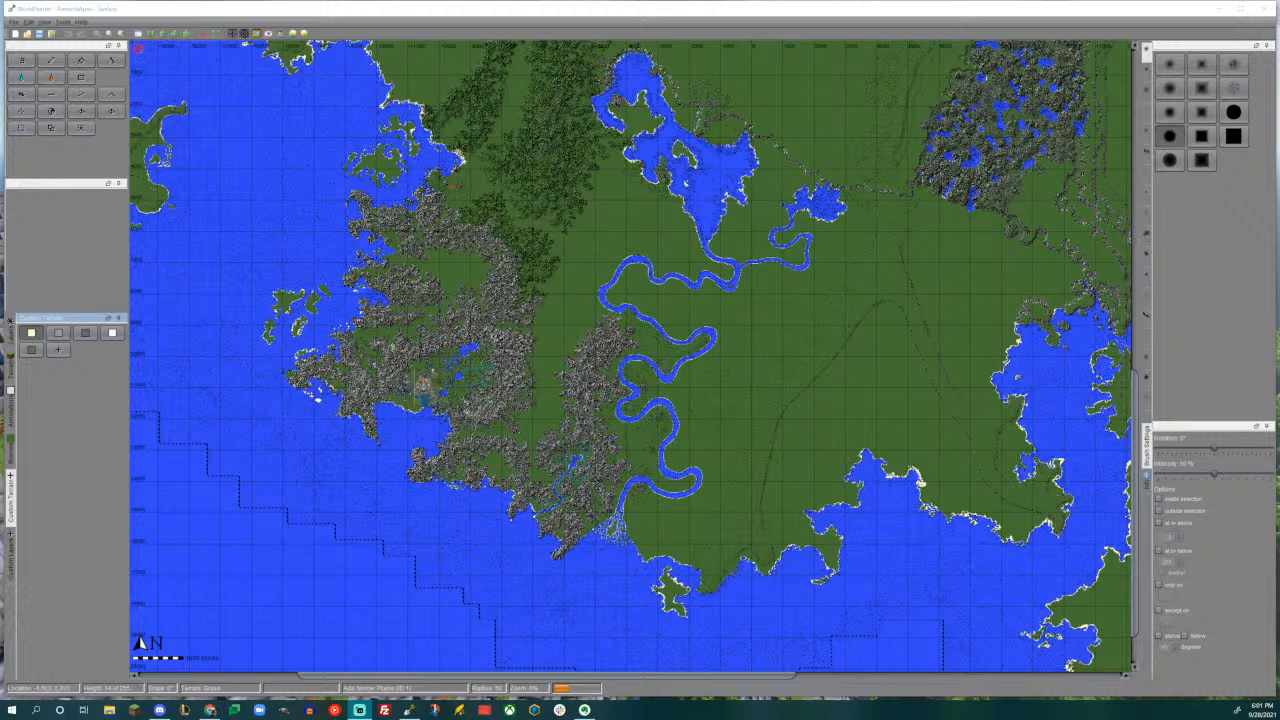
# - Hide the city image overlay beside the western bay to view the terrain beneath it, and show it again
pyautogui.moveTo(641, 253); pyautogui.dragTo(649, 433, button='middle')
pyautogui.moveTo(614, 291); pyautogui.dragTo(622, 241, button='middle')
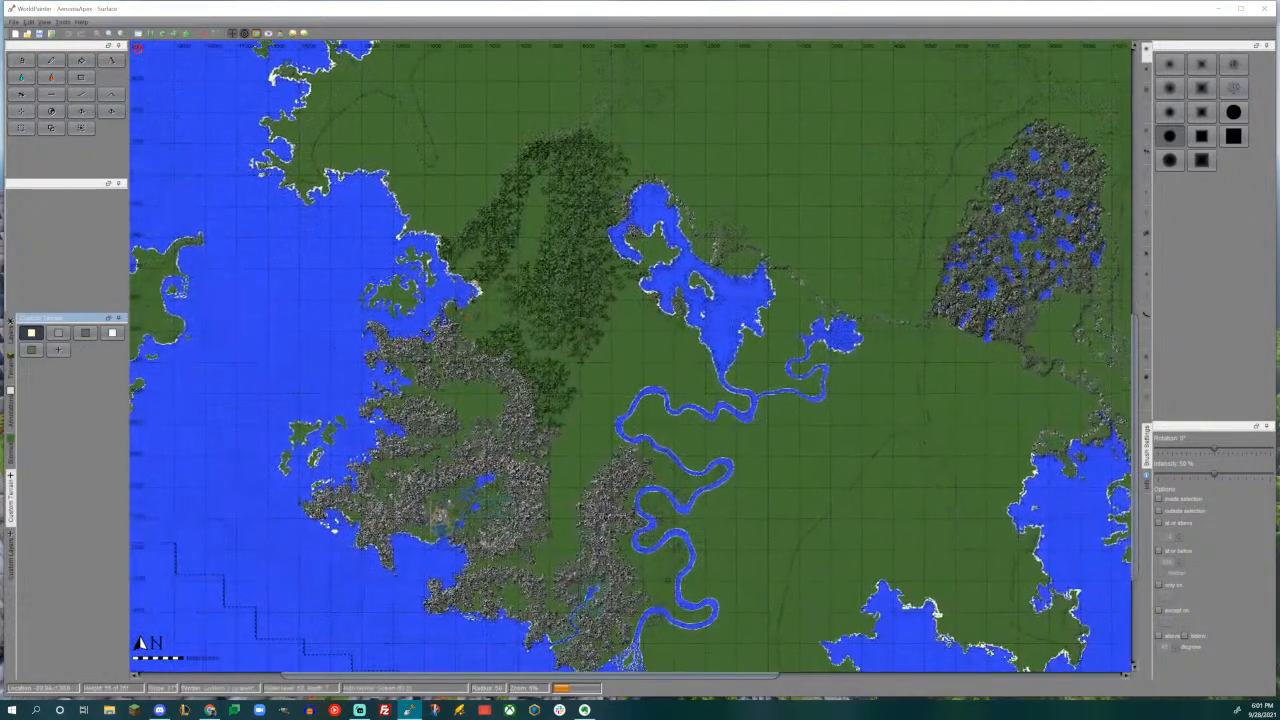
pyautogui.moveTo(526, 448); pyautogui.dragTo(642, 338, button='middle')
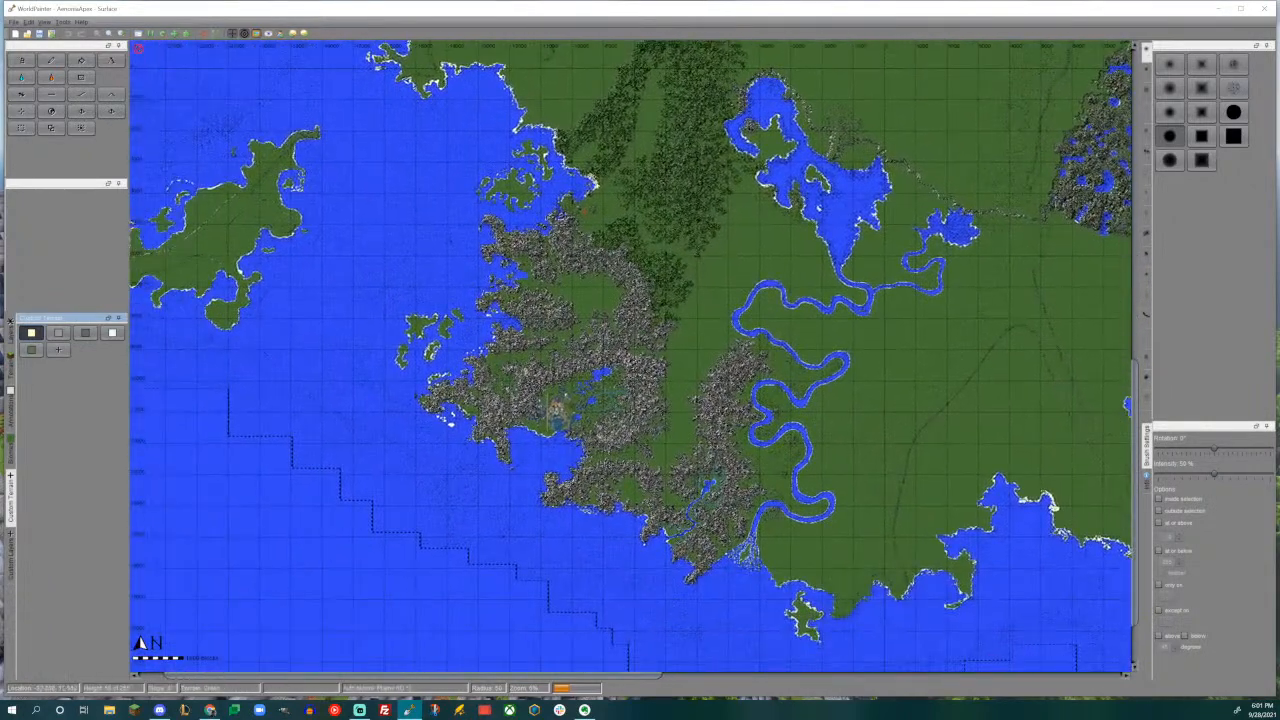
pyautogui.scroll(3, 555, 408)
pyautogui.scroll(-1, 580, 330)
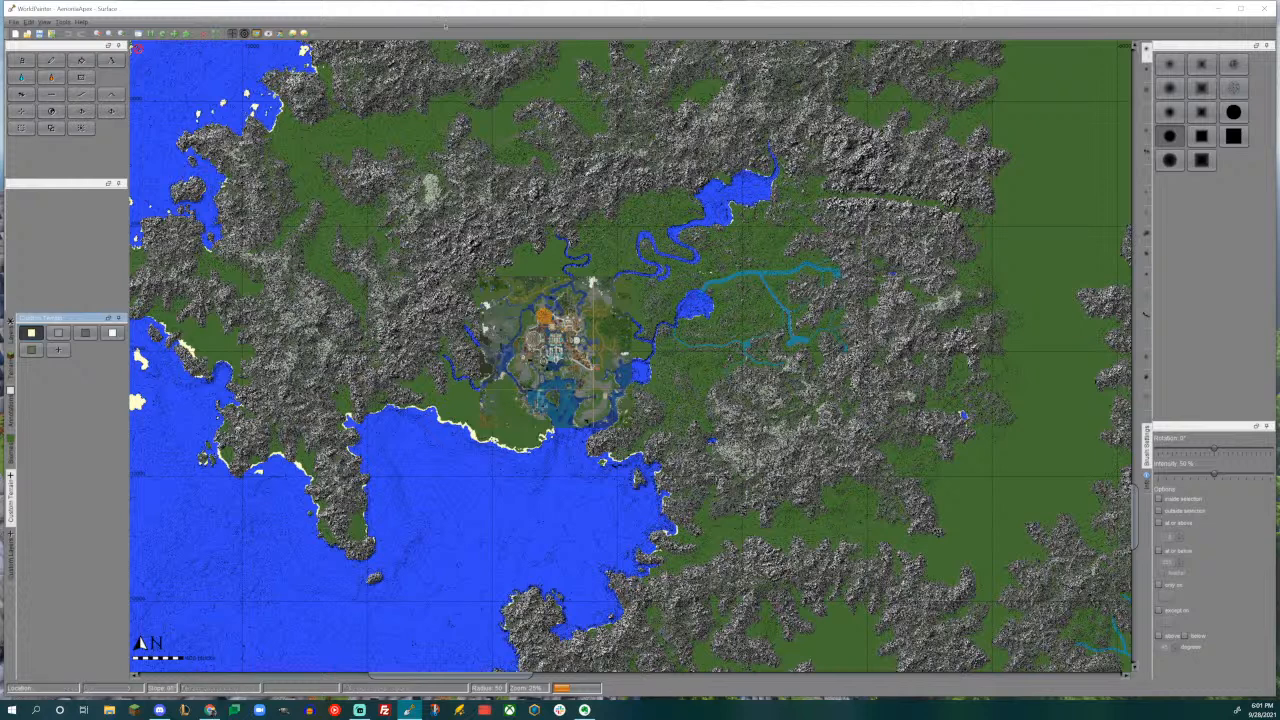
pyautogui.click(256, 35)
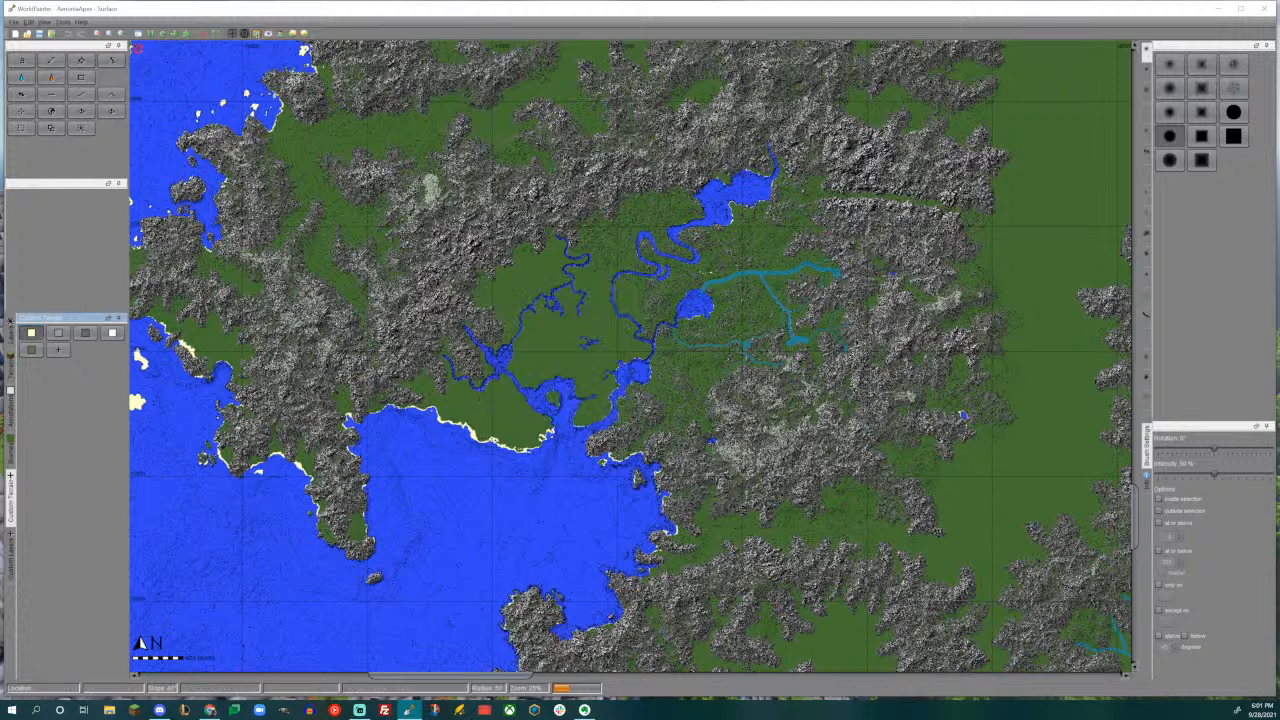
pyautogui.click(257, 36)
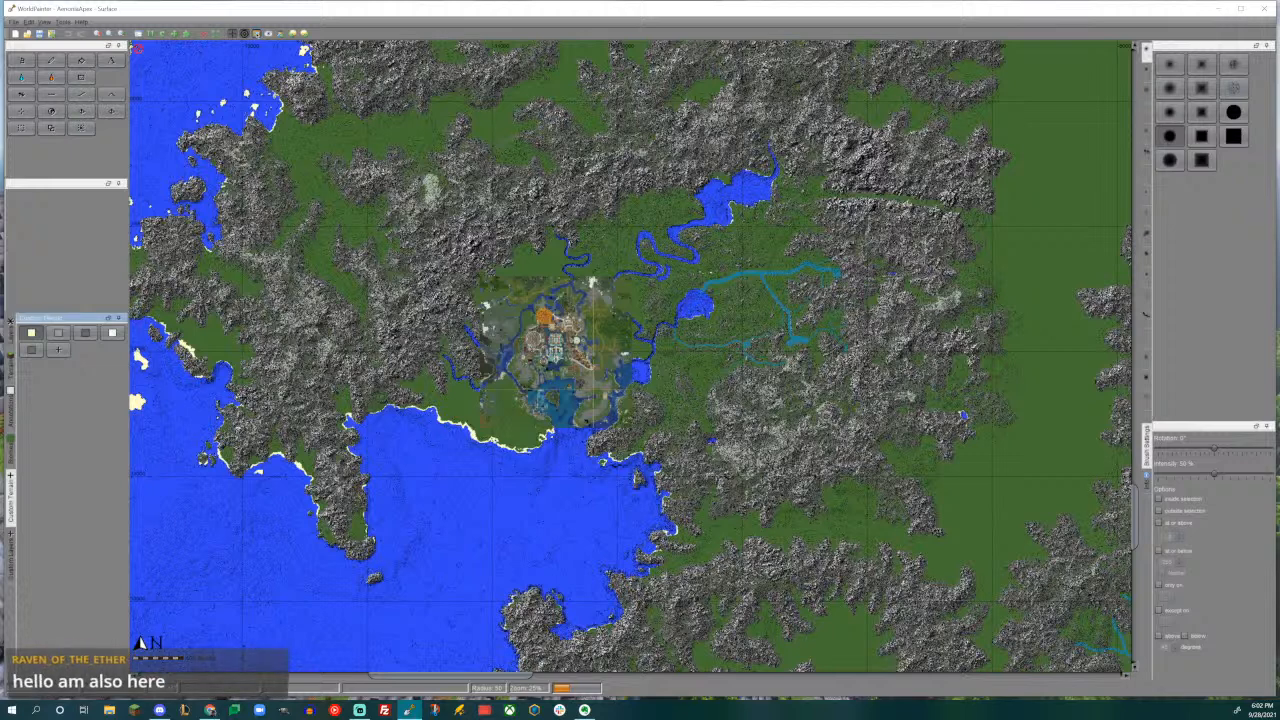
# - Survey the northern grasslands and lakes, and return to the mountainous west coast around the city overlay
pyautogui.scroll(-3, 630, 500)
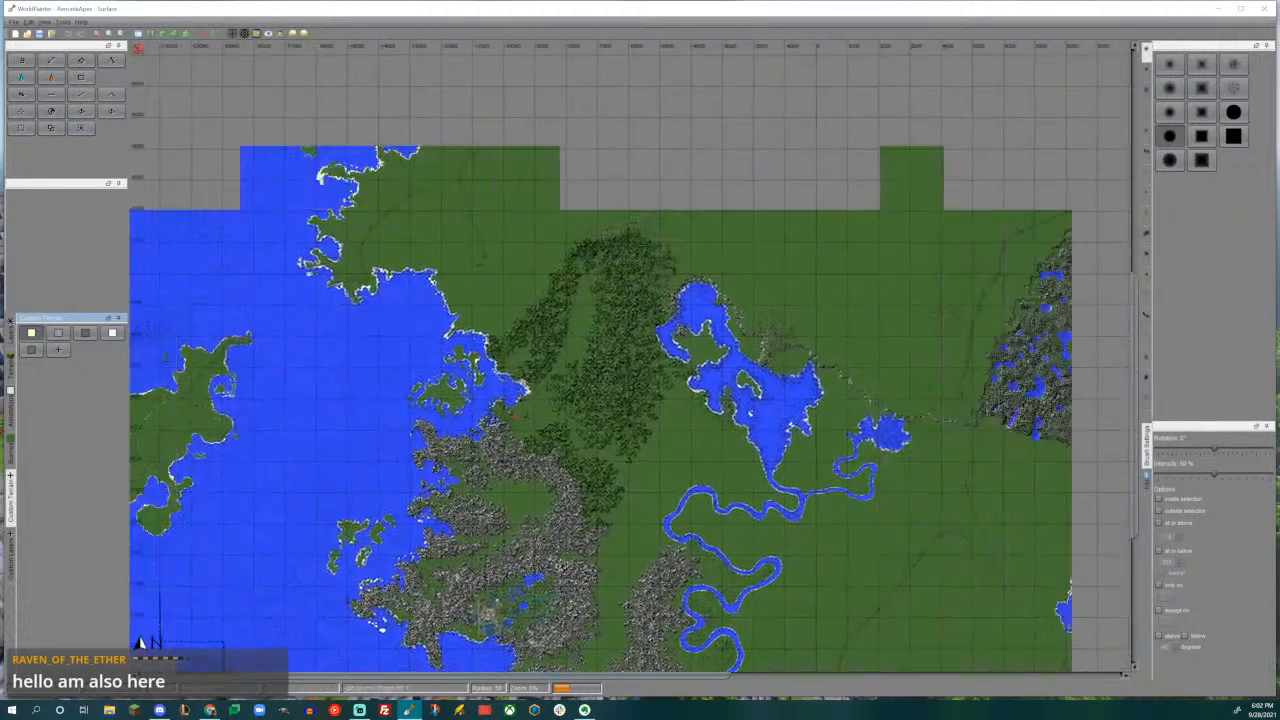
pyautogui.moveTo(684, 269); pyautogui.dragTo(552, 527, button='middle')
pyautogui.moveTo(696, 343); pyautogui.dragTo(676, 246, button='middle')
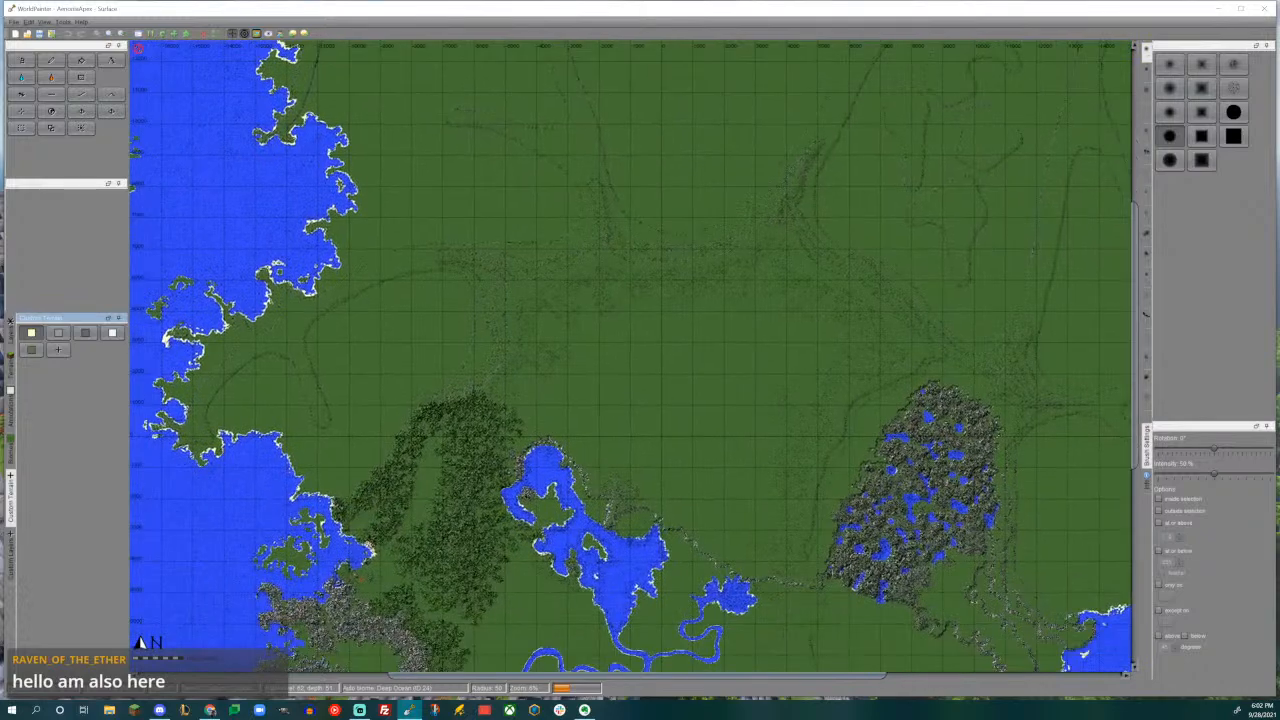
pyautogui.moveTo(578, 417); pyautogui.dragTo(676, 212, button='middle')
pyautogui.moveTo(624, 366); pyautogui.dragTo(722, 158, button='middle')
pyautogui.moveTo(700, 235); pyautogui.dragTo(776, 288, button='middle')
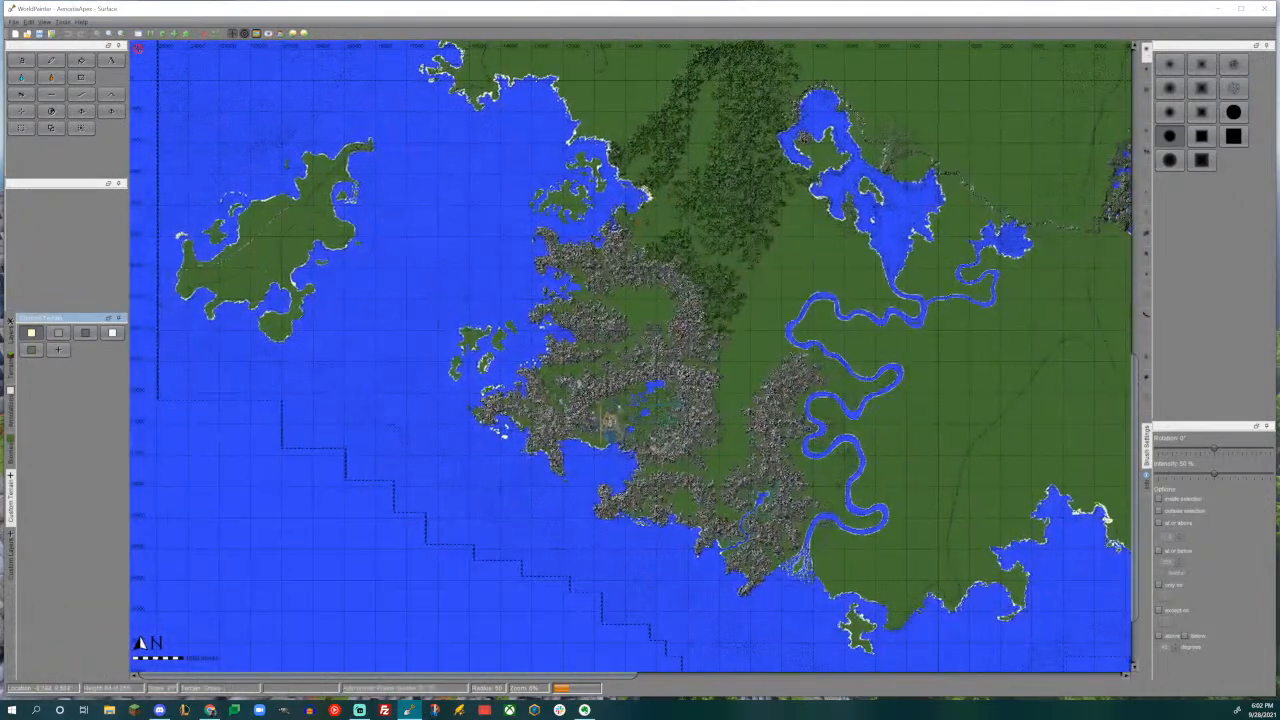
pyautogui.scroll(1, 631, 356)
pyautogui.moveTo(631, 356); pyautogui.dragTo(595, 275, button='middle')
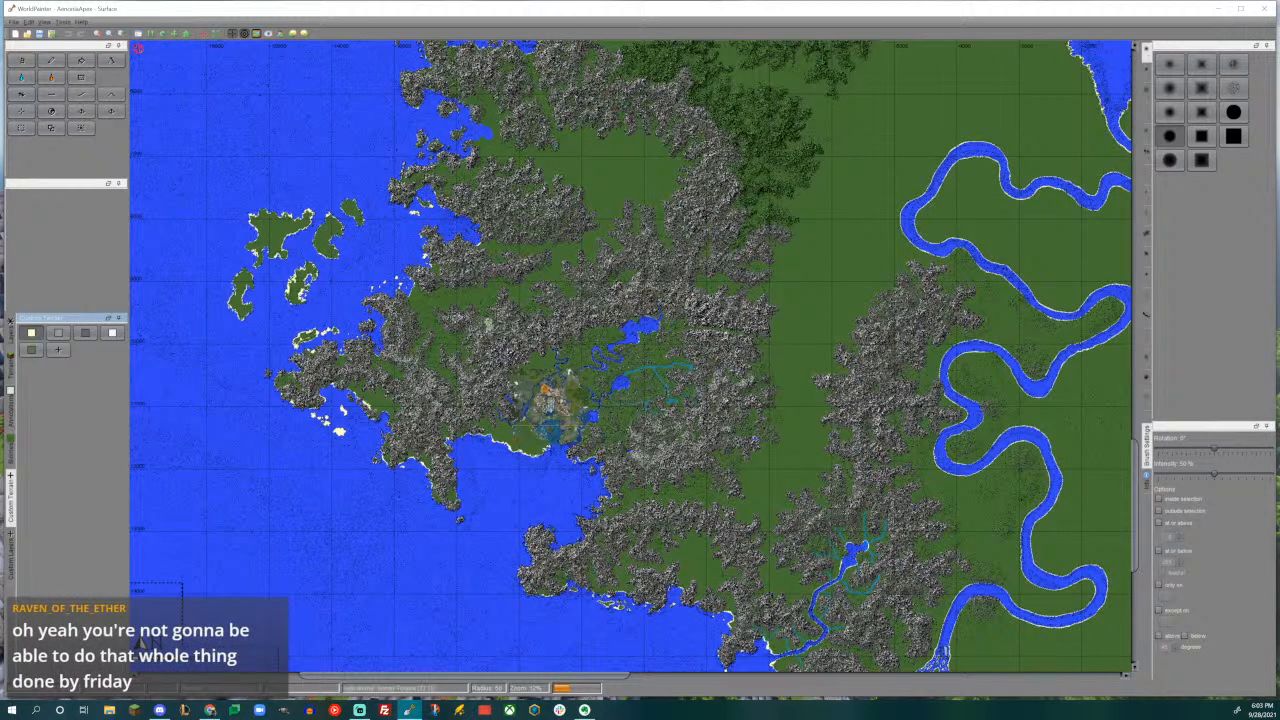
# - Examine the whole western region from the northern forest hills down to the city overlay by the bay
pyautogui.moveTo(640, 300); pyautogui.dragTo(562, 424, button='middle')
pyautogui.moveTo(662, 252); pyautogui.dragTo(612, 507, button='middle')
pyautogui.moveTo(670, 282); pyautogui.dragTo(614, 214, button='middle')
pyautogui.scroll(-1, 614, 214)
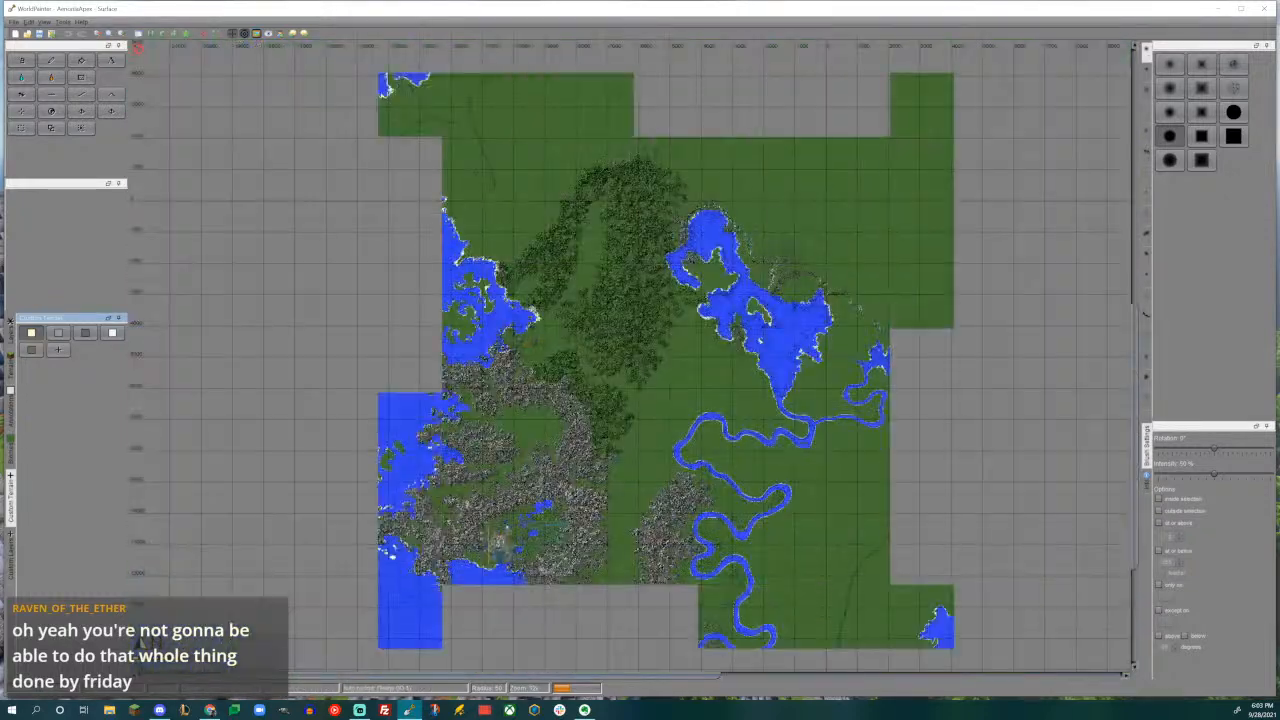
pyautogui.moveTo(666, 386); pyautogui.dragTo(731, 309, button='middle')
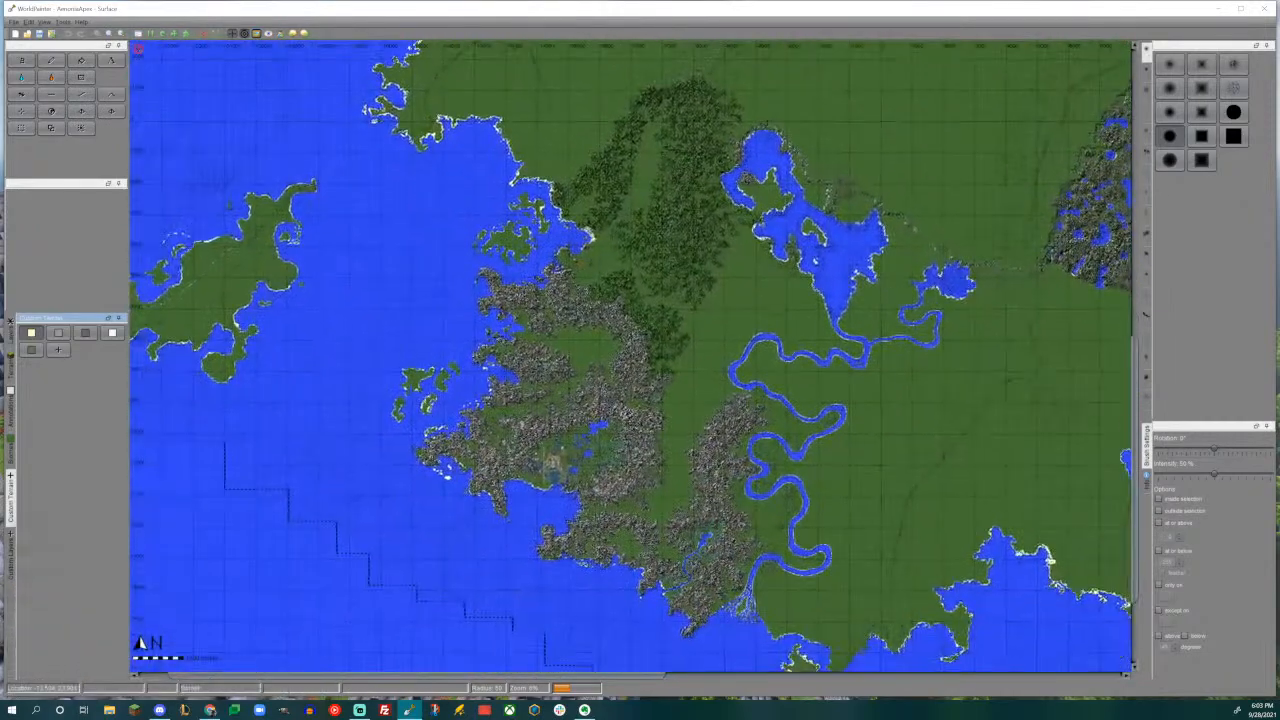
pyautogui.scroll(1, 626, 373)
pyautogui.moveTo(626, 373); pyautogui.dragTo(666, 216, button='middle')
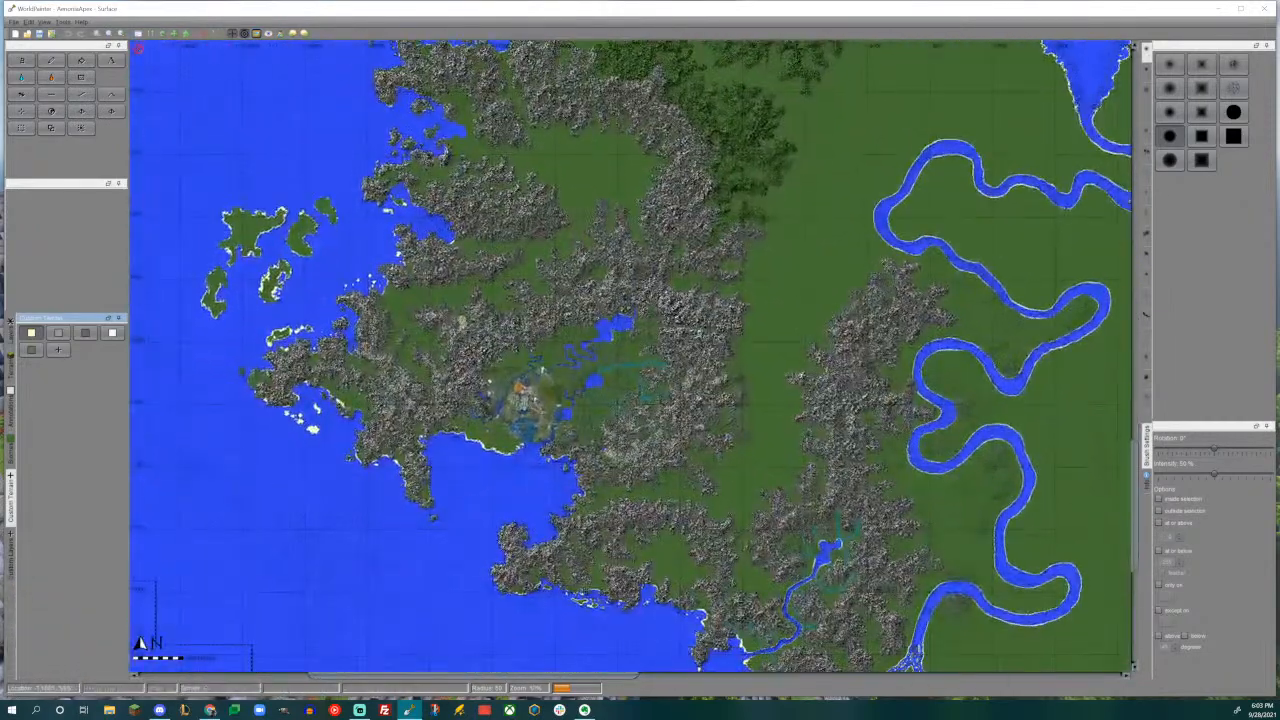
pyautogui.moveTo(539, 434); pyautogui.dragTo(594, 429, button='middle')
pyautogui.scroll(1, 631, 356)
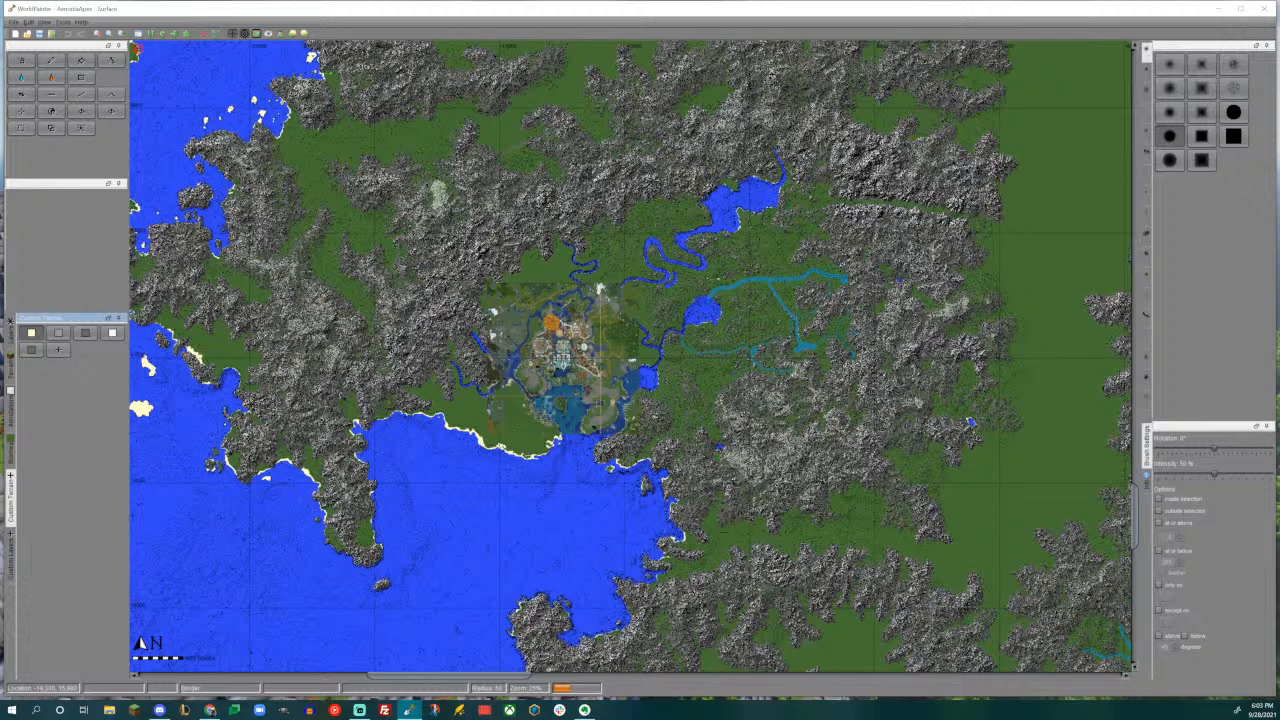
# - Examine the northwest coastline, its offshore islands and the forested hills north of the city
pyautogui.moveTo(640, 200); pyautogui.dragTo(601, 473, button='middle')
pyautogui.moveTo(528, 120); pyautogui.dragTo(478, 612, button='middle')
pyautogui.moveTo(485, 260); pyautogui.dragTo(482, 470, button='middle')
pyautogui.moveTo(475, 184); pyautogui.dragTo(668, 554, button='middle')
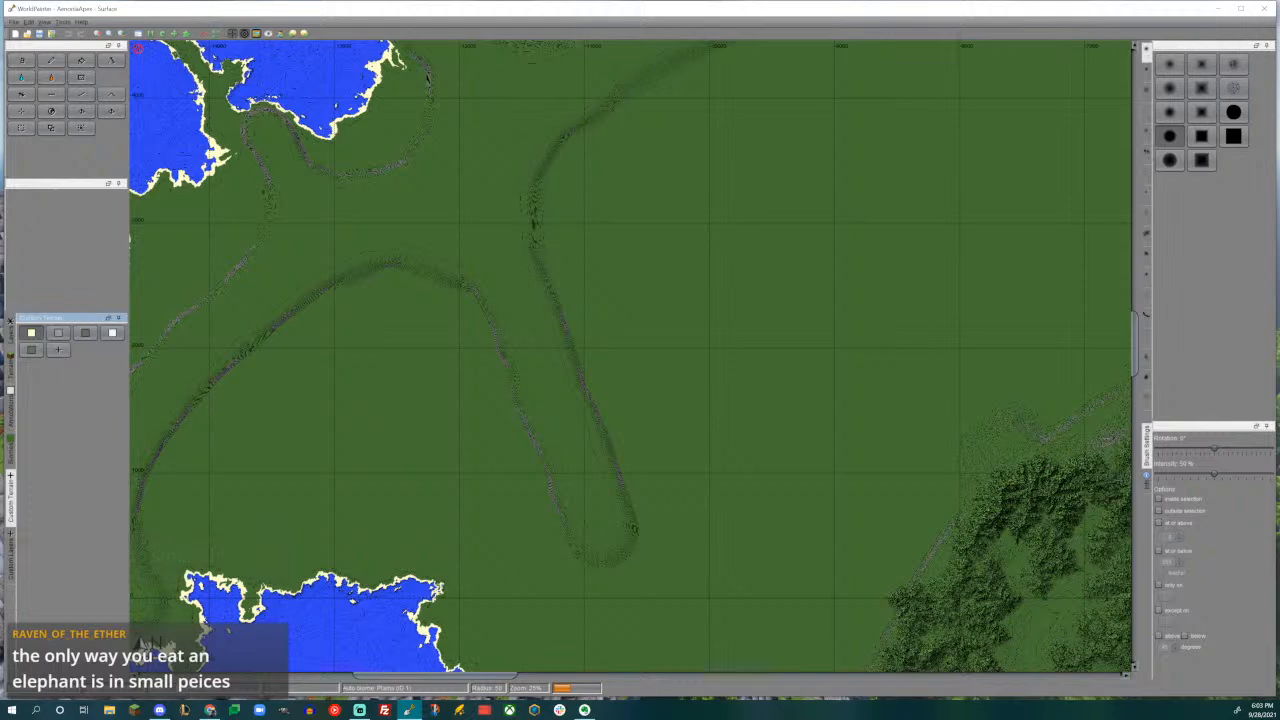
pyautogui.moveTo(522, 526); pyautogui.dragTo(486, 220, button='middle')
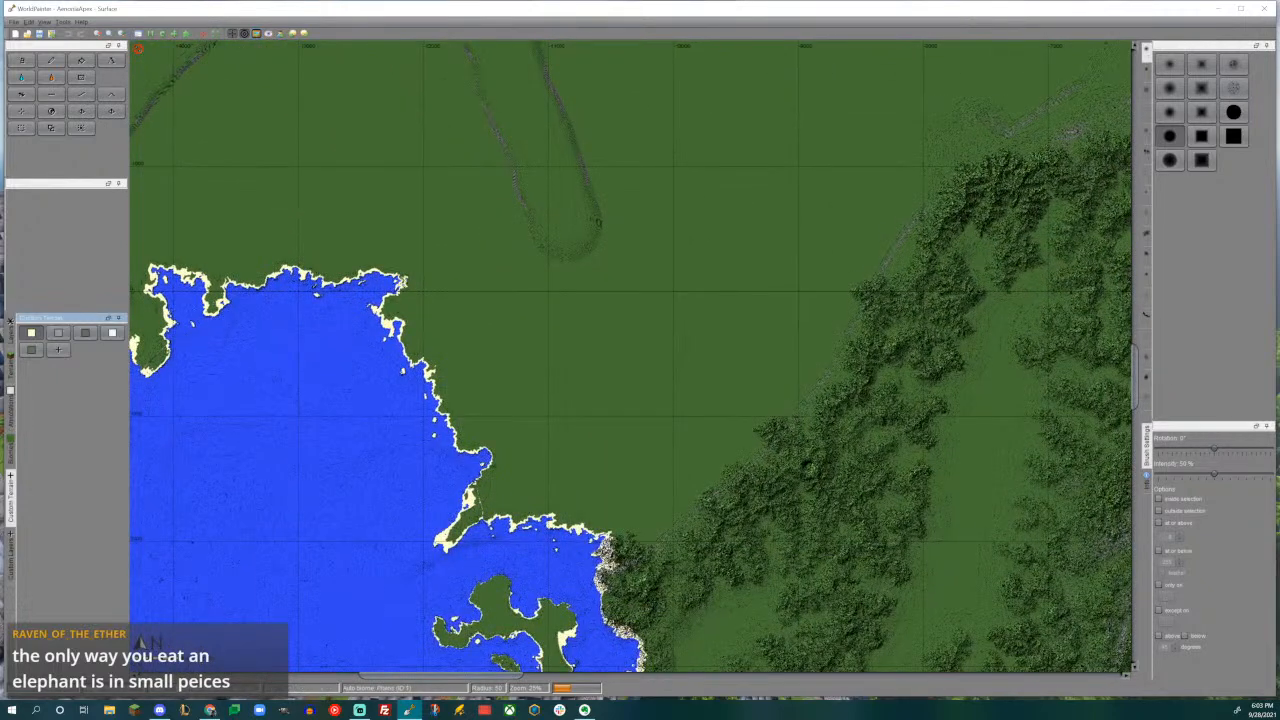
pyautogui.moveTo(767, 421); pyautogui.dragTo(695, 323, button='middle')
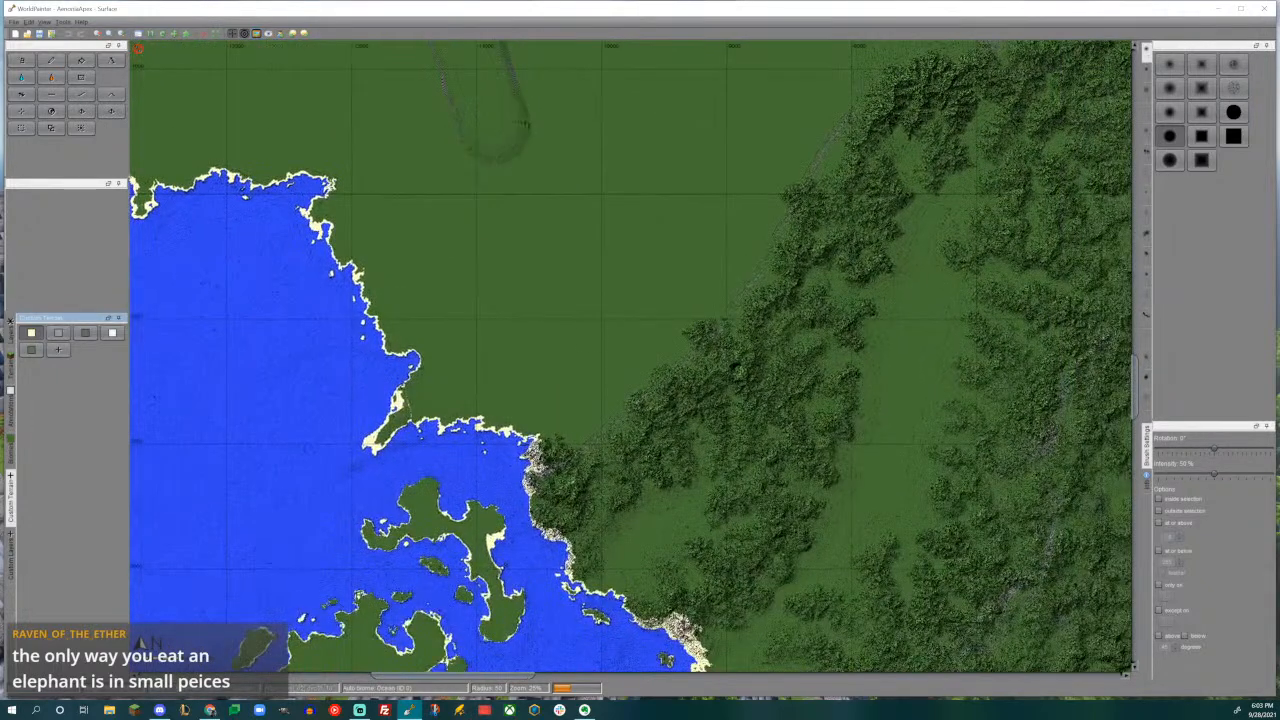
pyautogui.moveTo(600, 316); pyautogui.dragTo(634, 282, button='middle')
pyautogui.moveTo(665, 207); pyautogui.dragTo(619, 388, button='middle')
pyautogui.scroll(-1, 620, 388)
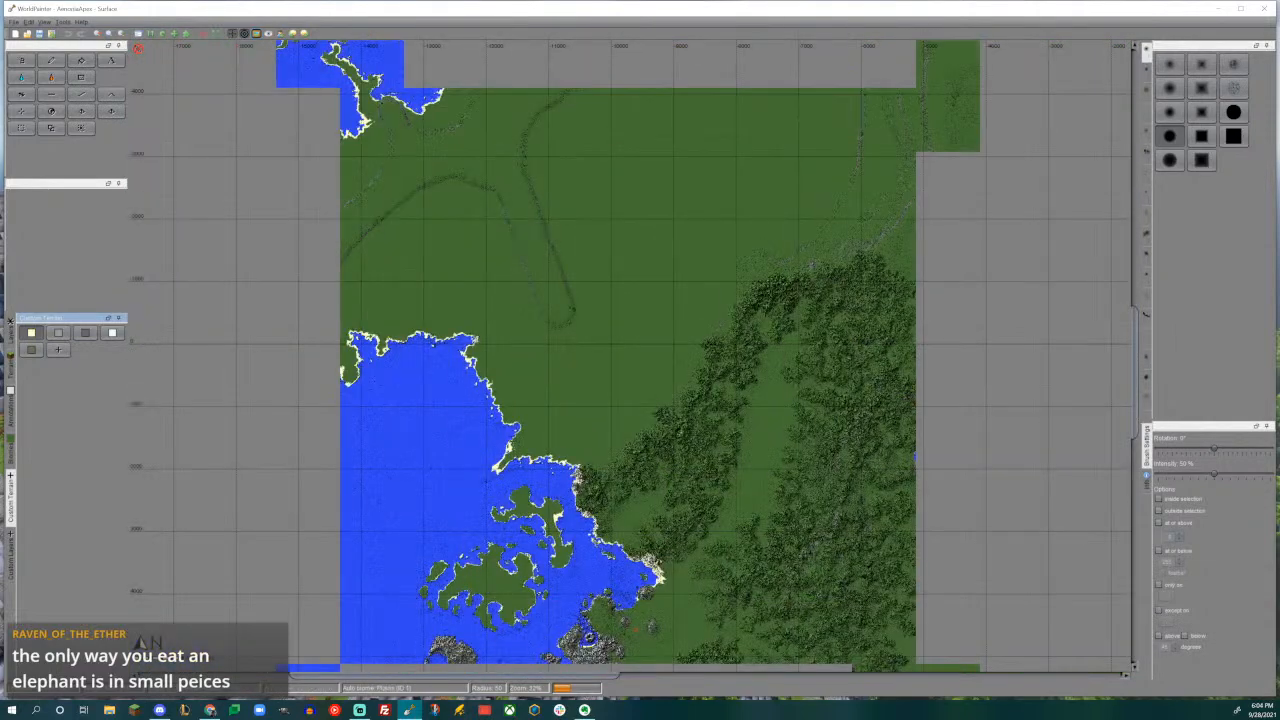
pyautogui.scroll(-3, 682, 416)
pyautogui.scroll(3, 682, 416)
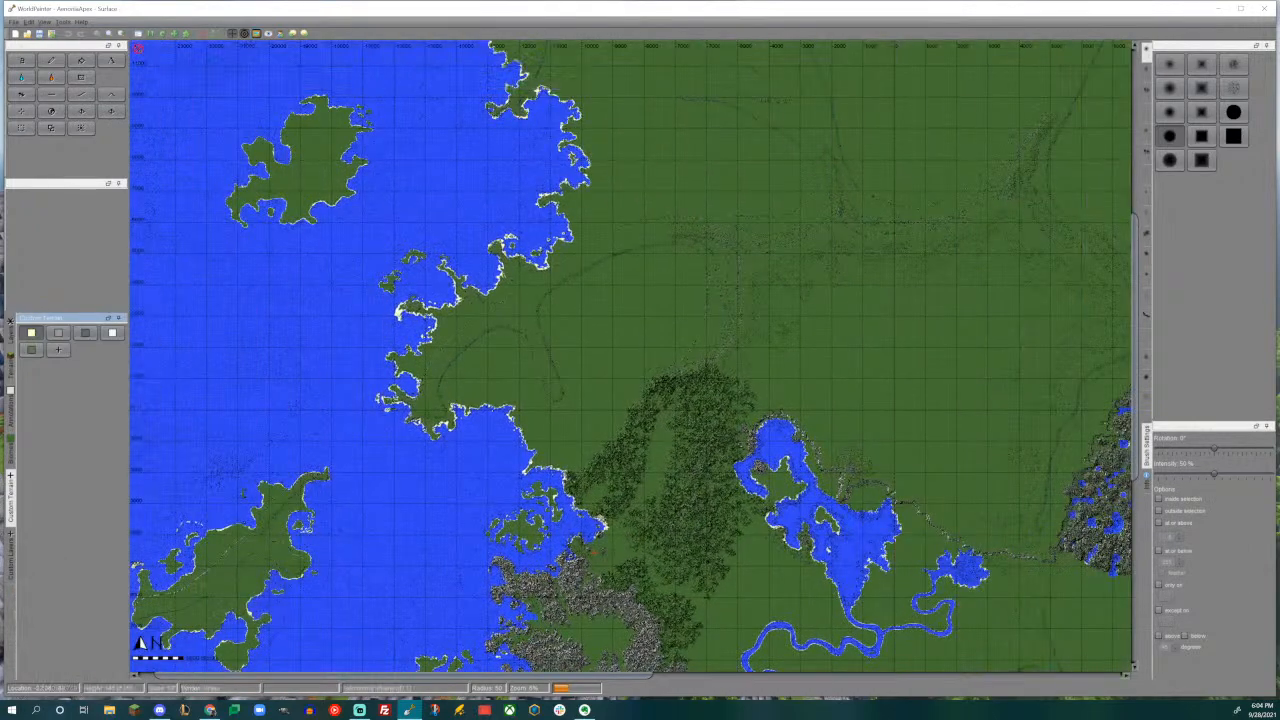
# - Examine the city image overlay and the rivers meeting its edges at 100% zoom
pyautogui.moveTo(728, 455); pyautogui.dragTo(746, 260, button='middle')
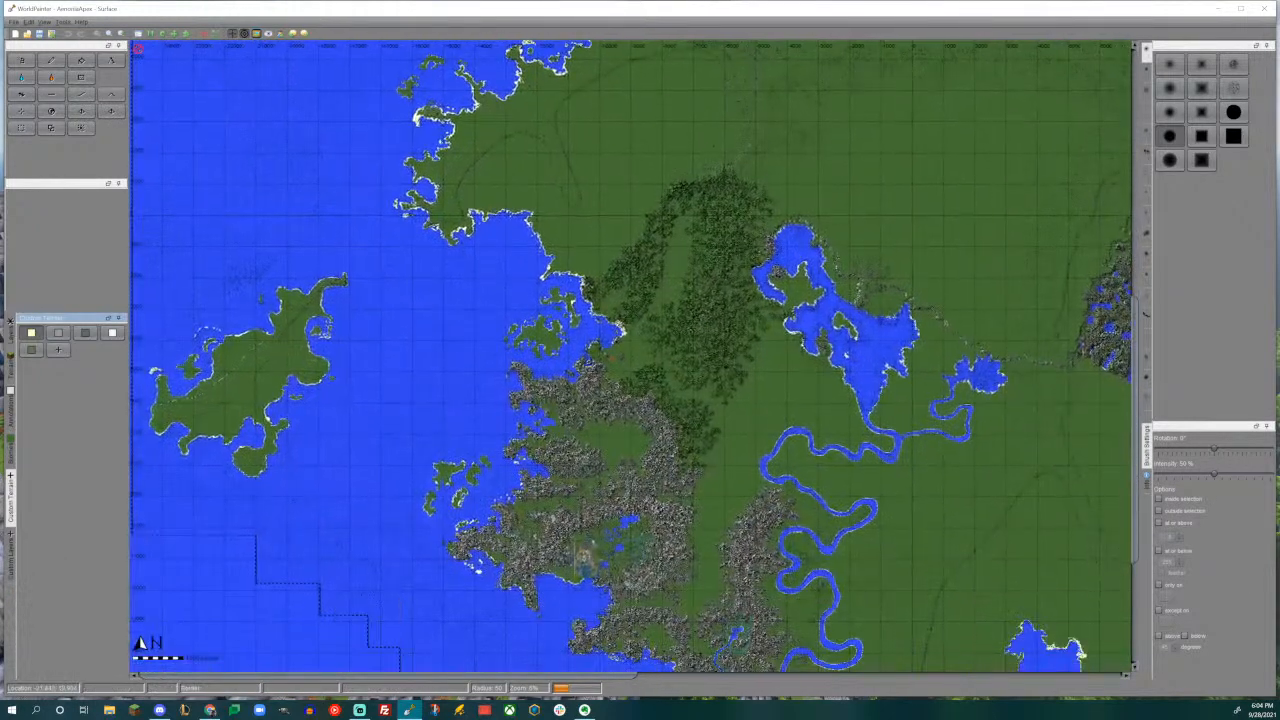
pyautogui.moveTo(716, 455); pyautogui.dragTo(744, 263, button='middle')
pyautogui.scroll(2, 631, 354)
pyautogui.moveTo(631, 354); pyautogui.dragTo(644, 310, button='middle')
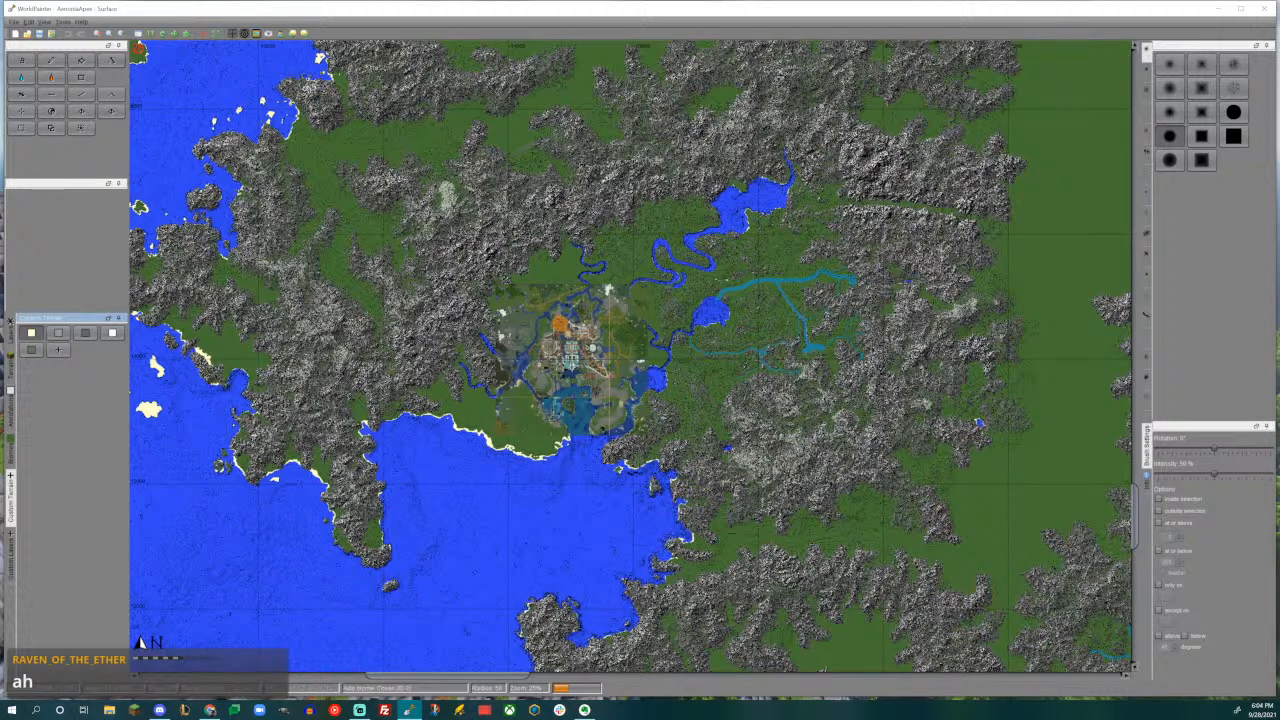
pyautogui.keyDown('ctrl'); pyautogui.scroll(2, 631, 356); pyautogui.keyUp('ctrl')
pyautogui.keyDown('ctrl'); pyautogui.scroll(-1, 631, 356); pyautogui.keyUp('ctrl')
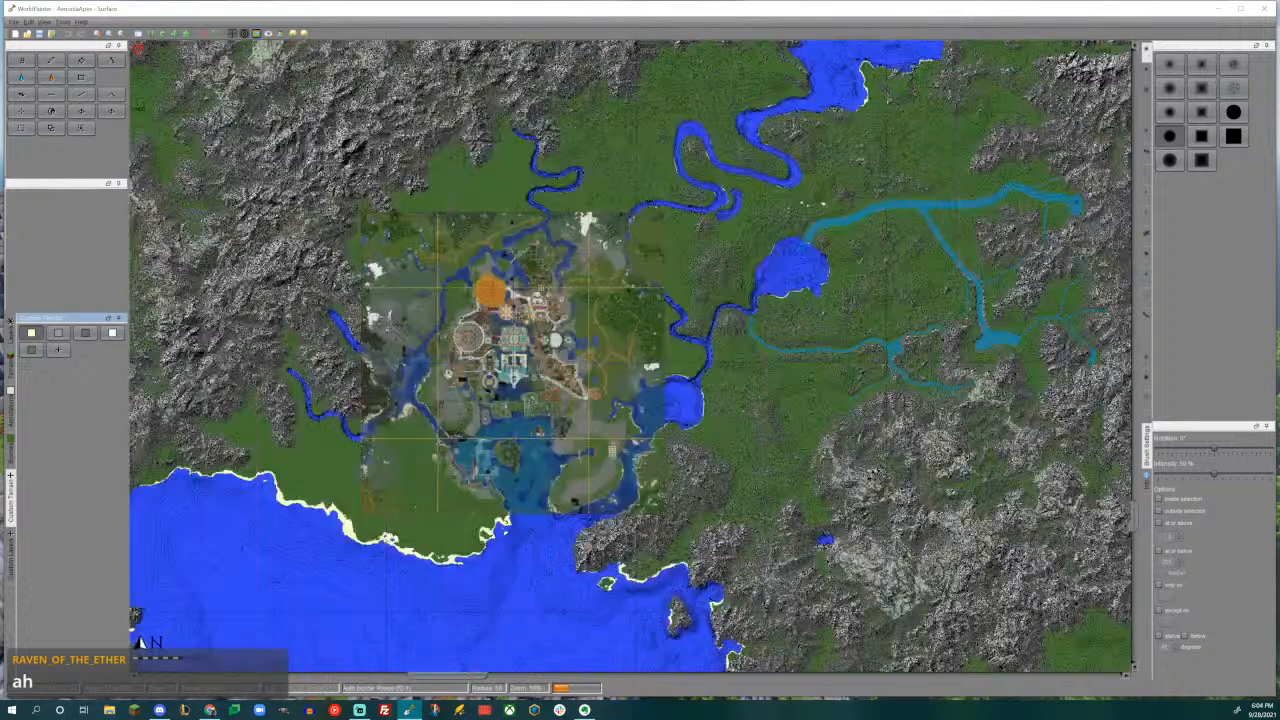
pyautogui.keyDown('ctrl'); pyautogui.scroll(1, 631, 356); pyautogui.keyUp('ctrl')
pyautogui.moveTo(631, 356); pyautogui.dragTo(894, 356, button='middle')
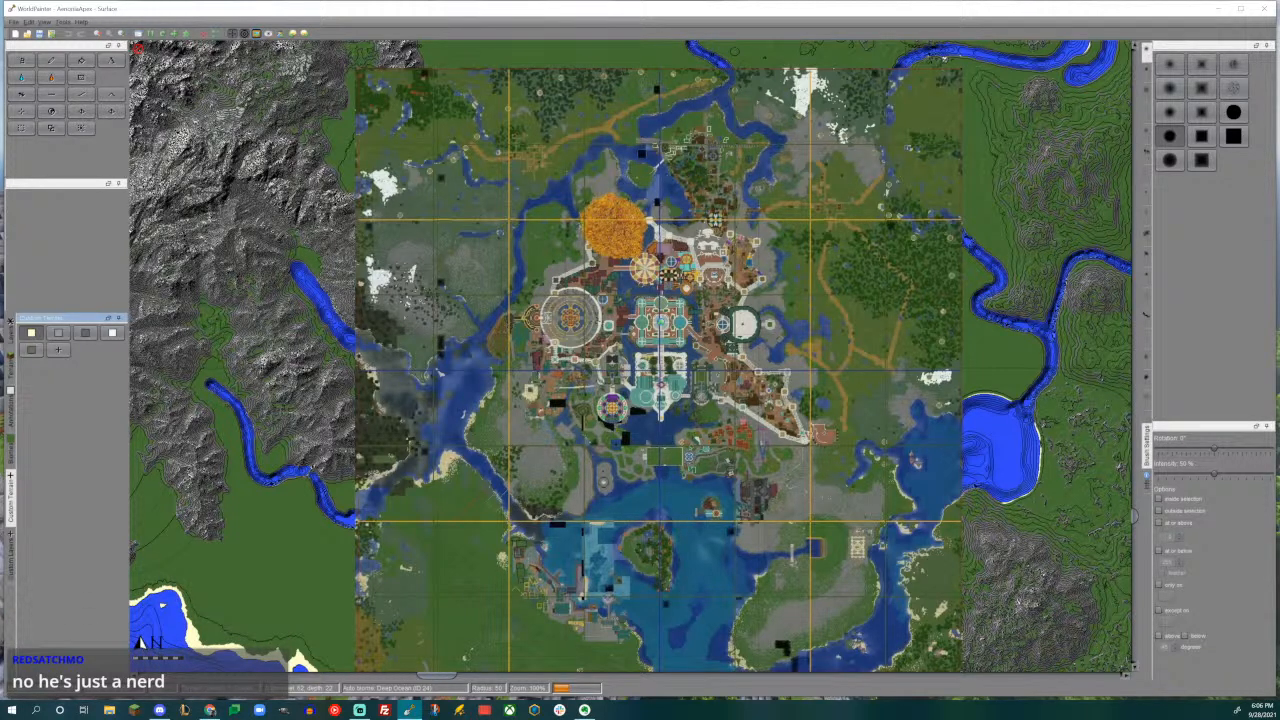
# - Compare the painted rivers and lakes around the city with the image overlay off and on
pyautogui.scroll(-2, 639, 436)
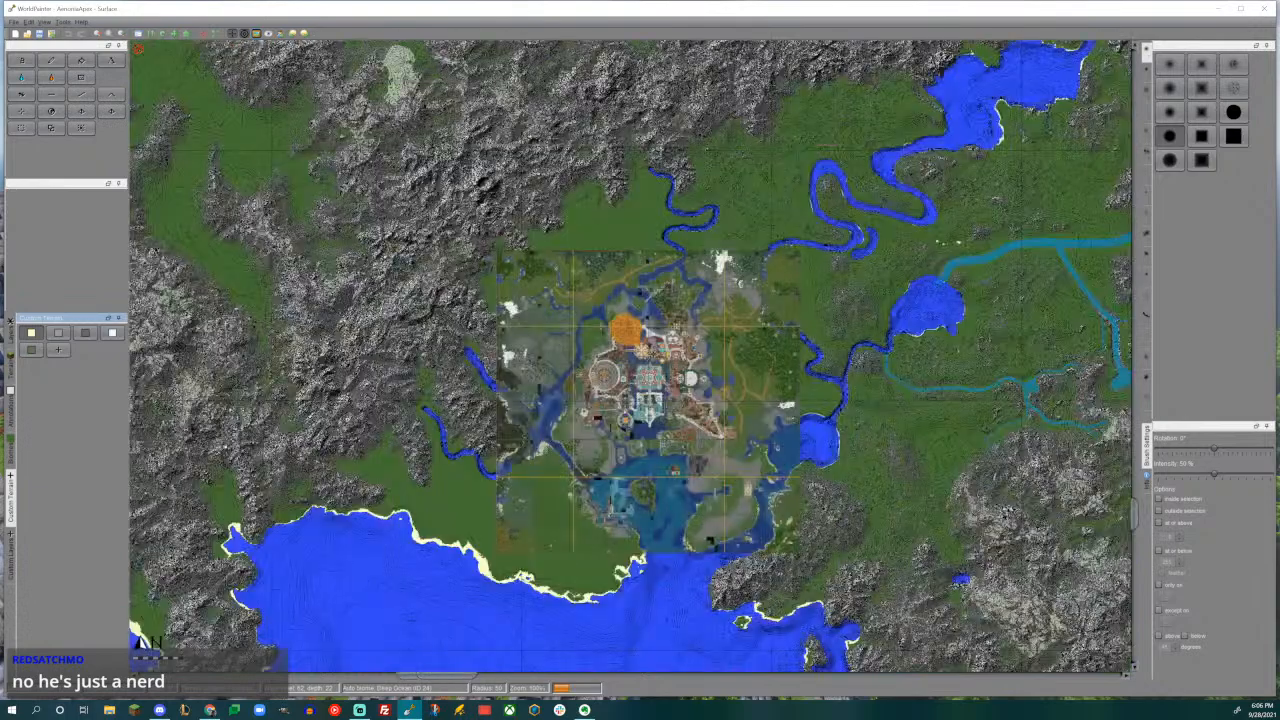
pyautogui.moveTo(640, 437); pyautogui.dragTo(675, 494, button='middle')
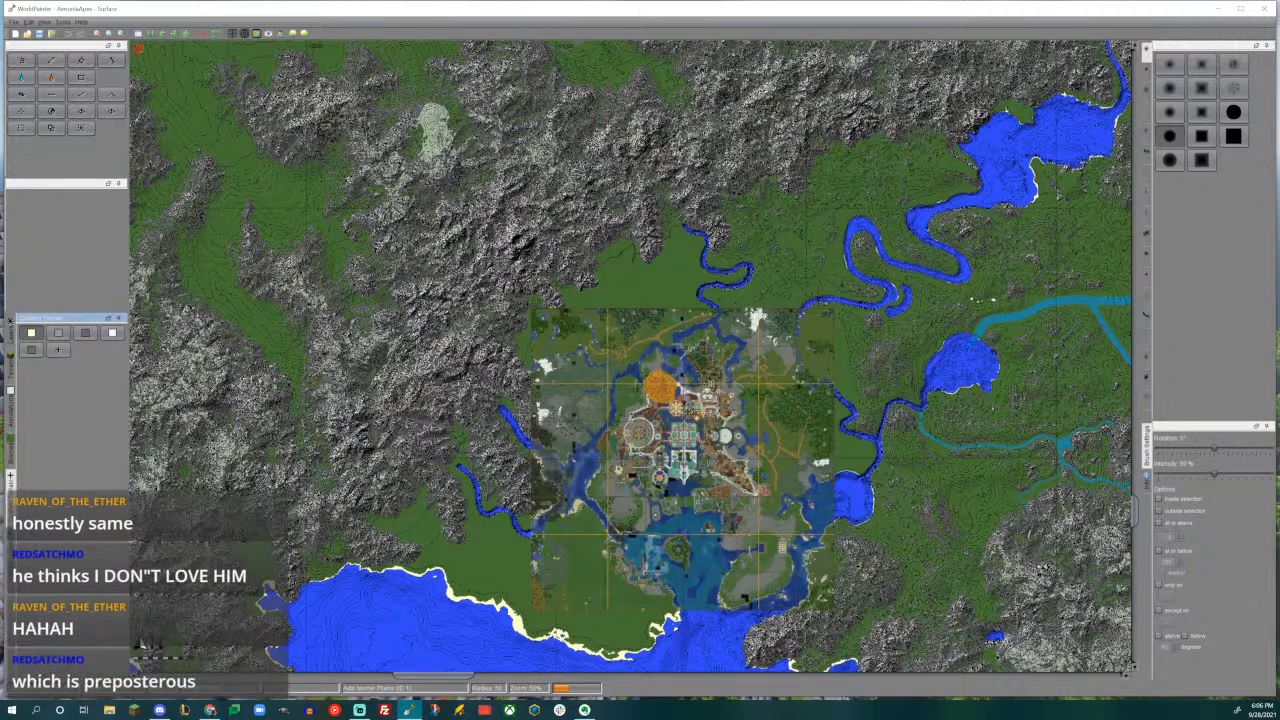
pyautogui.moveTo(640, 356); pyautogui.dragTo(636, 466, button='middle')
pyautogui.click(256, 34)
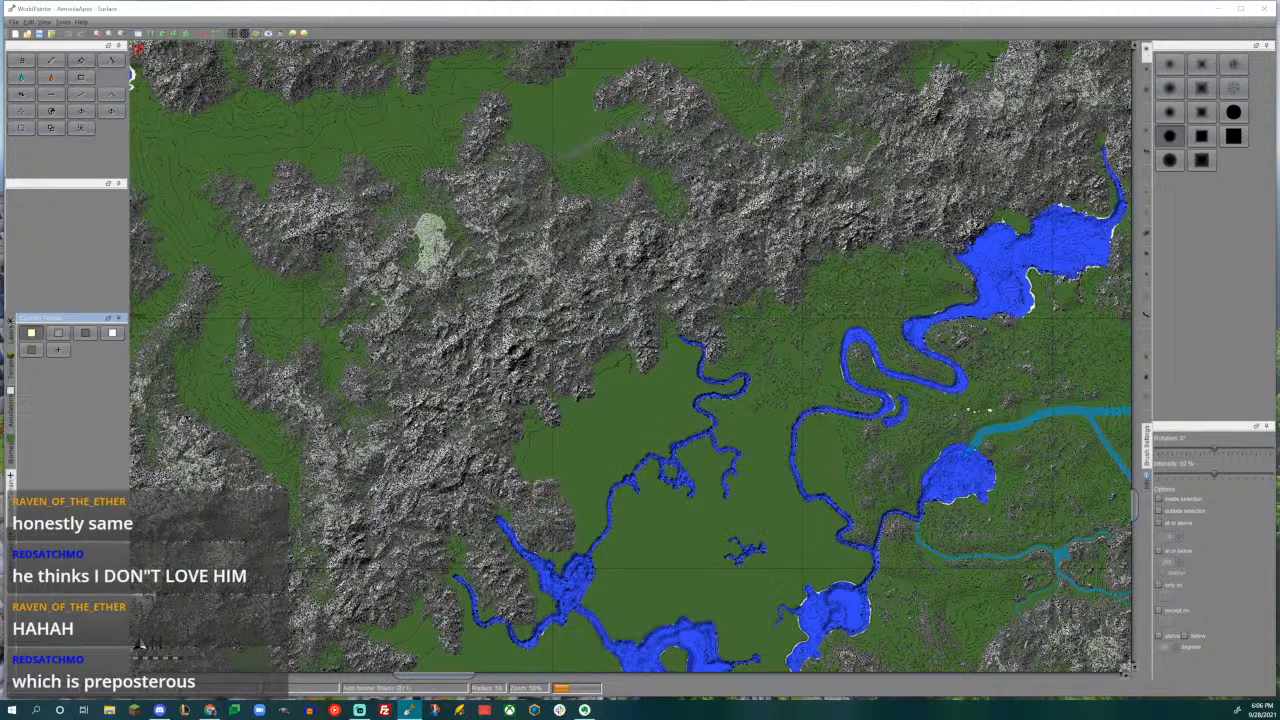
pyautogui.moveTo(640, 420); pyautogui.dragTo(615, 291, button='middle')
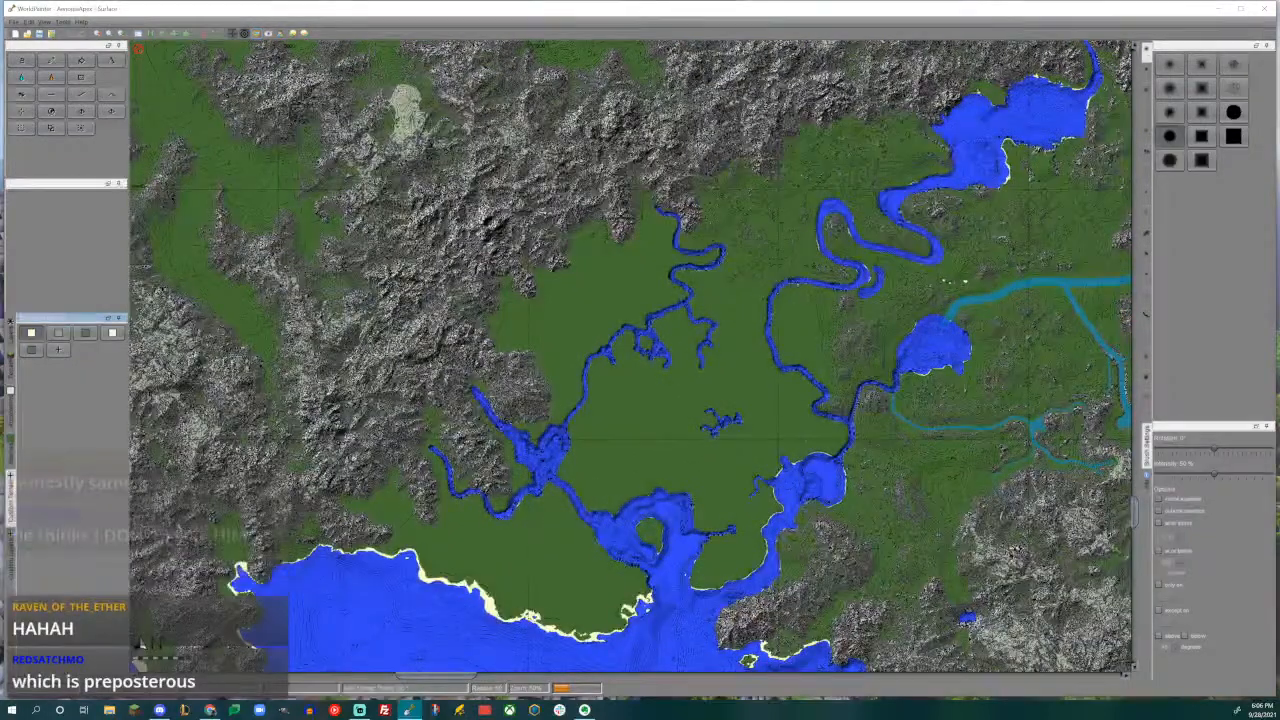
pyautogui.click(256, 34)
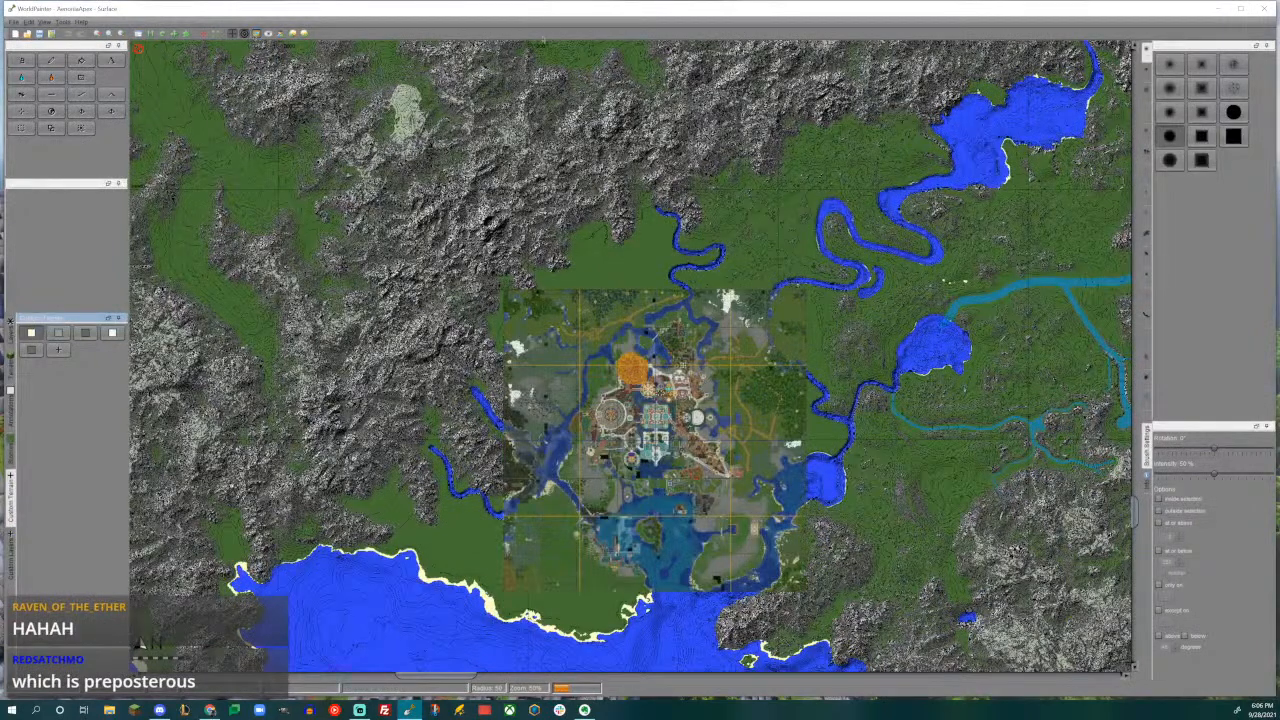
# - Examine the mountain ranges and valleys north and northeast of the city overlay
pyautogui.moveTo(630, 250); pyautogui.dragTo(661, 588, button='middle')
pyautogui.moveTo(640, 300); pyautogui.dragTo(652, 441, button='middle')
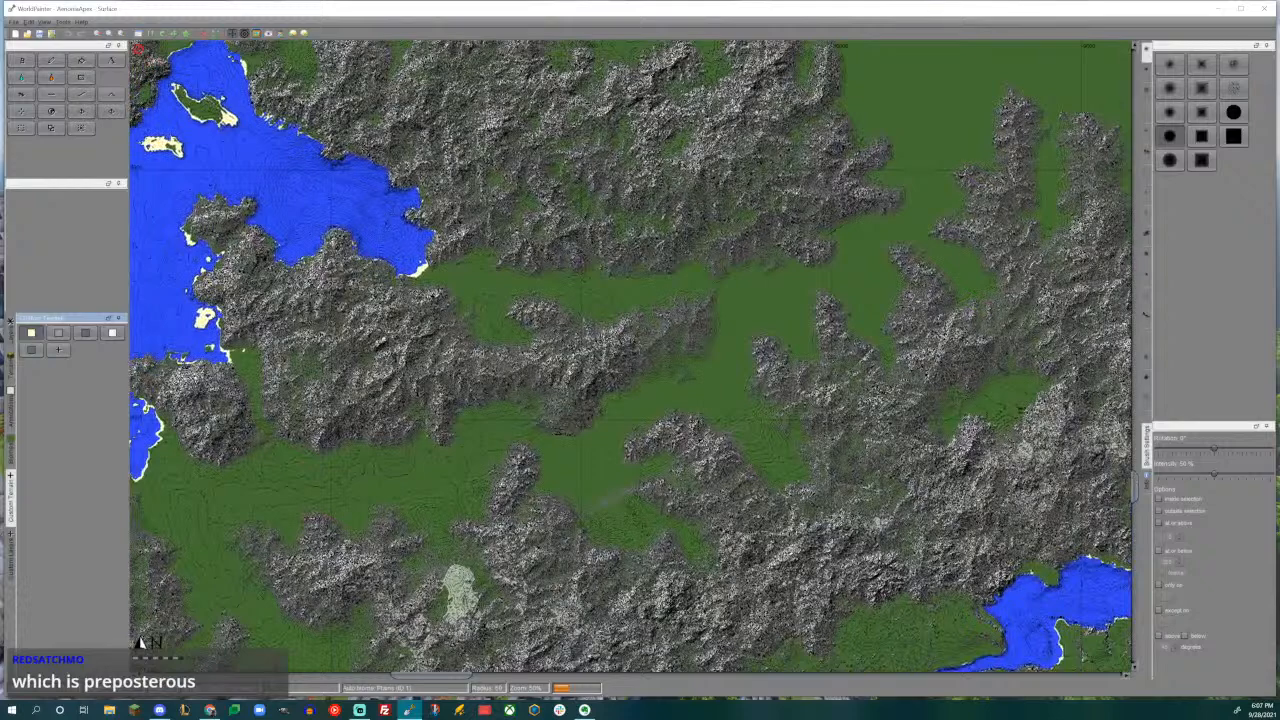
pyautogui.moveTo(600, 300); pyautogui.dragTo(637, 470, button='middle')
pyautogui.moveTo(900, 400); pyautogui.dragTo(583, 371, button='middle')
pyautogui.moveTo(850, 420); pyautogui.dragTo(498, 280, button='middle')
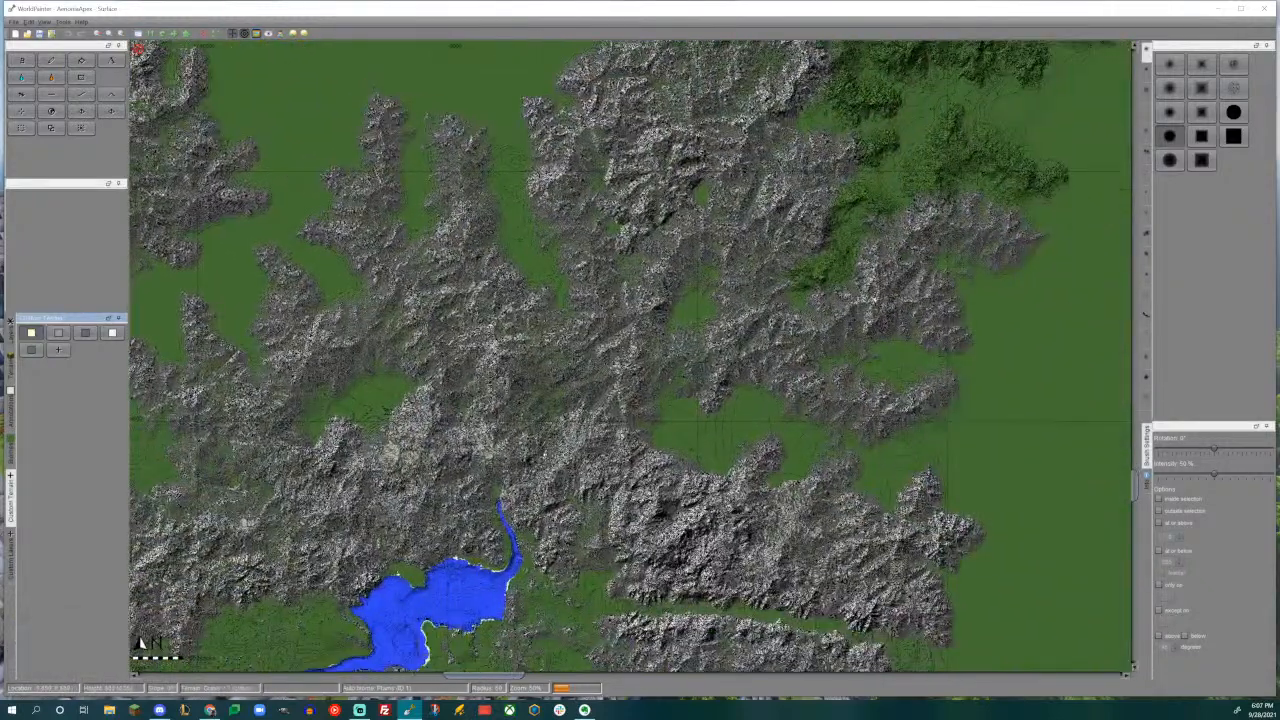
pyautogui.moveTo(700, 400); pyautogui.dragTo(530, 478, button='middle')
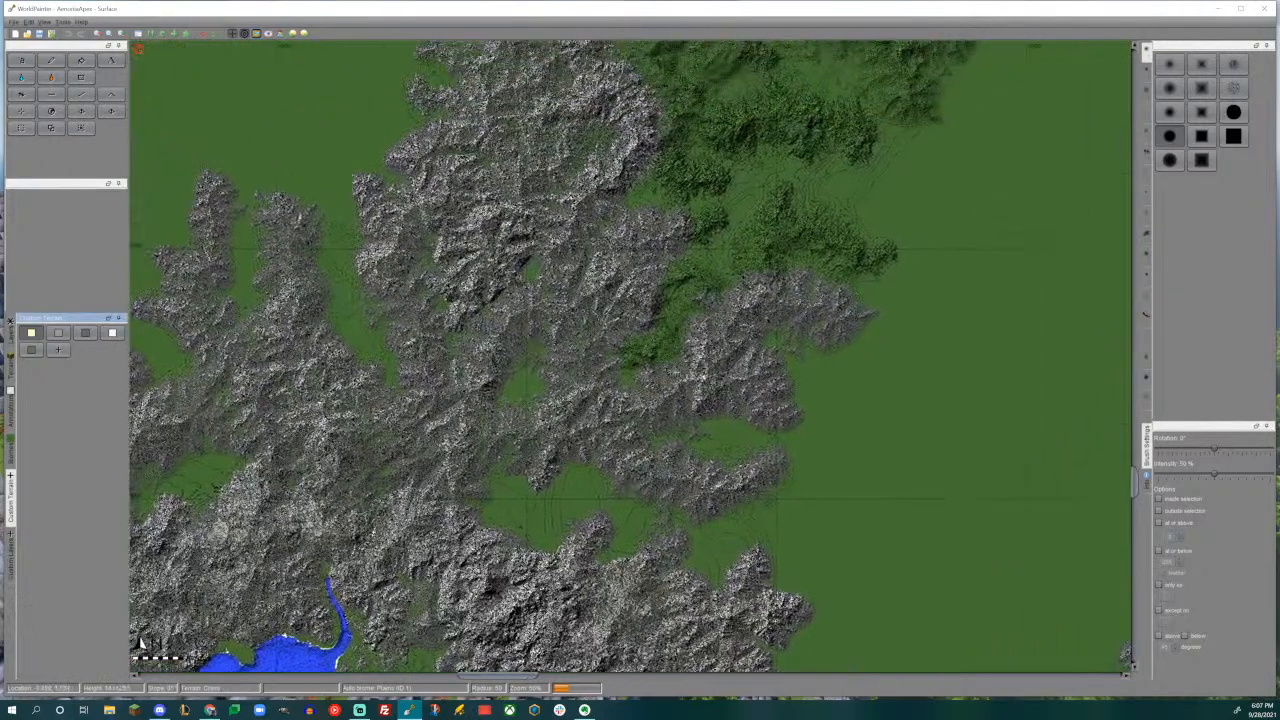
pyautogui.moveTo(793, 257); pyautogui.dragTo(577, 408, button='middle')
pyautogui.keyDown('ctrl'); pyautogui.scroll(-1, 628, 356); pyautogui.keyUp('ctrl')
pyautogui.moveTo(440, 430); pyautogui.dragTo(943, 320, button='middle')
pyautogui.moveTo(700, 560); pyautogui.dragTo(684, 315, button='middle')
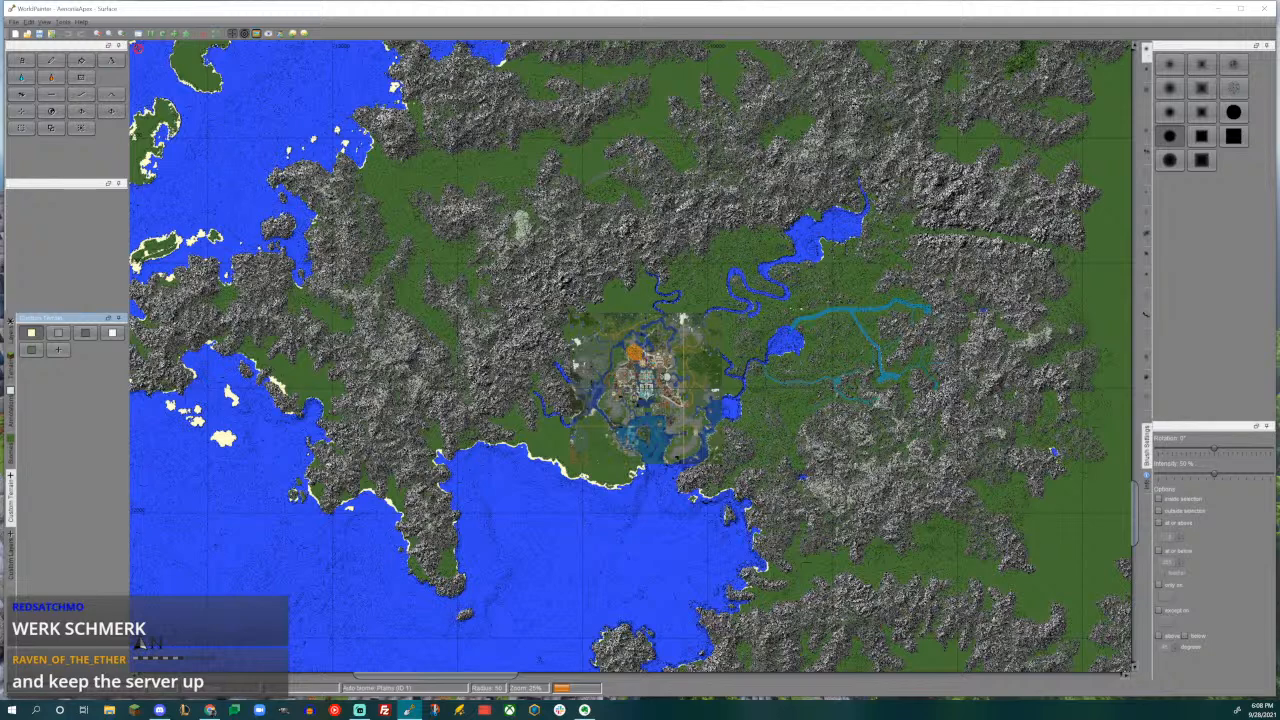
# - Examine the forested hills far north of the city and the faint ridge lines above them
pyautogui.moveTo(640, 300); pyautogui.dragTo(551, 423, button='middle')
pyautogui.moveTo(600, 300); pyautogui.dragTo(497, 638, button='middle')
pyautogui.moveTo(847, 287); pyautogui.dragTo(700, 648, button='middle')
pyautogui.moveTo(810, 295); pyautogui.dragTo(781, 455, button='middle')
pyautogui.moveTo(812, 326); pyautogui.dragTo(764, 510, button='middle')
pyautogui.moveTo(732, 430); pyautogui.dragTo(728, 512, button='middle')
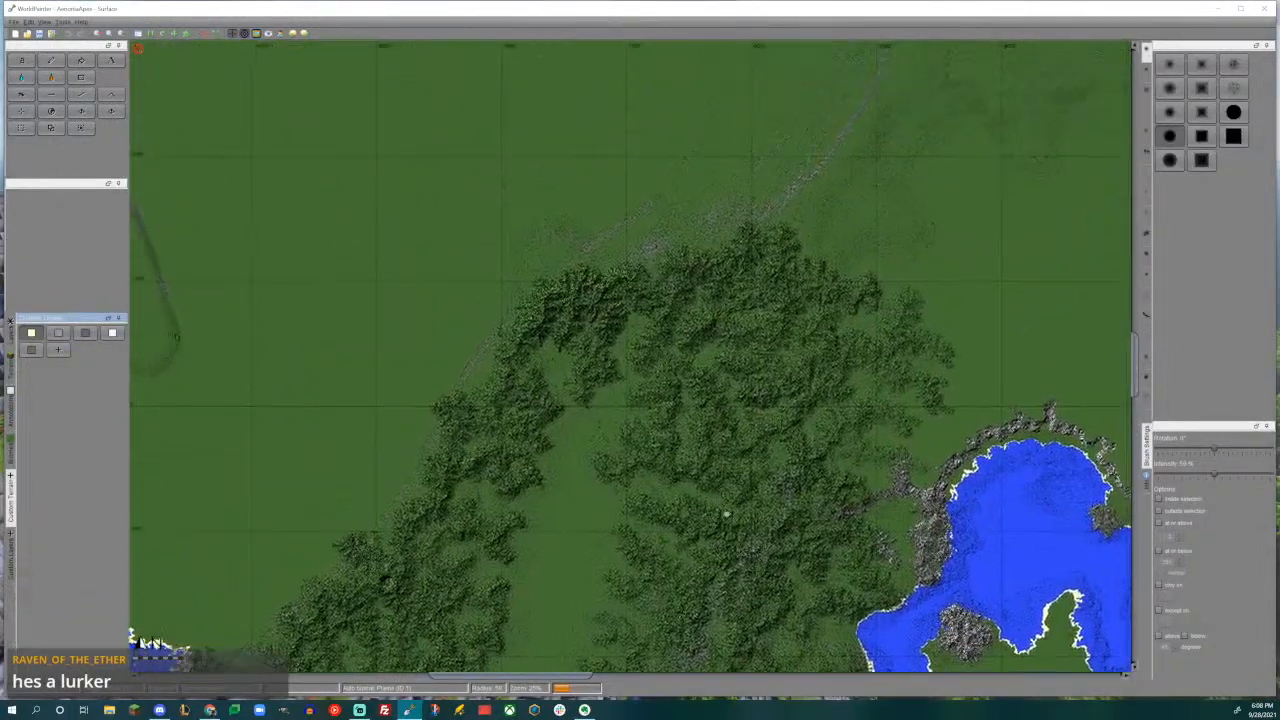
pyautogui.moveTo(773, 338); pyautogui.dragTo(608, 454, button='middle')
pyautogui.moveTo(604, 396); pyautogui.dragTo(625, 589, button='middle')
pyautogui.moveTo(714, 346); pyautogui.dragTo(690, 250, button='middle')
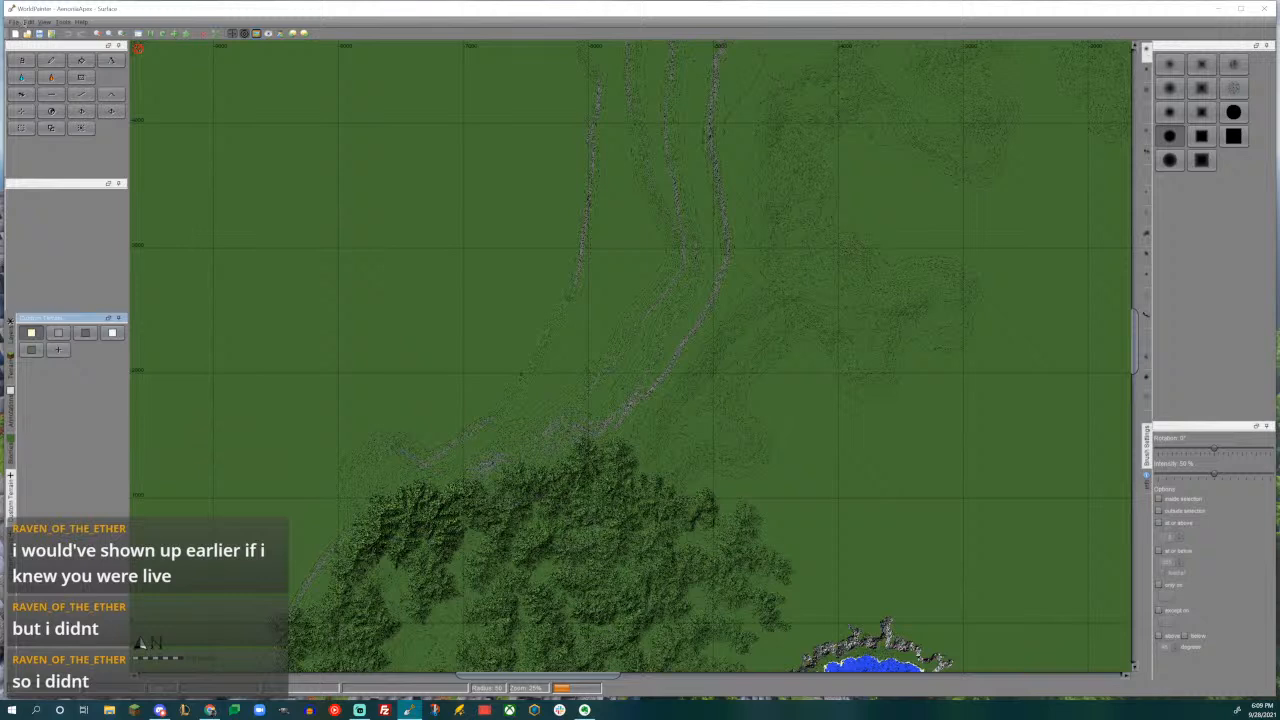
# - Enable autosave in the preferences with an autosave interval of 30 seconds
pyautogui.click(29, 21)
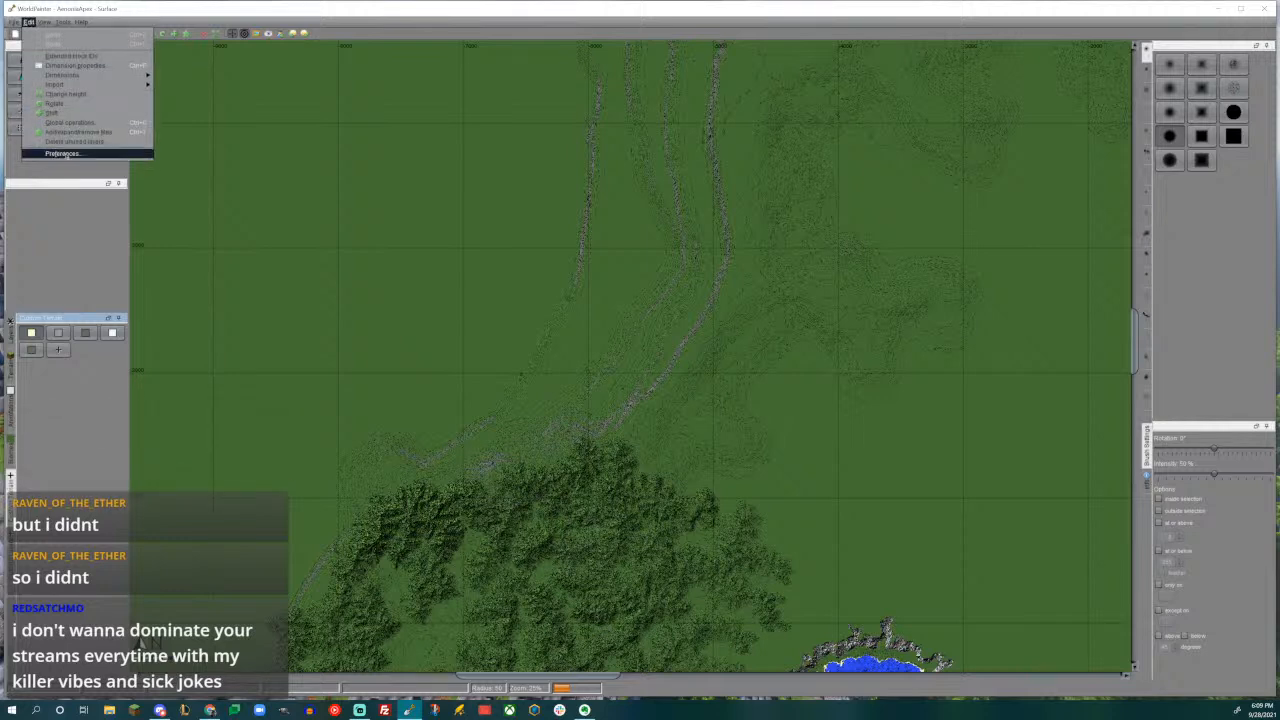
pyautogui.click(62, 153)
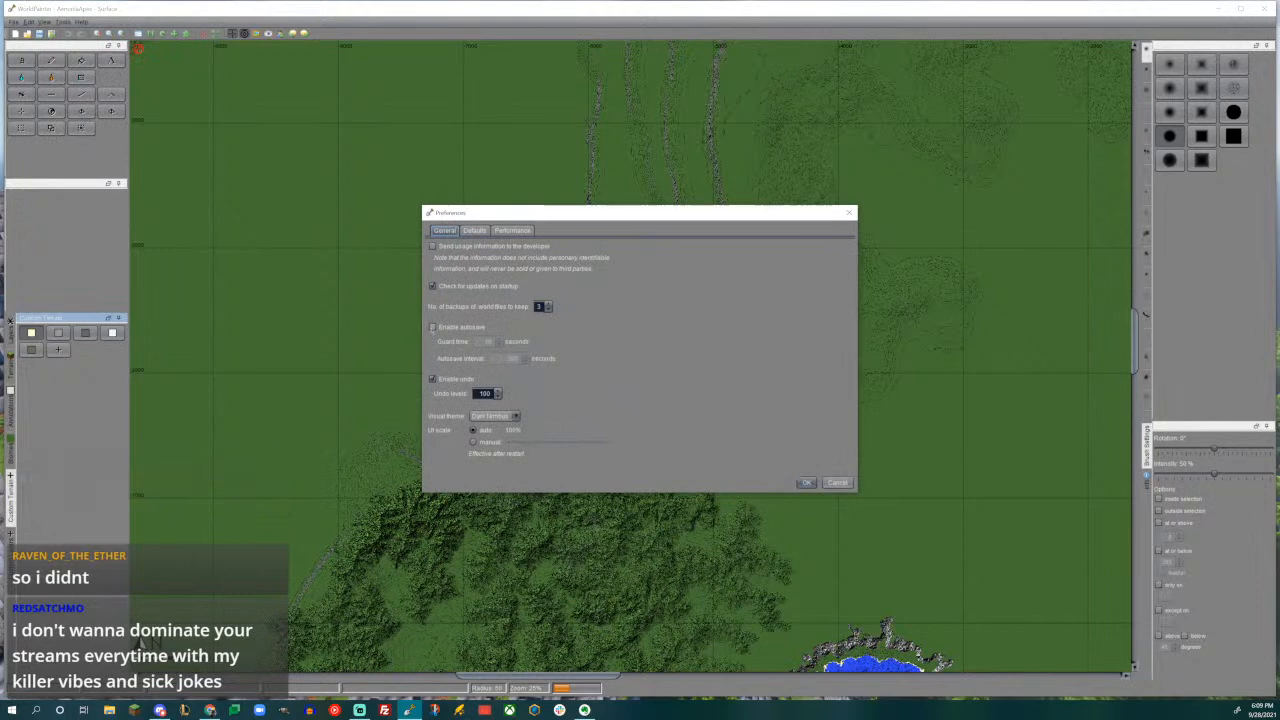
pyautogui.click(432, 327)
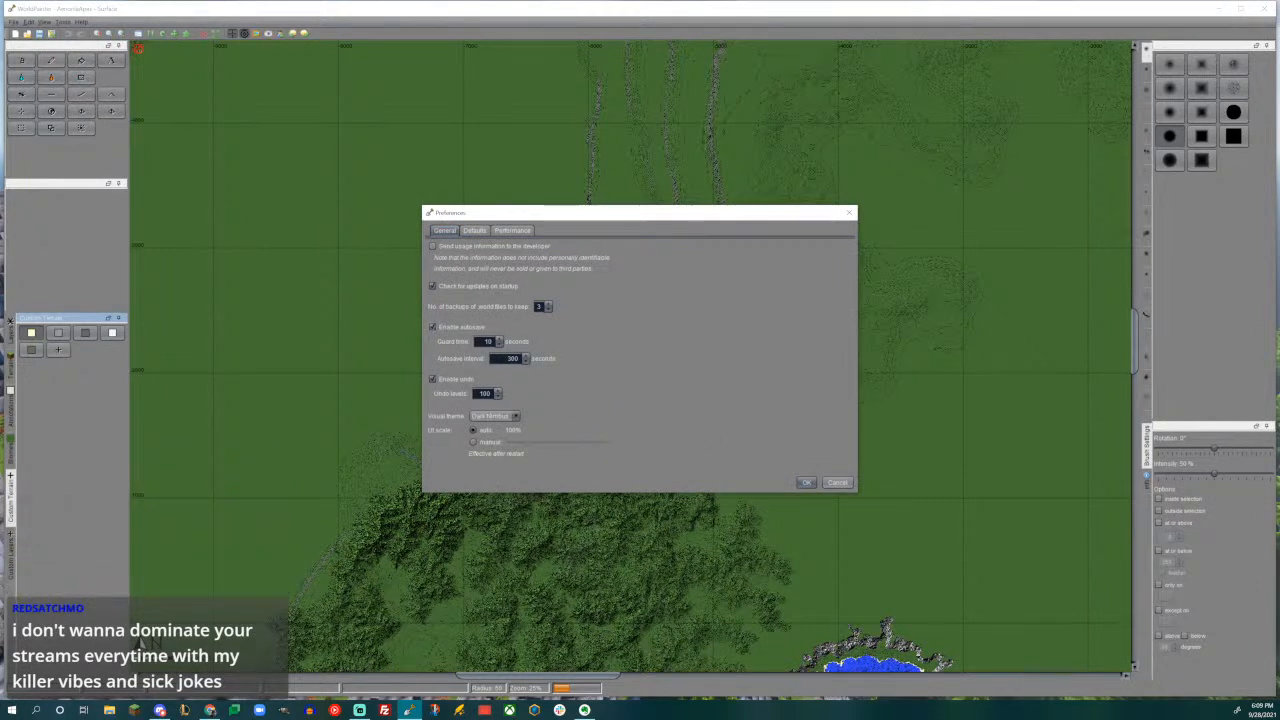
pyautogui.doubleClick(513, 360)
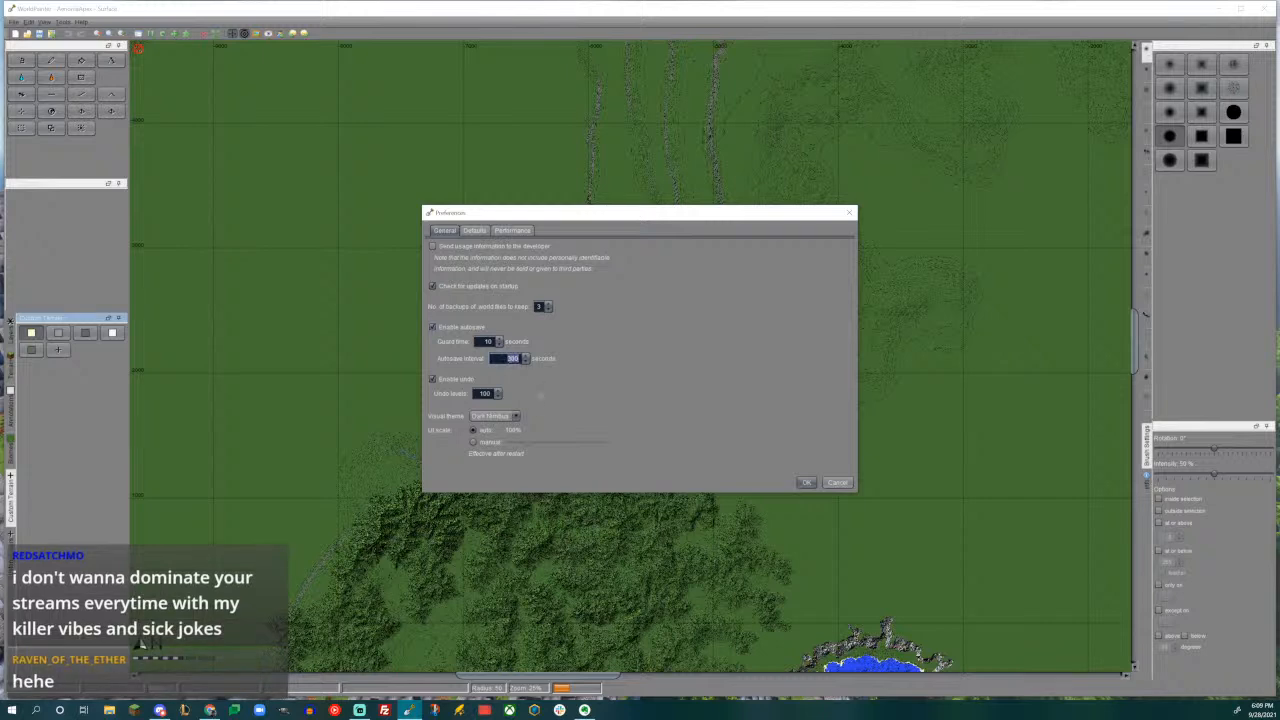
pyautogui.write('30')
pyautogui.click(806, 483)
# - Raise a curved mountain ridge at the northeast edge of the forested hills using the Height tool and an arched mountain-range brush rotated -60°
pyautogui.moveTo(780, 269); pyautogui.dragTo(704, 477, button='middle')
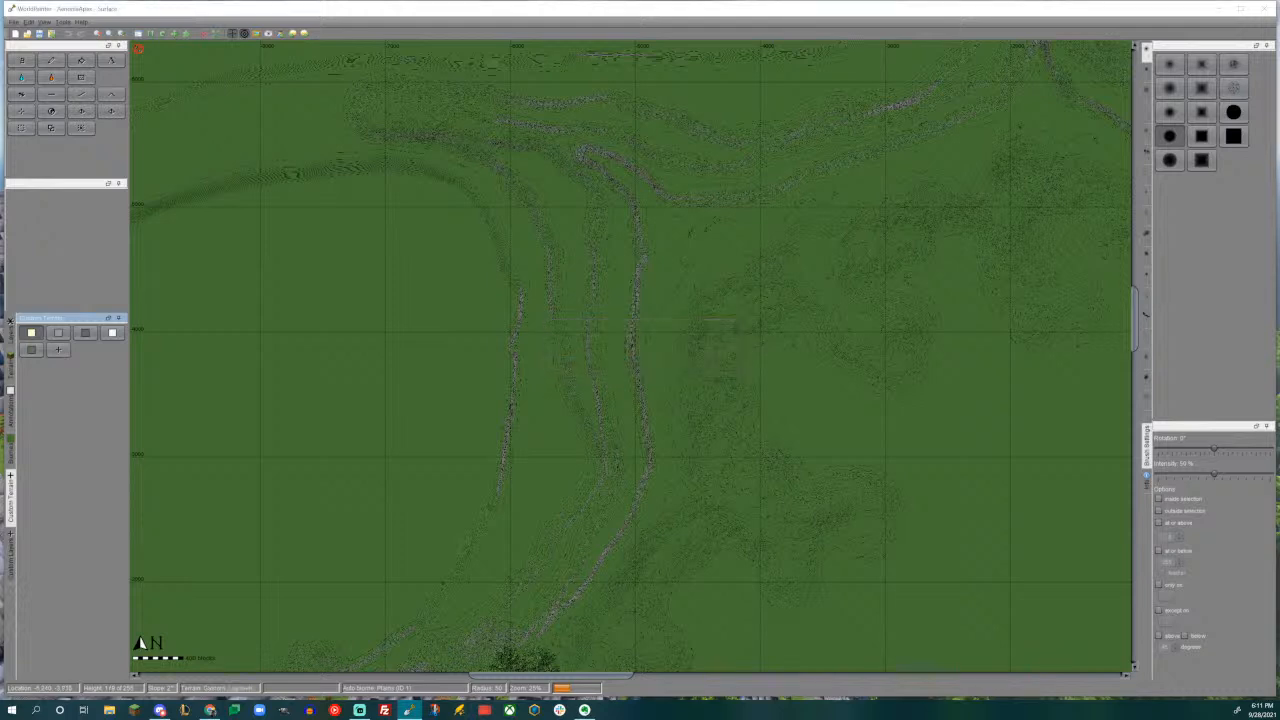
pyautogui.moveTo(626, 439); pyautogui.dragTo(681, 250, button='middle')
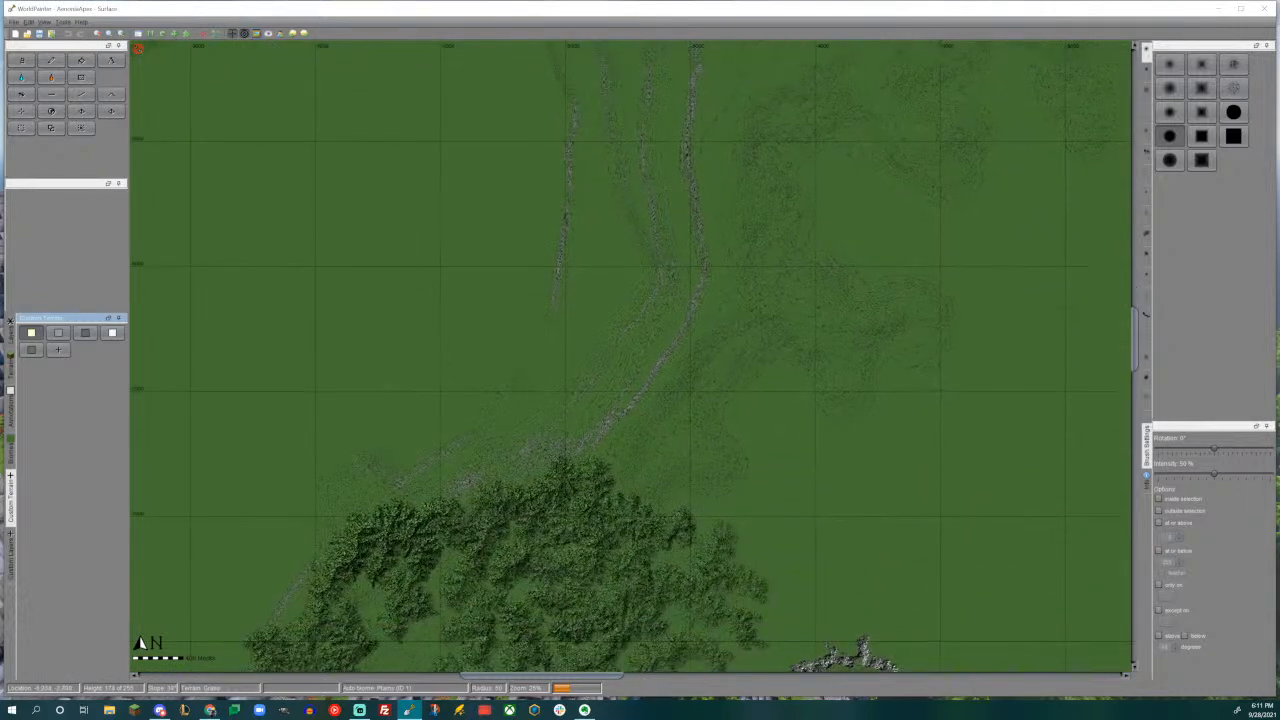
pyautogui.keyDown('ctrl'); pyautogui.scroll(1, 678, 260); pyautogui.keyUp('ctrl')
pyautogui.moveTo(666, 440); pyautogui.dragTo(751, 189, button='middle')
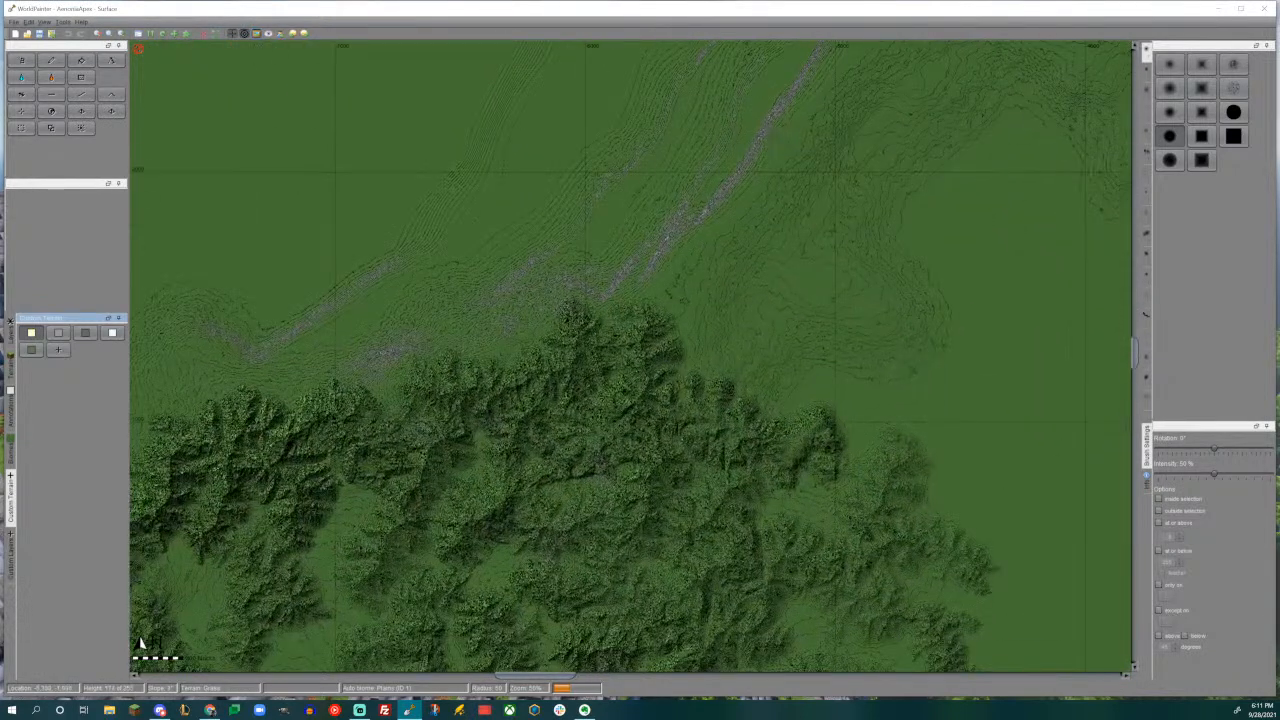
pyautogui.moveTo(726, 266); pyautogui.dragTo(687, 345, button='middle')
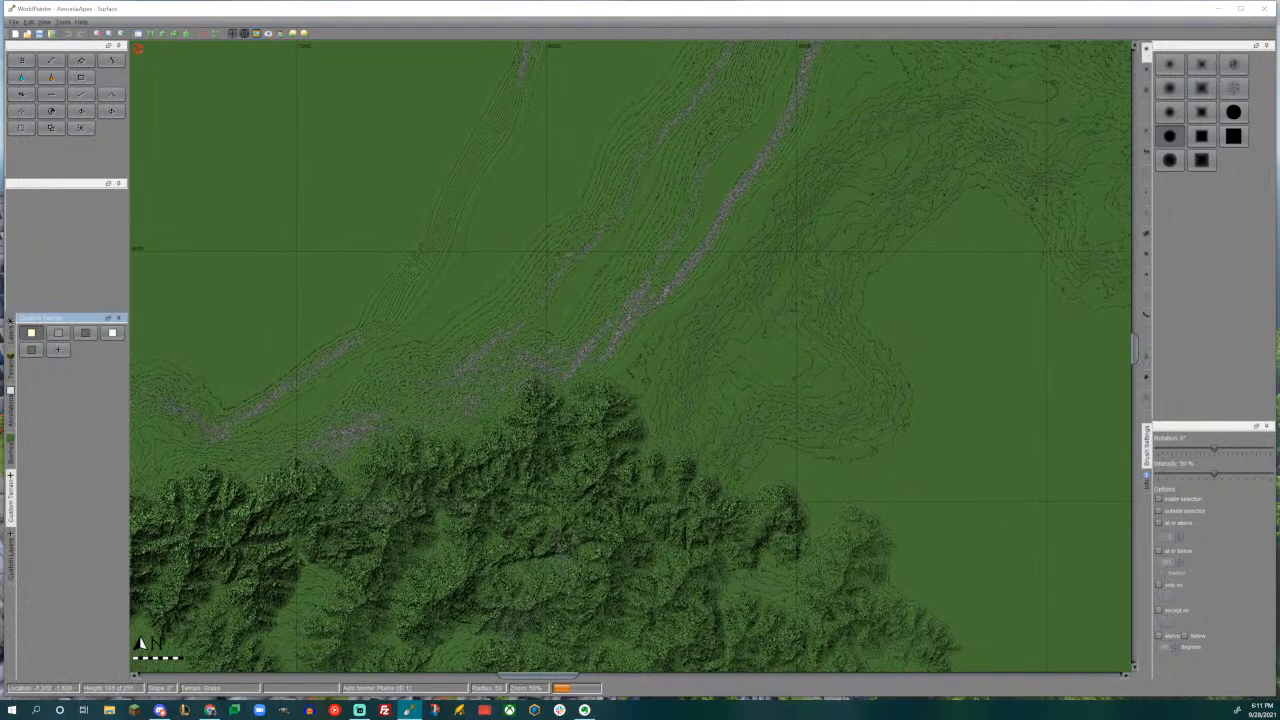
pyautogui.click(21, 94)
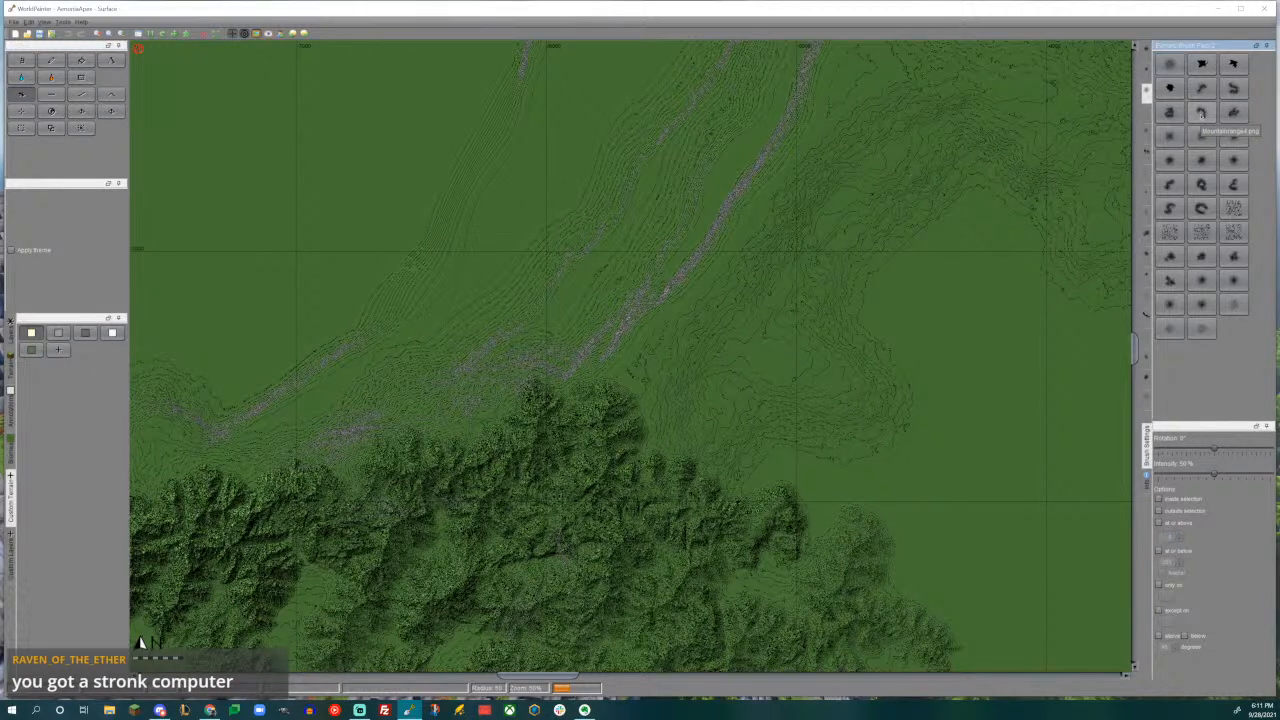
pyautogui.click(1201, 113)
pyautogui.scroll(-14, 711, 325)
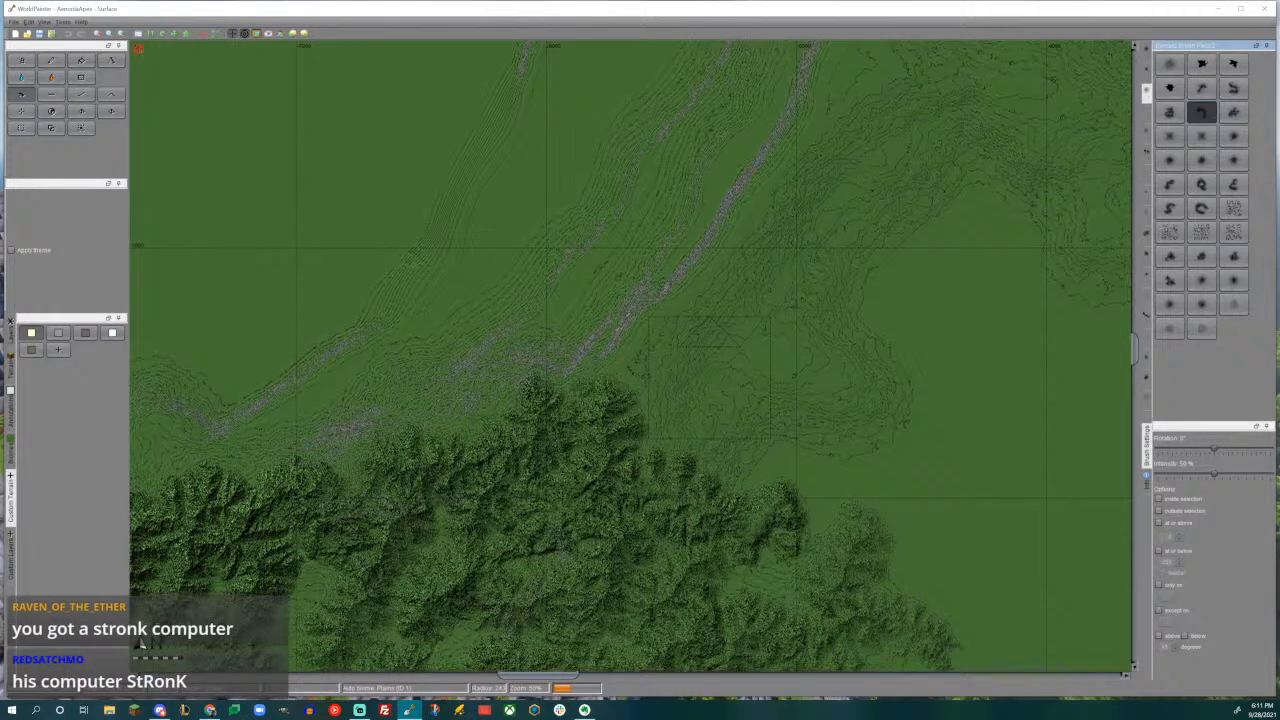
pyautogui.keyDown('alt'); pyautogui.scroll(4, 709, 376); pyautogui.keyUp('alt')
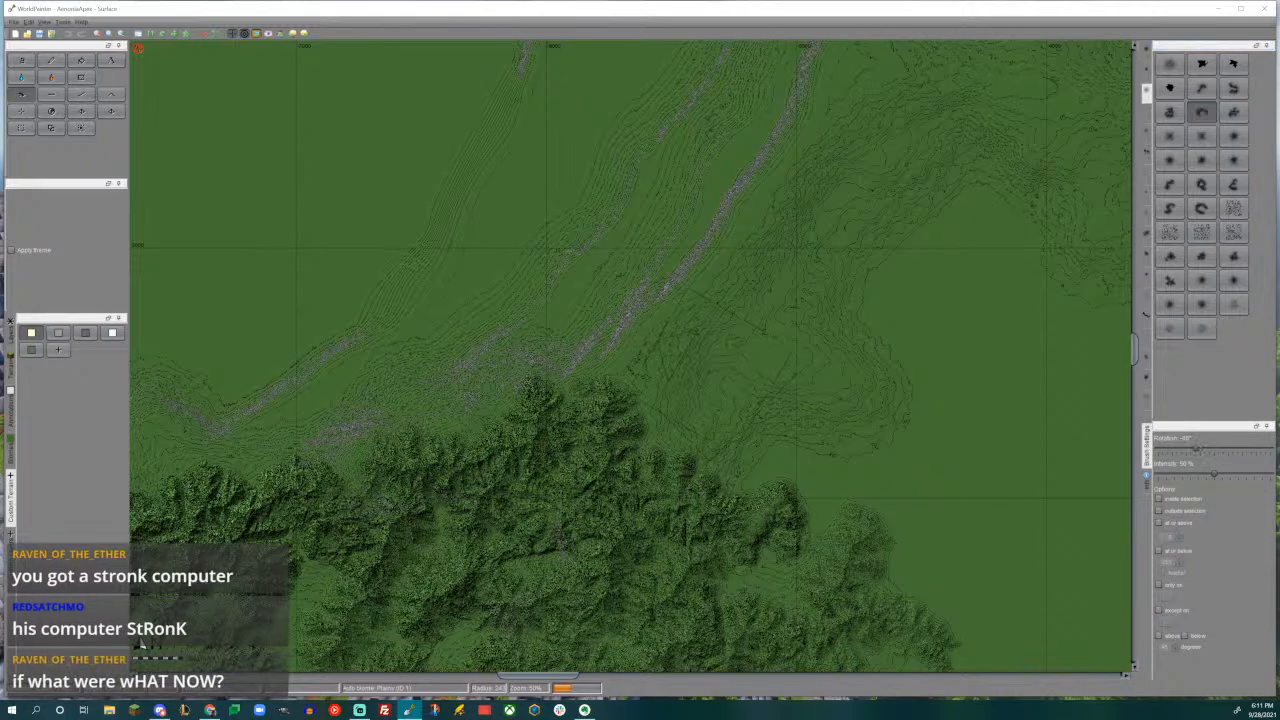
pyautogui.keyDown('ctrl'); pyautogui.scroll(1, 709, 376); pyautogui.keyUp('ctrl')
pyautogui.moveTo(709, 376); pyautogui.dragTo(742, 313, button='middle')
pyautogui.scroll(-3, 742, 313)
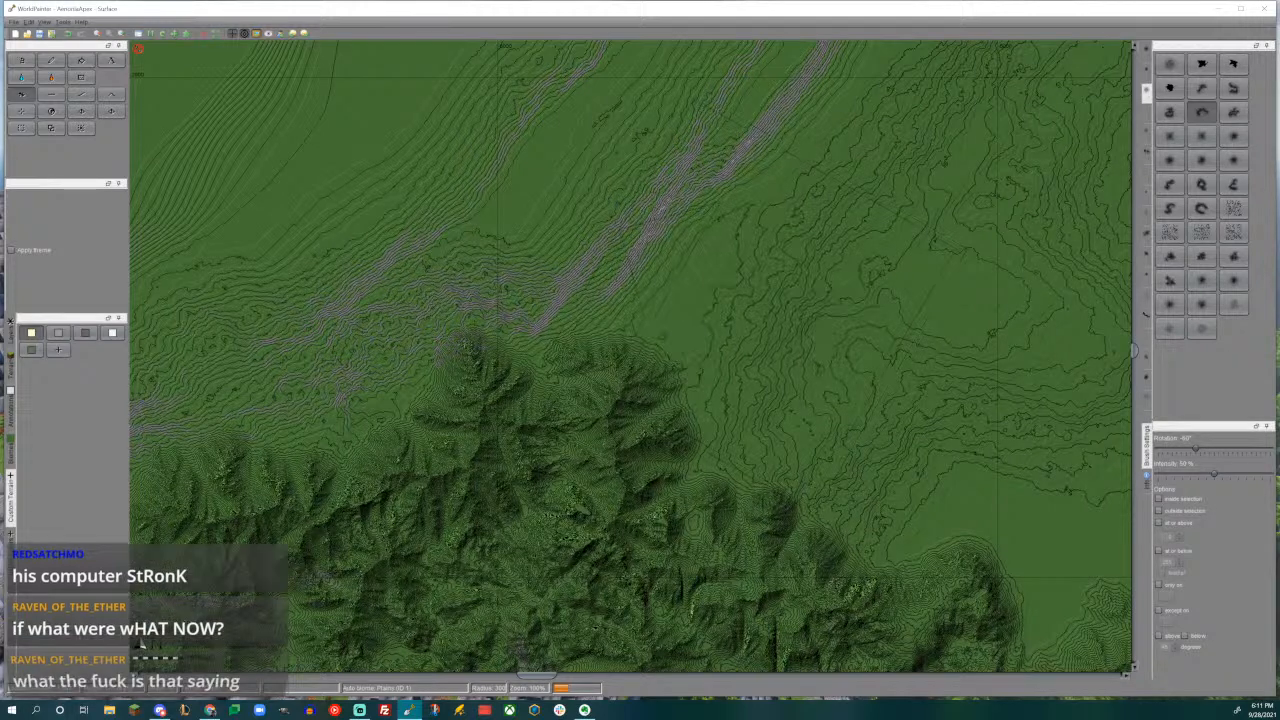
pyautogui.moveTo(742, 313); pyautogui.dragTo(742, 313)
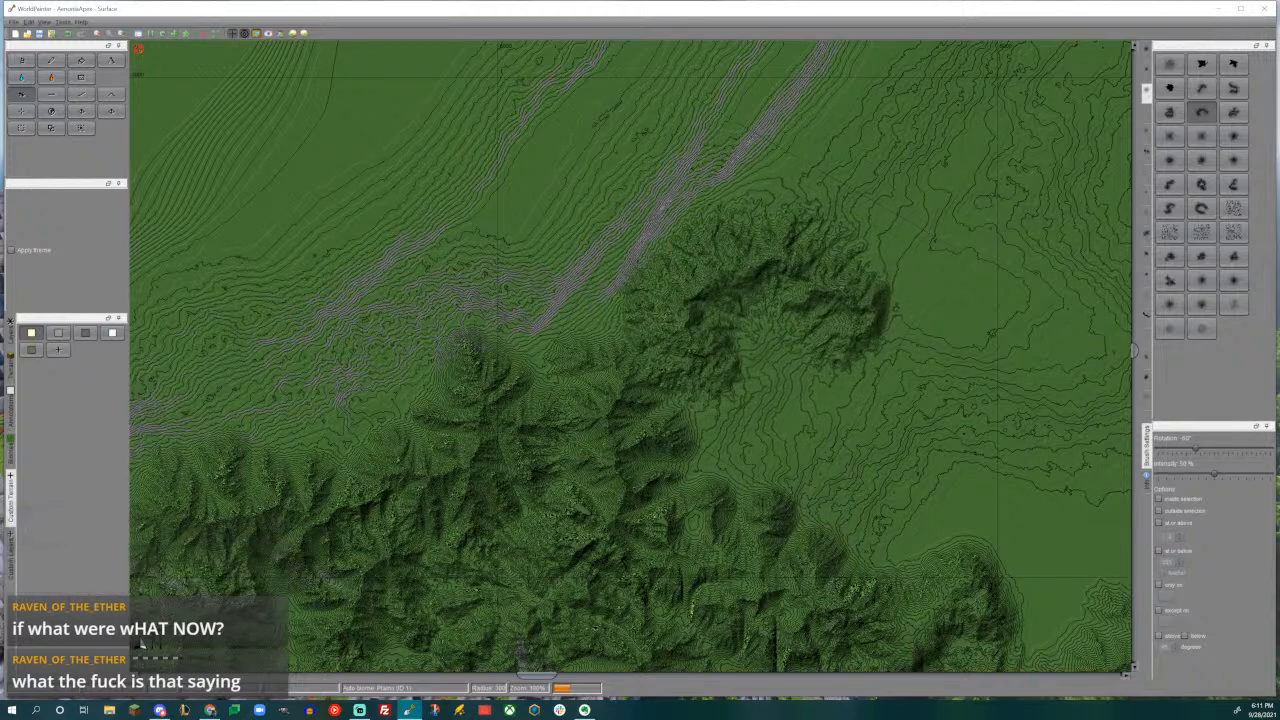
# - Extend the new ridge eastward with the S-shaped mountain-range brush rotated -90°, and choose the shorter curved range brush above it
pyautogui.moveTo(817, 313); pyautogui.dragTo(629, 373, button='middle')
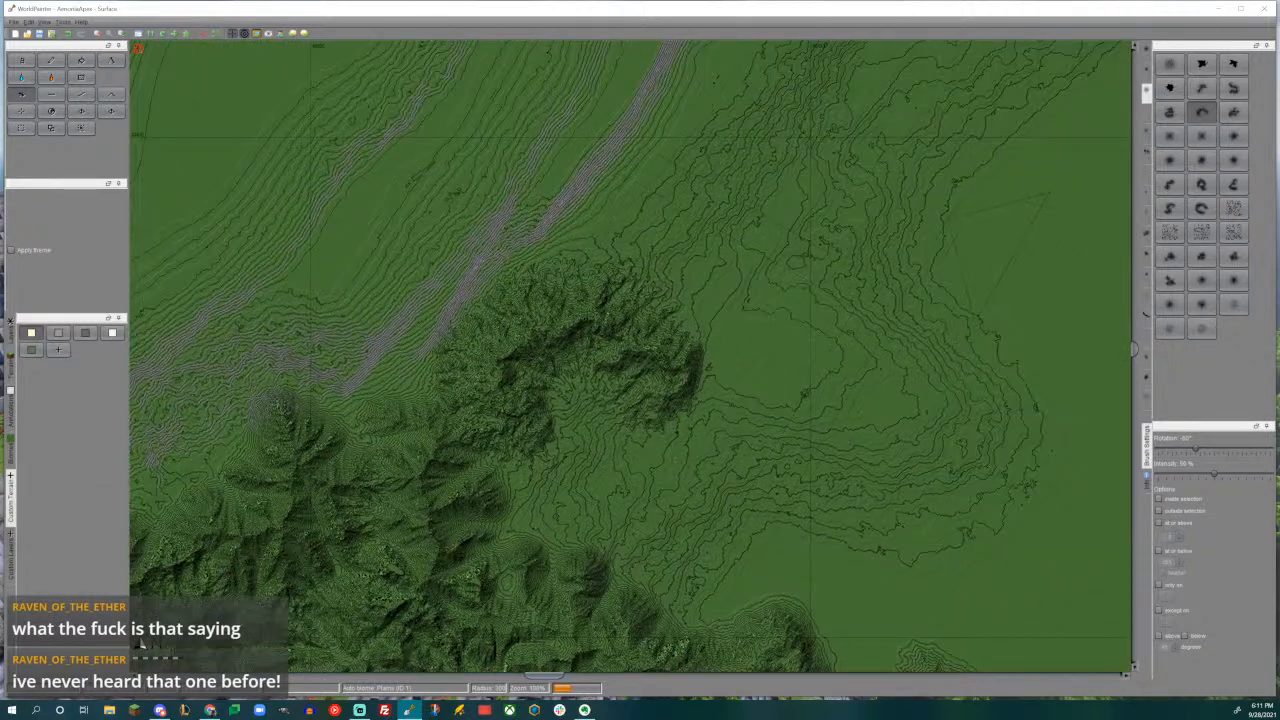
pyautogui.click(1169, 207)
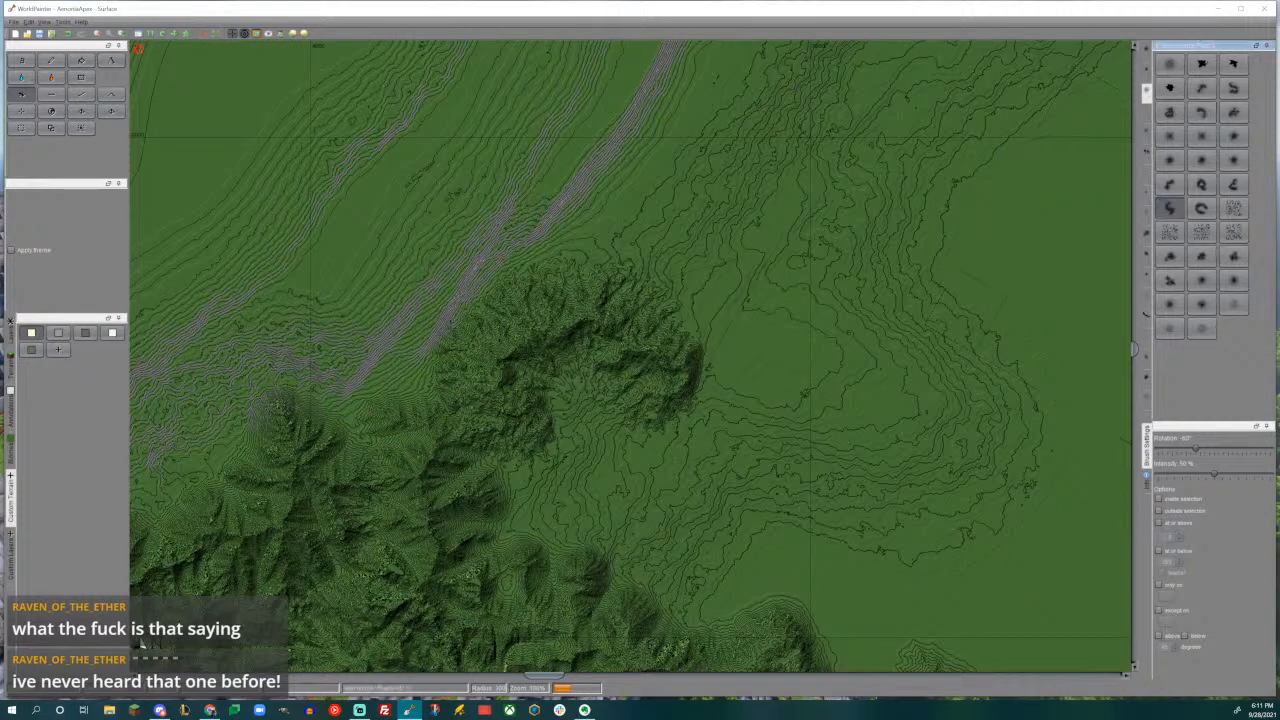
pyautogui.keyDown('alt'); pyautogui.scroll(1, 725, 375); pyautogui.keyUp('alt')
pyautogui.moveTo(801, 348)
pyautogui.mouseDown()
pyautogui.moveTo(780, 349)
pyautogui.moveTo(860, 355)
pyautogui.moveTo(810, 355)
pyautogui.moveTo(845, 340)
pyautogui.moveTo(778, 349)
pyautogui.moveTo(810, 340)
pyautogui.moveTo(835, 372)
pyautogui.moveTo(777, 348)
pyautogui.mouseUp()
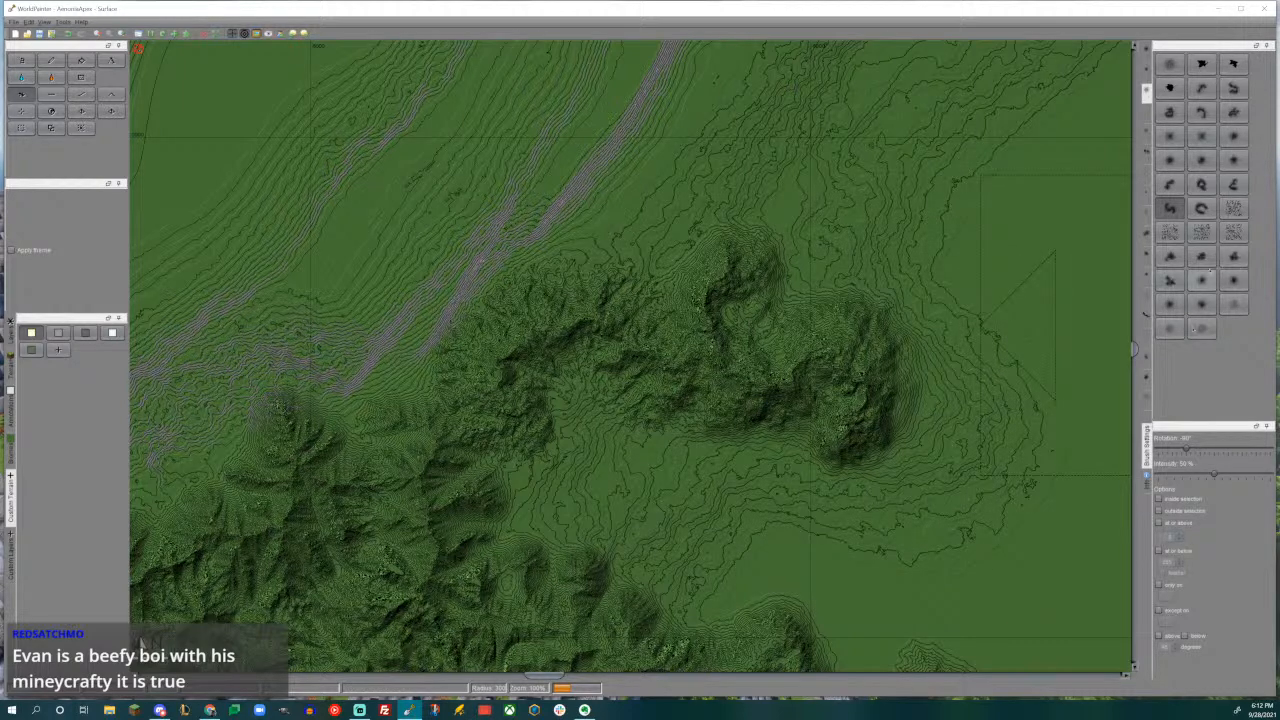
pyautogui.click(1169, 184)
pyautogui.moveTo(880, 375); pyautogui.dragTo(877, 223, button='middle')
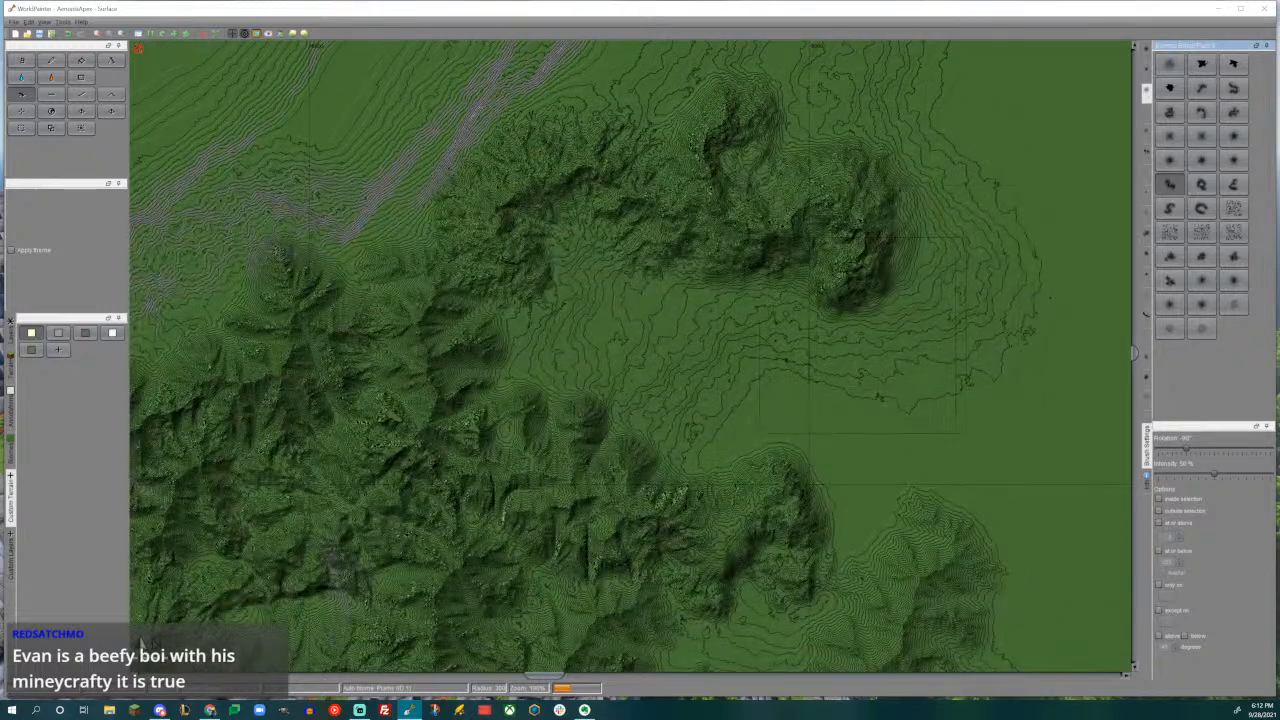
# - Try extending the ridge's east end southeastward with the curved brush rotated -75°, and undo that stamp
pyautogui.keyDown('alt'); pyautogui.scroll(-1, 879, 341); pyautogui.keyUp('alt')
pyautogui.click(879, 343)
pyautogui.moveTo(880, 343); pyautogui.dragTo(893, 351)
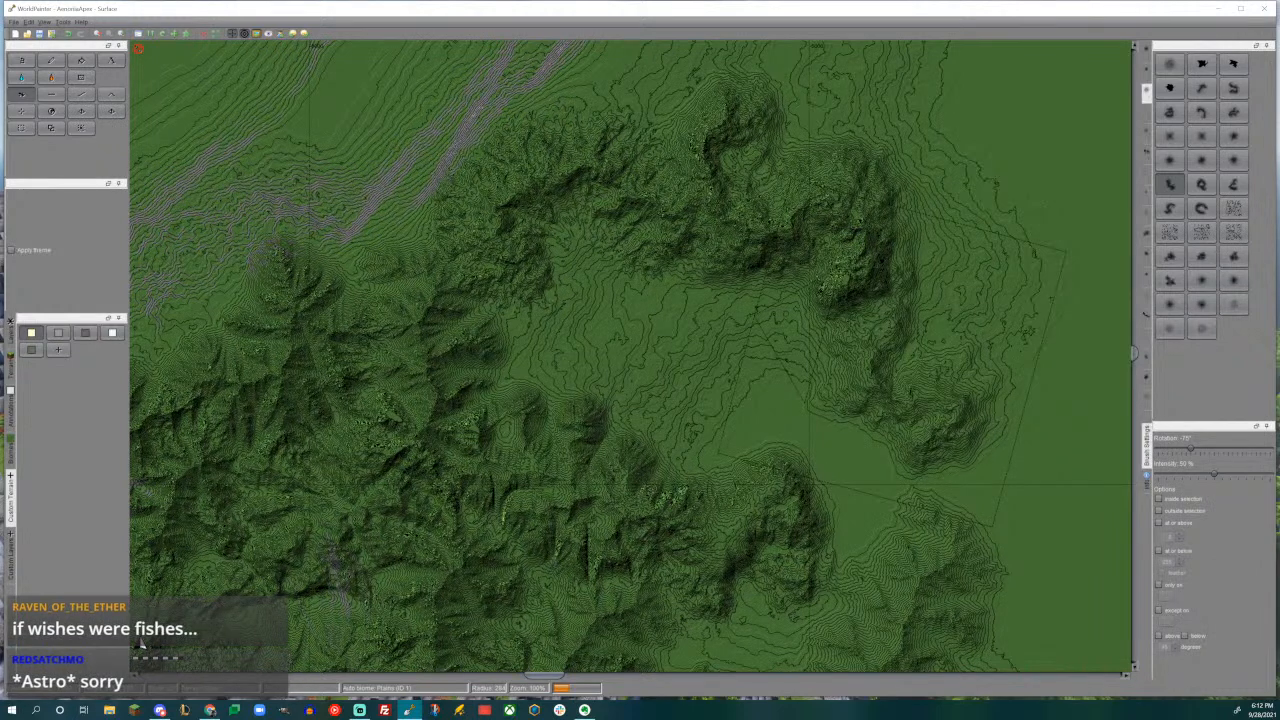
pyautogui.moveTo(900, 372); pyautogui.dragTo(900, 372)
pyautogui.hotkey('ctrl', 'z')
# - Extend the ridge's east end southeastward with the curved brush rotated -90°, and add an inner spur at -75°
pyautogui.keyDown('alt'); pyautogui.scroll(1, 913, 364); pyautogui.keyUp('alt')
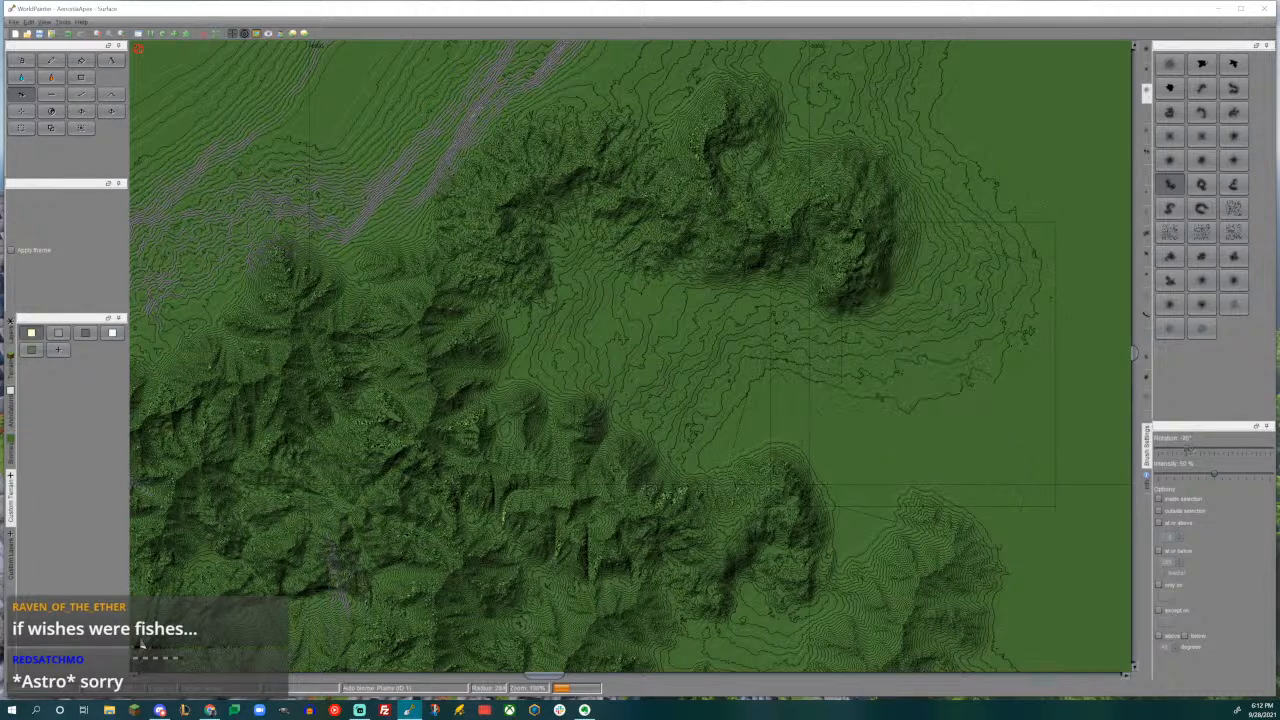
pyautogui.moveTo(912, 362); pyautogui.dragTo(929, 370)
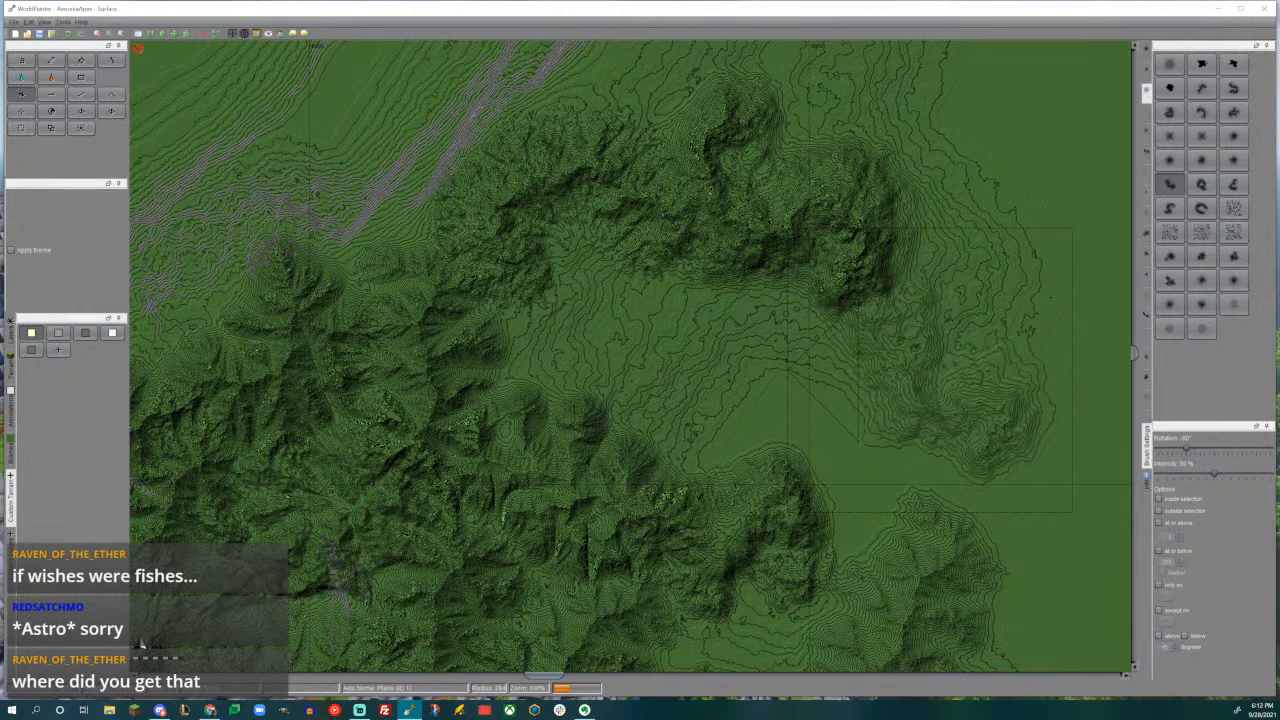
pyautogui.moveTo(929, 370); pyautogui.dragTo(882, 317)
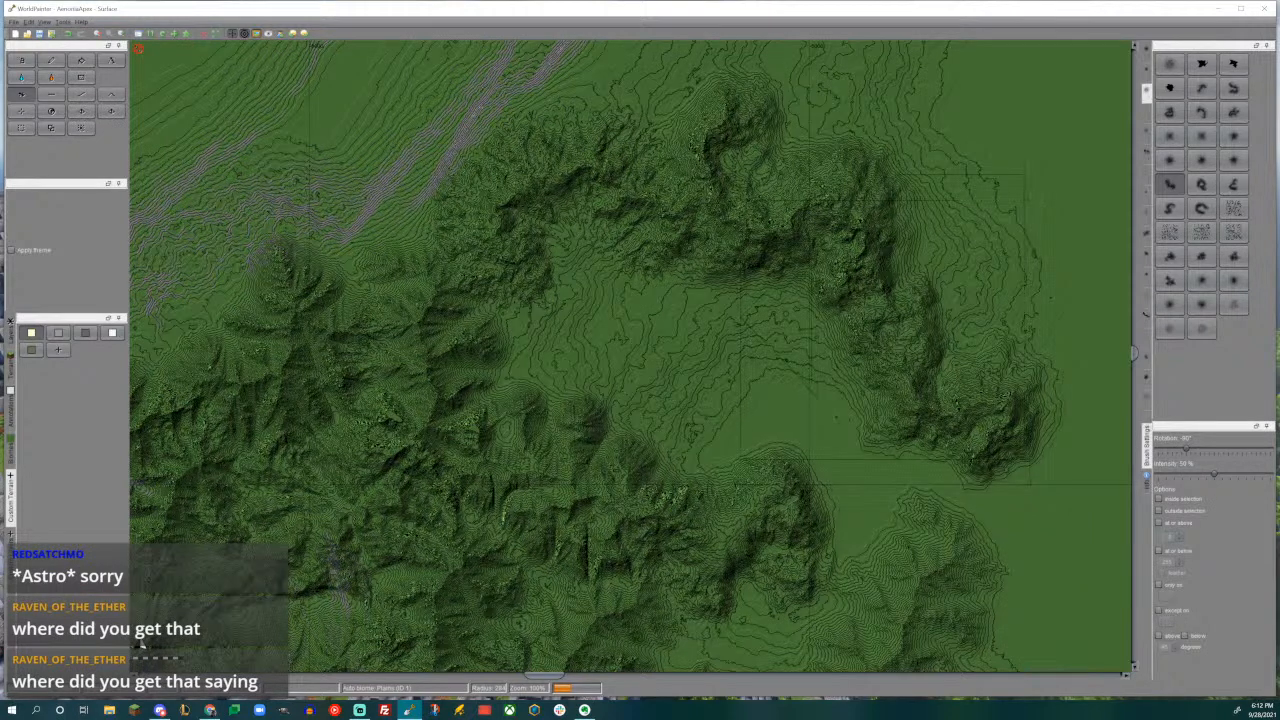
pyautogui.moveTo(985, 377); pyautogui.dragTo(1068, 373, button='middle')
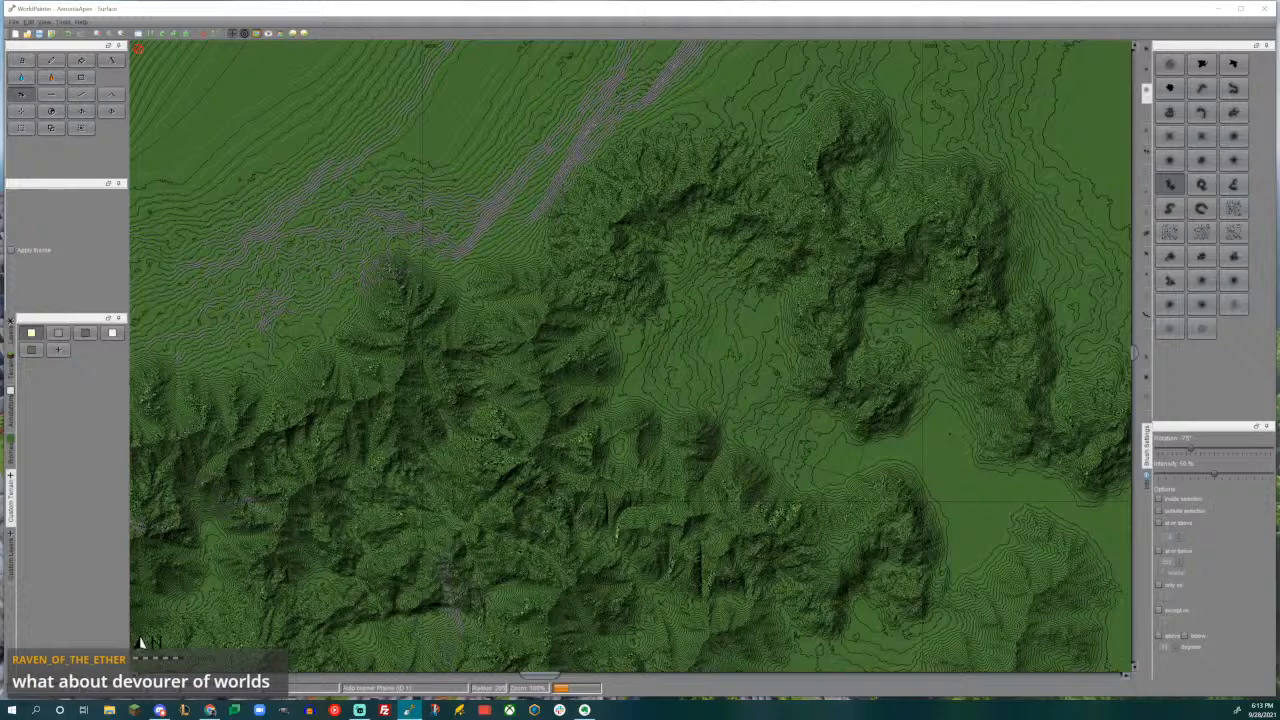
# - Fill the valley between the old hills and the new range with ridges, rotating the curved brush to 120° and 105°
pyautogui.moveTo(673, 392); pyautogui.dragTo(682, 352, button='middle')
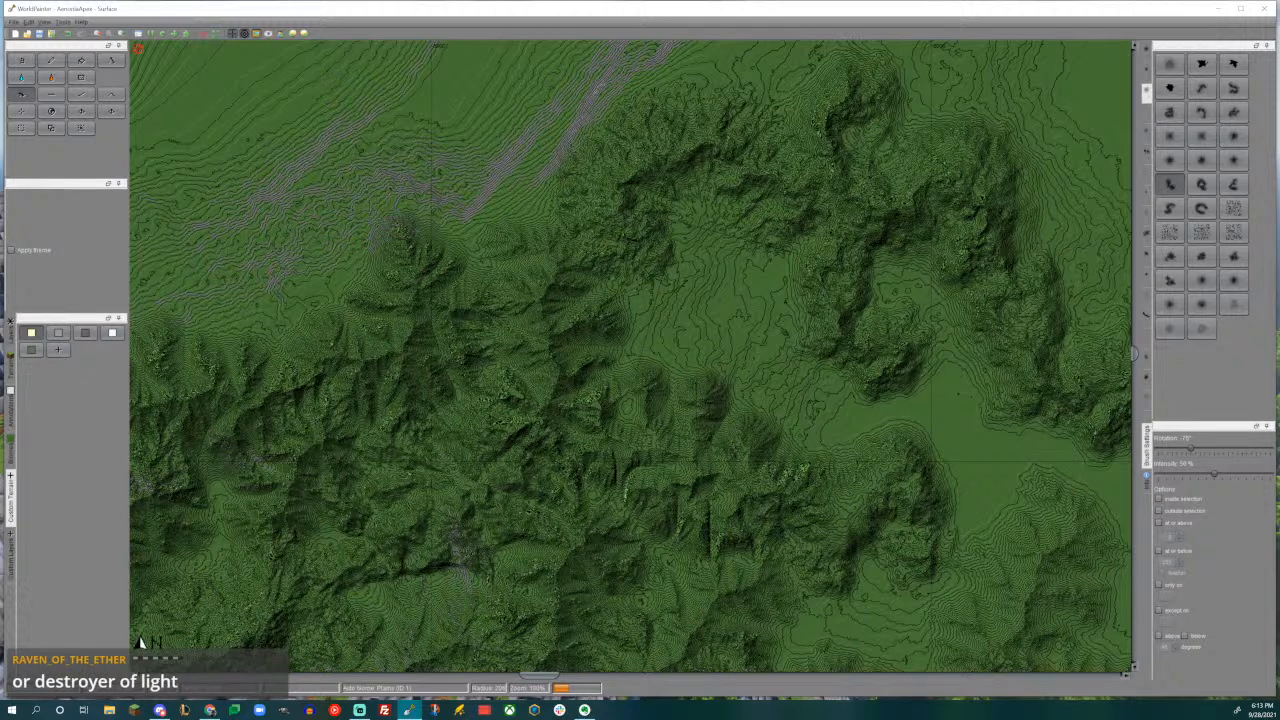
pyautogui.keyDown('alt'); pyautogui.scroll(-12, 631, 355); pyautogui.keyUp('alt')
pyautogui.keyDown('alt'); pyautogui.scroll(-8, 699, 337); pyautogui.keyUp('alt')
pyautogui.moveTo(699, 337)
pyautogui.mouseDown()
pyautogui.moveTo(682, 343)
pyautogui.moveTo(697, 335)
pyautogui.mouseUp()
pyautogui.moveTo(784, 288); pyautogui.dragTo(726, 366, button='middle')
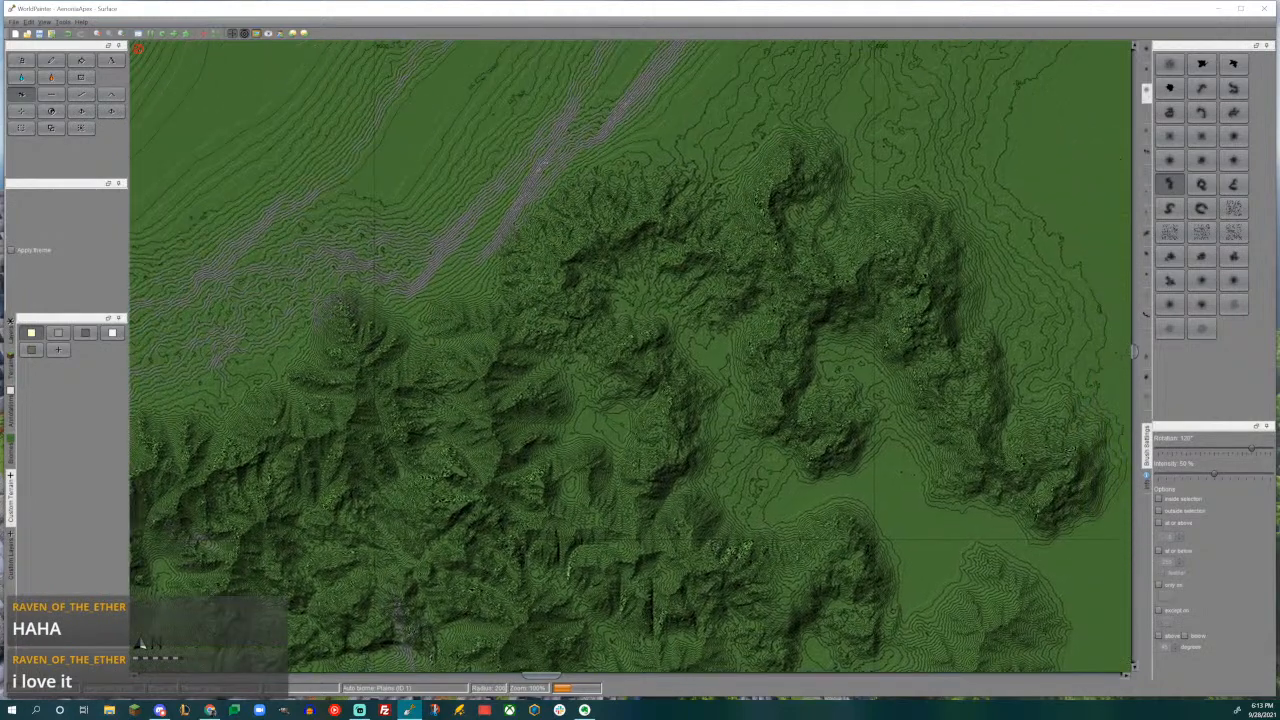
pyautogui.keyDown('alt'); pyautogui.scroll(1, 685, 323); pyautogui.keyUp('alt')
pyautogui.moveTo(685, 323); pyautogui.dragTo(688, 320)
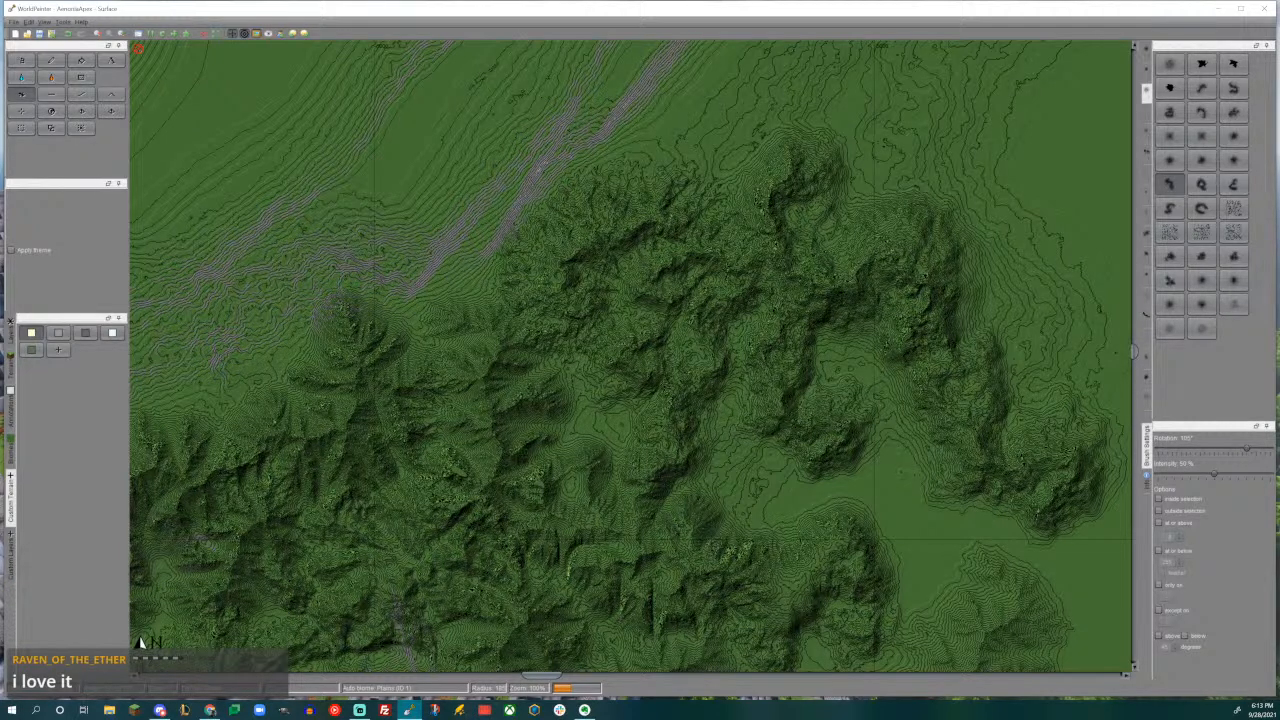
# - Add small spurs to the hills south of the new range with a smaller curved brush rotated 45°
pyautogui.moveTo(688, 320); pyautogui.dragTo(541, 182, button='middle')
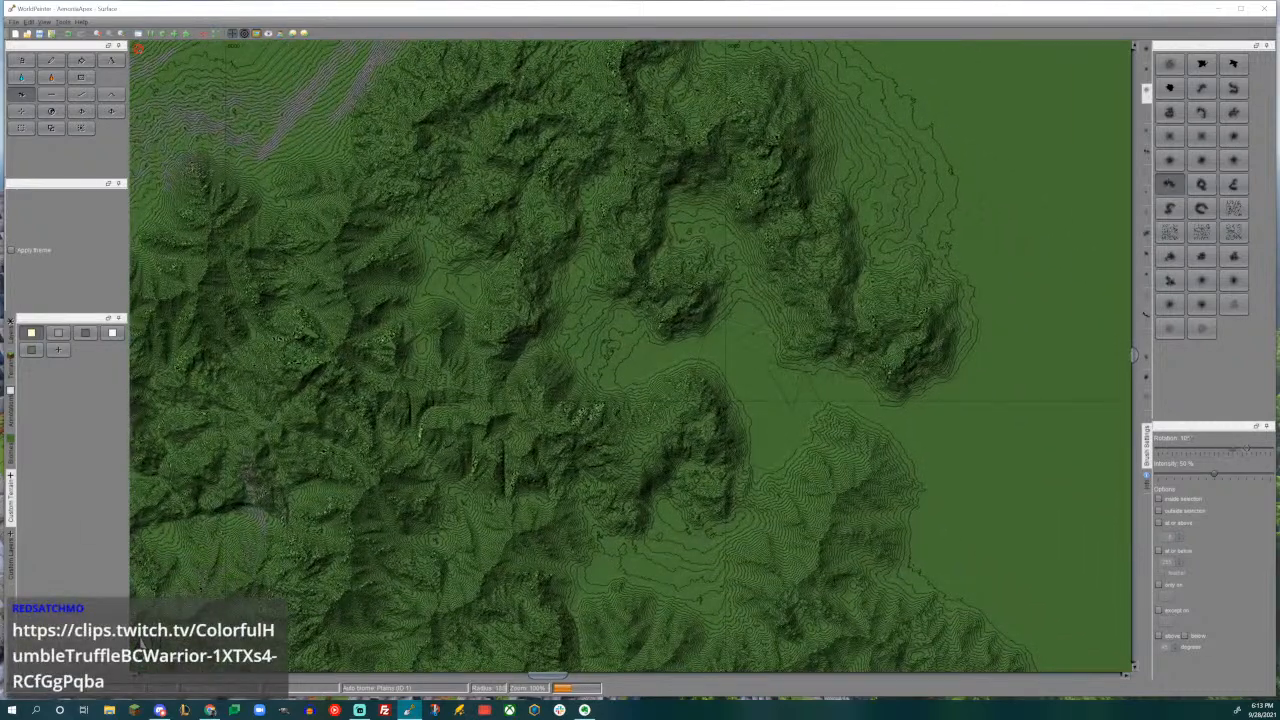
pyautogui.moveTo(754, 398); pyautogui.dragTo(755, 400)
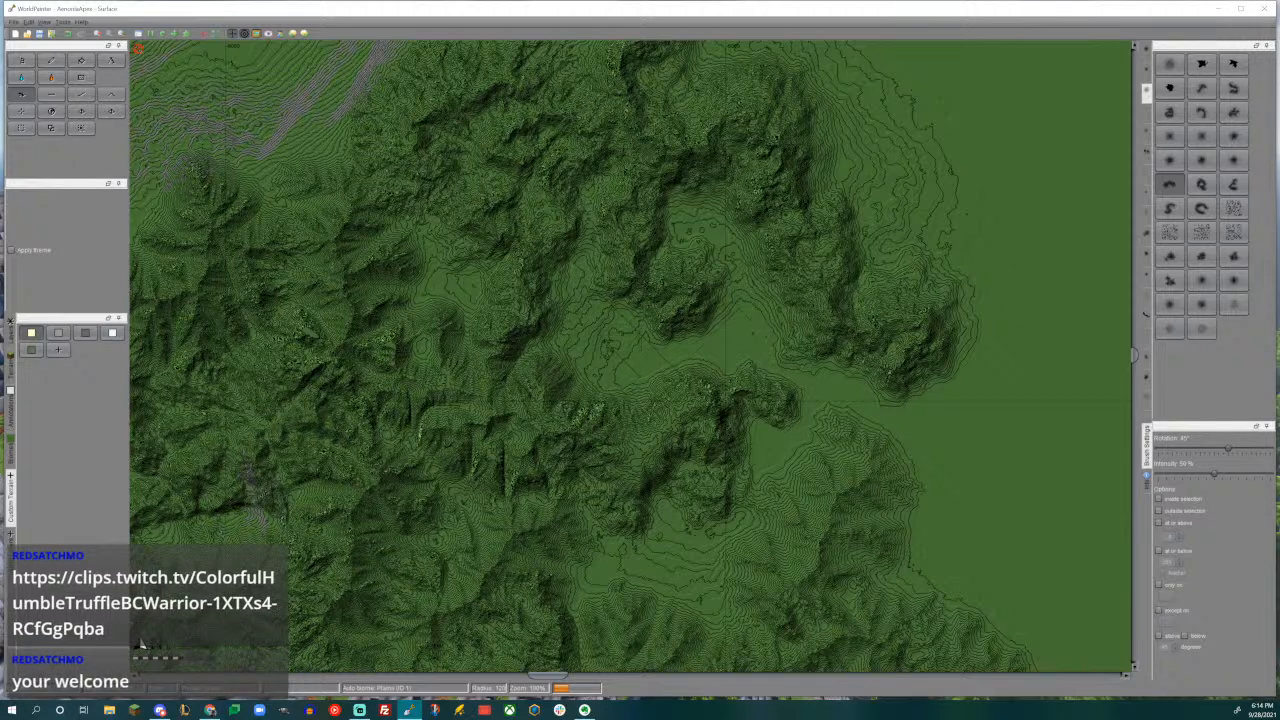
pyautogui.scroll(1, 592, 357)
pyautogui.moveTo(592, 357); pyautogui.dragTo(587, 359)
pyautogui.moveTo(849, 348); pyautogui.dragTo(837, 424, button='middle')
pyautogui.moveTo(956, 464); pyautogui.dragTo(915, 444, button='middle')
# - Raise a curved ridge across the grey slopes northwest of the new range with the brush rotated 75°
pyautogui.moveTo(480, 340); pyautogui.dragTo(1012, 507, button='middle')
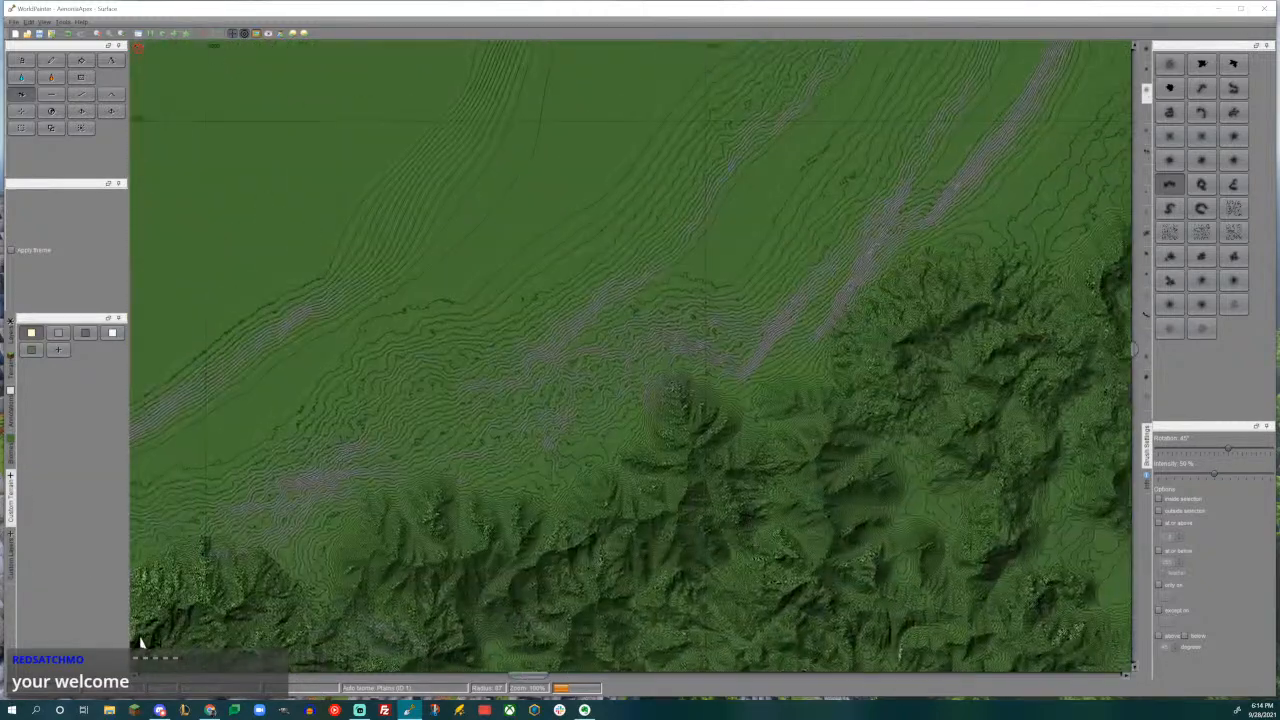
pyautogui.moveTo(630, 306); pyautogui.dragTo(636, 302)
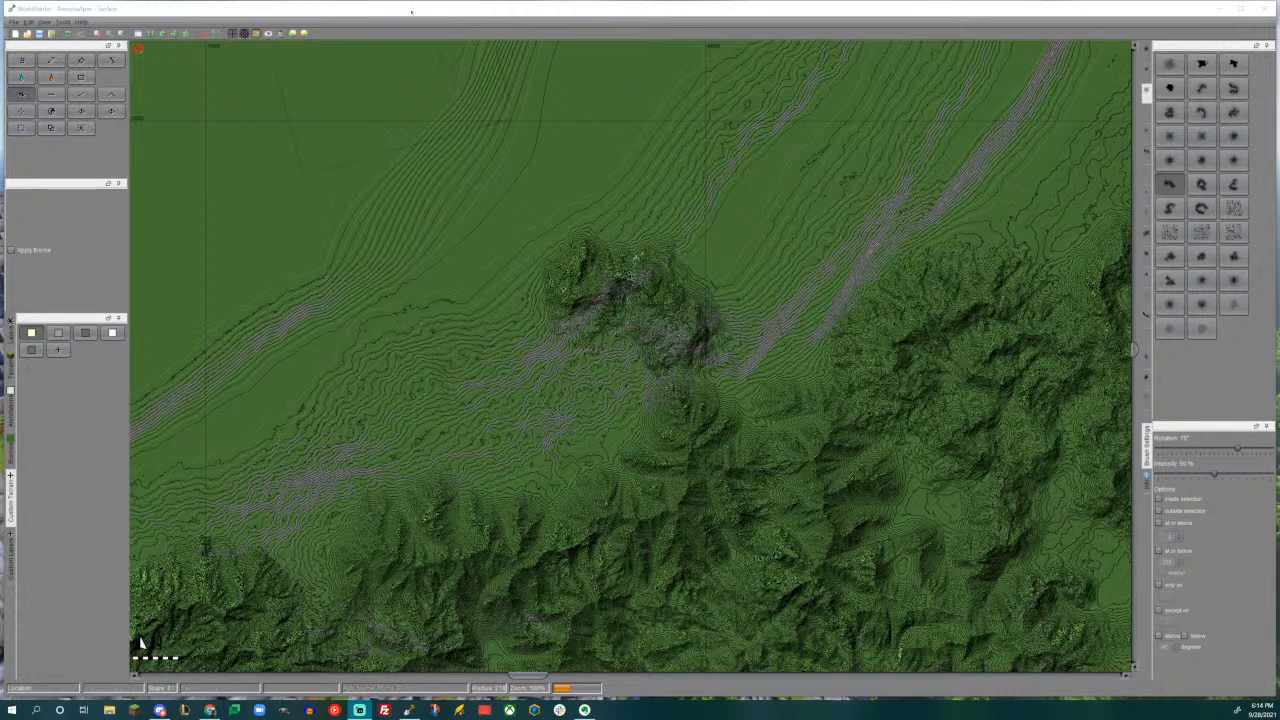
# - Raise a winding ridge northward from the top of the new range with the S-shaped brush rotated -30°
pyautogui.moveTo(801, 410); pyautogui.dragTo(519, 353, button='middle')
pyautogui.moveTo(867, 416); pyautogui.dragTo(748, 614, button='middle')
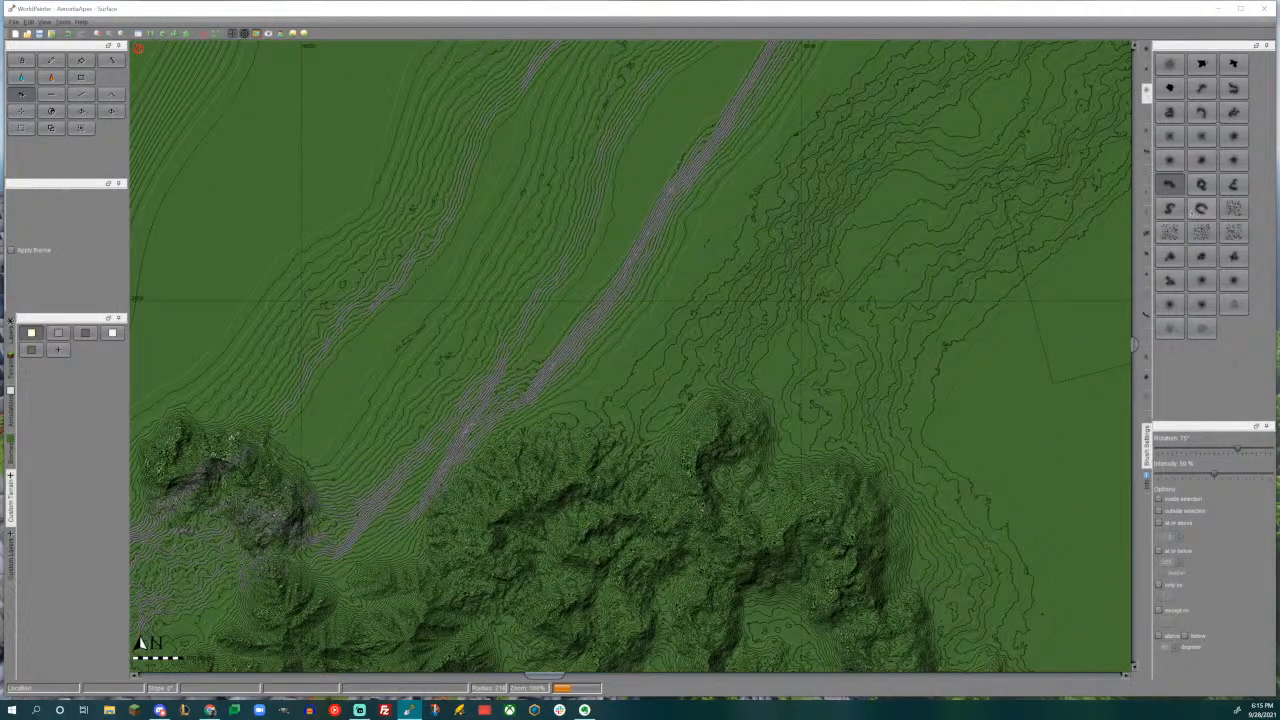
pyautogui.click(1169, 208)
pyautogui.keyDown('alt'); pyautogui.scroll(7, 765, 313); pyautogui.keyUp('alt')
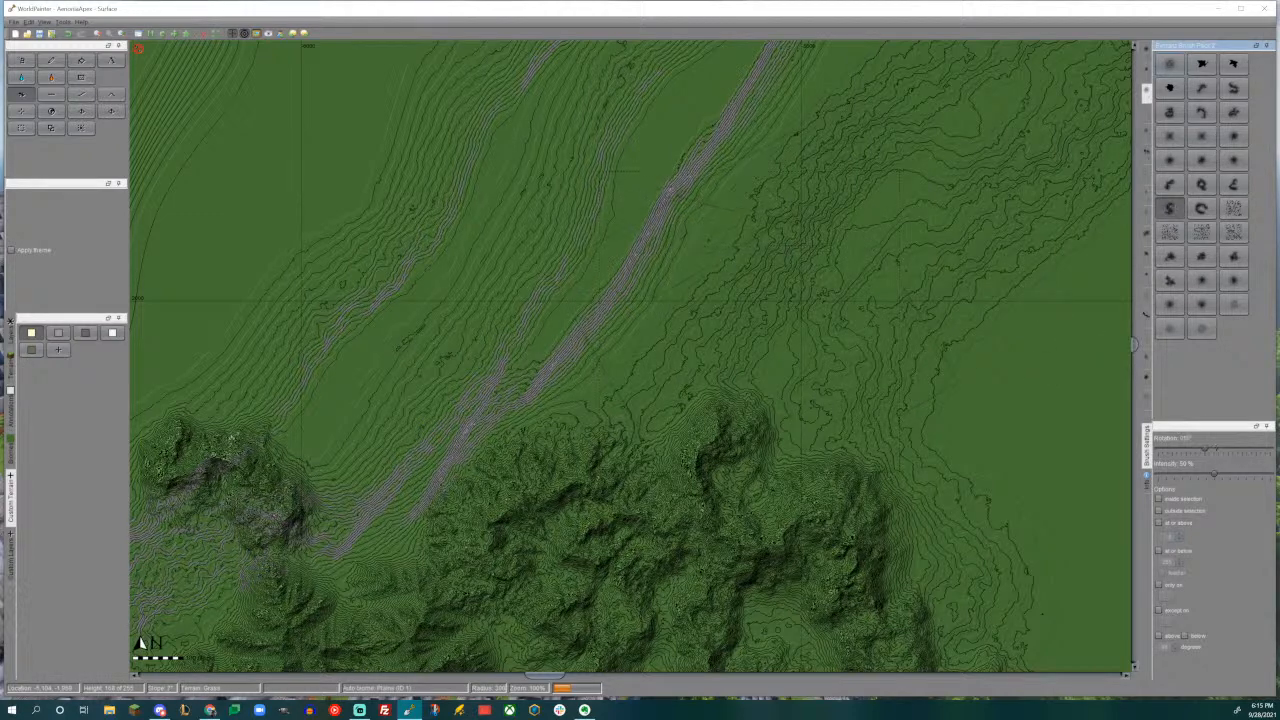
pyautogui.moveTo(751, 326); pyautogui.dragTo(754, 291)
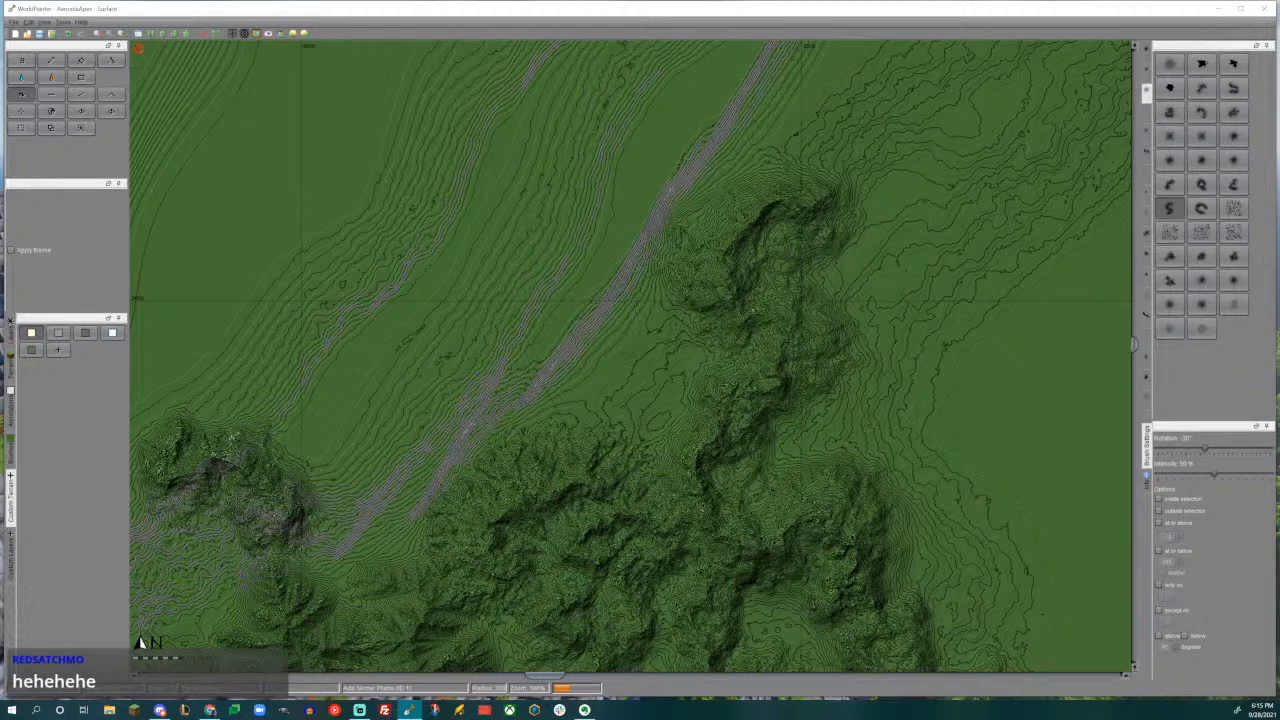
# - Extend the southeastern end of the range eastward into the plain with the arched mountain-range brush rotated -30°
pyautogui.moveTo(872, 412); pyautogui.dragTo(628, 280, button='middle')
pyautogui.moveTo(818, 402); pyautogui.dragTo(857, 209, button='middle')
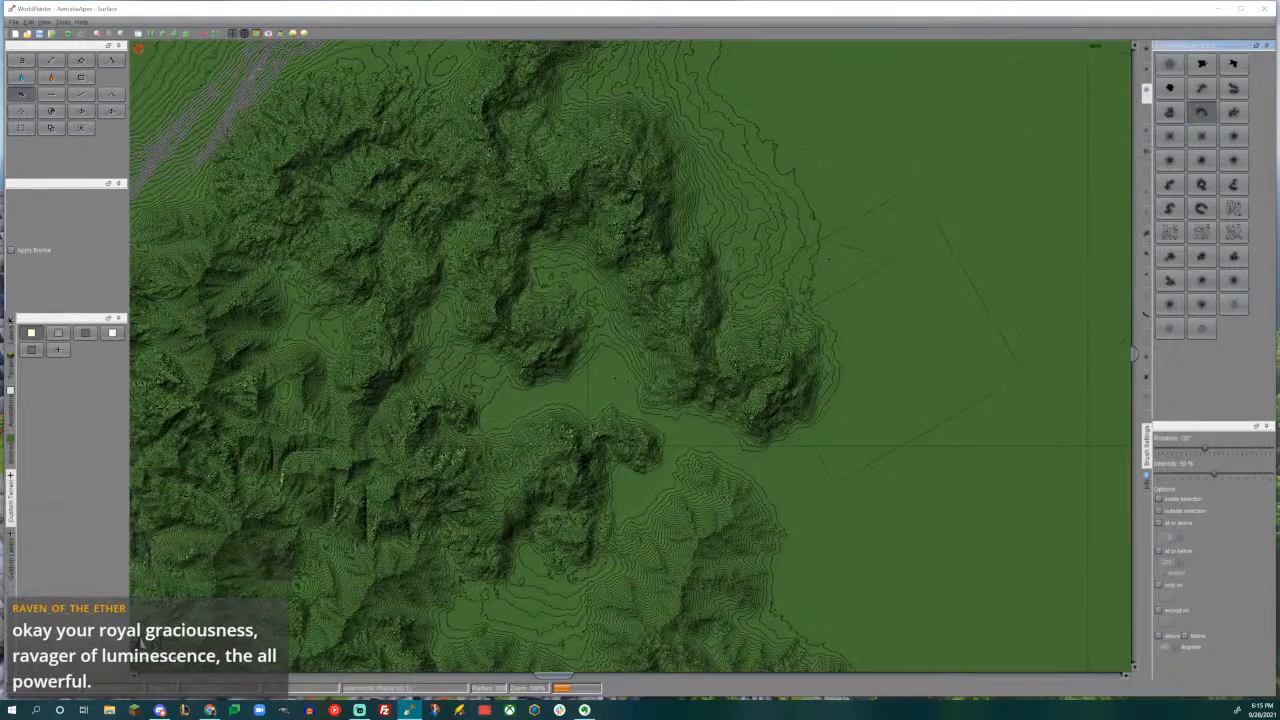
pyautogui.moveTo(895, 345); pyautogui.dragTo(855, 378)
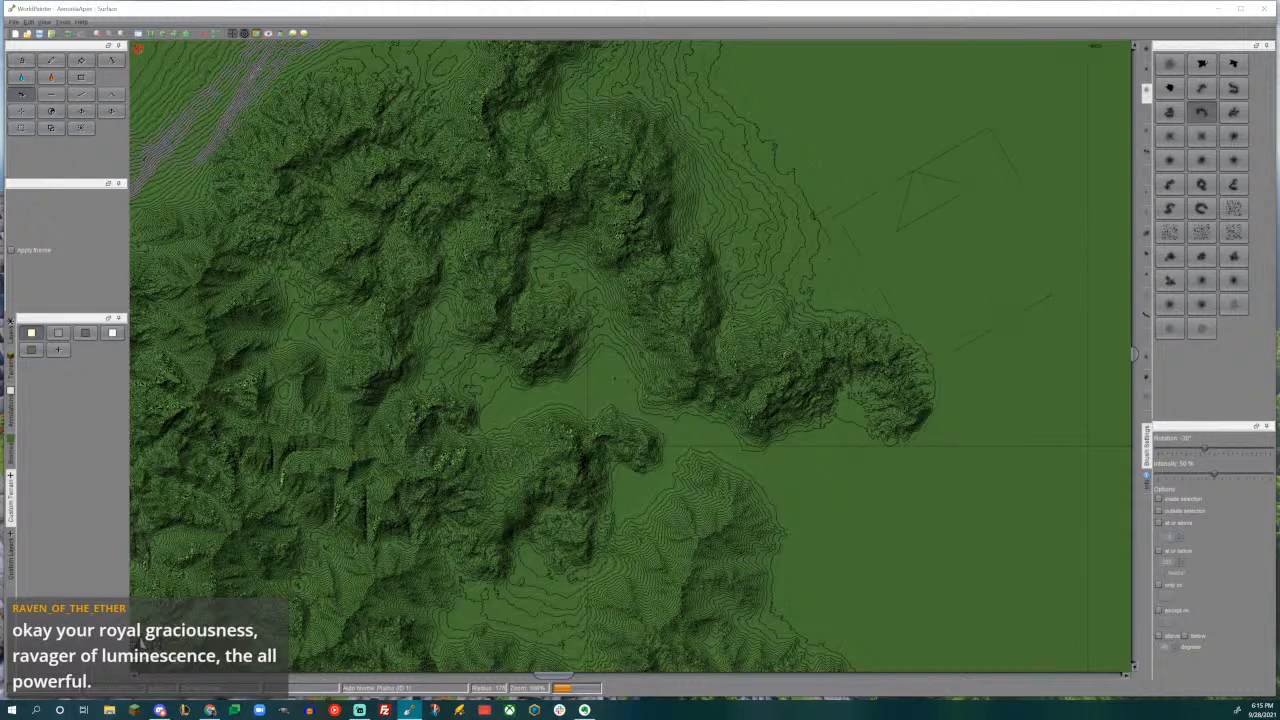
pyautogui.moveTo(927, 390); pyautogui.dragTo(948, 243, button='middle')
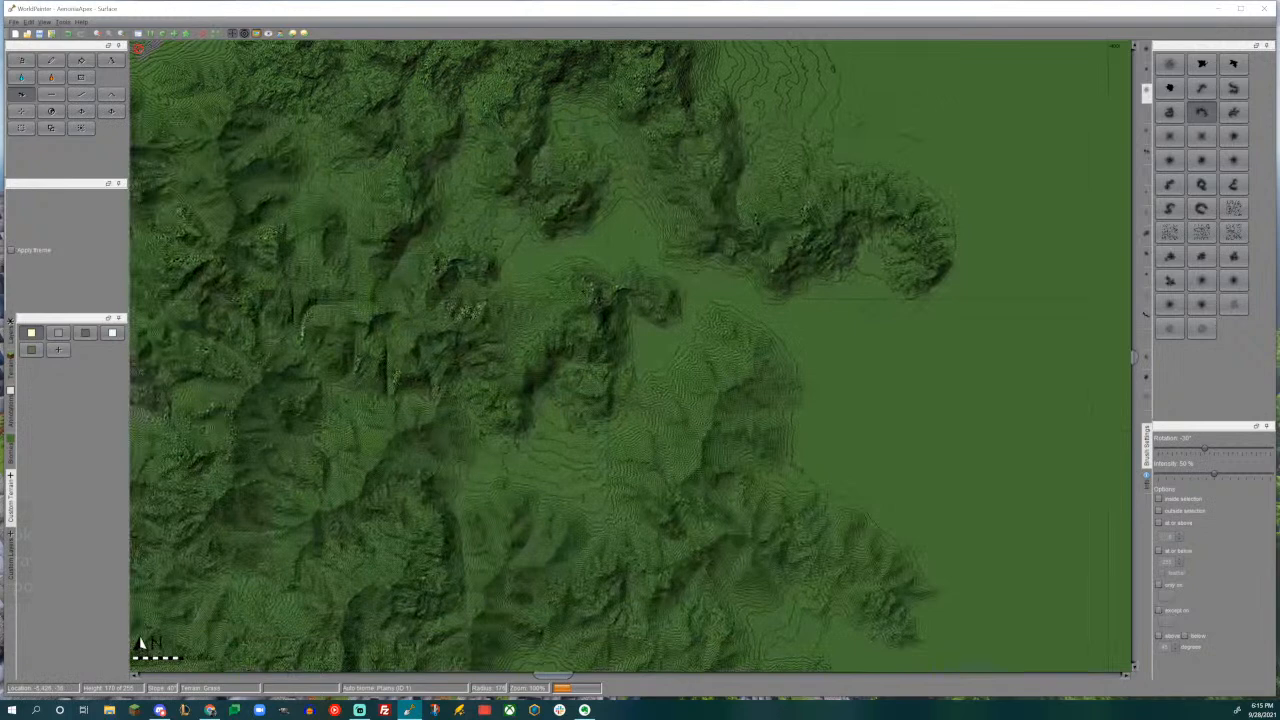
# - Raise a small arched spur on the range's eastern edge, then try a second one below it and undo it
pyautogui.keyDown('alt'); pyautogui.scroll(1, 728, 366); pyautogui.keyUp('alt')
pyautogui.moveTo(791, 380); pyautogui.dragTo(802, 378)
pyautogui.keyDown('alt'); pyautogui.scroll(-5, 866, 486); pyautogui.keyUp('alt')
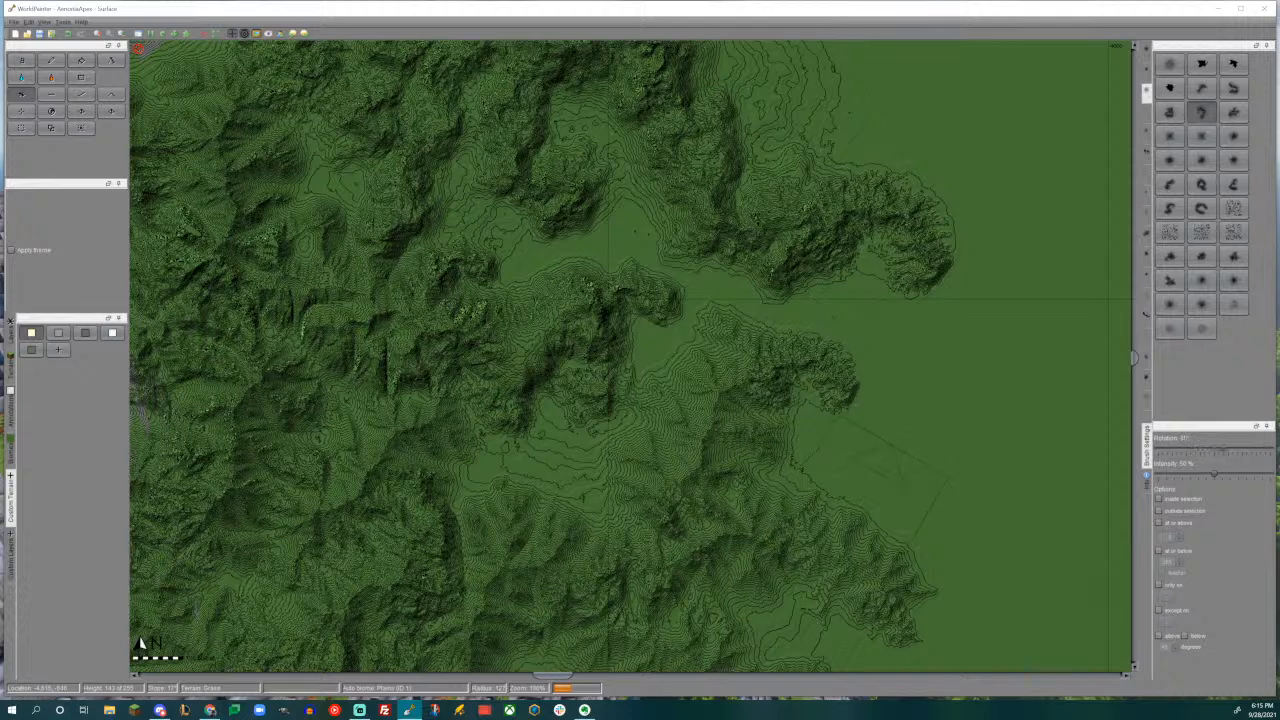
pyautogui.moveTo(880, 485); pyautogui.dragTo(880, 486)
pyautogui.hotkey('ctrl', 'z')
# - Extend the range's southeastern tip into the plain with the arched mountain-range brush
pyautogui.keyDown('alt'); pyautogui.scroll(-3, 864, 505); pyautogui.keyUp('alt')
pyautogui.keyDown('alt'); pyautogui.scroll(2, 960, 568); pyautogui.keyUp('alt')
pyautogui.moveTo(960, 568); pyautogui.dragTo(960, 568)
pyautogui.moveTo(912, 410); pyautogui.dragTo(865, 452, button='middle')
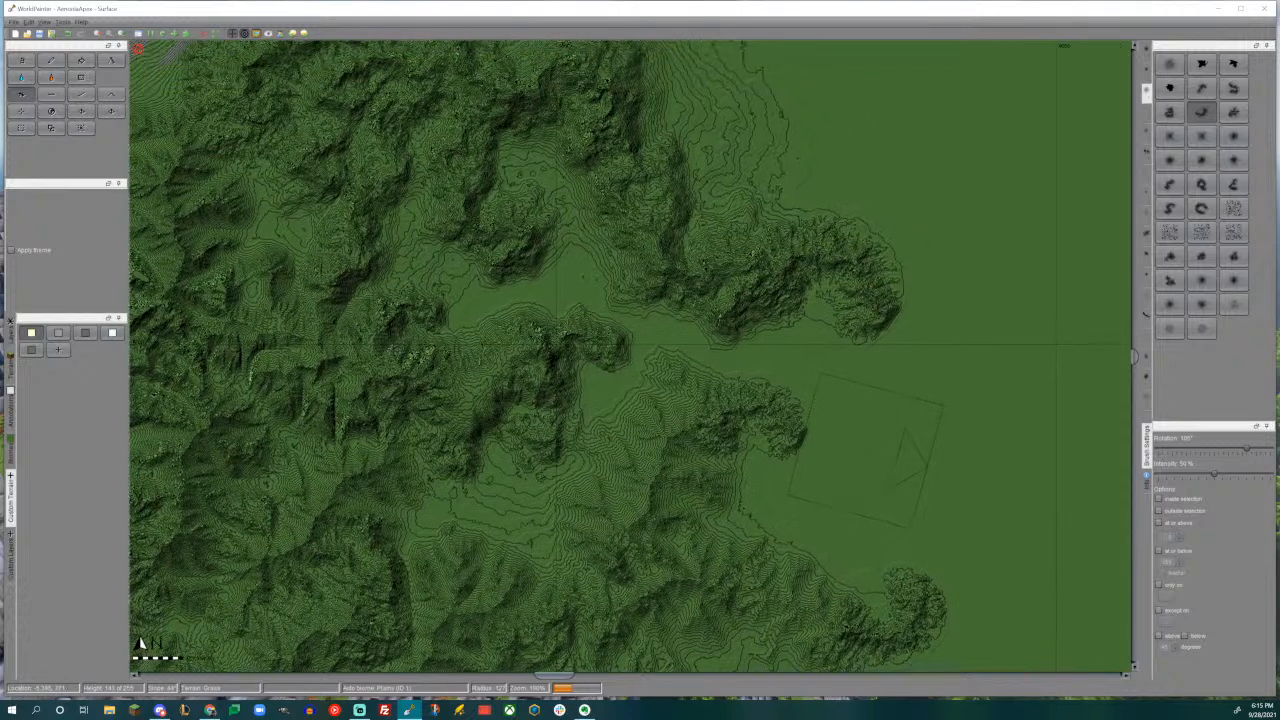
# - Raise a short ridge just above the southeastern tip with the bent mountain-range brush
pyautogui.click(1201, 88)
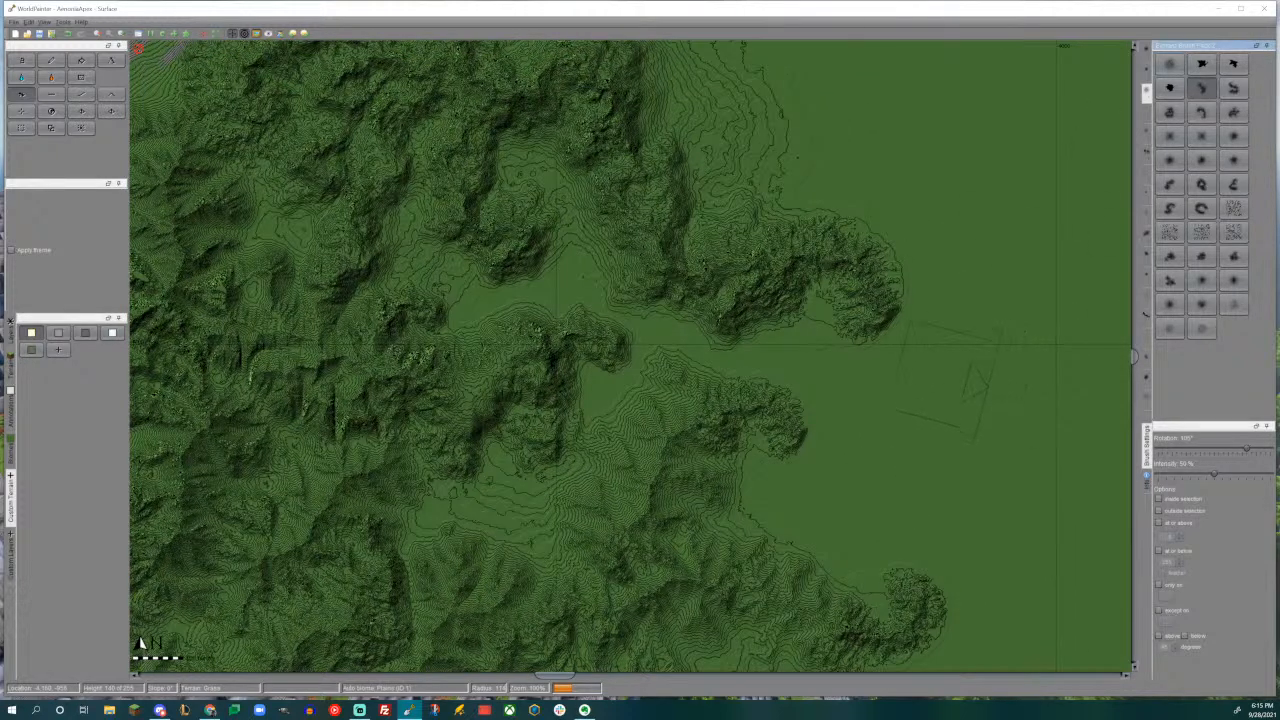
pyautogui.keyDown('alt'); pyautogui.scroll(-6, 915, 519); pyautogui.keyUp('alt')
pyautogui.scroll(-2, 820, 525)
pyautogui.click(835, 515)
pyautogui.scroll(-3, 835, 531)
pyautogui.moveTo(835, 531); pyautogui.dragTo(835, 531)
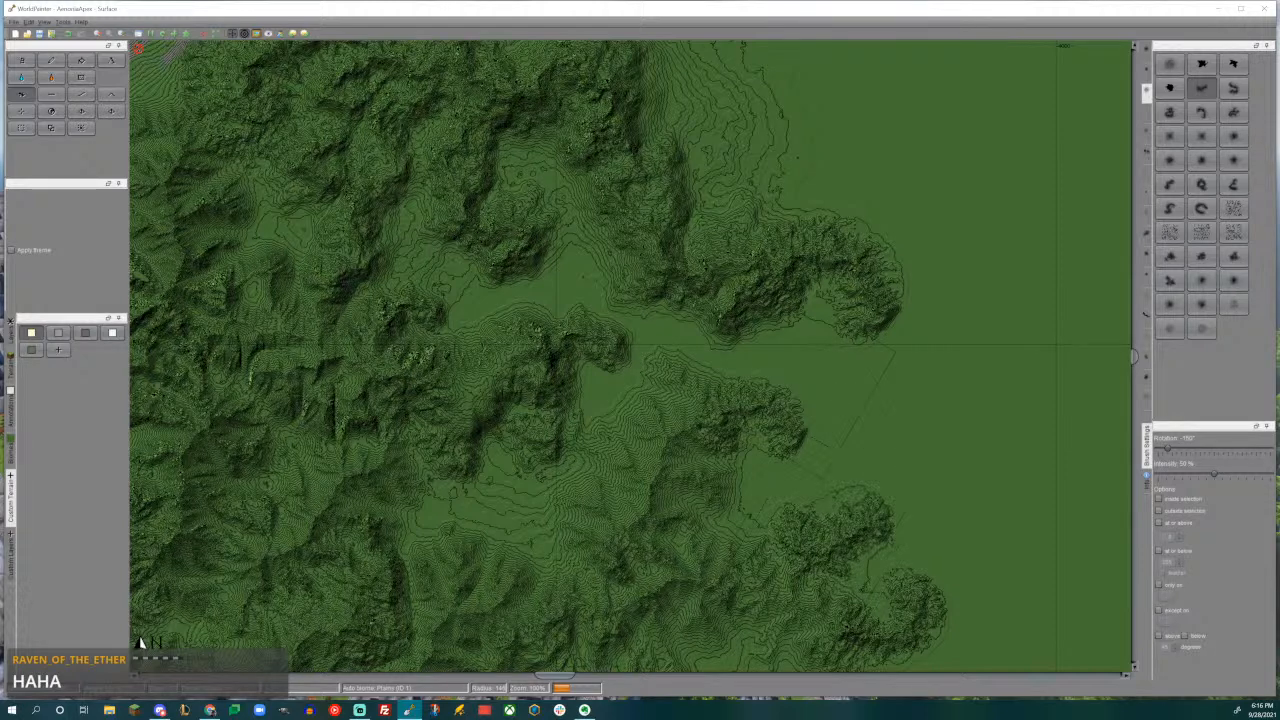
# - Raise small spurs along the southern edge and tip of the range's eastern arm with the bent brush at reduced sizes
pyautogui.moveTo(773, 368); pyautogui.dragTo(819, 418, button='middle')
pyautogui.keyDown('alt'); pyautogui.scroll(-5, 828, 352); pyautogui.keyUp('alt')
pyautogui.scroll(3, 838, 378)
pyautogui.moveTo(842, 382); pyautogui.dragTo(840, 388)
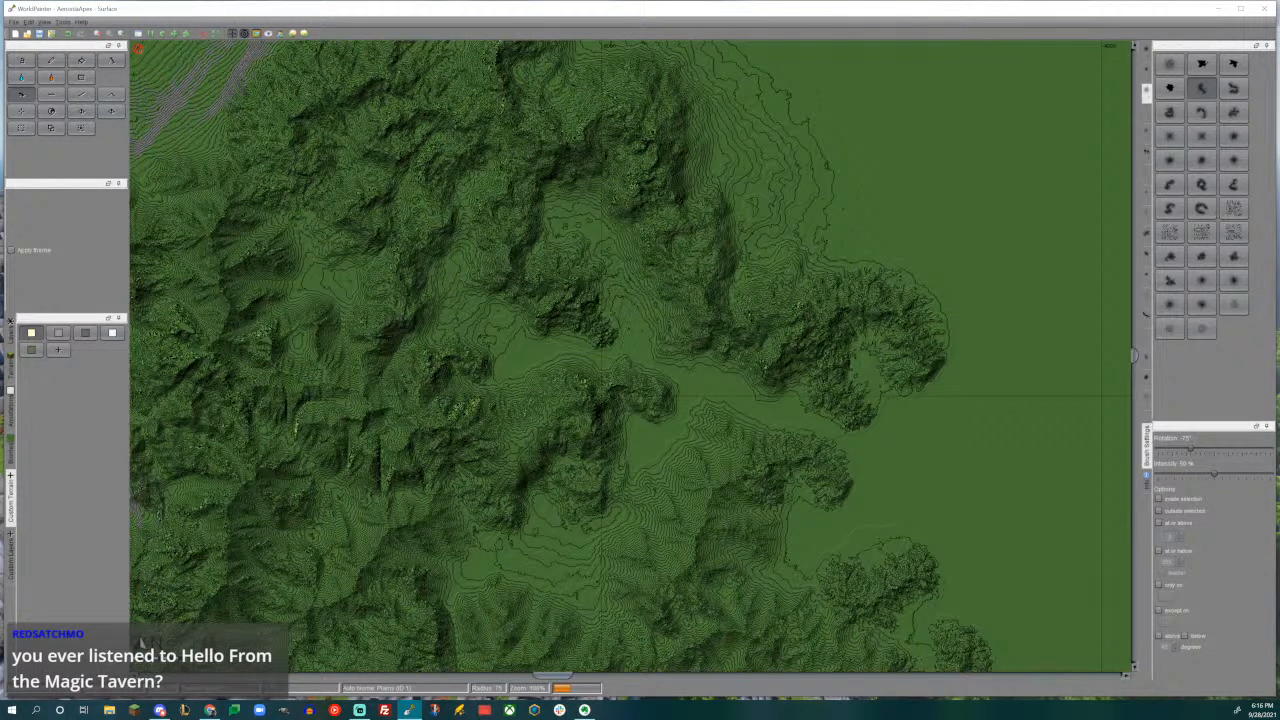
pyautogui.moveTo(874, 408); pyautogui.dragTo(717, 330, button='middle')
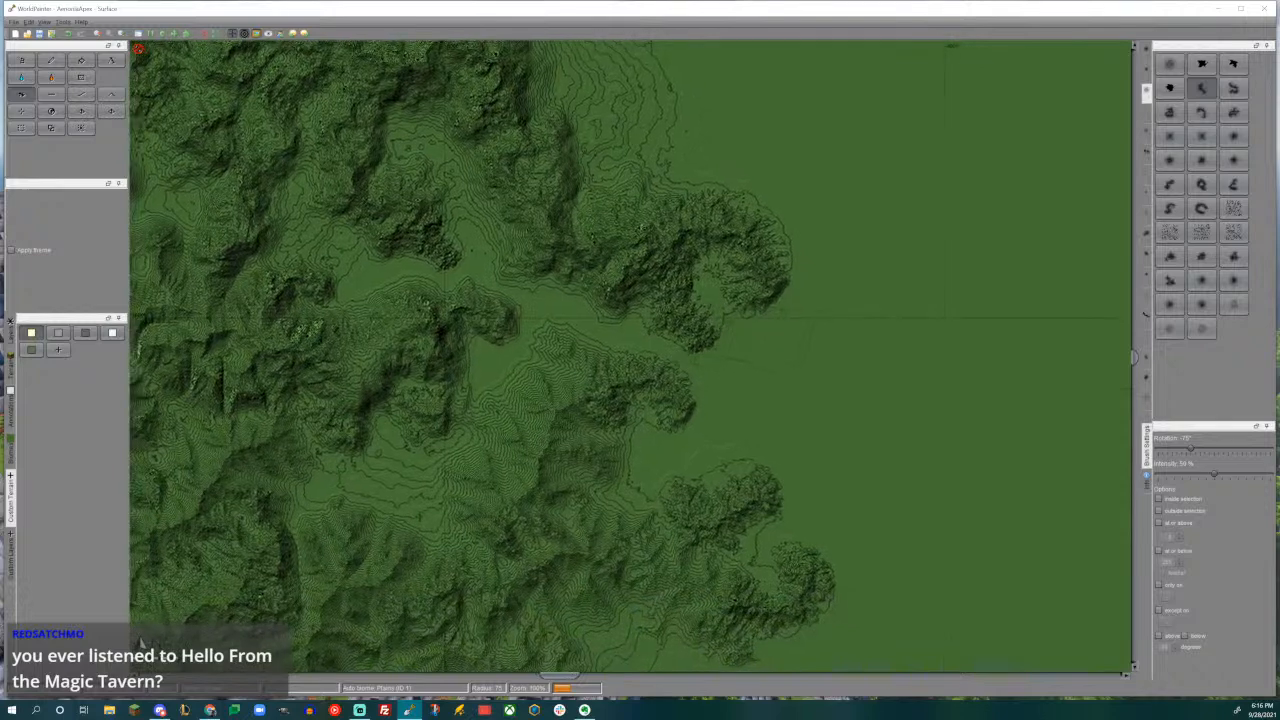
pyautogui.moveTo(777, 318); pyautogui.dragTo(777, 318)
pyautogui.moveTo(777, 318); pyautogui.dragTo(842, 498, button='middle')
pyautogui.keyDown('alt'); pyautogui.scroll(-1, 848, 392); pyautogui.keyUp('alt')
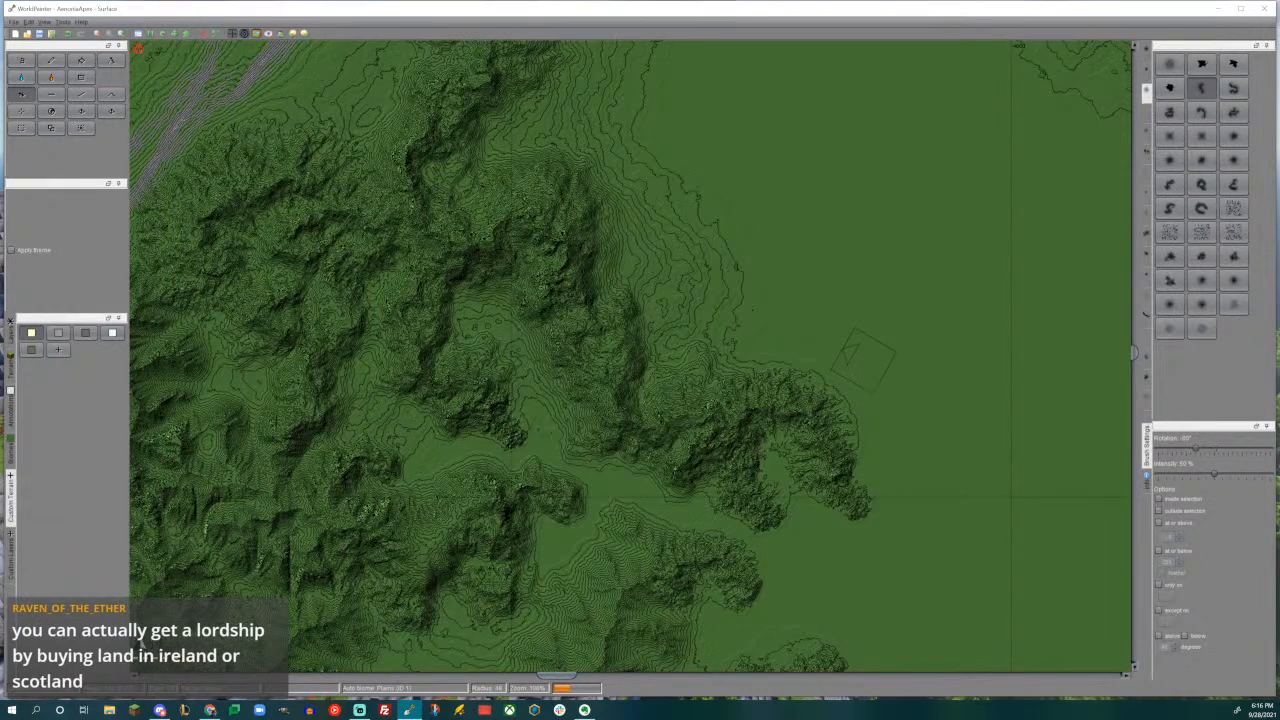
# - Raise a ridge eastward above the eastern arm with the curved brush rotated -120°, extending its end with a smaller stroke rotated 90°
pyautogui.click(1169, 184)
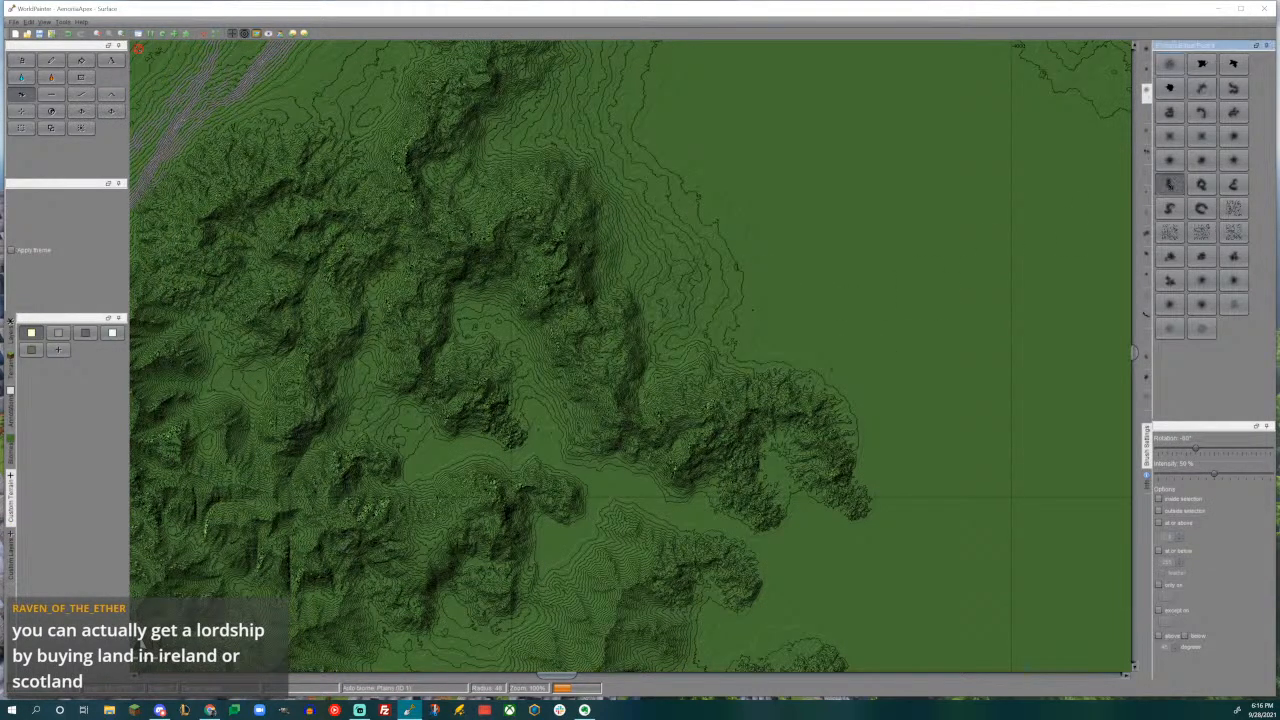
pyautogui.keyDown('alt'); pyautogui.scroll(4, 694, 287); pyautogui.keyUp('alt')
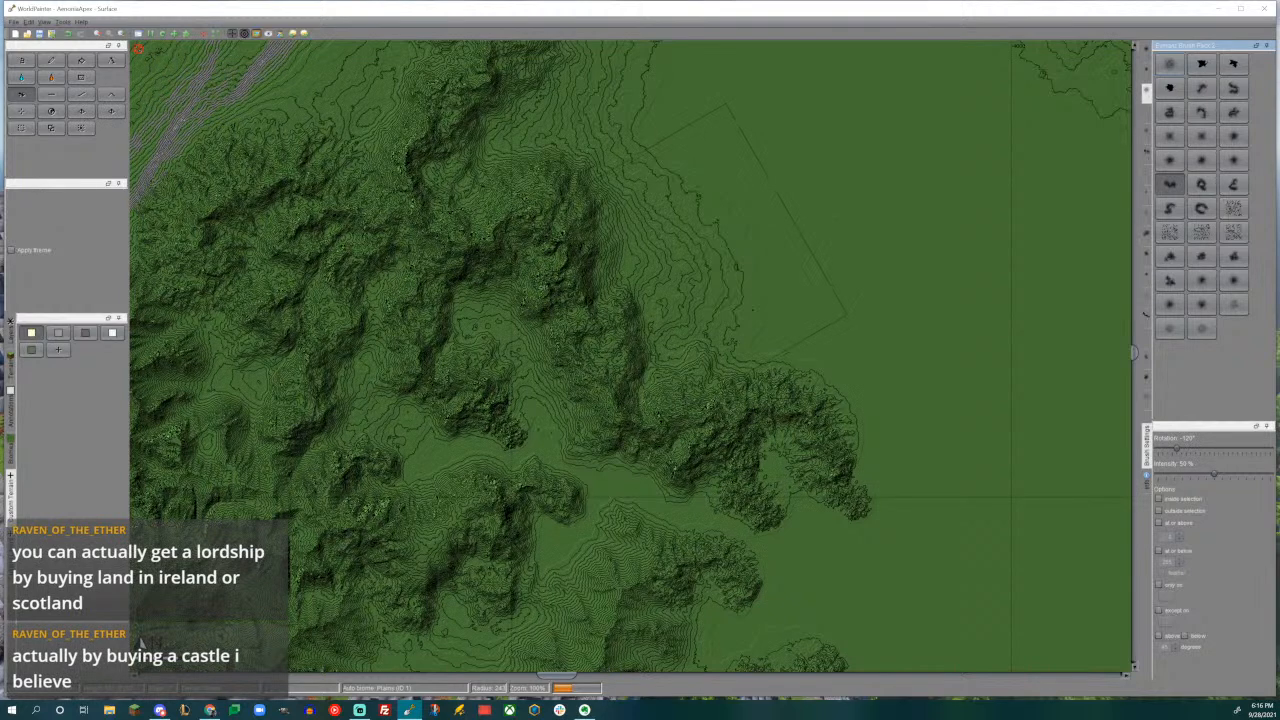
pyautogui.click(683, 271)
pyautogui.moveTo(683, 271); pyautogui.dragTo(683, 271)
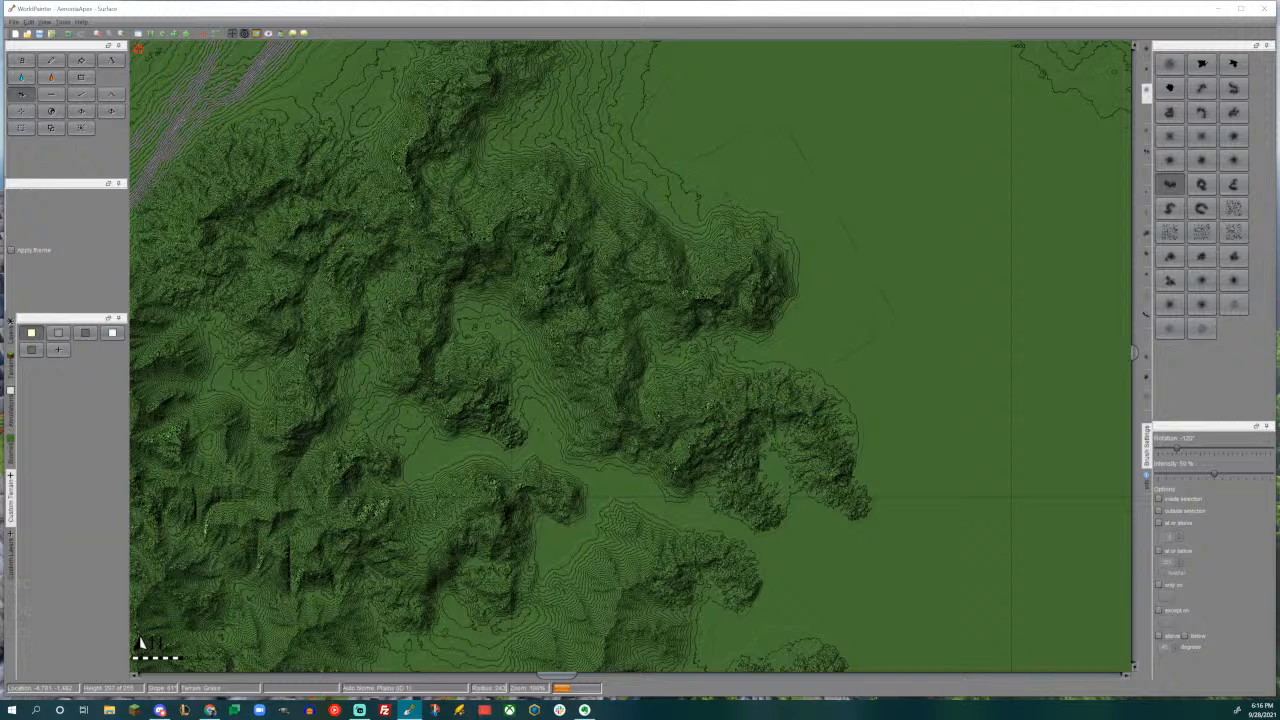
pyautogui.scroll(-4, 800, 290)
pyautogui.keyDown('alt'); pyautogui.scroll(-10, 827, 290); pyautogui.keyUp('alt')
pyautogui.moveTo(829, 292); pyautogui.dragTo(828, 287)
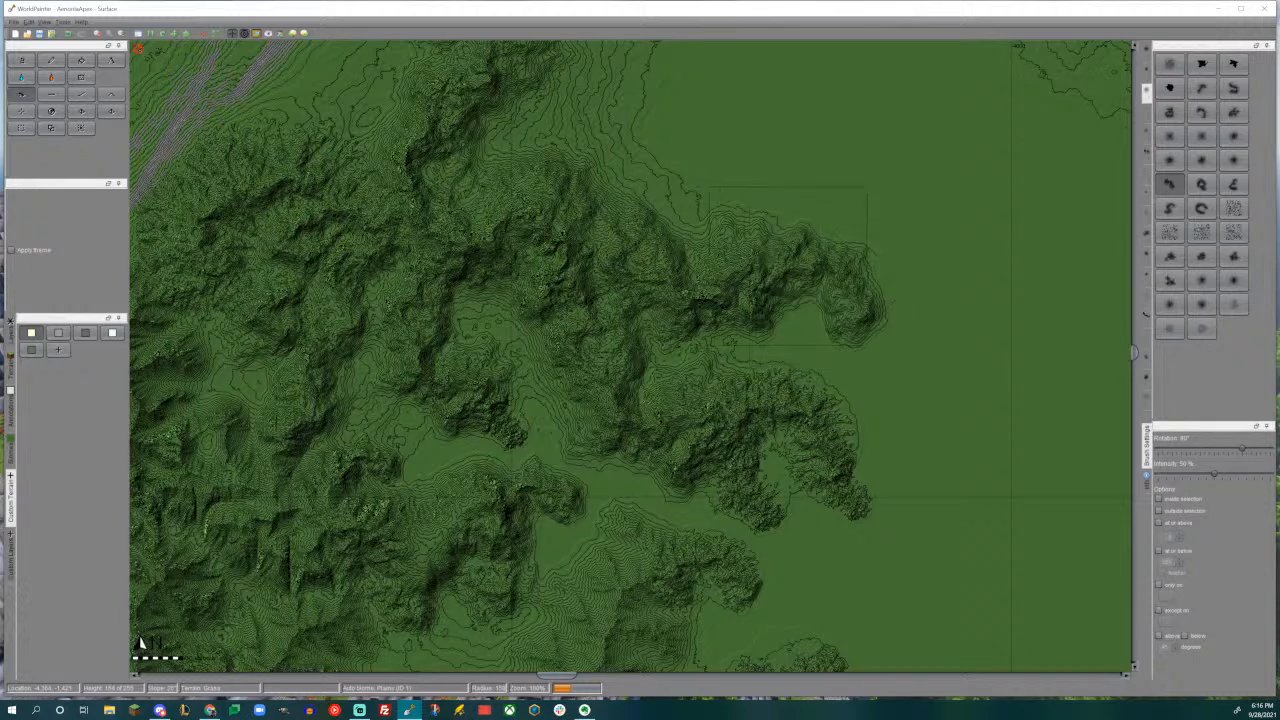
# - Raise a large curved ridge eastward from the range's northern spine with the curved brush rotated 60°
pyautogui.scroll(1, 893, 388)
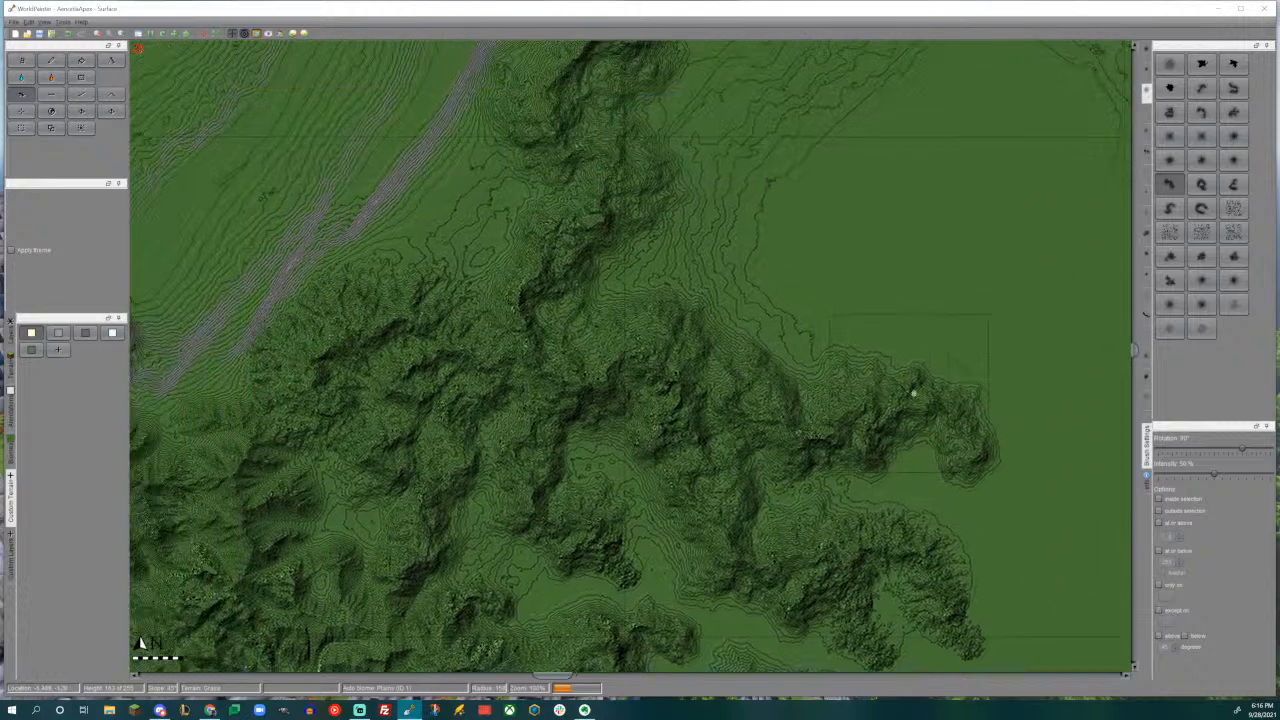
pyautogui.scroll(1, 901, 390)
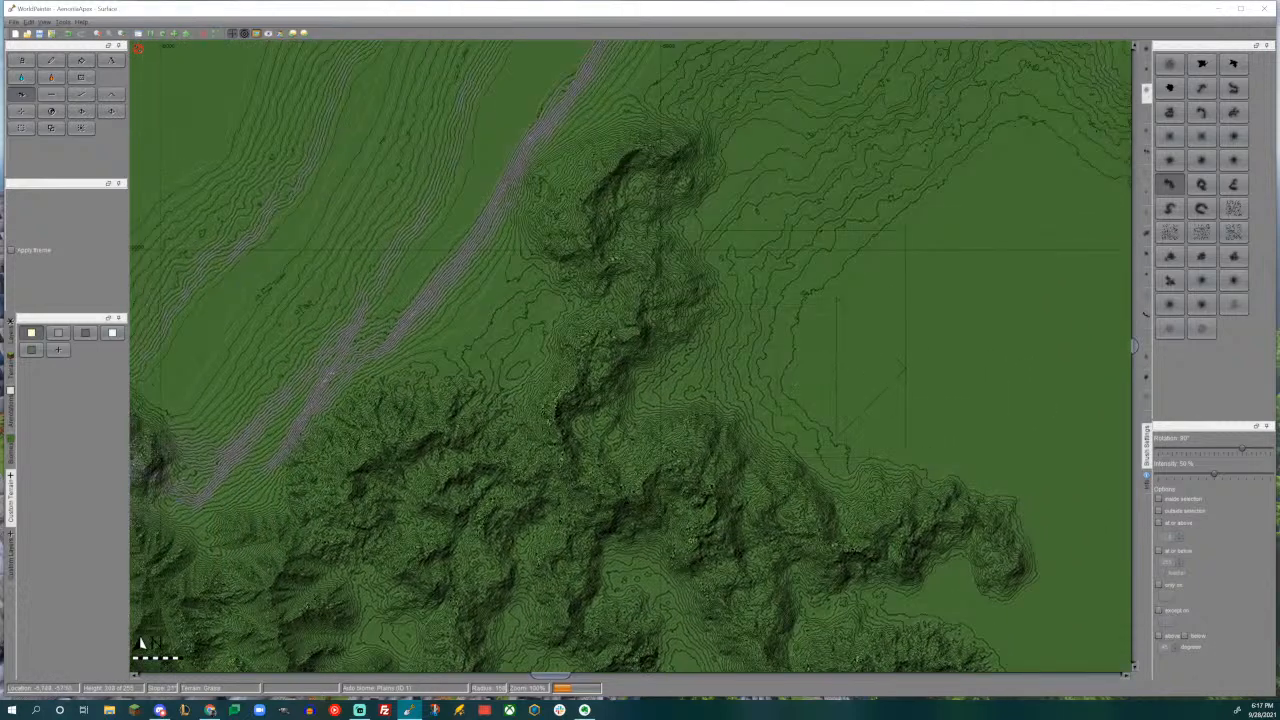
pyautogui.moveTo(799, 317); pyautogui.dragTo(800, 317)
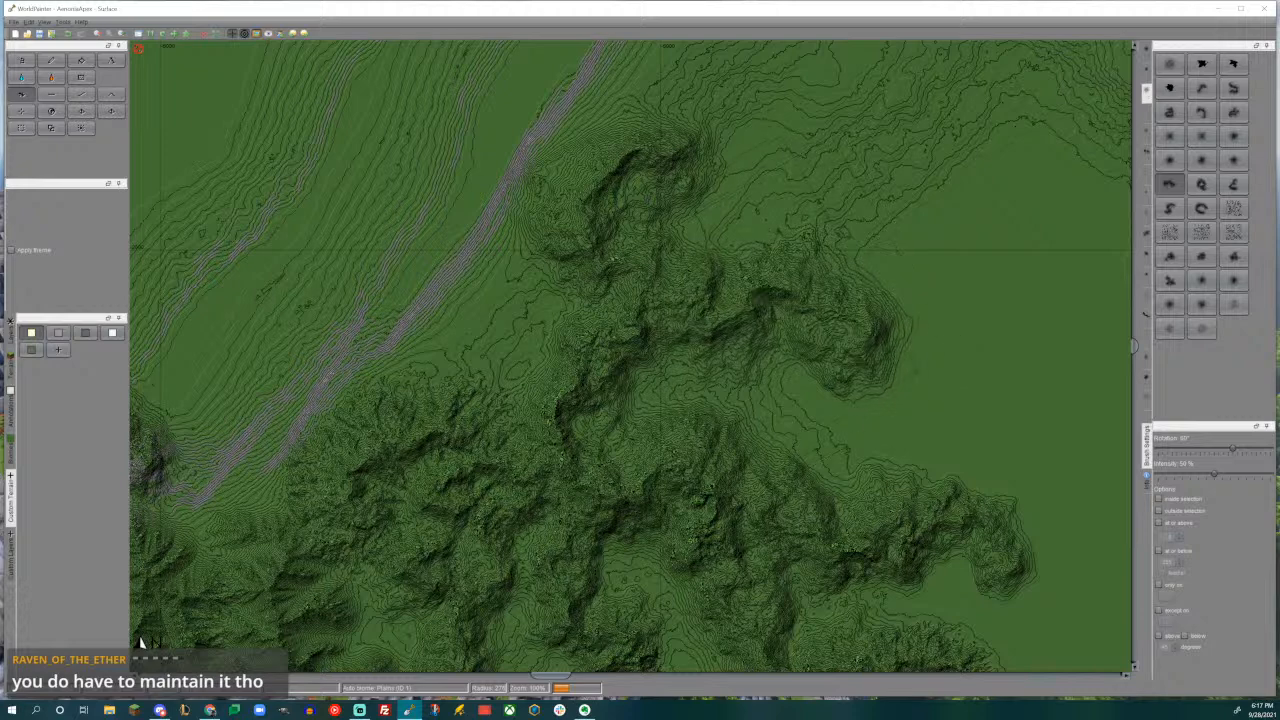
# - Fill the valley between the two eastward ridges with mountains using the bent brush rotated 60°
pyautogui.moveTo(896, 362); pyautogui.dragTo(729, 322, button='middle')
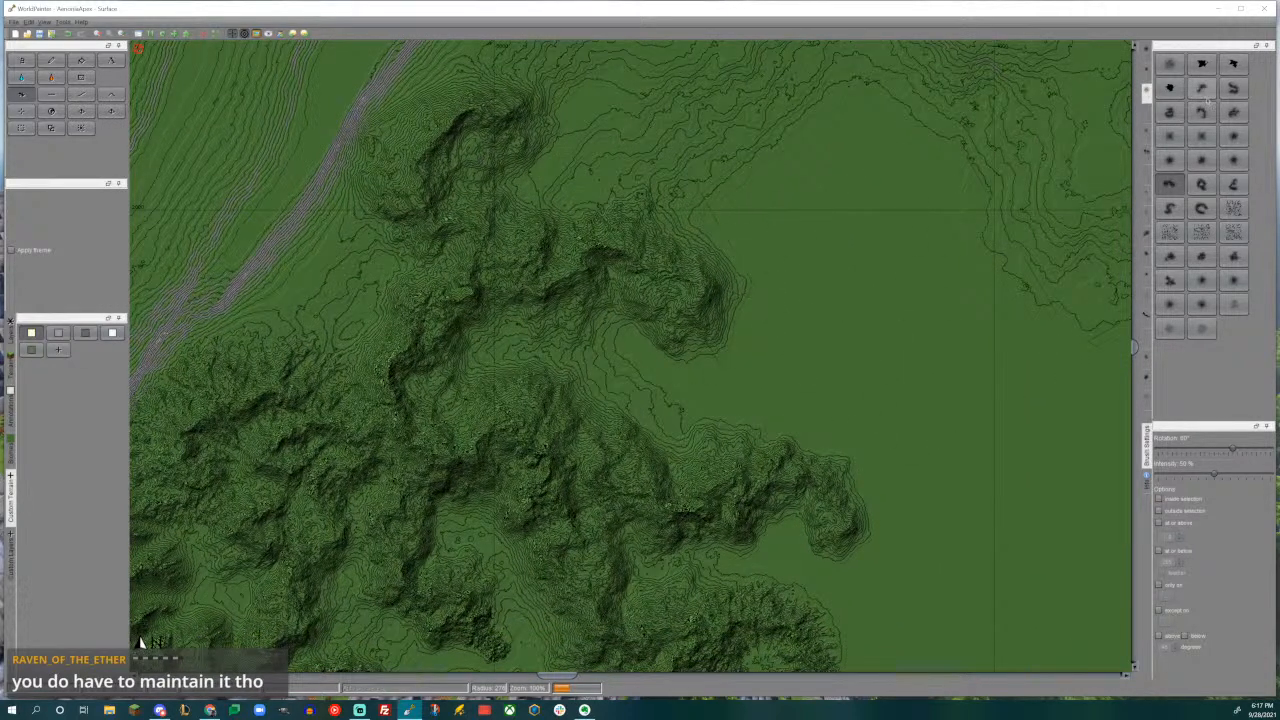
pyautogui.click(1201, 88)
pyautogui.moveTo(589, 369); pyautogui.dragTo(589, 369)
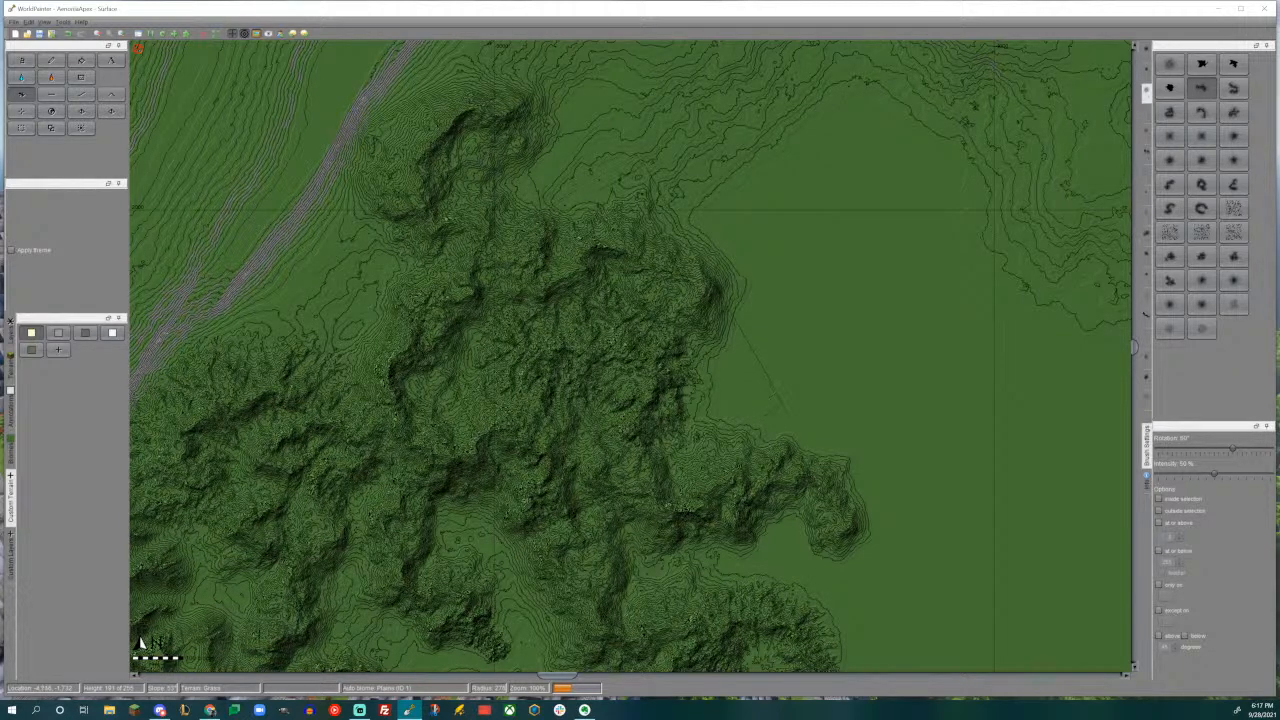
# - Examine the raised mountains in the 3D view and close it
pyautogui.hotkey('ctrl', '3')
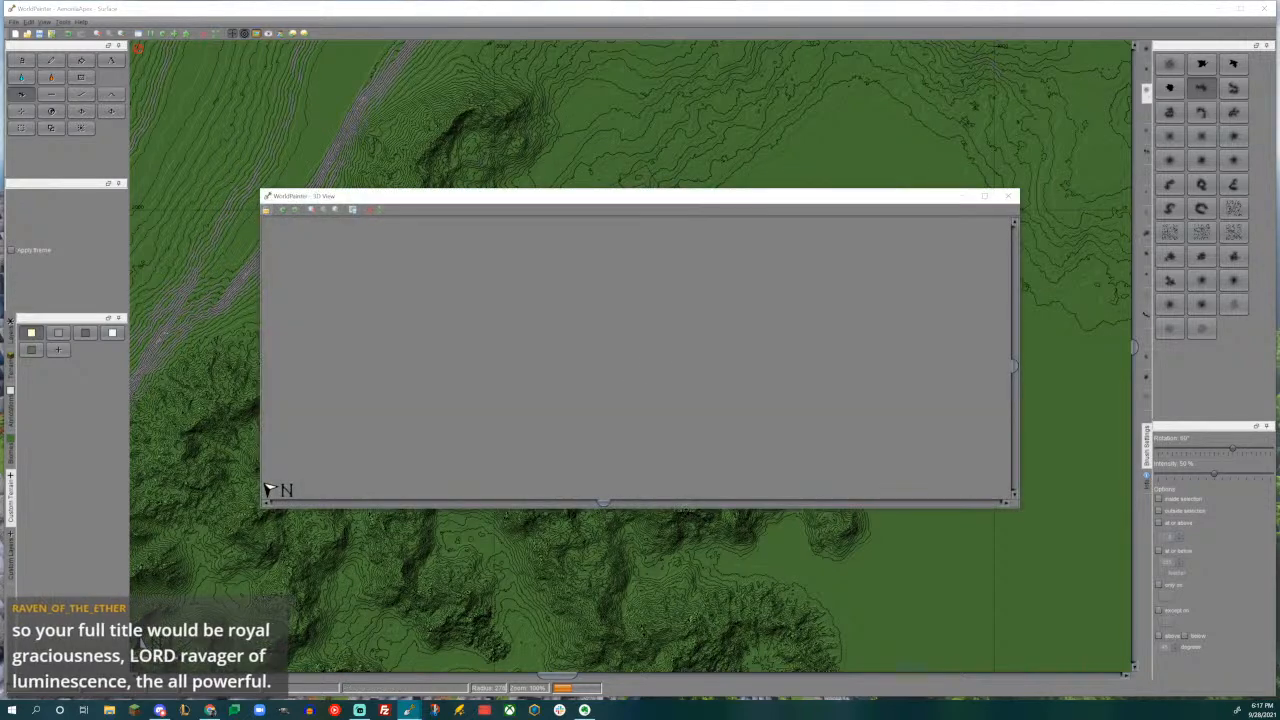
pyautogui.moveTo(653, 366); pyautogui.dragTo(748, 336)
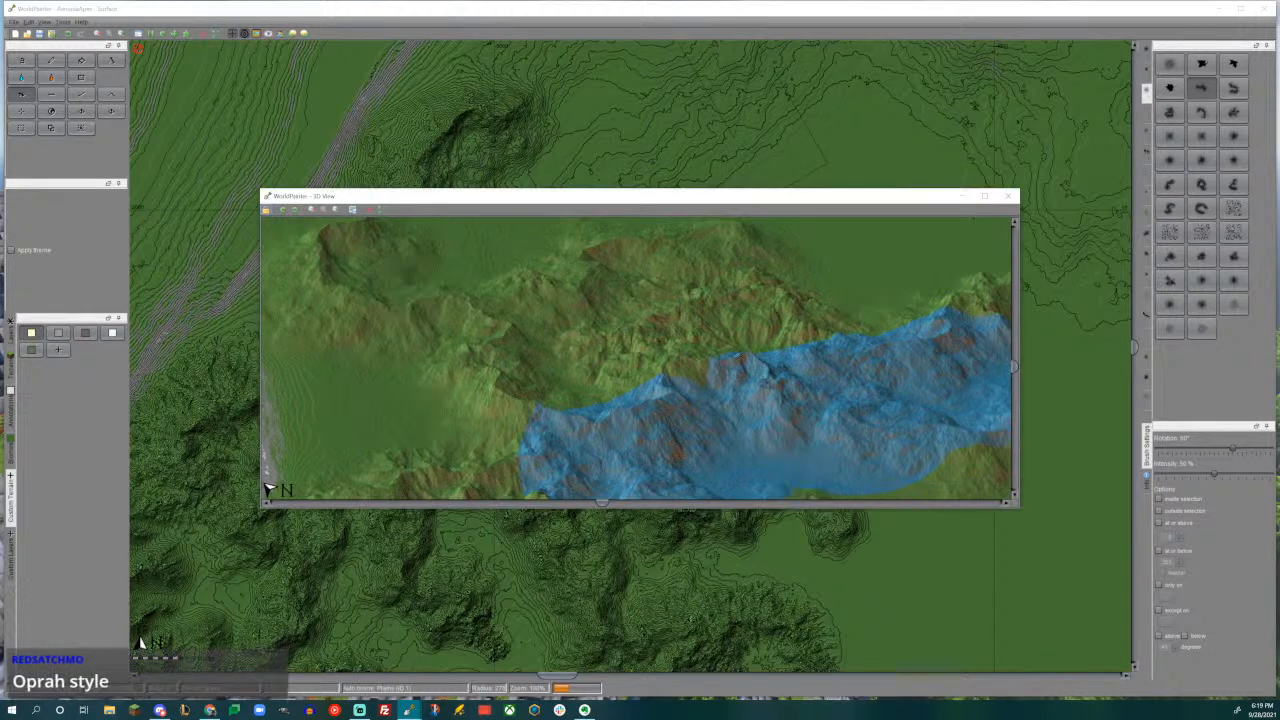
pyautogui.click(1007, 197)
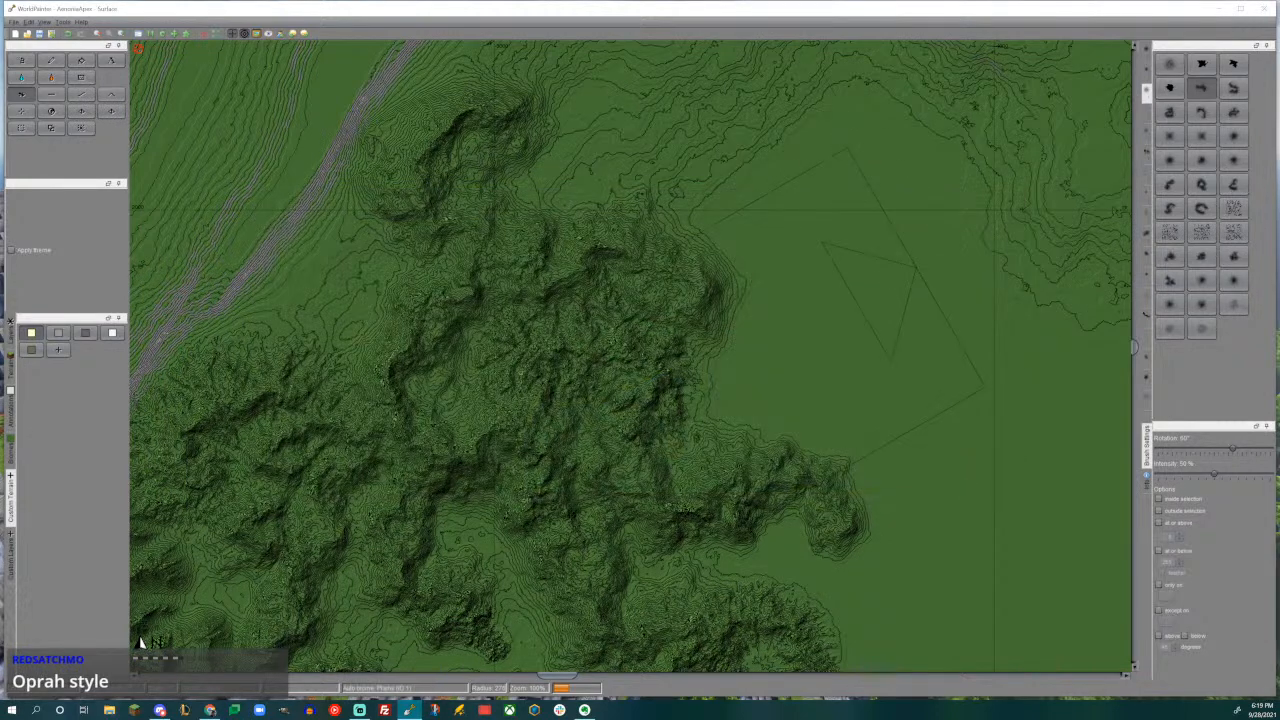
# - Extend the northern tip of the range along the grey slope with the curved brush rotated -15°
pyautogui.moveTo(797, 334)
pyautogui.mouseDown(button='middle')
pyautogui.moveTo(843, 531)
pyautogui.moveTo(948, 668)
pyautogui.mouseUp(button='middle')
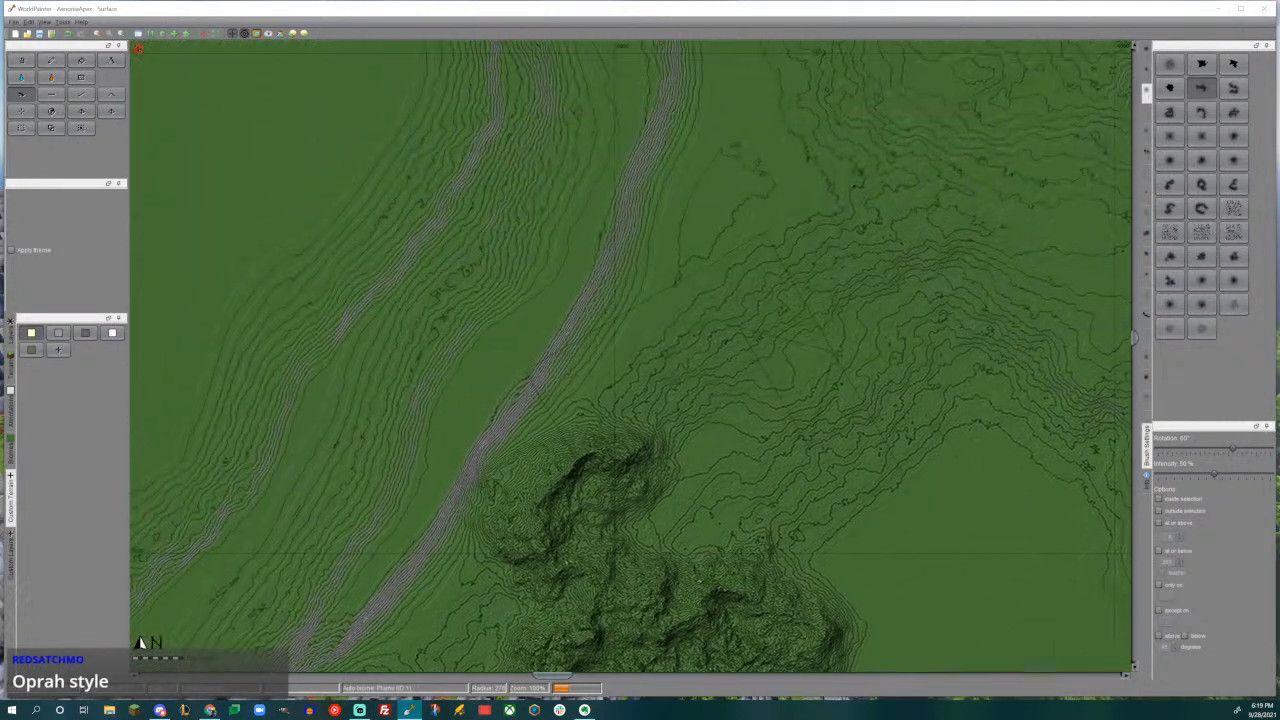
pyautogui.click(1169, 184)
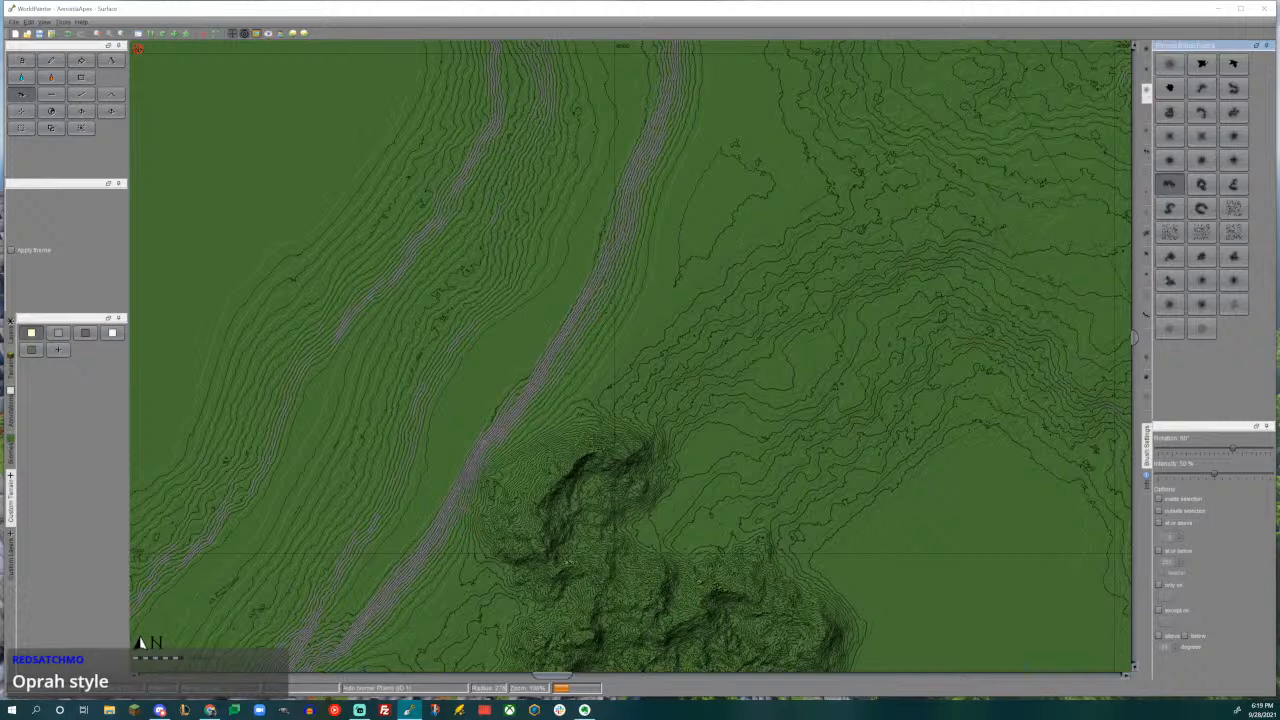
pyautogui.keyDown('alt'); pyautogui.scroll(5, 642, 349); pyautogui.keyUp('alt')
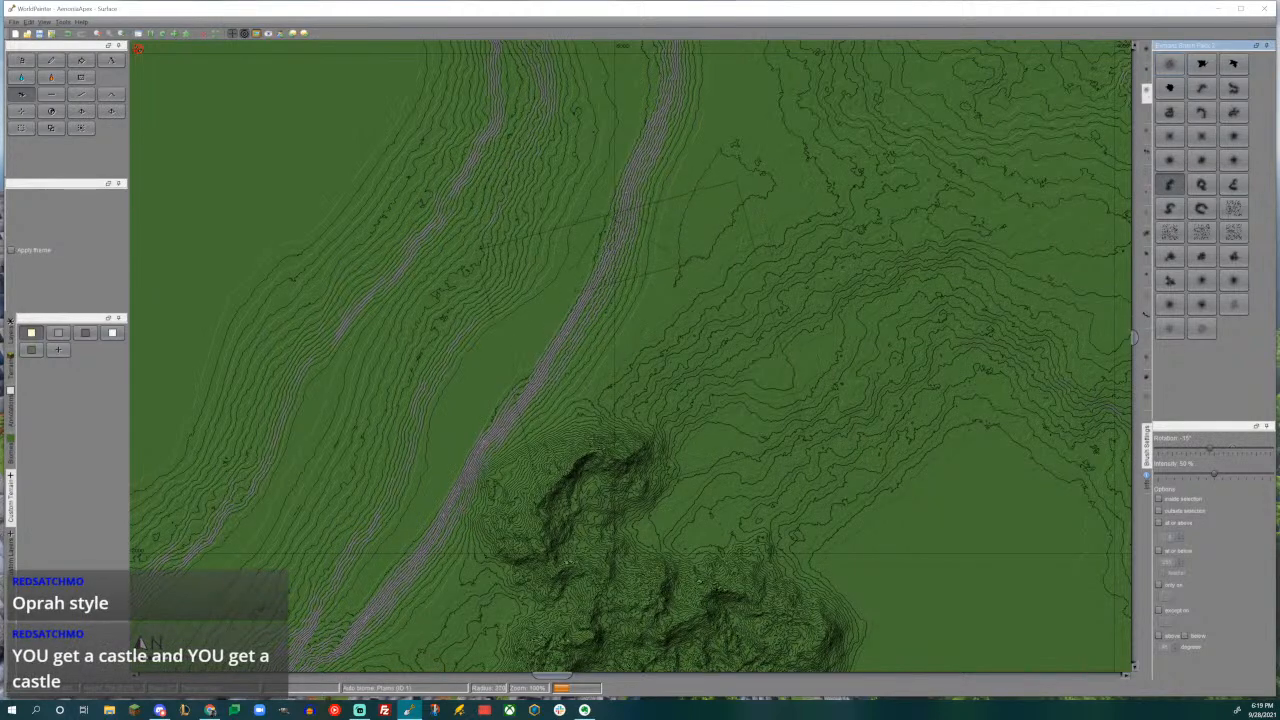
pyautogui.moveTo(610, 300)
pyautogui.mouseDown()
pyautogui.moveTo(640, 292)
pyautogui.moveTo(621, 320)
pyautogui.moveTo(632, 354)
pyautogui.moveTo(568, 350)
pyautogui.mouseUp()
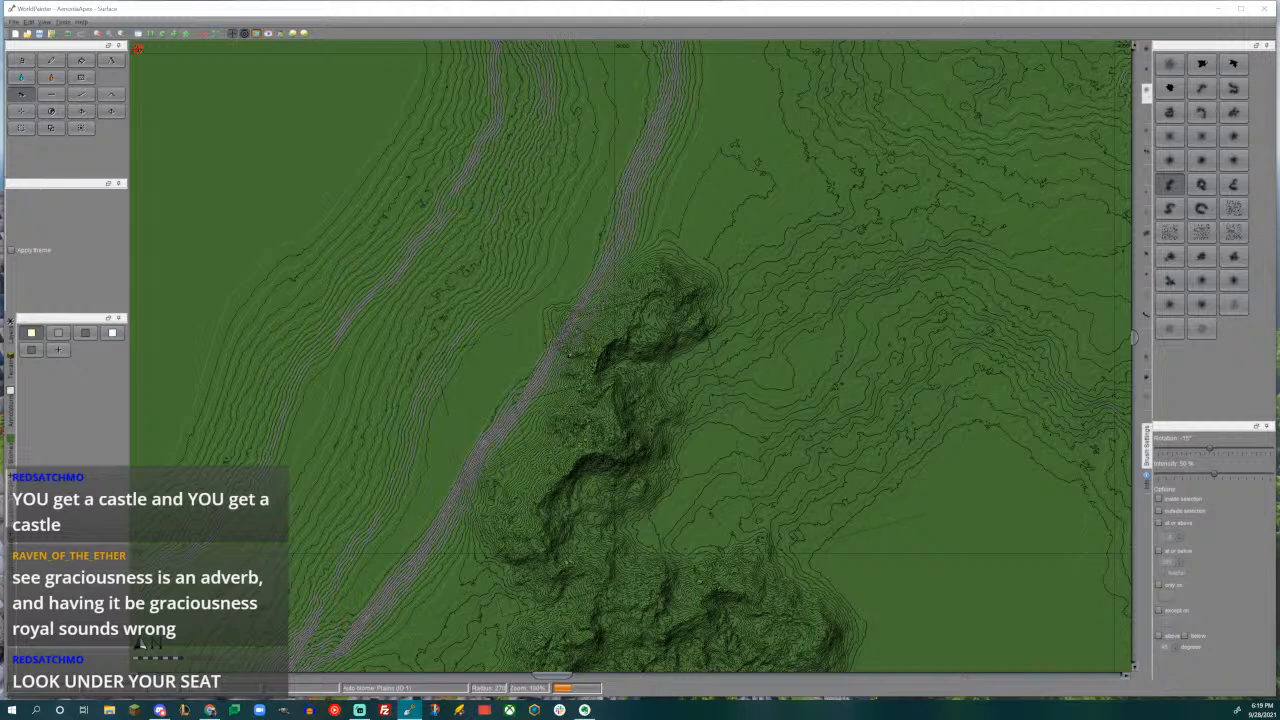
# - Continue the range northeast with the arched brush rotated 45°, and blend the junction with a smaller stroke
pyautogui.moveTo(791, 431); pyautogui.dragTo(819, 481, button='middle')
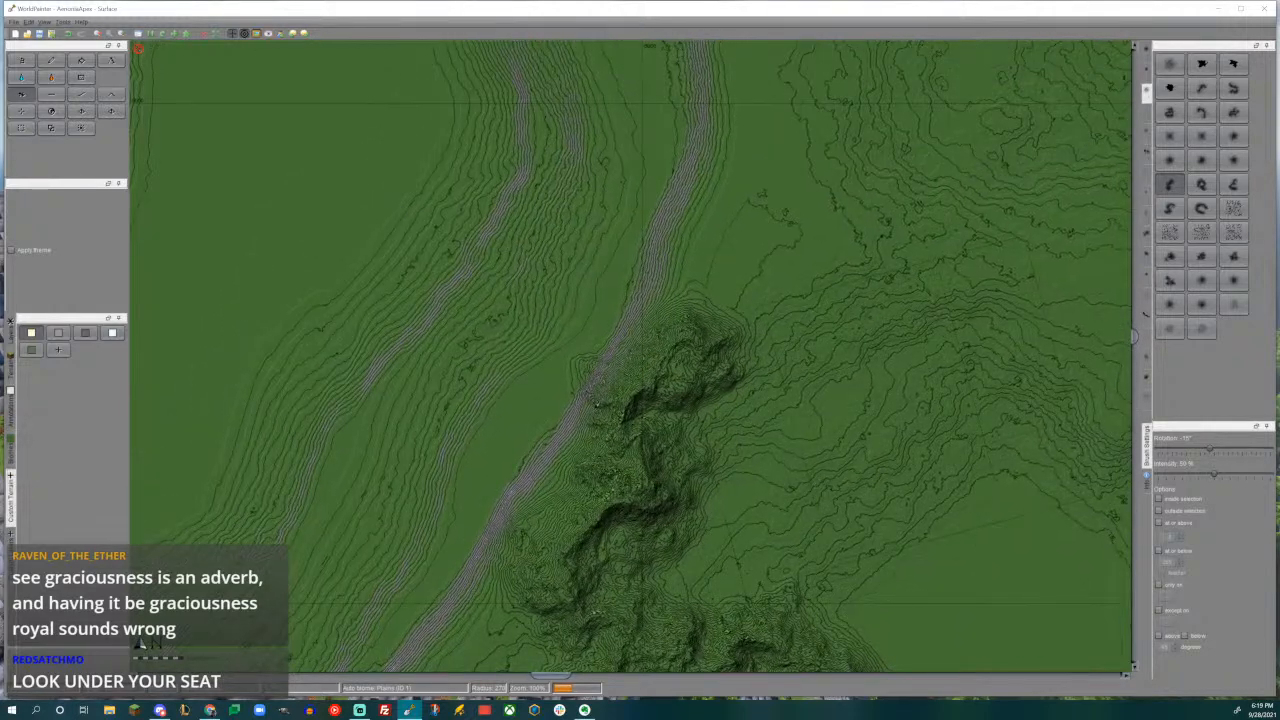
pyautogui.click(1202, 113)
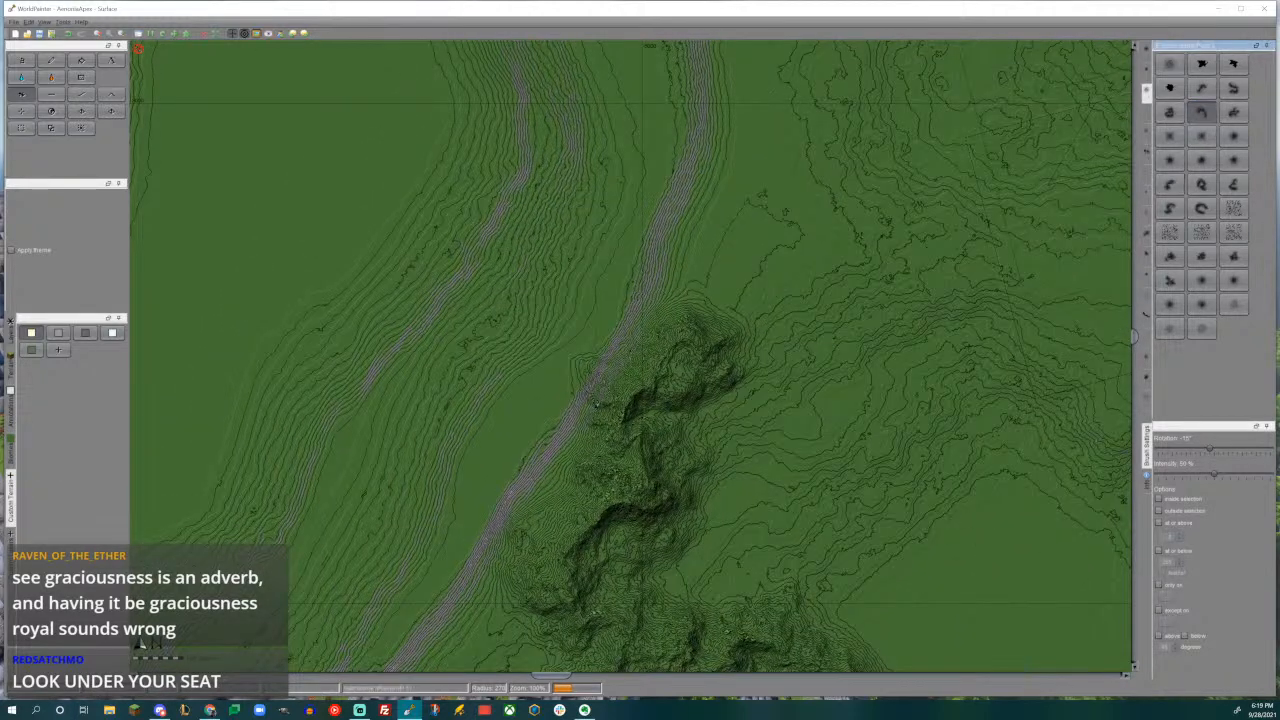
pyautogui.keyDown('alt'); pyautogui.scroll(-4, 850, 350); pyautogui.keyUp('alt')
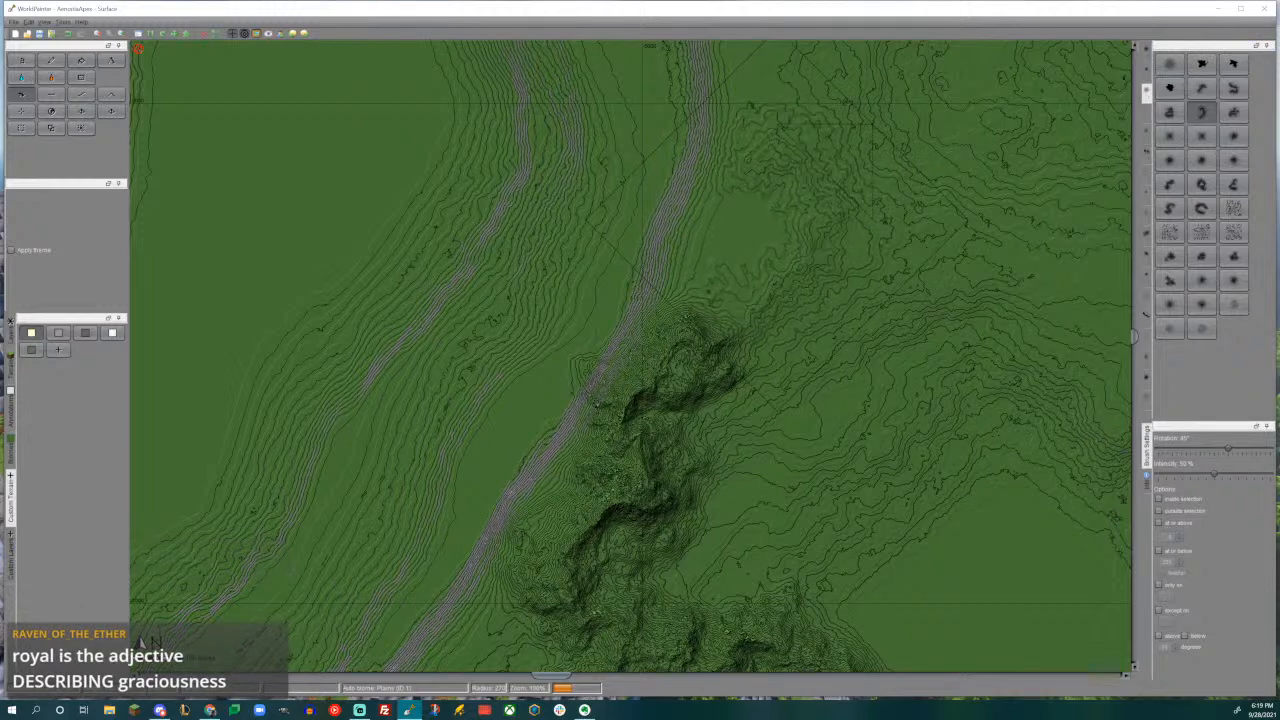
pyautogui.moveTo(780, 221); pyautogui.dragTo(780, 221)
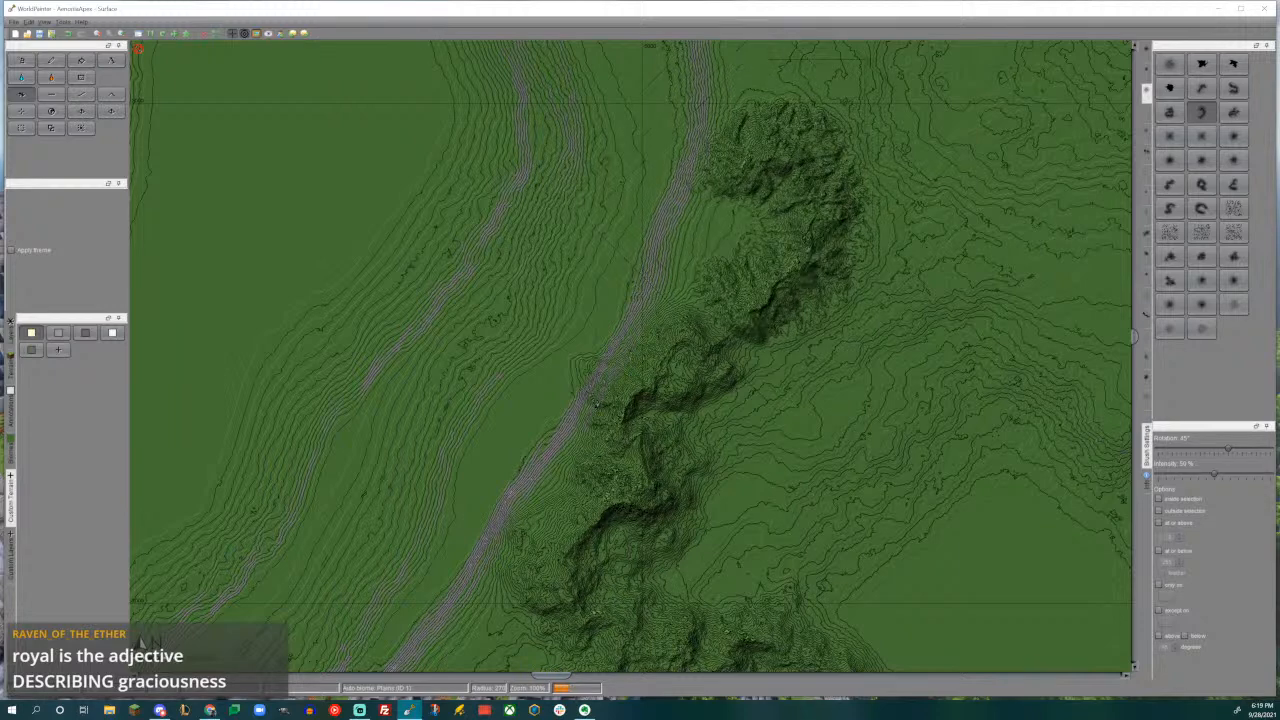
pyautogui.moveTo(592, 402); pyautogui.dragTo(554, 405, button='middle')
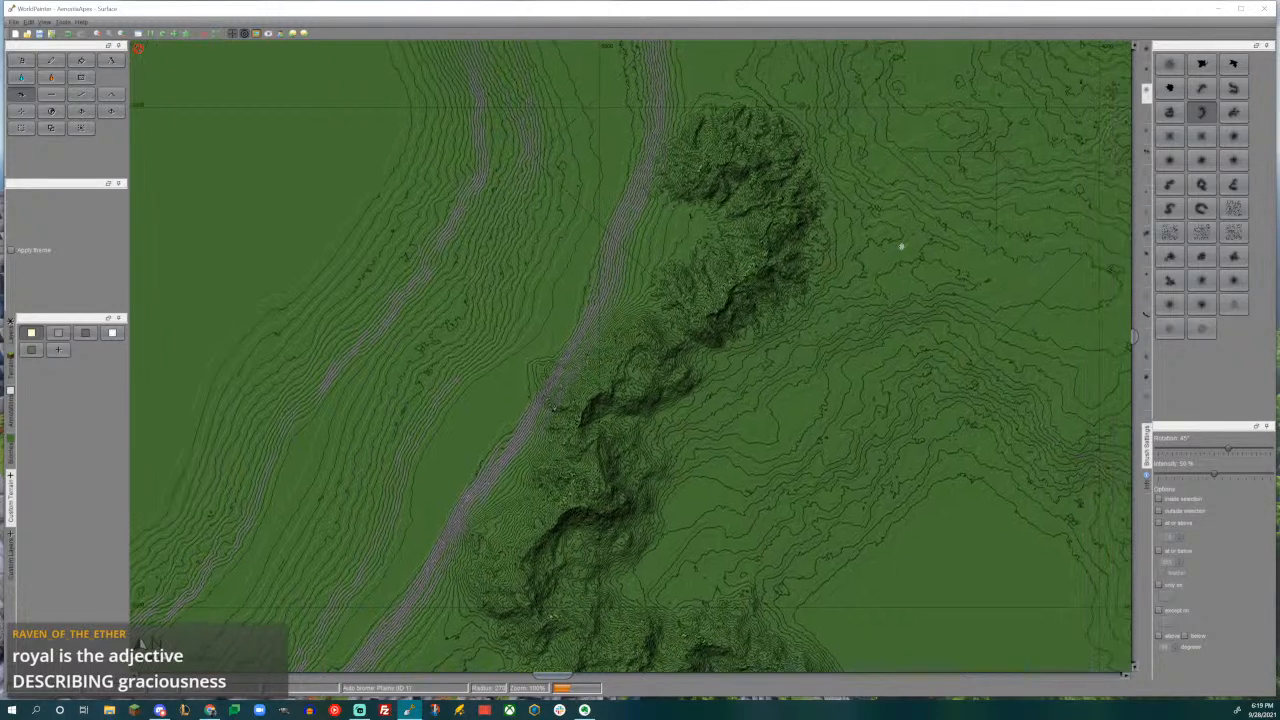
pyautogui.scroll(4, 695, 308)
pyautogui.moveTo(695, 308); pyautogui.dragTo(697, 311)
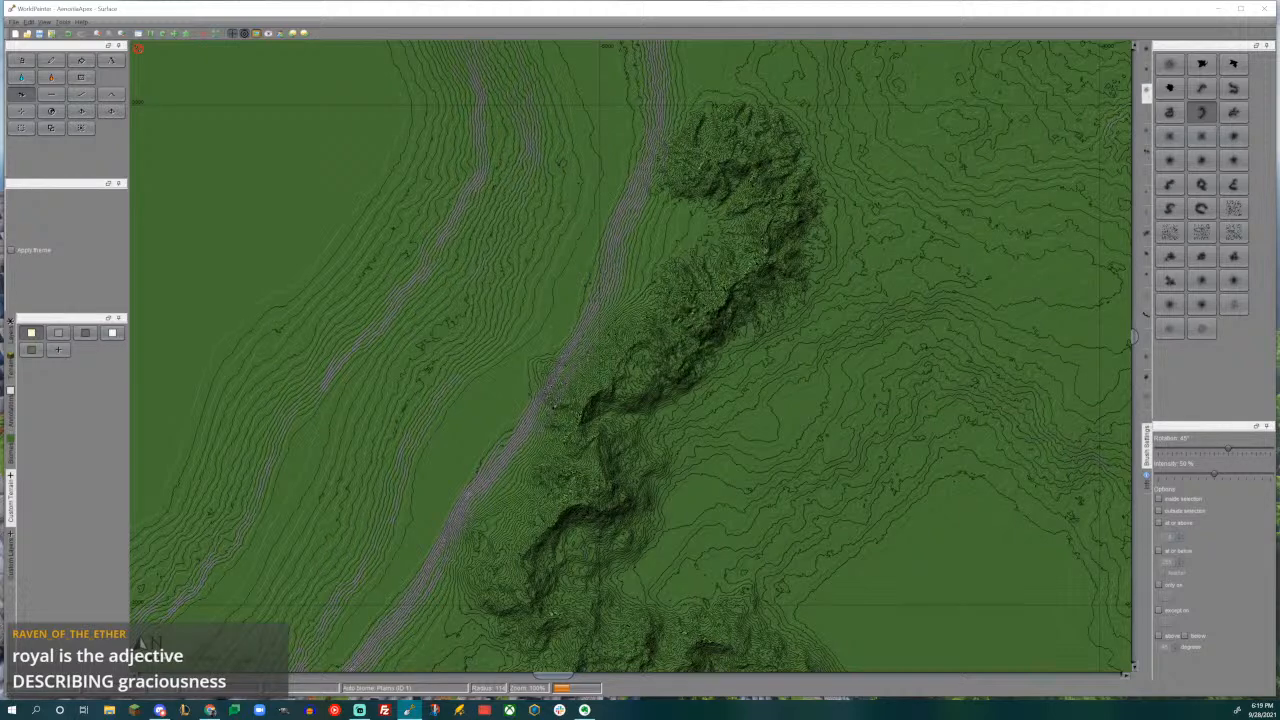
# - Raise a large winding ridge on the eastern side of the new northern range with the rotated S-shaped brush
pyautogui.moveTo(897, 315)
pyautogui.mouseDown(button='middle')
pyautogui.moveTo(884, 169)
pyautogui.moveTo(779, 340)
pyautogui.moveTo(722, 400)
pyautogui.mouseUp(button='middle')
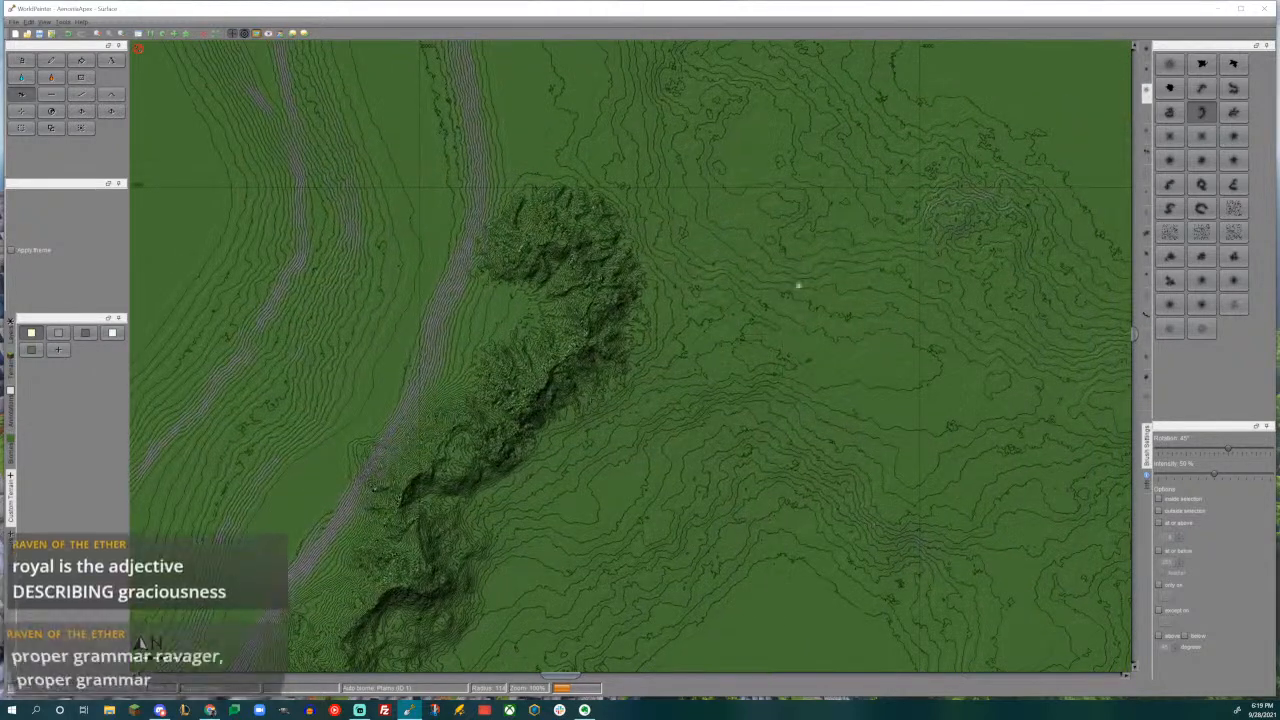
pyautogui.moveTo(789, 281); pyautogui.dragTo(760, 443, button='middle')
pyautogui.moveTo(674, 301); pyautogui.dragTo(747, 176, button='middle')
pyautogui.moveTo(793, 422); pyautogui.dragTo(613, 257, button='middle')
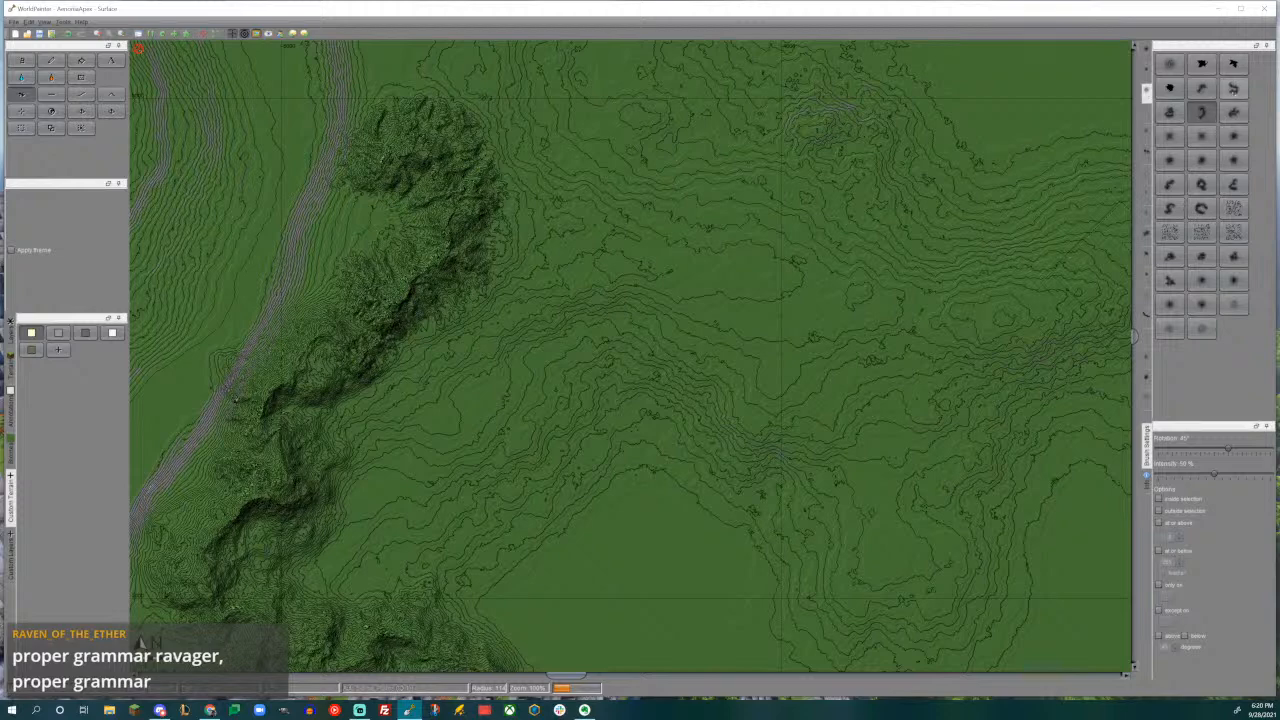
pyautogui.click(1233, 88)
pyautogui.moveTo(1228, 448); pyautogui.dragTo(1175, 448)
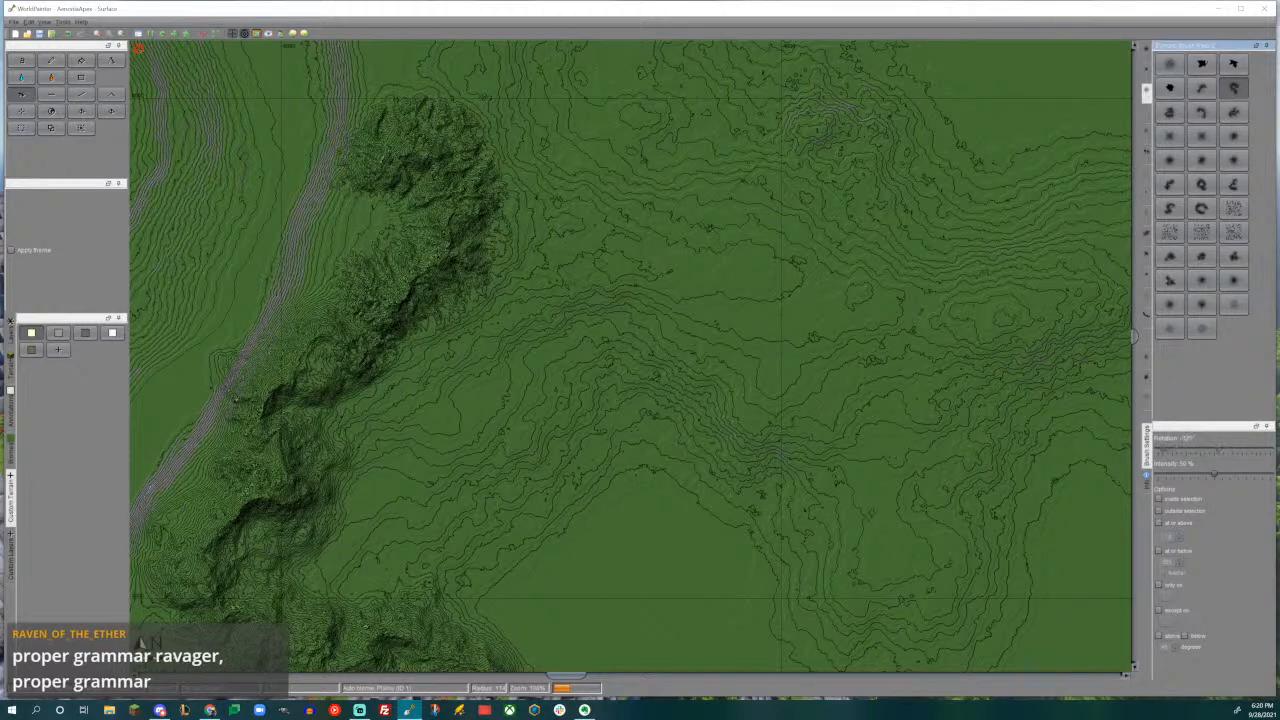
pyautogui.click(546, 234)
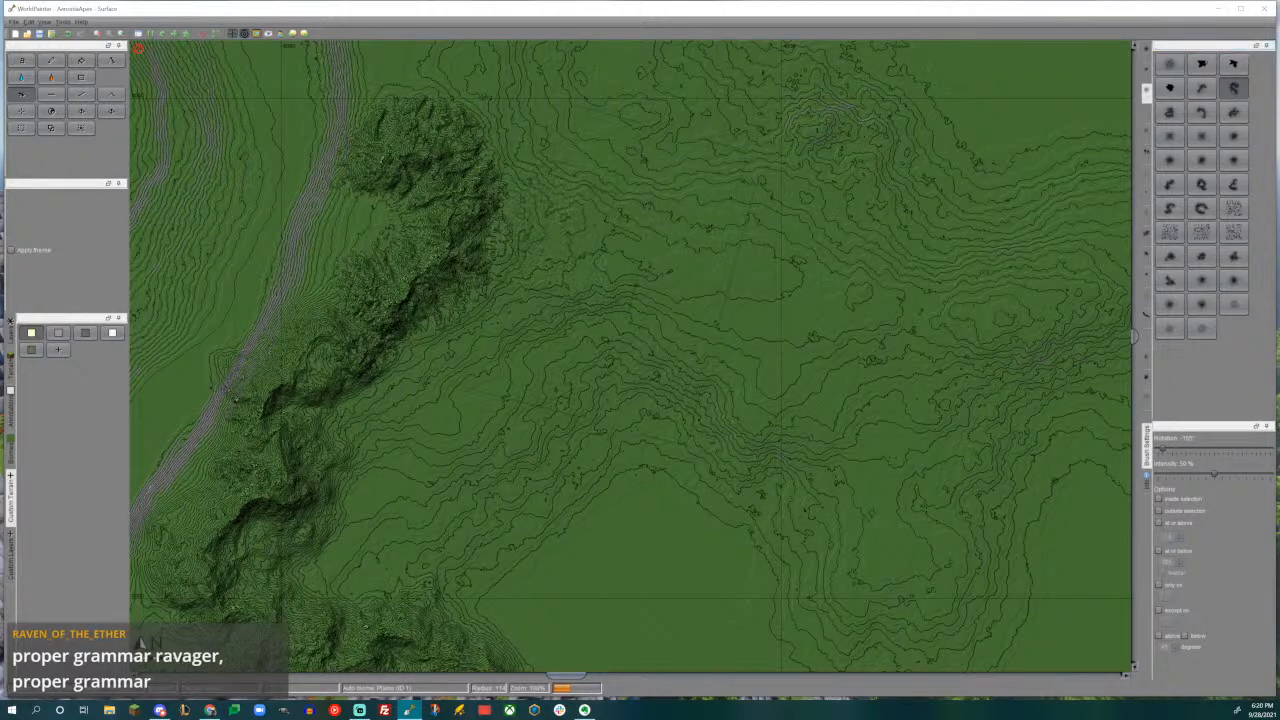
pyautogui.moveTo(577, 259); pyautogui.dragTo(575, 258)
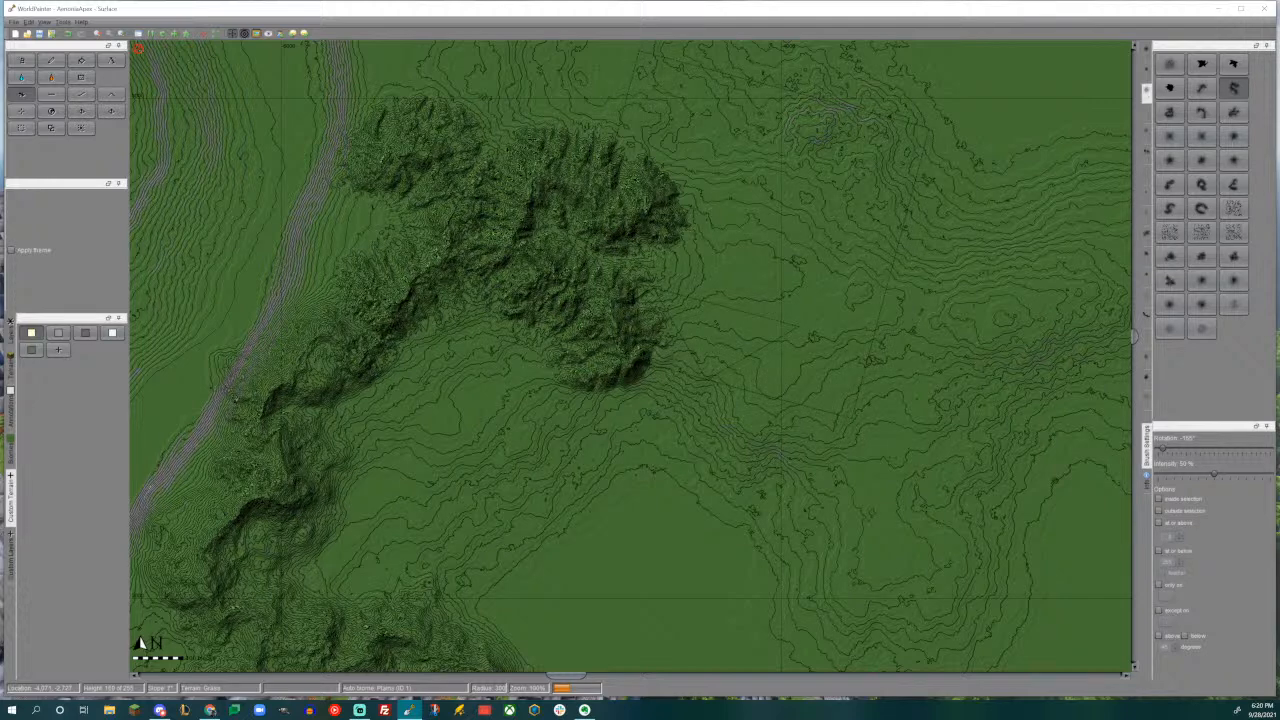
pyautogui.moveTo(708, 248)
pyautogui.mouseDown(button='middle')
pyautogui.moveTo(790, 350)
pyautogui.moveTo(781, 331)
pyautogui.mouseUp(button='middle')
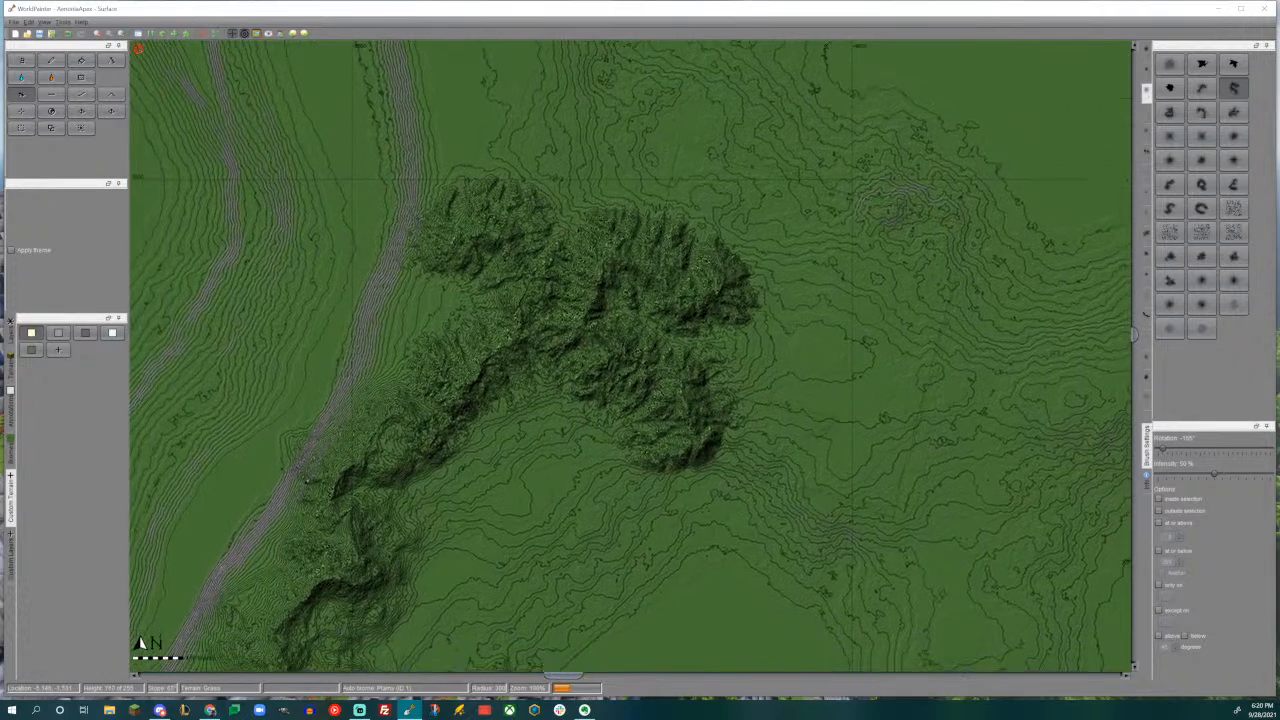
# - Raise a large wavy ridge off the eastern end of the northern range using the wavy mountain brush rotated -105°
pyautogui.click(1170, 184)
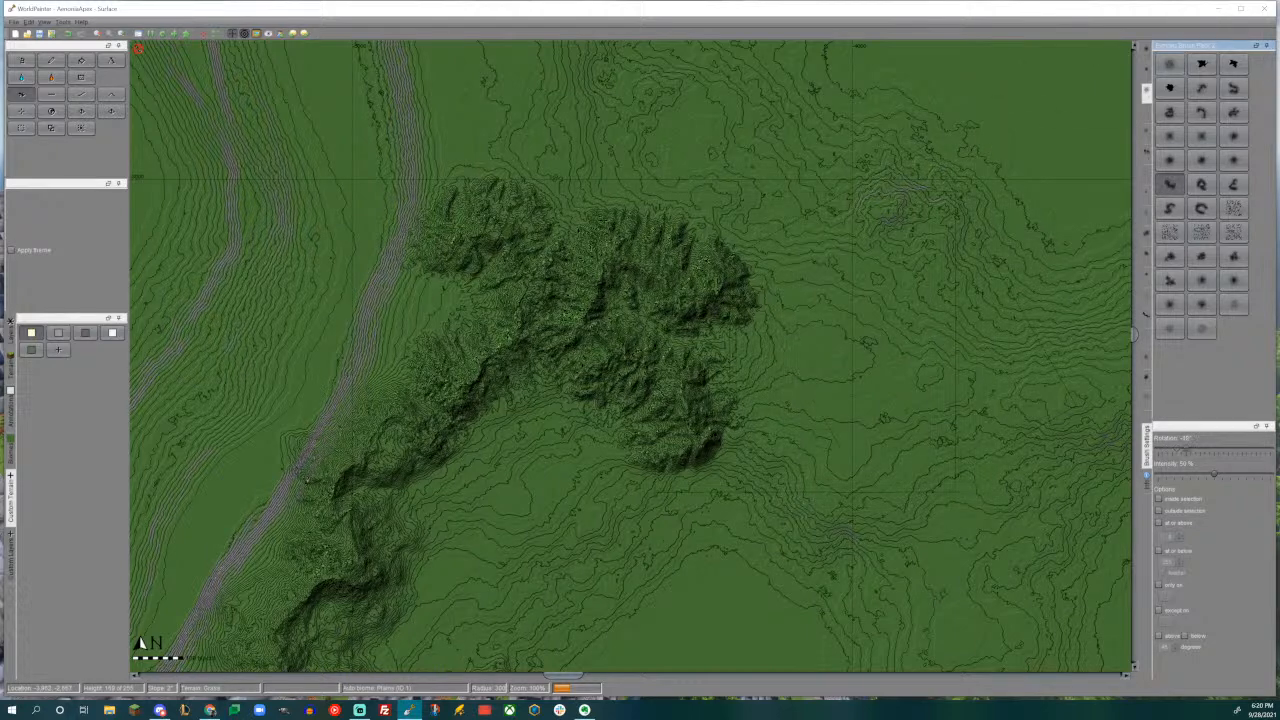
pyautogui.moveTo(900, 340); pyautogui.dragTo(915, 390)
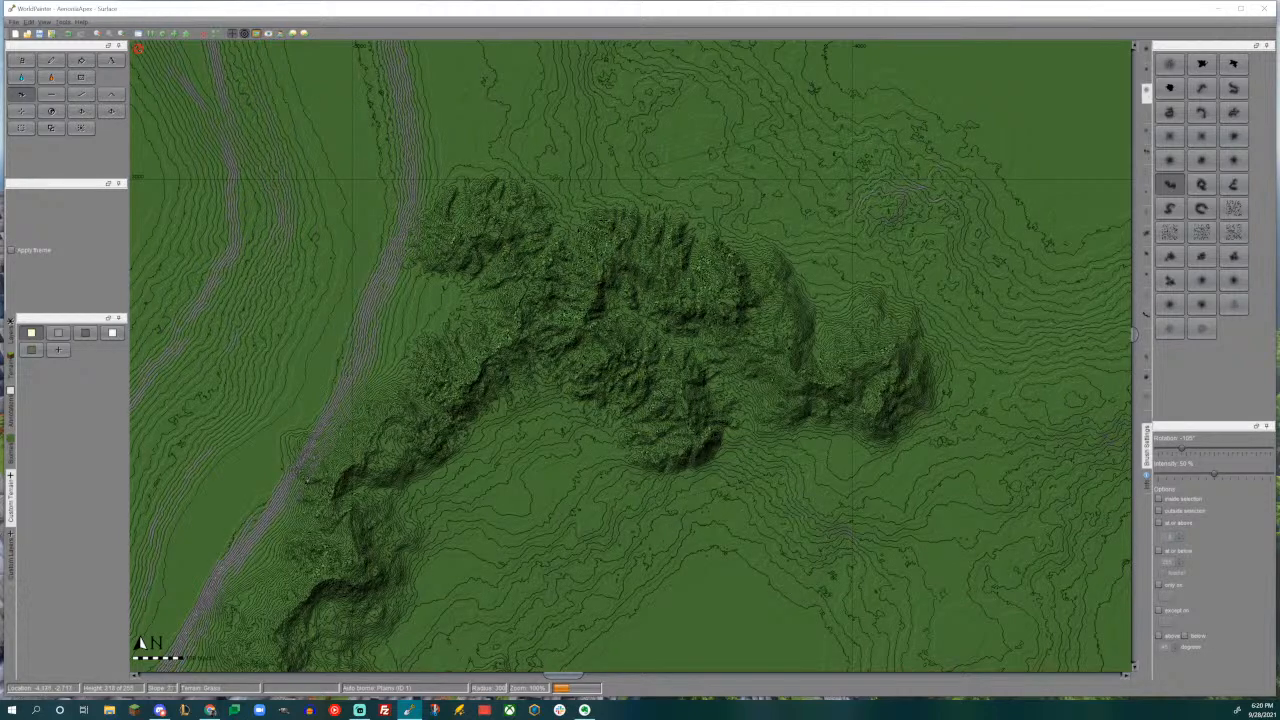
pyautogui.click(842, 348)
pyautogui.click(838, 352)
pyautogui.click(836, 355)
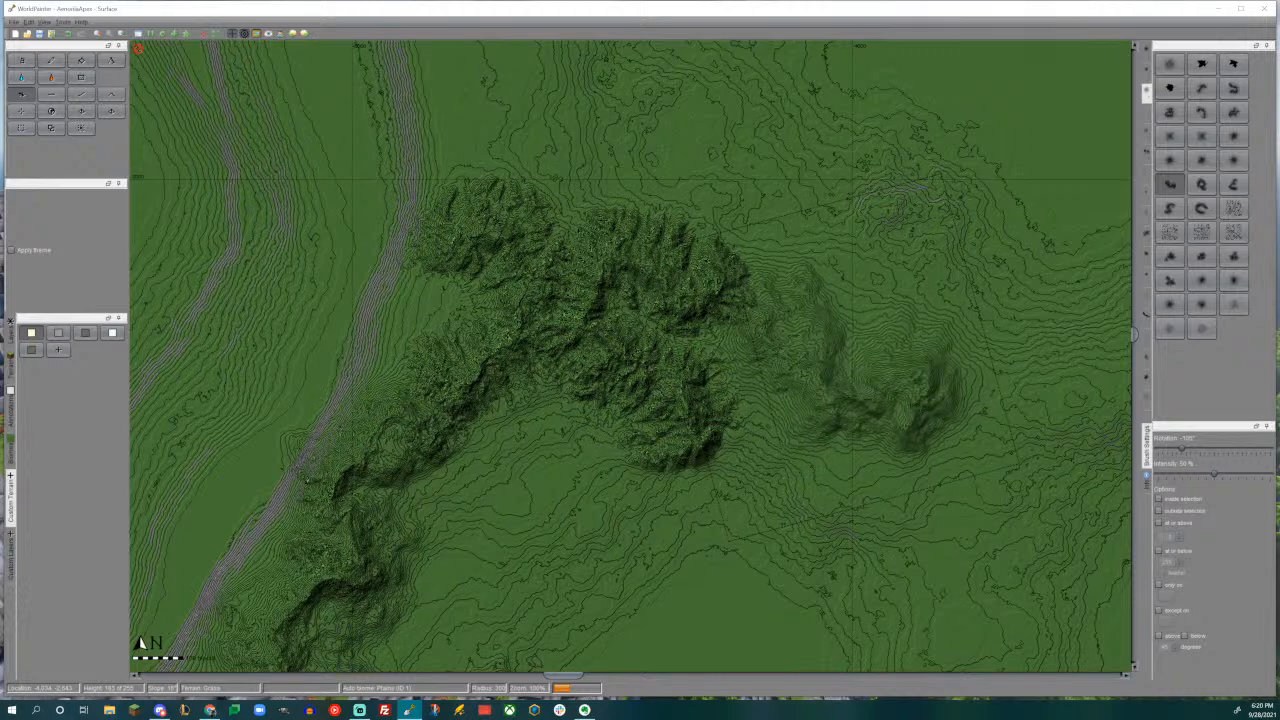
pyautogui.click(838, 355)
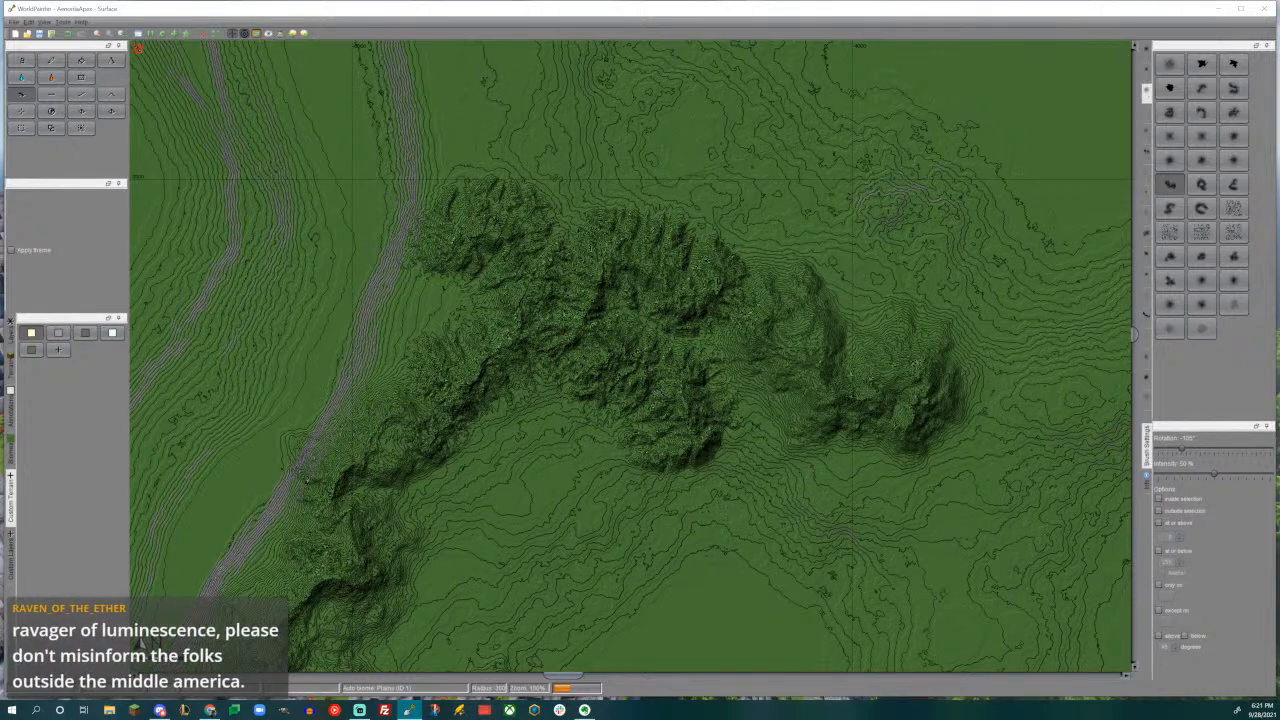
# - Raise a curved ridge running south then east from the northern range's inner side with the arched brush rotated 180°
pyautogui.moveTo(902, 379); pyautogui.dragTo(726, 263, button='middle')
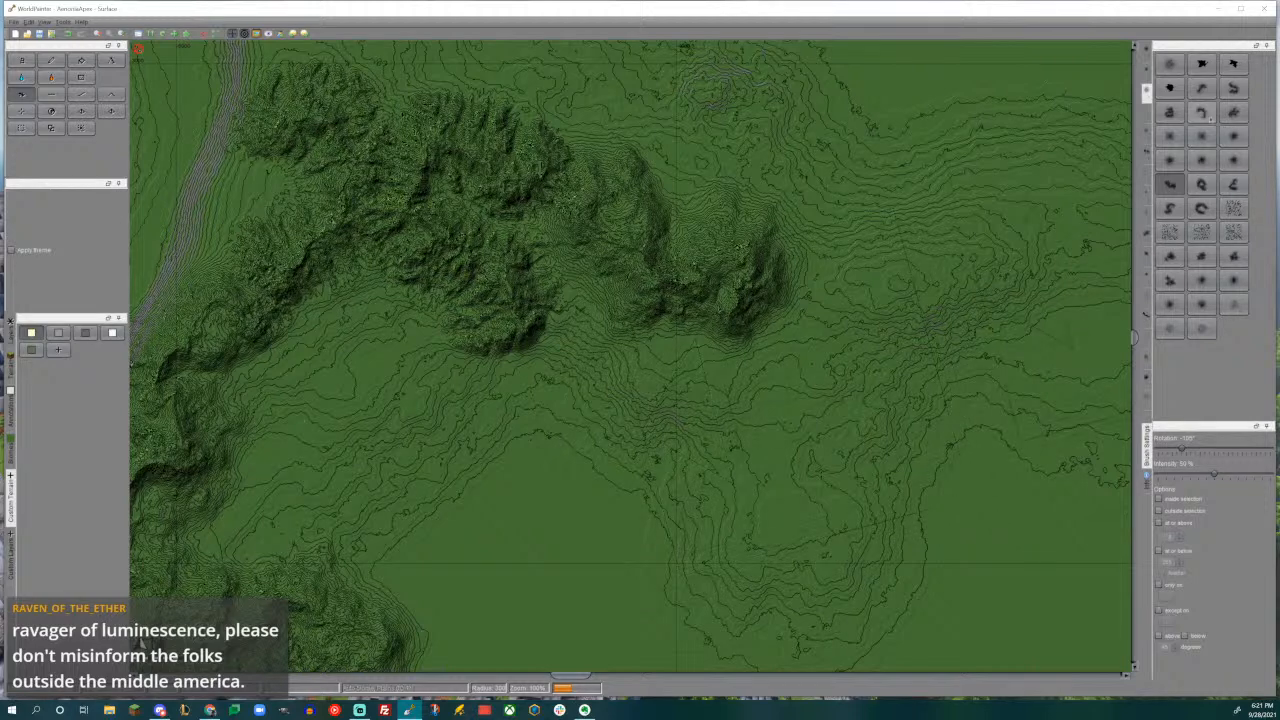
pyautogui.click(1201, 112)
pyautogui.moveTo(472, 446); pyautogui.dragTo(752, 410, button='middle')
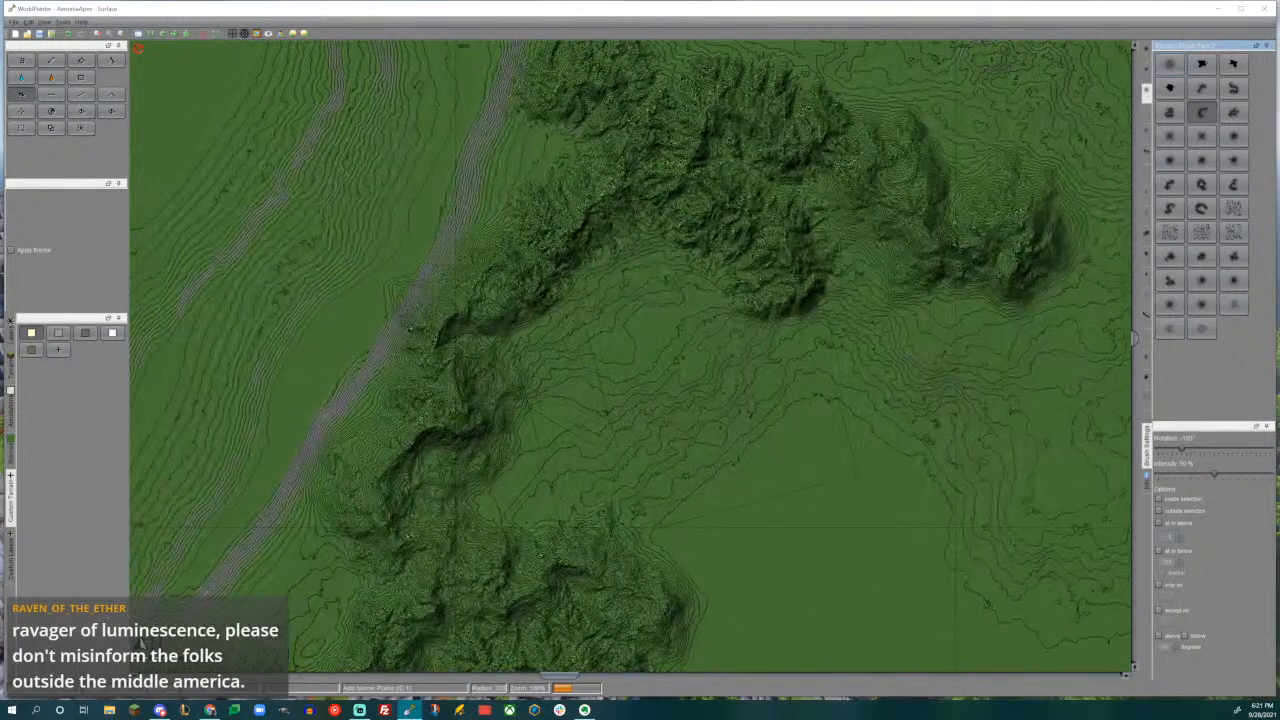
pyautogui.moveTo(686, 361)
pyautogui.mouseDown()
pyautogui.moveTo(695, 353)
pyautogui.moveTo(747, 386)
pyautogui.mouseUp()
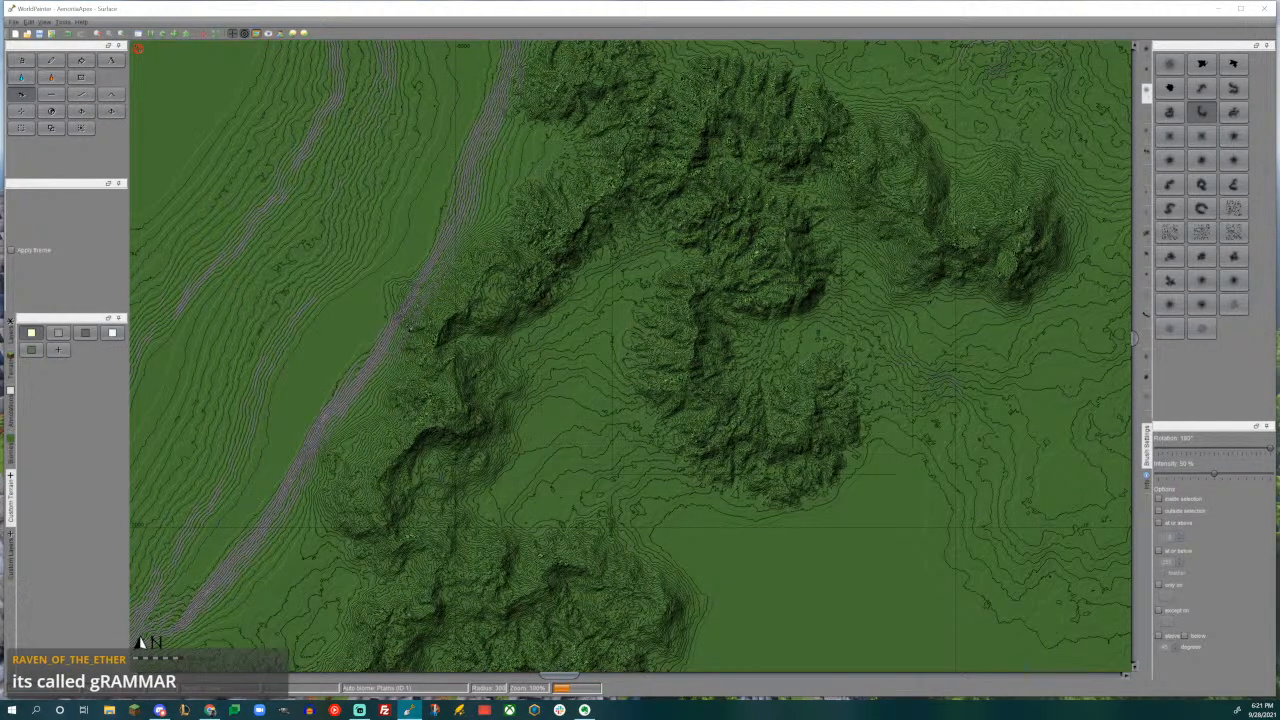
# - Fill the valley between the western range and the new inner ridge with a mountain from the rotated curved brush
pyautogui.moveTo(754, 388)
pyautogui.mouseDown(button='middle')
pyautogui.moveTo(720, 305)
pyautogui.moveTo(728, 283)
pyautogui.mouseUp(button='middle')
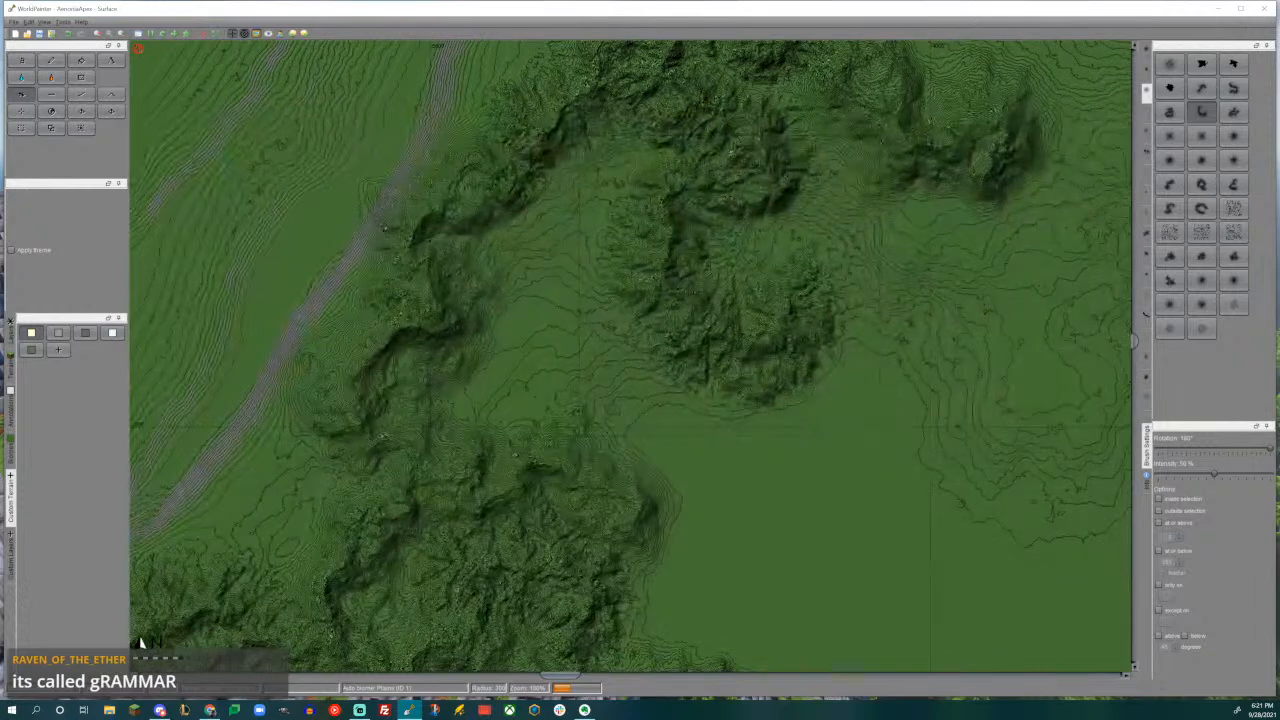
pyautogui.moveTo(592, 327); pyautogui.dragTo(646, 366, button='middle')
pyautogui.click(1203, 90)
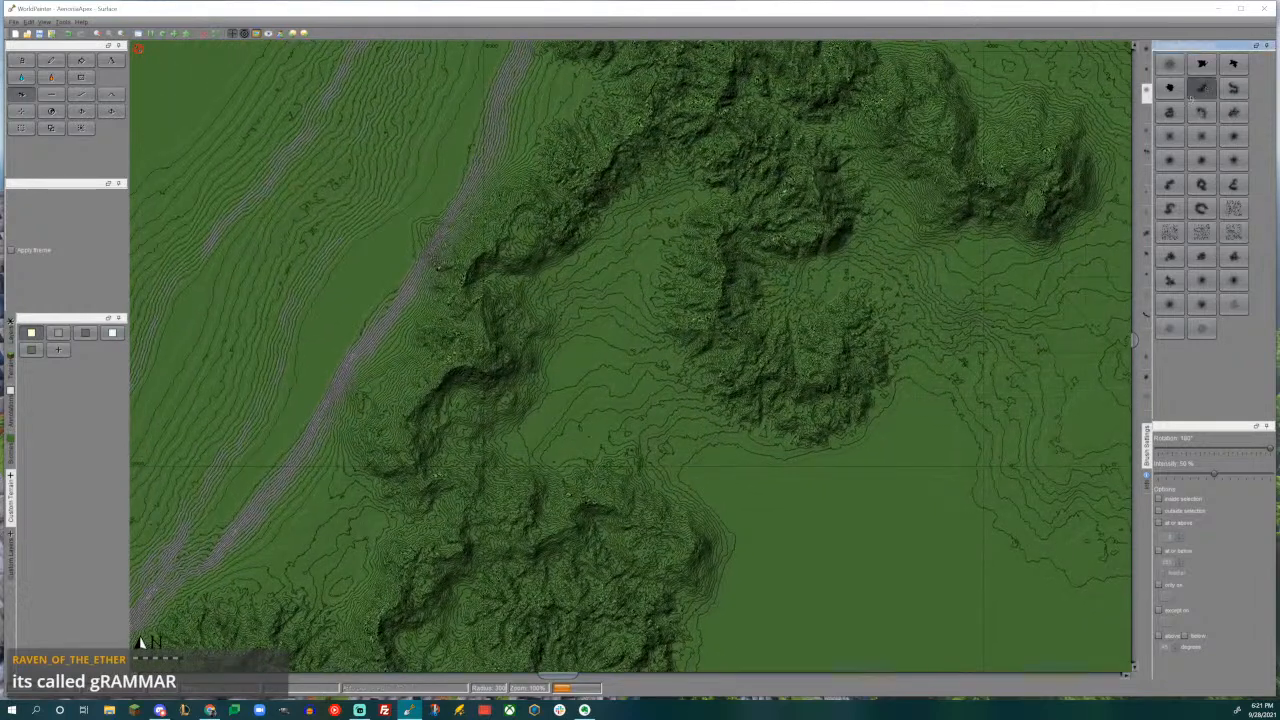
pyautogui.moveTo(1266, 449); pyautogui.dragTo(1257, 449)
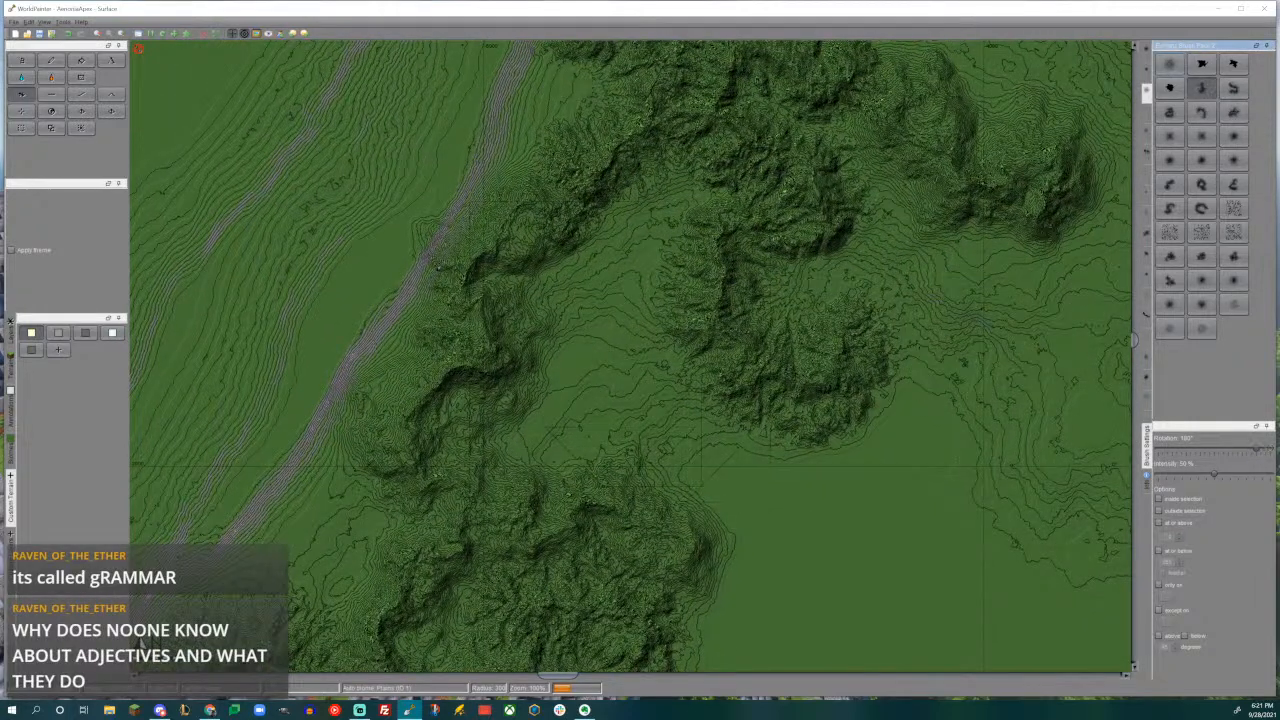
pyautogui.keyDown('alt'); pyautogui.scroll(-9, 597, 381); pyautogui.keyUp('alt')
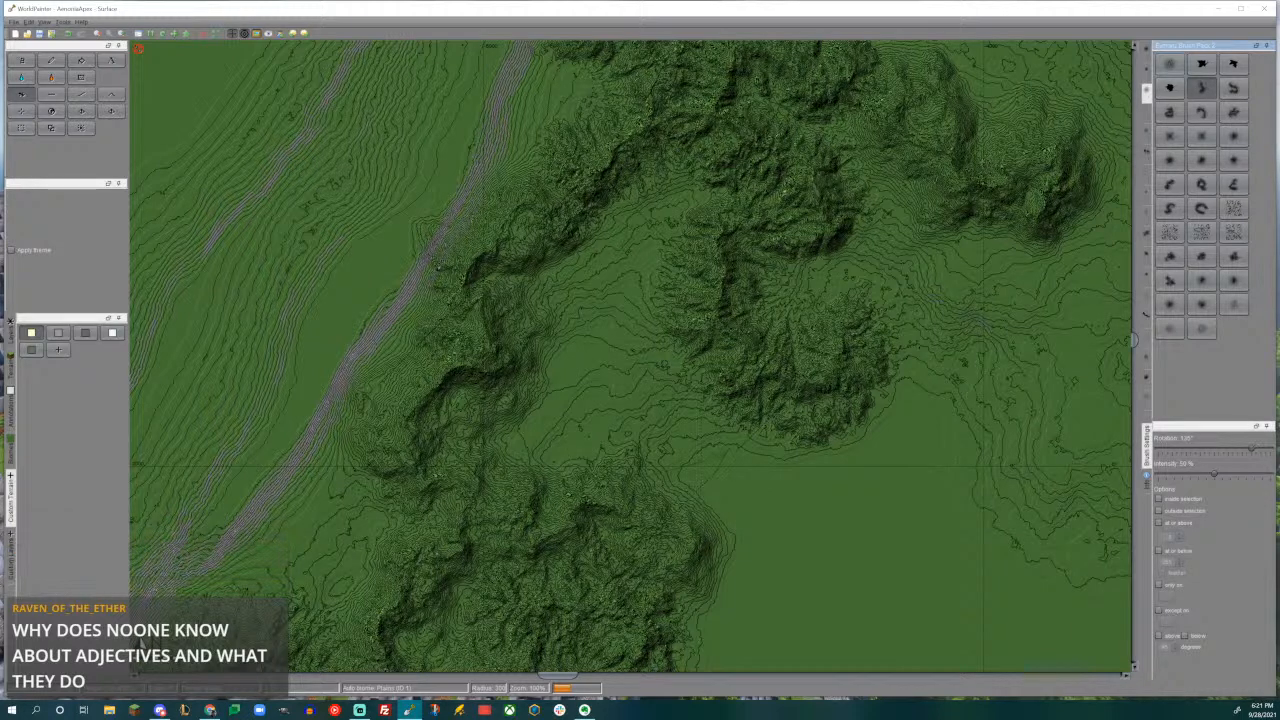
pyautogui.keyDown('alt'); pyautogui.scroll(-5, 597, 381); pyautogui.keyUp('alt')
pyautogui.moveTo(600, 332); pyautogui.dragTo(607, 346)
# - Raise a spur off the eastern edge of the southern mountains with the curved brush rotated -105°
pyautogui.moveTo(606, 431); pyautogui.dragTo(575, 293, button='middle')
pyautogui.keyDown('alt'); pyautogui.scroll(1, 575, 293); pyautogui.keyUp('alt')
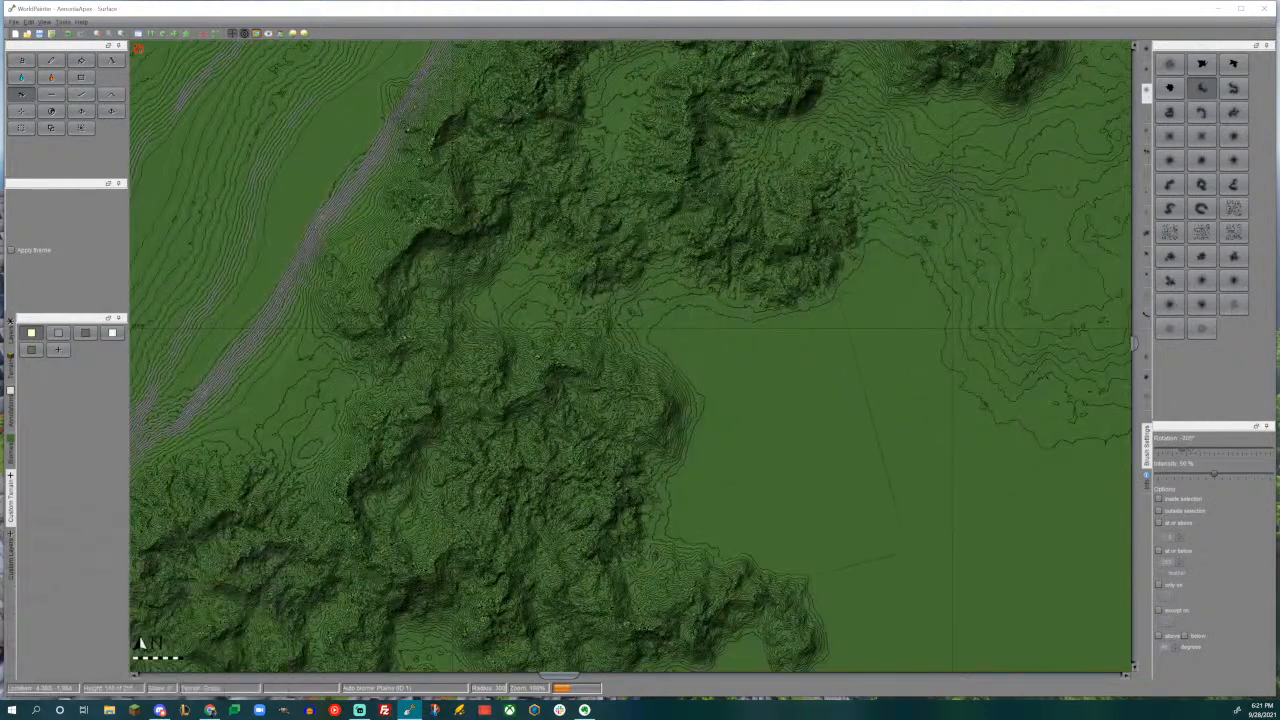
pyautogui.moveTo(724, 450)
pyautogui.mouseDown()
pyautogui.moveTo(763, 430)
pyautogui.moveTo(710, 440)
pyautogui.mouseUp()
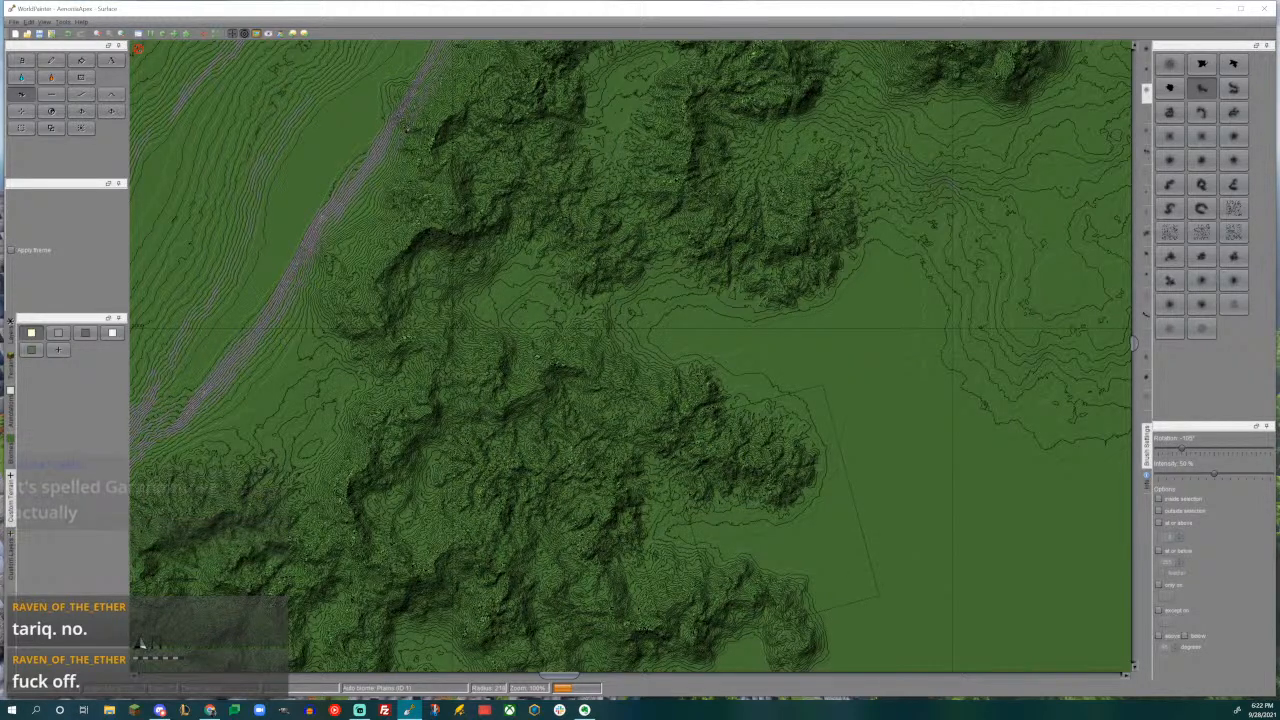
# - Extend the tips of the two eastern spurs with smaller strokes of the curved brush
pyautogui.moveTo(868, 516); pyautogui.dragTo(828, 414, button='middle')
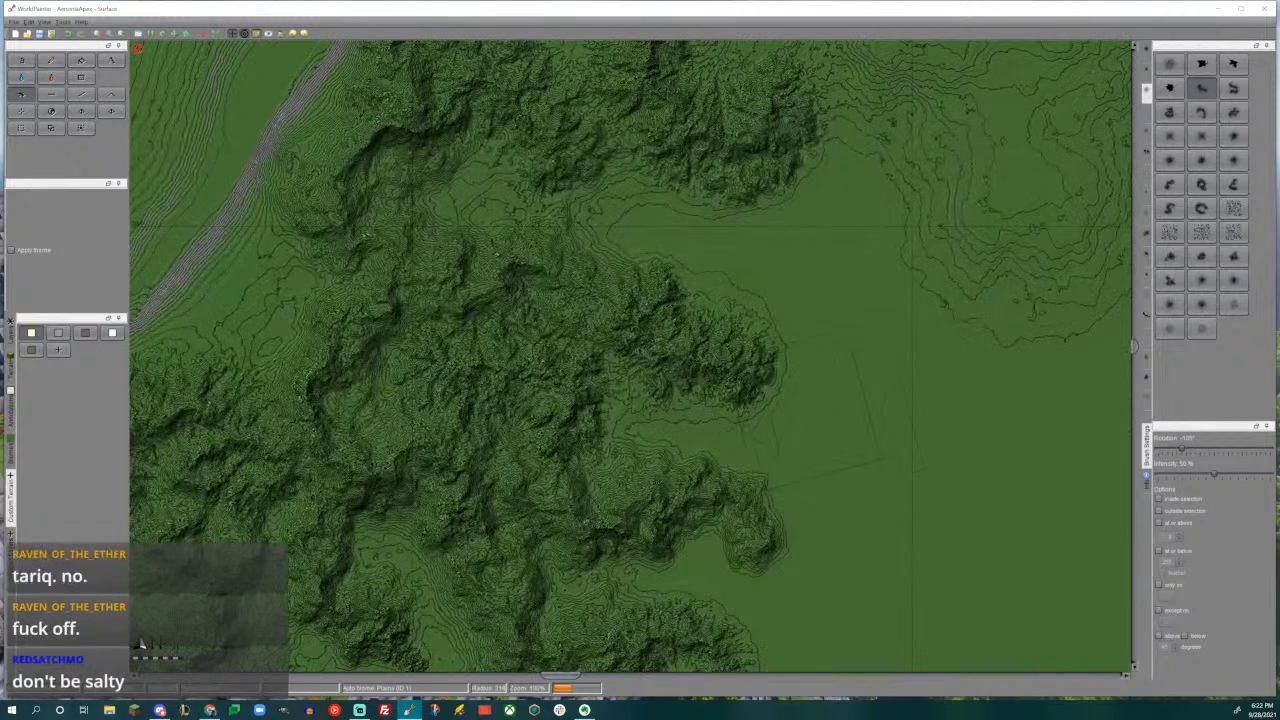
pyautogui.moveTo(796, 470); pyautogui.dragTo(798, 472)
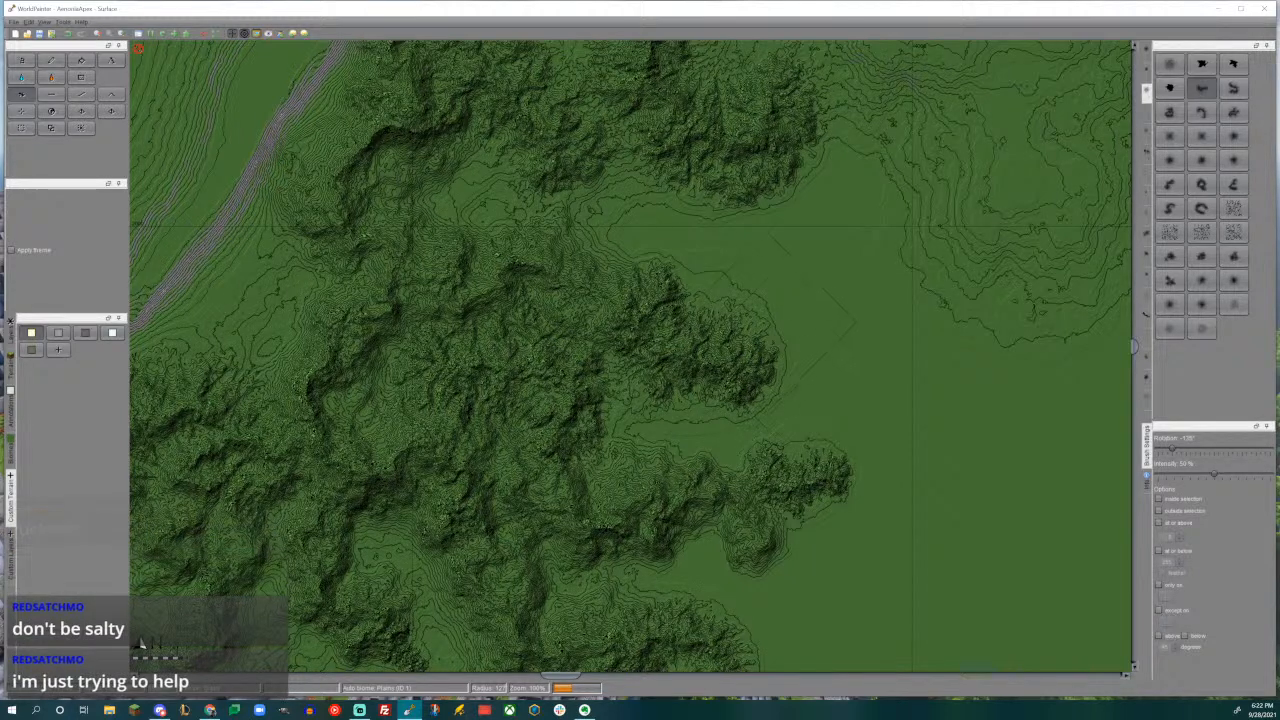
pyautogui.moveTo(757, 313); pyautogui.dragTo(754, 314)
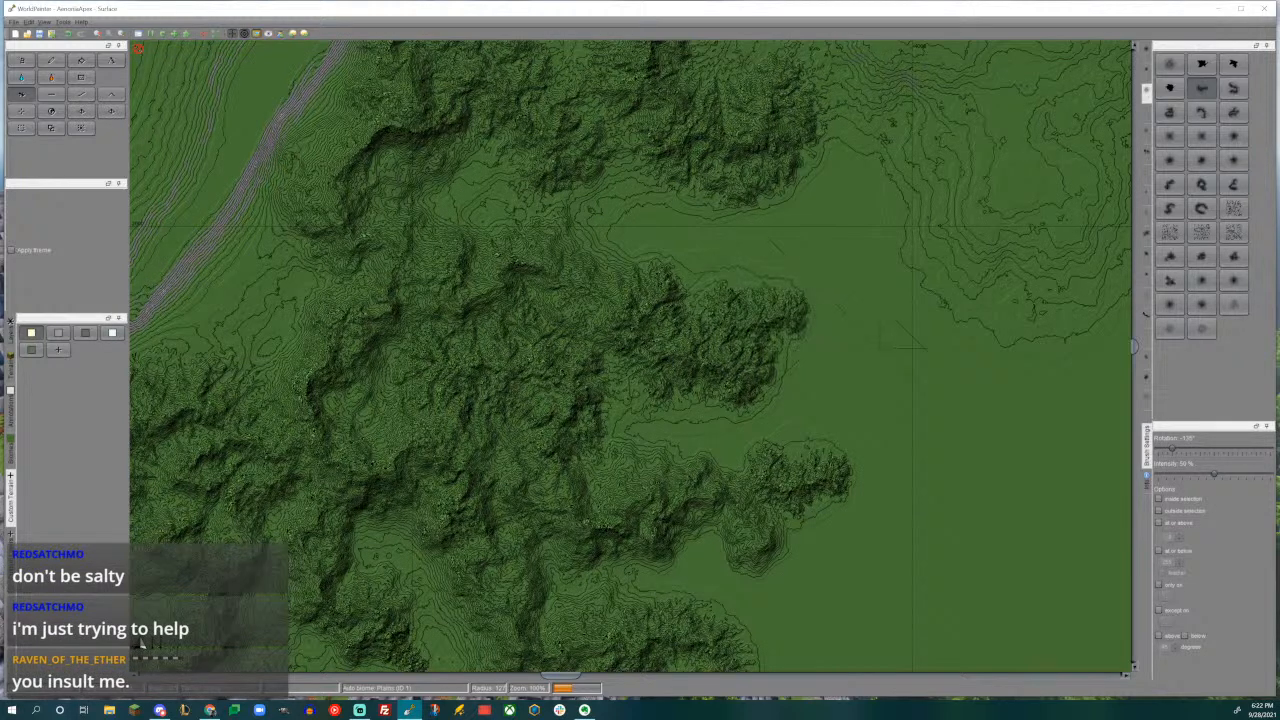
# - Extend the inner ridge southeast with the arched brush rotated 180°
pyautogui.click(1202, 112)
pyautogui.moveTo(664, 260)
pyautogui.mouseDown(button='middle')
pyautogui.moveTo(734, 414)
pyautogui.moveTo(760, 432)
pyautogui.mouseUp(button='middle')
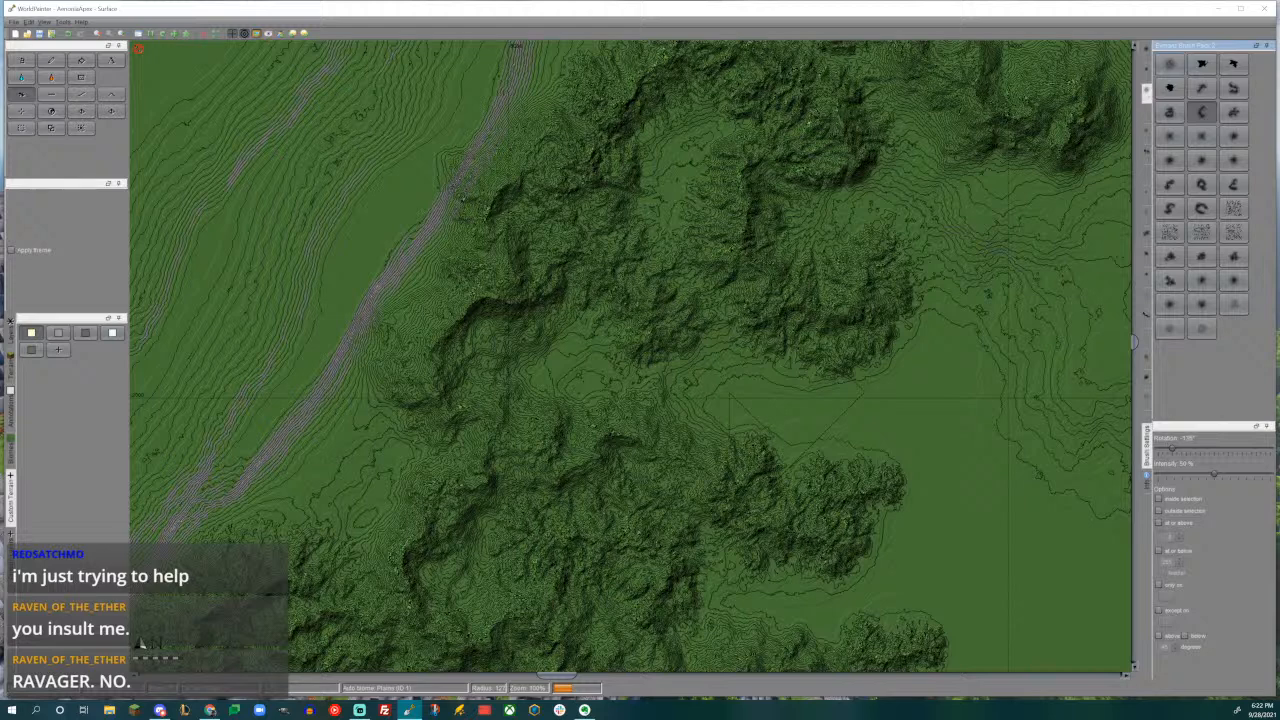
pyautogui.moveTo(912, 366); pyautogui.dragTo(700, 395, button='middle')
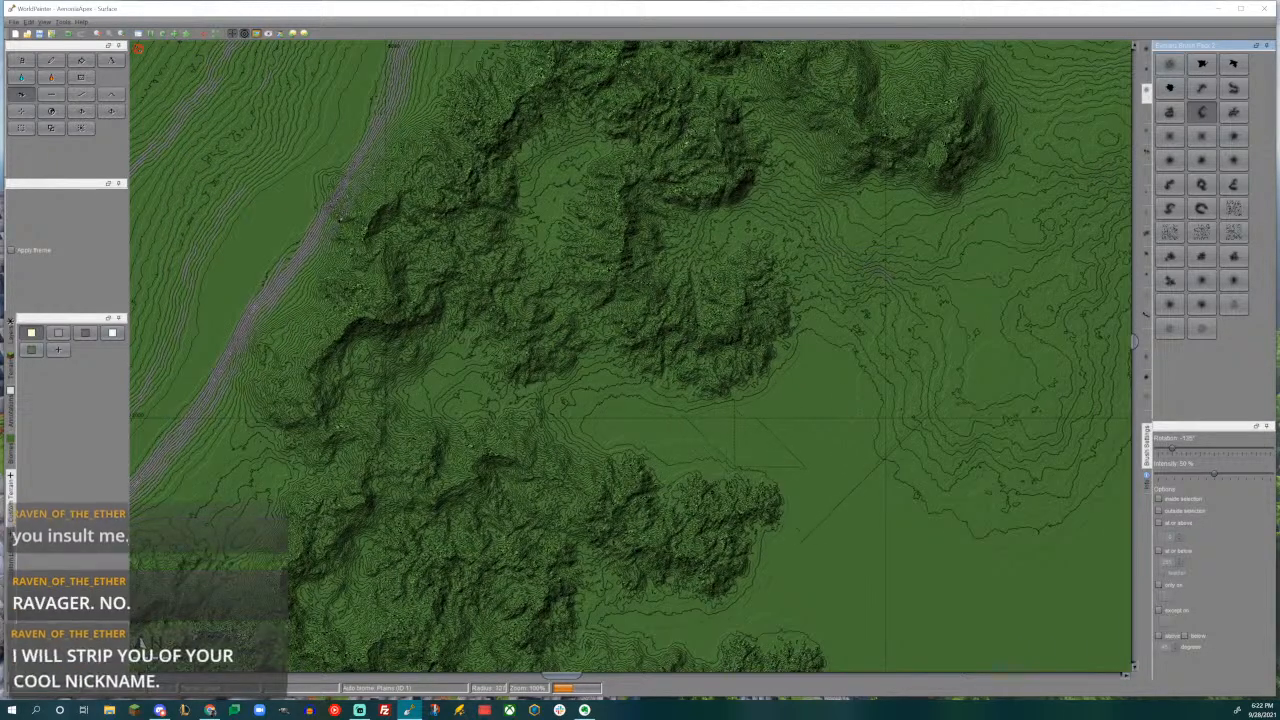
pyautogui.click(818, 396)
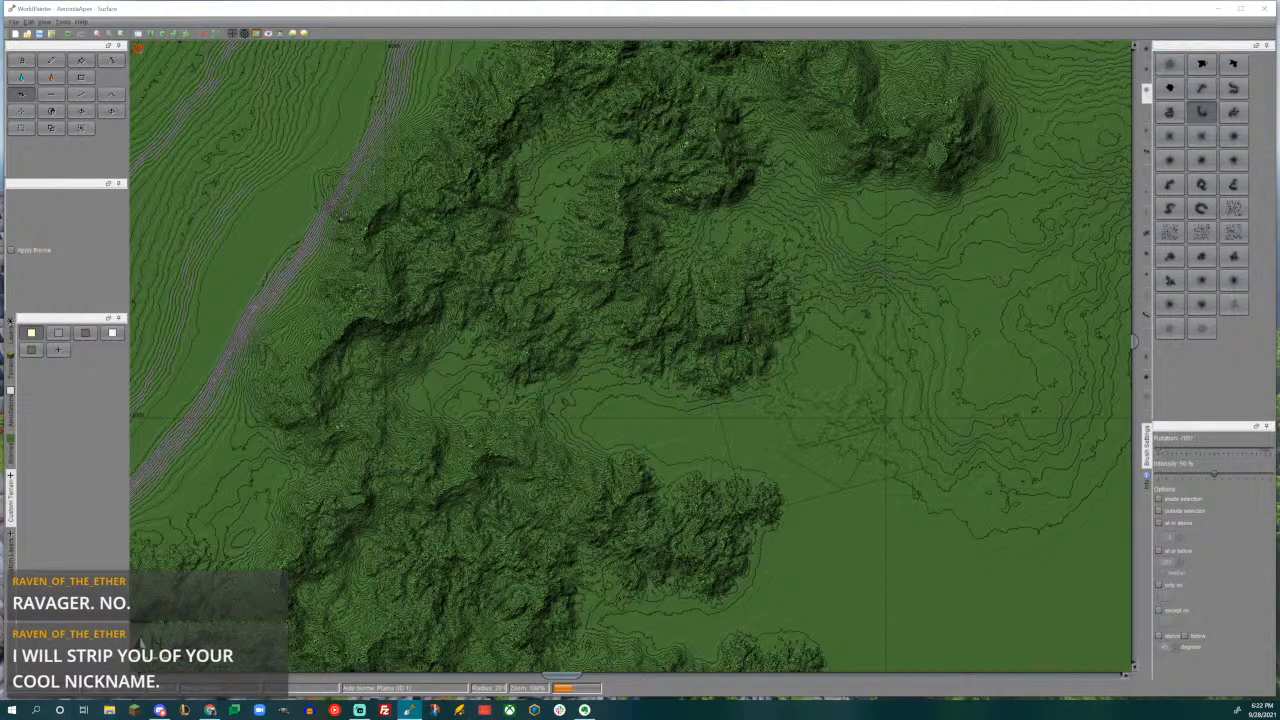
pyautogui.keyDown('alt'); pyautogui.scroll(-1, 811, 386); pyautogui.keyUp('alt')
pyautogui.click(811, 385)
pyautogui.moveTo(811, 385); pyautogui.dragTo(811, 385)
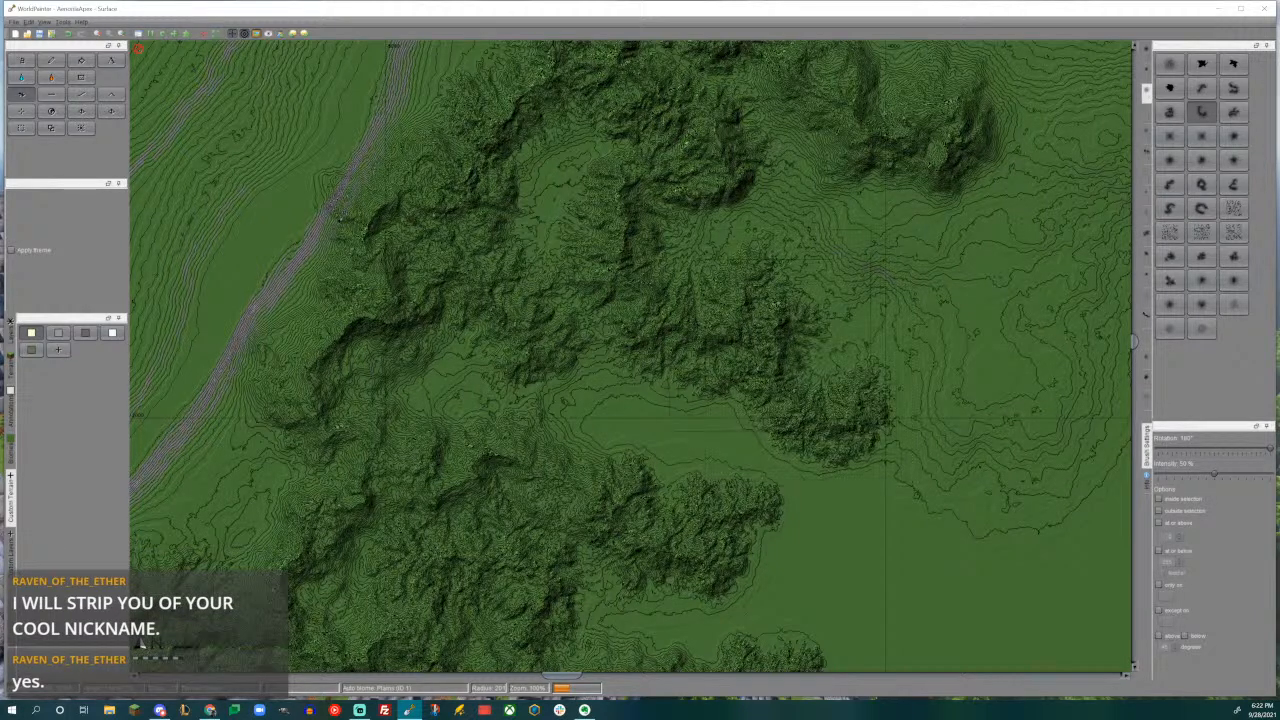
# - Raise two smaller ridges with the arched brush, one south of the inner ridge and one in the valley farther west
pyautogui.scroll(-5, 640, 440)
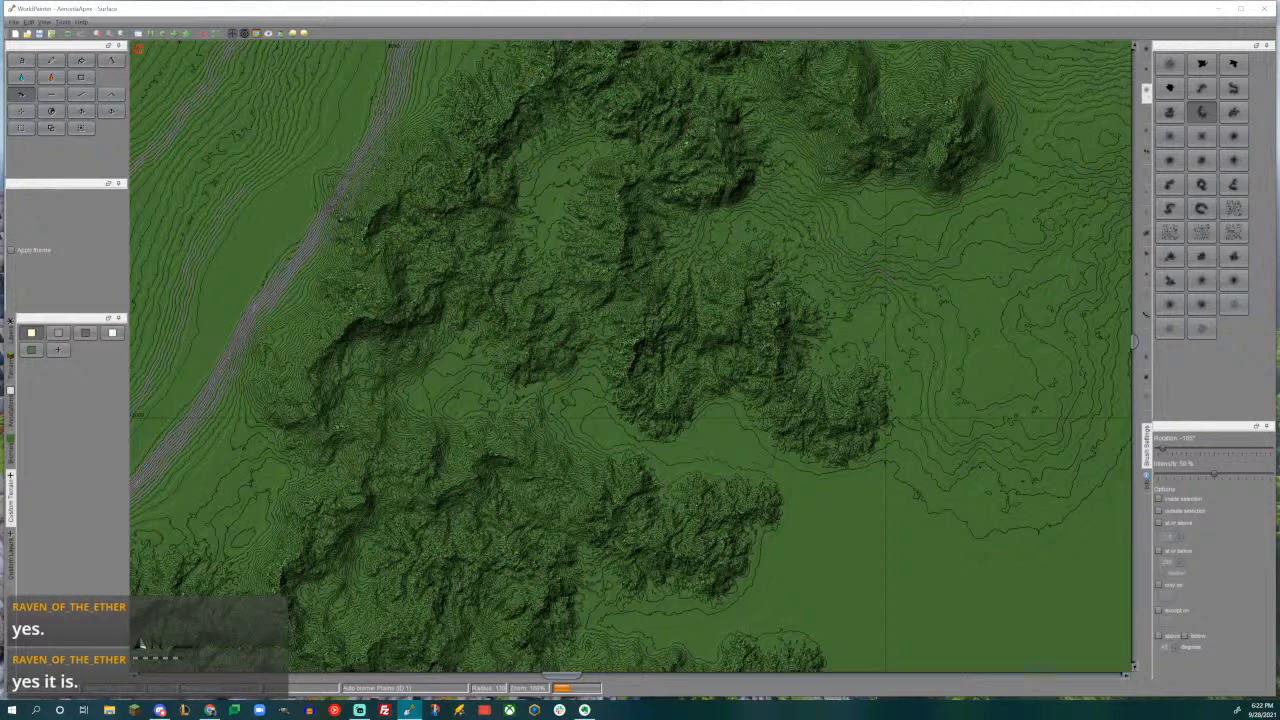
pyautogui.moveTo(580, 400); pyautogui.dragTo(772, 394, button='middle')
pyautogui.keyDown('alt'); pyautogui.scroll(-2, 772, 394); pyautogui.keyUp('alt')
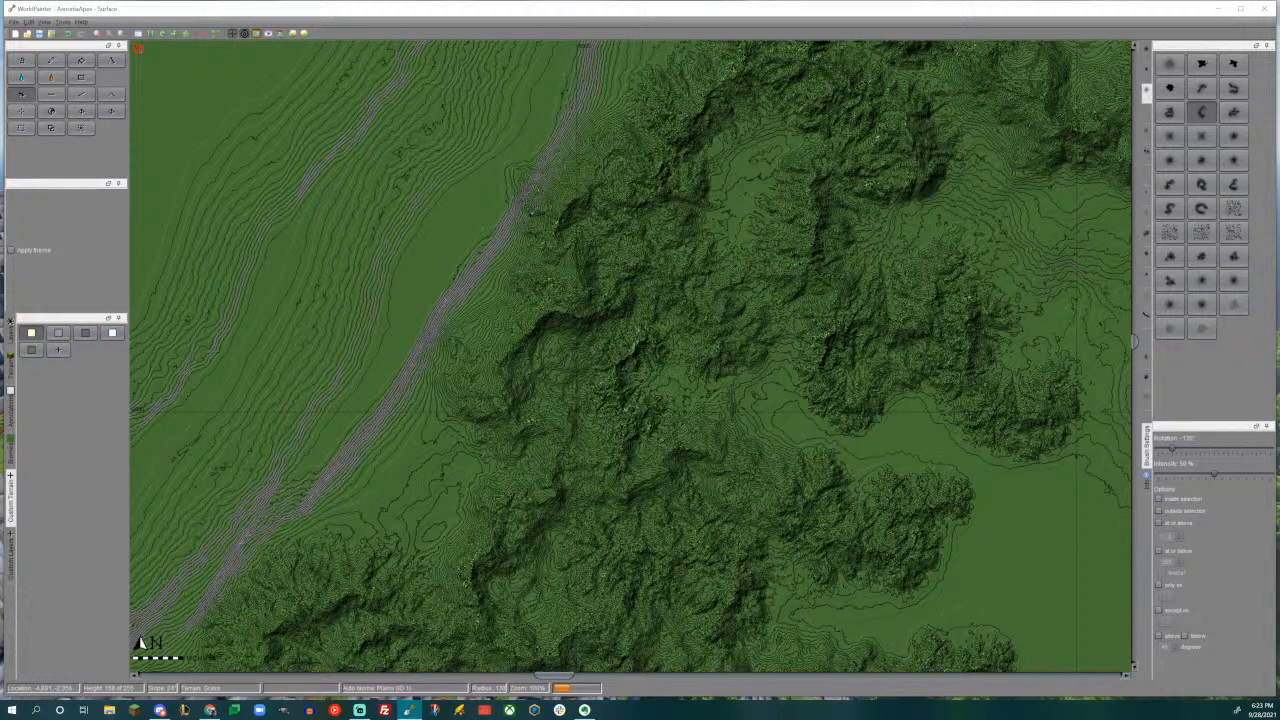
# - Add a small hooked spur below the upper eastern spur's tip with the arched brush rotated -30° at radius 64
pyautogui.moveTo(1088, 450); pyautogui.dragTo(847, 368, button='middle')
pyautogui.moveTo(778, 446); pyautogui.dragTo(774, 351, button='middle')
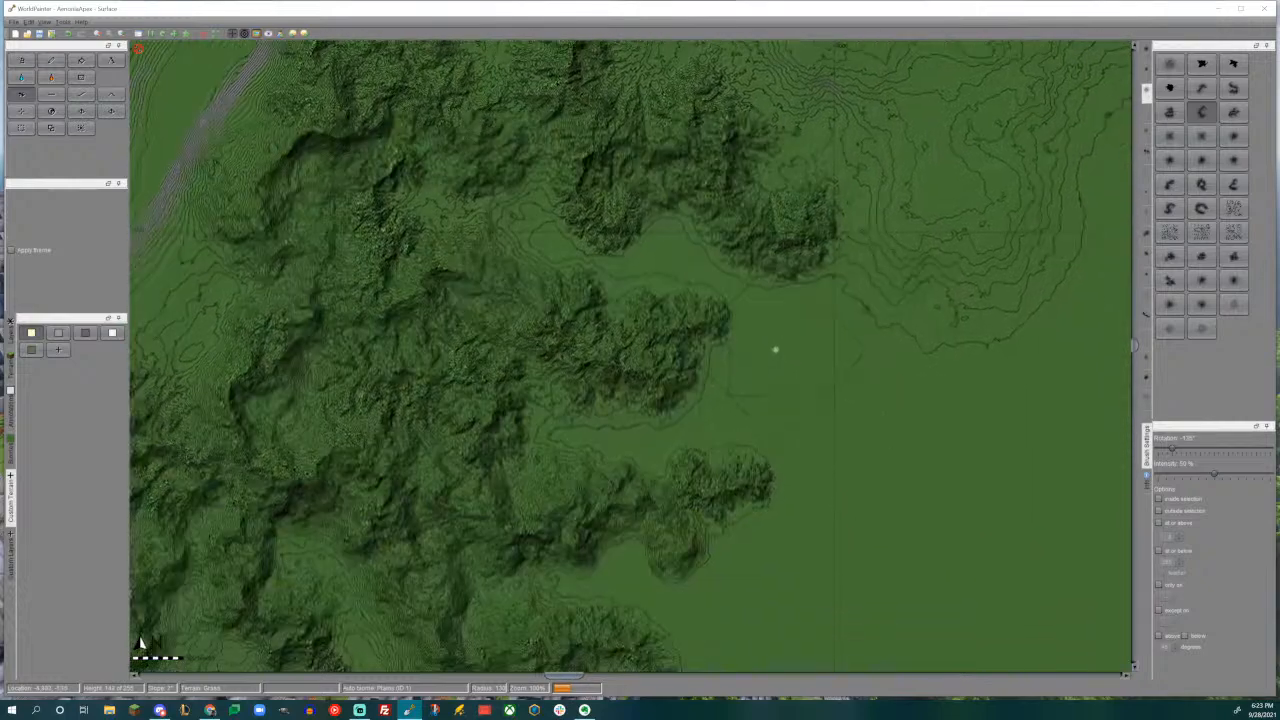
pyautogui.keyDown('alt'); pyautogui.scroll(-5, 737, 395); pyautogui.keyUp('alt')
pyautogui.keyDown('alt'); pyautogui.scroll(-2, 737, 395); pyautogui.keyUp('alt')
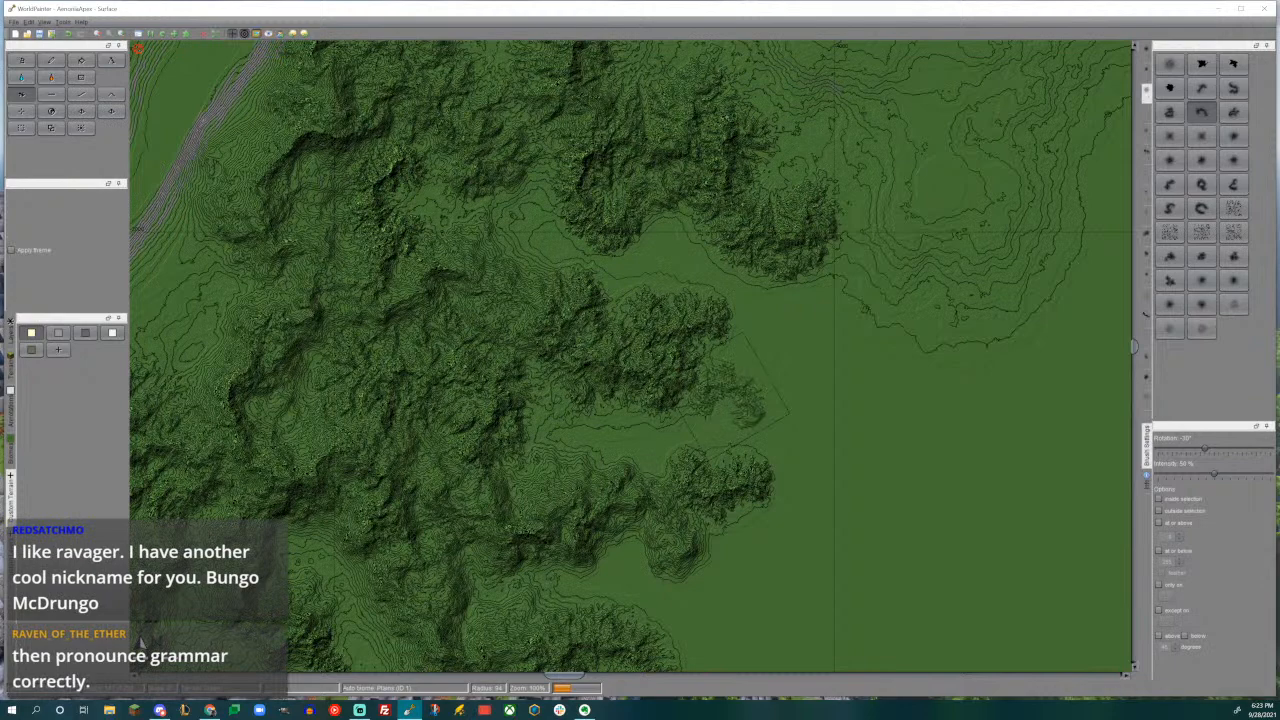
pyautogui.click(723, 396)
# - Raise a winding ridge south of the eastern range with the S-shaped brush rotated -90°, and add a smaller inner spur at 0°
pyautogui.moveTo(858, 372)
pyautogui.mouseDown(button='middle')
pyautogui.moveTo(829, 508)
pyautogui.moveTo(773, 442)
pyautogui.mouseUp(button='middle')
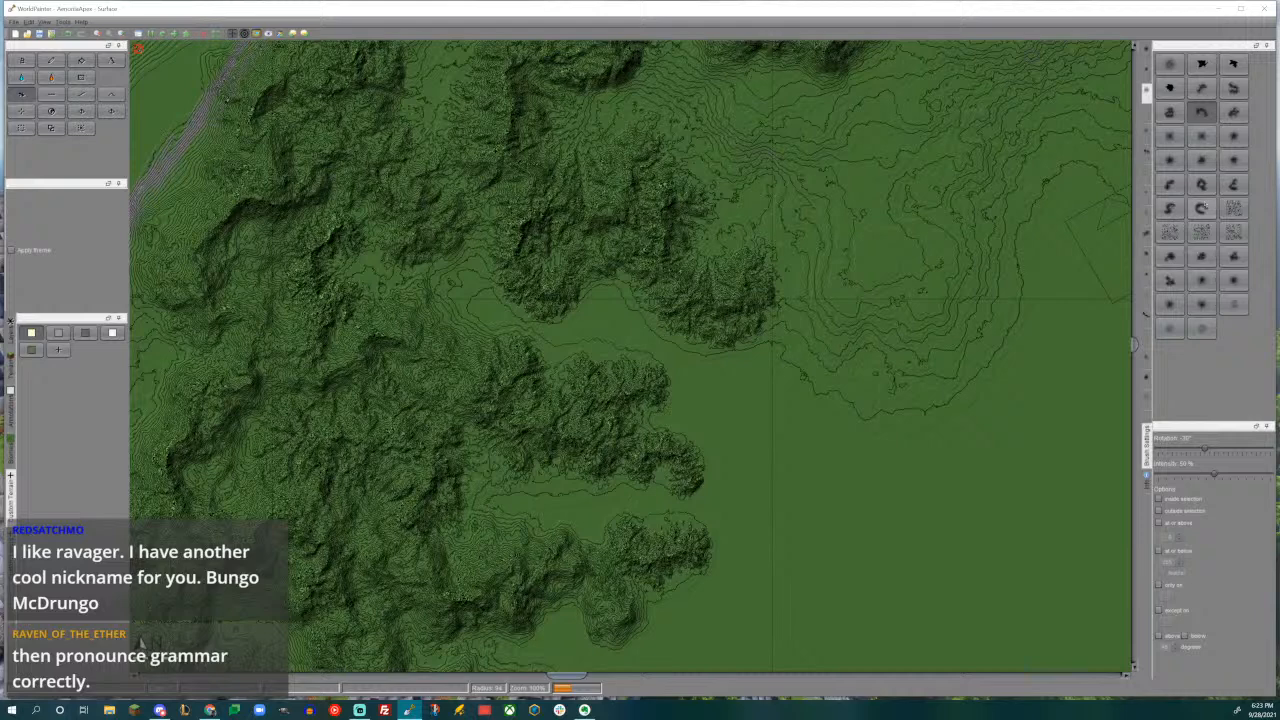
pyautogui.click(1170, 208)
pyautogui.moveTo(847, 211); pyautogui.dragTo(806, 344, button='middle')
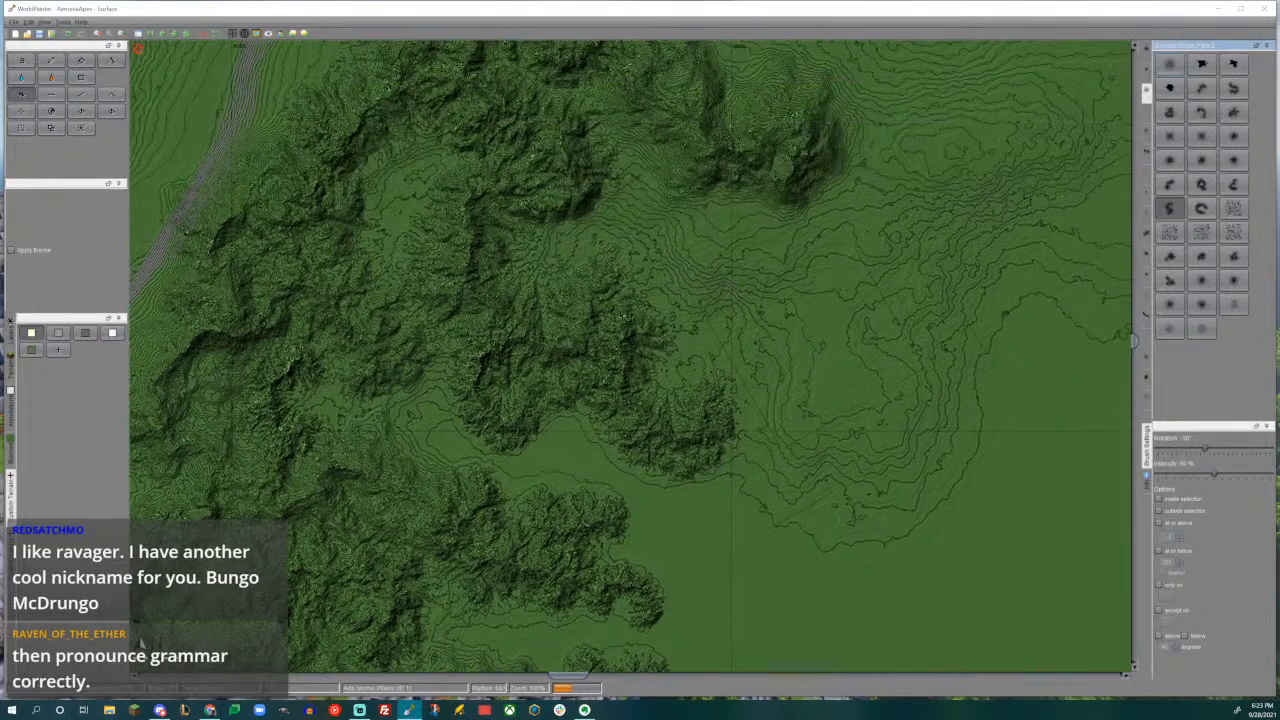
pyautogui.keyDown('alt'); pyautogui.scroll(4, 806, 303); pyautogui.keyUp('alt')
pyautogui.scroll(3, 806, 287)
pyautogui.click(806, 287)
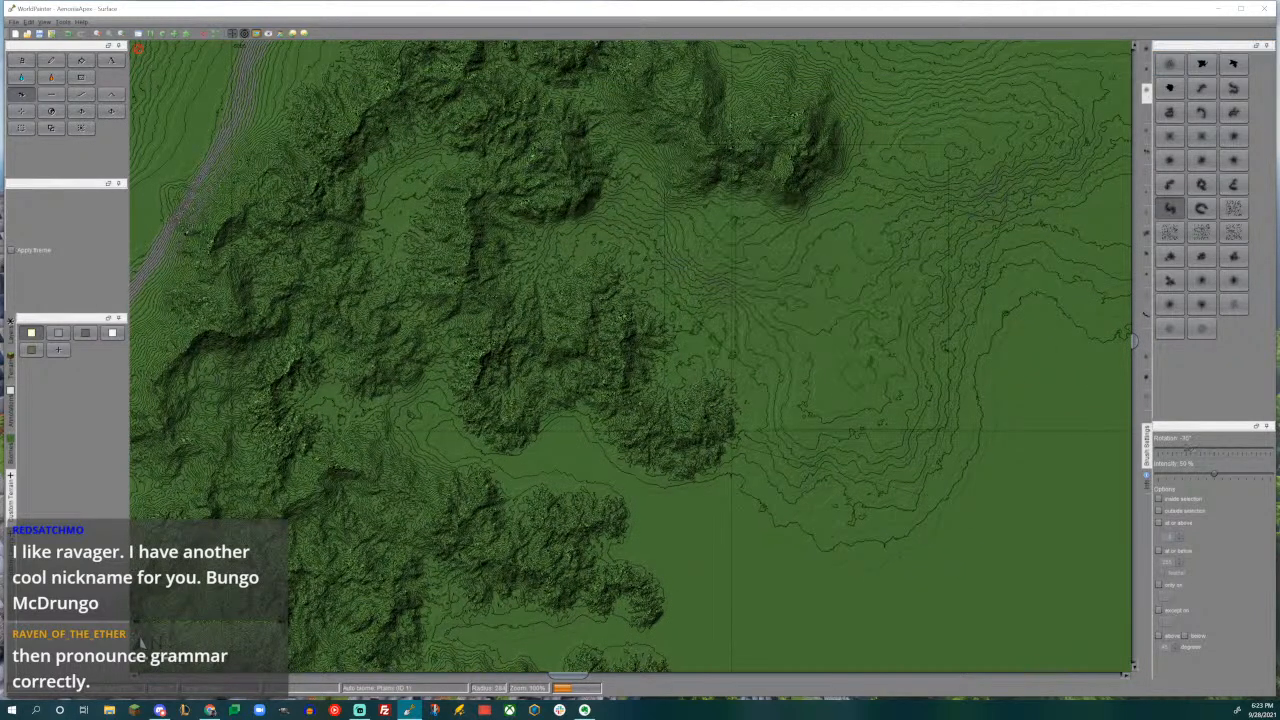
pyautogui.moveTo(806, 287); pyautogui.dragTo(806, 287)
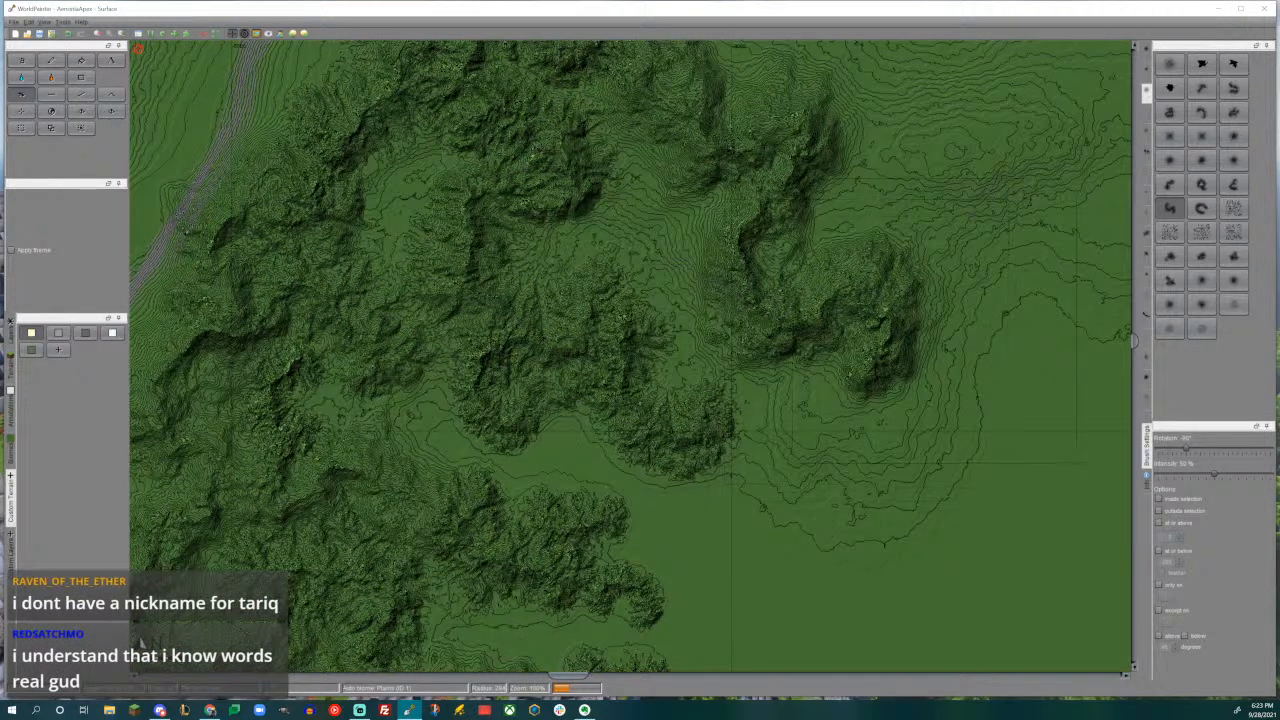
pyautogui.scroll(2, 714, 297)
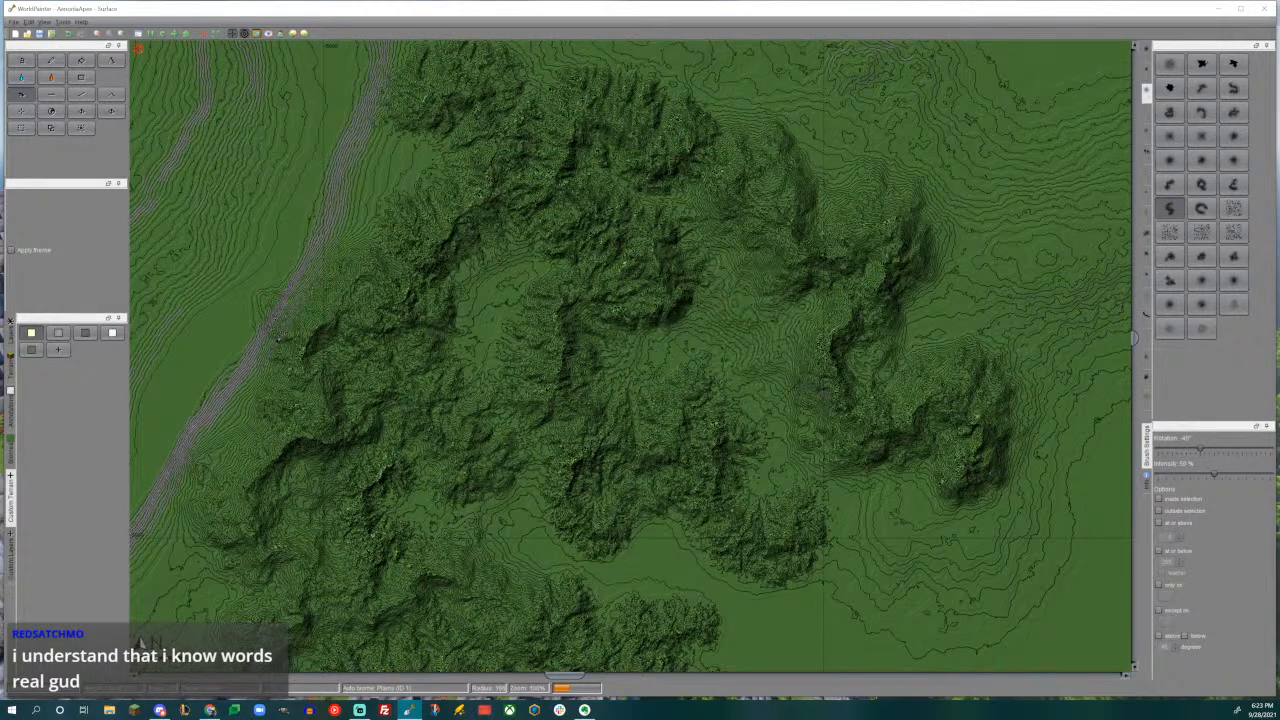
pyautogui.keyDown('alt'); pyautogui.scroll(-3, 750, 320); pyautogui.keyUp('alt')
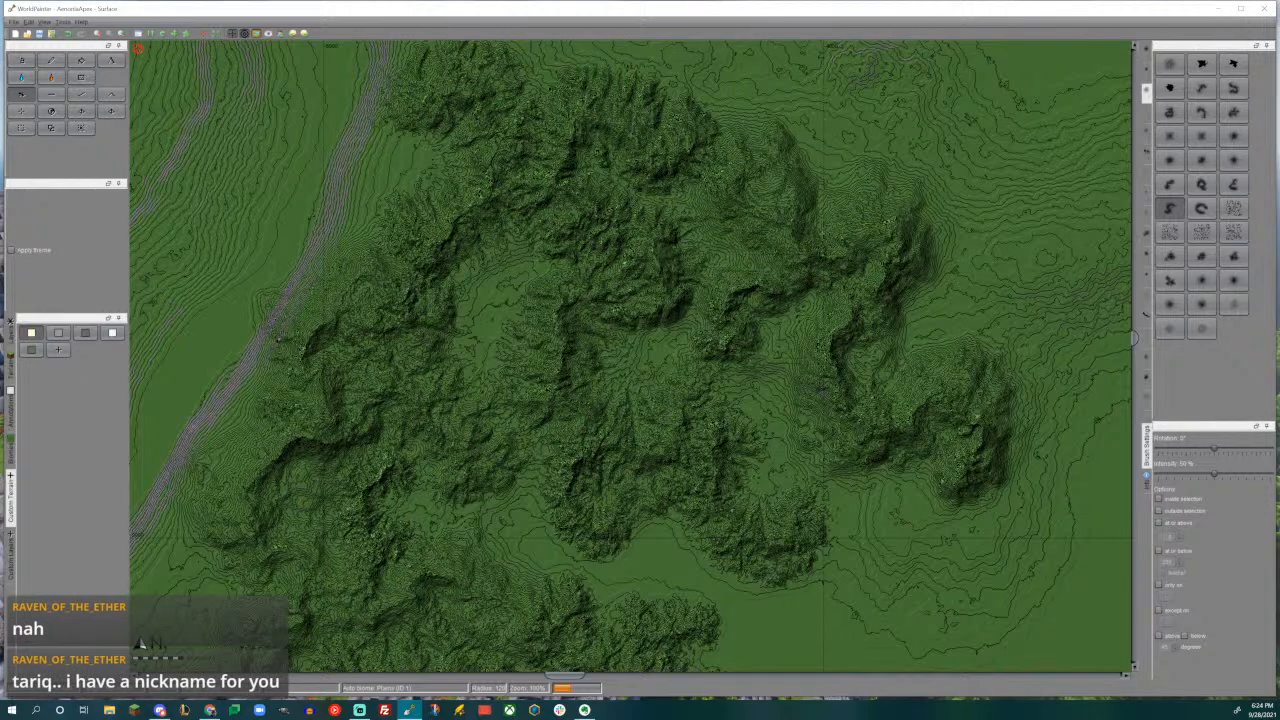
# - Continue the winding eastern ridge southward onto the lower slope with the arched brush rotated -150°
pyautogui.moveTo(278, 338); pyautogui.dragTo(322, 397, button='middle')
pyautogui.moveTo(607, 345); pyautogui.dragTo(600, 243, button='middle')
pyautogui.moveTo(752, 340); pyautogui.dragTo(604, 250, button='middle')
pyautogui.moveTo(811, 432); pyautogui.dragTo(687, 398, button='middle')
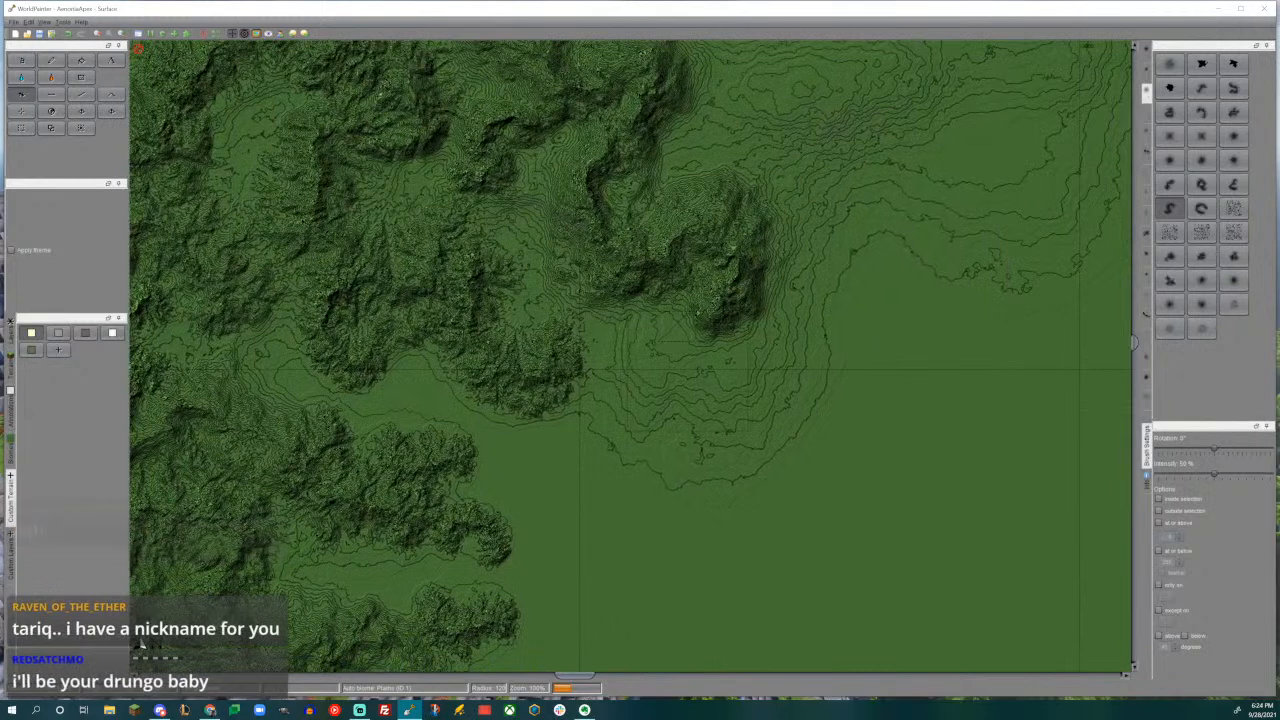
pyautogui.keyDown('alt'); pyautogui.scroll(3, 684, 403); pyautogui.keyUp('alt')
pyautogui.click(1201, 112)
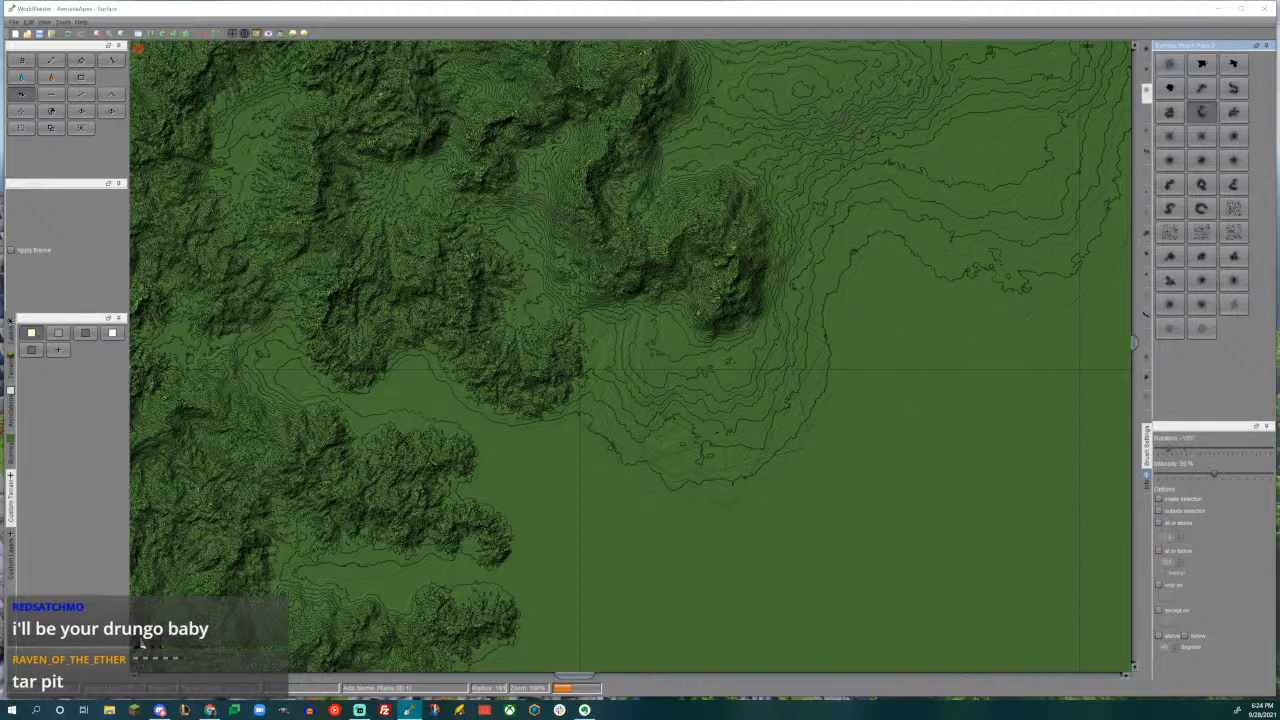
pyautogui.moveTo(700, 388); pyautogui.dragTo(699, 388)
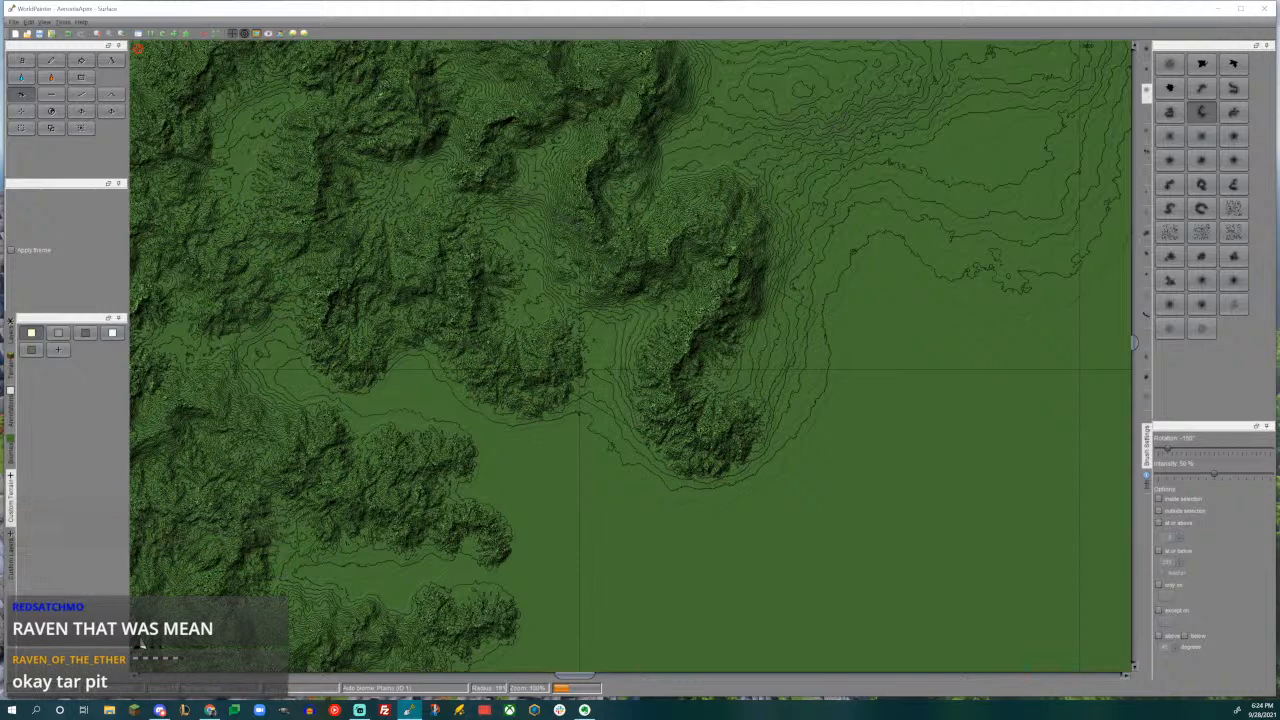
# - Add a small spur at the southwestern end of the eastern ridge with the smaller arched brush rotated 135°
pyautogui.moveTo(799, 378); pyautogui.dragTo(923, 367, button='middle')
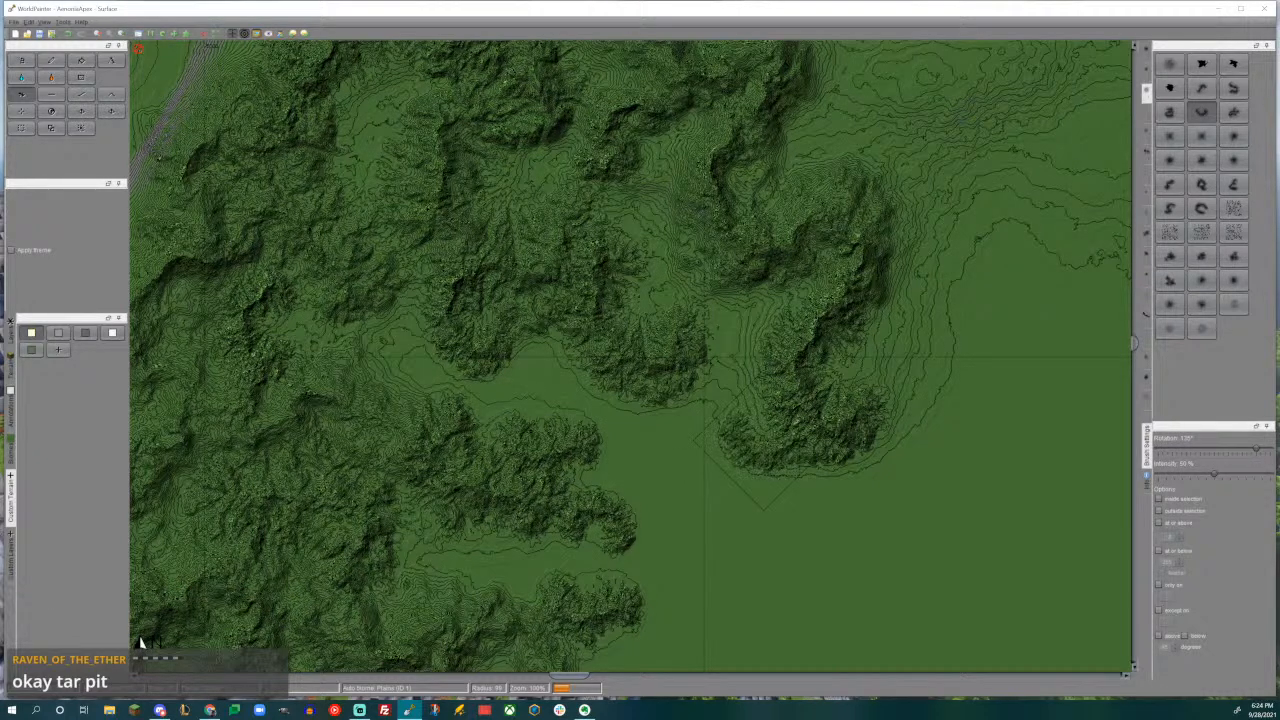
pyautogui.moveTo(762, 439); pyautogui.dragTo(680, 339, button='middle')
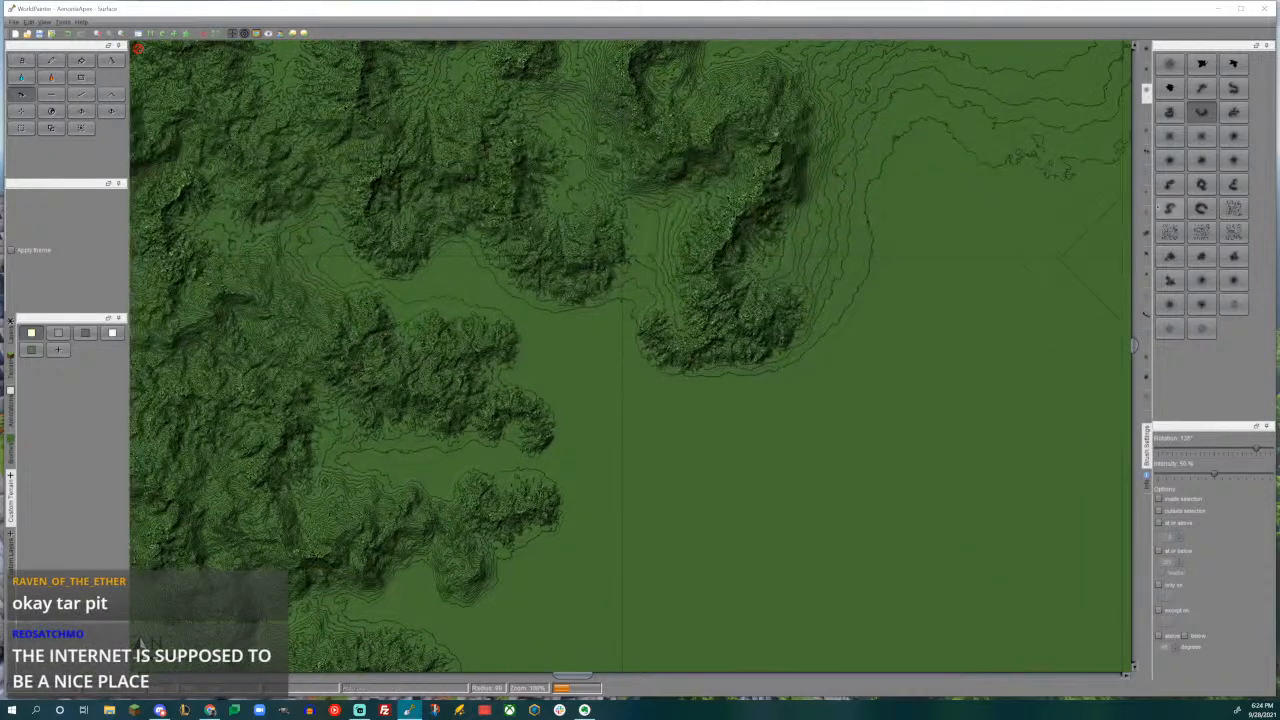
# - Extend the eastern ridge southward past its southern end with the wavy mountain-range brush rotated 135°
pyautogui.click(1170, 184)
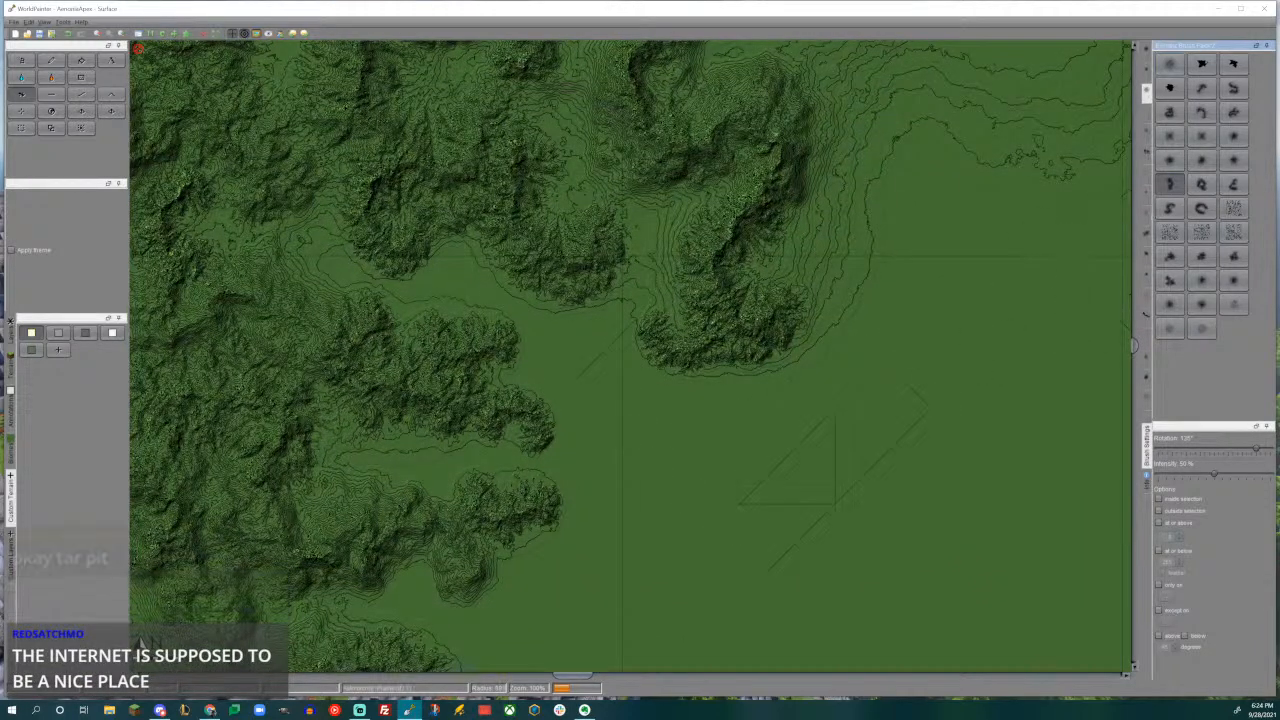
pyautogui.moveTo(745, 430); pyautogui.dragTo(745, 430)
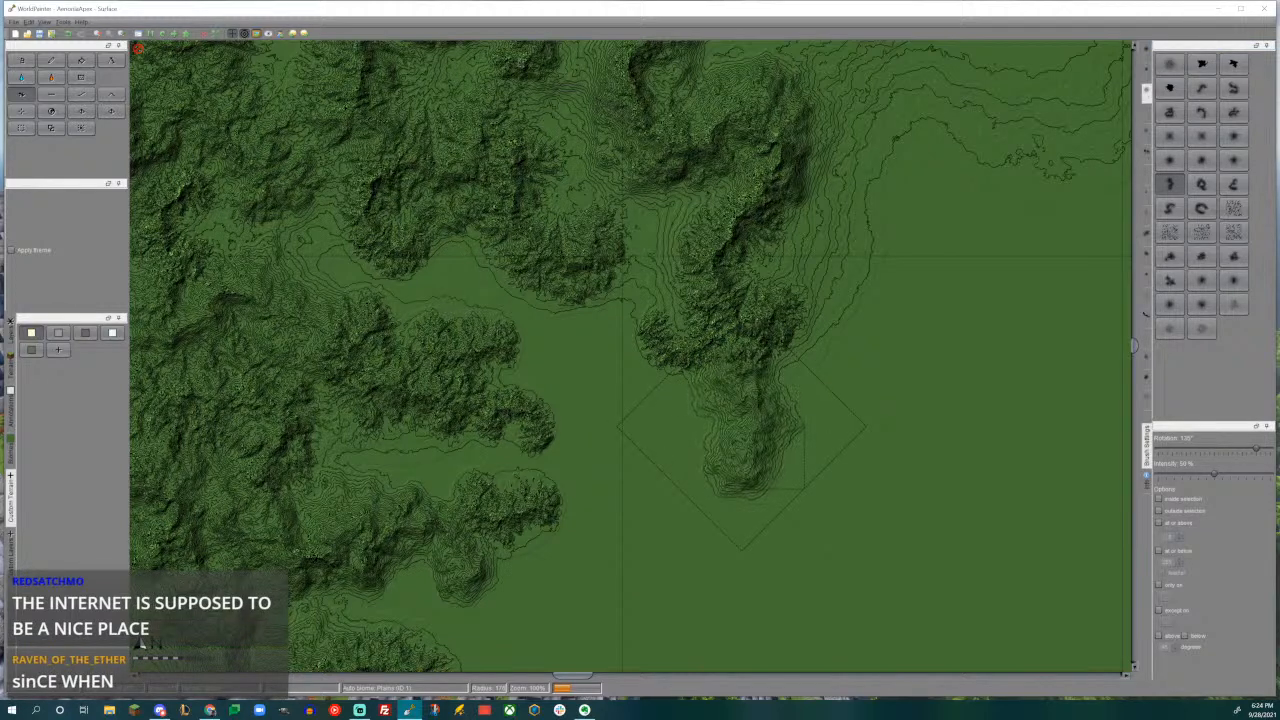
pyautogui.moveTo(745, 429); pyautogui.dragTo(745, 429)
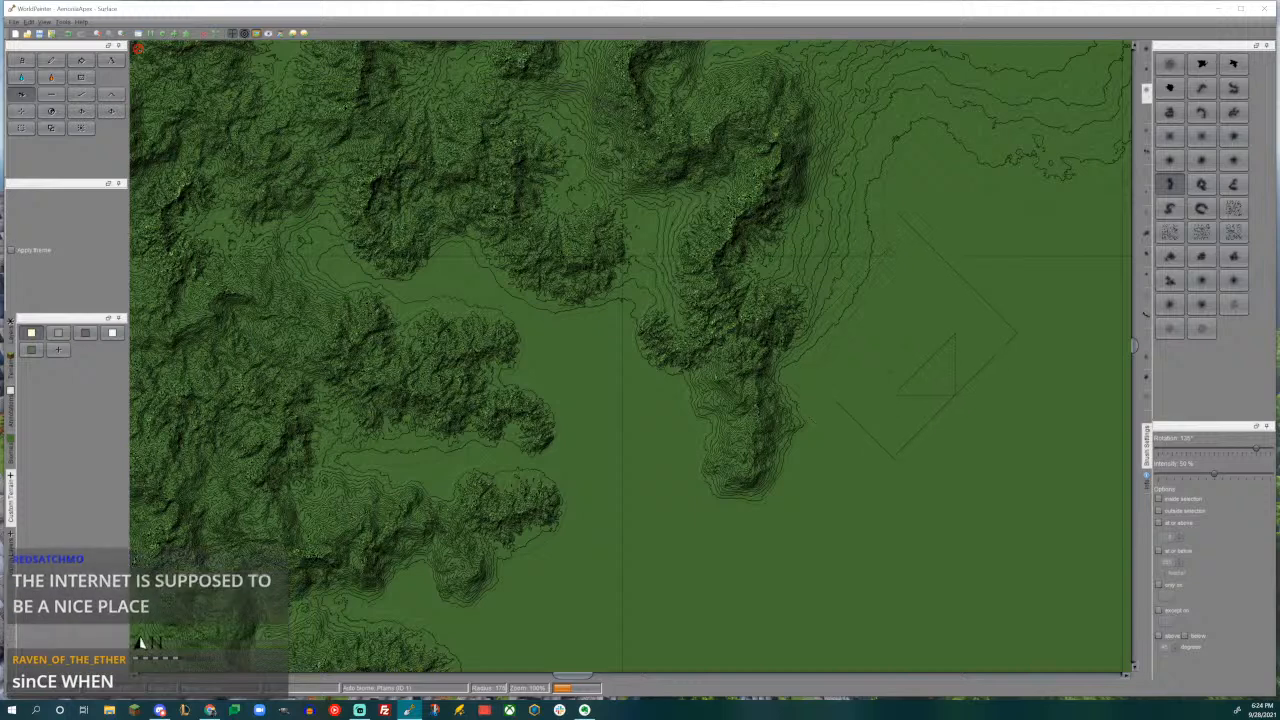
# - Raise a large eastward ridge on the gentle slopes northeast of the range with the wavy brush rotated -120°
pyautogui.moveTo(844, 272)
pyautogui.mouseDown(button='middle')
pyautogui.moveTo(823, 337)
pyautogui.moveTo(855, 345)
pyautogui.moveTo(754, 394)
pyautogui.mouseUp(button='middle')
pyautogui.moveTo(773, 308)
pyautogui.mouseDown(button='middle')
pyautogui.moveTo(737, 306)
pyautogui.moveTo(646, 455)
pyautogui.moveTo(630, 514)
pyautogui.mouseUp(button='middle')
pyautogui.scroll(-6, 630, 514)
pyautogui.keyDown('alt'); pyautogui.scroll(16, 630, 514); pyautogui.keyUp('alt')
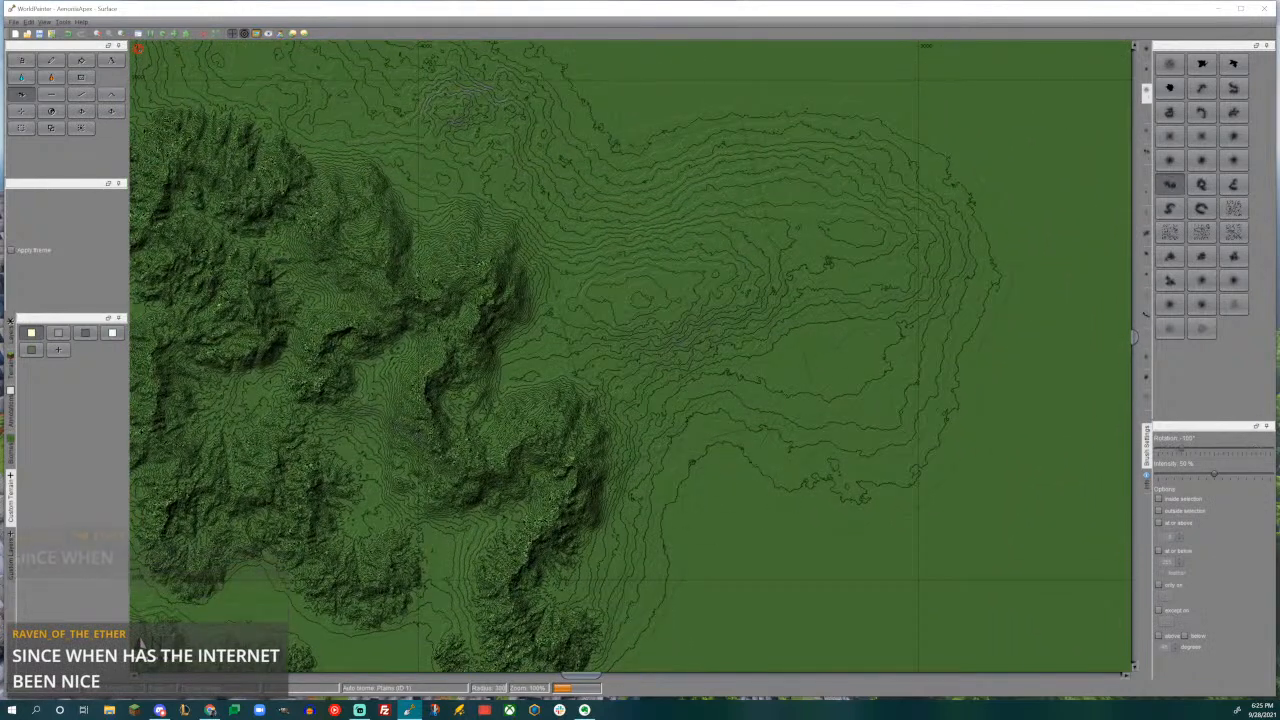
pyautogui.keyDown('alt'); pyautogui.scroll(1, 630, 514); pyautogui.keyUp('alt')
pyautogui.moveTo(630, 288); pyautogui.dragTo(627, 287)
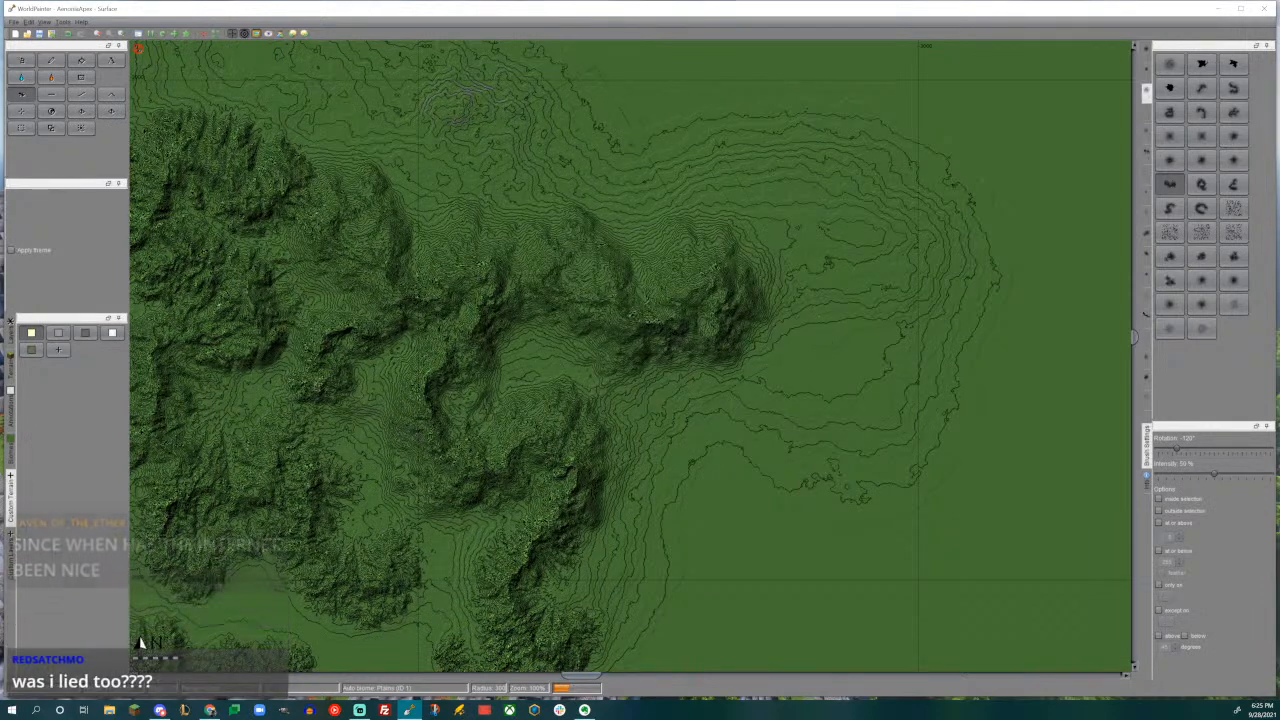
# - Open the 3D view of the terrain to examine the extended mountain range
pyautogui.moveTo(733, 317); pyautogui.dragTo(985, 305, button='middle')
pyautogui.hotkey('ctrl', '3')
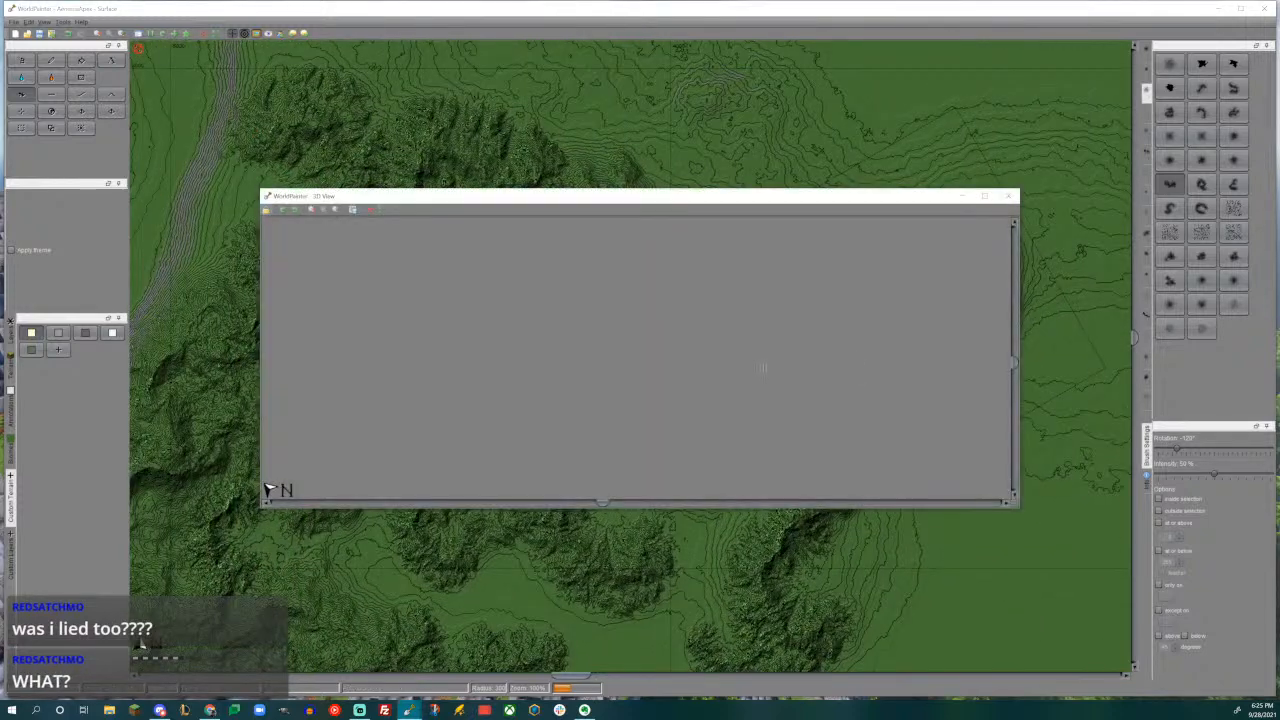
pyautogui.scroll(-1, 730, 367)
pyautogui.moveTo(701, 334); pyautogui.dragTo(724, 380, button='middle')
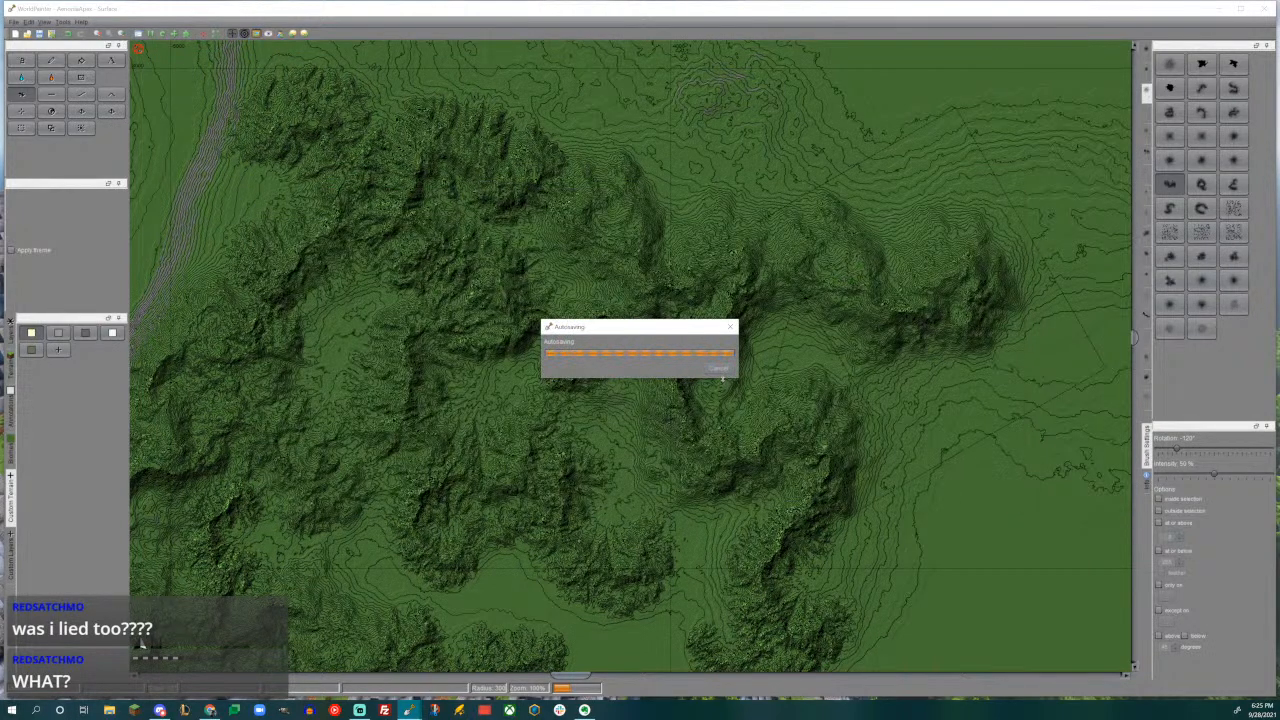
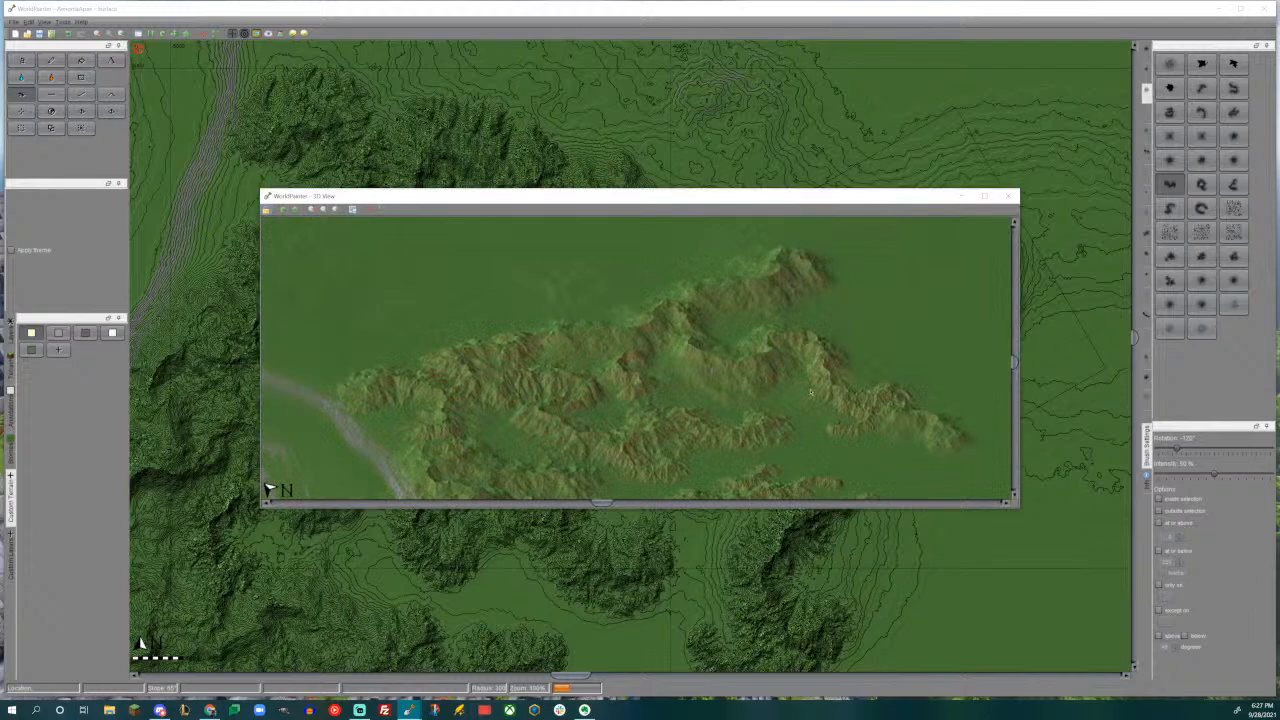
# - Close the 3D view and extend the eastern ridge southeastward with a spur from the wavy mountain-range brush rotated 75°
pyautogui.click(1010, 196)
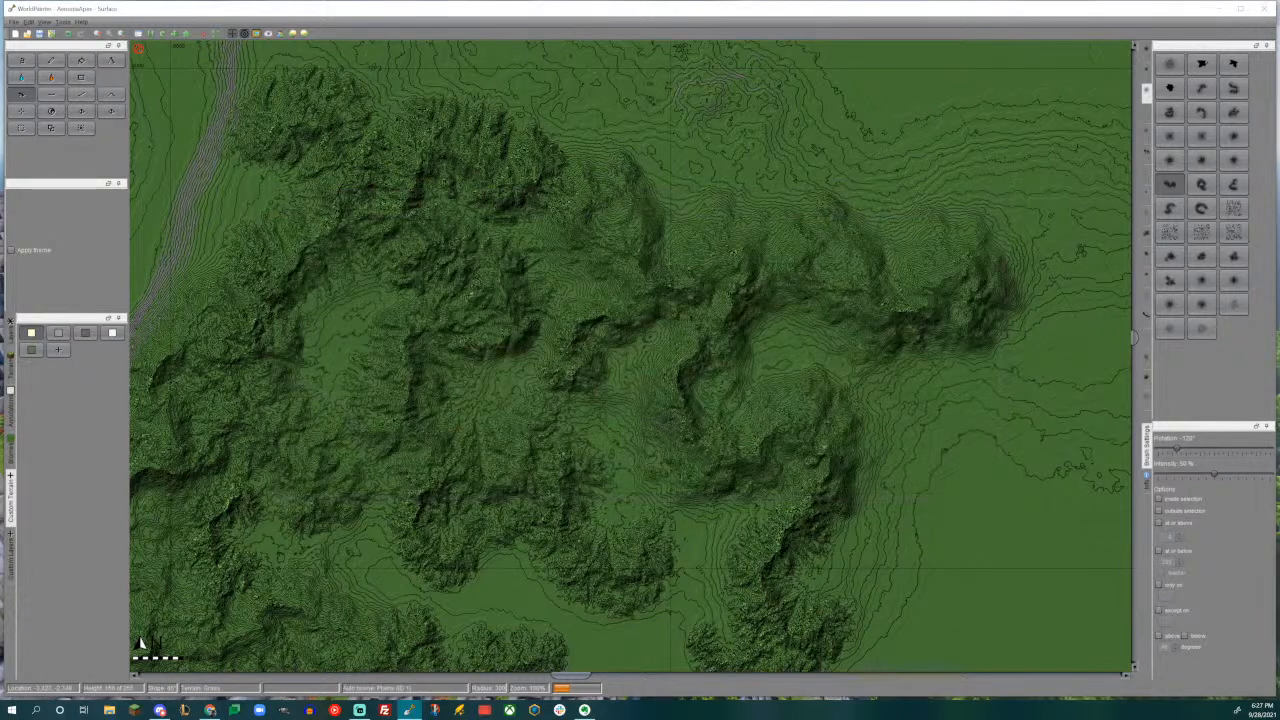
pyautogui.moveTo(848, 385); pyautogui.dragTo(605, 371, button='middle')
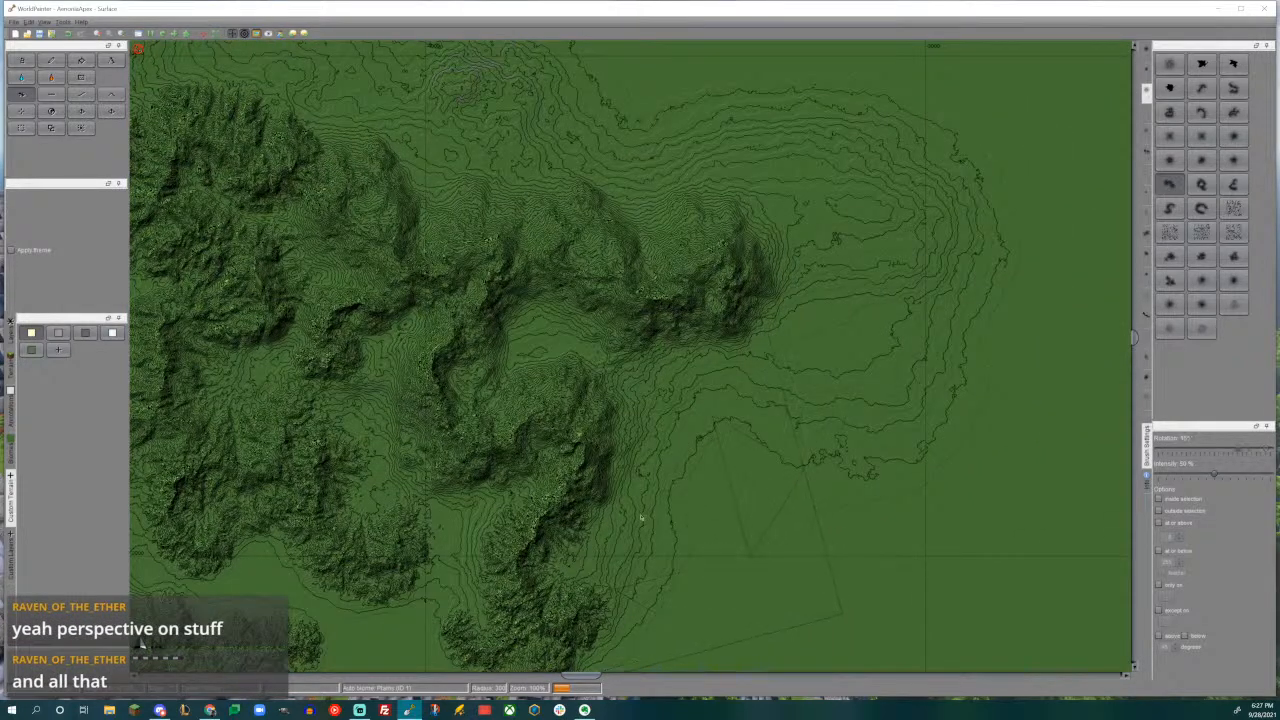
pyautogui.moveTo(700, 500); pyautogui.dragTo(680, 484)
pyautogui.moveTo(680, 483); pyautogui.dragTo(793, 300, button='middle')
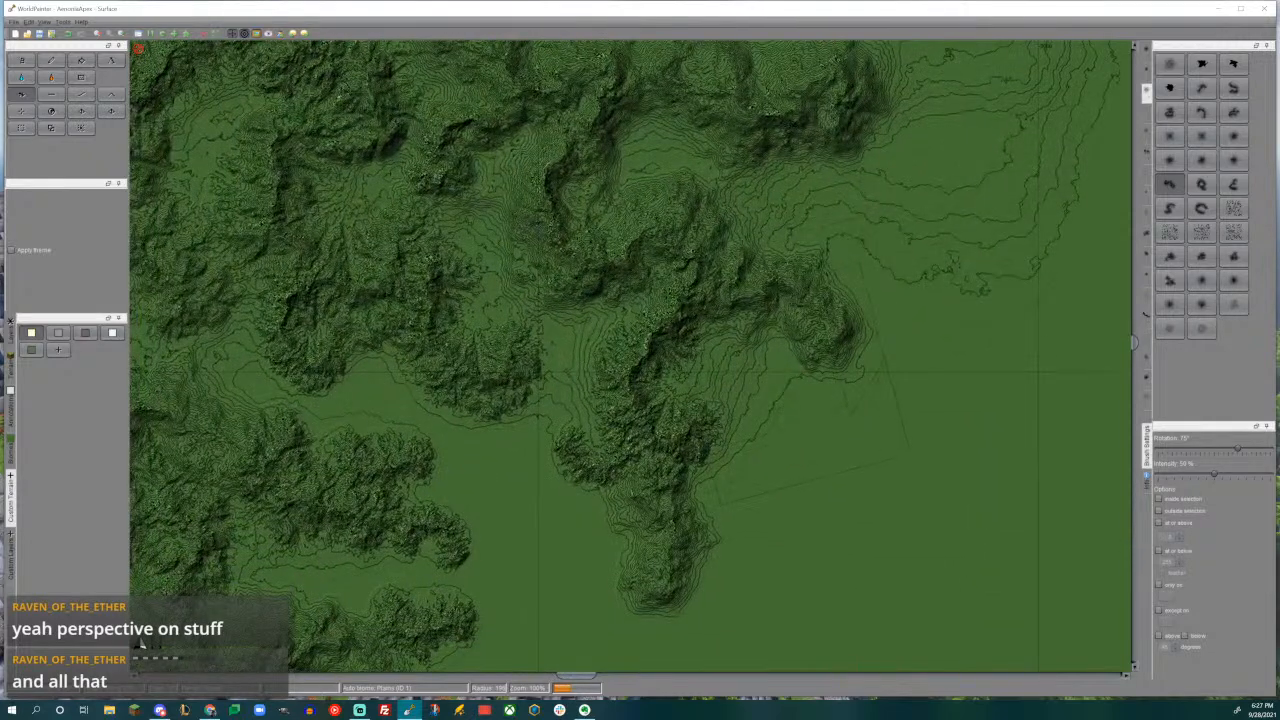
pyautogui.keyDown('alt'); pyautogui.scroll(6, 812, 373); pyautogui.keyUp('alt')
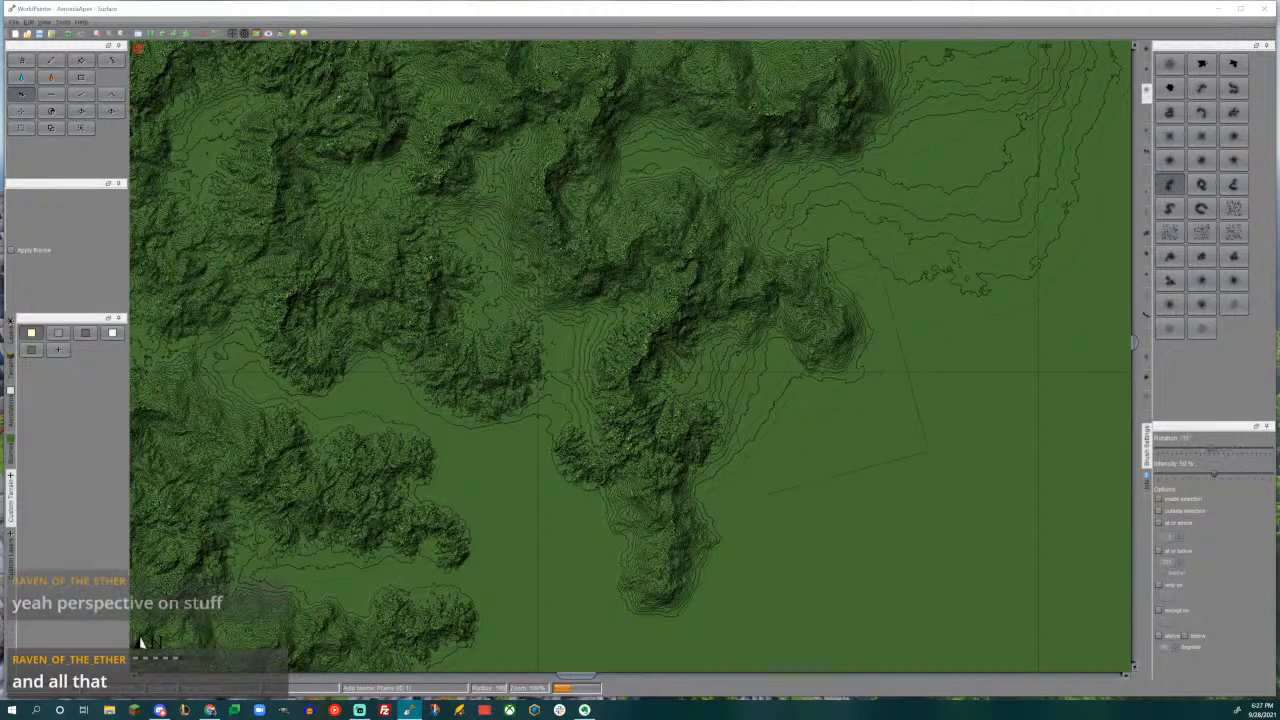
pyautogui.moveTo(812, 373); pyautogui.dragTo(812, 373)
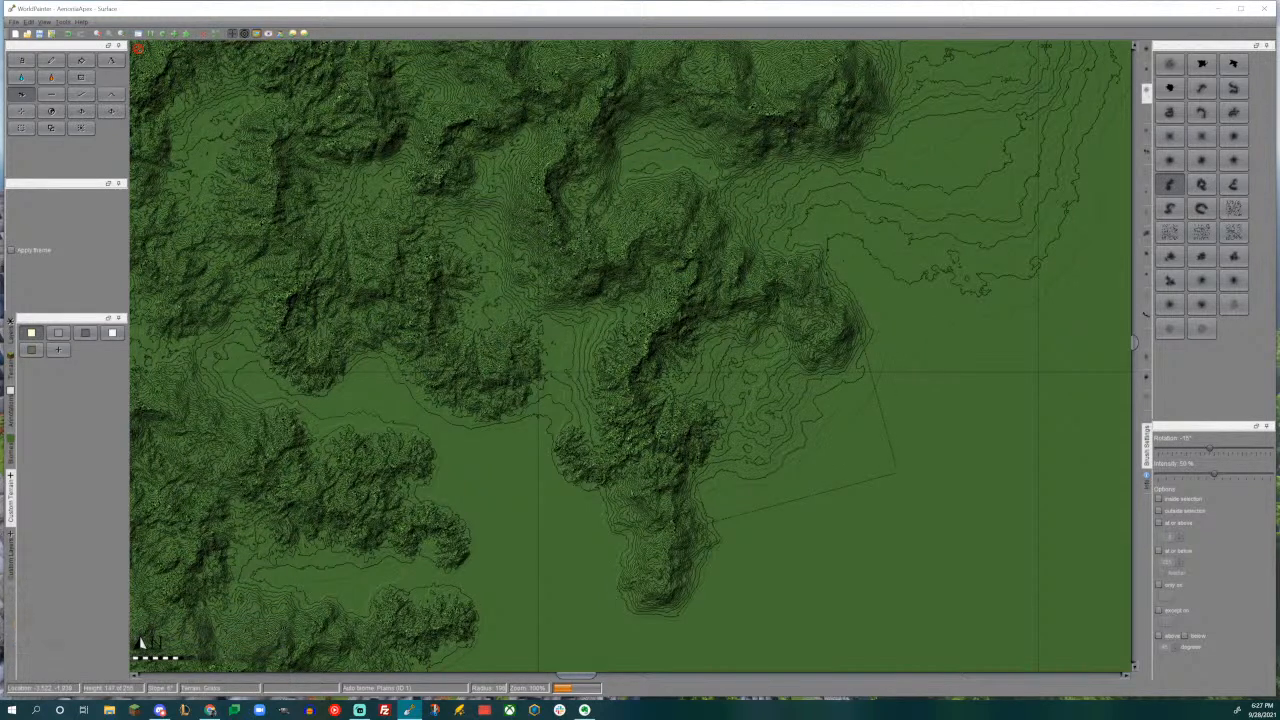
pyautogui.hotkey('ctrl', 'z')
# - Extend the new southeastern spur southward with the wavy brush rotated -45° and add a smaller eastward hook with it rotated 90°
pyautogui.keyDown('alt'); pyautogui.scroll(2, 784, 394); pyautogui.keyUp('alt')
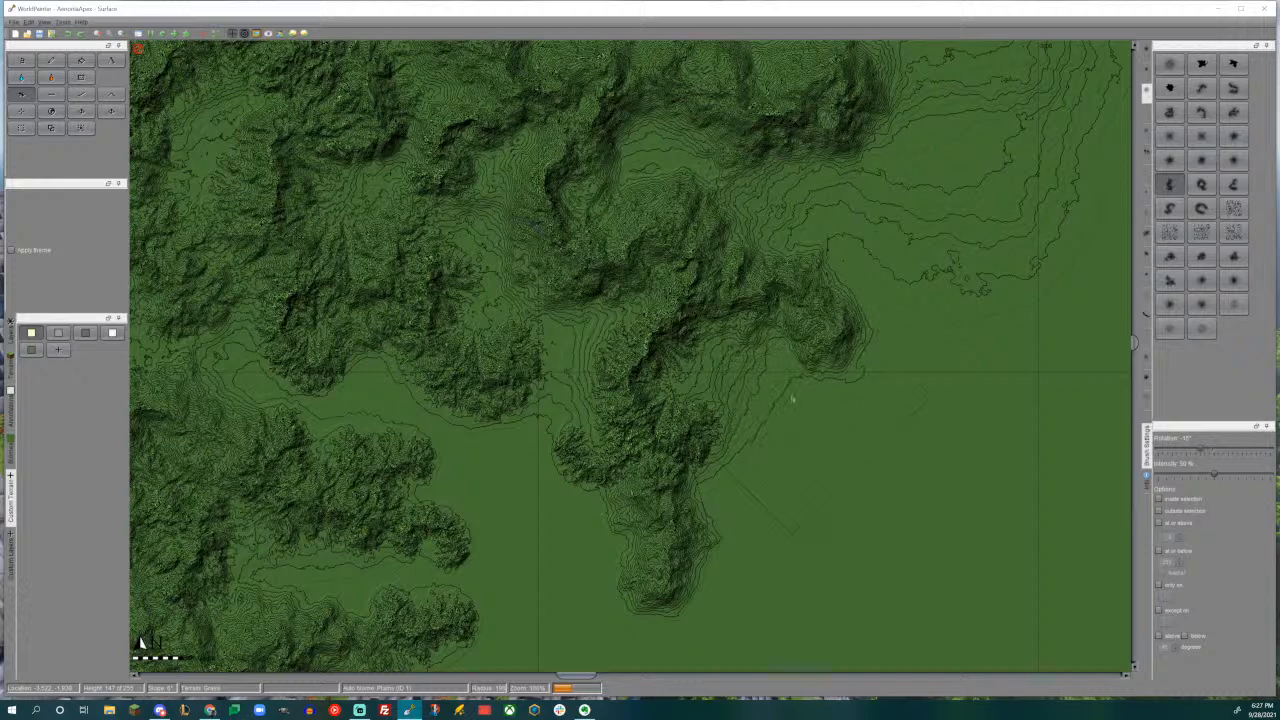
pyautogui.moveTo(792, 398); pyautogui.dragTo(792, 398)
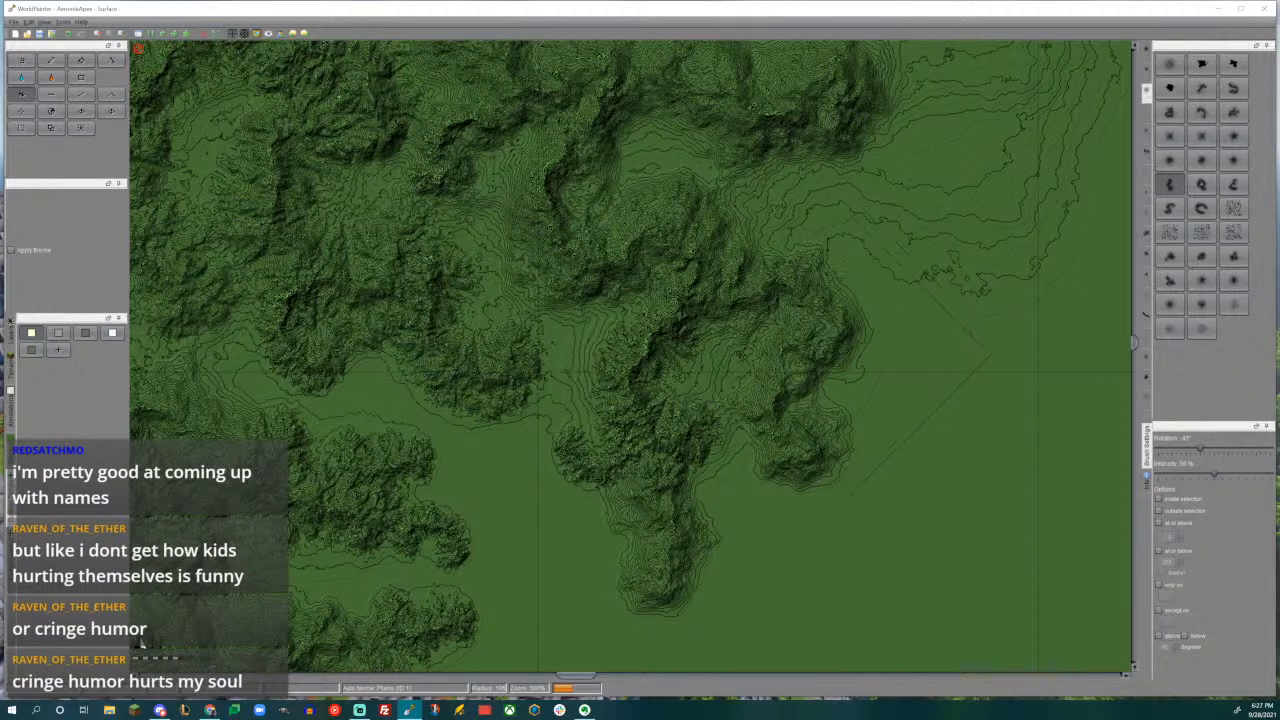
pyautogui.scroll(2, 795, 330)
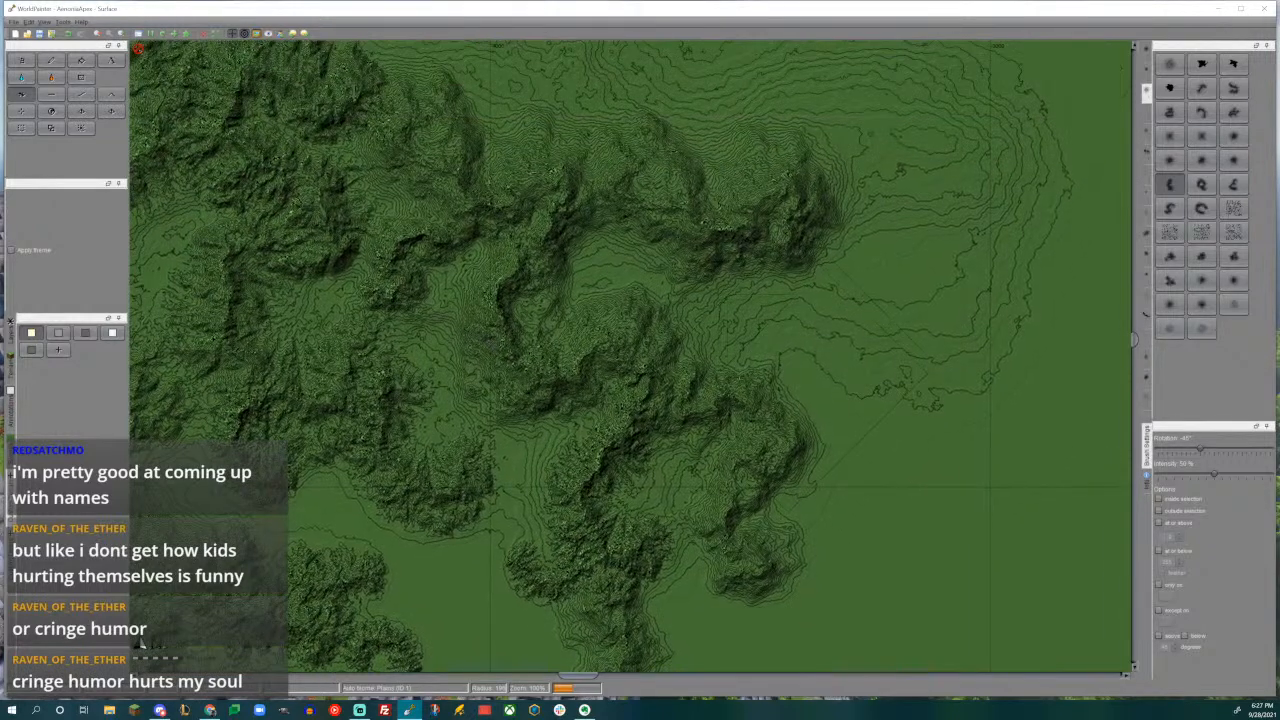
pyautogui.moveTo(800, 430); pyautogui.dragTo(848, 322, button='middle')
pyautogui.keyDown('alt'); pyautogui.scroll(-8, 894, 355); pyautogui.keyUp('alt')
pyautogui.keyDown('alt'); pyautogui.scroll(-1, 895, 355); pyautogui.keyUp('alt')
pyautogui.moveTo(894, 354); pyautogui.dragTo(894, 354)
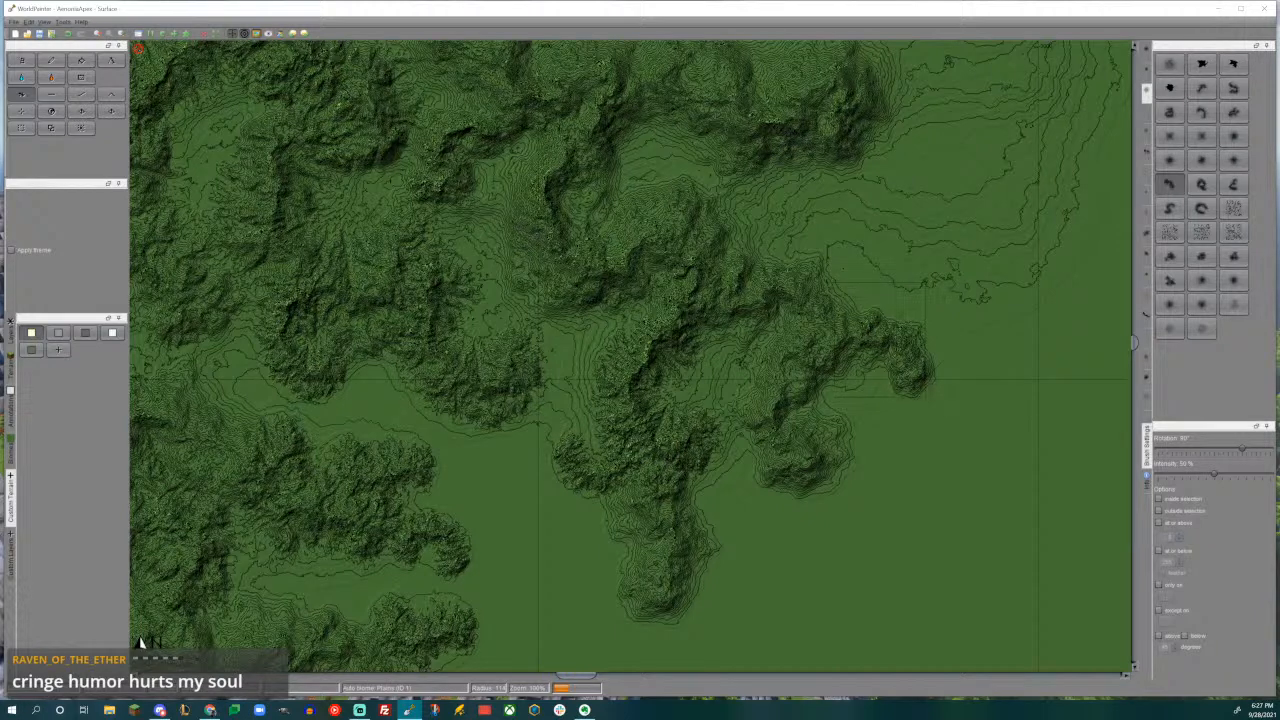
# - Raise a large curved ridge off the eastern end of the northern ridge with the curved mountain-range brush rotated -30°
pyautogui.moveTo(824, 413); pyautogui.dragTo(880, 297, button='middle')
pyautogui.moveTo(771, 420)
pyautogui.mouseDown(button='middle')
pyautogui.moveTo(862, 299)
pyautogui.moveTo(723, 491)
pyautogui.mouseUp(button='middle')
pyautogui.moveTo(826, 280); pyautogui.dragTo(716, 500, button='middle')
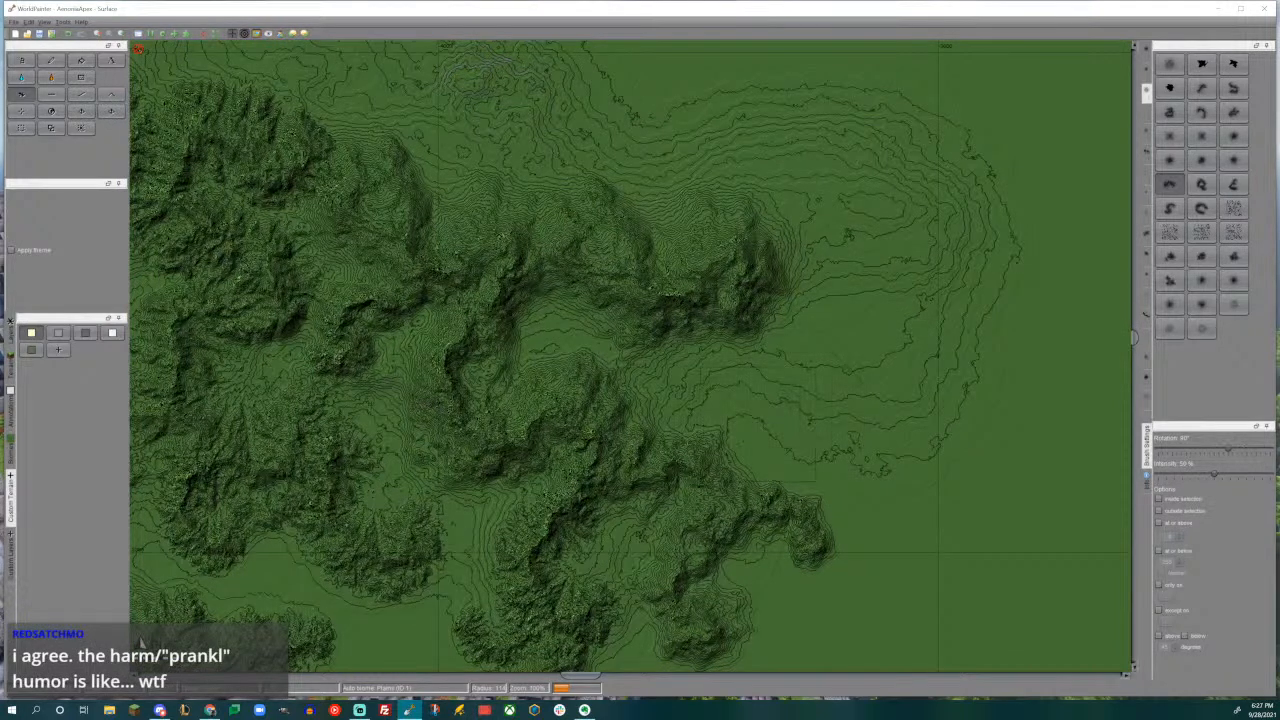
pyautogui.keyDown('alt'); pyautogui.scroll(-1, 829, 387); pyautogui.keyUp('alt')
pyautogui.click(1204, 114)
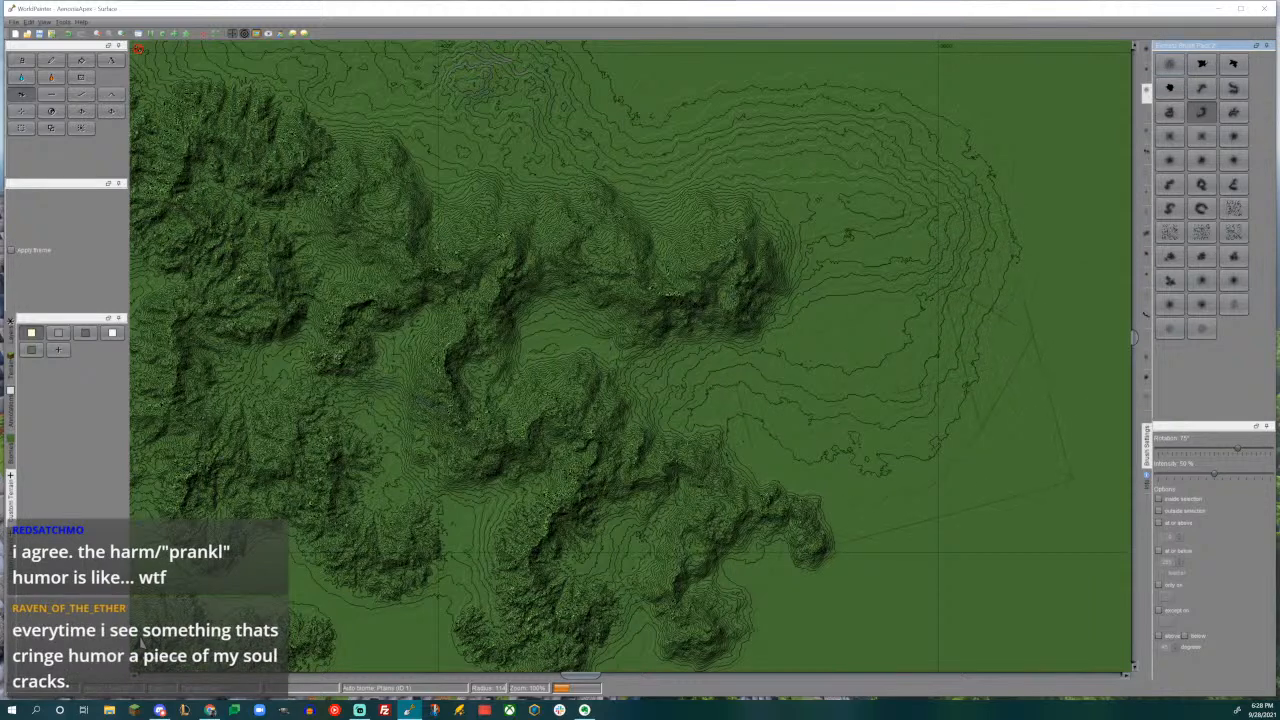
pyautogui.keyDown('alt'); pyautogui.scroll(-2, 960, 400); pyautogui.keyUp('alt')
pyautogui.moveTo(850, 361); pyautogui.dragTo(851, 363)
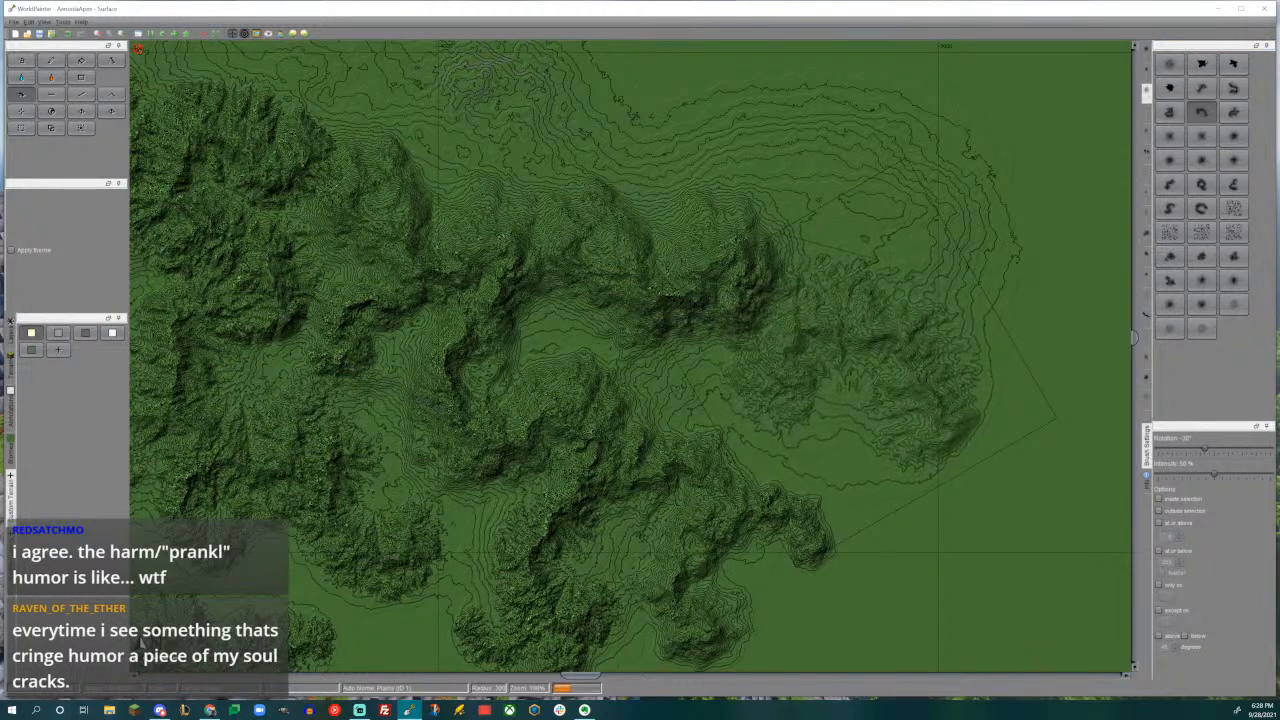
pyautogui.moveTo(856, 364); pyautogui.dragTo(857, 333)
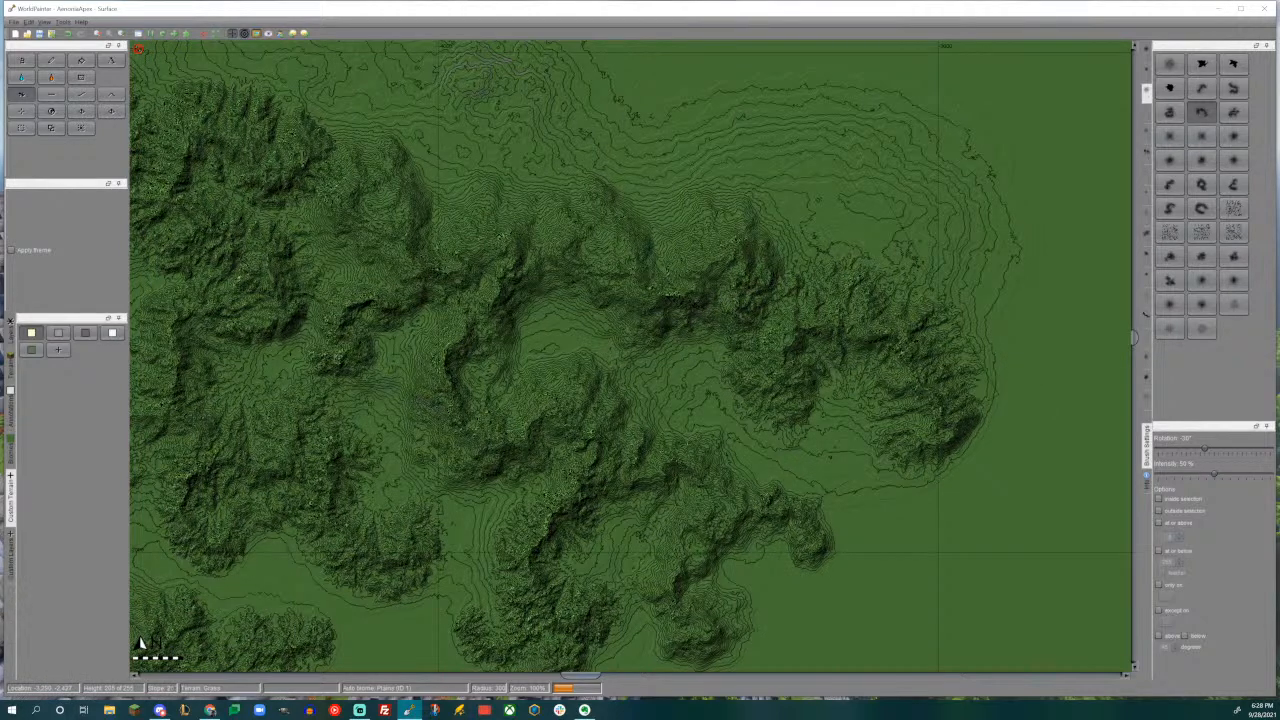
# - Add a large ridge on the slopes north of the new curved ridge with the wavy mountain-range brush rotated 0°
pyautogui.moveTo(907, 393); pyautogui.dragTo(868, 463, button='middle')
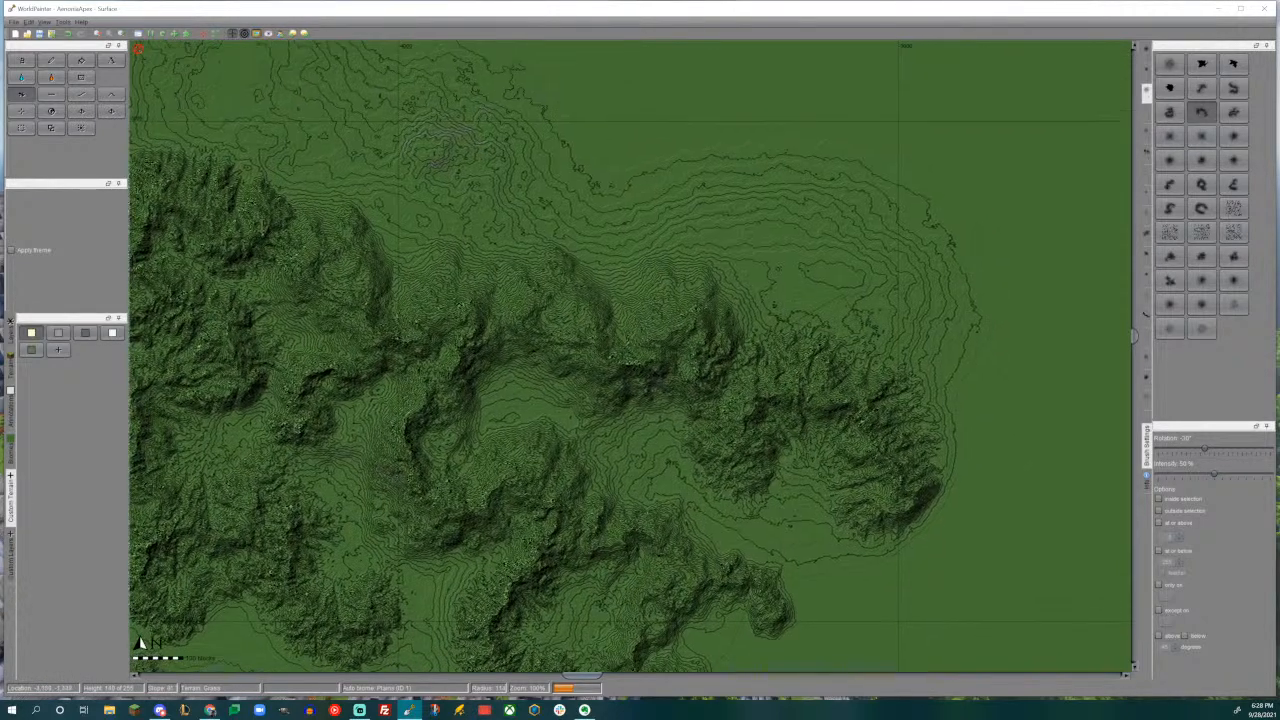
pyautogui.moveTo(818, 363); pyautogui.dragTo(800, 431, button='middle')
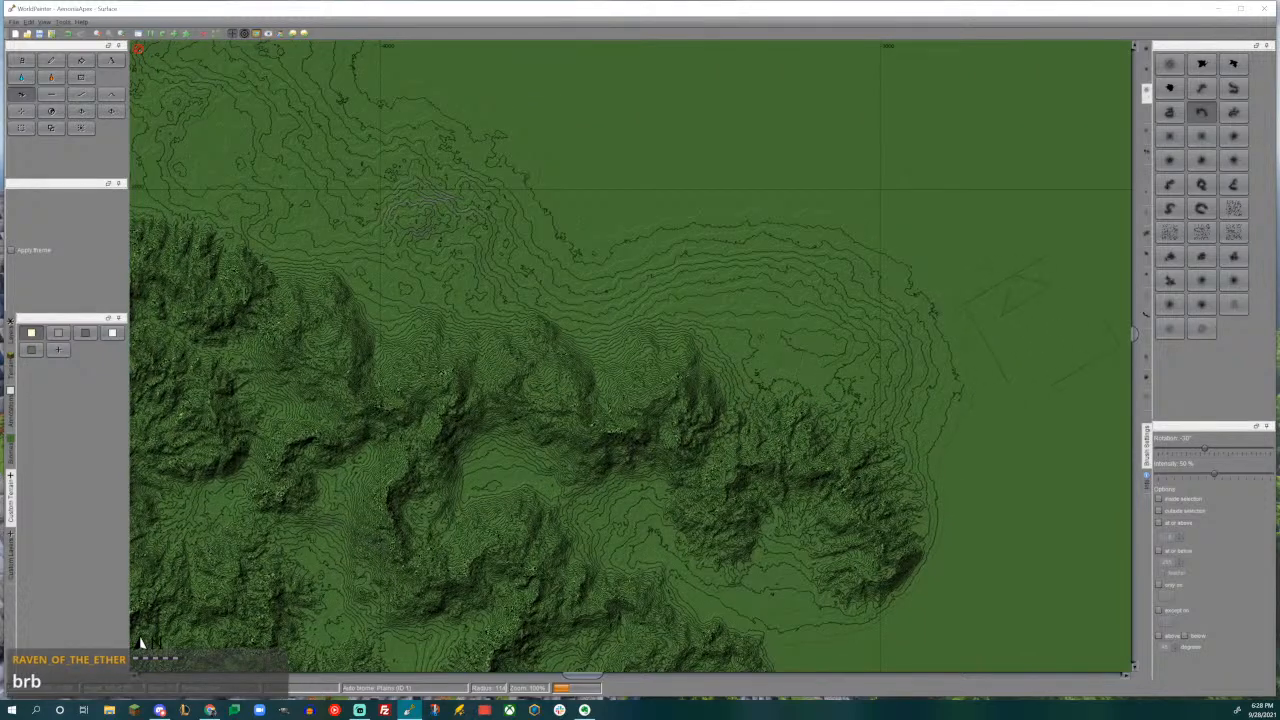
pyautogui.click(1169, 184)
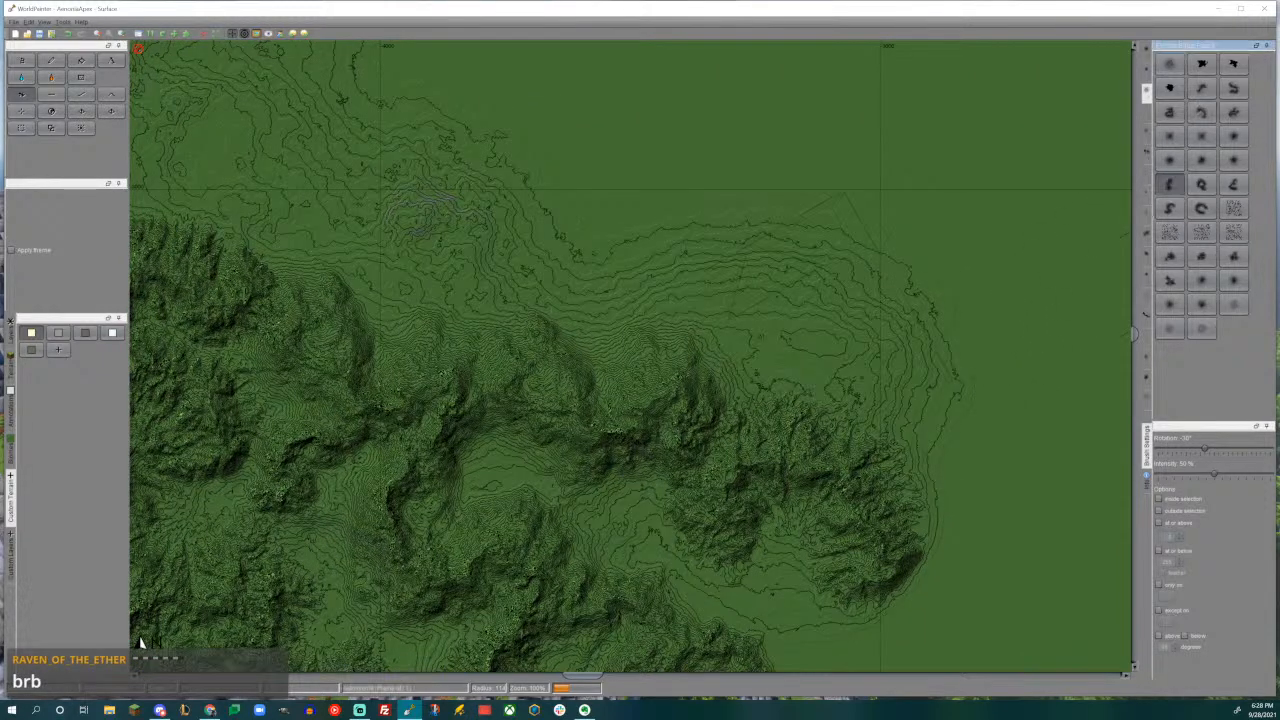
pyautogui.keyDown('alt'); pyautogui.scroll(-1, 798, 317); pyautogui.keyUp('alt')
pyautogui.moveTo(797, 317); pyautogui.dragTo(797, 317)
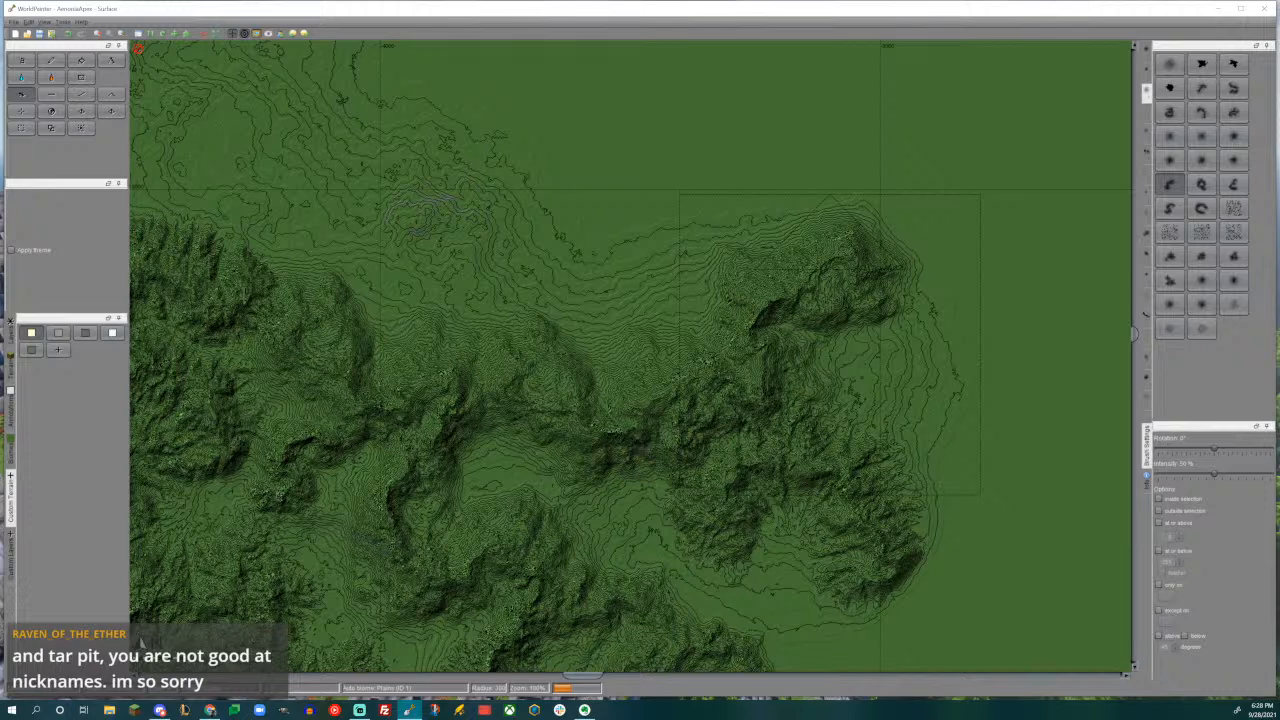
# - Extend the curved ridge's southeastern tip southward with the horseshoe-shaped mountain brush rotated 60°
pyautogui.moveTo(918, 394); pyautogui.dragTo(907, 198, button='middle')
pyautogui.moveTo(901, 319); pyautogui.dragTo(841, 338, button='middle')
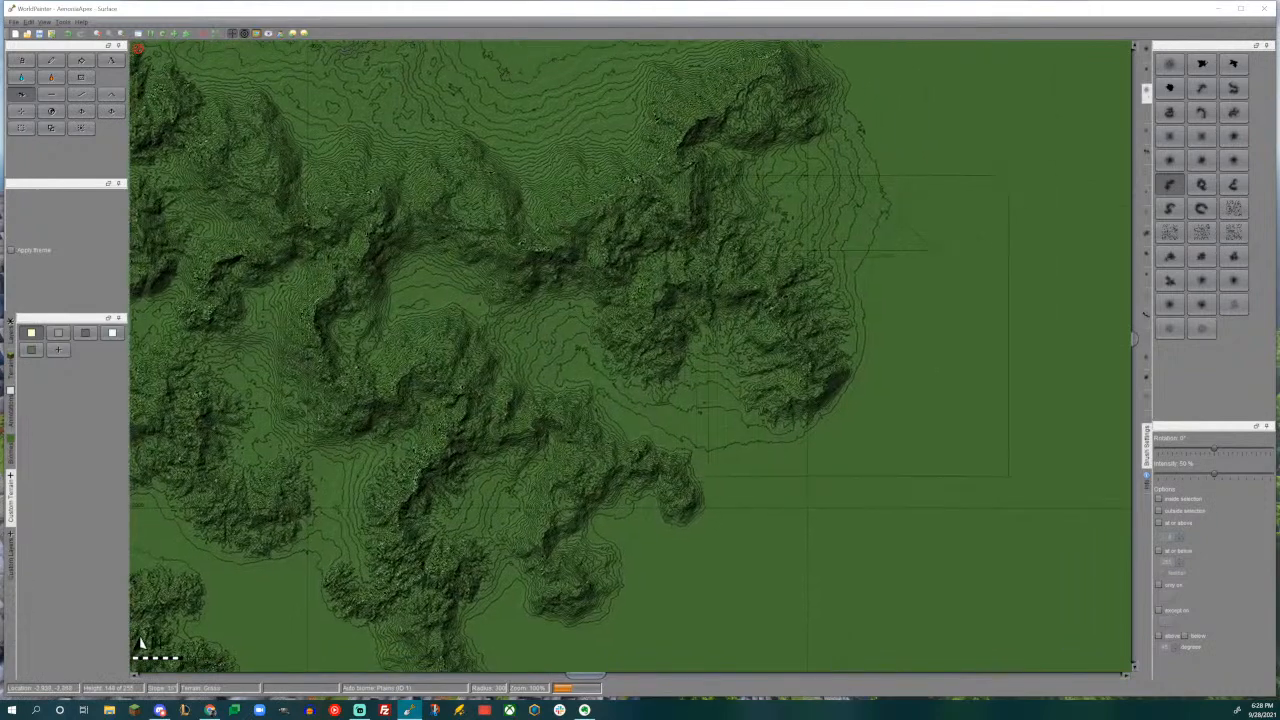
pyautogui.click(1201, 208)
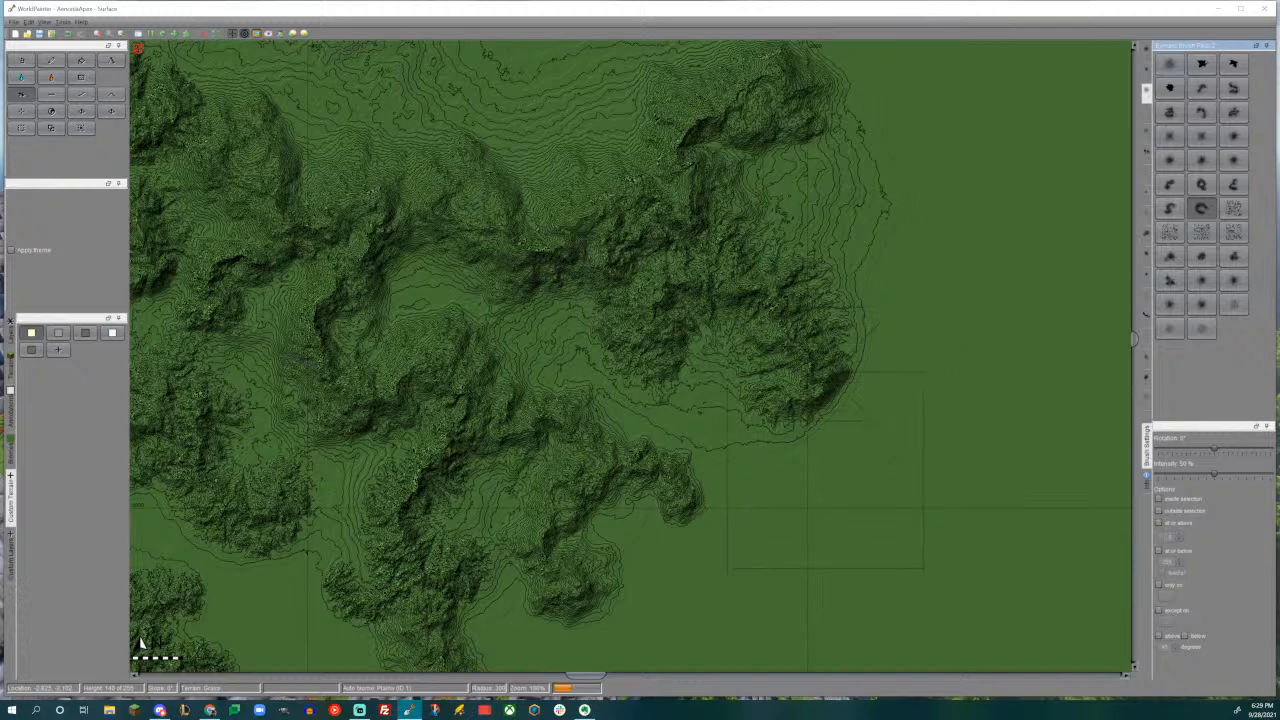
pyautogui.moveTo(822, 505); pyautogui.dragTo(822, 510)
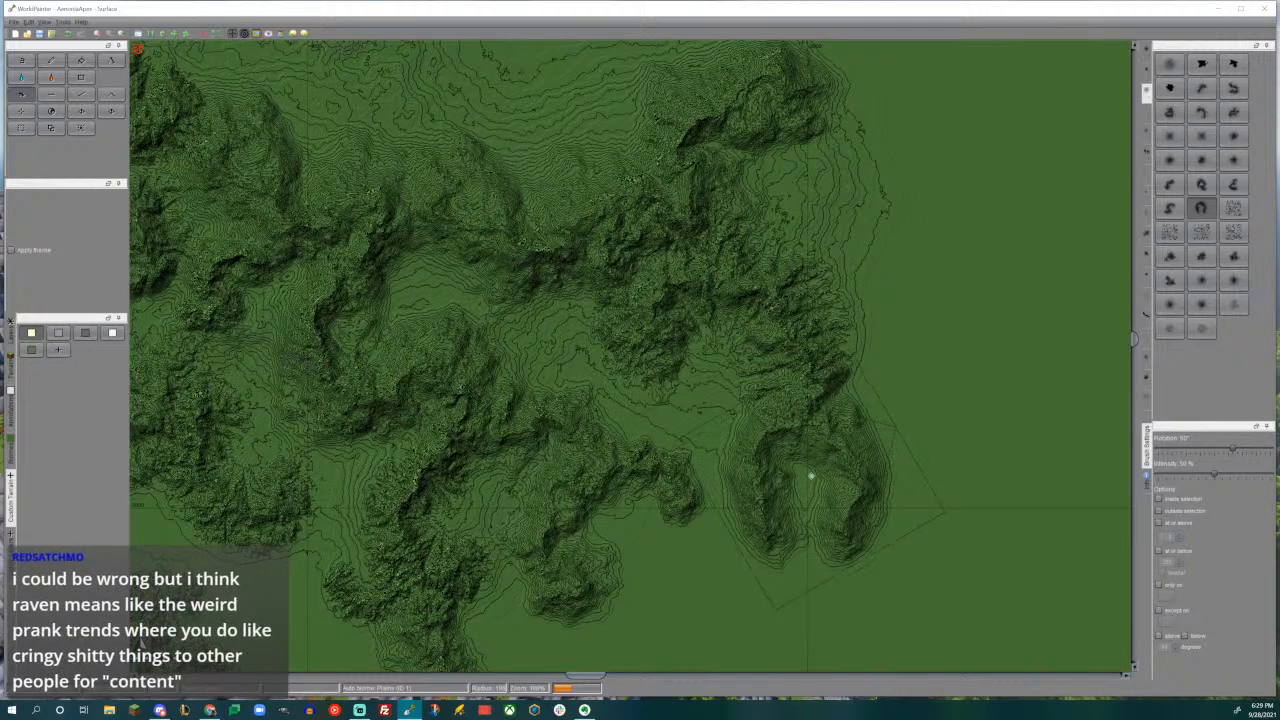
# - Fill the valleys between the northern and southern ridges with smaller horseshoe-shaped ridges, one rotated 60° and one rotated -15°
pyautogui.moveTo(811, 474); pyautogui.dragTo(805, 396, button='middle')
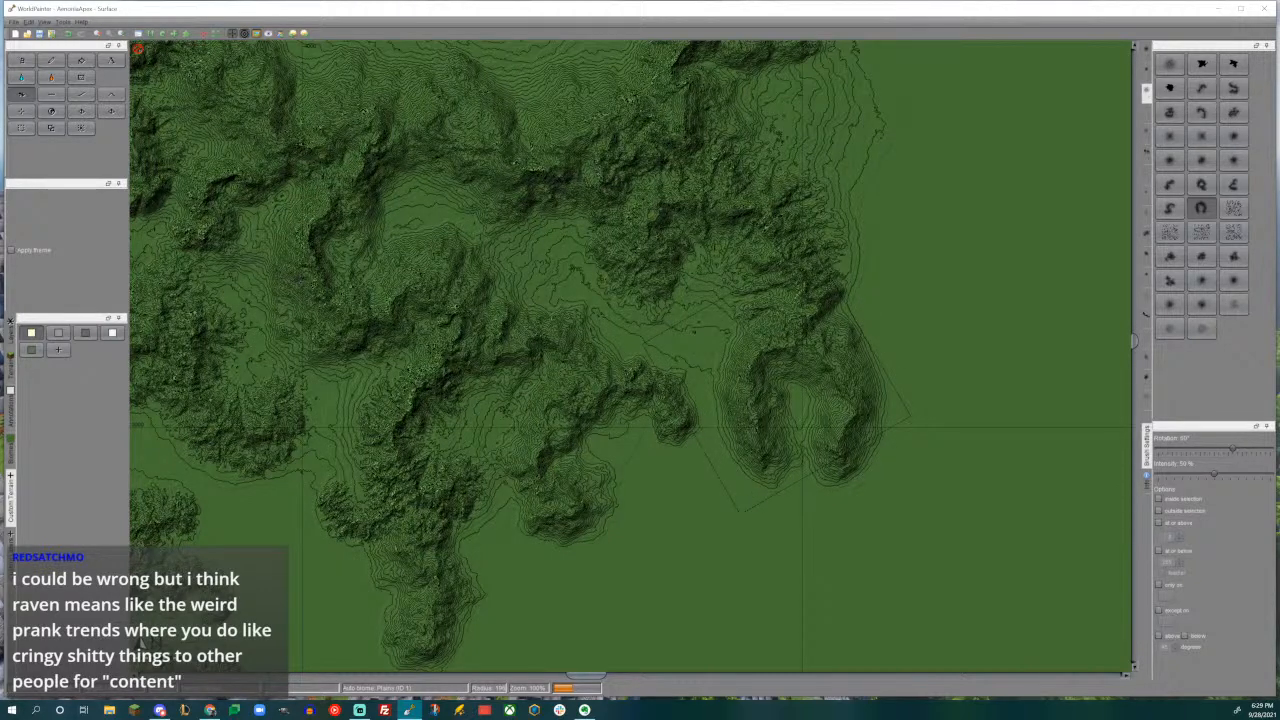
pyautogui.moveTo(693, 330); pyautogui.dragTo(777, 363, button='middle')
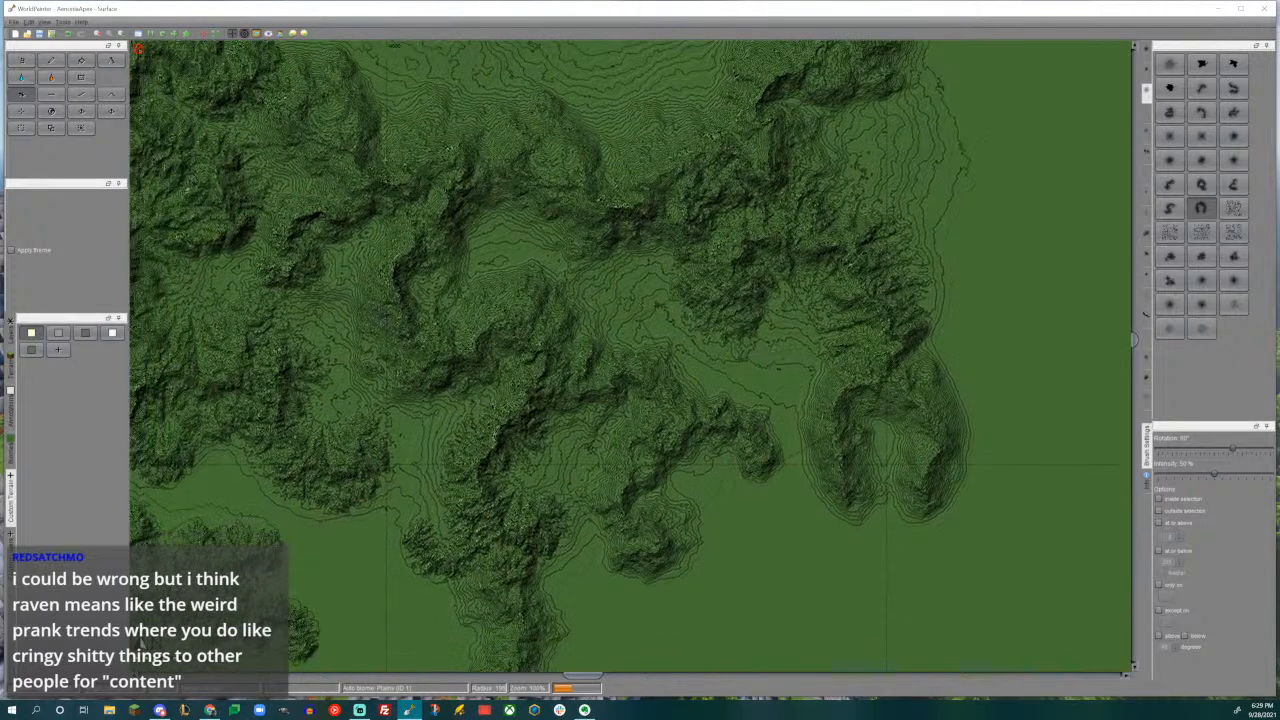
pyautogui.scroll(3, 636, 292)
pyautogui.moveTo(636, 292); pyautogui.dragTo(645, 292)
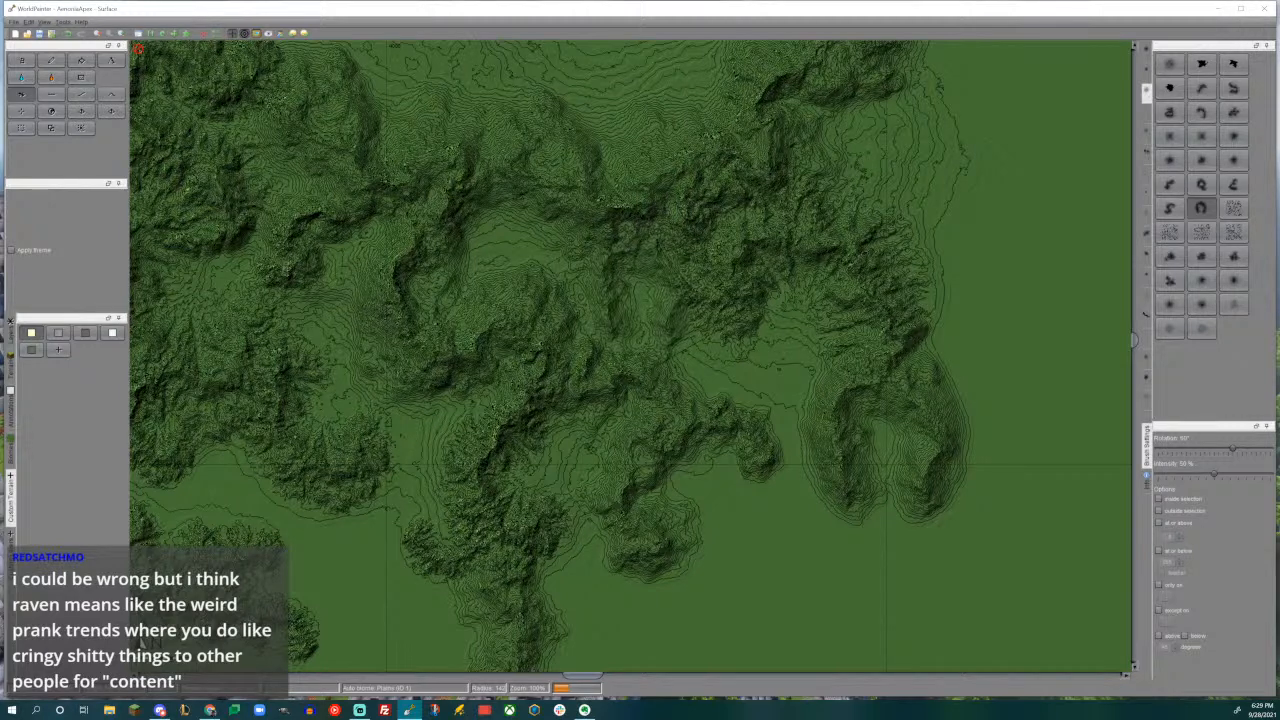
pyautogui.moveTo(554, 259); pyautogui.dragTo(652, 323, button='middle')
pyautogui.keyDown('alt'); pyautogui.scroll(3, 652, 323); pyautogui.keyUp('alt')
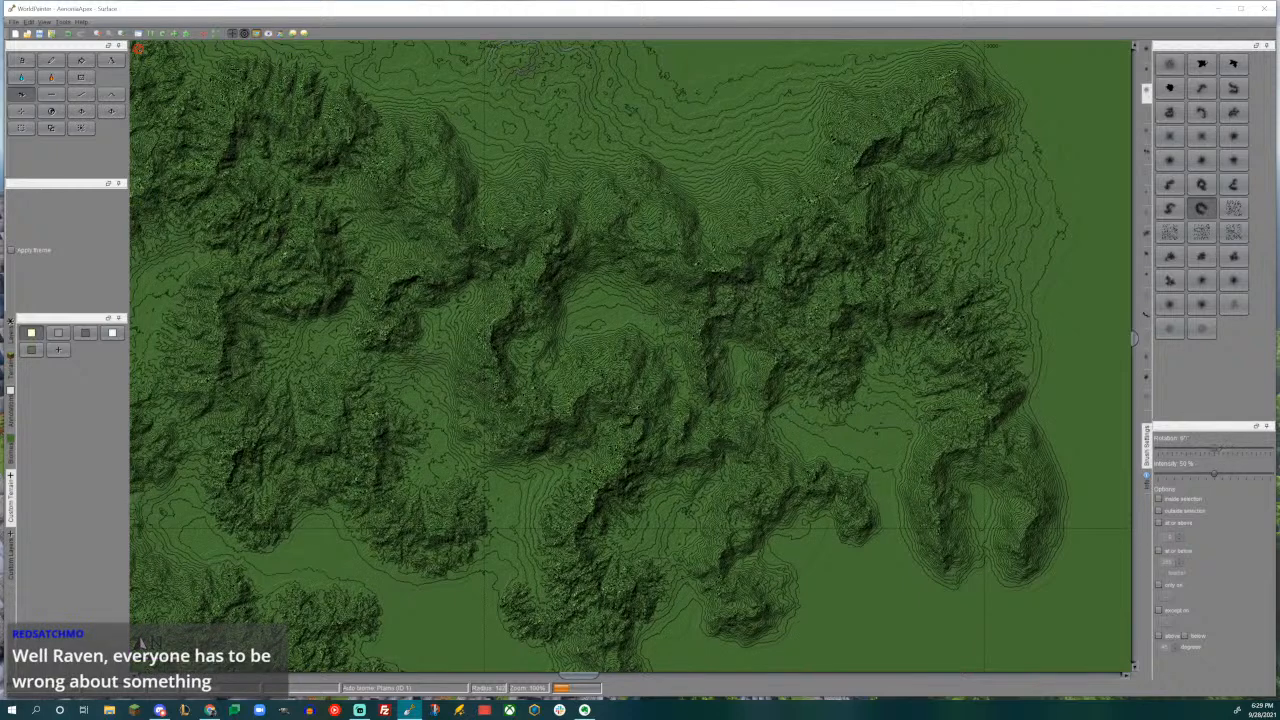
pyautogui.moveTo(600, 295); pyautogui.dragTo(595, 300)
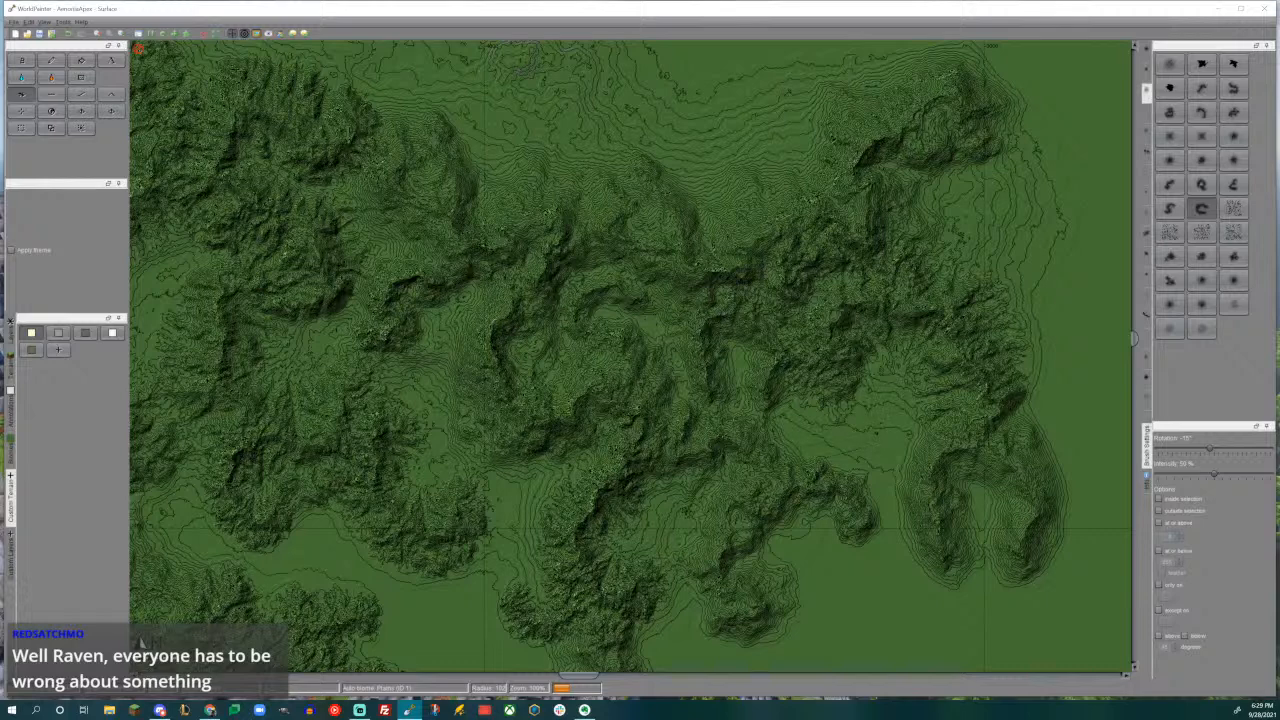
# - Raise gentle slopes in the open basin between the curved ridge and the eastward hook with the soft round hill brush rotated 120°
pyautogui.moveTo(705, 358); pyautogui.dragTo(748, 252, button='middle')
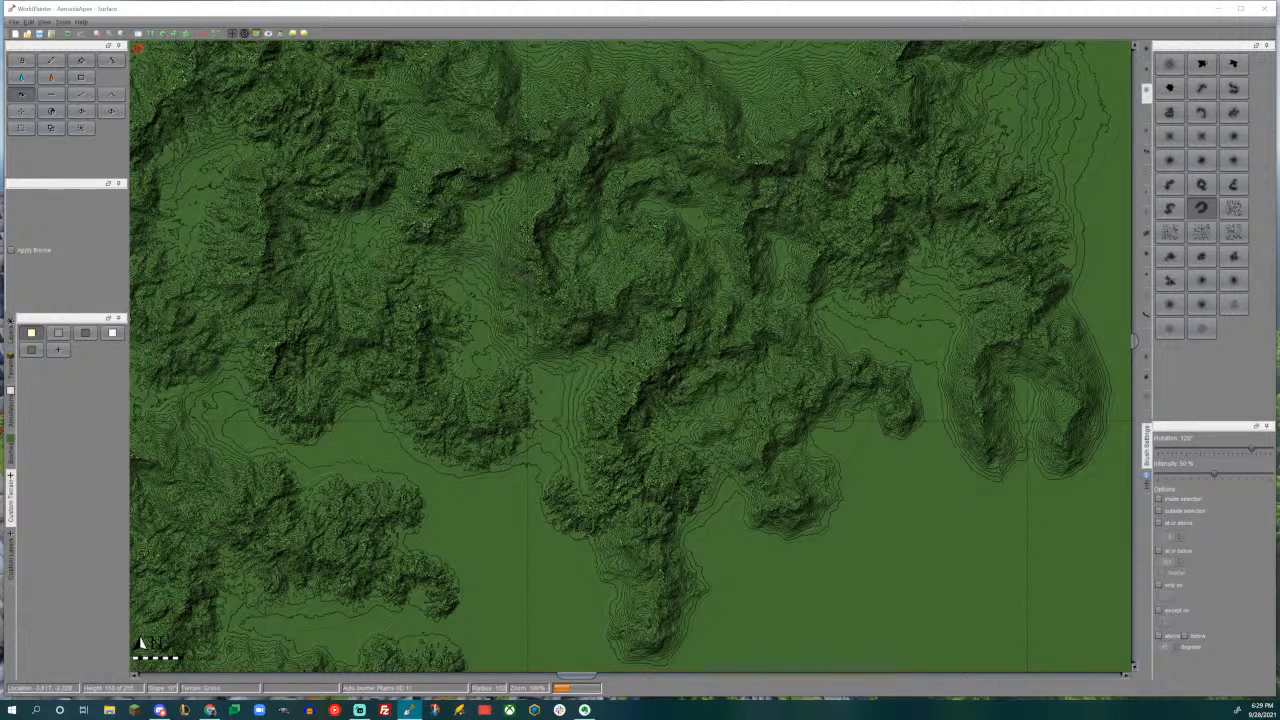
pyautogui.moveTo(718, 407); pyautogui.dragTo(718, 247, button='middle')
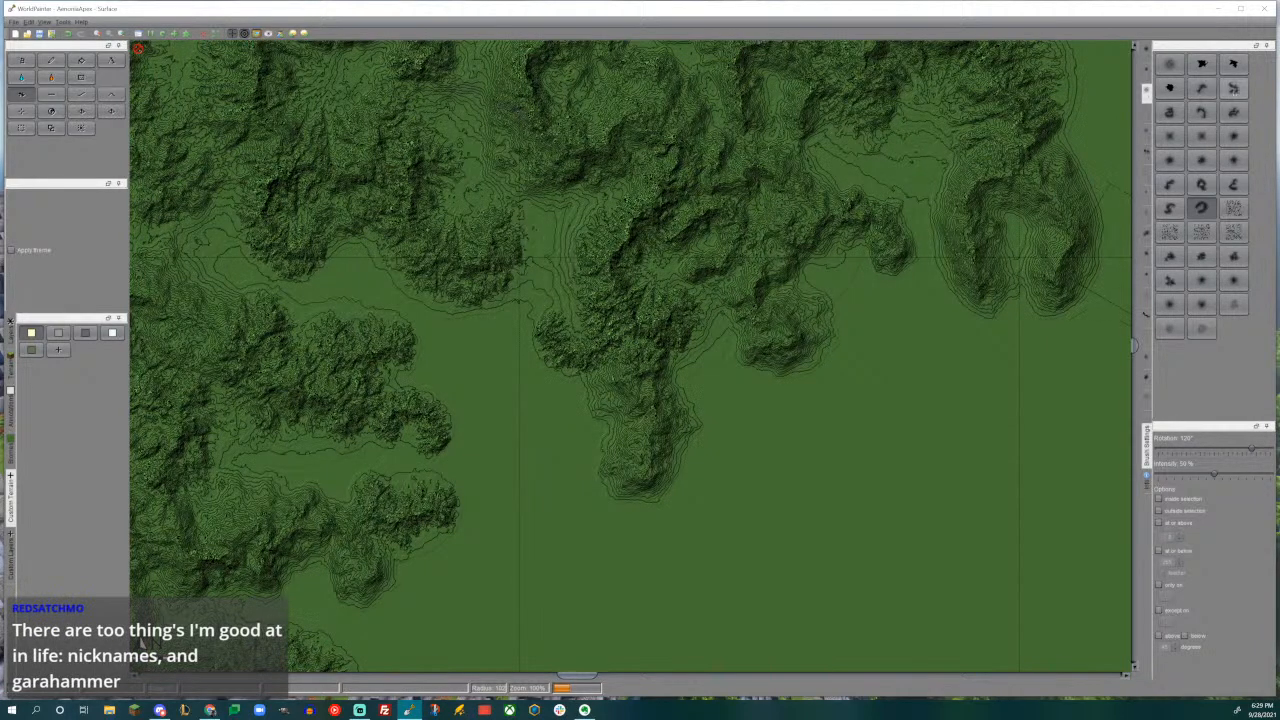
pyautogui.click(1202, 159)
pyautogui.moveTo(645, 277); pyautogui.dragTo(677, 393, button='middle')
pyautogui.scroll(-1, 677, 393)
pyautogui.scroll(-2, 963, 223)
pyautogui.moveTo(964, 221); pyautogui.dragTo(959, 225)
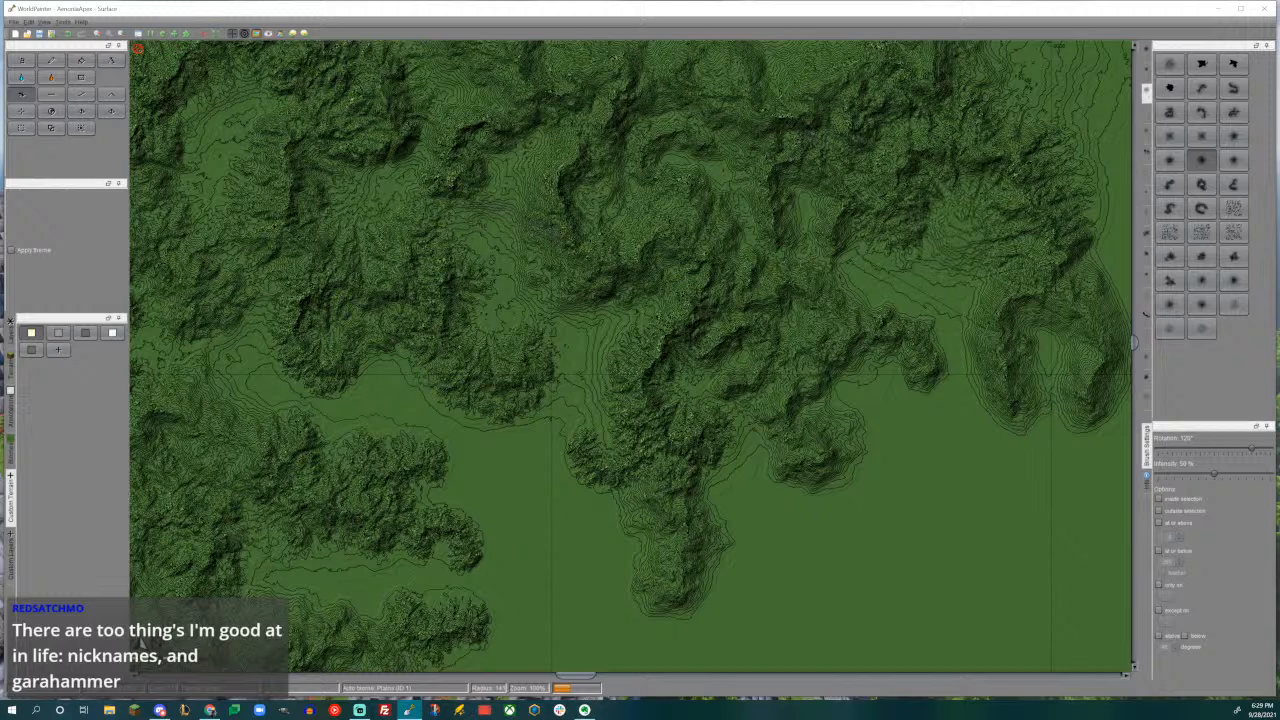
# - Build gentle foothill slopes around the small southeastern spur and the long southern spur with the round hill brush
pyautogui.moveTo(872, 366)
pyautogui.mouseDown(button='middle')
pyautogui.moveTo(823, 471)
pyautogui.moveTo(934, 249)
pyautogui.mouseUp(button='middle')
pyautogui.moveTo(960, 400)
pyautogui.mouseDown()
pyautogui.moveTo(935, 370)
pyautogui.moveTo(890, 375)
pyautogui.moveTo(885, 345)
pyautogui.moveTo(880, 380)
pyautogui.mouseUp()
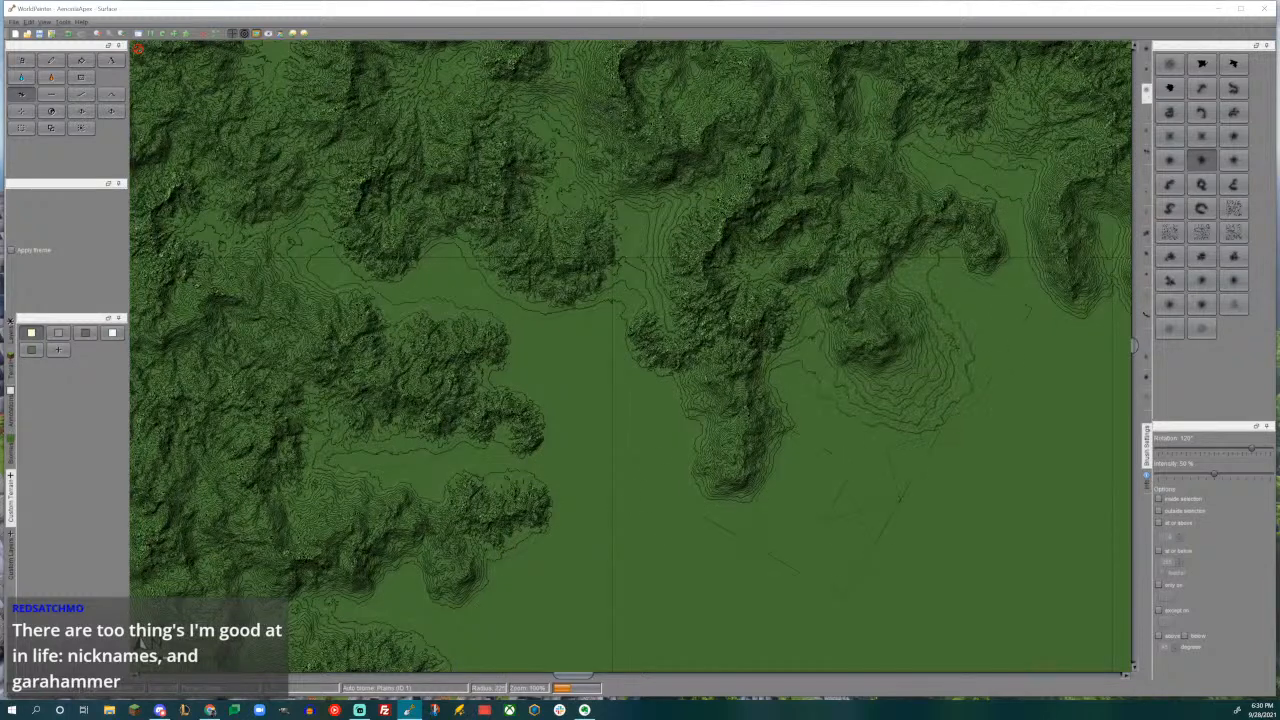
pyautogui.moveTo(725, 525)
pyautogui.mouseDown()
pyautogui.moveTo(760, 470)
pyautogui.moveTo(745, 495)
pyautogui.moveTo(770, 510)
pyautogui.moveTo(745, 455)
pyautogui.moveTo(765, 405)
pyautogui.moveTo(750, 385)
pyautogui.mouseUp()
pyautogui.moveTo(747, 380); pyautogui.dragTo(579, 445, button='middle')
pyautogui.moveTo(695, 410)
pyautogui.mouseDown()
pyautogui.moveTo(690, 421)
pyautogui.moveTo(715, 348)
pyautogui.moveTo(820, 260)
pyautogui.moveTo(912, 392)
pyautogui.mouseUp()
pyautogui.moveTo(992, 338); pyautogui.dragTo(950, 356)
pyautogui.moveTo(714, 412)
pyautogui.mouseDown(button='middle')
pyautogui.moveTo(832, 347)
pyautogui.moveTo(1065, 262)
pyautogui.mouseUp(button='middle')
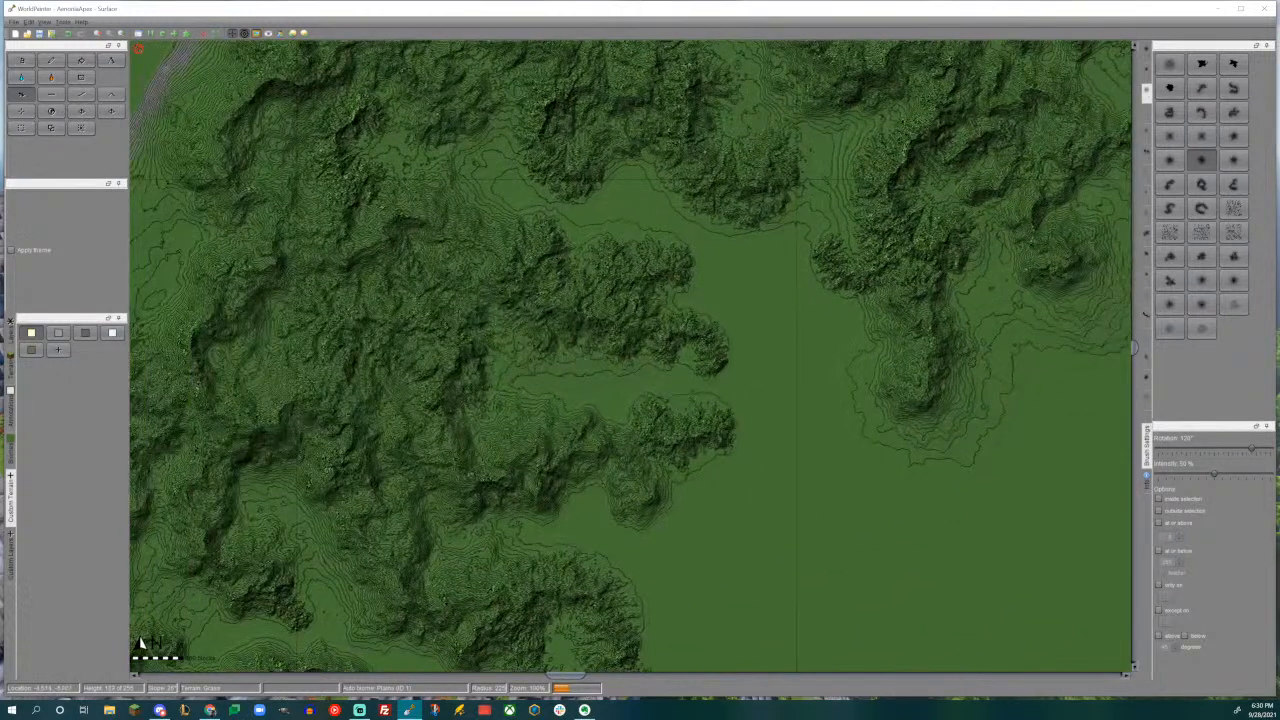
# - Raise gentle slopes in the valley between the western finger ridges and the long southern spur with the round hill brush
pyautogui.moveTo(789, 223); pyautogui.dragTo(865, 366, button='middle')
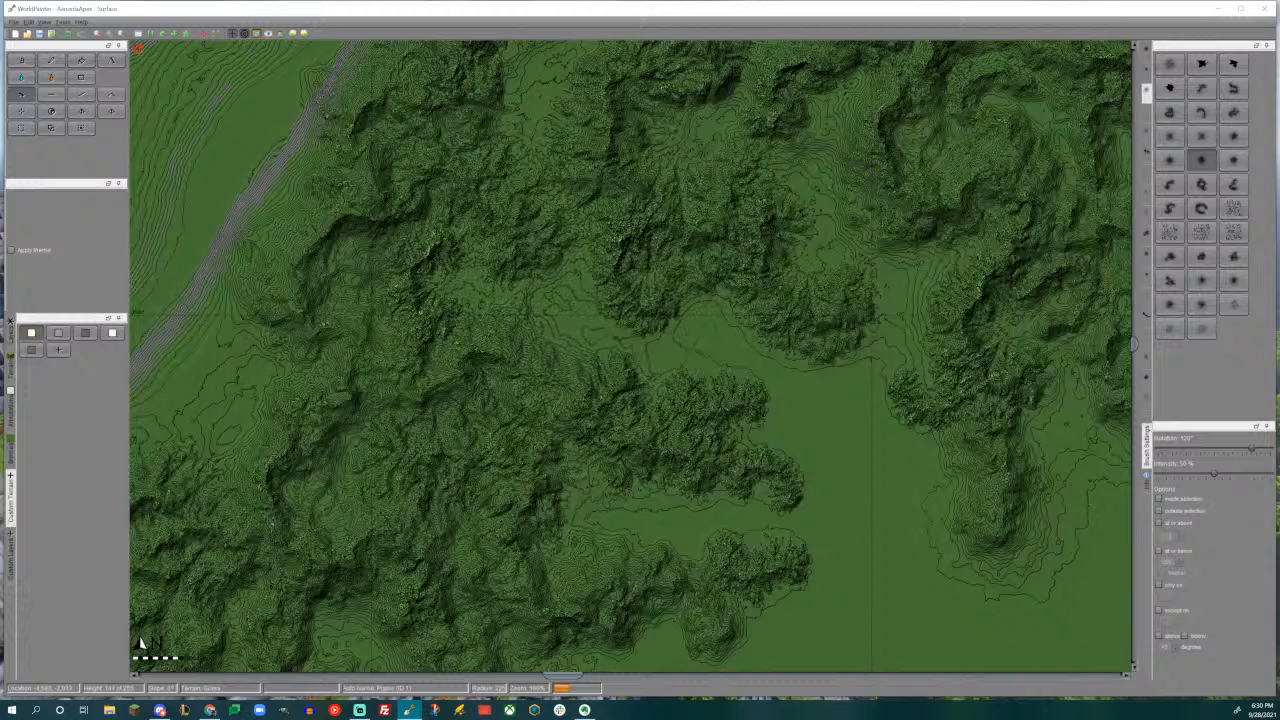
pyautogui.moveTo(754, 358)
pyautogui.mouseDown()
pyautogui.moveTo(738, 346)
pyautogui.moveTo(780, 364)
pyautogui.moveTo(720, 418)
pyautogui.moveTo(708, 392)
pyautogui.moveTo(772, 474)
pyautogui.mouseUp()
pyautogui.moveTo(772, 474); pyautogui.dragTo(682, 287, button='middle')
pyautogui.moveTo(795, 205)
pyautogui.mouseDown()
pyautogui.moveTo(826, 180)
pyautogui.moveTo(828, 118)
pyautogui.moveTo(830, 205)
pyautogui.moveTo(888, 350)
pyautogui.mouseUp()
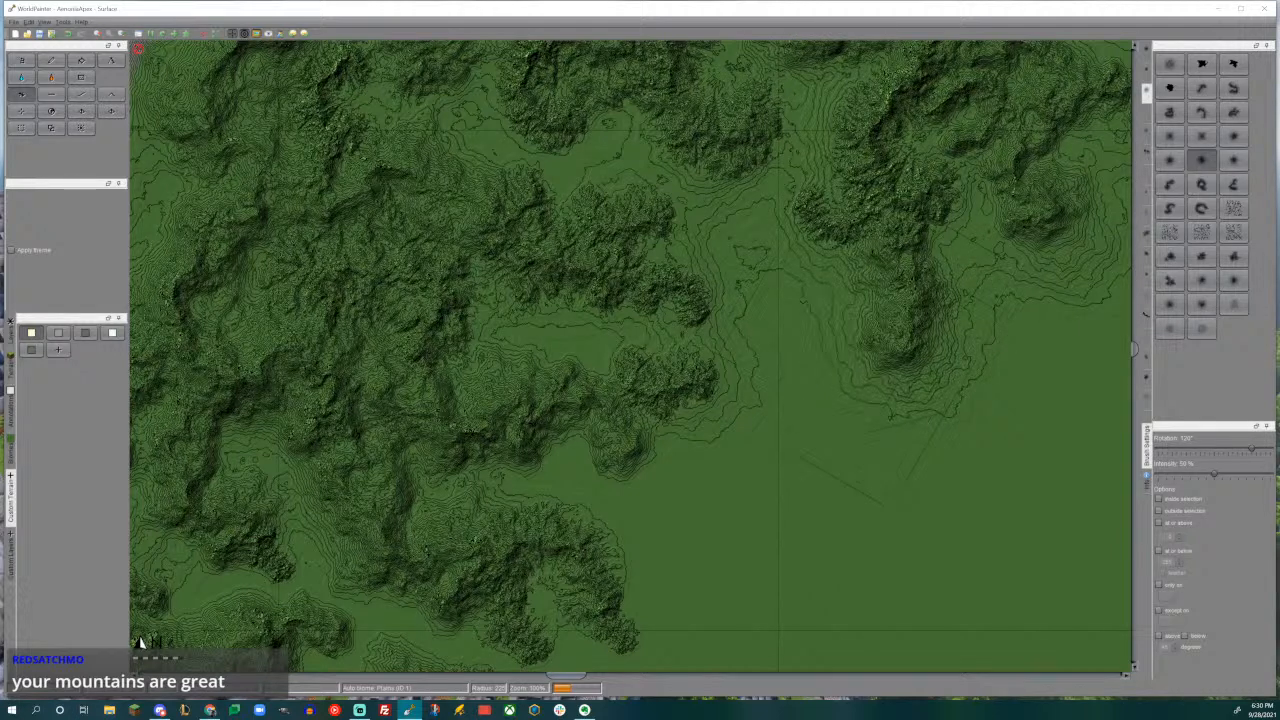
# - Paint foothill slopes down the eastern edge of the western range, around the bowl-shaped ridge and the small ridge south of it
pyautogui.moveTo(690, 480)
pyautogui.mouseDown()
pyautogui.moveTo(675, 435)
pyautogui.moveTo(595, 425)
pyautogui.moveTo(585, 495)
pyautogui.moveTo(540, 498)
pyautogui.moveTo(565, 520)
pyautogui.moveTo(543, 505)
pyautogui.mouseUp()
pyautogui.moveTo(585, 472); pyautogui.dragTo(603, 357, button='middle')
pyautogui.moveTo(620, 460); pyautogui.dragTo(619, 462)
pyautogui.moveTo(619, 462); pyautogui.dragTo(628, 326, button='middle')
pyautogui.moveTo(603, 371); pyautogui.dragTo(540, 362)
pyautogui.moveTo(524, 446); pyautogui.dragTo(638, 301, button='middle')
pyautogui.moveTo(652, 318); pyautogui.dragTo(653, 319)
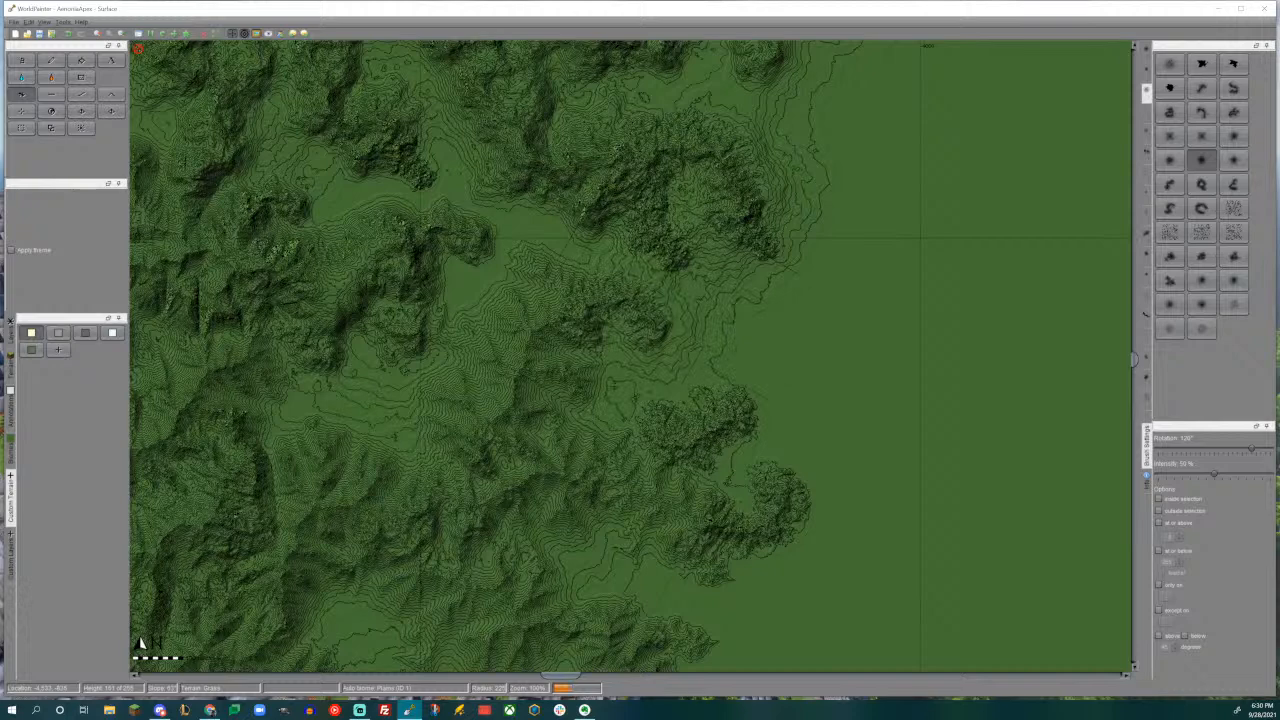
# - Continue the foothill slopes around the two small outlying ridges and southward along the range's edge toward the coast
pyautogui.moveTo(790, 420)
pyautogui.mouseDown()
pyautogui.moveTo(802, 466)
pyautogui.moveTo(850, 500)
pyautogui.mouseUp()
pyautogui.moveTo(764, 486); pyautogui.dragTo(775, 490)
pyautogui.moveTo(787, 488); pyautogui.dragTo(799, 335, button='middle')
pyautogui.moveTo(750, 392)
pyautogui.mouseDown()
pyautogui.moveTo(702, 401)
pyautogui.moveTo(714, 412)
pyautogui.mouseUp()
pyautogui.moveTo(735, 430); pyautogui.dragTo(733, 229, button='middle')
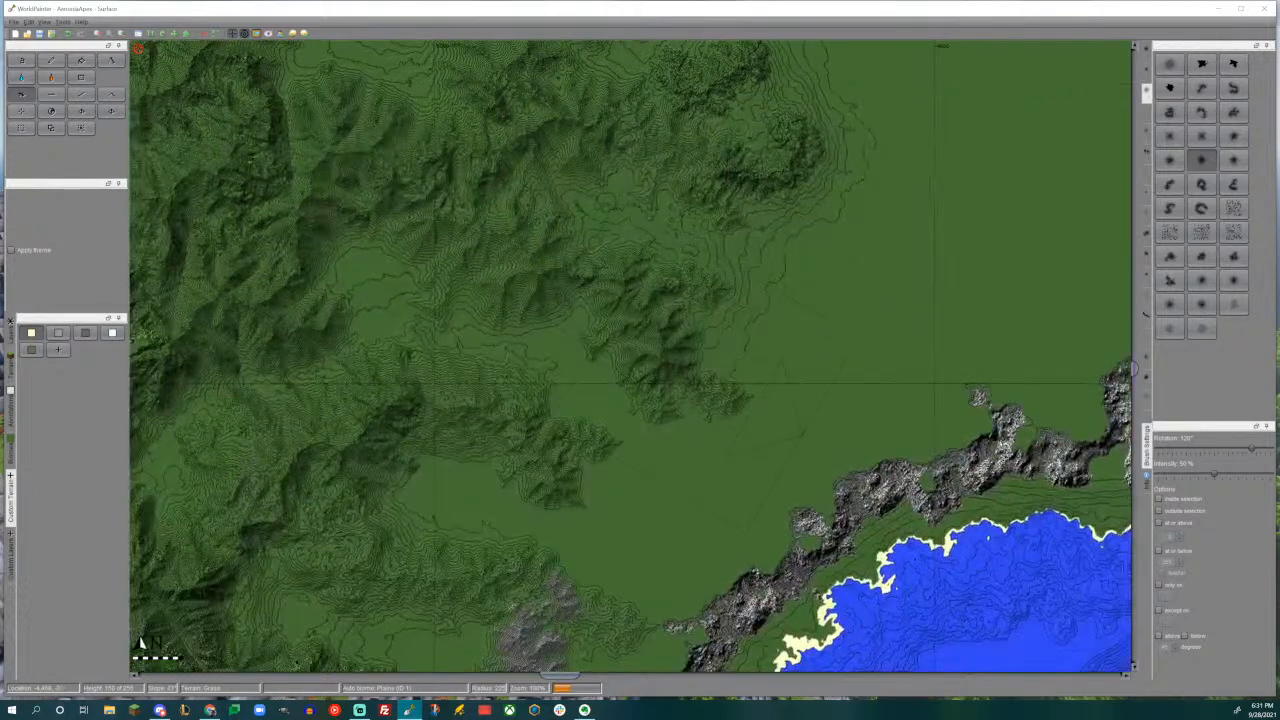
pyautogui.moveTo(704, 377)
pyautogui.mouseDown()
pyautogui.moveTo(629, 385)
pyautogui.moveTo(606, 478)
pyautogui.moveTo(445, 495)
pyautogui.moveTo(595, 535)
pyautogui.moveTo(560, 540)
pyautogui.mouseUp()
pyautogui.moveTo(586, 148)
pyautogui.mouseDown(button='middle')
pyautogui.moveTo(632, 312)
pyautogui.moveTo(676, 573)
pyautogui.mouseUp(button='middle')
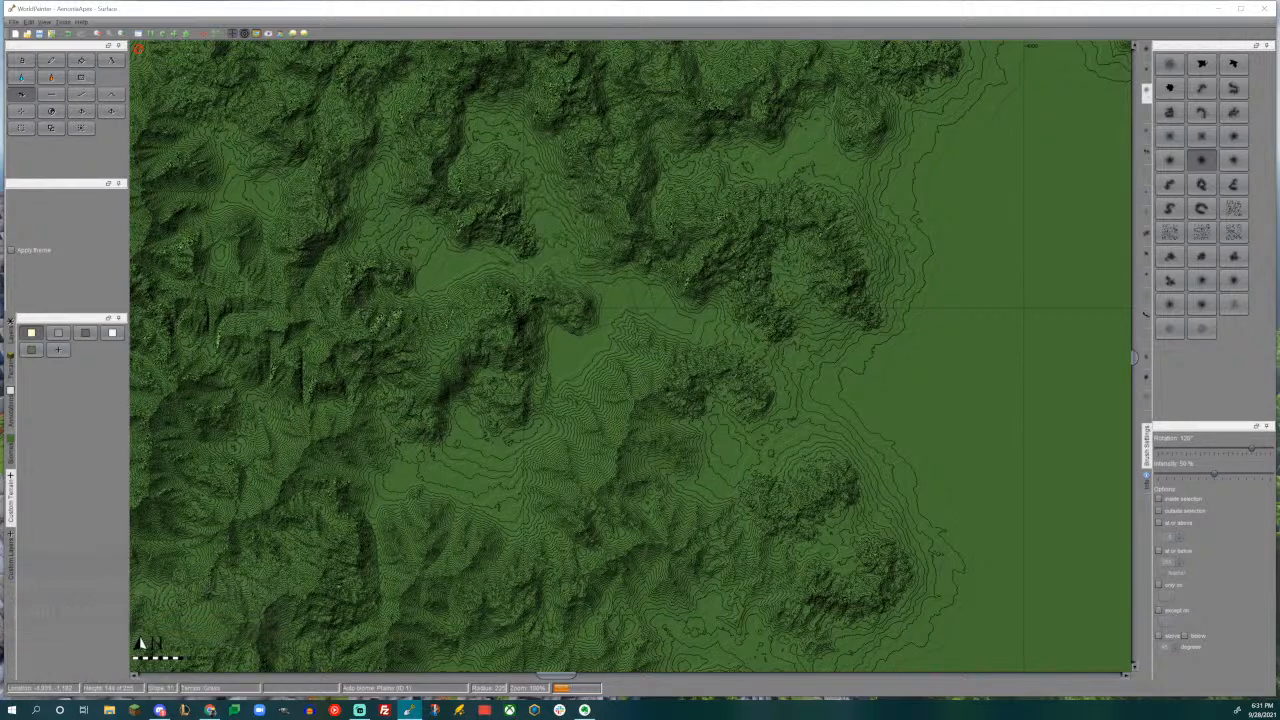
# - Raise gentle slopes on the flat valley floors between the southern ridges of the western range with the round hill brush
pyautogui.moveTo(440, 226); pyautogui.dragTo(645, 322)
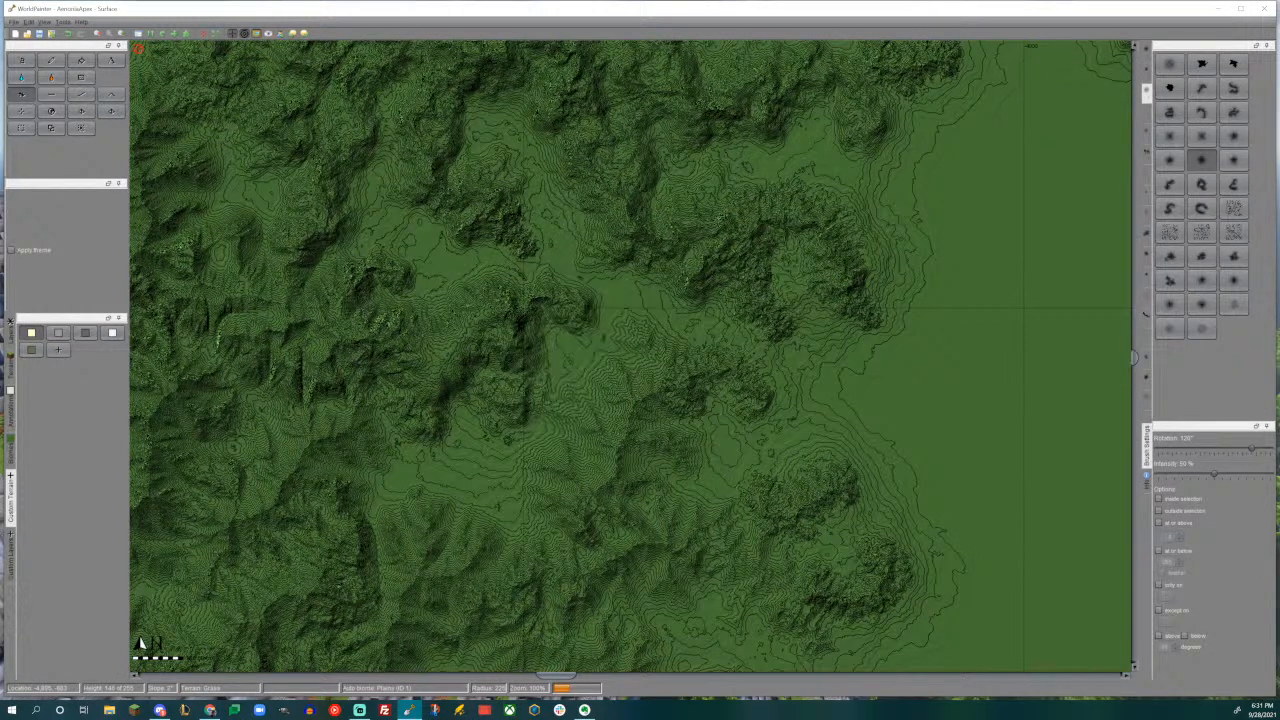
pyautogui.moveTo(674, 323); pyautogui.dragTo(643, 520, button='middle')
pyautogui.moveTo(651, 390); pyautogui.dragTo(612, 491, button='middle')
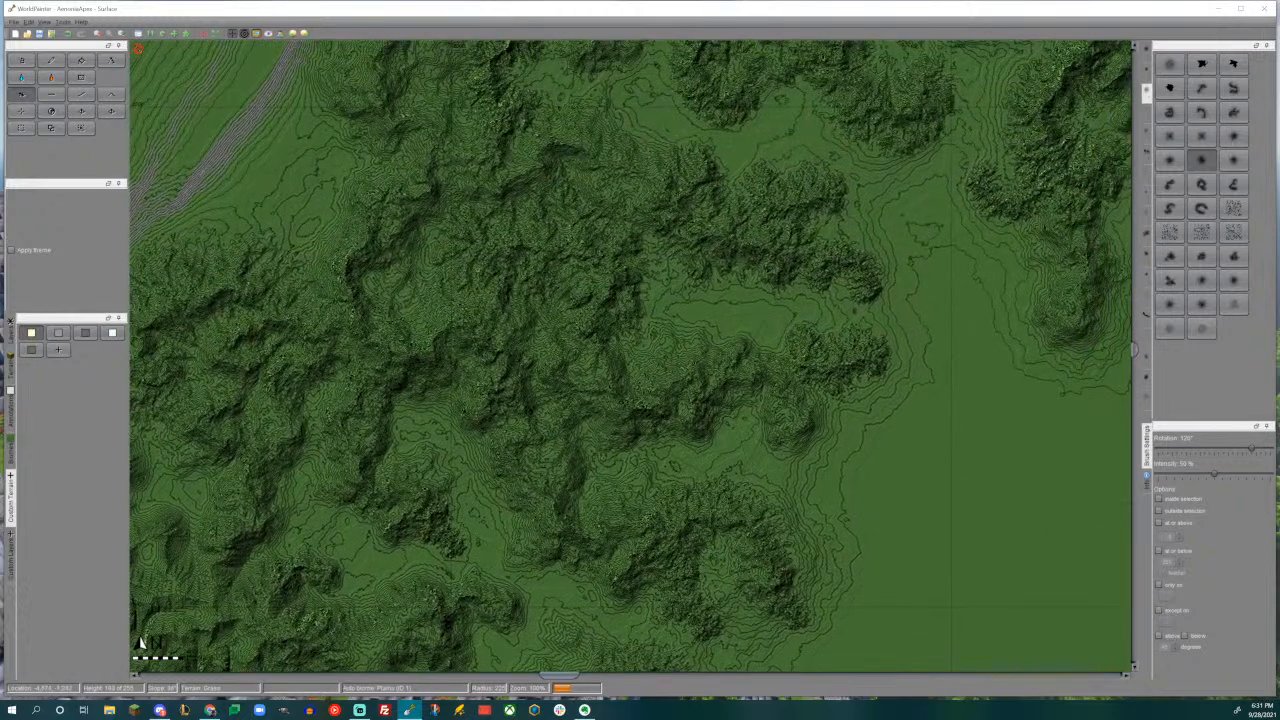
pyautogui.moveTo(716, 372); pyautogui.dragTo(612, 486, button='middle')
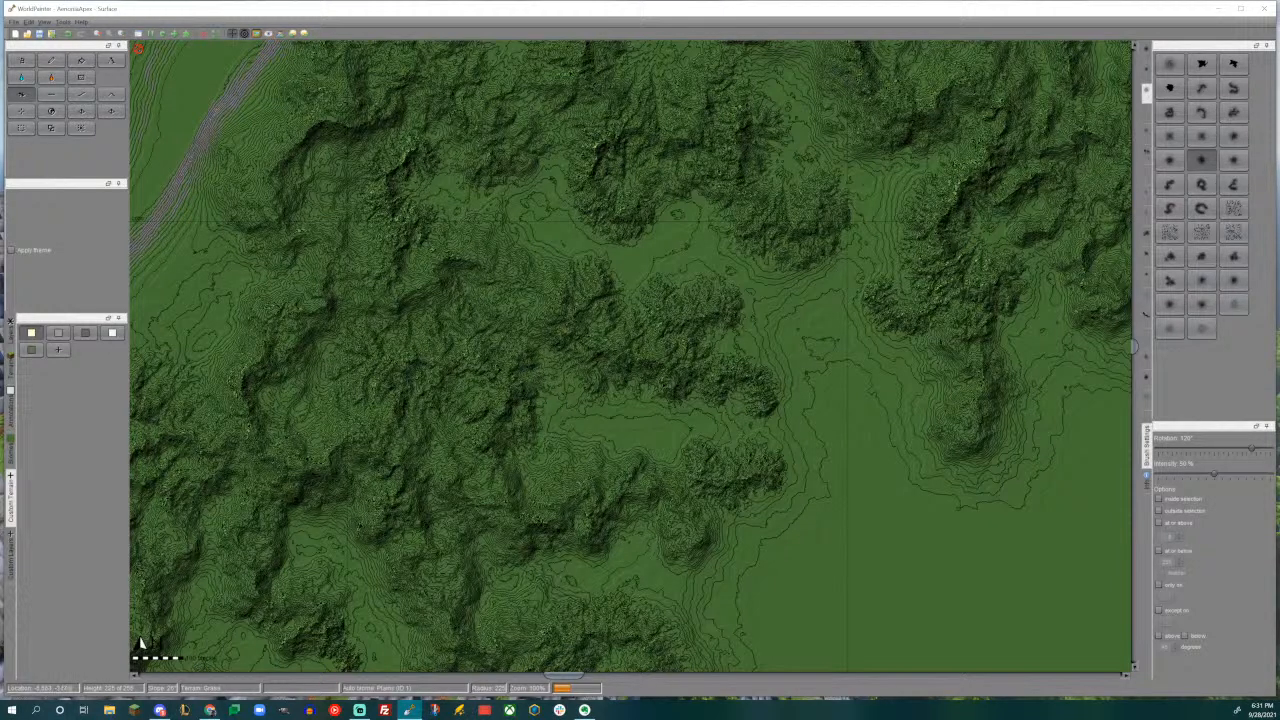
pyautogui.moveTo(615, 239); pyautogui.dragTo(548, 455, button='middle')
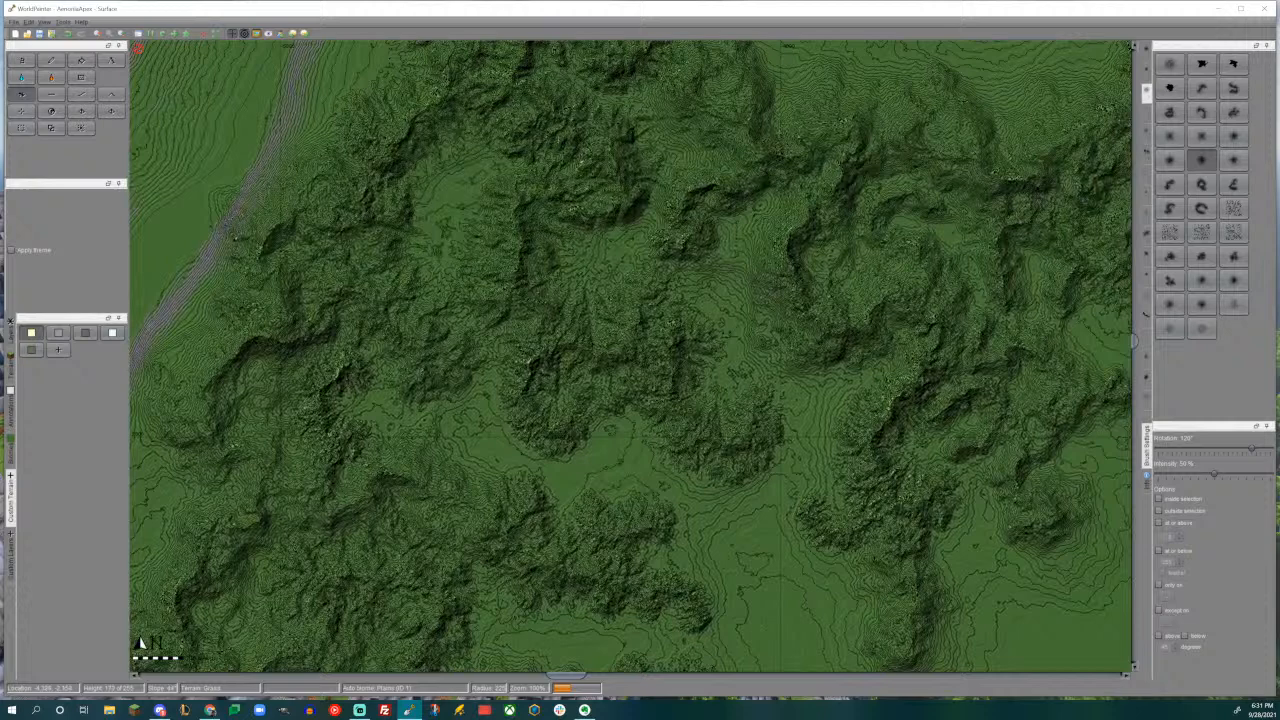
# - Raise a hill on the outer slope of the eastern range, above the twin southern spurs, and inspect the result in 3D
pyautogui.moveTo(974, 377); pyautogui.dragTo(574, 315, button='middle')
pyautogui.moveTo(884, 278); pyautogui.dragTo(689, 352, button='middle')
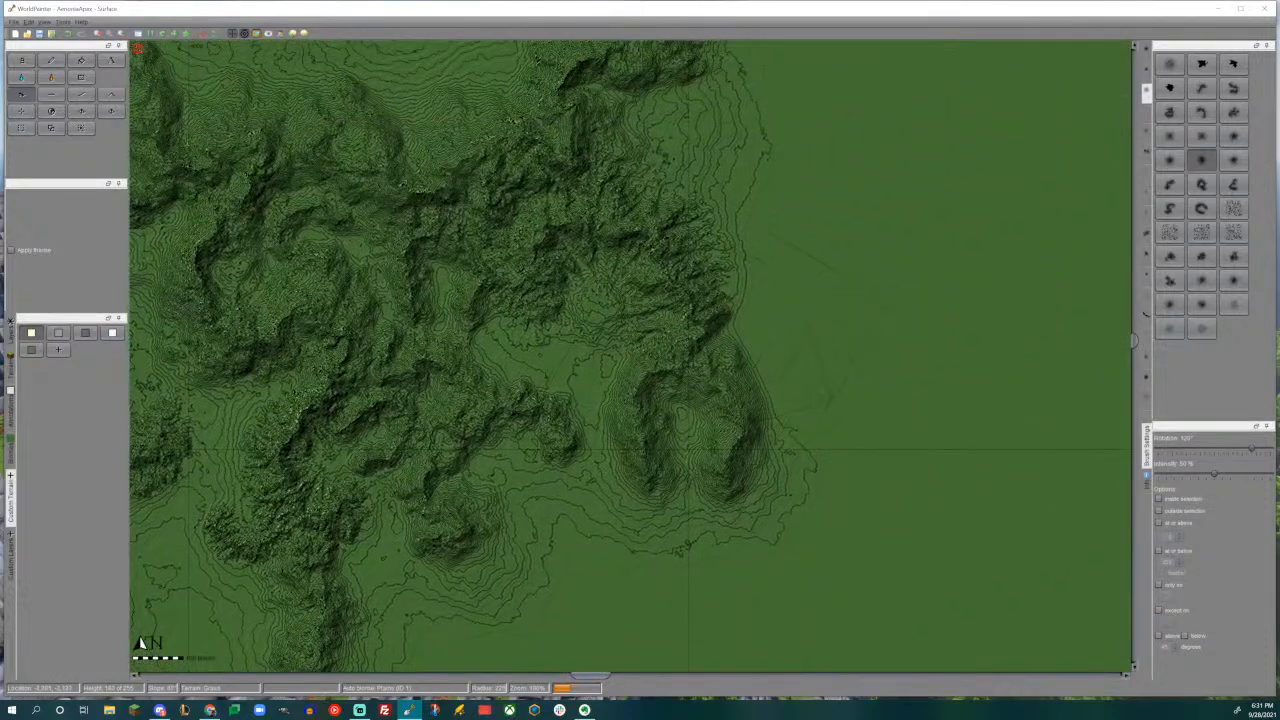
pyautogui.moveTo(748, 340); pyautogui.dragTo(752, 339)
pyautogui.hotkey('ctrl', '3')
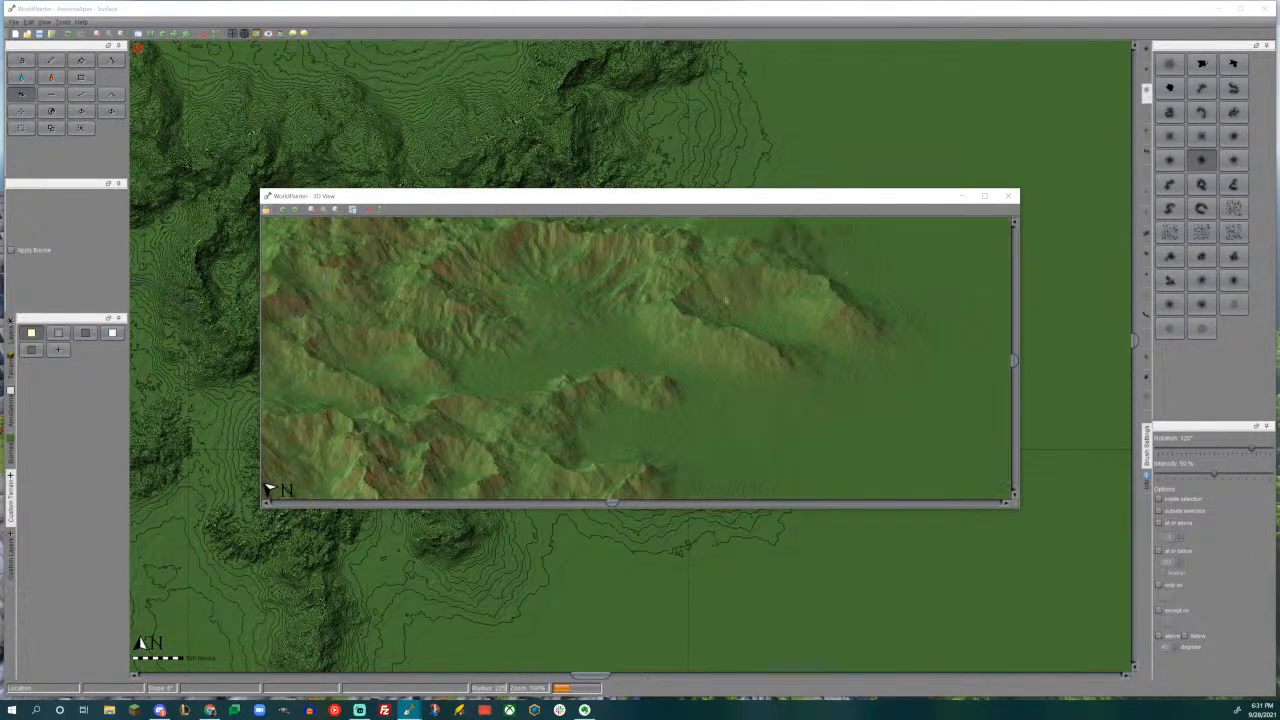
pyautogui.moveTo(727, 296); pyautogui.dragTo(701, 404)
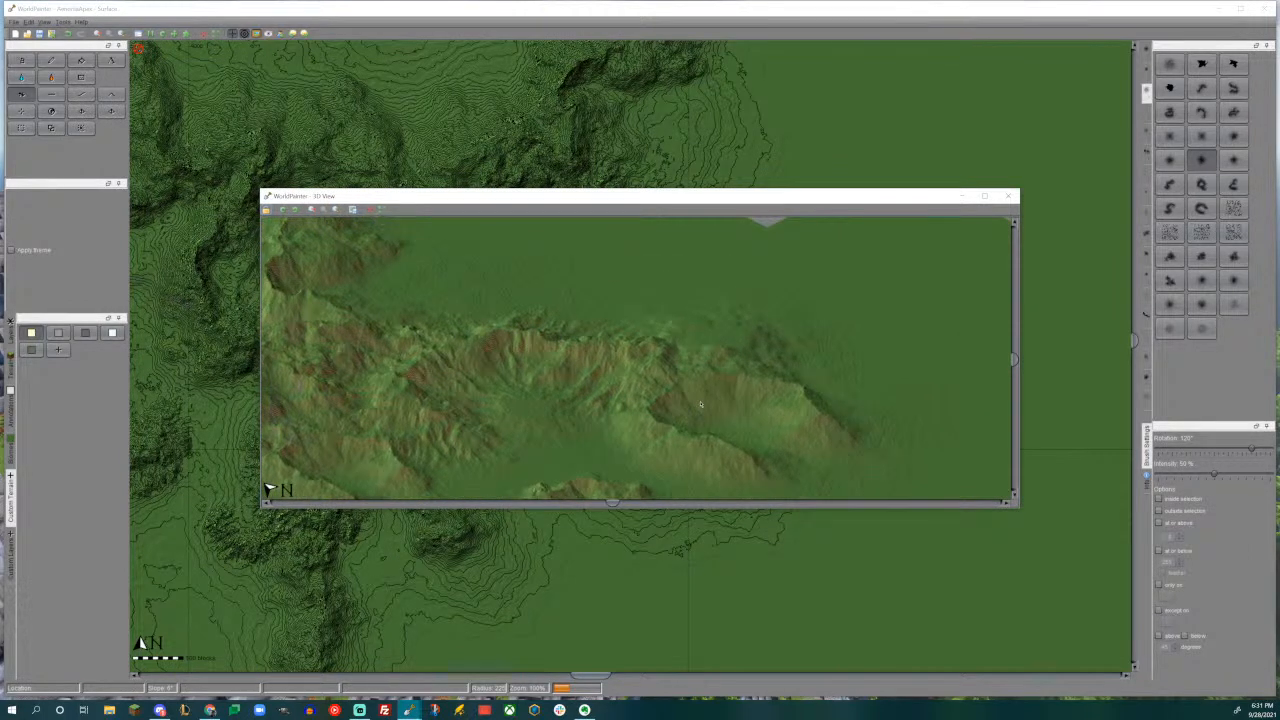
pyautogui.click(1008, 196)
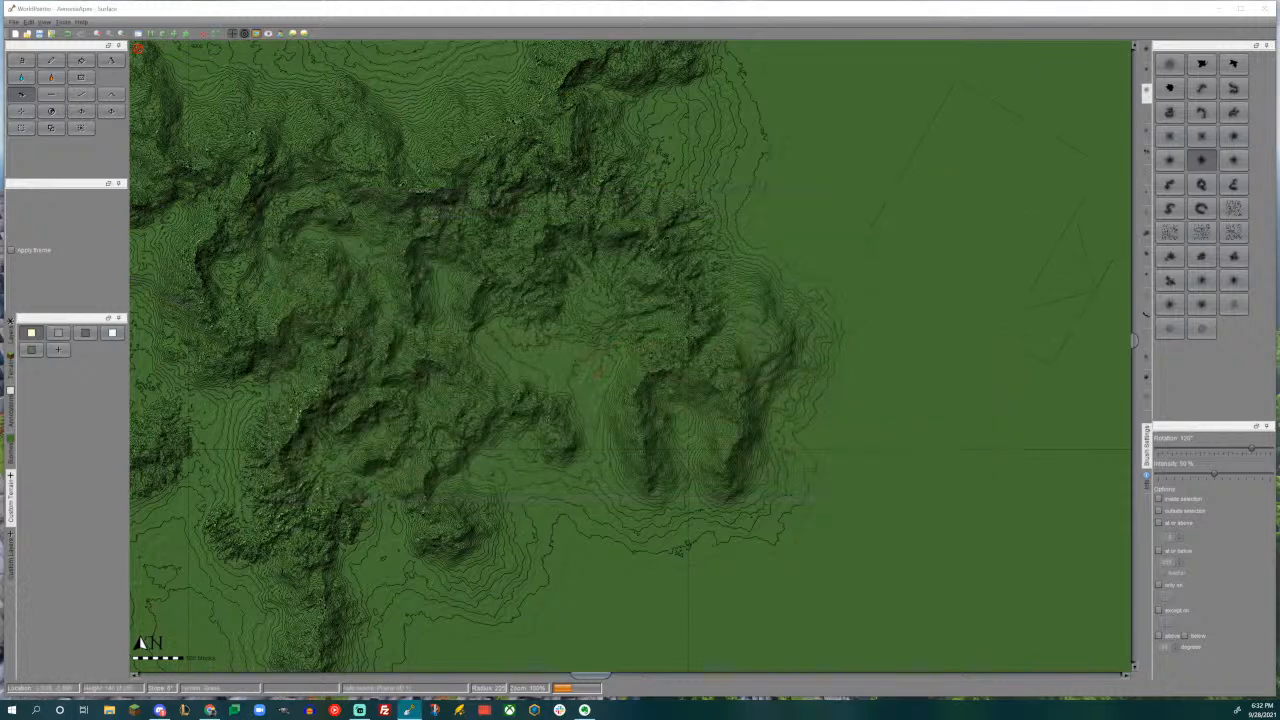
# - Stamp a large elongated ridge along the range's eastern edge with the ridge-shaped hill brush rotated to 75°
pyautogui.click(1146, 194)
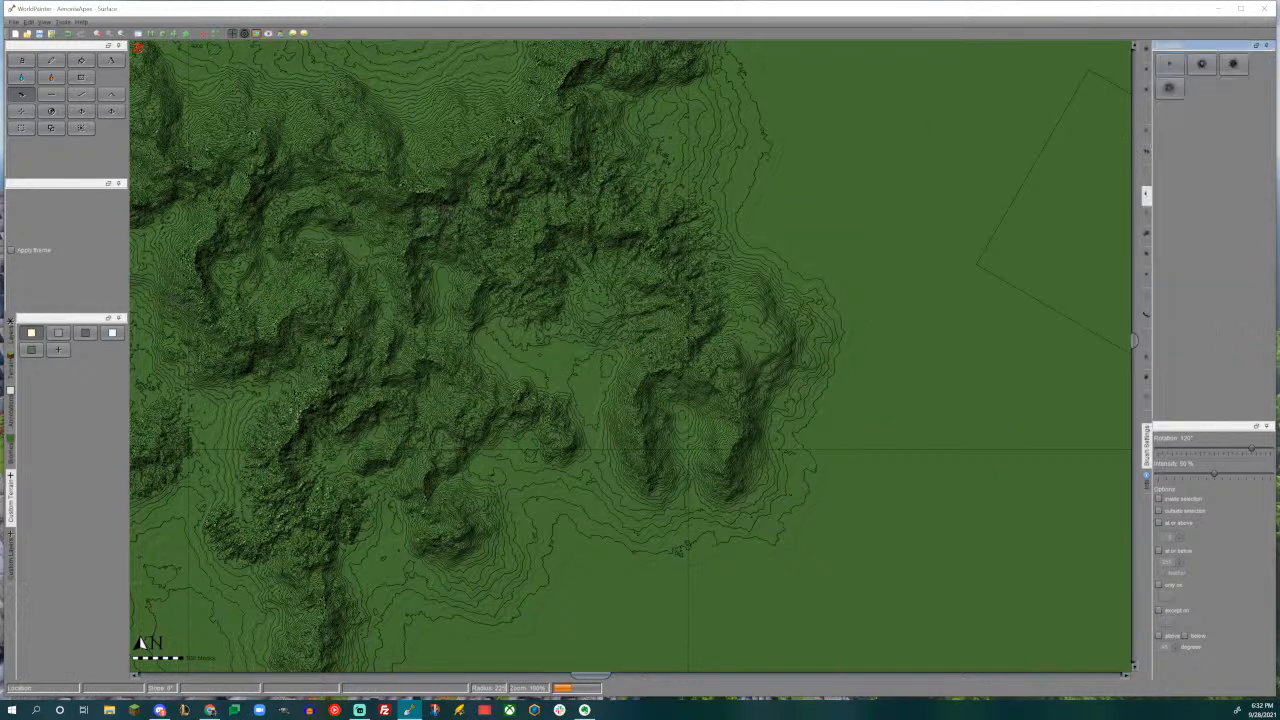
pyautogui.click(1146, 133)
pyautogui.click(1233, 304)
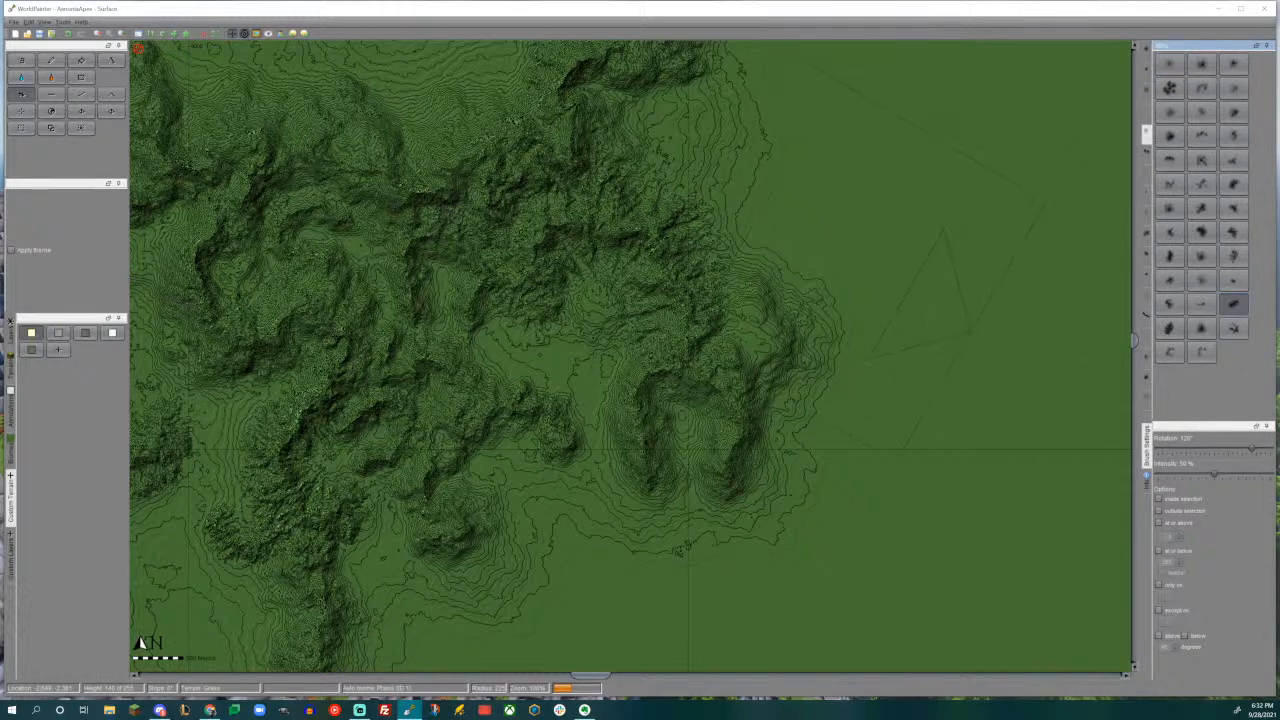
pyautogui.scroll(1, 955, 315)
pyautogui.keyDown('alt'); pyautogui.scroll(3, 858, 372); pyautogui.keyUp('alt')
pyautogui.moveTo(855, 369); pyautogui.dragTo(853, 365)
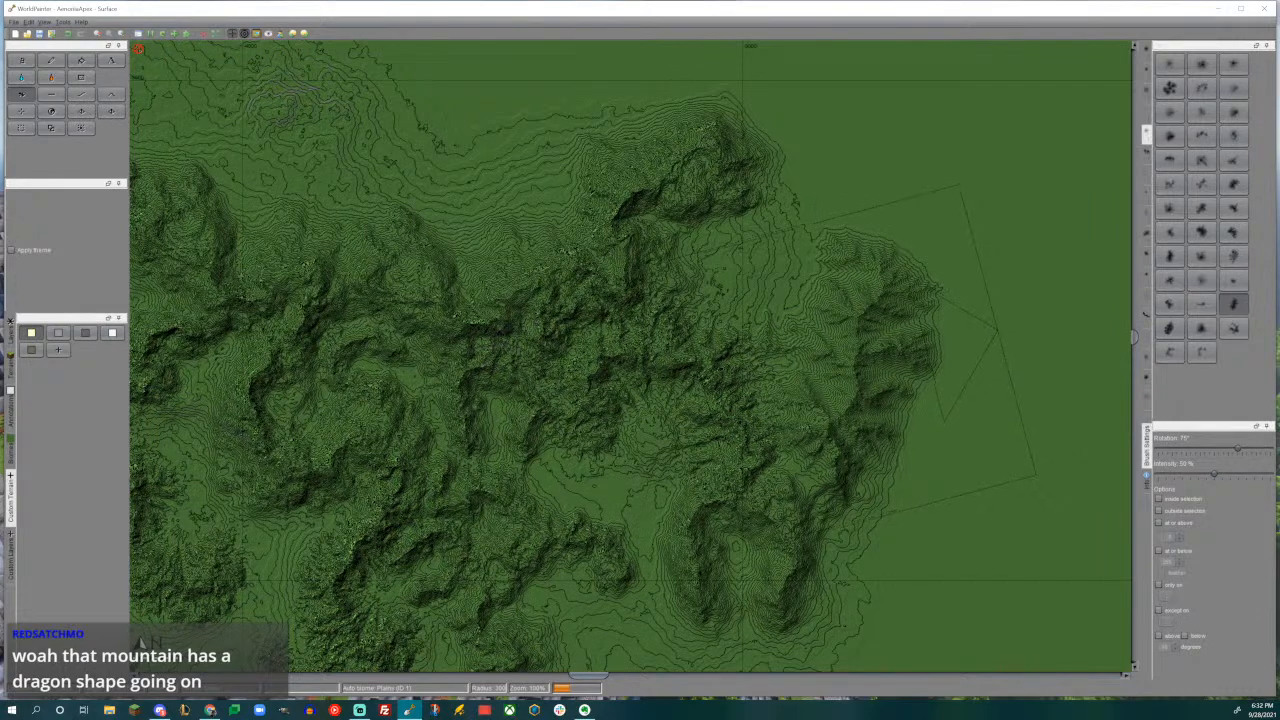
pyautogui.moveTo(845, 375); pyautogui.dragTo(897, 204, button='middle')
pyautogui.scroll(-1, 885, 238)
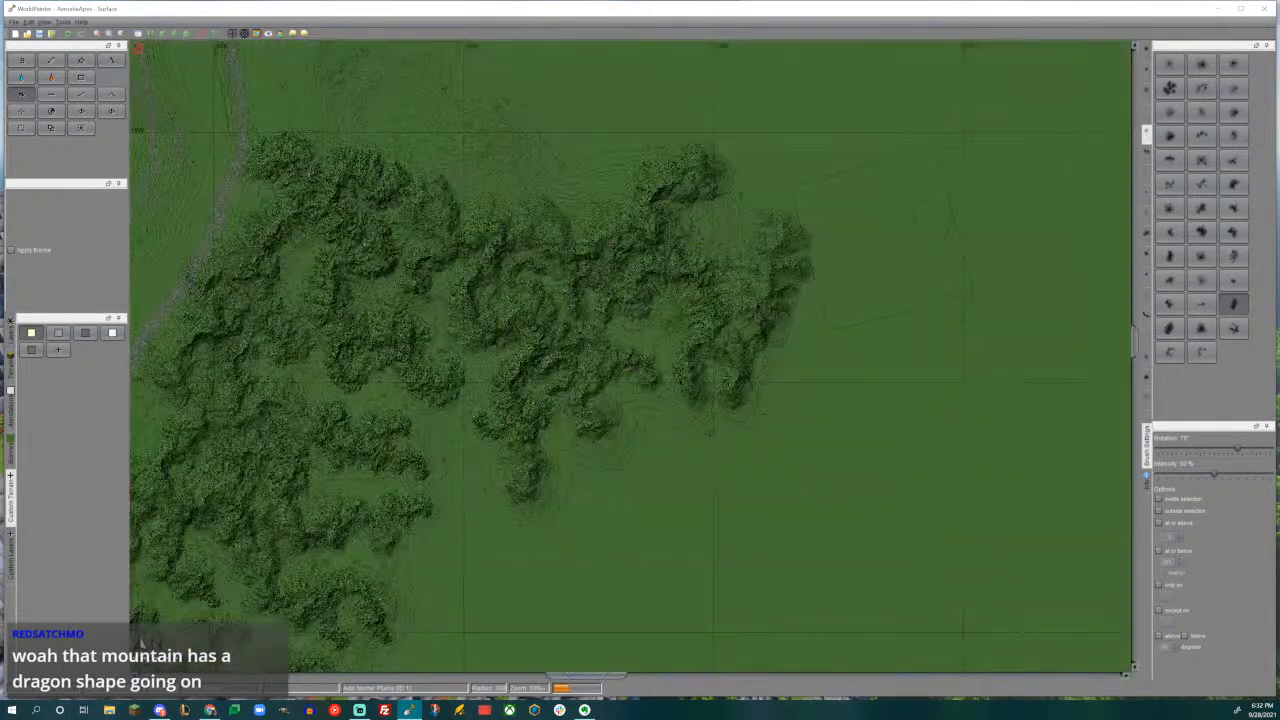
# - Stamp a smaller southeastern spur below the new eastern ridge with the same brush rotated to 15°
pyautogui.moveTo(712, 366)
pyautogui.mouseDown(button='middle')
pyautogui.moveTo(817, 314)
pyautogui.moveTo(820, 369)
pyautogui.mouseUp(button='middle')
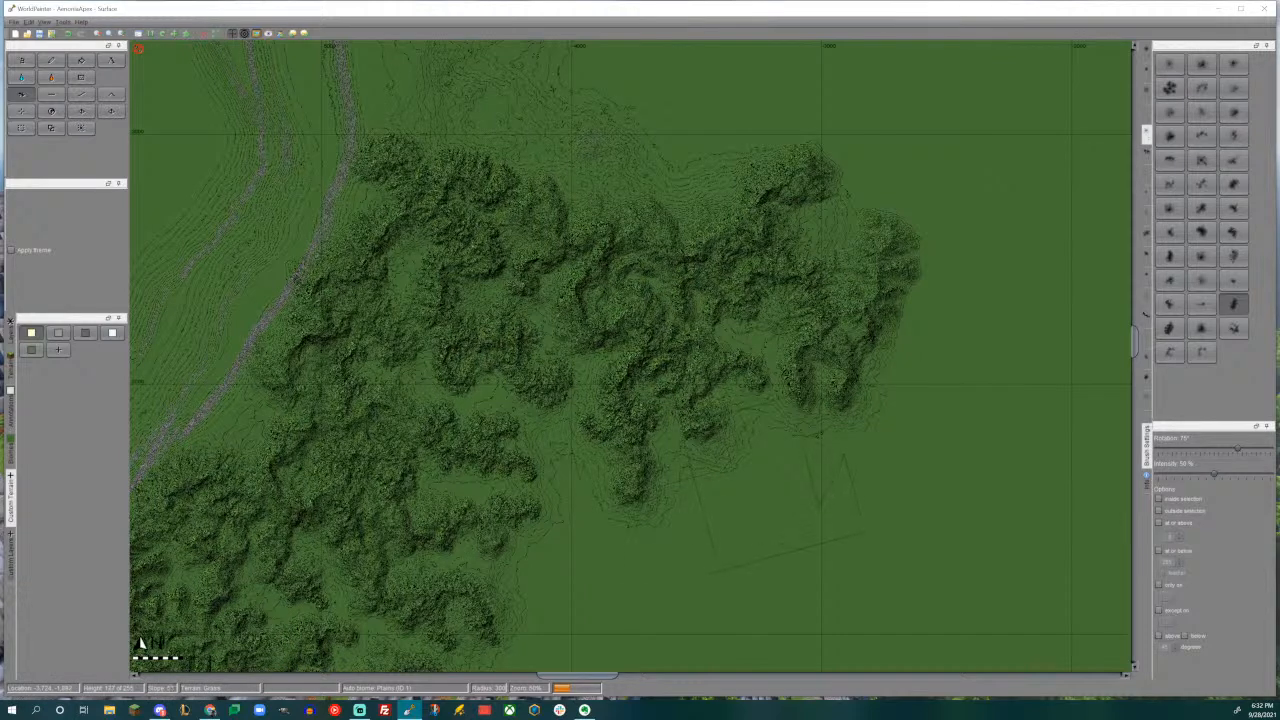
pyautogui.moveTo(778, 326); pyautogui.dragTo(663, 427, button='middle')
pyautogui.keyDown('ctrl'); pyautogui.scroll(1, 663, 427); pyautogui.keyUp('ctrl')
pyautogui.moveTo(879, 469); pyautogui.dragTo(721, 295, button='middle')
pyautogui.scroll(-5, 780, 350)
pyautogui.keyDown('alt'); pyautogui.scroll(-4, 790, 352); pyautogui.keyUp('alt')
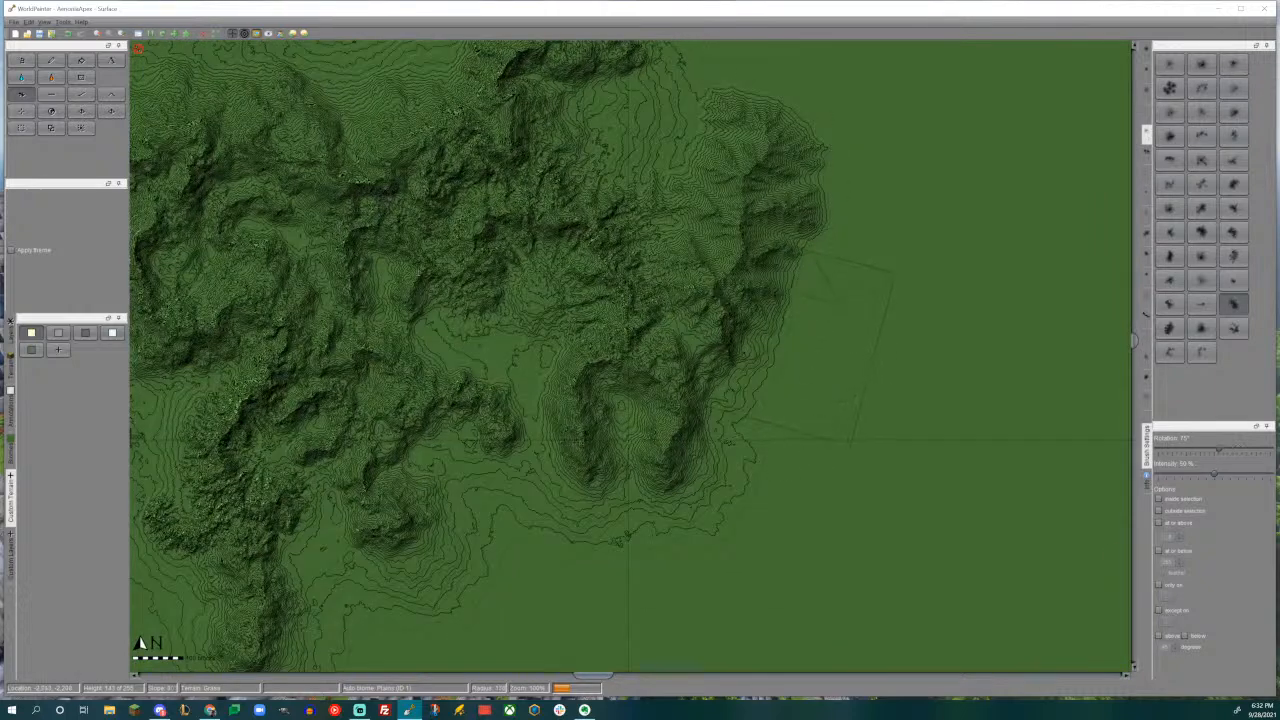
pyautogui.moveTo(812, 398); pyautogui.dragTo(812, 390)
pyautogui.moveTo(755, 360); pyautogui.dragTo(755, 360)
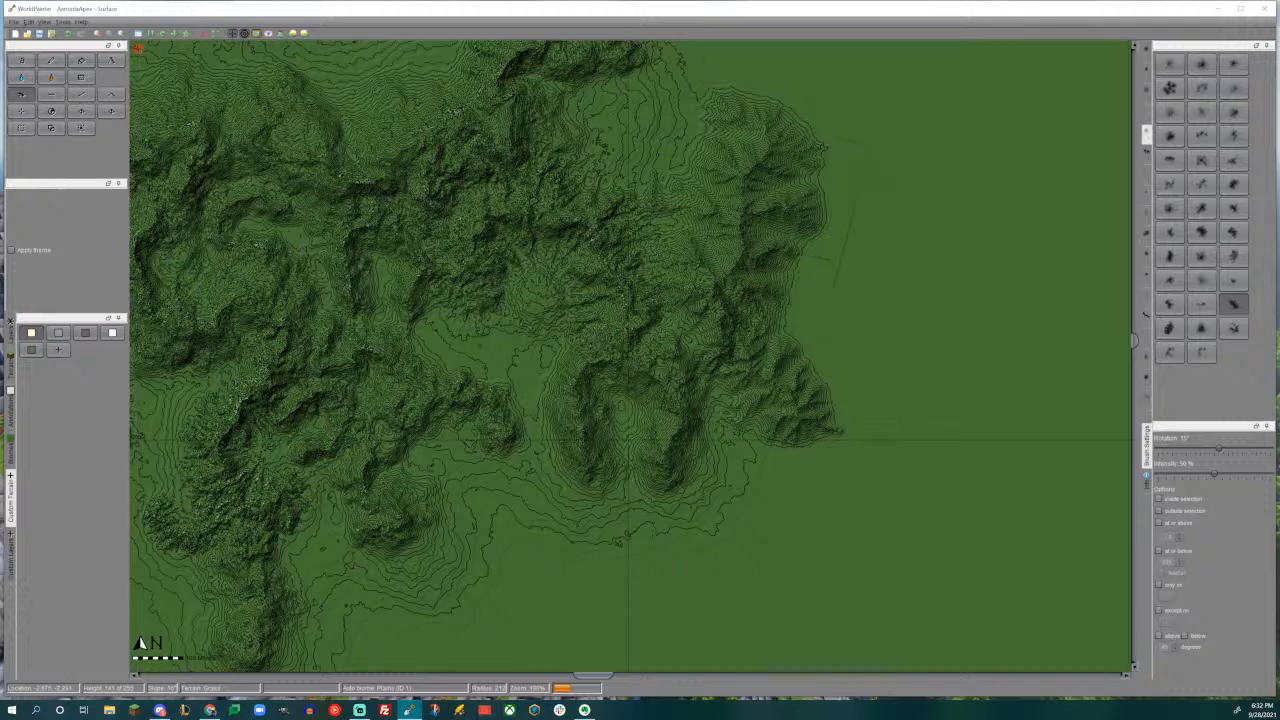
# - Rotate the ridge brush and stamp a large ridge extending the range's northeastern tip northward
pyautogui.moveTo(741, 240); pyautogui.dragTo(779, 457, button='middle')
pyautogui.keyDown('alt'); pyautogui.scroll(3, 750, 269); pyautogui.keyUp('alt')
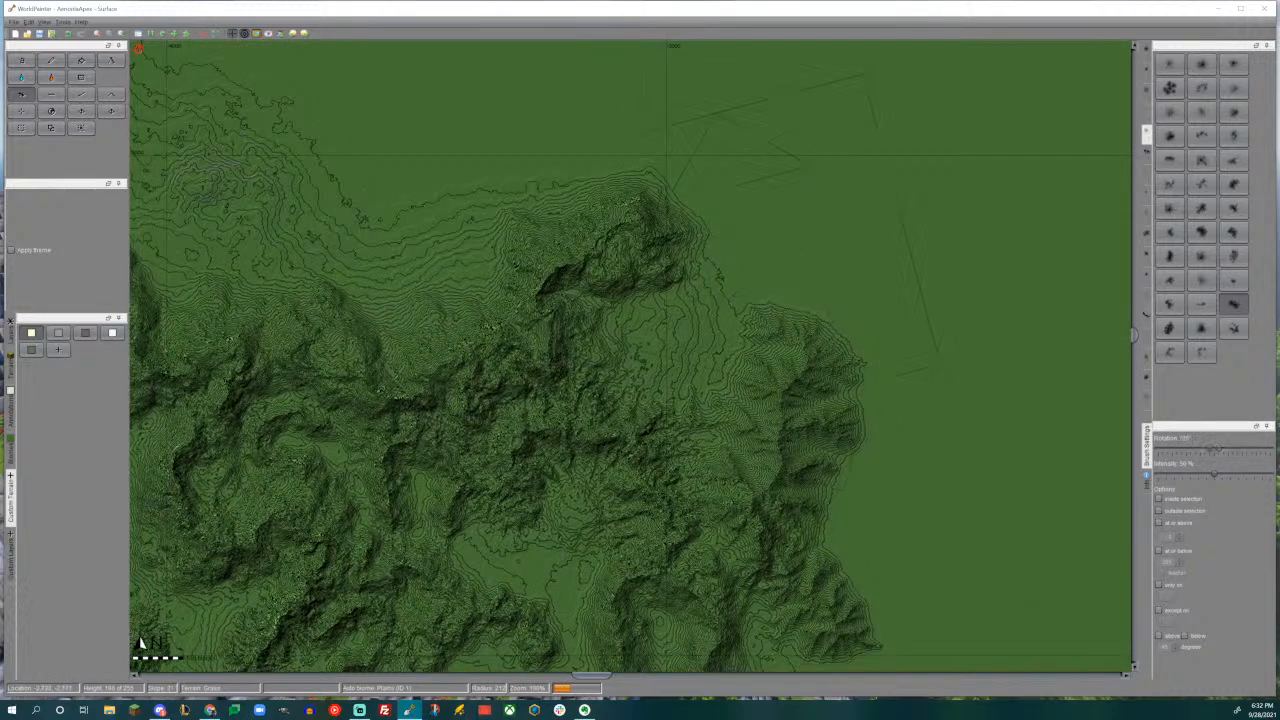
pyautogui.keyDown('alt'); pyautogui.scroll(2, 718, 185); pyautogui.keyUp('alt')
pyautogui.keyDown('alt'); pyautogui.scroll(4, 700, 167); pyautogui.keyUp('alt')
pyautogui.moveTo(687, 158); pyautogui.dragTo(687, 158)
pyautogui.moveTo(695, 202); pyautogui.dragTo(686, 324, button='middle')
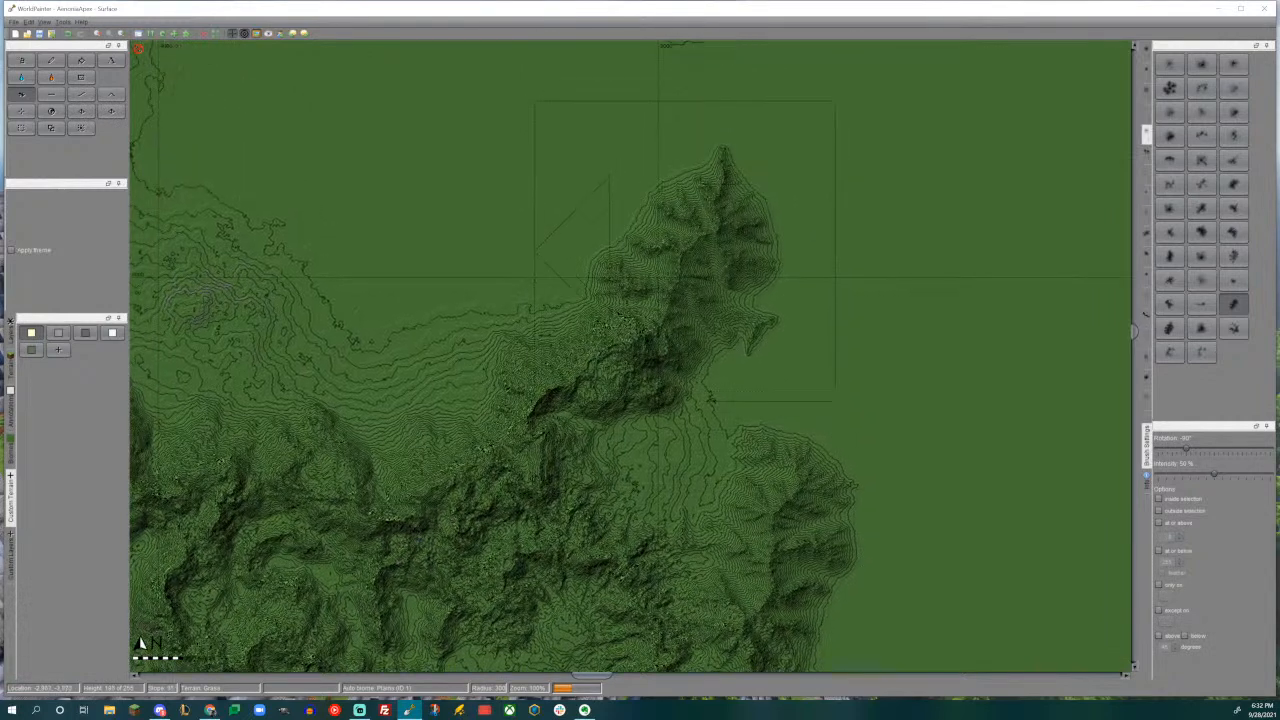
# - Stamp a smaller spur pointing east from the upper end of the eastern ridge with the ridge brush
pyautogui.moveTo(798, 358); pyautogui.dragTo(801, 285, button='middle')
pyautogui.scroll(6, 801, 286)
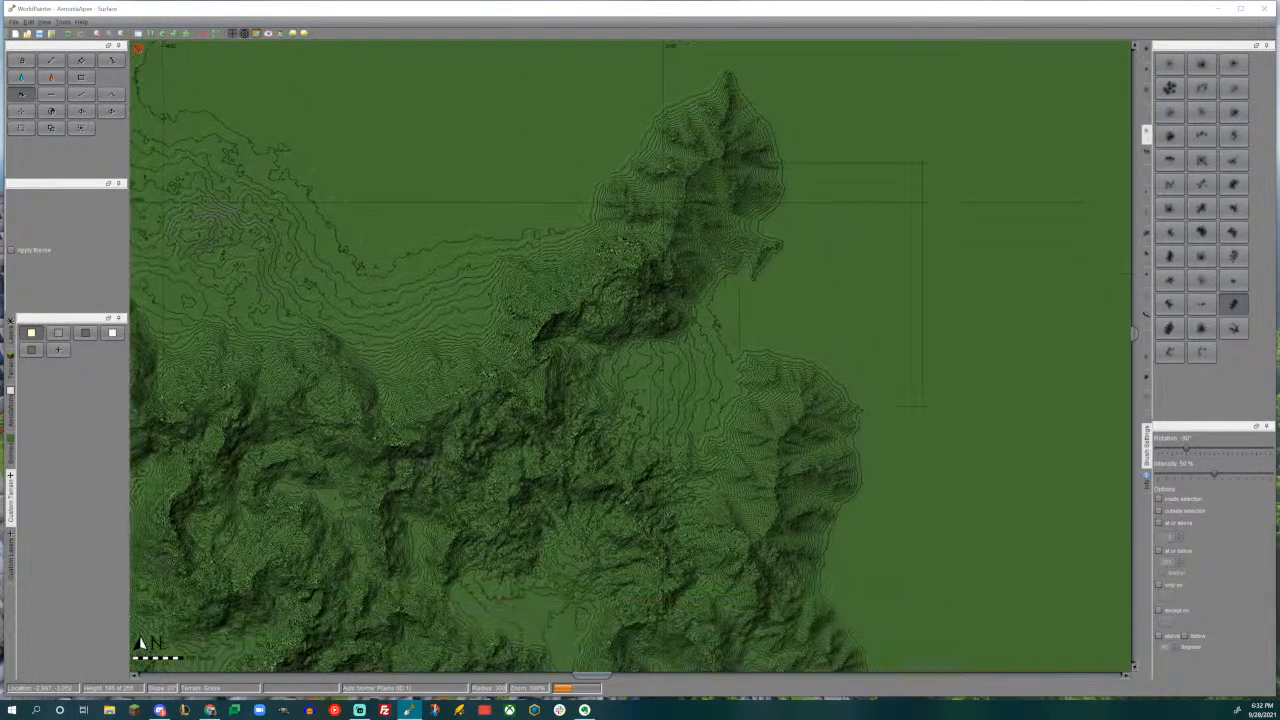
pyautogui.moveTo(816, 361); pyautogui.dragTo(793, 223, button='middle')
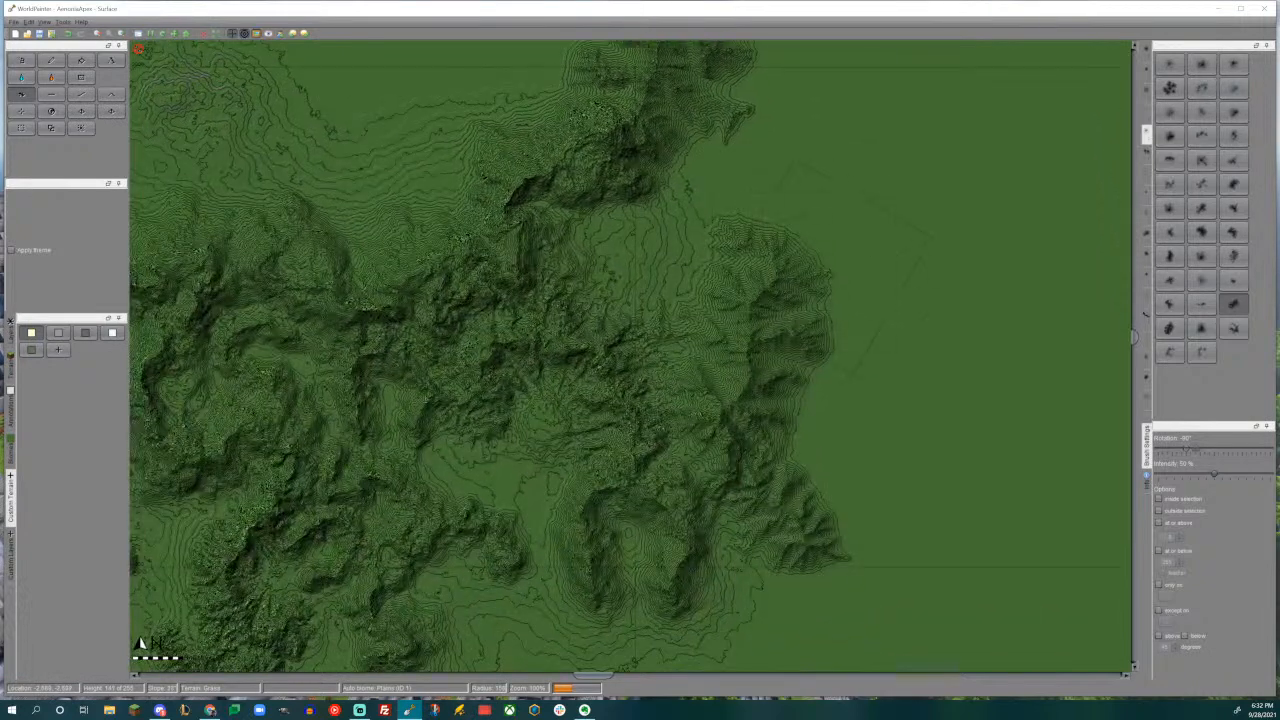
pyautogui.moveTo(835, 265); pyautogui.dragTo(857, 256)
pyautogui.moveTo(823, 358); pyautogui.dragTo(817, 274, button='middle')
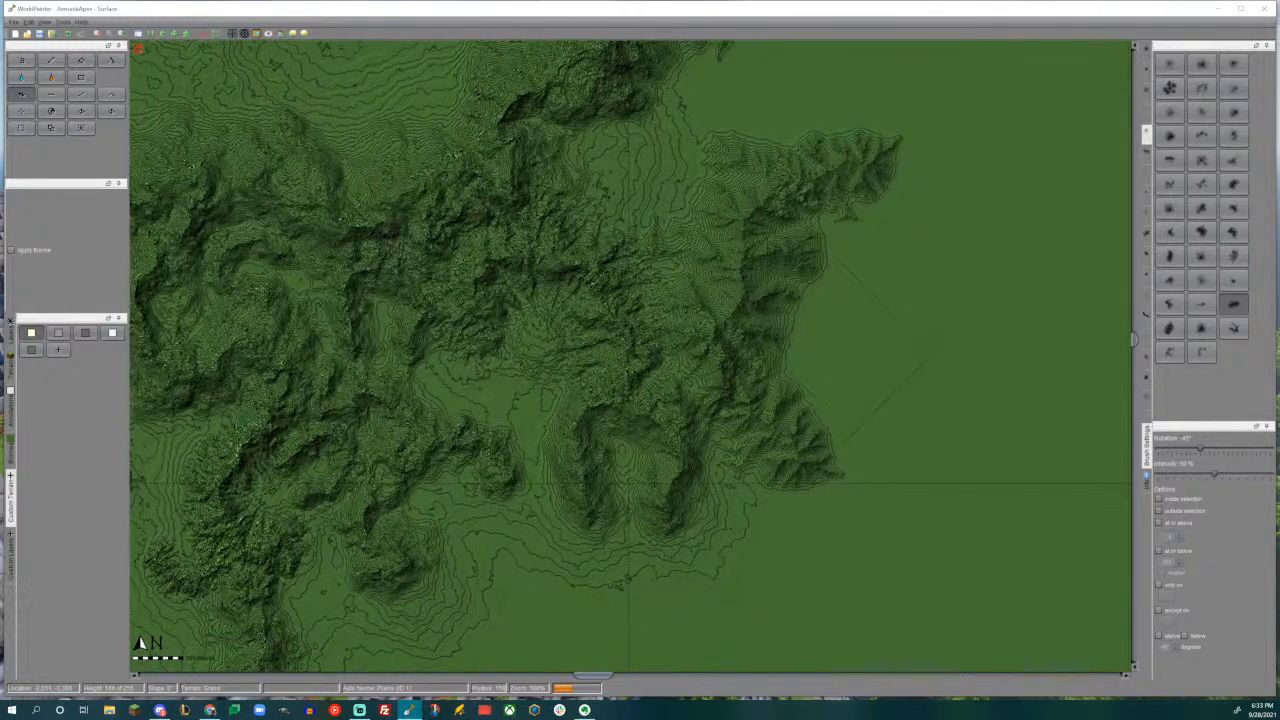
pyautogui.moveTo(822, 353); pyautogui.dragTo(827, 344, button='middle')
# - Switch to a branching hill brush, undo the first stamp, and stamp a ridge east of the northern tip with -45° rotation
pyautogui.click(1233, 232)
pyautogui.moveTo(759, 258); pyautogui.dragTo(776, 563, button='middle')
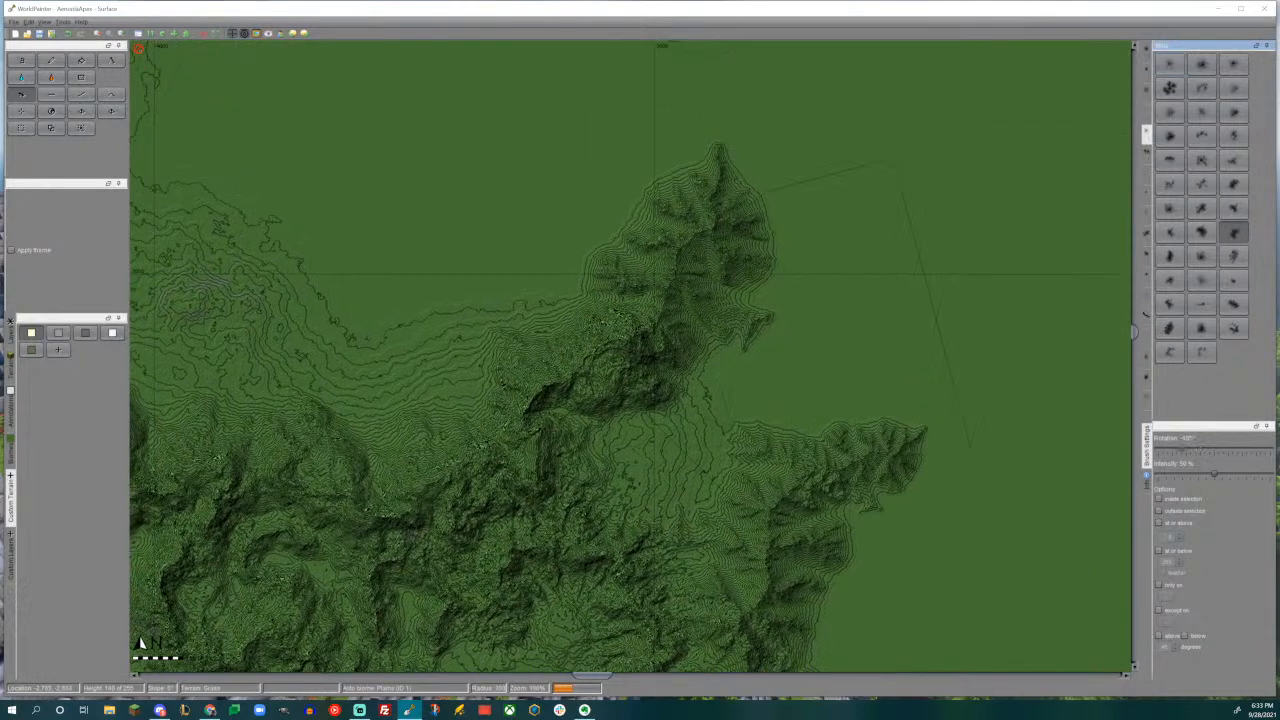
pyautogui.click(787, 342)
pyautogui.hotkey('ctrl', 'z')
pyautogui.keyDown('alt'); pyautogui.scroll(-5, 787, 338); pyautogui.keyUp('alt')
pyautogui.moveTo(790, 335); pyautogui.dragTo(790, 335)
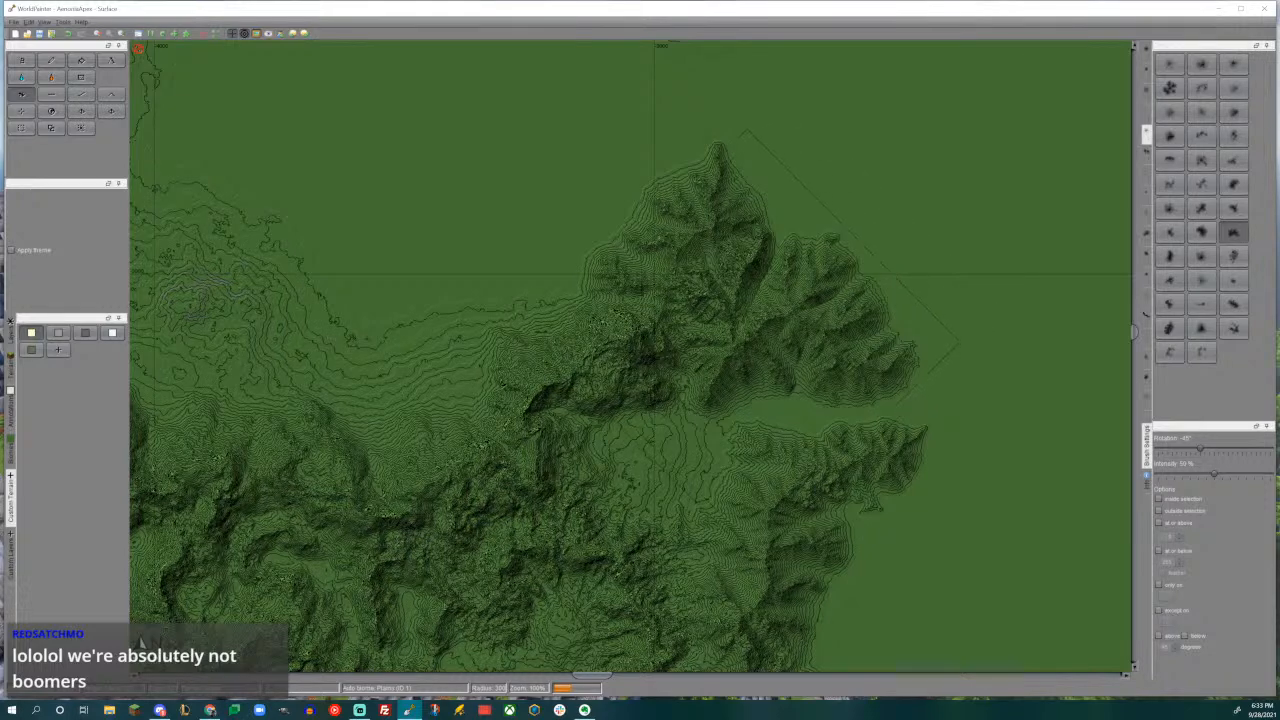
# - Stamp another ridge west of the northern tip with a different hill brush rotated to -15°, and check it in 3D
pyautogui.moveTo(773, 372); pyautogui.dragTo(851, 306, button='middle')
pyautogui.moveTo(629, 252)
pyautogui.mouseDown(button='middle')
pyautogui.moveTo(760, 389)
pyautogui.moveTo(765, 497)
pyautogui.mouseUp(button='middle')
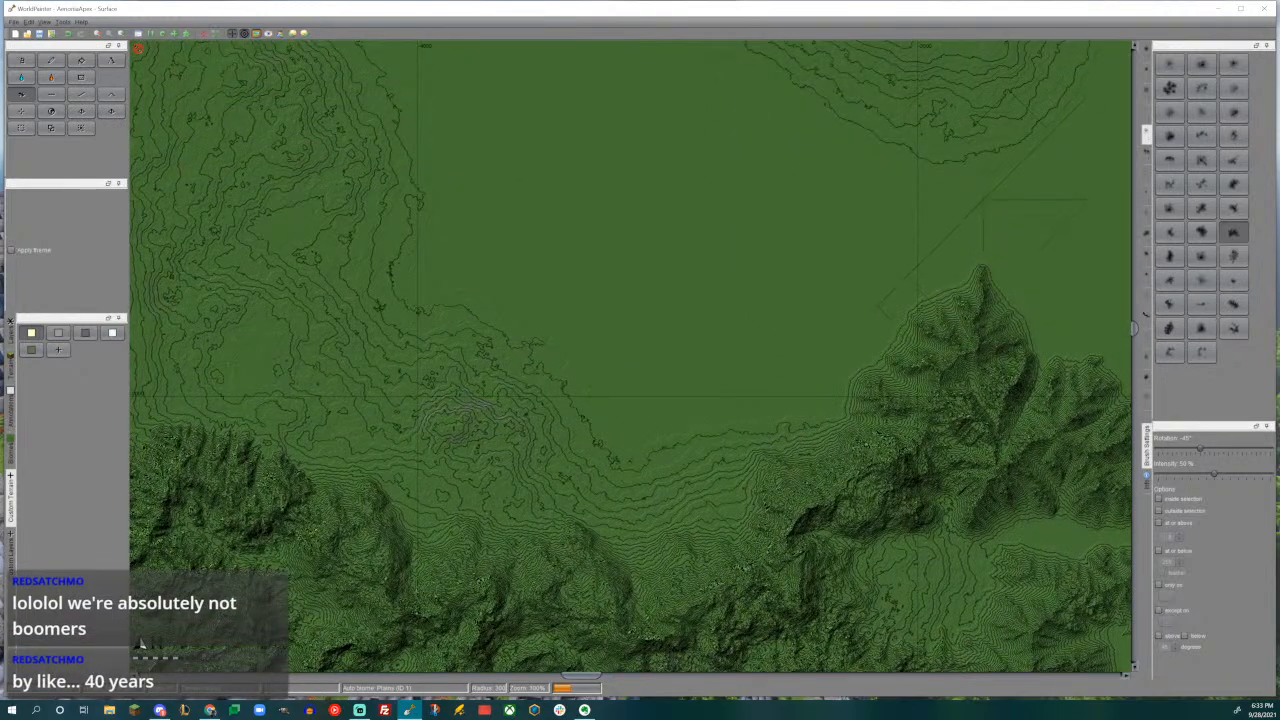
pyautogui.click(1169, 256)
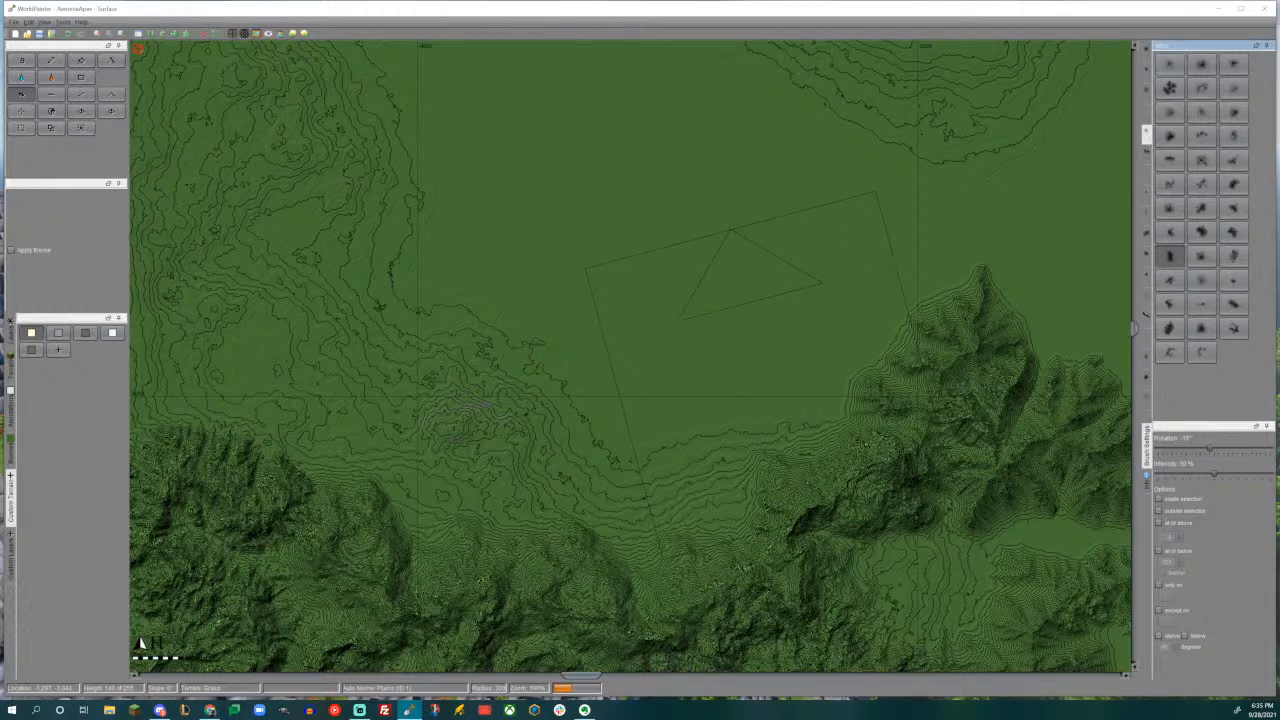
pyautogui.moveTo(758, 329); pyautogui.dragTo(768, 324)
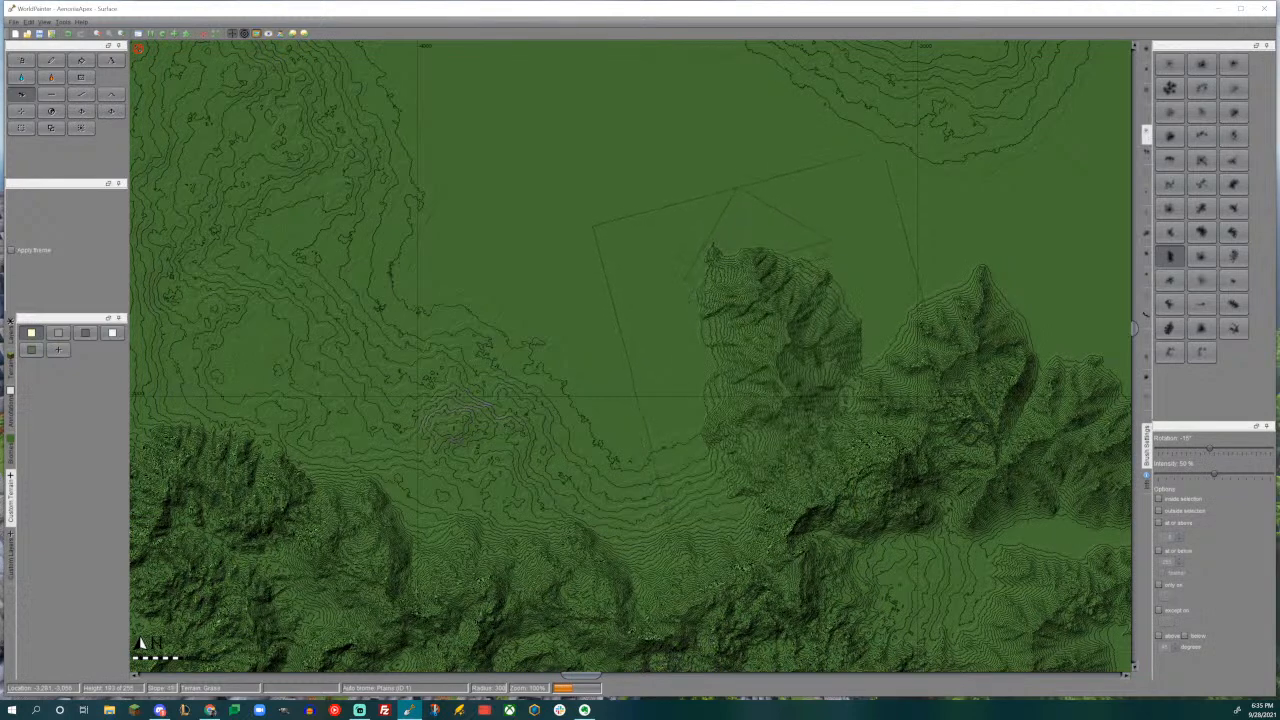
pyautogui.moveTo(779, 322); pyautogui.dragTo(740, 366, button='middle')
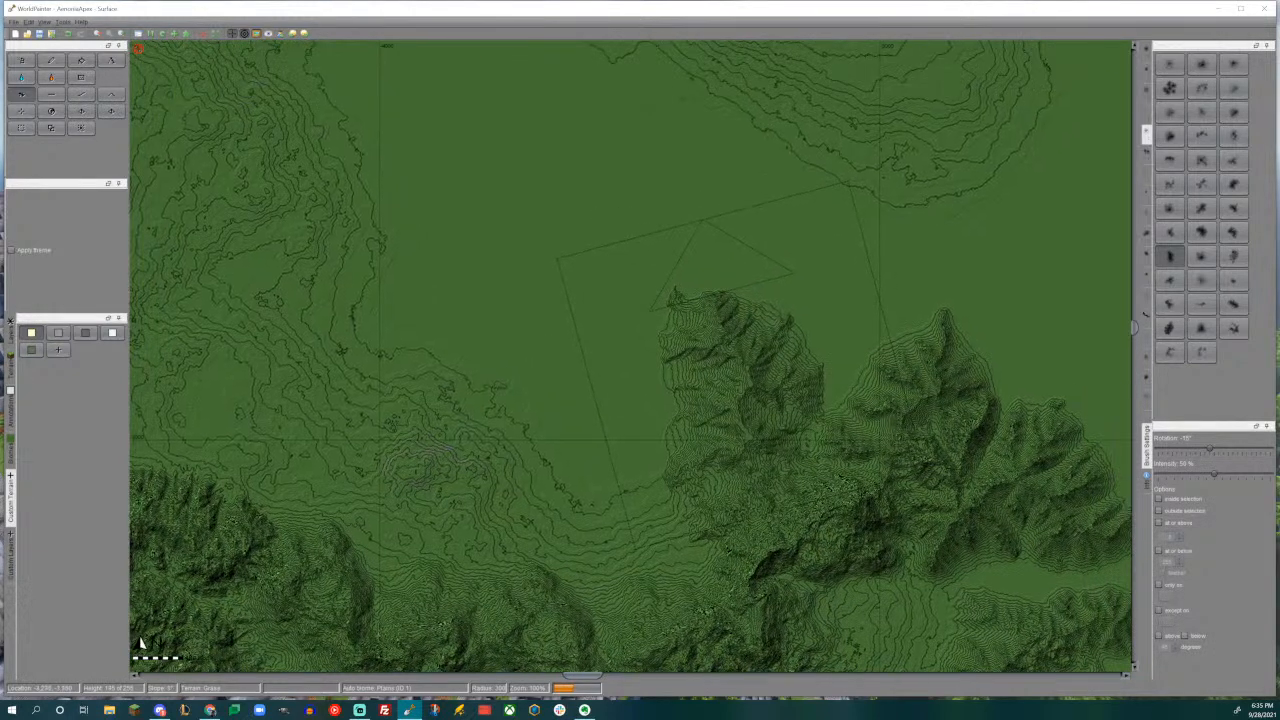
pyautogui.hotkey('ctrl', '3')
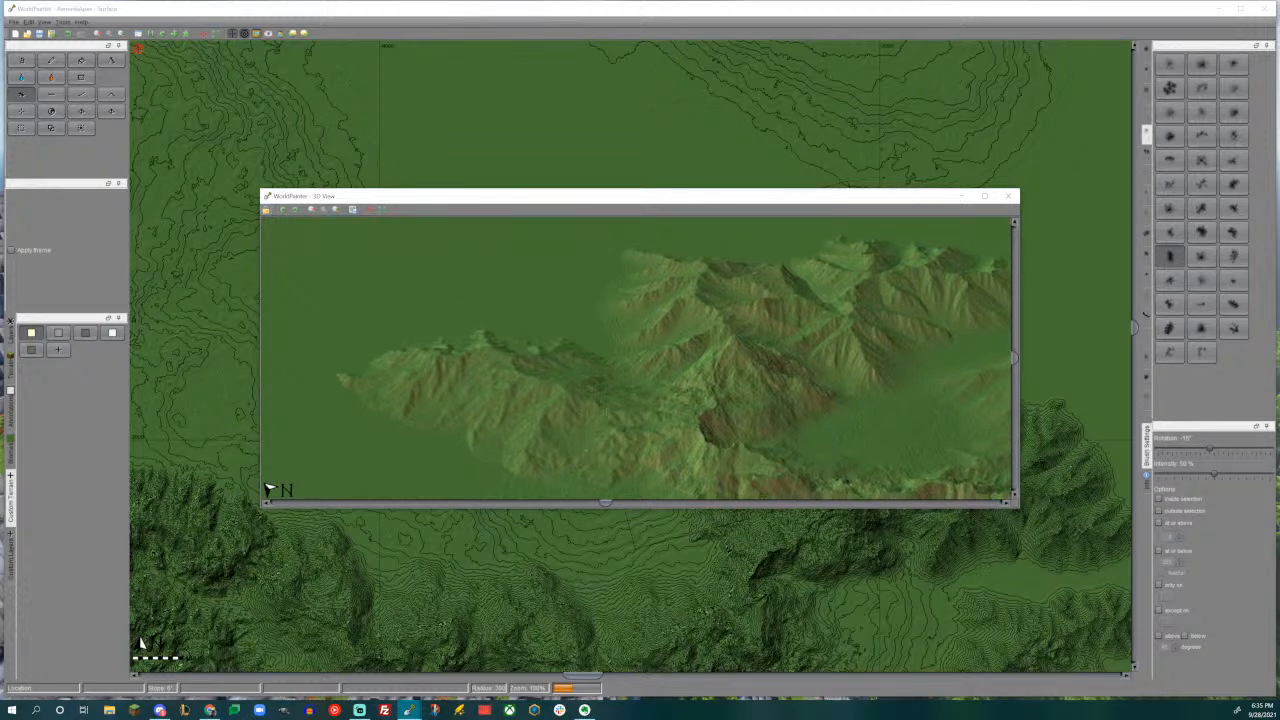
pyautogui.click(1008, 195)
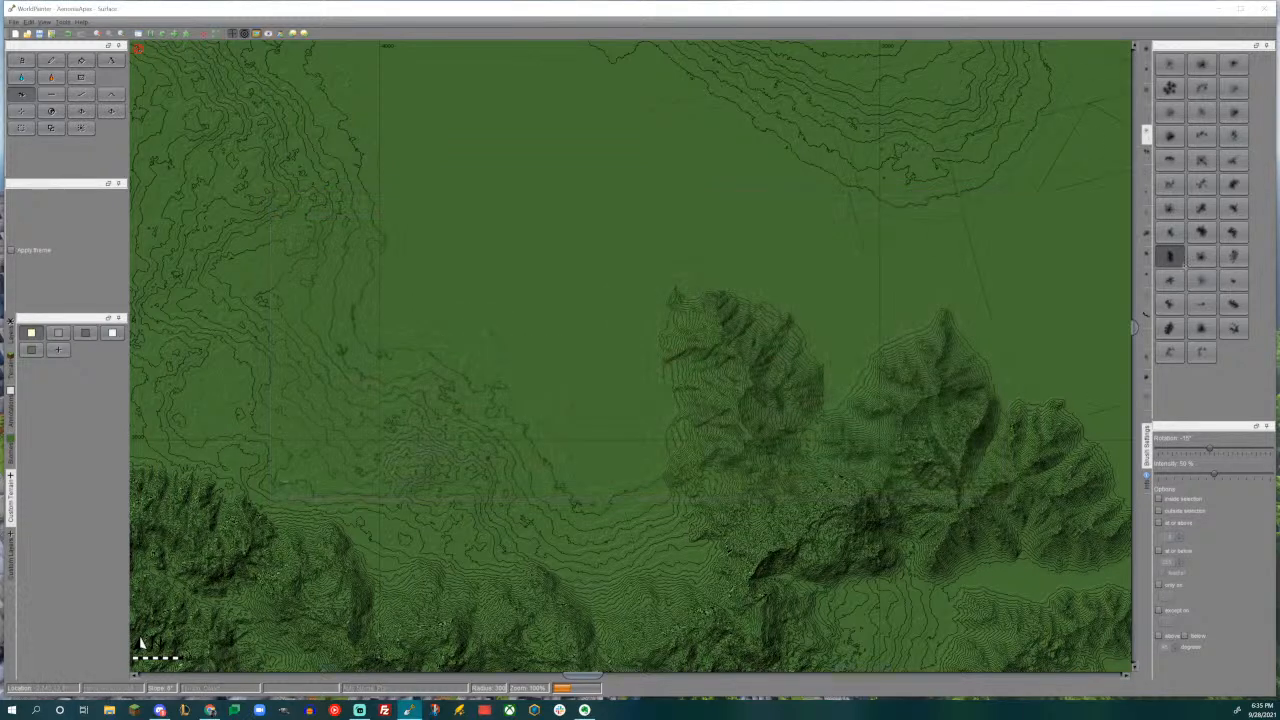
# - Paint the dark gray custom terrain over the mountains with the Pencil tool and solid round brush, limited to slopes above 25 degrees
pyautogui.moveTo(858, 459); pyautogui.dragTo(867, 277, button='middle')
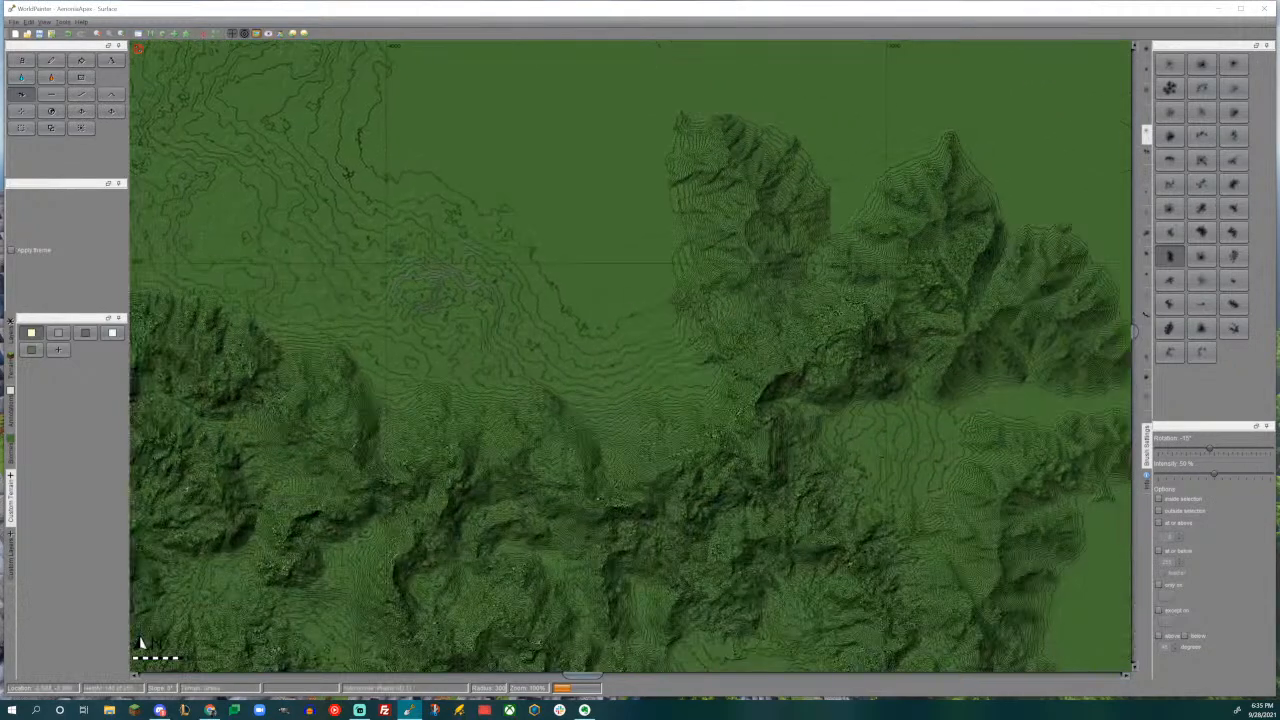
pyautogui.moveTo(760, 380); pyautogui.dragTo(822, 270, button='middle')
pyautogui.keyDown('ctrl'); pyautogui.scroll(-1, 762, 360); pyautogui.keyUp('ctrl')
pyautogui.moveTo(700, 458); pyautogui.dragTo(749, 374, button='middle')
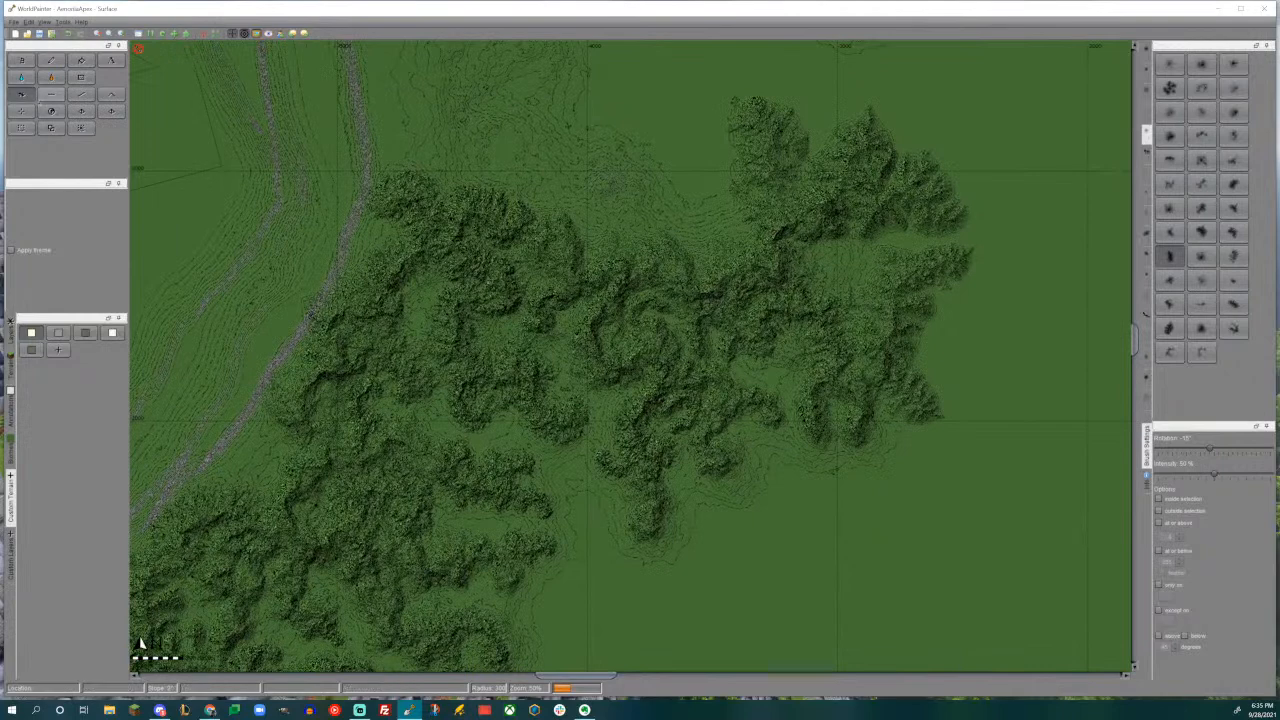
pyautogui.click(22, 111)
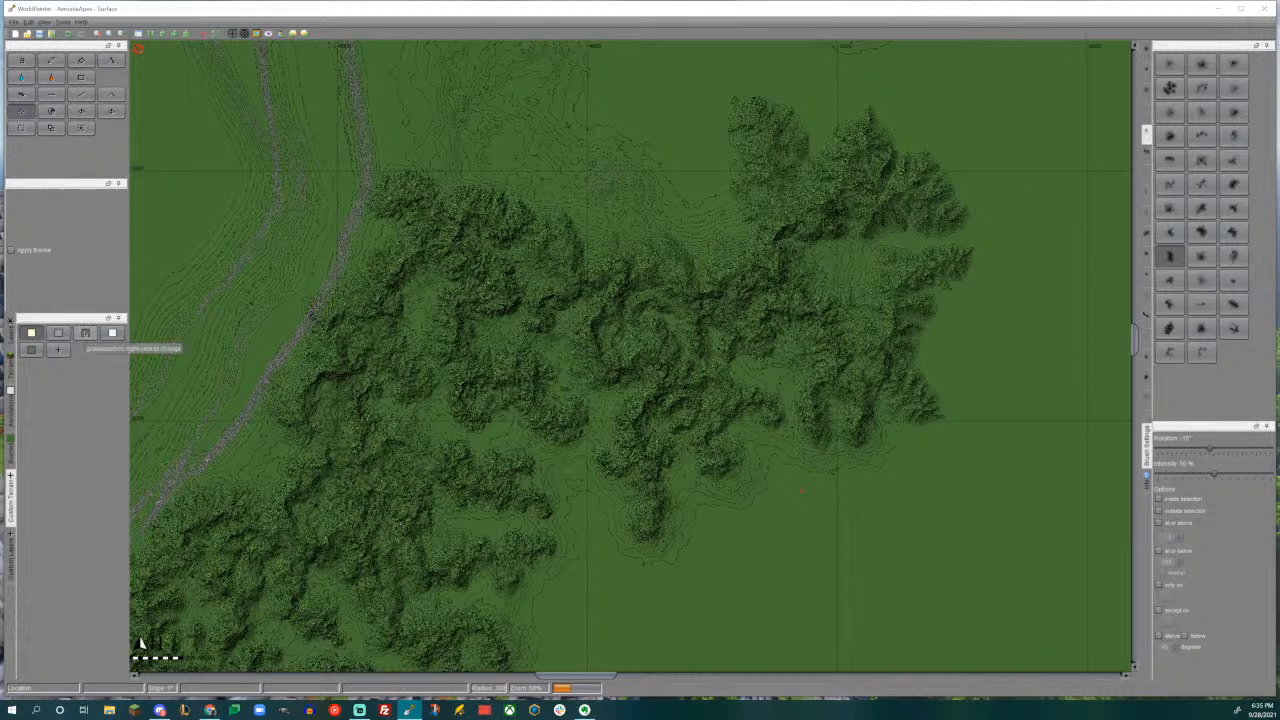
pyautogui.click(85, 333)
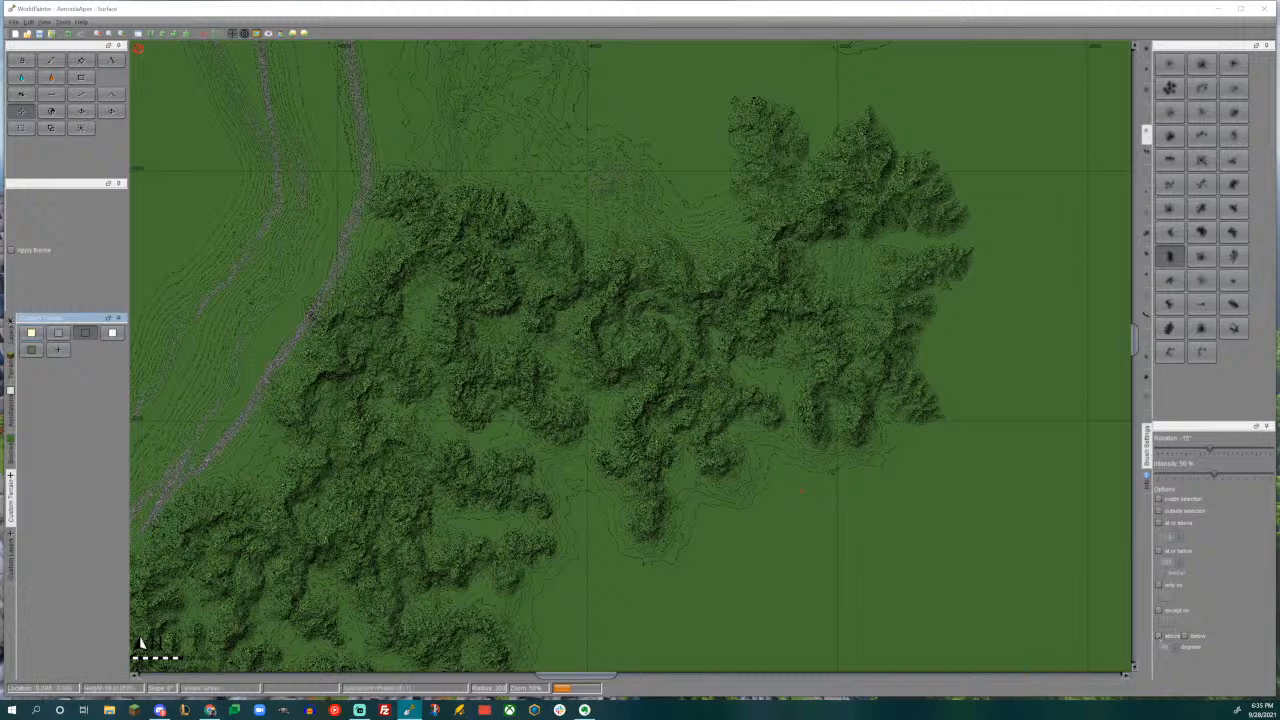
pyautogui.click(53, 62)
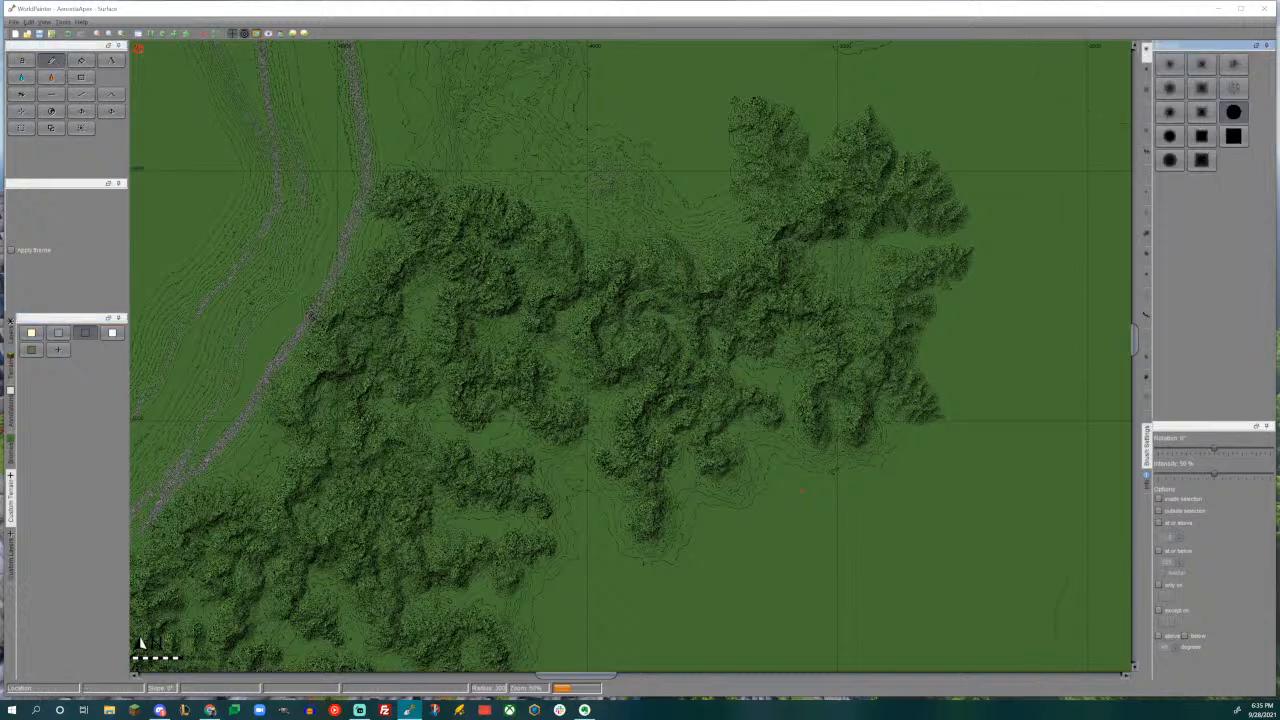
pyautogui.click(1159, 637)
pyautogui.moveTo(1161, 647); pyautogui.dragTo(1175, 652)
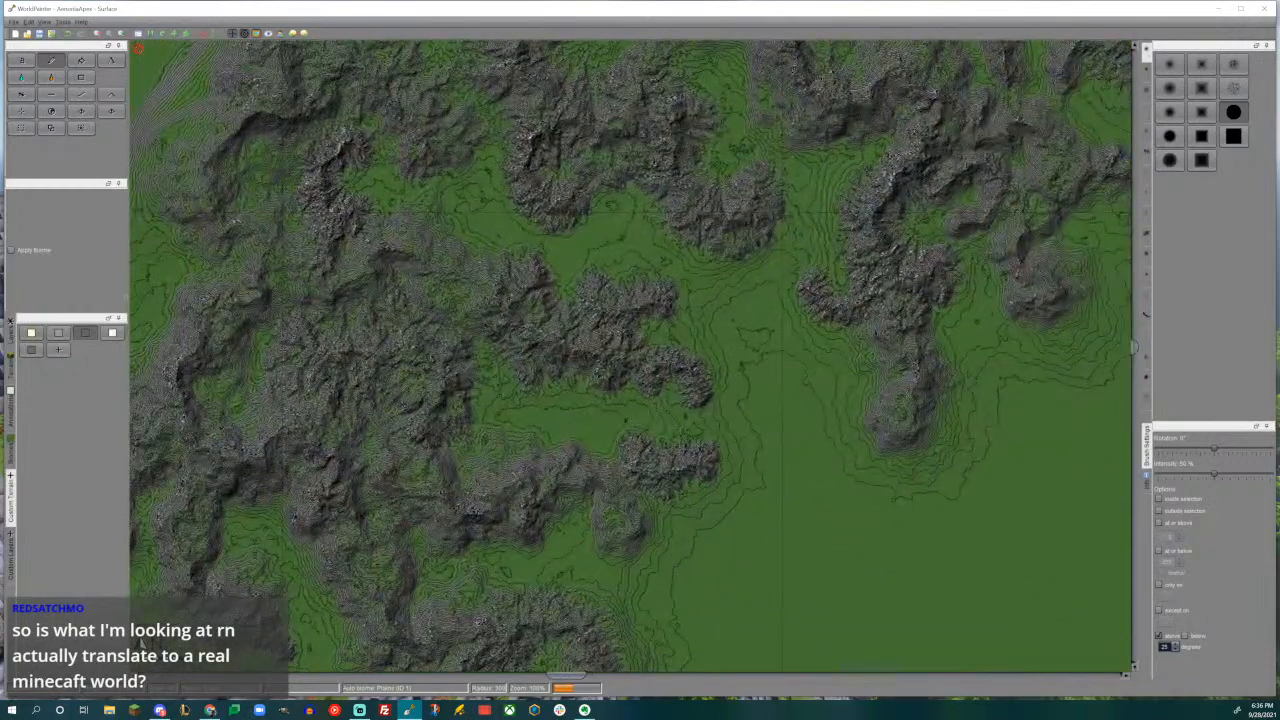
# - Paint the second custom terrain over the southern and central mountains, raising the minimum slope limit above 25 degrees
pyautogui.click(58, 333)
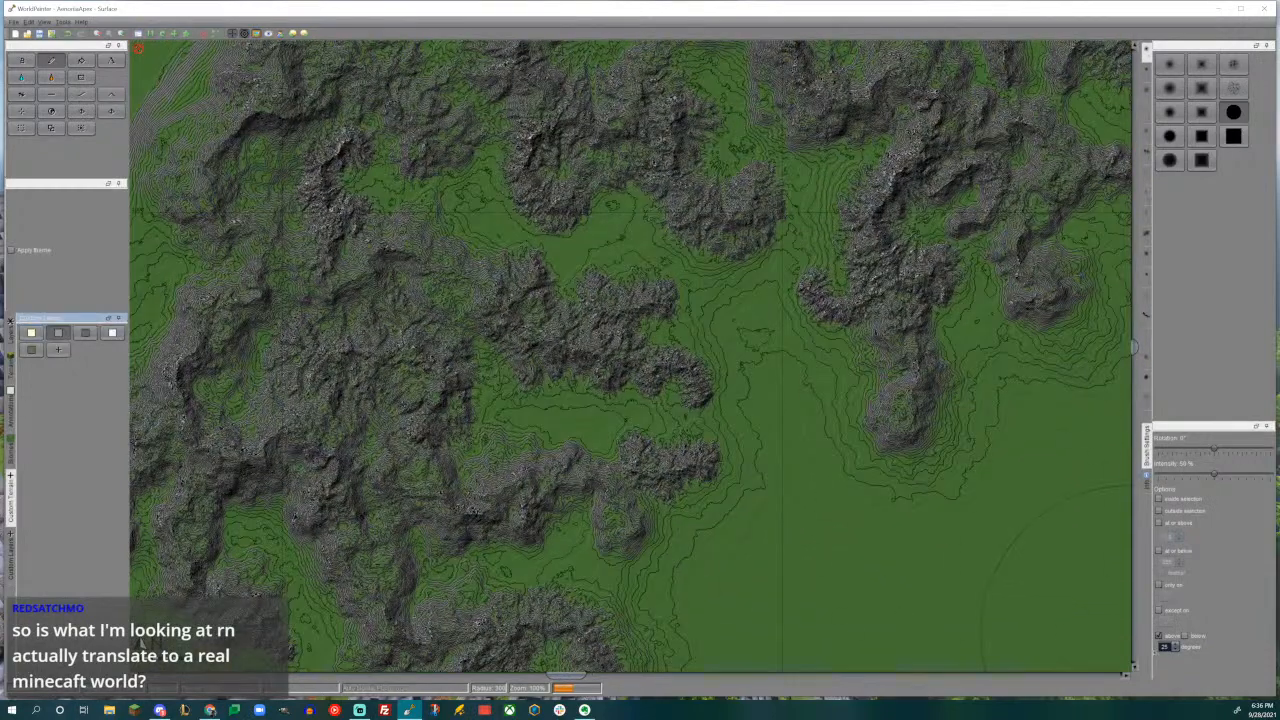
pyautogui.click(1165, 647)
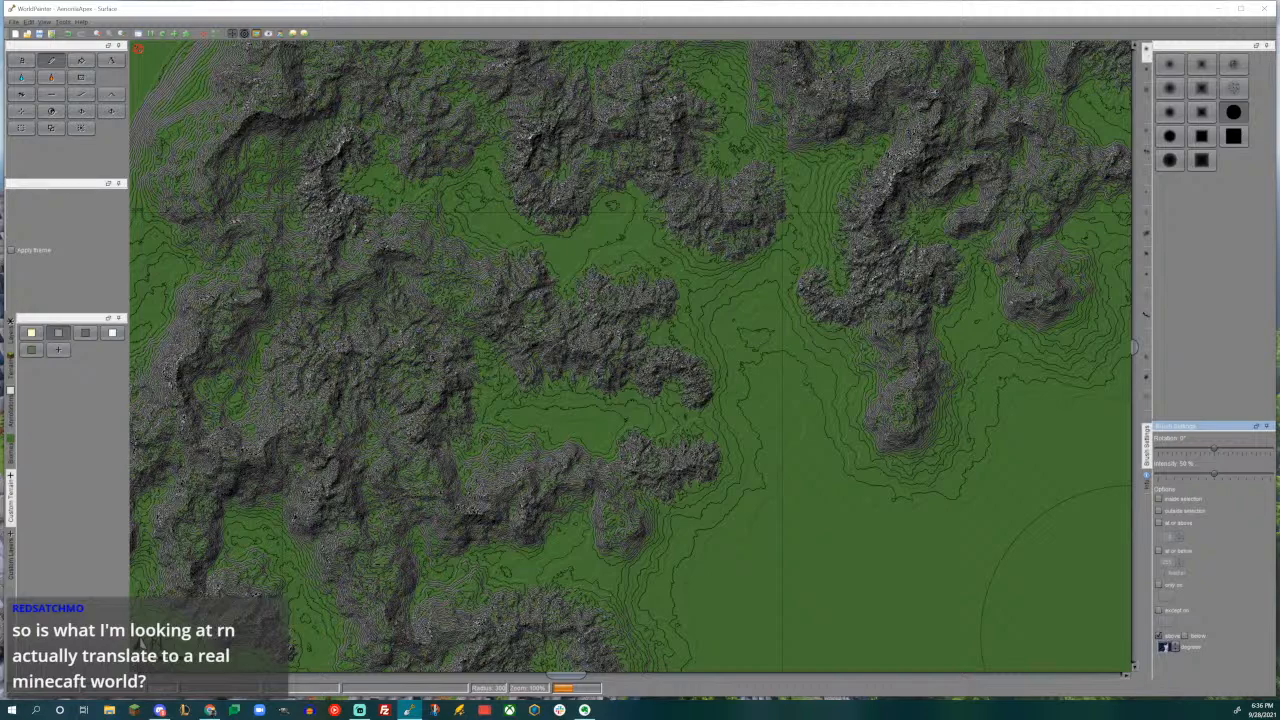
pyautogui.moveTo(705, 522)
pyautogui.mouseDown(button='middle')
pyautogui.moveTo(871, 300)
pyautogui.moveTo(889, 300)
pyautogui.mouseUp(button='middle')
pyautogui.moveTo(777, 457); pyautogui.dragTo(864, 331, button='middle')
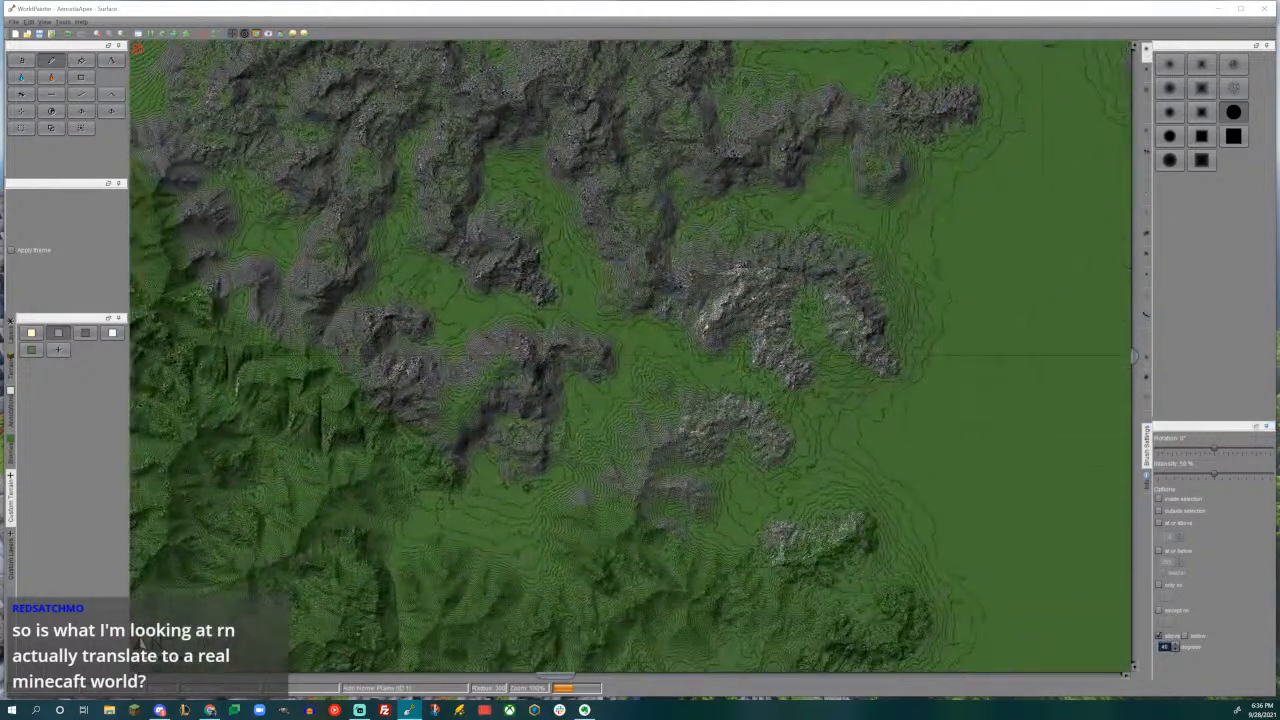
pyautogui.moveTo(870, 380); pyautogui.dragTo(750, 360)
pyautogui.moveTo(690, 330); pyautogui.dragTo(861, 493, button='middle')
pyautogui.moveTo(861, 493)
pyautogui.mouseDown()
pyautogui.moveTo(645, 410)
pyautogui.moveTo(514, 380)
pyautogui.moveTo(500, 350)
pyautogui.moveTo(545, 315)
pyautogui.moveTo(835, 355)
pyautogui.mouseUp()
pyautogui.moveTo(908, 377); pyautogui.dragTo(755, 380, button='middle')
pyautogui.moveTo(908, 327); pyautogui.dragTo(908, 546, button='middle')
pyautogui.click(900, 480)
pyautogui.moveTo(720, 400); pyautogui.dragTo(650, 320)
pyautogui.moveTo(650, 320); pyautogui.dragTo(648, 466, button='middle')
pyautogui.moveTo(590, 330)
pyautogui.mouseDown()
pyautogui.moveTo(530, 250)
pyautogui.moveTo(763, 257)
pyautogui.mouseUp()
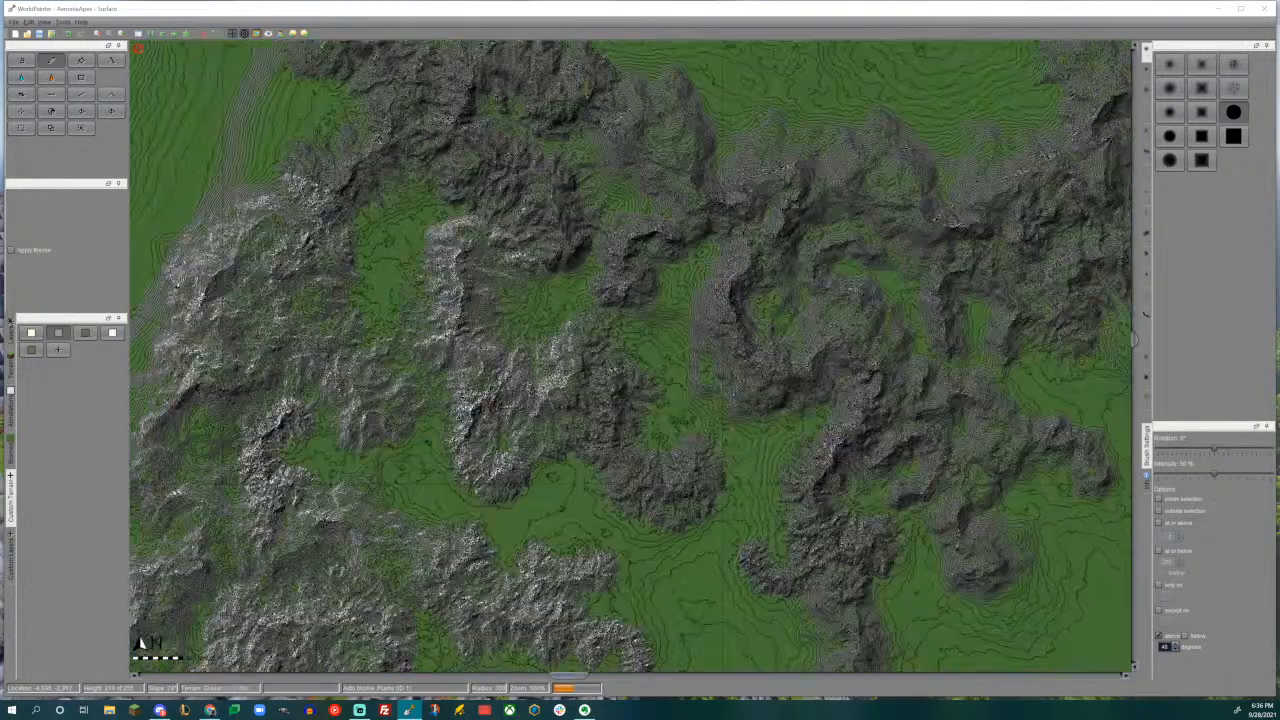
pyautogui.moveTo(620, 480); pyautogui.dragTo(640, 300)
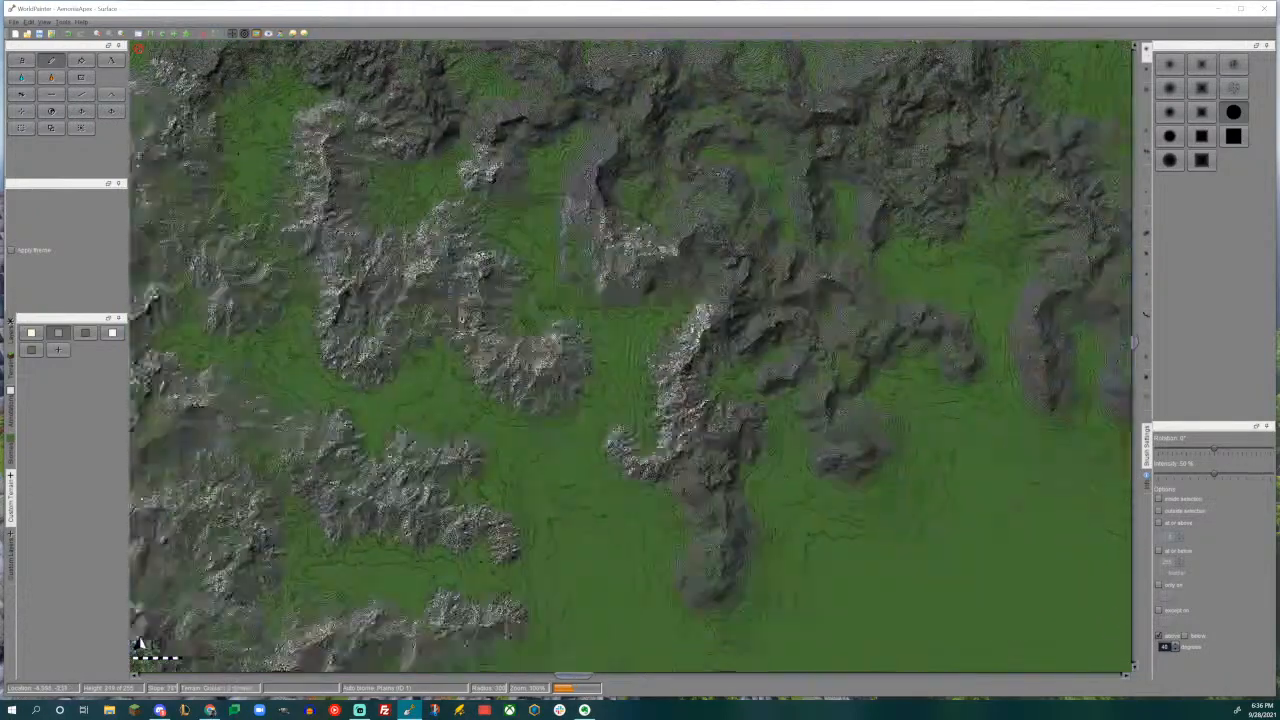
# - Continue painting the second custom terrain over the steep slopes of the northern and eastern mountain ranges
pyautogui.moveTo(738, 504); pyautogui.dragTo(700, 470, button='middle')
pyautogui.moveTo(700, 470); pyautogui.dragTo(795, 410)
pyautogui.moveTo(826, 343); pyautogui.dragTo(689, 515, button='middle')
pyautogui.moveTo(943, 397); pyautogui.dragTo(945, 448)
pyautogui.moveTo(1050, 445); pyautogui.dragTo(850, 524, button='middle')
pyautogui.moveTo(834, 345); pyautogui.dragTo(820, 325)
pyautogui.moveTo(755, 110); pyautogui.dragTo(822, 291, button='middle')
pyautogui.moveTo(822, 291)
pyautogui.mouseDown()
pyautogui.moveTo(655, 238)
pyautogui.moveTo(639, 500)
pyautogui.mouseUp()
pyautogui.moveTo(639, 500); pyautogui.dragTo(807, 348, button='middle')
pyautogui.moveTo(807, 348)
pyautogui.mouseDown()
pyautogui.moveTo(715, 382)
pyautogui.moveTo(570, 330)
pyautogui.mouseUp()
pyautogui.moveTo(565, 330); pyautogui.dragTo(843, 348, button='middle')
pyautogui.moveTo(843, 348)
pyautogui.mouseDown()
pyautogui.moveTo(685, 325)
pyautogui.moveTo(635, 295)
pyautogui.moveTo(565, 280)
pyautogui.mouseUp()
pyautogui.moveTo(565, 390); pyautogui.dragTo(573, 138, button='middle')
pyautogui.keyDown('ctrl'); pyautogui.scroll(-1, 340, 155); pyautogui.keyUp('ctrl')
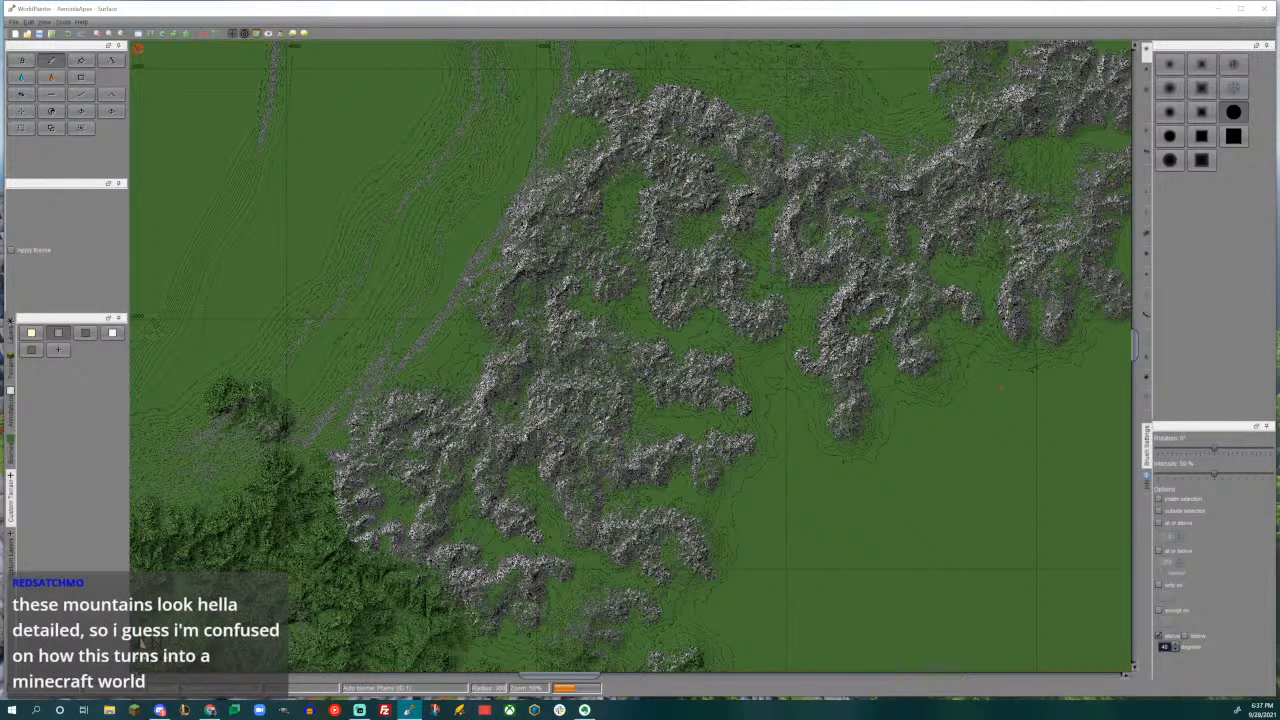
pyautogui.moveTo(948, 267); pyautogui.dragTo(896, 293, button='middle')
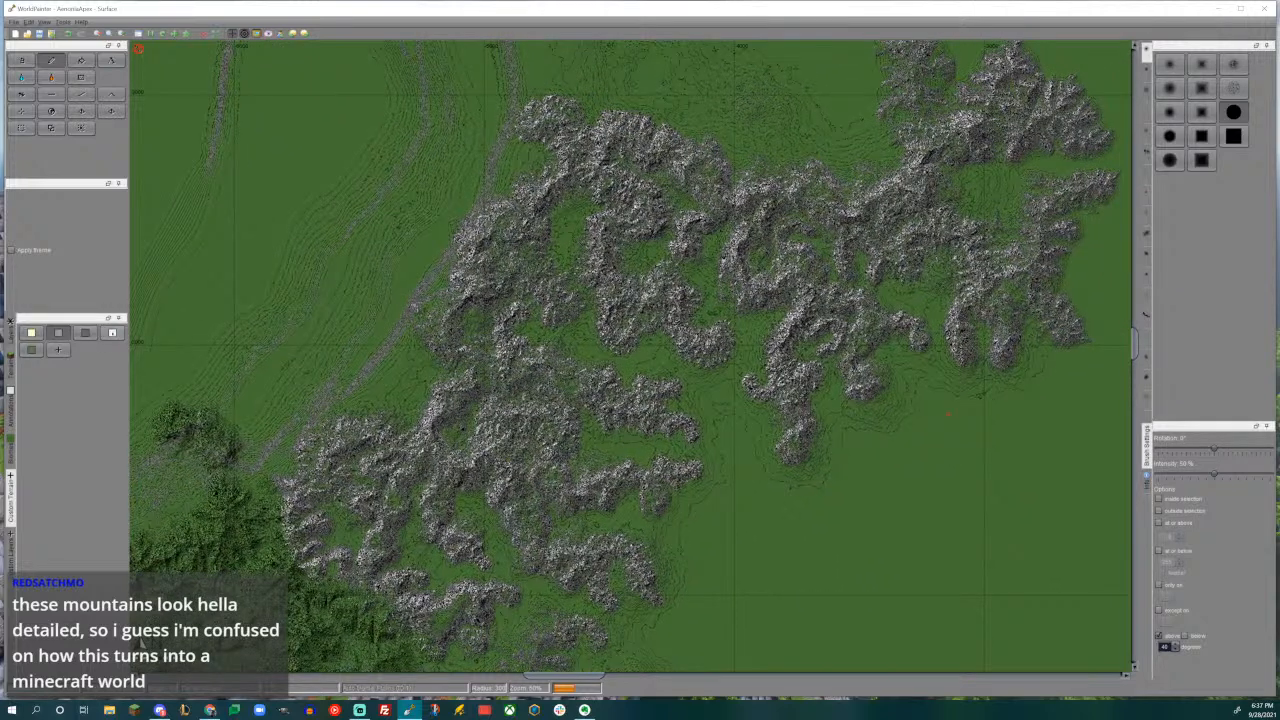
# - Try the Frost layer on the southern mountains, limited to heights at or above 120 and gentler slopes, and undo the stroke
pyautogui.click(11, 367)
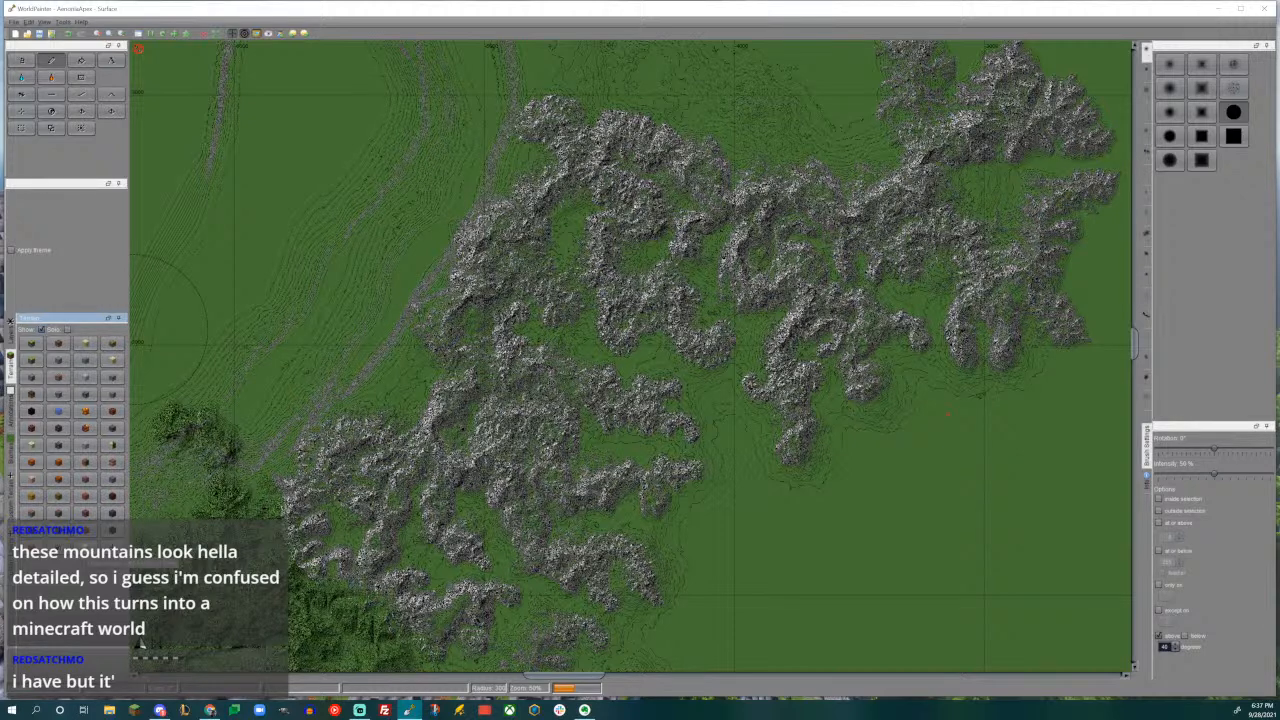
pyautogui.click(11, 334)
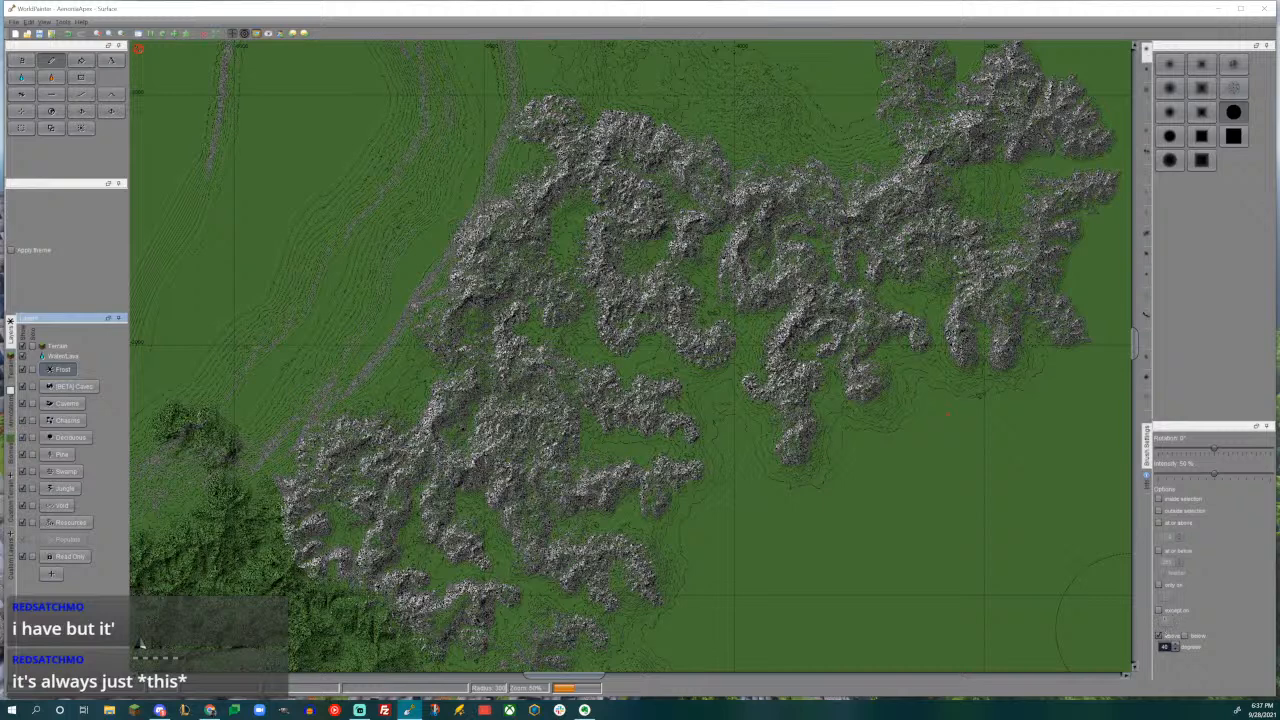
pyautogui.click(1159, 635)
pyautogui.click(1185, 636)
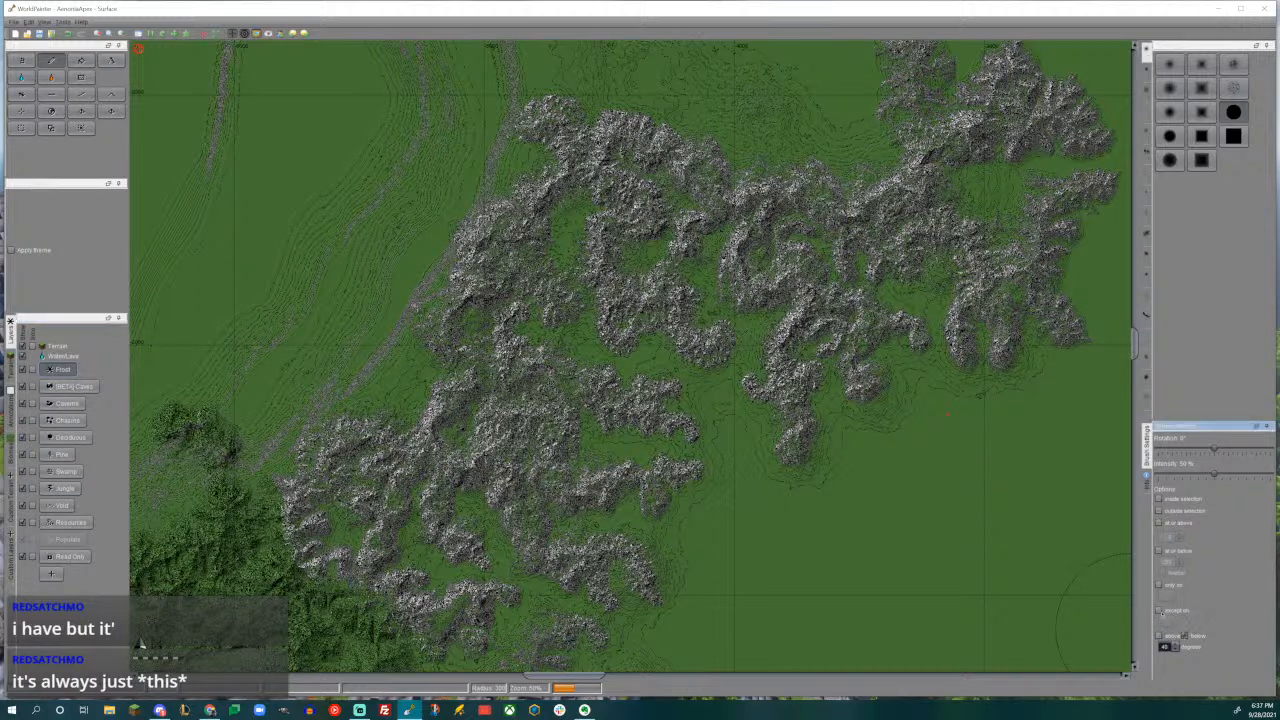
pyautogui.click(1159, 523)
pyautogui.doubleClick(1170, 537)
pyautogui.write('120')
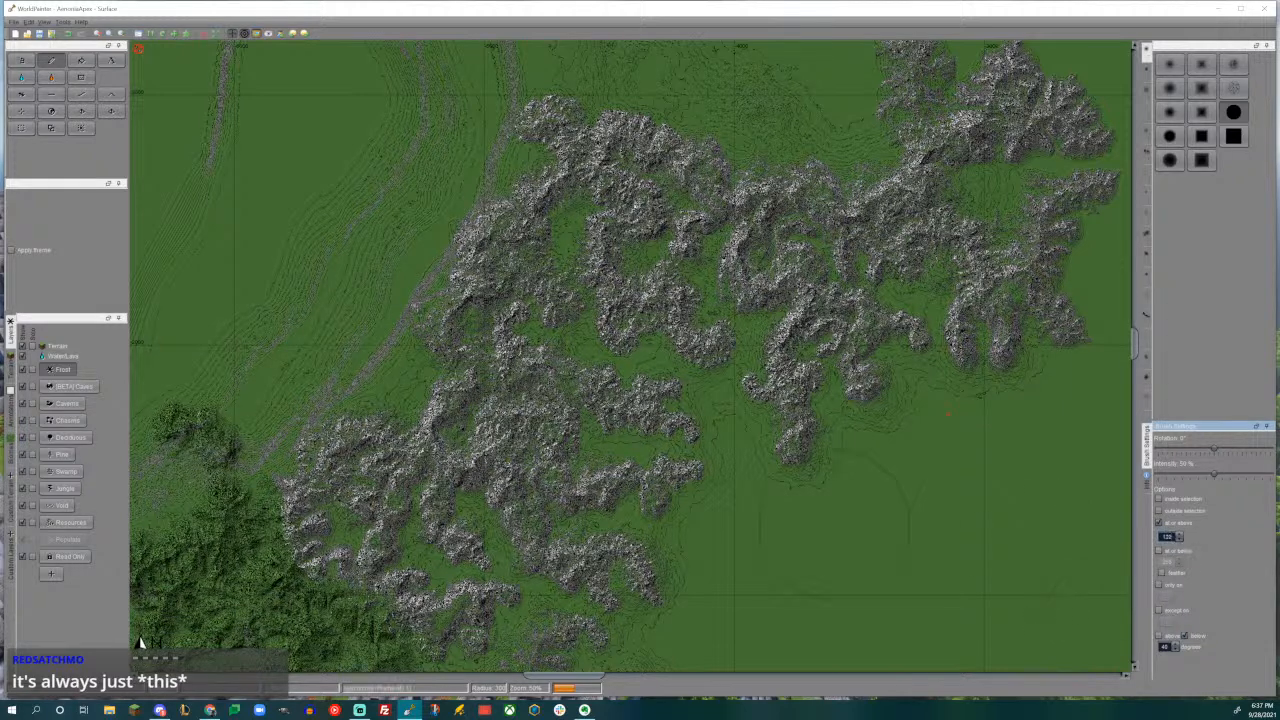
pyautogui.scroll(5, 140, 643)
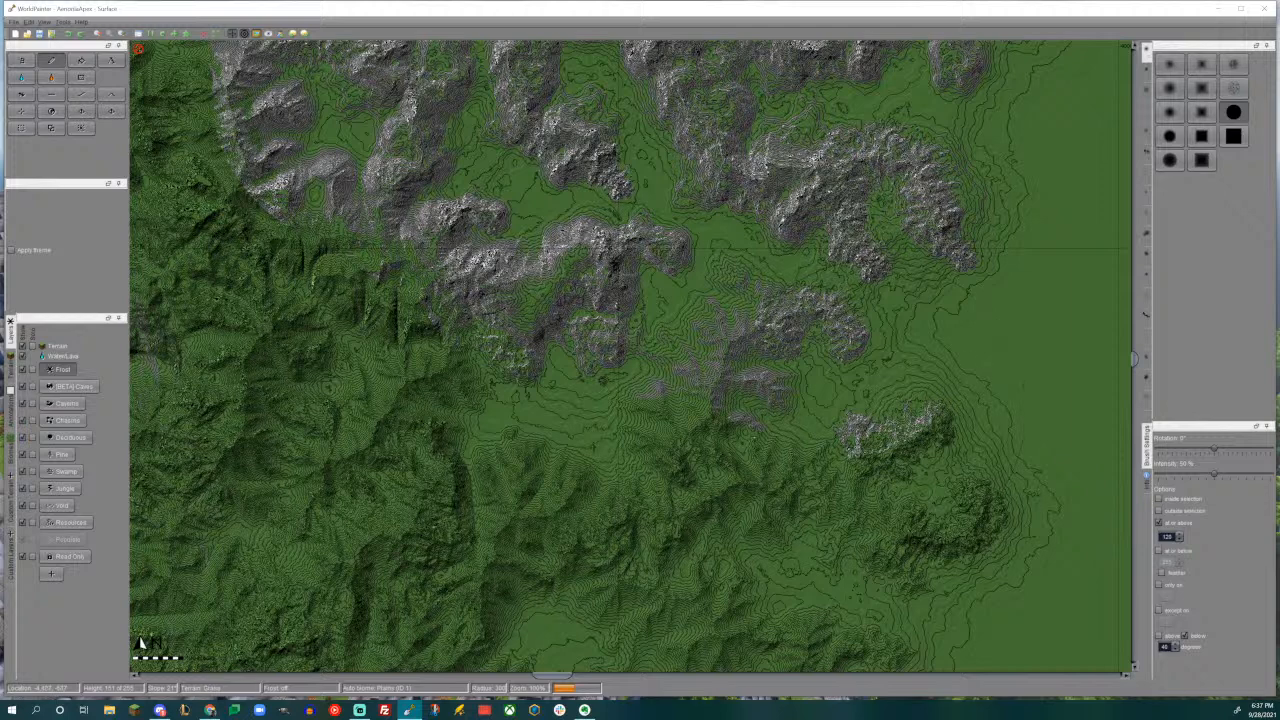
pyautogui.click(625, 256)
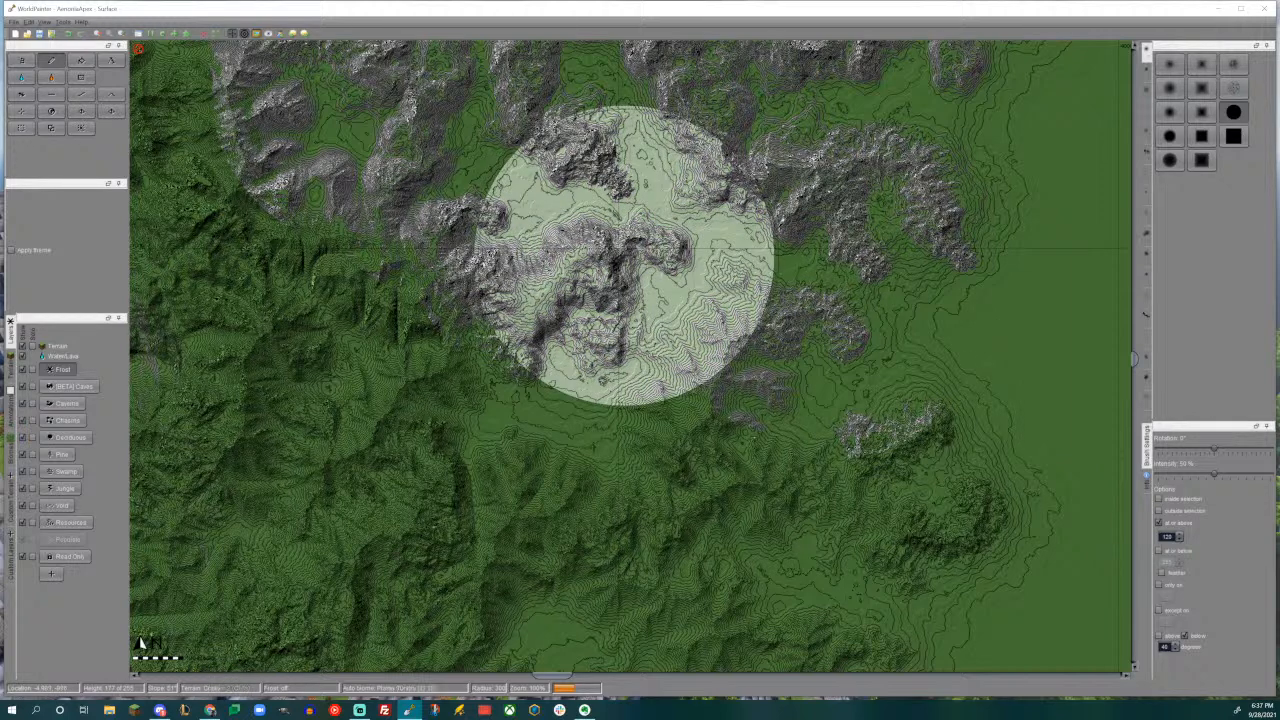
pyautogui.hotkey('ctrl', 'z')
pyautogui.moveTo(740, 295); pyautogui.dragTo(704, 322, button='middle')
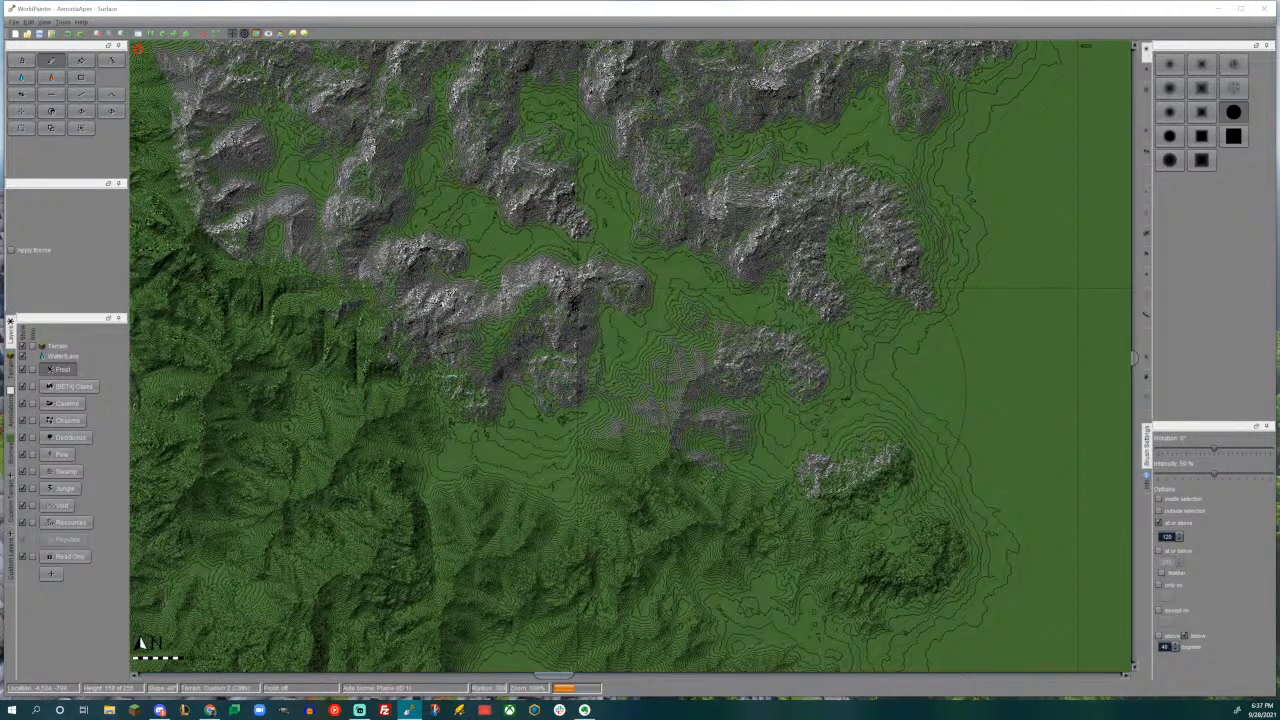
pyautogui.moveTo(695, 303); pyautogui.dragTo(720, 503, button='middle')
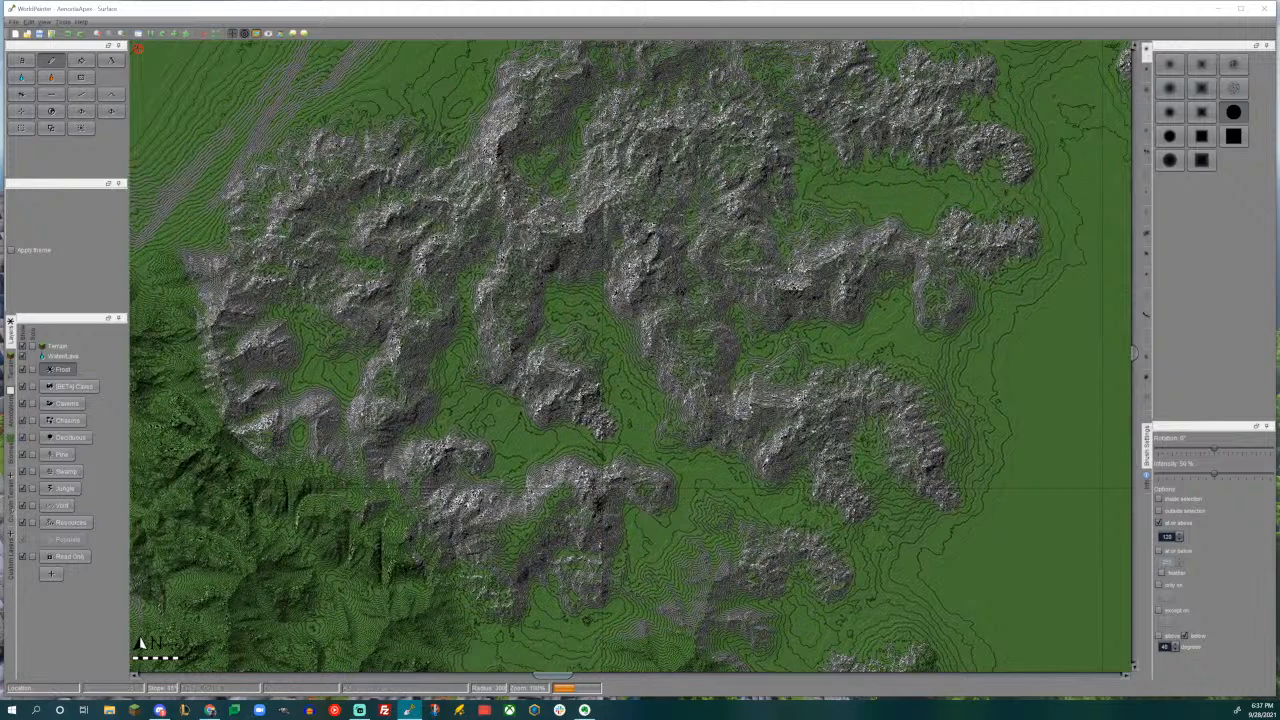
# - Select the Dark Trees custom layer and replace the brush's slope and minimum-height limits with a maximum height limit
pyautogui.click(11, 509)
pyautogui.click(11, 556)
pyautogui.click(60, 349)
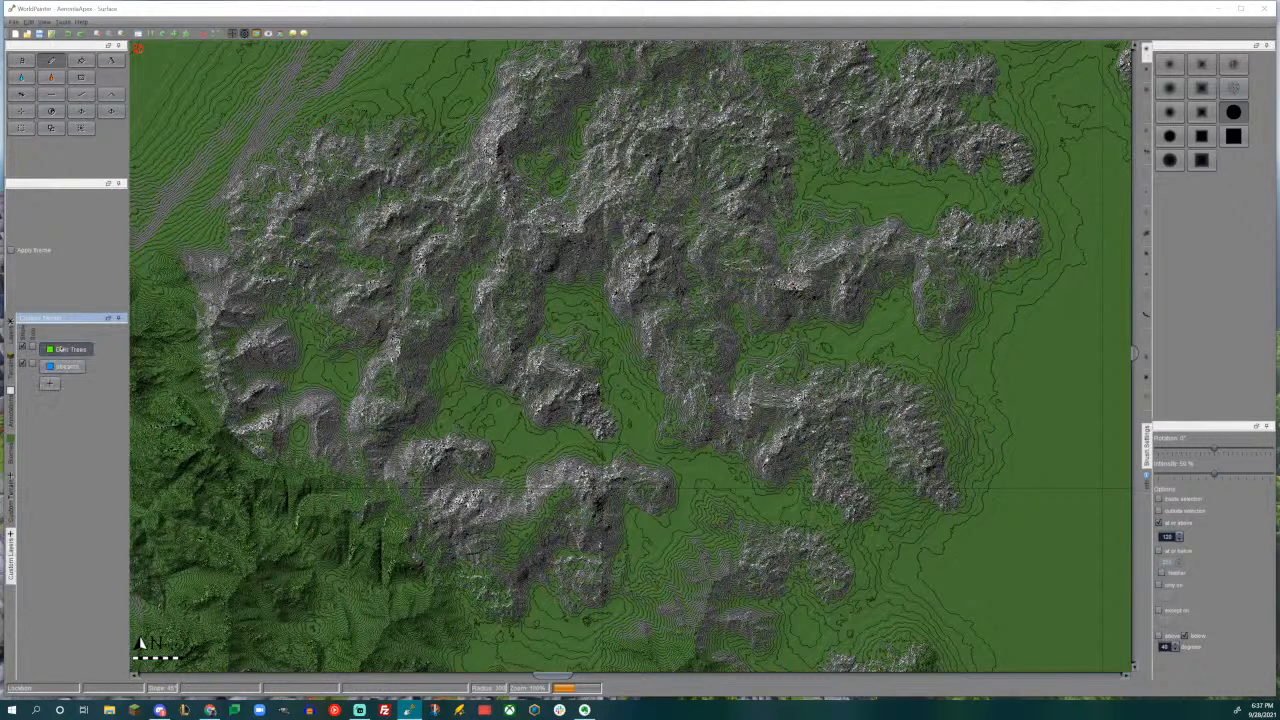
pyautogui.click(1184, 635)
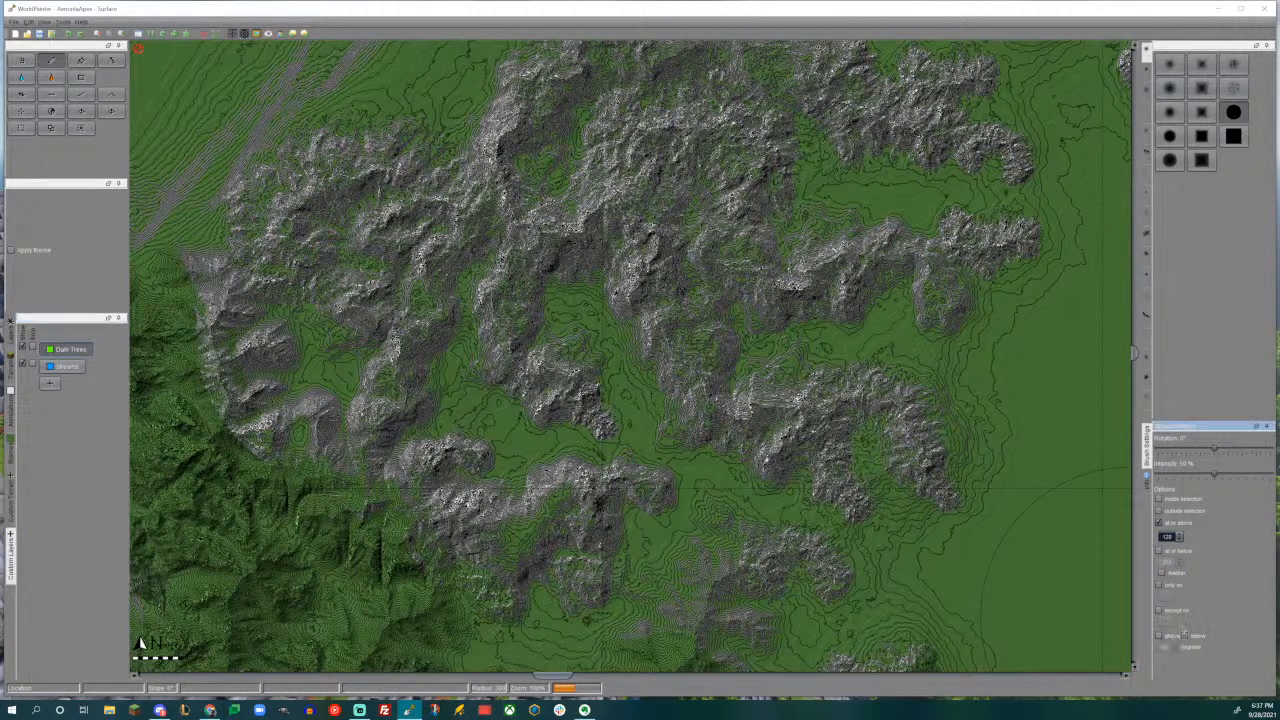
pyautogui.click(1159, 522)
pyautogui.scroll(1, 965, 375)
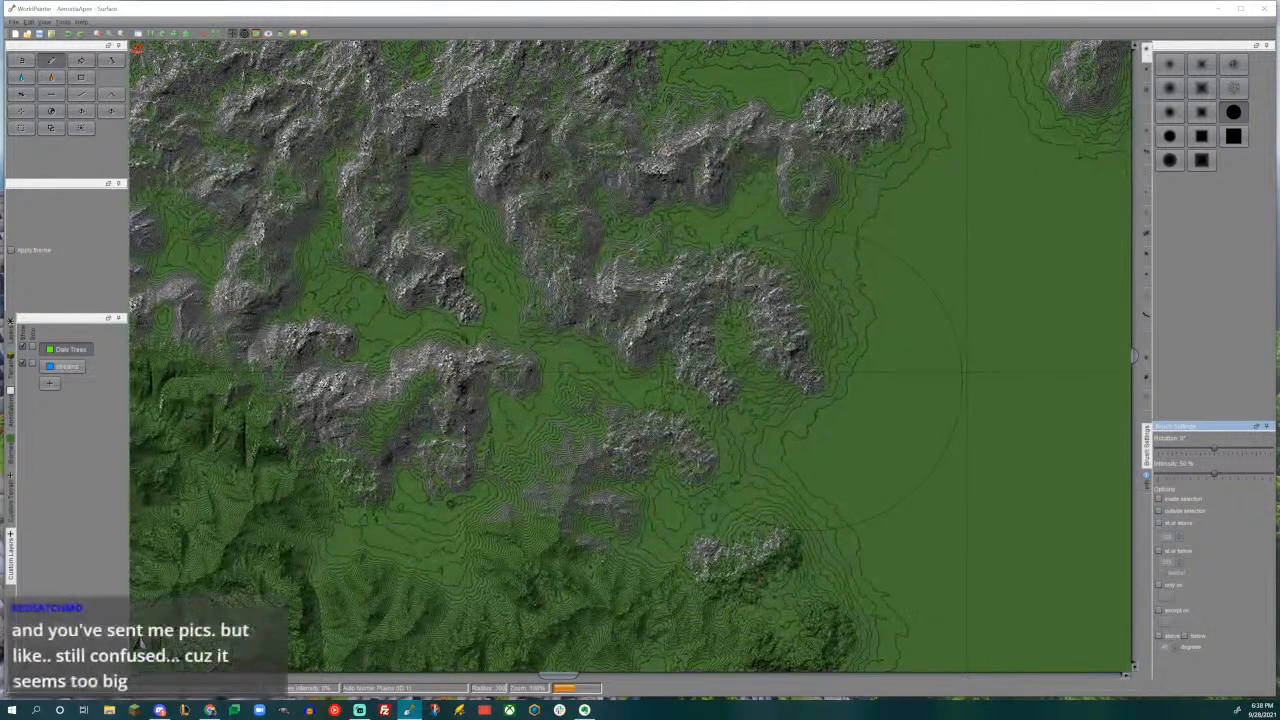
pyautogui.click(1159, 550)
pyautogui.doubleClick(1167, 562)
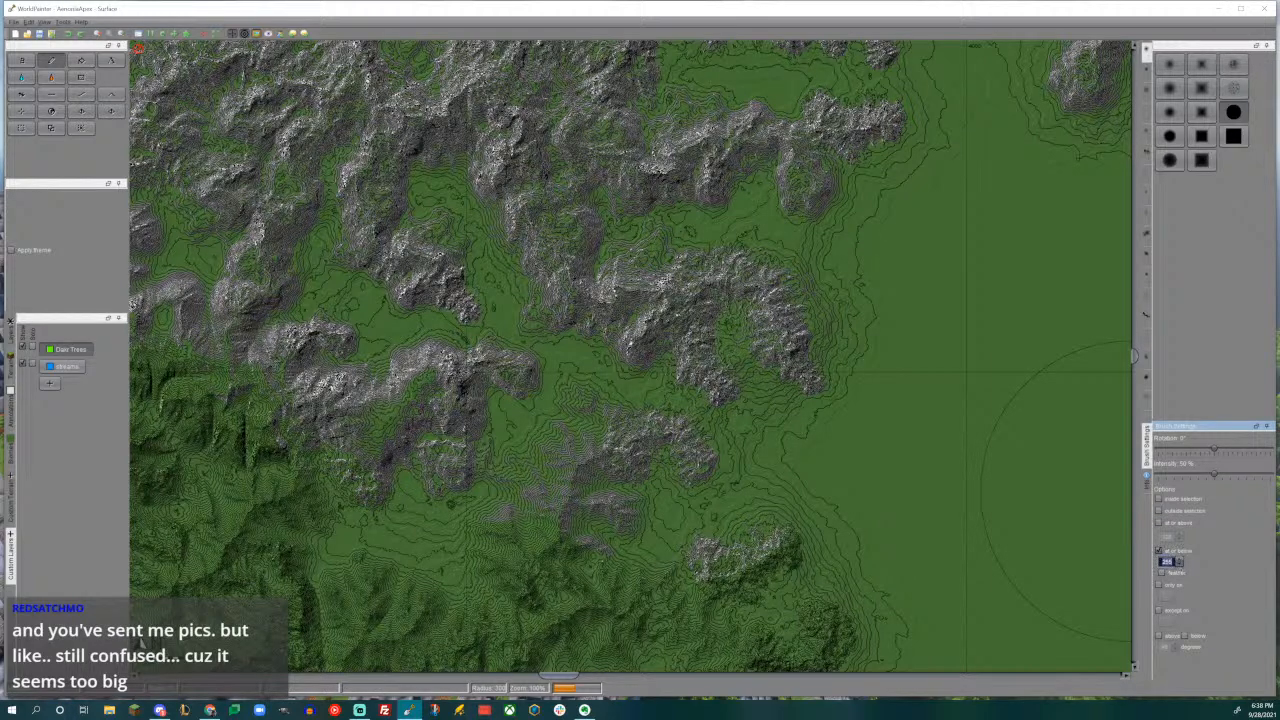
pyautogui.write('1')
# - Try painting Dark Trees over the southern mountains and valleys, and undo the strokes
pyautogui.click(703, 410)
pyautogui.click(741, 300)
pyautogui.moveTo(741, 300)
pyautogui.mouseDown(button='middle')
pyautogui.moveTo(761, 505)
pyautogui.moveTo(808, 446)
pyautogui.mouseUp(button='middle')
pyautogui.click(620, 446)
pyautogui.moveTo(620, 446); pyautogui.dragTo(690, 401, button='middle')
pyautogui.click(577, 358)
pyautogui.click(664, 484)
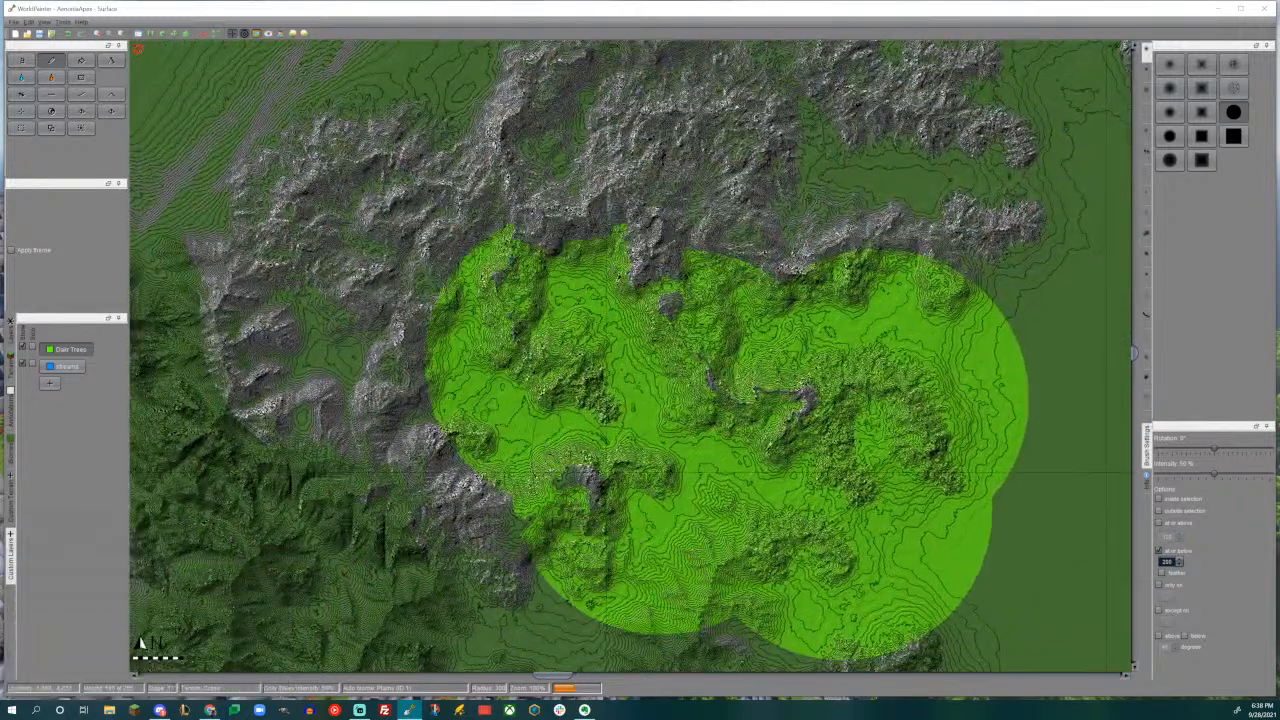
pyautogui.hotkey('ctrl', 'z')
pyautogui.hotkey('ctrl', 'z')
pyautogui.hotkey('ctrl', 'z')
pyautogui.hotkey('ctrl', 'z')
pyautogui.hotkey('ctrl', 'z')
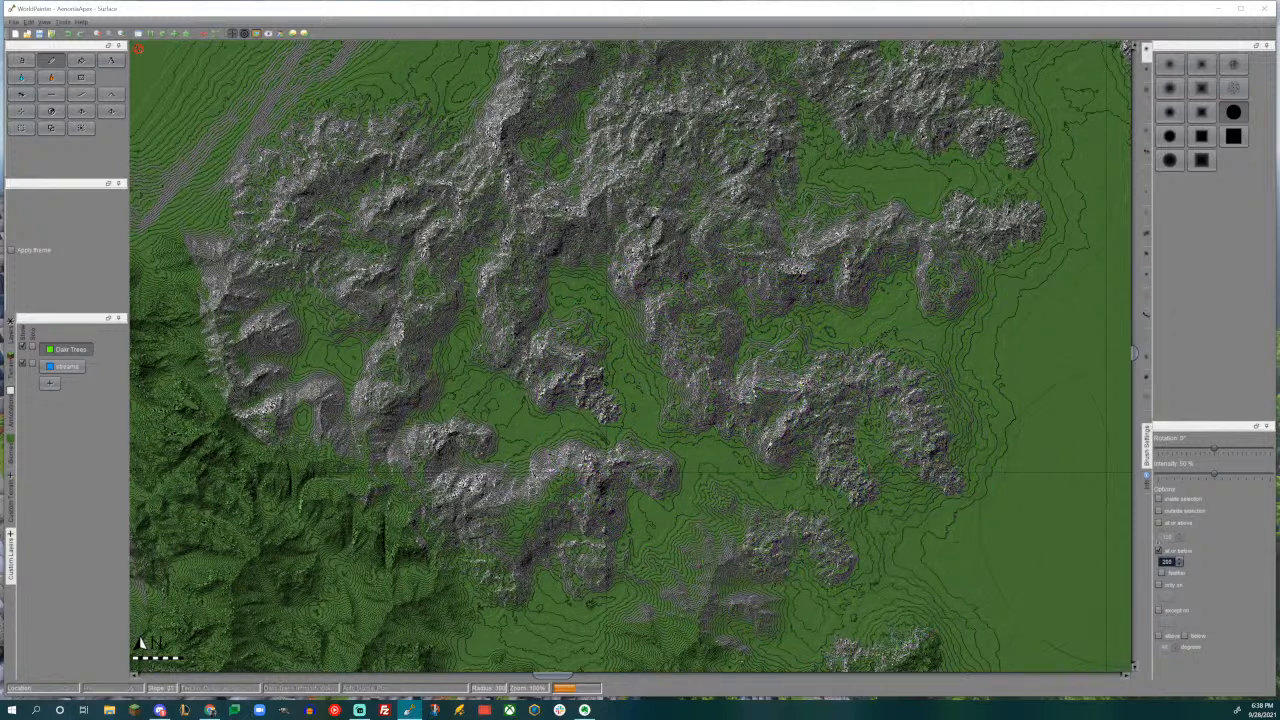
# - Lower the brush's maximum height limit for the Dark Trees layer
pyautogui.doubleClick(1170, 562)
pyautogui.write('1')
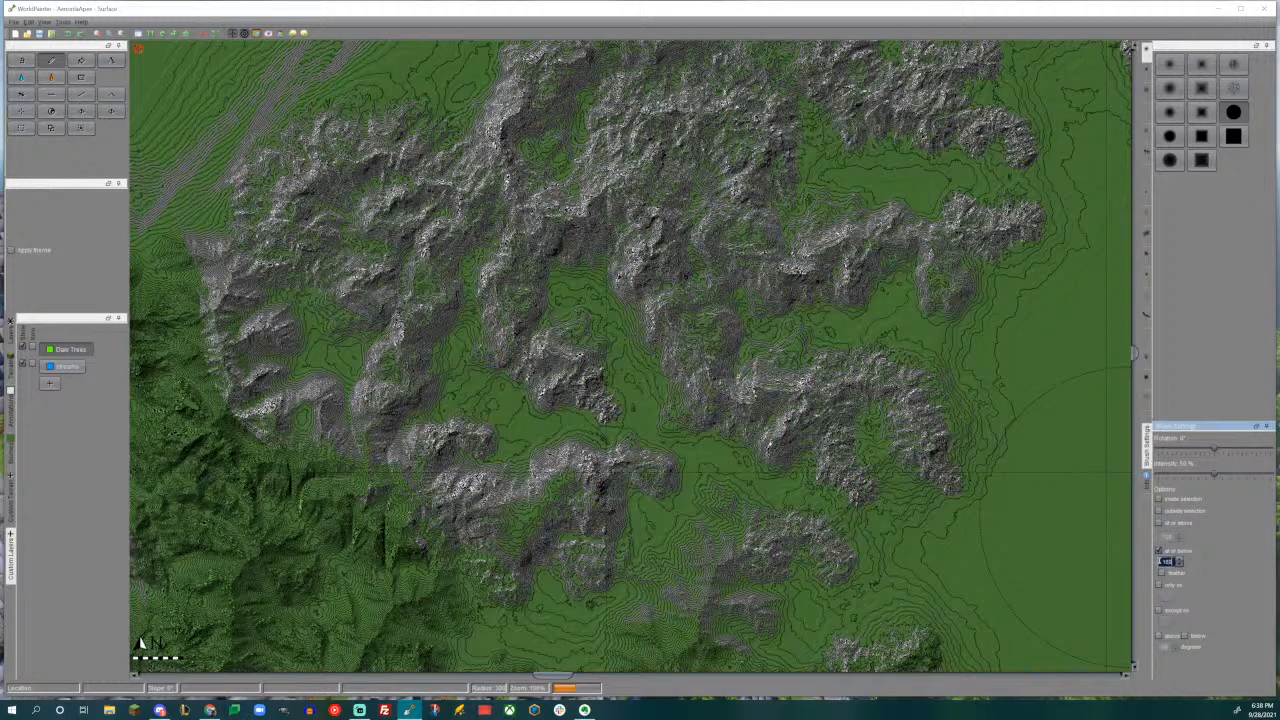
# - Try painting Dark Trees with the lowered height limit from the southeastern foothills up to the central ridges, and undo the strokes
pyautogui.click(854, 528)
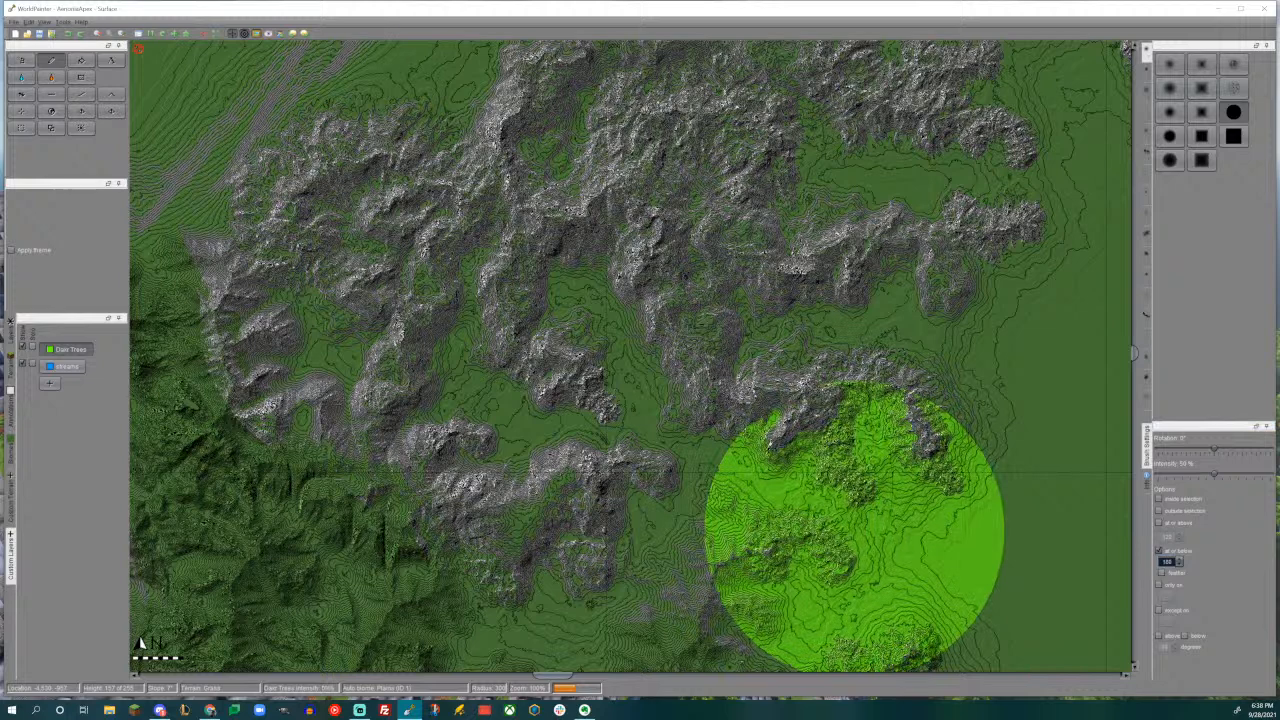
pyautogui.click(710, 479)
pyautogui.click(708, 391)
pyautogui.click(848, 337)
pyautogui.click(912, 272)
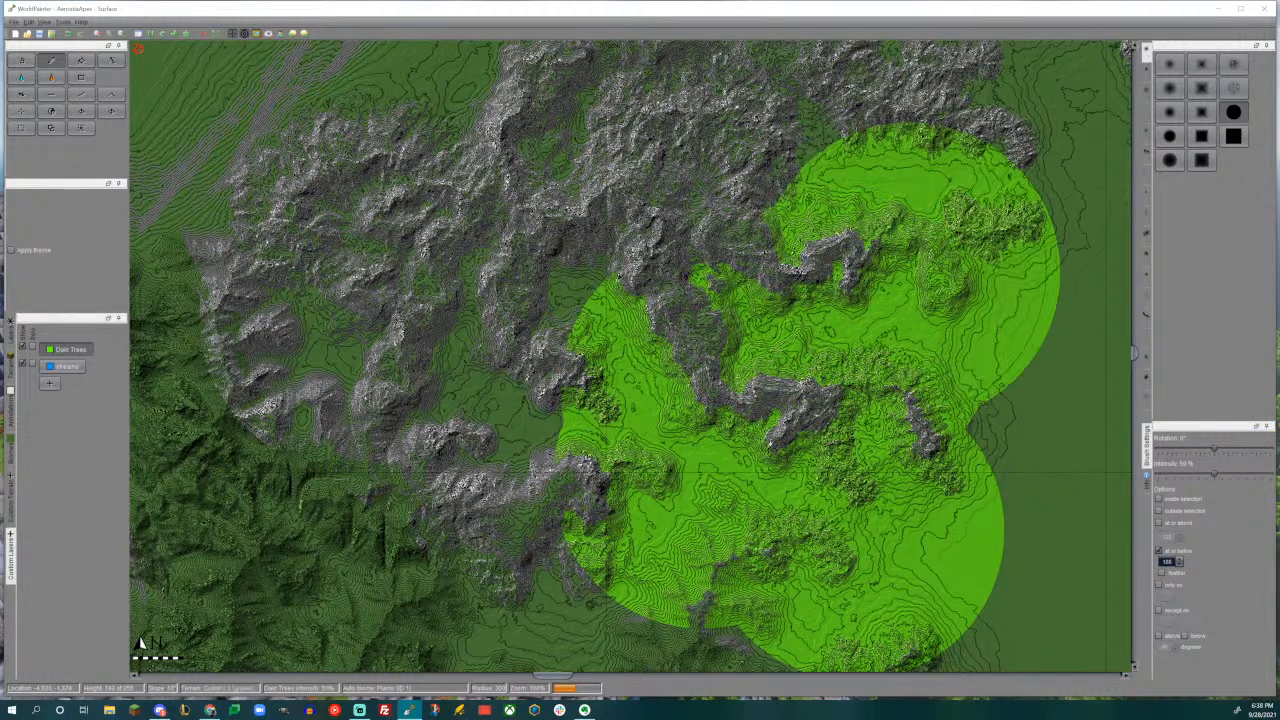
pyautogui.click(655, 204)
pyautogui.hotkey('ctrl', 'z')
pyautogui.hotkey('ctrl', 'z')
pyautogui.hotkey('ctrl', 'z')
pyautogui.hotkey('ctrl', 'z')
pyautogui.hotkey('ctrl', 'z')
pyautogui.hotkey('ctrl', 'z')
pyautogui.hotkey('ctrl', 'z')
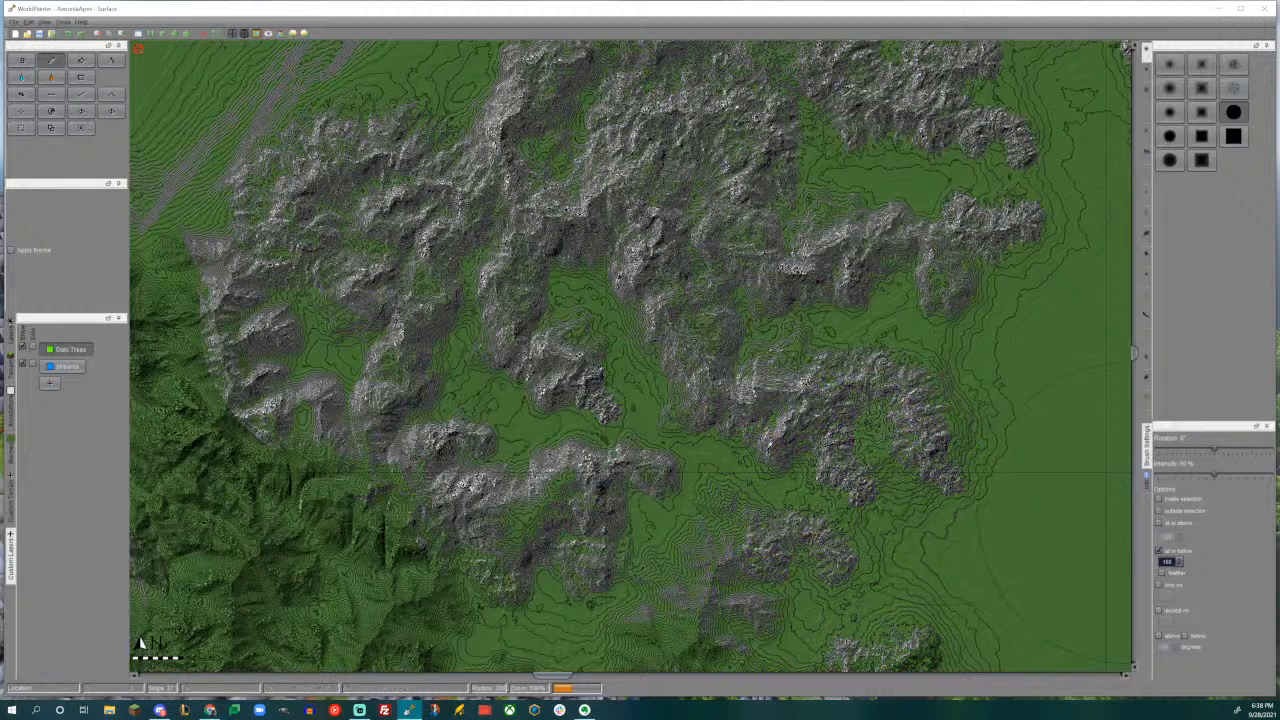
# - Restrict the brush to Grass terrain and paint Dark Trees through the southern valleys and foothills
pyautogui.click(1162, 592)
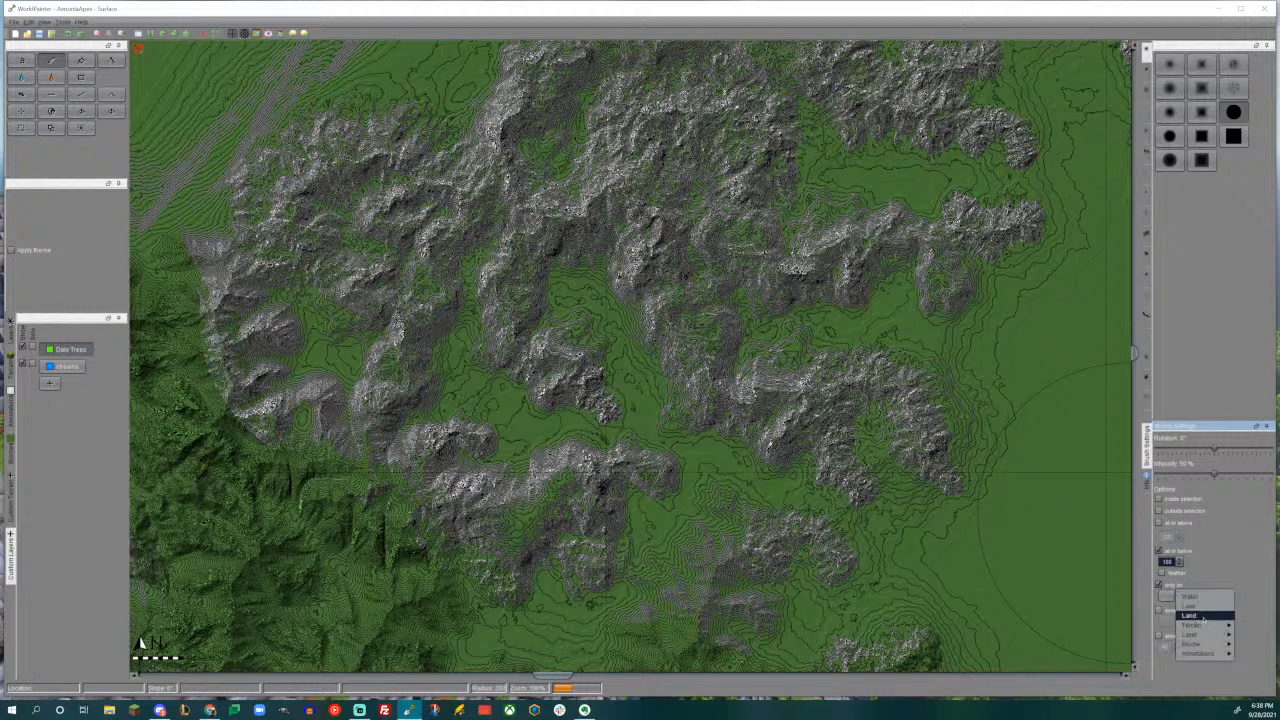
pyautogui.moveTo(1205, 644)
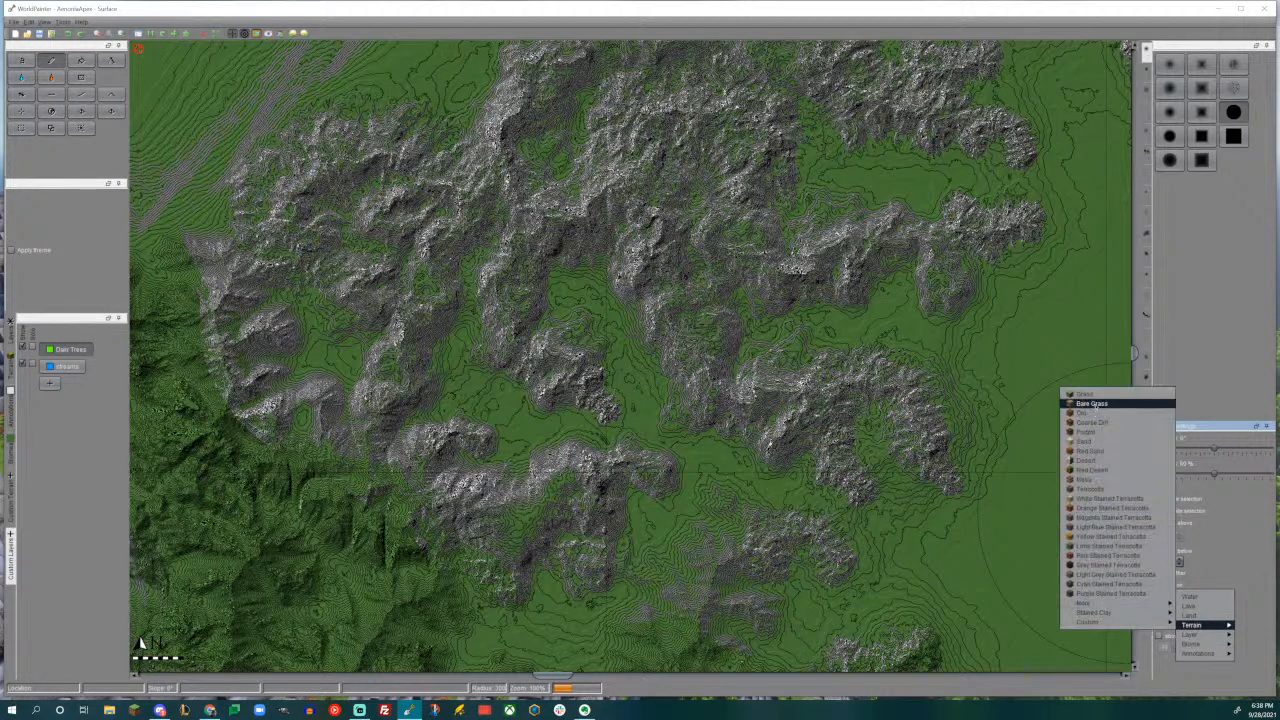
pyautogui.click(1095, 405)
pyautogui.moveTo(836, 527)
pyautogui.mouseDown()
pyautogui.moveTo(684, 478)
pyautogui.moveTo(562, 414)
pyautogui.moveTo(827, 336)
pyautogui.moveTo(906, 331)
pyautogui.moveTo(918, 264)
pyautogui.moveTo(795, 186)
pyautogui.mouseUp()
pyautogui.moveTo(795, 186); pyautogui.dragTo(832, 340, button='middle')
pyautogui.moveTo(832, 340)
pyautogui.mouseDown()
pyautogui.moveTo(744, 298)
pyautogui.moveTo(630, 405)
pyautogui.moveTo(480, 505)
pyautogui.mouseUp()
pyautogui.moveTo(810, 105)
pyautogui.mouseDown(button='middle')
pyautogui.moveTo(718, 330)
pyautogui.moveTo(465, 235)
pyautogui.mouseUp(button='middle')
pyautogui.click(718, 330)
pyautogui.click(712, 340)
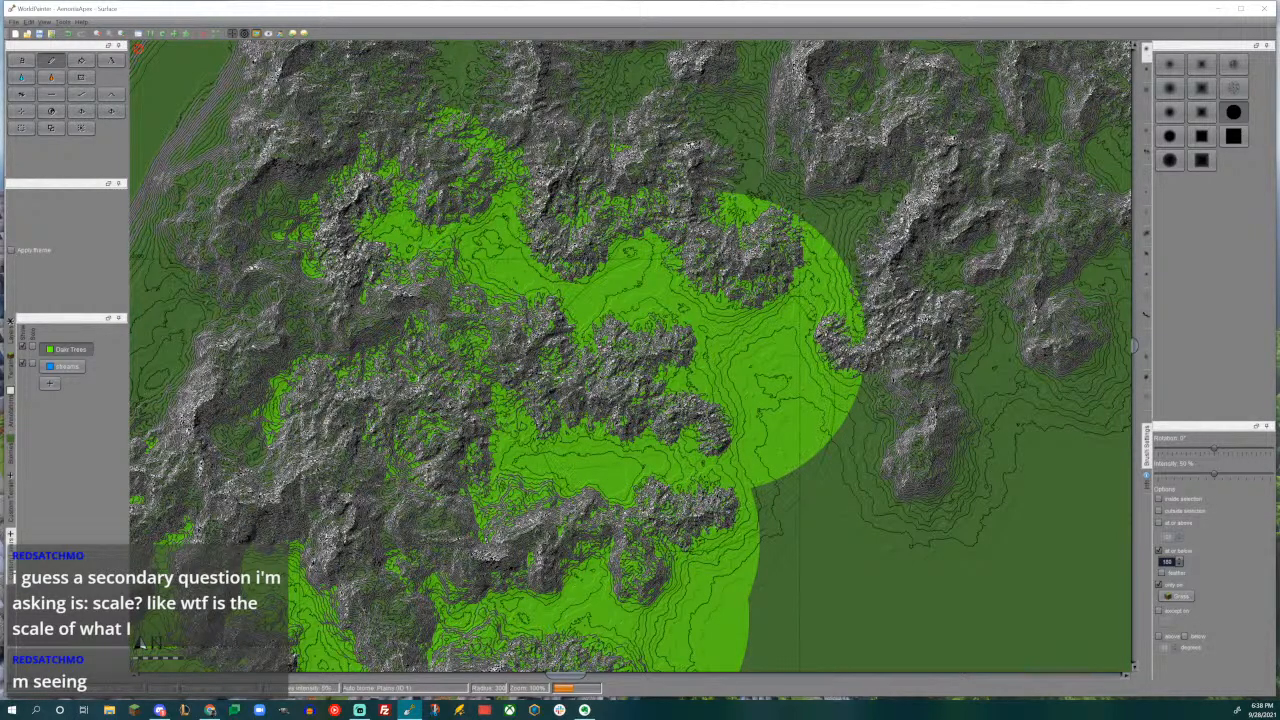
# - Paint Dark Trees through the central and northwestern valleys between the rocky ridges
pyautogui.moveTo(712, 340); pyautogui.dragTo(668, 279, button='middle')
pyautogui.click(742, 412)
pyautogui.moveTo(742, 412); pyautogui.dragTo(669, 570, button='middle')
pyautogui.click(808, 498)
pyautogui.click(770, 361)
pyautogui.moveTo(770, 361); pyautogui.dragTo(910, 486, button='middle')
pyautogui.click(774, 358)
pyautogui.click(682, 292)
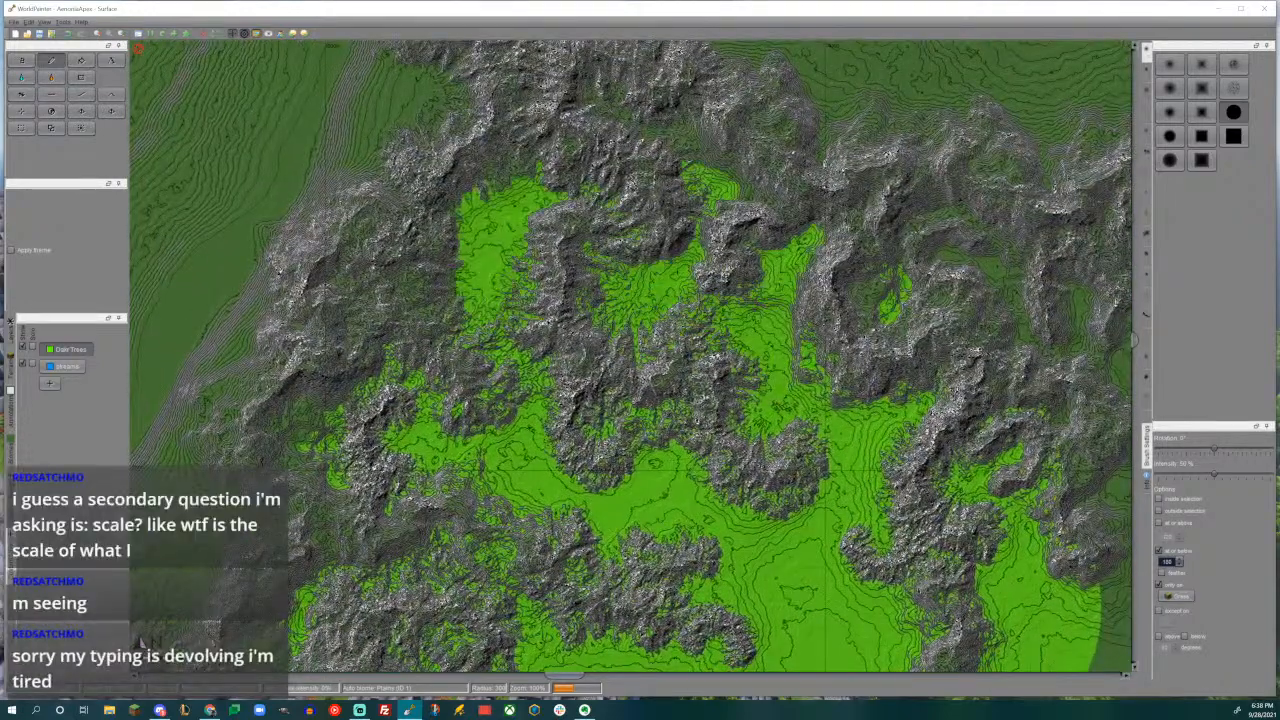
pyautogui.click(570, 303)
pyautogui.moveTo(570, 303); pyautogui.dragTo(407, 400, button='middle')
pyautogui.moveTo(482, 315); pyautogui.dragTo(618, 384)
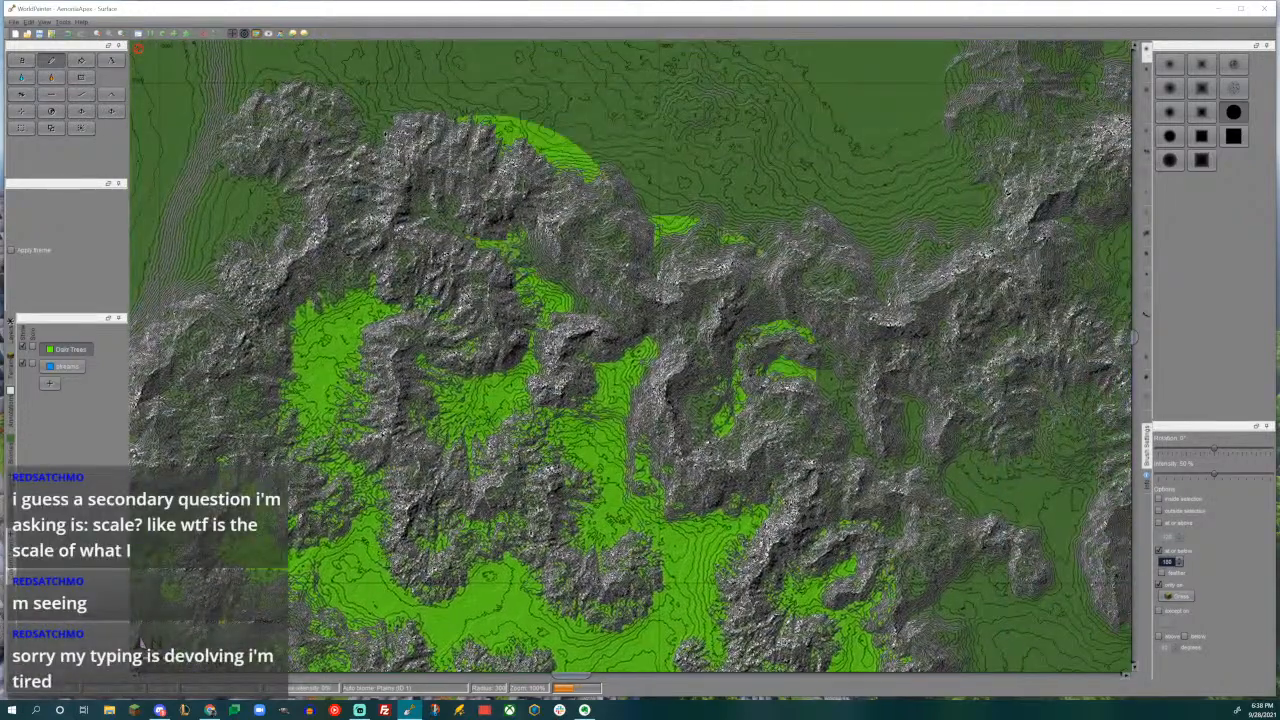
# - Extend Dark Trees through the eastern valleys and foothills, and erase a patch from the open plain to the south
pyautogui.click(822, 455)
pyautogui.moveTo(822, 455); pyautogui.dragTo(502, 285, button='middle')
pyautogui.click(598, 364)
pyautogui.click(676, 457)
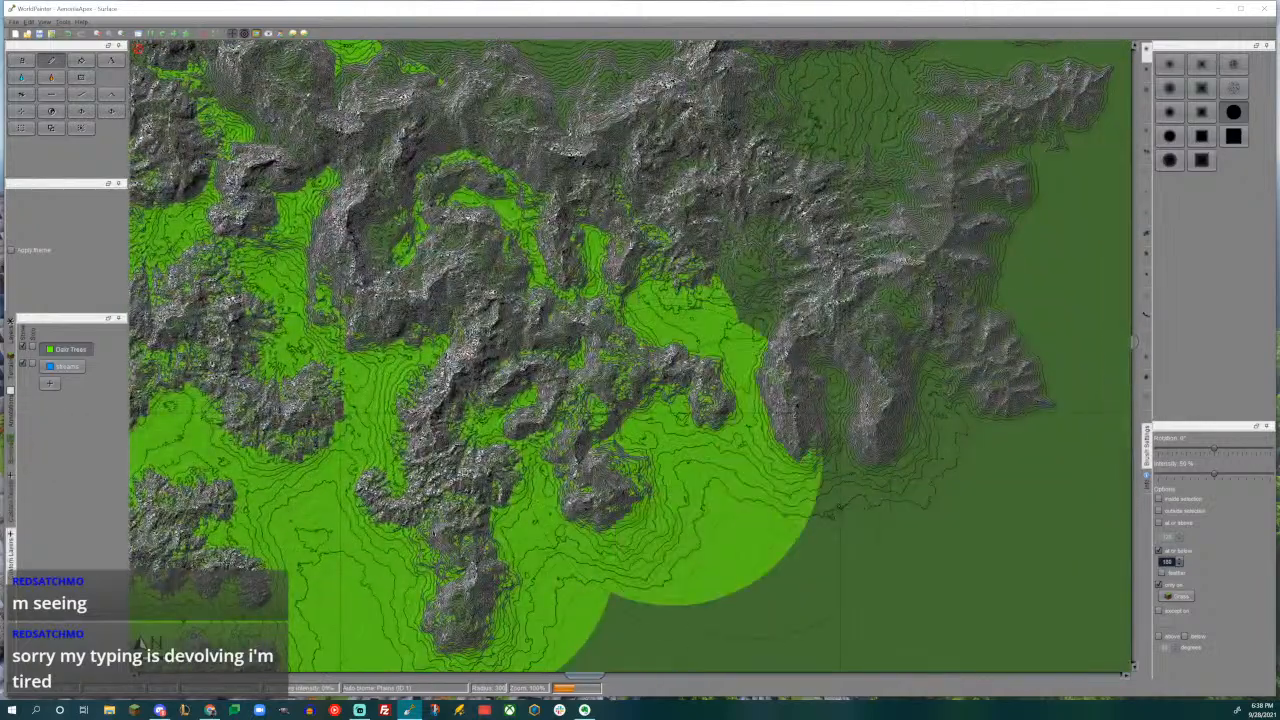
pyautogui.moveTo(800, 466)
pyautogui.mouseDown()
pyautogui.moveTo(852, 420)
pyautogui.moveTo(830, 312)
pyautogui.mouseUp()
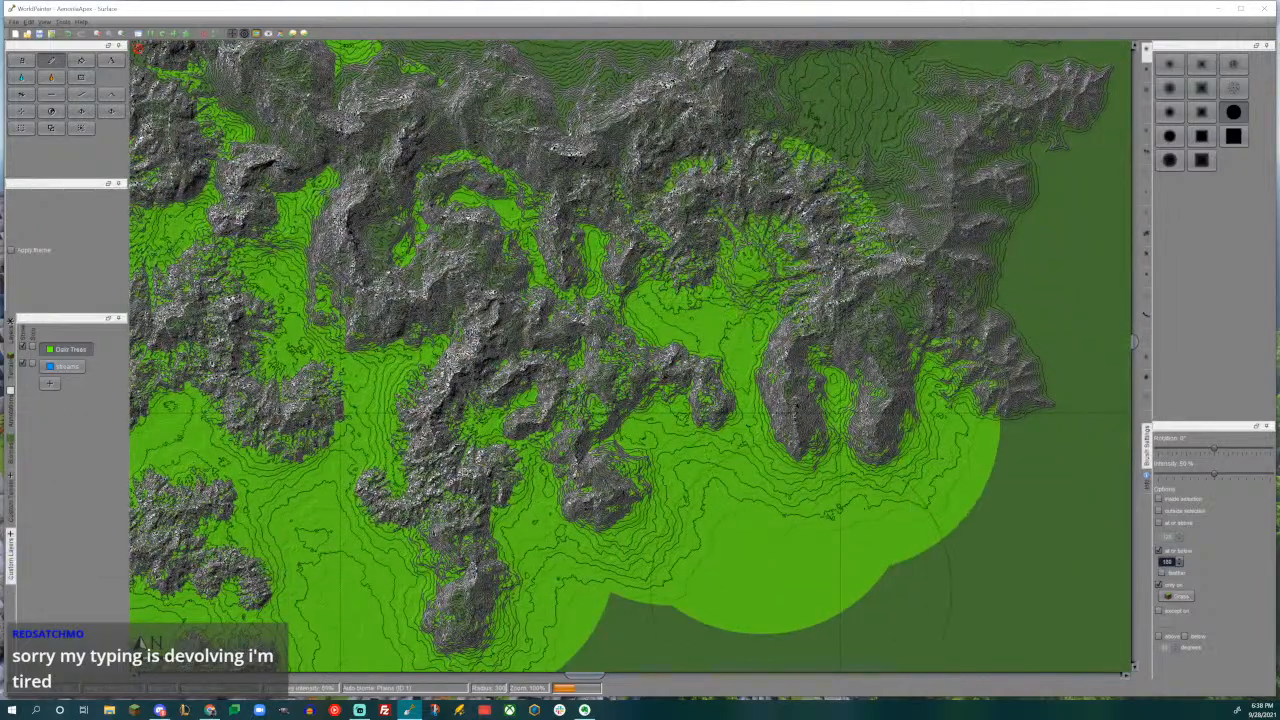
pyautogui.moveTo(830, 312); pyautogui.dragTo(805, 160, button='middle')
pyautogui.moveTo(771, 387); pyautogui.dragTo(767, 366, button='middle')
pyautogui.rightClick(751, 466)
pyautogui.moveTo(905, 175); pyautogui.dragTo(875, 499, button='middle')
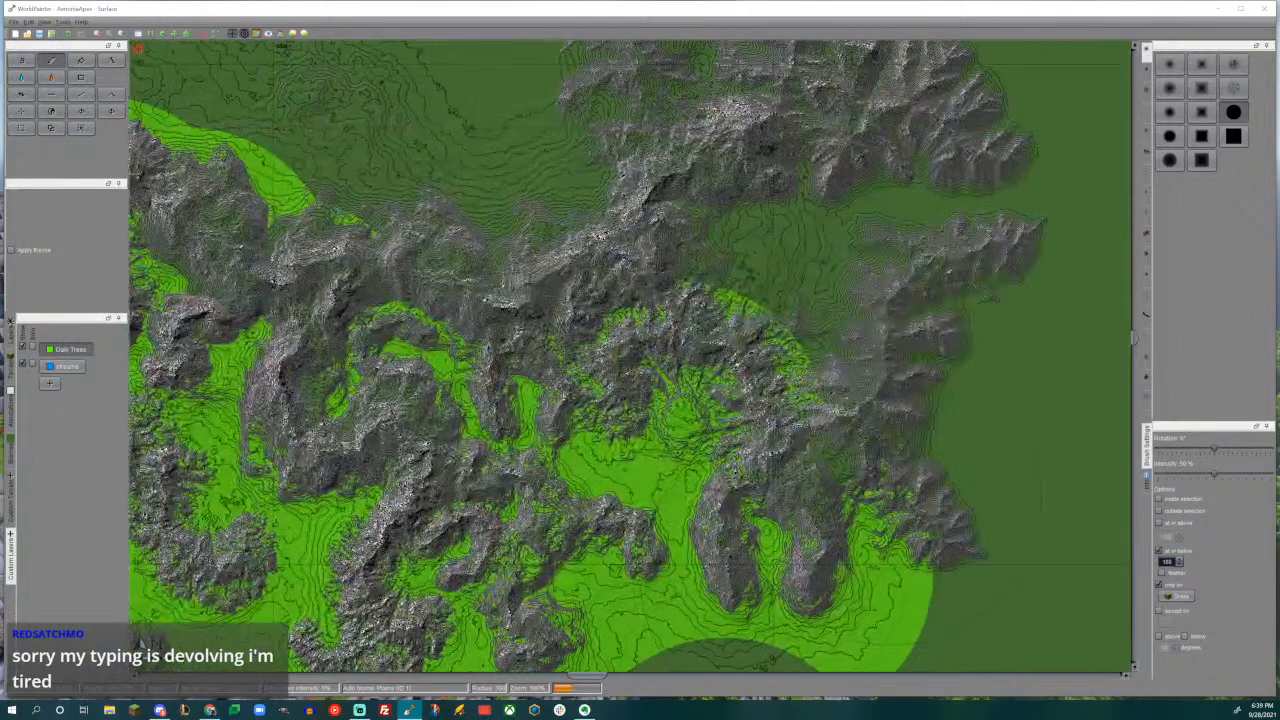
# - Paint Dark Trees around the northeastern mountains and along the northern edge of the range
pyautogui.click(891, 496)
pyautogui.click(863, 360)
pyautogui.moveTo(840, 155); pyautogui.dragTo(860, 345, button='middle')
pyautogui.click(770, 284)
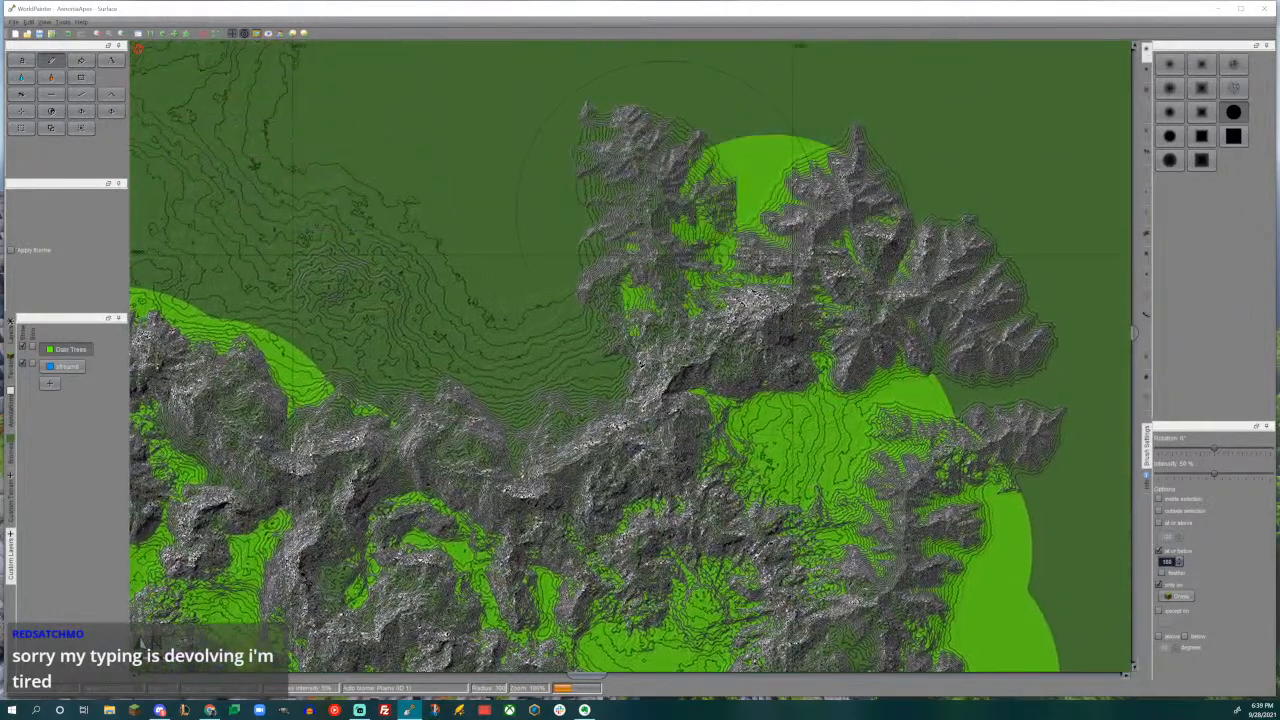
pyautogui.click(667, 211)
pyautogui.click(927, 334)
pyautogui.click(592, 400)
pyautogui.click(418, 394)
pyautogui.moveTo(420, 496)
pyautogui.mouseDown(button='middle')
pyautogui.moveTo(512, 382)
pyautogui.moveTo(636, 100)
pyautogui.moveTo(686, 62)
pyautogui.mouseUp(button='middle')
pyautogui.keyDown('ctrl'); pyautogui.scroll(-1, 630, 358); pyautogui.keyUp('ctrl')
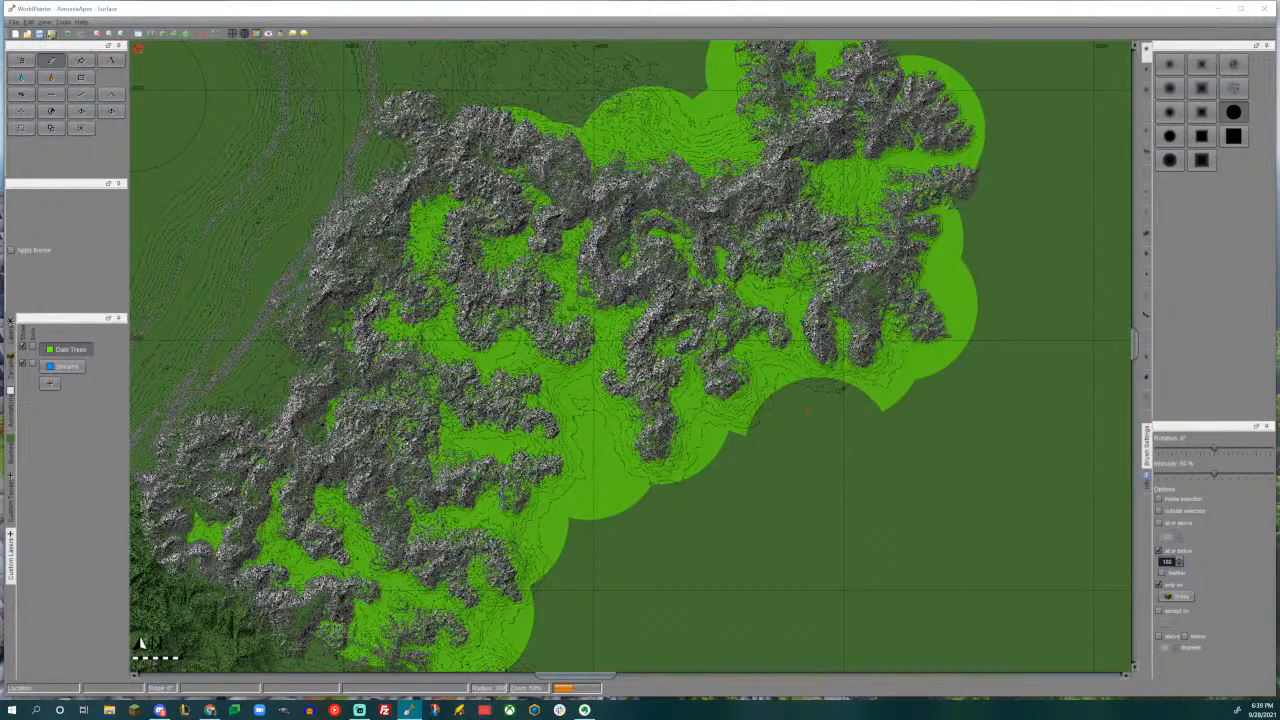
# - Open the export settings for the Minecraft world and enter a name for the exported world
pyautogui.click(51, 34)
pyautogui.doubleClick(485, 251)
pyautogui.write('FerTang')
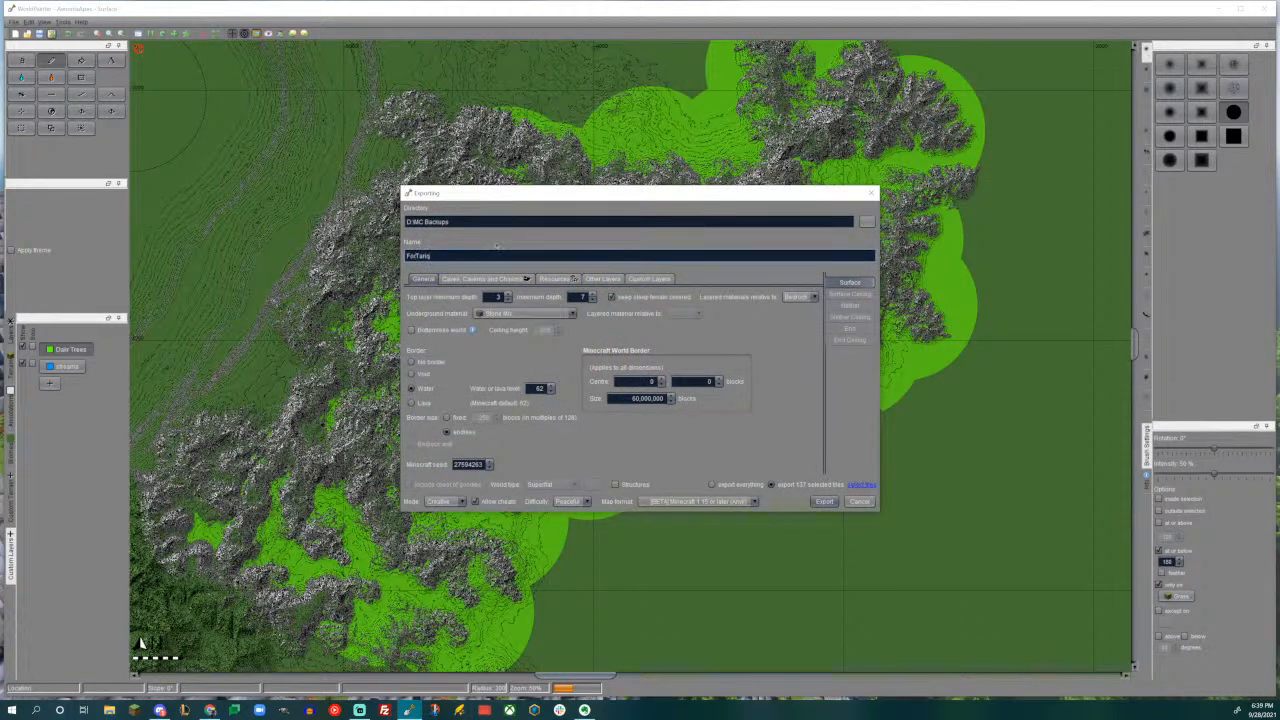
# - Select a rectangular block of tiles over the central and eastern mountains for export, and export the world
pyautogui.click(863, 485)
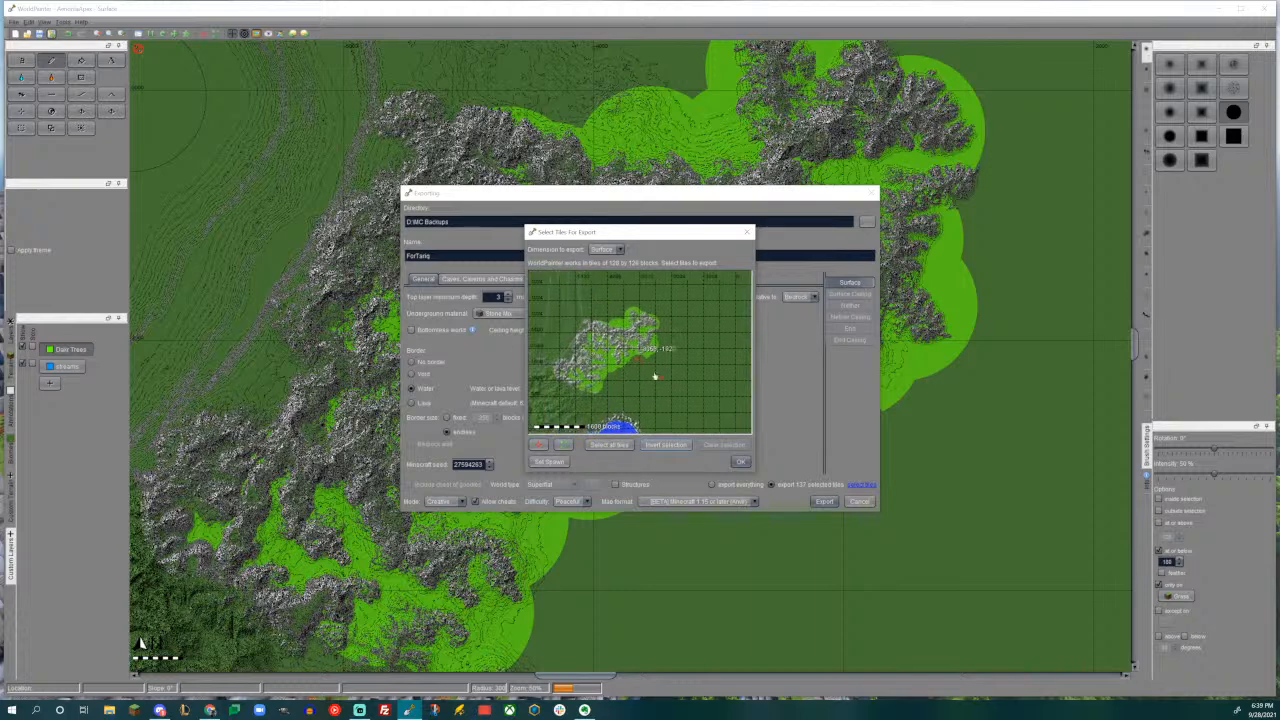
pyautogui.moveTo(605, 328); pyautogui.dragTo(645, 354, button='middle')
pyautogui.moveTo(593, 323); pyautogui.dragTo(722, 418)
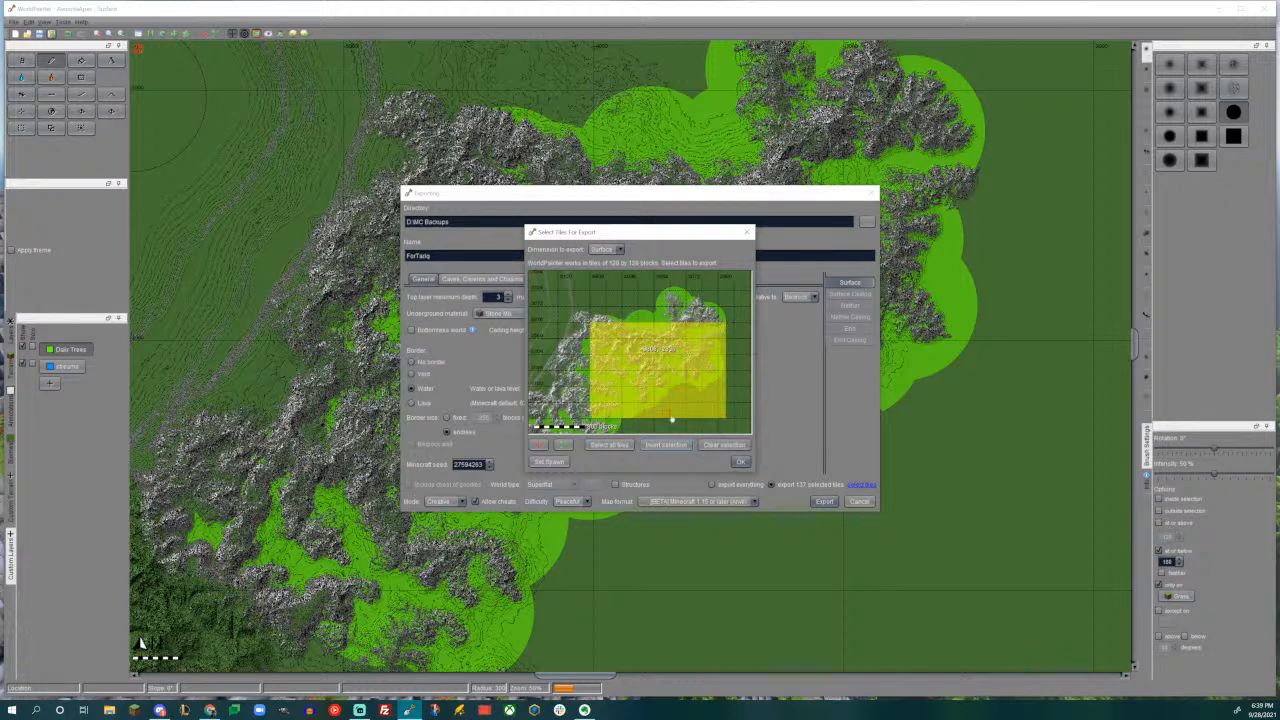
pyautogui.click(741, 461)
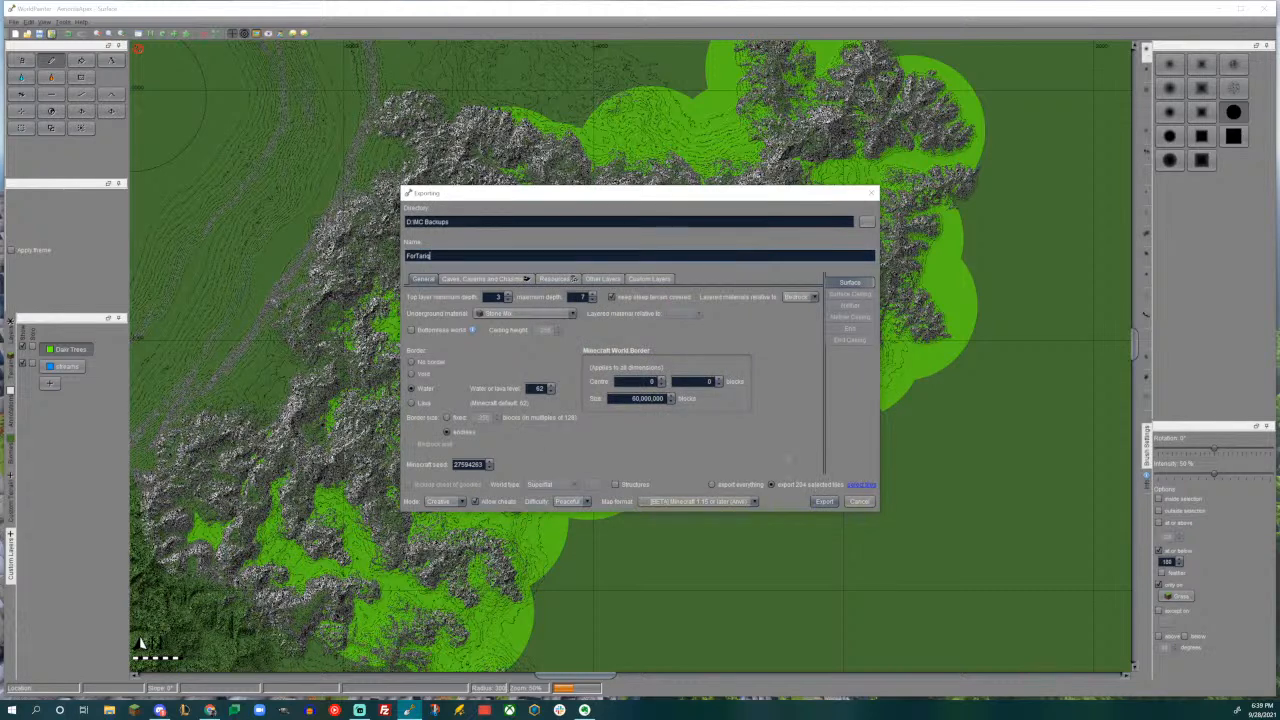
pyautogui.click(824, 502)
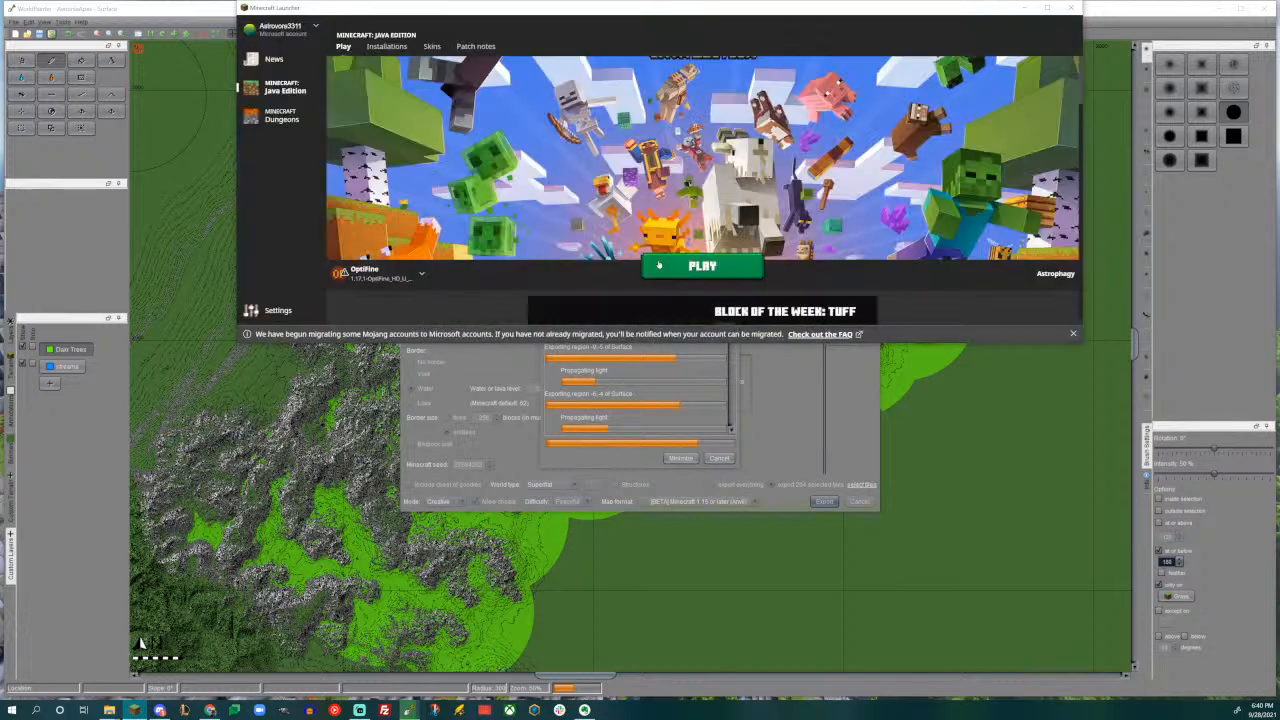
# - Switch to Minecraft: launch the OptiFine installation, maximize the game window, and load the newly exported singleplayer world
pyautogui.click(681, 267)
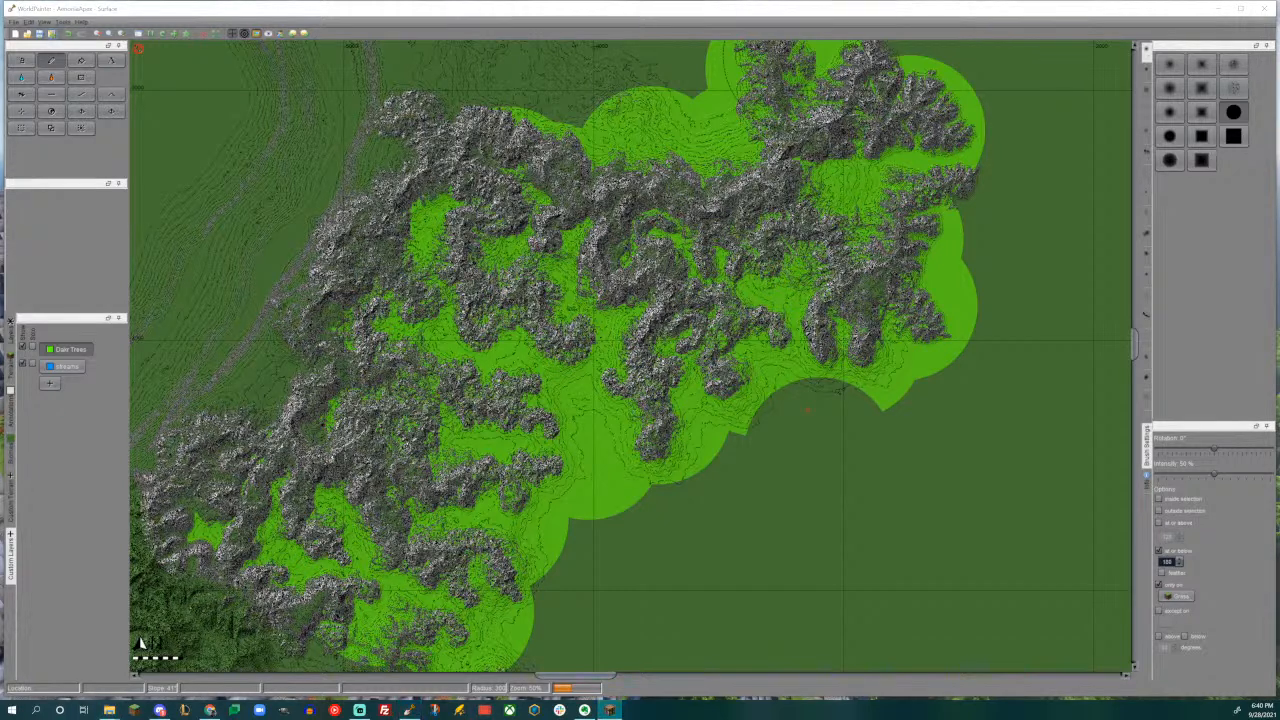
pyautogui.moveTo(714, 2); pyautogui.dragTo(714, 191)
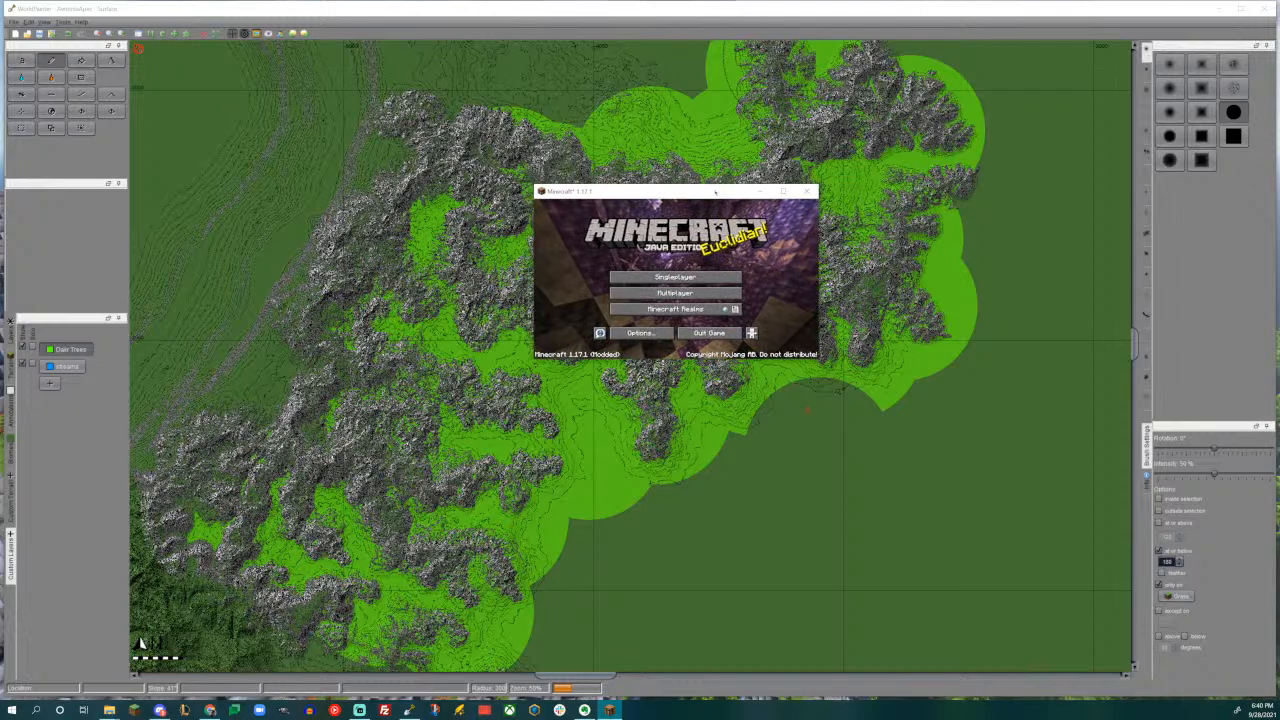
pyautogui.click(784, 191)
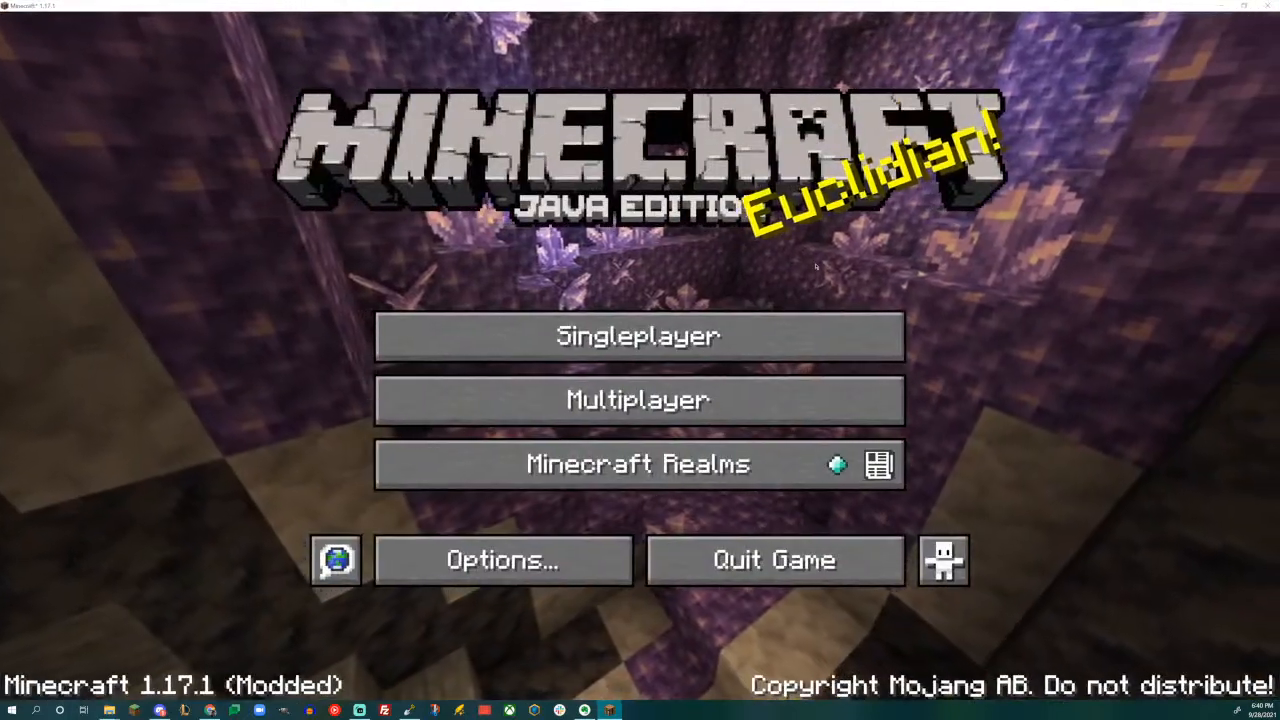
pyautogui.click(600, 336)
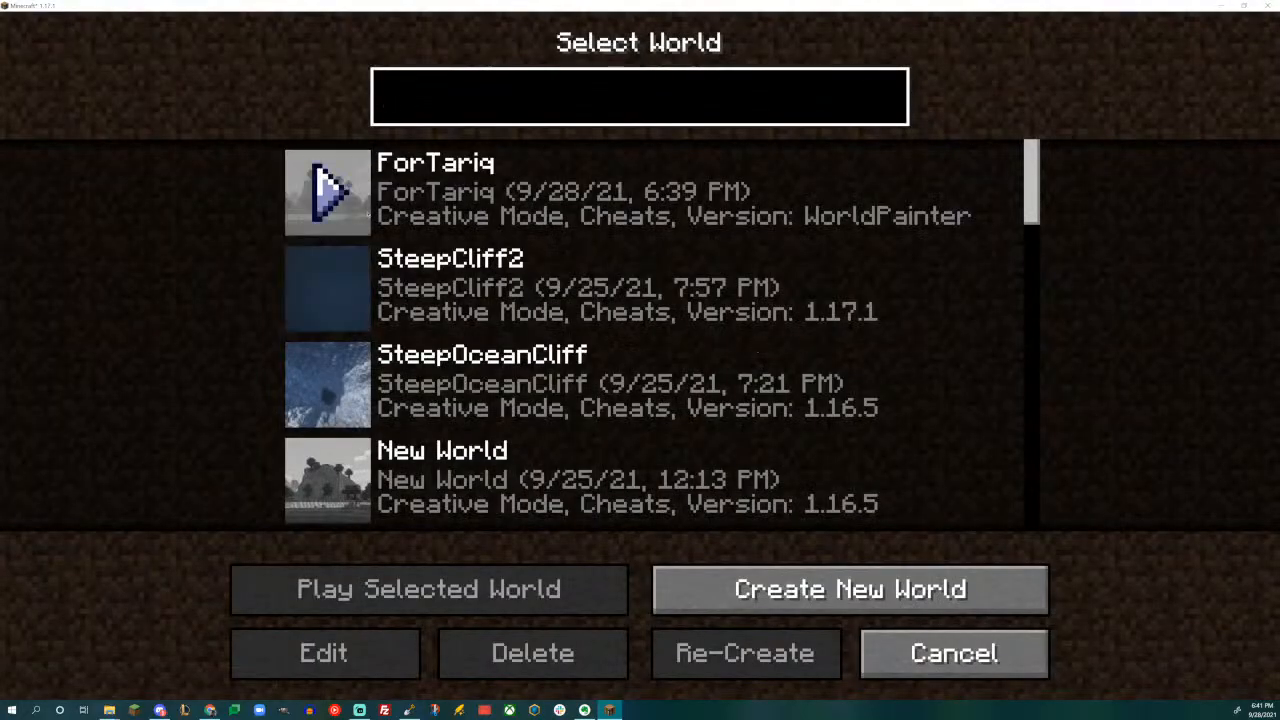
pyautogui.click(325, 188)
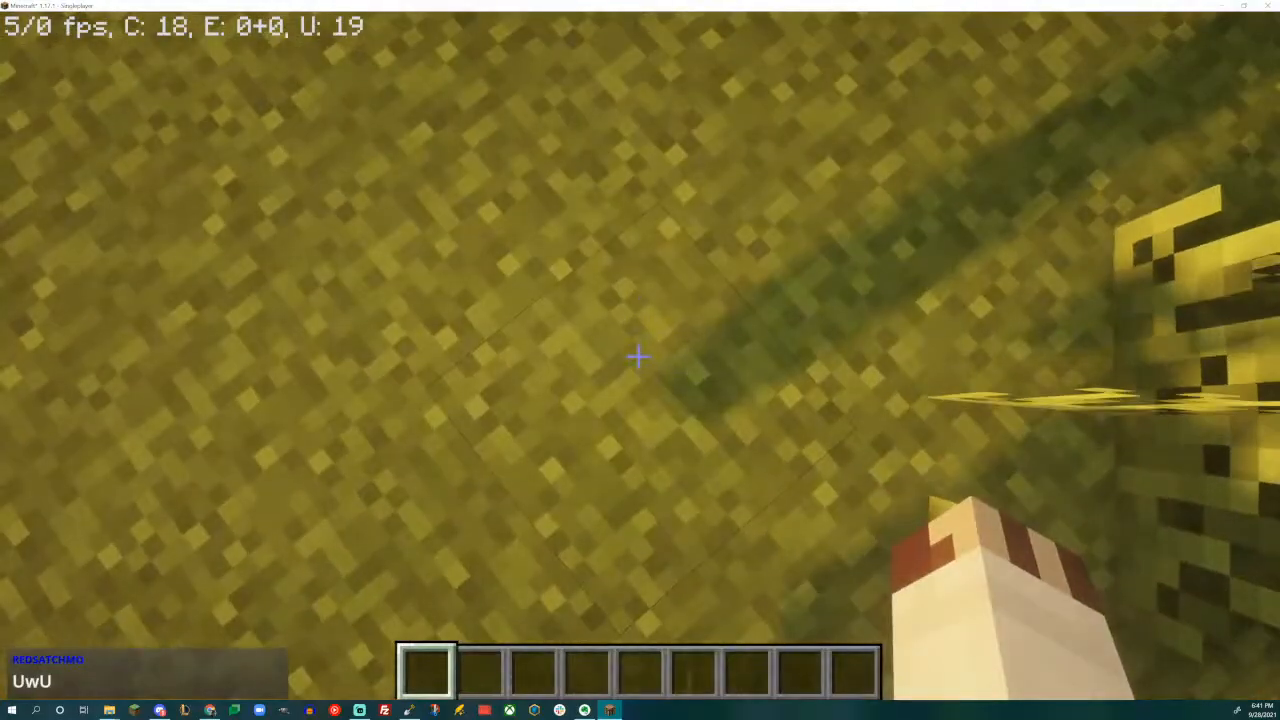
# - Set the world time to noon and change the game mode to Spectator
pyautogui.press('/')
pyautogui.write('time set noon')
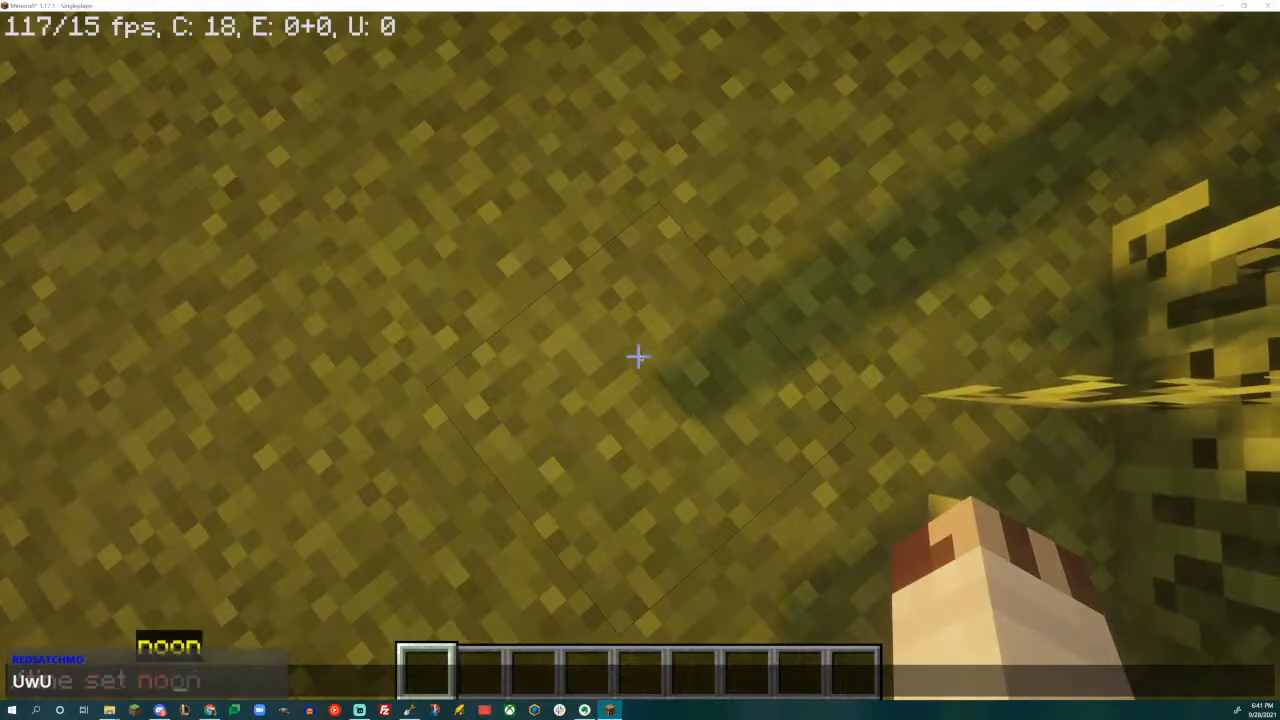
pyautogui.press('Return')
pyautogui.hotkey('F3', 'F4')
pyautogui.press('F4')
pyautogui.press('F4')
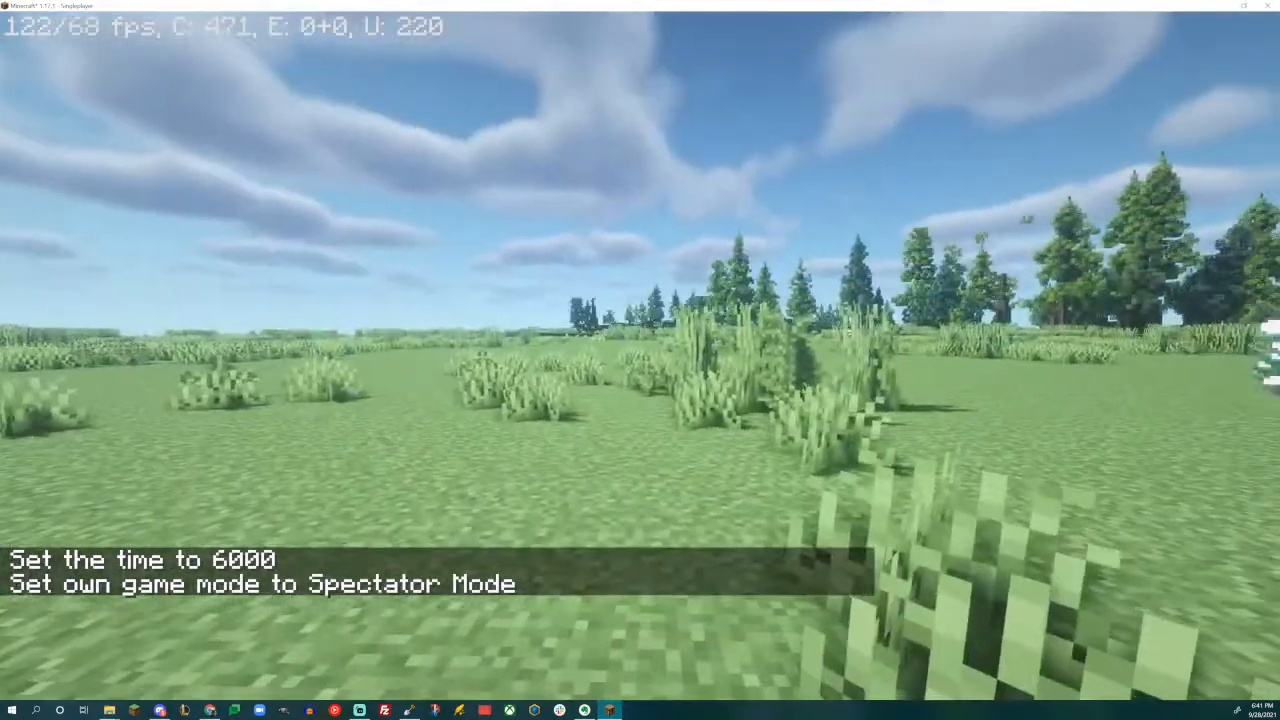
# - Fly from the grassy plain over the conifer forest to the rocky ridge to examine the tree cover and mountains
pyautogui.press('w')
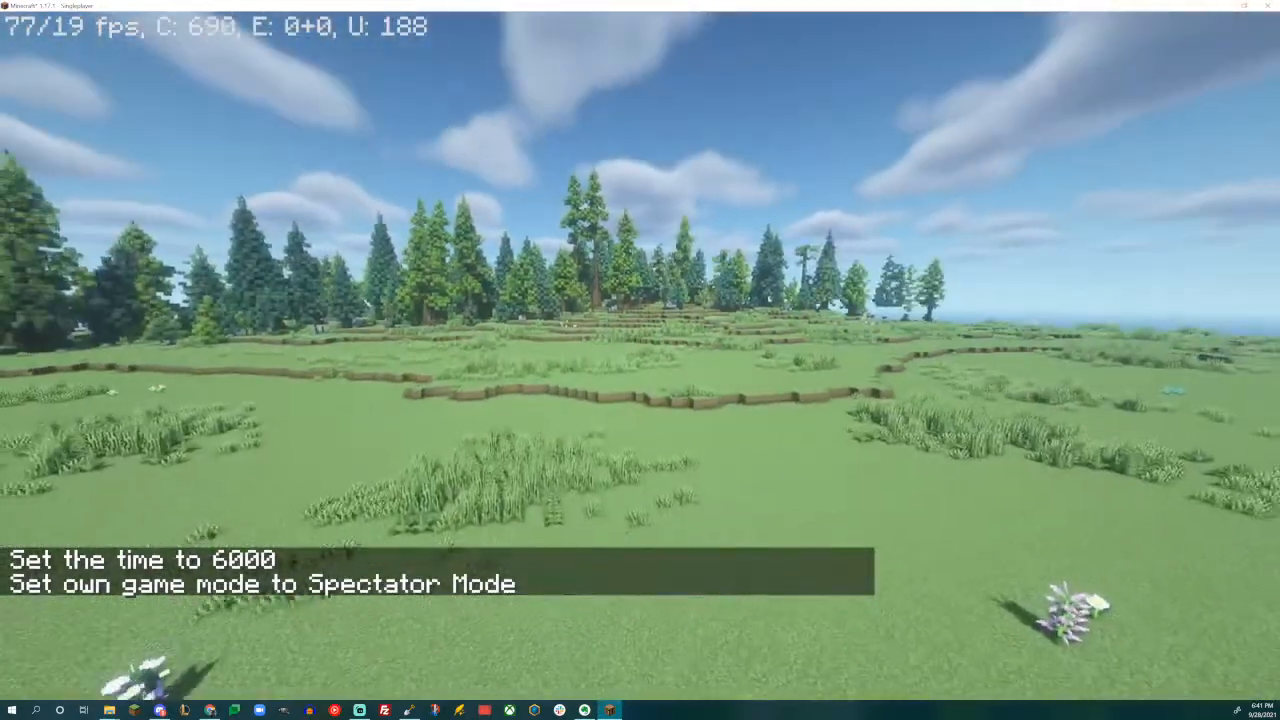
pyautogui.press('w')
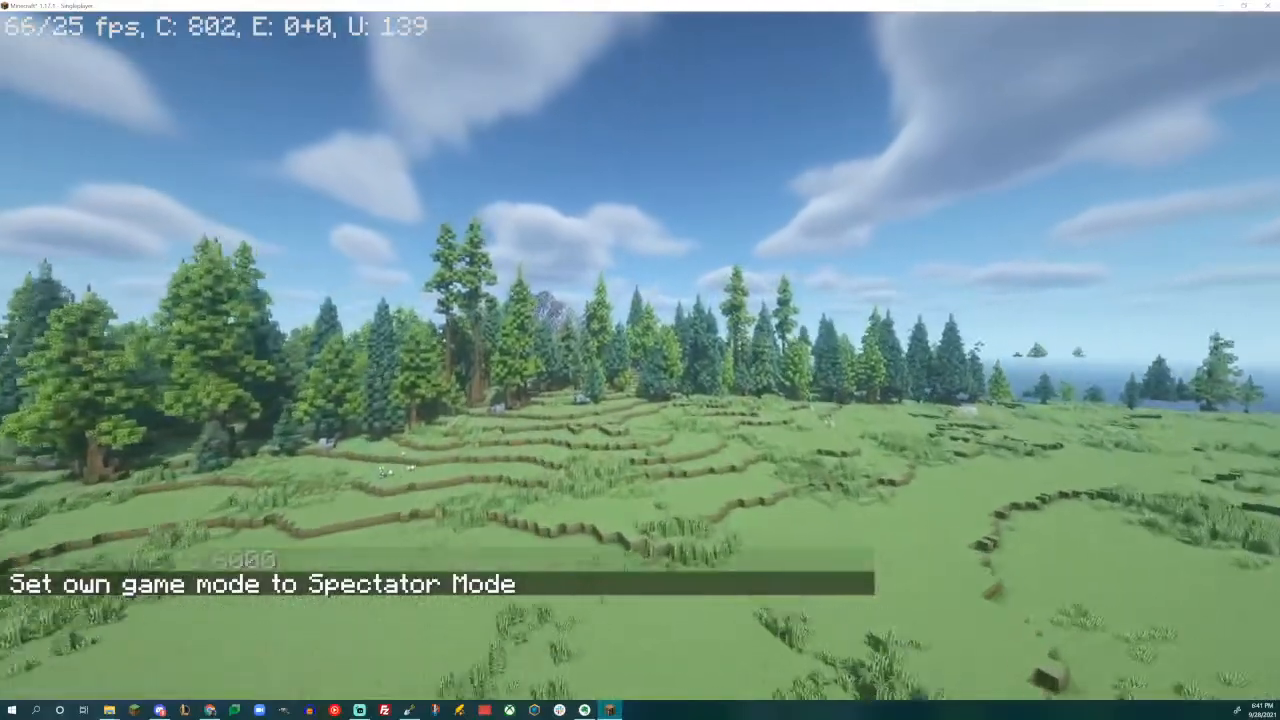
pyautogui.press('w')
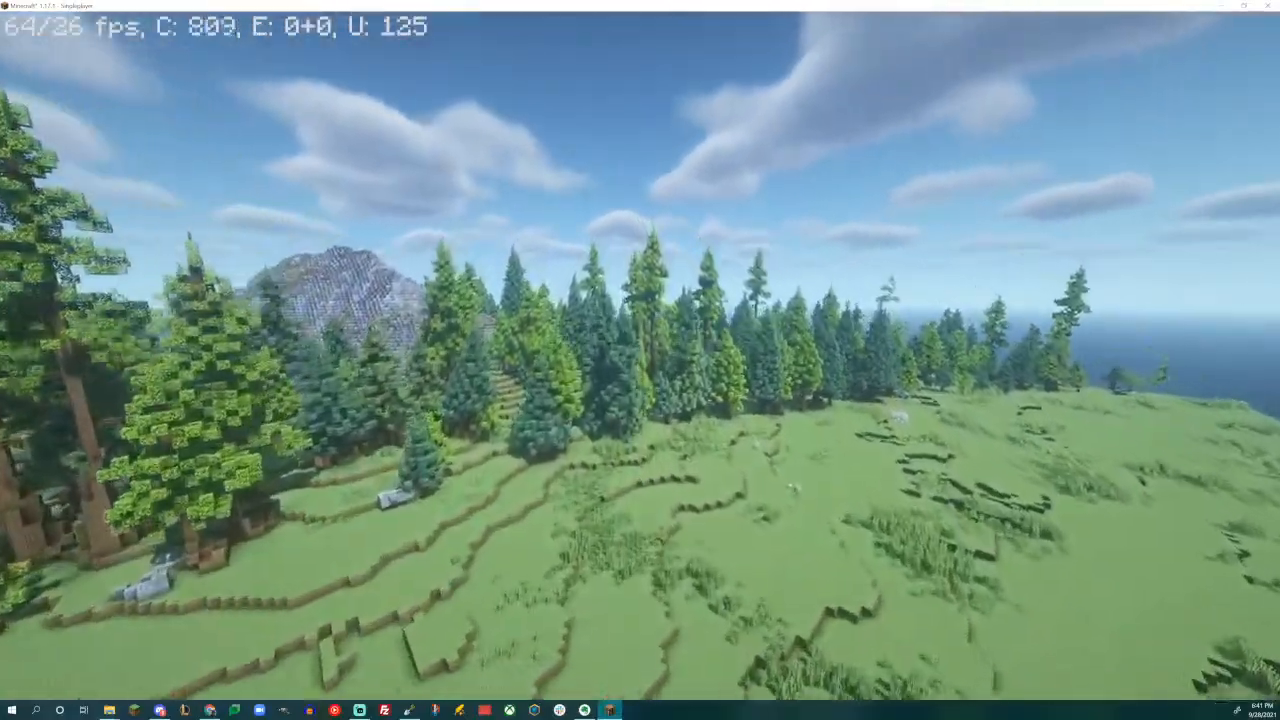
pyautogui.press('w')
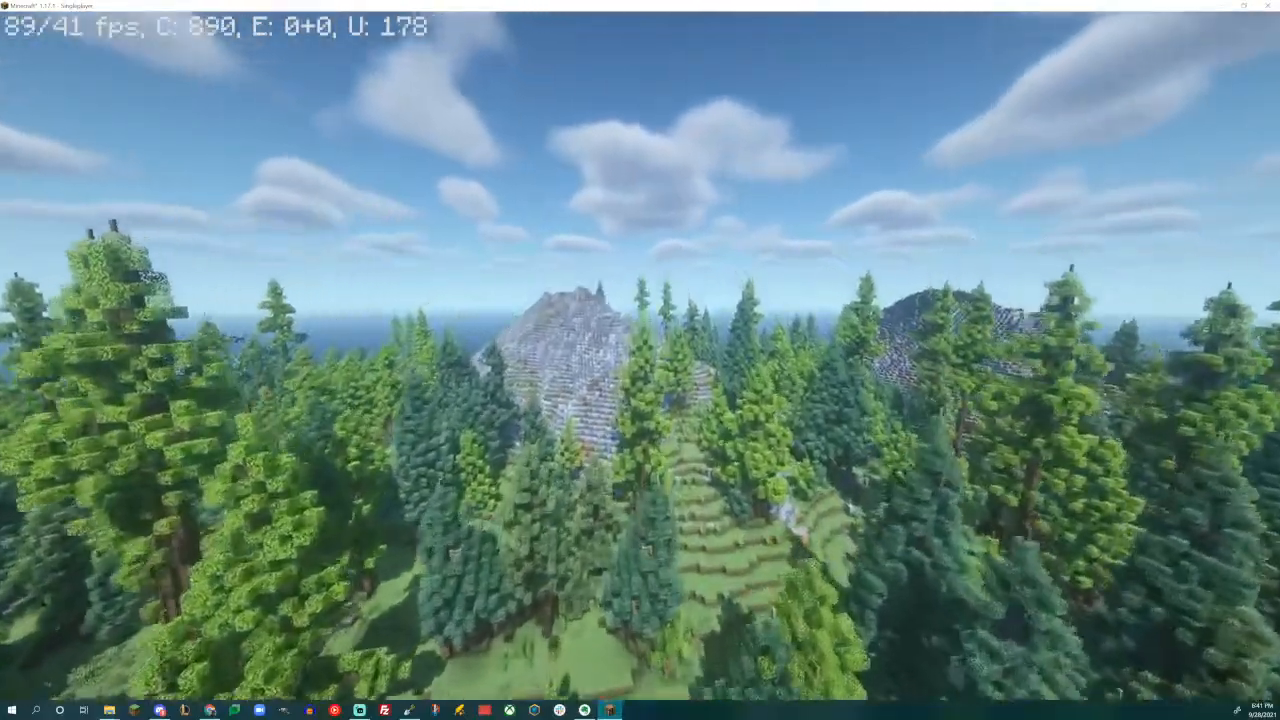
pyautogui.press('w')
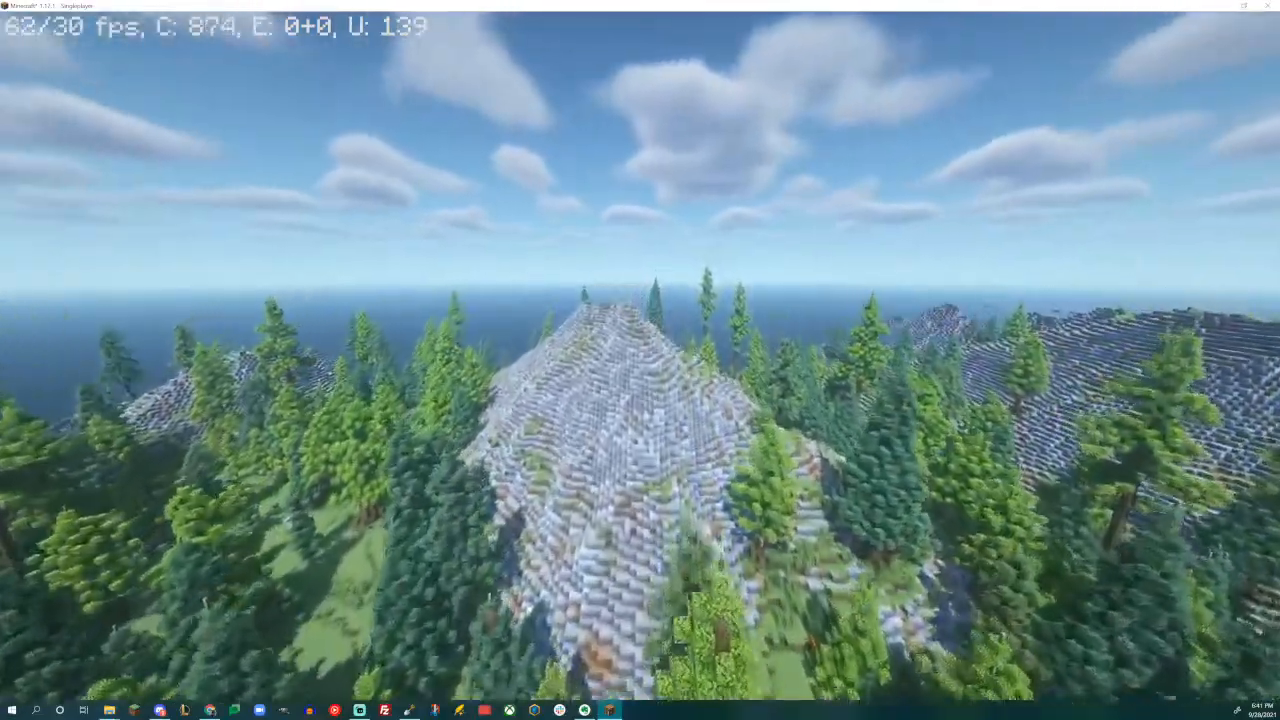
pyautogui.press('w')
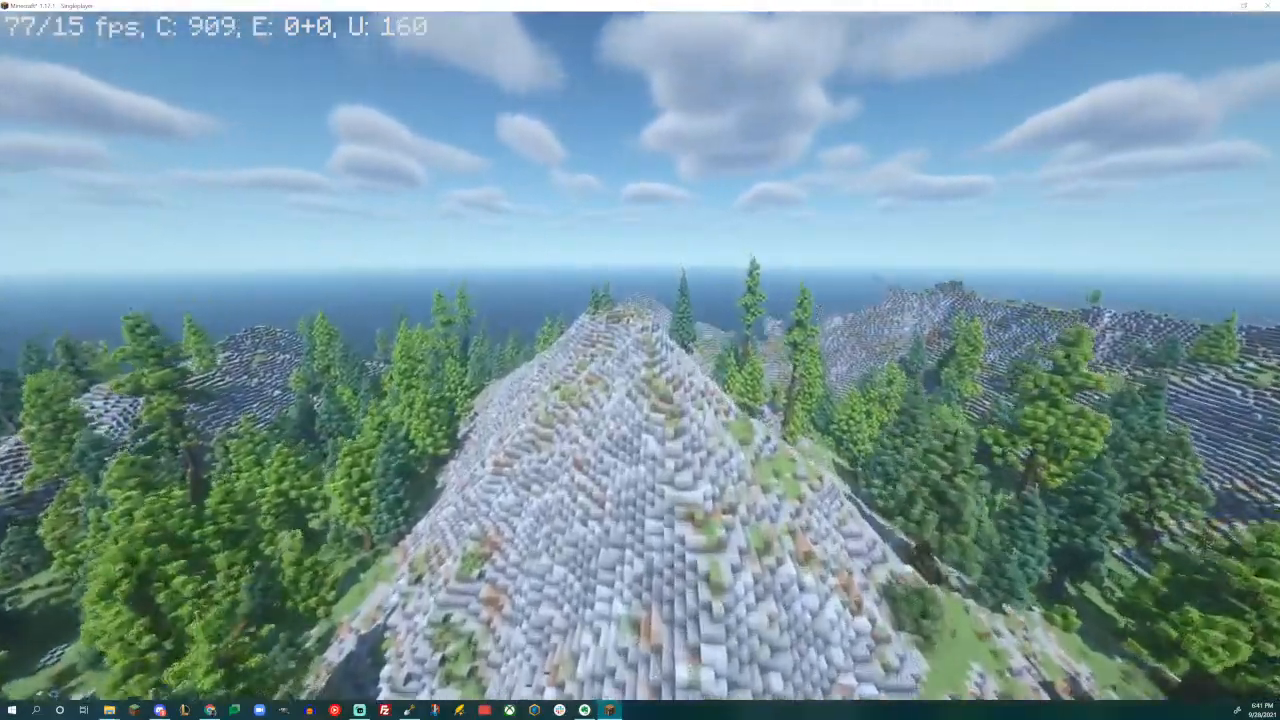
pyautogui.press('w')
pyautogui.press('w')
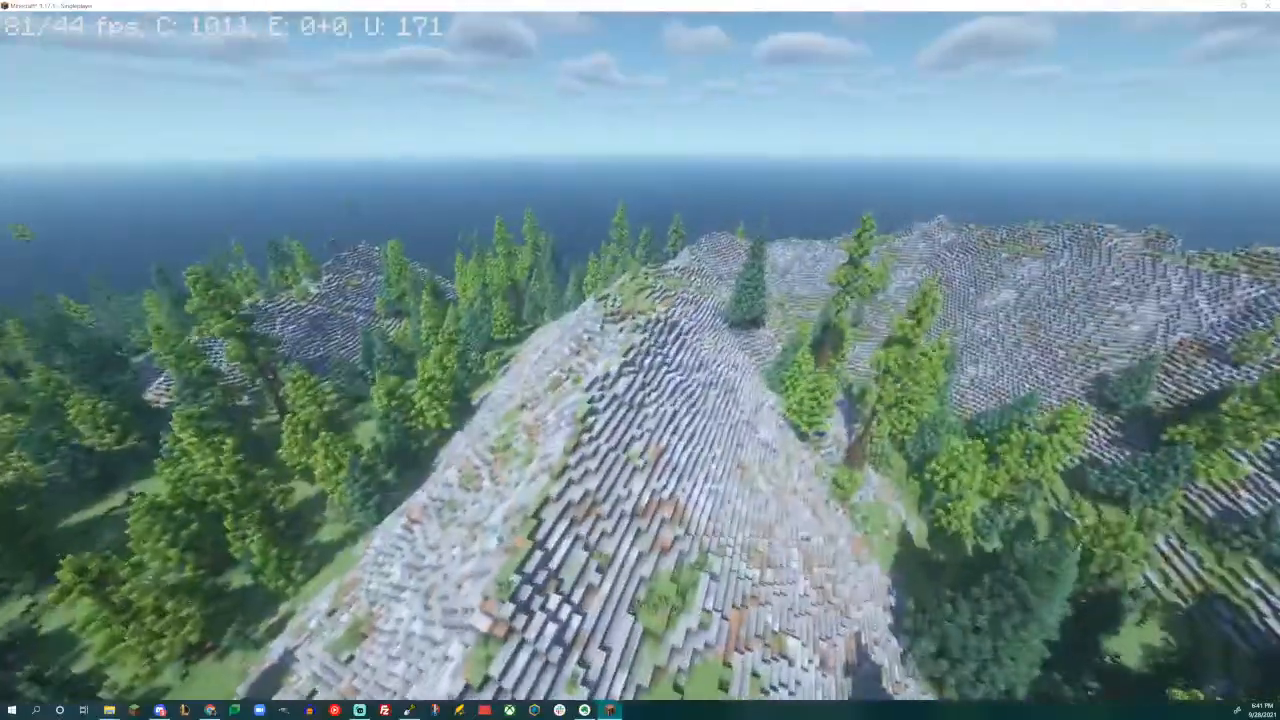
# - Examine the block mix of the rock terrain up close on the mountain slopes
pyautogui.press('w')
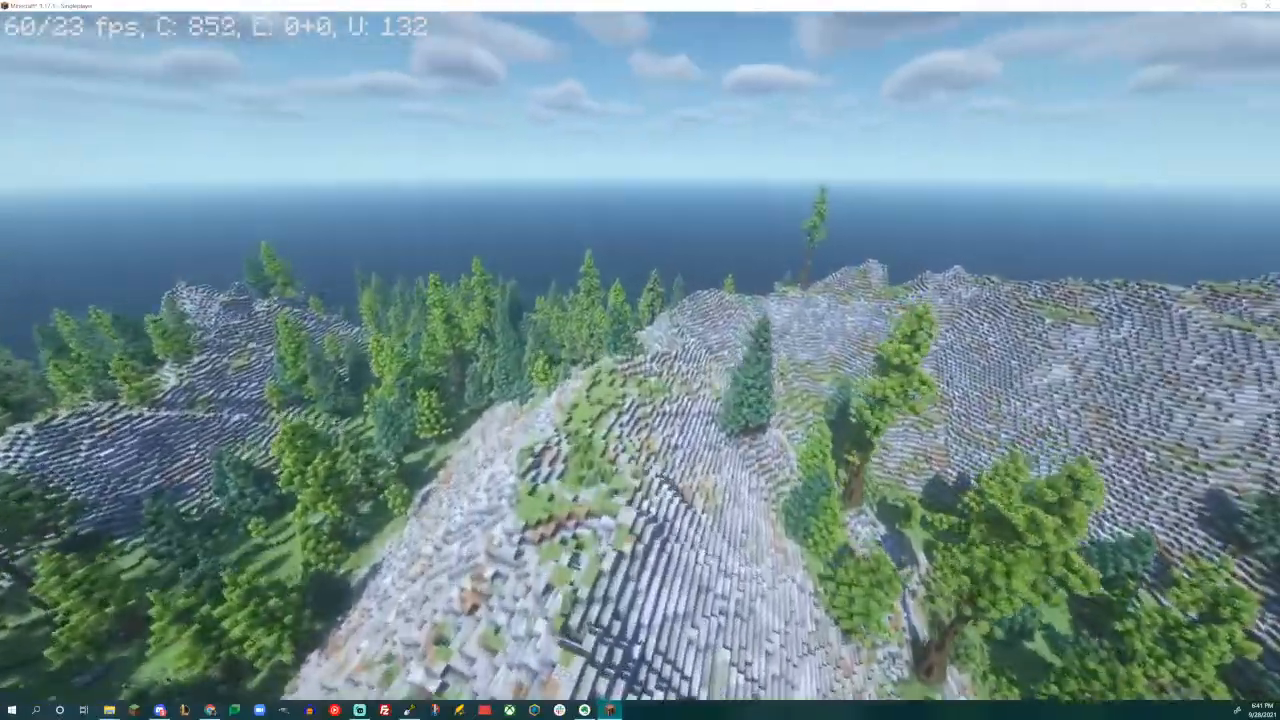
pyautogui.press('w')
pyautogui.press('w')
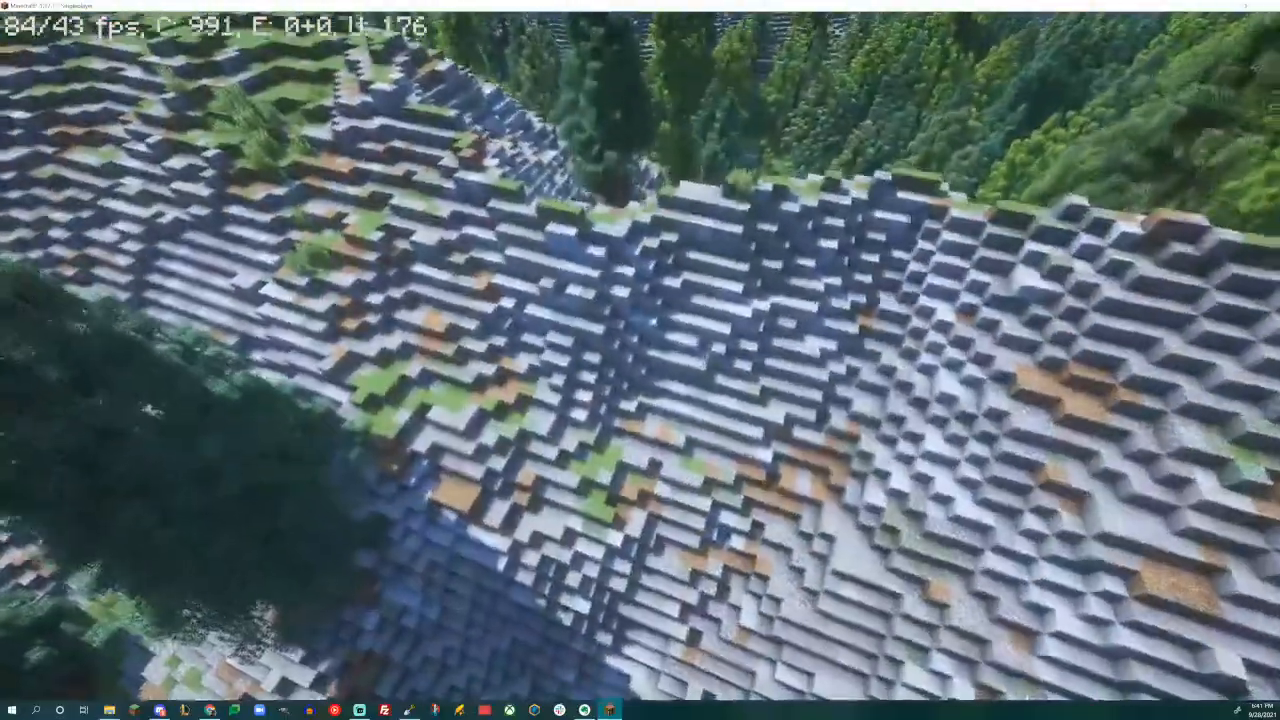
pyautogui.press('w')
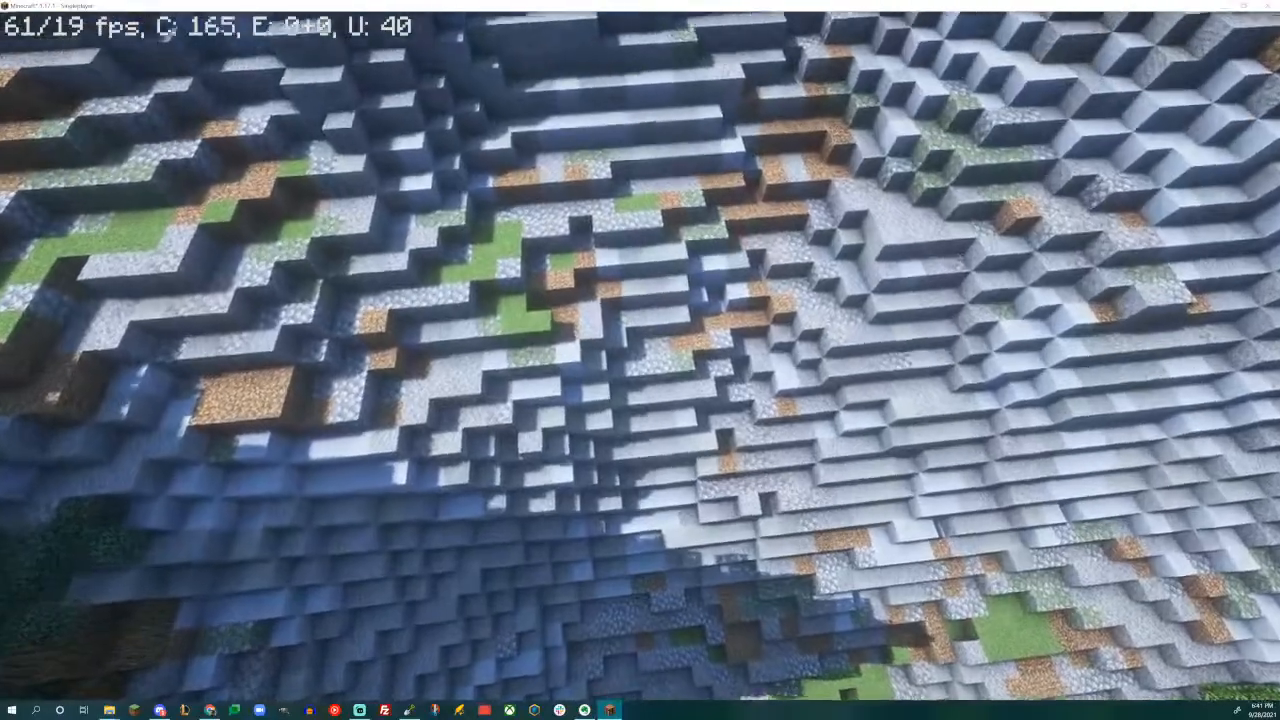
pyautogui.press('w')
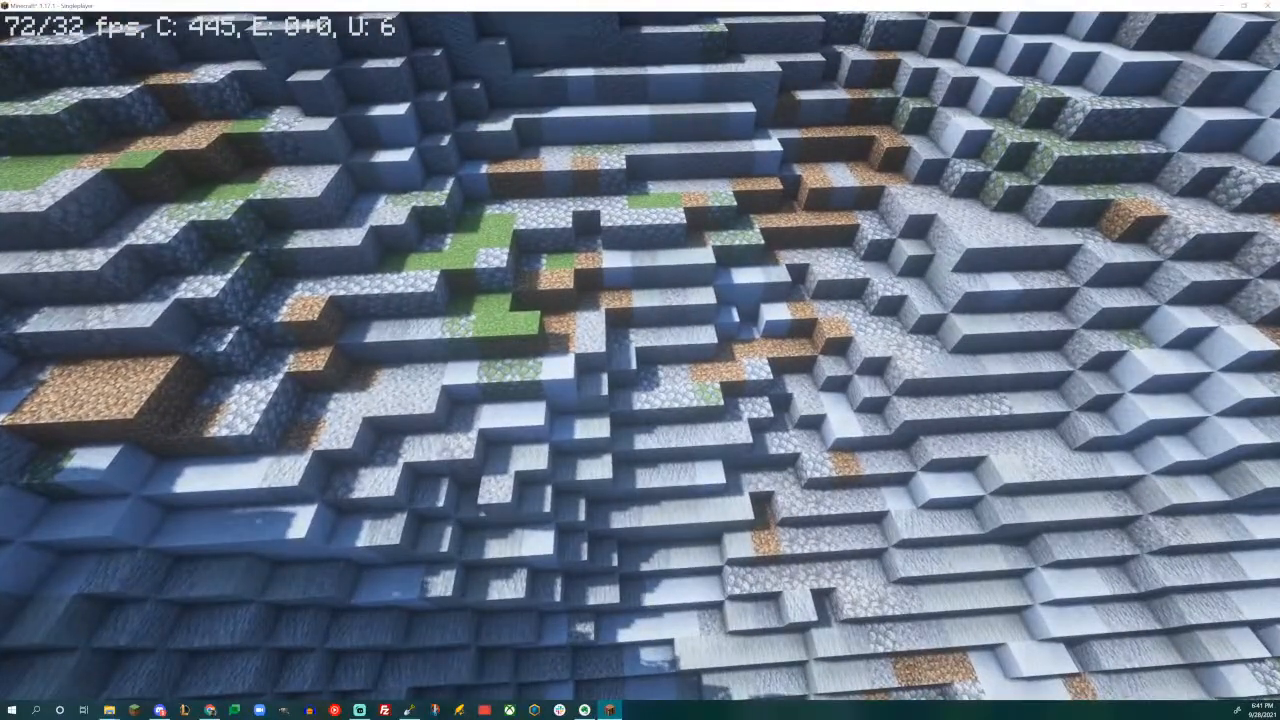
pyautogui.press('w')
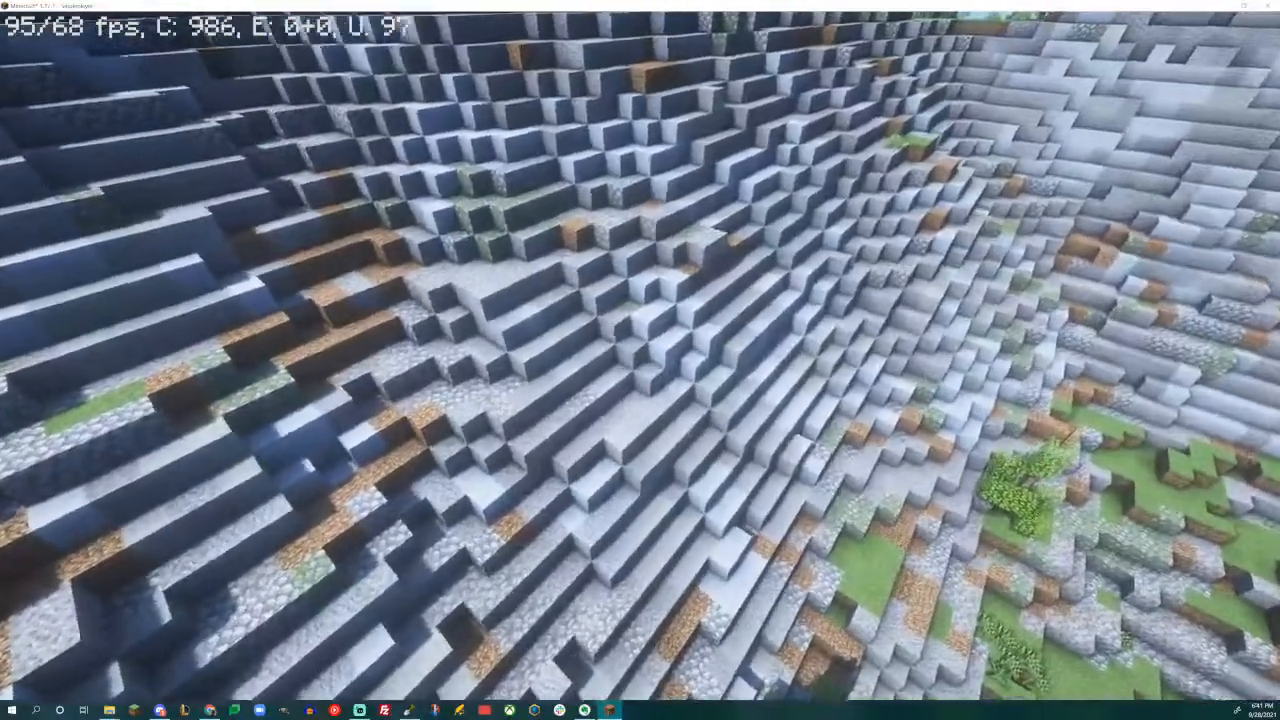
pyautogui.press('w')
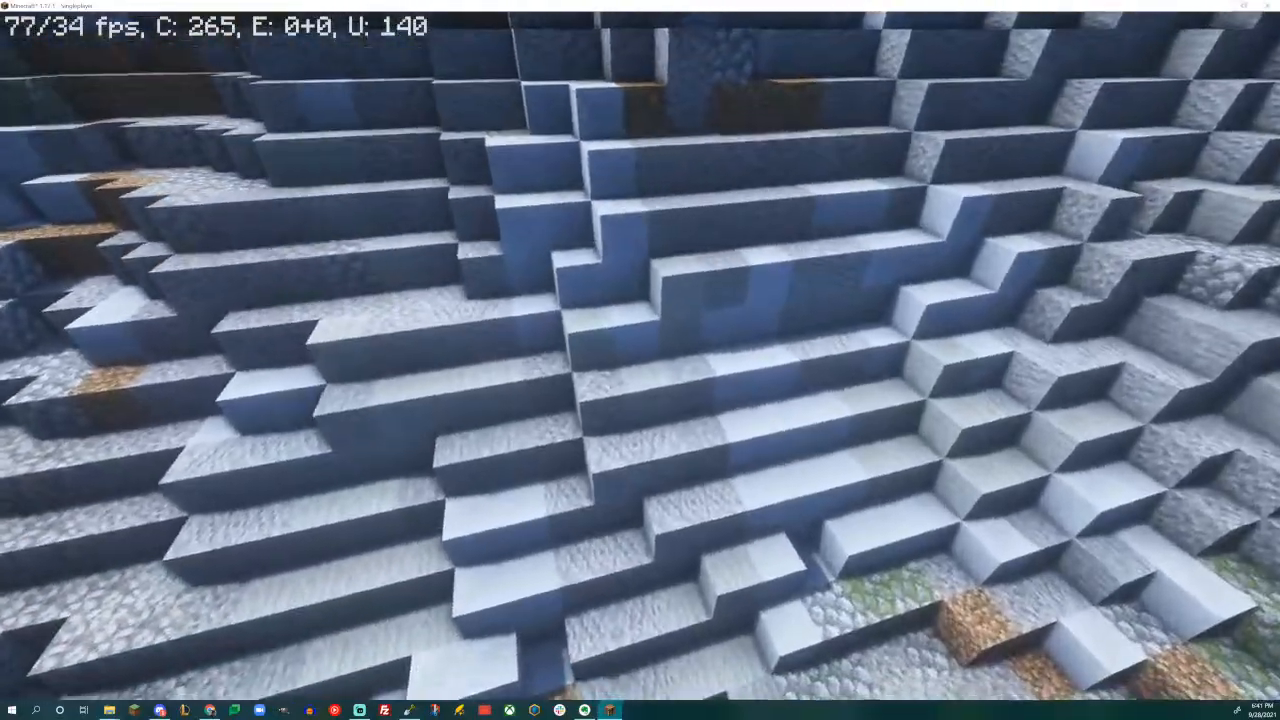
# - Fly high over the exported mountain range and inspect its peaks, grassy valleys, tree distribution and tile edges
pyautogui.press('w')
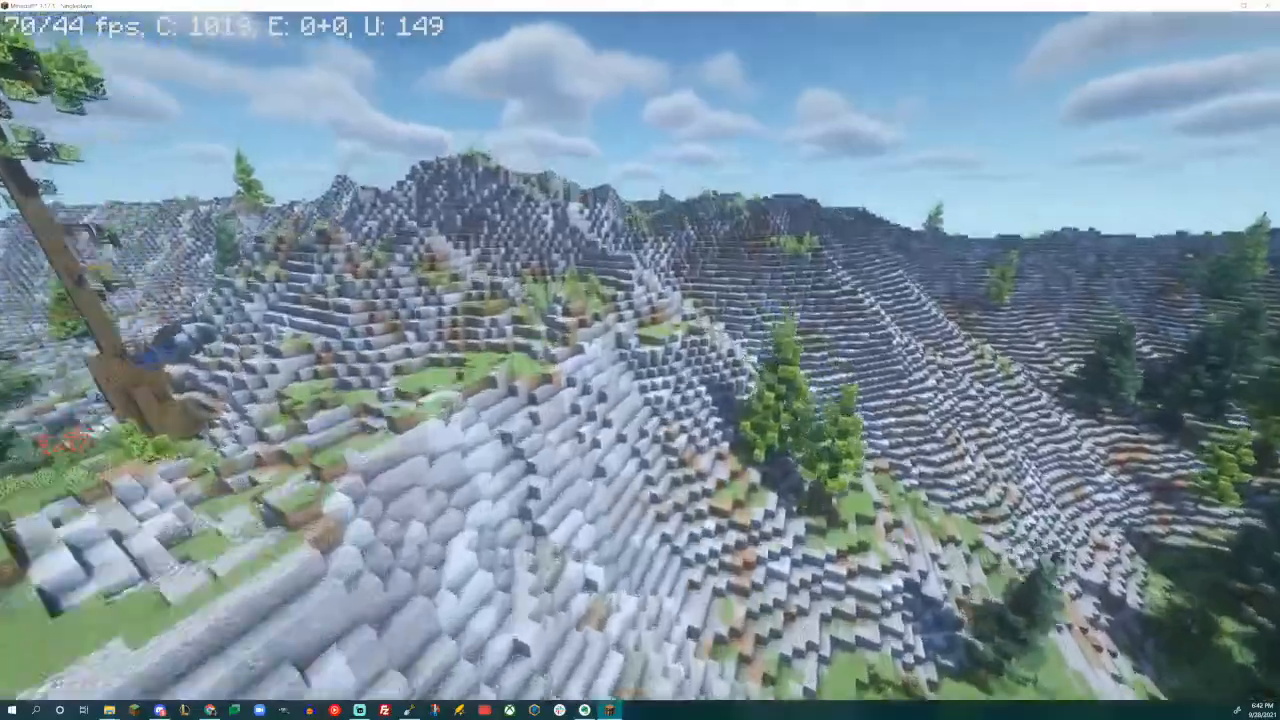
pyautogui.press('w')
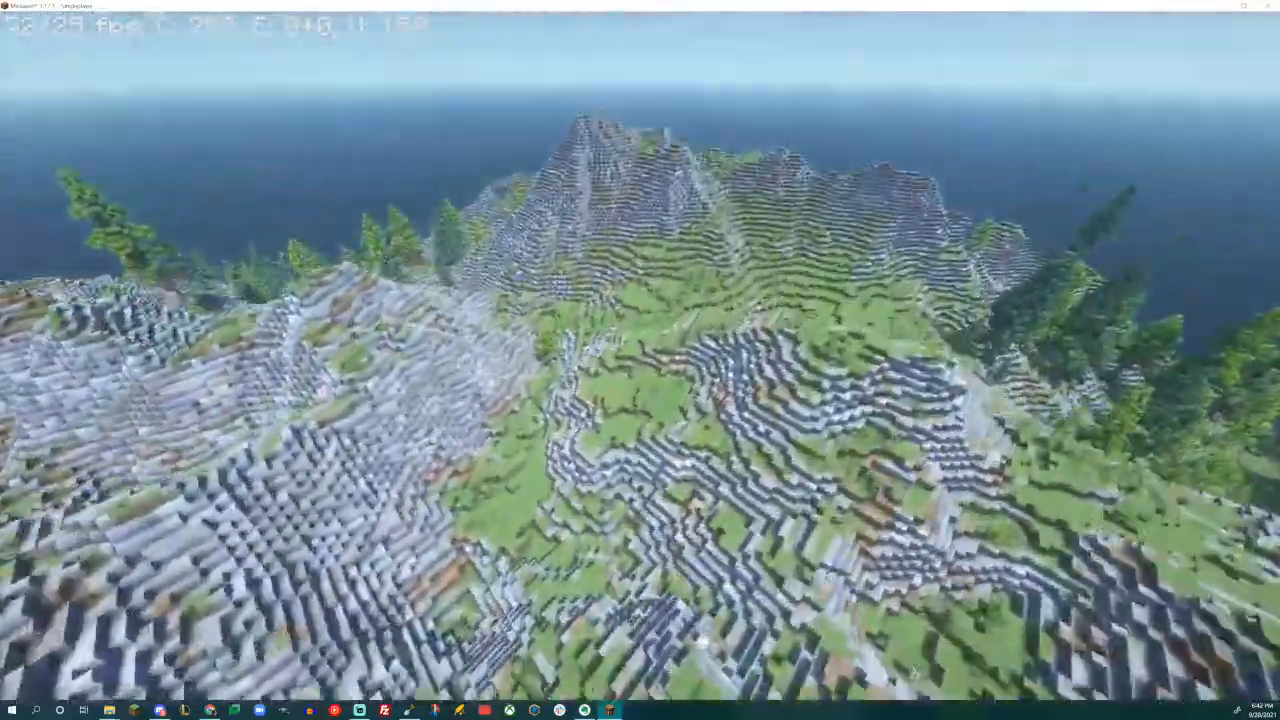
pyautogui.press('d')
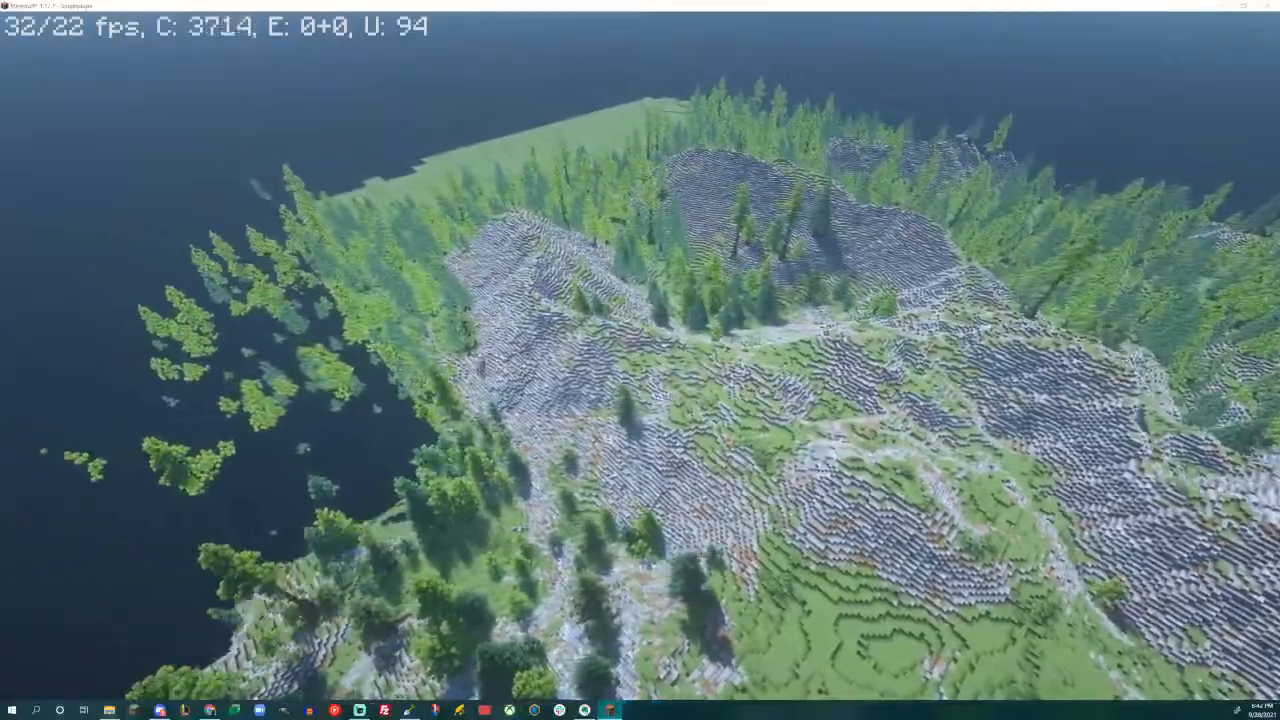
pyautogui.press('w')
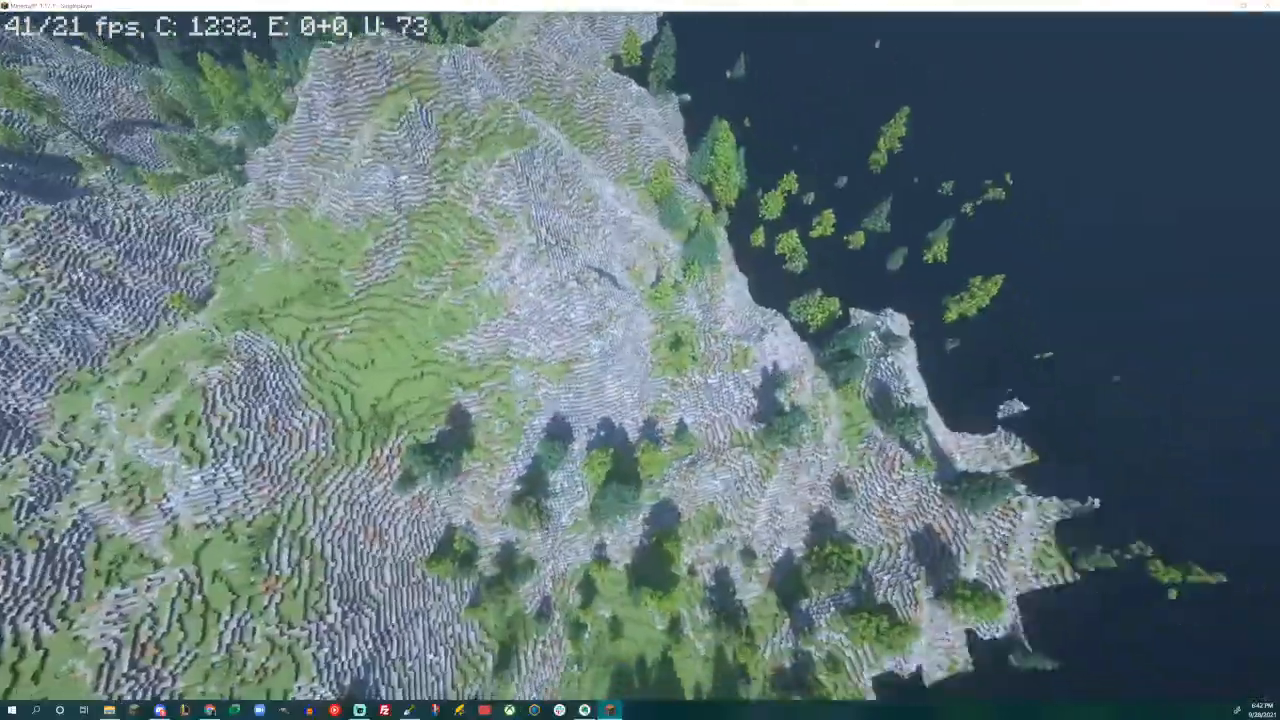
pyautogui.press('w')
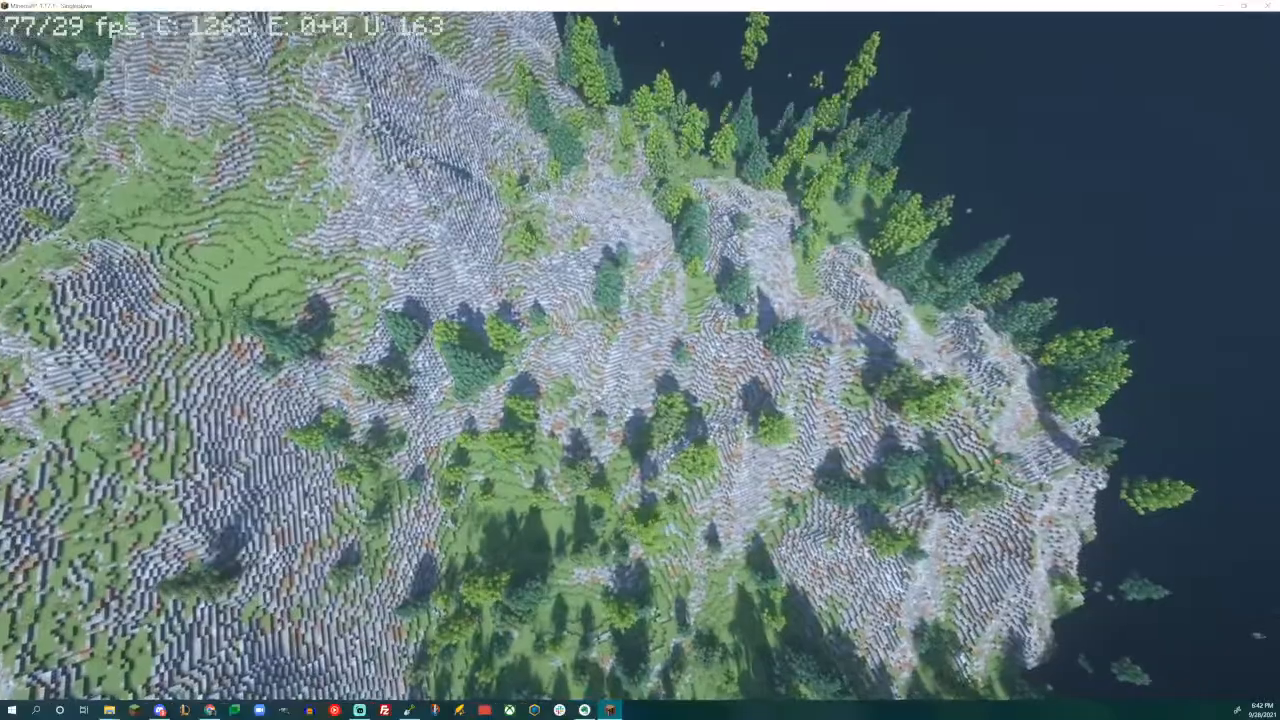
pyautogui.press('w')
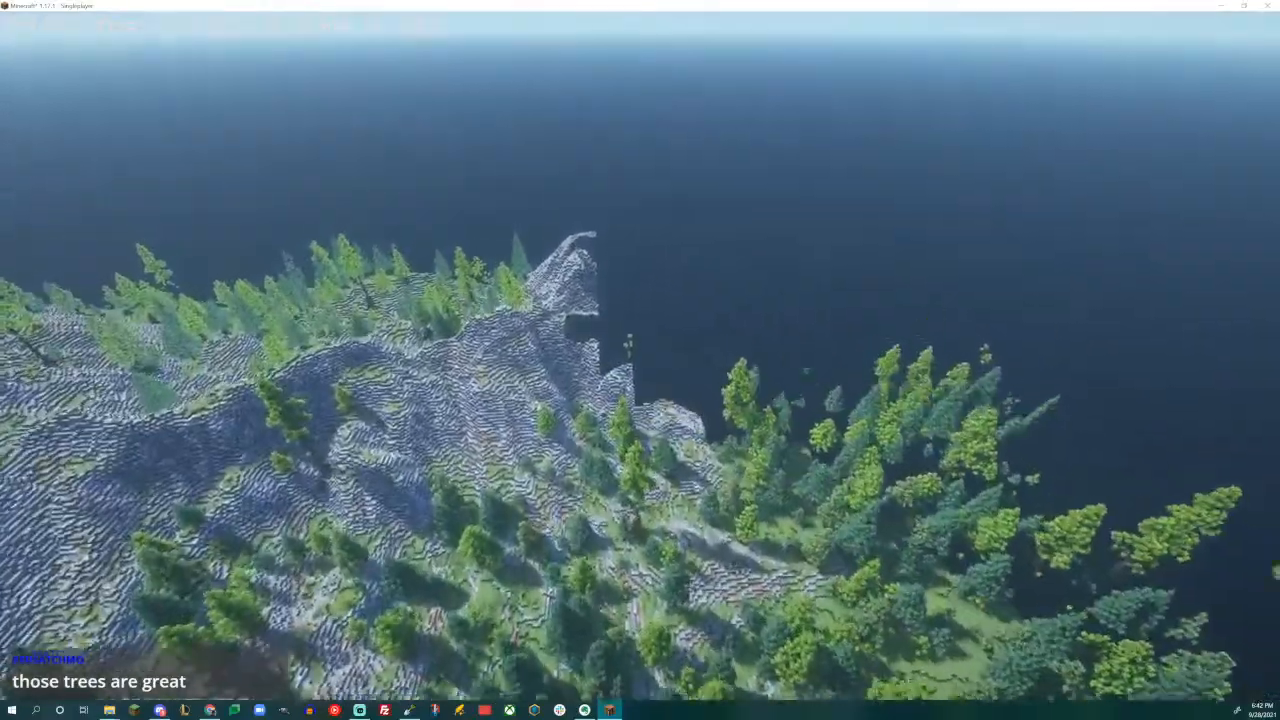
pyautogui.press('w')
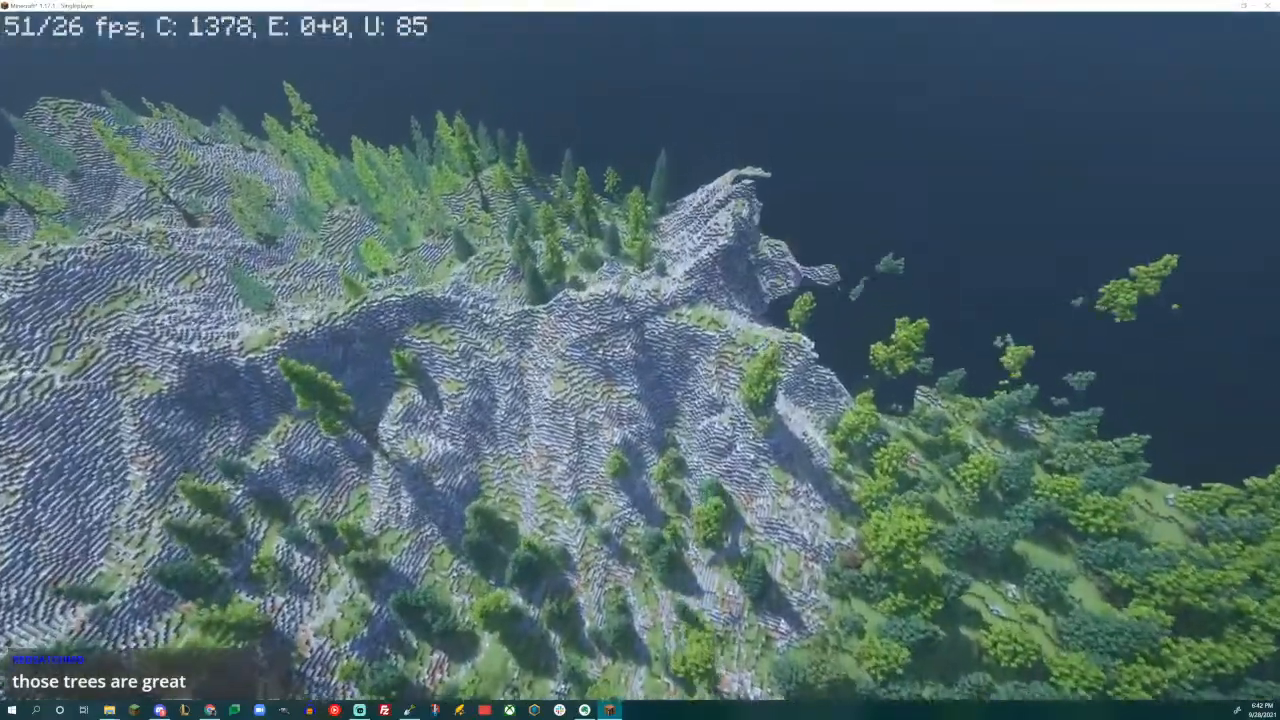
pyautogui.press('w')
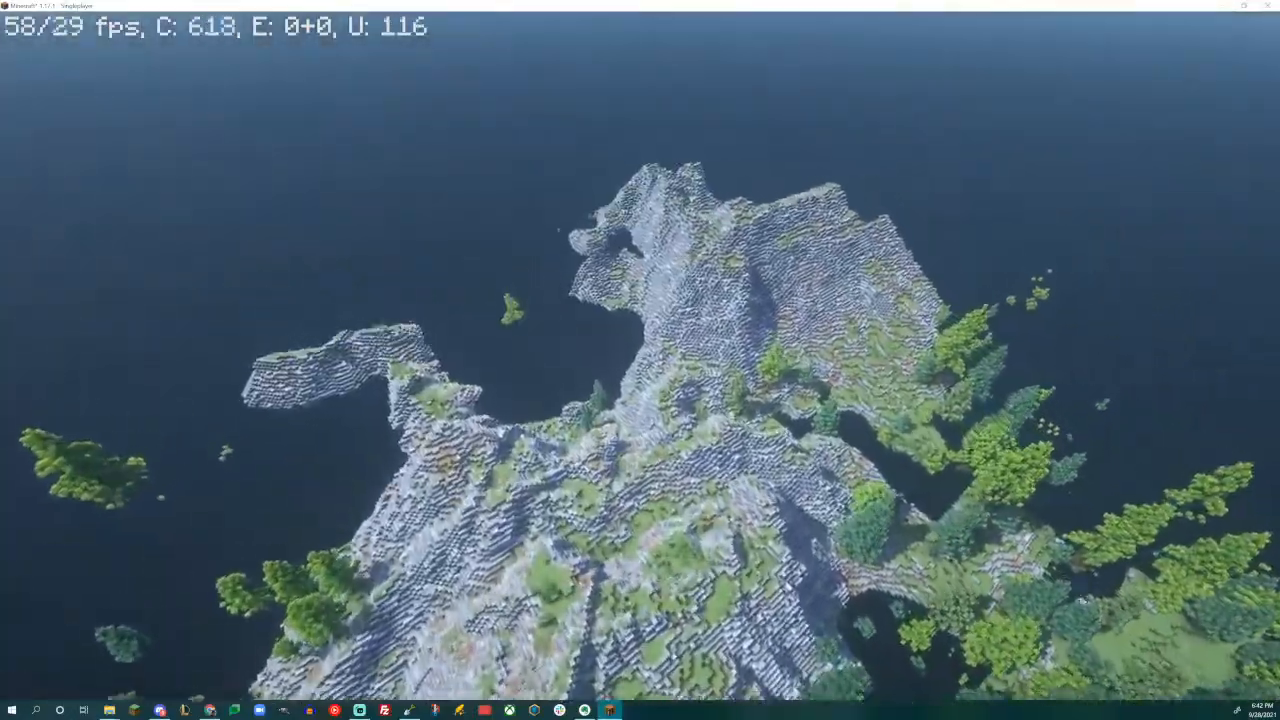
pyautogui.press('w')
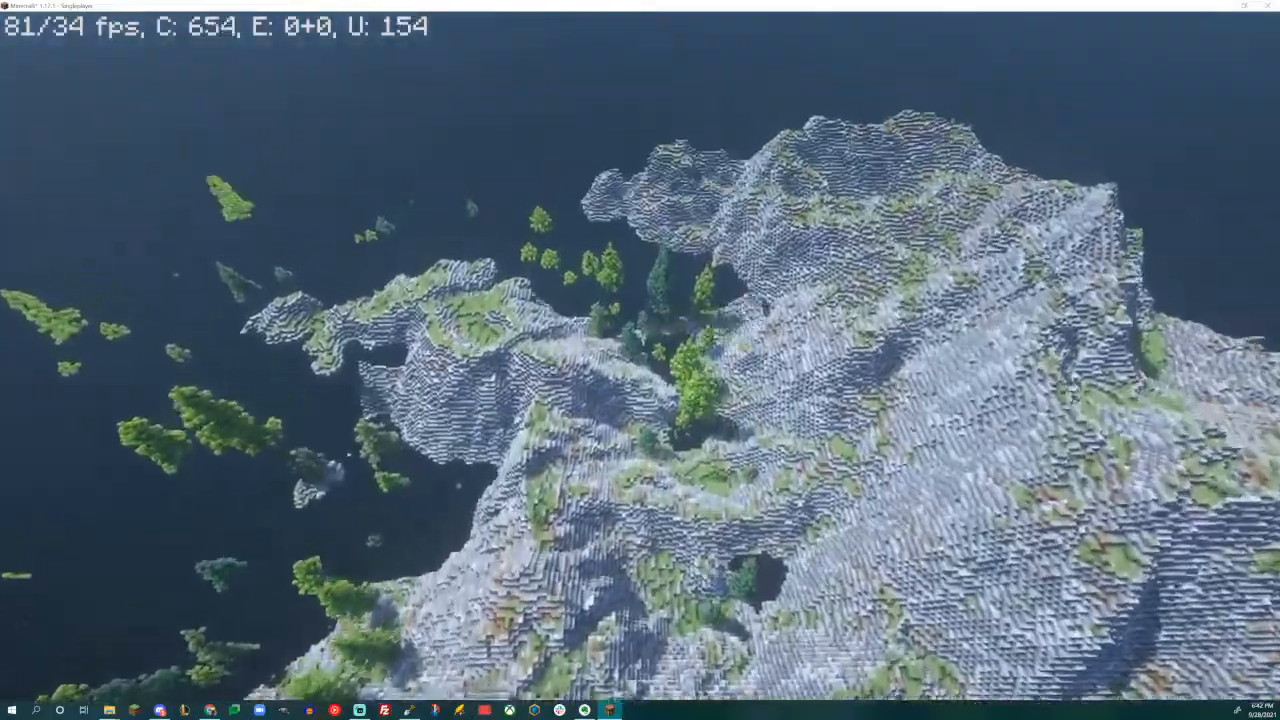
pyautogui.press('s')
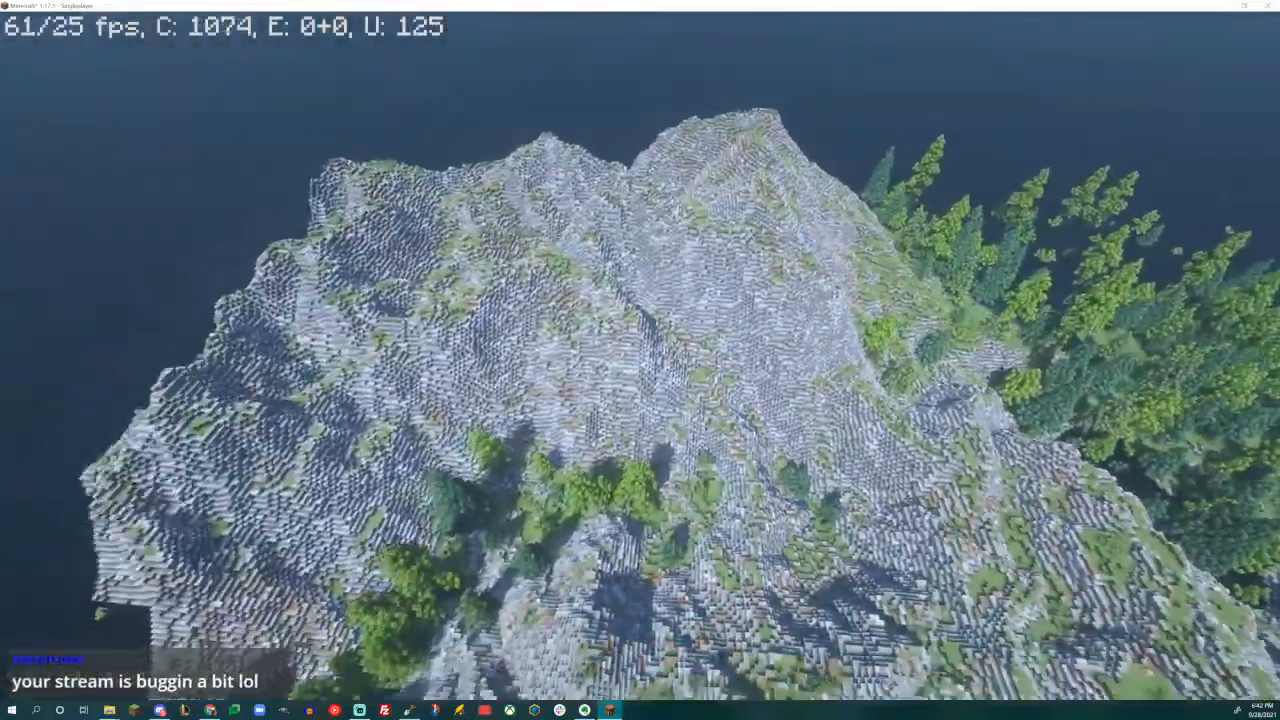
# - Fly over the rocky peaks and down into the ravine to inspect the rock slopes, grass patches and scattered trees
pyautogui.press('w')
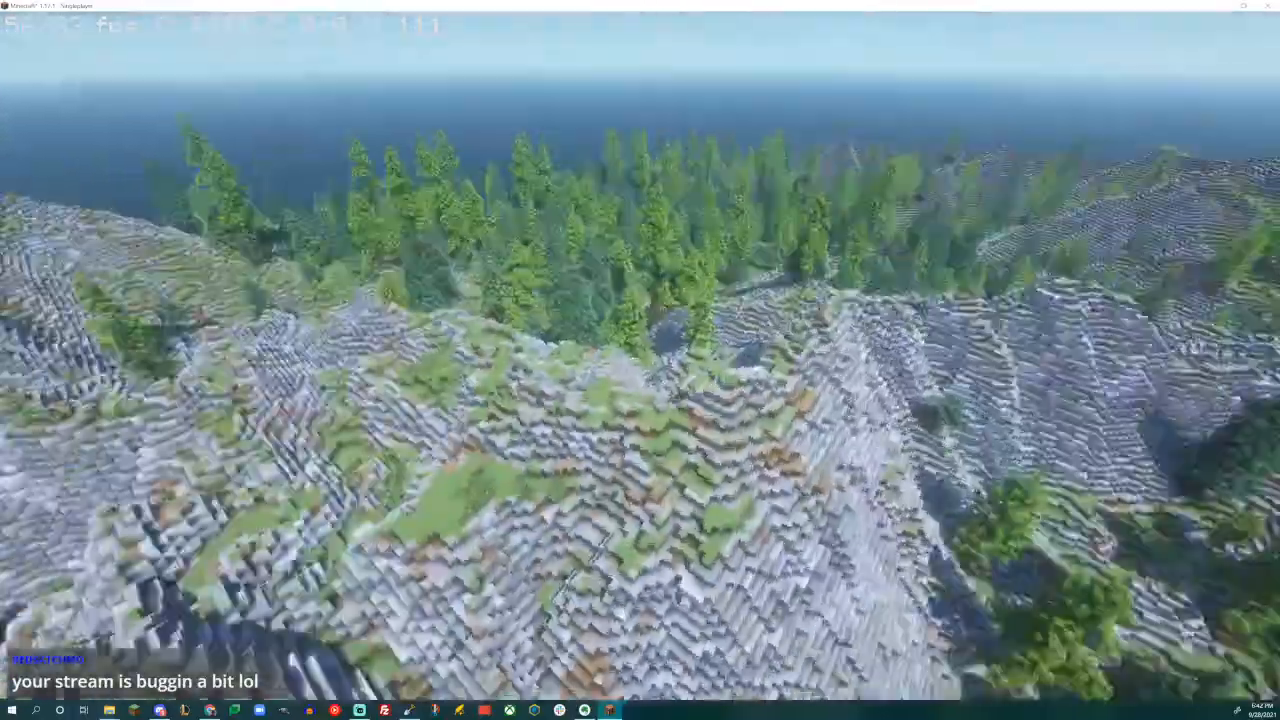
pyautogui.press('w')
pyautogui.press('w')
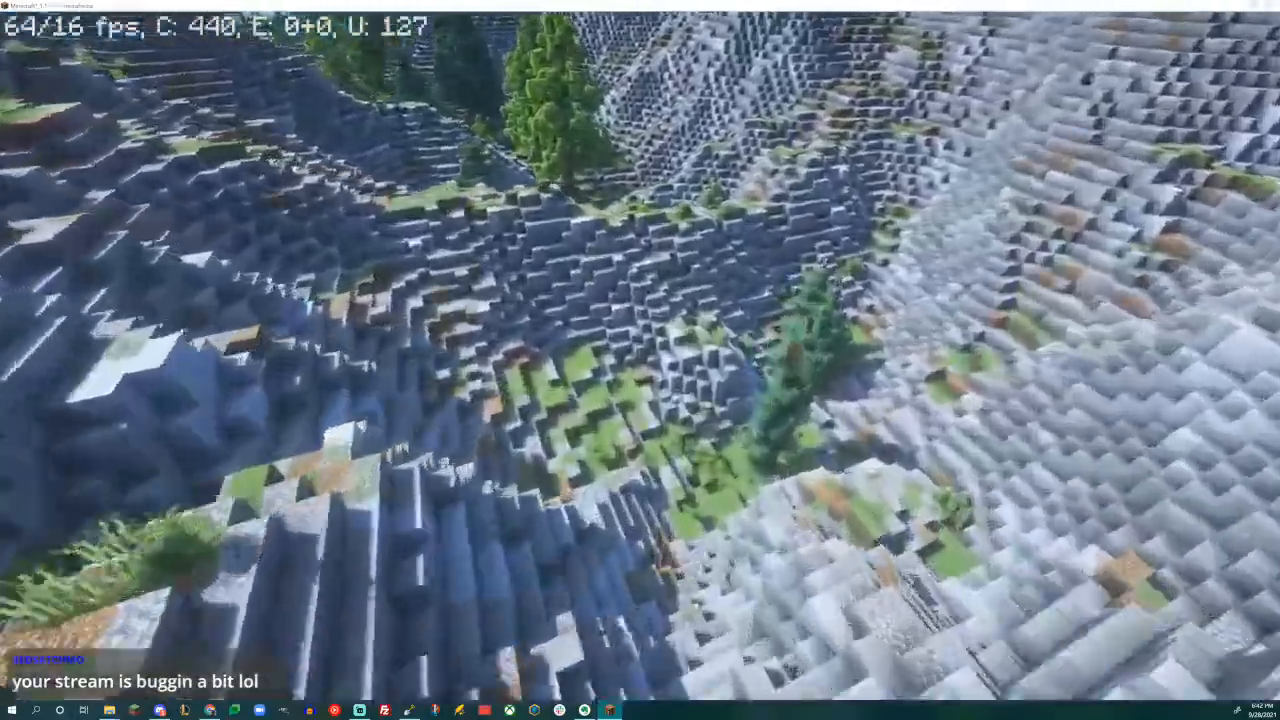
pyautogui.press('w')
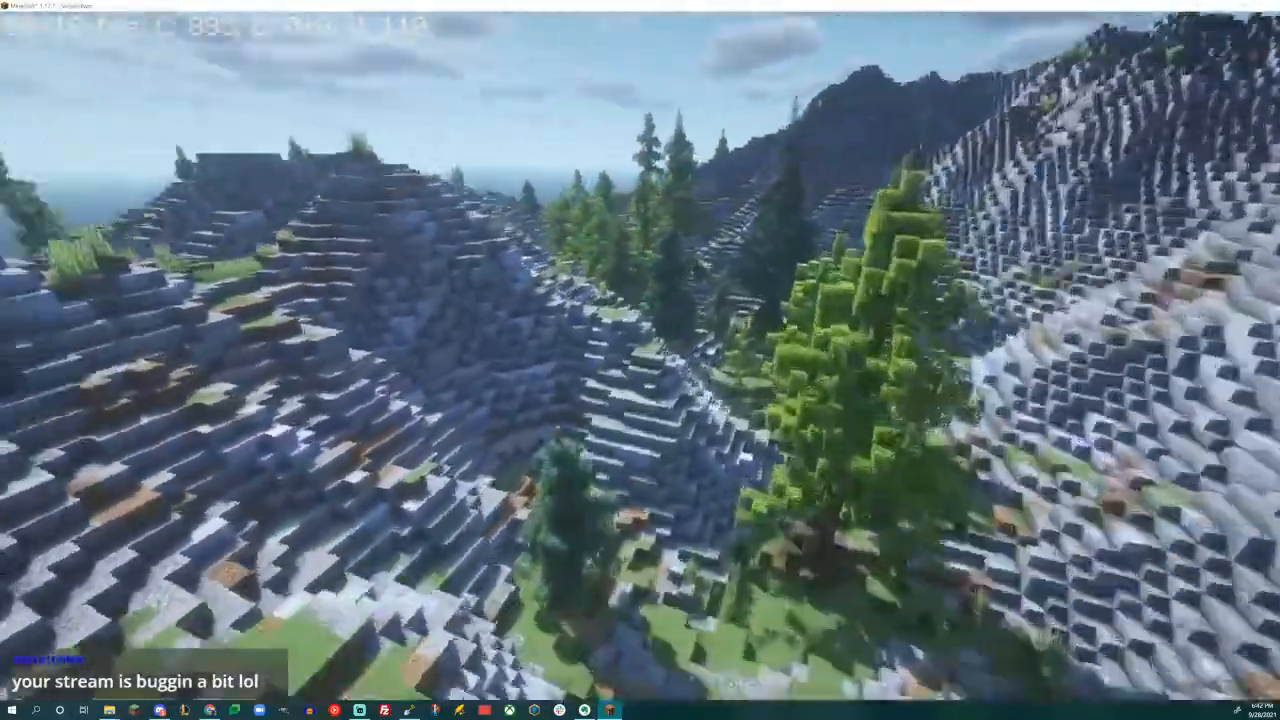
pyautogui.press('w')
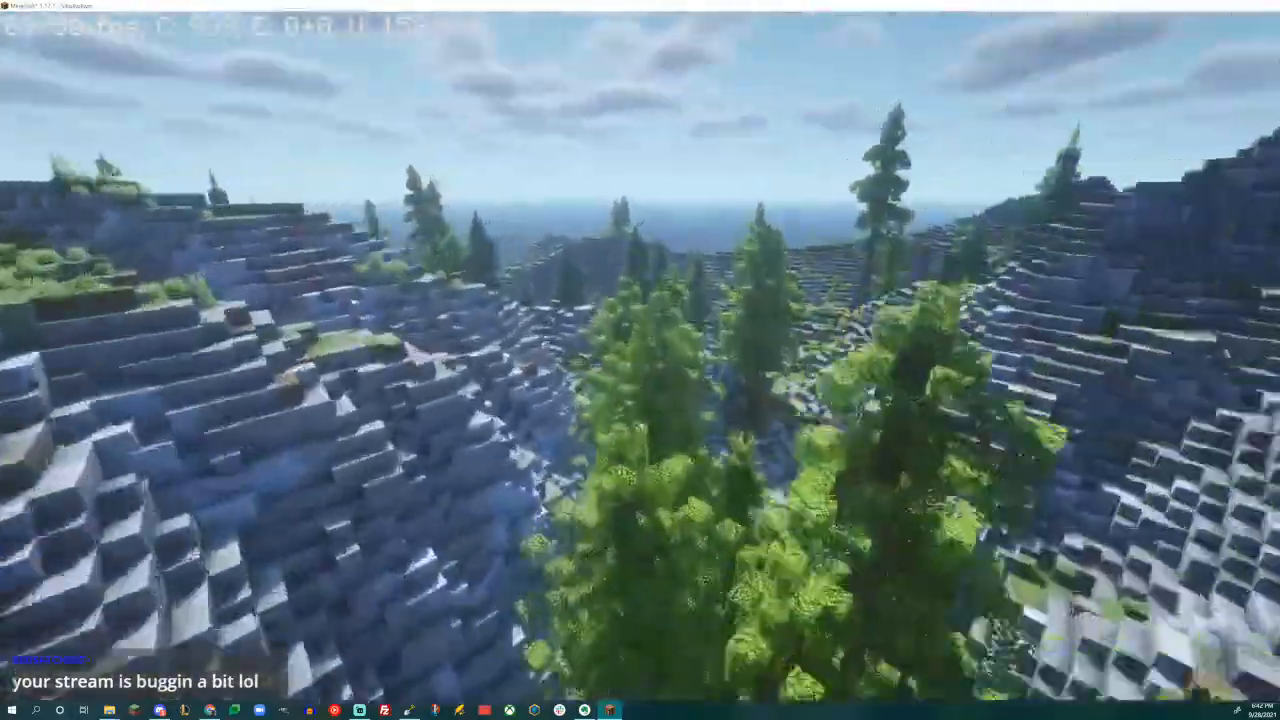
pyautogui.press('w')
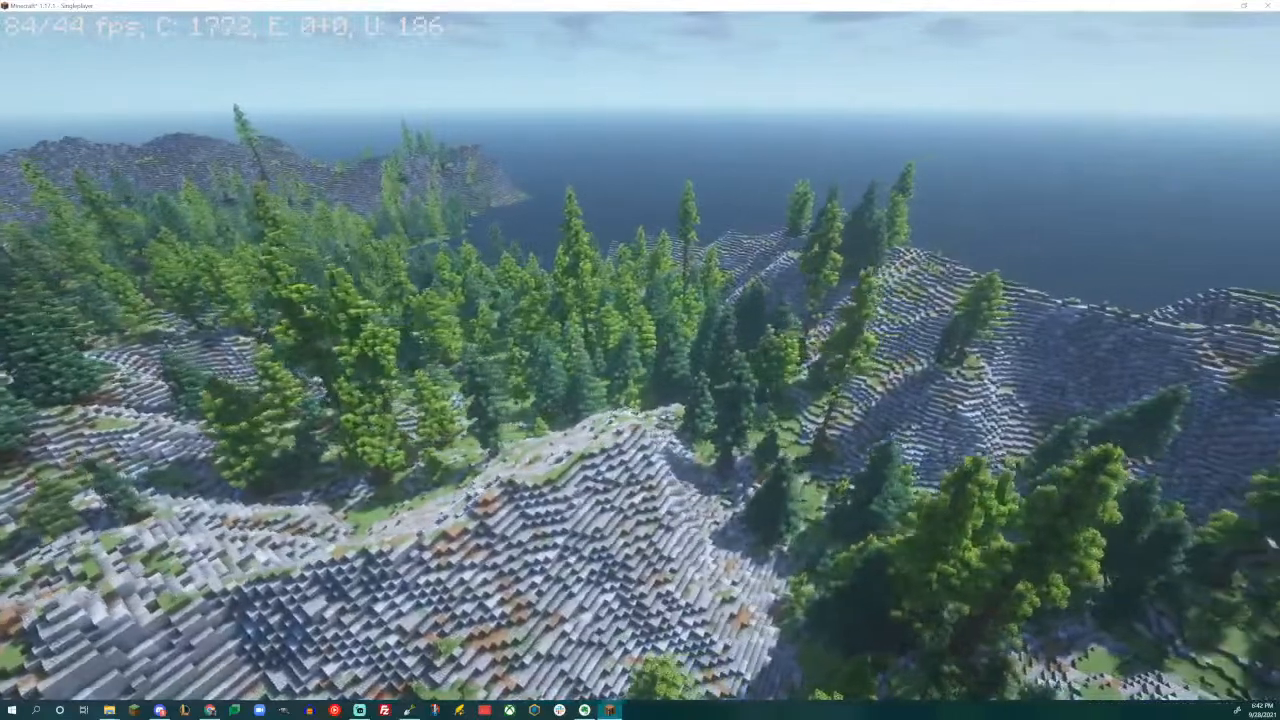
pyautogui.press('d')
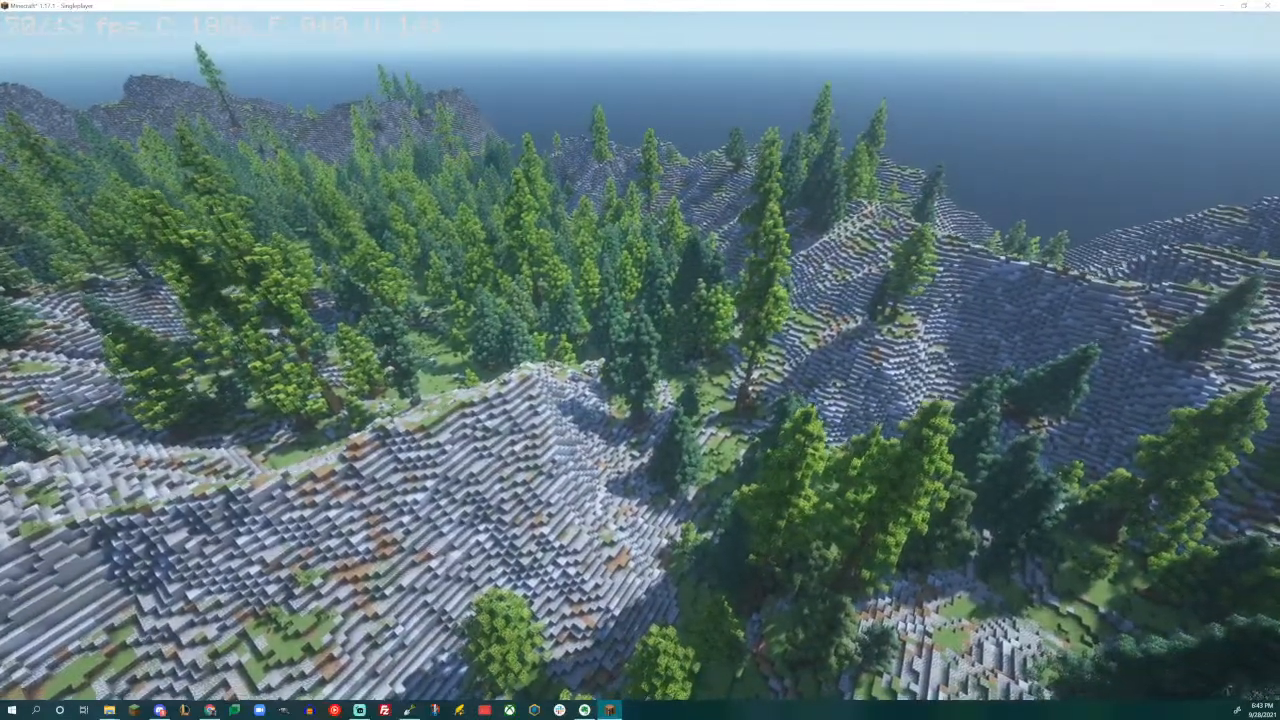
# - Fly through the wooded valley between the rock slopes to examine the Dark Trees' density, sizes and ground cover
pyautogui.press('w')
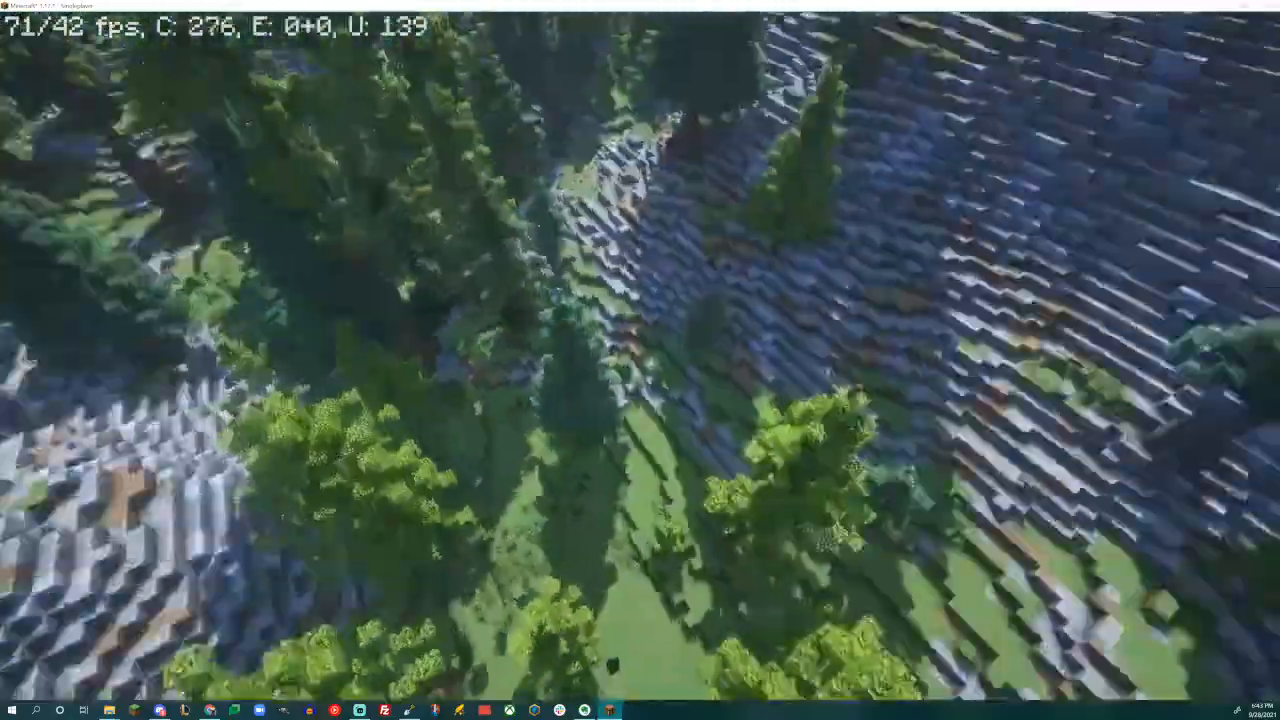
pyautogui.press('w')
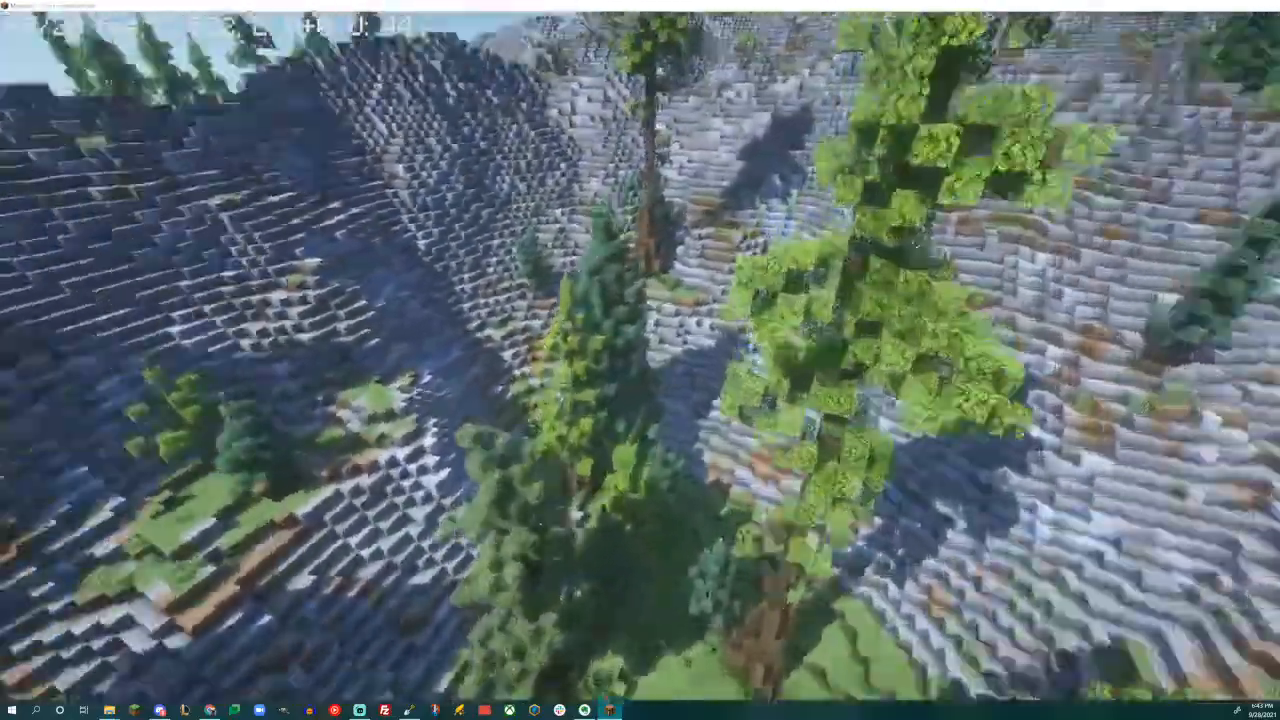
pyautogui.press('w')
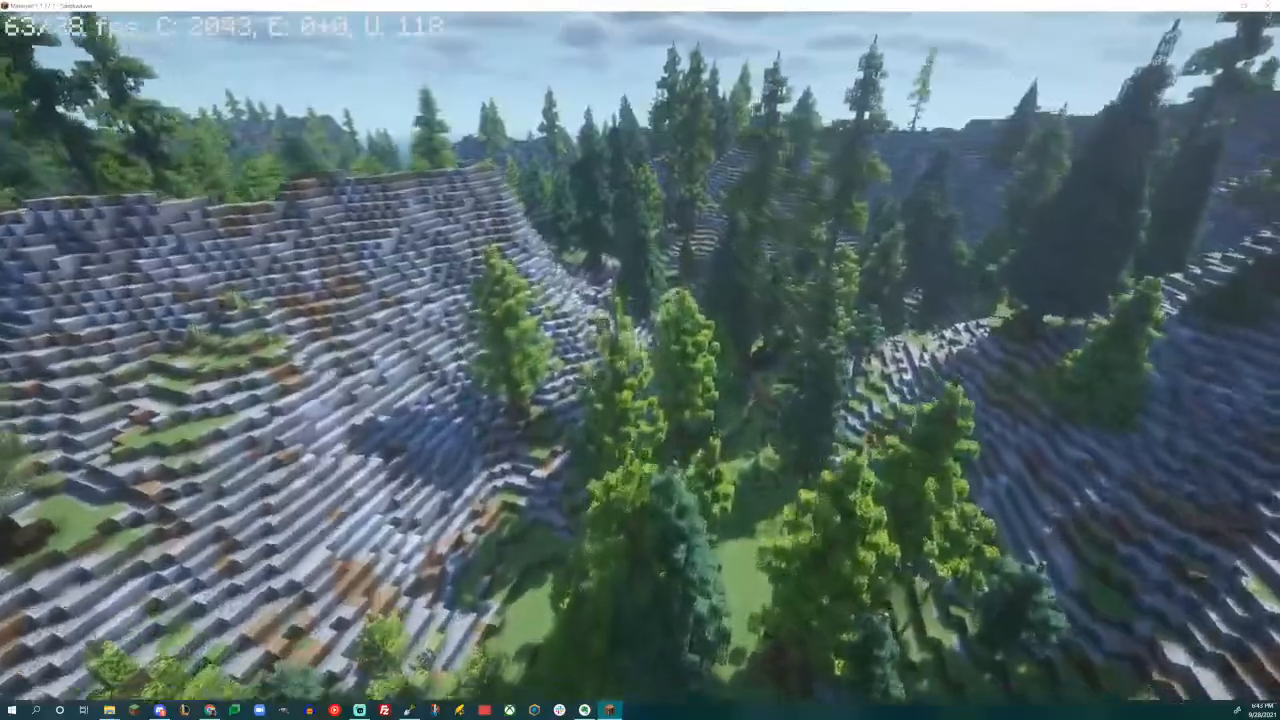
pyautogui.press('w')
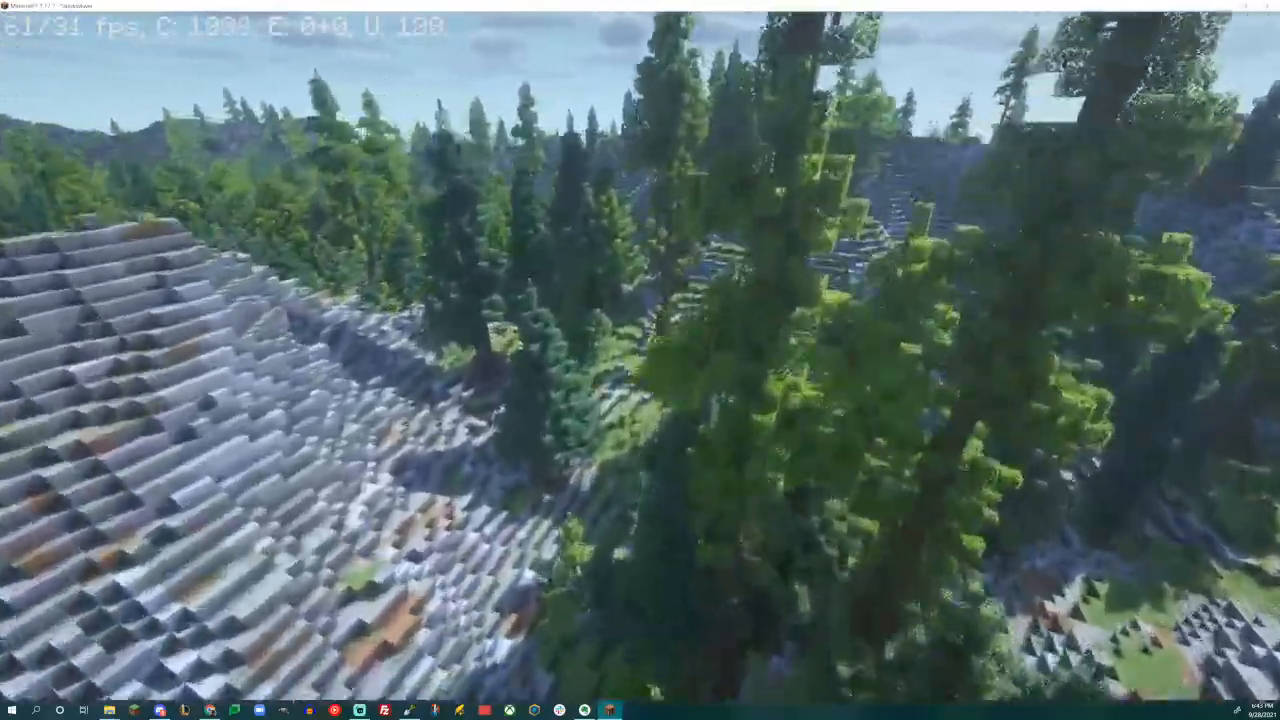
pyautogui.press('w')
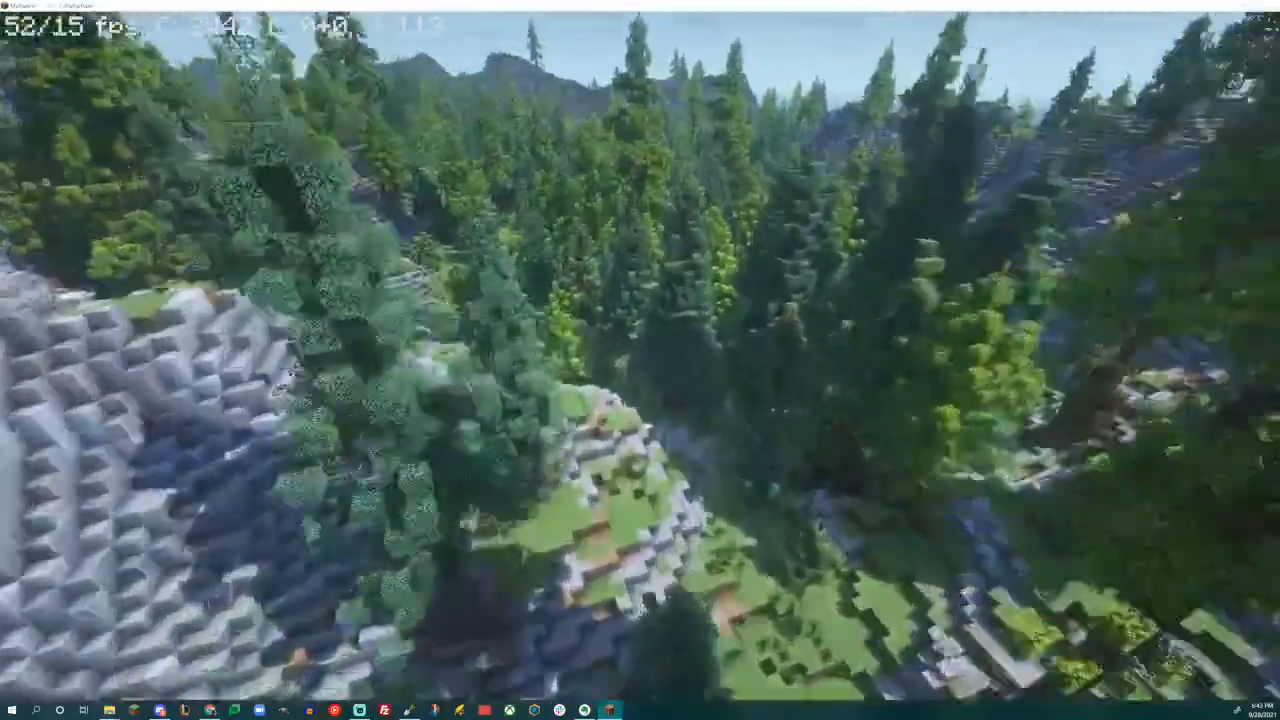
pyautogui.press('w')
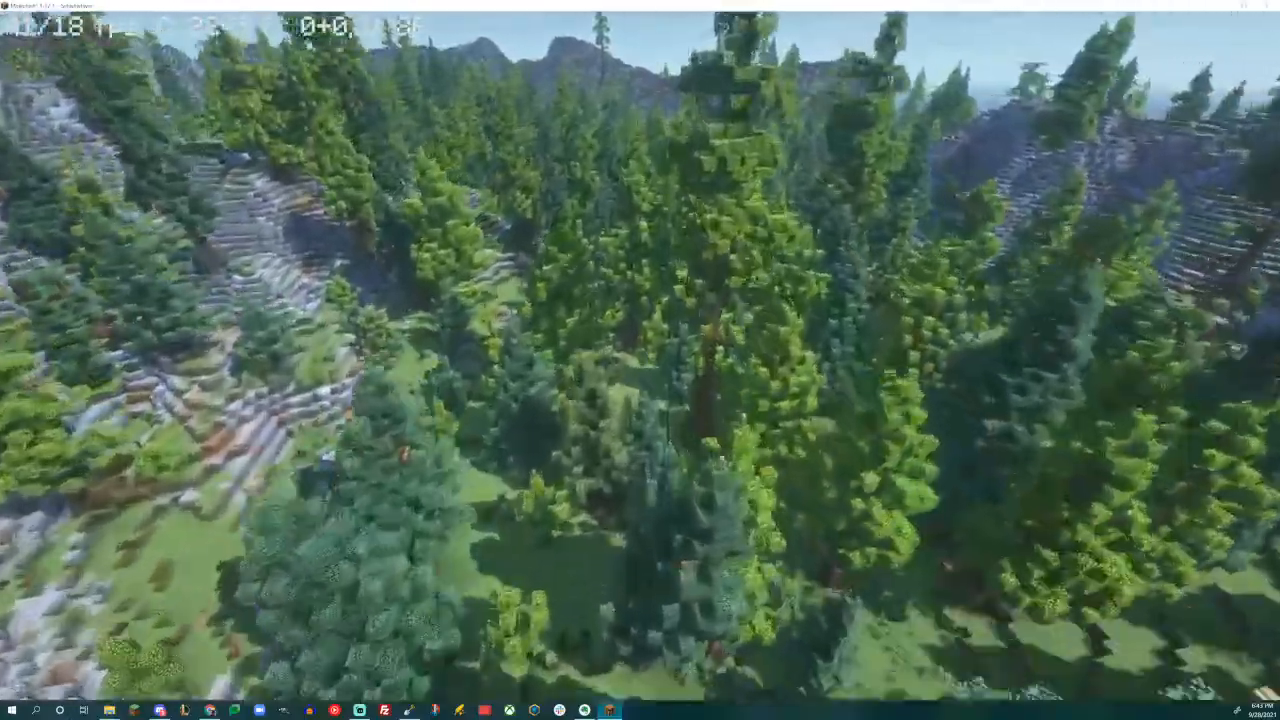
pyautogui.press('w')
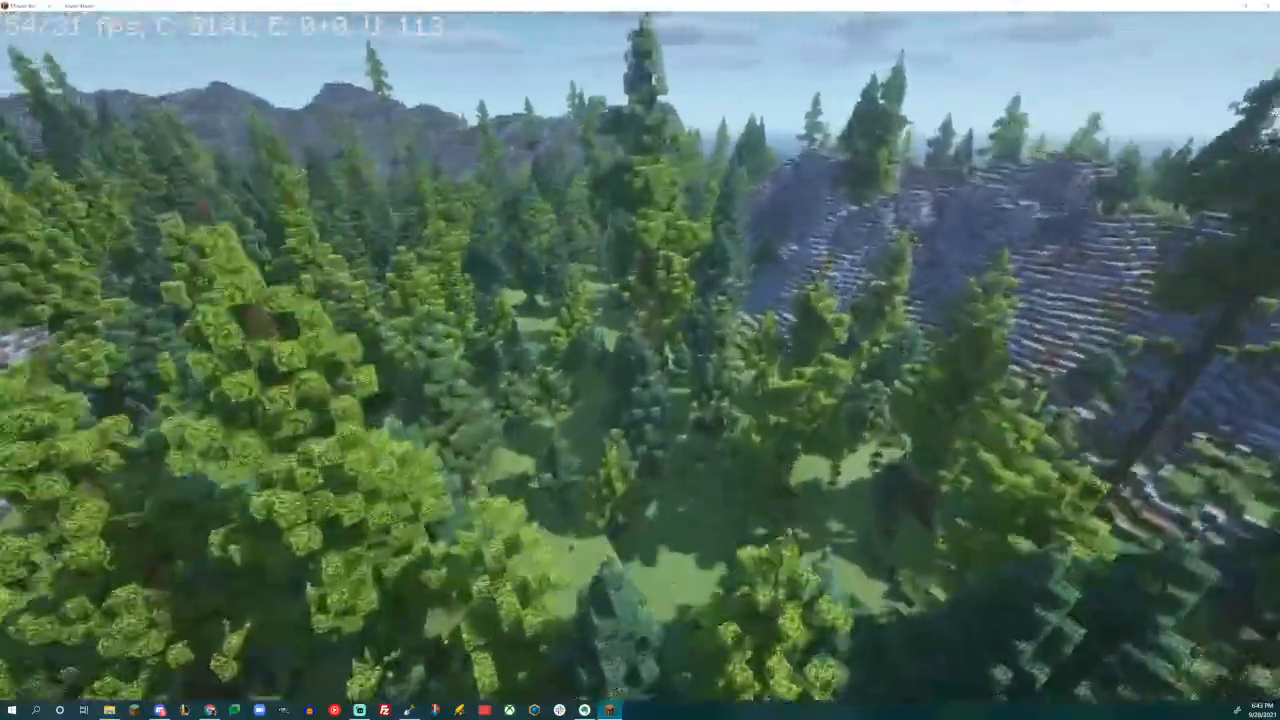
pyautogui.press('w')
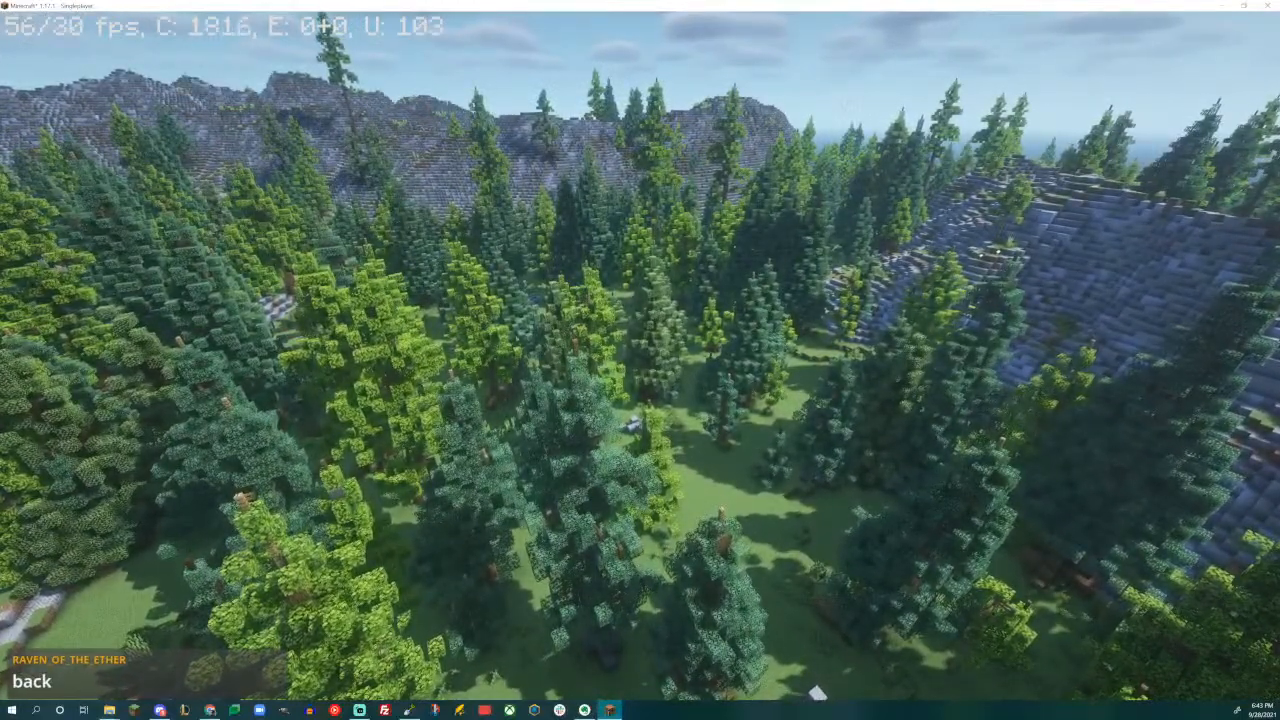
pyautogui.press('w')
pyautogui.press('w')
pyautogui.press('space')
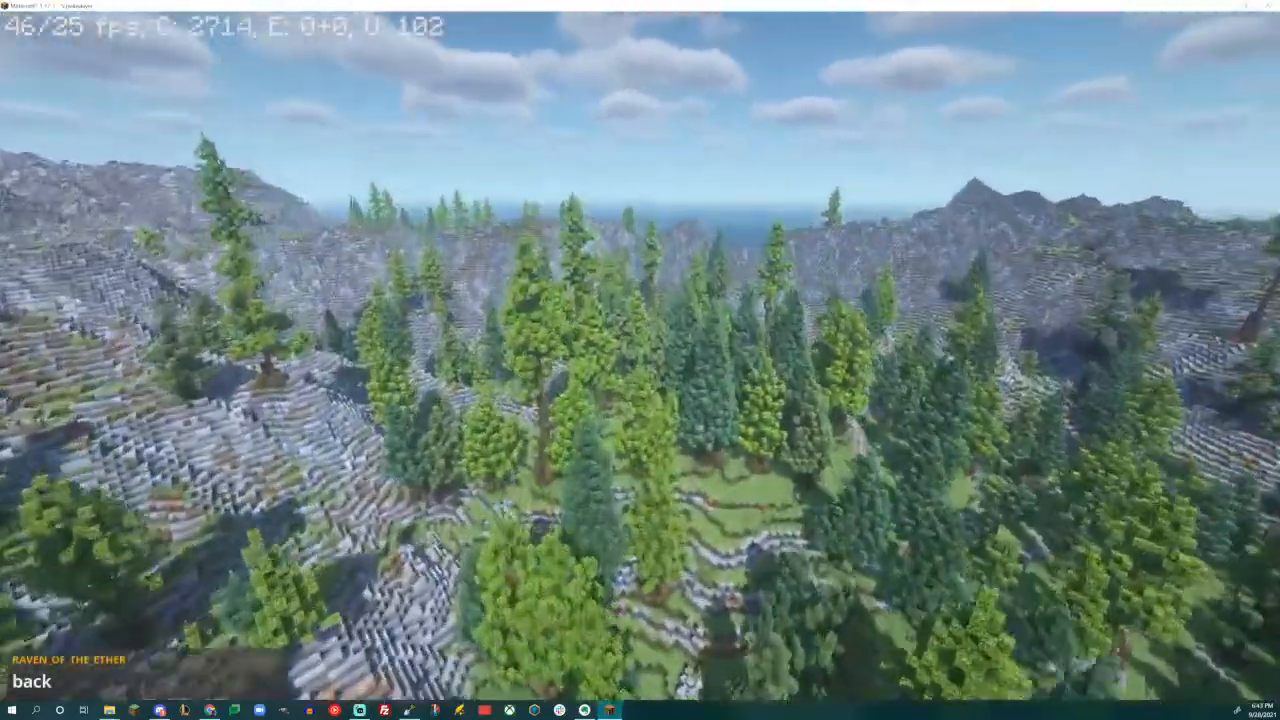
# - Survey the forest from above out to the flat grassy plain at the map's edge
pyautogui.press('w')
pyautogui.press('w')
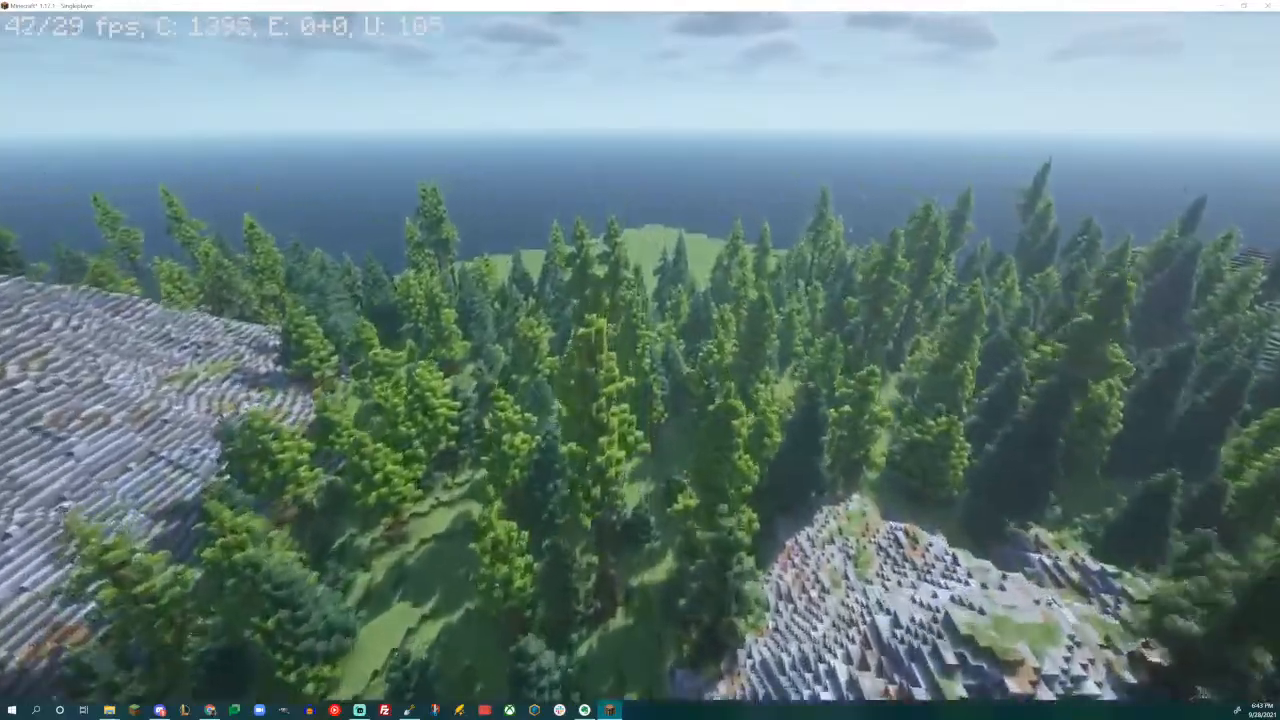
pyautogui.press('w')
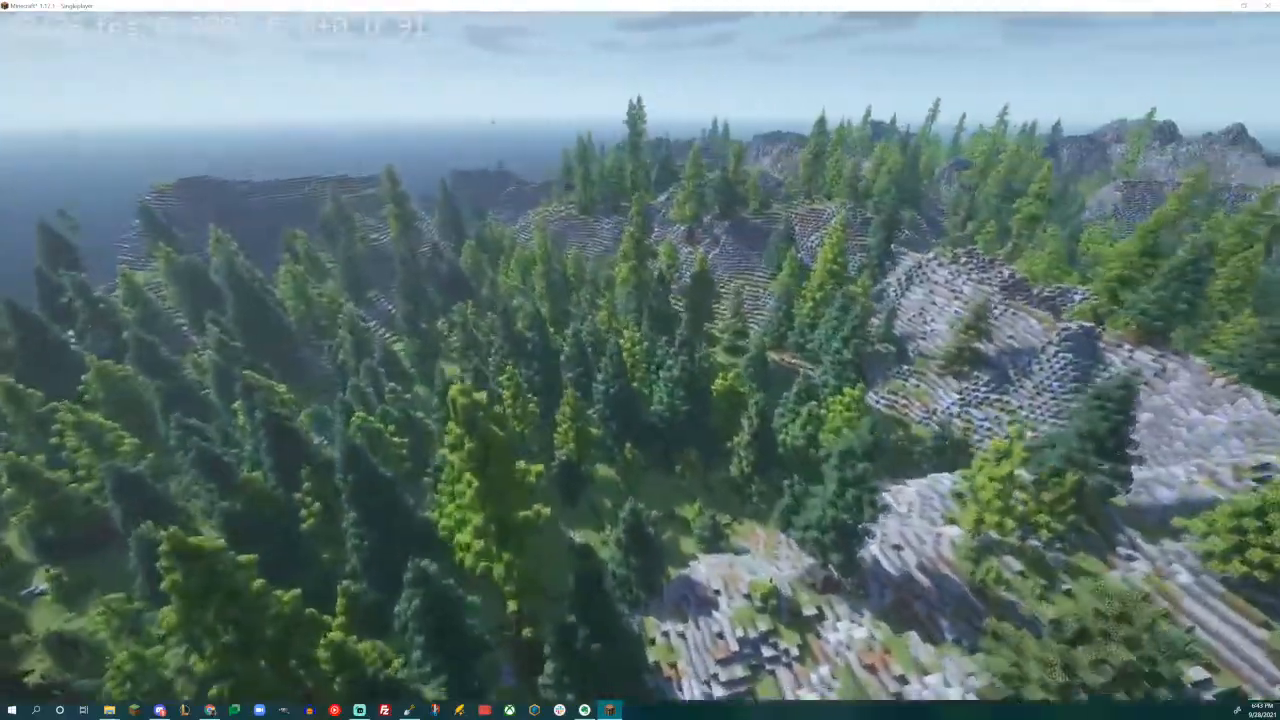
pyautogui.press('w')
pyautogui.press('w')
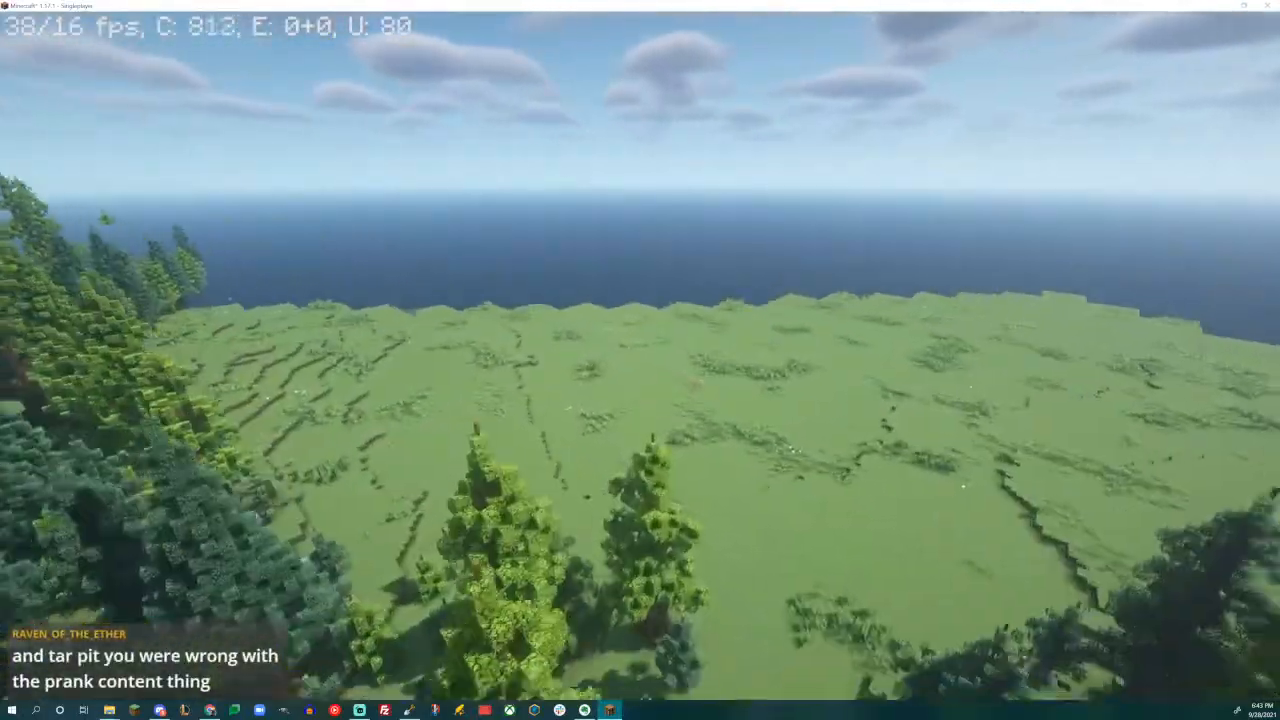
pyautogui.press('w')
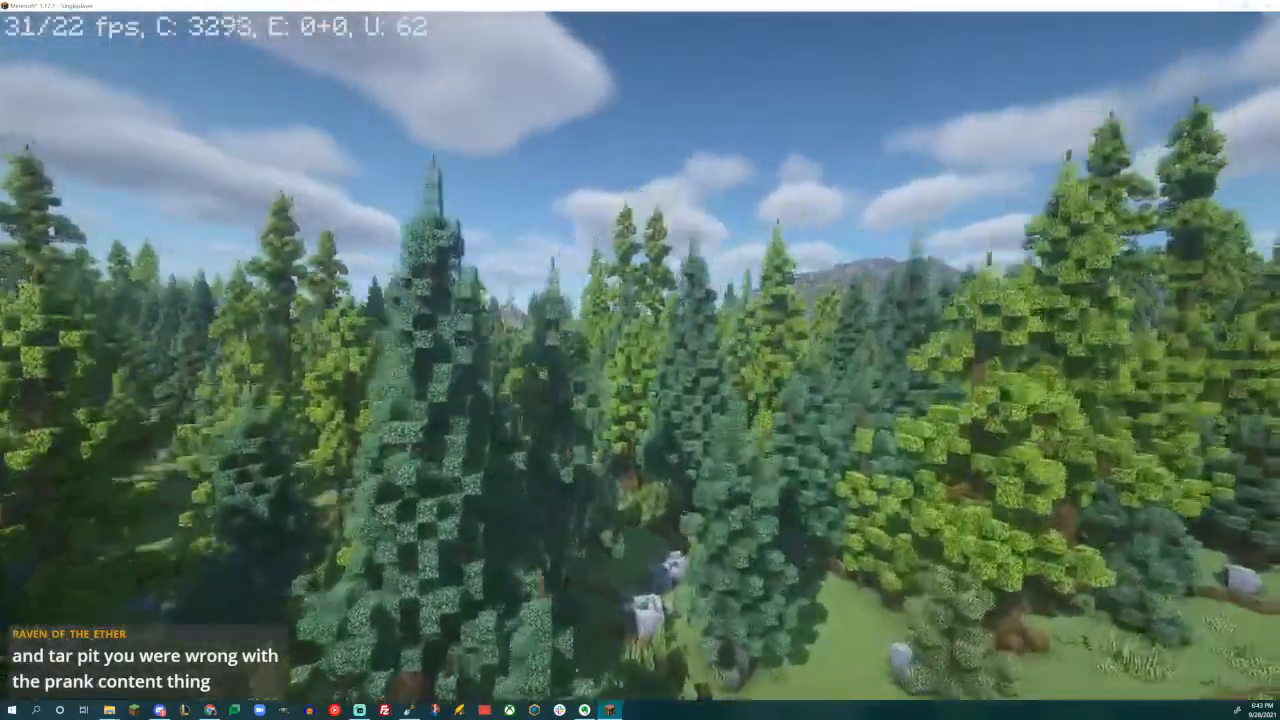
# - Fly back over the dense conifer forest to inspect how the trees blend with the surrounding rock outcrops
pyautogui.press('space')
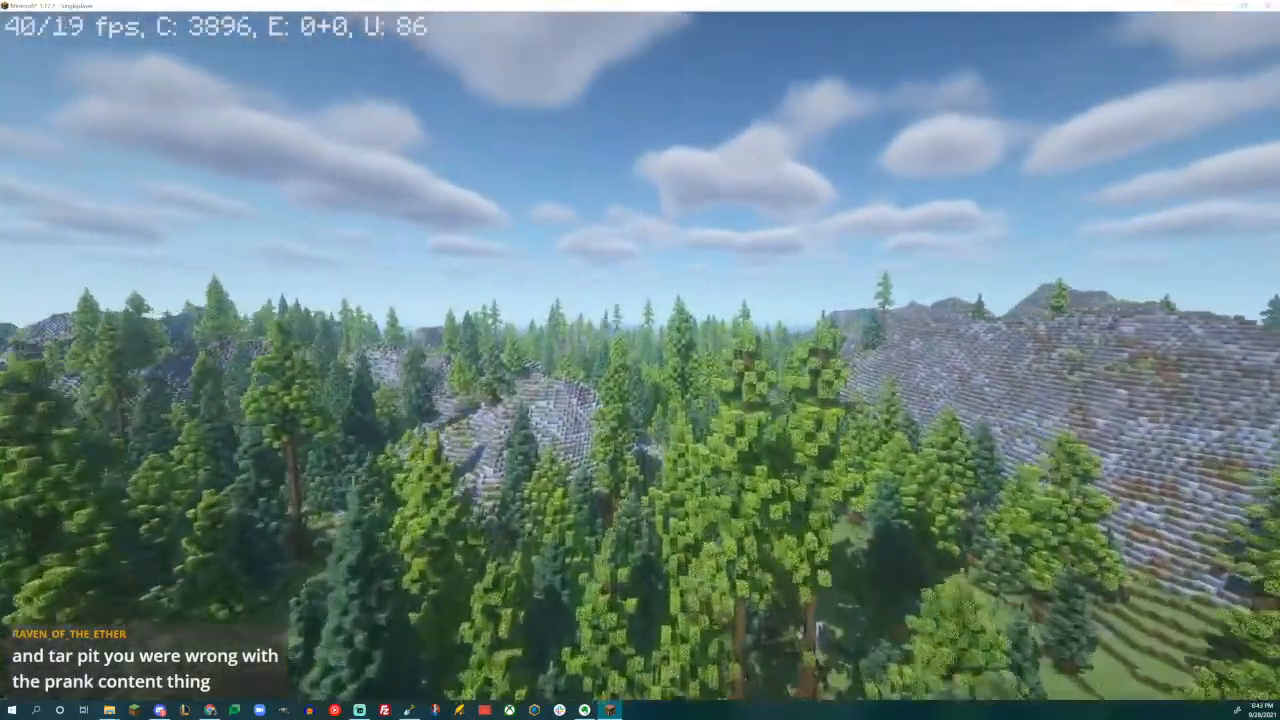
pyautogui.press('w')
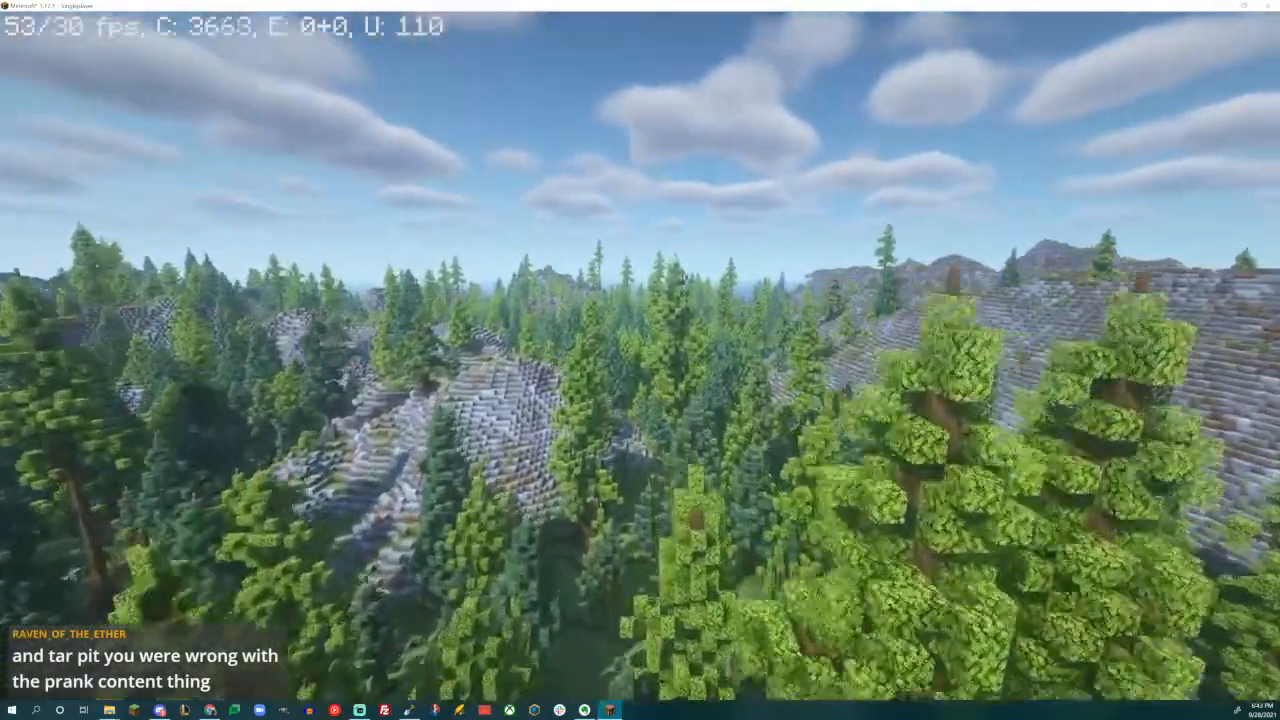
pyautogui.press('w')
pyautogui.press('w')
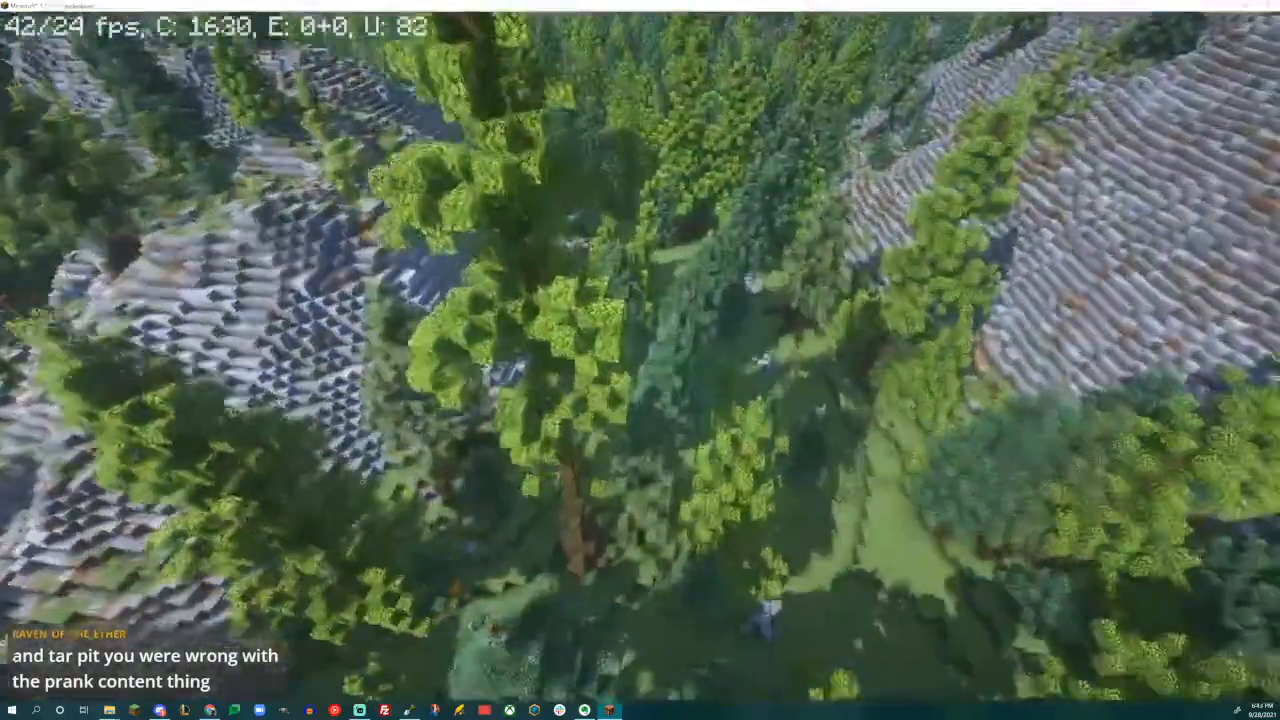
pyautogui.press('w')
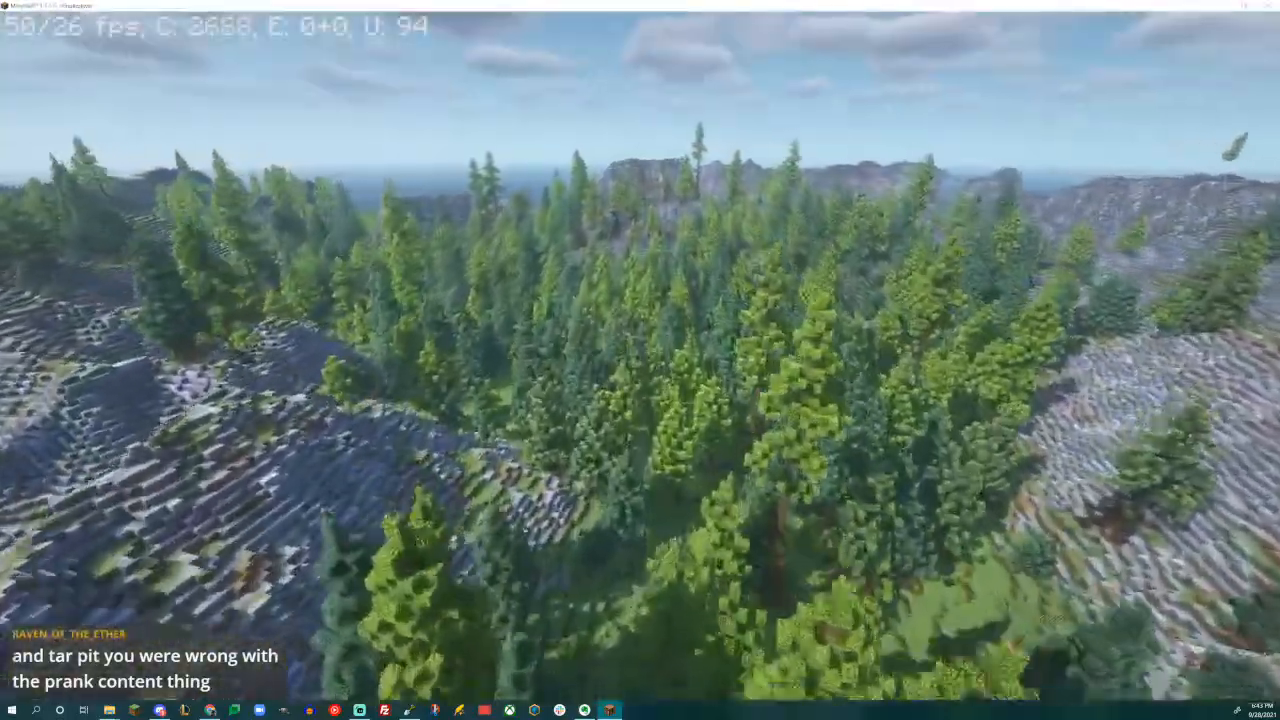
pyautogui.press('w')
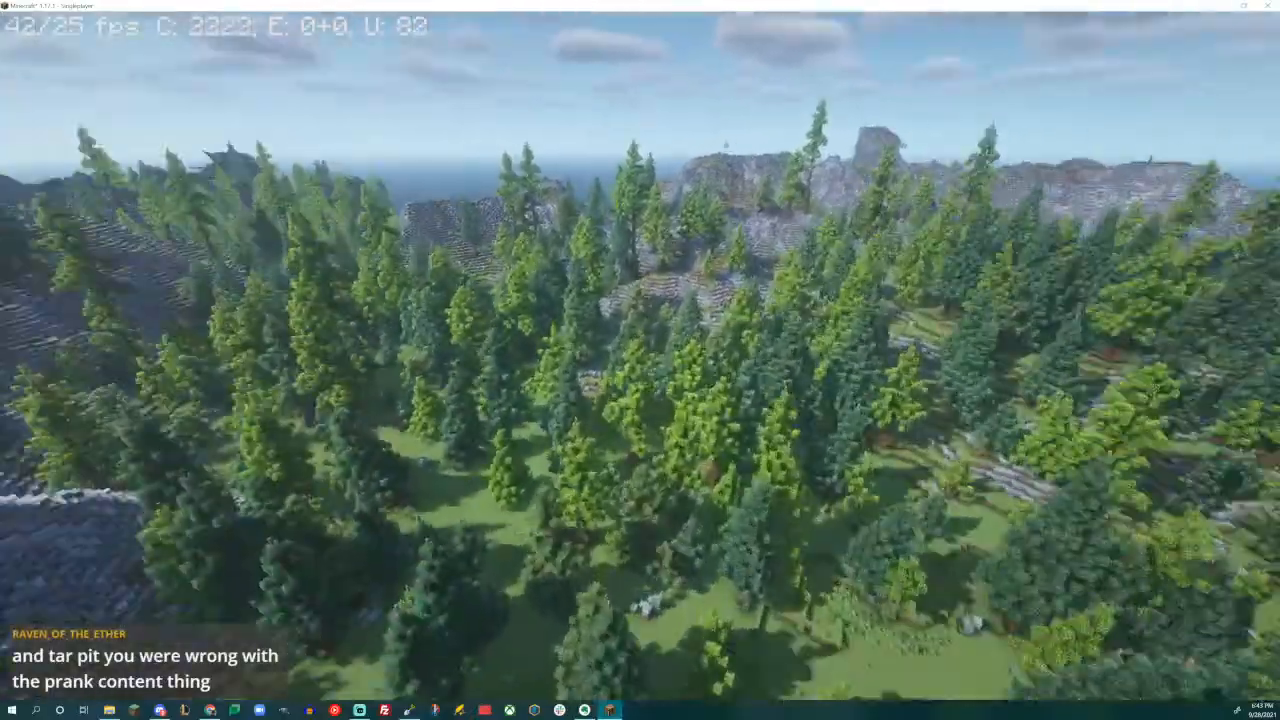
pyautogui.press('w')
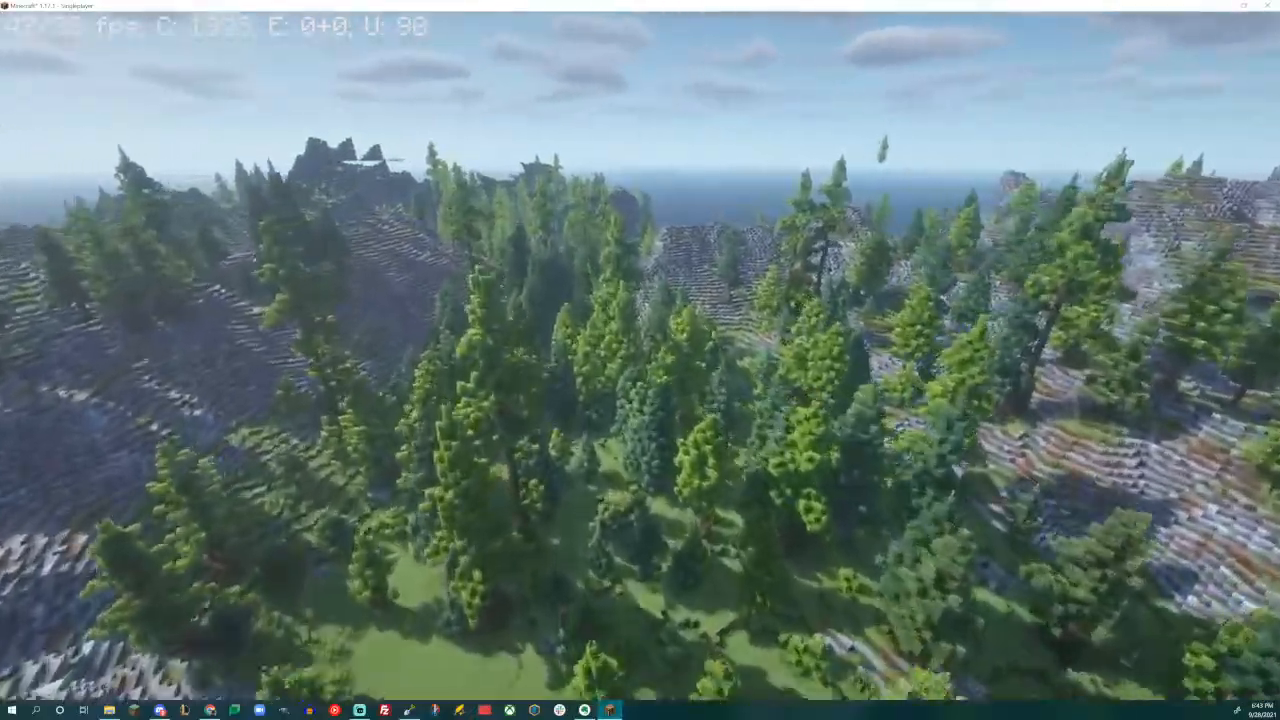
pyautogui.press('w')
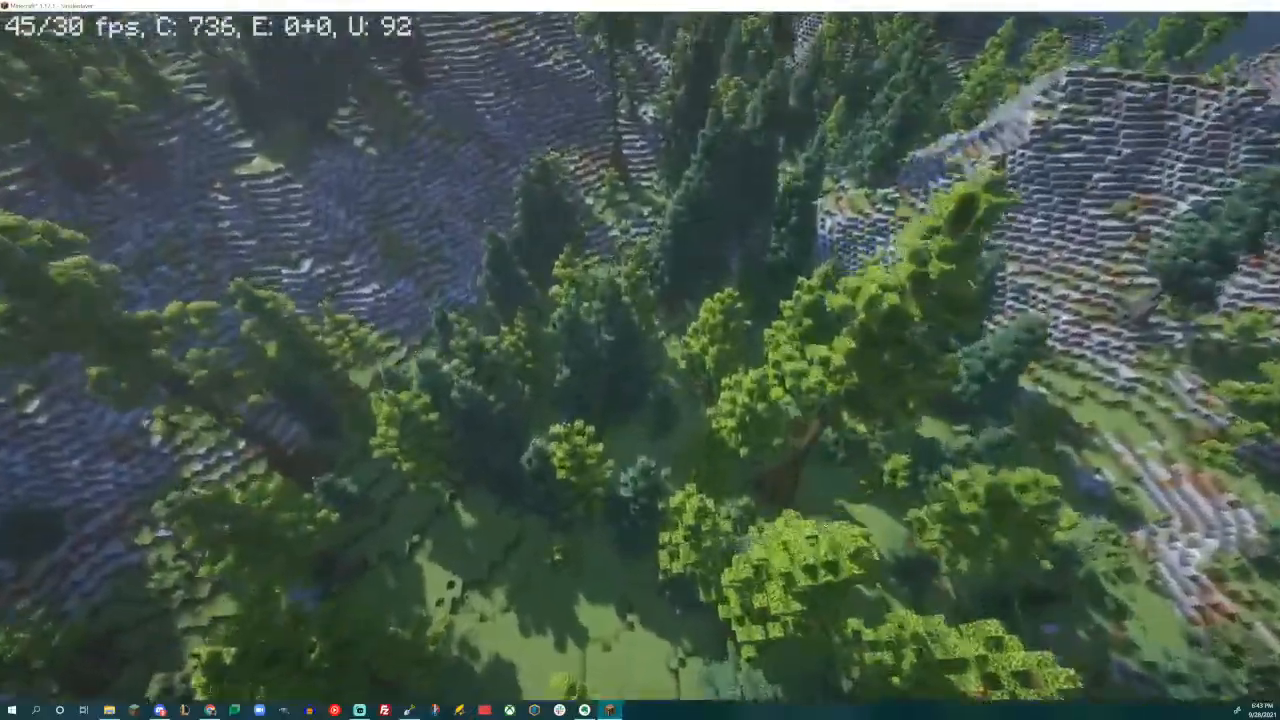
# - Fly along the bare mountain ridges and crests to examine the rock, dirt and grass mix and the coastal slopes
pyautogui.press('w')
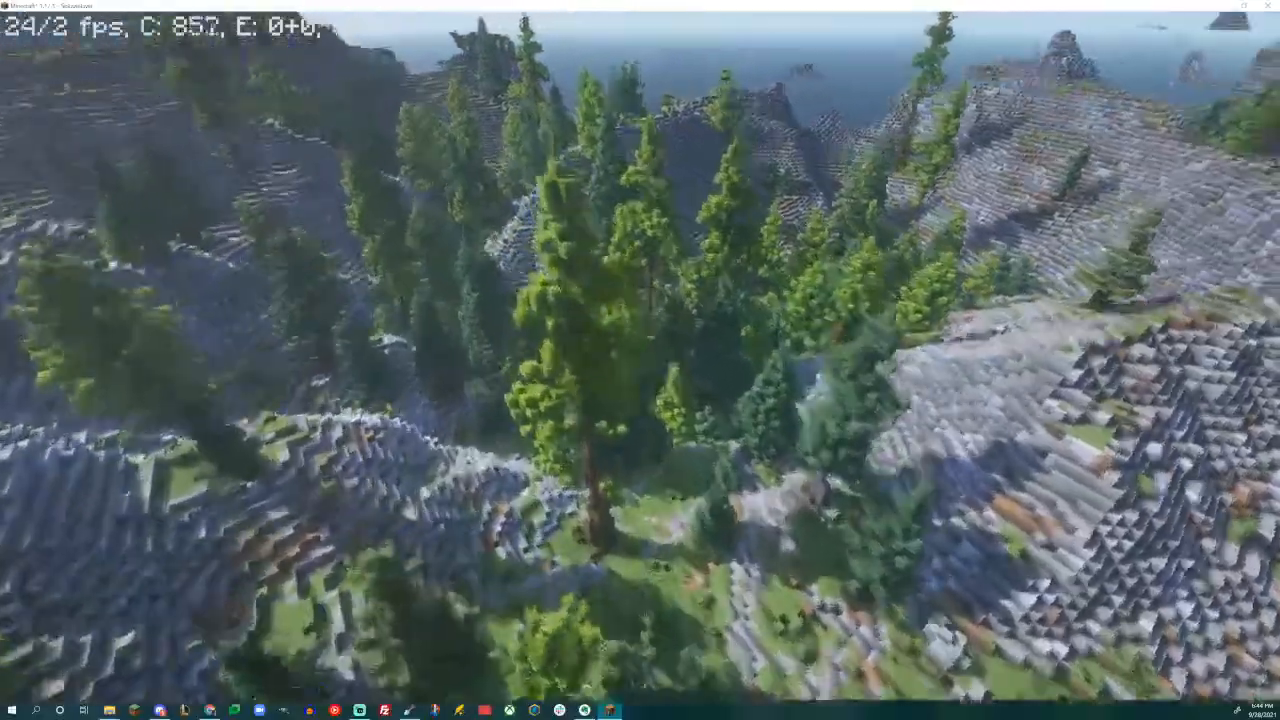
pyautogui.press('w')
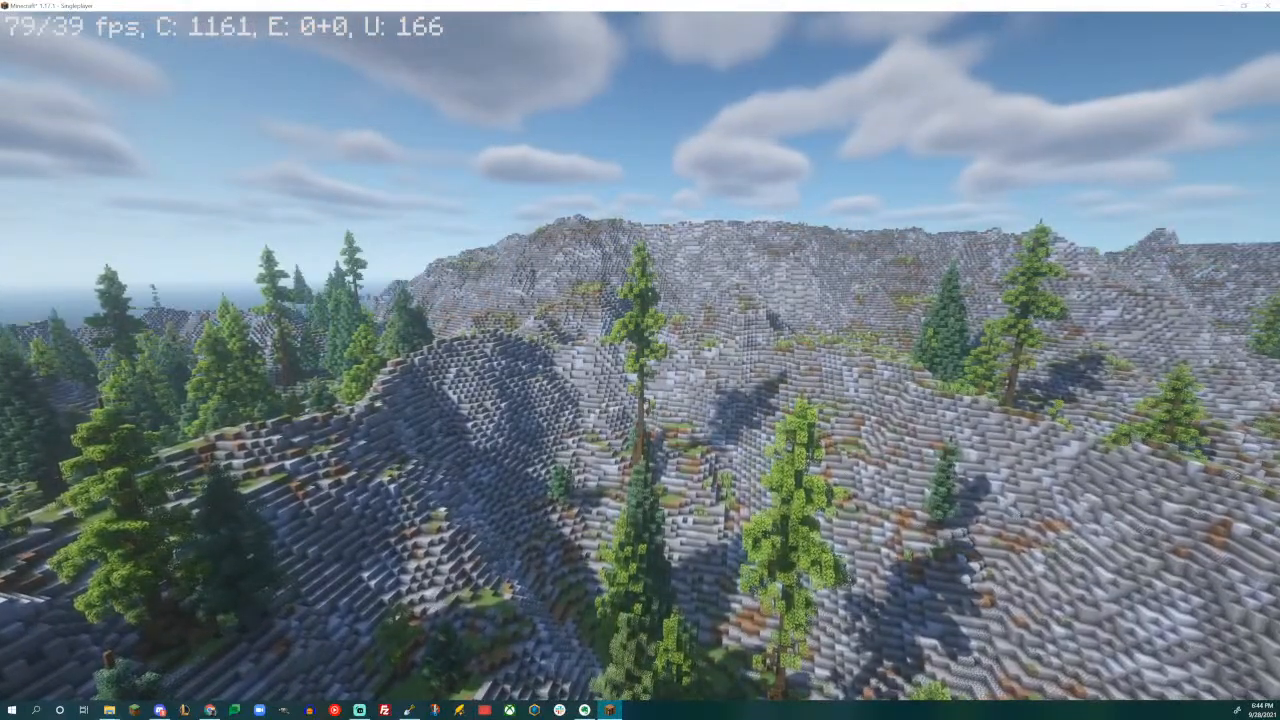
pyautogui.press('w')
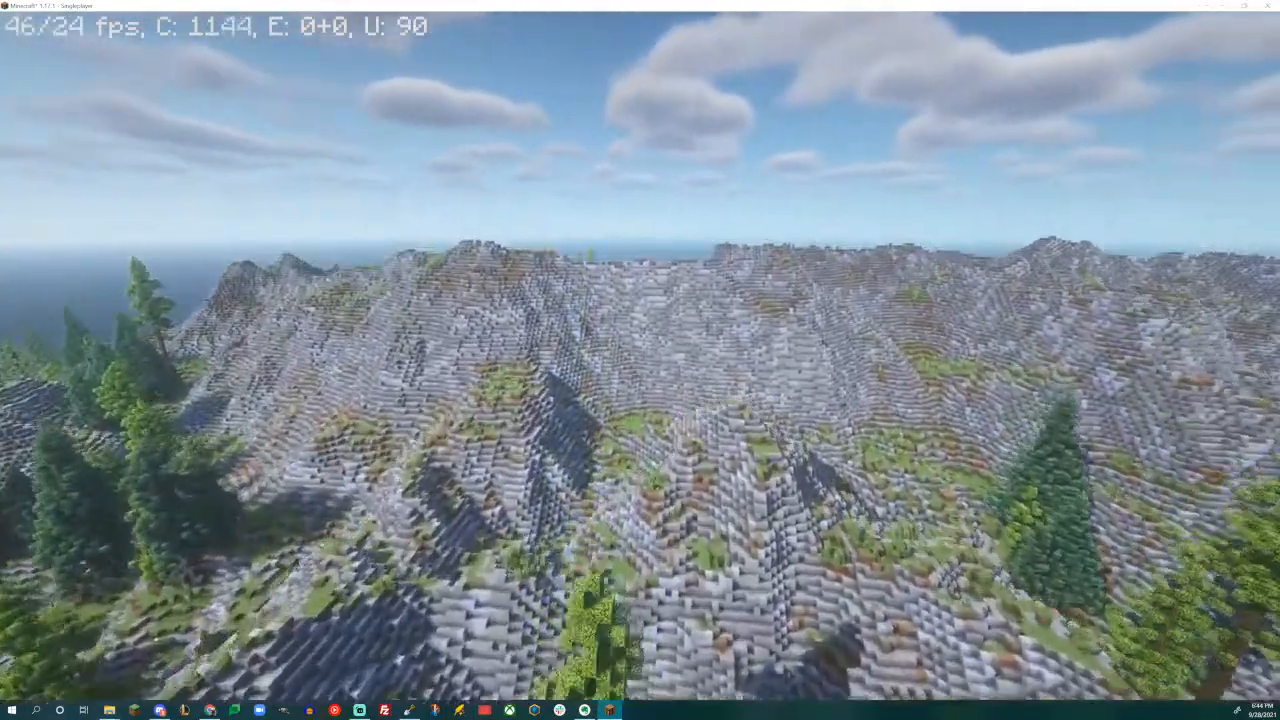
pyautogui.press('w')
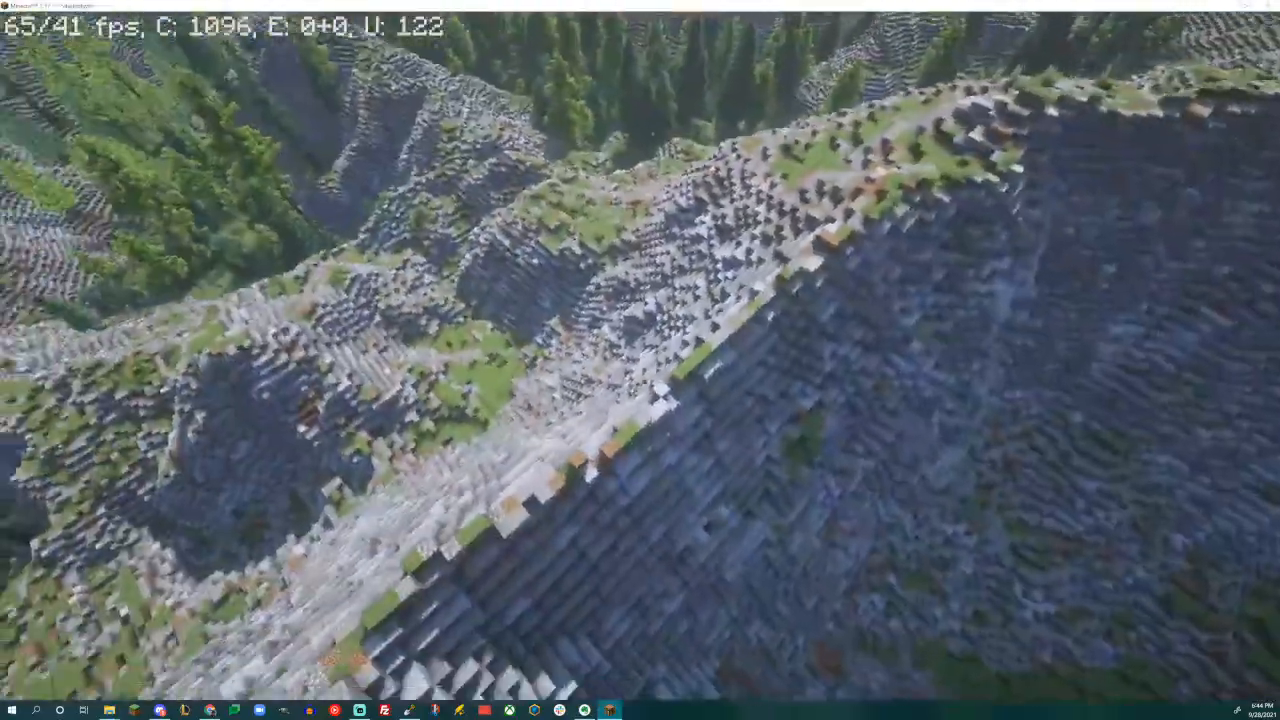
pyautogui.press('w')
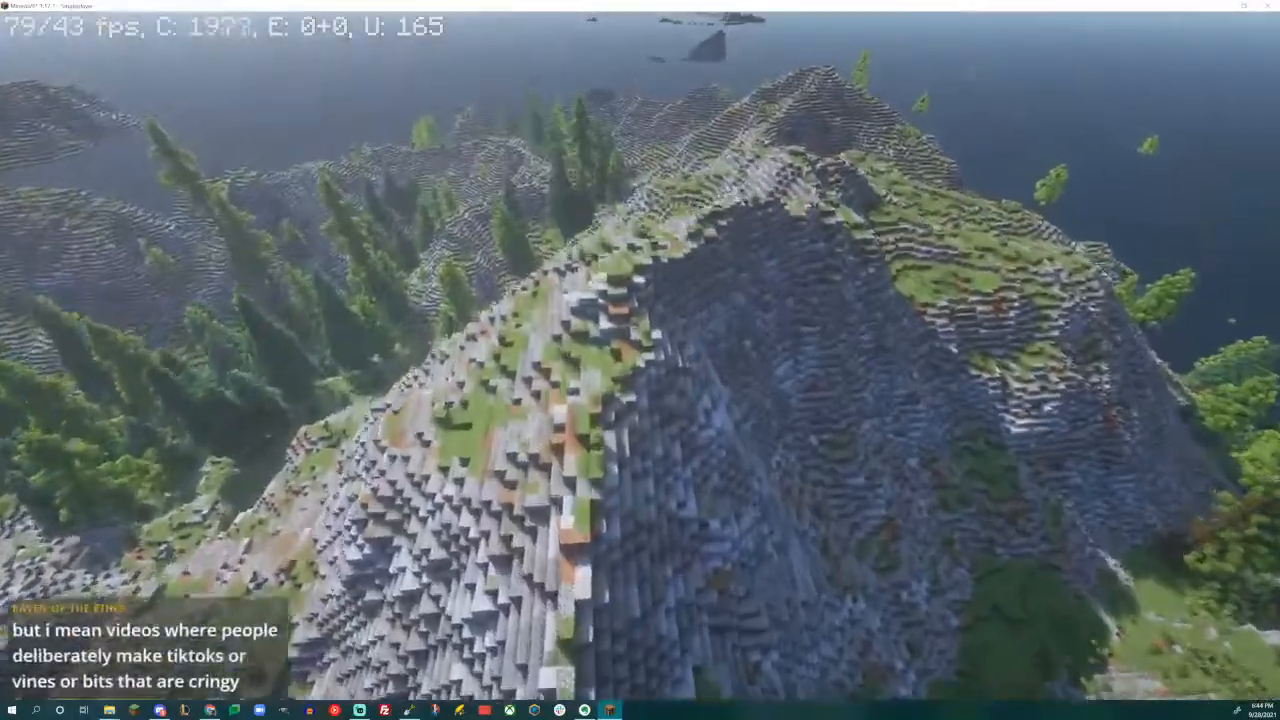
pyautogui.press('w')
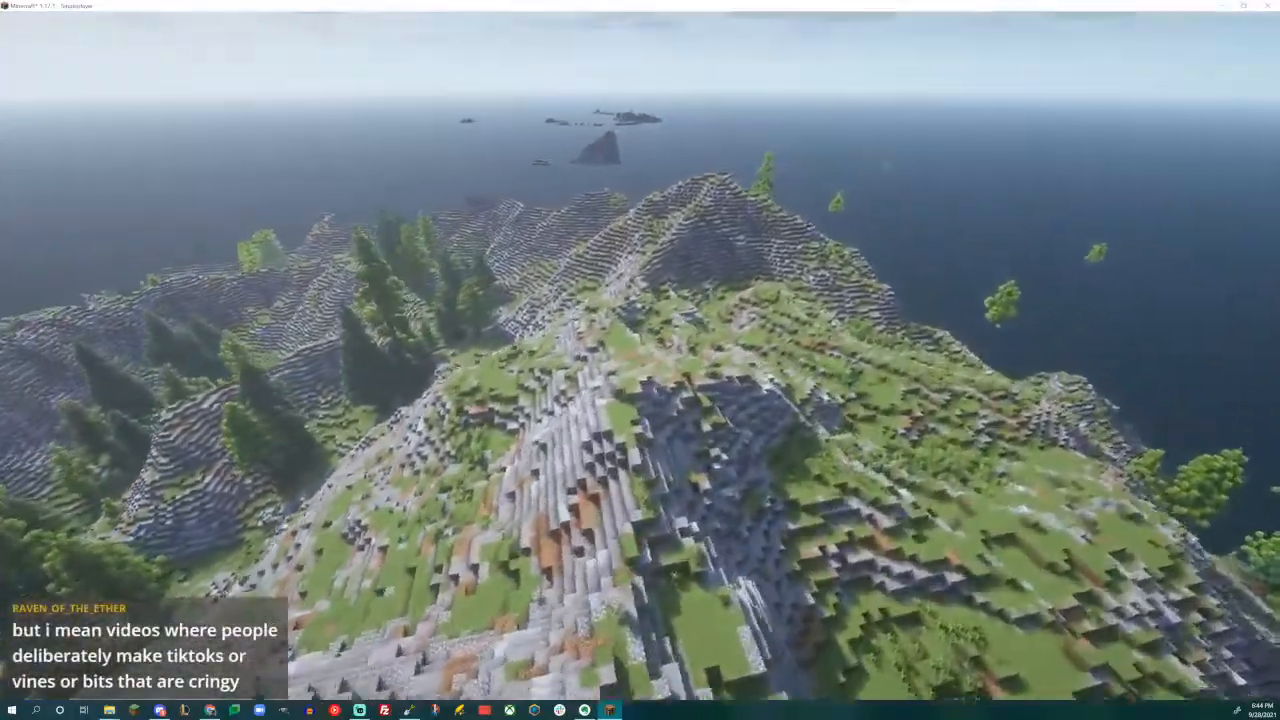
pyautogui.press('w')
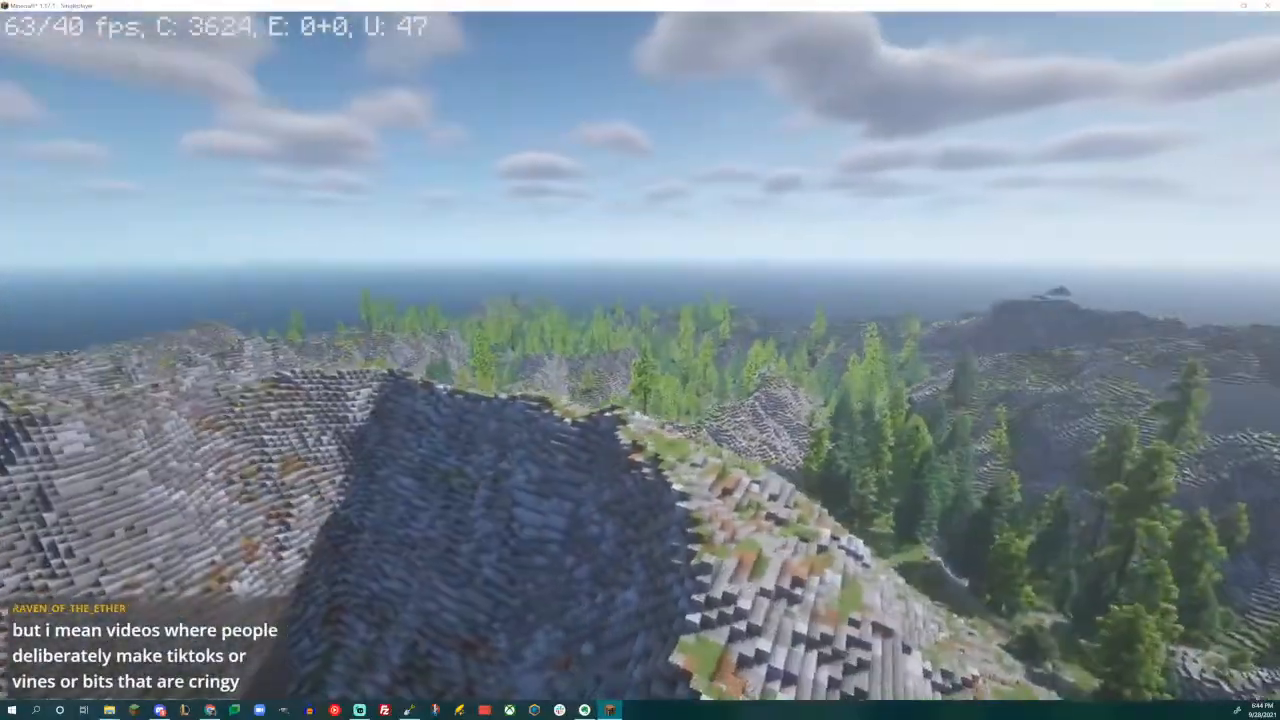
pyautogui.press('w')
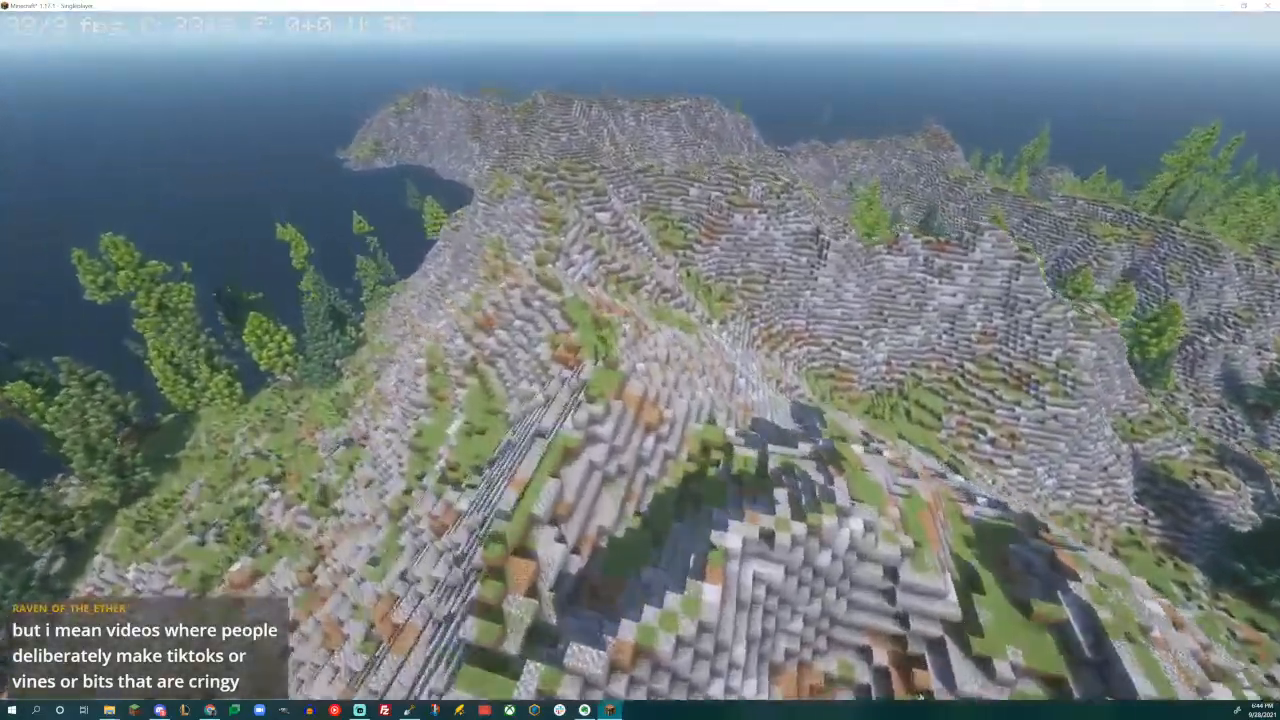
pyautogui.press('w')
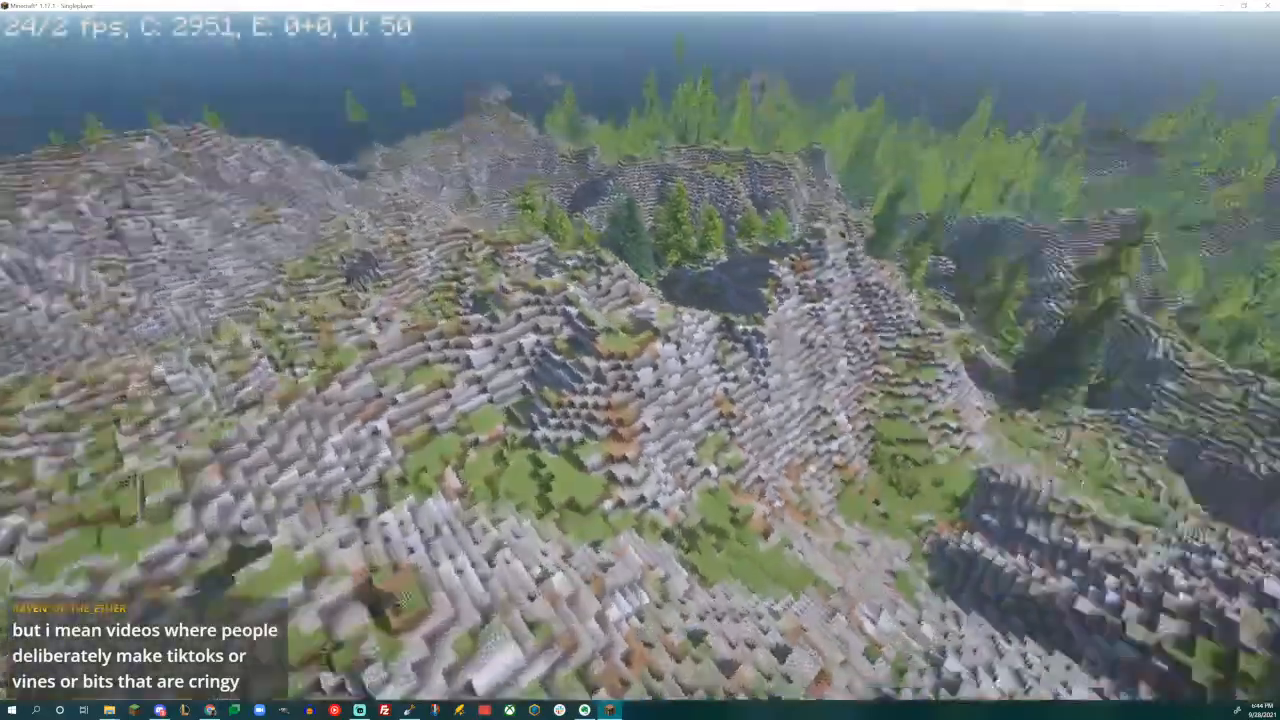
# - Fly over the rocky ridges and the conifer valley toward the coastal peaks to examine how trees and rock blend
pyautogui.press('w')
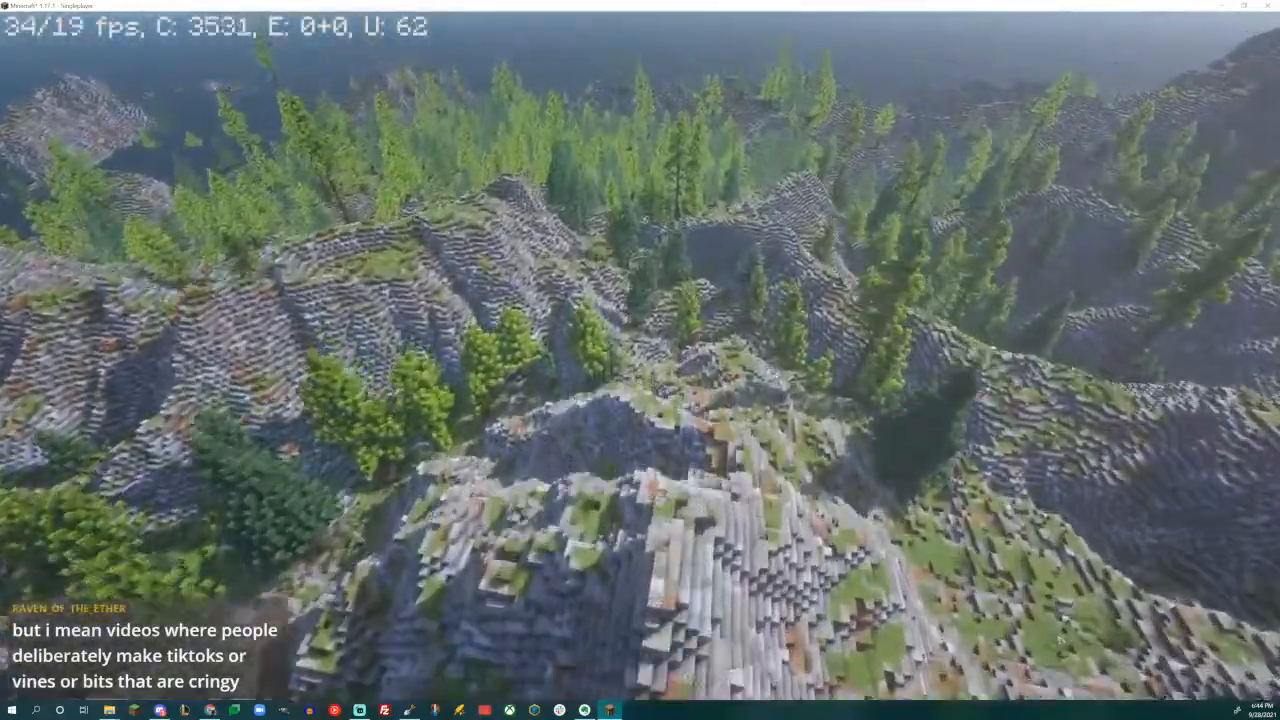
pyautogui.press('w')
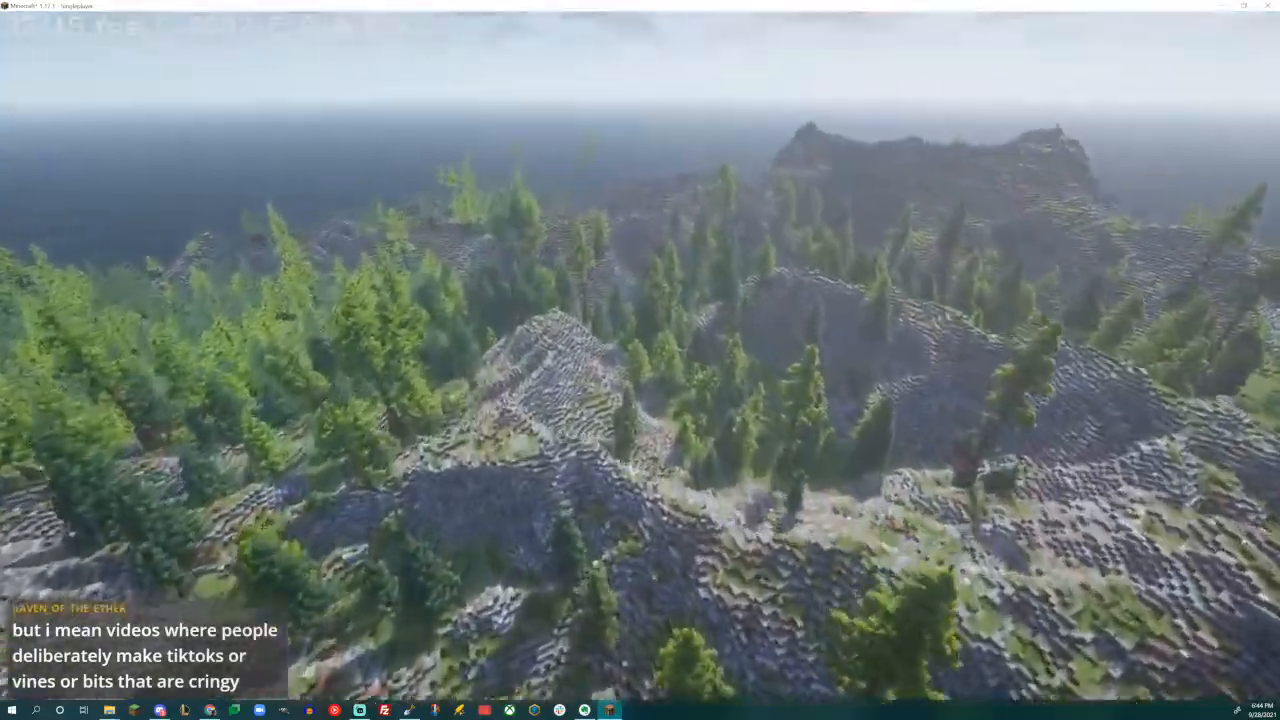
pyautogui.press('w')
pyautogui.press('w')
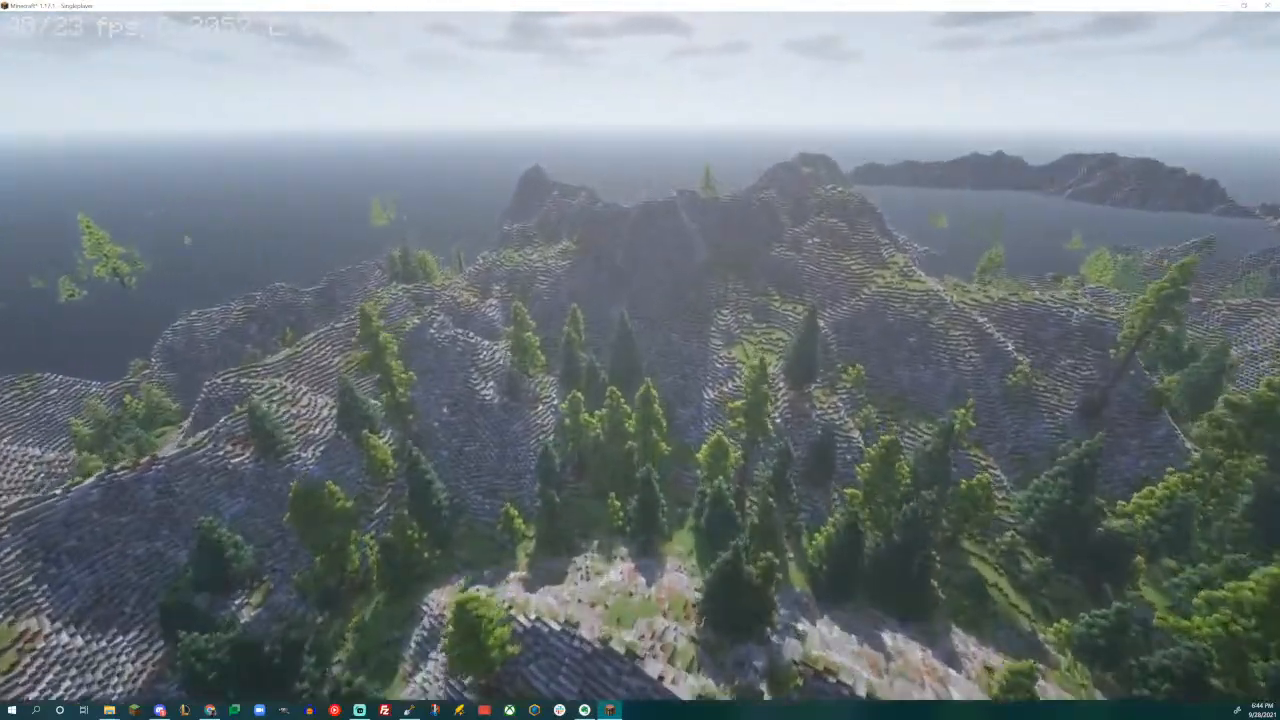
pyautogui.press('w')
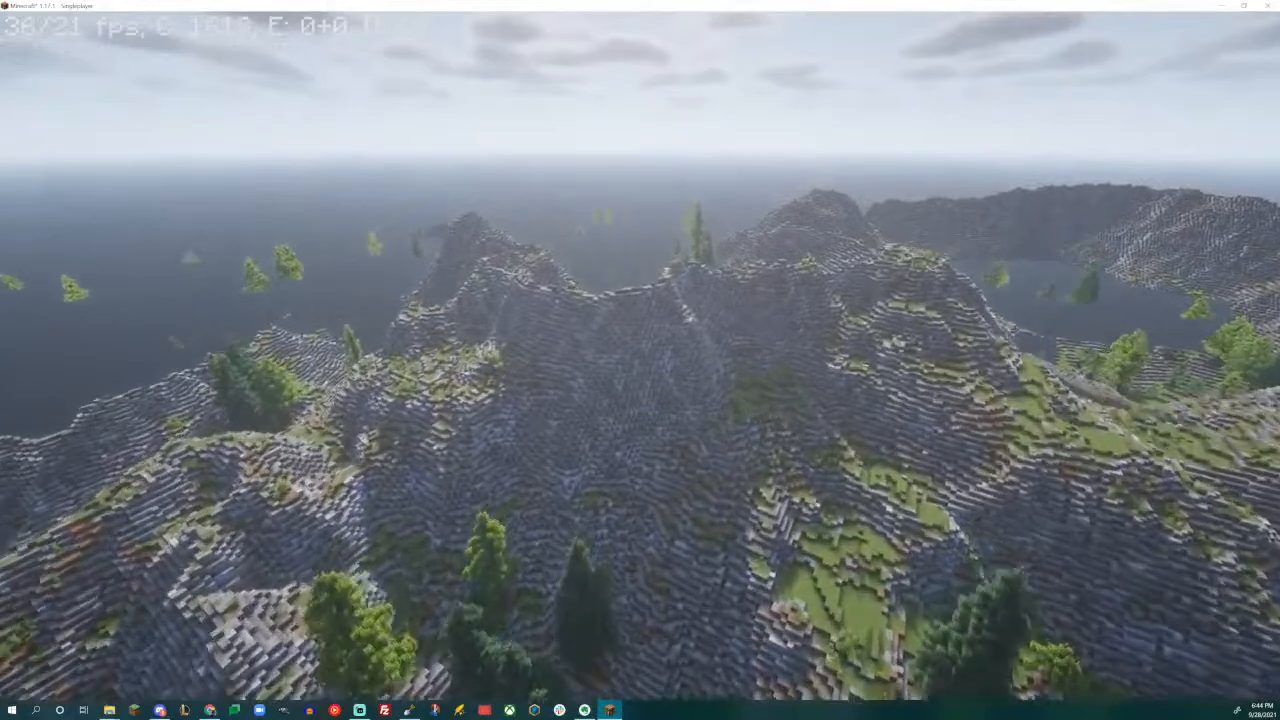
pyautogui.press('w')
# - Fly past the coastal peak into the grassy basin to inspect its rock walls and scattered trees
pyautogui.press('w')
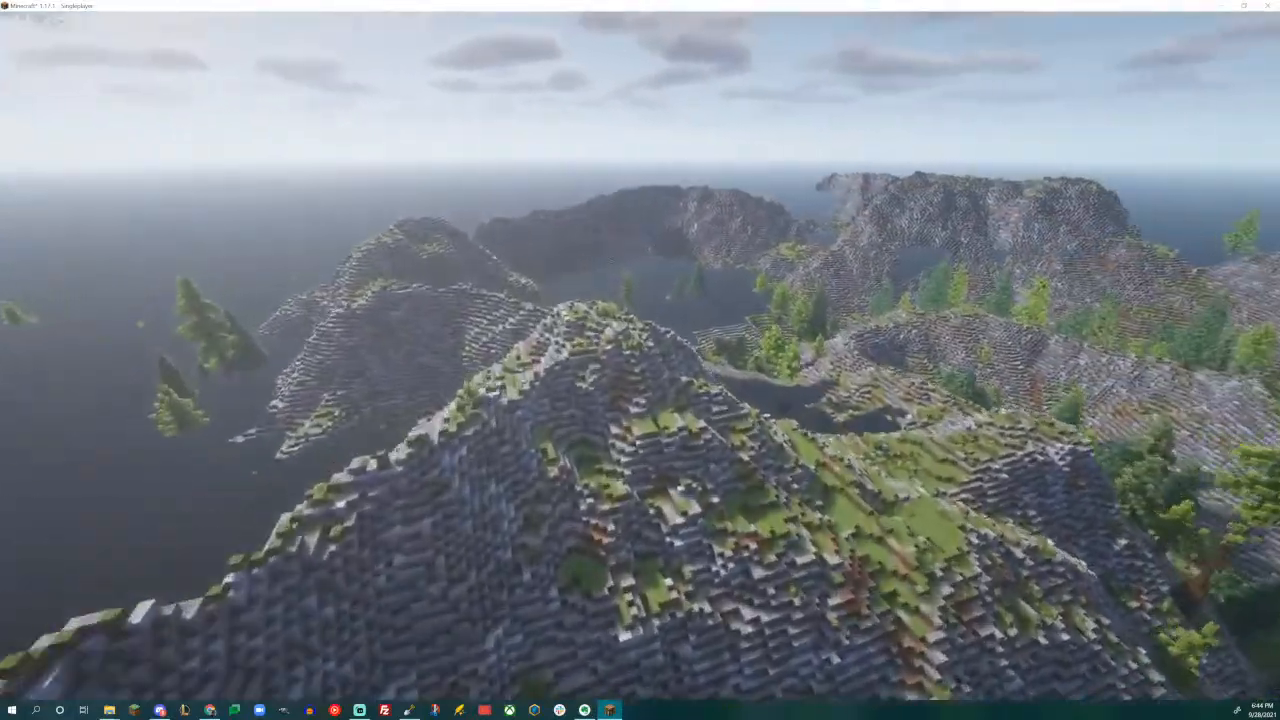
pyautogui.press('w')
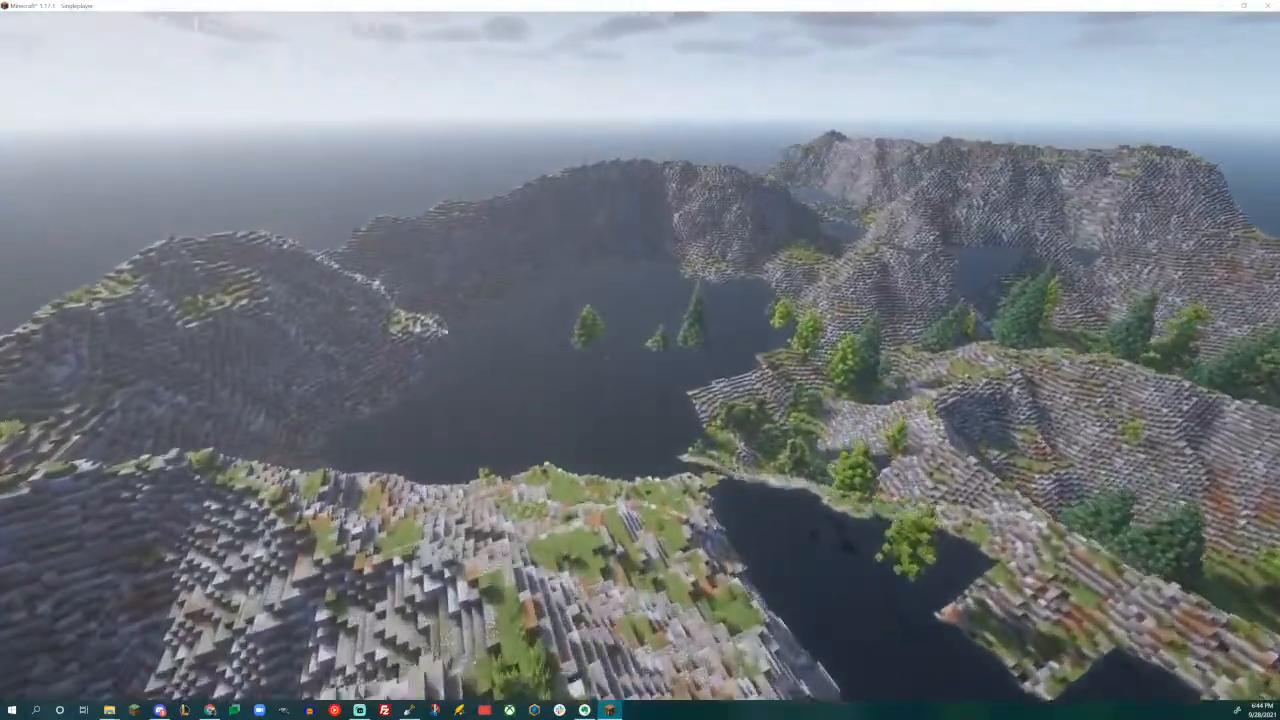
pyautogui.press('w')
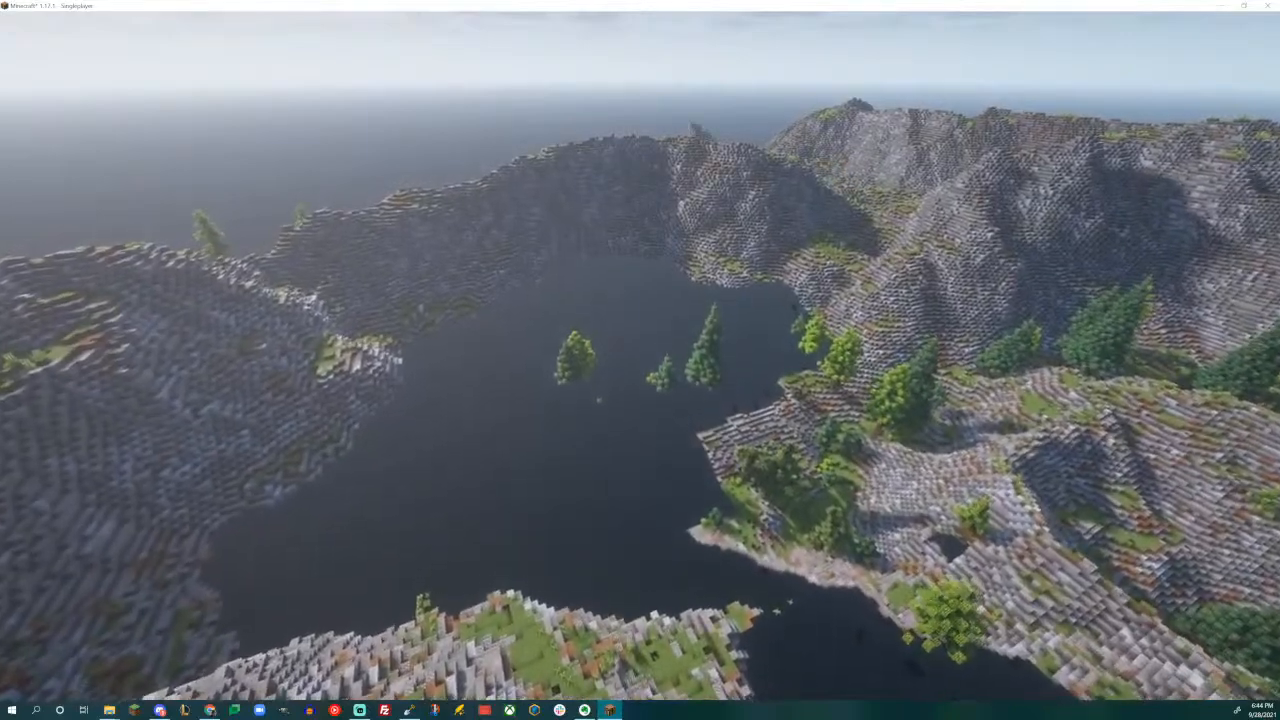
pyautogui.press('w')
pyautogui.press('w')
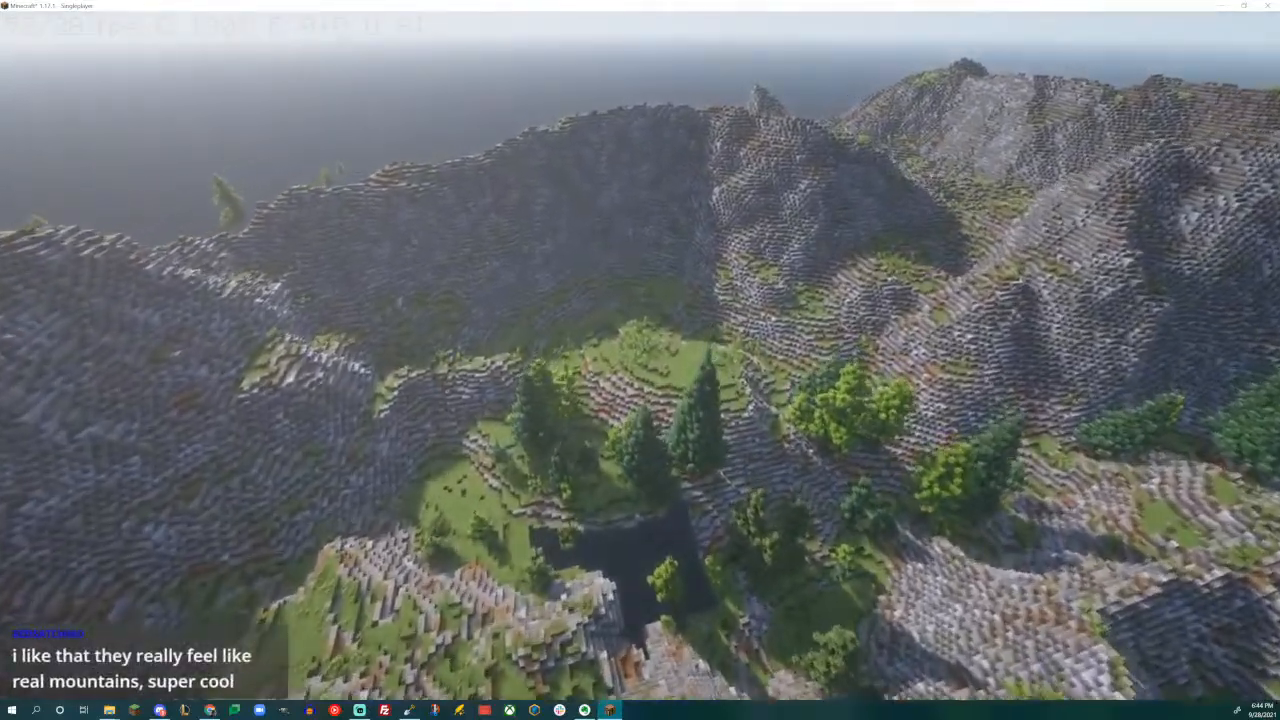
pyautogui.press('w')
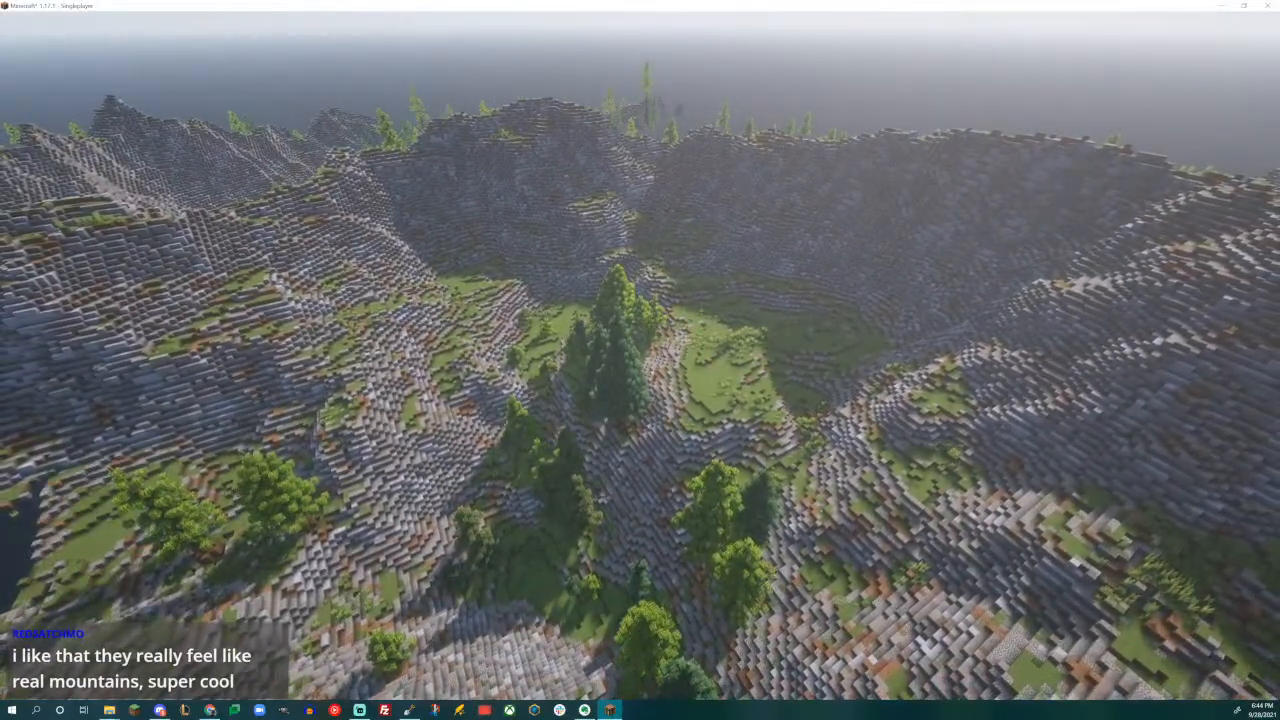
pyautogui.press('w')
pyautogui.press('w')
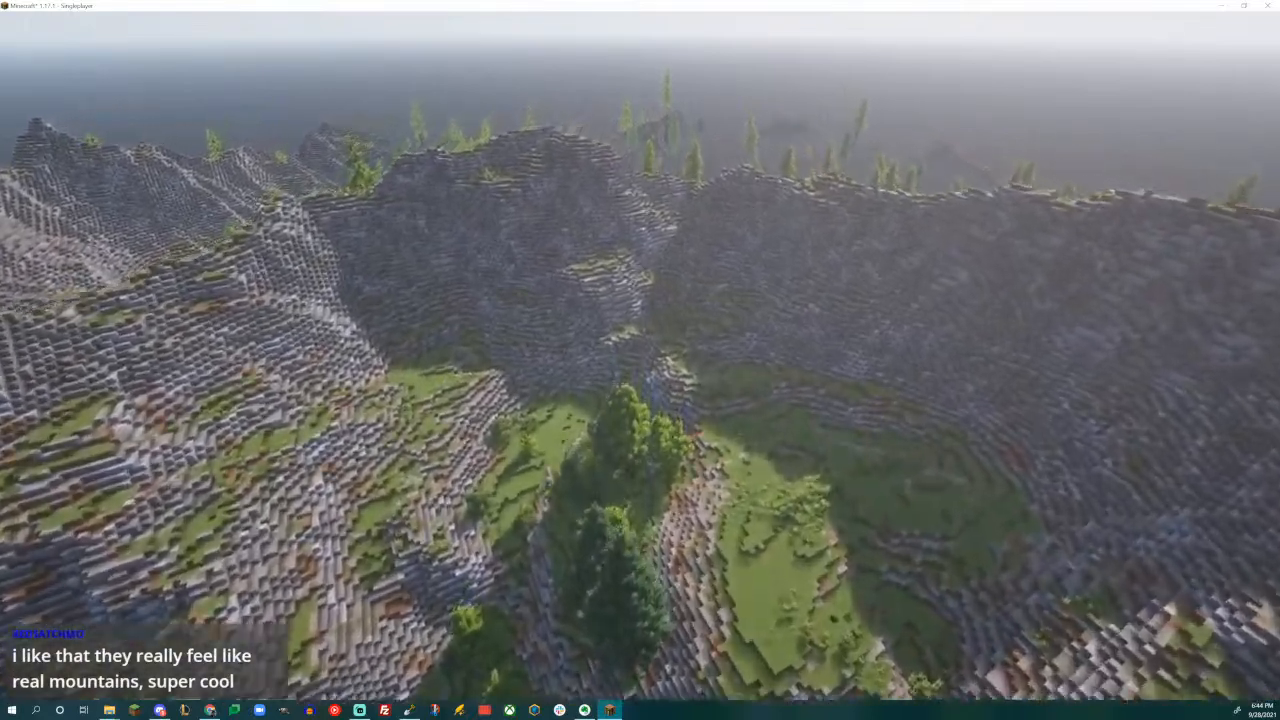
pyautogui.press('w')
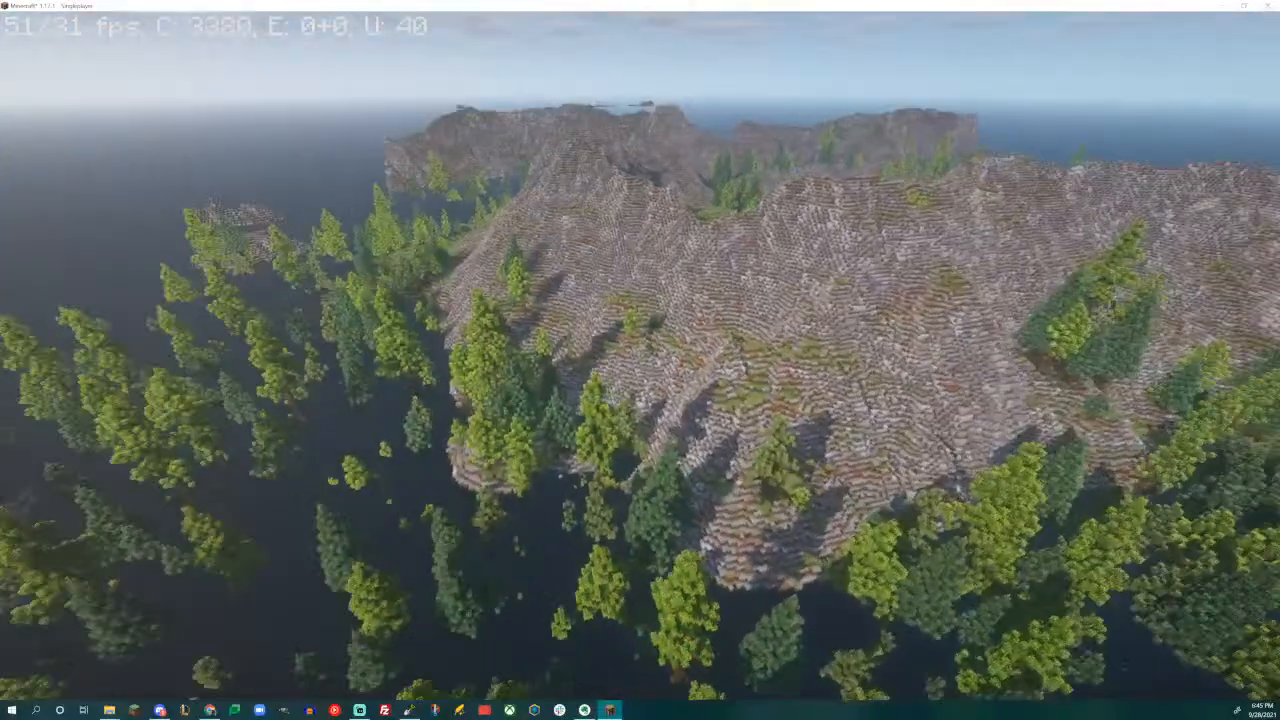
# - Survey the conifers along the shore and in the valley beneath the bare mountain slopes
pyautogui.press('d')
pyautogui.press('s')
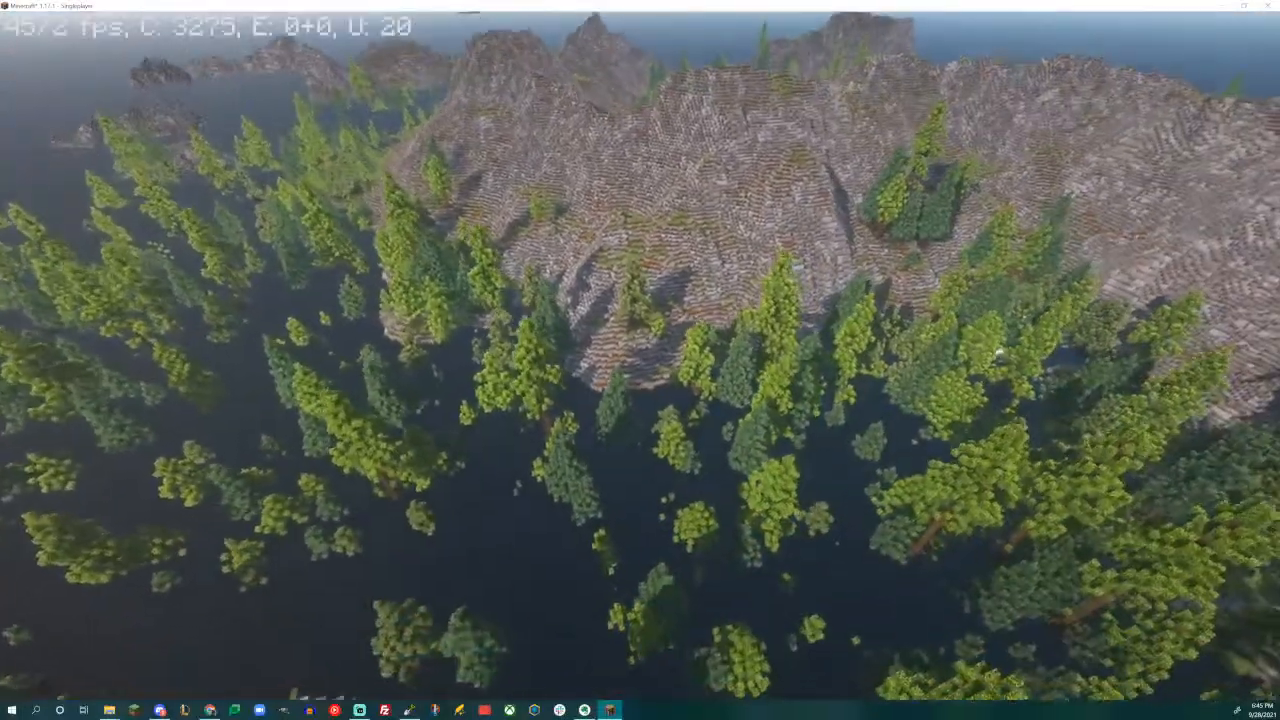
pyautogui.press('s')
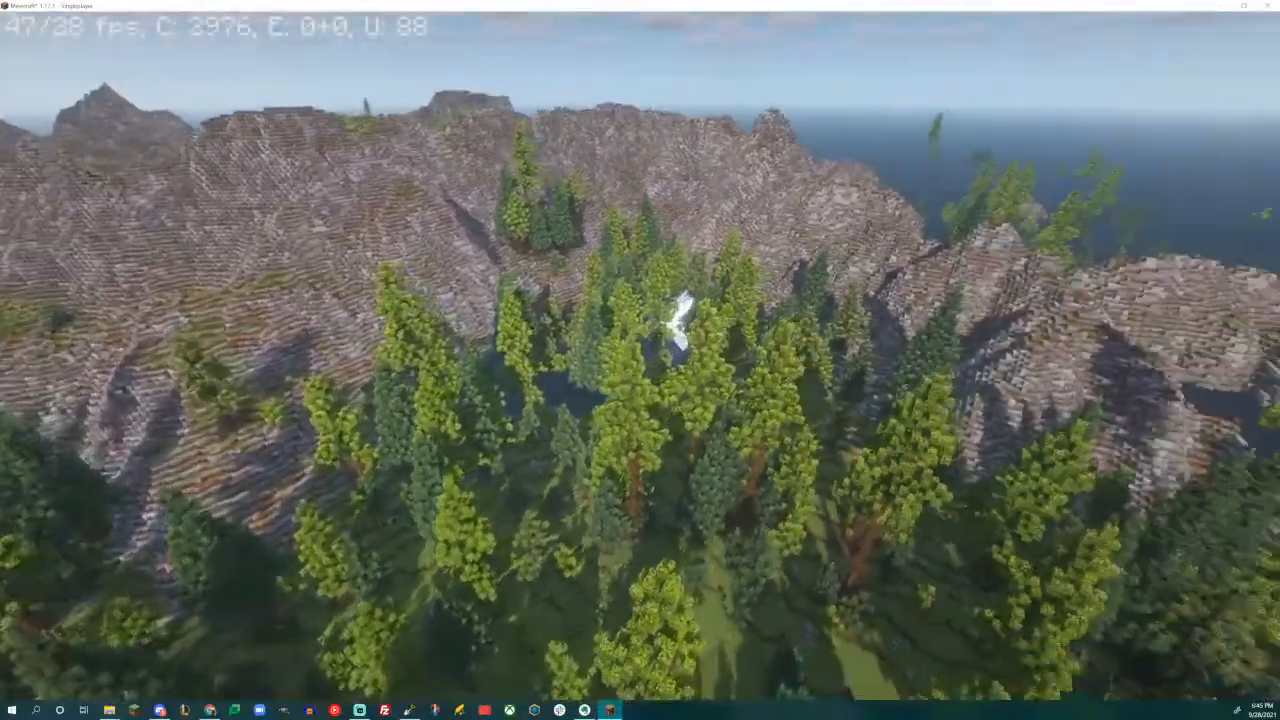
pyautogui.press('w')
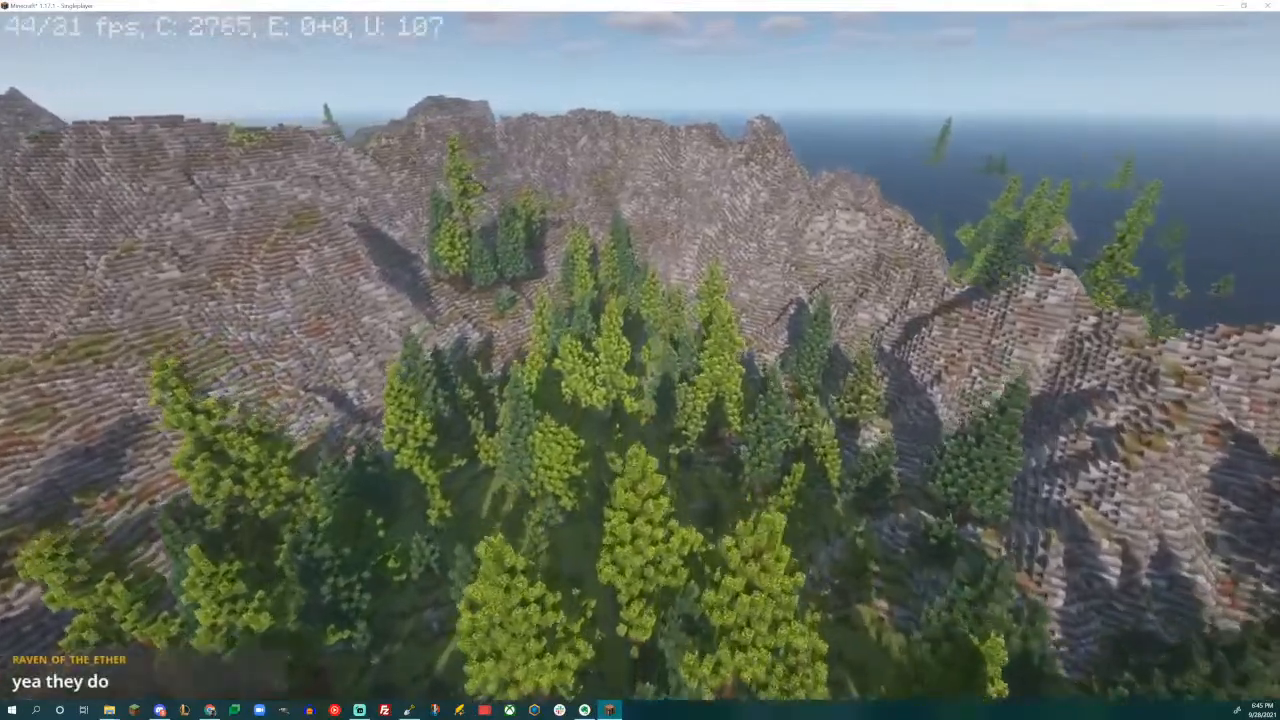
pyautogui.press('w')
pyautogui.press('s')
pyautogui.press('s')
pyautogui.press('w')
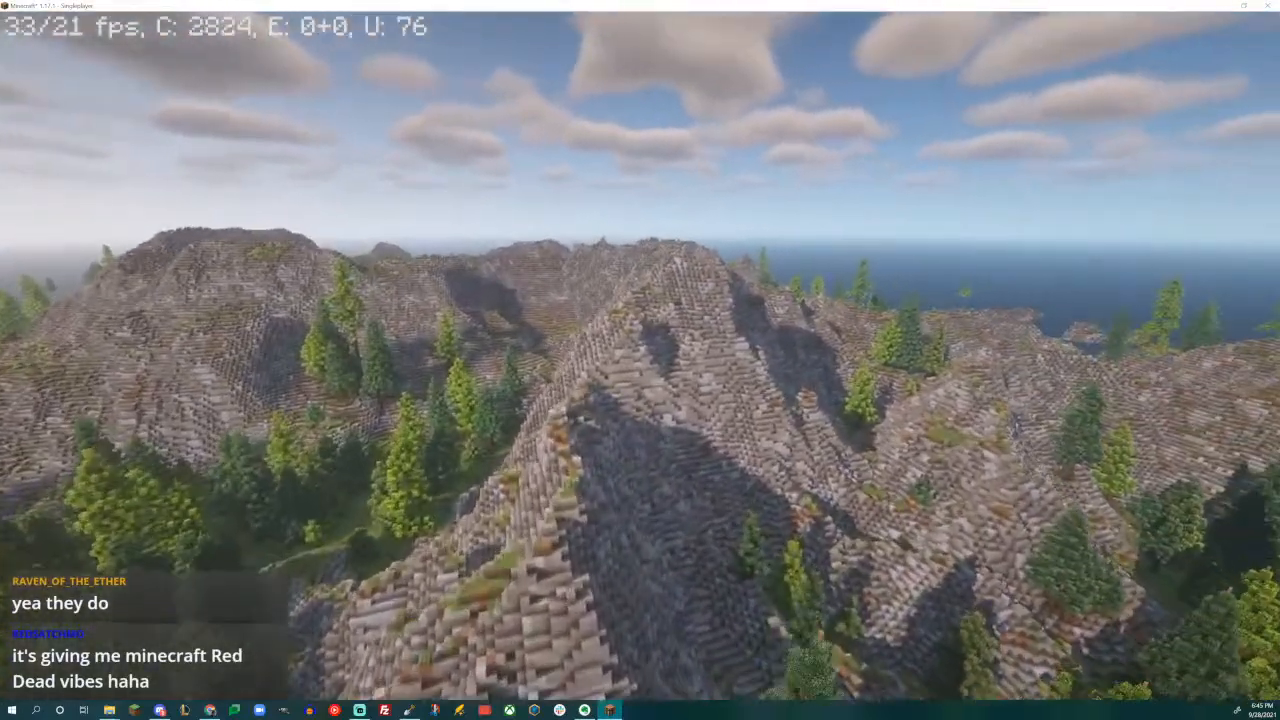
# - Fly along the mountain crest and over the hazy coastal forest to examine the slopes in low sunlight
pyautogui.press('w')
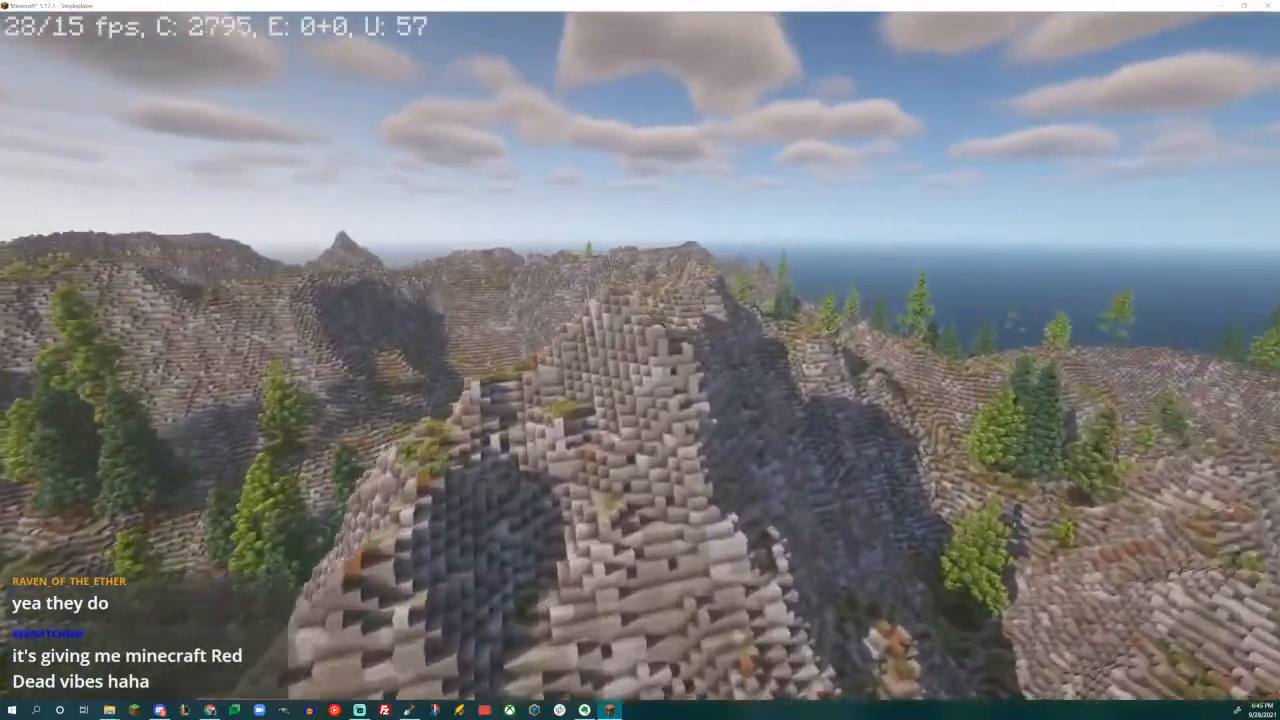
pyautogui.press('s')
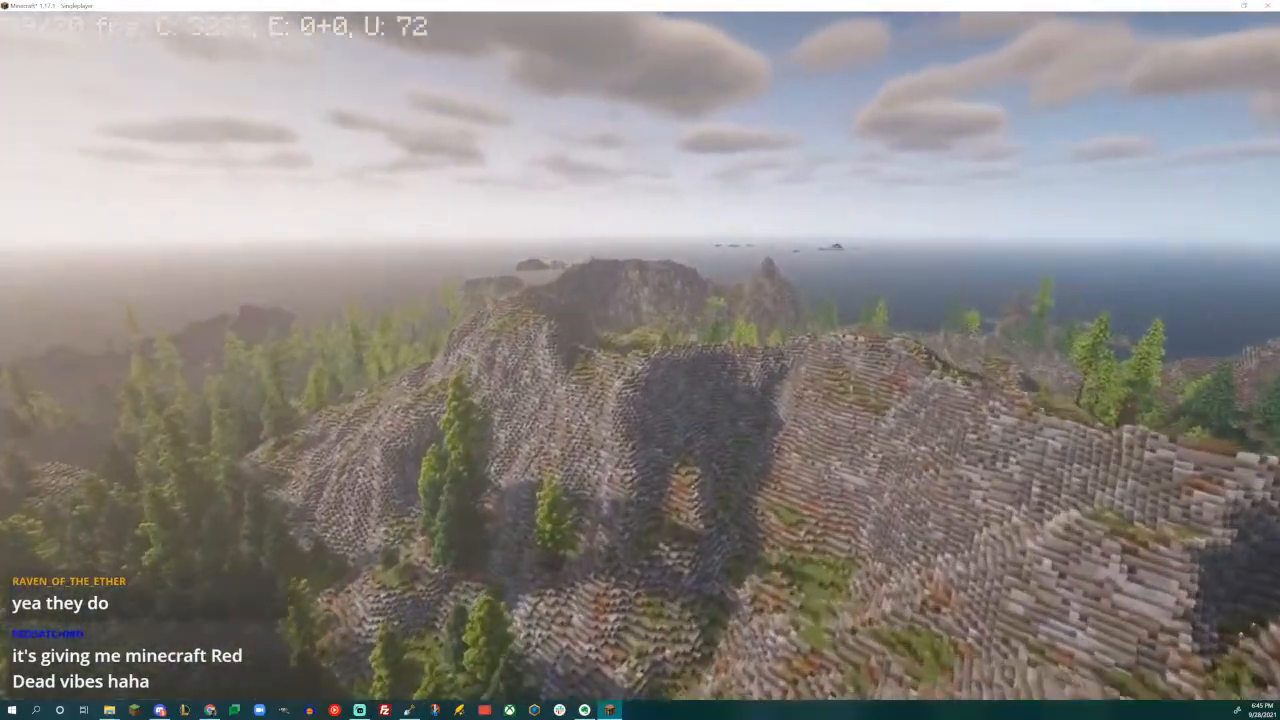
pyautogui.press('w')
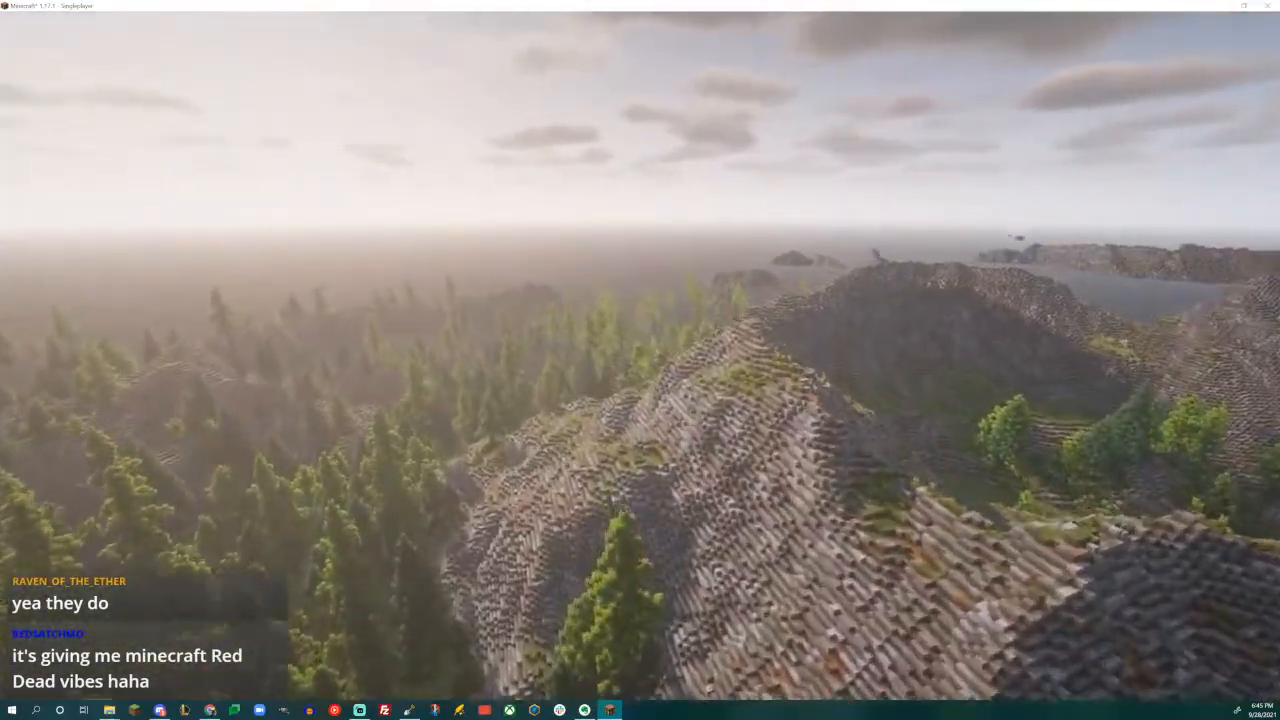
pyautogui.press('w')
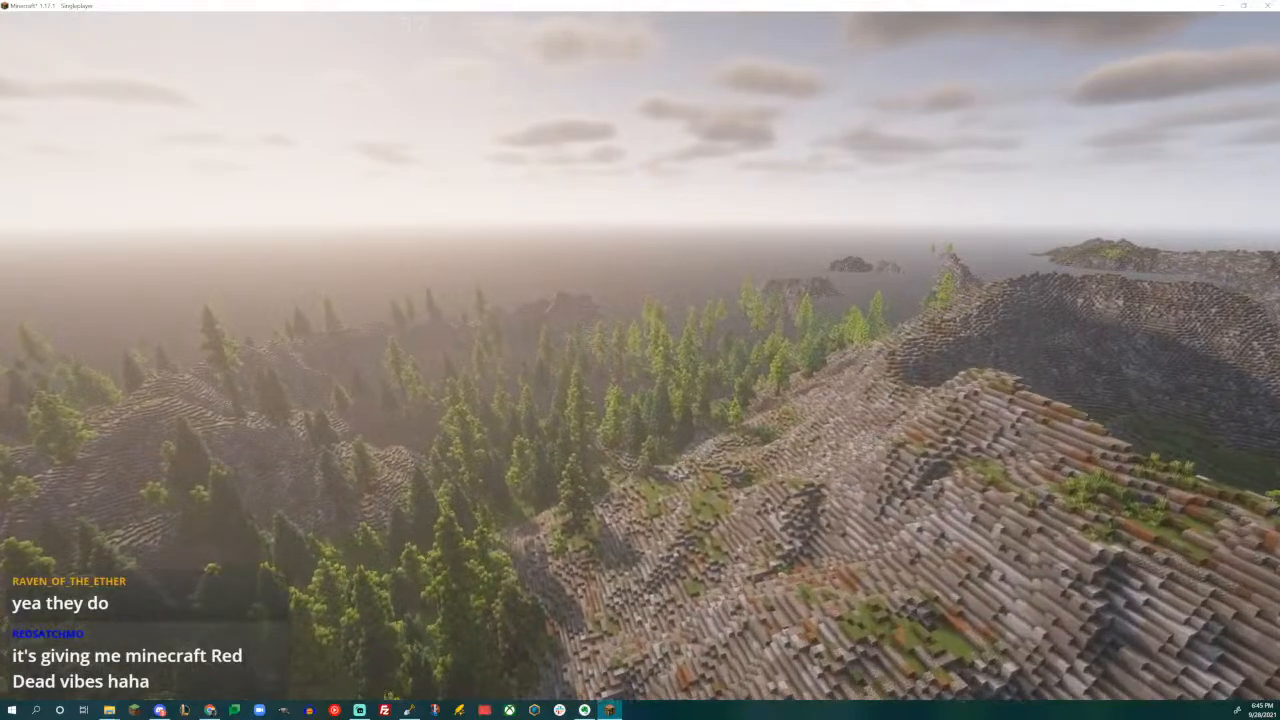
pyautogui.press('w')
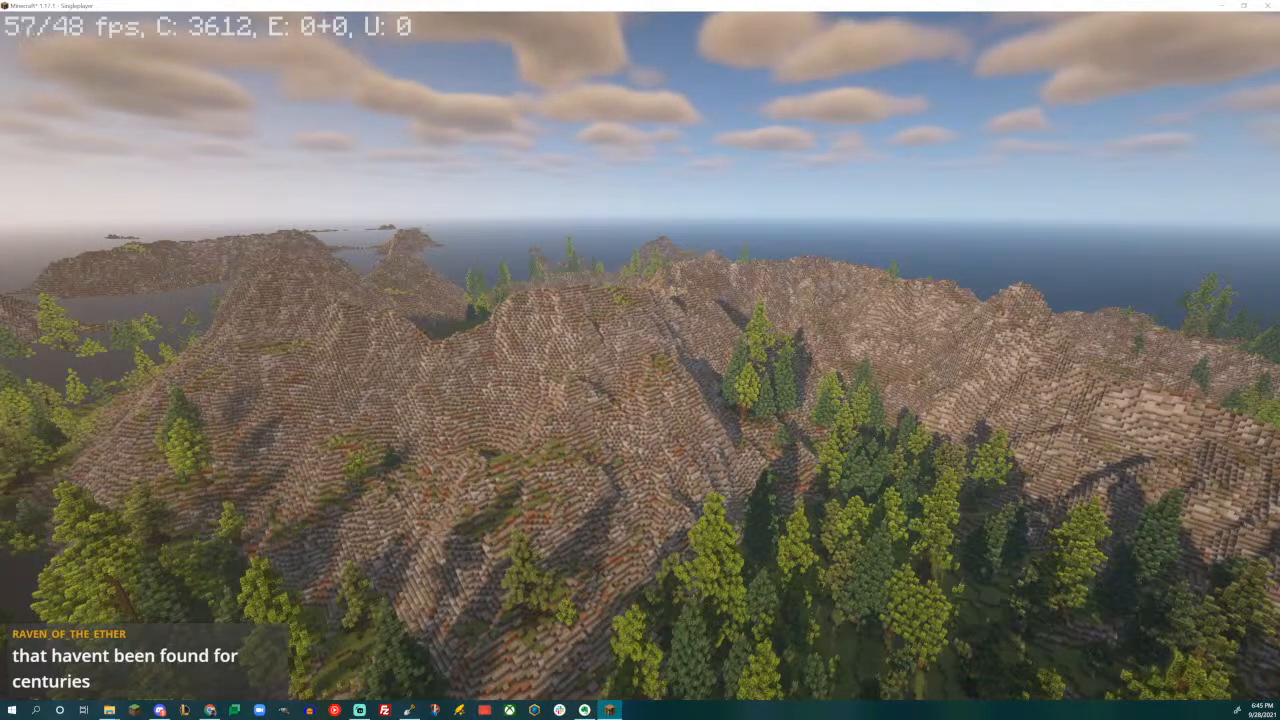
pyautogui.press('w')
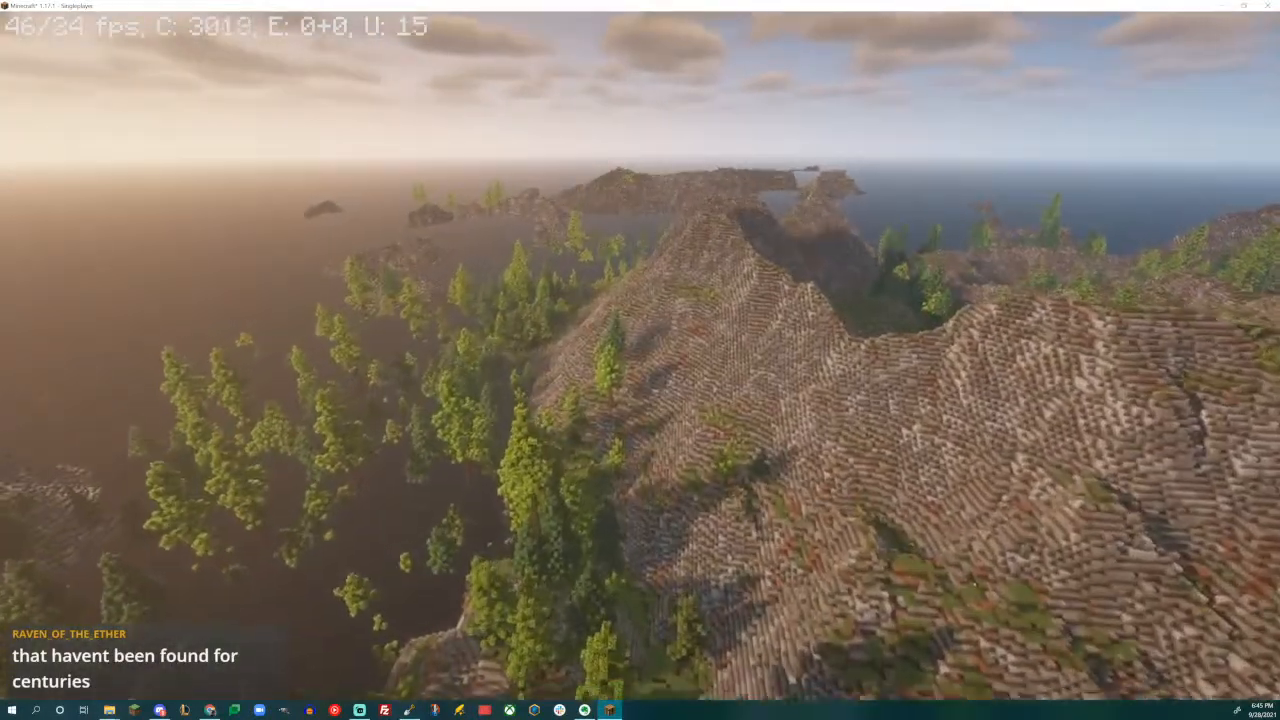
# - Set the world time to 6000 while viewing the coastal mountain slopes
pyautogui.press('t')
pyautogui.press('Up')
pyautogui.press('Up')
pyautogui.press('Return')
pyautogui.press('w')
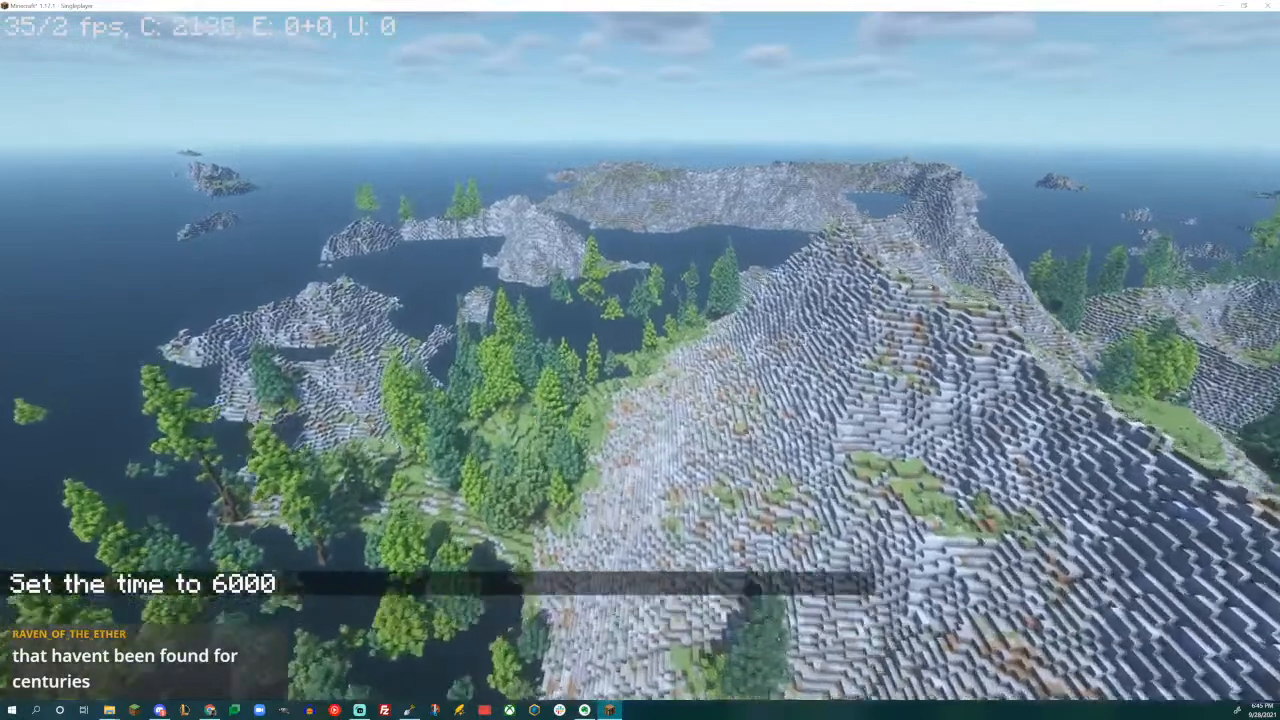
# - Switch the game mode to Spectator and set the weather to rain
pyautogui.hotkey('F3', 'n')
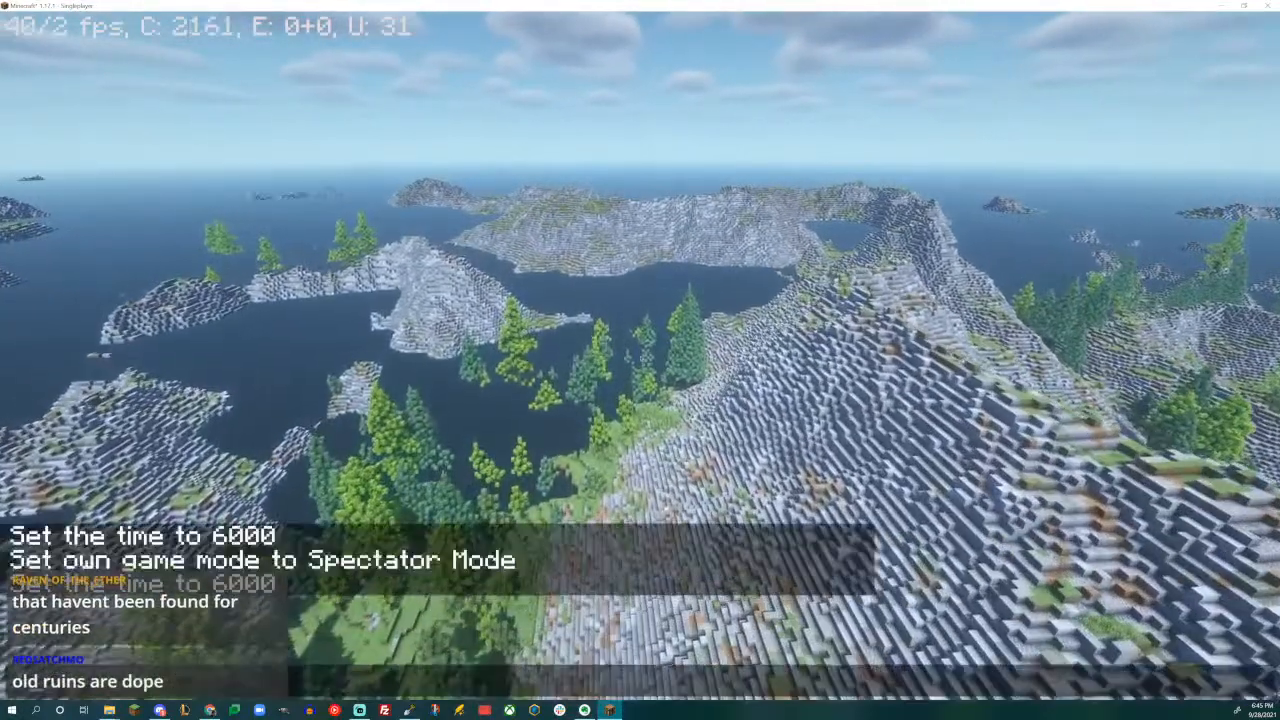
pyautogui.write('/weather ')
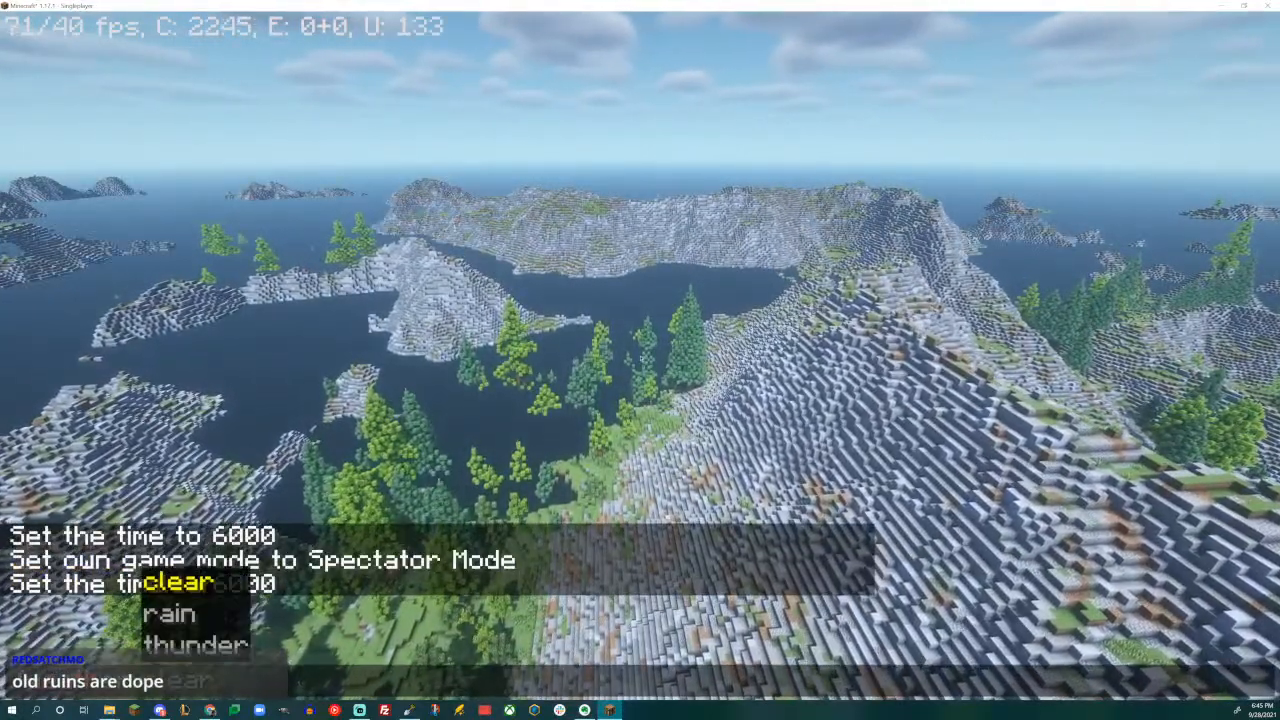
pyautogui.write('ain')
pyautogui.press('Return')
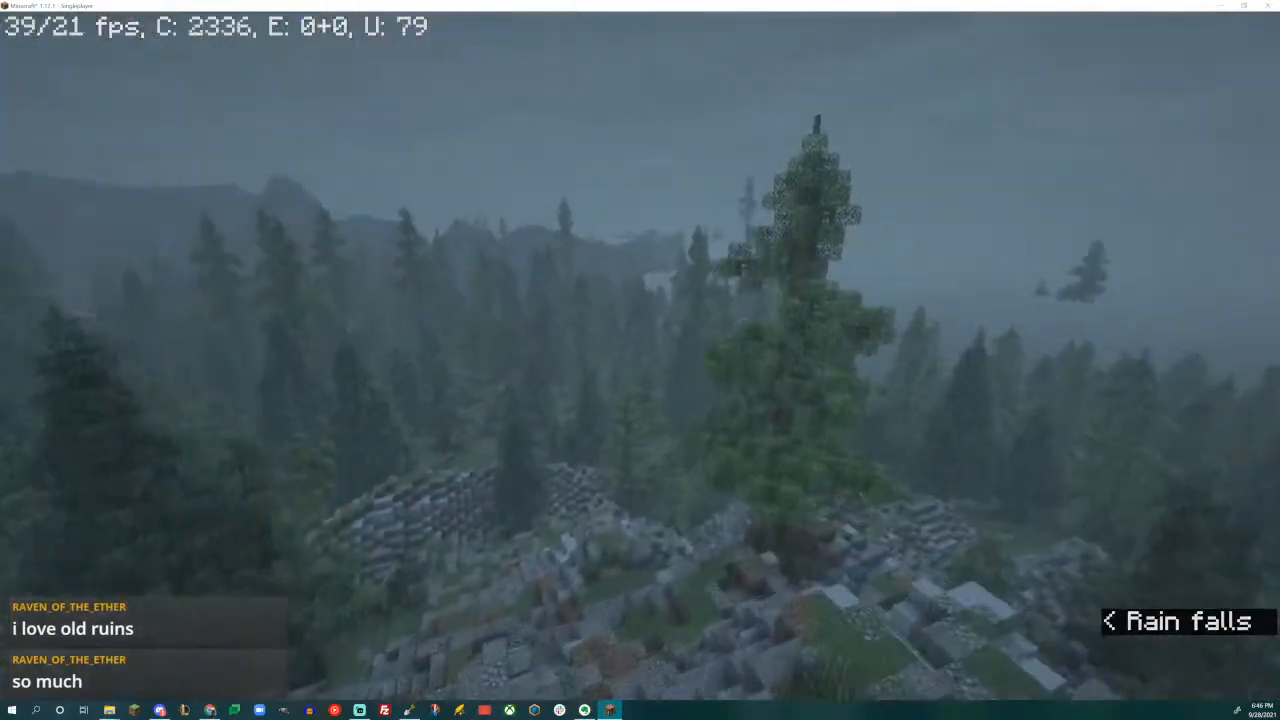
# - Switch to Creative Mode, hide the game interface and move forward to view the conifer forest in the rain
pyautogui.hotkey('F3', 'n')
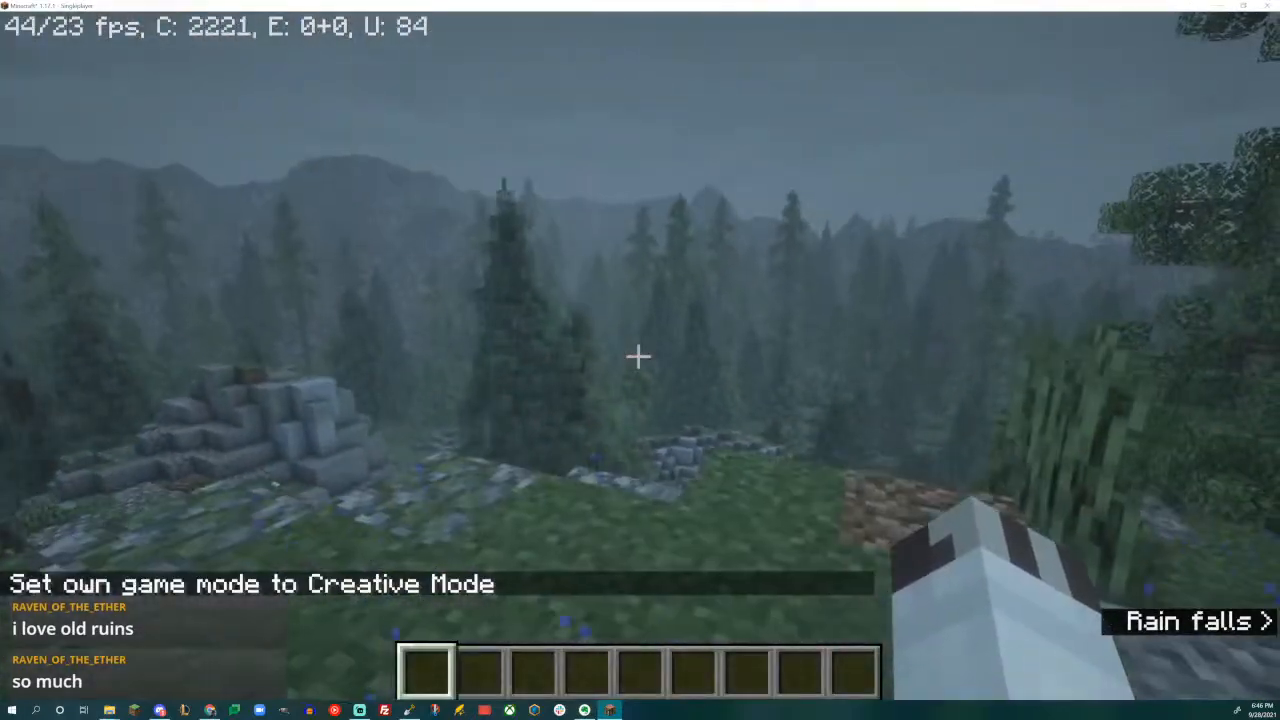
pyautogui.press('F1')
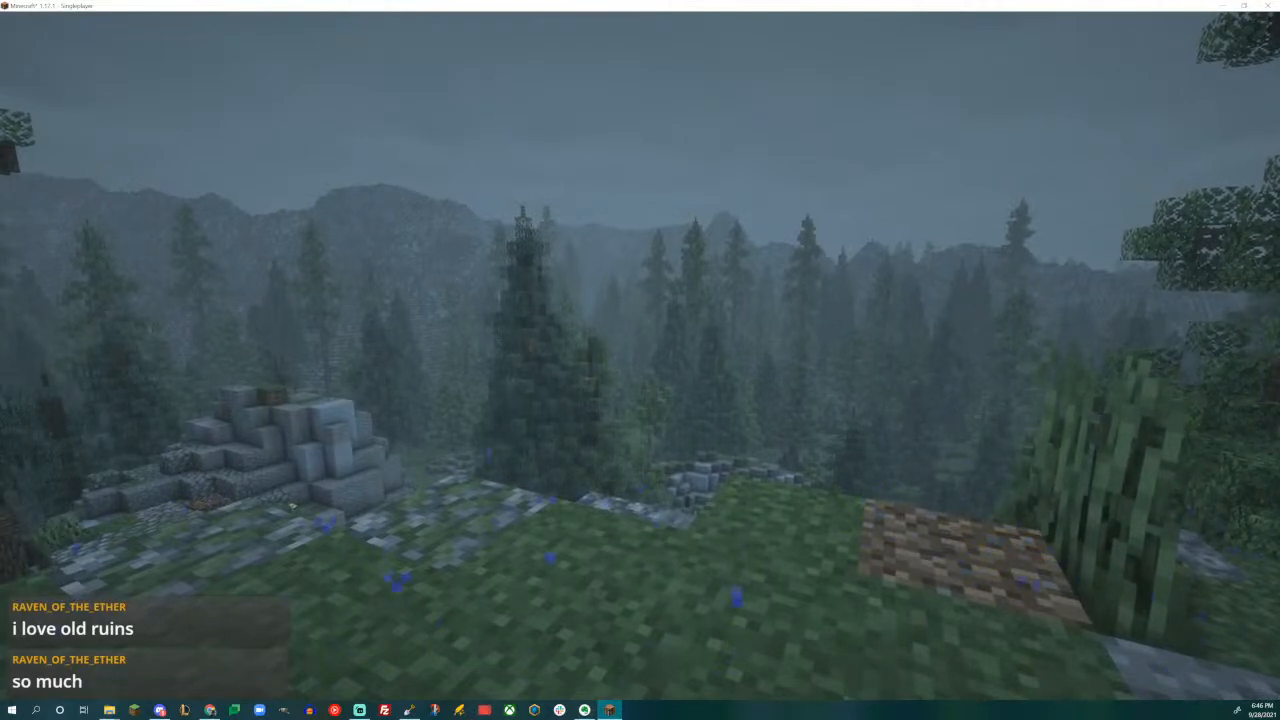
pyautogui.press('w')
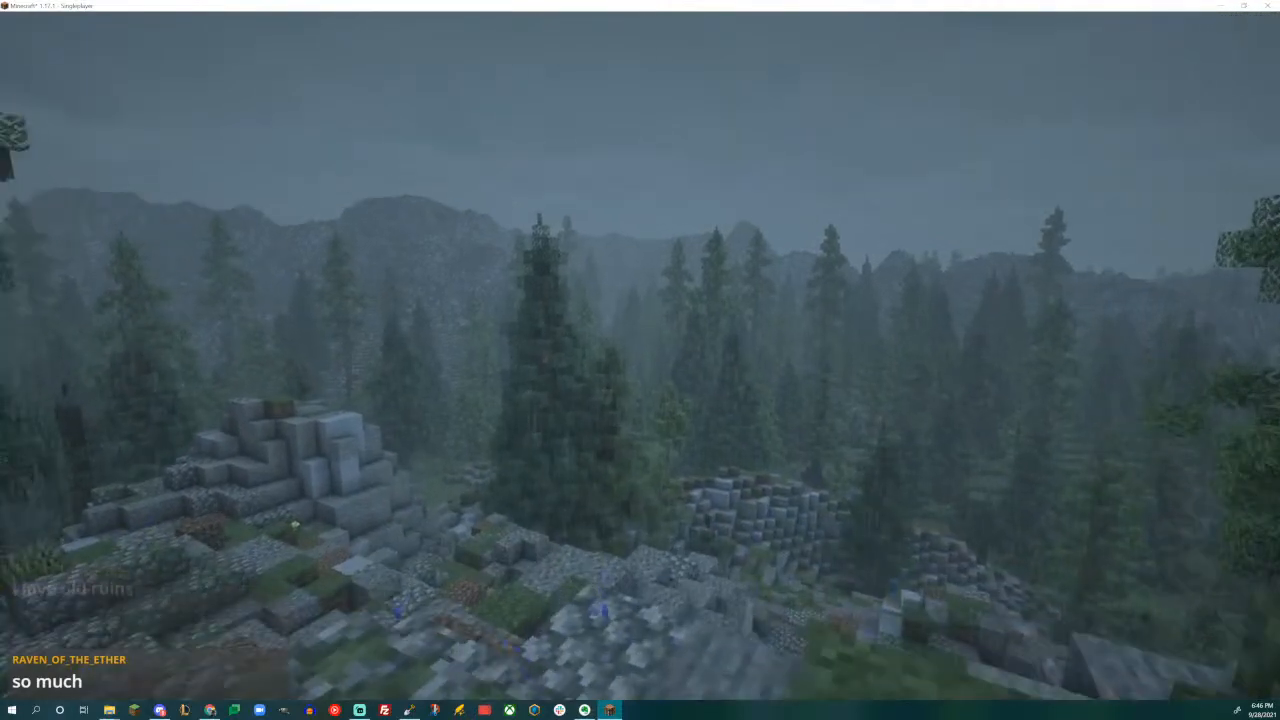
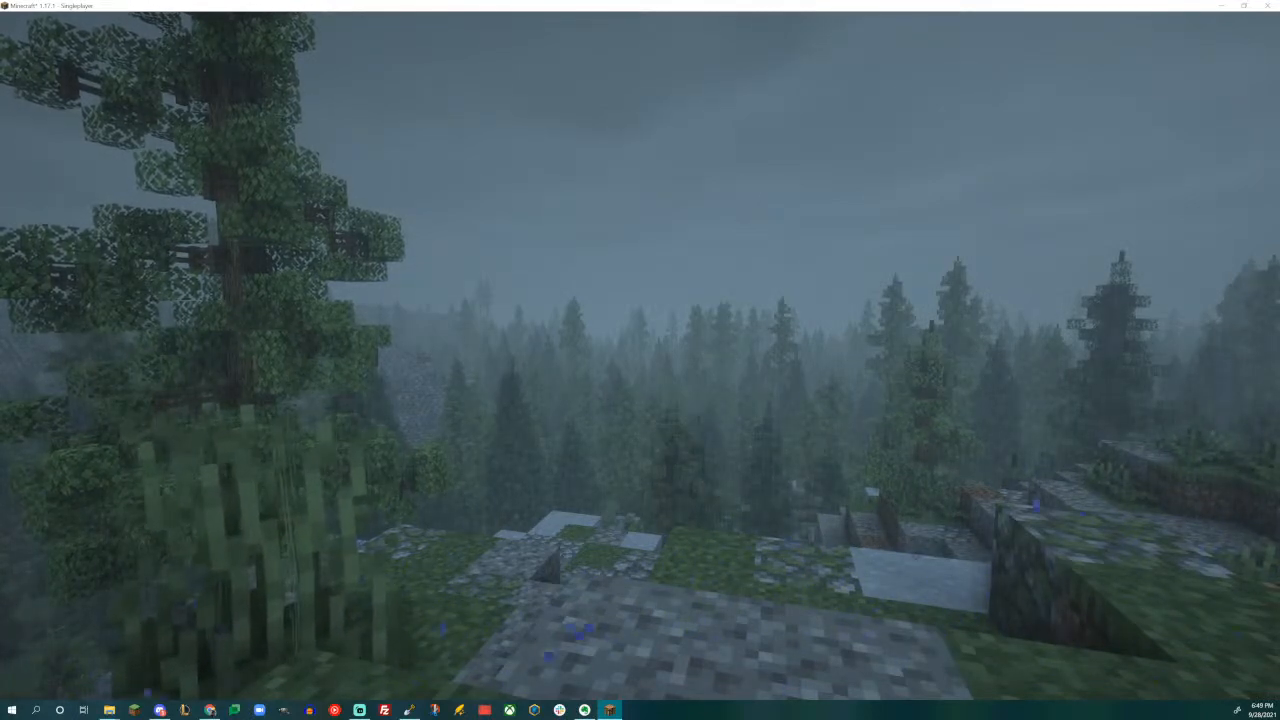
# - Save and leave the current Minecraft world, quit the game and return to WorldPainter
pyautogui.press('Escape')
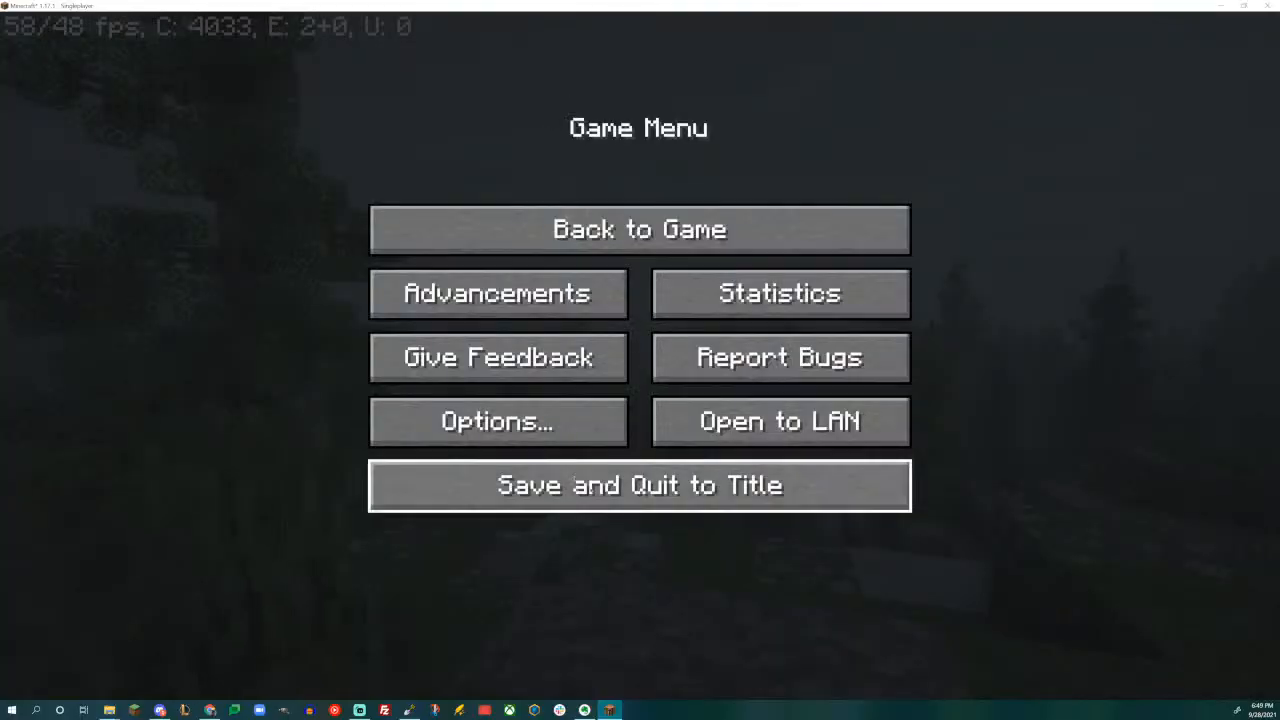
pyautogui.click(594, 488)
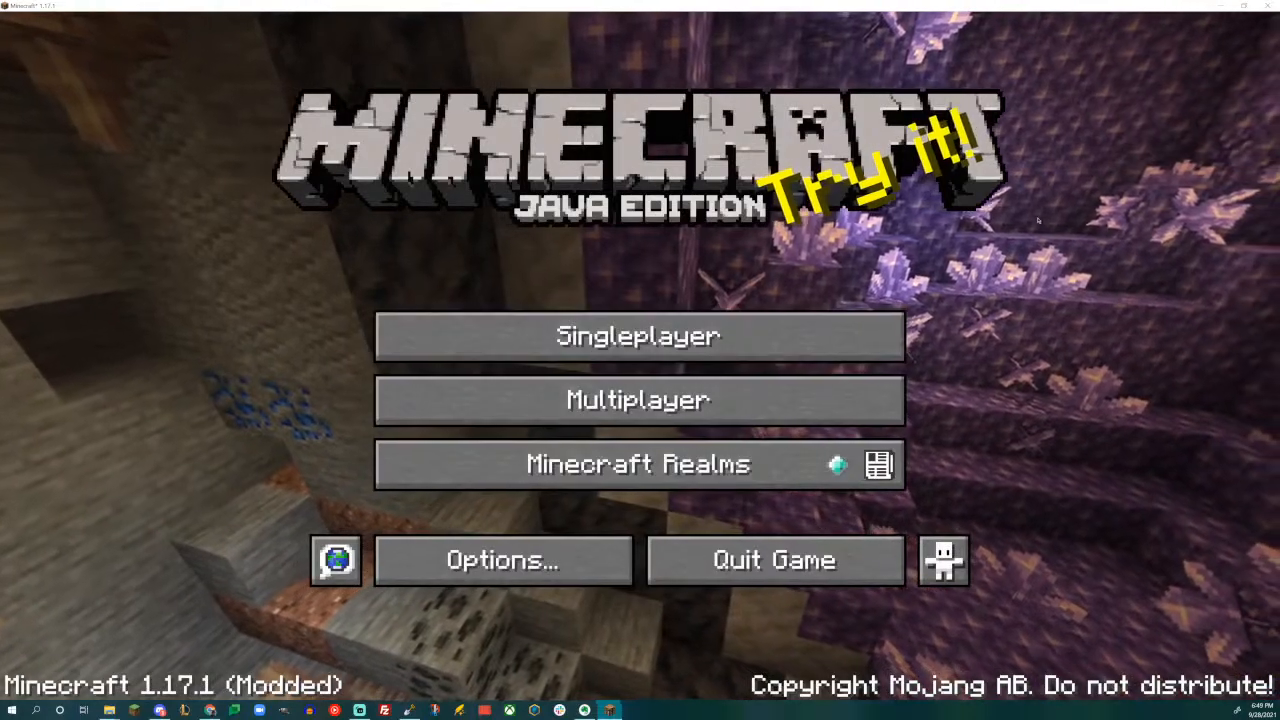
pyautogui.click(854, 571)
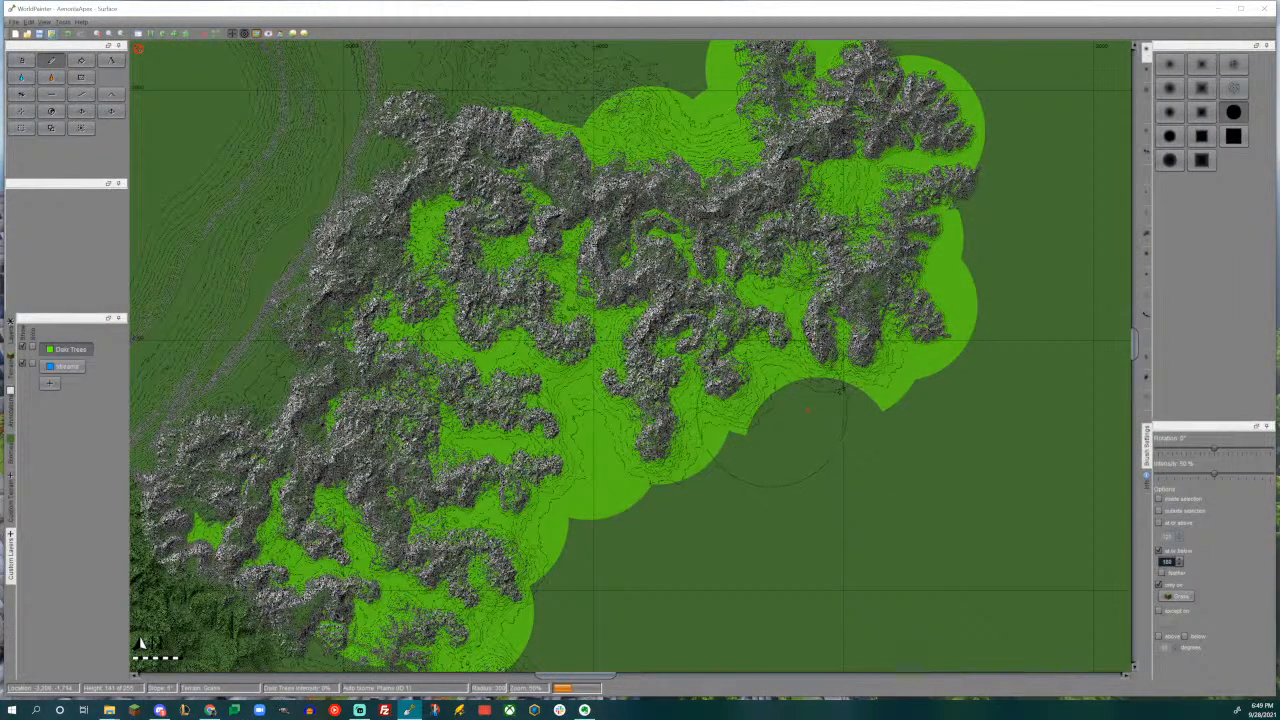
# - Erase the Dark Trees layer from the valleys and coastal strip around the rock mountain range
pyautogui.moveTo(649, 441)
pyautogui.mouseDown(button='right')
pyautogui.moveTo(860, 360)
pyautogui.moveTo(800, 290)
pyautogui.moveTo(725, 290)
pyautogui.moveTo(955, 300)
pyautogui.mouseUp(button='right')
pyautogui.moveTo(807, 409); pyautogui.dragTo(825, 553, button='middle')
pyautogui.moveTo(695, 395)
pyautogui.mouseDown(button='right')
pyautogui.moveTo(735, 315)
pyautogui.moveTo(640, 270)
pyautogui.moveTo(790, 190)
pyautogui.moveTo(870, 200)
pyautogui.moveTo(960, 300)
pyautogui.moveTo(980, 255)
pyautogui.moveTo(650, 265)
pyautogui.moveTo(548, 308)
pyautogui.moveTo(515, 307)
pyautogui.moveTo(500, 390)
pyautogui.moveTo(460, 470)
pyautogui.moveTo(520, 415)
pyautogui.moveTo(575, 425)
pyautogui.moveTo(632, 400)
pyautogui.moveTo(654, 490)
pyautogui.mouseUp(button='right')
pyautogui.moveTo(654, 490); pyautogui.dragTo(888, 244, button='middle')
pyautogui.moveTo(886, 240)
pyautogui.mouseDown(button='right')
pyautogui.moveTo(708, 238)
pyautogui.moveTo(545, 305)
pyautogui.moveTo(490, 312)
pyautogui.moveTo(440, 400)
pyautogui.moveTo(467, 563)
pyautogui.mouseUp(button='right')
pyautogui.moveTo(560, 480)
pyautogui.mouseDown(button='right')
pyautogui.moveTo(625, 540)
pyautogui.moveTo(735, 545)
pyautogui.moveTo(785, 440)
pyautogui.moveTo(840, 400)
pyautogui.moveTo(700, 405)
pyautogui.moveTo(610, 435)
pyautogui.mouseUp(button='right')
pyautogui.moveTo(777, 189); pyautogui.dragTo(471, 427, button='middle')
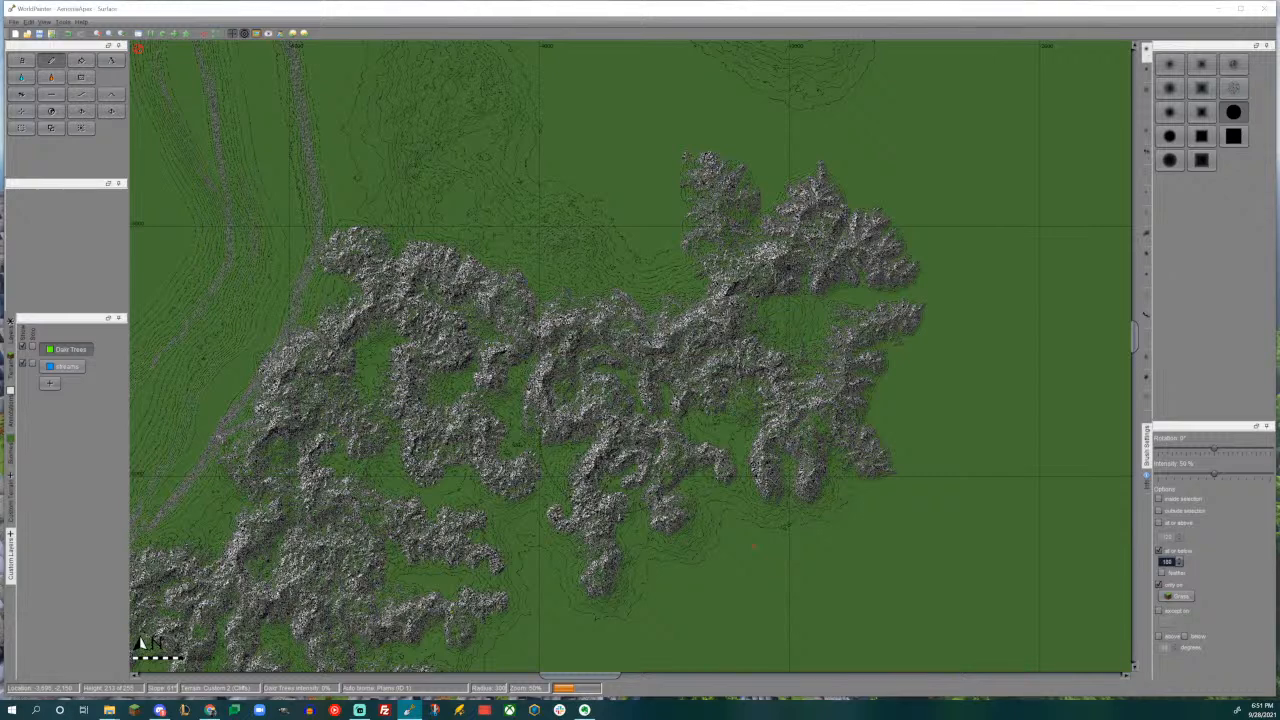
# - Raise a large ridge on the grassland directly north of the rock mountains with the Height tool and a curved custom mountain brush
pyautogui.moveTo(692, 401); pyautogui.dragTo(718, 593, button='middle')
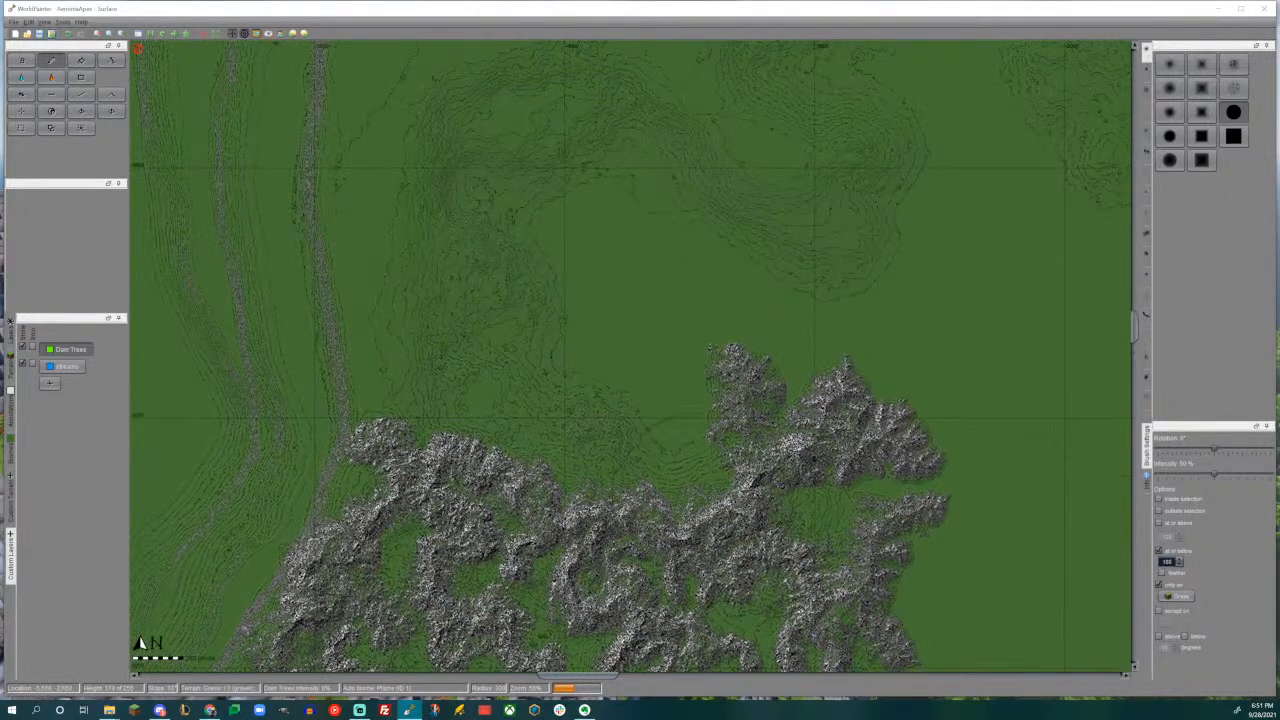
pyautogui.scroll(1, 682, 571)
pyautogui.moveTo(672, 496); pyautogui.dragTo(670, 308, button='middle')
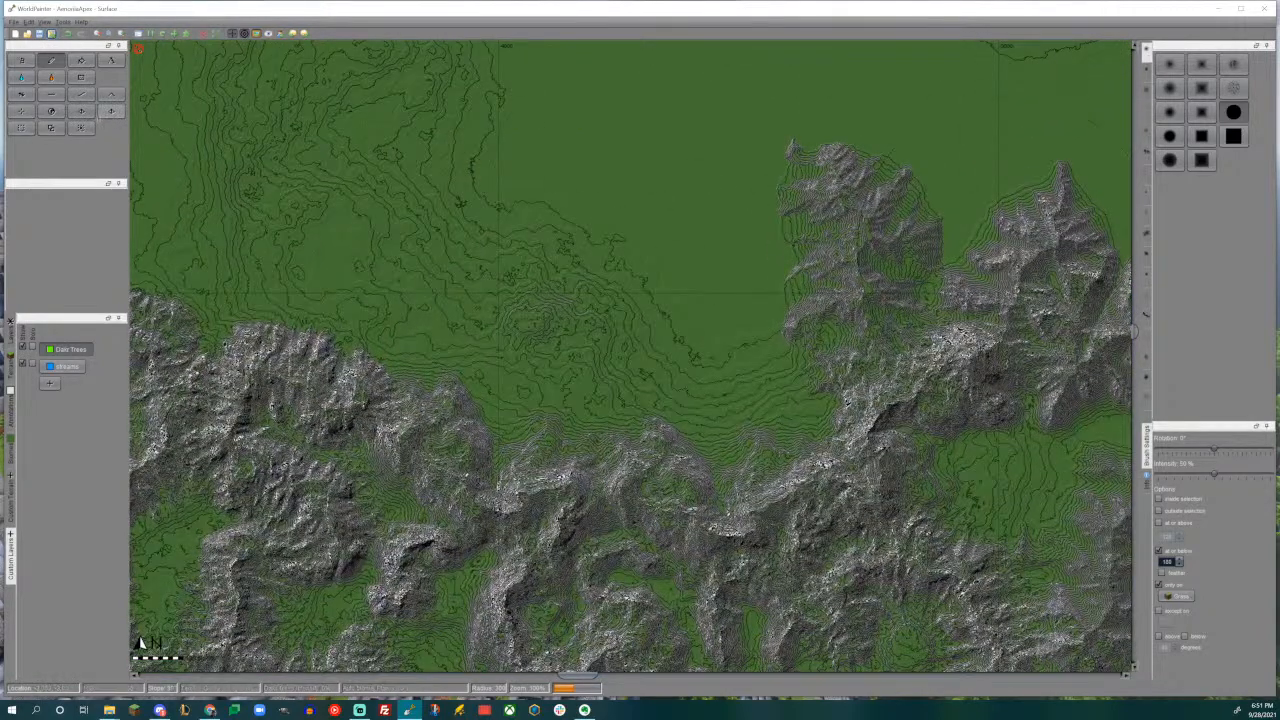
pyautogui.hotkey('ctrl', 'e')
pyautogui.click(858, 501)
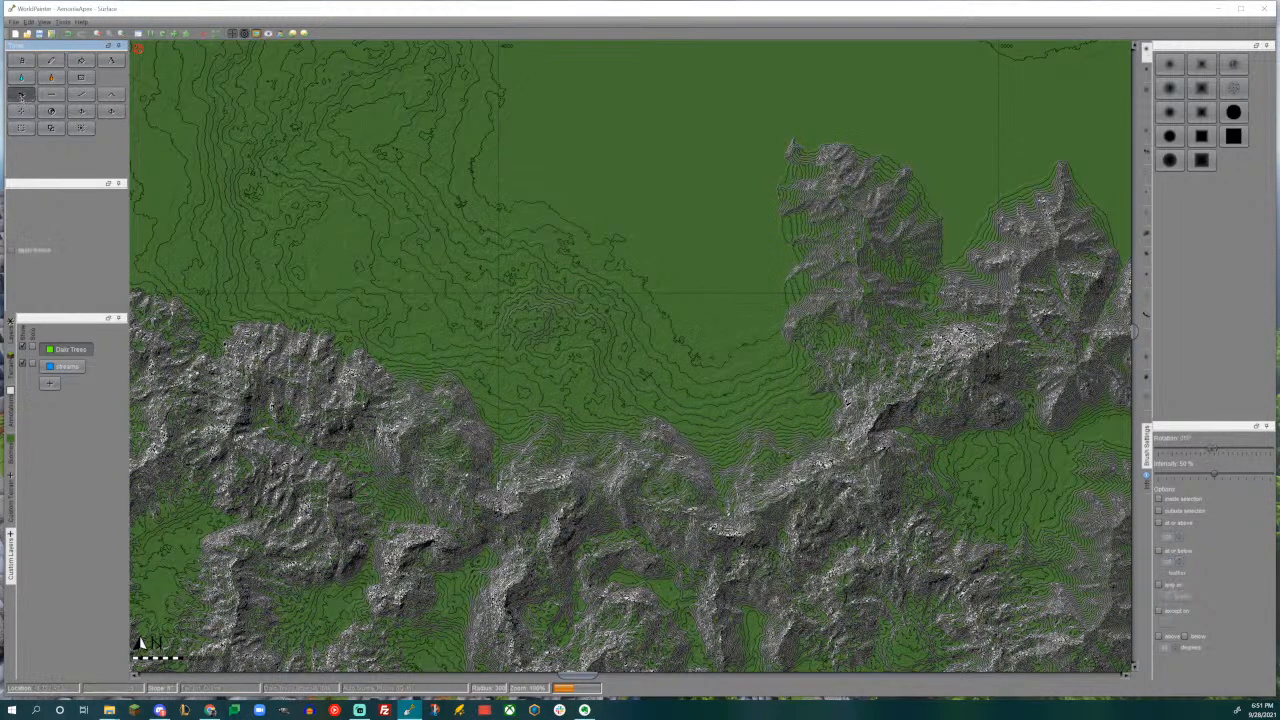
pyautogui.click(1147, 91)
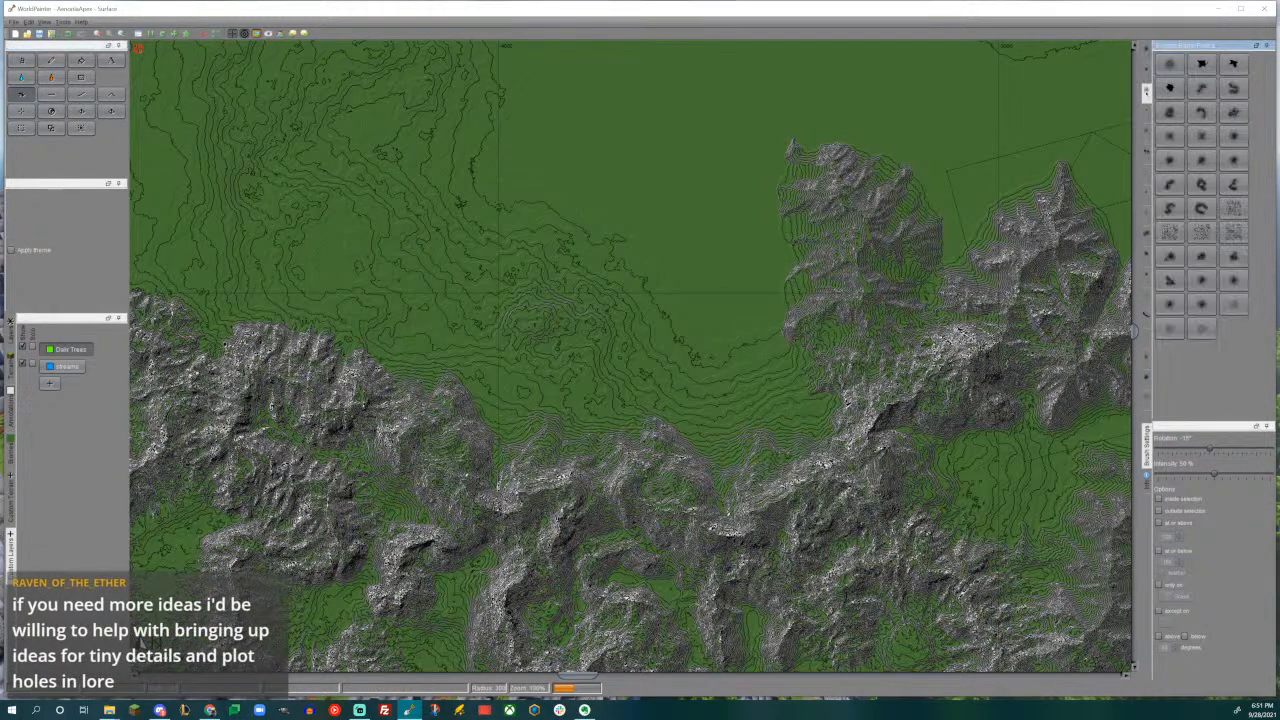
pyautogui.click(1200, 113)
pyautogui.moveTo(590, 301); pyautogui.dragTo(682, 361, button='middle')
pyautogui.keyDown('alt'); pyautogui.scroll(6, 682, 361); pyautogui.keyUp('alt')
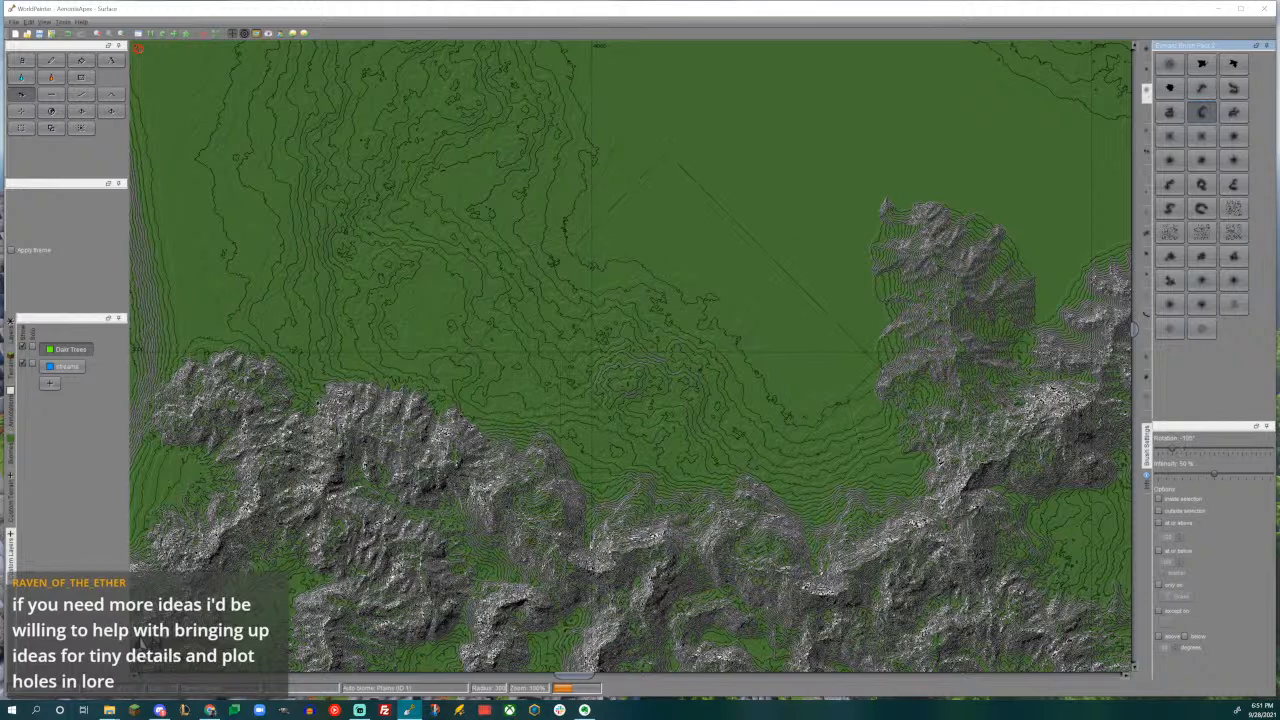
pyautogui.moveTo(660, 384); pyautogui.dragTo(643, 392)
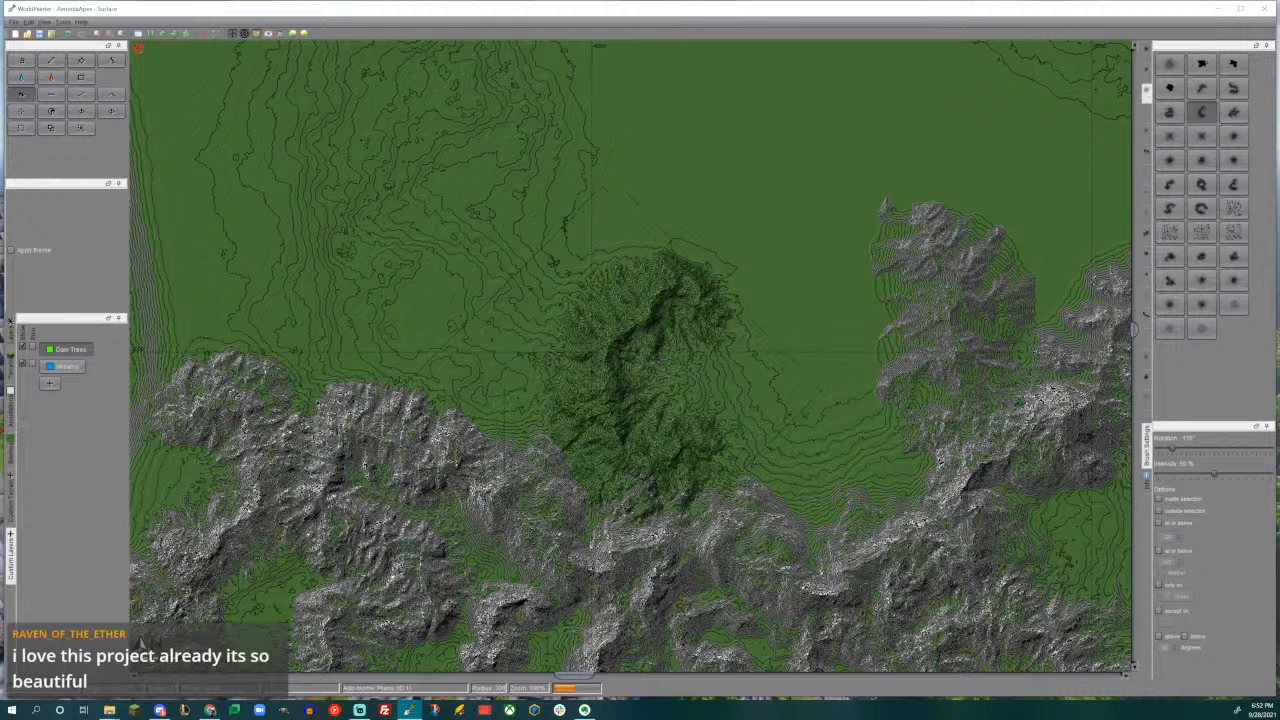
# - Raise a winding ridge extending northeast from the new green mountain using an S-shaped mountain brush rotated to 150°
pyautogui.moveTo(747, 219); pyautogui.dragTo(735, 255, button='middle')
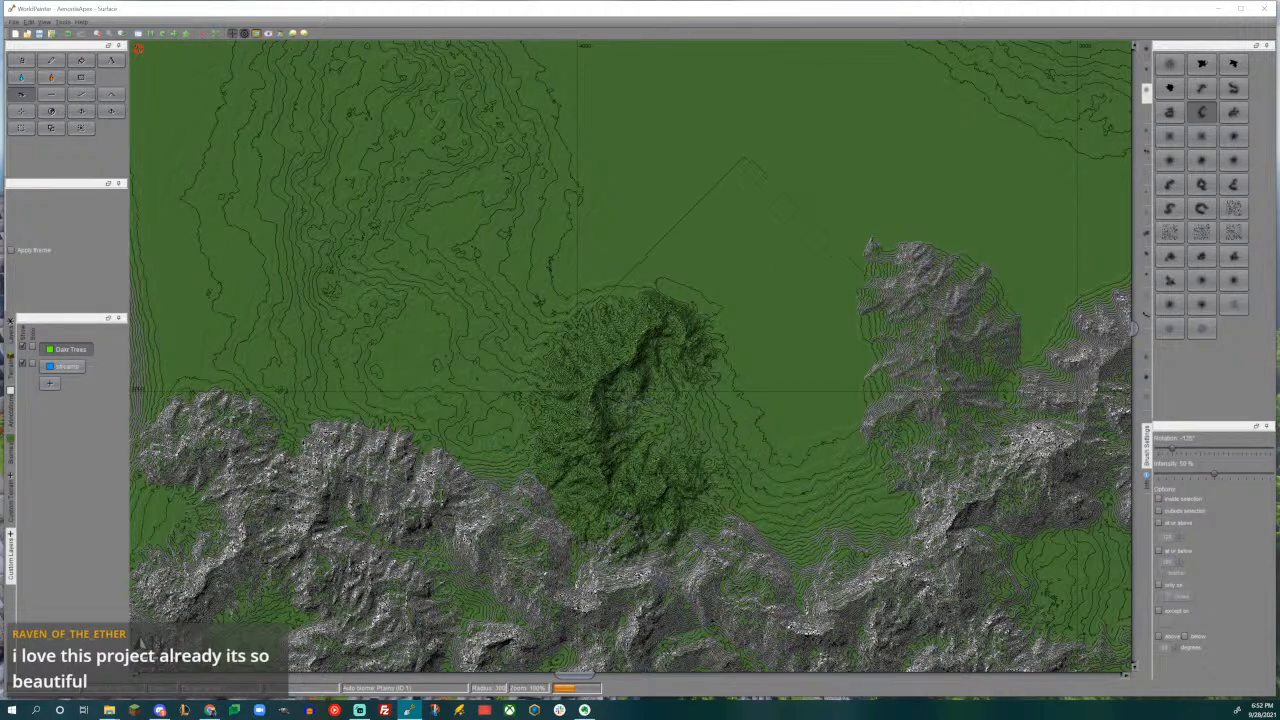
pyautogui.click(1170, 185)
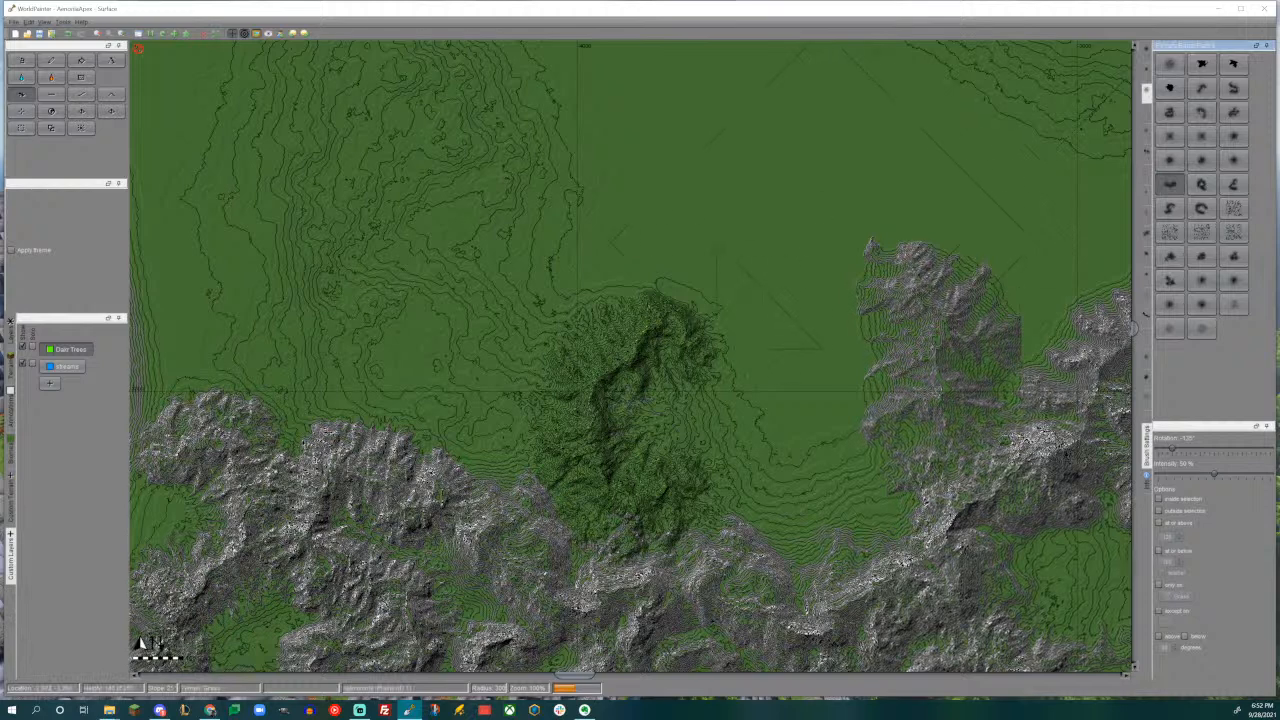
pyautogui.moveTo(822, 243); pyautogui.dragTo(816, 311, button='middle')
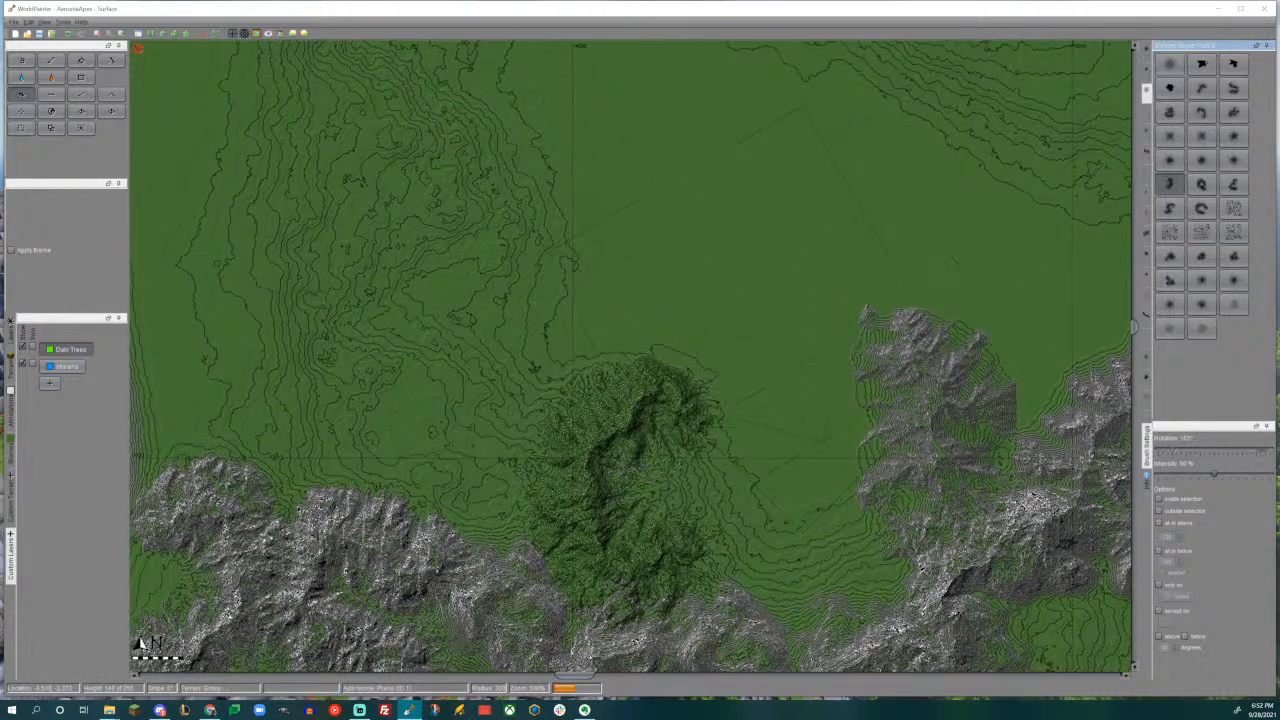
pyautogui.moveTo(754, 300); pyautogui.dragTo(727, 298)
pyautogui.hotkey('ctrl', 'z')
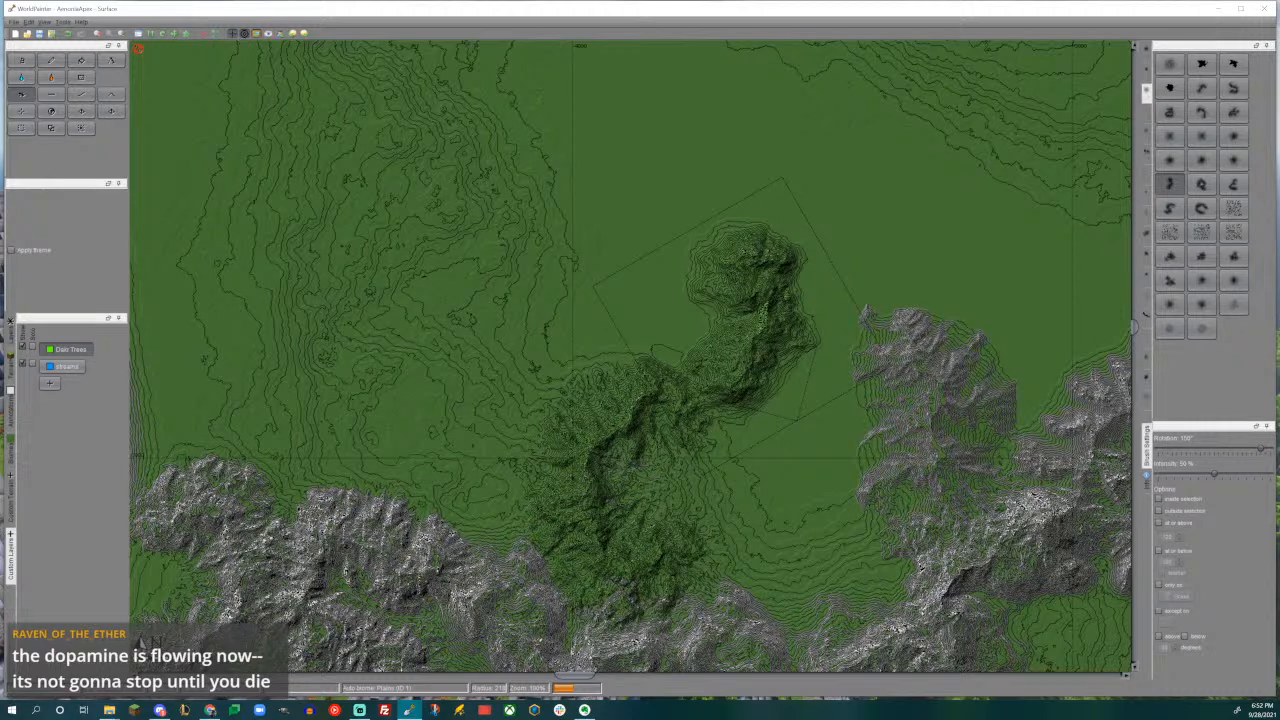
pyautogui.moveTo(700, 390); pyautogui.dragTo(701, 392)
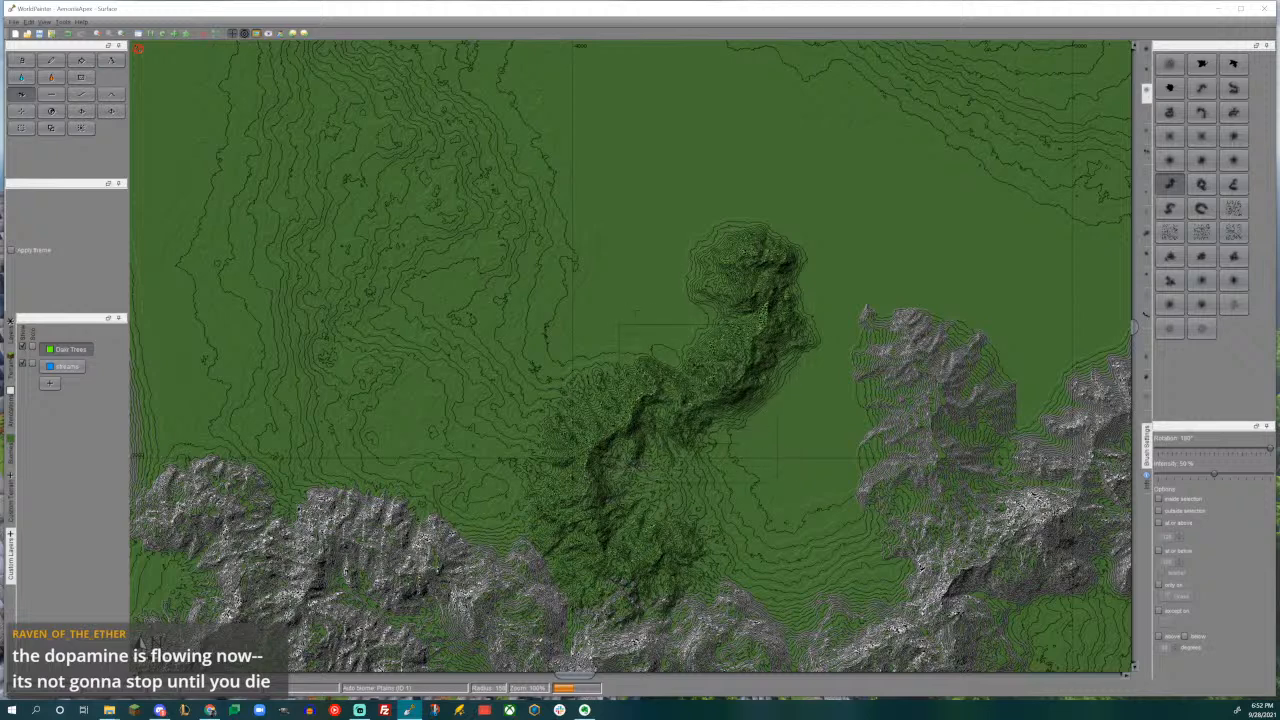
# - Raise a second arm on the southeast side of the new green mountain with the same brush rotated to 180°
pyautogui.moveTo(788, 378); pyautogui.dragTo(731, 347, button='middle')
pyautogui.moveTo(707, 447); pyautogui.dragTo(705, 341, button='middle')
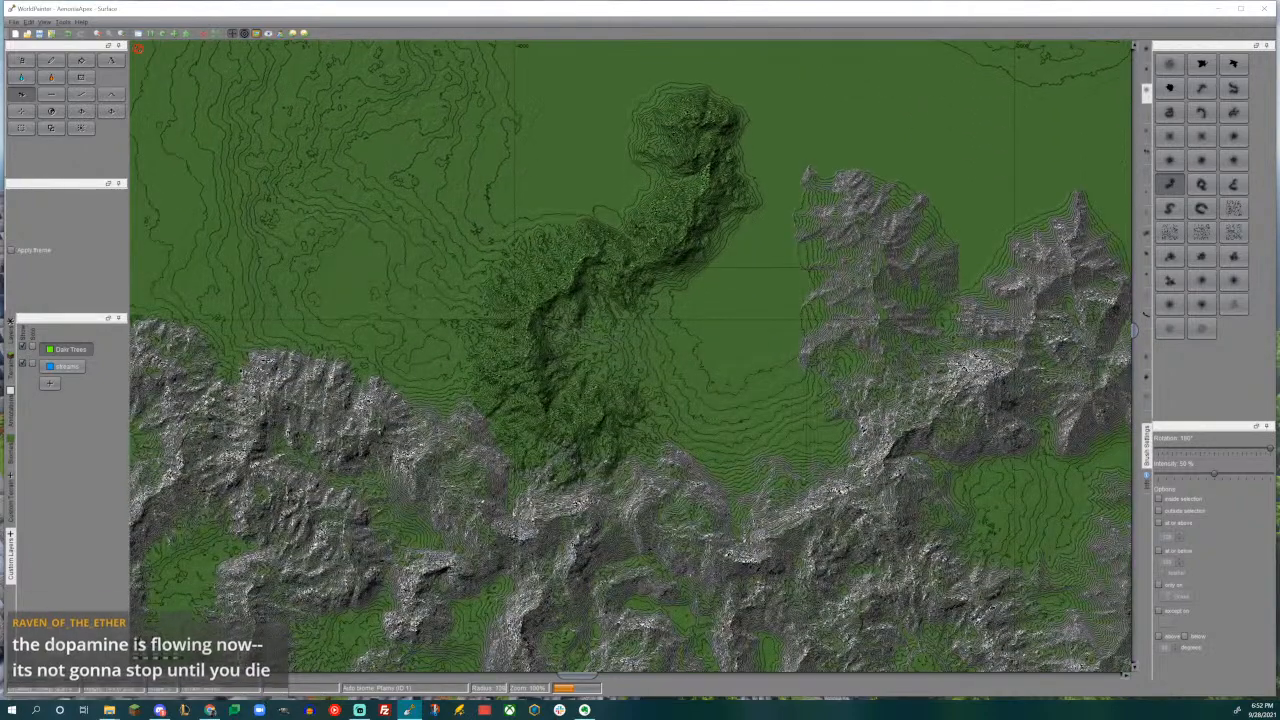
pyautogui.moveTo(689, 381); pyautogui.dragTo(689, 381)
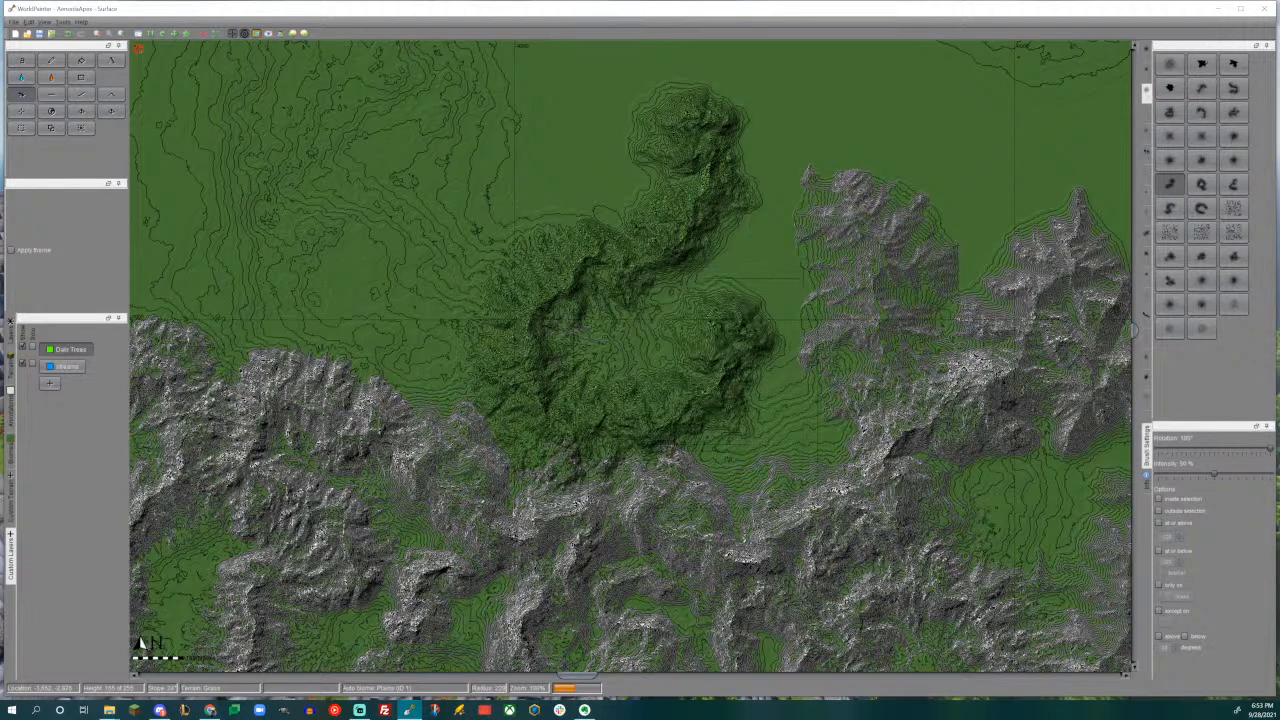
# - Raise a small hill at the northern tip of the rock spur with the brush rotated to 15°
pyautogui.moveTo(843, 245); pyautogui.dragTo(679, 404, button='middle')
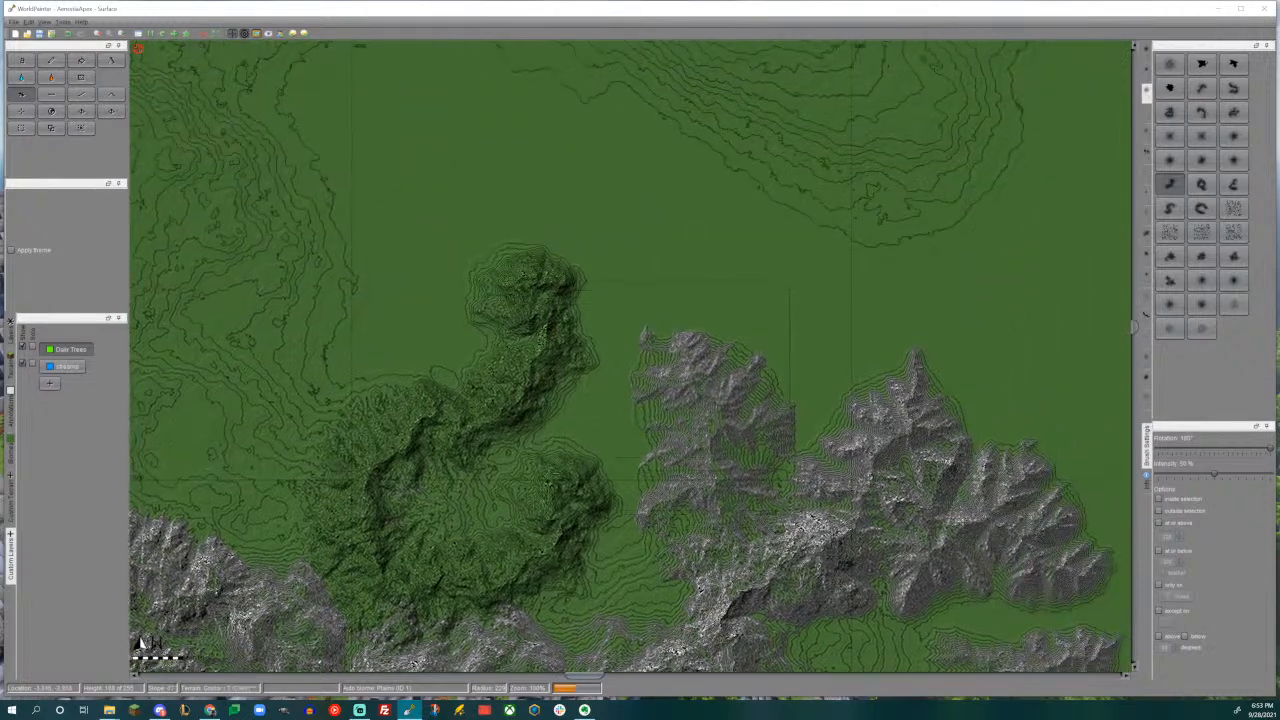
pyautogui.keyDown('alt'); pyautogui.scroll(4, 746, 341); pyautogui.keyUp('alt')
pyautogui.moveTo(746, 341); pyautogui.dragTo(746, 341)
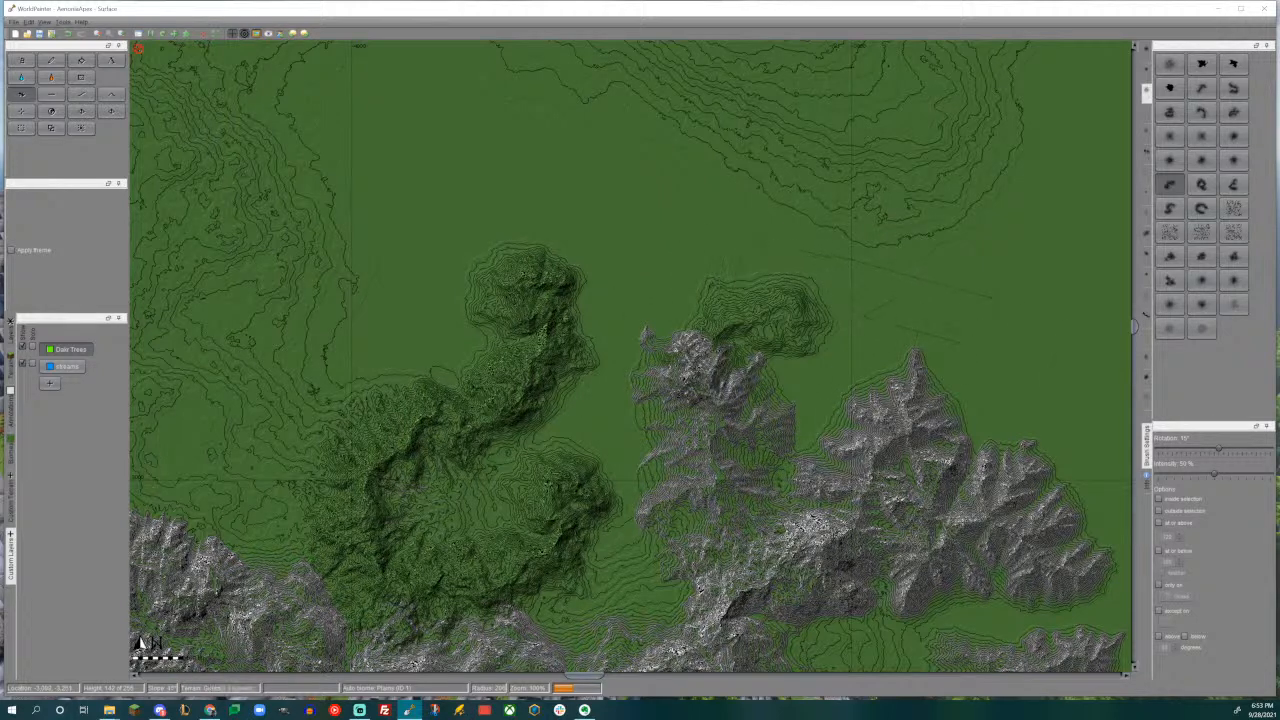
# - Raise a north-south ridge between the steep western slope band and the grassy hills, reaching down to the rock mountains' northwestern end
pyautogui.moveTo(629, 363); pyautogui.dragTo(783, 405, button='middle')
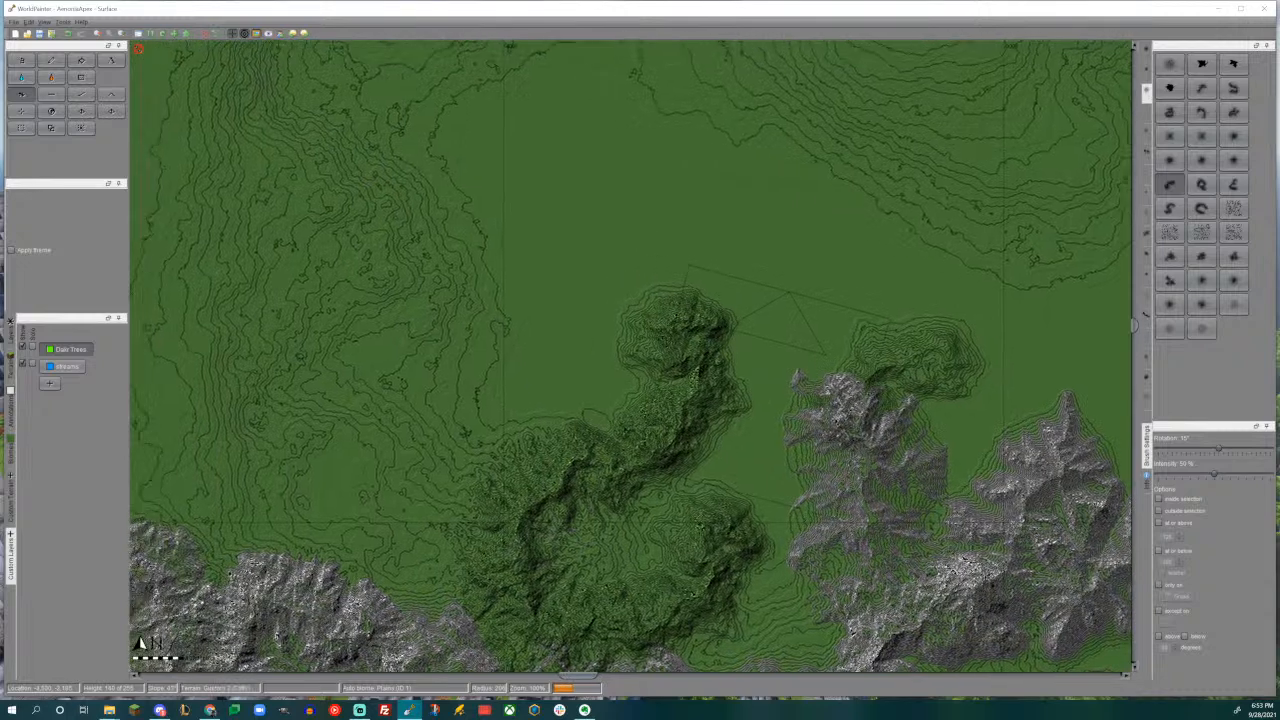
pyautogui.moveTo(546, 390); pyautogui.dragTo(641, 350, button='middle')
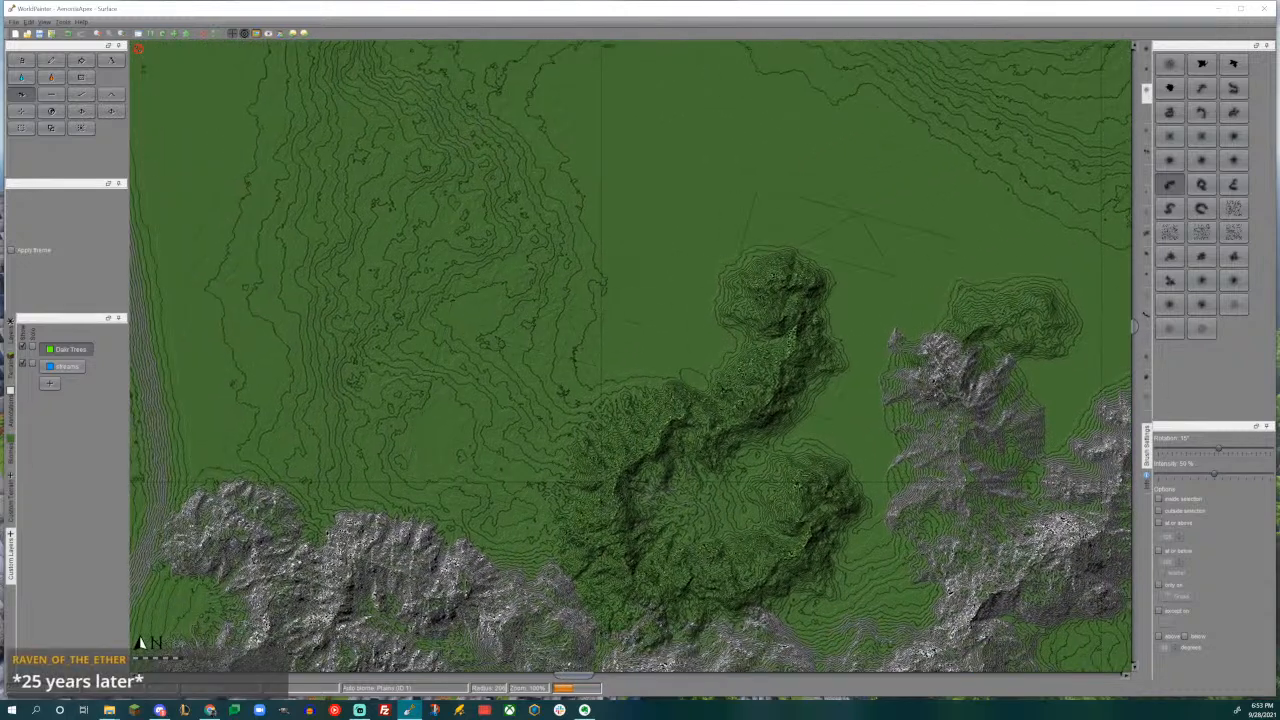
pyautogui.click(1201, 88)
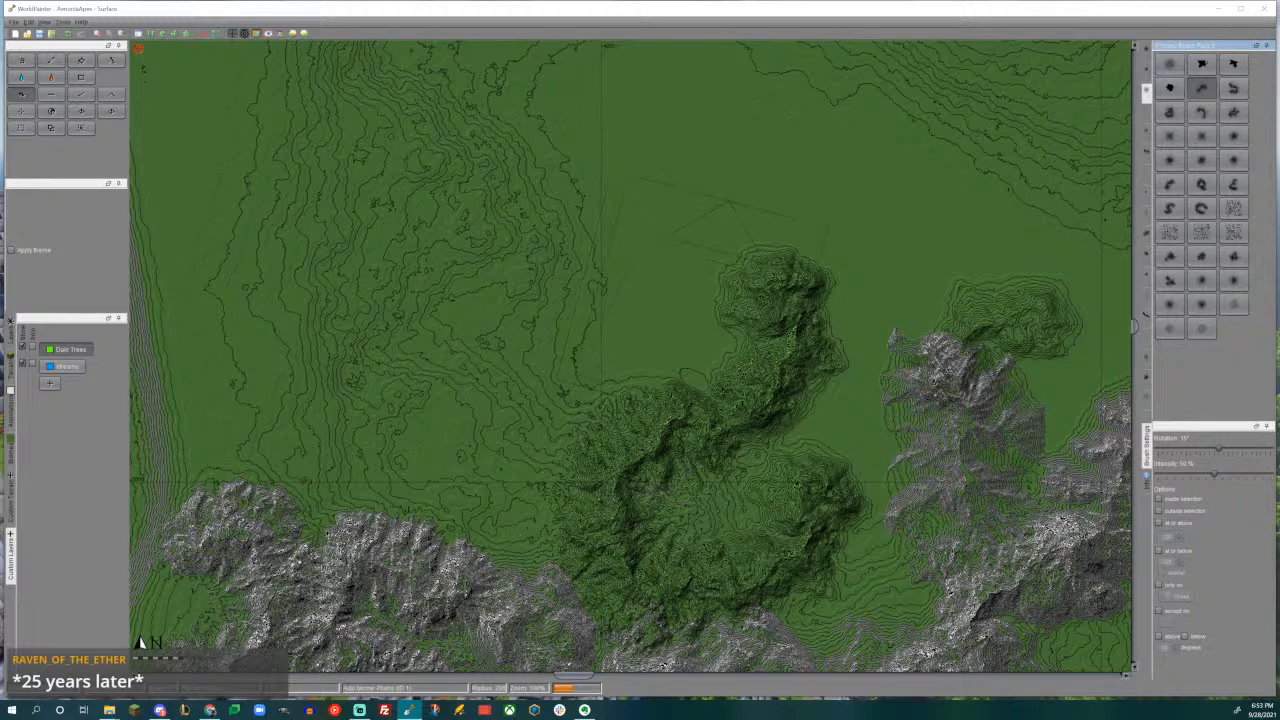
pyautogui.click(1233, 88)
pyautogui.moveTo(600, 360); pyautogui.dragTo(843, 338, button='middle')
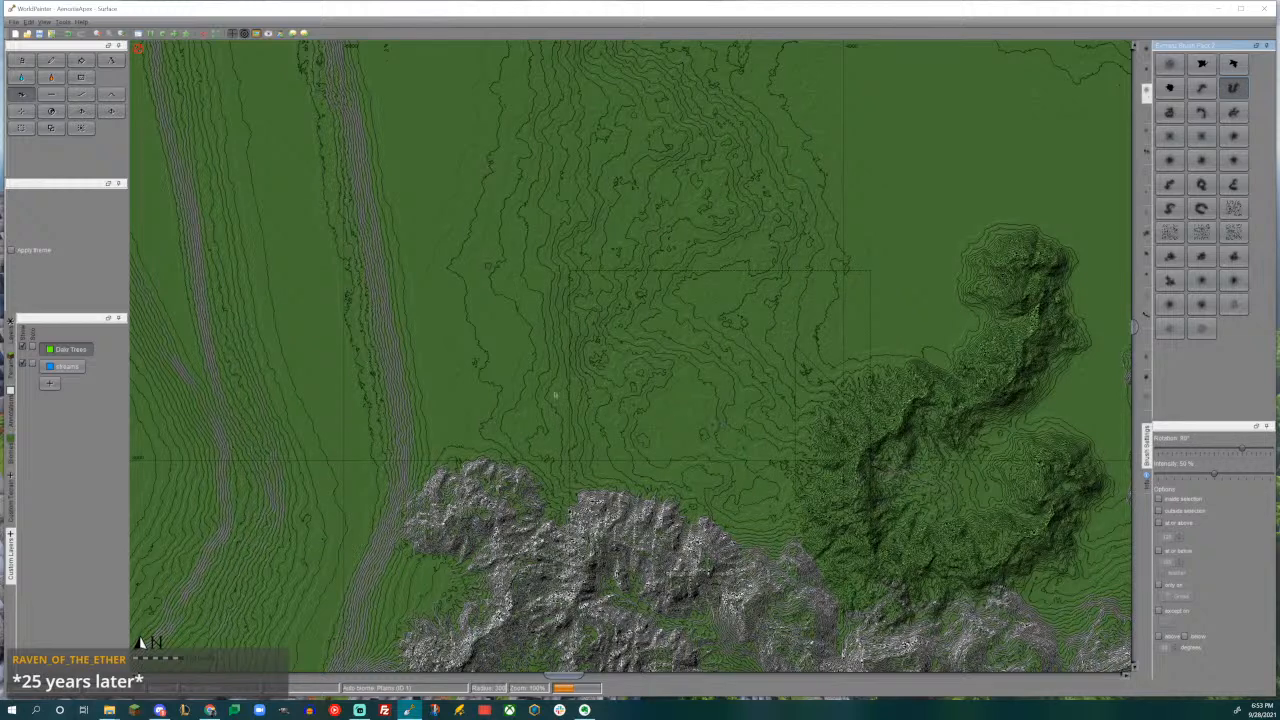
pyautogui.click(1172, 187)
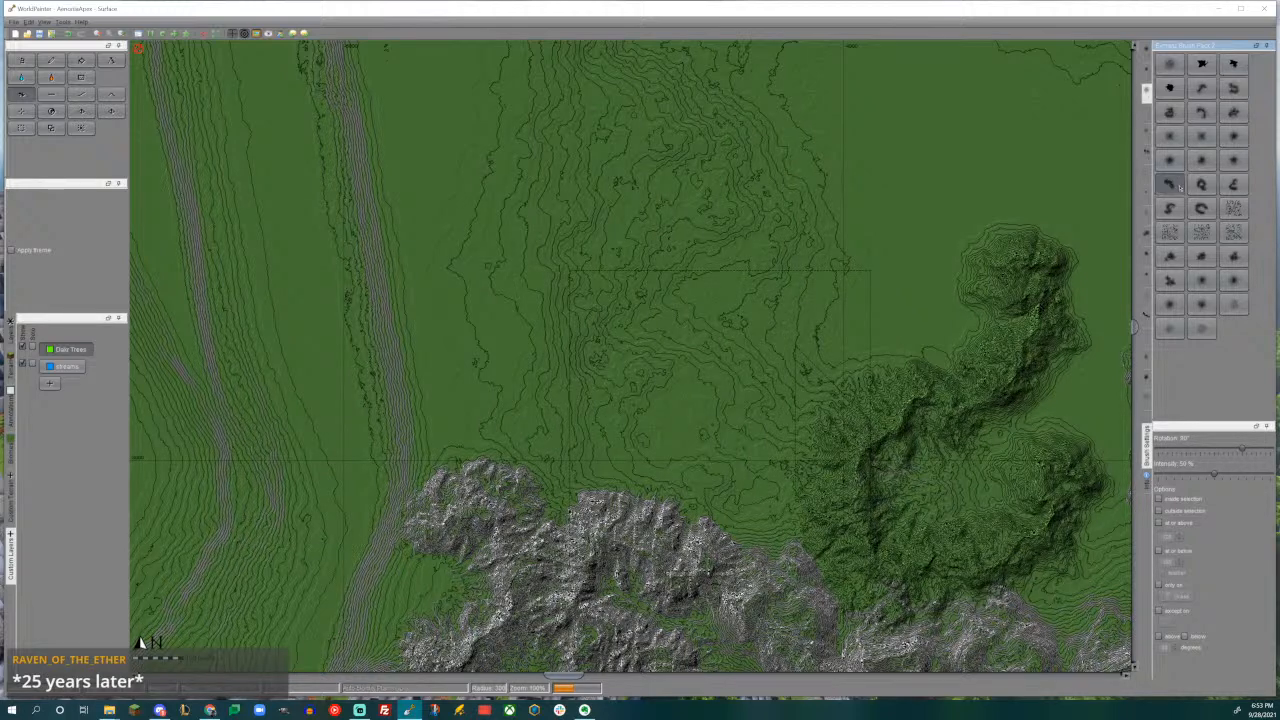
pyautogui.moveTo(520, 320)
pyautogui.mouseDown(button='middle')
pyautogui.moveTo(654, 357)
pyautogui.moveTo(660, 395)
pyautogui.moveTo(670, 360)
pyautogui.mouseUp(button='middle')
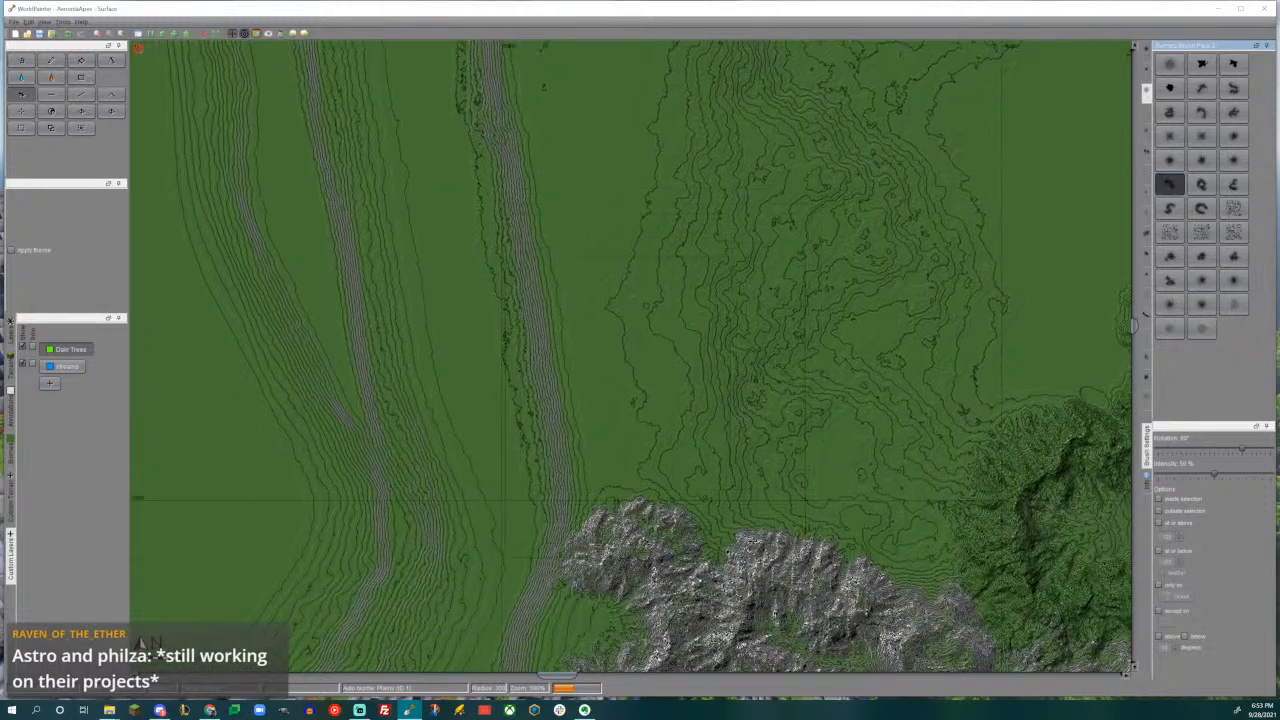
pyautogui.moveTo(640, 392)
pyautogui.mouseDown()
pyautogui.moveTo(650, 380)
pyautogui.moveTo(630, 390)
pyautogui.moveTo(645, 394)
pyautogui.mouseUp()
pyautogui.scroll(-4, 645, 460)
pyautogui.moveTo(645, 476); pyautogui.dragTo(645, 478)
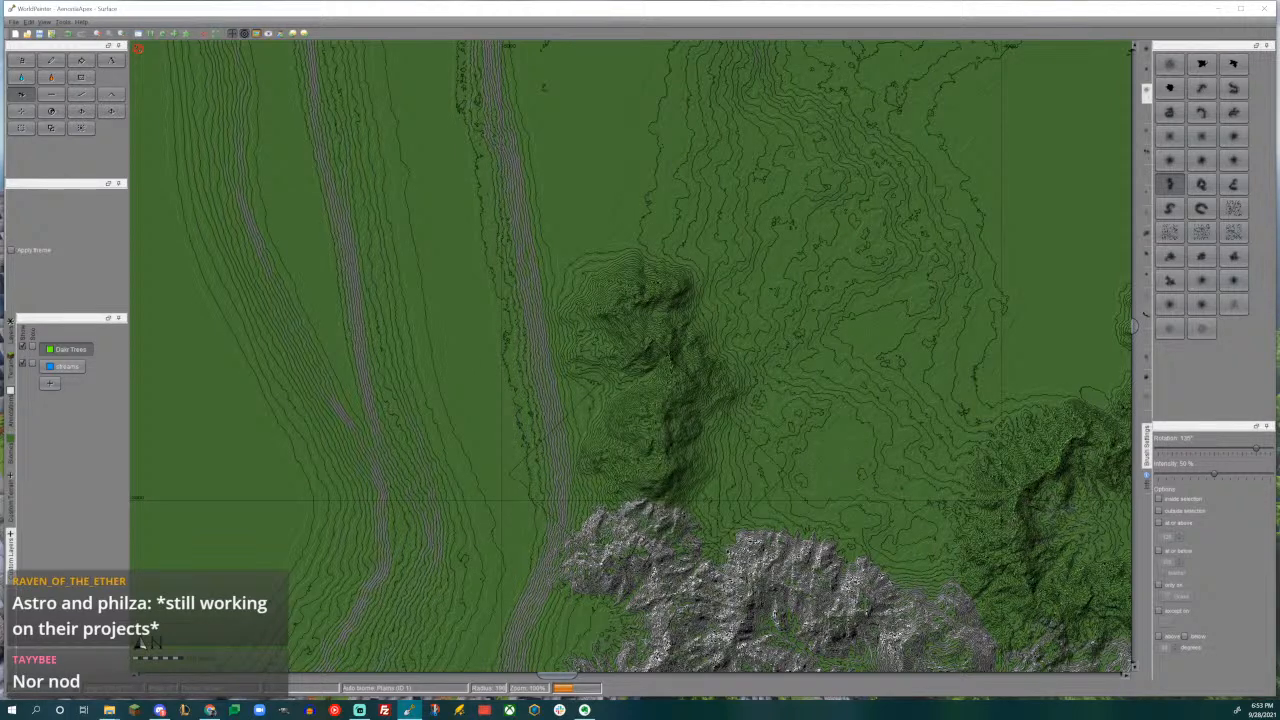
# - Raise a winding ridge northeast of the new western ridge using another S-shaped mountain brush rotated to -150°
pyautogui.moveTo(701, 436); pyautogui.dragTo(562, 395, button='middle')
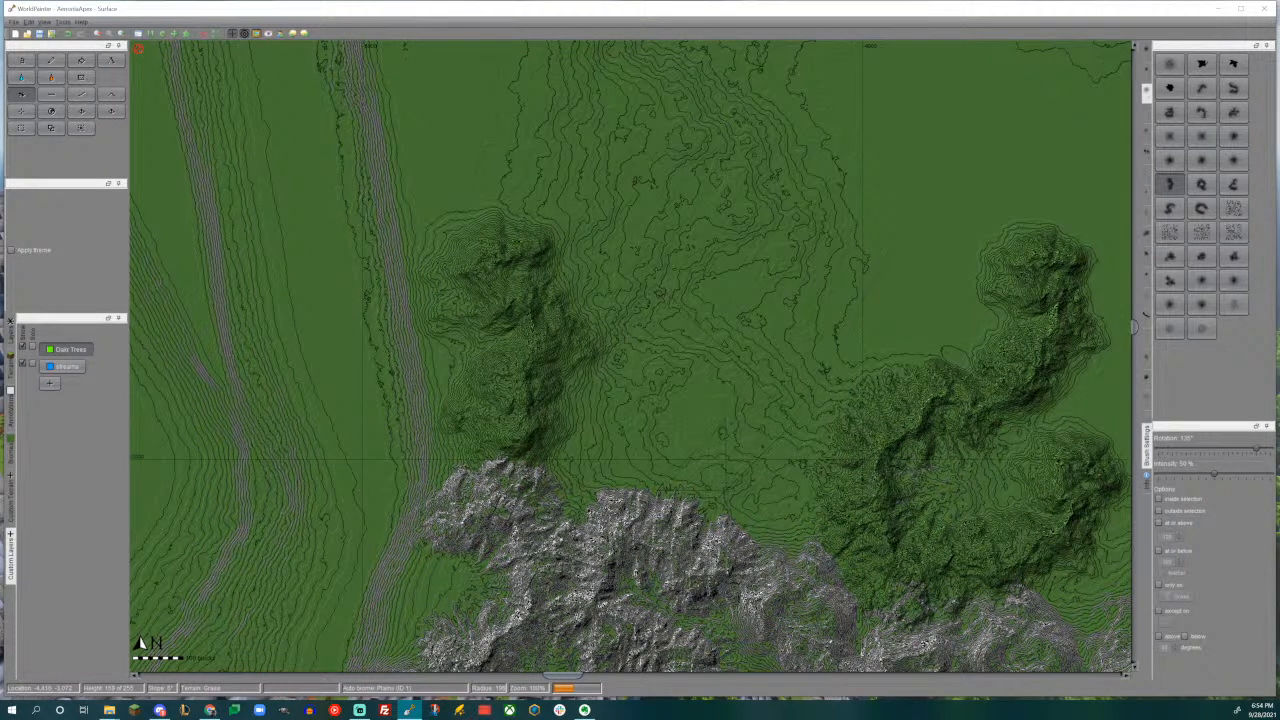
pyautogui.moveTo(695, 423); pyautogui.dragTo(742, 401, button='middle')
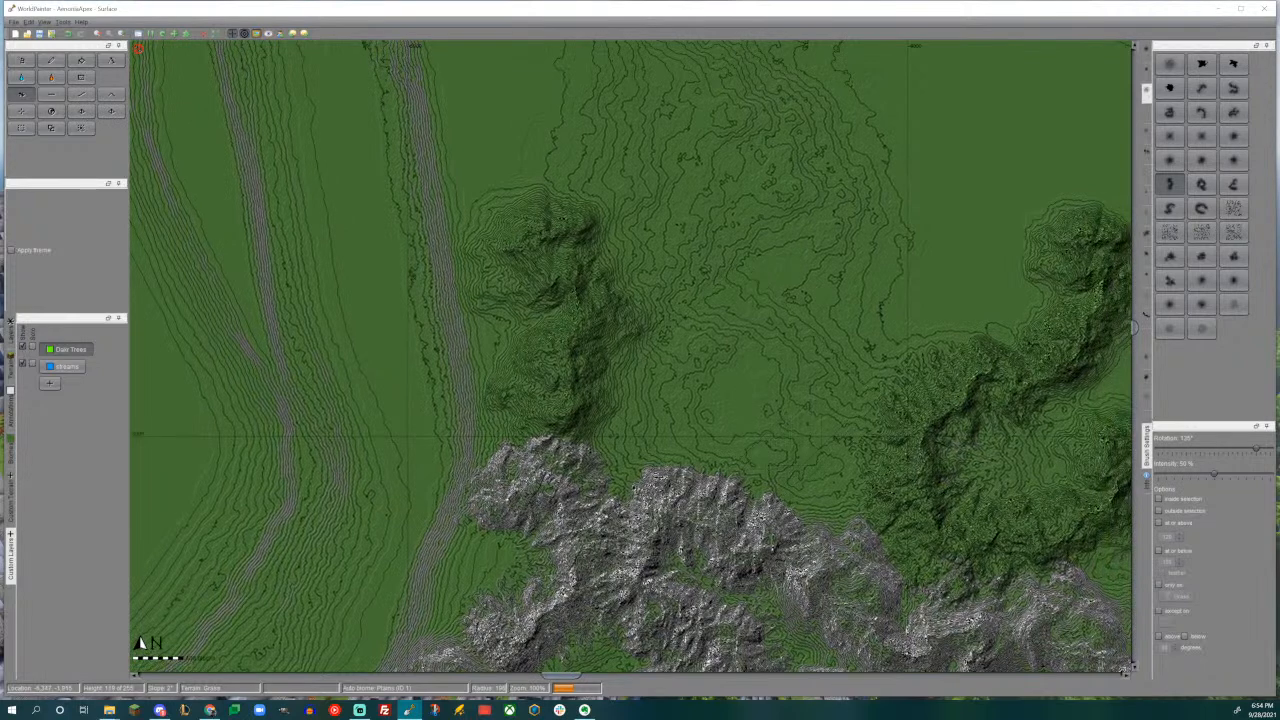
pyautogui.click(1170, 208)
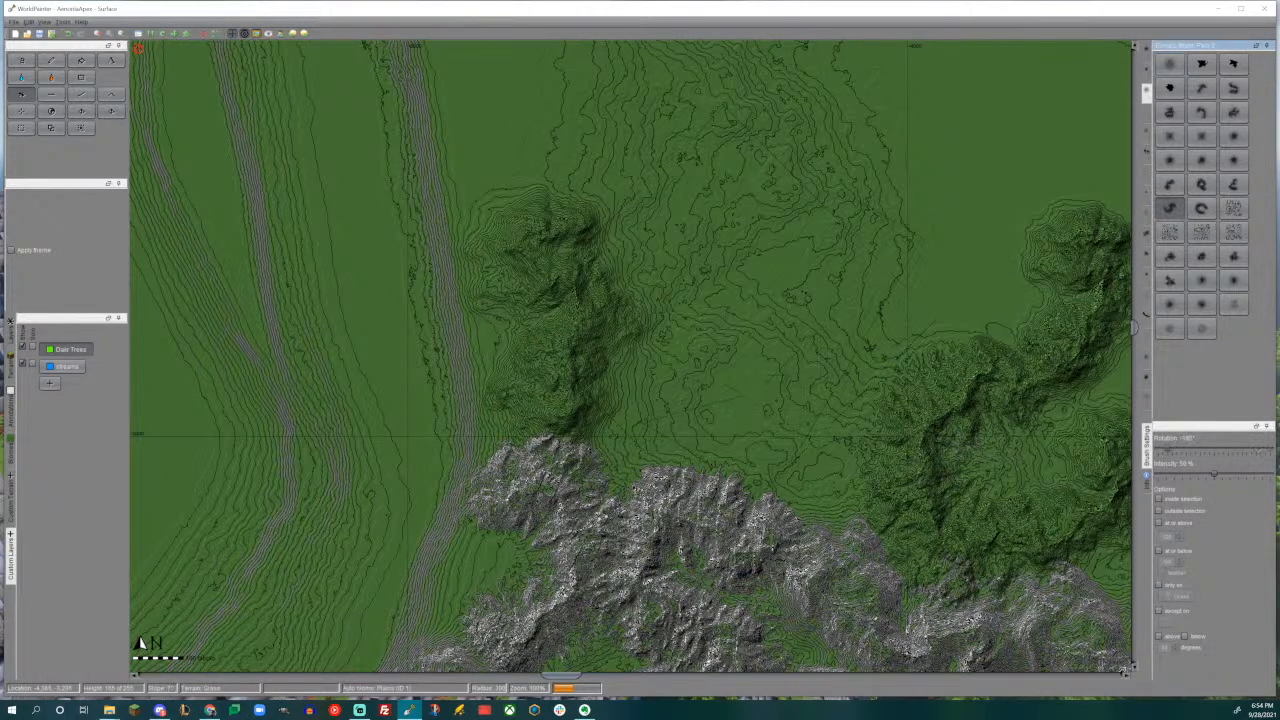
pyautogui.moveTo(725, 295); pyautogui.dragTo(736, 290)
pyautogui.keyDown('alt'); pyautogui.scroll(-1, 731, 293); pyautogui.keyUp('alt')
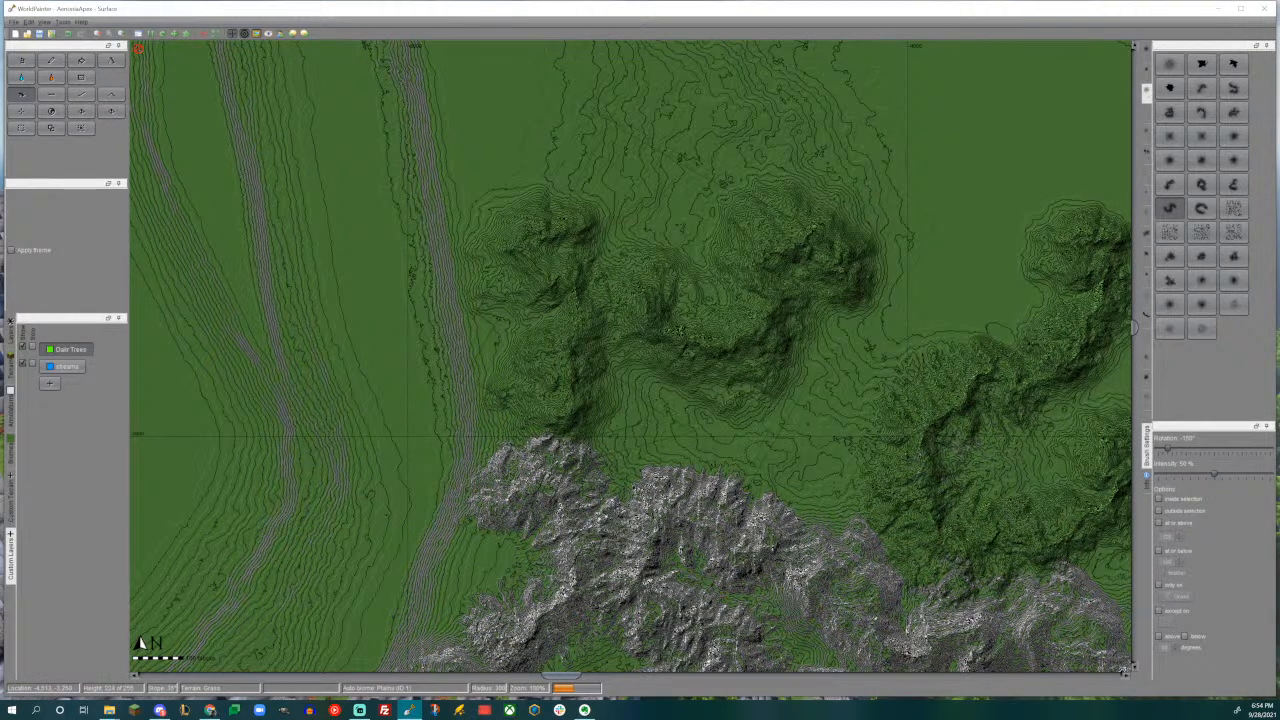
# - Raise a curved ridge linking the western green hills to the rock mountains south of them
pyautogui.moveTo(806, 304); pyautogui.dragTo(750, 347, button='middle')
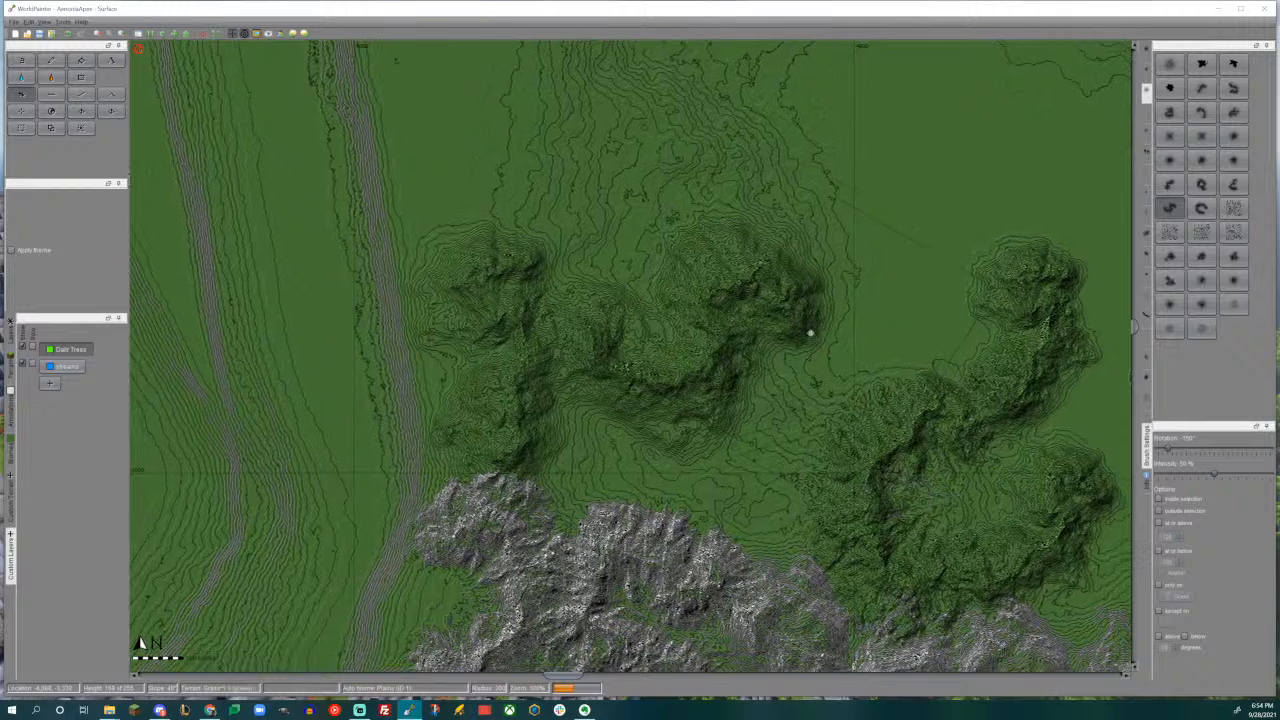
pyautogui.moveTo(808, 337); pyautogui.dragTo(848, 296, button='middle')
pyautogui.click(1201, 111)
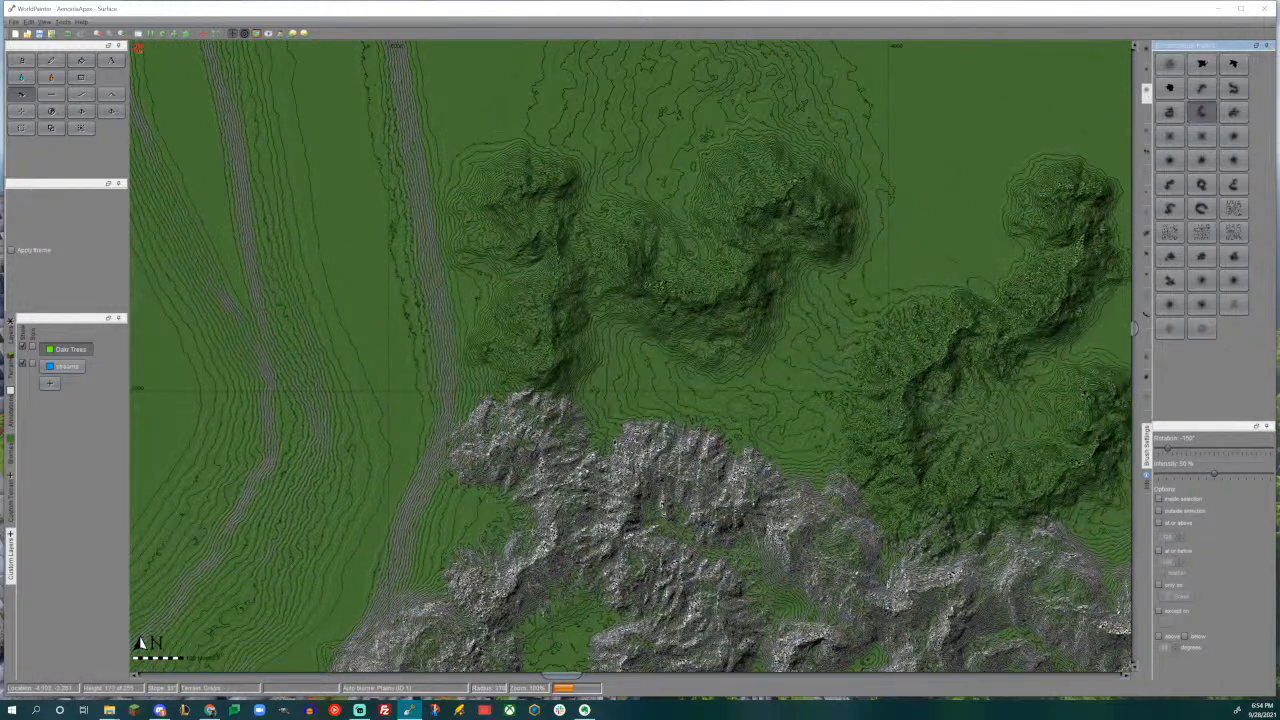
pyautogui.moveTo(609, 384); pyautogui.dragTo(608, 381)
# - Add a small spur on the rock mountains' northern edge between the two green massifs with the curved brush rotated to -120°
pyautogui.moveTo(764, 382); pyautogui.dragTo(752, 341, button='middle')
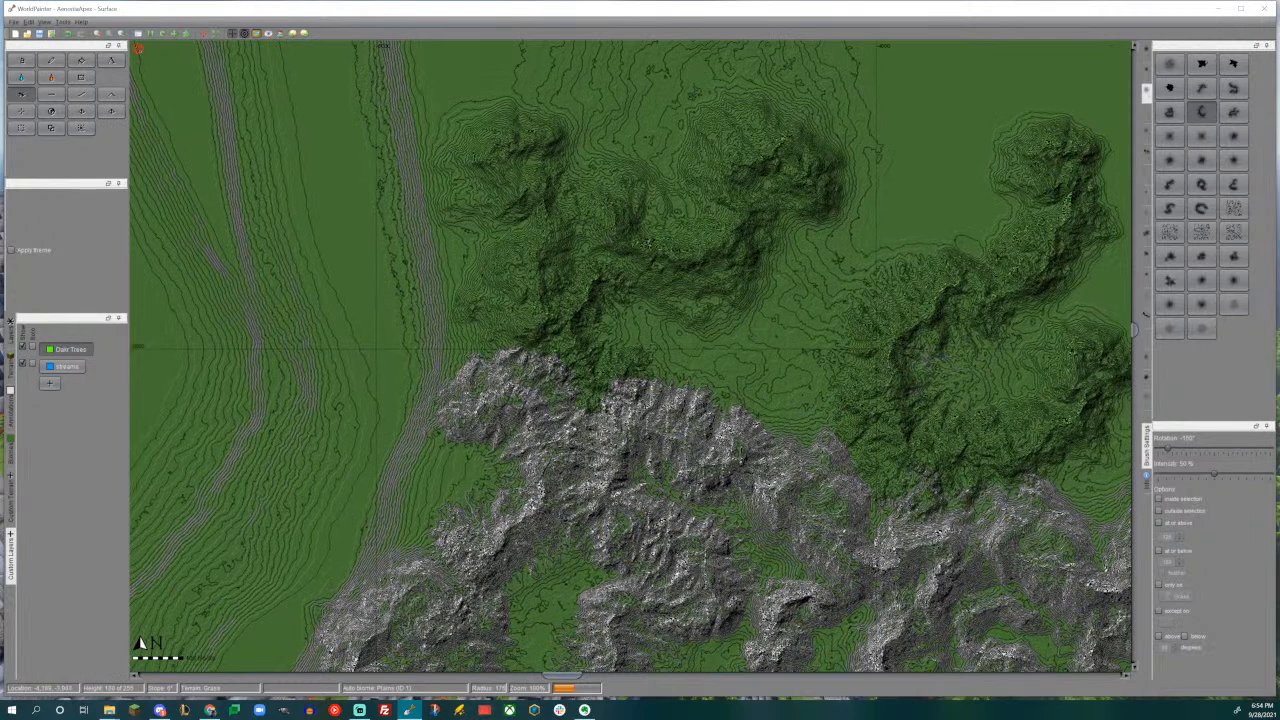
pyautogui.keyDown('alt'); pyautogui.scroll(16, 684, 437); pyautogui.keyUp('alt')
pyautogui.moveTo(758, 398); pyautogui.dragTo(758, 398)
pyautogui.keyDown('alt'); pyautogui.scroll(3, 758, 398); pyautogui.keyUp('alt')
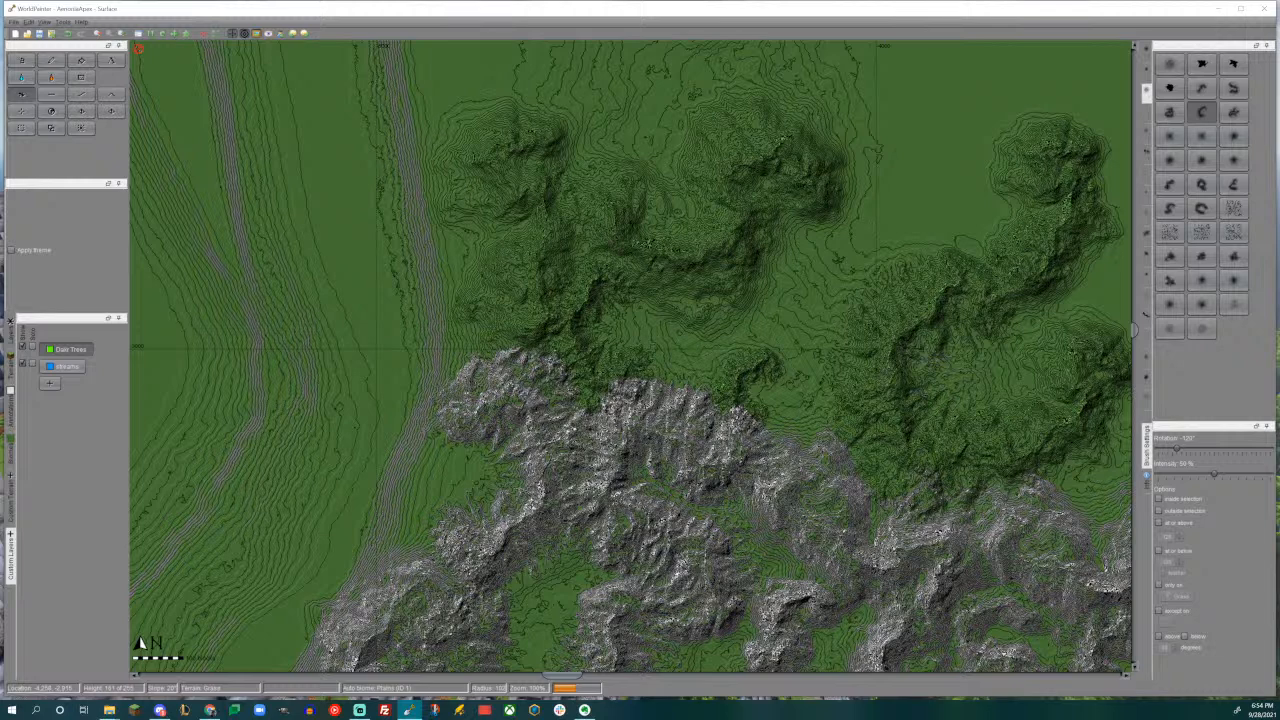
pyautogui.moveTo(806, 268); pyautogui.dragTo(728, 420, button='middle')
pyautogui.moveTo(810, 418); pyautogui.dragTo(764, 482, button='middle')
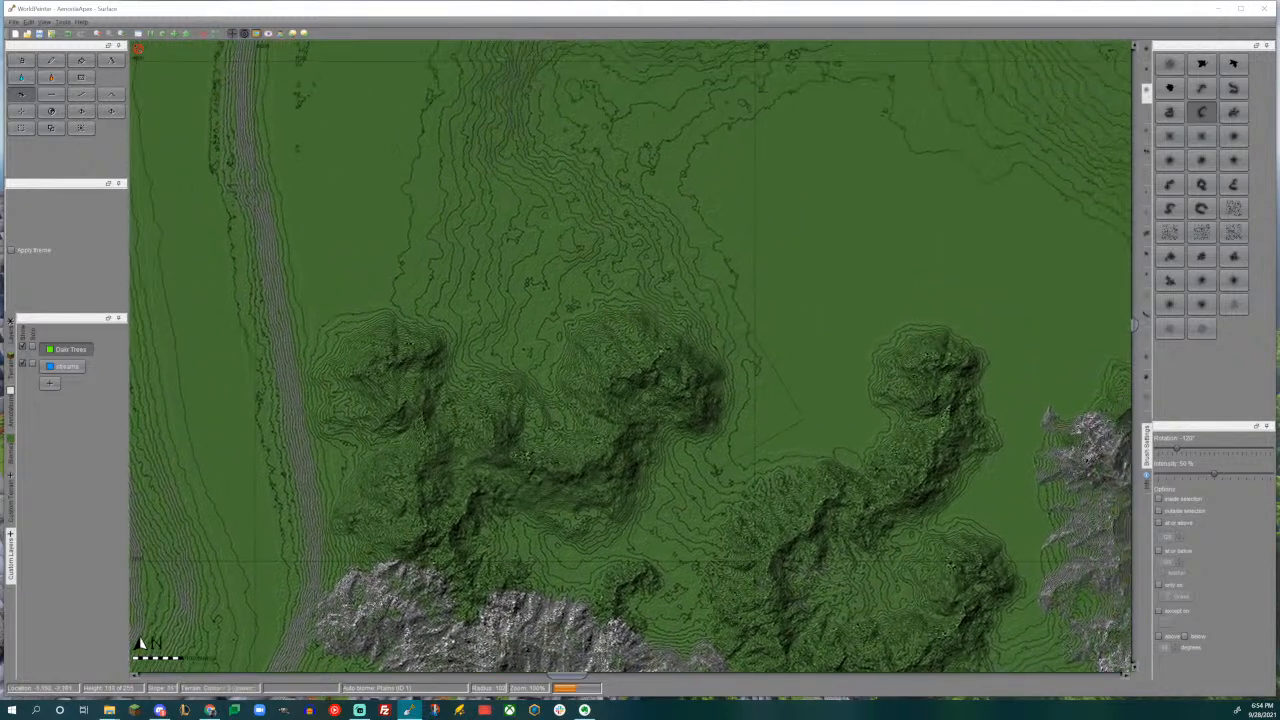
# - Extend the western green massif northeast with a hooked ridge using the curved mountain brush rotated to -90°
pyautogui.keyDown('alt'); pyautogui.scroll(-2, 724, 319); pyautogui.keyUp('alt')
pyautogui.moveTo(714, 307); pyautogui.dragTo(712, 307)
pyautogui.moveTo(714, 307); pyautogui.dragTo(714, 307)
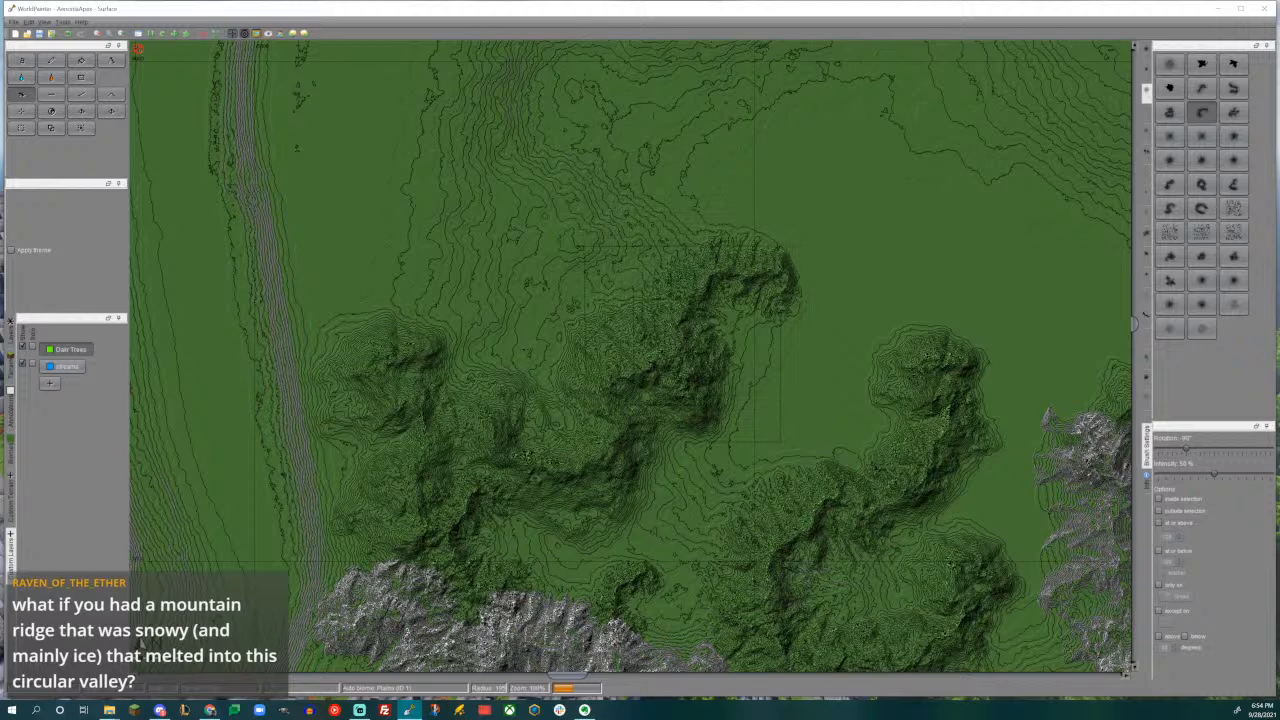
# - Extend the winding ridge west of the isolated rock peaks northward with a matching hooked end using the same curved brush
pyautogui.scroll(-4, 683, 344)
pyautogui.moveTo(849, 331); pyautogui.dragTo(617, 315, button='middle')
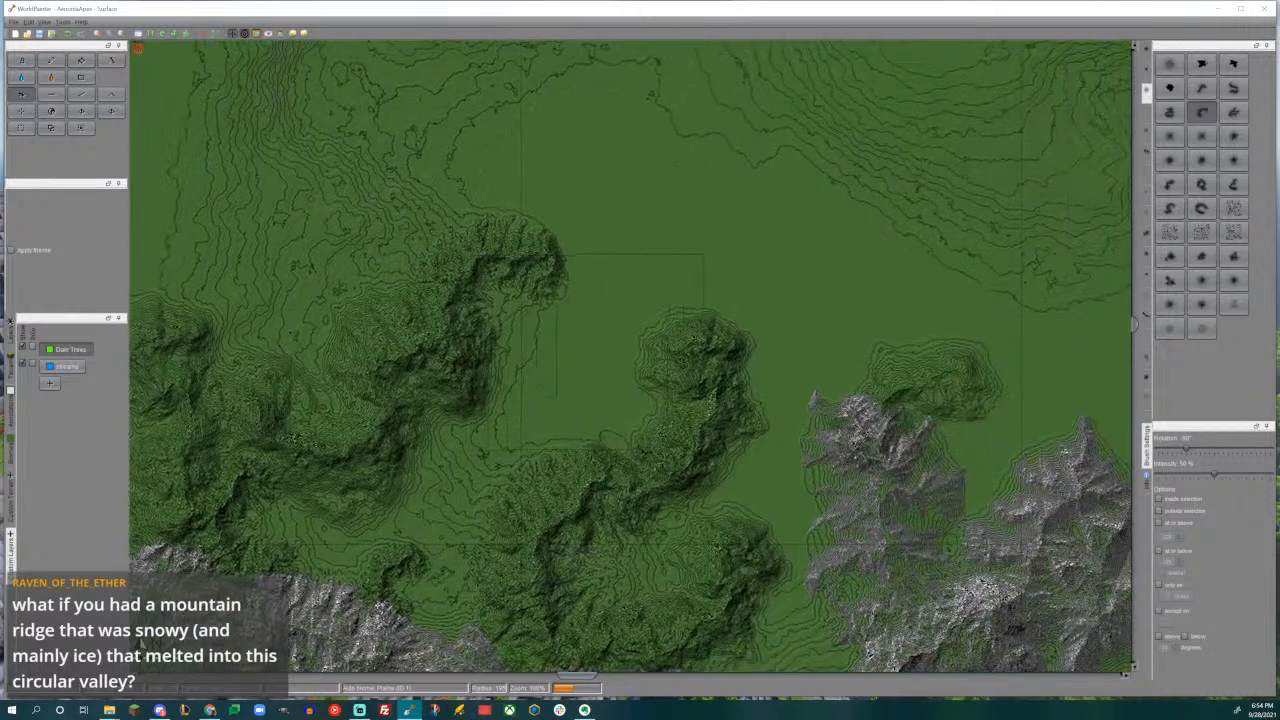
pyautogui.scroll(3, 737, 298)
pyautogui.moveTo(737, 298); pyautogui.dragTo(737, 298)
# - Raise a curved spur between the two hooked ridges with the curved brush rotated to 45°
pyautogui.scroll(-3, 595, 356)
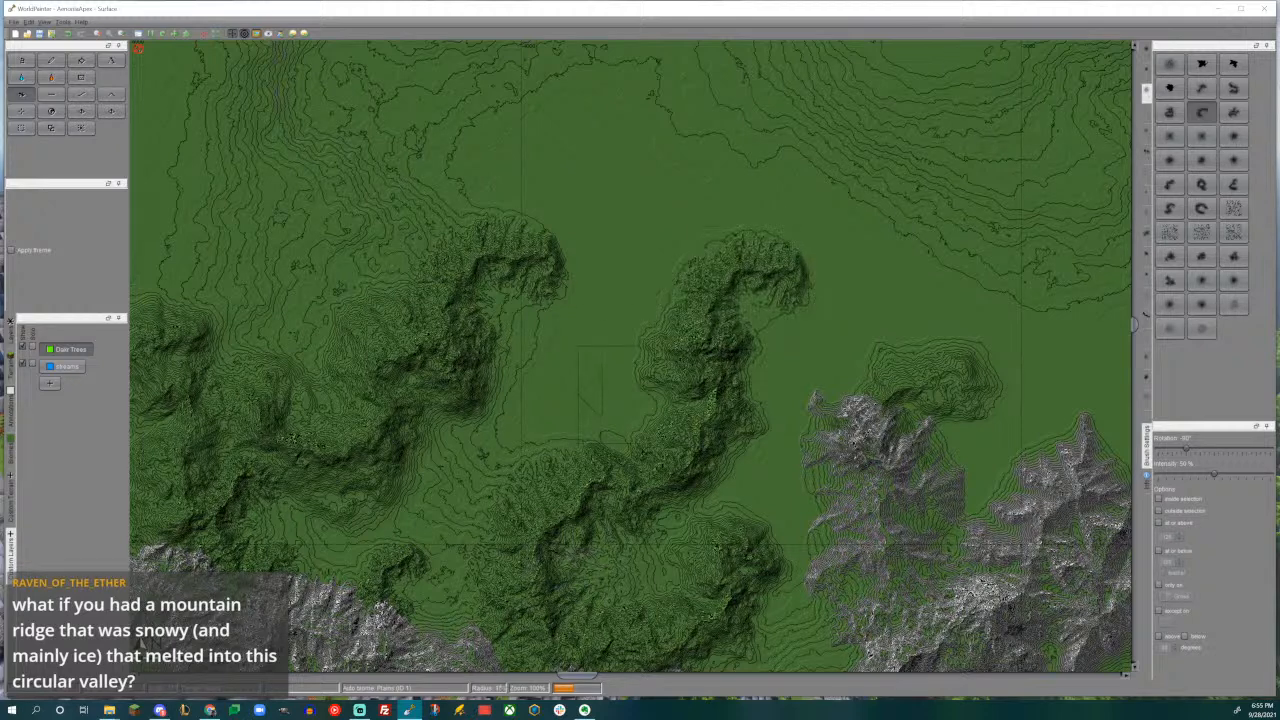
pyautogui.keyDown('alt'); pyautogui.scroll(-3, 584, 424); pyautogui.keyUp('alt')
pyautogui.keyDown('alt'); pyautogui.scroll(-2, 576, 422); pyautogui.keyUp('alt')
pyautogui.scroll(-5, 576, 423)
pyautogui.keyDown('alt'); pyautogui.scroll(-3, 575, 424); pyautogui.keyUp('alt')
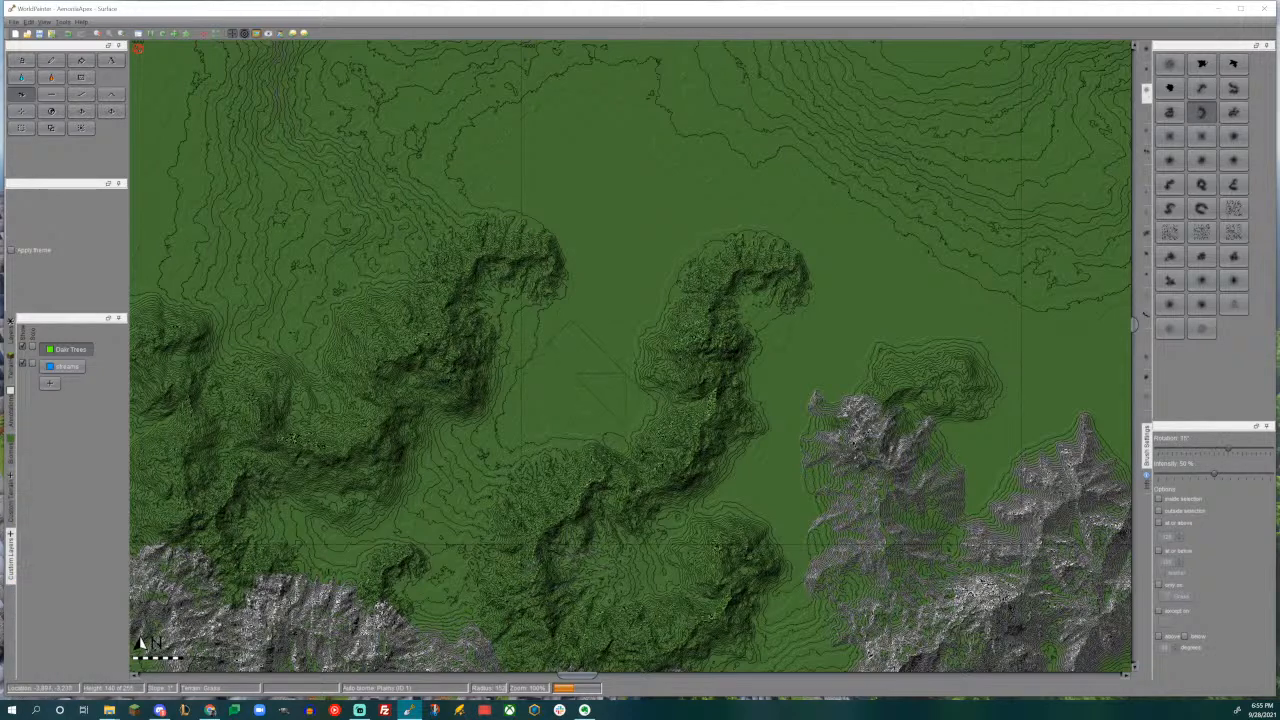
pyautogui.moveTo(575, 424); pyautogui.dragTo(575, 424)
# - Add a narrow peak on the northern side of the western ridge's hooked end using another mountain brush rotated to 135°
pyautogui.moveTo(588, 333); pyautogui.dragTo(742, 380, button='middle')
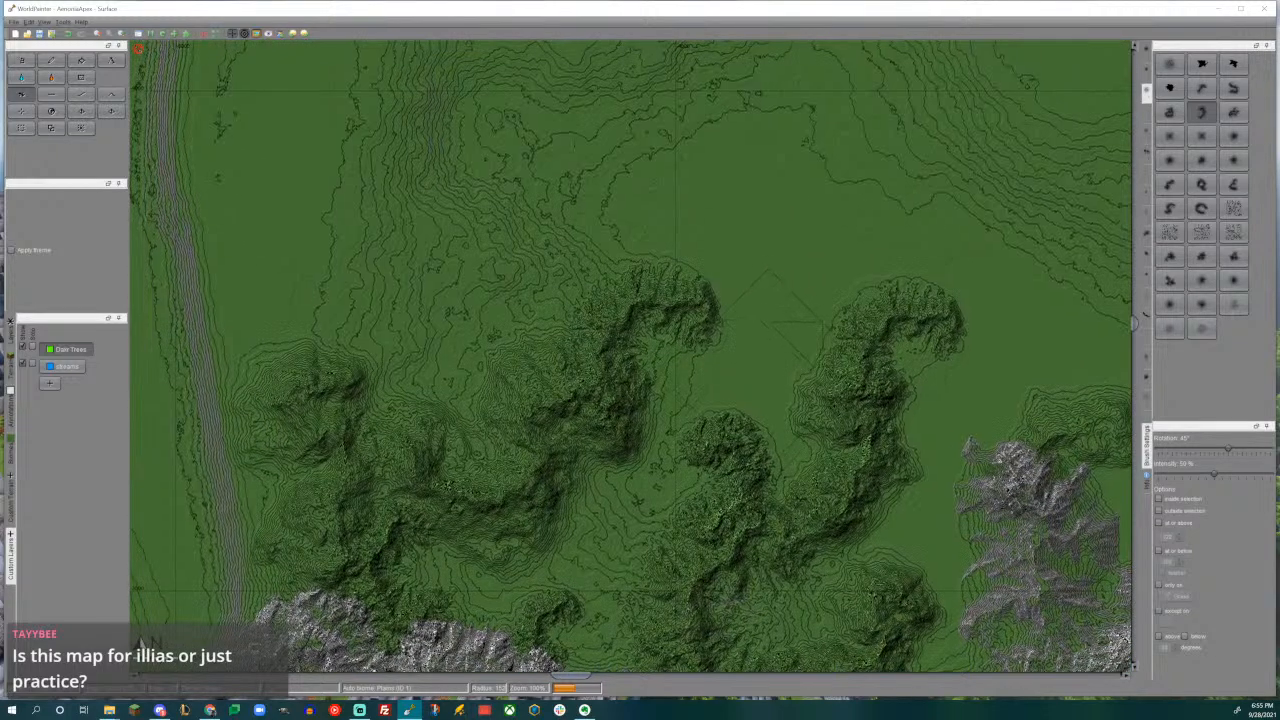
pyautogui.click(1201, 88)
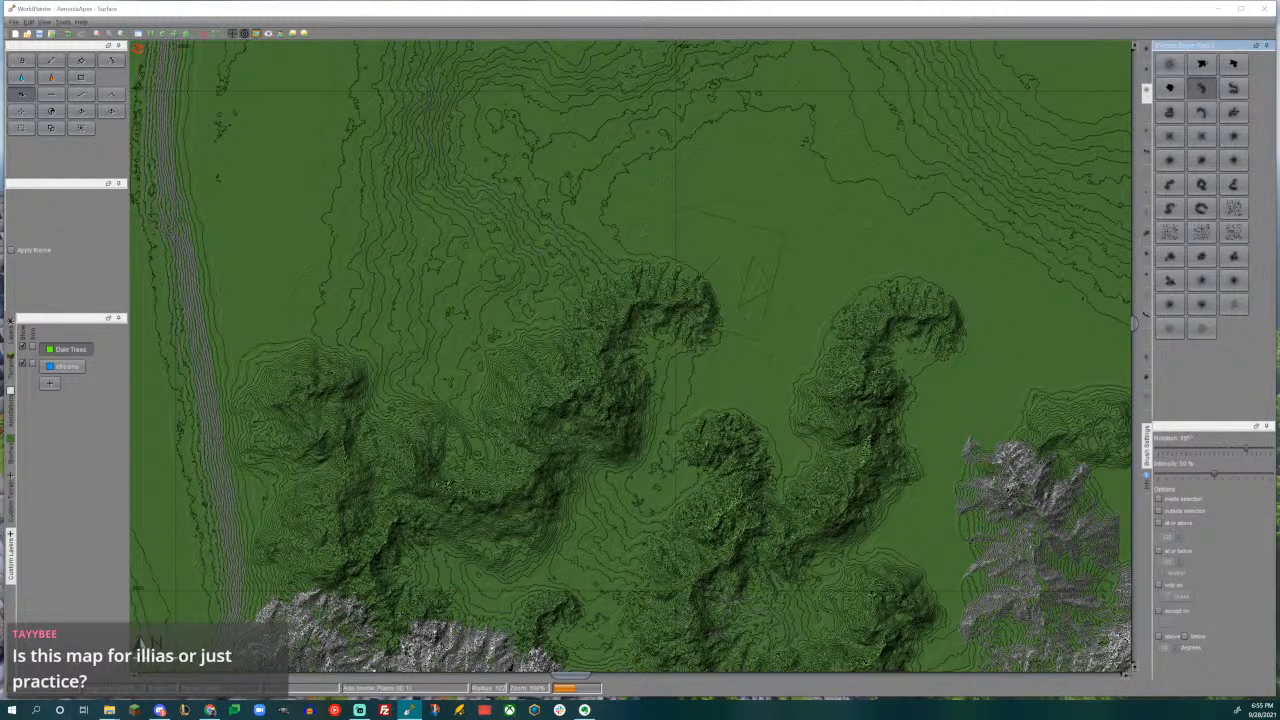
pyautogui.moveTo(660, 226); pyautogui.dragTo(661, 232)
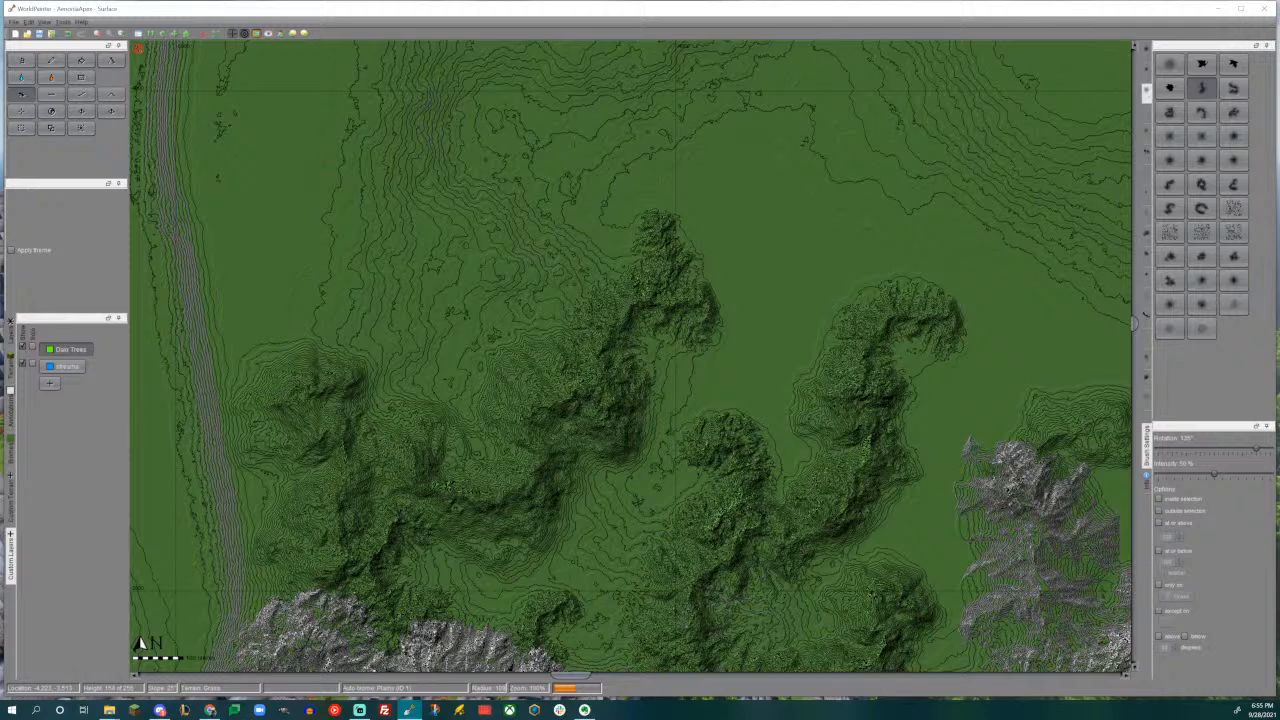
# - Survey the wider map from the new ridges southwest along the coast to the rock mountains surrounding the city
pyautogui.moveTo(415, 319); pyautogui.dragTo(523, 389, button='middle')
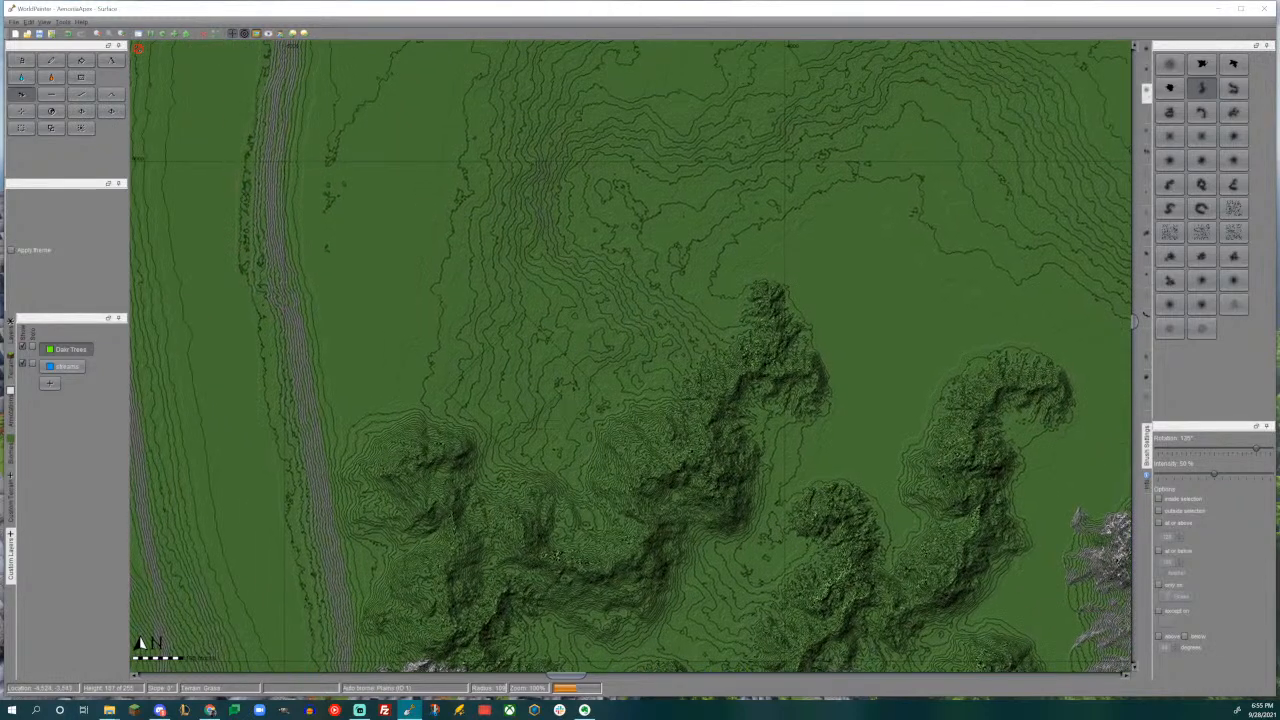
pyautogui.scroll(-4, 540, 375)
pyautogui.moveTo(765, 322); pyautogui.dragTo(641, 287, button='middle')
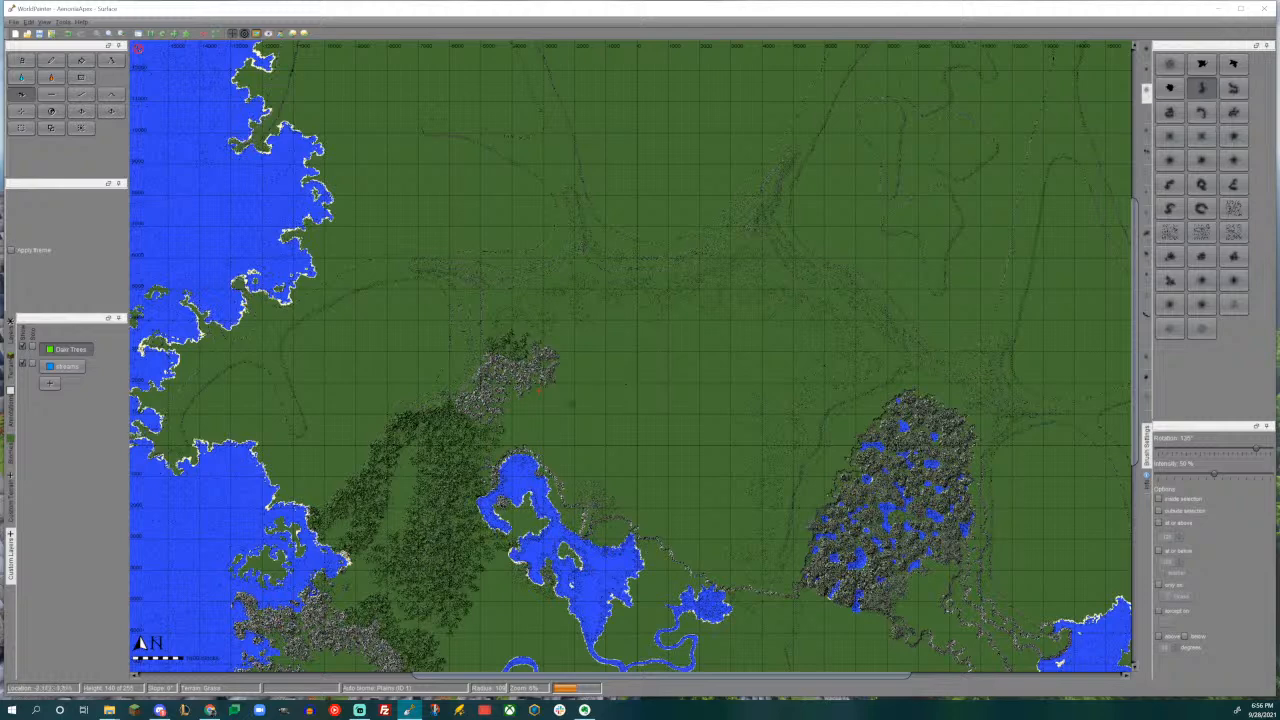
pyautogui.moveTo(585, 436); pyautogui.dragTo(709, 237, button='middle')
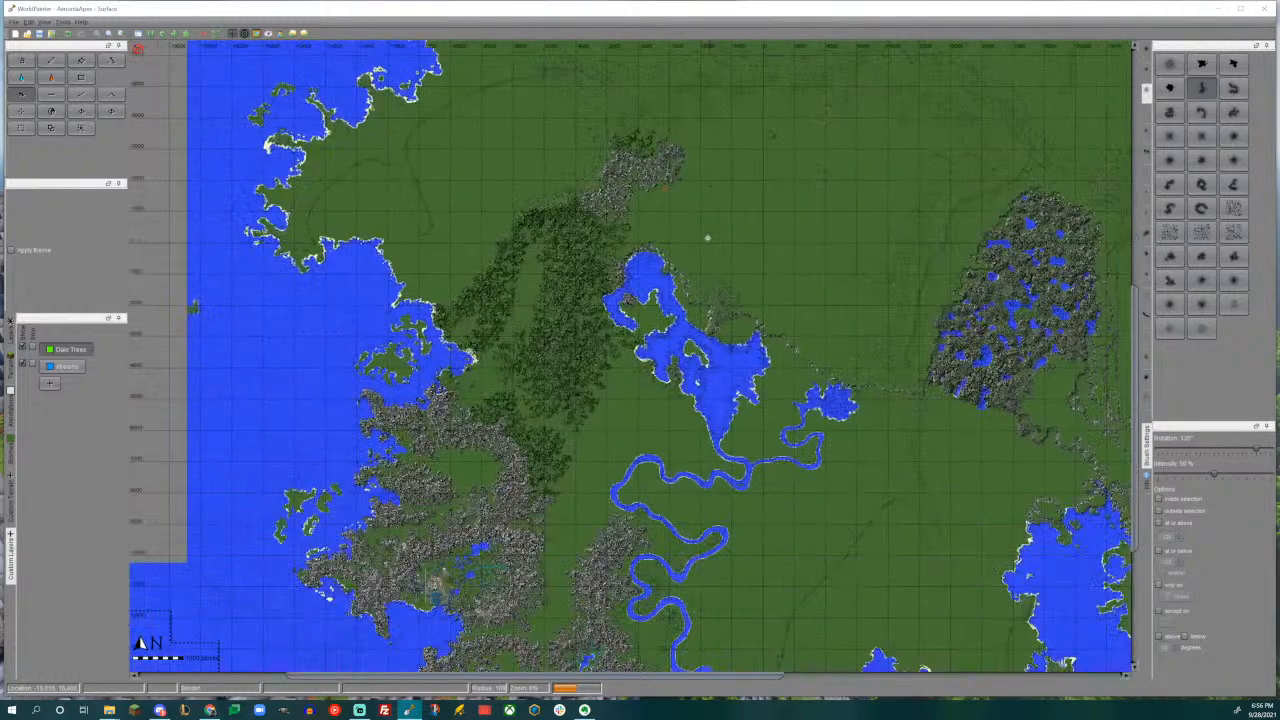
pyautogui.moveTo(571, 411); pyautogui.dragTo(748, 237, button='middle')
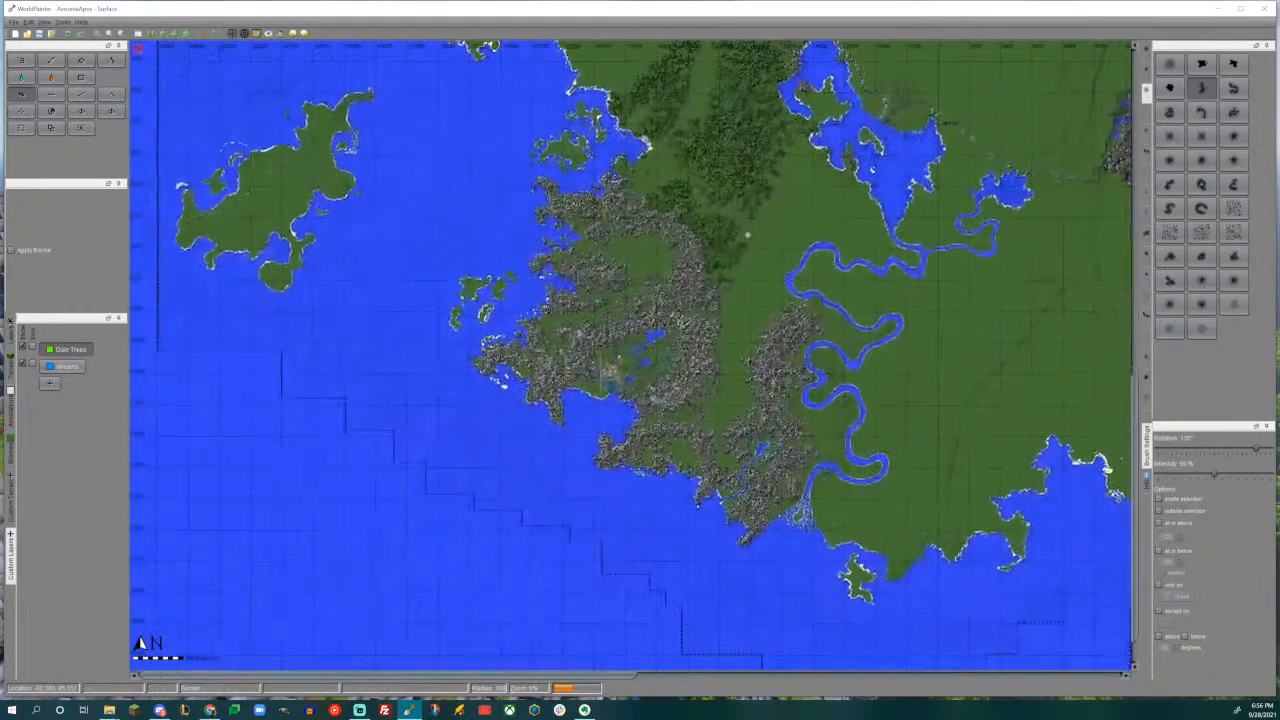
pyautogui.scroll(2, 631, 356)
pyautogui.moveTo(600, 400); pyautogui.dragTo(718, 320, button='middle')
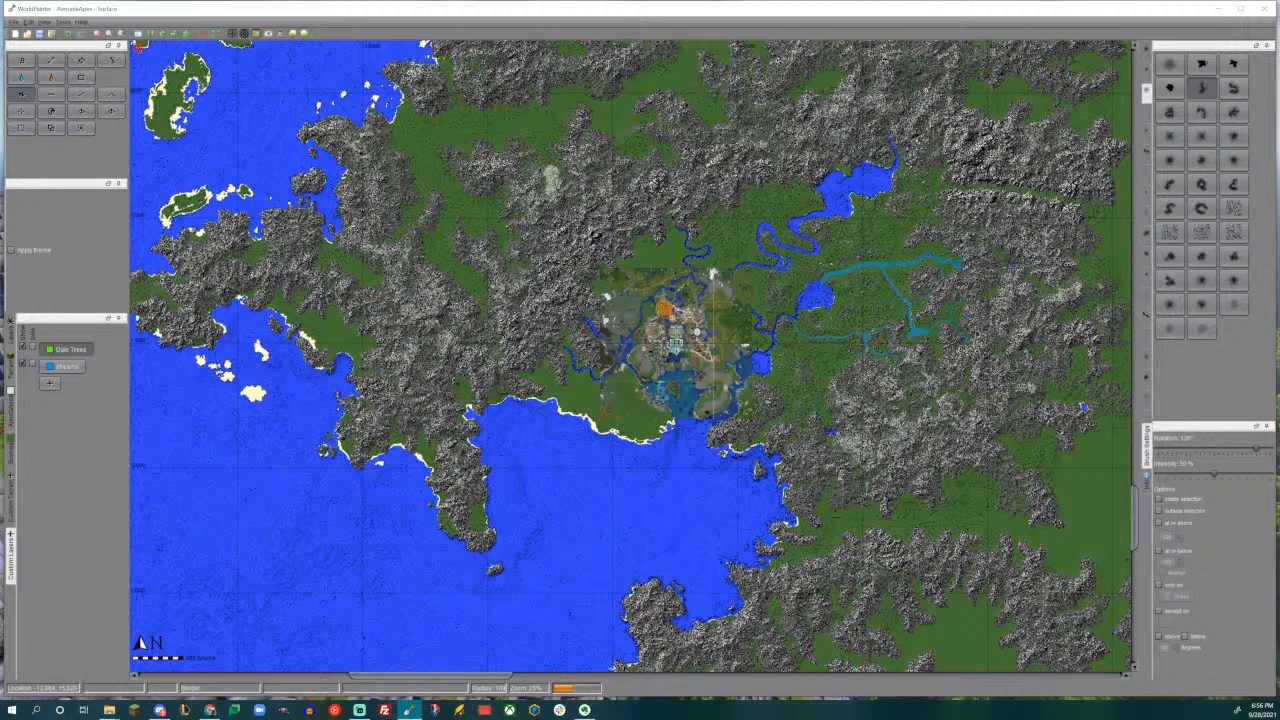
pyautogui.moveTo(371, 567); pyautogui.dragTo(280, 640, button='middle')
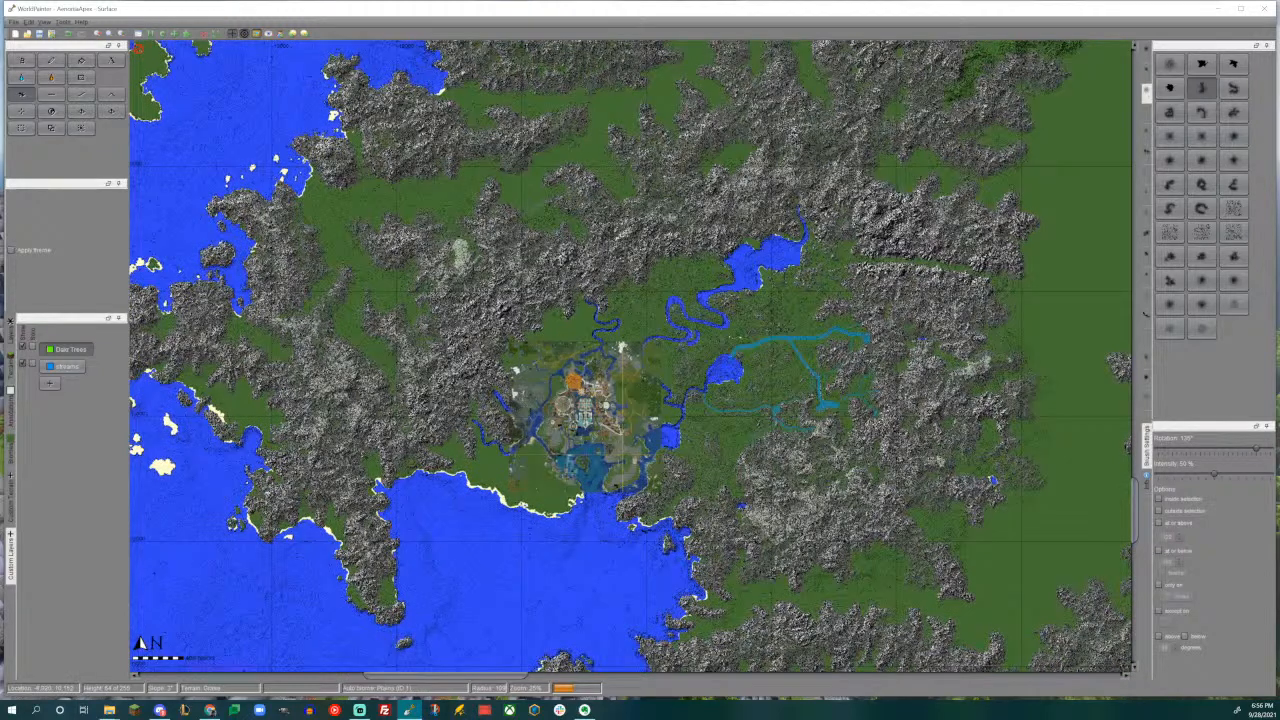
pyautogui.scroll(-4, 630, 360)
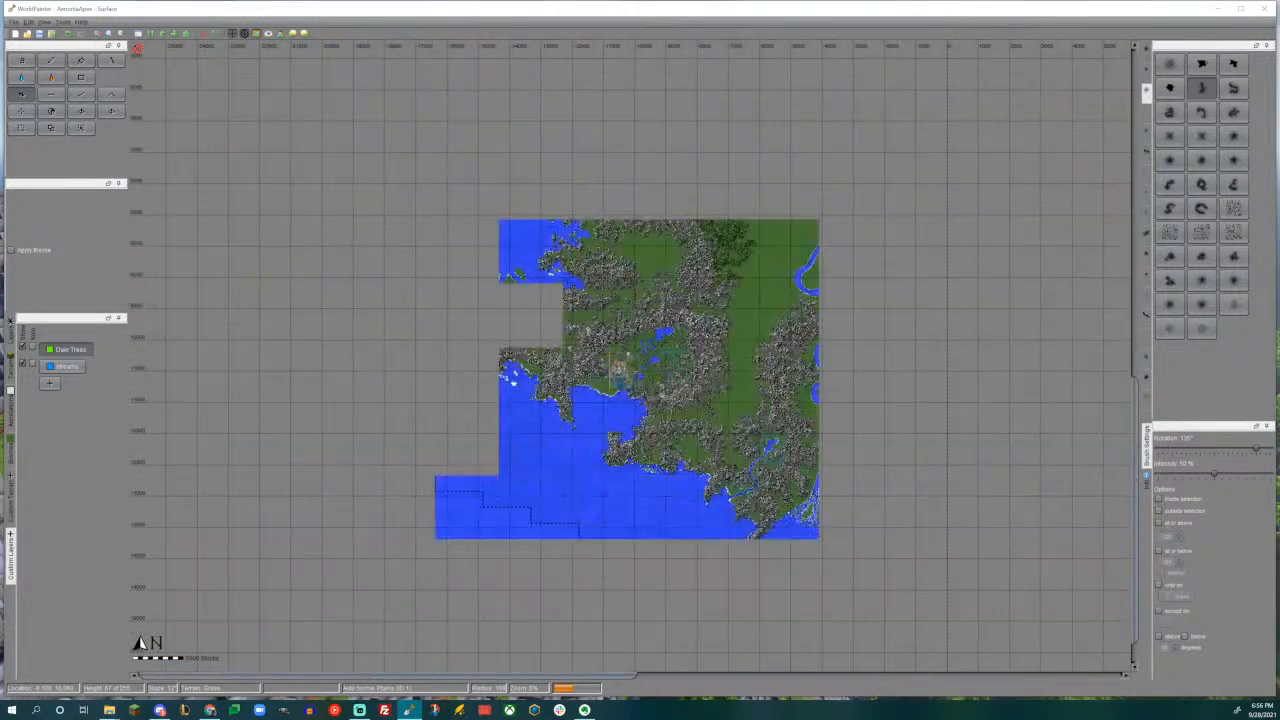
pyautogui.scroll(3, 618, 370)
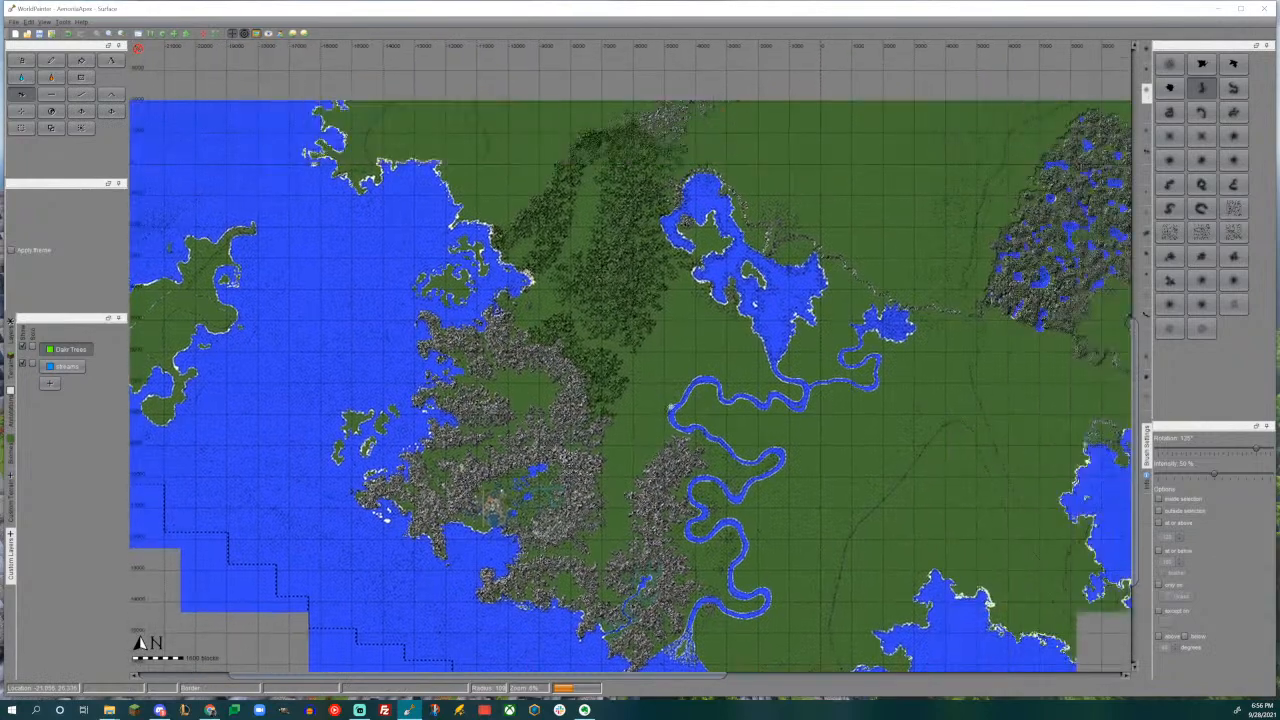
# - Examine the central lakes, green hill range and northern plains, ending at the new ridges north of the rock mountains
pyautogui.moveTo(652, 372); pyautogui.dragTo(567, 417, button='middle')
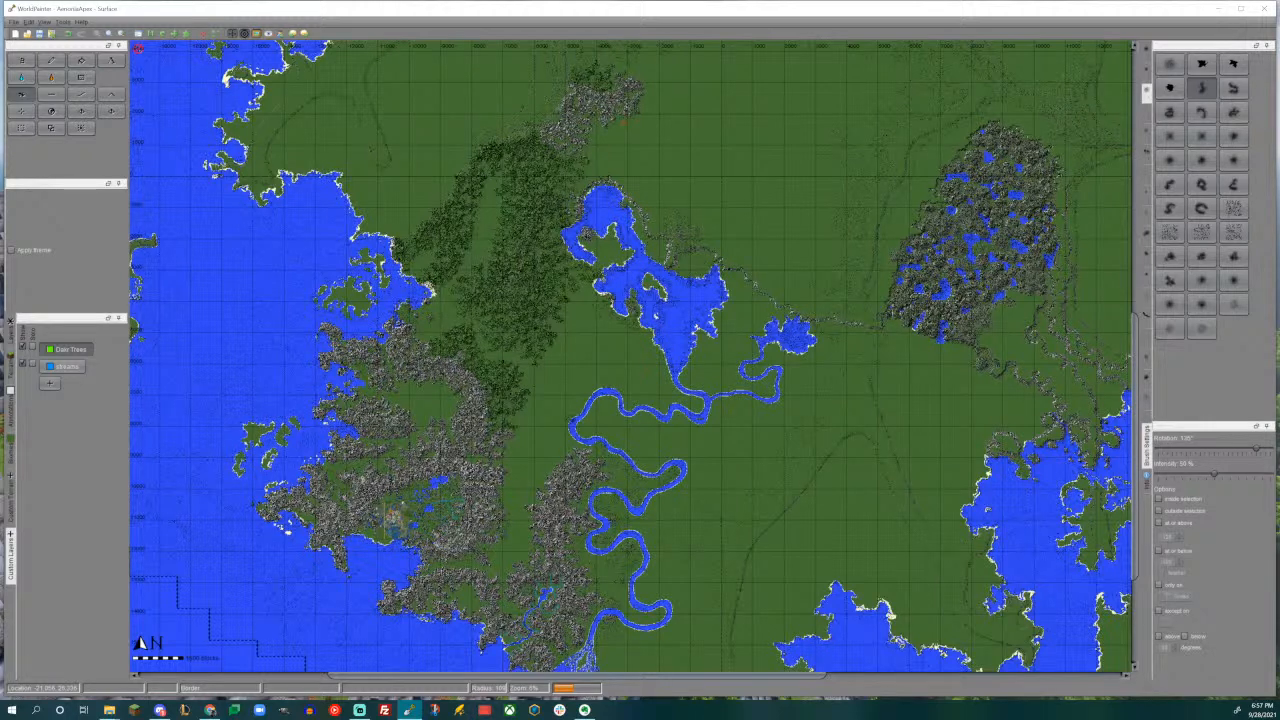
pyautogui.moveTo(486, 343); pyautogui.dragTo(540, 610, button='middle')
pyautogui.moveTo(523, 390); pyautogui.dragTo(532, 479, button='middle')
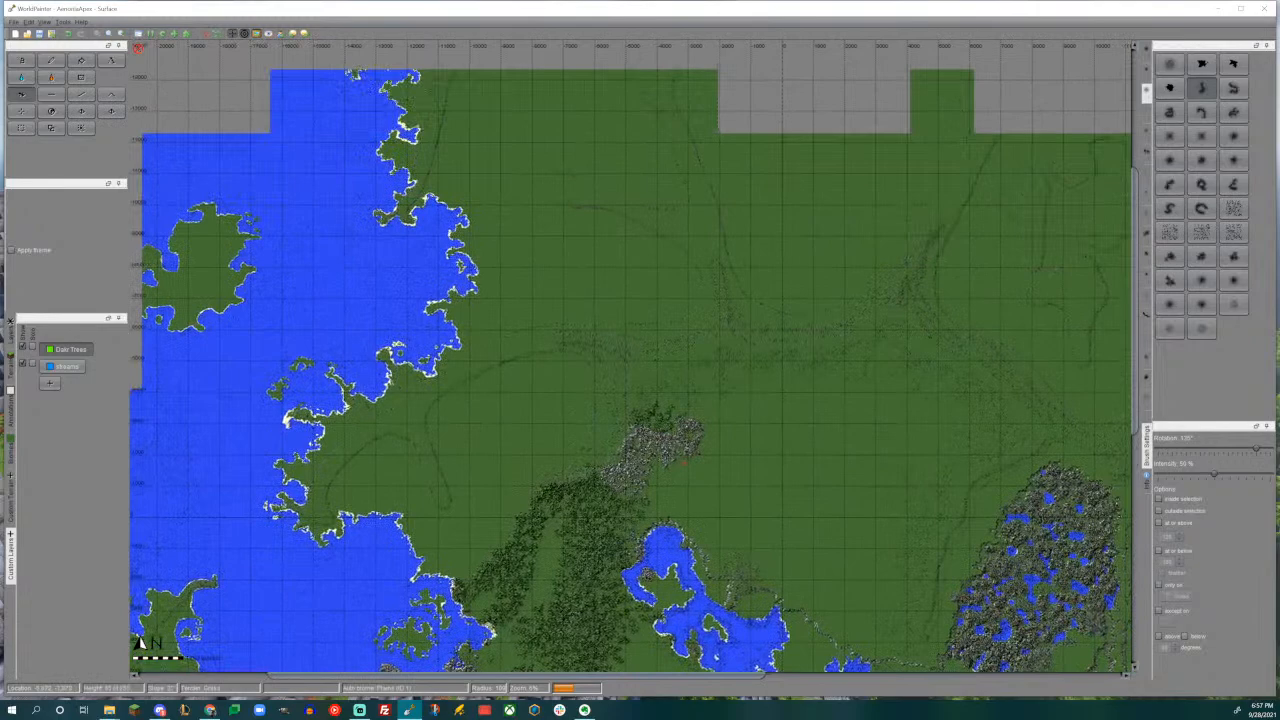
pyautogui.scroll(2, 626, 474)
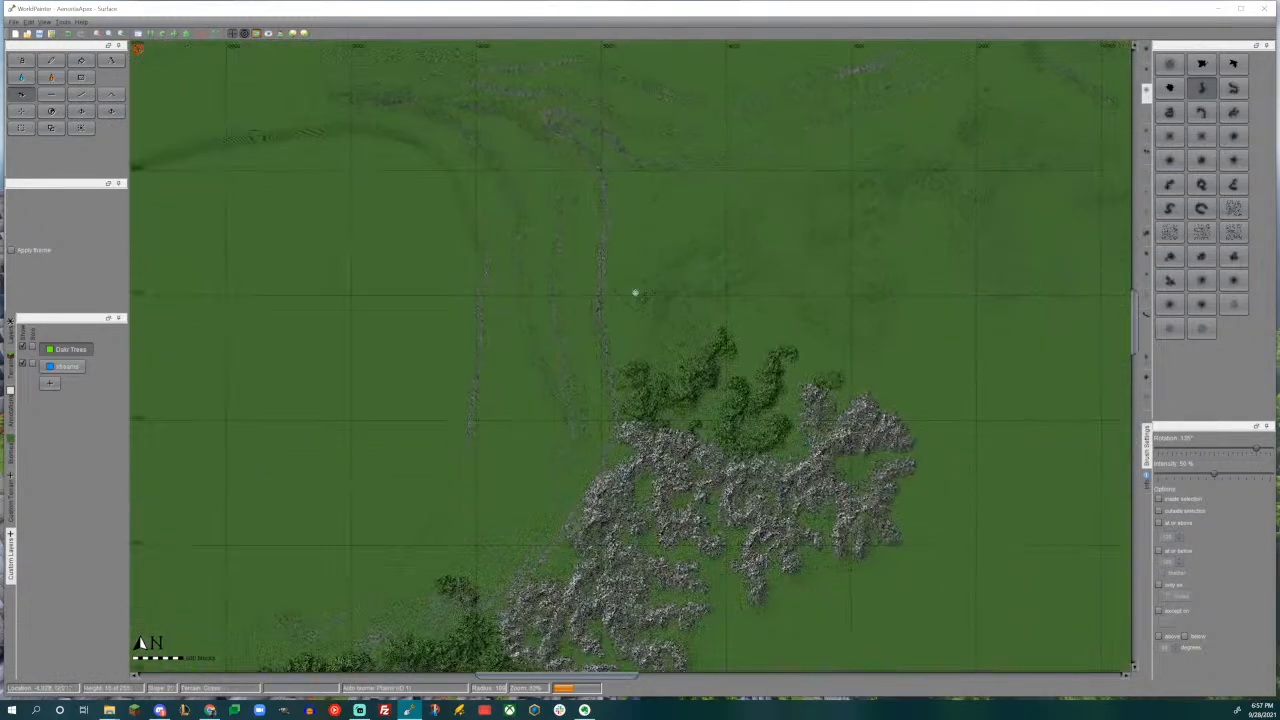
pyautogui.scroll(1, 634, 293)
pyautogui.scroll(1, 840, 360)
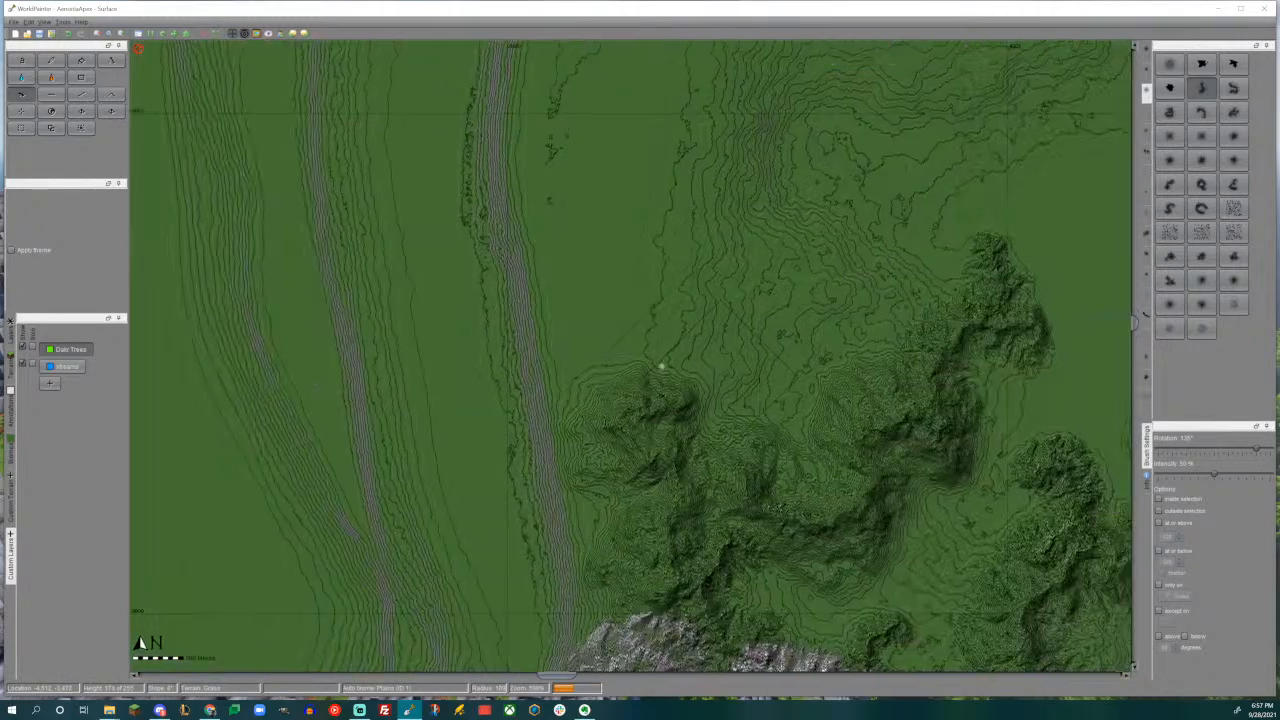
pyautogui.moveTo(492, 361); pyautogui.dragTo(462, 427, button='middle')
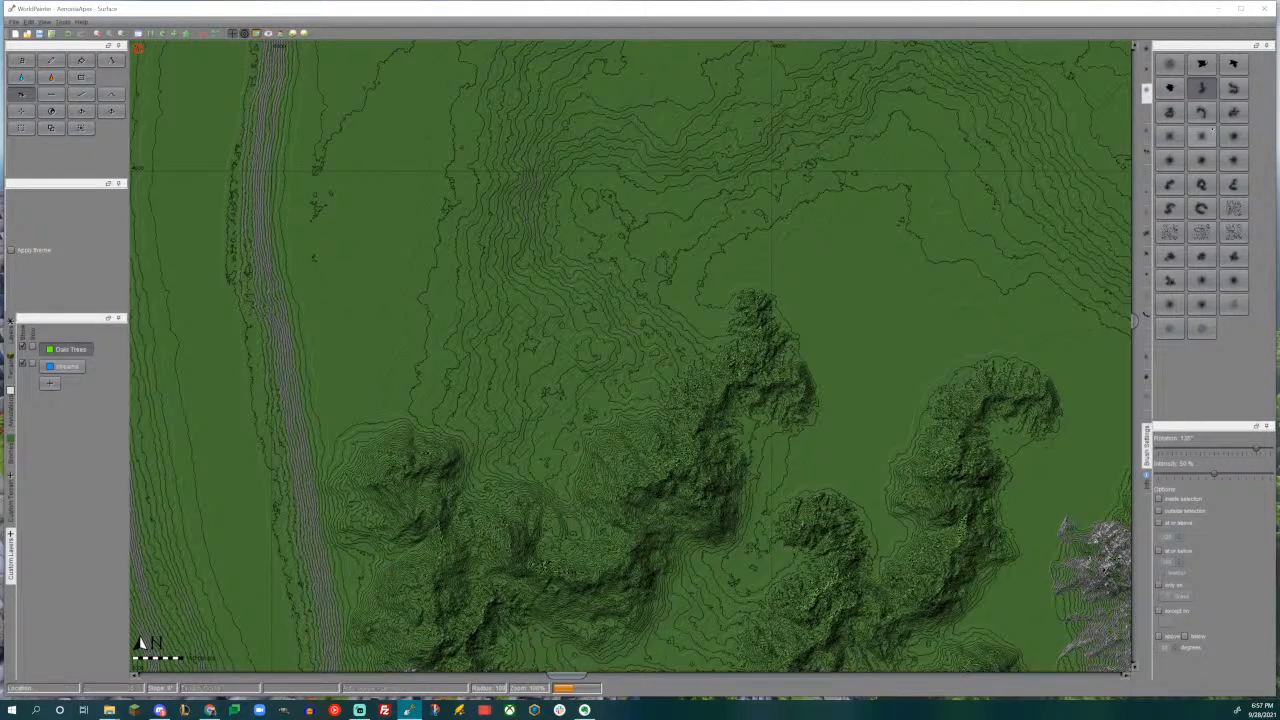
# - Show another brush group, then examine the Eterna Continents and Eterna_plates_and_latitudes reference images enlarged and close both
pyautogui.click(1146, 132)
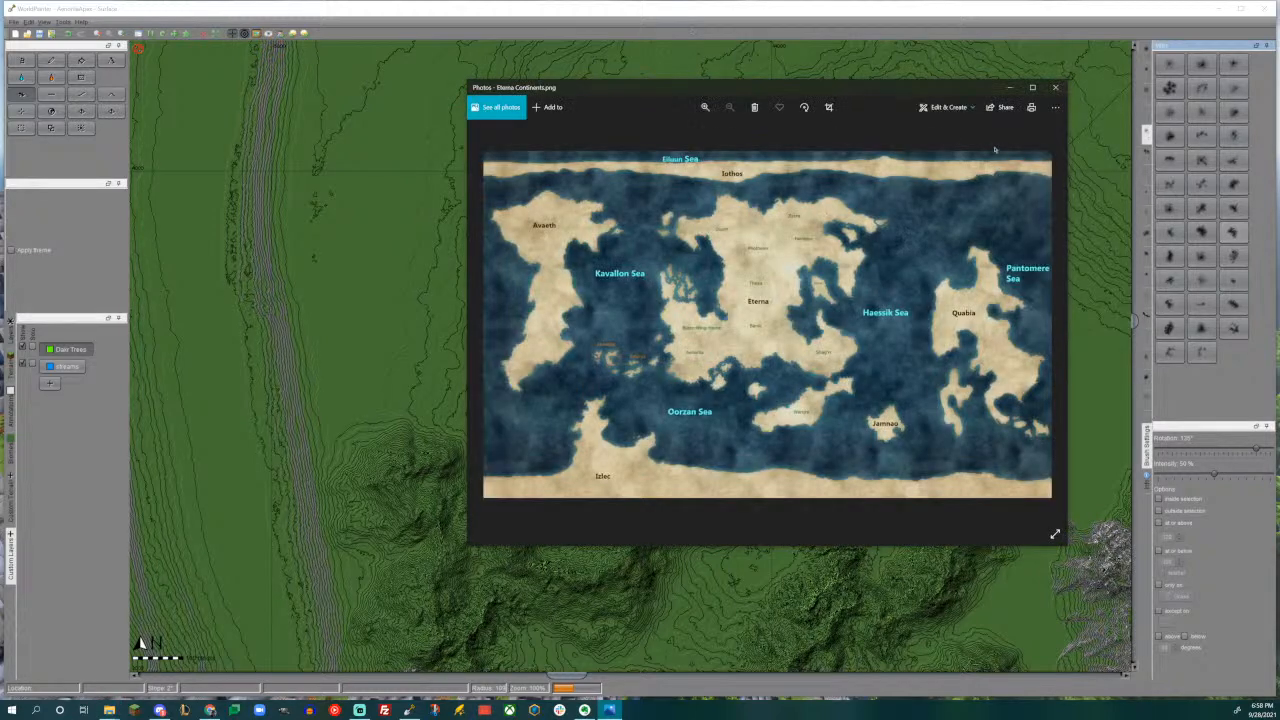
pyautogui.click(1032, 87)
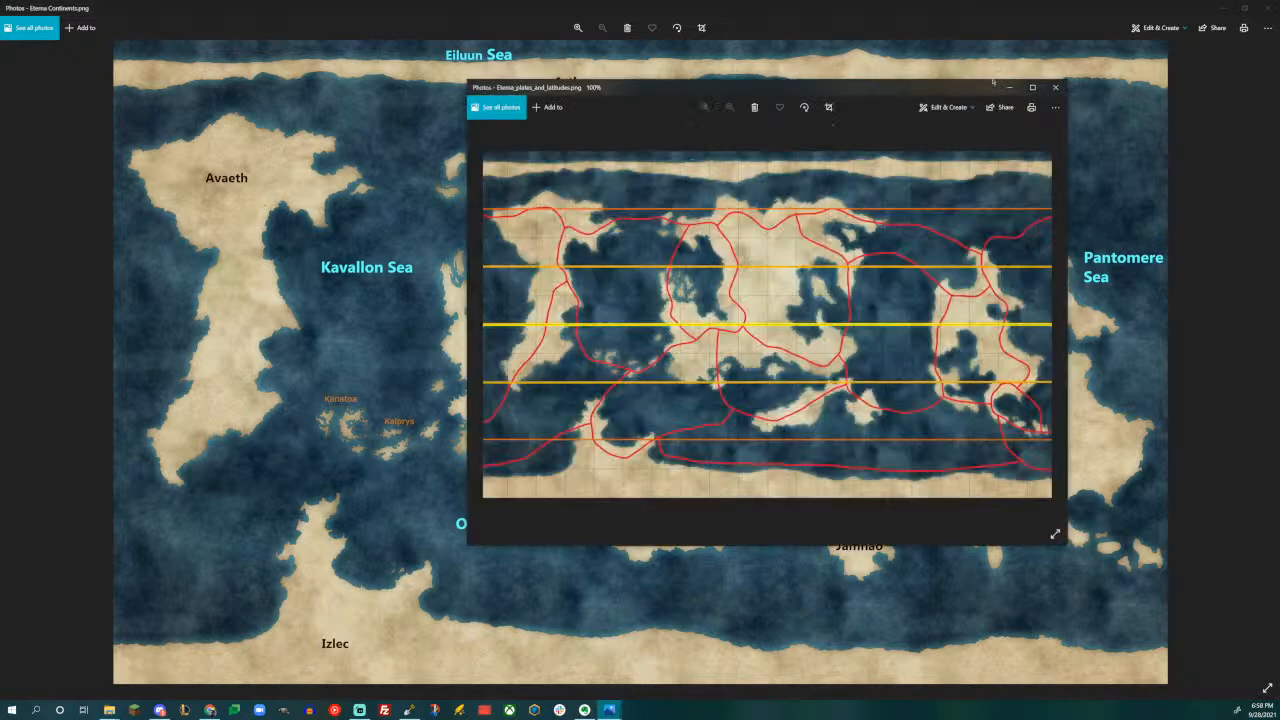
pyautogui.click(1033, 87)
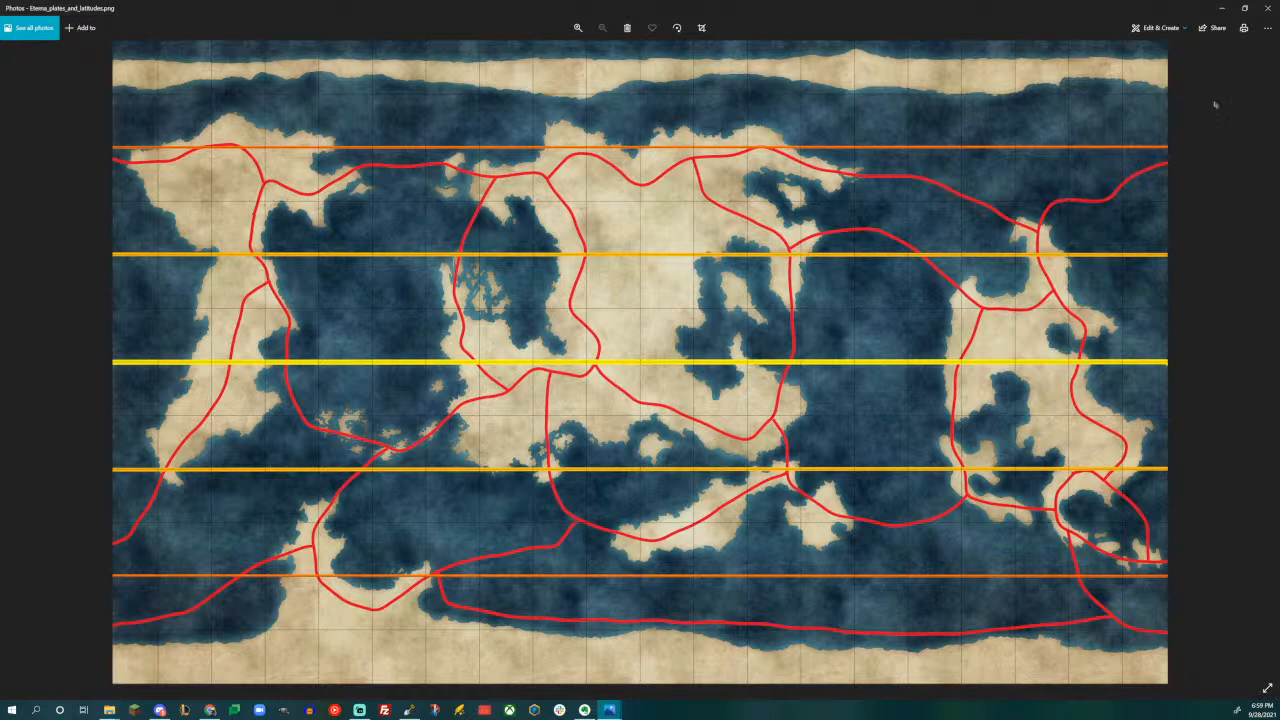
pyautogui.click(1273, 8)
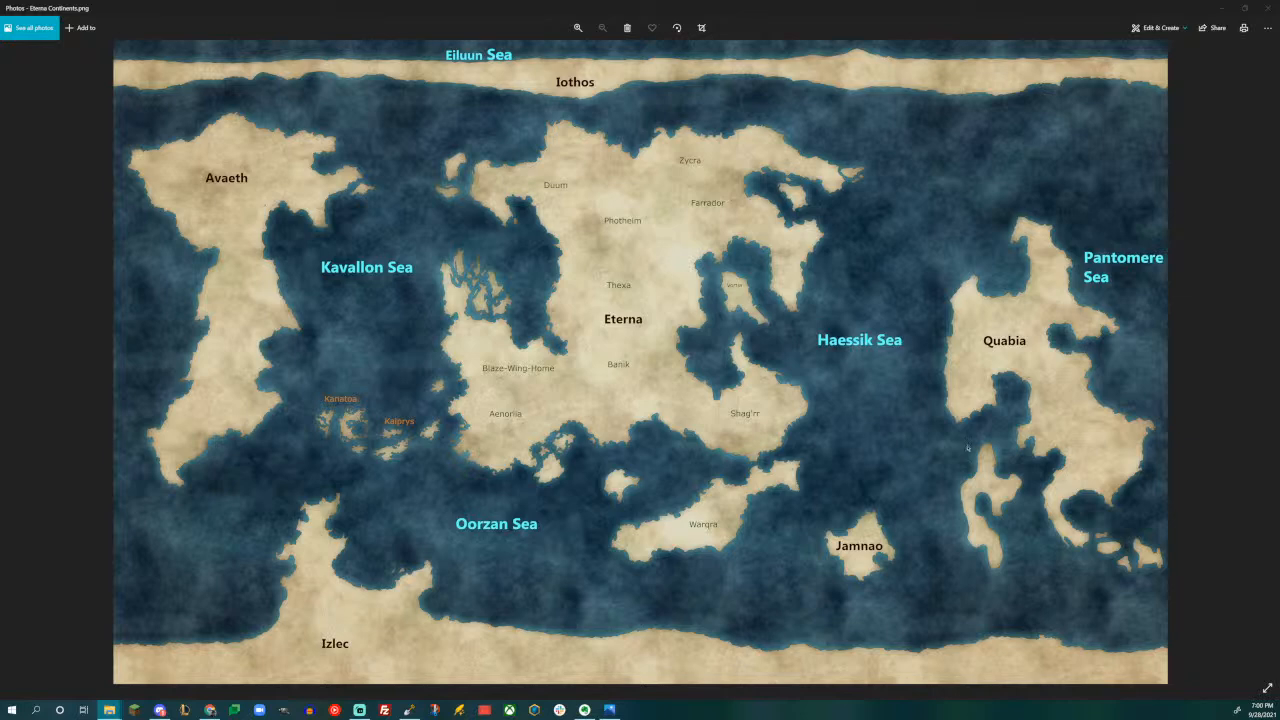
pyautogui.click(1273, 8)
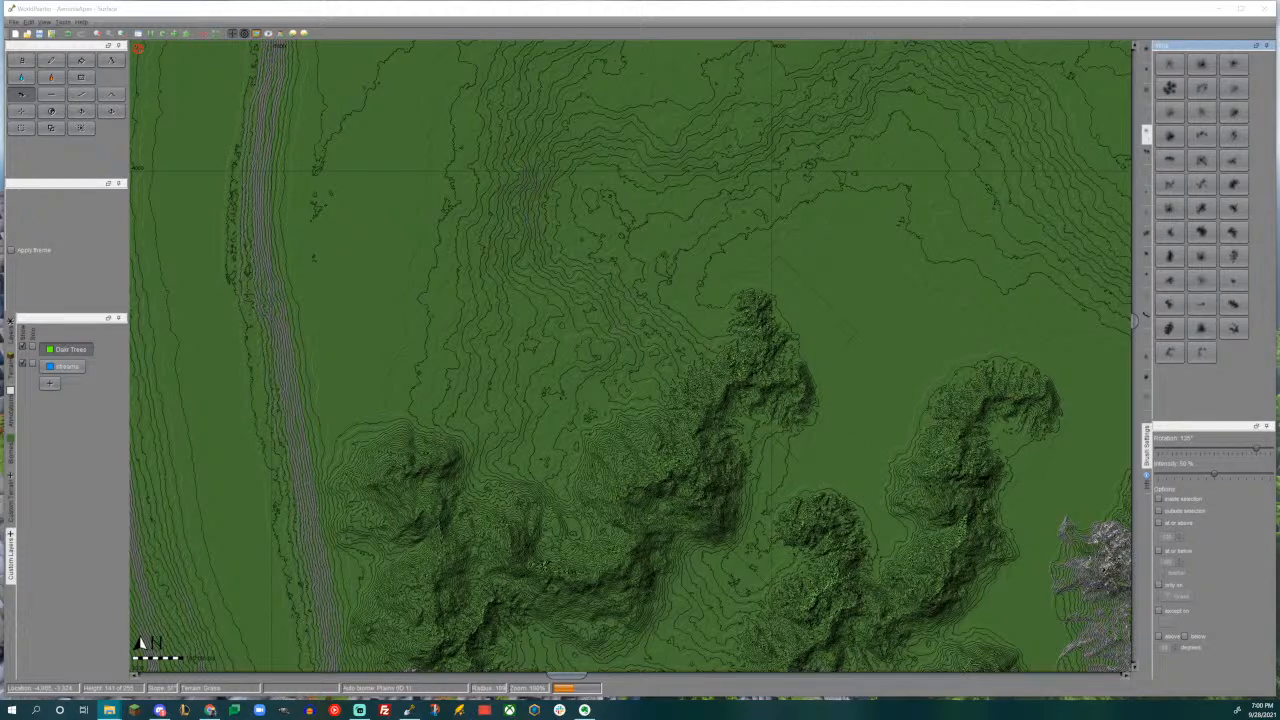
# - Examine the terrain from the new ridges south past the lake to the rock mountains enclosing the southwestern grassy valley
pyautogui.scroll(-4, 853, 335)
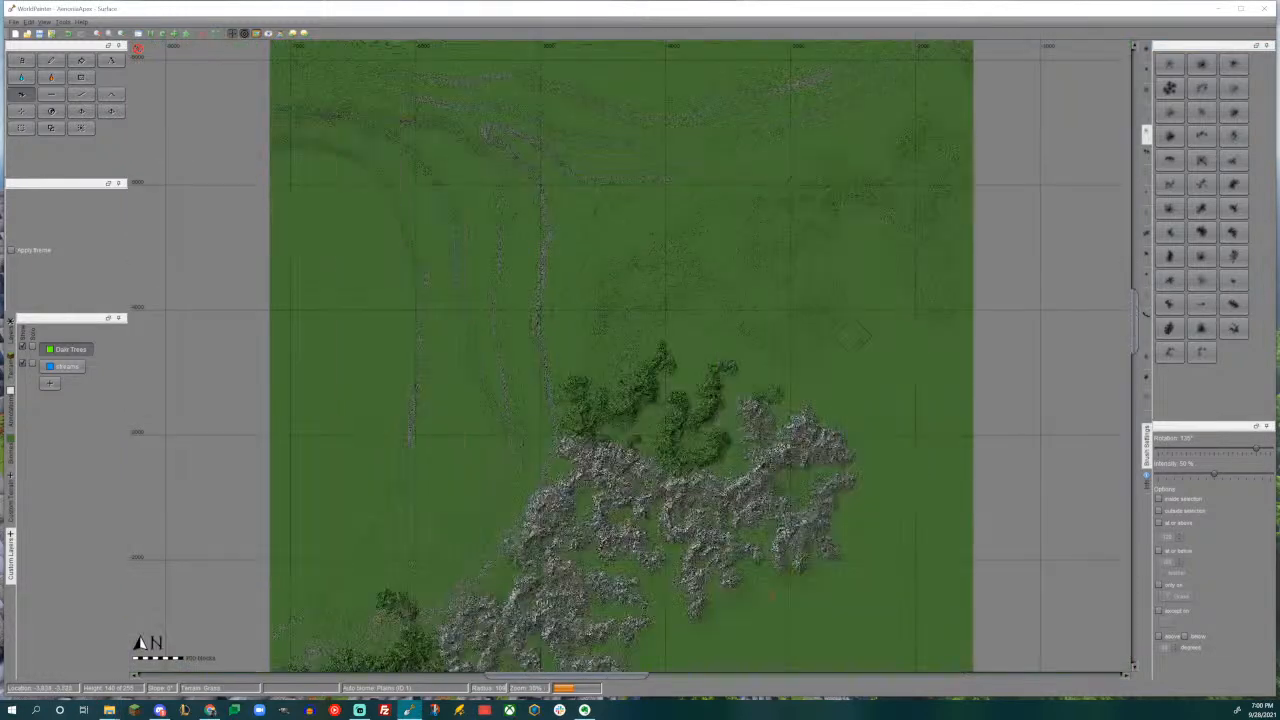
pyautogui.moveTo(837, 409); pyautogui.dragTo(535, 180, button='middle')
pyautogui.moveTo(556, 396); pyautogui.dragTo(710, 250, button='middle')
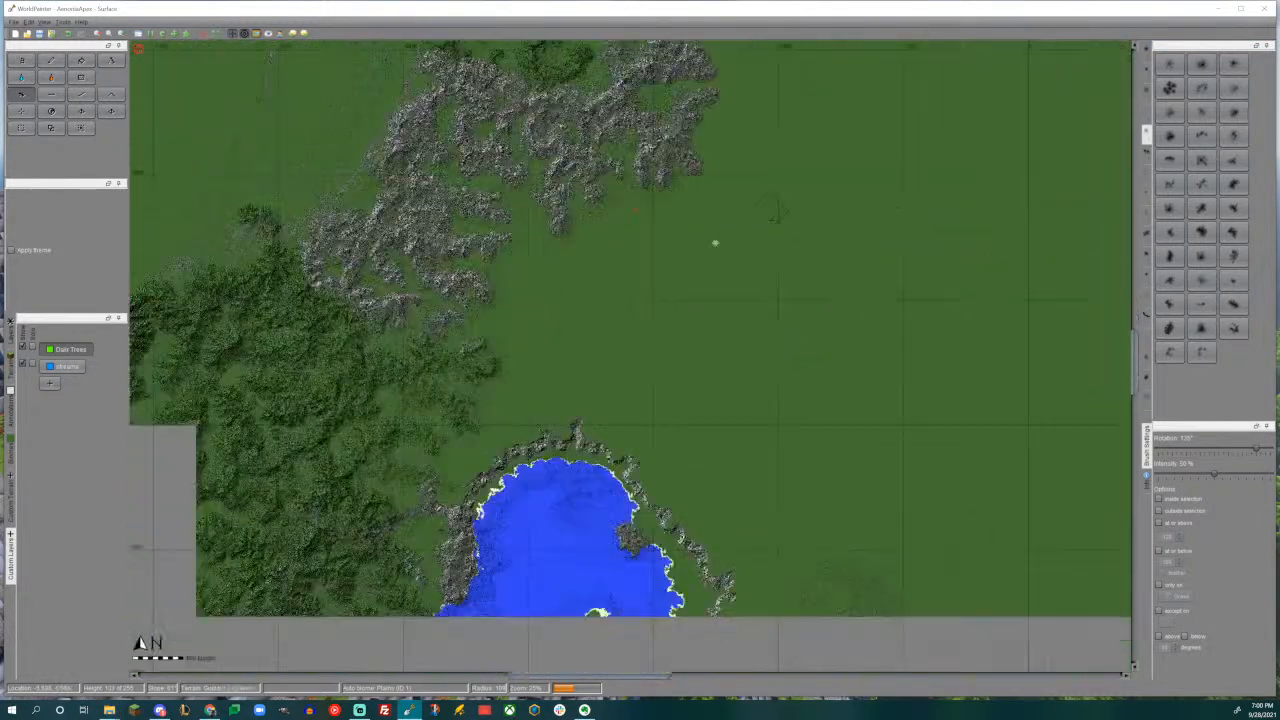
pyautogui.scroll(-3, 710, 251)
pyautogui.scroll(3, 631, 326)
pyautogui.moveTo(434, 464); pyautogui.dragTo(731, 277, button='middle')
pyautogui.moveTo(637, 453); pyautogui.dragTo(689, 267, button='middle')
pyautogui.moveTo(658, 400); pyautogui.dragTo(139, 396, button='middle')
pyautogui.moveTo(790, 254); pyautogui.dragTo(936, 209, button='middle')
pyautogui.moveTo(381, 505); pyautogui.dragTo(721, 494, button='middle')
pyautogui.keyDown('ctrl'); pyautogui.scroll(1, 631, 310); pyautogui.keyUp('ctrl')
pyautogui.moveTo(566, 274); pyautogui.dragTo(654, 425, button='middle')
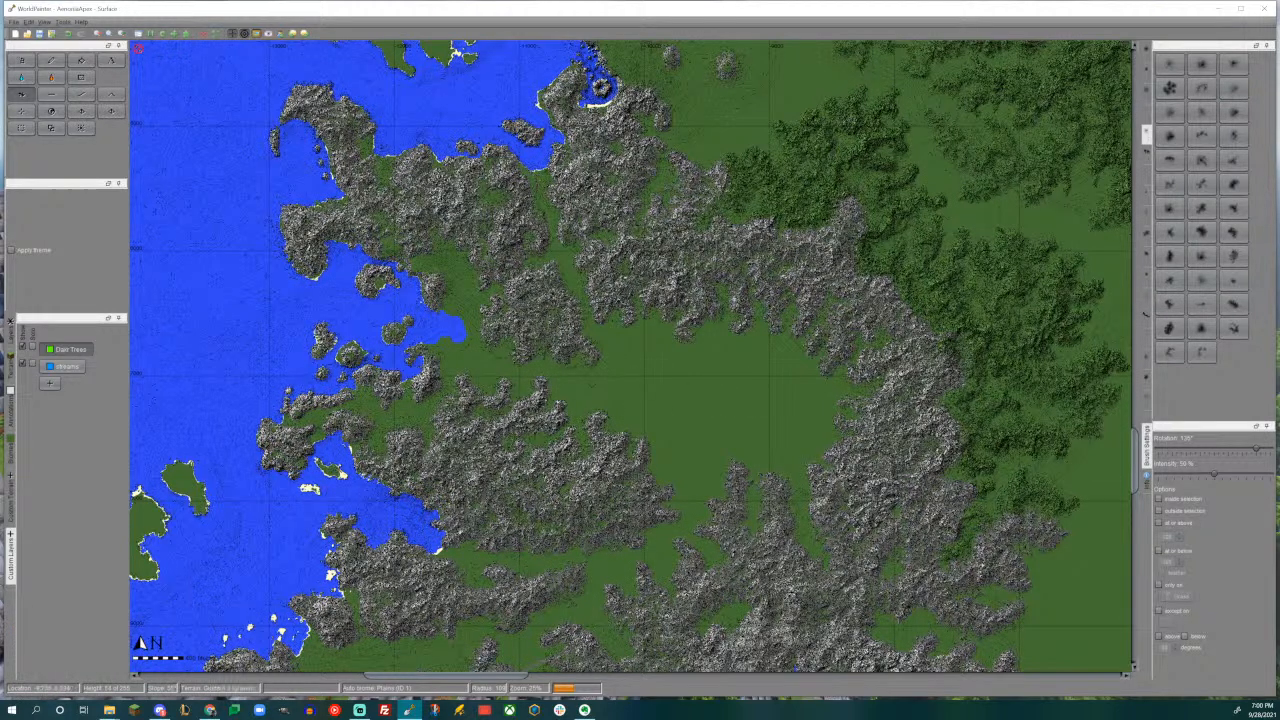
# - Examine the green hills from the southwestern rock mountains north to the central rock range, then the lake and winding river
pyautogui.moveTo(883, 320); pyautogui.dragTo(744, 326, button='middle')
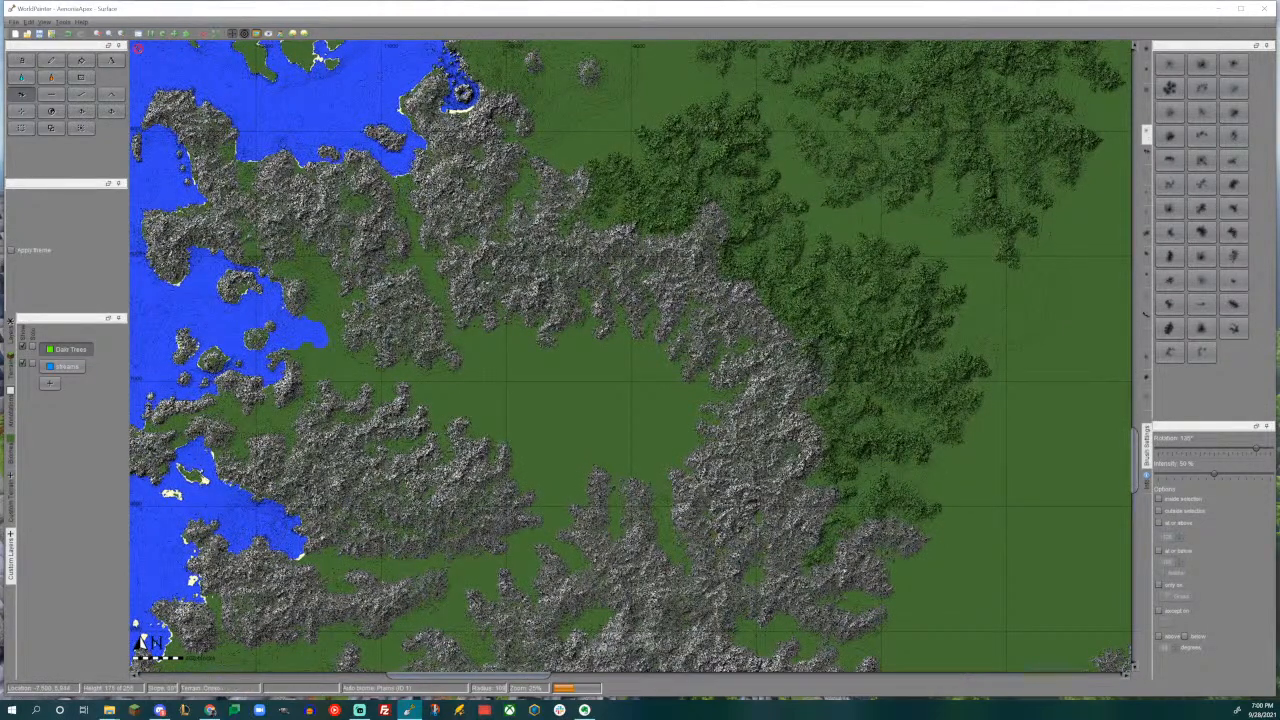
pyautogui.moveTo(780, 344); pyautogui.dragTo(744, 434, button='middle')
pyautogui.moveTo(599, 298); pyautogui.dragTo(636, 423, button='middle')
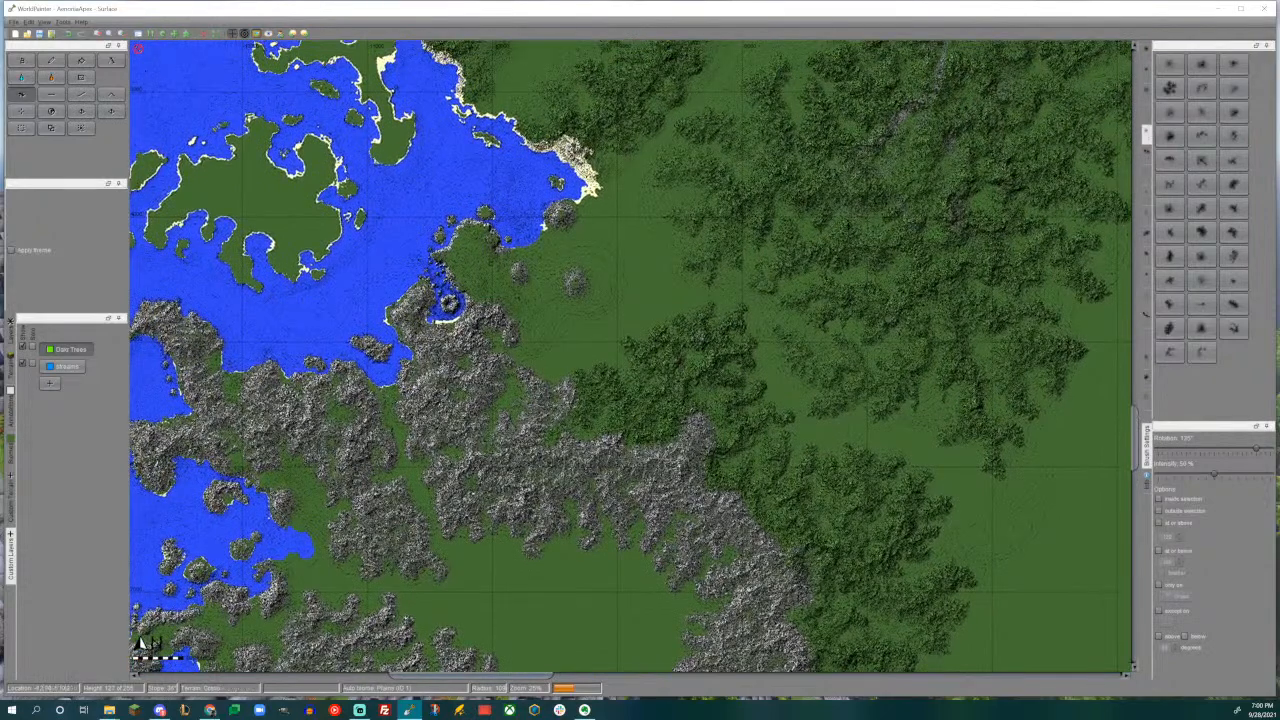
pyautogui.moveTo(624, 333); pyautogui.dragTo(684, 388, button='middle')
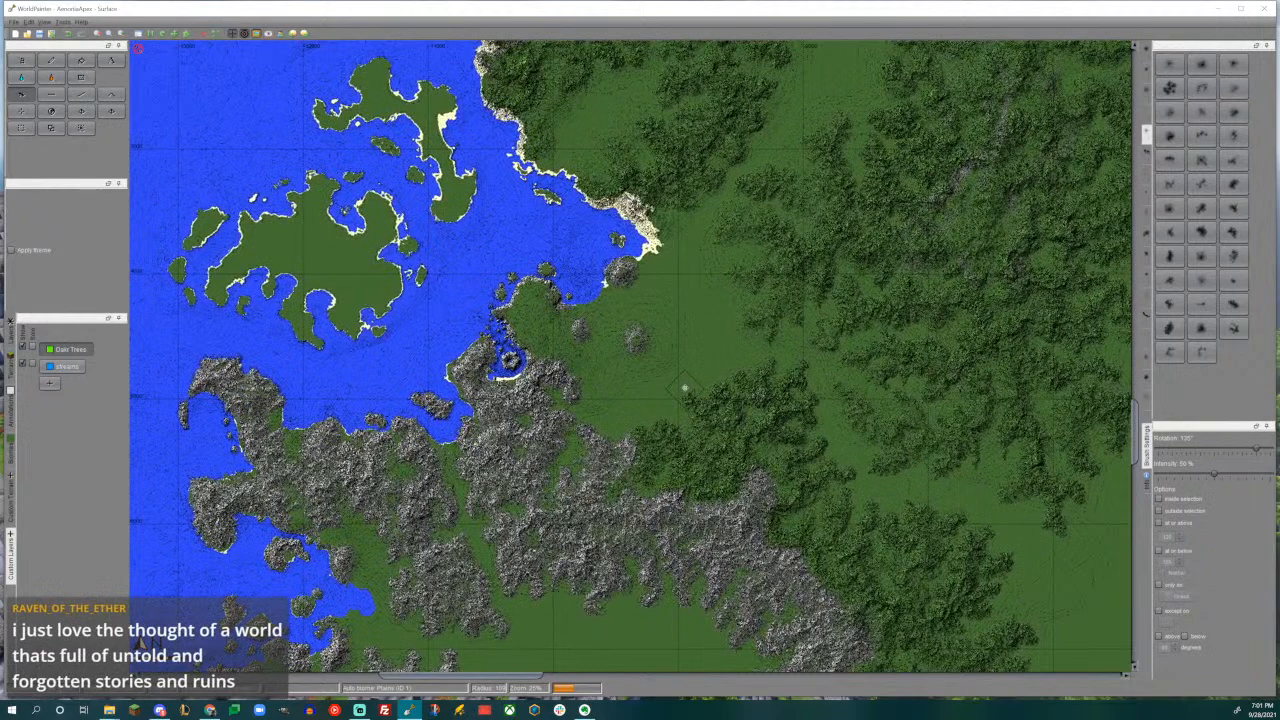
pyautogui.moveTo(665, 386); pyautogui.dragTo(365, 566, button='middle')
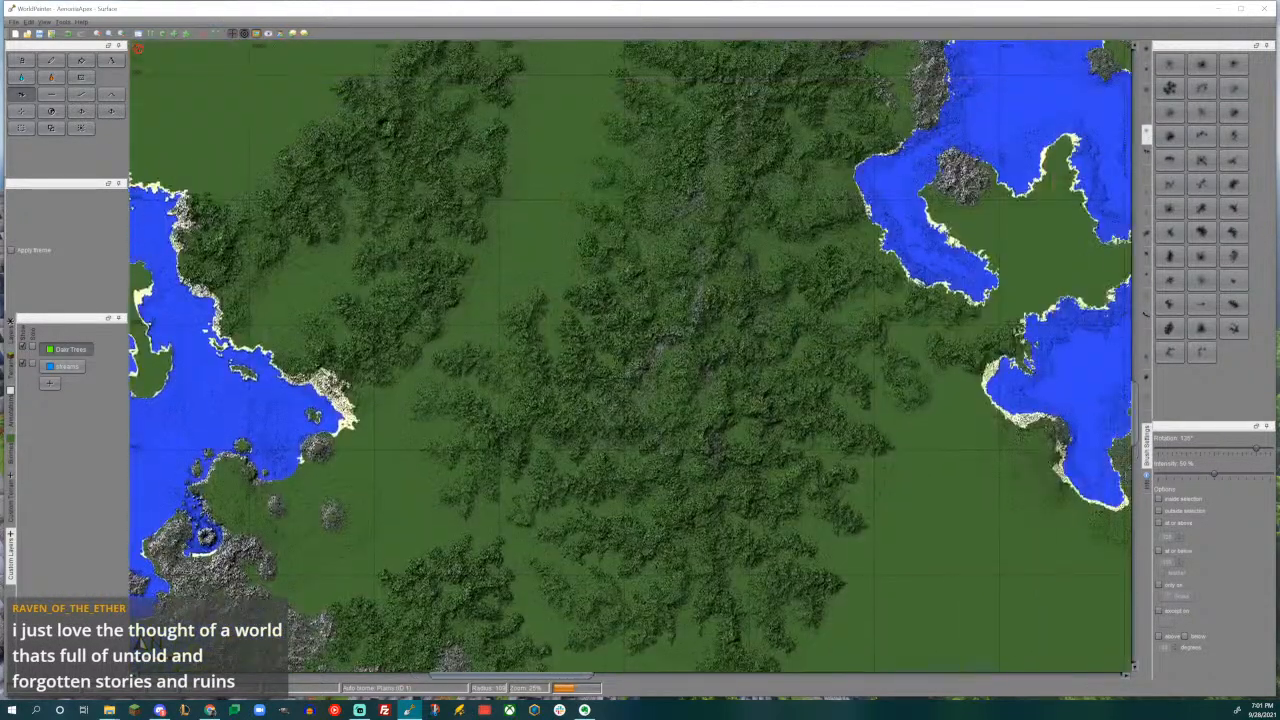
pyautogui.moveTo(743, 334); pyautogui.dragTo(645, 467, button='middle')
pyautogui.moveTo(790, 76); pyautogui.dragTo(674, 406, button='middle')
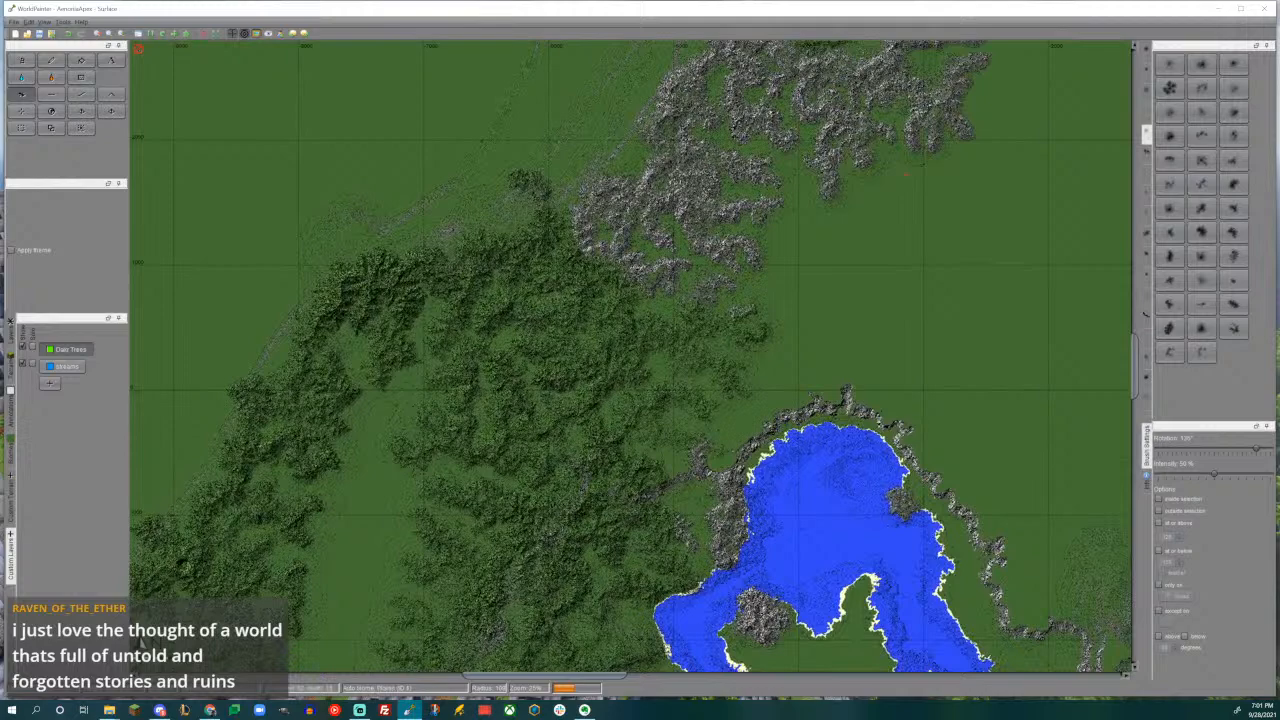
pyautogui.moveTo(795, 453); pyautogui.dragTo(715, 230, button='middle')
pyautogui.moveTo(790, 405); pyautogui.dragTo(477, 273, button='middle')
pyautogui.scroll(-1, 581, 382)
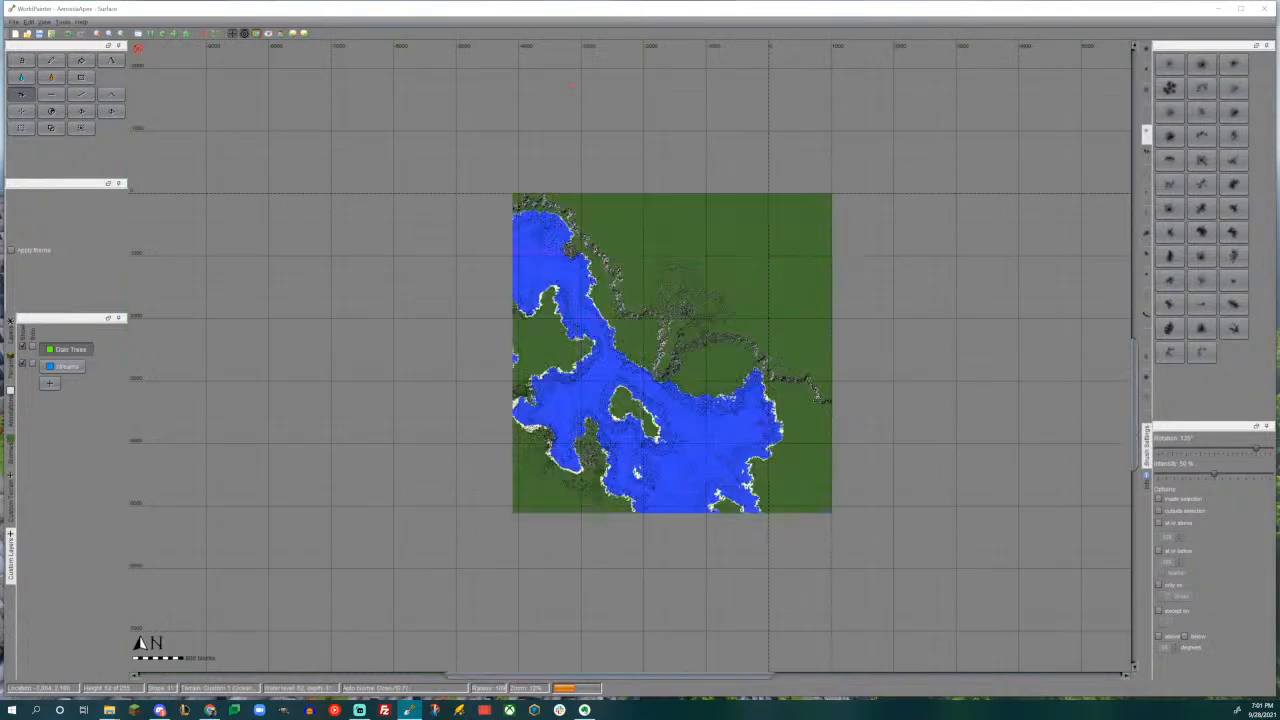
pyautogui.moveTo(581, 382); pyautogui.dragTo(783, 138, button='middle')
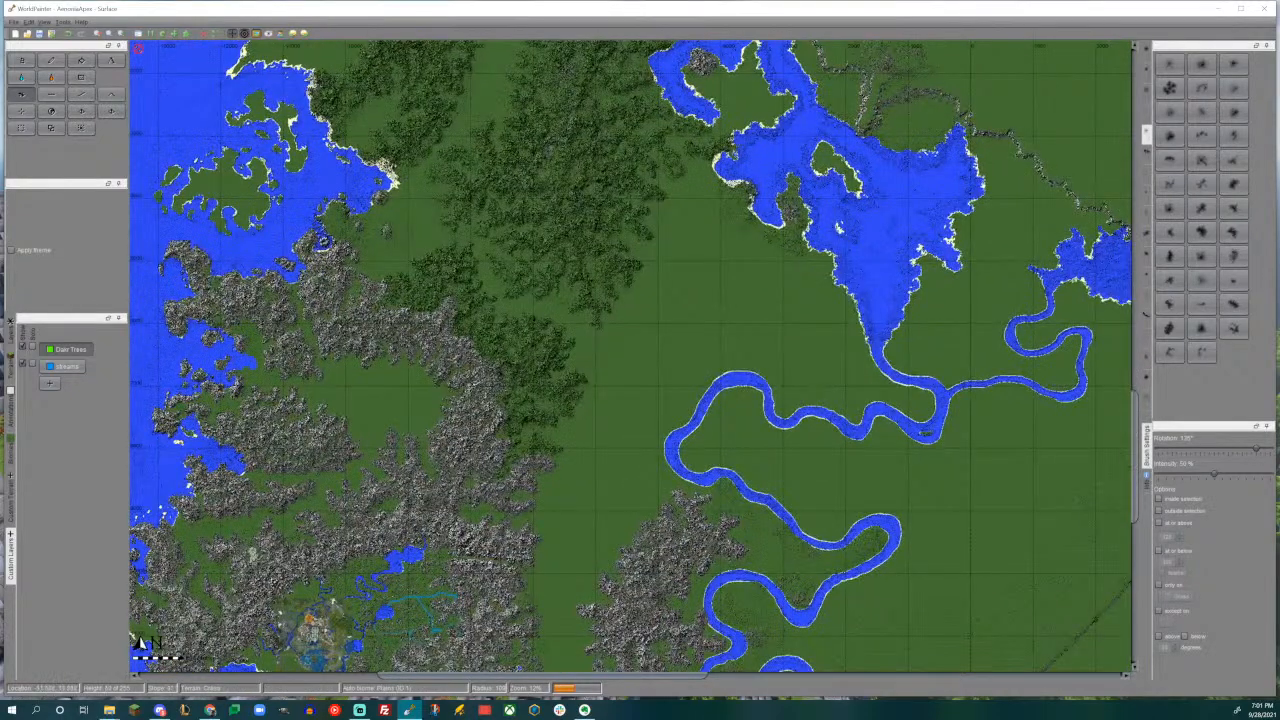
# - Examine the mountain lakes, valleys and surrounding peaks of the lake-dotted eastern range in the 3D view
pyautogui.moveTo(844, 201); pyautogui.dragTo(746, 352, button='middle')
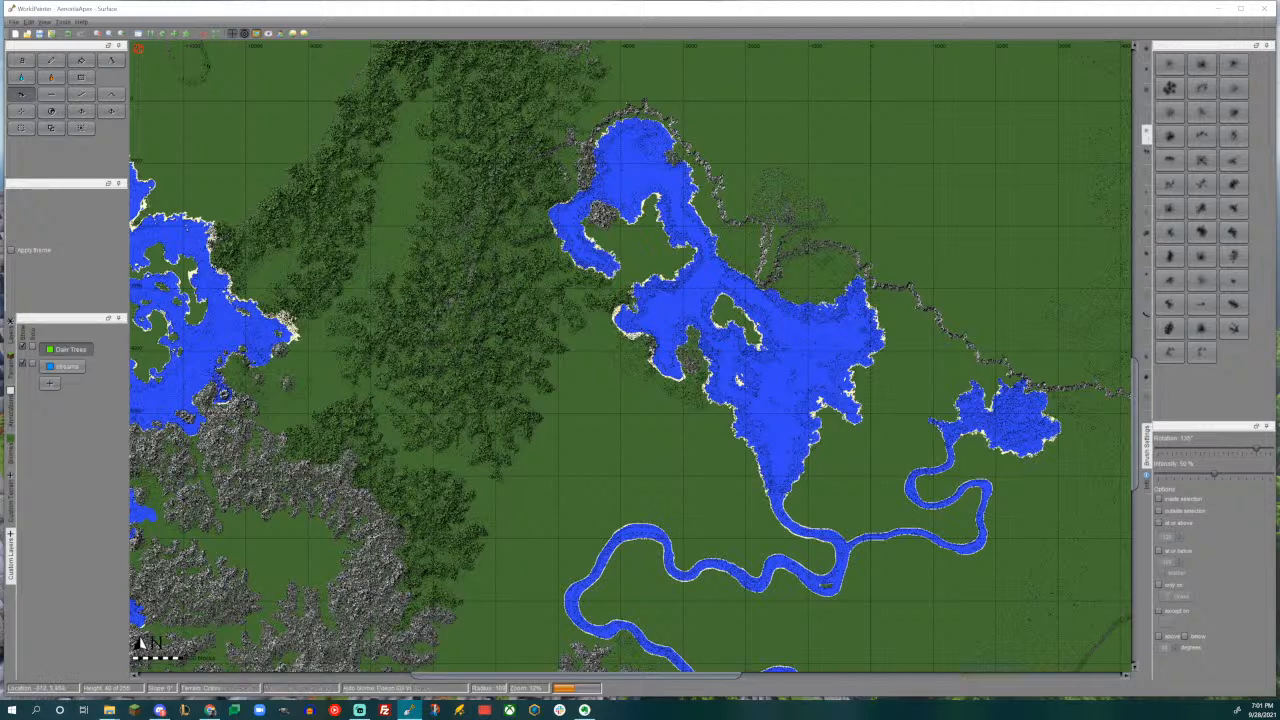
pyautogui.moveTo(796, 200); pyautogui.dragTo(205, 282, button='middle')
pyautogui.moveTo(678, 292); pyautogui.dragTo(648, 306, button='middle')
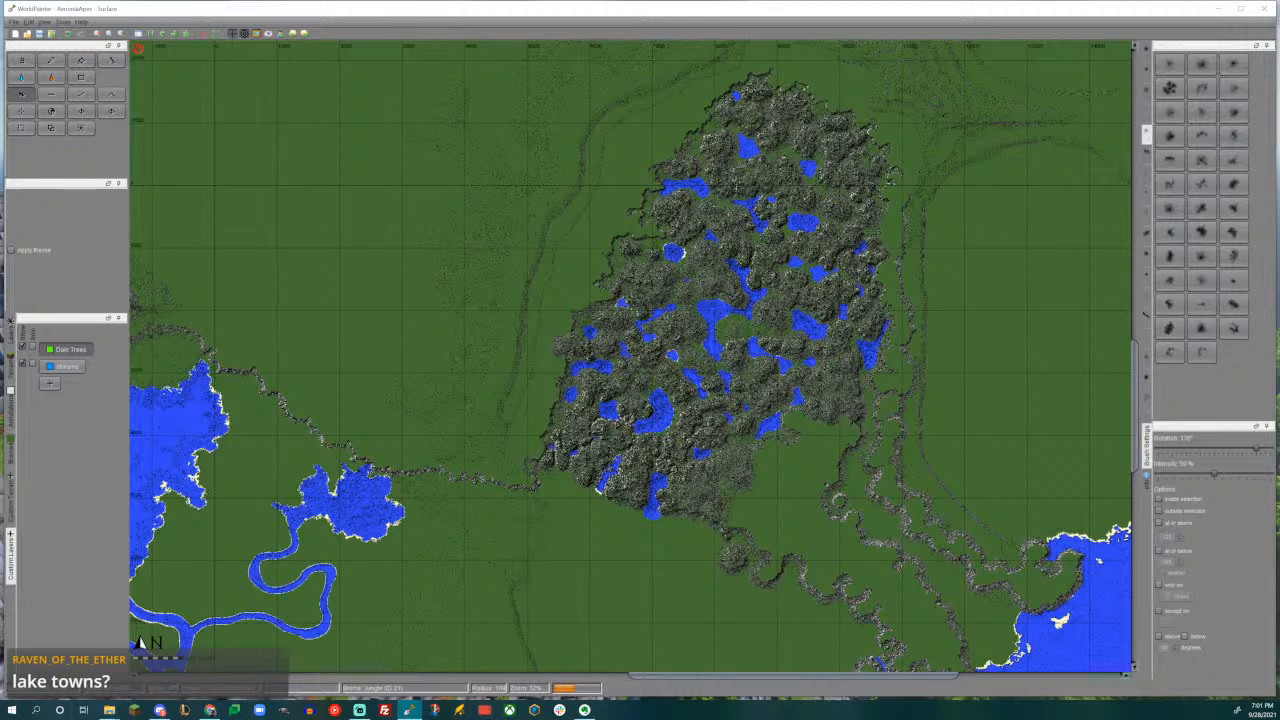
pyautogui.hotkey('ctrl', '3')
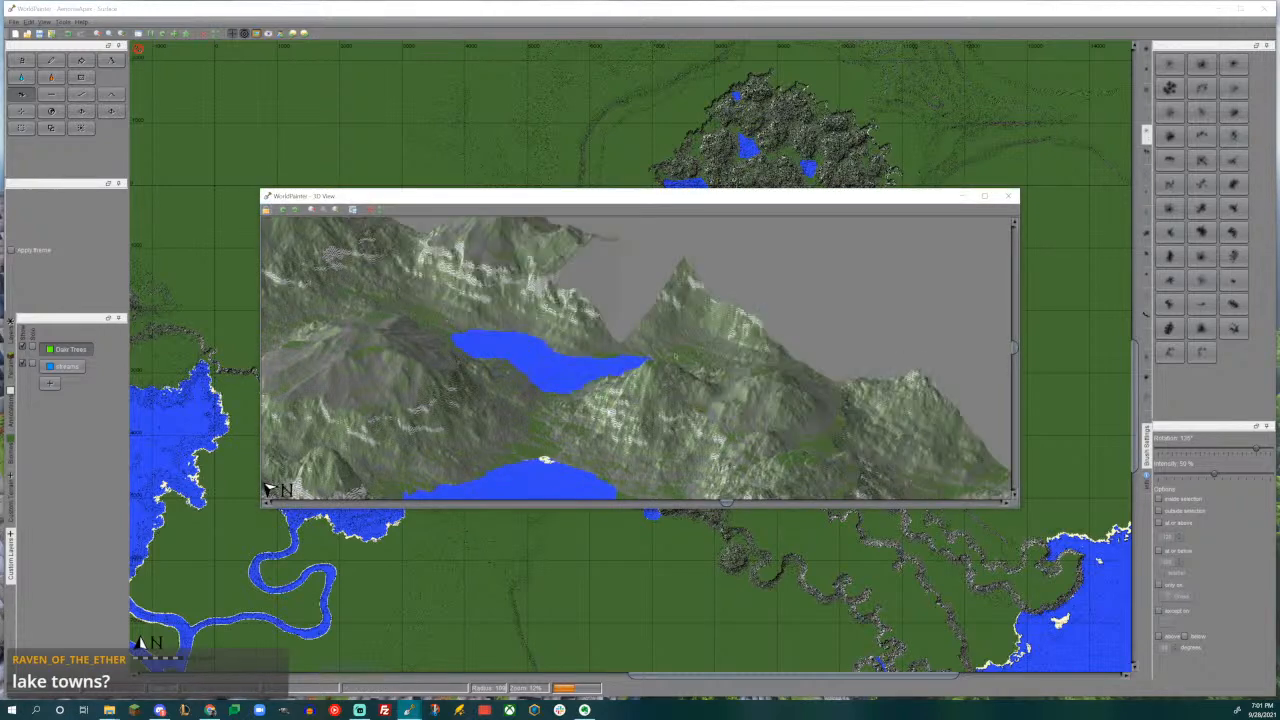
pyautogui.scroll(-1, 701, 326)
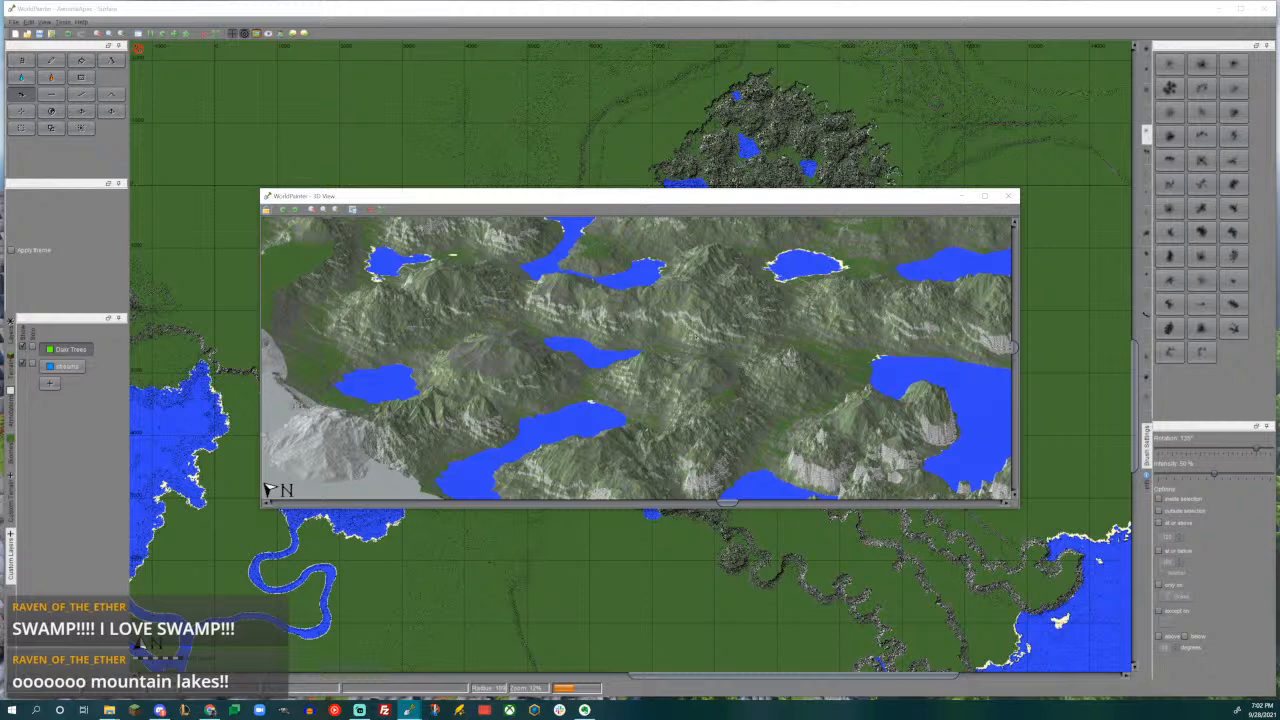
pyautogui.moveTo(636, 300); pyautogui.dragTo(638, 418)
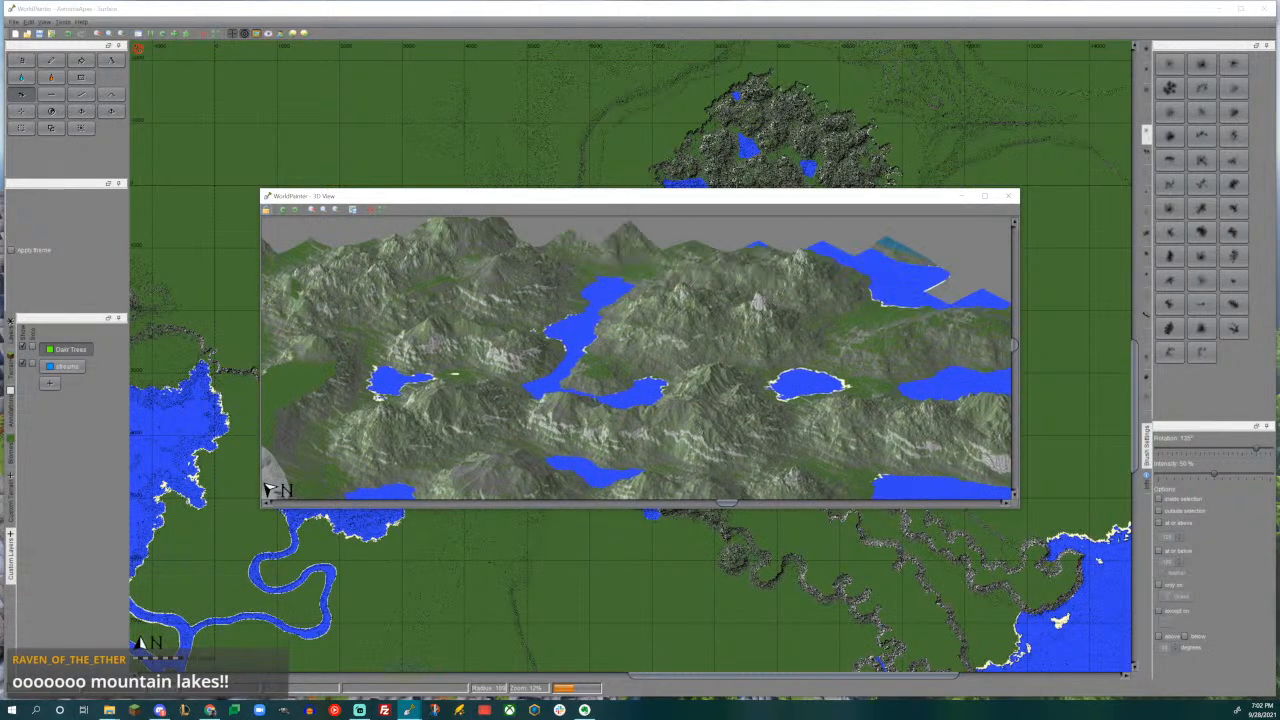
pyautogui.moveTo(709, 347); pyautogui.dragTo(675, 422)
pyautogui.moveTo(775, 317); pyautogui.dragTo(713, 392)
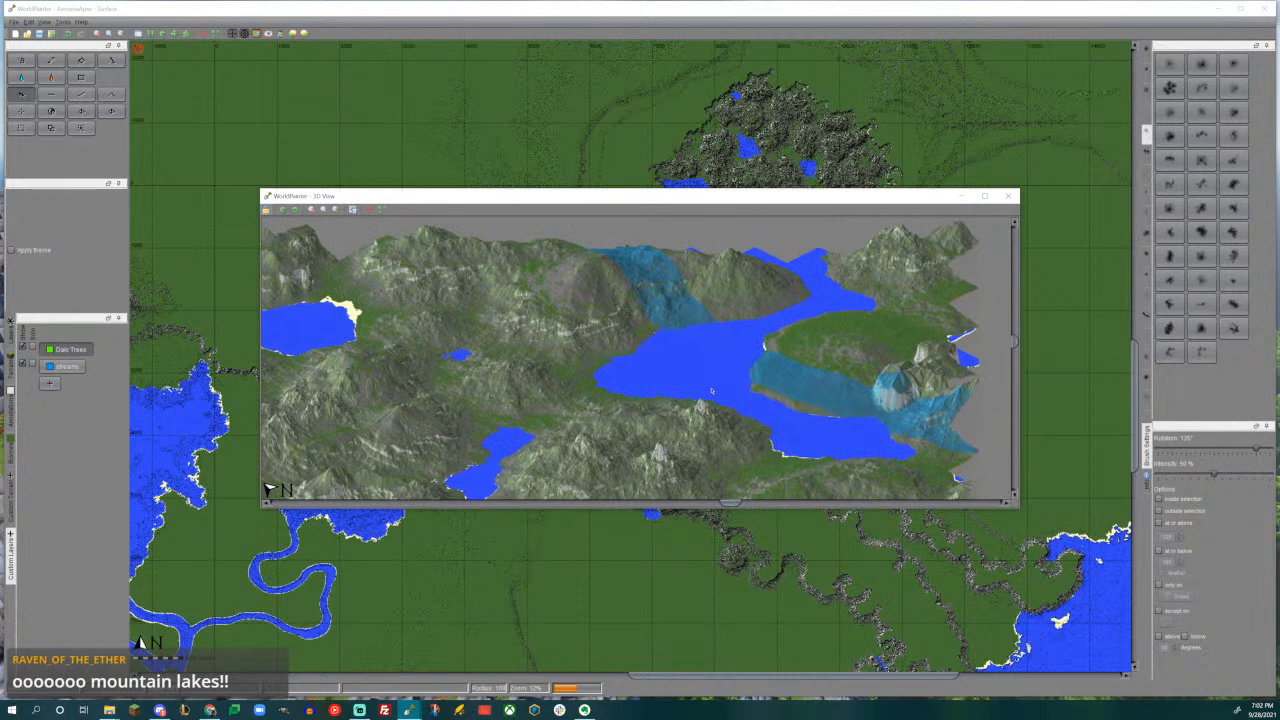
pyautogui.moveTo(732, 316); pyautogui.dragTo(734, 384)
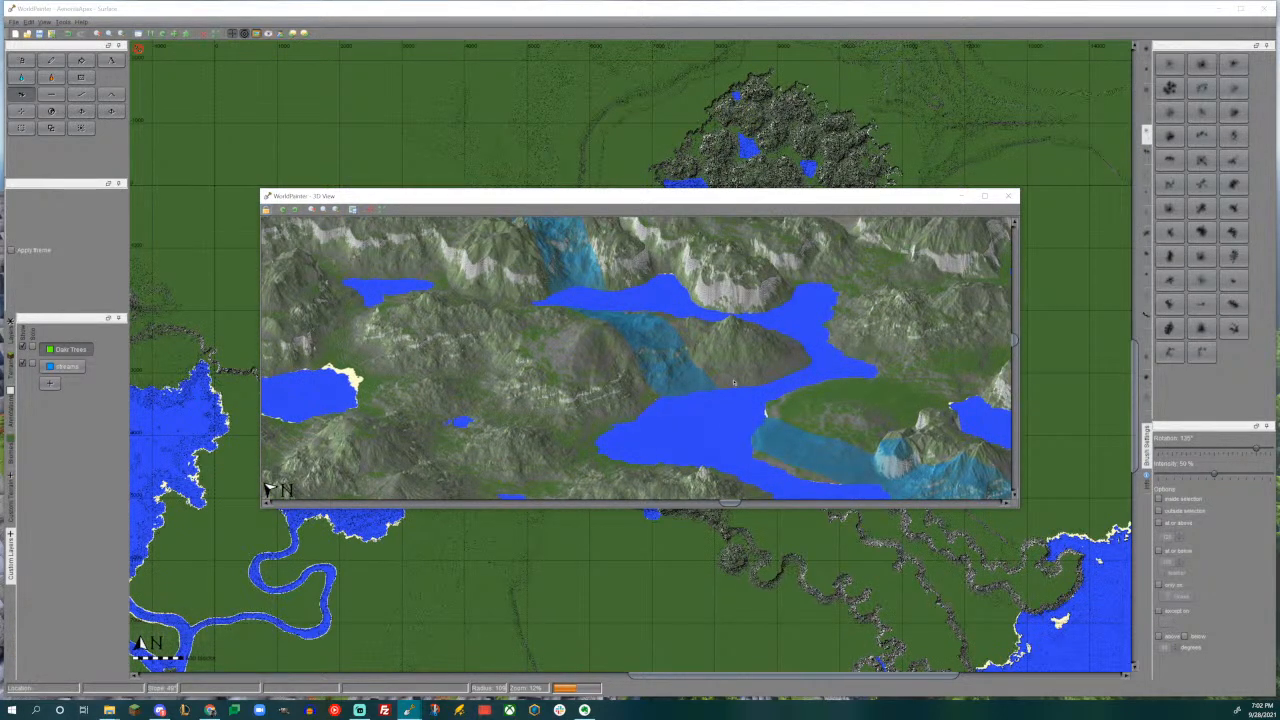
pyautogui.moveTo(733, 383); pyautogui.dragTo(871, 191)
pyautogui.moveTo(673, 494); pyautogui.dragTo(694, 386)
pyautogui.moveTo(651, 434); pyautogui.dragTo(645, 294)
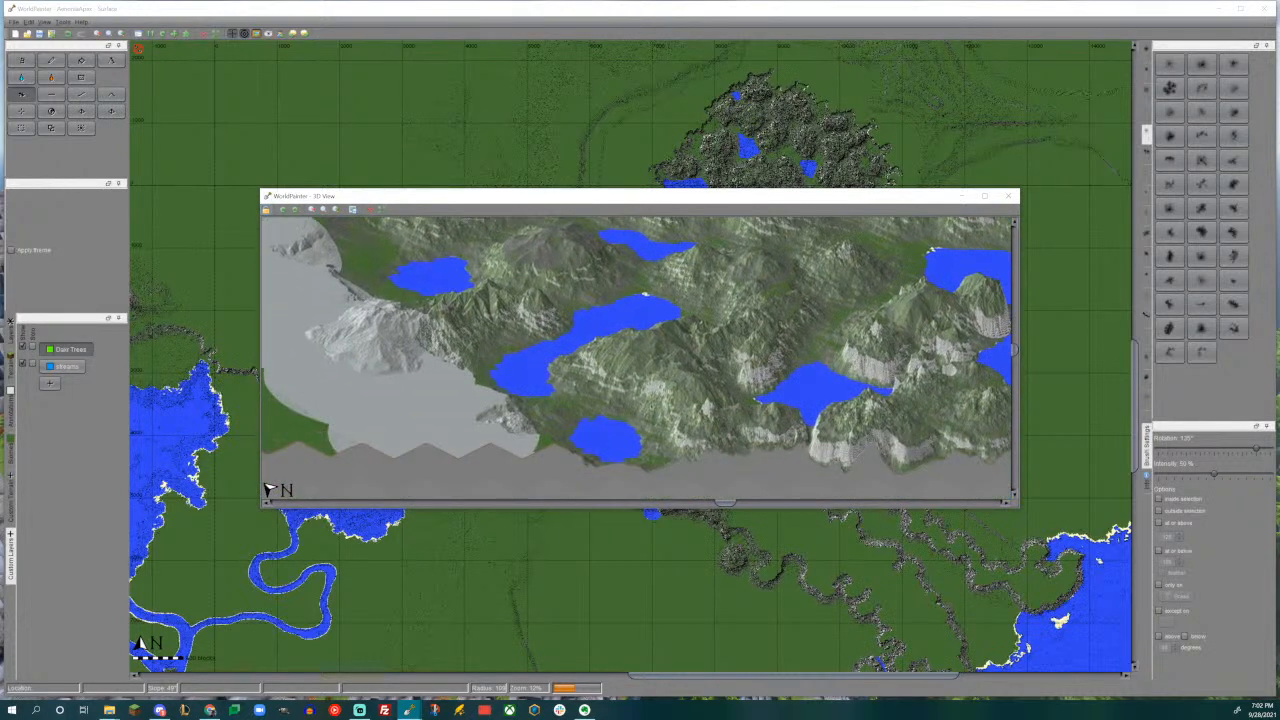
# - Examine the spiky rock pillars around the narrow mountain lake in the 3D view, then close that view
pyautogui.moveTo(658, 394); pyautogui.dragTo(573, 280)
pyautogui.moveTo(690, 350); pyautogui.dragTo(464, 341)
pyautogui.scroll(1, 620, 352)
pyautogui.moveTo(781, 379); pyautogui.dragTo(557, 293)
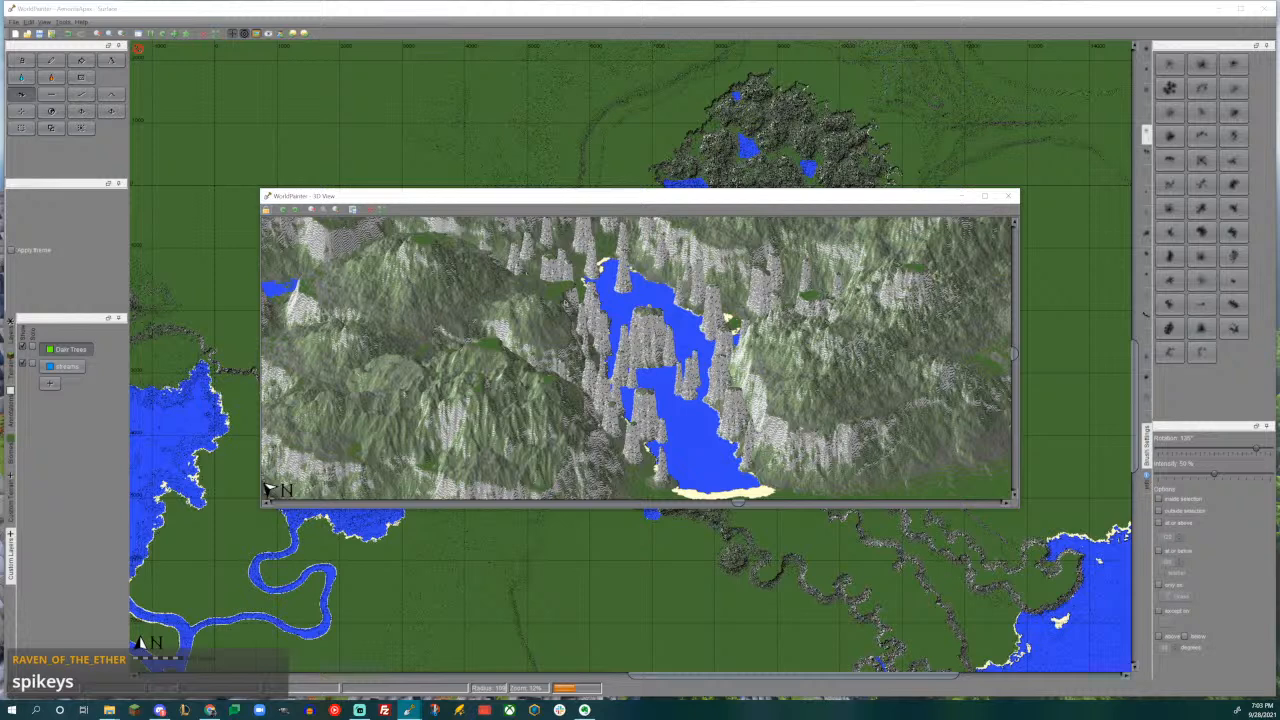
pyautogui.moveTo(640, 340); pyautogui.dragTo(677, 420)
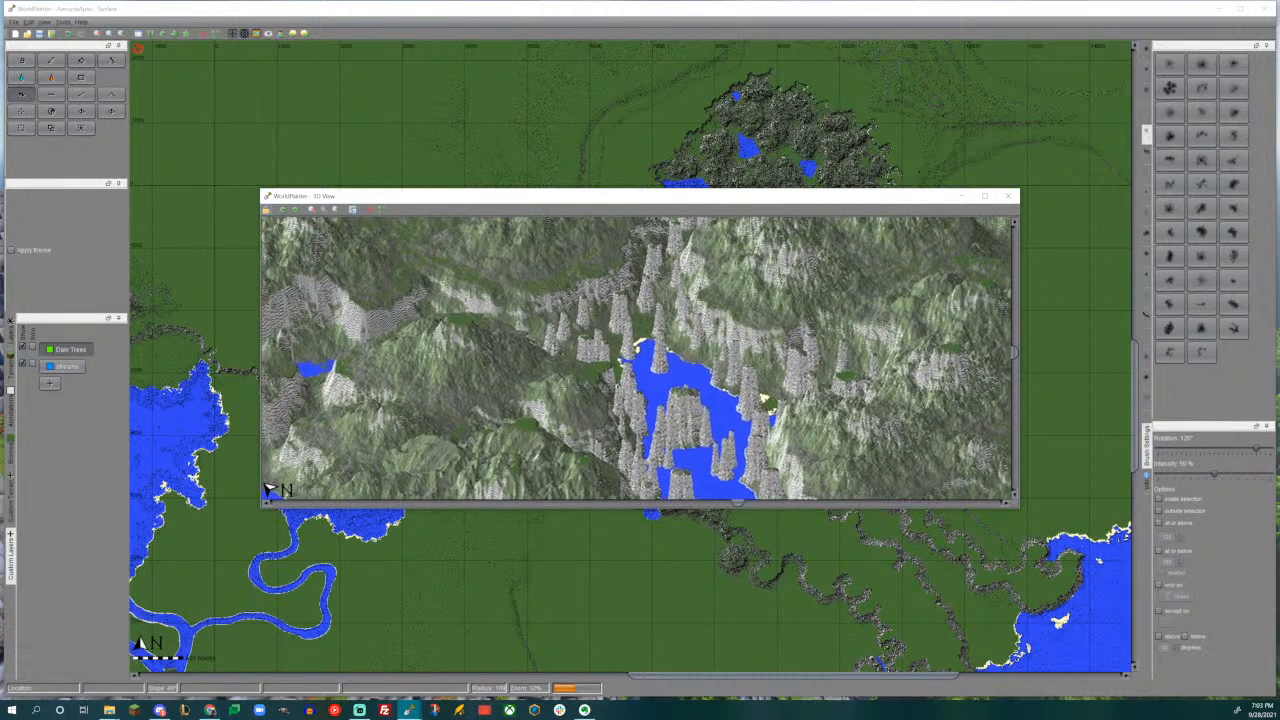
pyautogui.moveTo(640, 340)
pyautogui.mouseDown()
pyautogui.moveTo(635, 444)
pyautogui.moveTo(638, 376)
pyautogui.moveTo(624, 348)
pyautogui.mouseUp()
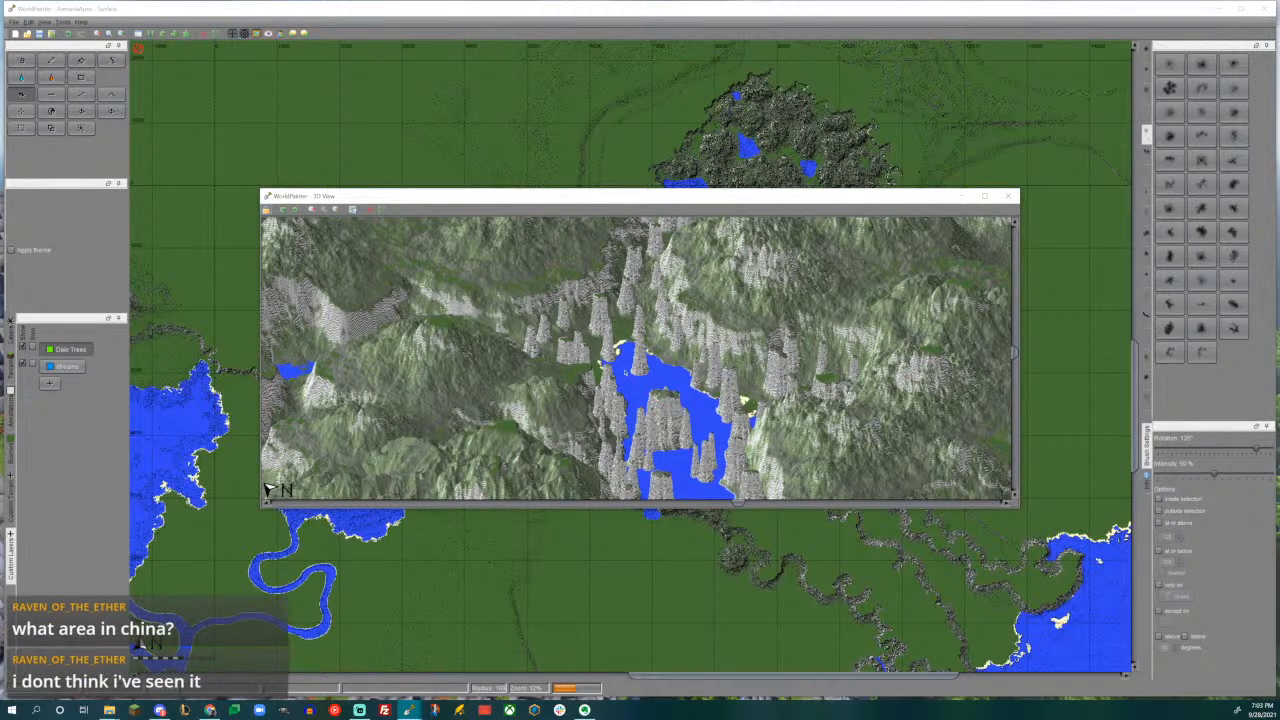
pyautogui.moveTo(638, 344); pyautogui.dragTo(644, 390)
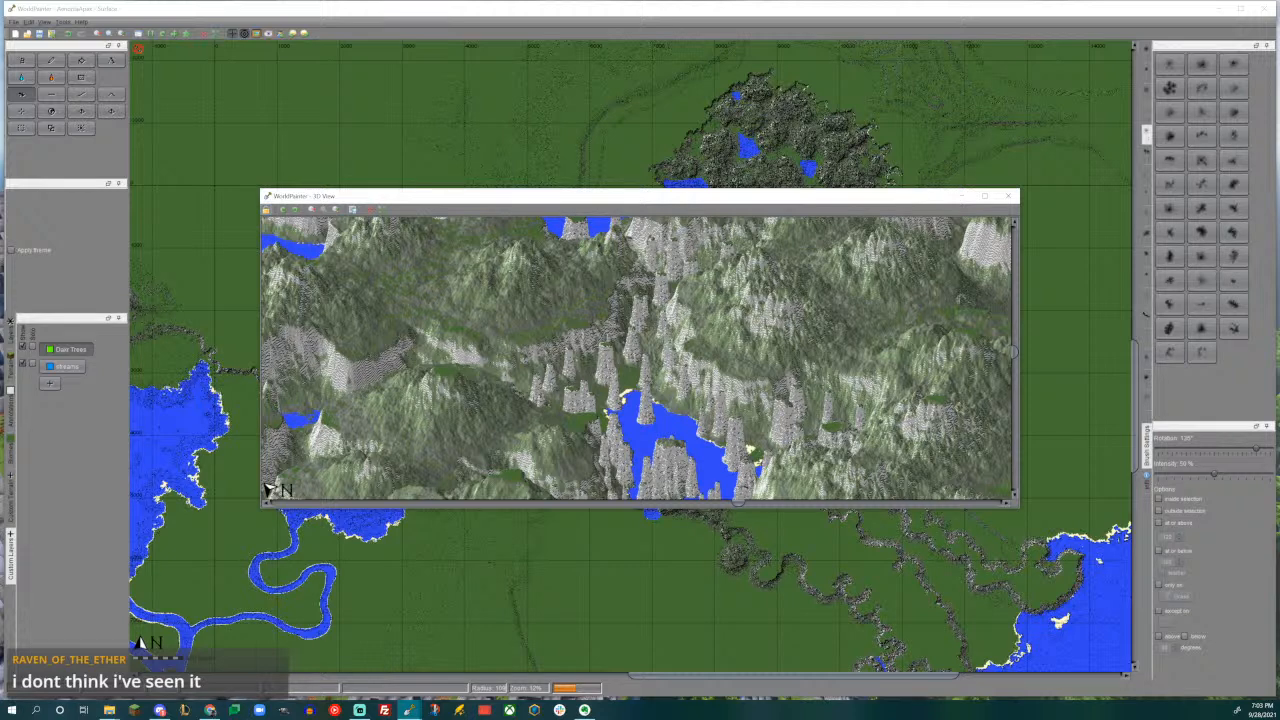
pyautogui.click(1008, 196)
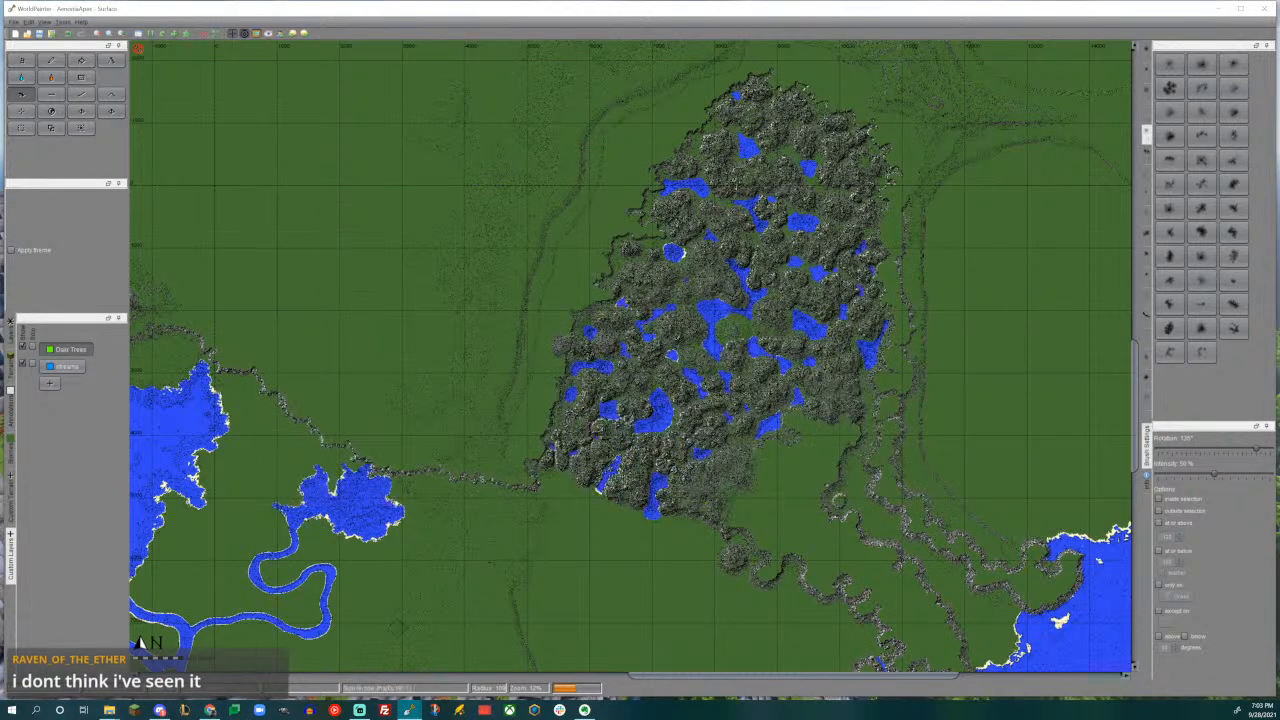
# - Switch to Chrome and maximise the window showing the "spikey chinese mountains" image results
pyautogui.click(210, 710)
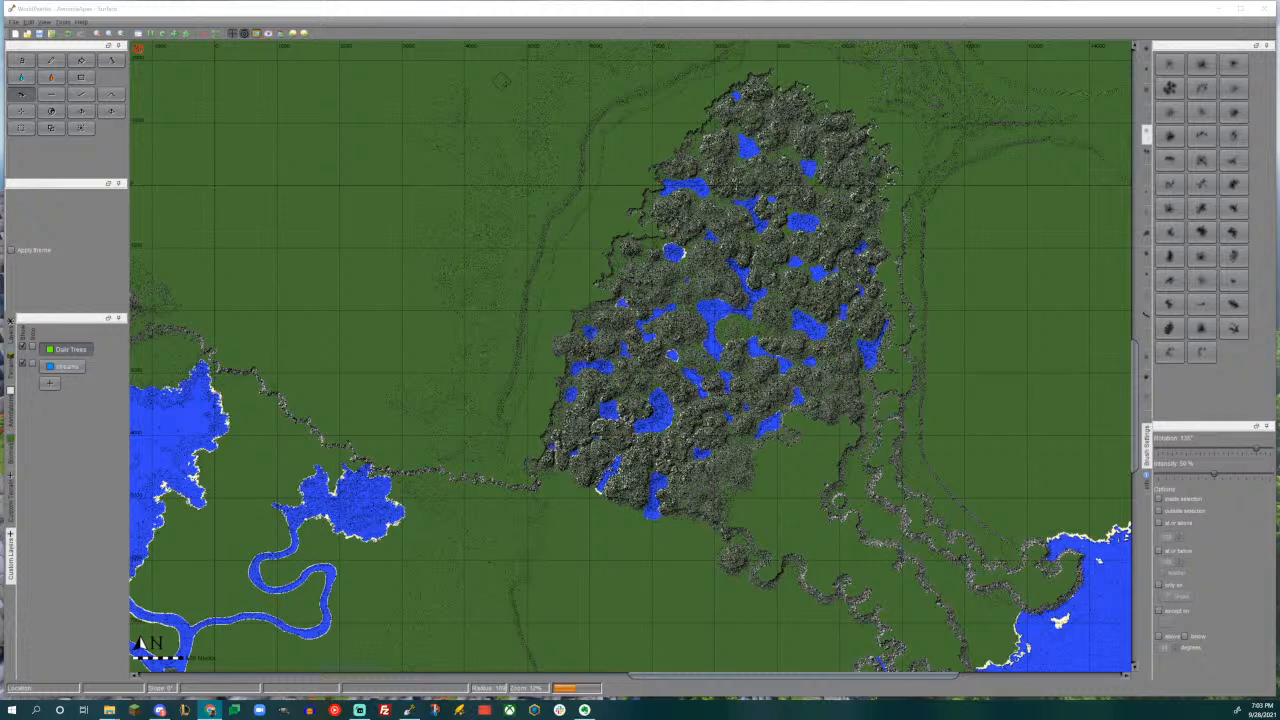
pyautogui.moveTo(440, 0)
pyautogui.mouseDown()
pyautogui.moveTo(405, 2)
pyautogui.moveTo(457, 12)
pyautogui.mouseUp()
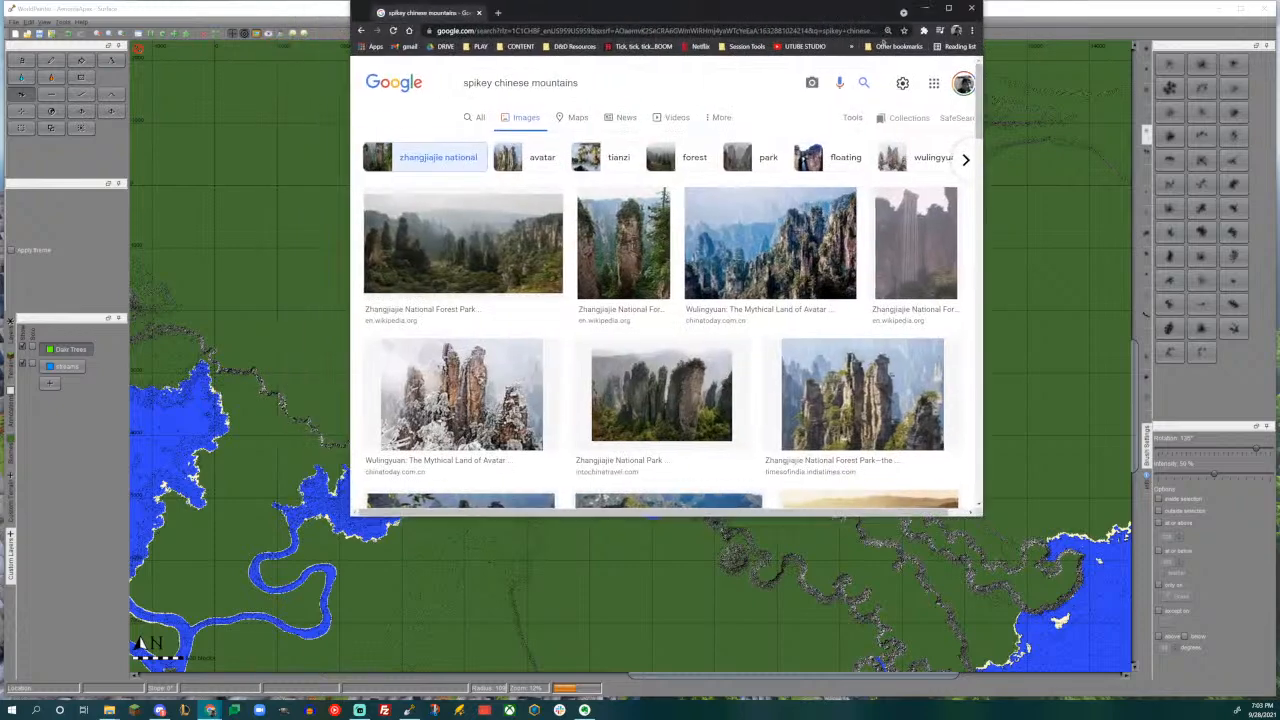
pyautogui.click(950, 9)
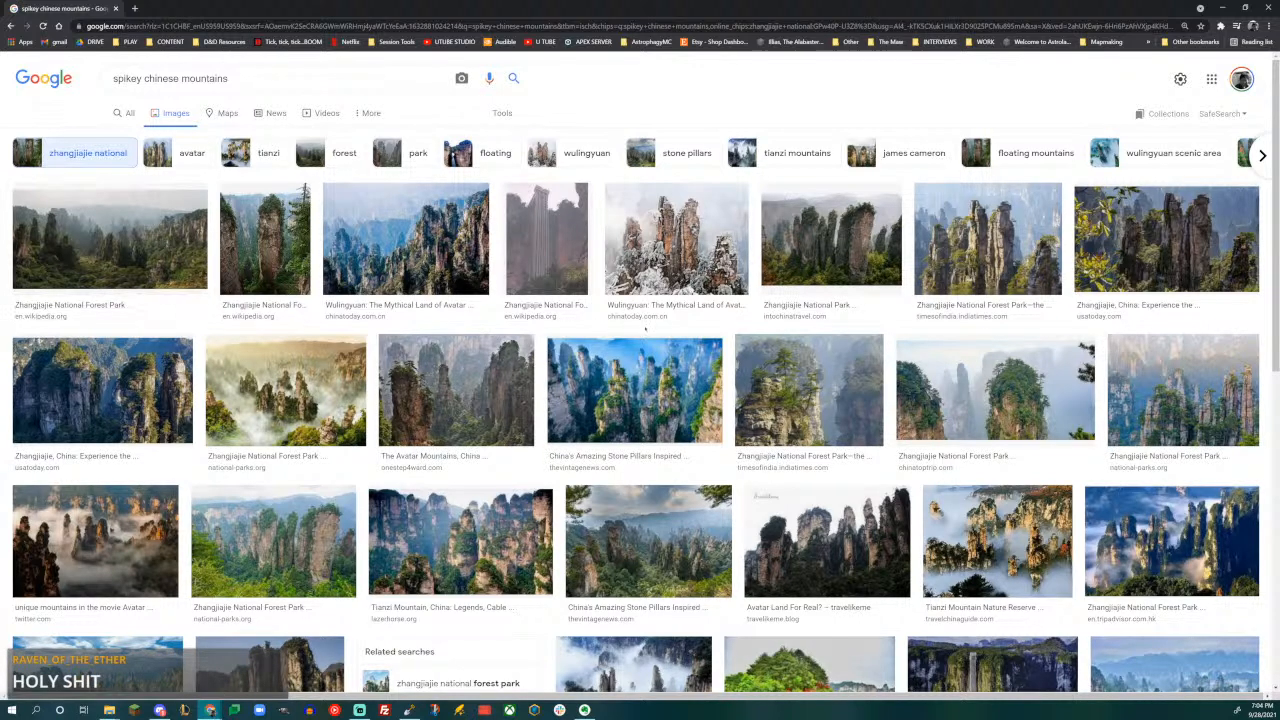
# - Preview the Wulingyuan, Chinese stone pillar and Zhangjiajie photos among the first results, ending with the misty Zhangjiajie National Forest Park pillars
pyautogui.click(402, 256)
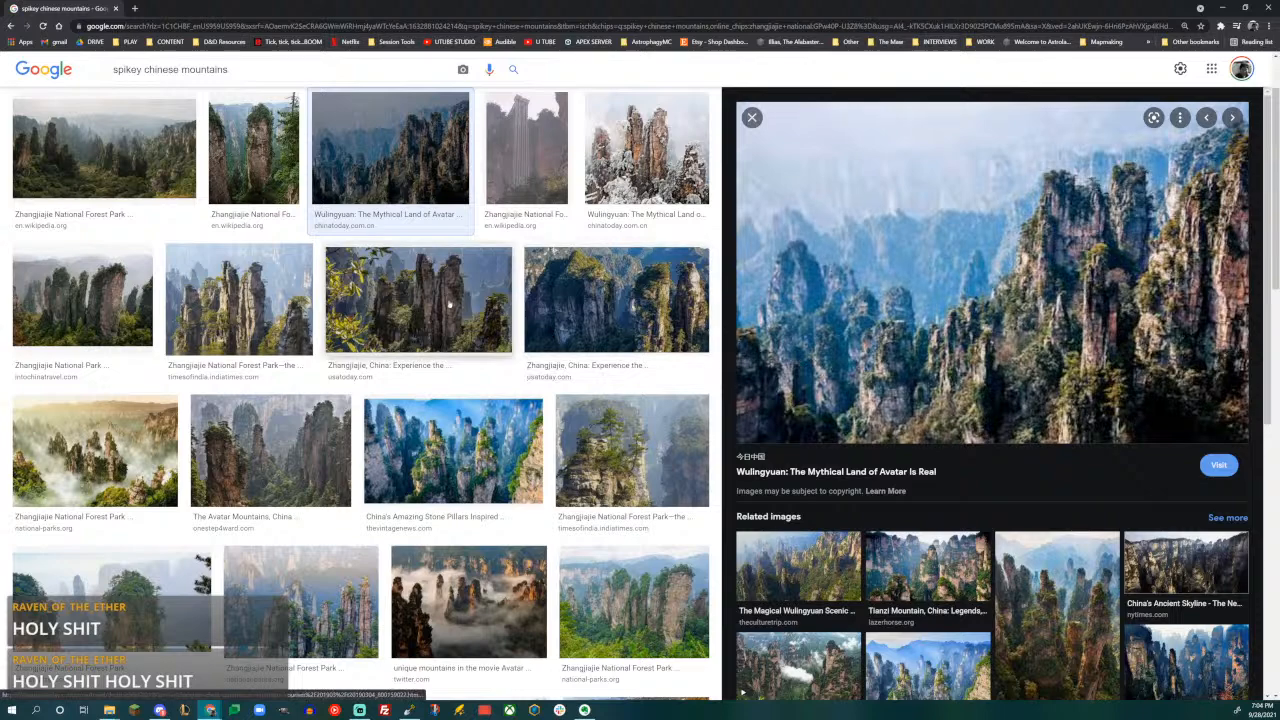
pyautogui.click(461, 455)
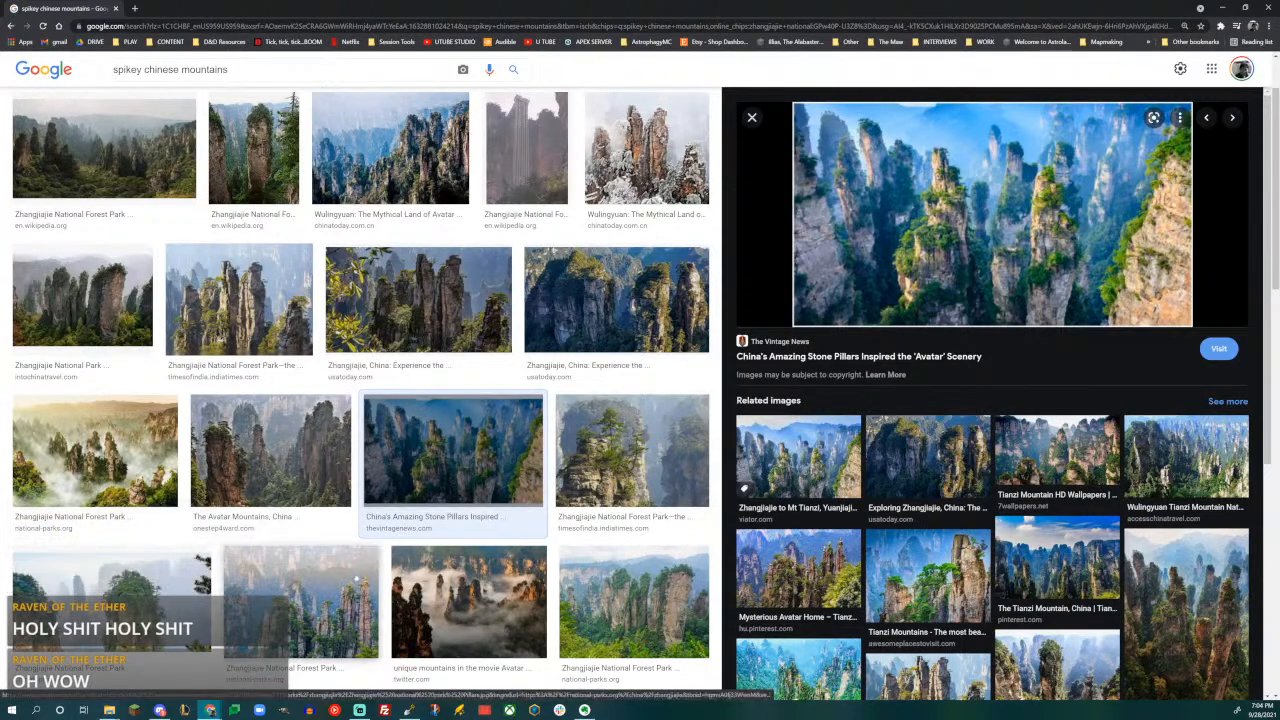
pyautogui.click(345, 555)
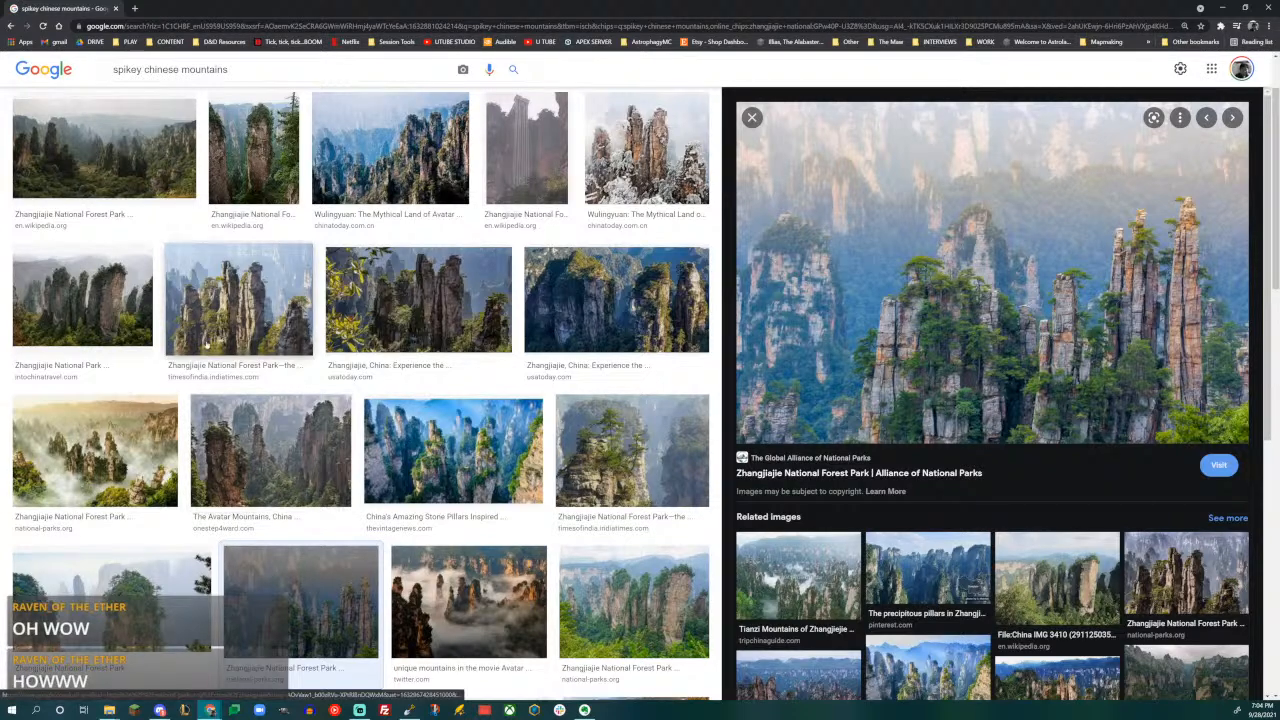
pyautogui.click(238, 300)
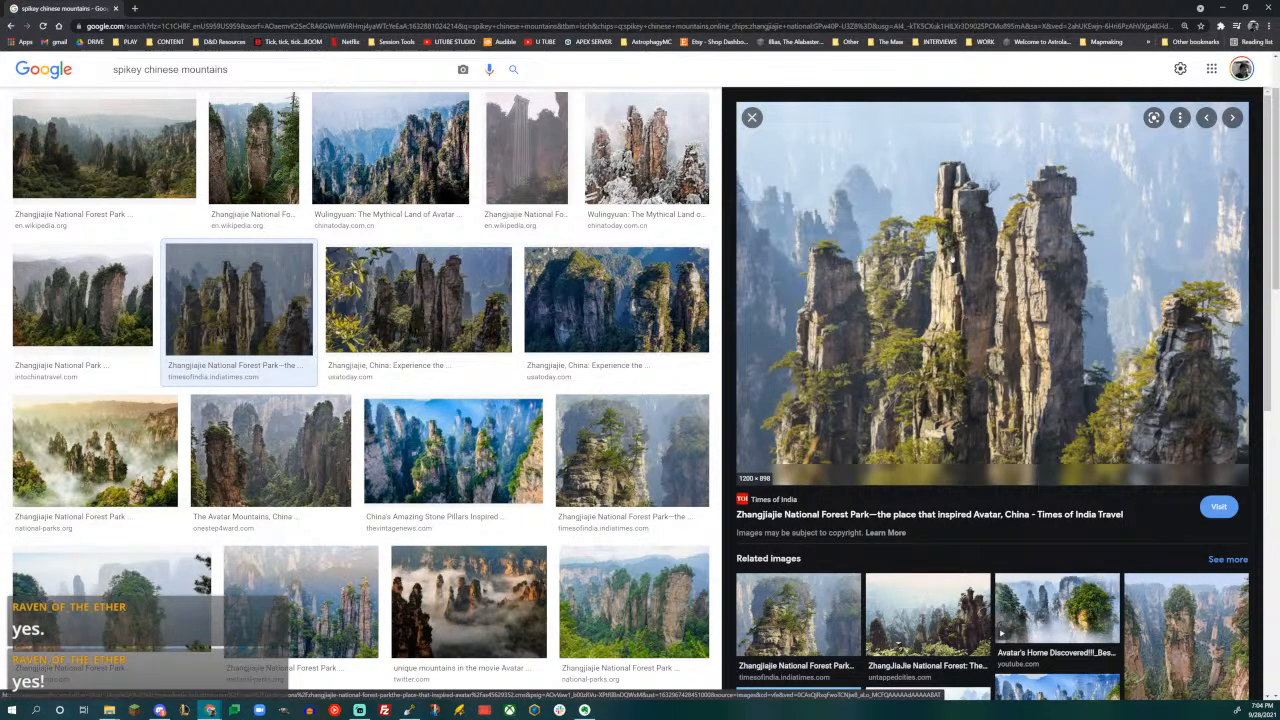
pyautogui.click(83, 300)
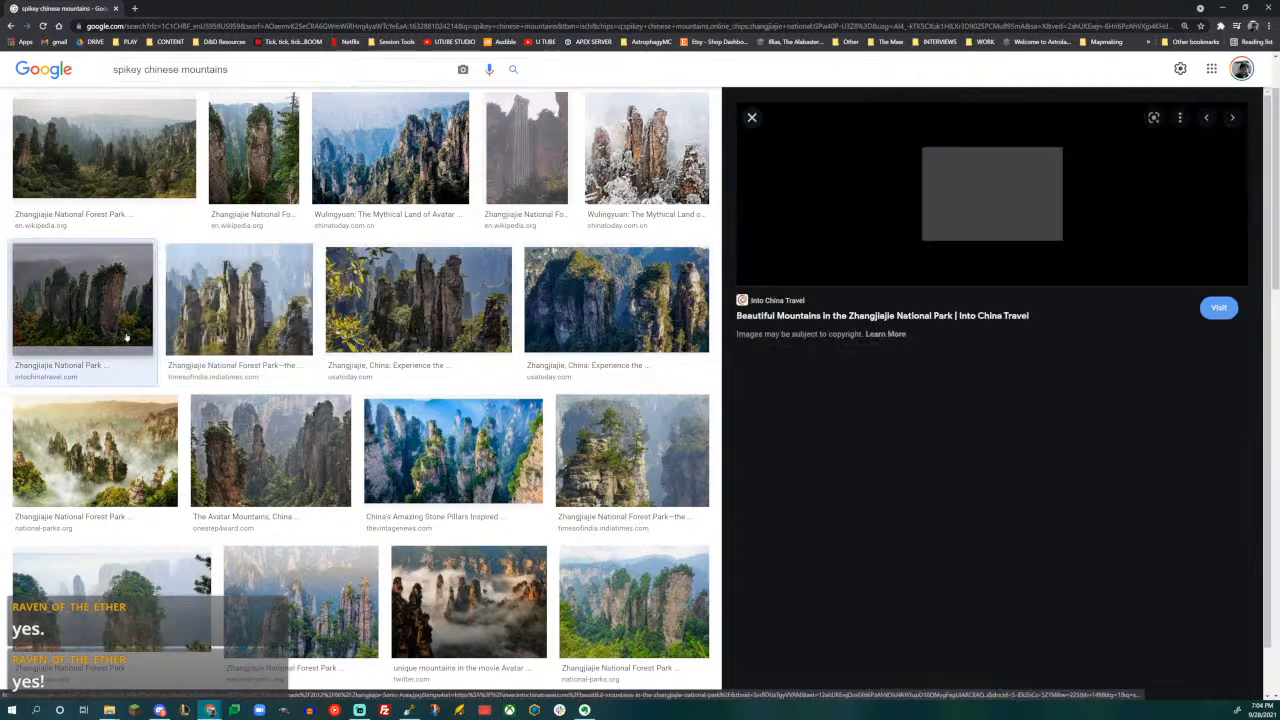
pyautogui.click(95, 450)
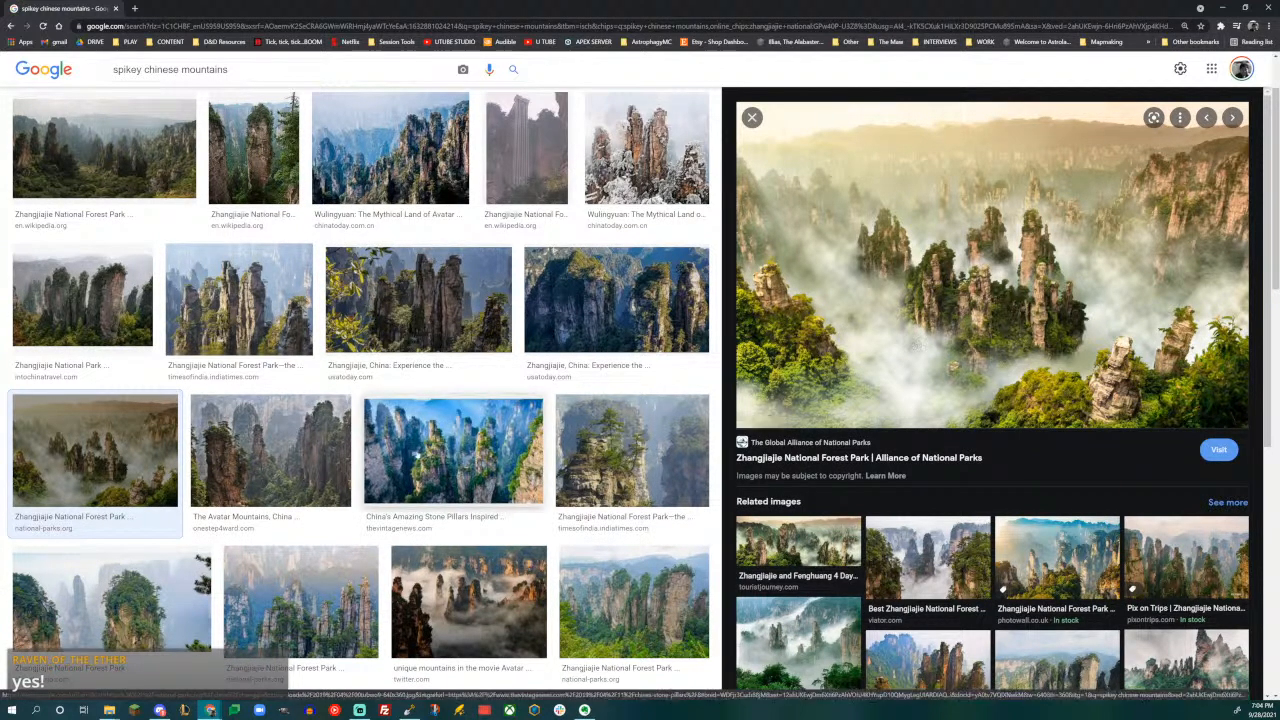
# - Preview the national-parks.org photos of pillars above green forest and of the sheer Zhangjiajie cliffs further down the results
pyautogui.scroll(-3, 443, 398)
pyautogui.scroll(-2, 443, 412)
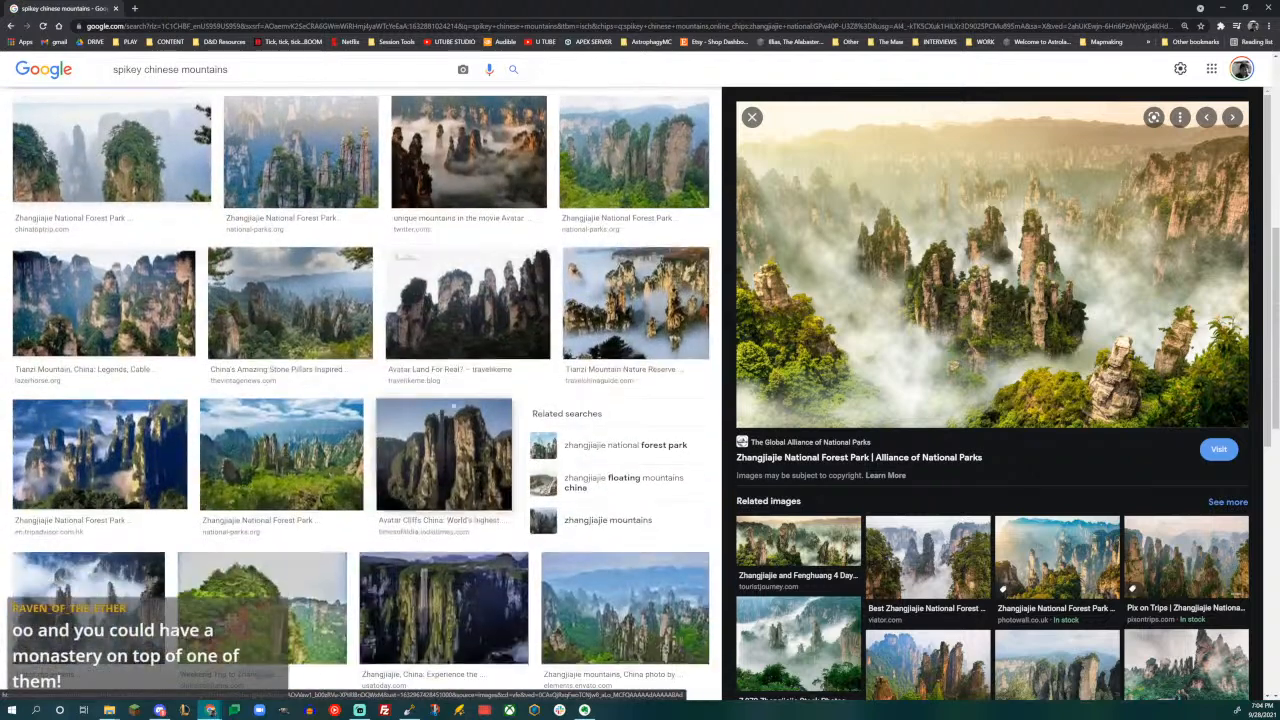
pyautogui.click(338, 456)
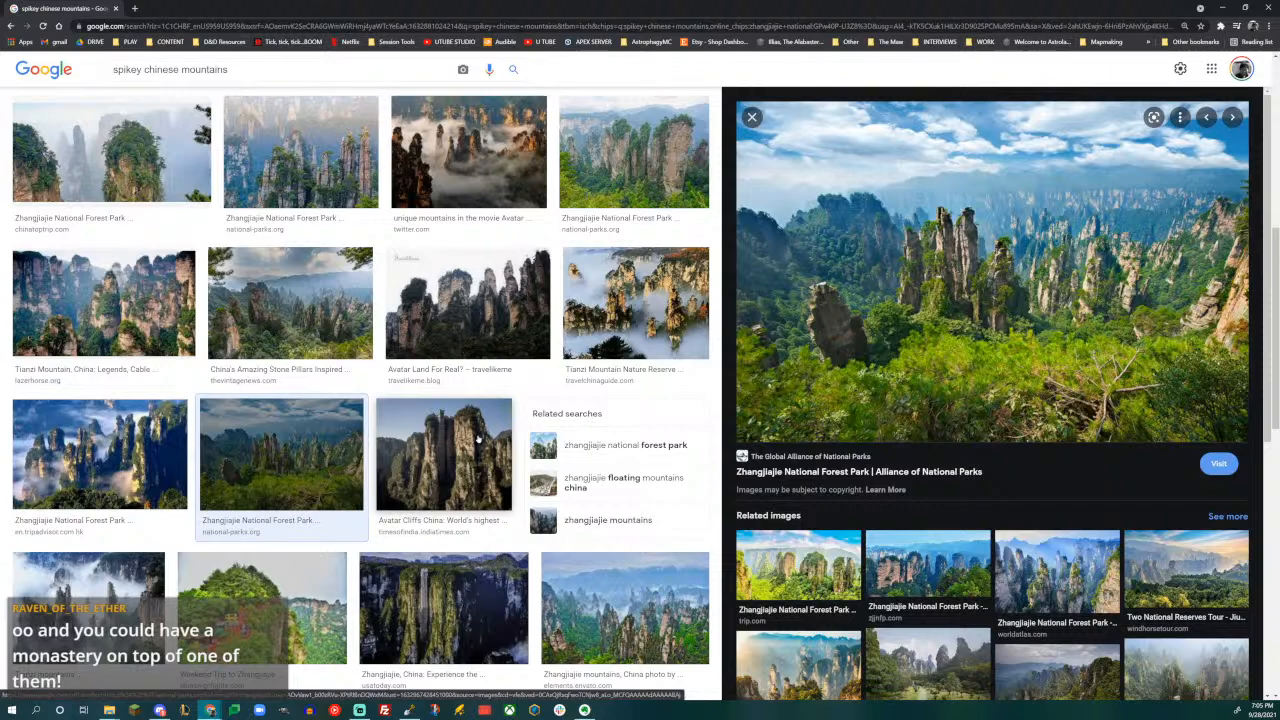
pyautogui.scroll(-3, 478, 438)
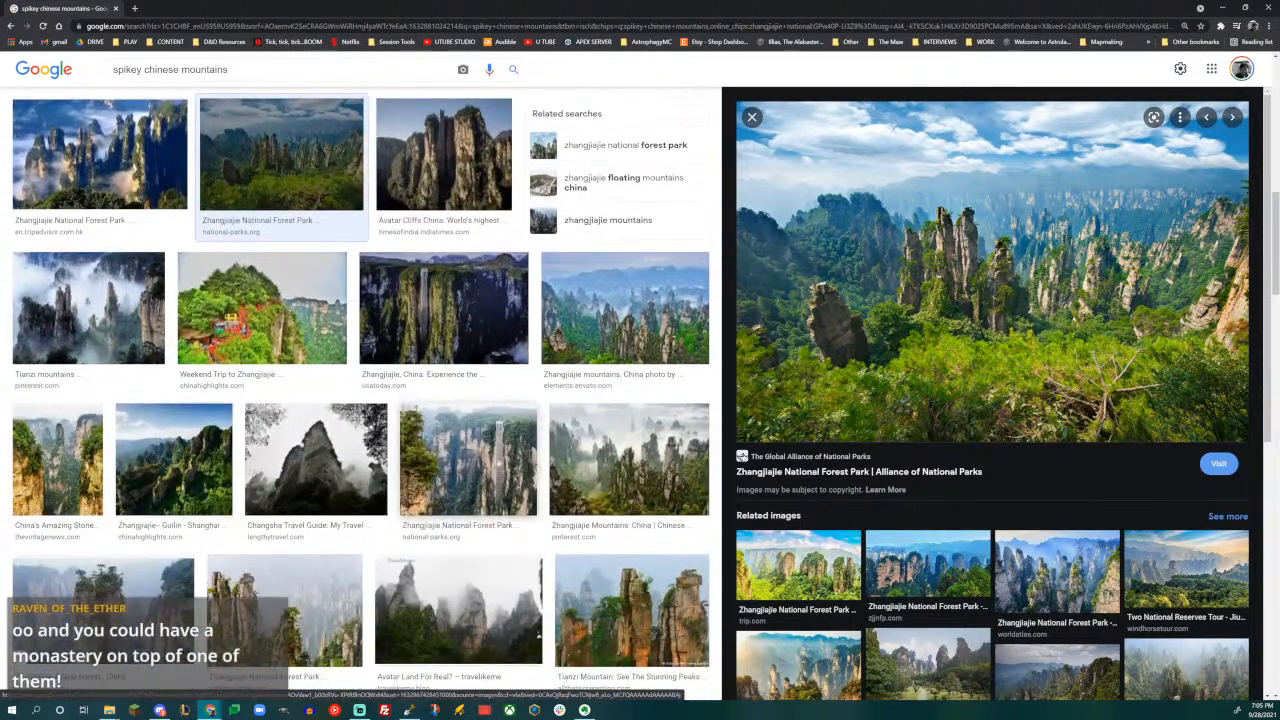
pyautogui.click(478, 440)
pyautogui.scroll(-2, 574, 479)
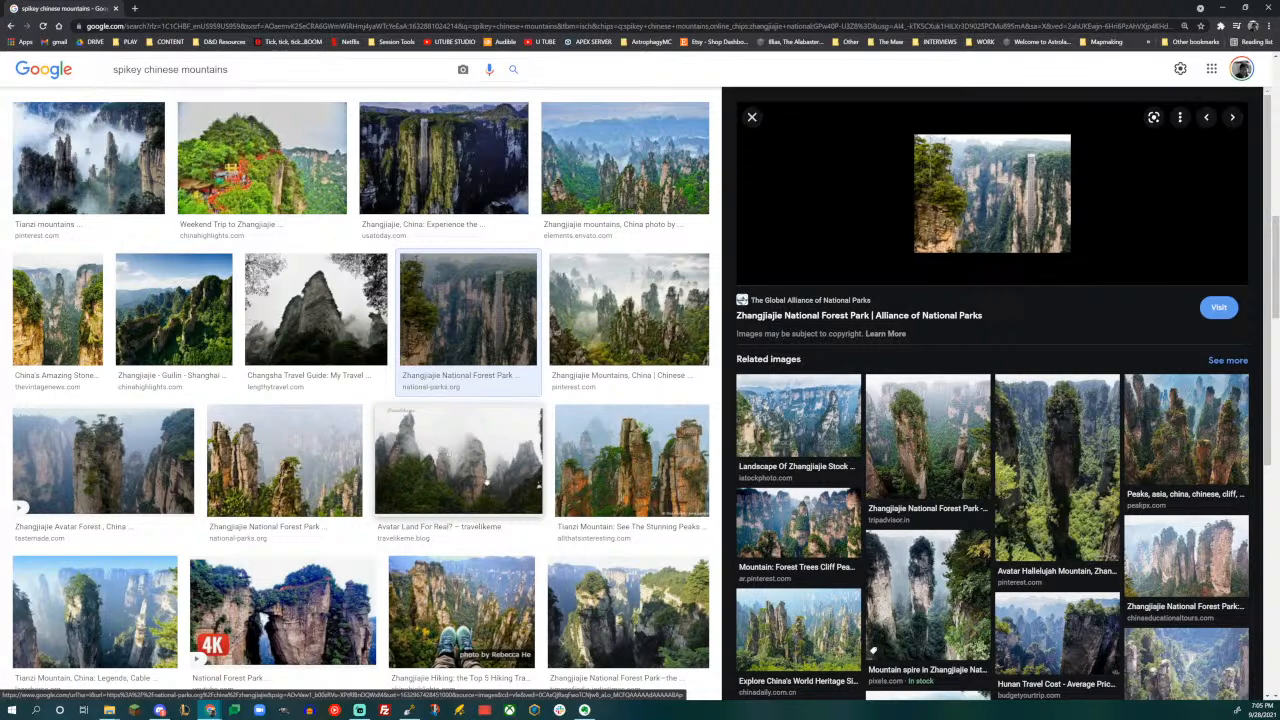
pyautogui.scroll(-2, 457, 481)
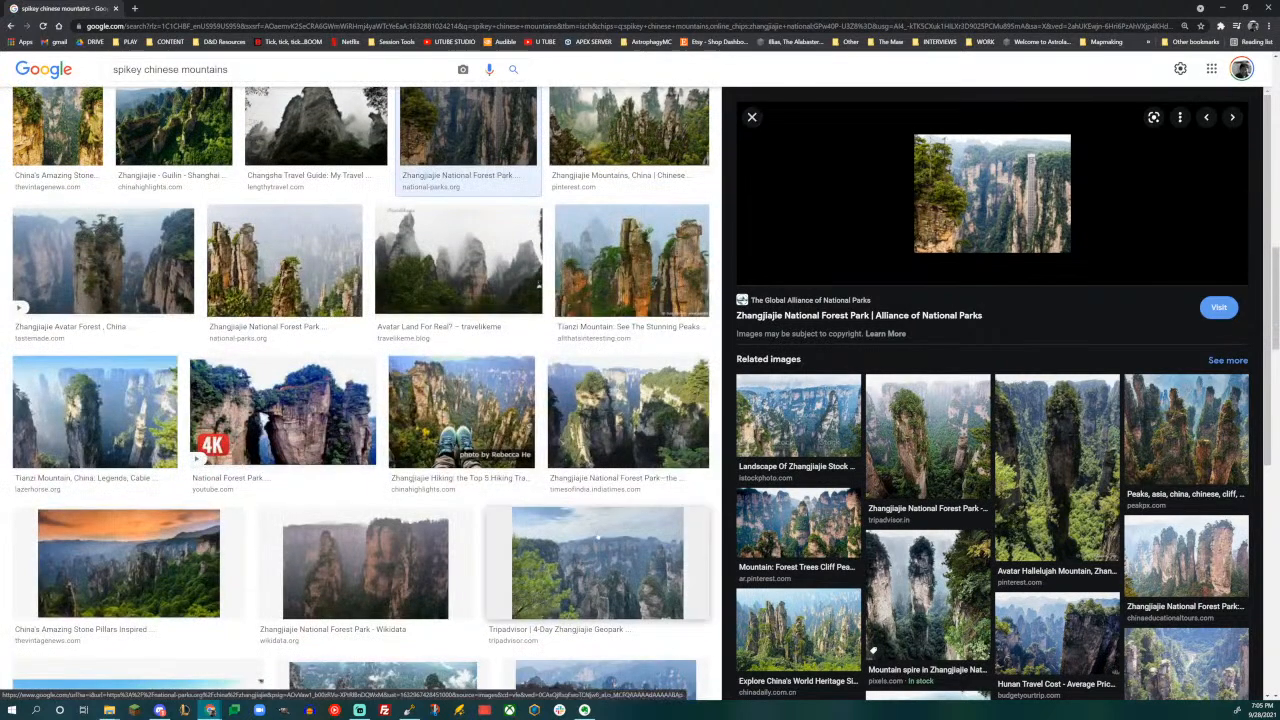
# - Compare the Tripadvisor Zhangjiajie Geopark, Times of India Zhangjiajie and All That's Interesting Tianzi Mountain photos enlarged
pyautogui.click(598, 535)
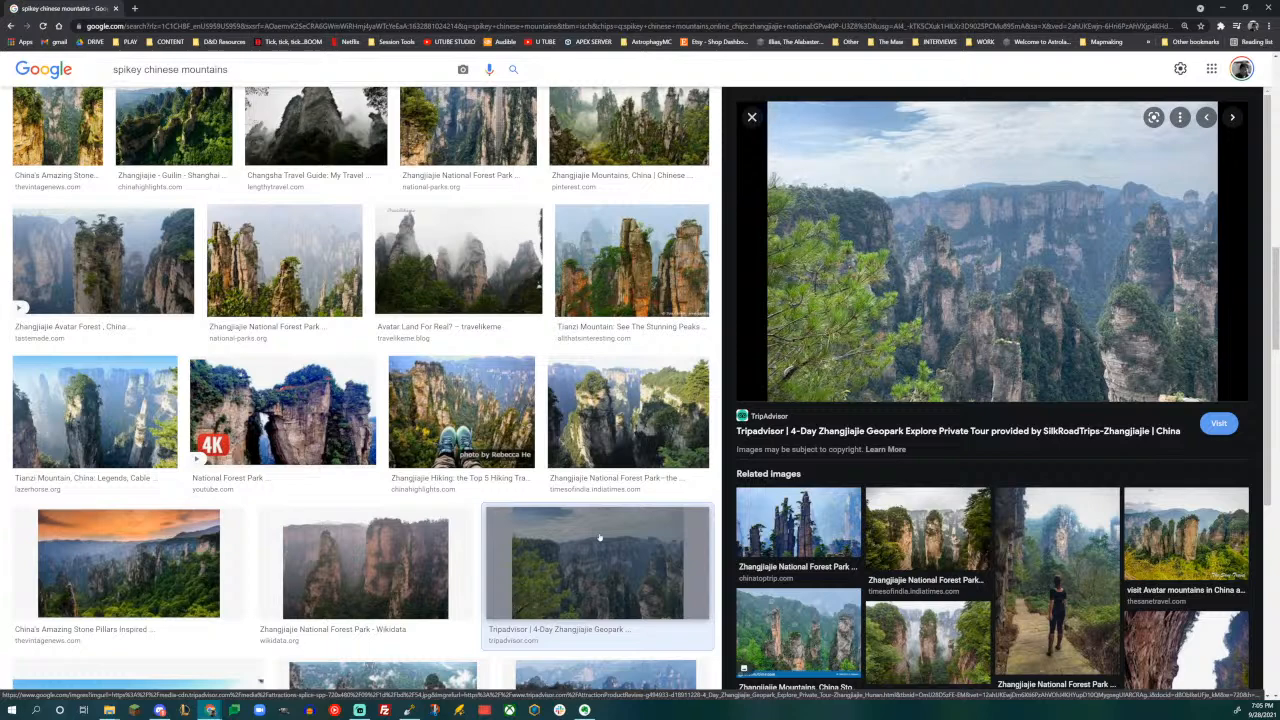
pyautogui.click(601, 418)
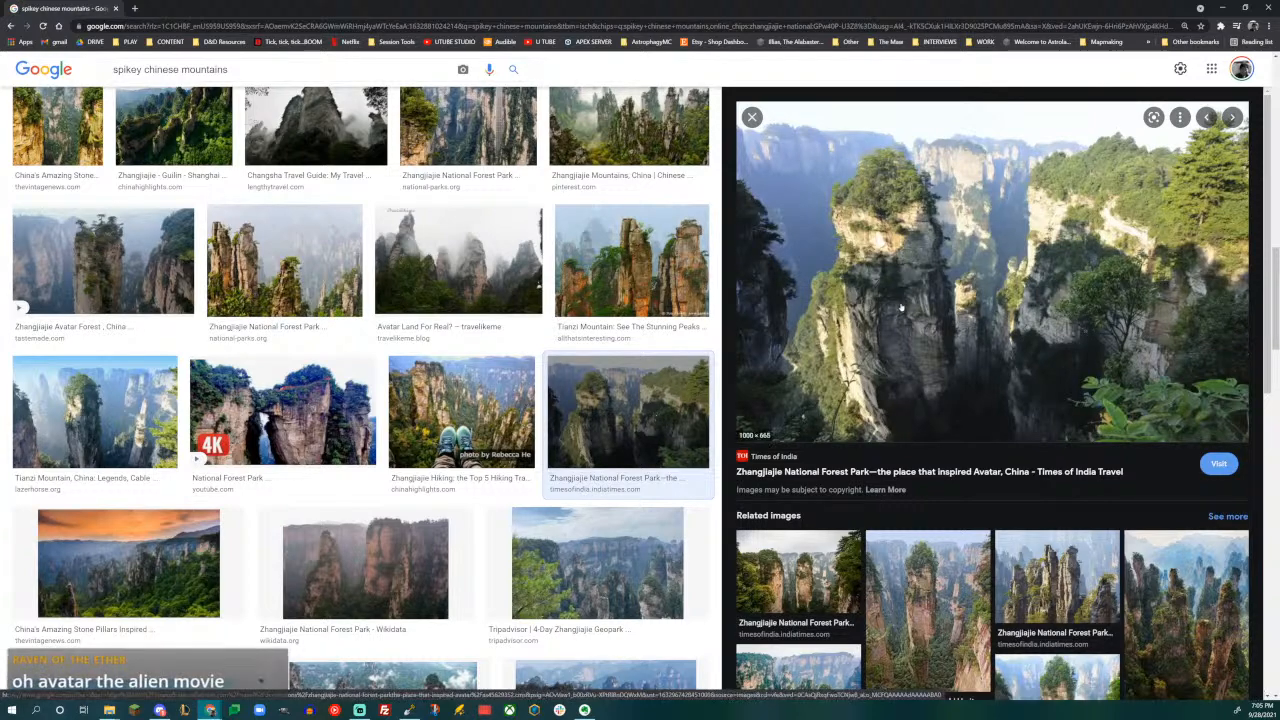
pyautogui.click(641, 263)
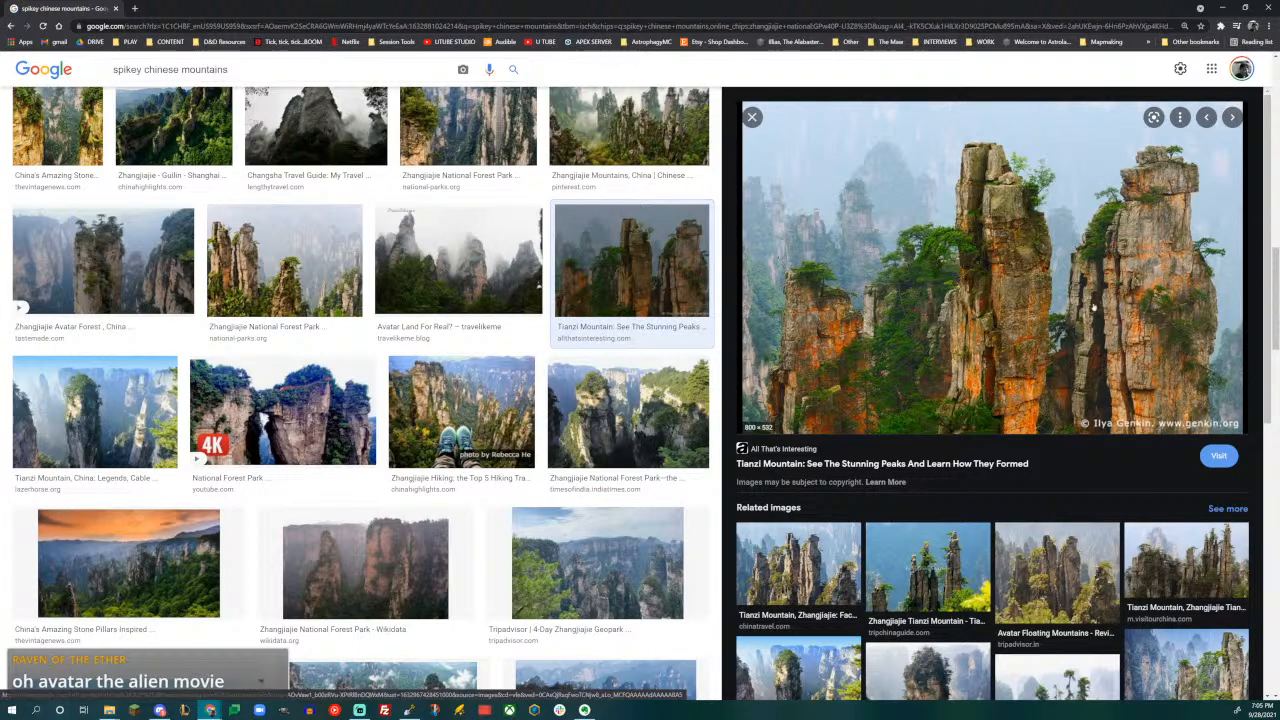
# - Preview the Lightfield Studios Wulingyuan gorge and Reddit Hallelujah Mountains photos, then browse the remaining pillar images
pyautogui.scroll(-5, 498, 296)
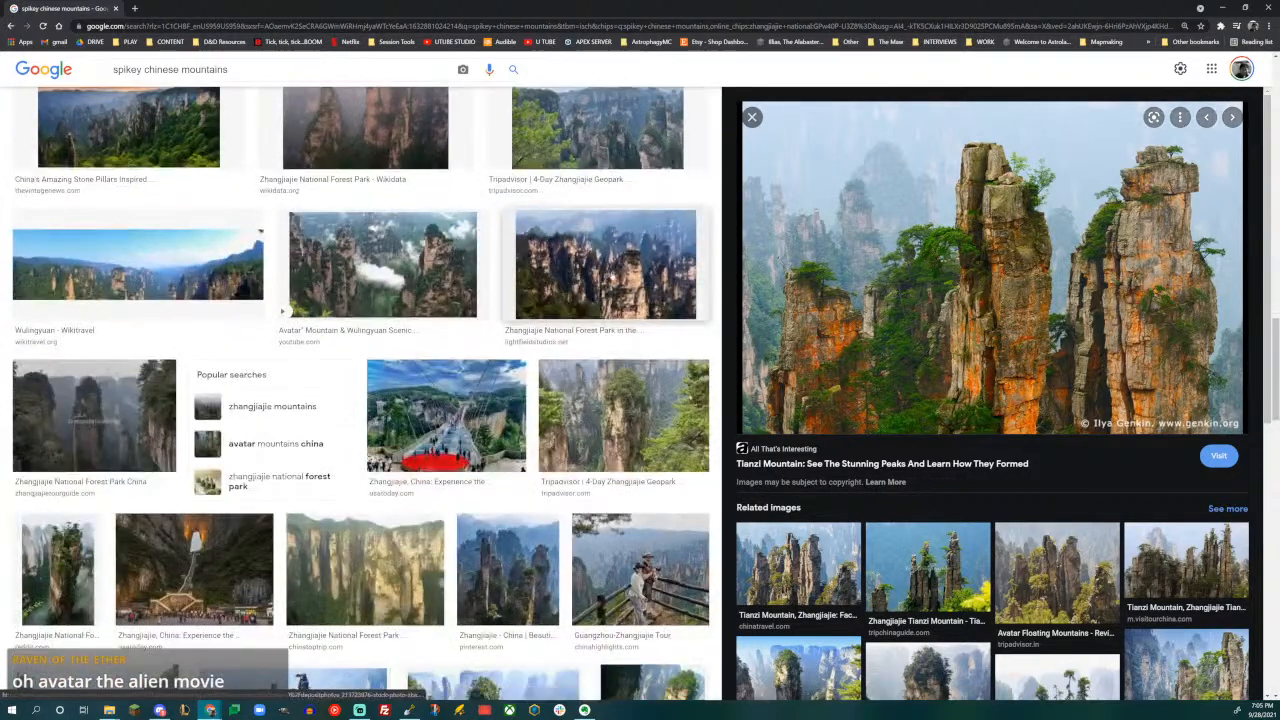
pyautogui.click(528, 308)
pyautogui.scroll(-3, 528, 308)
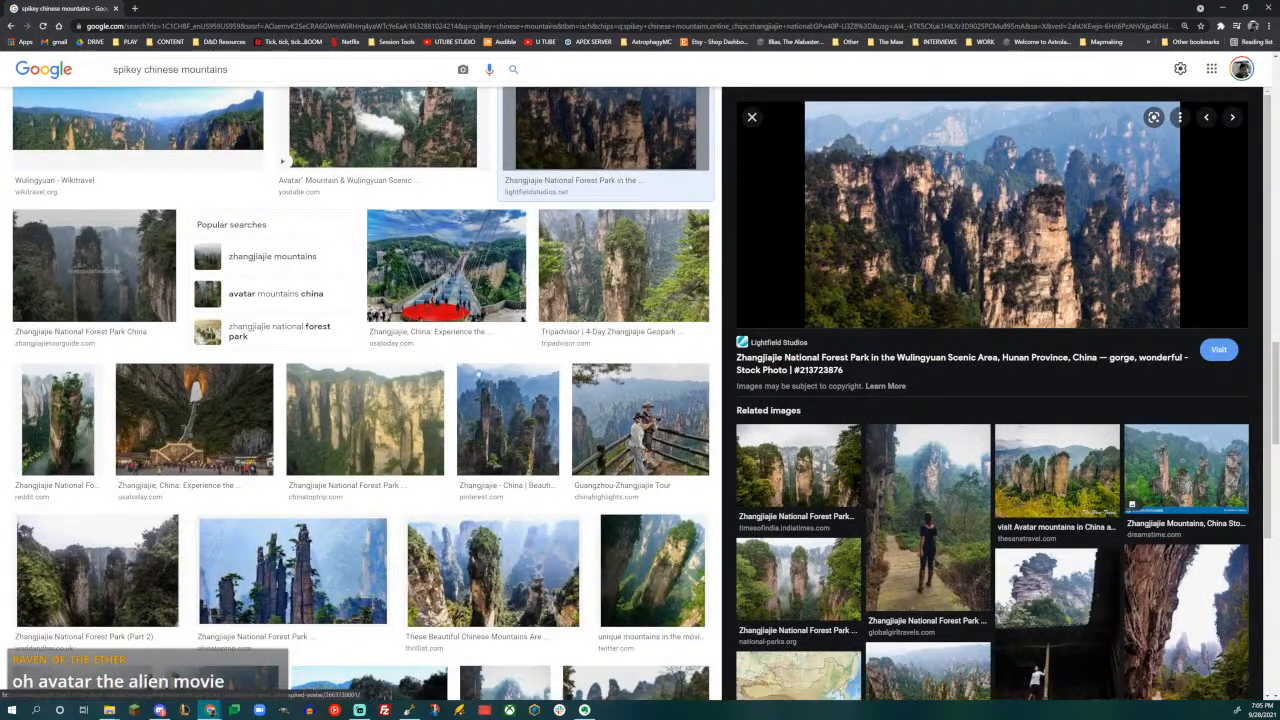
pyautogui.click(85, 410)
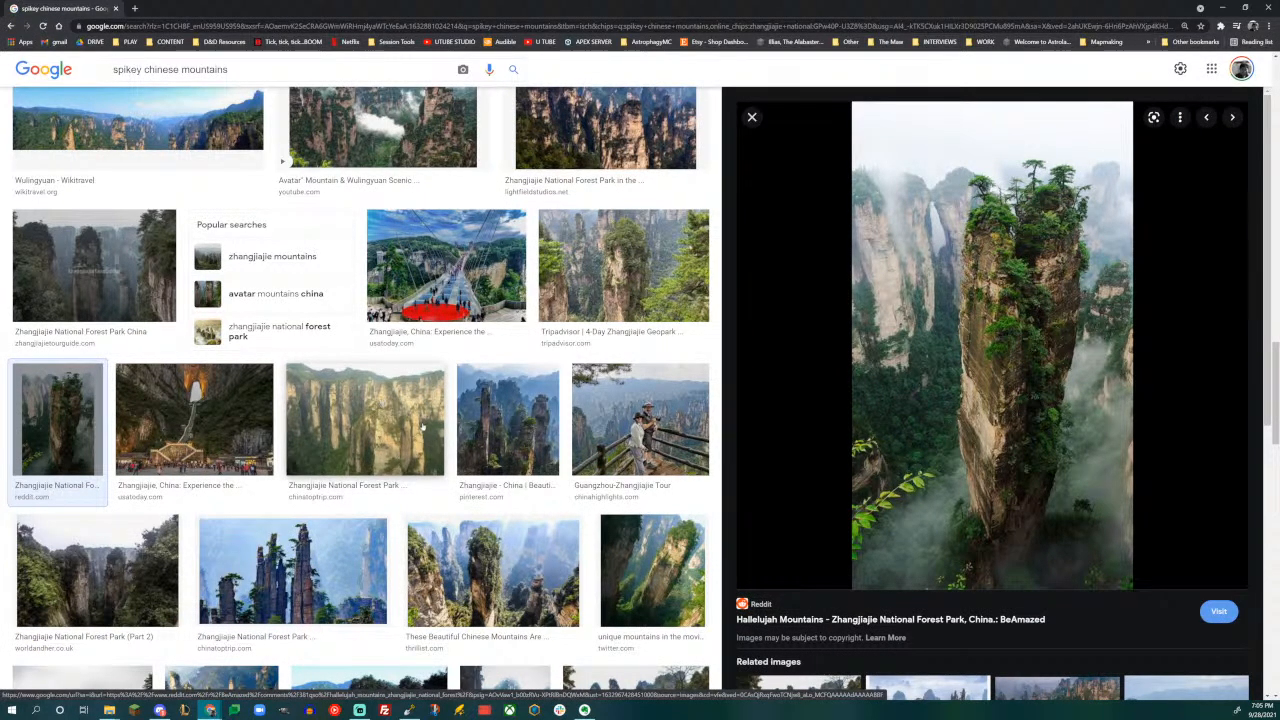
pyautogui.scroll(-3, 422, 427)
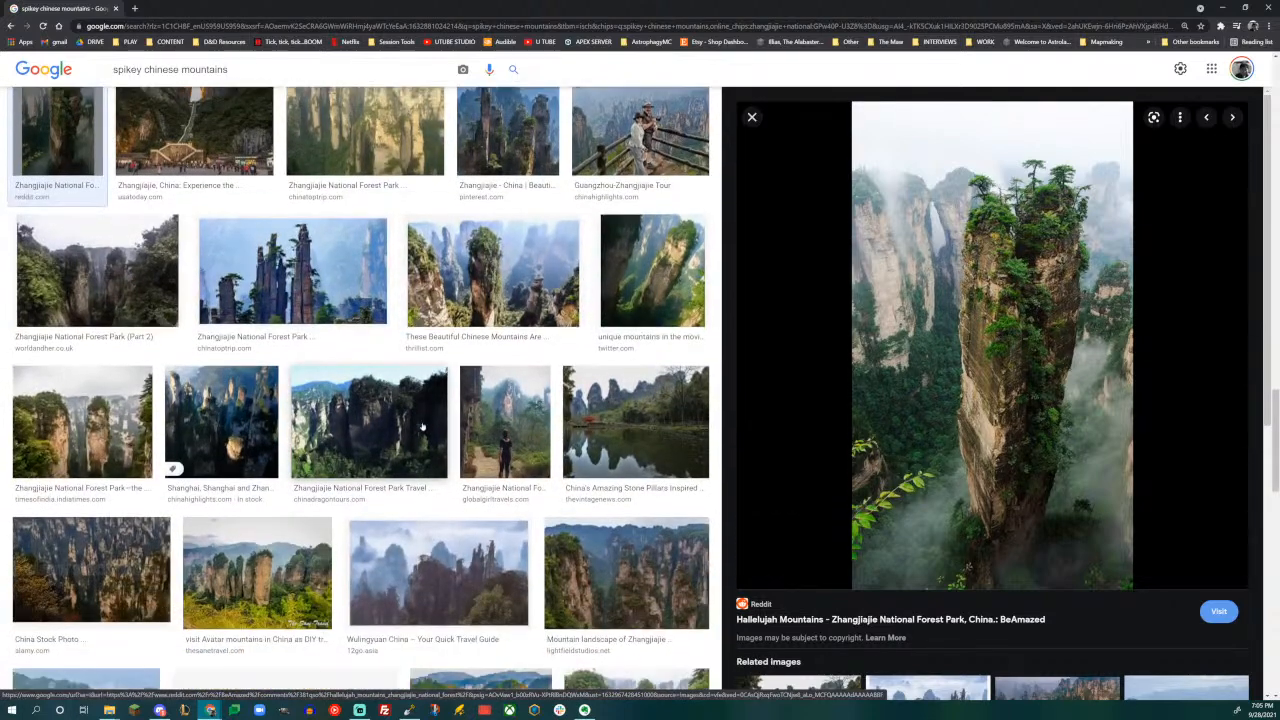
pyautogui.scroll(-2, 422, 427)
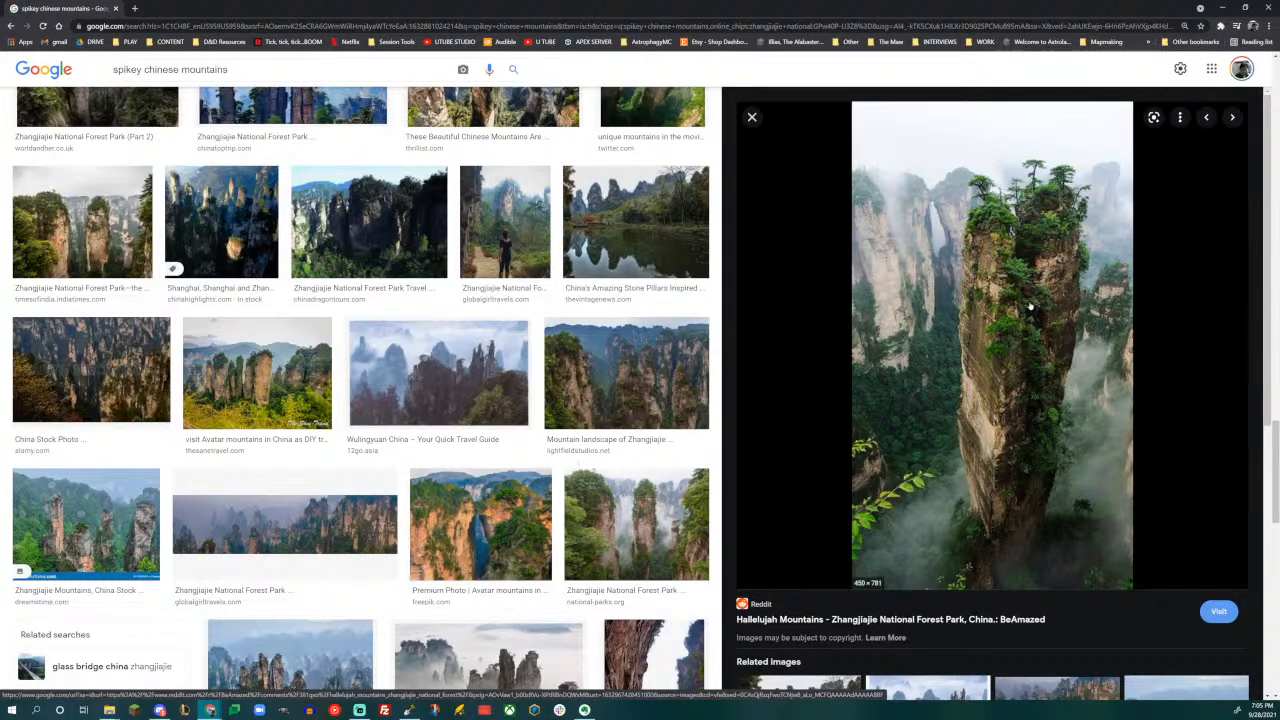
# - Preview the Freepik photo of Zhangjiajie's natural stone bridge and the national-parks.org photo of the cliffside elevator tower
pyautogui.click(540, 500)
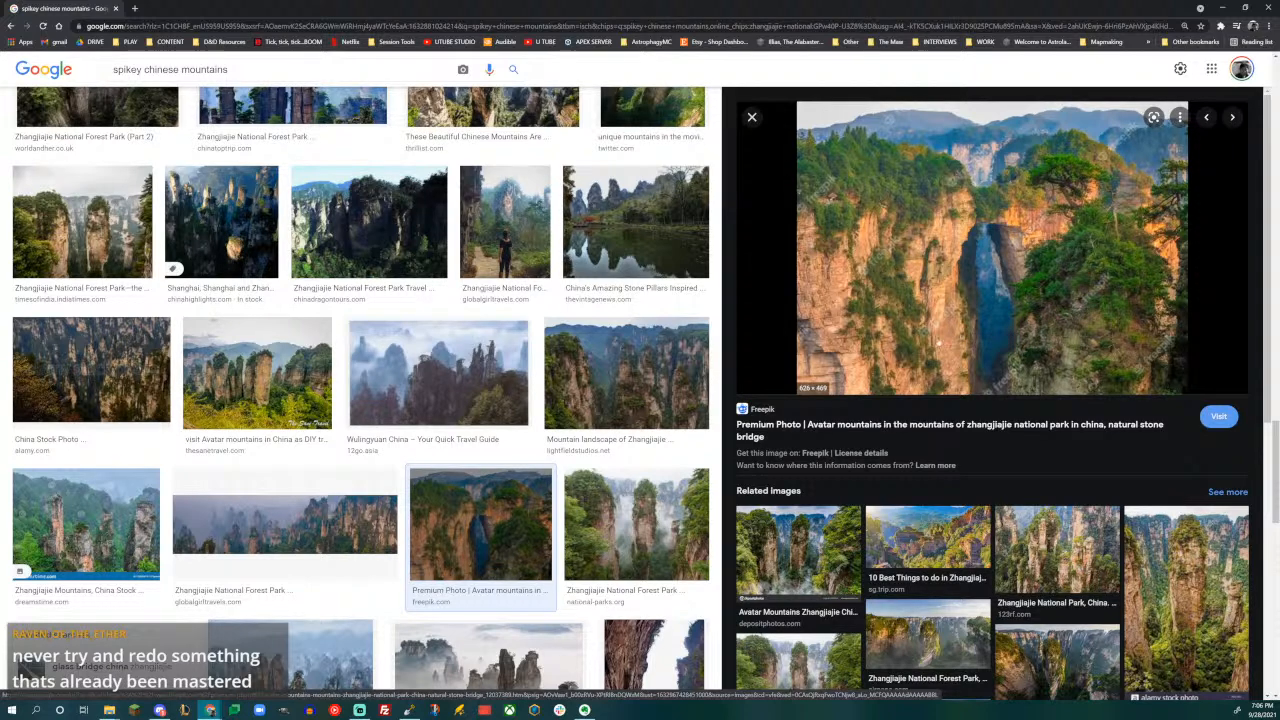
pyautogui.scroll(-3, 618, 380)
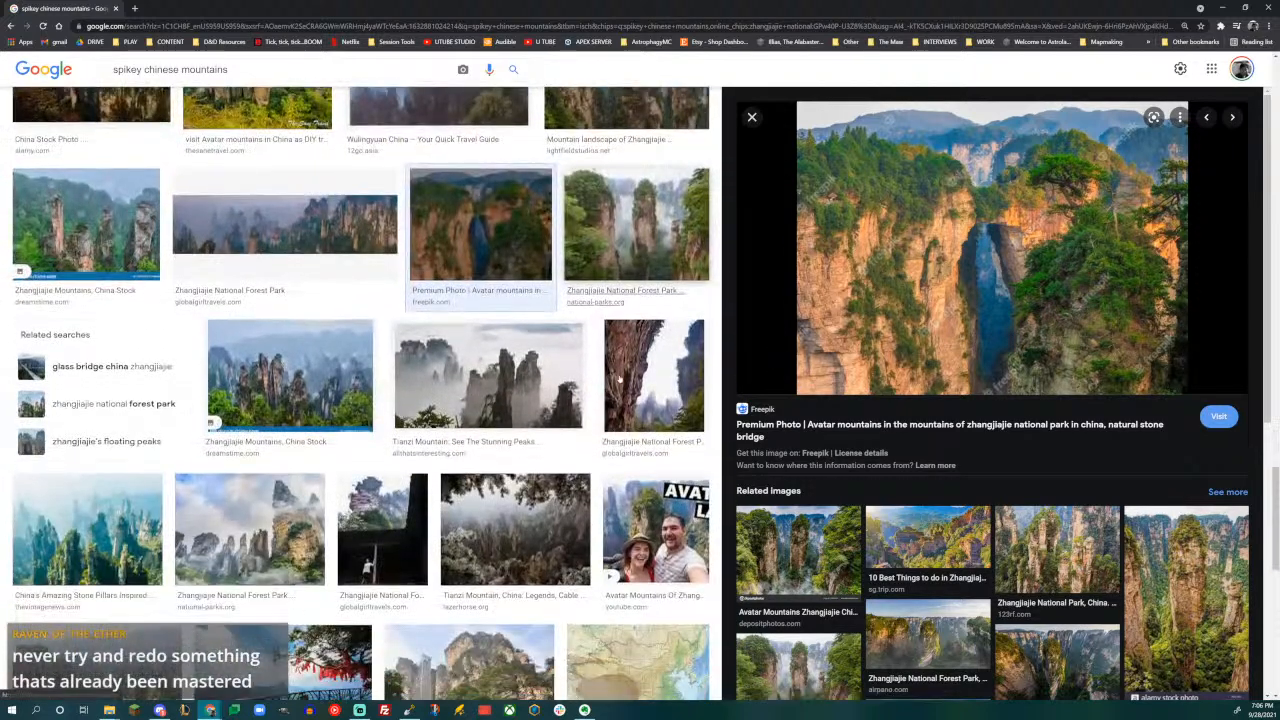
pyautogui.scroll(-2, 612, 386)
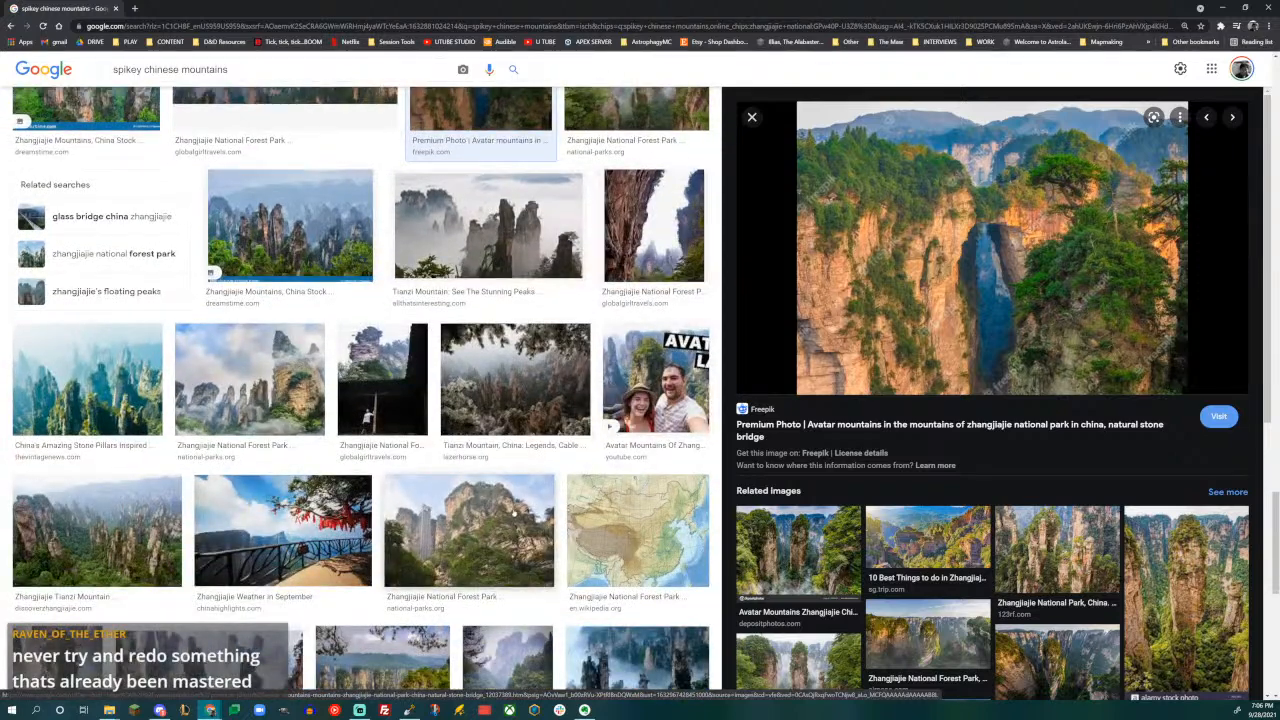
pyautogui.click(510, 510)
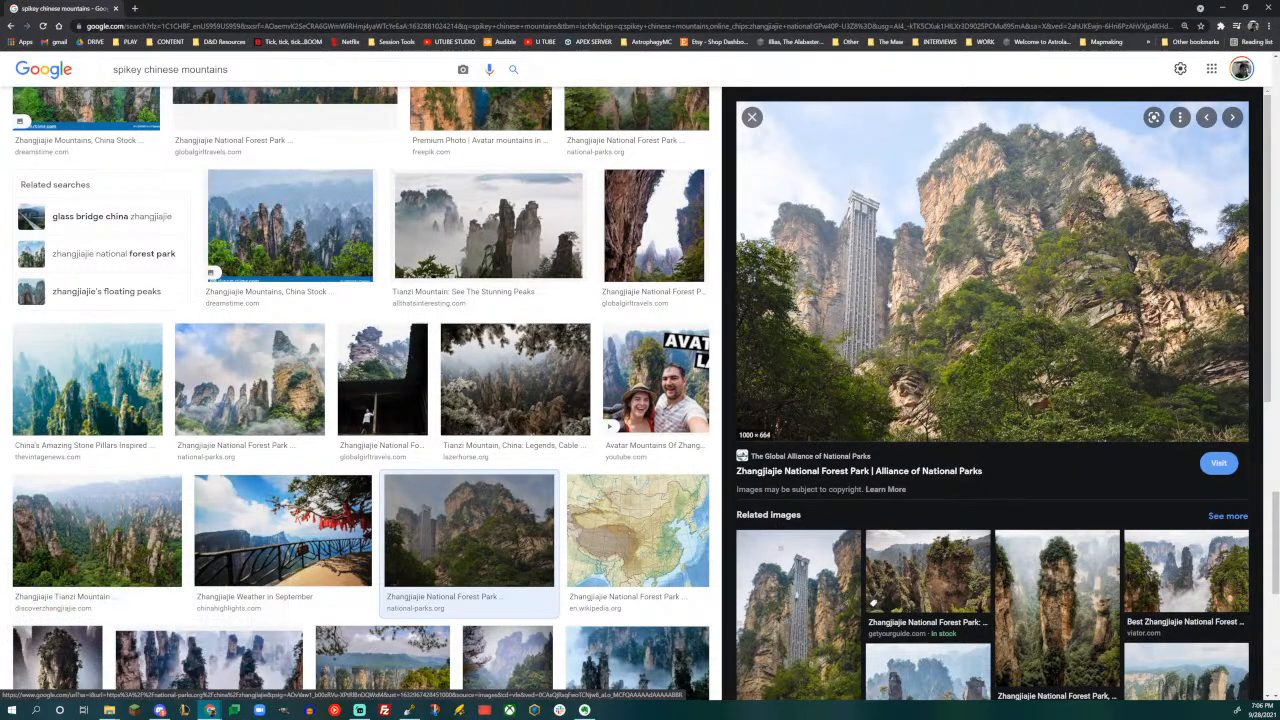
pyautogui.scroll(-2, 531, 380)
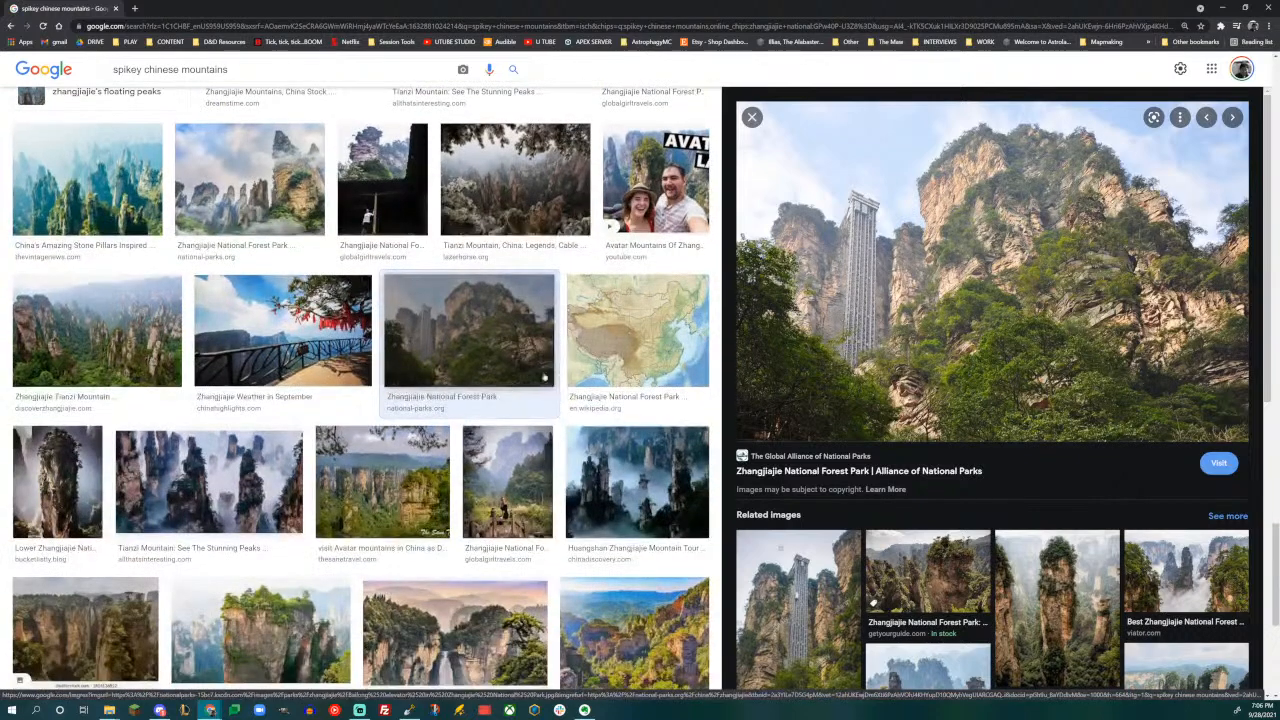
# - Preview Wikipedia's relief map of China for Zhangjiajie National Forest Park, then enlarge the related Wikimedia Commons Sichuan relief map
pyautogui.click(637, 335)
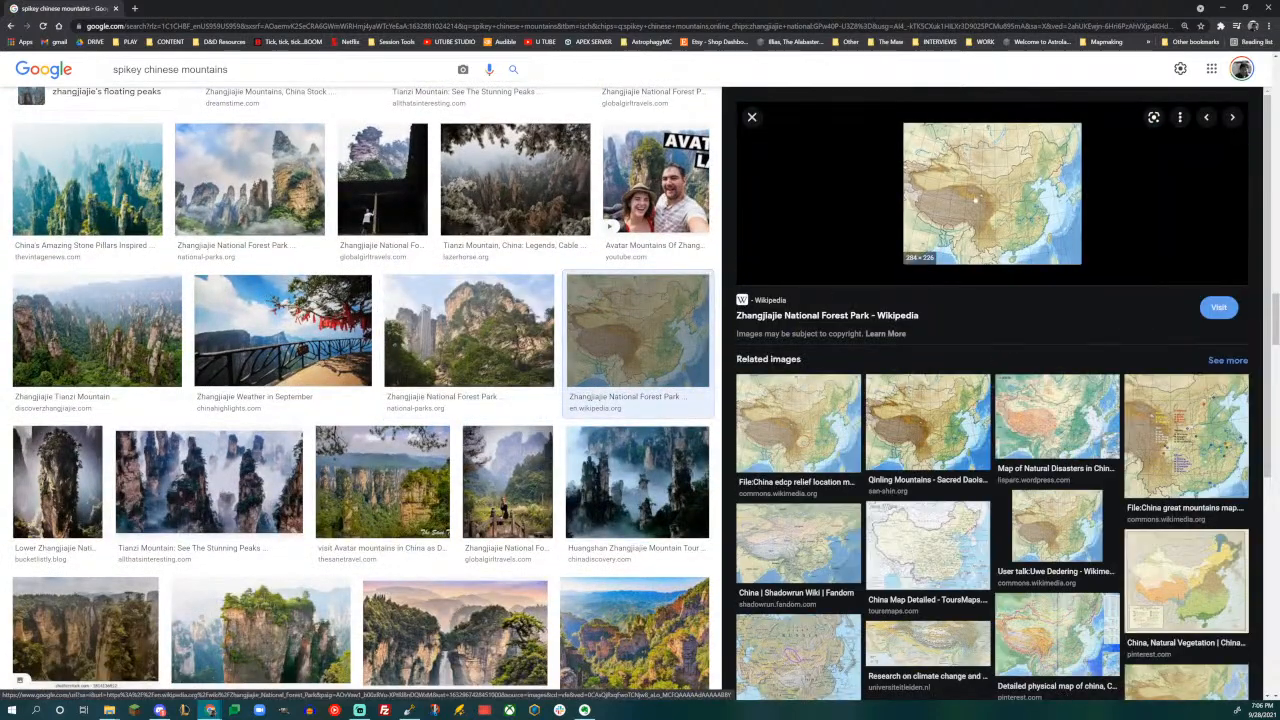
pyautogui.scroll(1, 637, 335)
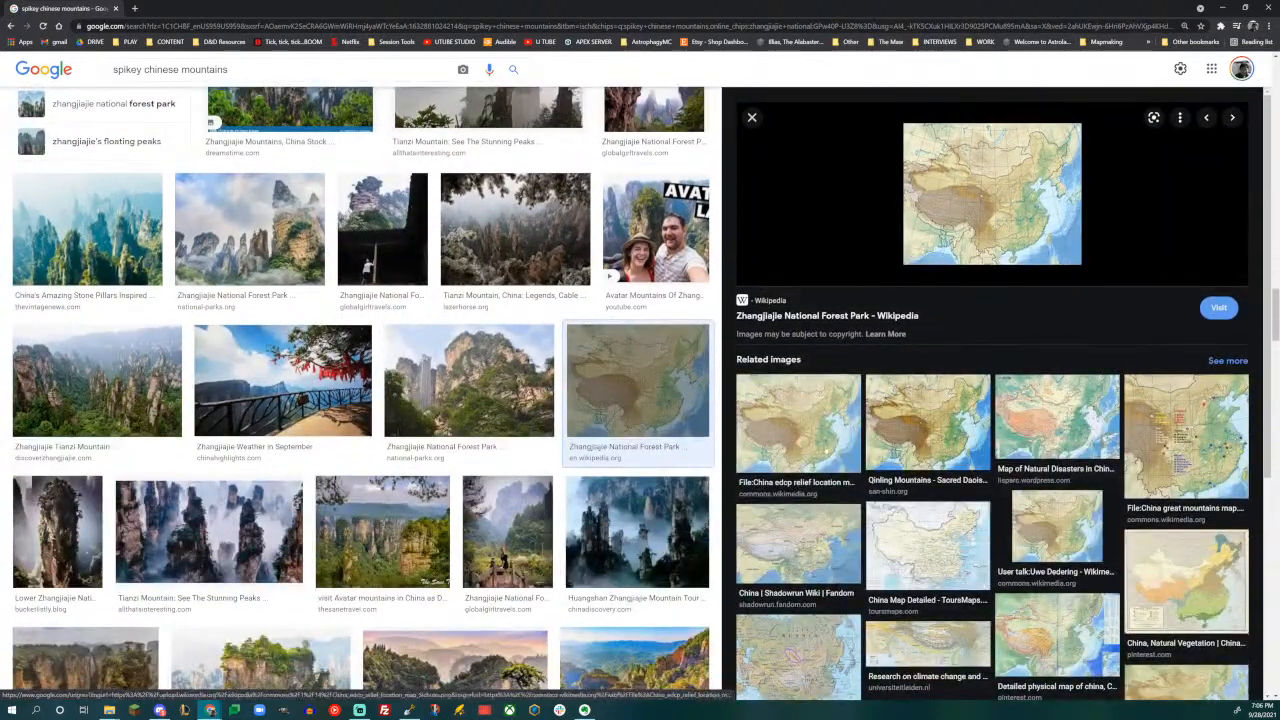
pyautogui.click(798, 423)
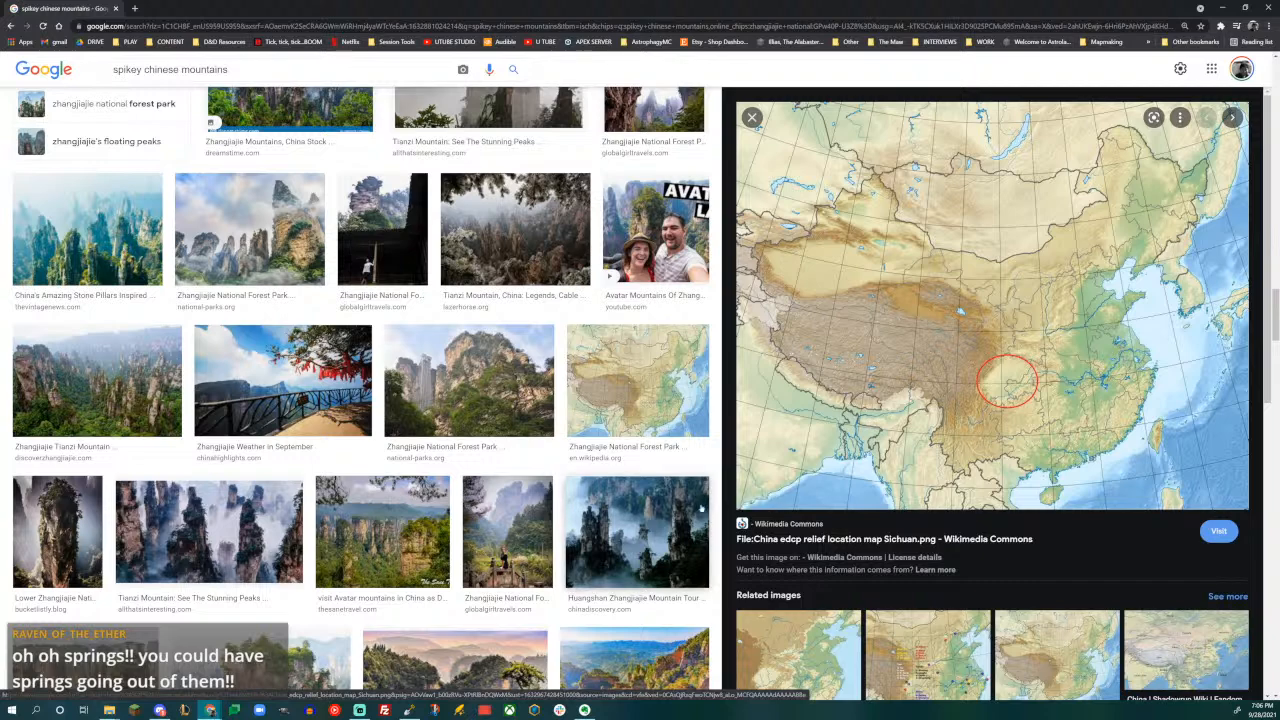
# - Preview the Huangshan Zhangjiajie Mountain Tour and The Sane Travel Avatar mountains photos, then browse the further pillar images
pyautogui.click(637, 530)
pyautogui.click(432, 537)
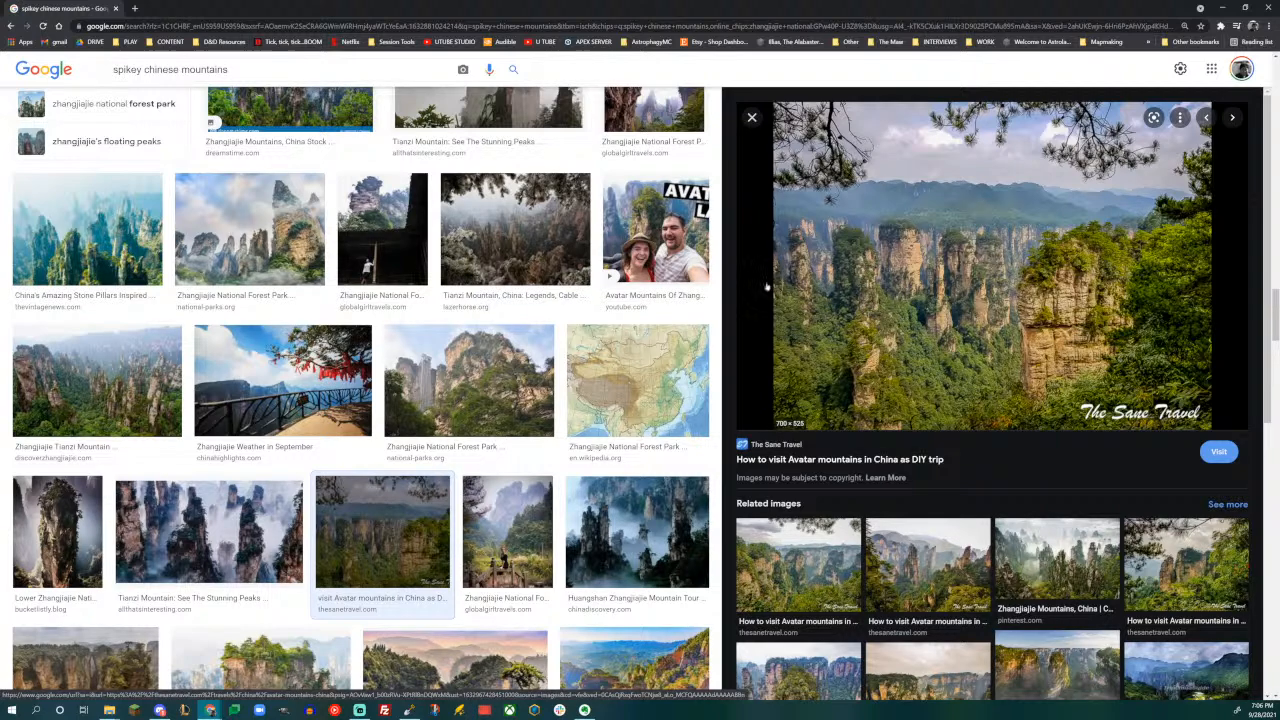
pyautogui.scroll(-2, 637, 380)
pyautogui.scroll(-1, 360, 400)
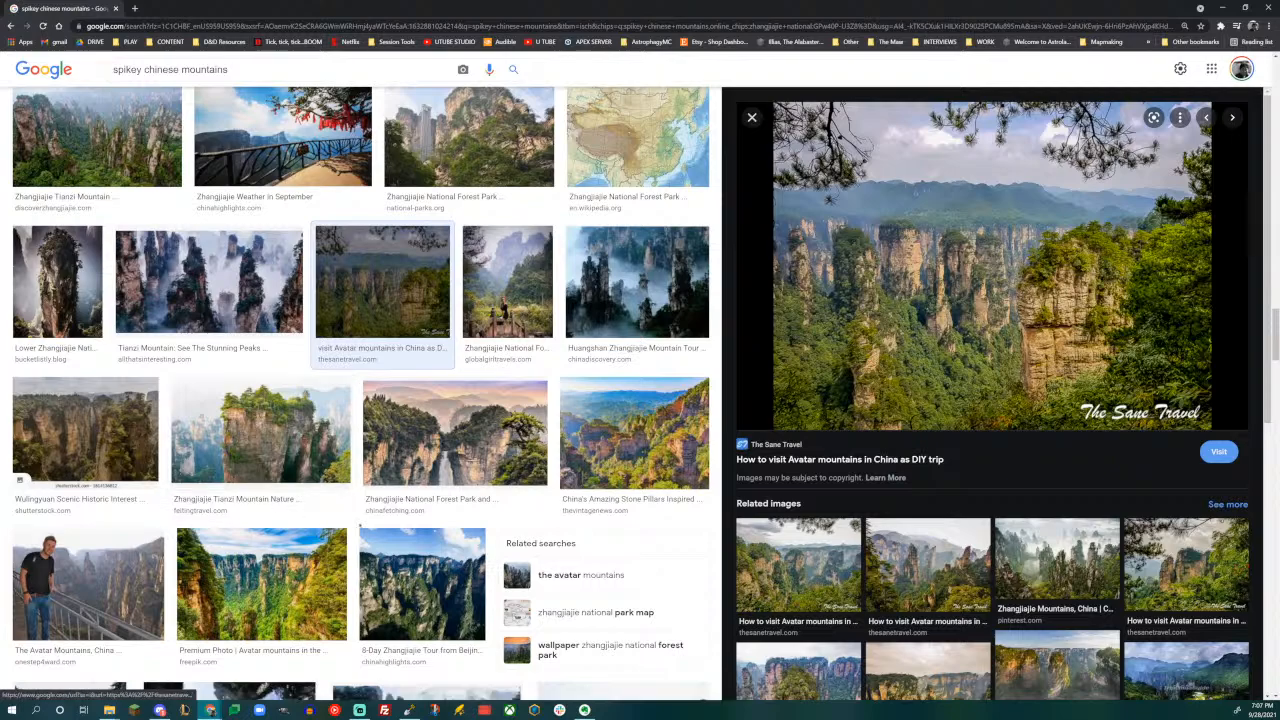
pyautogui.scroll(-1, 580, 437)
pyautogui.scroll(-3, 580, 437)
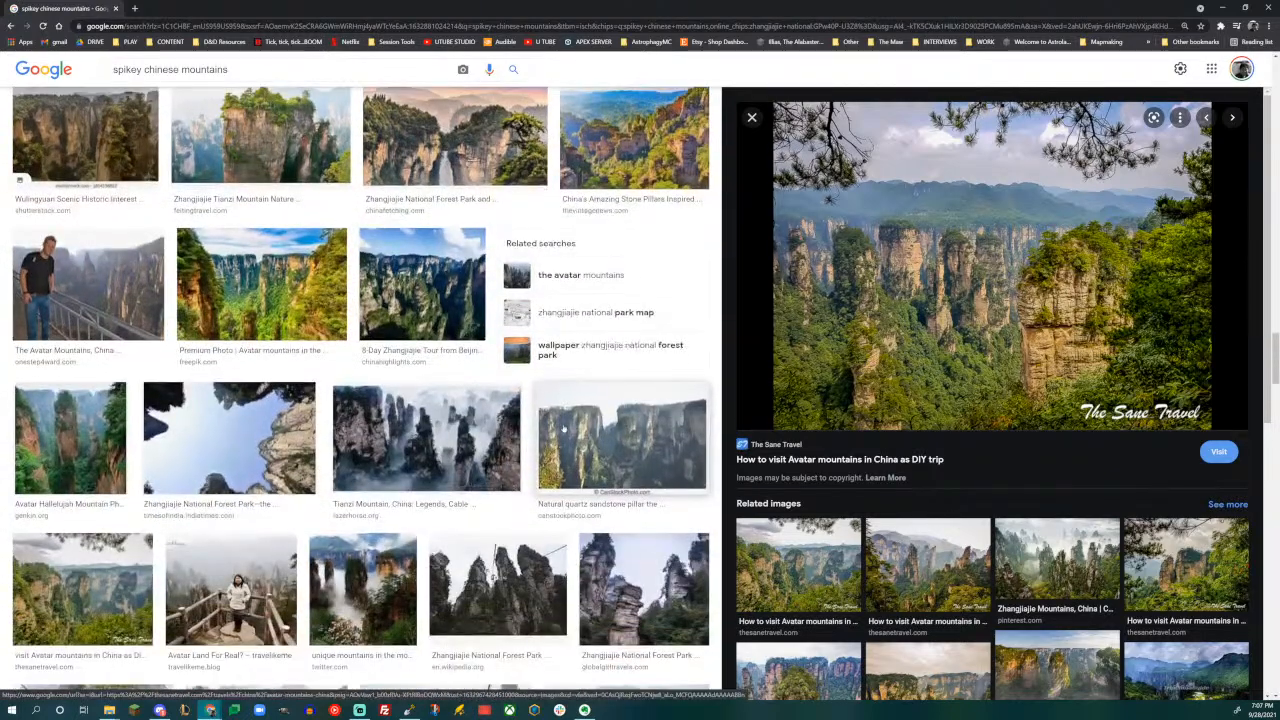
pyautogui.scroll(-3, 563, 427)
pyautogui.scroll(3, 563, 427)
pyautogui.scroll(-3, 564, 427)
pyautogui.scroll(-4, 564, 427)
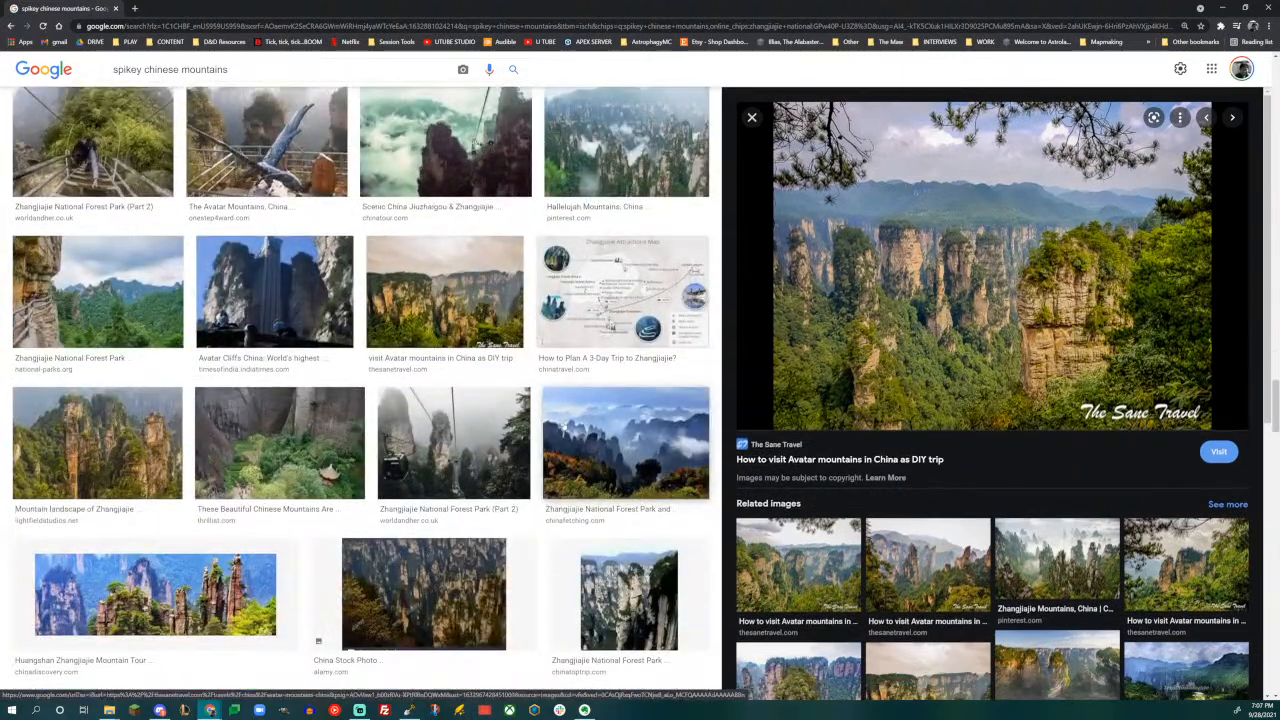
pyautogui.scroll(-3, 564, 427)
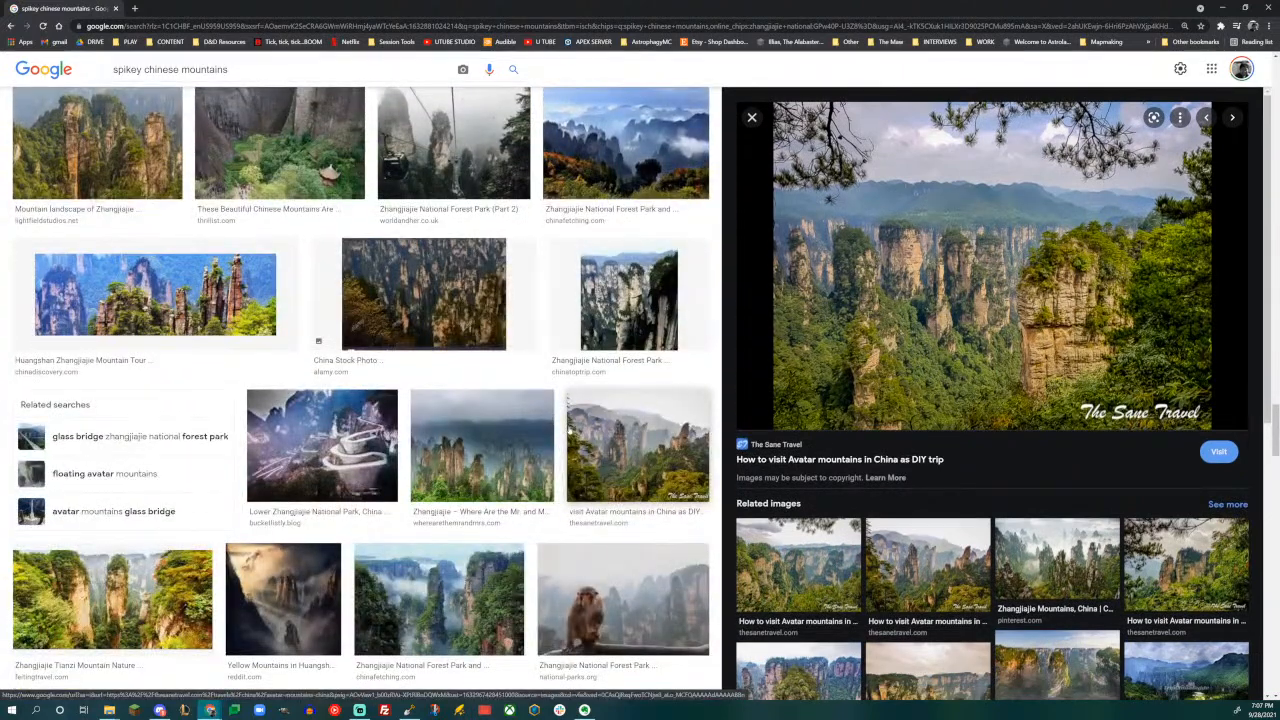
# - Preview the feitingtravel.com Zhangjiajie Tianzi Mountain Nature Reserve photo of cliffs above a farmed clearing, then browse the images below it
pyautogui.scroll(-2, 568, 430)
pyautogui.scroll(-2, 568, 430)
pyautogui.scroll(-1, 562, 480)
pyautogui.click(562, 485)
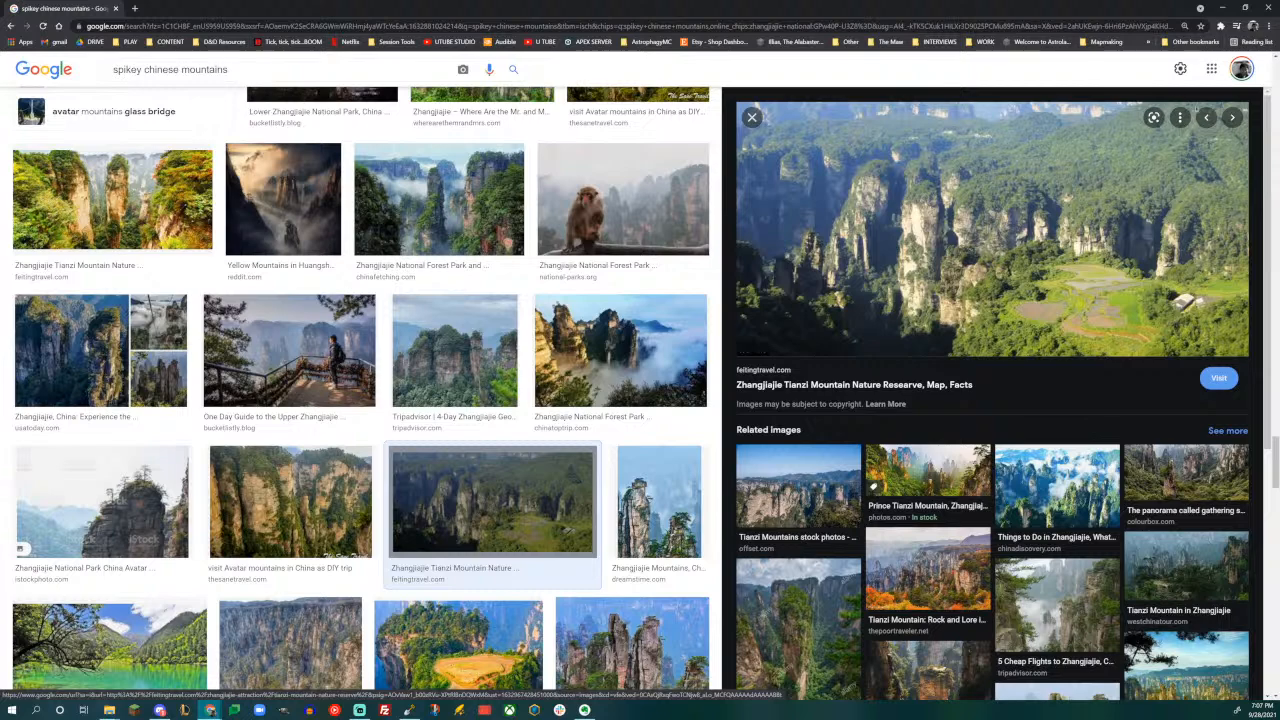
pyautogui.scroll(-3, 787, 301)
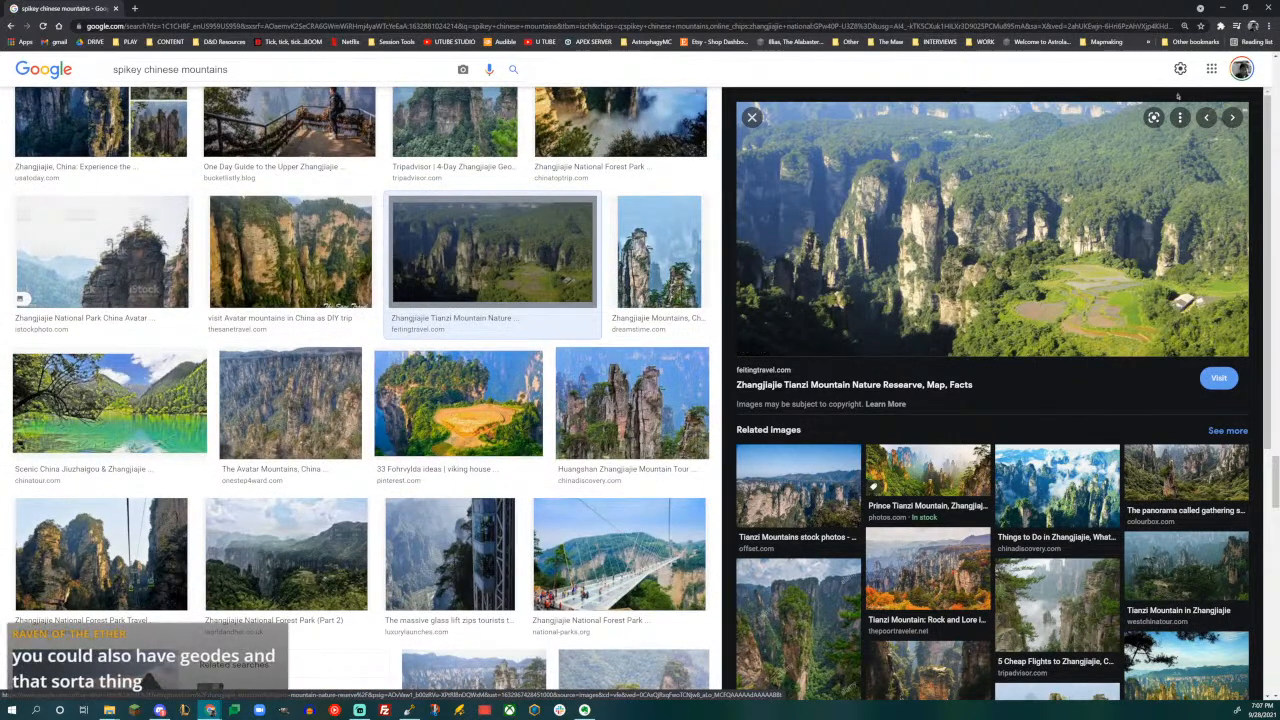
# - Switch to WorldPainter and raise a rugged mountain mass with a custom brush, just east of the grey slope and northwest of the green ridges
pyautogui.click(1218, 8)
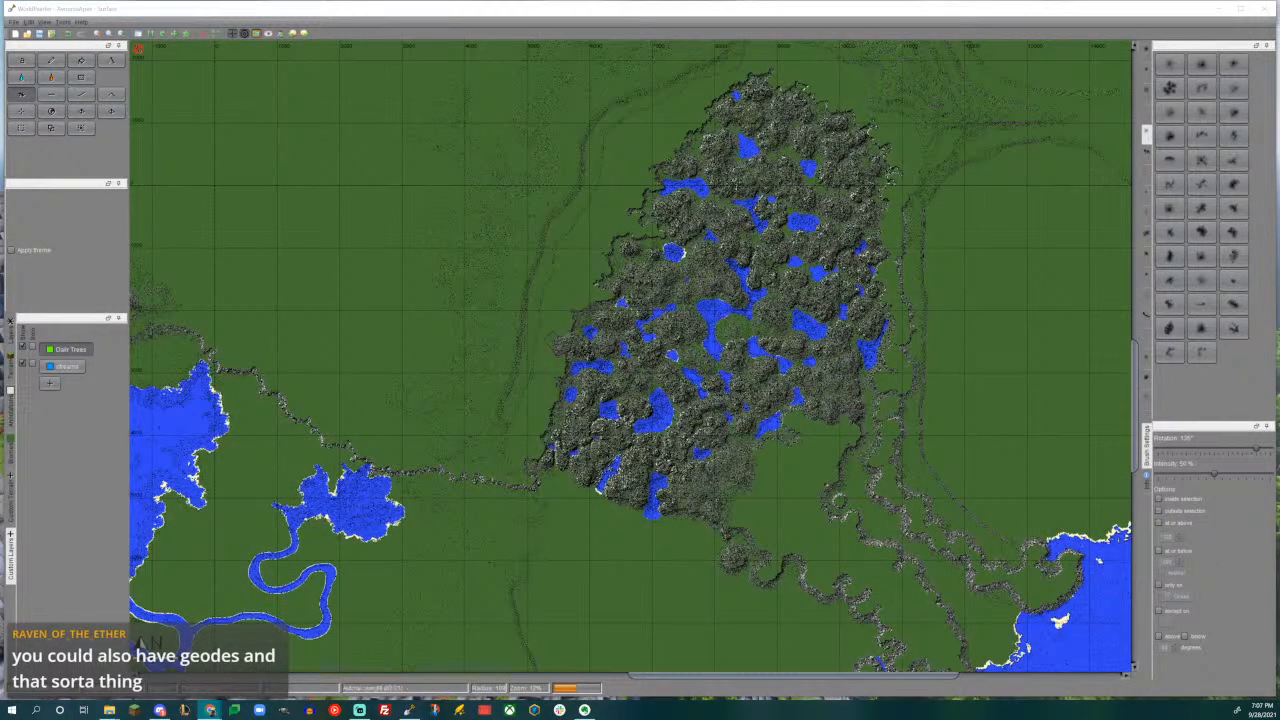
pyautogui.moveTo(454, 320); pyautogui.dragTo(785, 612, button='middle')
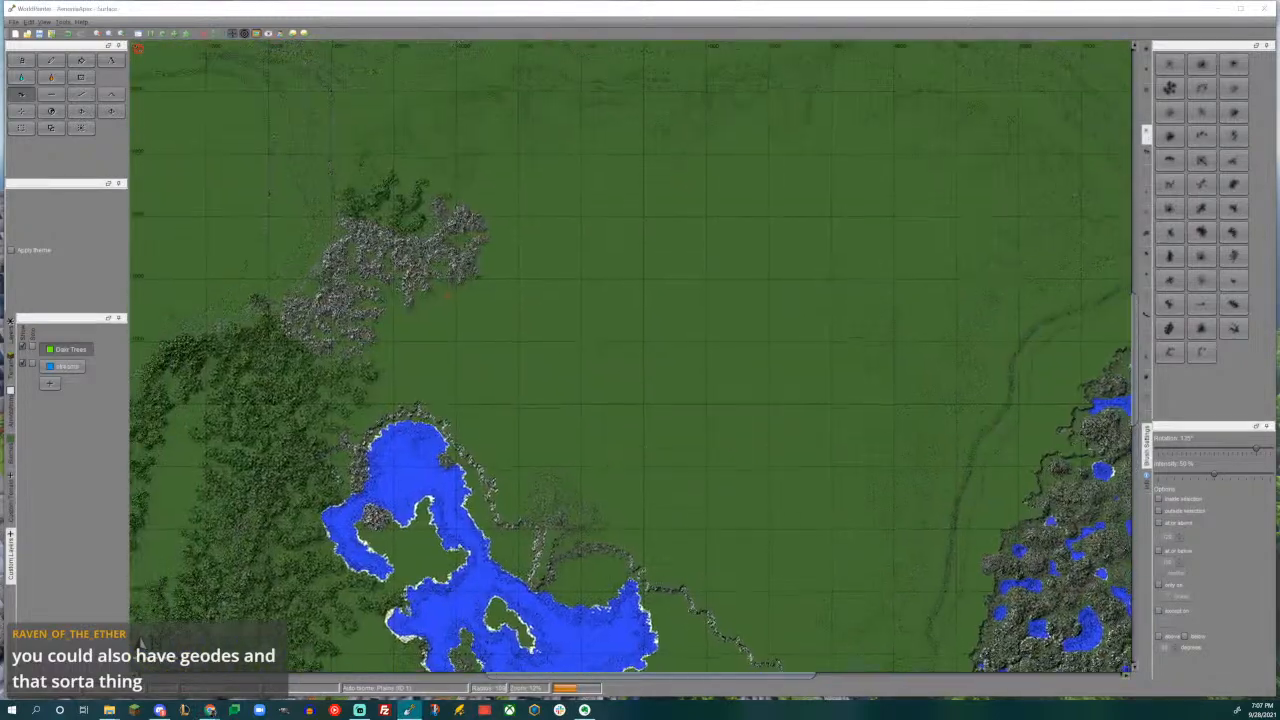
pyautogui.moveTo(371, 315); pyautogui.dragTo(671, 453, button='middle')
pyautogui.scroll(2, 640, 366)
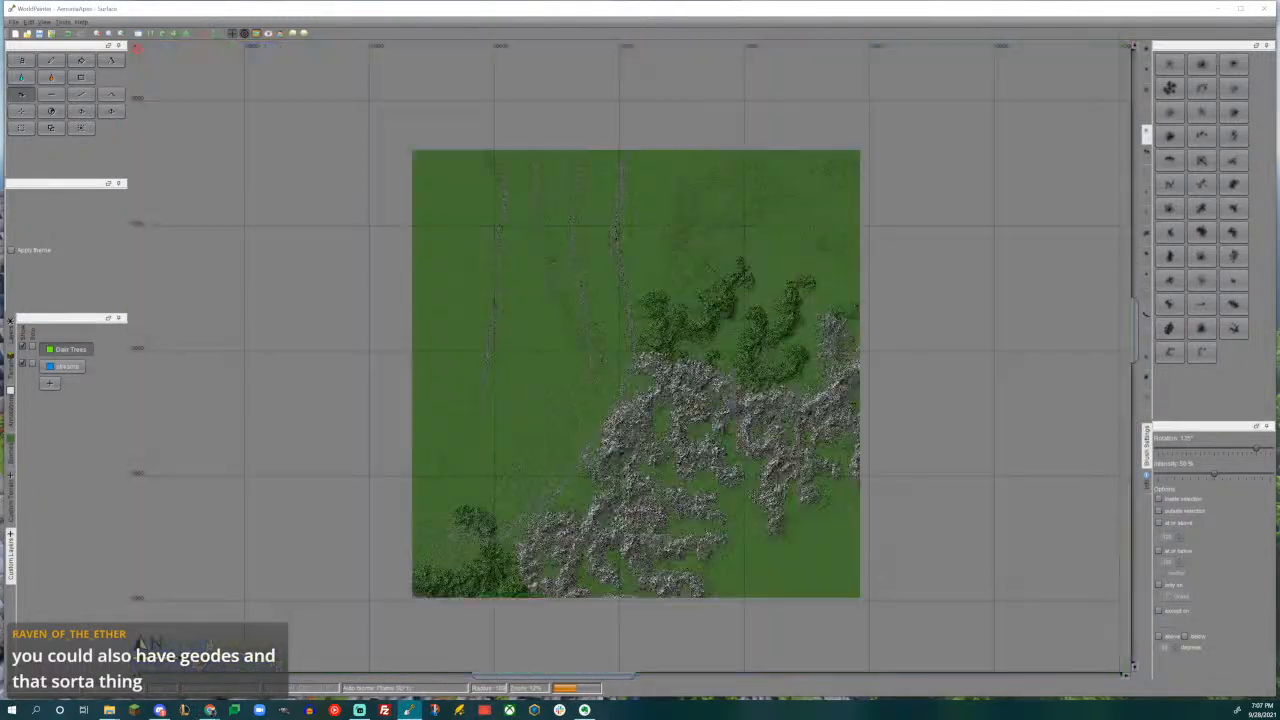
pyautogui.moveTo(638, 355); pyautogui.dragTo(551, 560, button='middle')
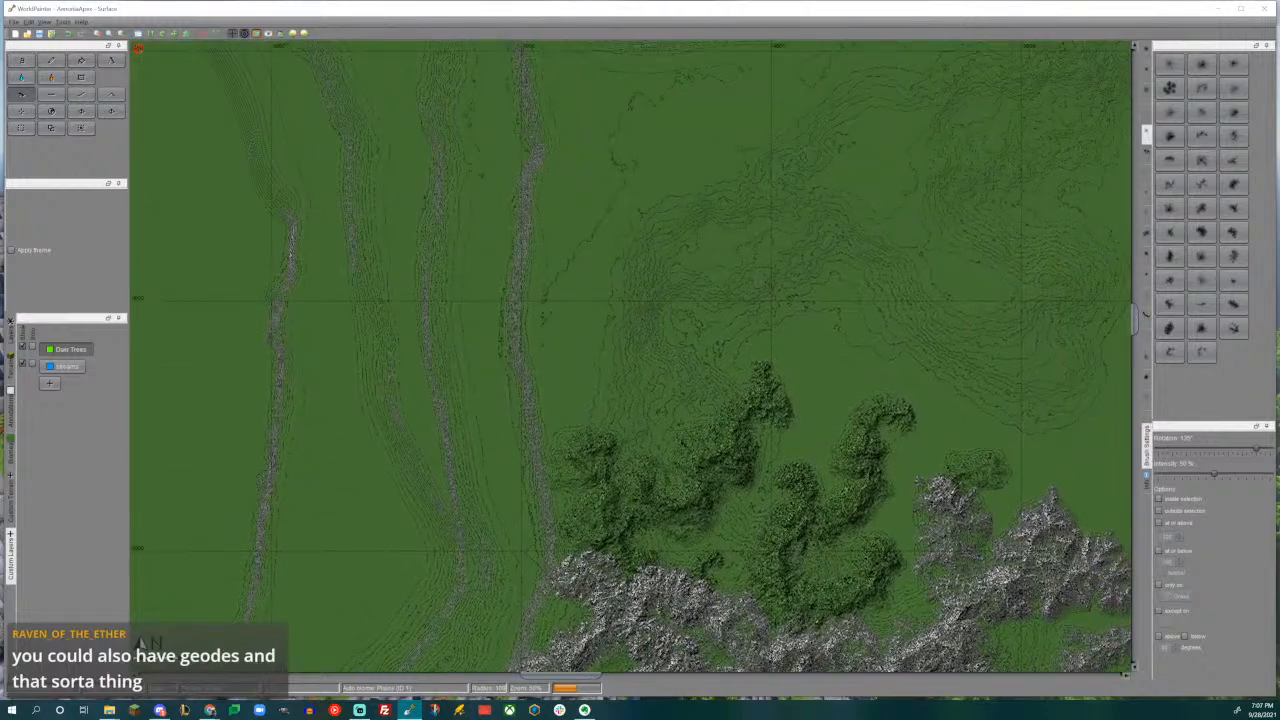
pyautogui.scroll(1, 634, 360)
pyautogui.moveTo(700, 473); pyautogui.dragTo(626, 383, button='middle')
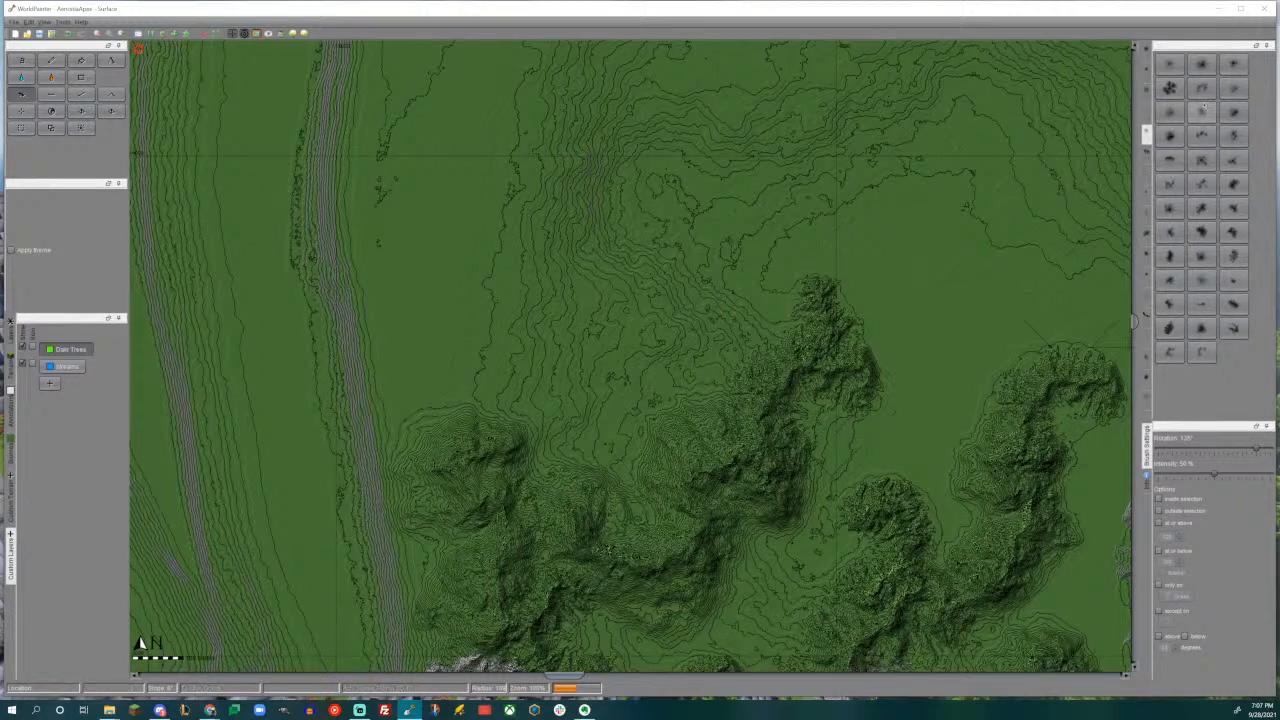
pyautogui.click(1201, 64)
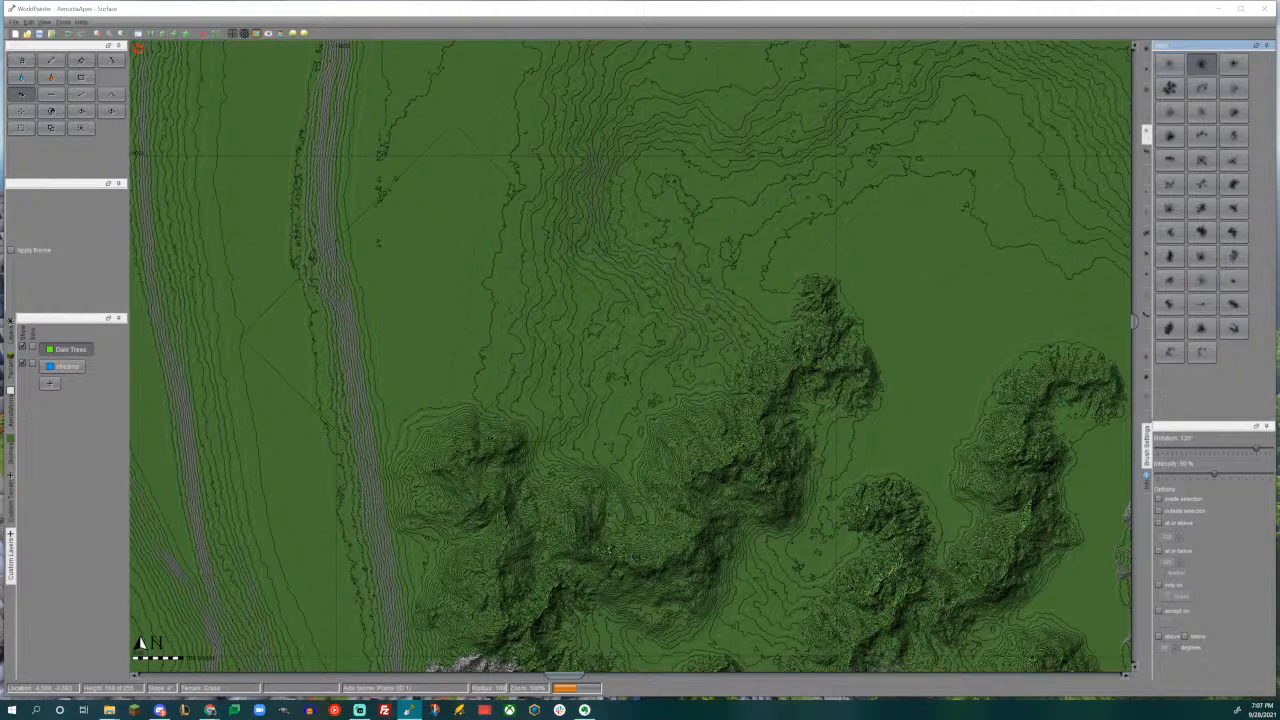
pyautogui.click(445, 325)
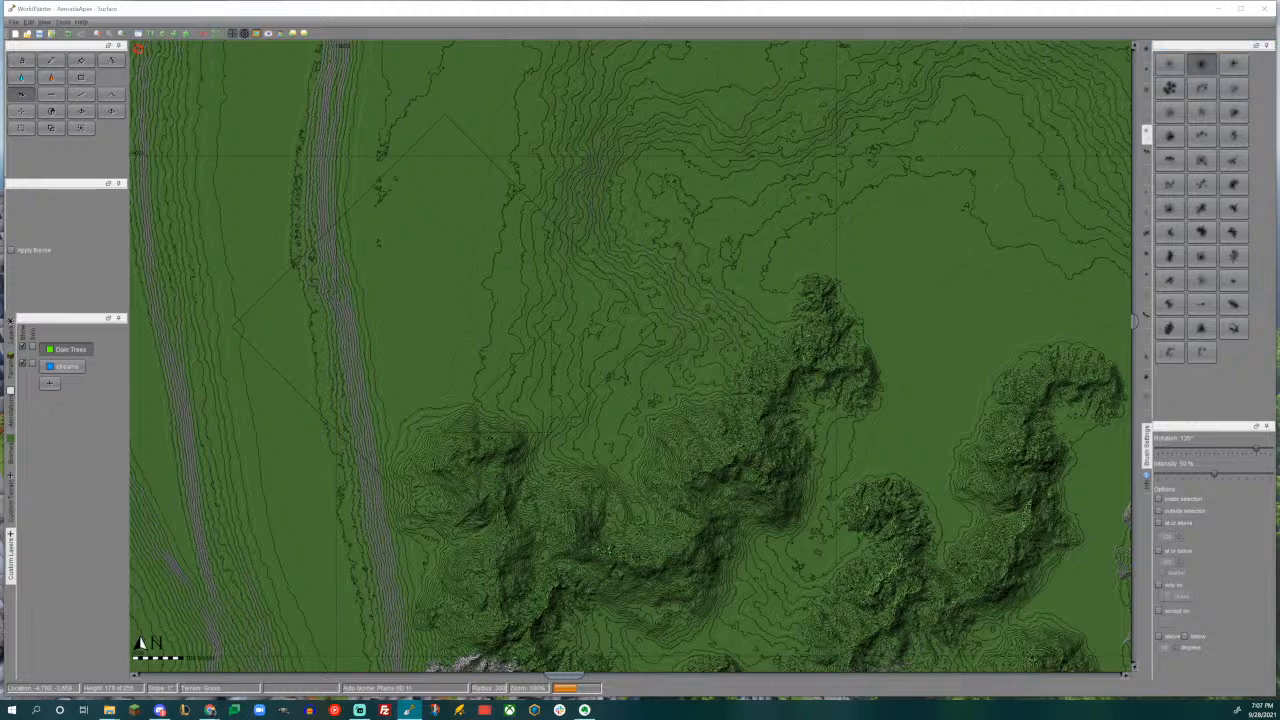
pyautogui.moveTo(445, 325); pyautogui.dragTo(445, 325)
pyautogui.moveTo(495, 405); pyautogui.dragTo(495, 405)
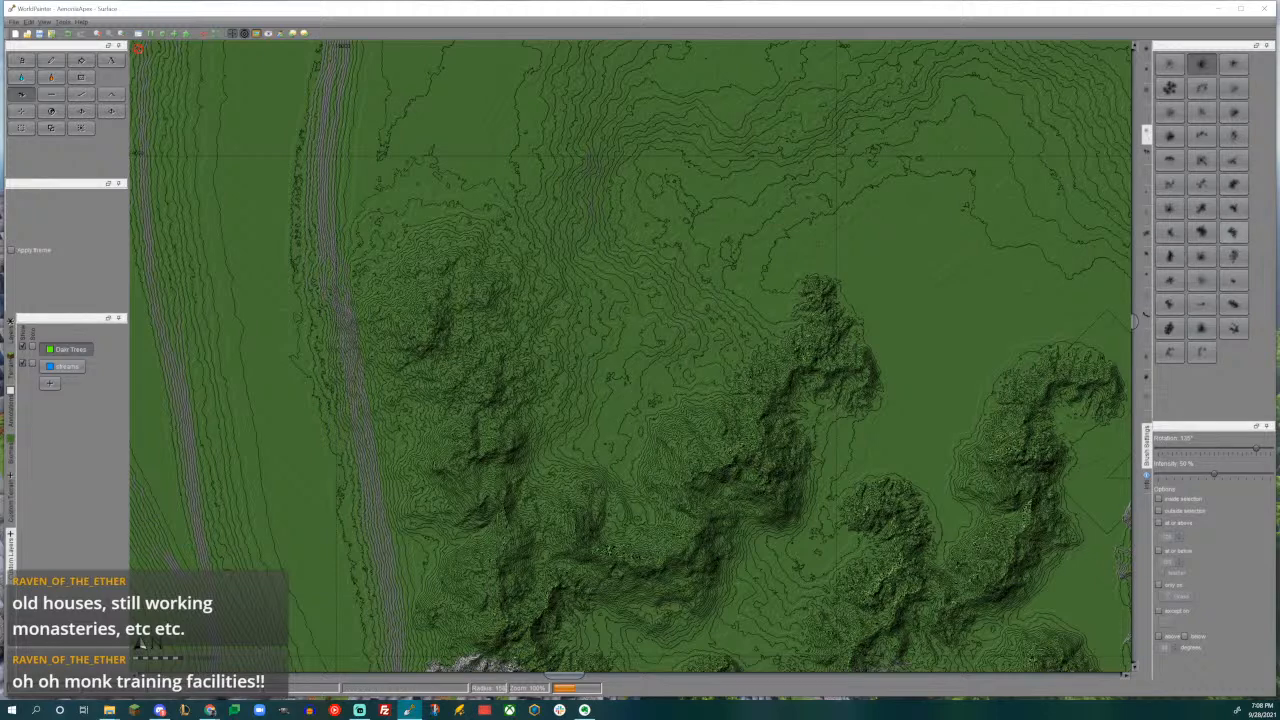
# - Raise a ridged mountain with a different custom brush rotated to -75°, between the new mountain mass and the green ridge to its east
pyautogui.scroll(-6, 614, 349)
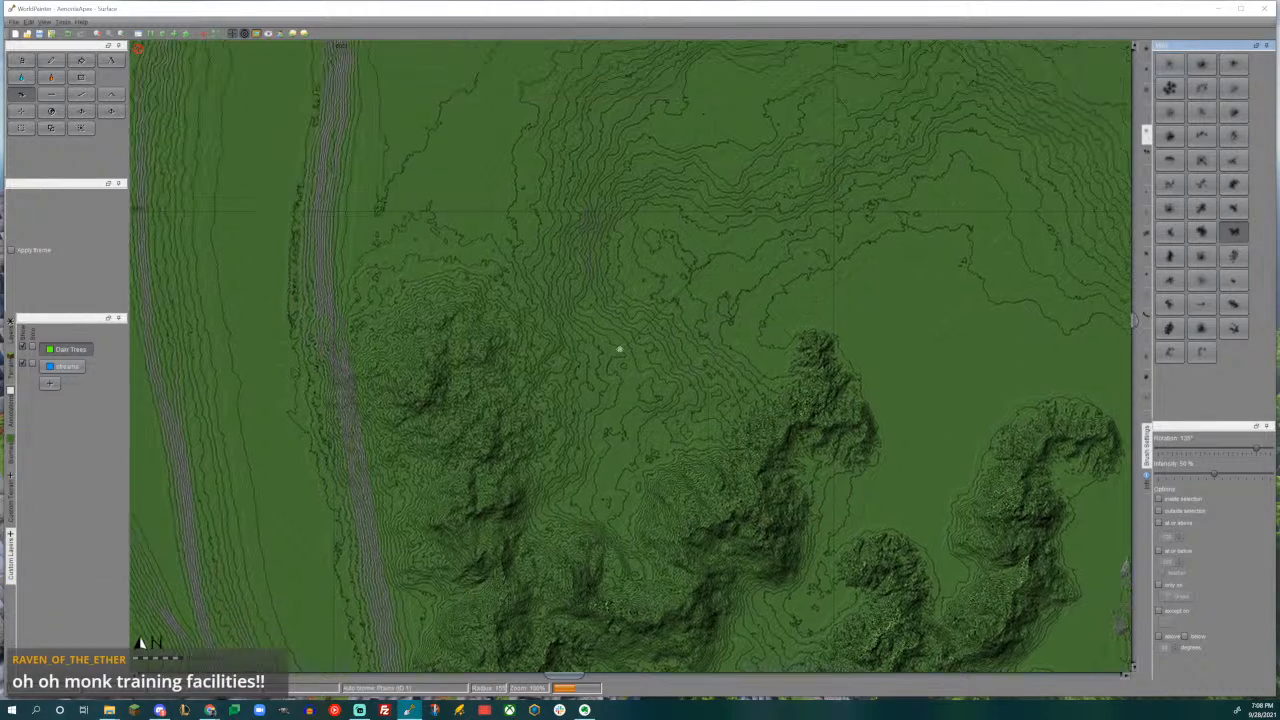
pyautogui.scroll(6, 629, 357)
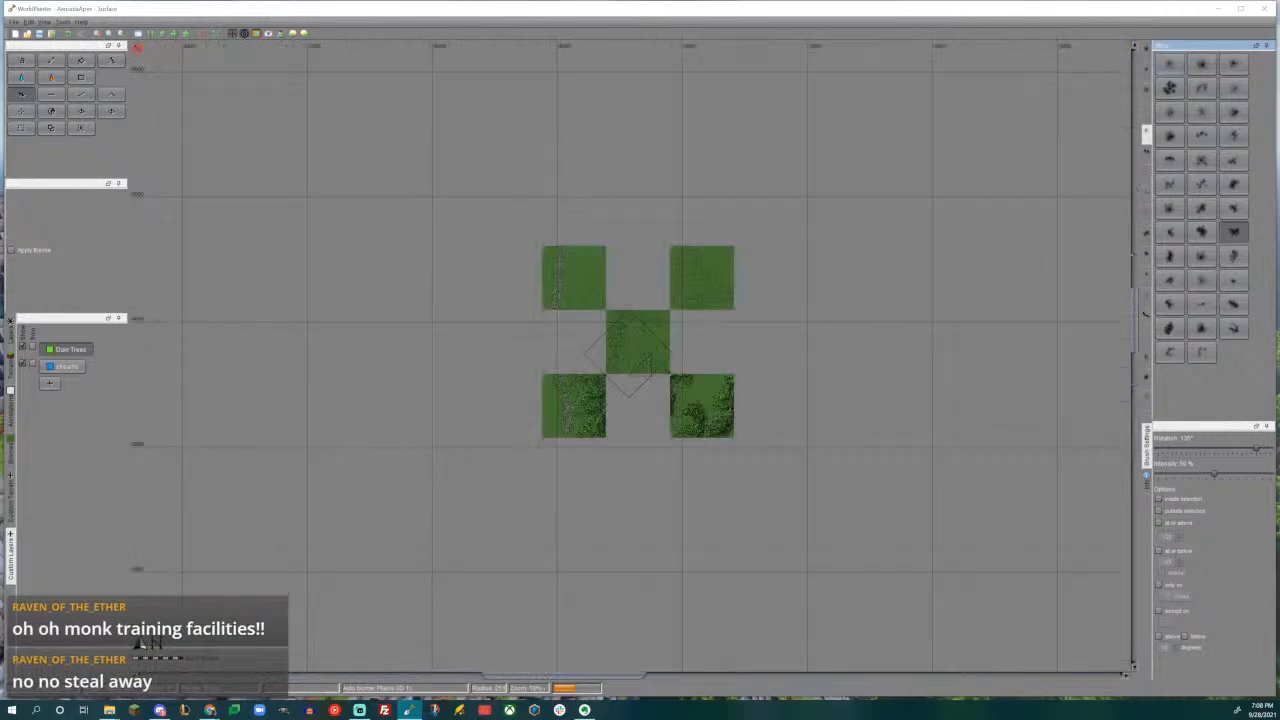
pyautogui.keyDown('alt'); pyautogui.scroll(-11, 626, 359); pyautogui.keyUp('alt')
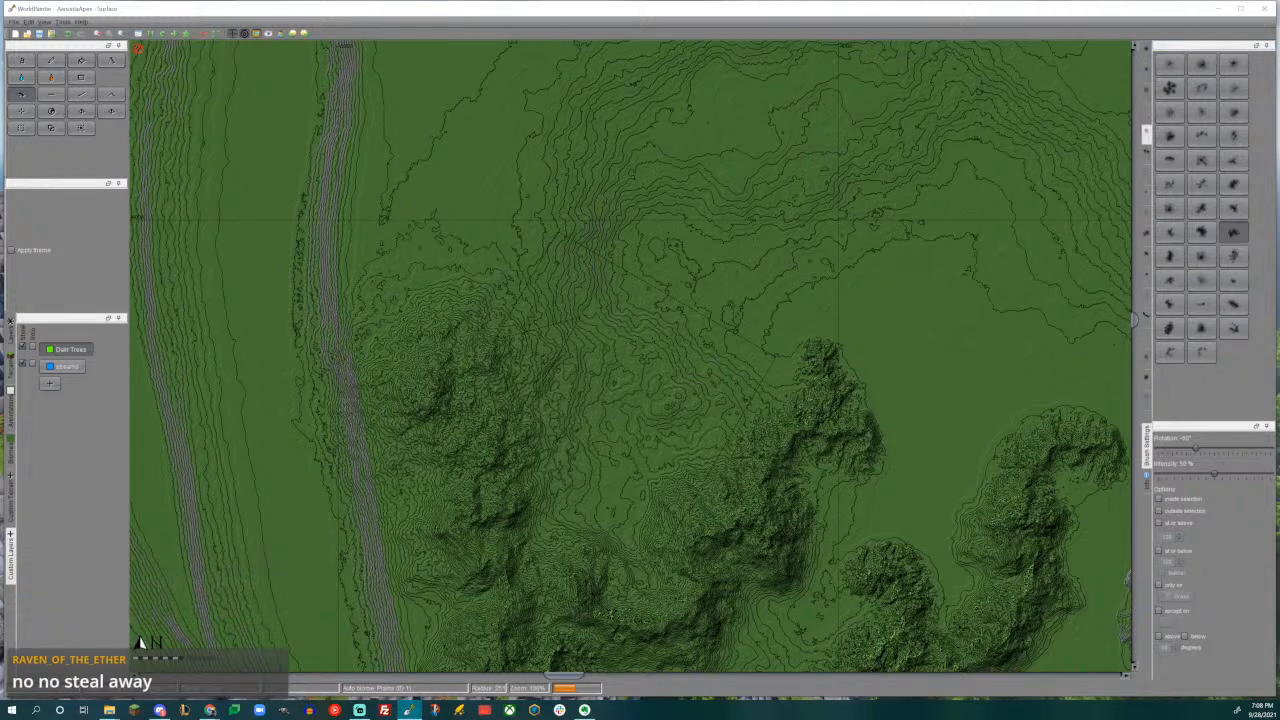
pyautogui.click(606, 408)
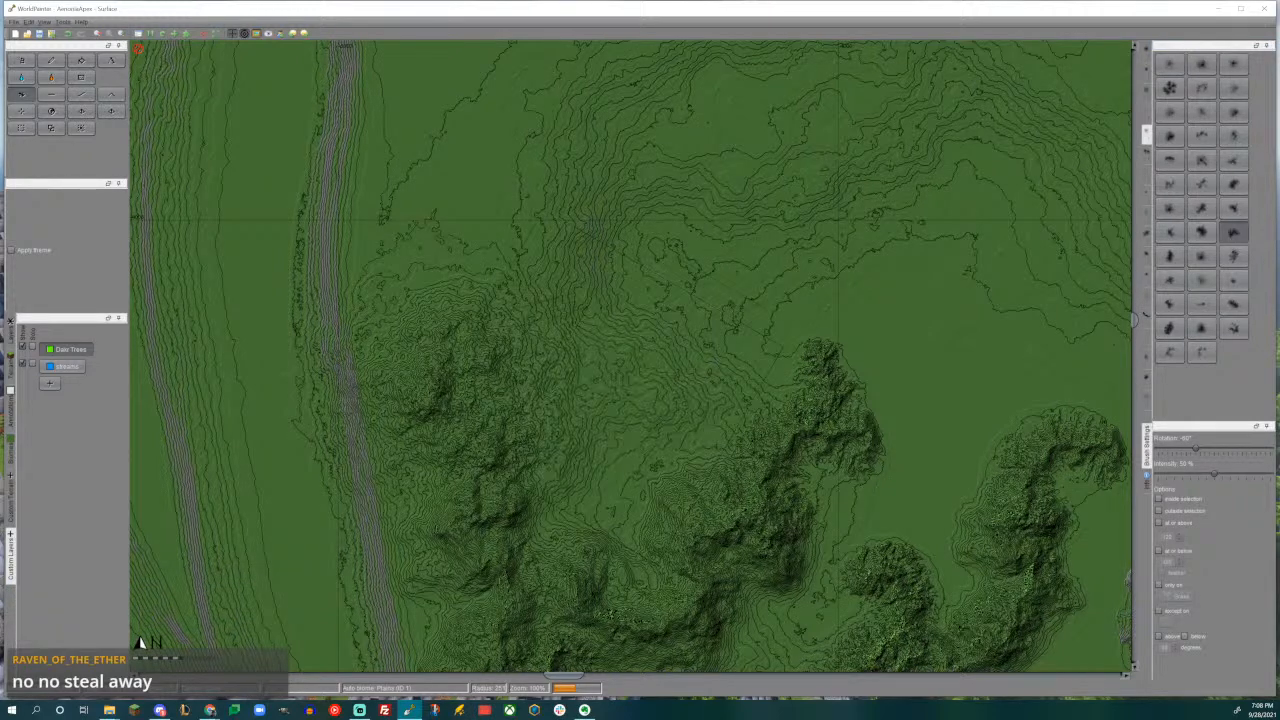
pyautogui.scroll(-2, 612, 390)
pyautogui.keyDown('alt'); pyautogui.scroll(1, 610, 388); pyautogui.keyUp('alt')
pyautogui.click(610, 387)
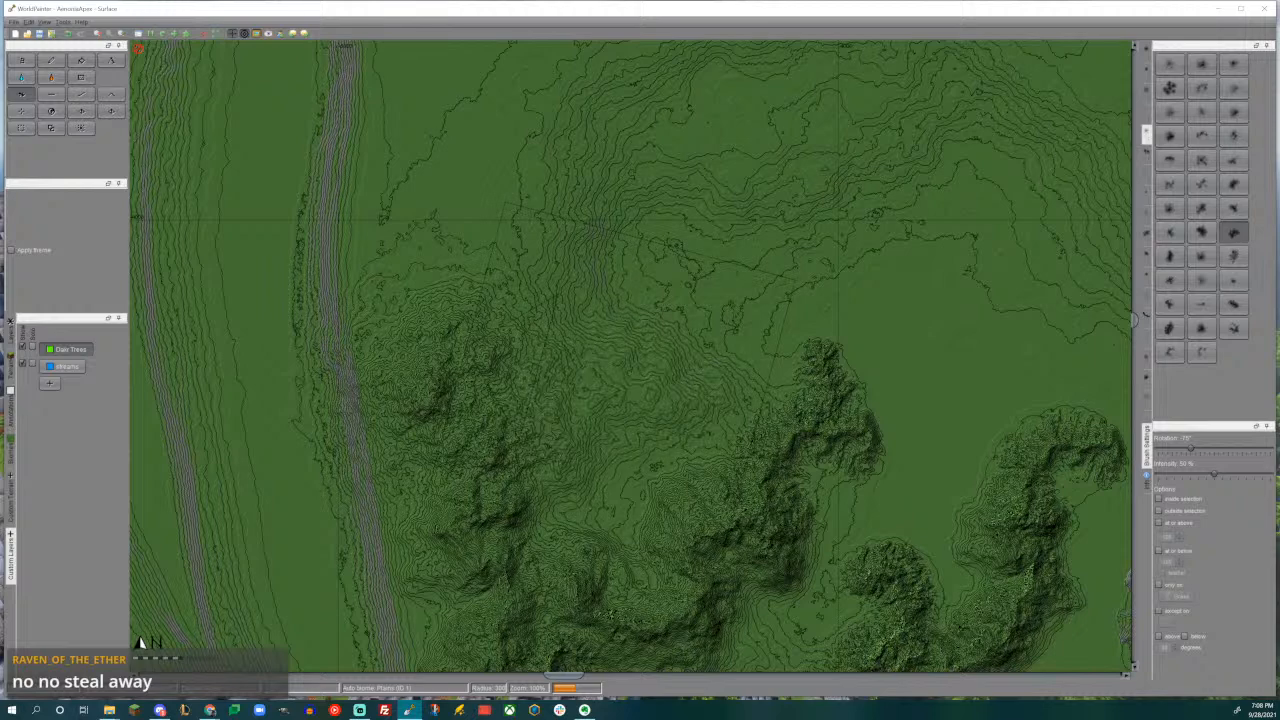
pyautogui.click(610, 386)
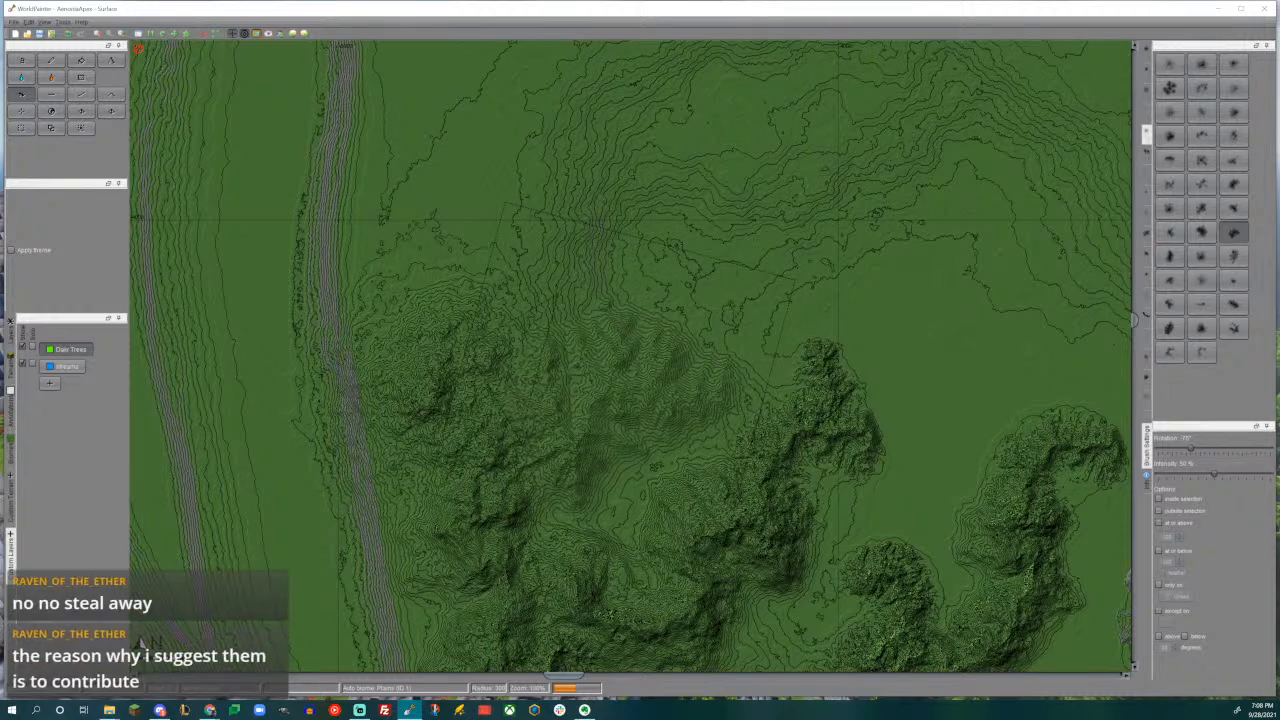
pyautogui.click(611, 387)
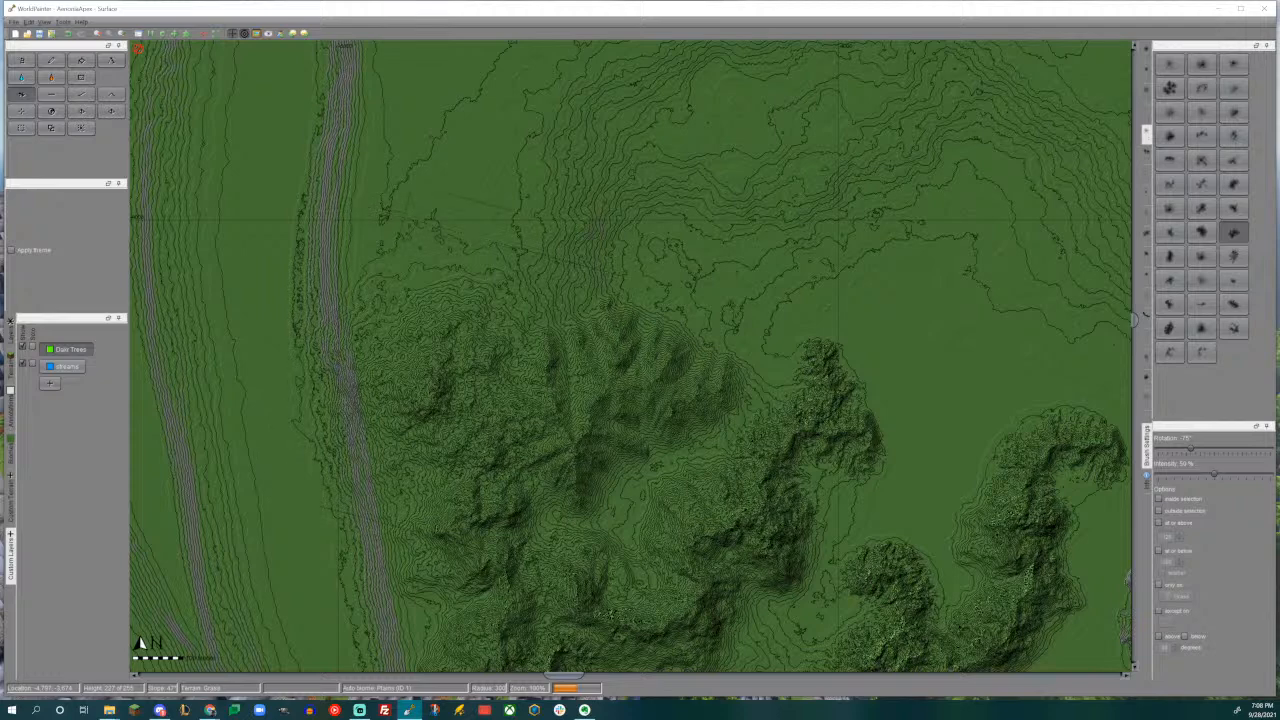
# - Try raising the western mountain's summit with the earlier custom brush, check it in the 3D view, and undo the change
pyautogui.click(1202, 65)
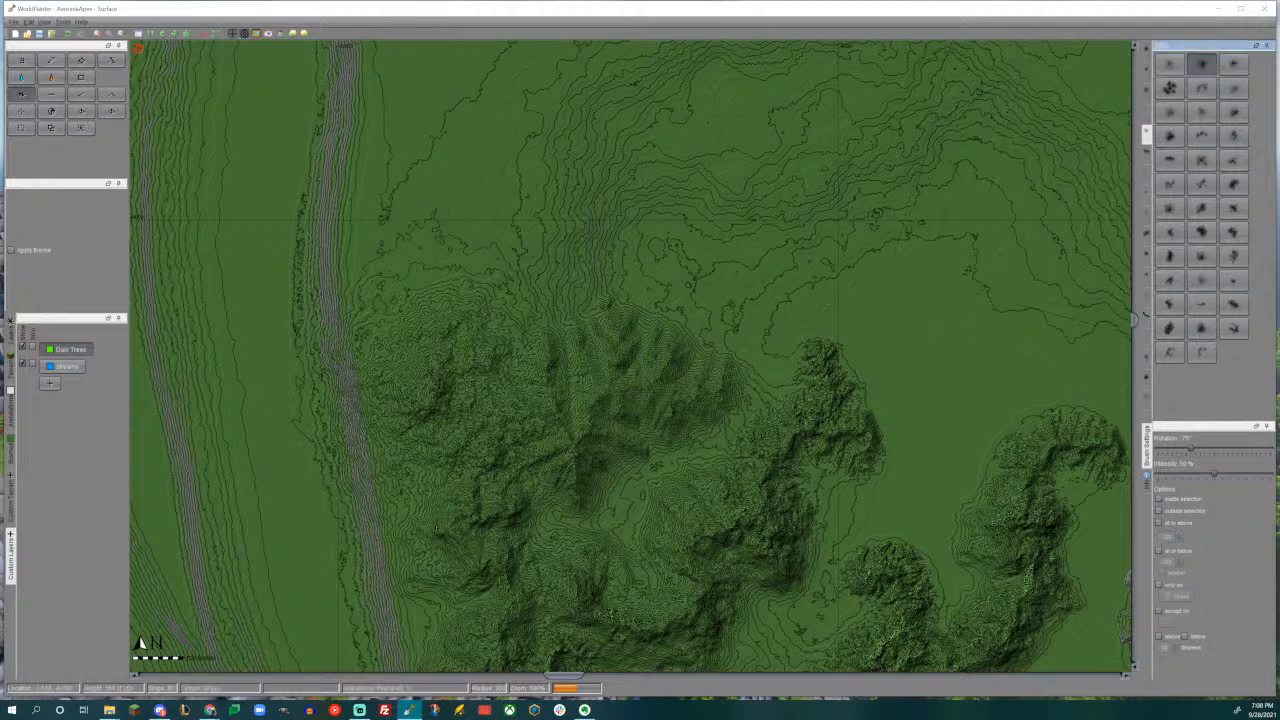
pyautogui.moveTo(429, 389); pyautogui.dragTo(434, 381)
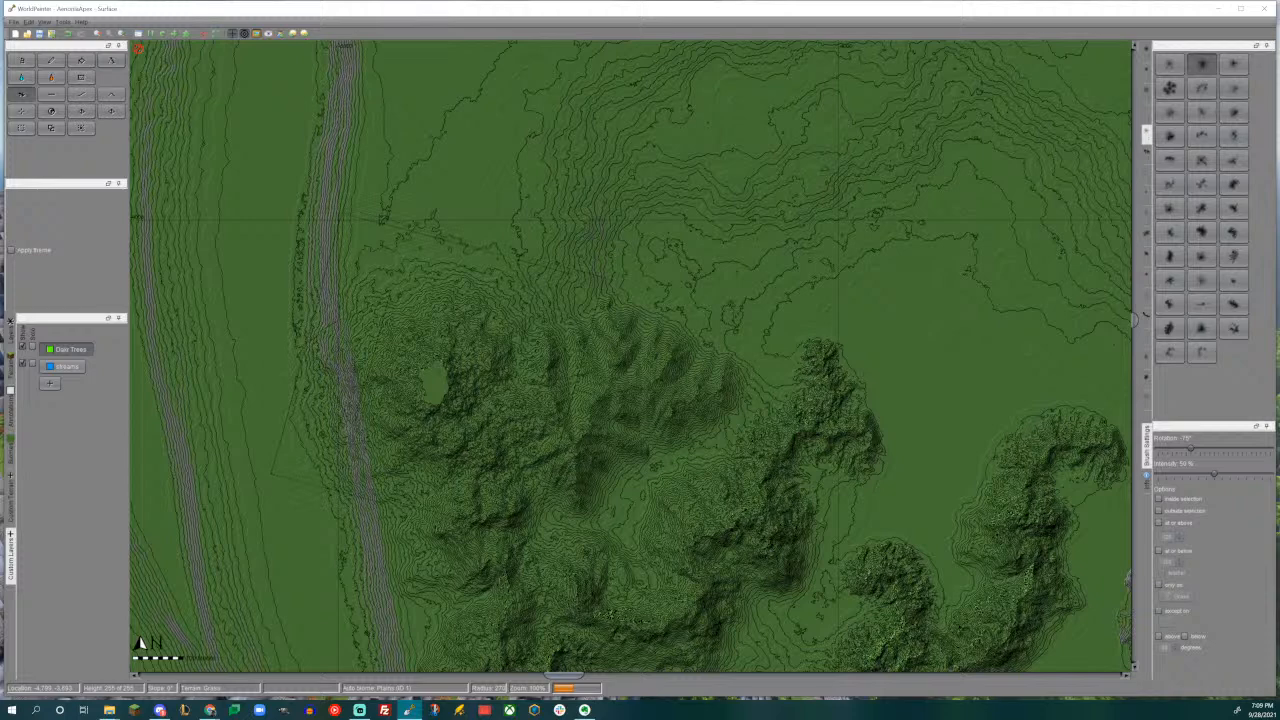
pyautogui.hotkey('ctrl', '3')
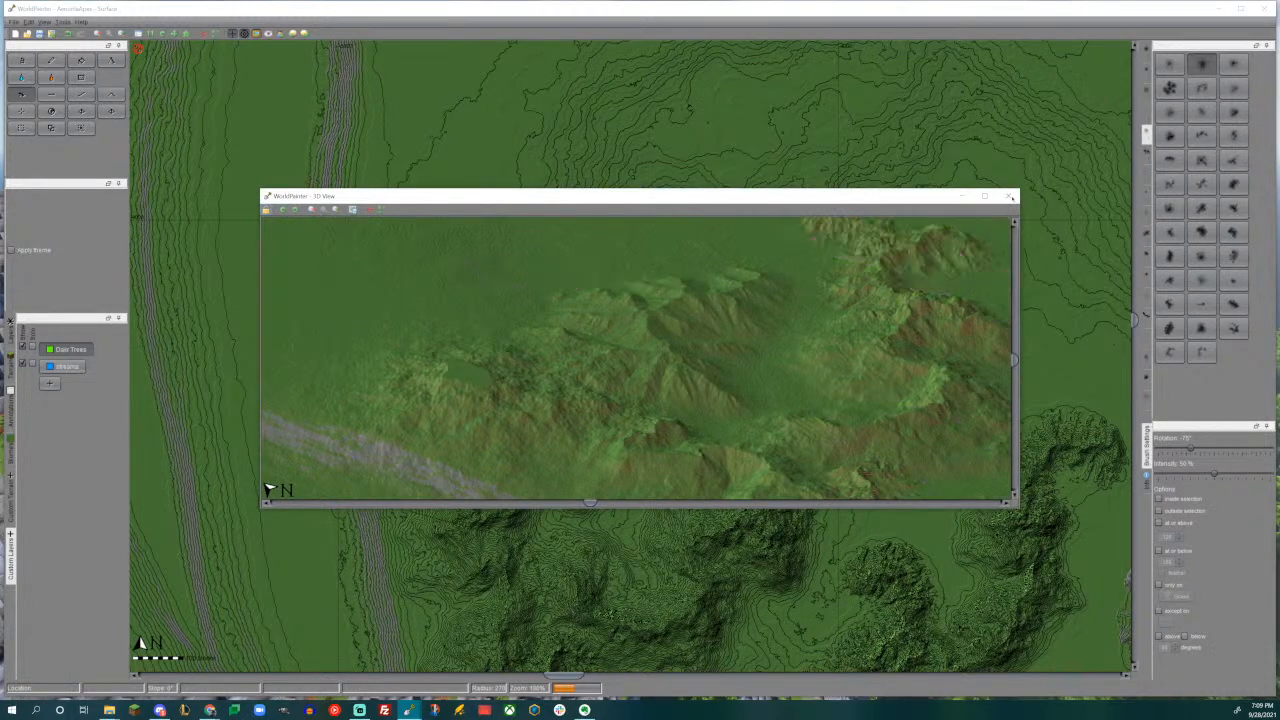
pyautogui.click(1008, 196)
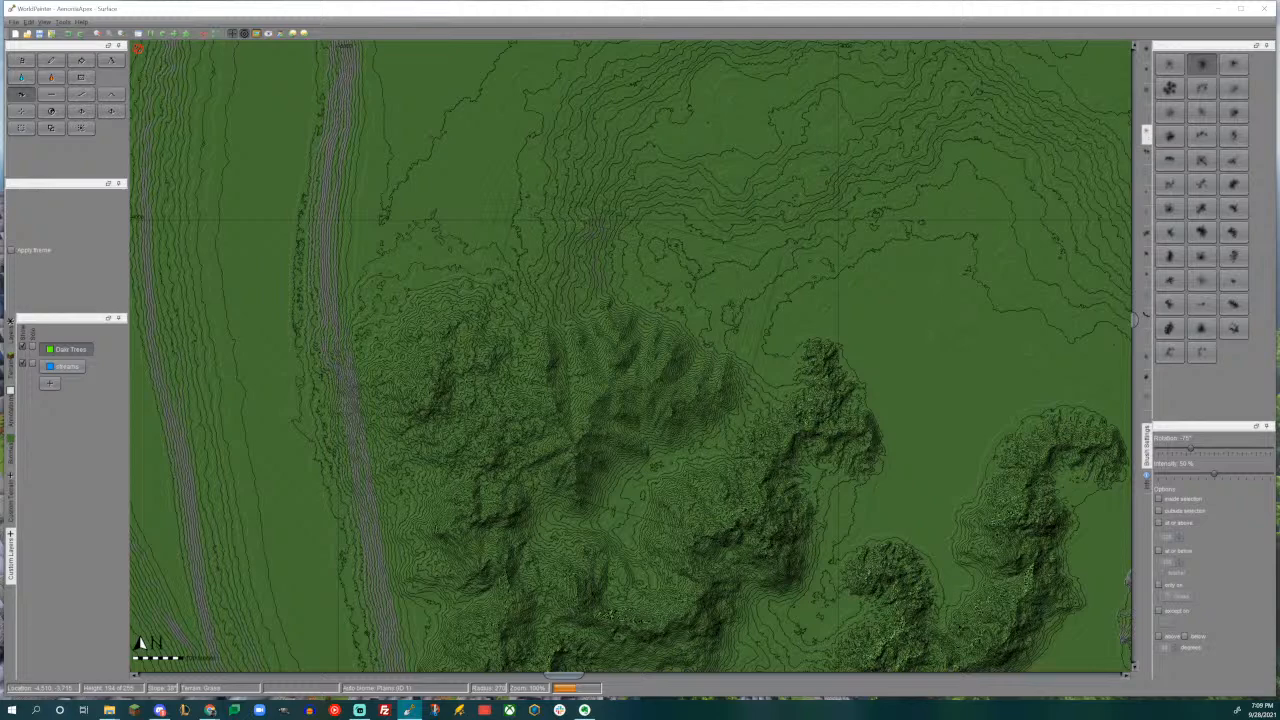
# - Inspect the newly raised mountain group in the 3D view
pyautogui.hotkey('ctrl', '3')
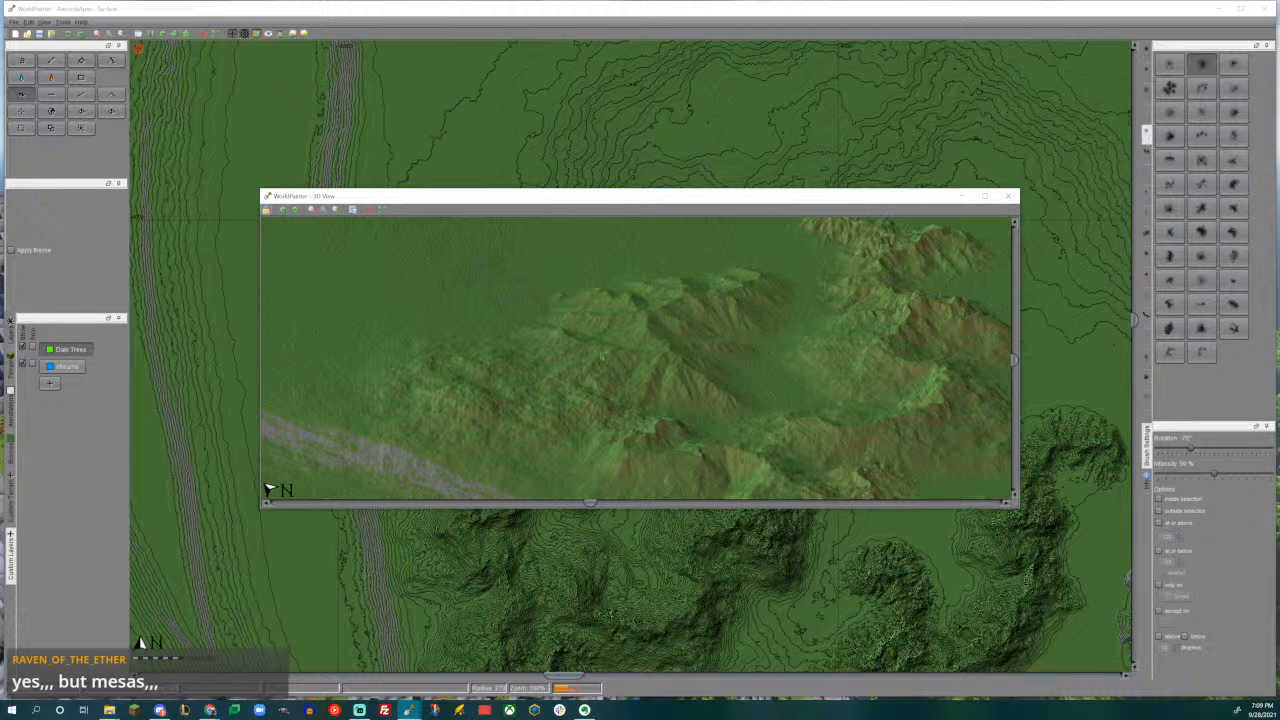
# - Raise a ridged mountain with another custom brush rotated to -120°, at the northern end of the western mountain mass beside the grey slope
pyautogui.click(1008, 196)
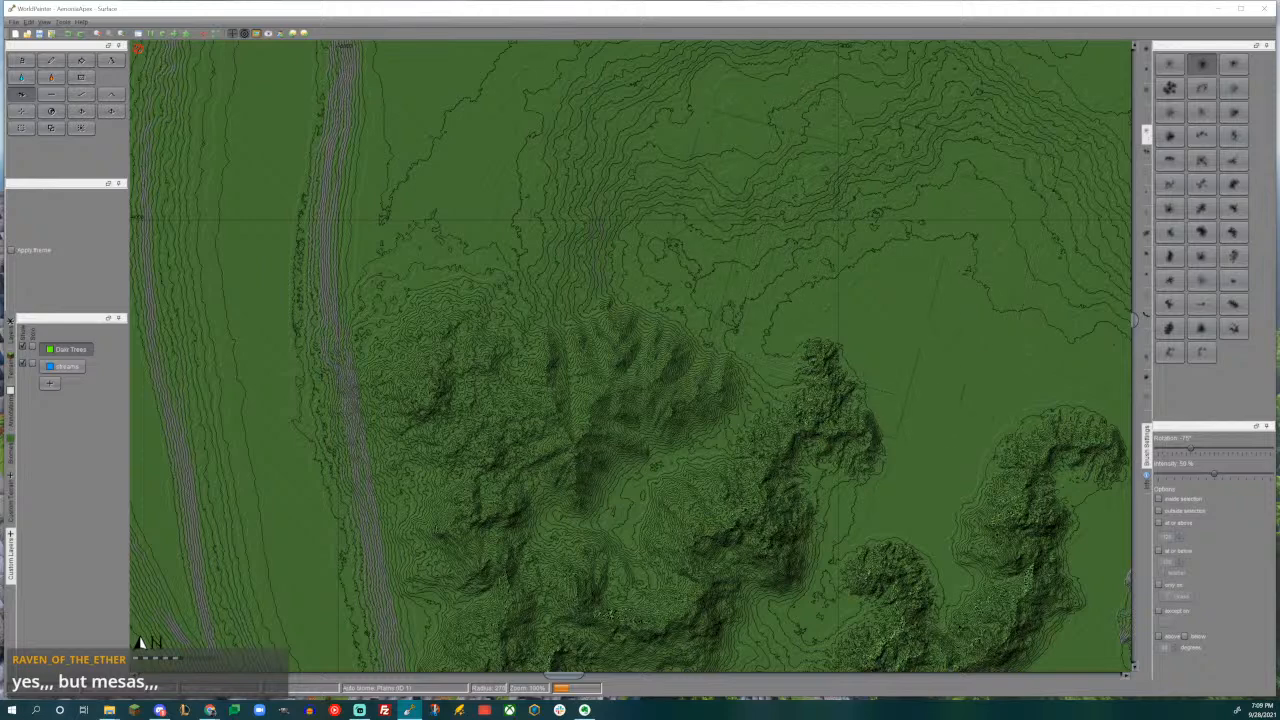
pyautogui.moveTo(639, 256); pyautogui.dragTo(678, 335, button='middle')
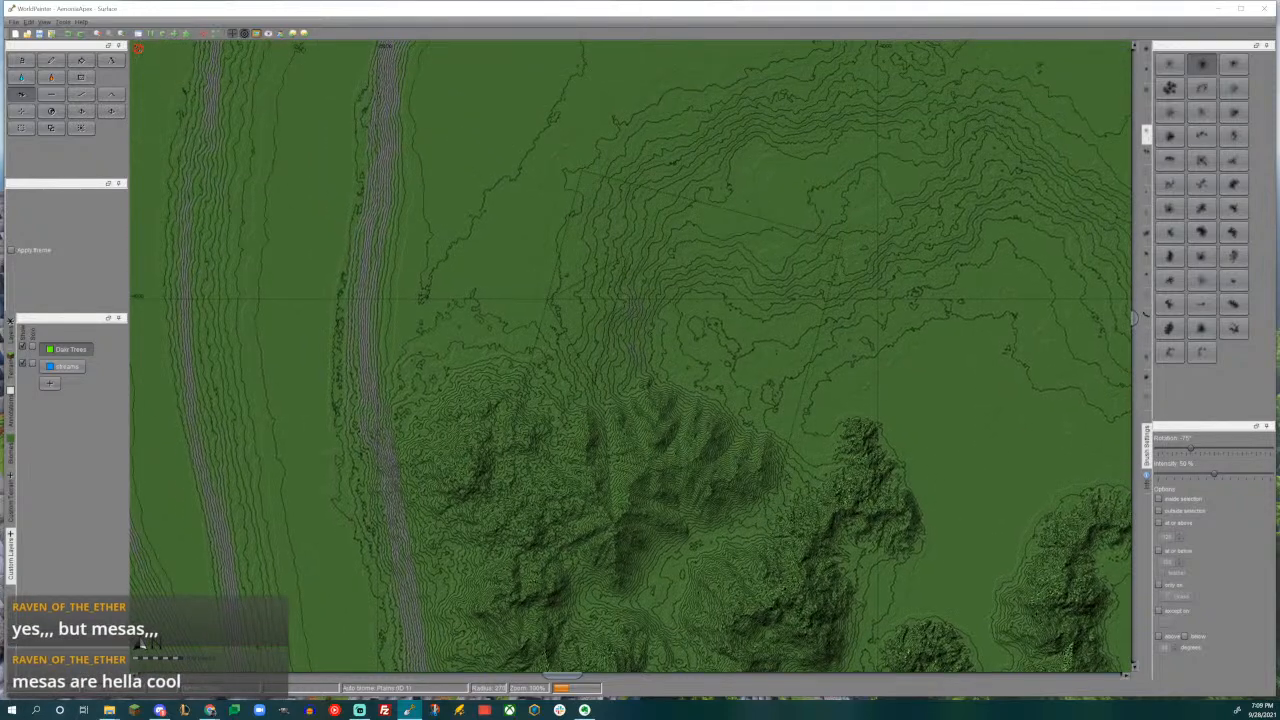
pyautogui.moveTo(557, 330); pyautogui.dragTo(606, 340, button='middle')
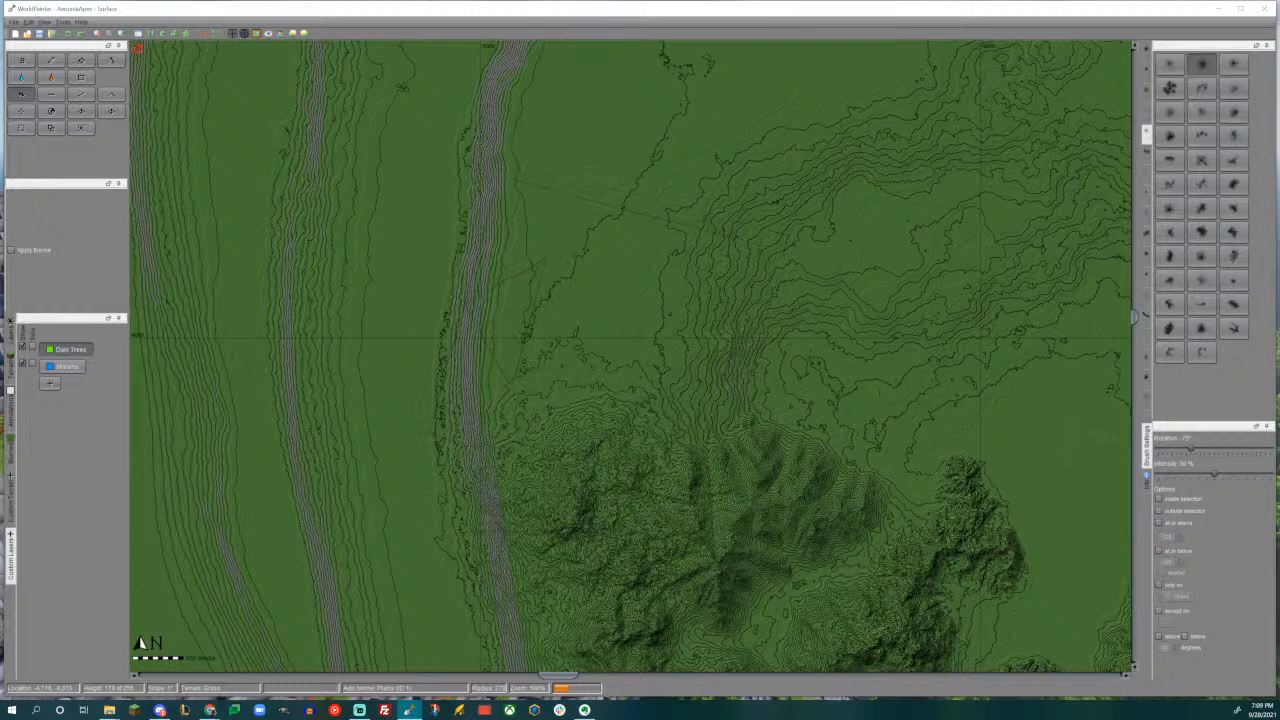
pyautogui.click(1234, 233)
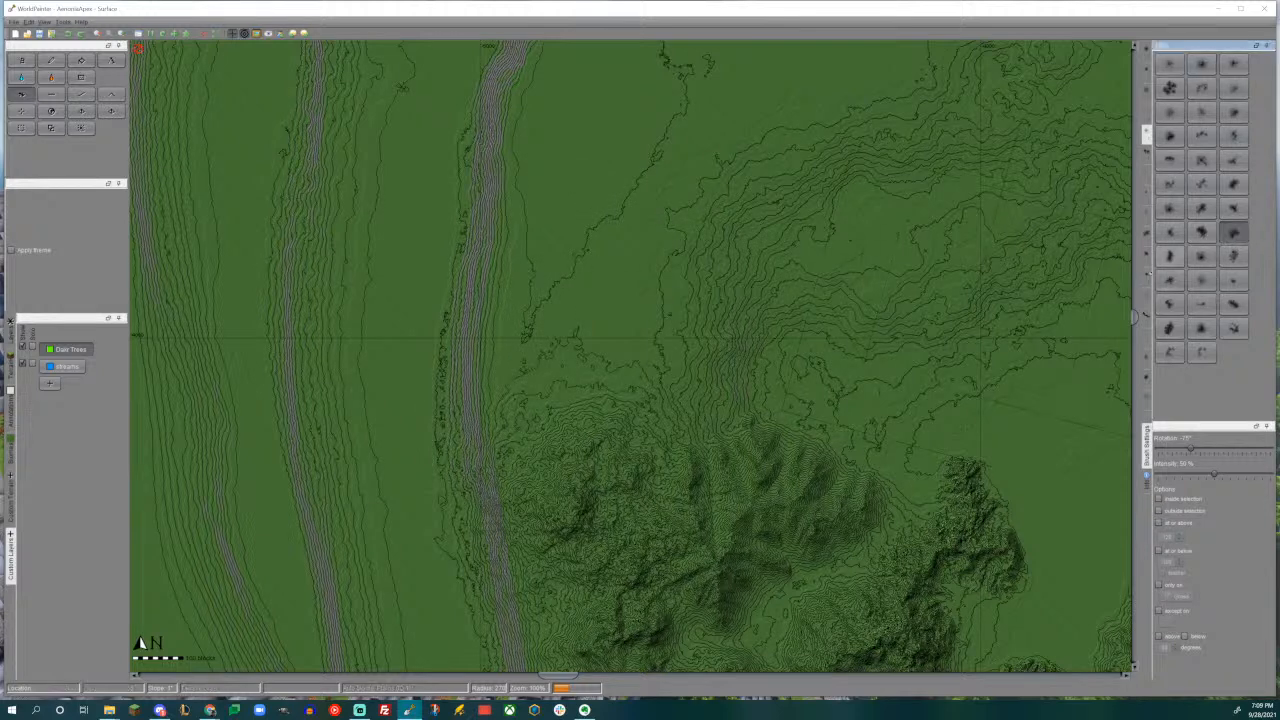
pyautogui.keyDown('alt'); pyautogui.scroll(-2, 712, 318); pyautogui.keyUp('alt')
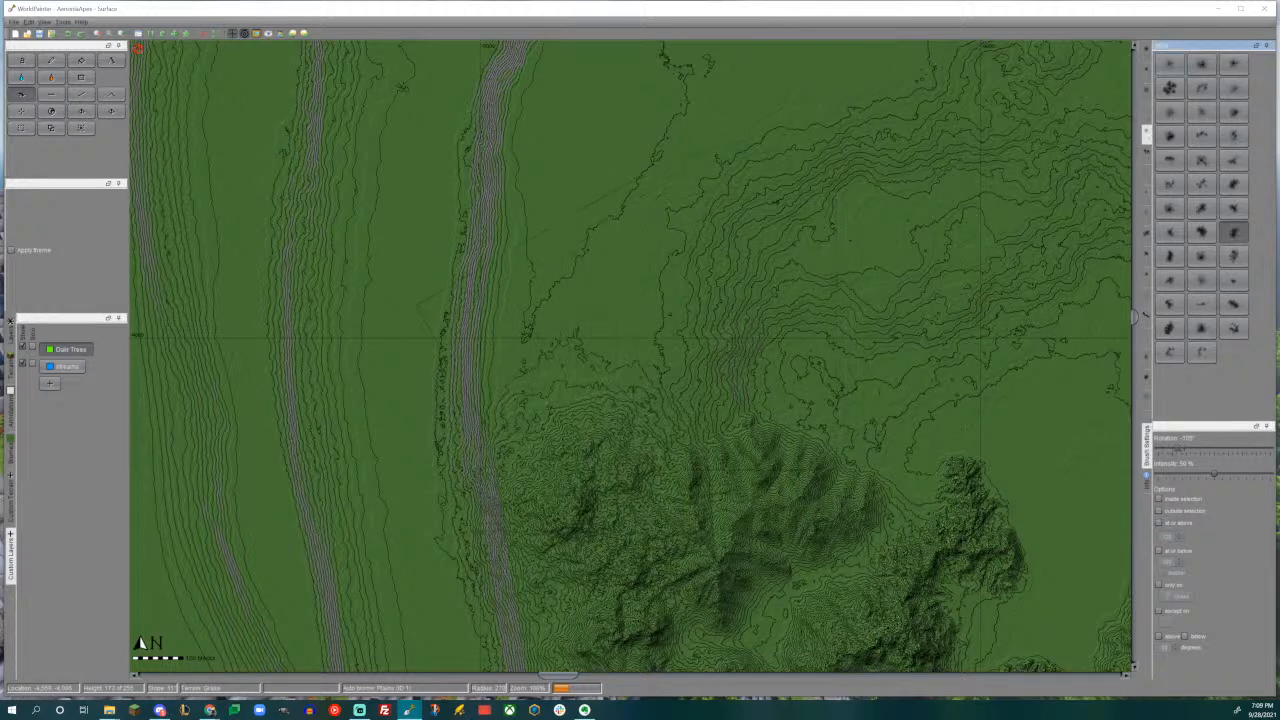
pyautogui.keyDown('alt'); pyautogui.scroll(-1, 573, 371); pyautogui.keyUp('alt')
pyautogui.moveTo(564, 383); pyautogui.dragTo(564, 383)
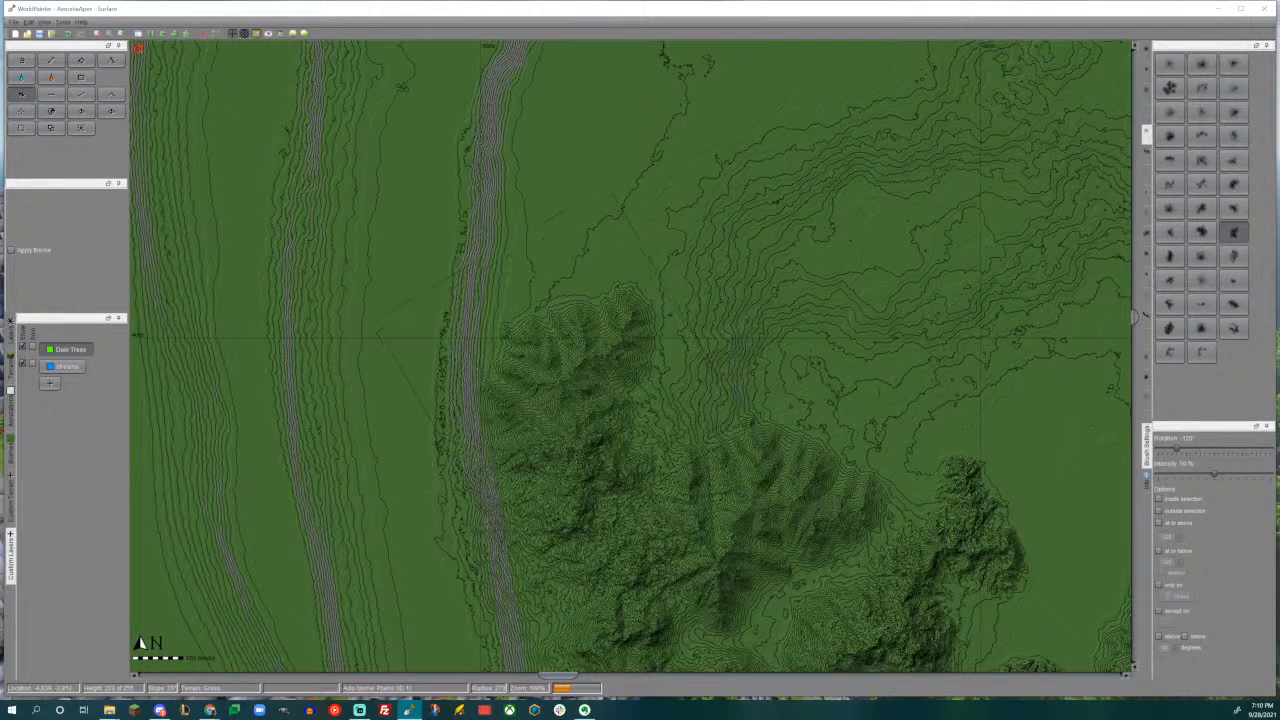
# - Raise two small spurs with the same brush, rotated to -105° and -150°, at the northern tips of the two green ridges to the east
pyautogui.moveTo(706, 414); pyautogui.dragTo(525, 395, button='middle')
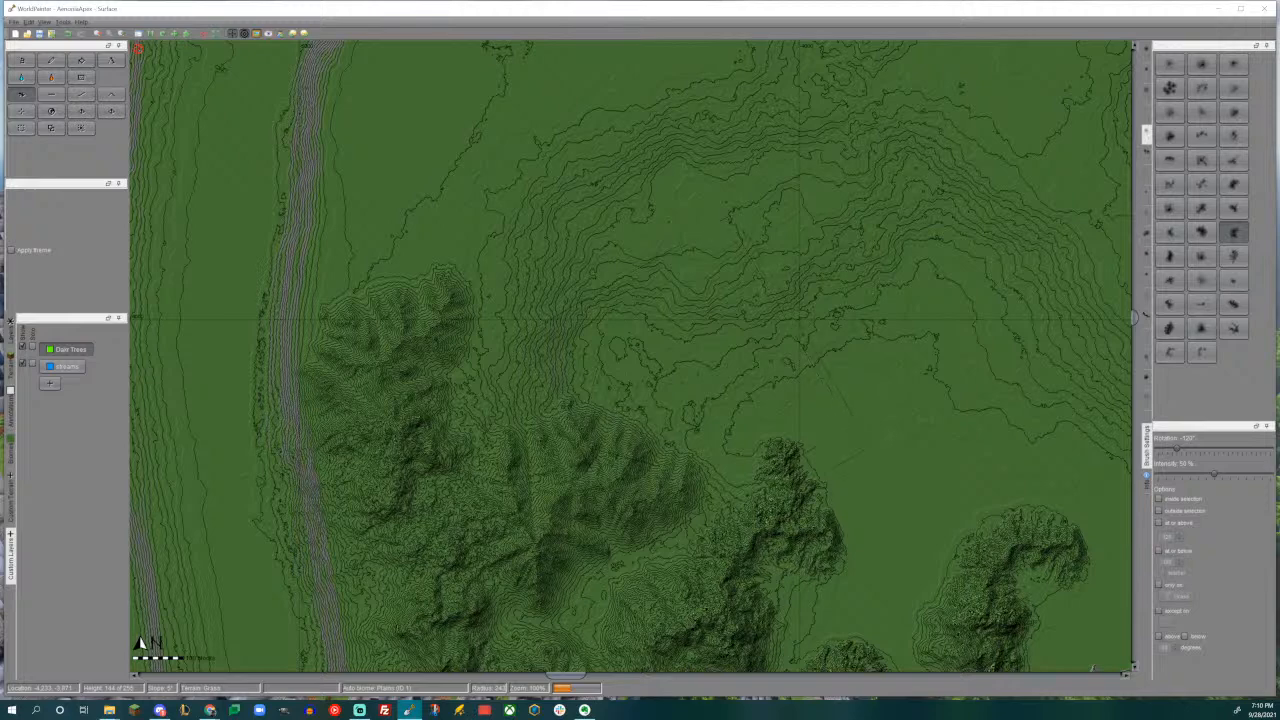
pyautogui.moveTo(824, 436); pyautogui.dragTo(742, 290, button='middle')
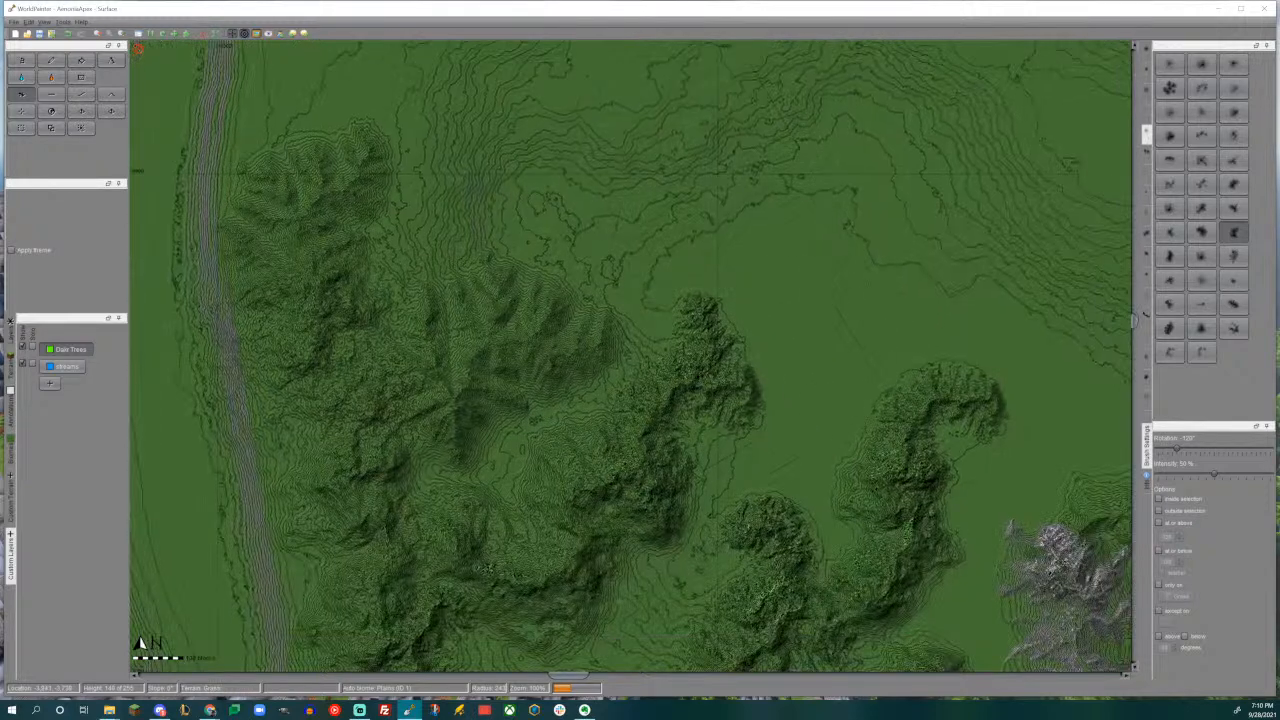
pyautogui.moveTo(786, 353); pyautogui.dragTo(790, 355)
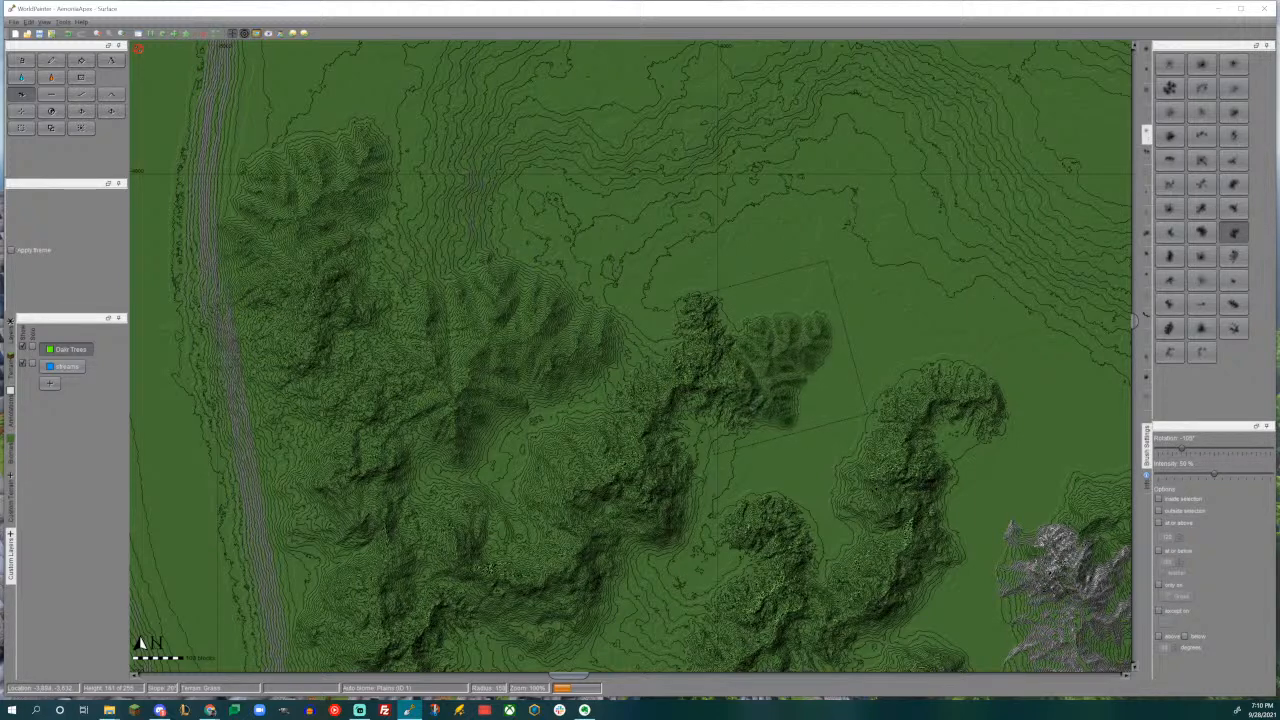
pyautogui.moveTo(771, 357); pyautogui.dragTo(701, 254, button='middle')
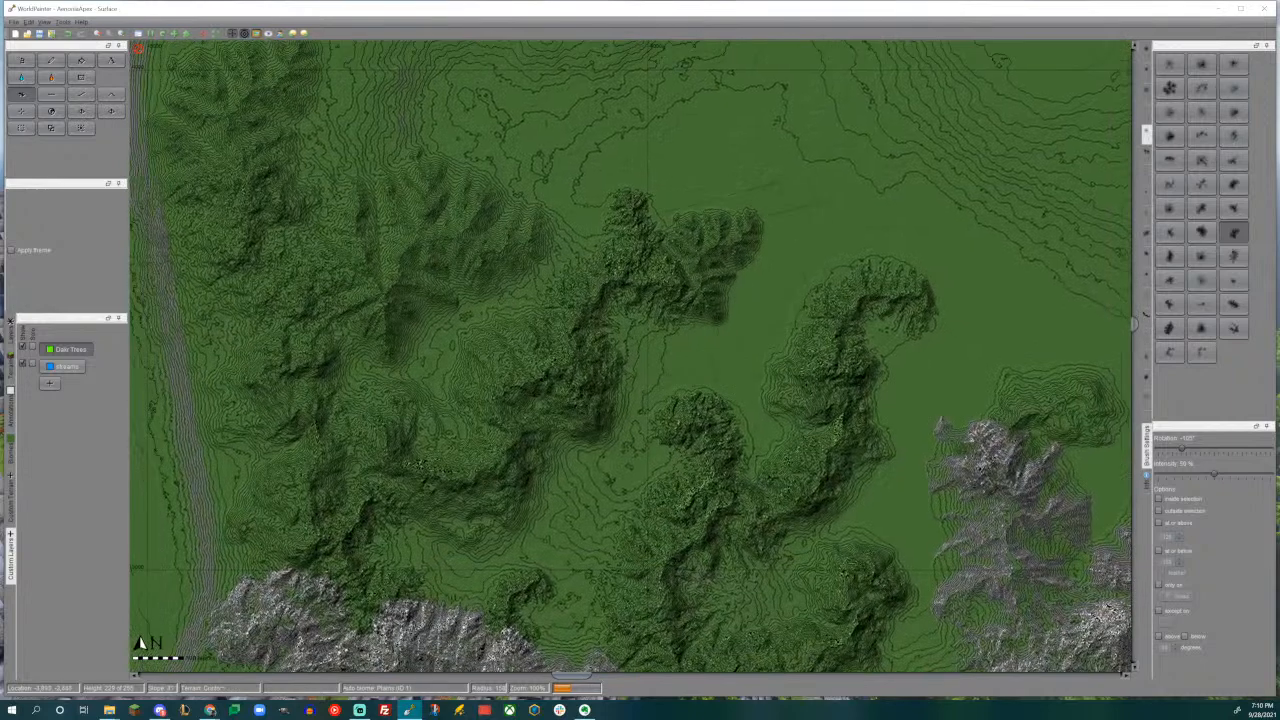
pyautogui.keyDown('alt'); pyautogui.scroll(-2, 802, 282); pyautogui.keyUp('alt')
pyautogui.scroll(-3, 832, 272)
pyautogui.moveTo(835, 262); pyautogui.dragTo(834, 268)
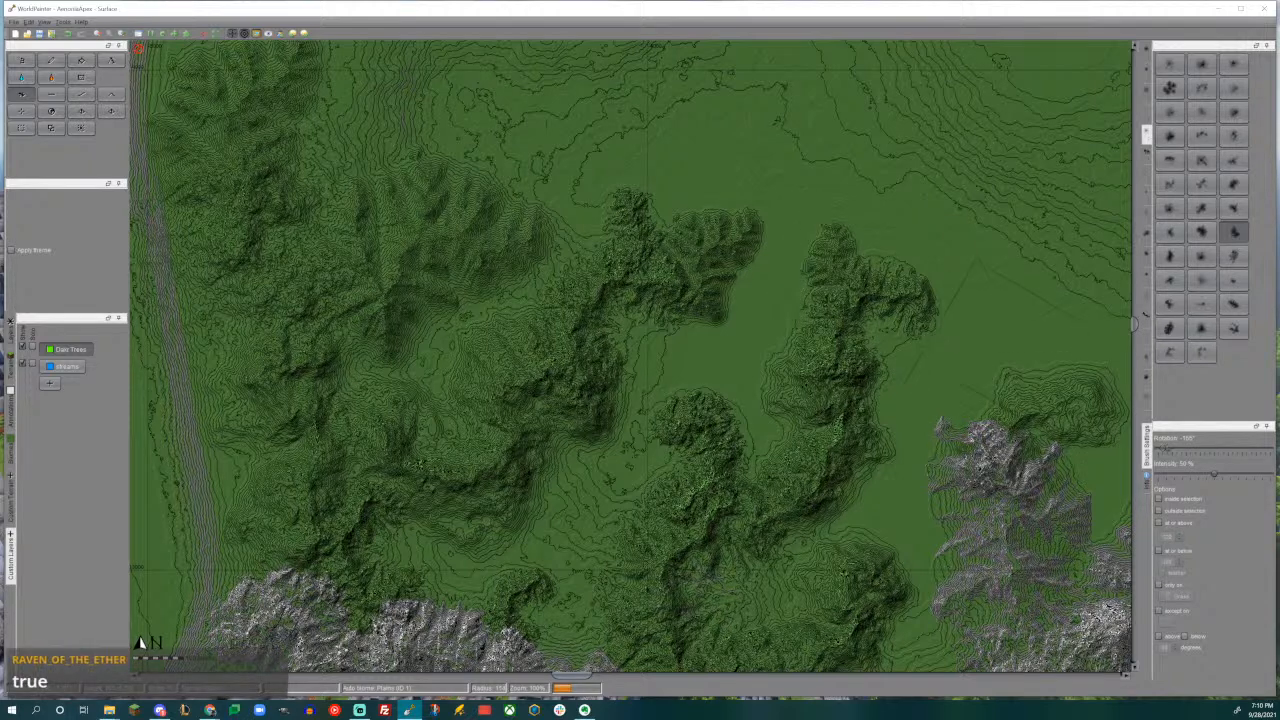
pyautogui.moveTo(1010, 350); pyautogui.dragTo(1004, 362)
# - Extend the western range northward along the grey slope with an elongated custom brush rotated to -90°
pyautogui.moveTo(770, 300); pyautogui.dragTo(723, 487, button='middle')
pyautogui.moveTo(540, 245)
pyautogui.mouseDown(button='middle')
pyautogui.moveTo(600, 423)
pyautogui.moveTo(691, 377)
pyautogui.moveTo(758, 381)
pyautogui.mouseUp(button='middle')
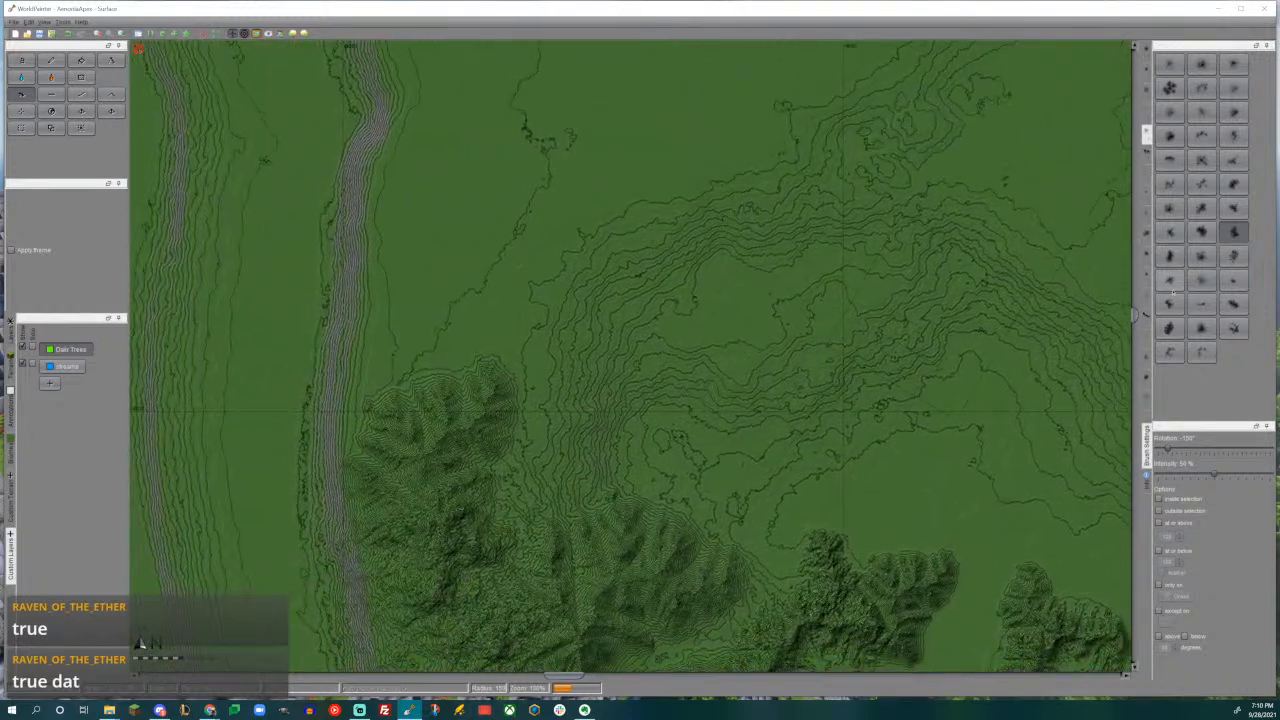
pyautogui.click(1233, 304)
pyautogui.moveTo(450, 365); pyautogui.dragTo(620, 350, button='middle')
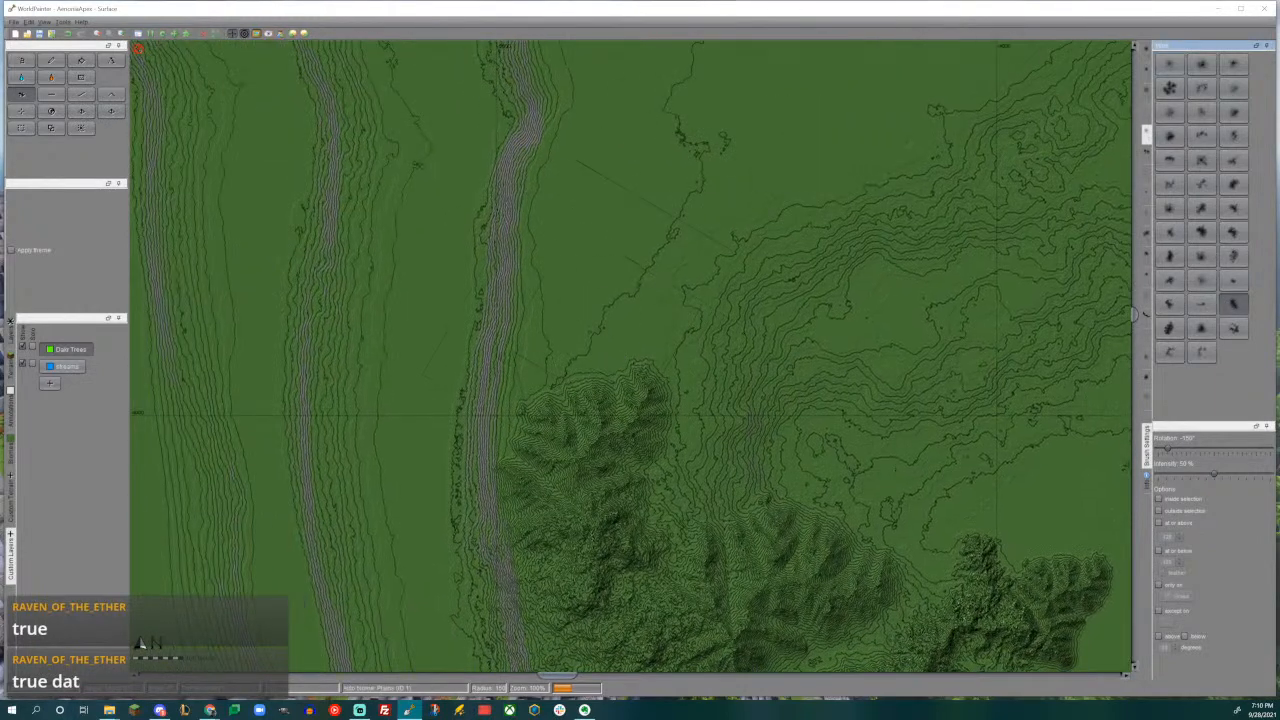
pyautogui.keyDown('alt'); pyautogui.scroll(-5, 600, 318); pyautogui.keyUp('alt')
pyautogui.keyDown('alt'); pyautogui.scroll(1, 611, 309); pyautogui.keyUp('alt')
pyautogui.moveTo(608, 315); pyautogui.dragTo(608, 315)
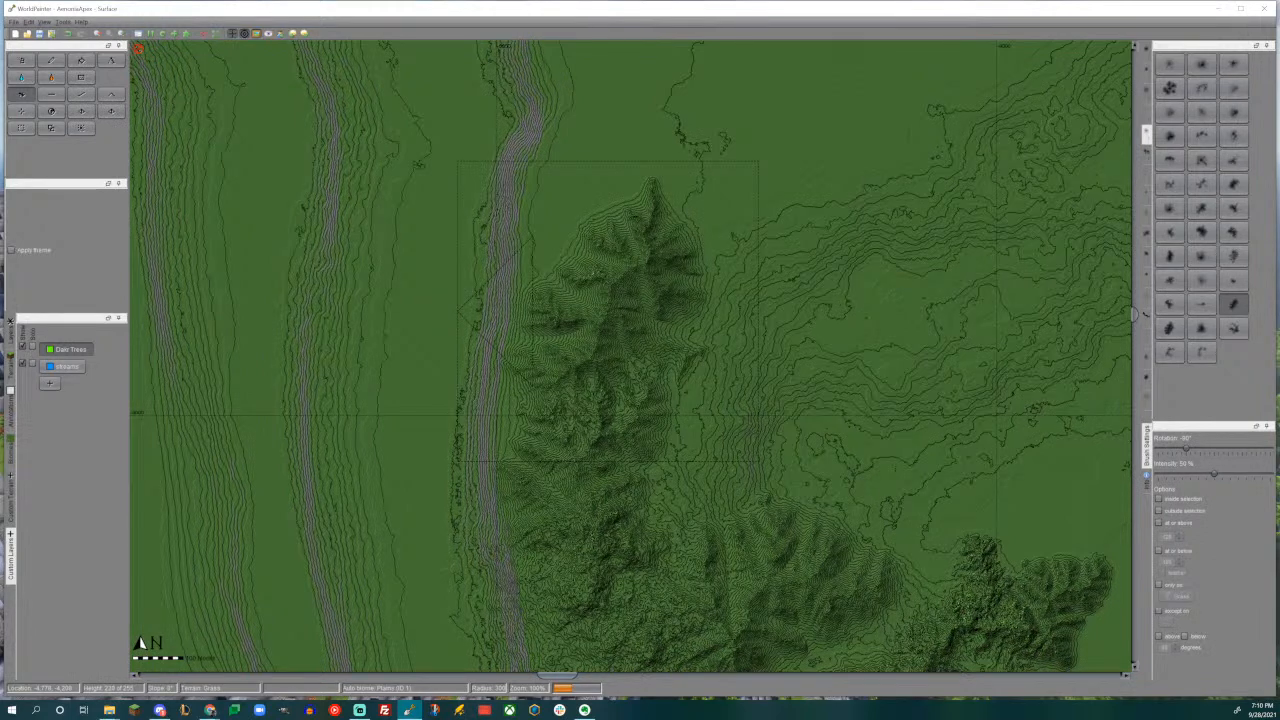
# - Raise an eastward arm from the range's northern part with the elongated brush rotated to 150°
pyautogui.moveTo(715, 300); pyautogui.dragTo(629, 244, button='middle')
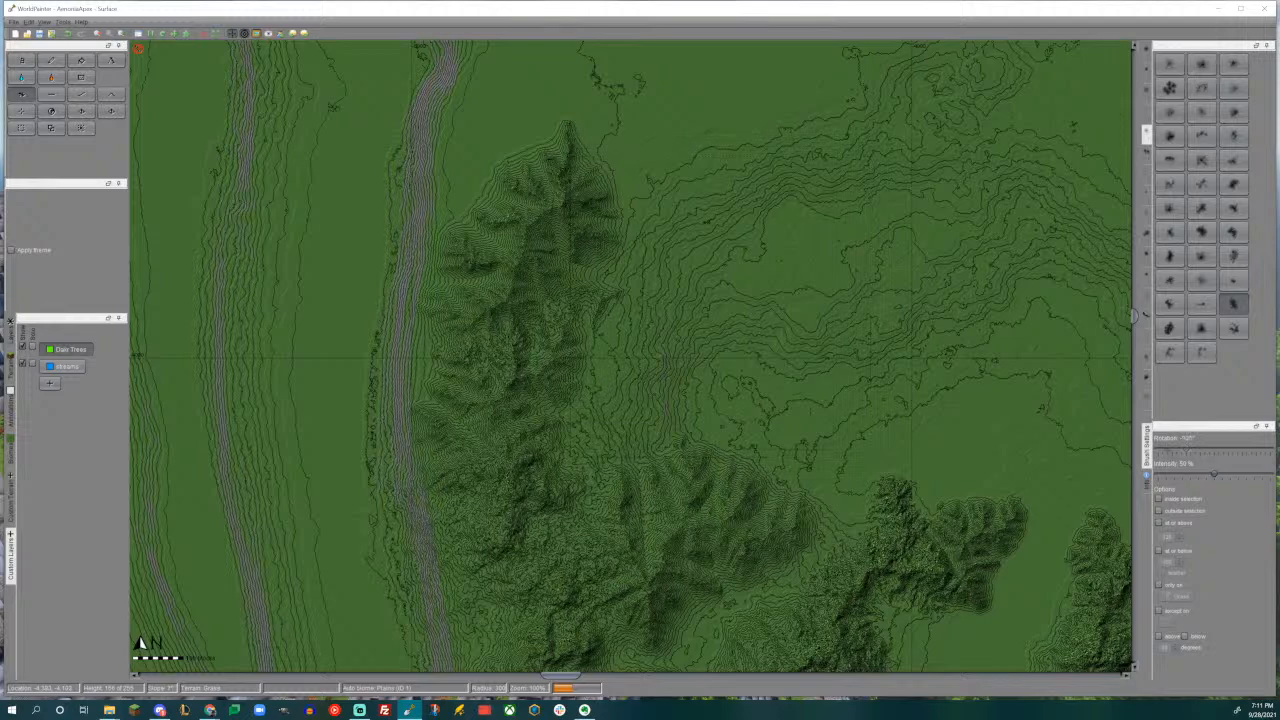
pyautogui.keyDown('alt'); pyautogui.scroll(7, 666, 296); pyautogui.keyUp('alt')
pyautogui.moveTo(730, 270); pyautogui.dragTo(620, 276)
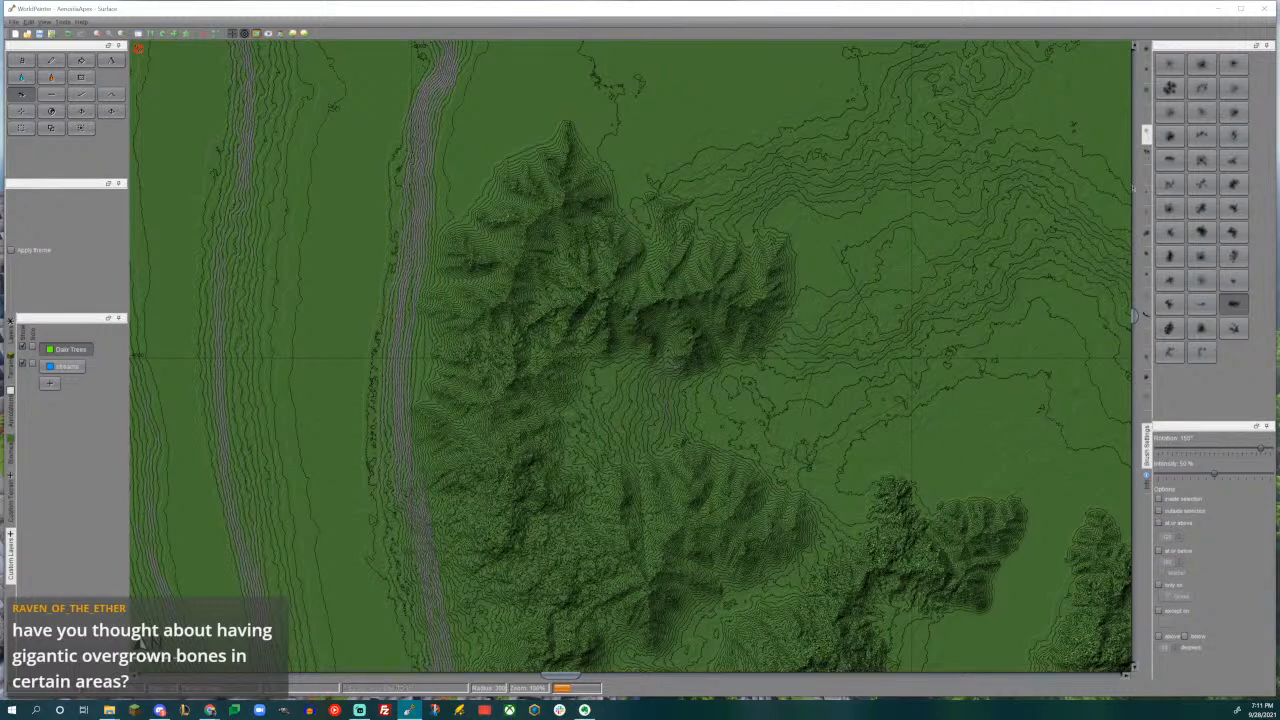
# - Raise a gentle slope off the eastern arm's end with the plain first custom brush at 0° rotation
pyautogui.click(1234, 233)
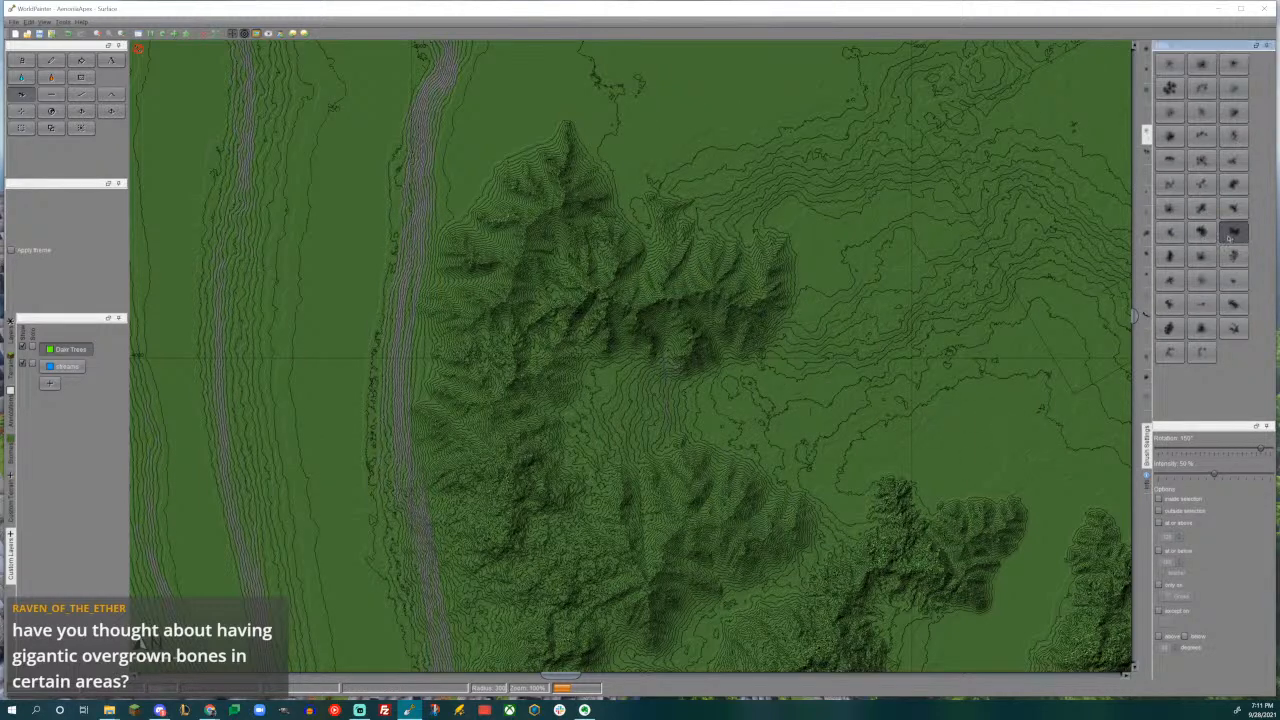
pyautogui.moveTo(808, 288)
pyautogui.mouseDown(button='middle')
pyautogui.moveTo(686, 243)
pyautogui.moveTo(696, 263)
pyautogui.mouseUp(button='middle')
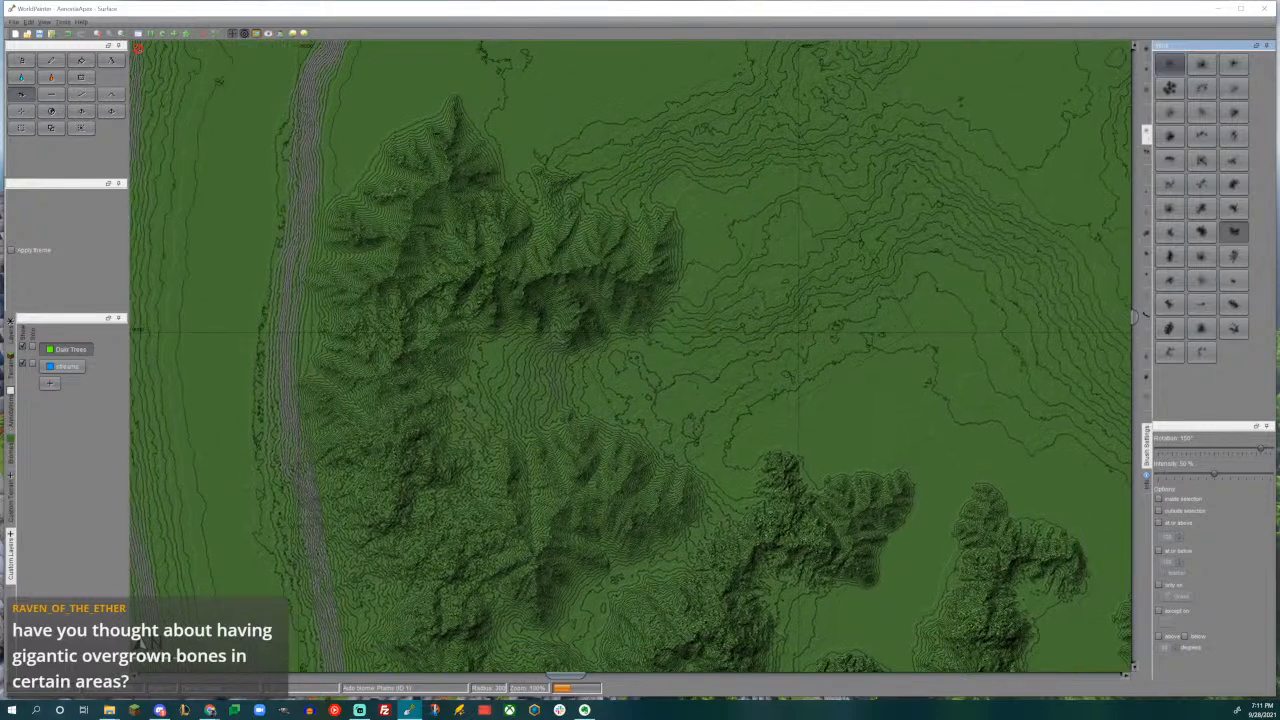
pyautogui.keyDown('alt'); pyautogui.scroll(-10, 684, 304); pyautogui.keyUp('alt')
pyautogui.scroll(-3, 684, 304)
pyautogui.click(684, 304)
pyautogui.moveTo(688, 302); pyautogui.dragTo(690, 302)
pyautogui.scroll(1, 689, 302)
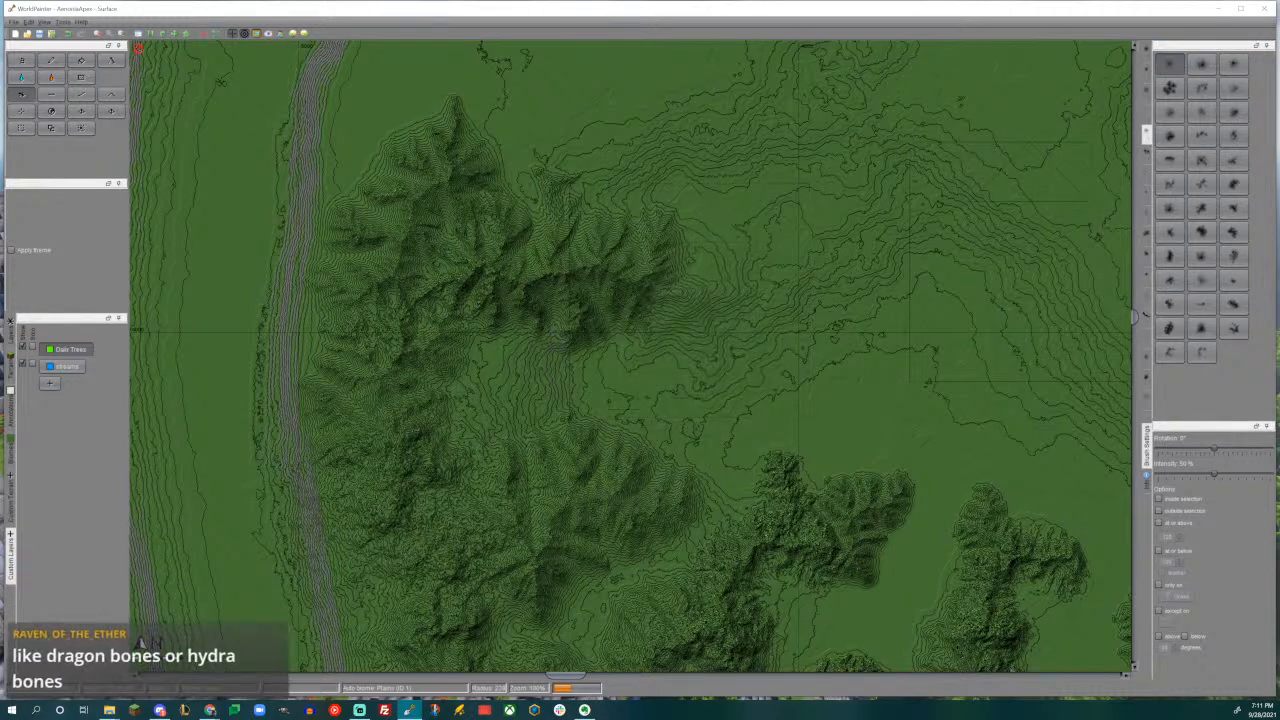
# - Curve the arm's eastern end southward by raising a ridged mountain there with the earlier ridged custom brush
pyautogui.click(1233, 232)
pyautogui.moveTo(698, 314); pyautogui.dragTo(698, 314)
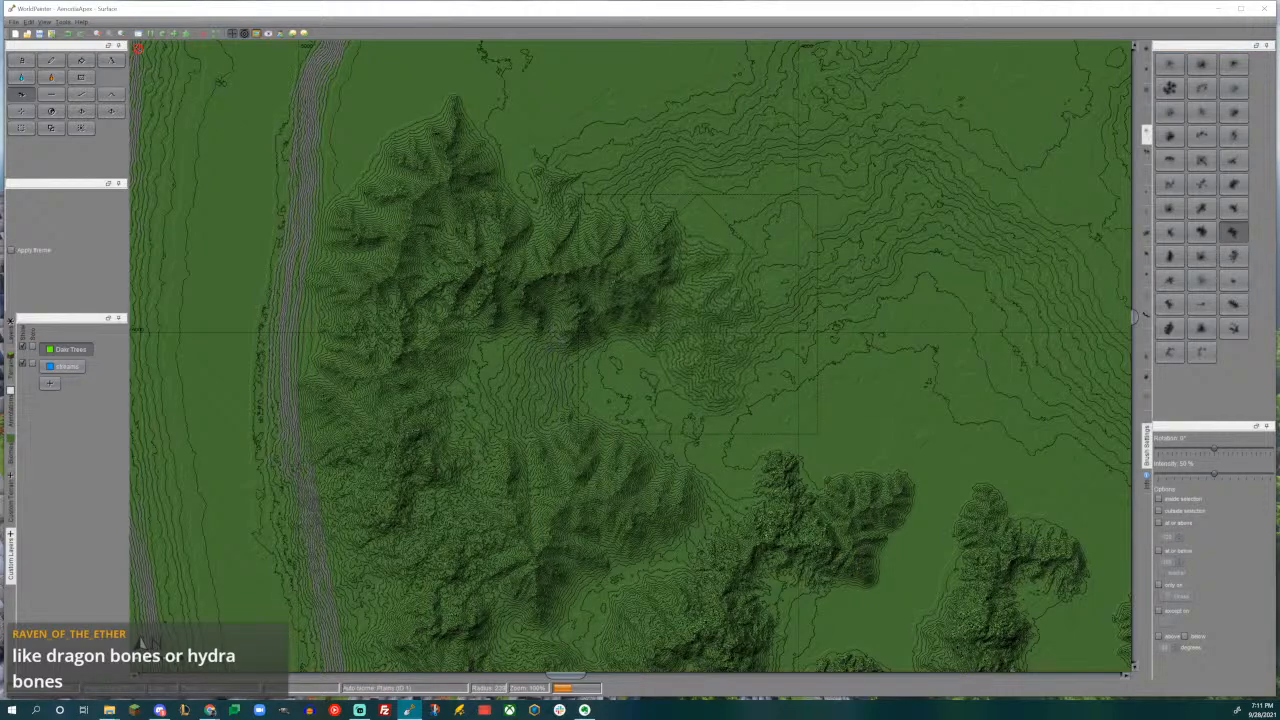
pyautogui.moveTo(700, 314); pyautogui.dragTo(700, 314)
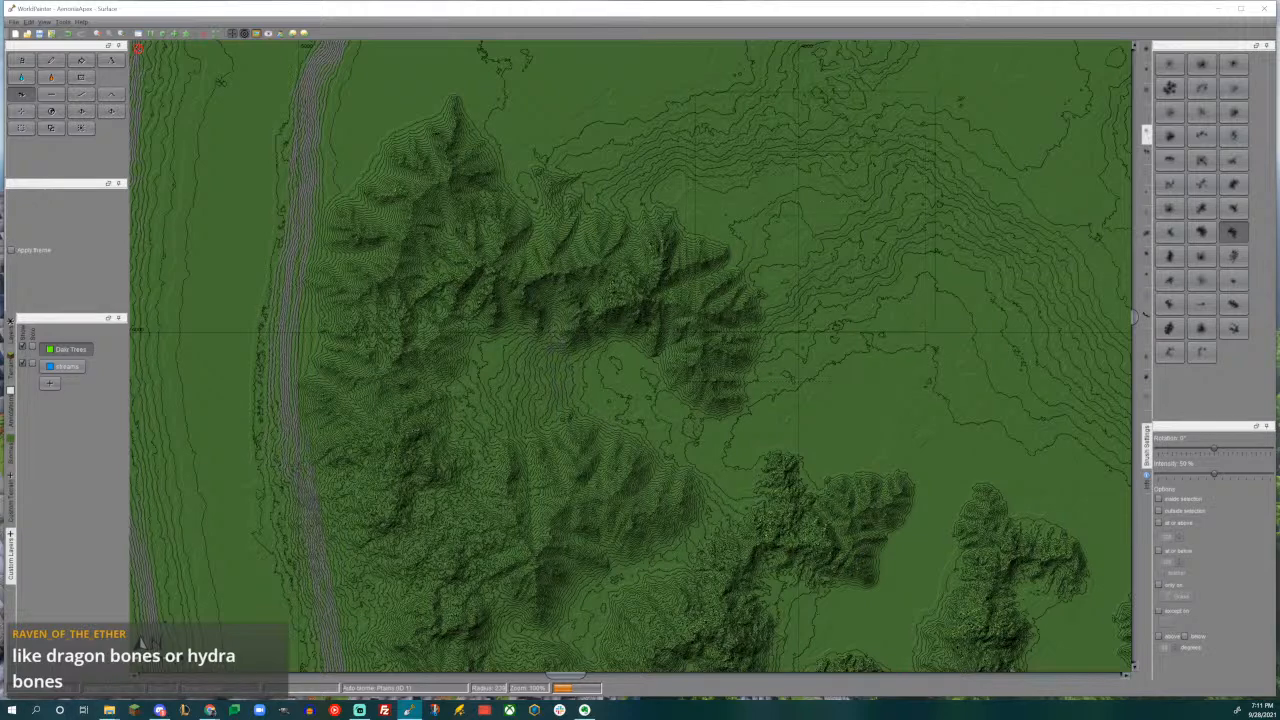
# - Survey the whole map, including the northern coast and the land around it, and return to the new mountain range
pyautogui.moveTo(806, 262); pyautogui.dragTo(808, 330, button='middle')
pyautogui.scroll(-3, 760, 337)
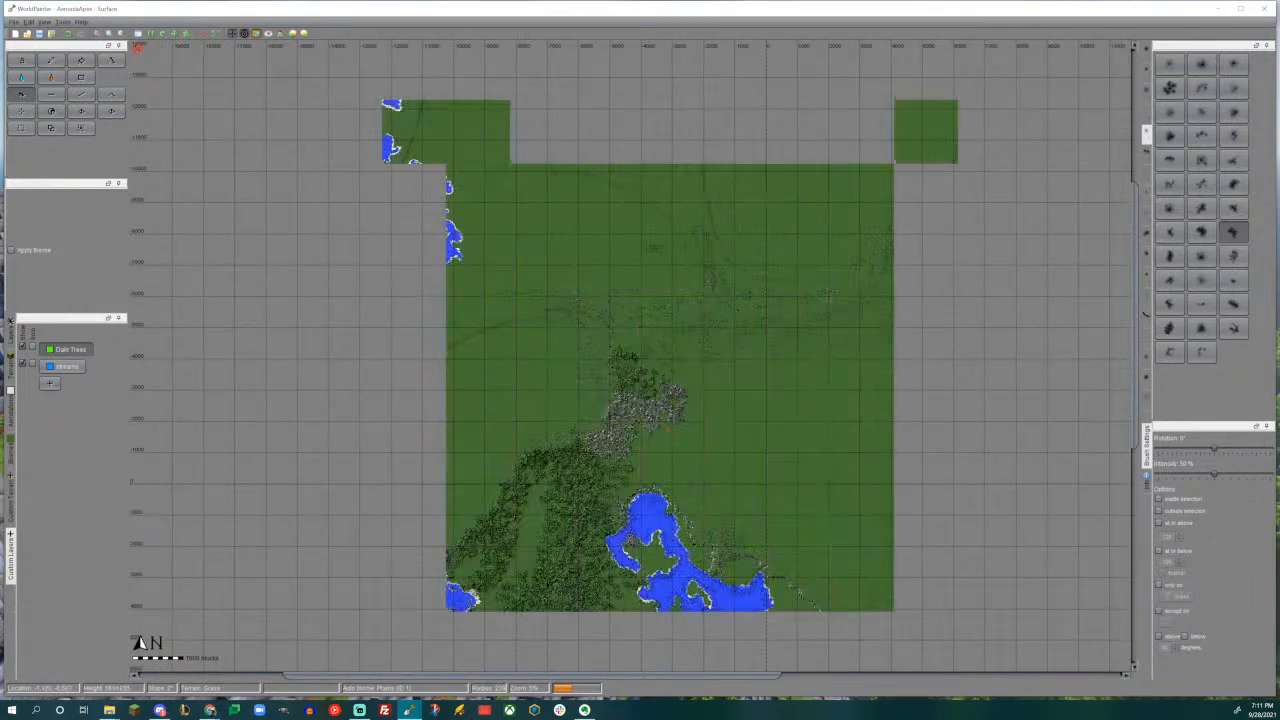
pyautogui.scroll(2, 691, 357)
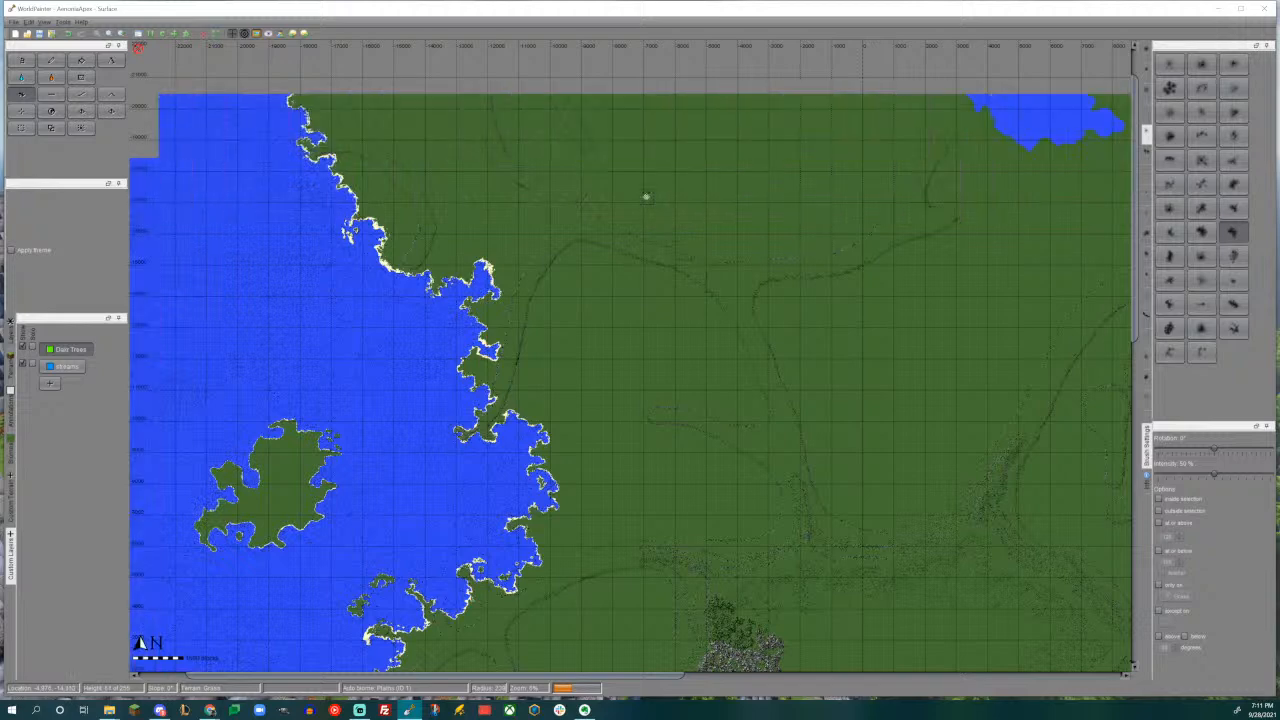
pyautogui.moveTo(650, 205); pyautogui.dragTo(672, 410, button='middle')
pyautogui.moveTo(702, 320); pyautogui.dragTo(636, 376, button='middle')
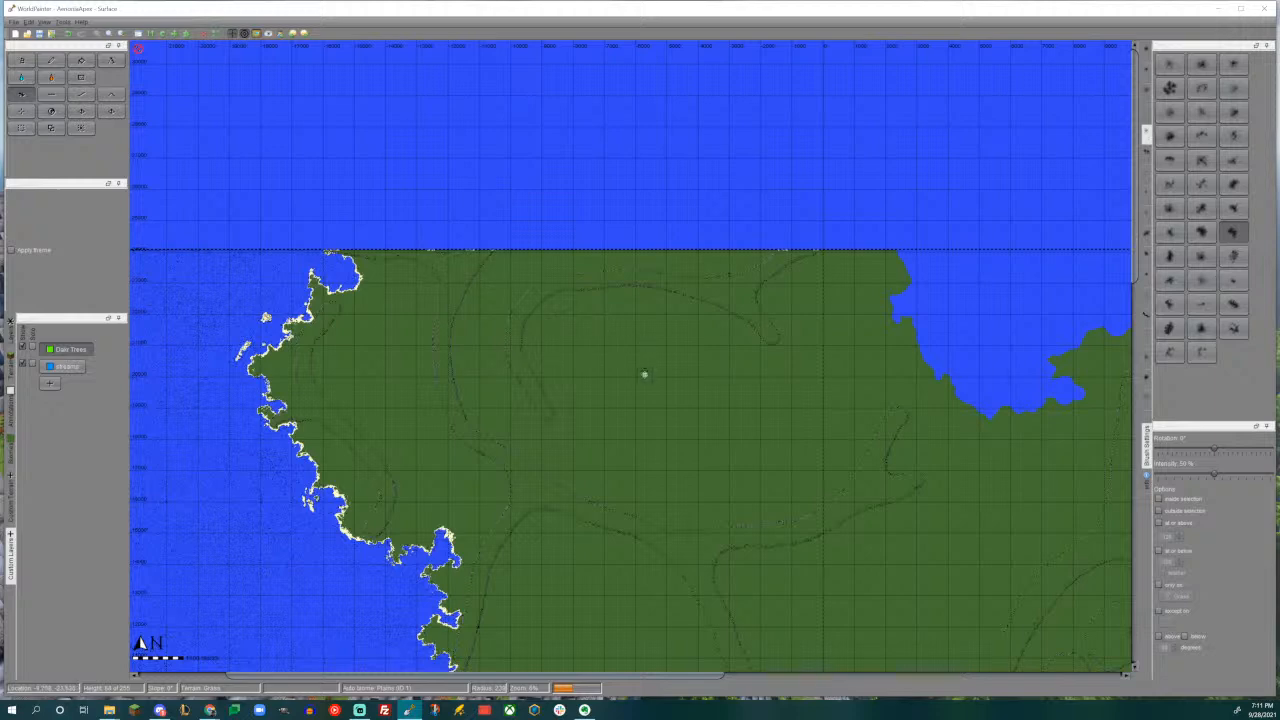
pyautogui.moveTo(643, 371); pyautogui.dragTo(637, 303, button='middle')
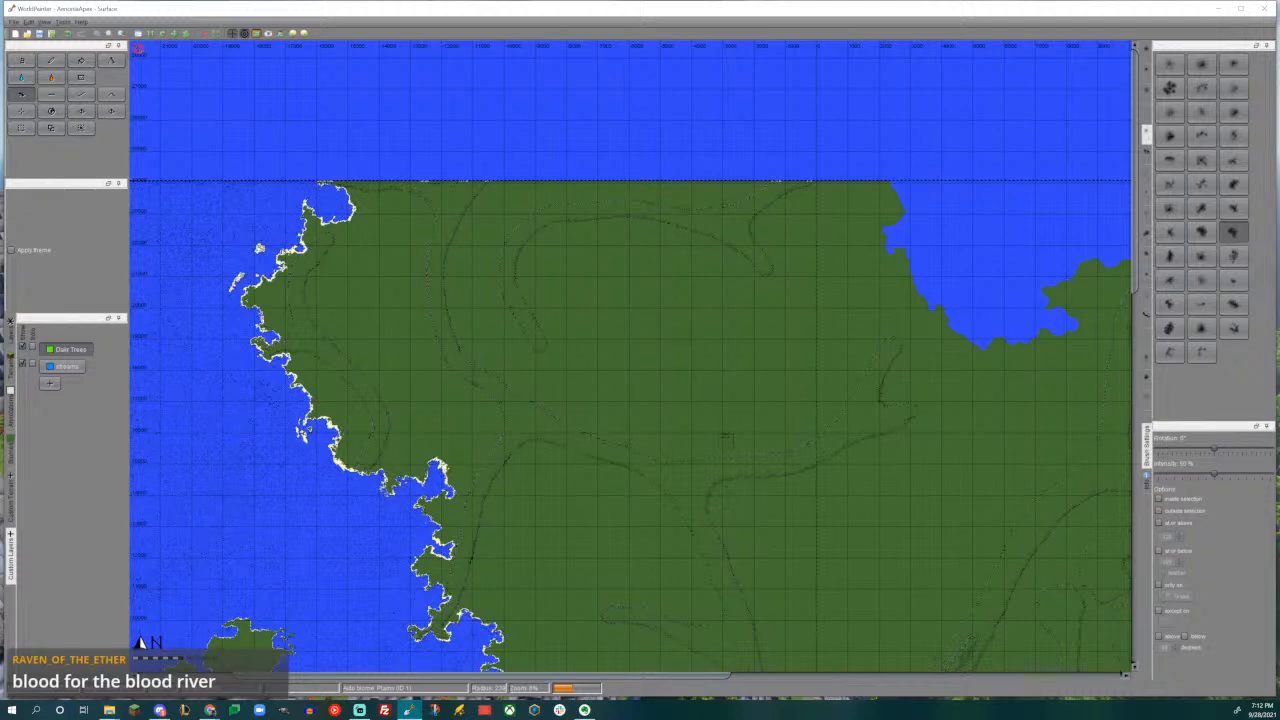
pyautogui.moveTo(720, 450); pyautogui.dragTo(571, 160, button='middle')
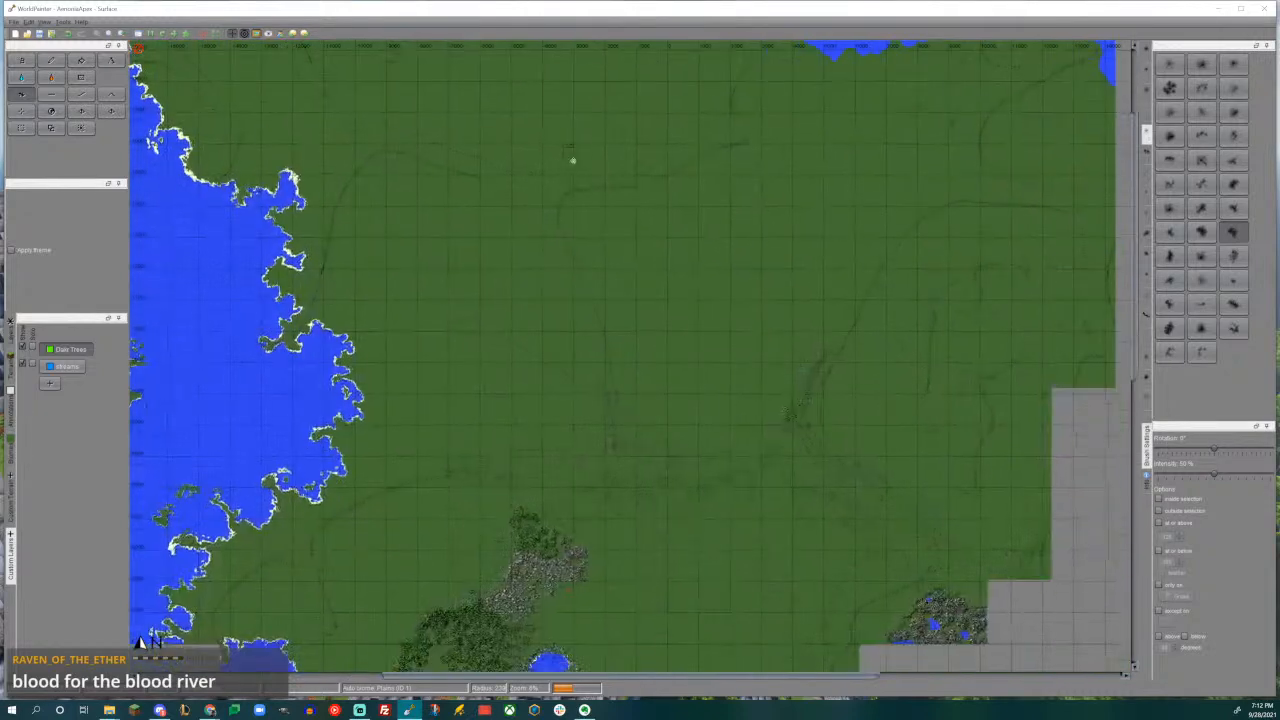
pyautogui.moveTo(728, 418); pyautogui.dragTo(828, 296, button='middle')
pyautogui.scroll(3, 734, 414)
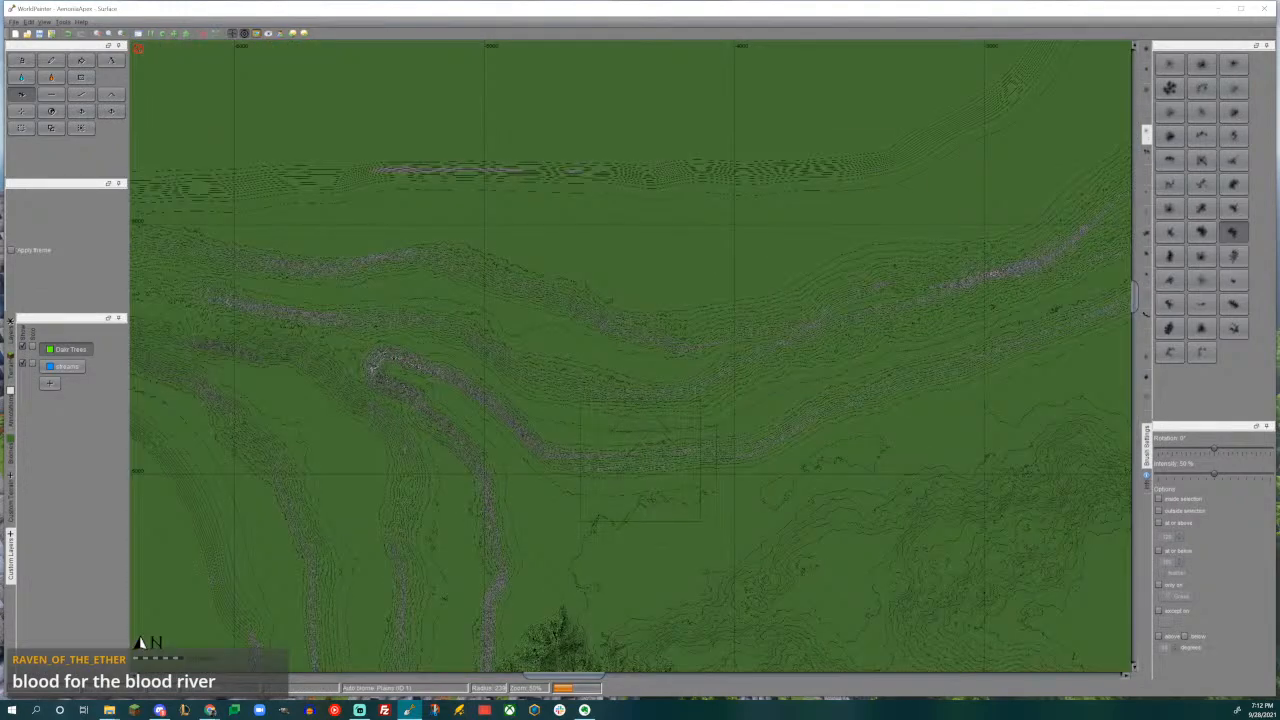
pyautogui.scroll(1, 640, 460)
pyautogui.moveTo(640, 460); pyautogui.dragTo(560, 98, button='middle')
pyautogui.moveTo(617, 490); pyautogui.dragTo(690, 84, button='middle')
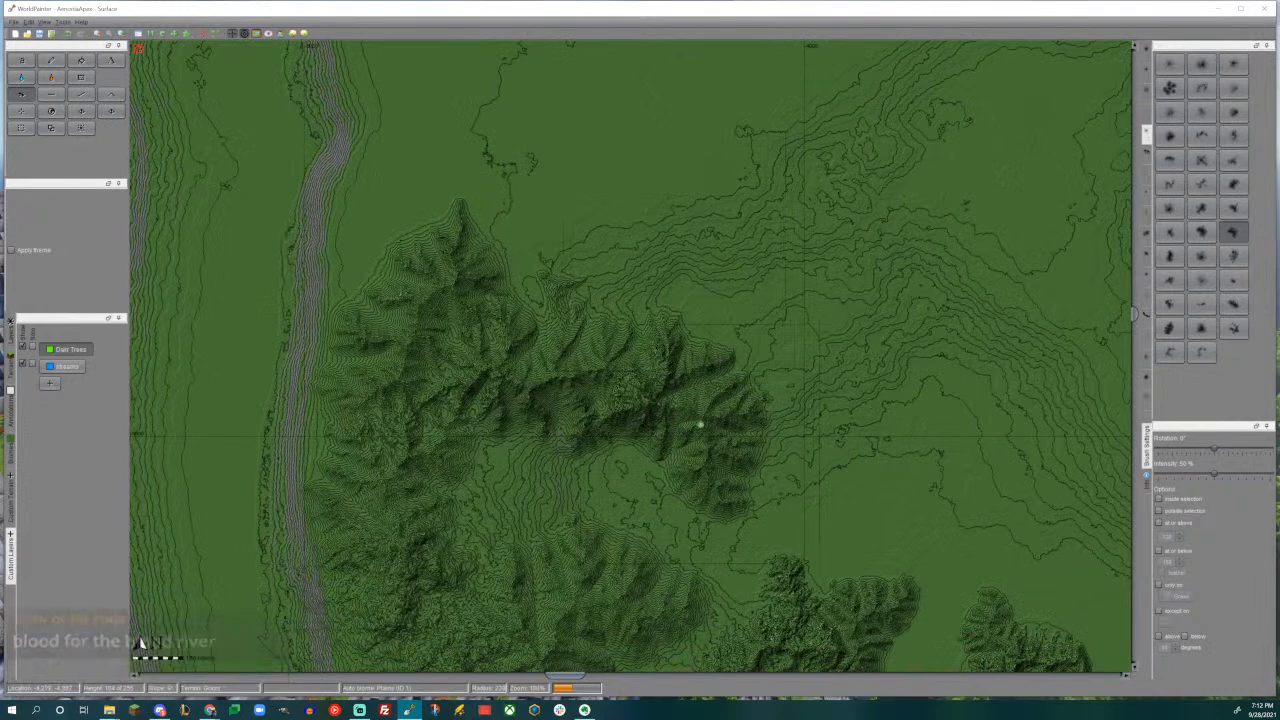
pyautogui.moveTo(697, 443); pyautogui.dragTo(673, 290, button='middle')
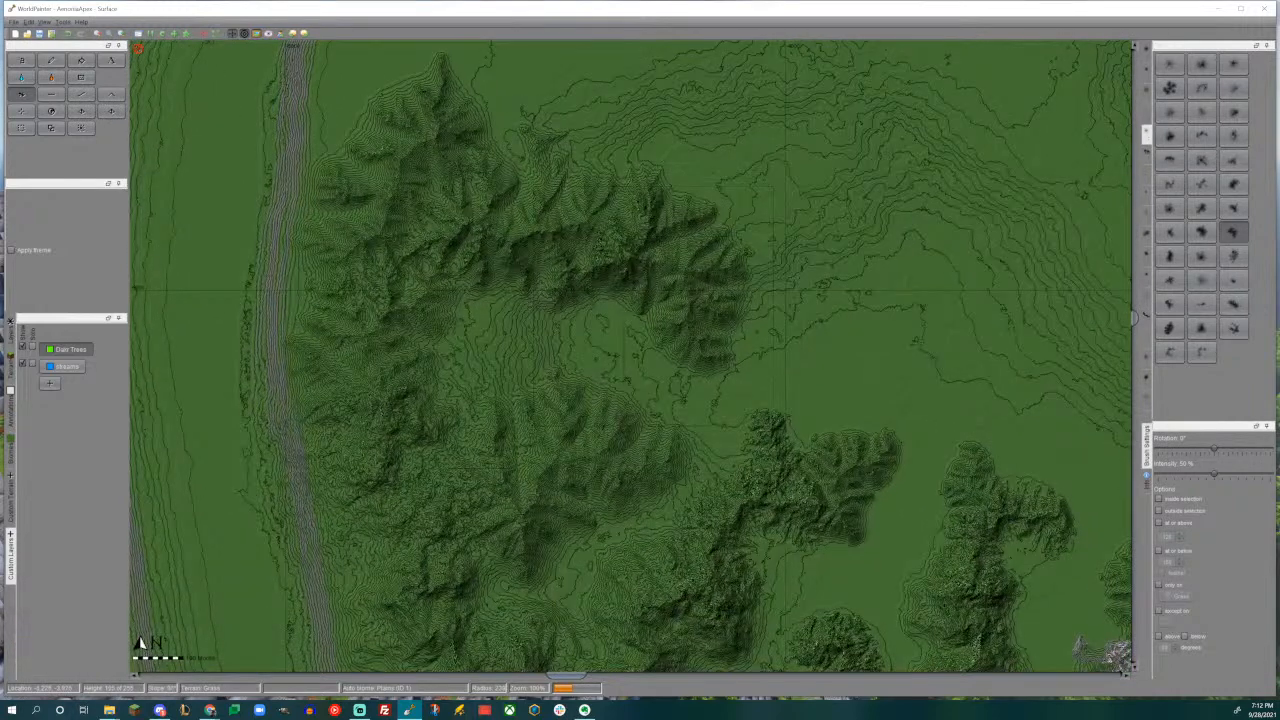
# - Add small spurs with a reduced brush: two inside the range's northern arc, and one rotated to -75° on the mountain south of it
pyautogui.scroll(-3, 438, 321)
pyautogui.moveTo(443, 322); pyautogui.dragTo(449, 324)
pyautogui.moveTo(552, 320); pyautogui.dragTo(545, 285)
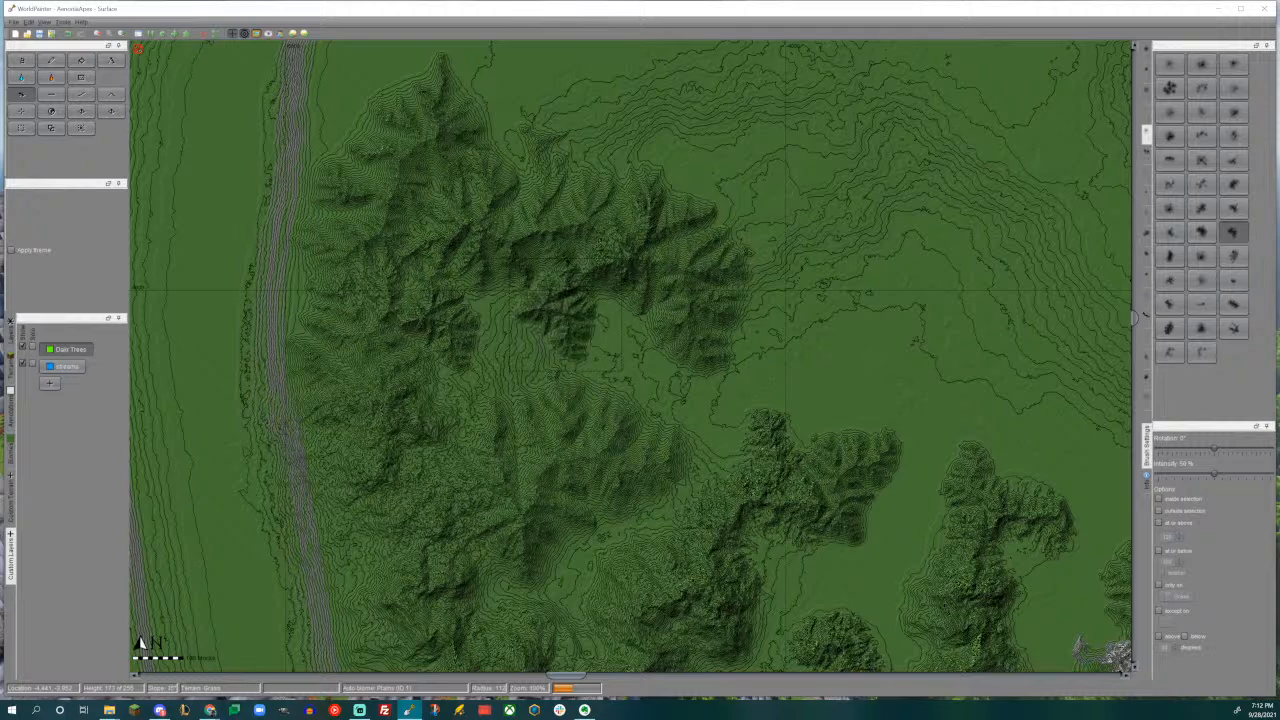
pyautogui.keyDown('alt'); pyautogui.scroll(3, 620, 376); pyautogui.keyUp('alt')
pyautogui.moveTo(666, 427); pyautogui.dragTo(708, 429)
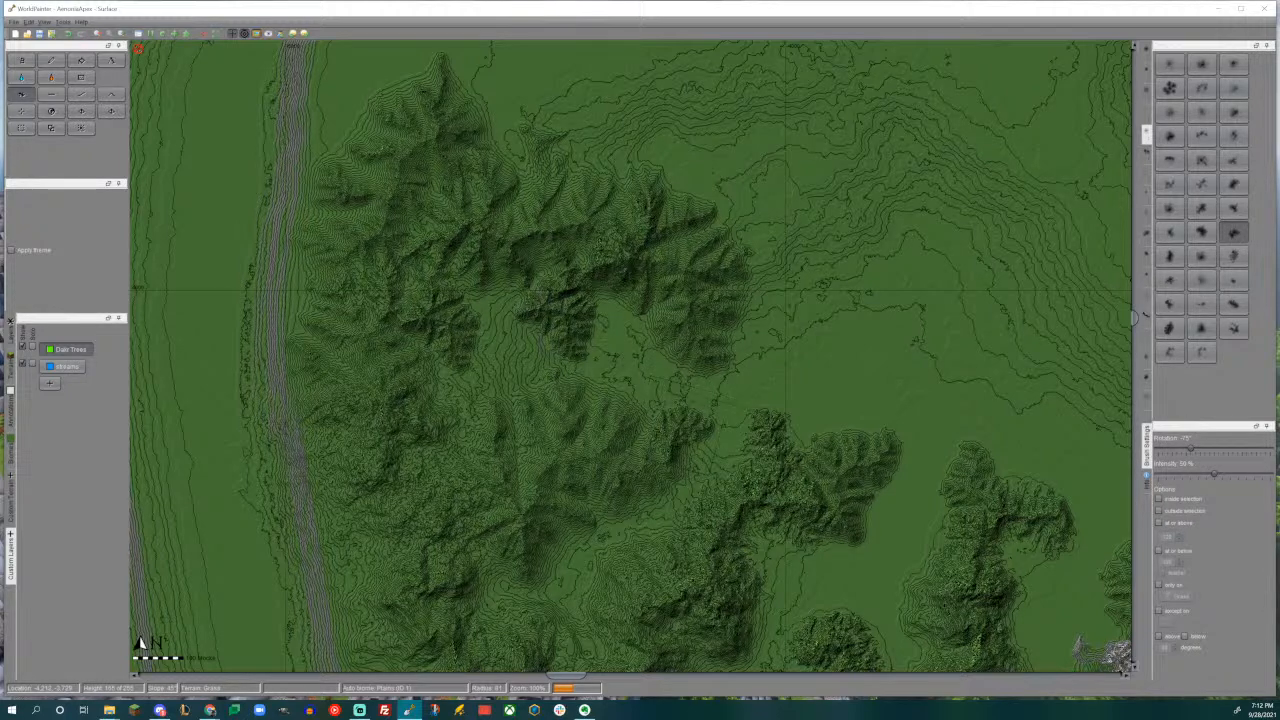
# - Extend the northern arm farther east with a ridged mountain, using the brush rotated to -45°
pyautogui.moveTo(762, 343); pyautogui.dragTo(733, 376, button='middle')
pyautogui.keyDown('alt'); pyautogui.scroll(-2, 715, 343); pyautogui.keyUp('alt')
pyautogui.moveTo(742, 305); pyautogui.dragTo(695, 308)
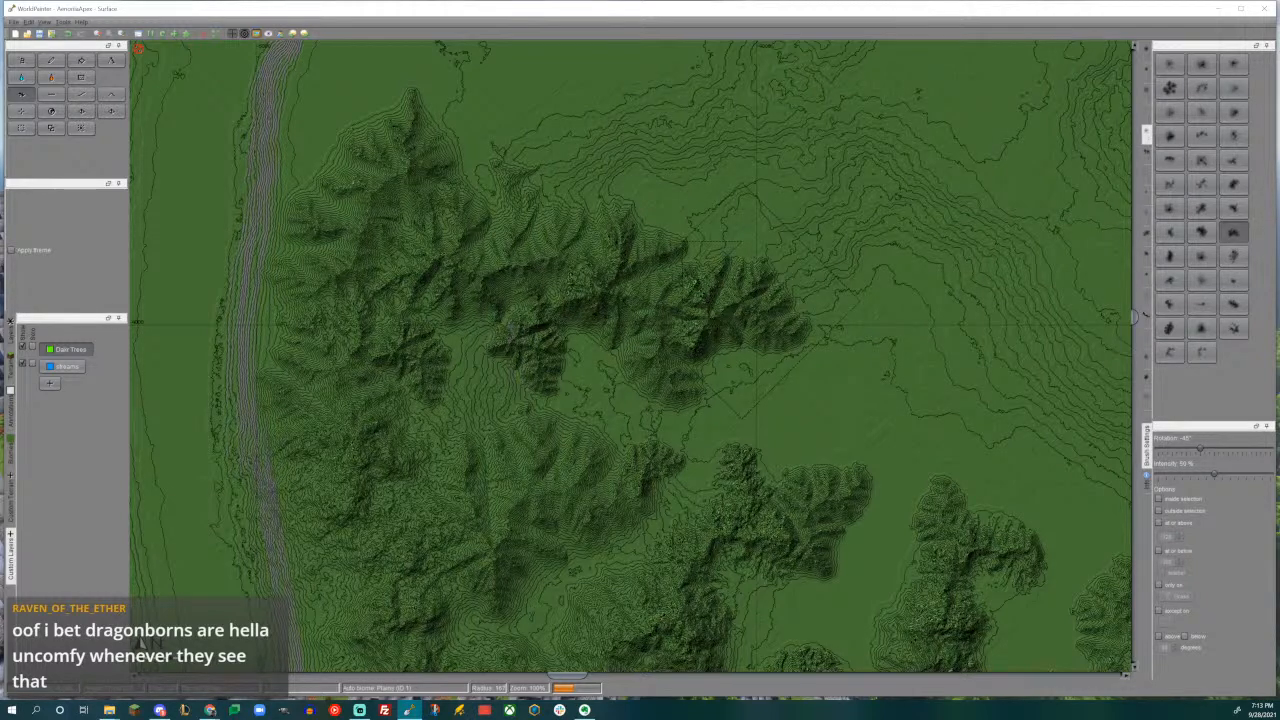
# - Examine the open ground north of the new mountain range
pyautogui.moveTo(648, 262); pyautogui.dragTo(652, 418, button='middle')
pyautogui.moveTo(507, 291); pyautogui.dragTo(682, 397, button='middle')
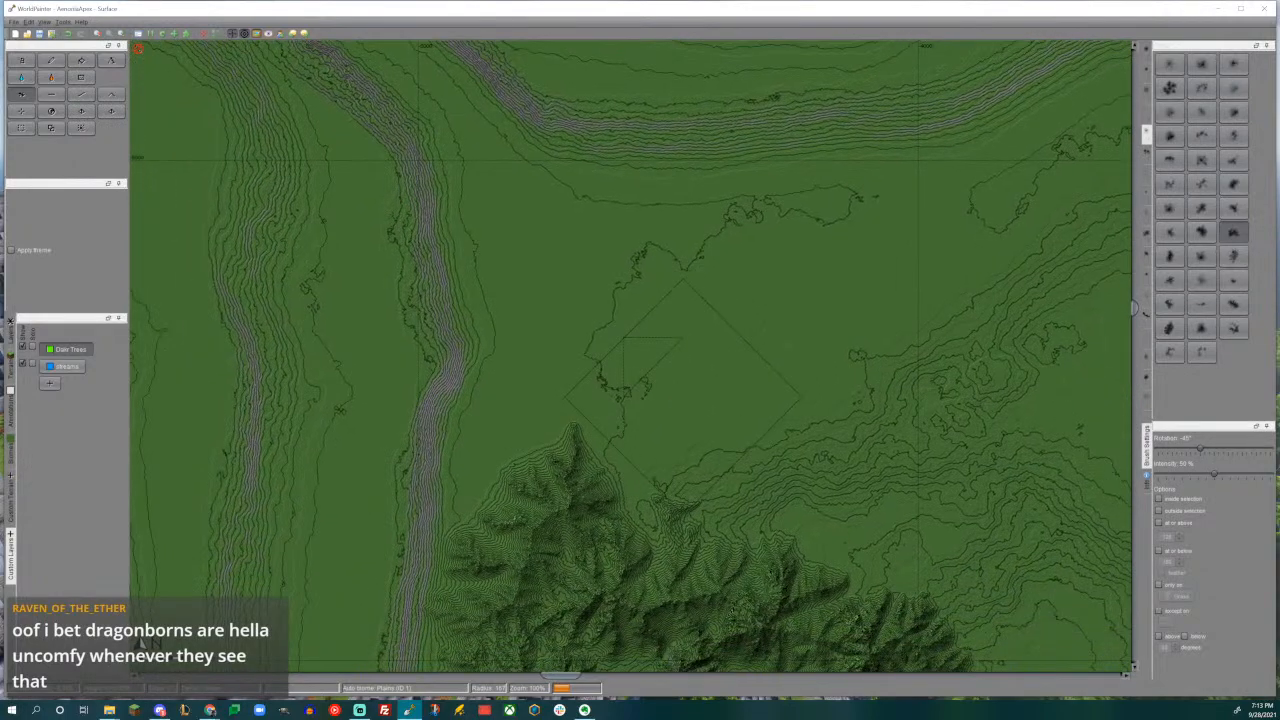
pyautogui.moveTo(650, 340); pyautogui.dragTo(615, 258, button='middle')
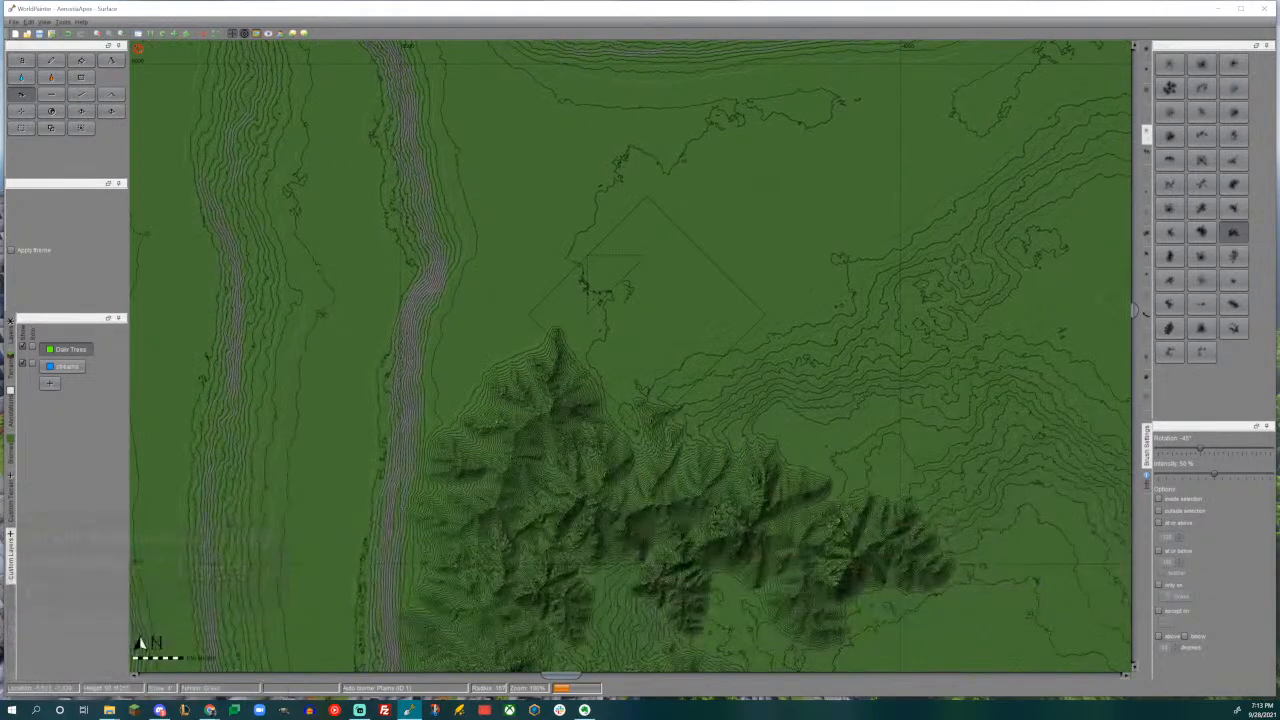
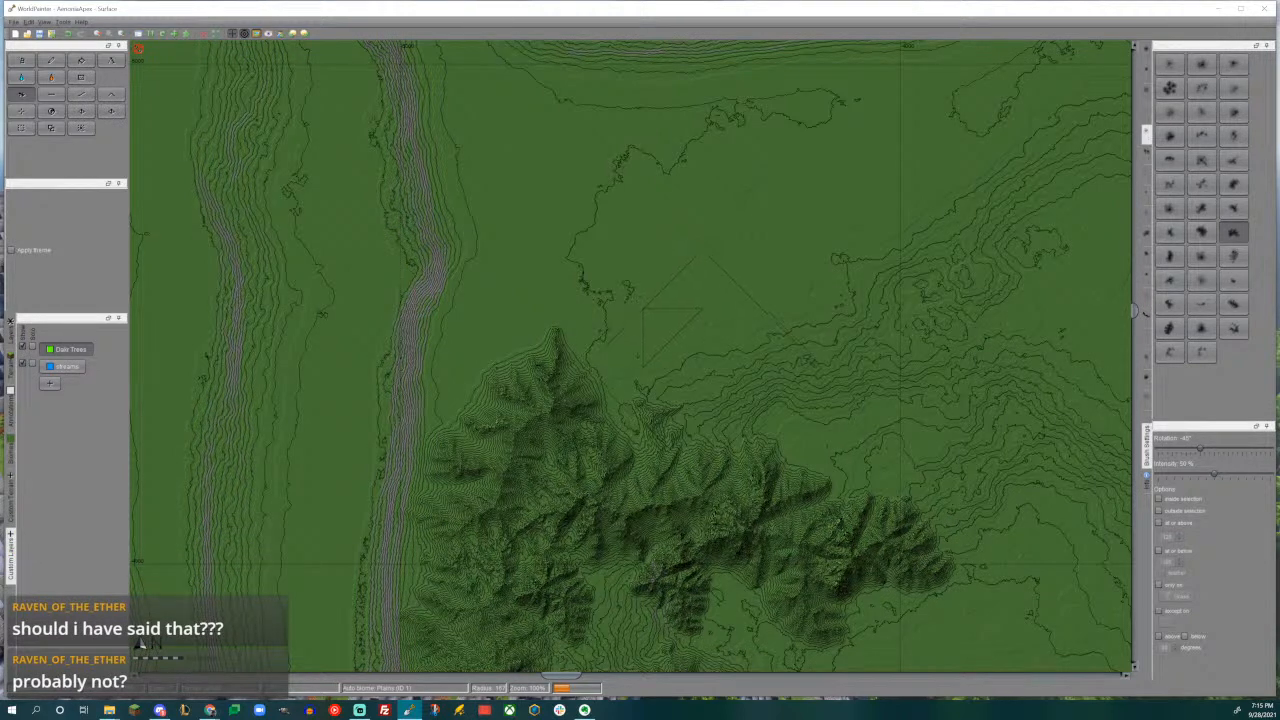
# - Extend the range's northern end with a mountain beside the river, using the mountain brush rotated to -150°
pyautogui.moveTo(712, 287); pyautogui.dragTo(694, 366, button='middle')
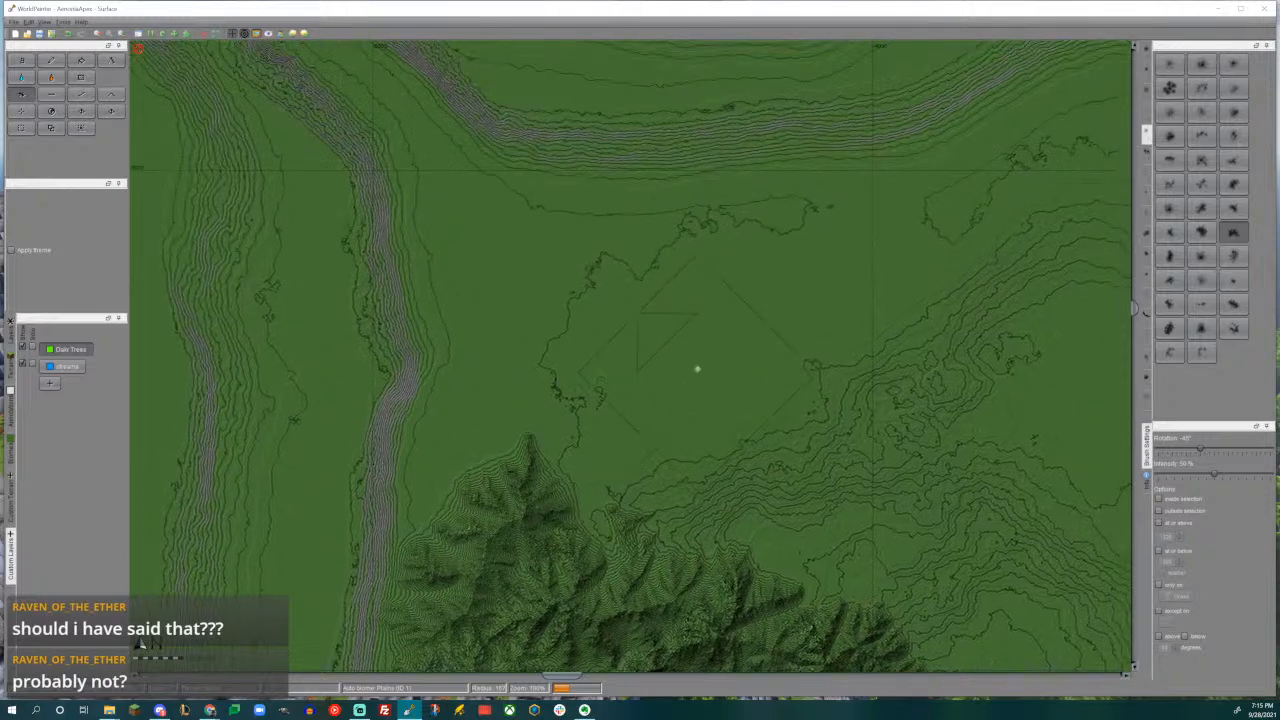
pyautogui.scroll(-6, 598, 464)
pyautogui.keyDown('alt'); pyautogui.scroll(-5, 530, 465); pyautogui.keyUp('alt')
pyautogui.keyDown('alt'); pyautogui.scroll(-2, 530, 465); pyautogui.keyUp('alt')
pyautogui.moveTo(490, 424); pyautogui.dragTo(492, 417)
pyautogui.moveTo(491, 417); pyautogui.dragTo(503, 303, button='middle')
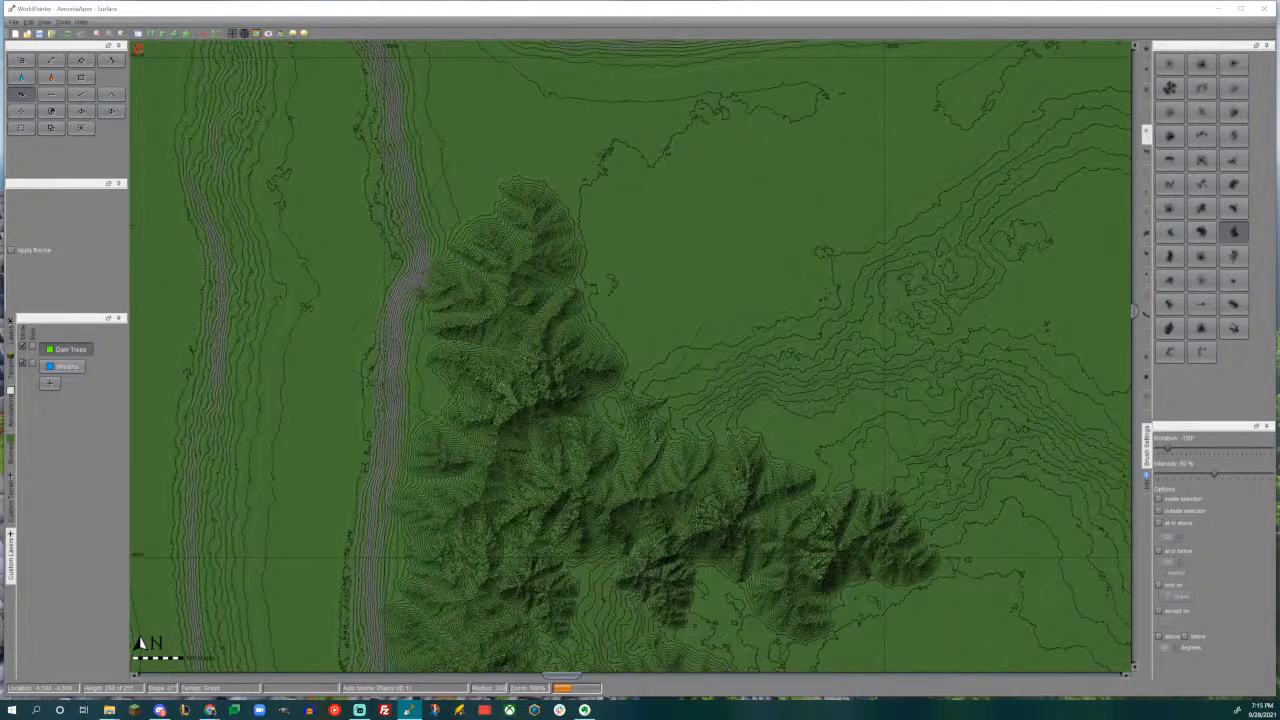
# - Choose the elongated ridge brush, rotate it to 120°, and raise a mountain eastward from the northern peak
pyautogui.click(1234, 304)
pyautogui.keyDown('alt'); pyautogui.scroll(5, 635, 271); pyautogui.keyUp('alt')
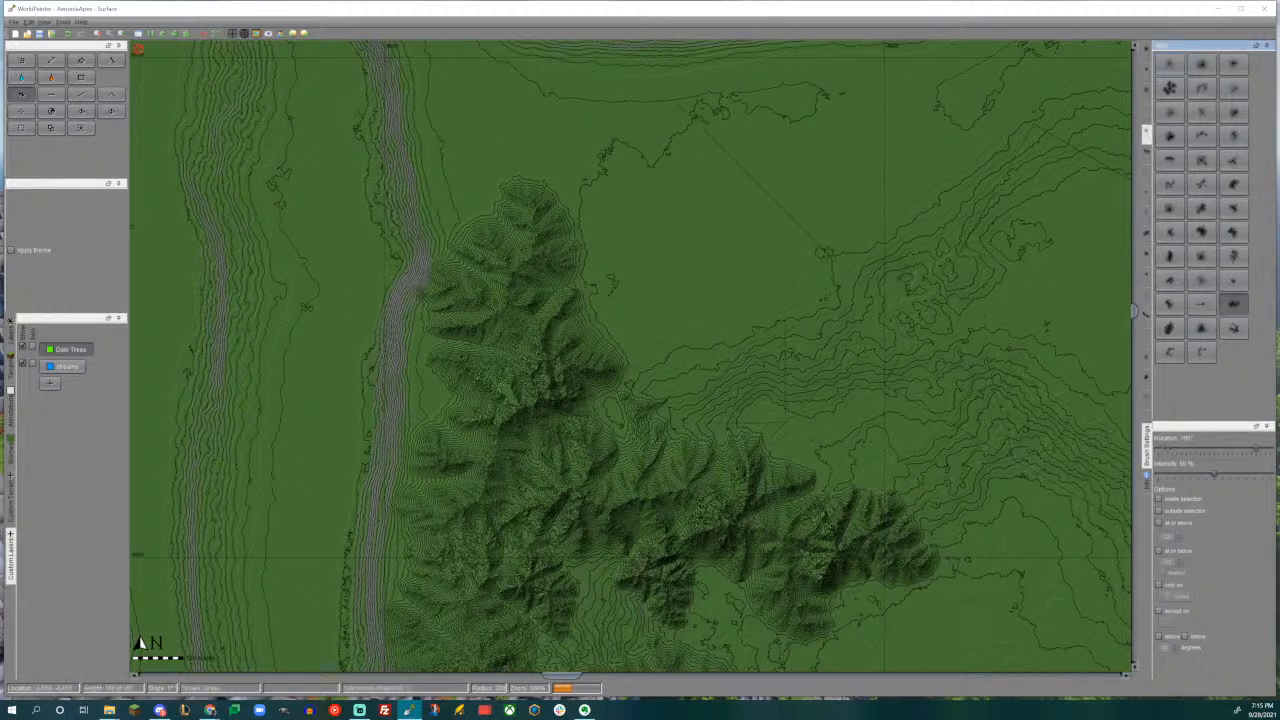
pyautogui.keyDown('alt'); pyautogui.scroll(1, 671, 317); pyautogui.keyUp('alt')
pyautogui.moveTo(690, 300); pyautogui.dragTo(700, 300)
pyautogui.moveTo(690, 317); pyautogui.dragTo(690, 317, button='right')
pyautogui.moveTo(690, 317); pyautogui.dragTo(690, 317)
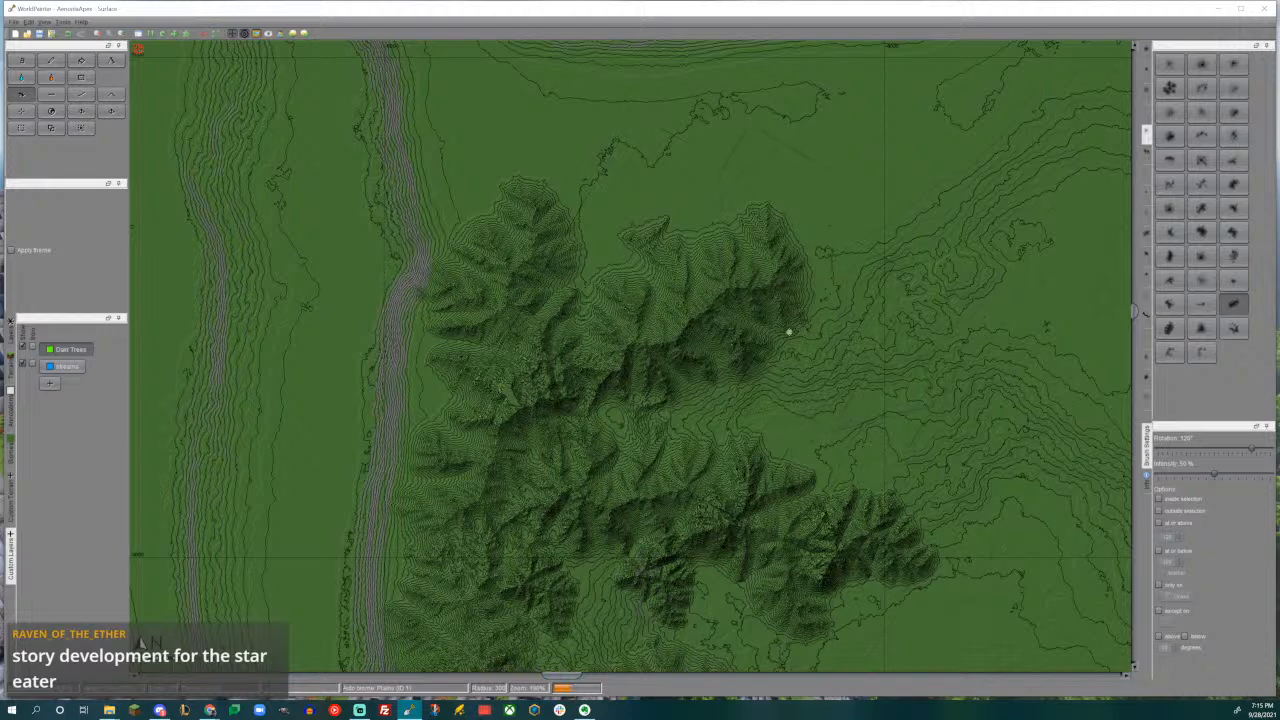
# - Add a smaller mountain at the new ridge's eastern end with the reduced ridge brush rotated to -150°
pyautogui.moveTo(796, 331); pyautogui.dragTo(738, 346, button='middle')
pyautogui.scroll(-4, 682, 354)
pyautogui.keyDown('alt'); pyautogui.scroll(-5, 797, 246); pyautogui.keyUp('alt')
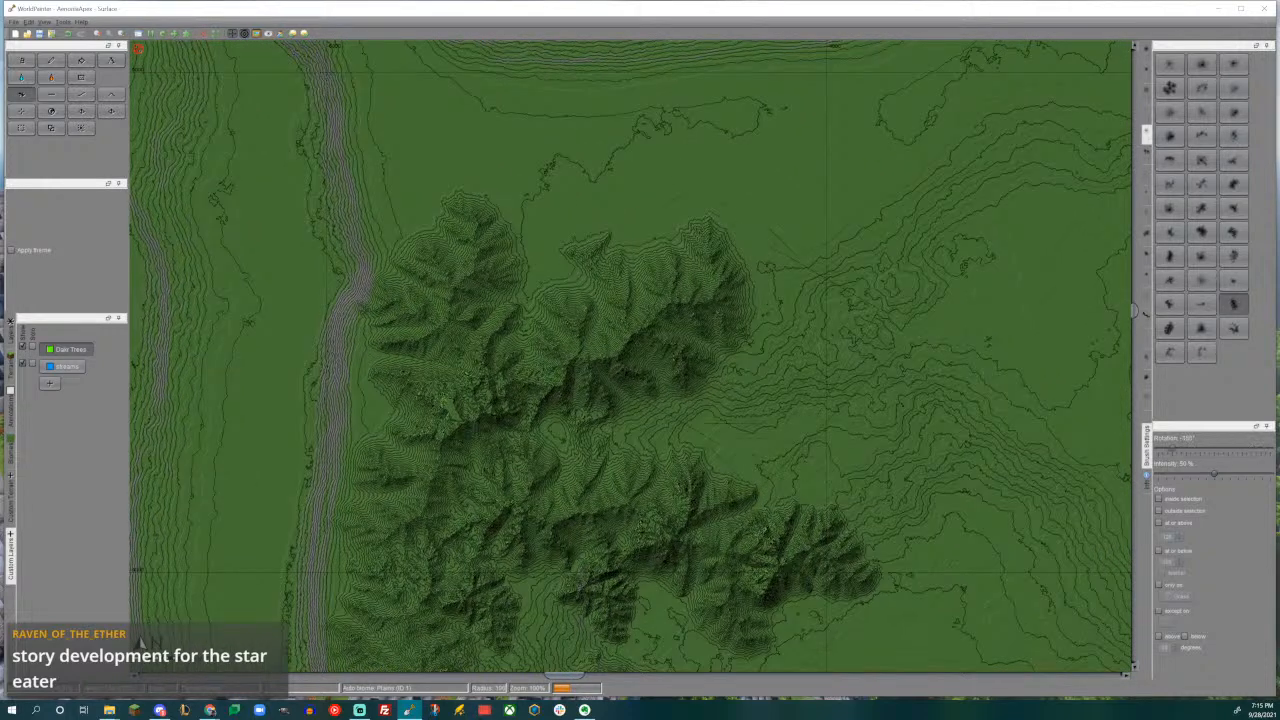
pyautogui.keyDown('alt'); pyautogui.scroll(-2, 797, 246); pyautogui.keyUp('alt')
pyautogui.click(741, 357)
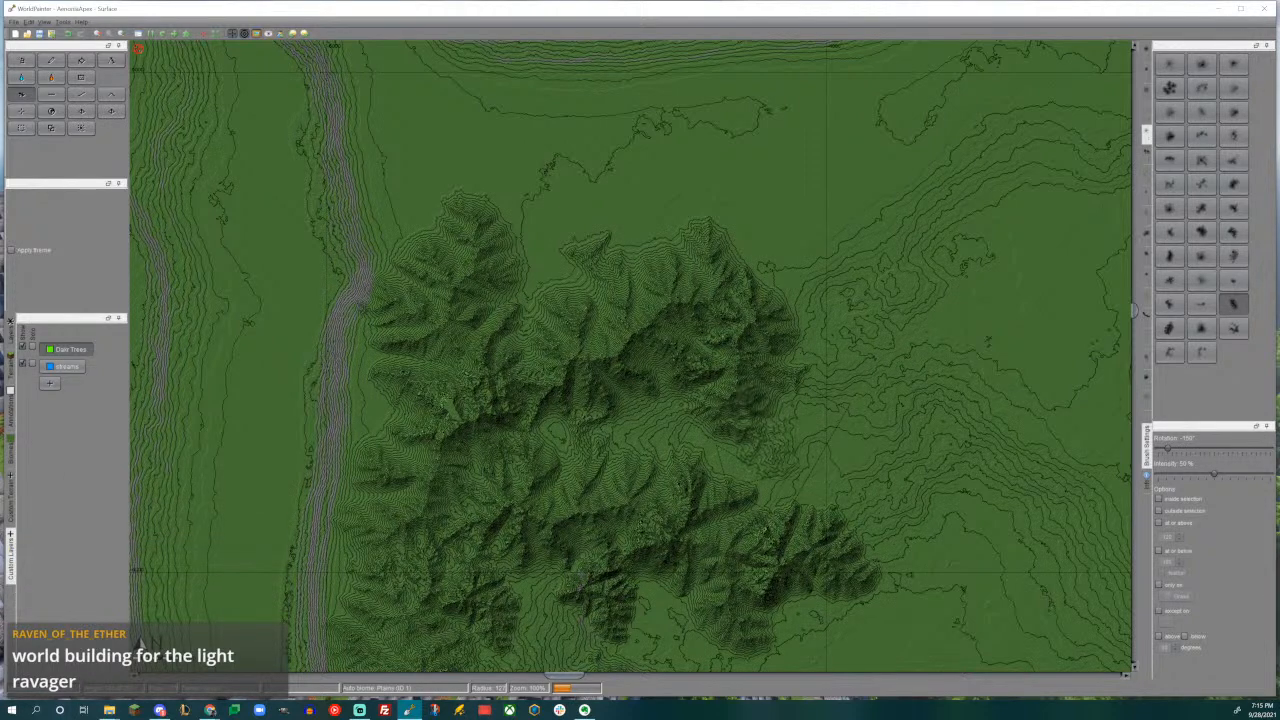
# - Continue the northern ridge farther east with a large mountain, using the ridge brush rotated to 150°
pyautogui.moveTo(874, 384); pyautogui.dragTo(712, 425, button='middle')
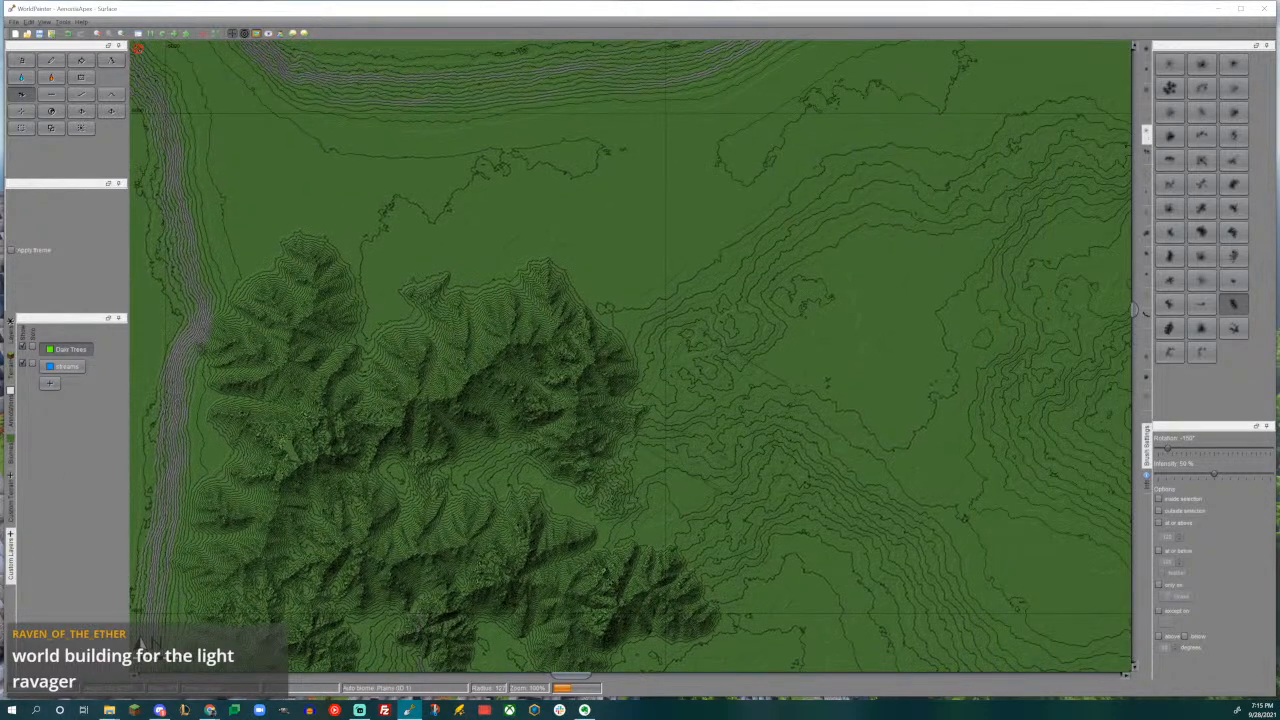
pyautogui.keyDown('alt'); pyautogui.scroll(3, 712, 425); pyautogui.keyUp('alt')
pyautogui.moveTo(698, 379); pyautogui.dragTo(711, 371)
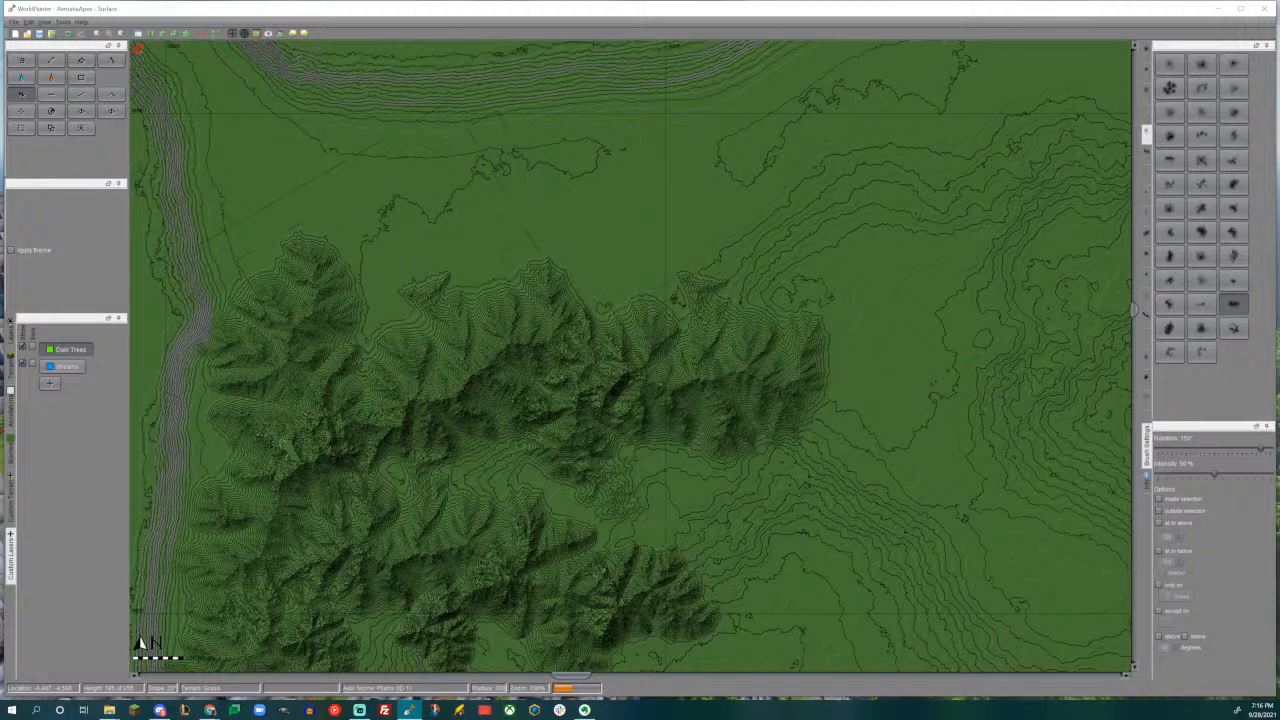
# - Extend the range north along the river's east bank with a large mountain, using the ridge brush rotated to -150°
pyautogui.moveTo(400, 289); pyautogui.dragTo(698, 406, button='middle')
pyautogui.keyDown('alt'); pyautogui.scroll(-4, 875, 621); pyautogui.keyUp('alt')
pyautogui.keyDown('alt'); pyautogui.scroll(-2, 608, 352); pyautogui.keyUp('alt')
pyautogui.keyDown('alt'); pyautogui.scroll(1, 550, 301); pyautogui.keyUp('alt')
pyautogui.moveTo(540, 265)
pyautogui.mouseDown()
pyautogui.moveTo(530, 232)
pyautogui.moveTo(556, 238)
pyautogui.moveTo(580, 268)
pyautogui.moveTo(557, 289)
pyautogui.mouseUp()
pyautogui.moveTo(682, 342); pyautogui.dragTo(621, 346, button='middle')
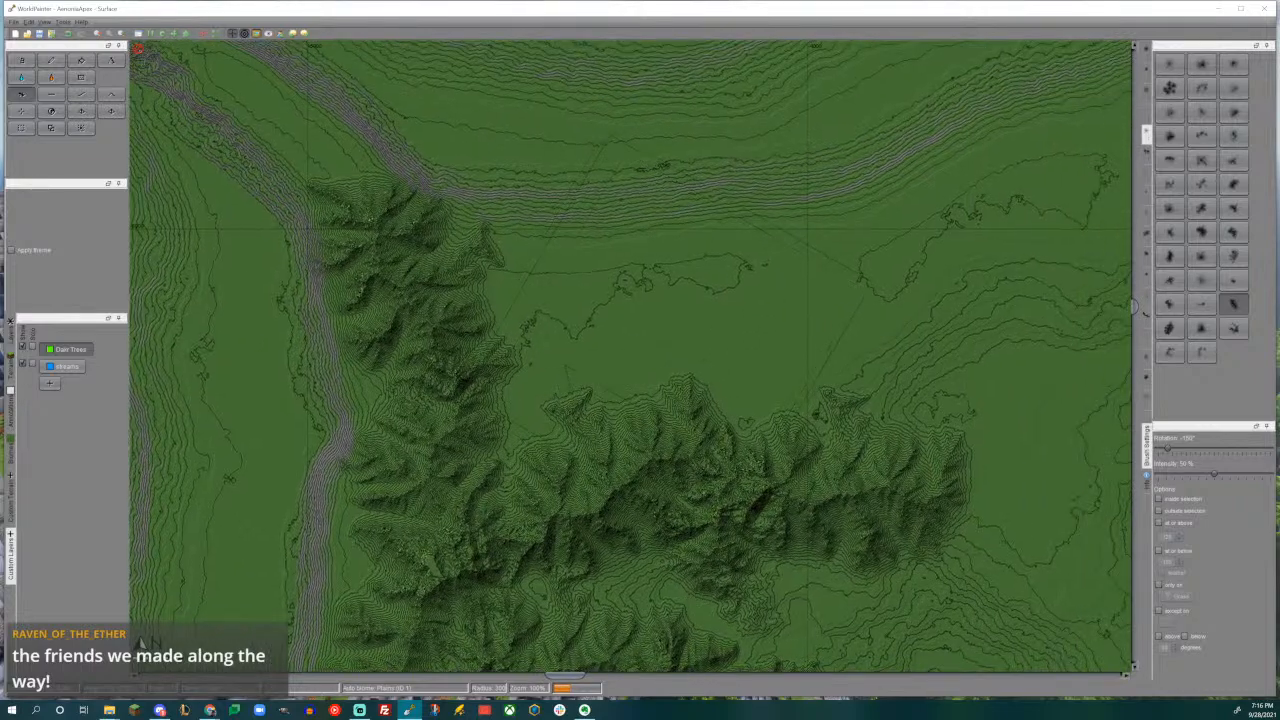
# - Turn the northern ridge's eastern end southward with a mountain, using the ridge brush rotated to -135°
pyautogui.moveTo(764, 348); pyautogui.dragTo(605, 289, button='middle')
pyautogui.moveTo(731, 370); pyautogui.dragTo(720, 240, button='middle')
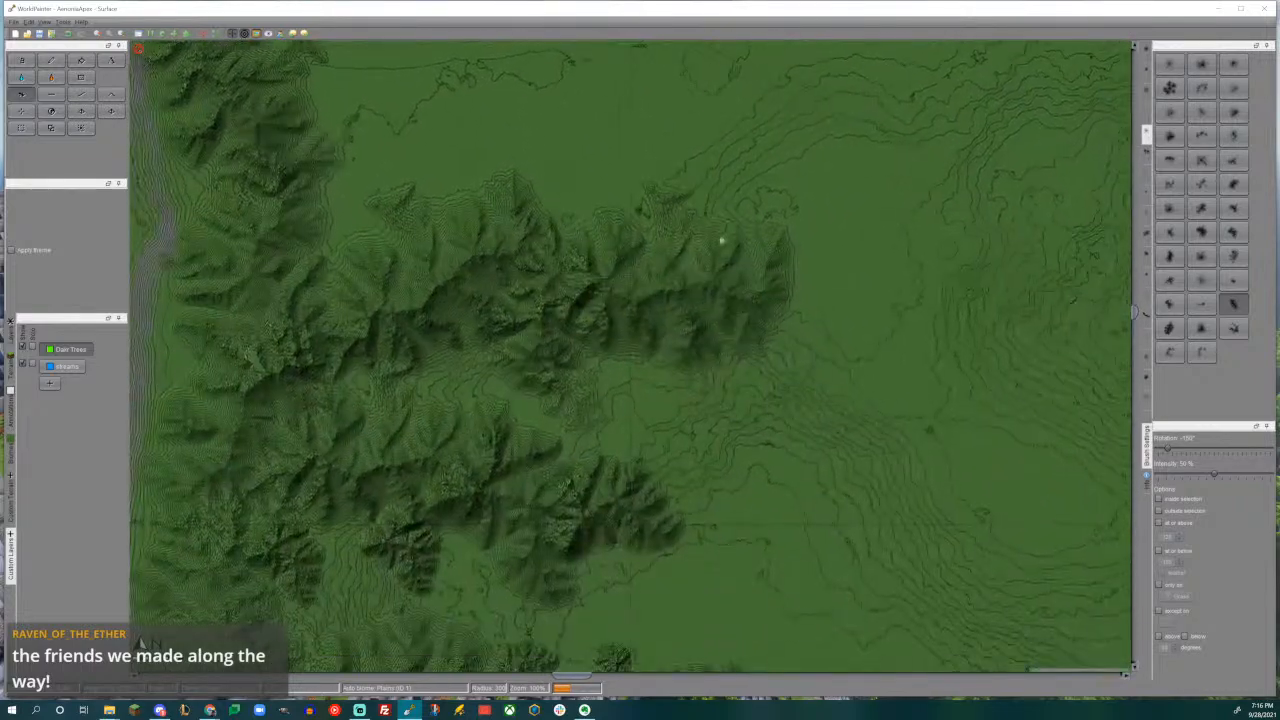
pyautogui.moveTo(771, 427); pyautogui.dragTo(775, 357, button='middle')
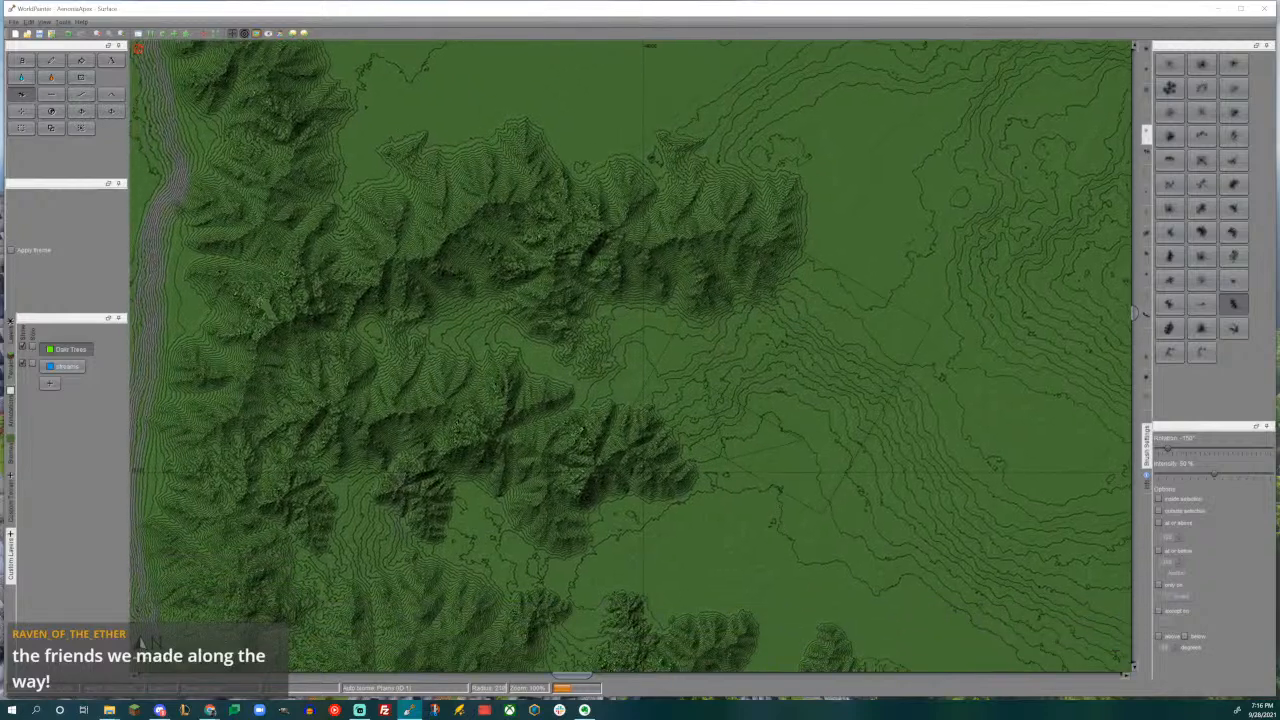
pyautogui.moveTo(800, 384); pyautogui.dragTo(787, 361)
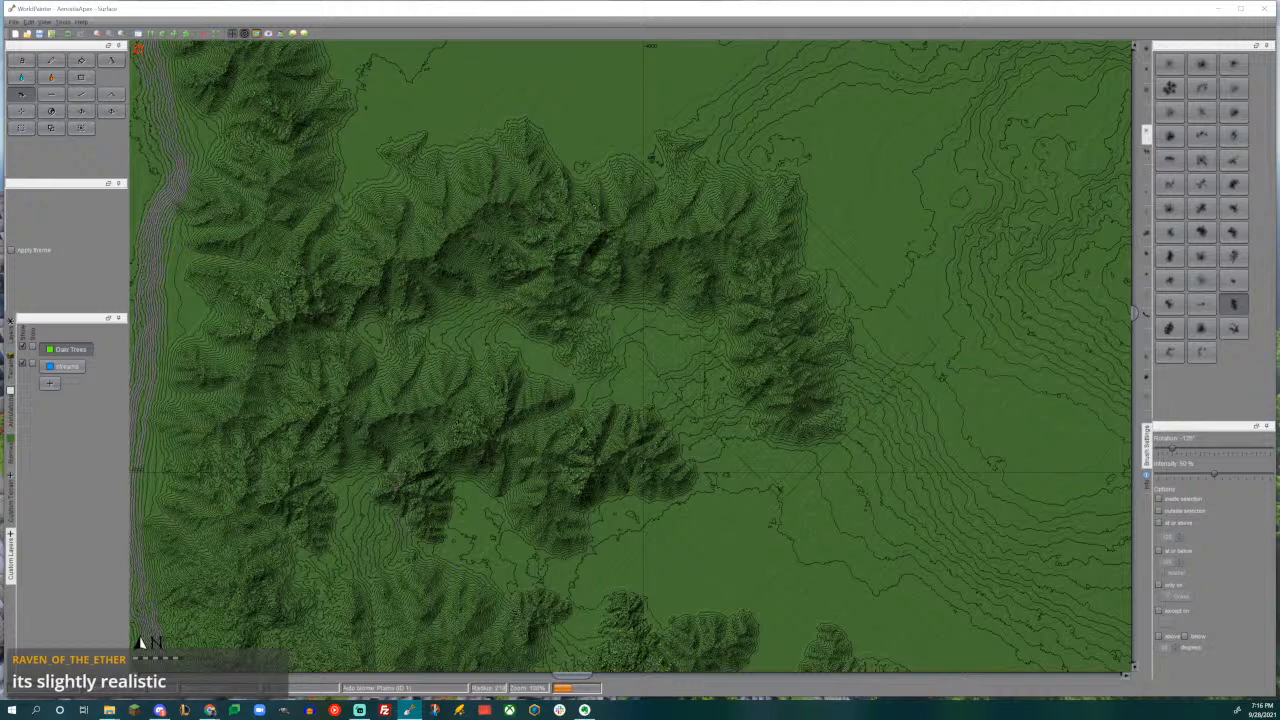
# - Extend the south-running eastern arm with a smaller mountain, and prepare a reduced ridge brush rotated to -90° at its tip
pyautogui.moveTo(780, 372); pyautogui.dragTo(784, 280, button='middle')
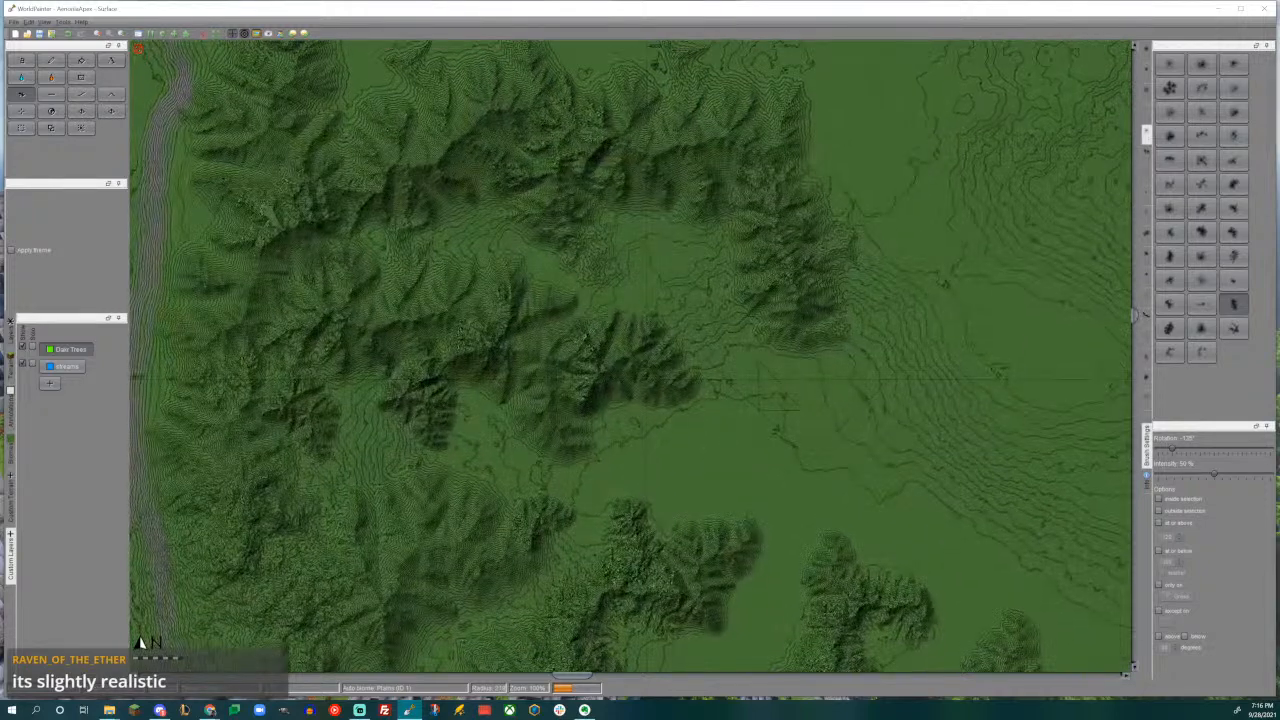
pyautogui.keyDown('alt'); pyautogui.scroll(2, 802, 409); pyautogui.keyUp('alt')
pyautogui.moveTo(815, 372)
pyautogui.mouseDown()
pyautogui.moveTo(846, 374)
pyautogui.moveTo(821, 358)
pyautogui.mouseUp()
pyautogui.scroll(2, 808, 353)
pyautogui.keyDown('alt'); pyautogui.scroll(-5, 806, 351); pyautogui.keyUp('alt')
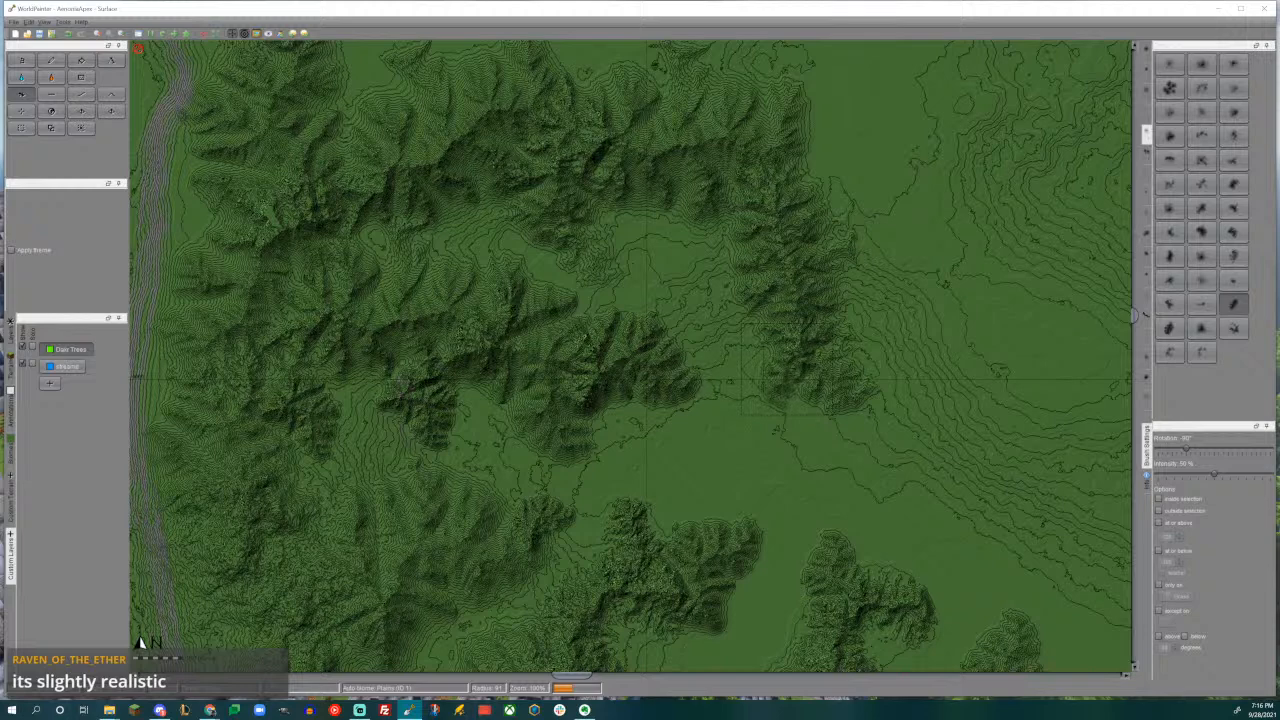
# - Add three small spurs: two south of the northern ridge at -135° and -165°, and one on the ridge below at 150°
pyautogui.moveTo(700, 296)
pyautogui.mouseDown(button='middle')
pyautogui.moveTo(740, 423)
pyautogui.moveTo(732, 405)
pyautogui.mouseUp(button='middle')
pyautogui.scroll(-1, 733, 400)
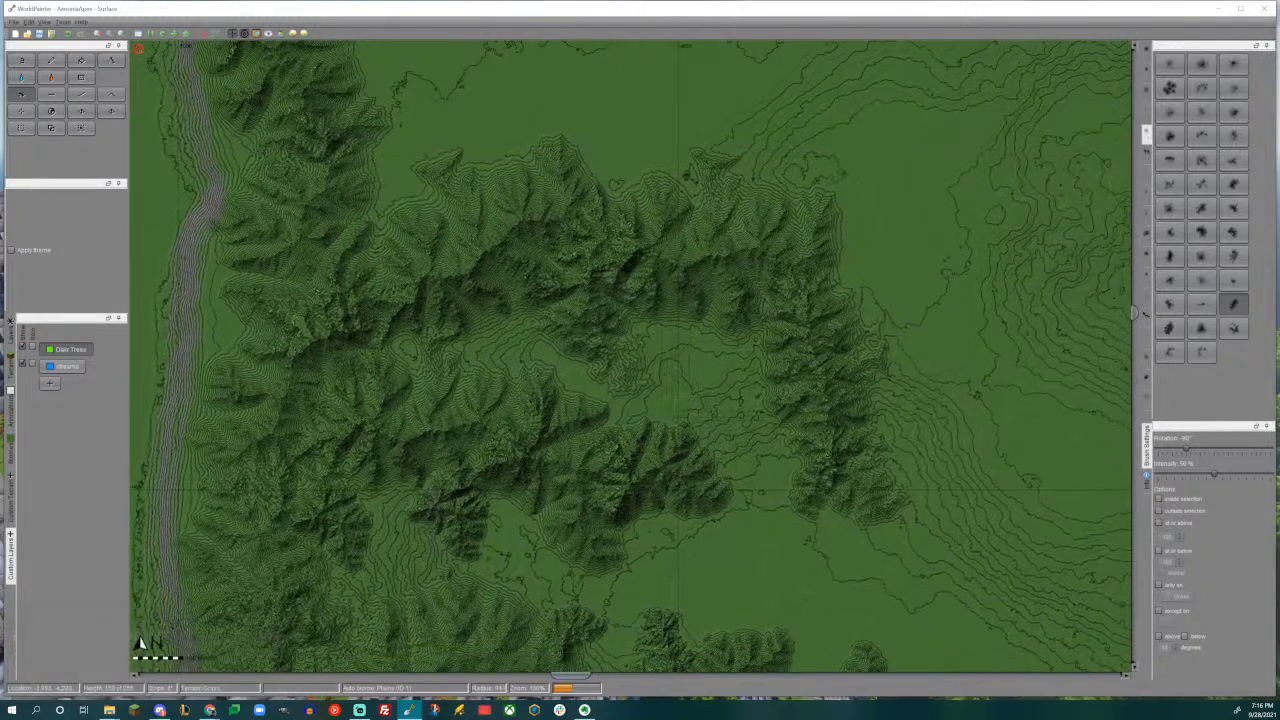
pyautogui.moveTo(1195, 449); pyautogui.dragTo(1178, 449)
pyautogui.keyDown('alt'); pyautogui.scroll(1, 712, 360); pyautogui.keyUp('alt')
pyautogui.click(712, 360)
pyautogui.scroll(-6, 716, 356)
pyautogui.moveTo(716, 356); pyautogui.dragTo(725, 345)
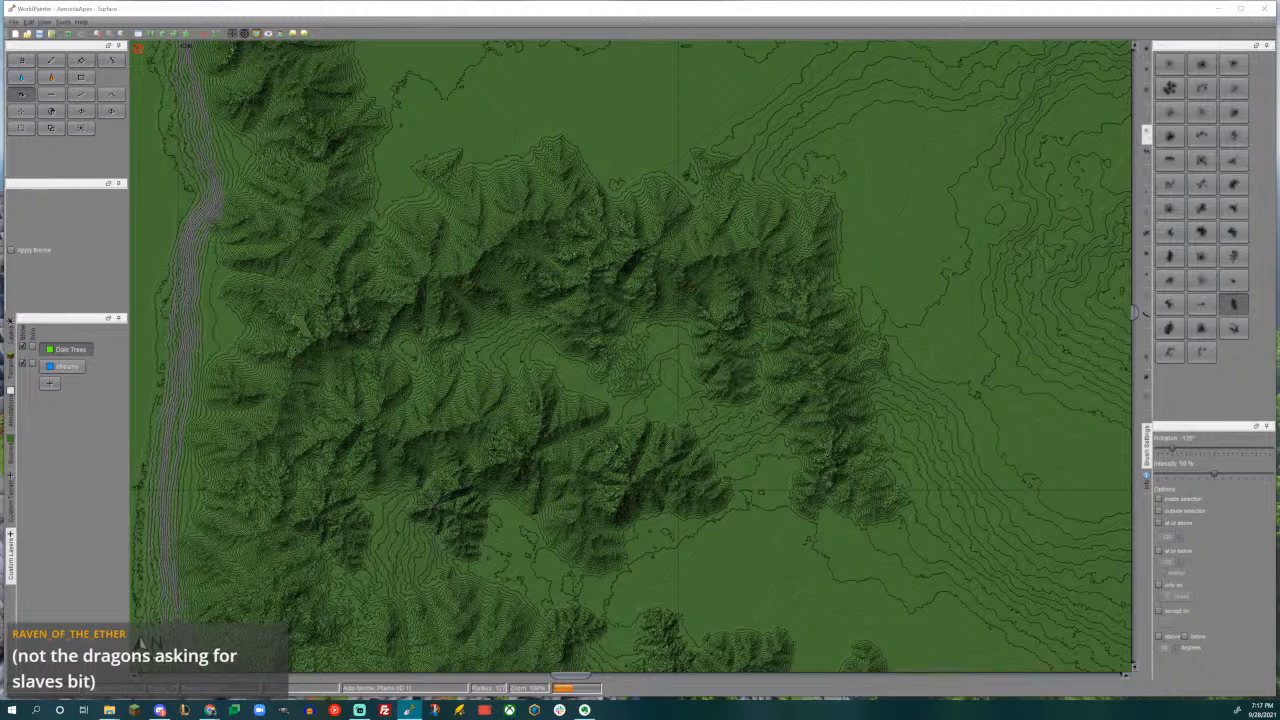
pyautogui.keyDown('alt'); pyautogui.scroll(1, 532, 384); pyautogui.keyUp('alt')
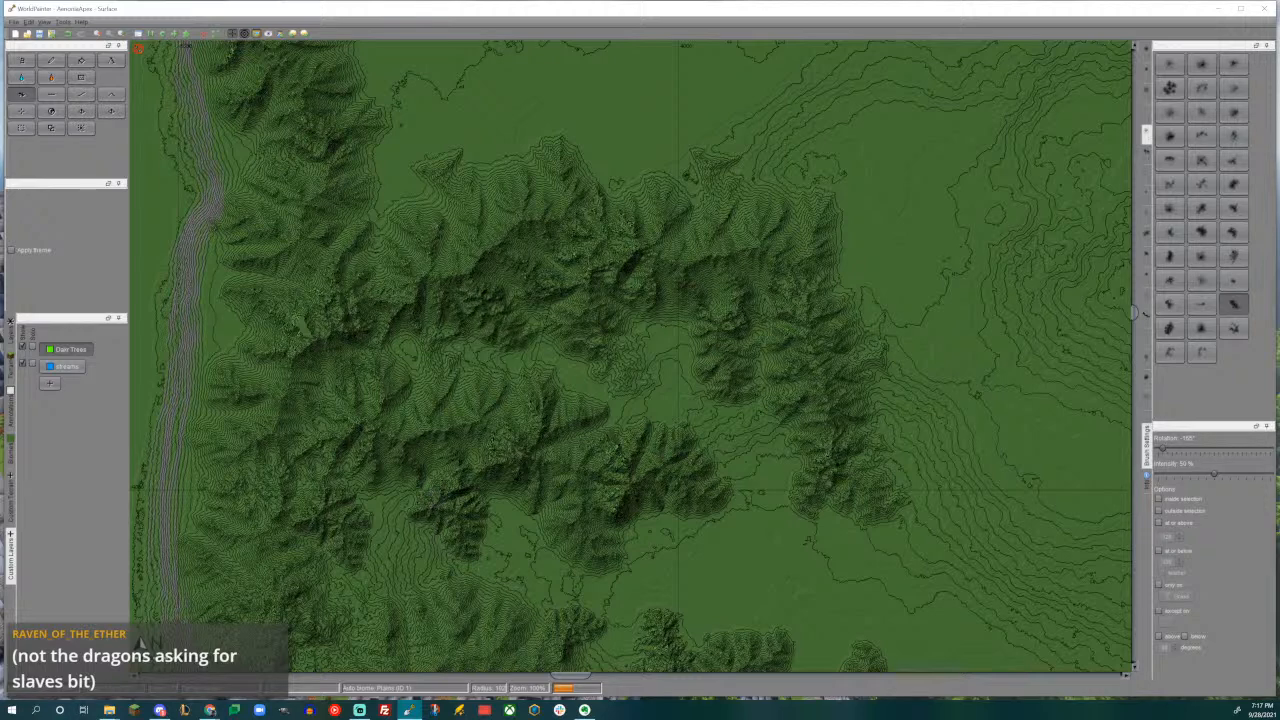
pyautogui.moveTo(703, 444); pyautogui.dragTo(621, 311, button='middle')
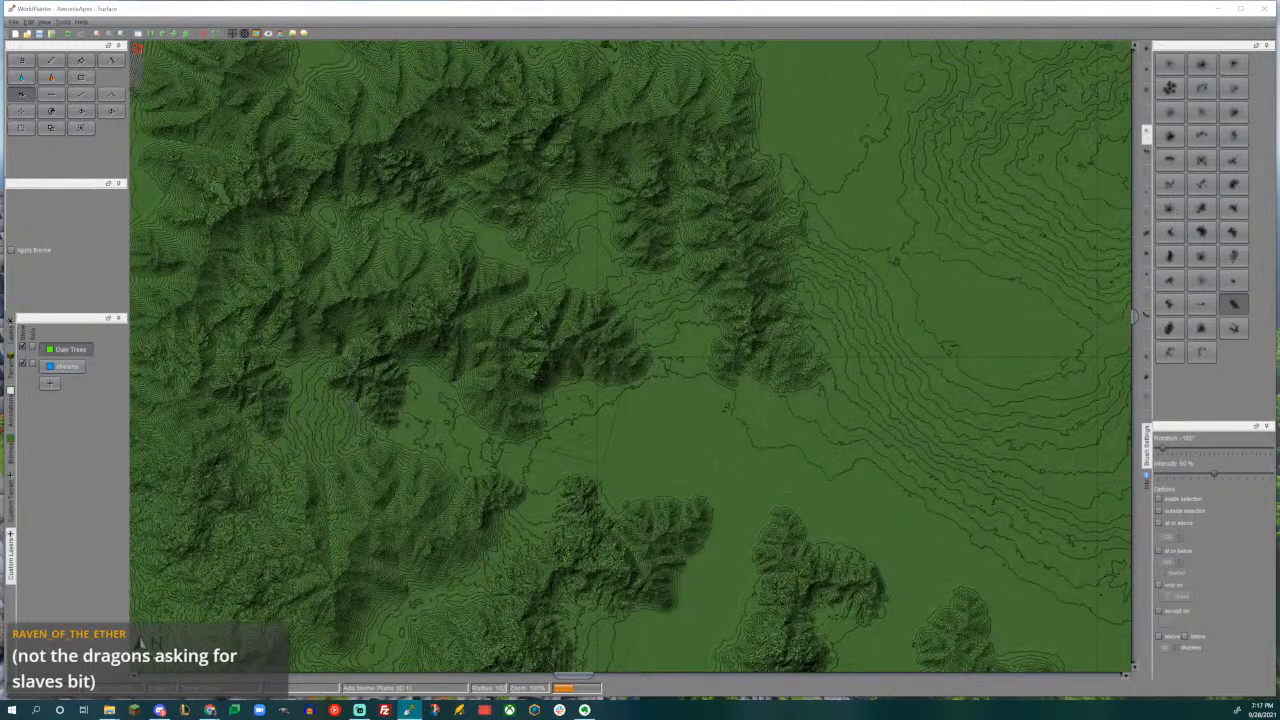
pyautogui.click(559, 426)
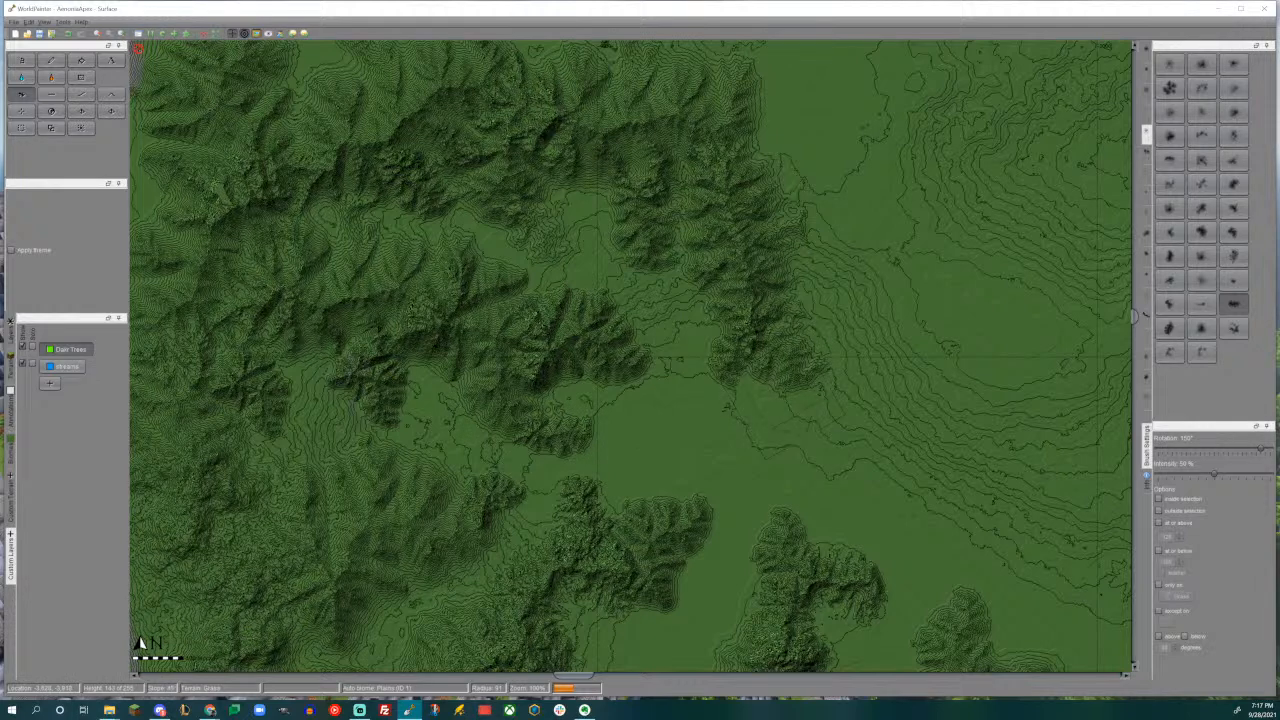
# - Raise a large mountain against the eastern side of the south-running arm with an enlarged ridge brush rotated to -150°
pyautogui.scroll(-2, 731, 371)
pyautogui.moveTo(838, 308); pyautogui.dragTo(680, 364, button='middle')
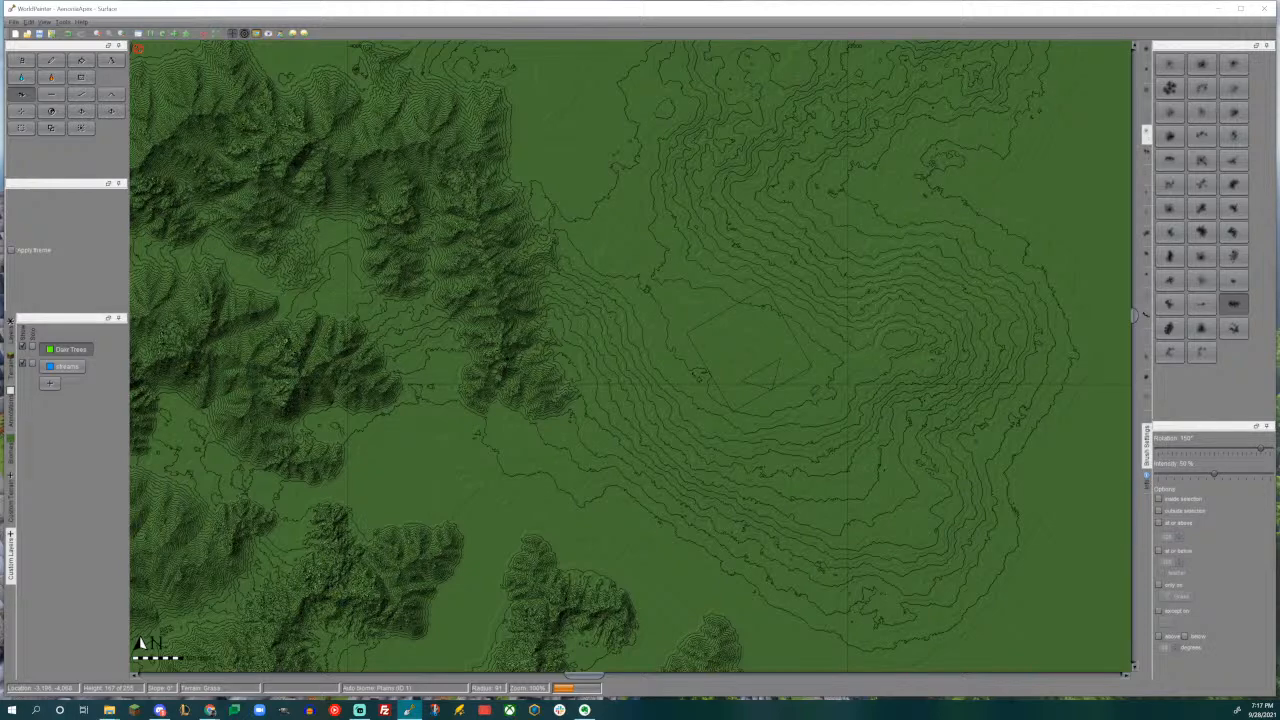
pyautogui.moveTo(602, 272); pyautogui.dragTo(685, 382, button='middle')
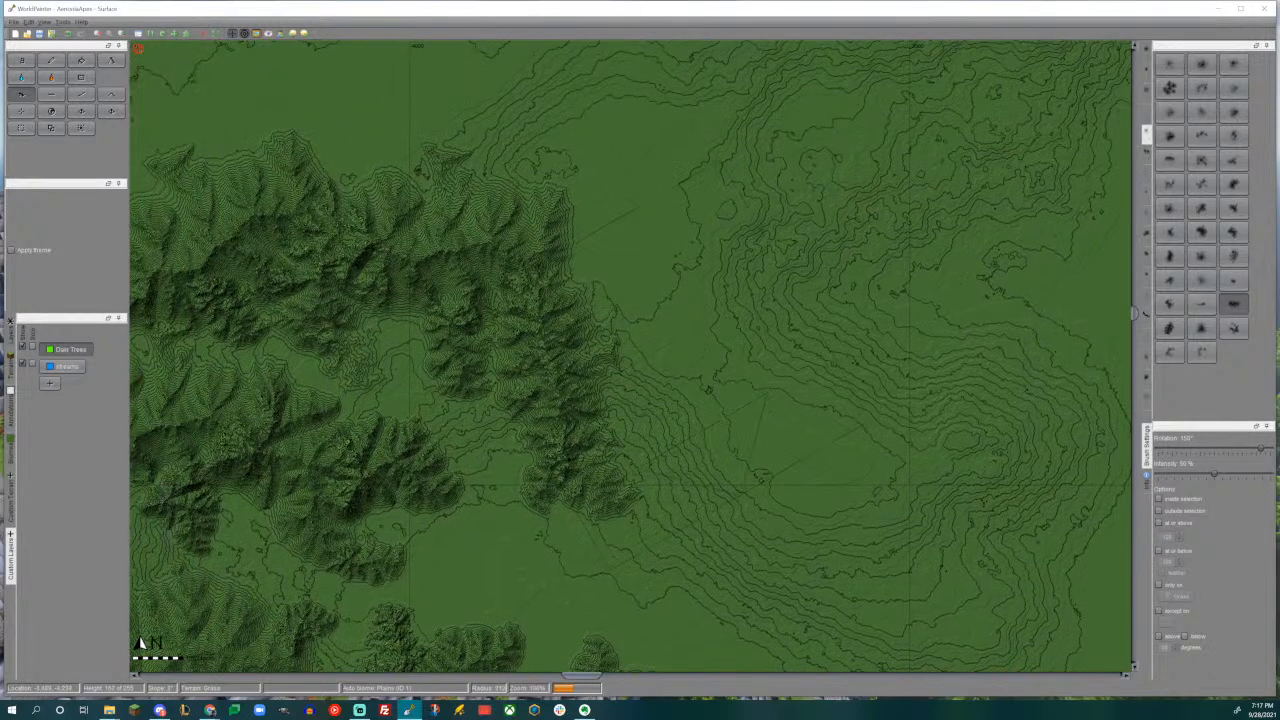
pyautogui.keyDown('alt'); pyautogui.scroll(-3, 657, 340); pyautogui.keyUp('alt')
pyautogui.keyDown('alt'); pyautogui.scroll(-3, 657, 340); pyautogui.keyUp('alt')
pyautogui.moveTo(652, 299); pyautogui.dragTo(678, 312)
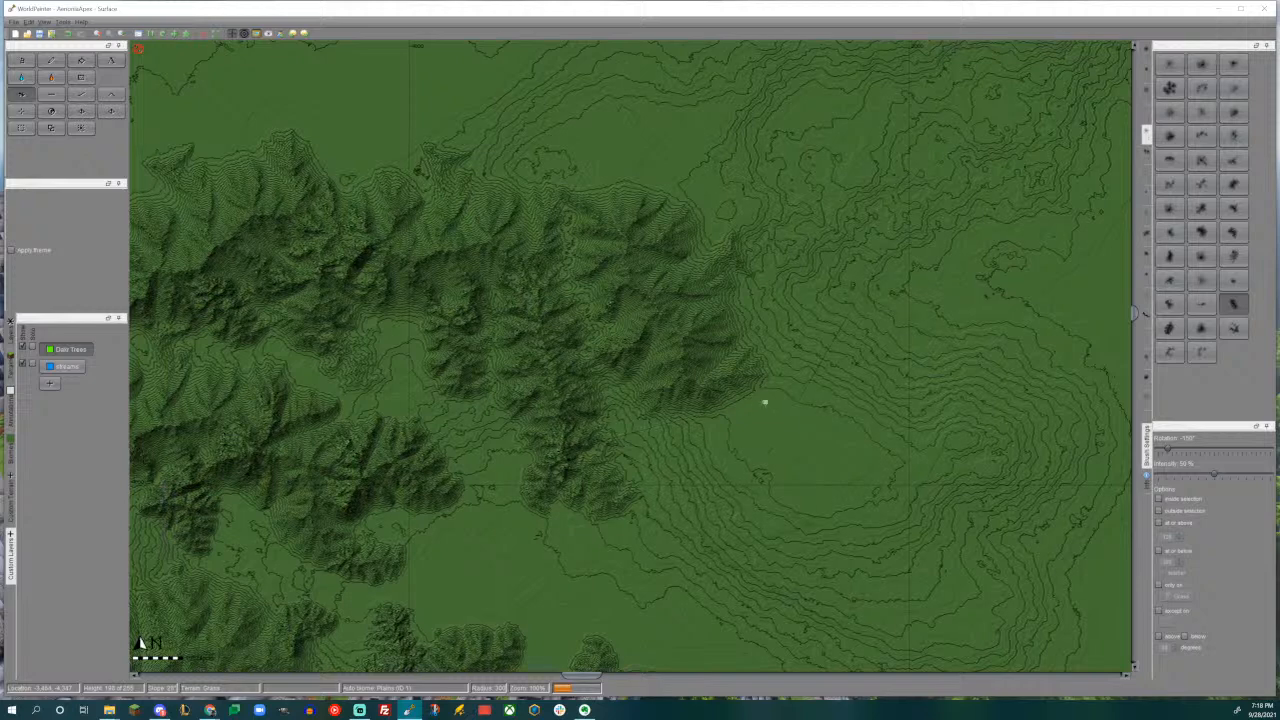
# - Add a large mountain southeast of the last one, using the broader mountain brush rotated to -30°
pyautogui.moveTo(774, 414); pyautogui.dragTo(715, 346, button='middle')
pyautogui.click(1235, 234)
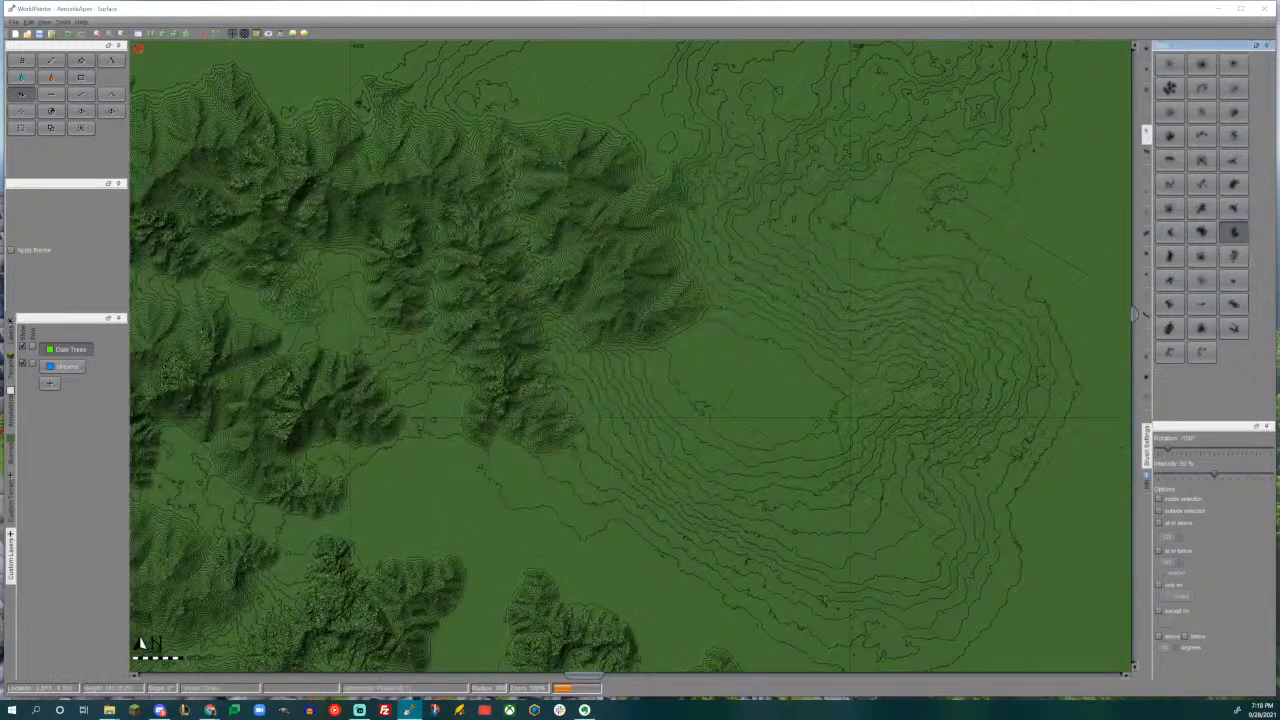
pyautogui.moveTo(1219, 449); pyautogui.dragTo(1210, 449)
pyautogui.keyDown('alt'); pyautogui.scroll(1, 721, 396); pyautogui.keyUp('alt')
pyautogui.moveTo(720, 396); pyautogui.dragTo(696, 378)
pyautogui.moveTo(859, 391); pyautogui.dragTo(784, 312, button='middle')
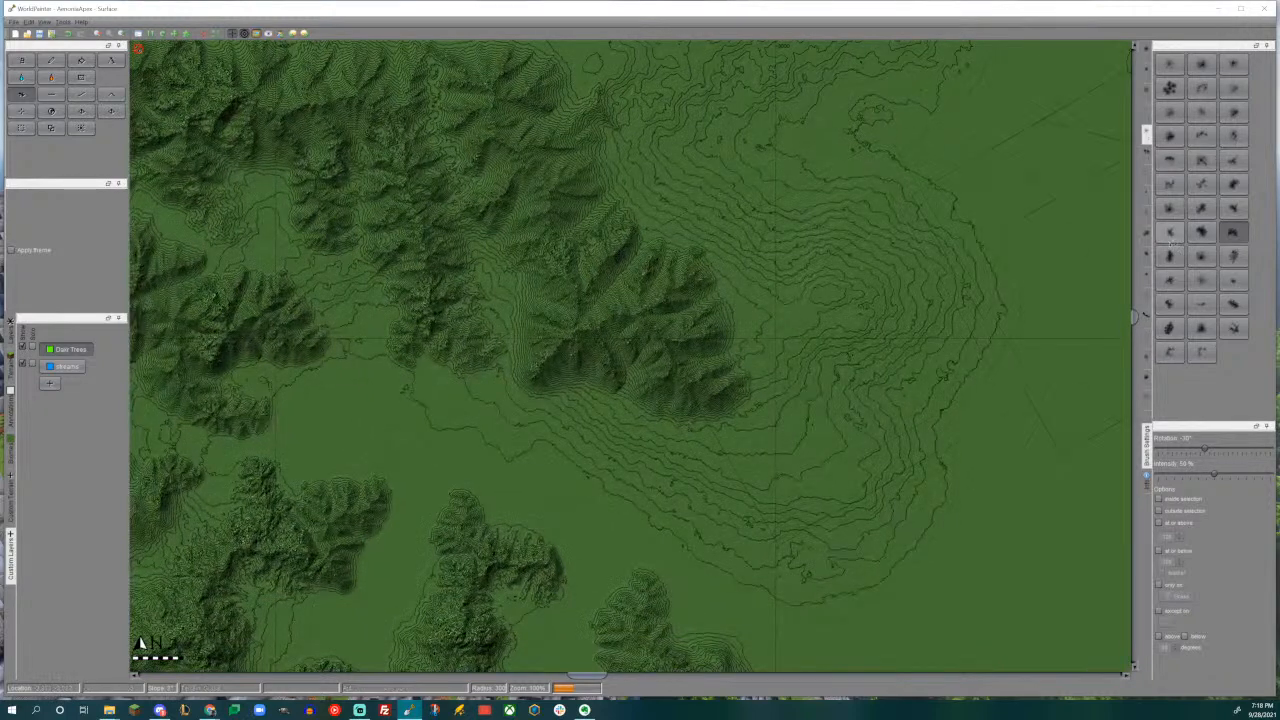
# - Choose another mountain brush, rotate it to 75°, and extend the range eastward across the contoured hill
pyautogui.click(1170, 257)
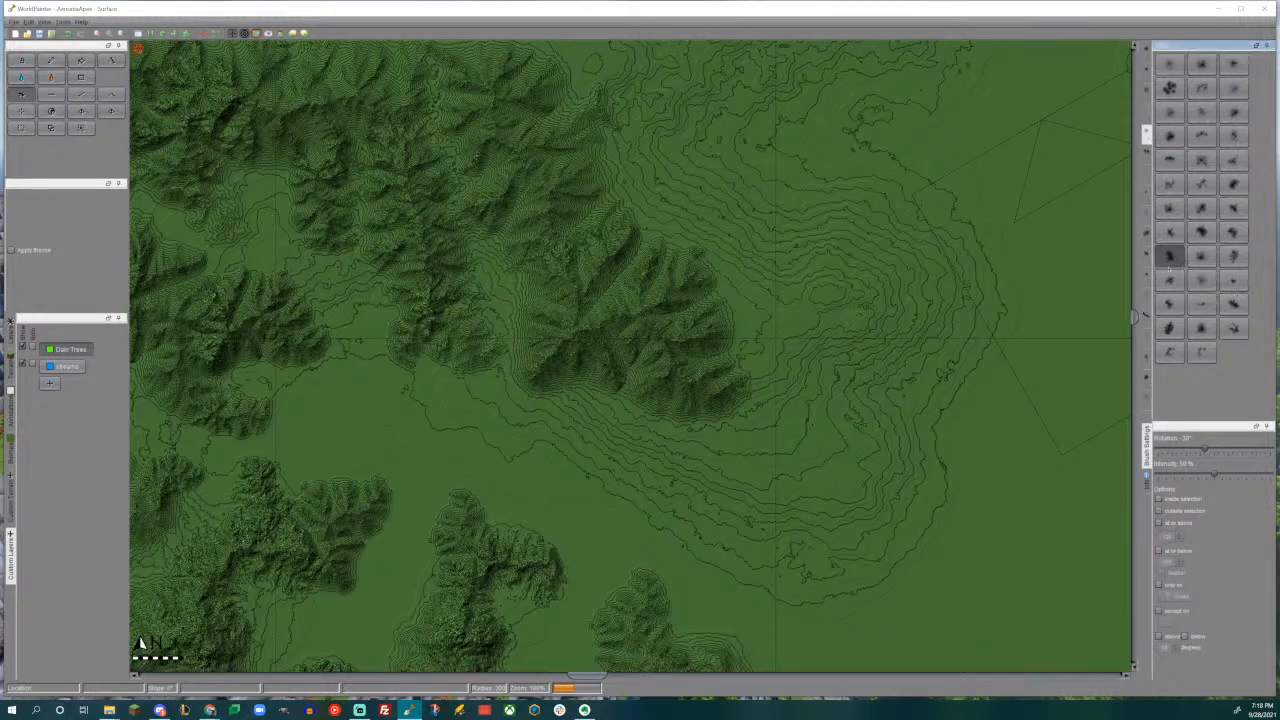
pyautogui.keyDown('alt'); pyautogui.scroll(-5, 812, 325); pyautogui.keyUp('alt')
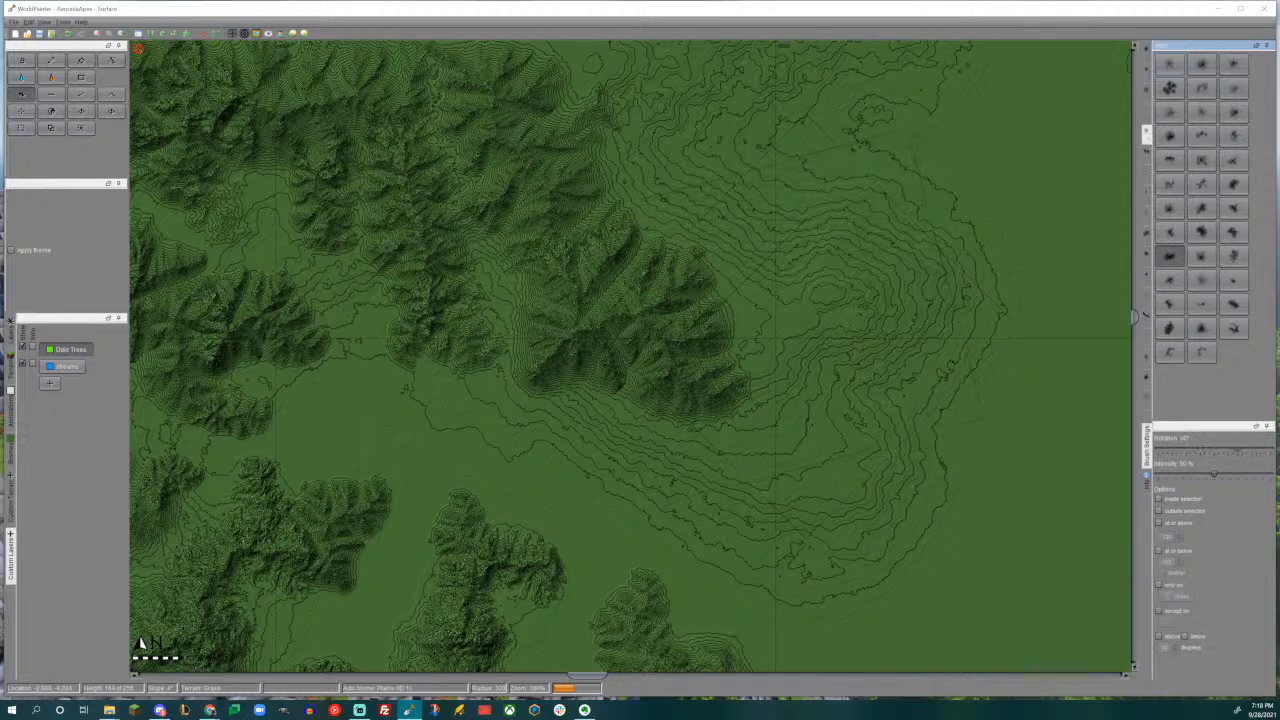
pyautogui.moveTo(809, 303)
pyautogui.mouseDown()
pyautogui.moveTo(790, 300)
pyautogui.moveTo(846, 325)
pyautogui.mouseUp()
pyautogui.moveTo(854, 319); pyautogui.dragTo(826, 280, button='middle')
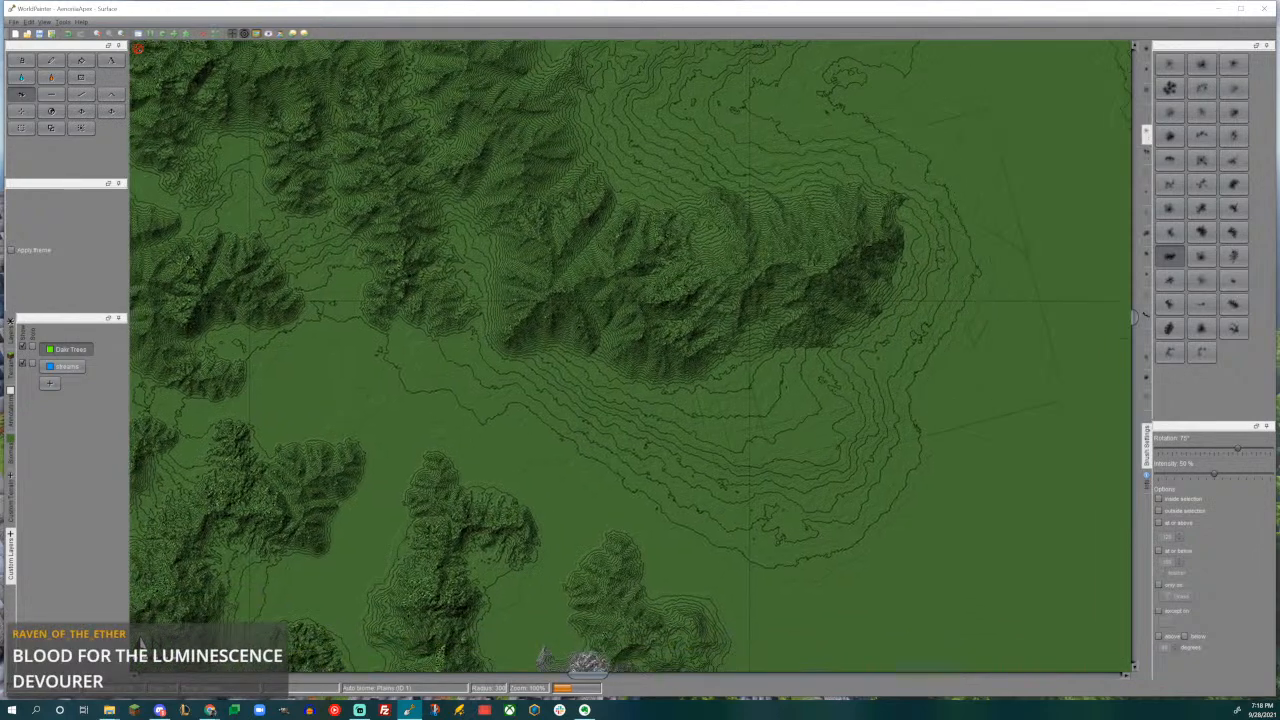
# - Build a south-running mountain from the range's eastern end, using the elongated ridge brush rotated to 30°
pyautogui.click(1233, 304)
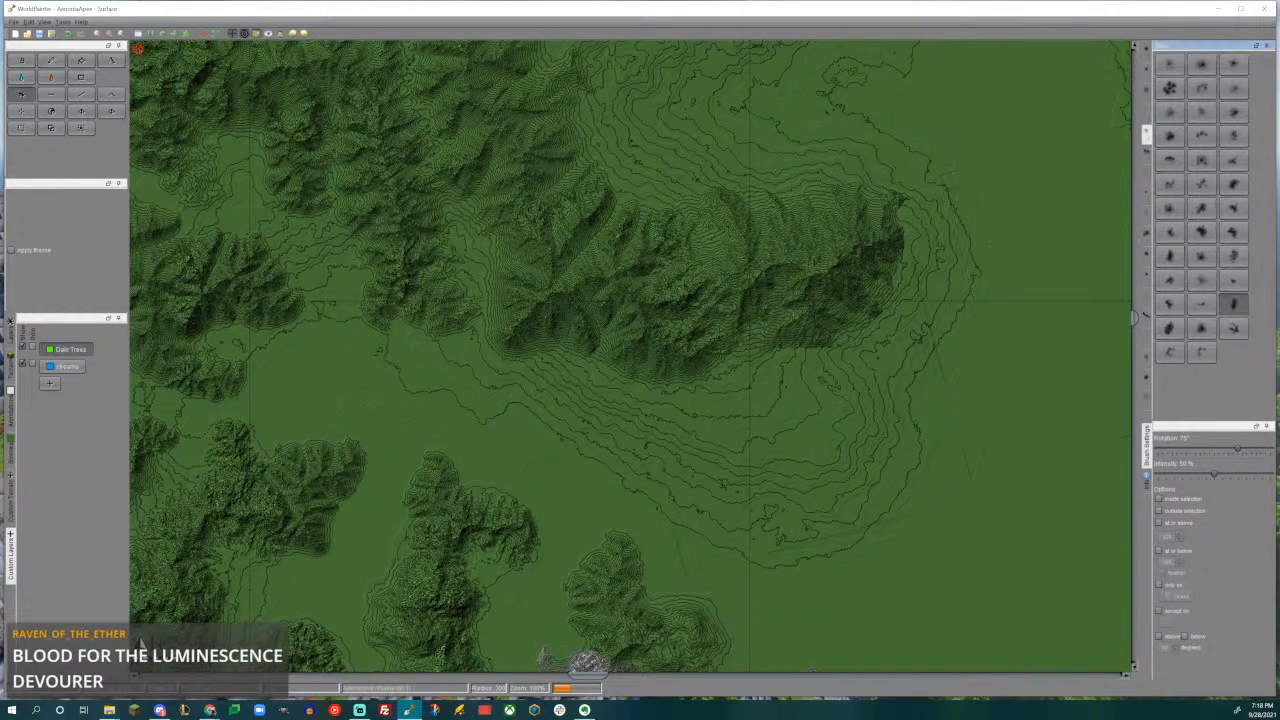
pyautogui.keyDown('alt'); pyautogui.scroll(3, 808, 394); pyautogui.keyUp('alt')
pyautogui.moveTo(810, 396); pyautogui.dragTo(810, 396)
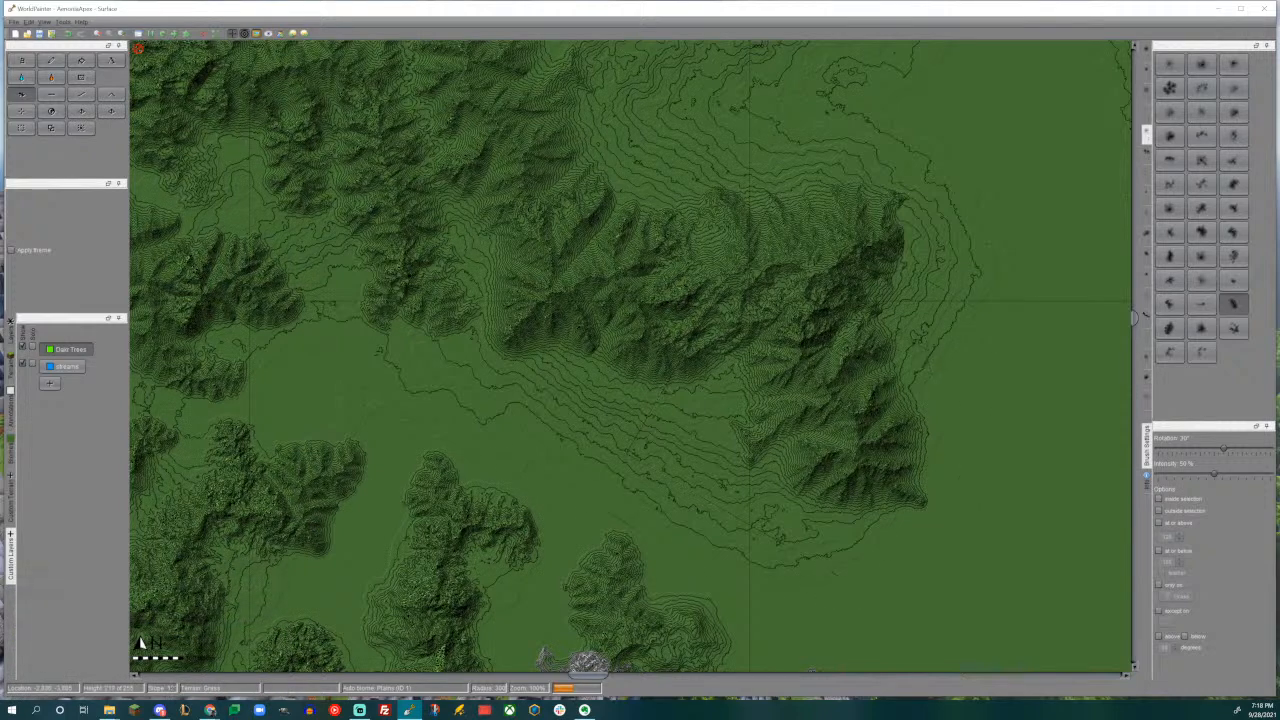
# - Add two progressively smaller spurs on the range's southern slope west of the new mountain, rotating the ridge brush to 60°
pyautogui.moveTo(660, 425); pyautogui.dragTo(652, 352)
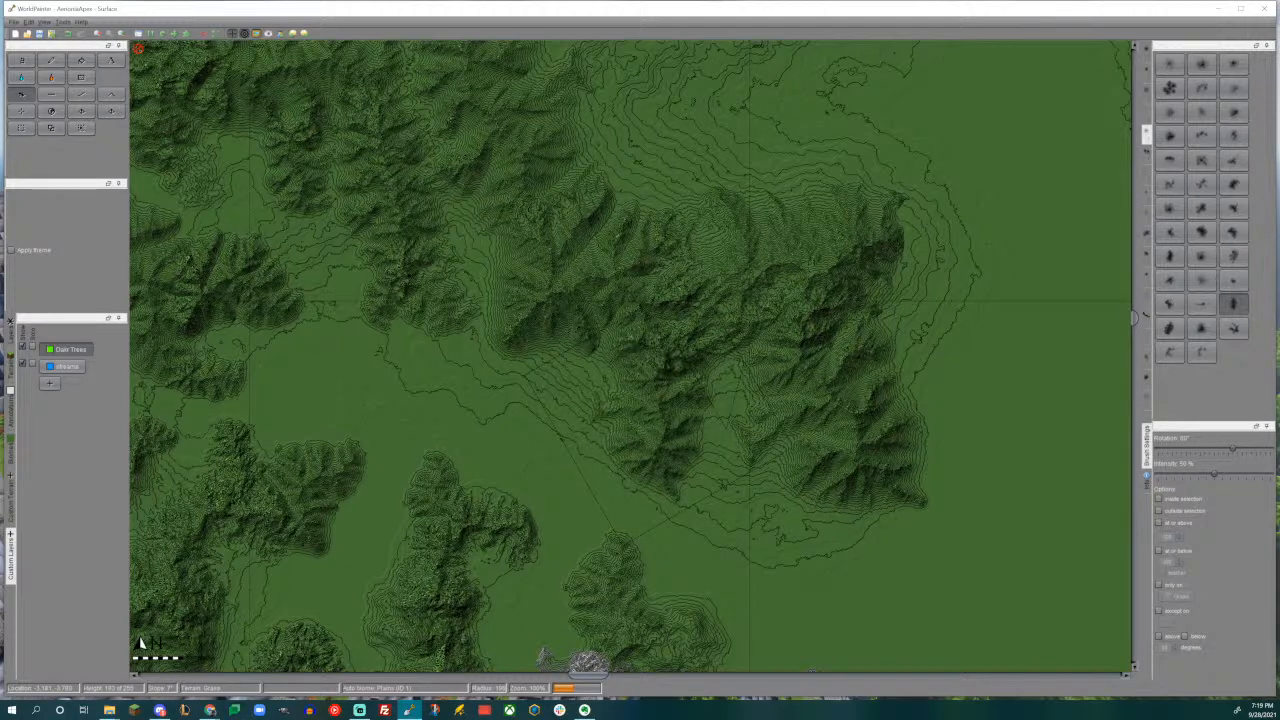
pyautogui.moveTo(505, 378); pyautogui.dragTo(505, 338)
pyautogui.moveTo(706, 386)
pyautogui.mouseDown(button='middle')
pyautogui.moveTo(648, 428)
pyautogui.moveTo(607, 374)
pyautogui.mouseUp(button='middle')
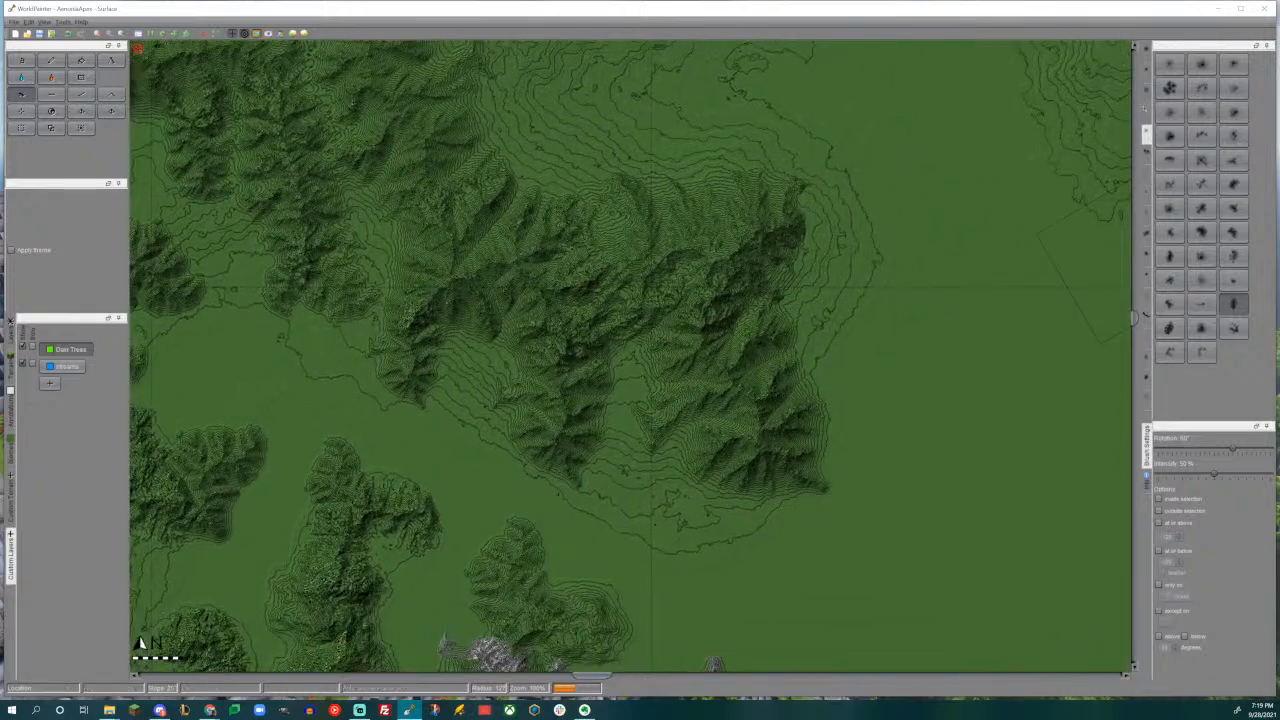
# - Switch to another custom brush set and extend the range's eastern end with an enlarged curved ridge brush rotated to -30°
pyautogui.click(1148, 76)
pyautogui.click(1147, 93)
pyautogui.click(1199, 114)
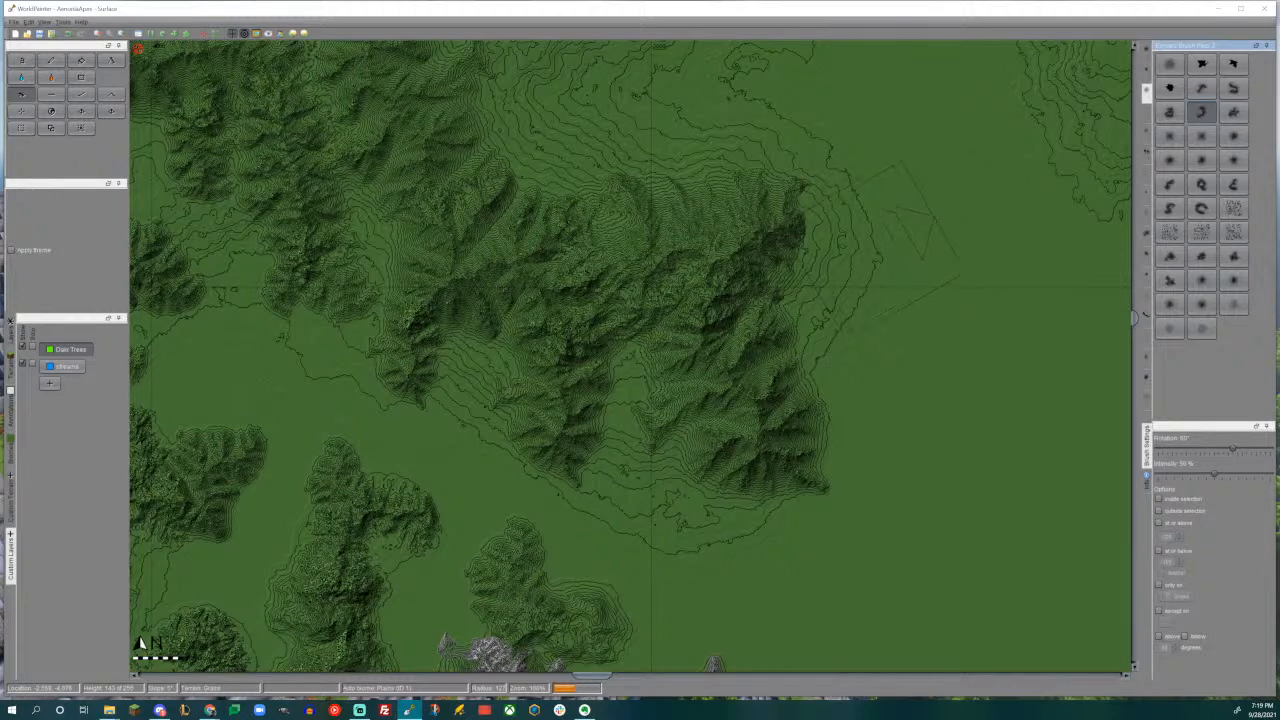
pyautogui.moveTo(828, 255); pyautogui.dragTo(758, 336, button='middle')
pyautogui.keyDown('alt'); pyautogui.scroll(2, 783, 344); pyautogui.keyUp('alt')
pyautogui.keyDown('alt'); pyautogui.scroll(2, 783, 344); pyautogui.keyUp('alt')
pyautogui.moveTo(855, 310); pyautogui.dragTo(797, 332)
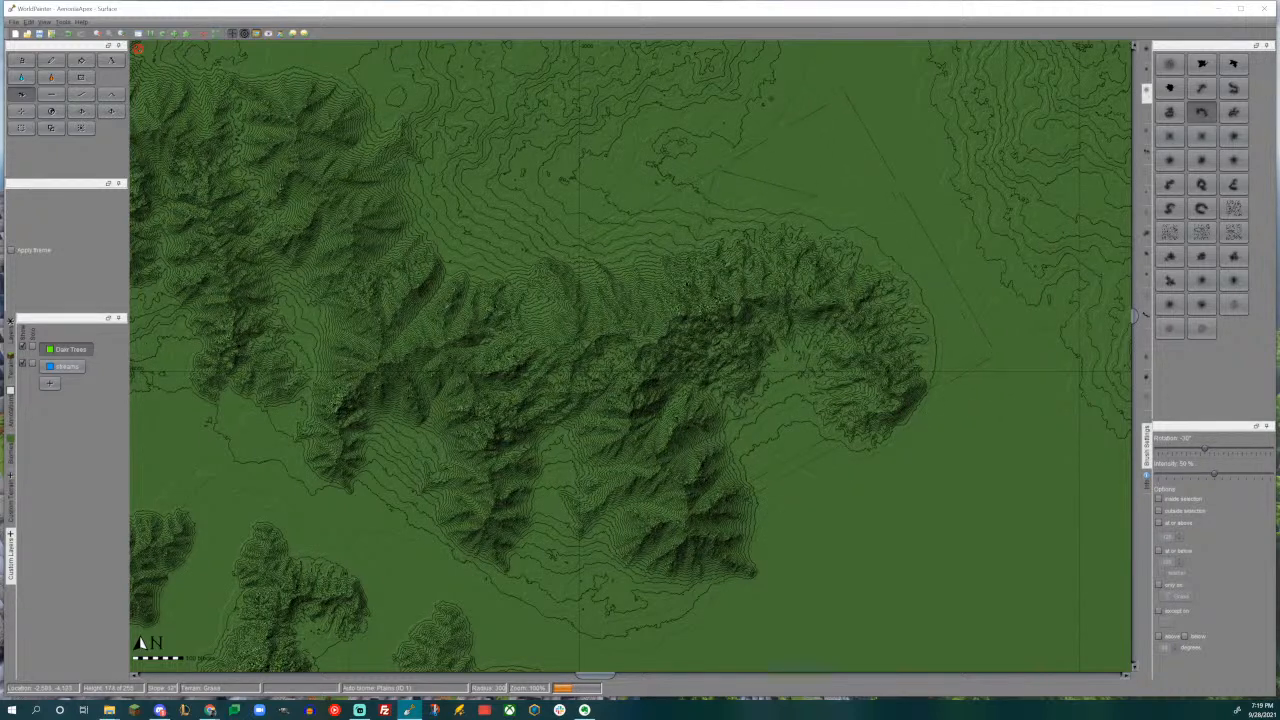
# - Open the 3D view and examine the shape of the new eastern mountains and the whole range
pyautogui.hotkey('ctrl', 'alt', '3')
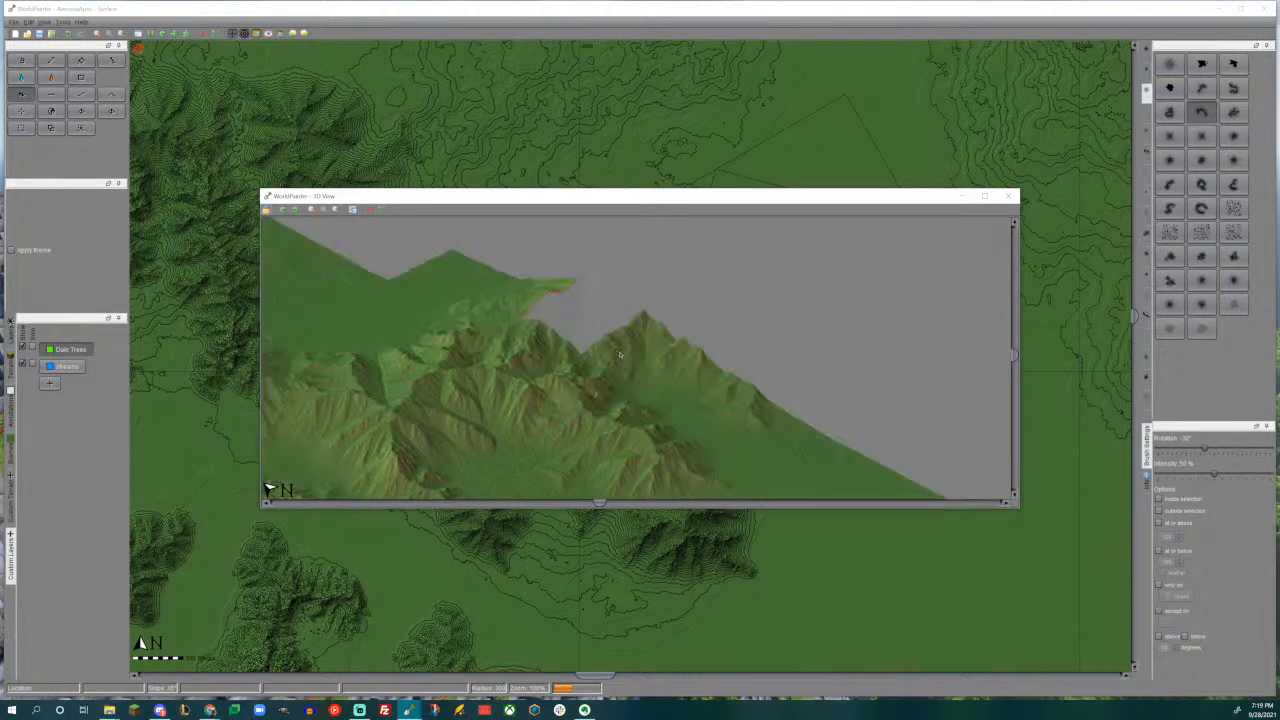
pyautogui.moveTo(752, 282); pyautogui.dragTo(917, 258)
pyautogui.scroll(-1, 796, 333)
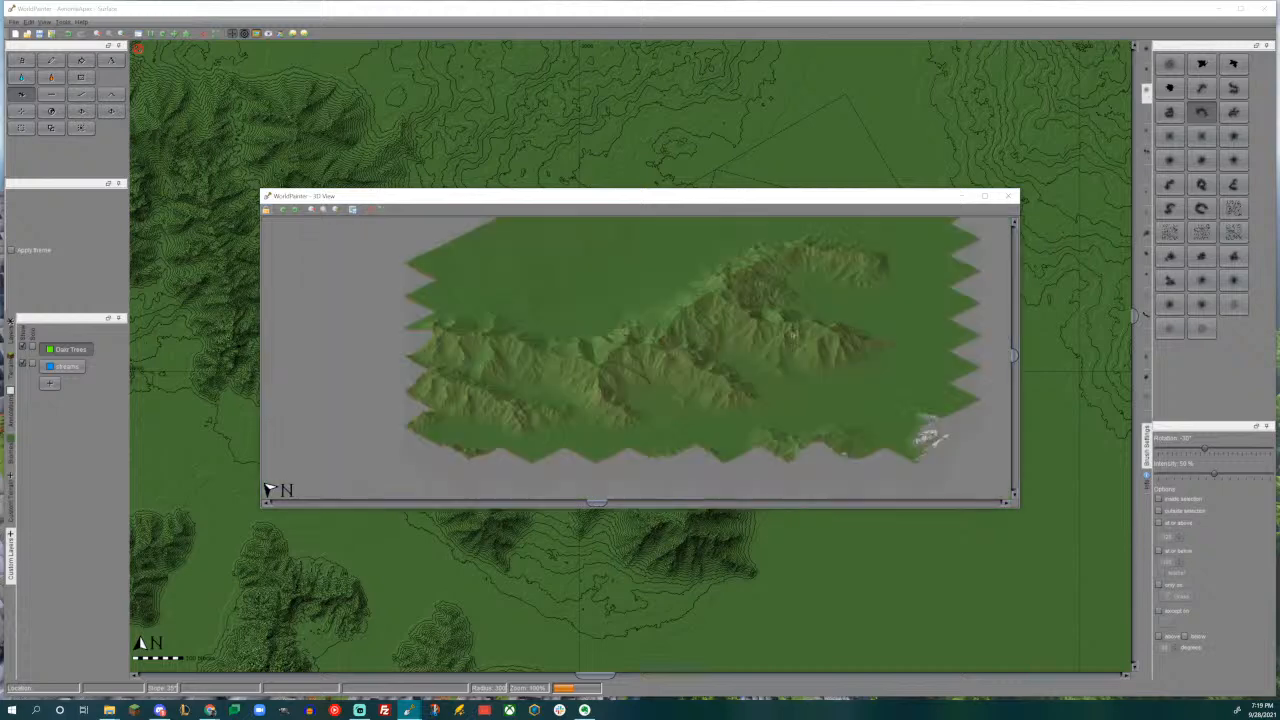
# - Examine the new range together with the neighbouring mountains in the 3D view and close it
pyautogui.scroll(1, 760, 344)
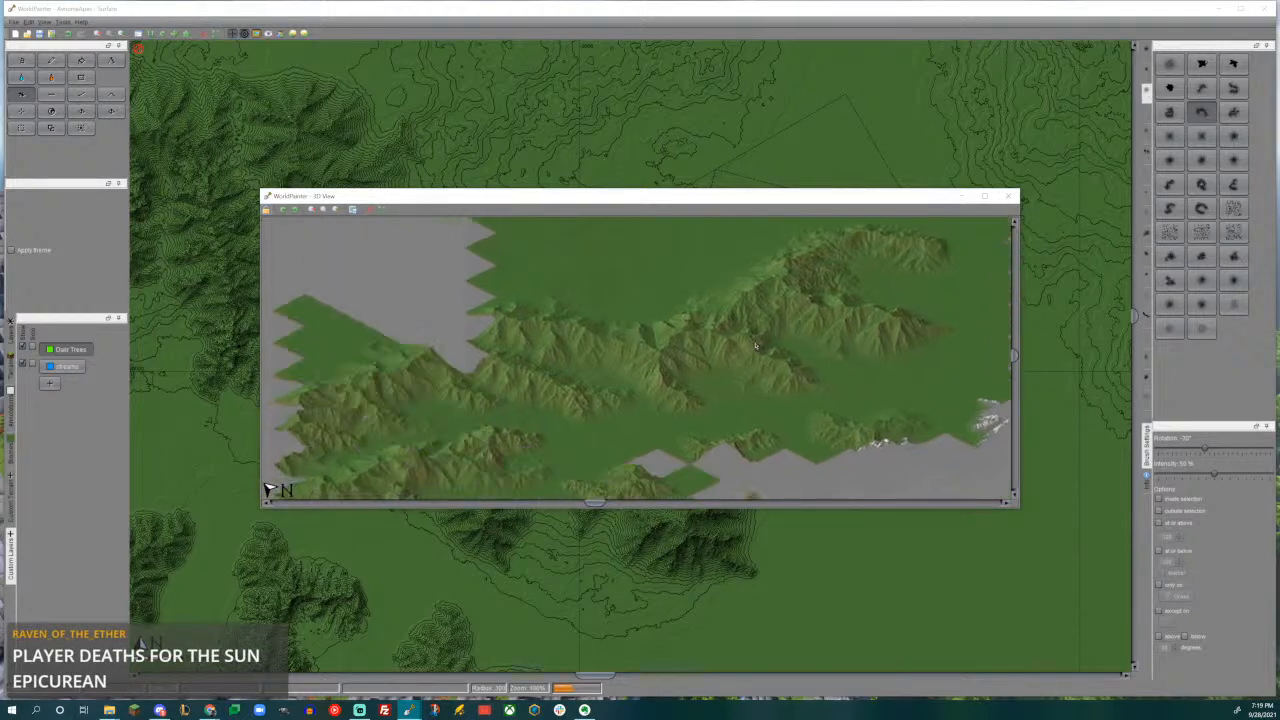
pyautogui.moveTo(755, 346); pyautogui.dragTo(706, 367)
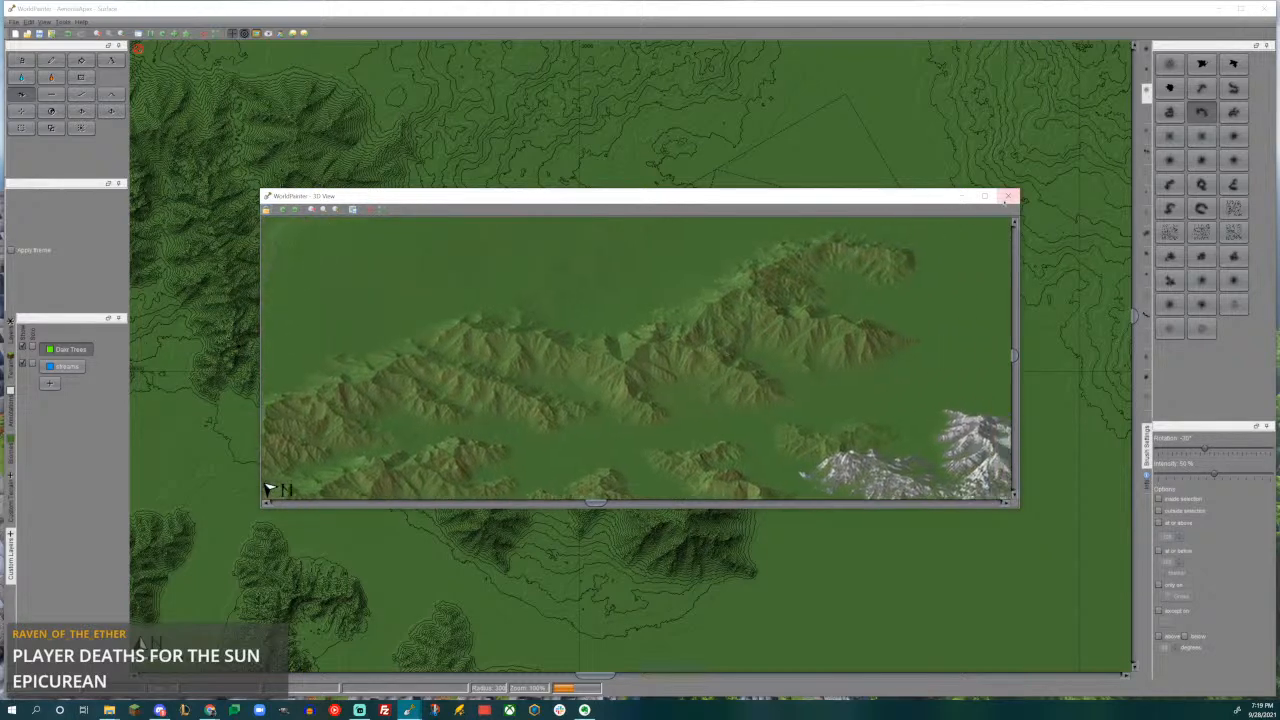
pyautogui.click(1008, 196)
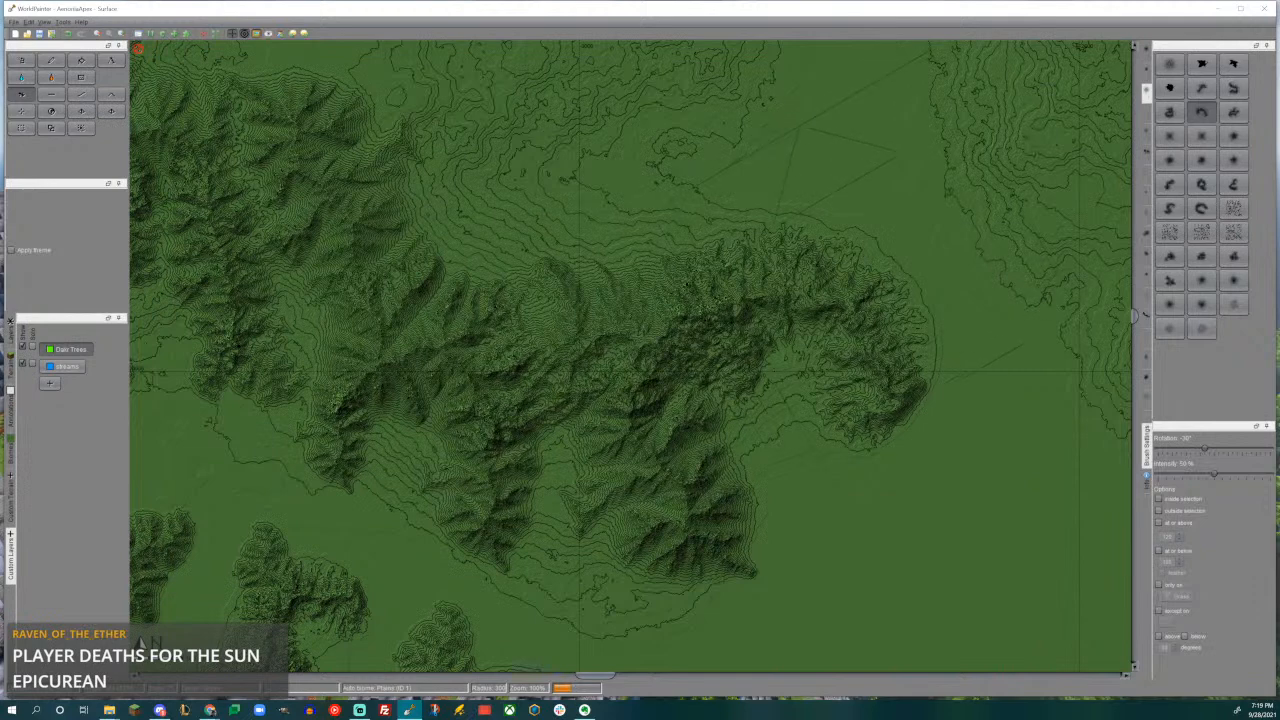
# - Add a curved ridge along the northern edge of the grey rocky mountains, using the curved ridge brush at a smaller radius
pyautogui.moveTo(664, 289); pyautogui.dragTo(932, 380, button='middle')
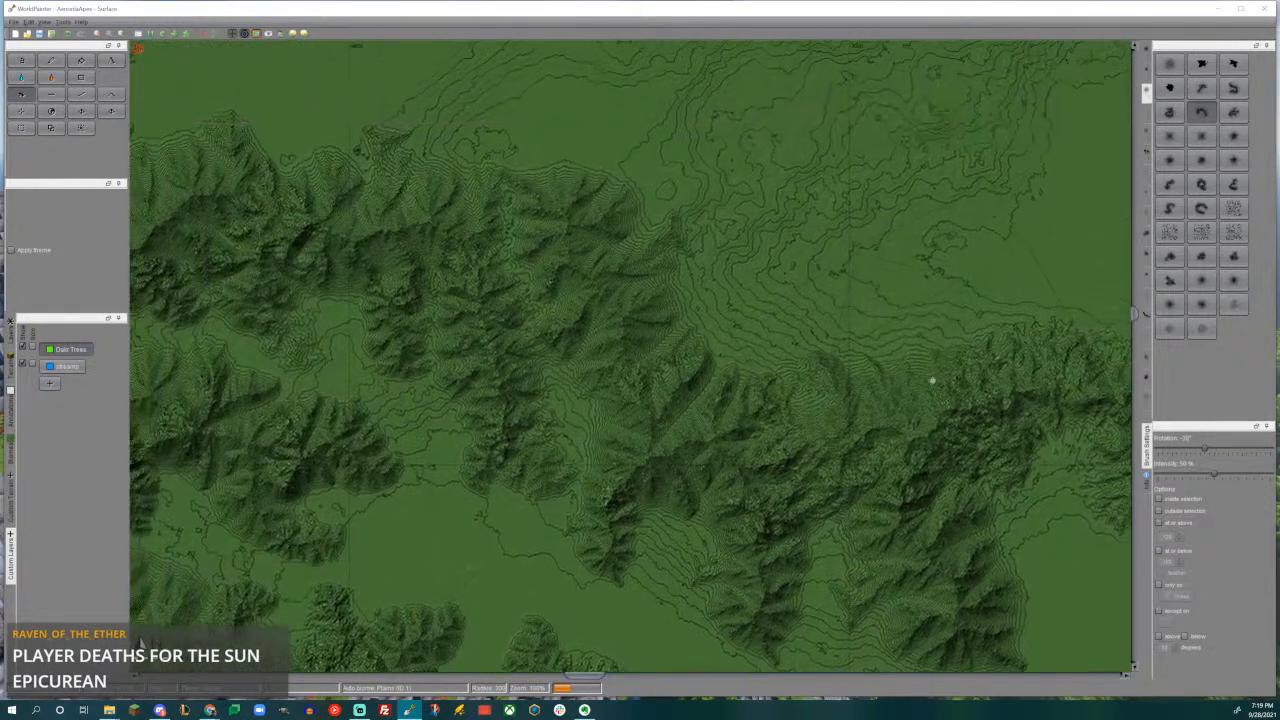
pyautogui.keyDown('ctrl'); pyautogui.scroll(-1, 932, 380); pyautogui.keyUp('ctrl')
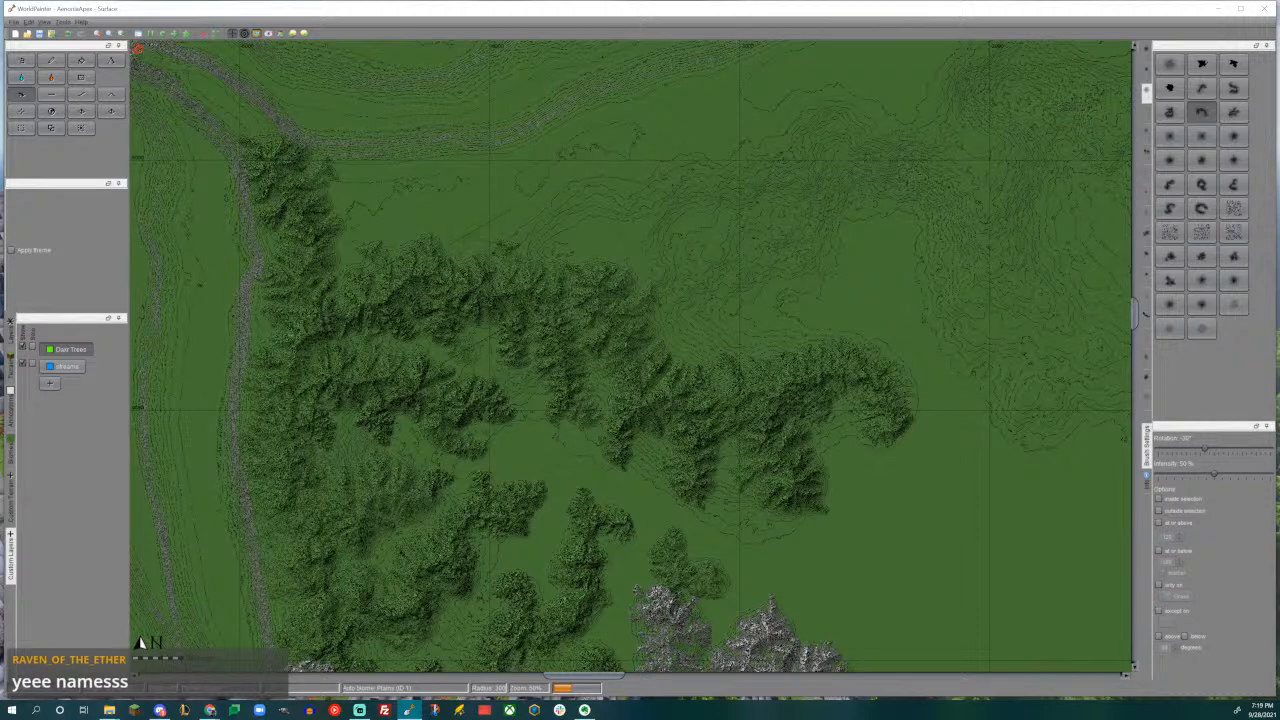
pyautogui.keyDown('ctrl'); pyautogui.scroll(1, 627, 358); pyautogui.keyUp('ctrl')
pyautogui.moveTo(591, 380); pyautogui.dragTo(502, 134, button='middle')
pyautogui.moveTo(713, 442); pyautogui.dragTo(558, 234, button='middle')
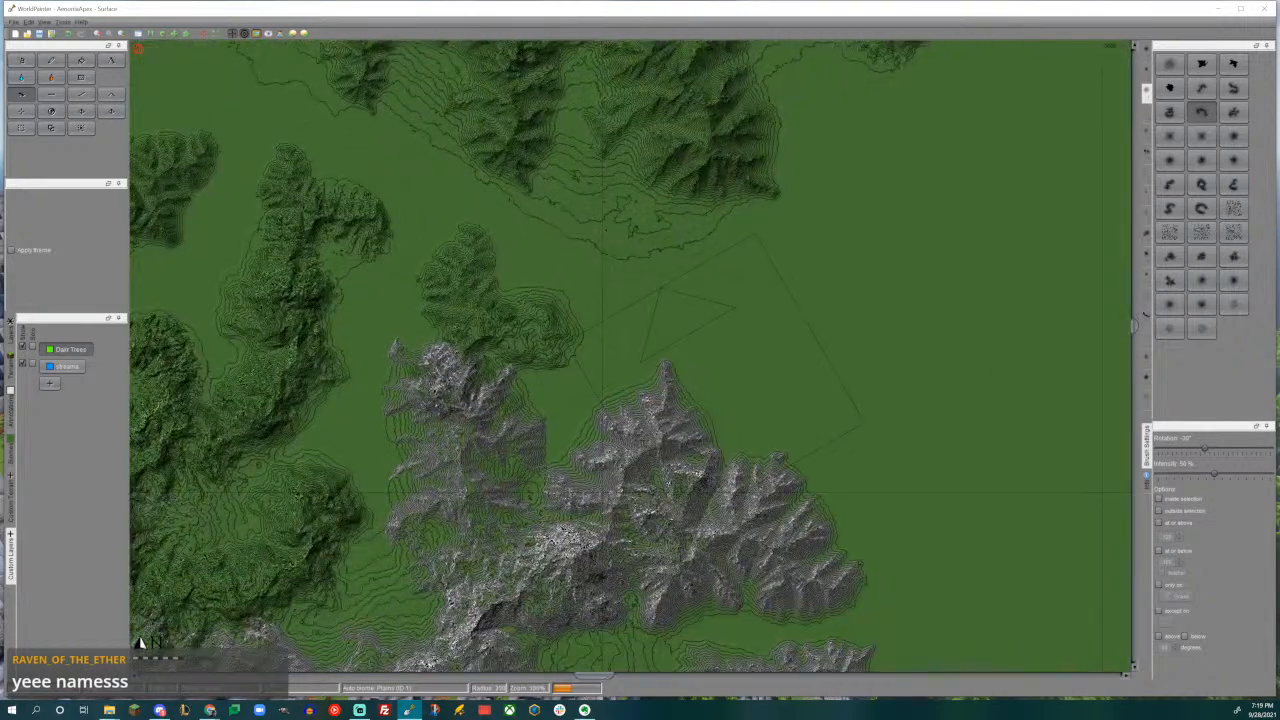
pyautogui.moveTo(700, 350); pyautogui.dragTo(702, 350)
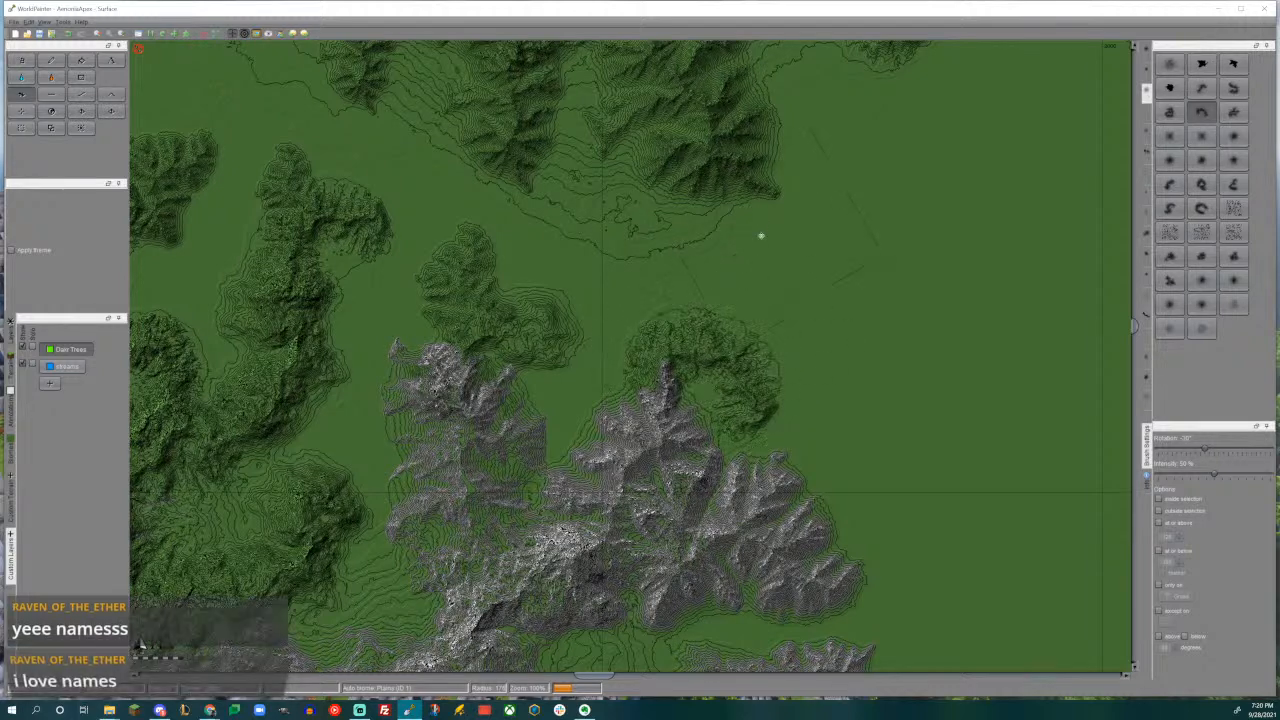
# - Extend the south-running mountain's tip with a smaller curved ridge to the east and a short spur to the south from another ridge brush
pyautogui.moveTo(762, 226); pyautogui.dragTo(754, 400, button='middle')
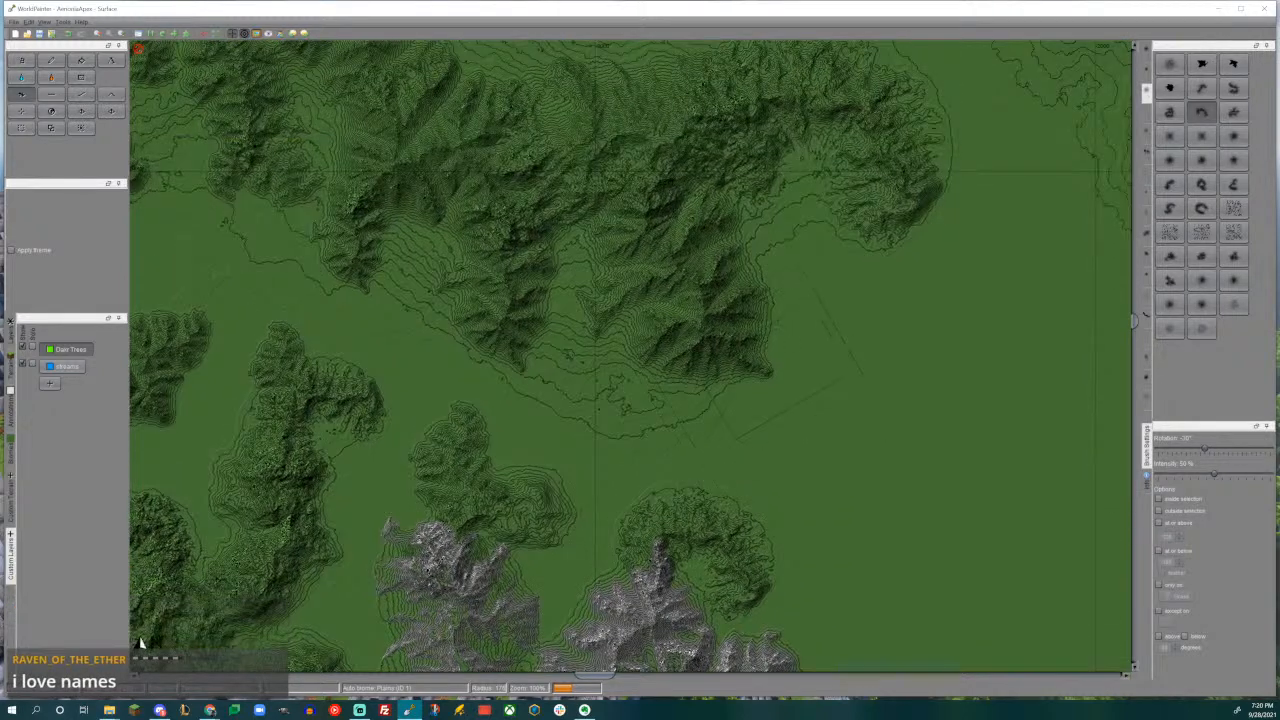
pyautogui.moveTo(790, 330); pyautogui.dragTo(793, 328)
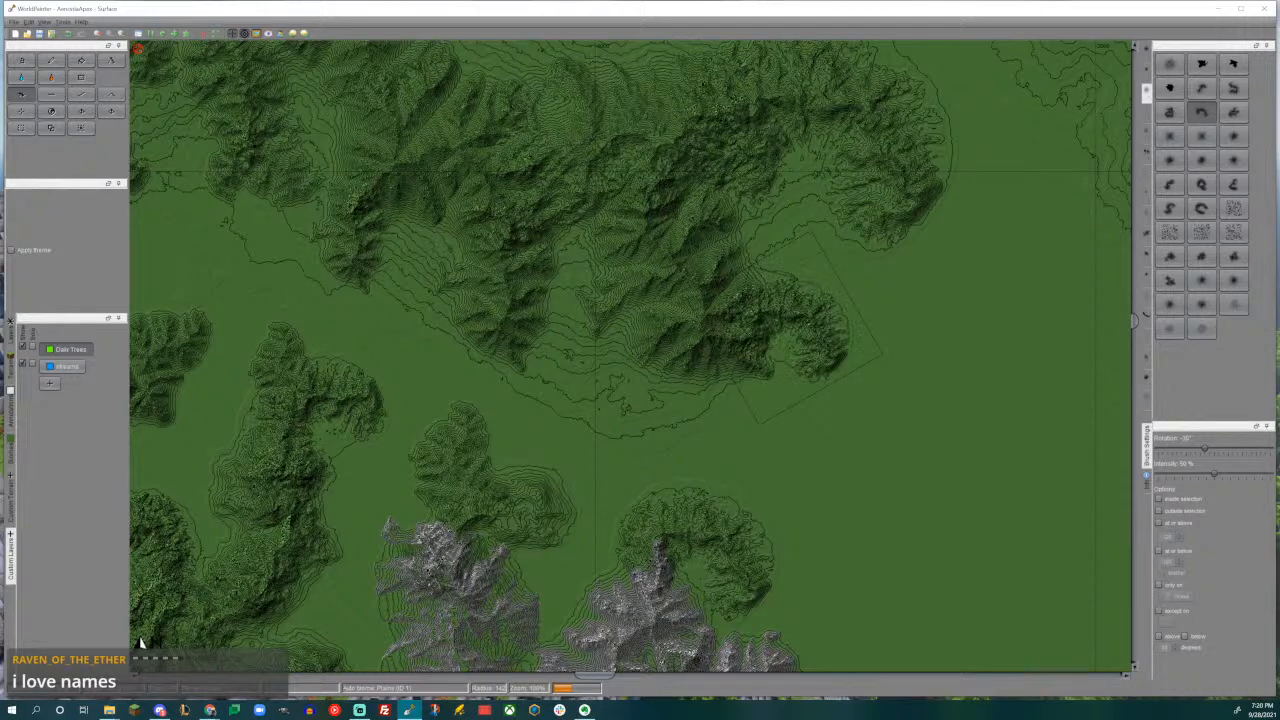
pyautogui.click(1201, 88)
pyautogui.moveTo(695, 415); pyautogui.dragTo(696, 418)
pyautogui.moveTo(696, 418); pyautogui.dragTo(648, 613, button='middle')
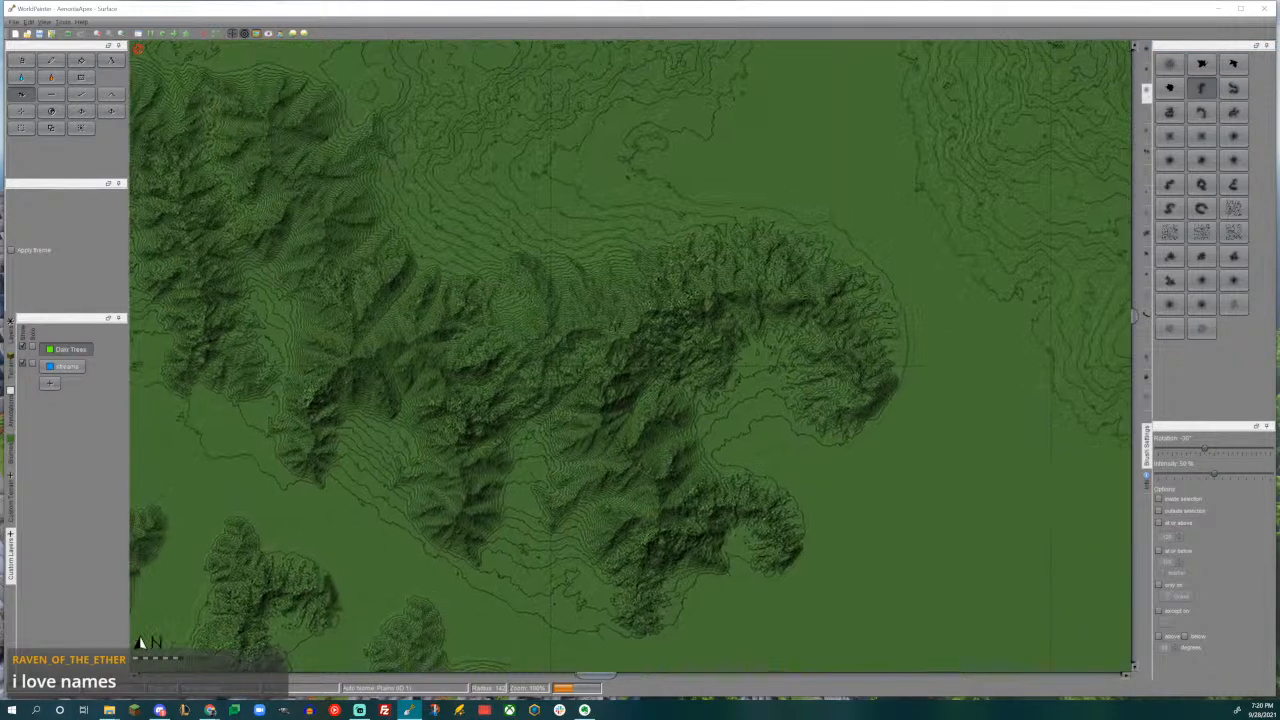
# - Build a north-running mountain on the range's northwestern side, using the enlarged ridge brush rotated to 150°
pyautogui.moveTo(480, 268); pyautogui.dragTo(660, 483, button='middle')
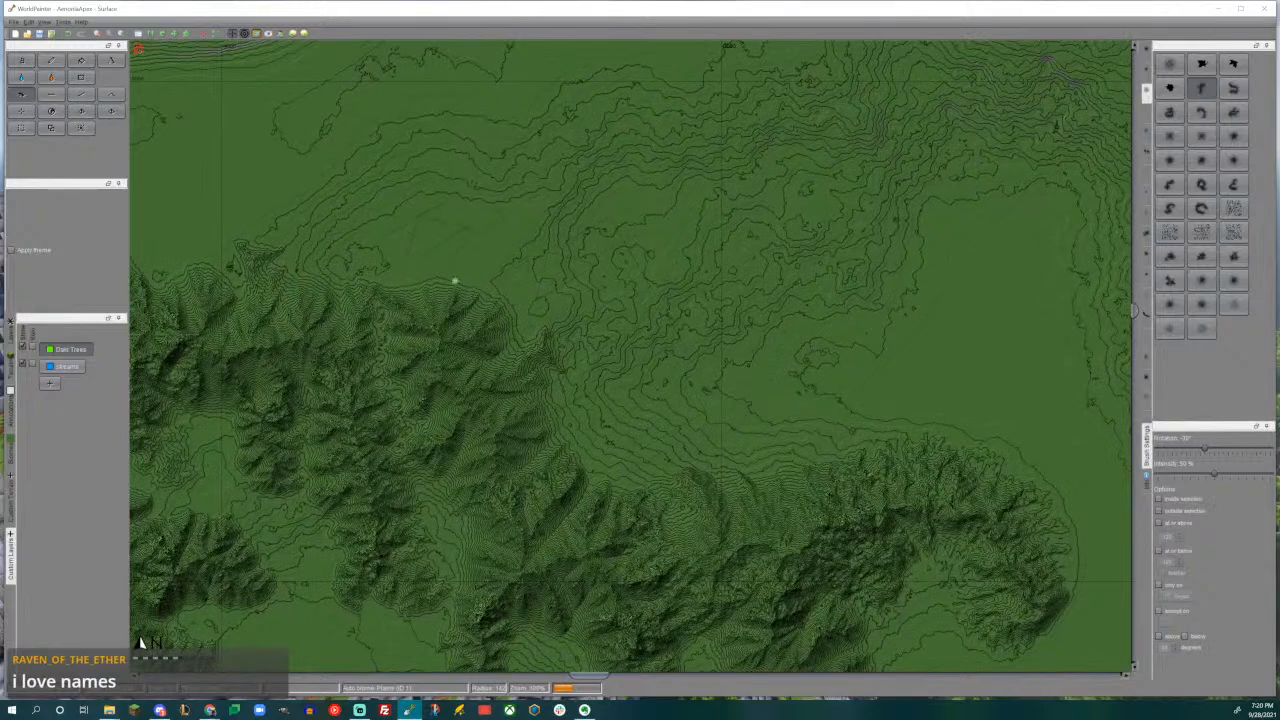
pyautogui.moveTo(450, 274); pyautogui.dragTo(780, 386, button='middle')
pyautogui.moveTo(500, 300); pyautogui.dragTo(667, 398, button='middle')
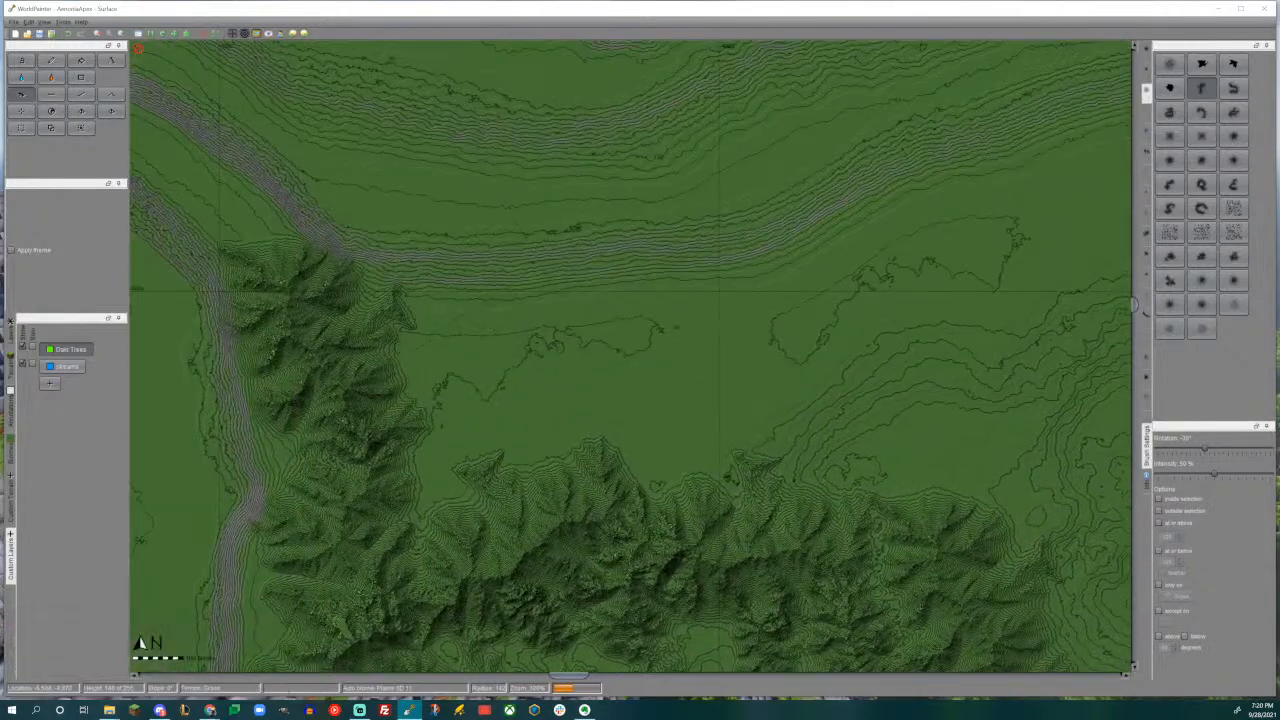
pyautogui.keyDown('alt'); pyautogui.scroll(11, 500, 394); pyautogui.keyUp('alt')
pyautogui.moveTo(522, 398)
pyautogui.mouseDown()
pyautogui.moveTo(490, 370)
pyautogui.moveTo(510, 420)
pyautogui.moveTo(520, 410)
pyautogui.moveTo(462, 492)
pyautogui.moveTo(494, 442)
pyautogui.moveTo(497, 408)
pyautogui.mouseUp()
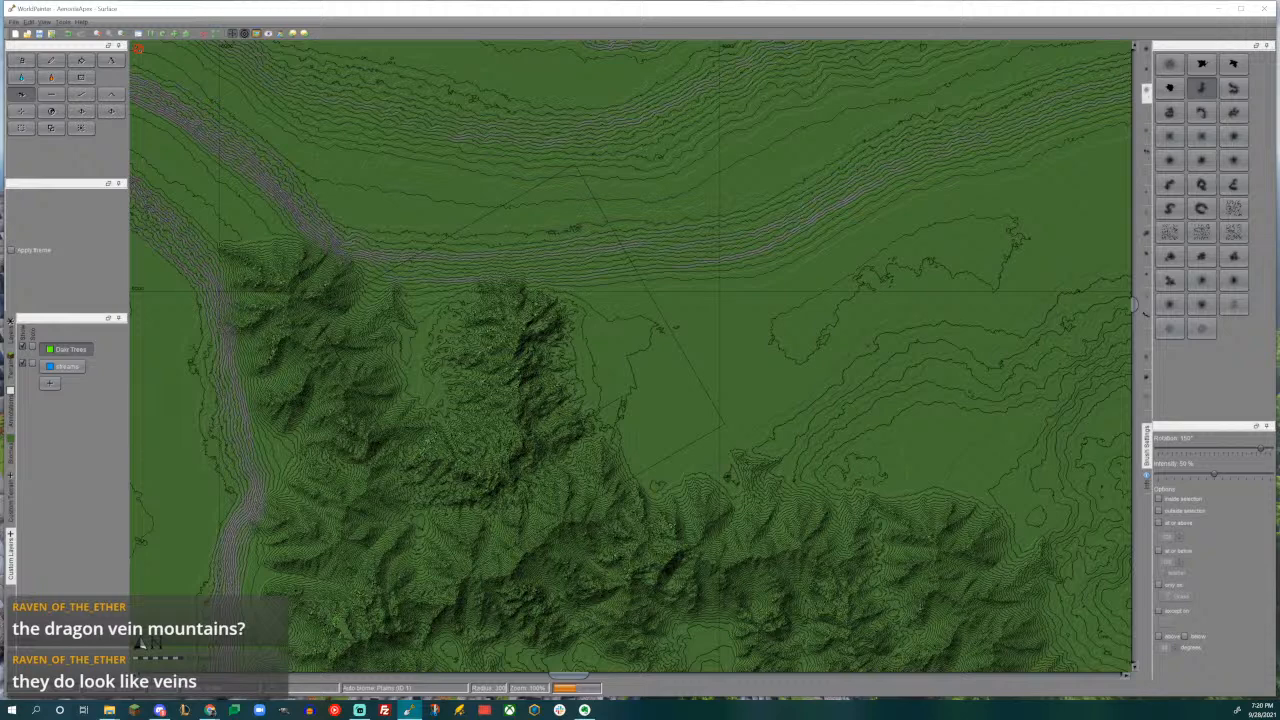
# - Add a curved mountain on the range's northern side east of the north-running one, using a different curved brush rotated to -15°
pyautogui.moveTo(888, 464); pyautogui.dragTo(614, 374, button='middle')
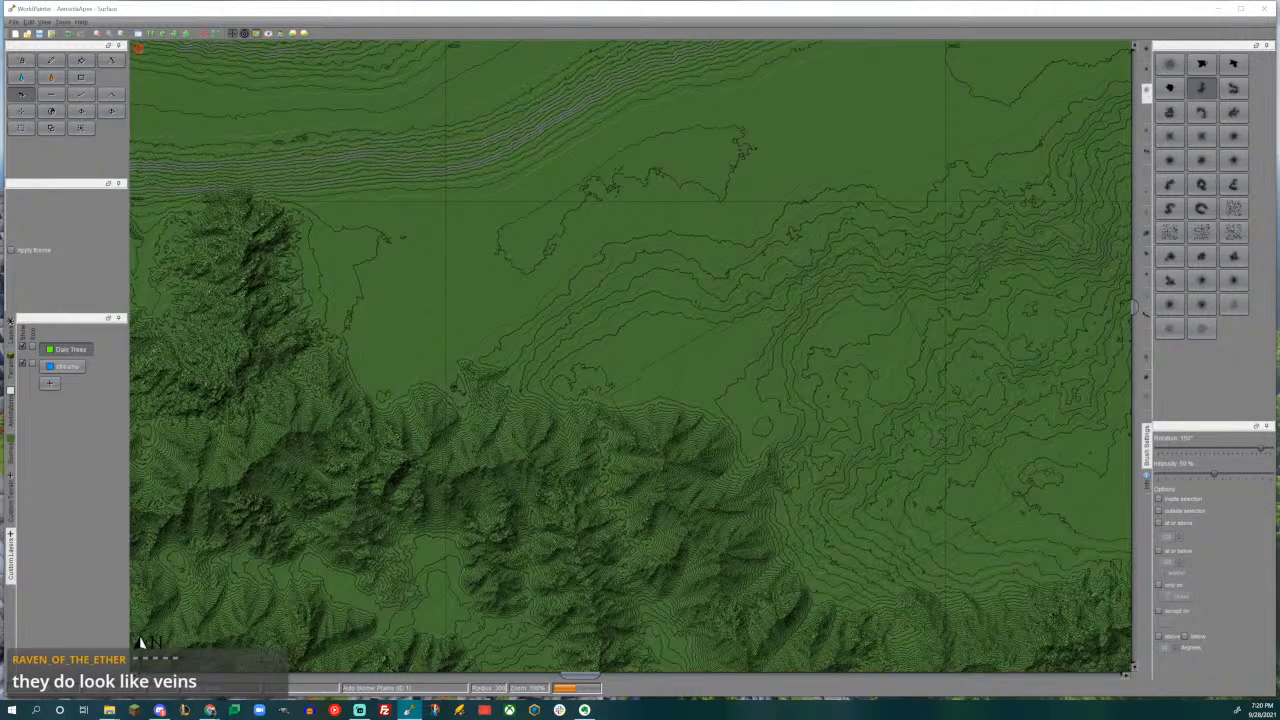
pyautogui.moveTo(690, 438); pyautogui.dragTo(741, 193, button='middle')
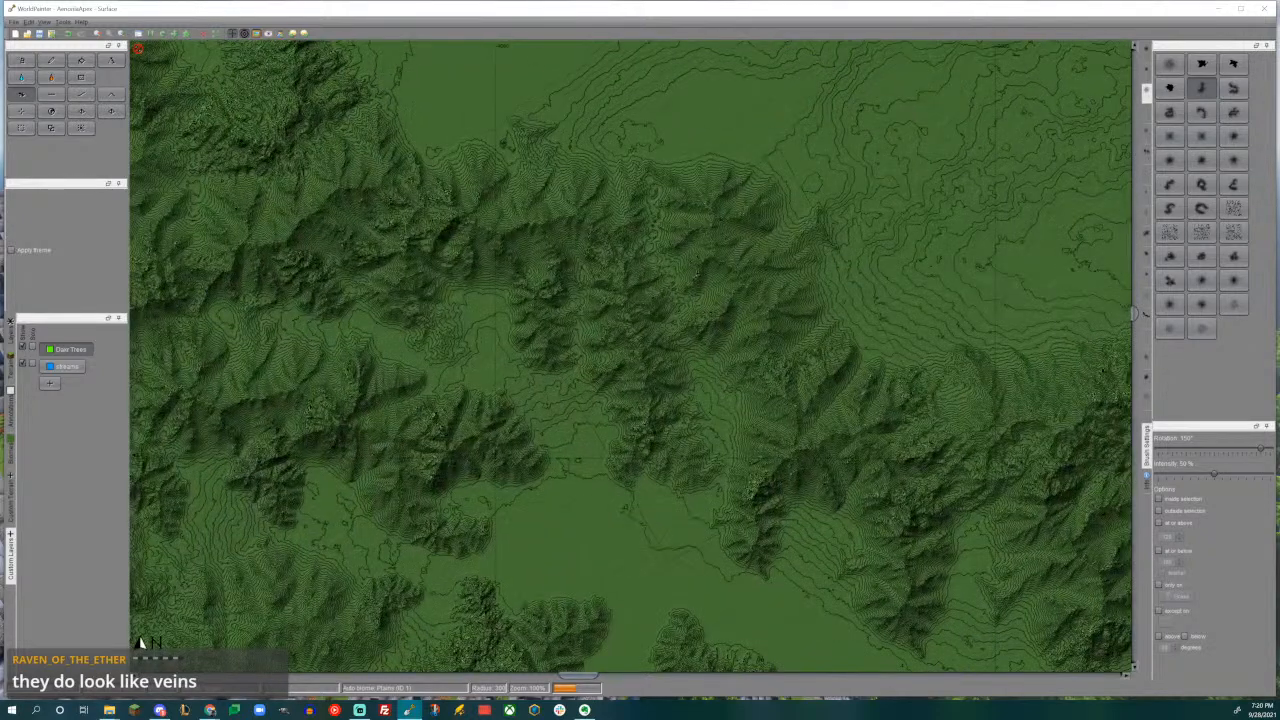
pyautogui.scroll(-2, 631, 356)
pyautogui.scroll(-2, 631, 356)
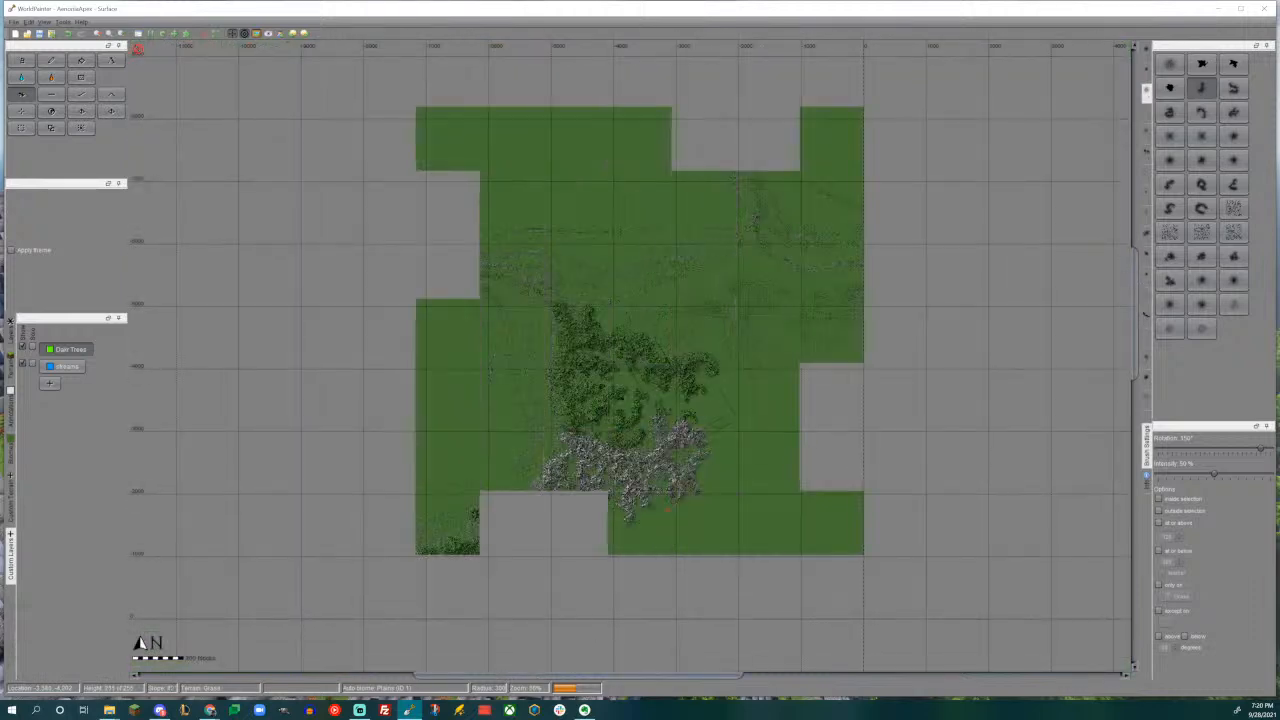
pyautogui.moveTo(642, 434); pyautogui.dragTo(682, 352, button='middle')
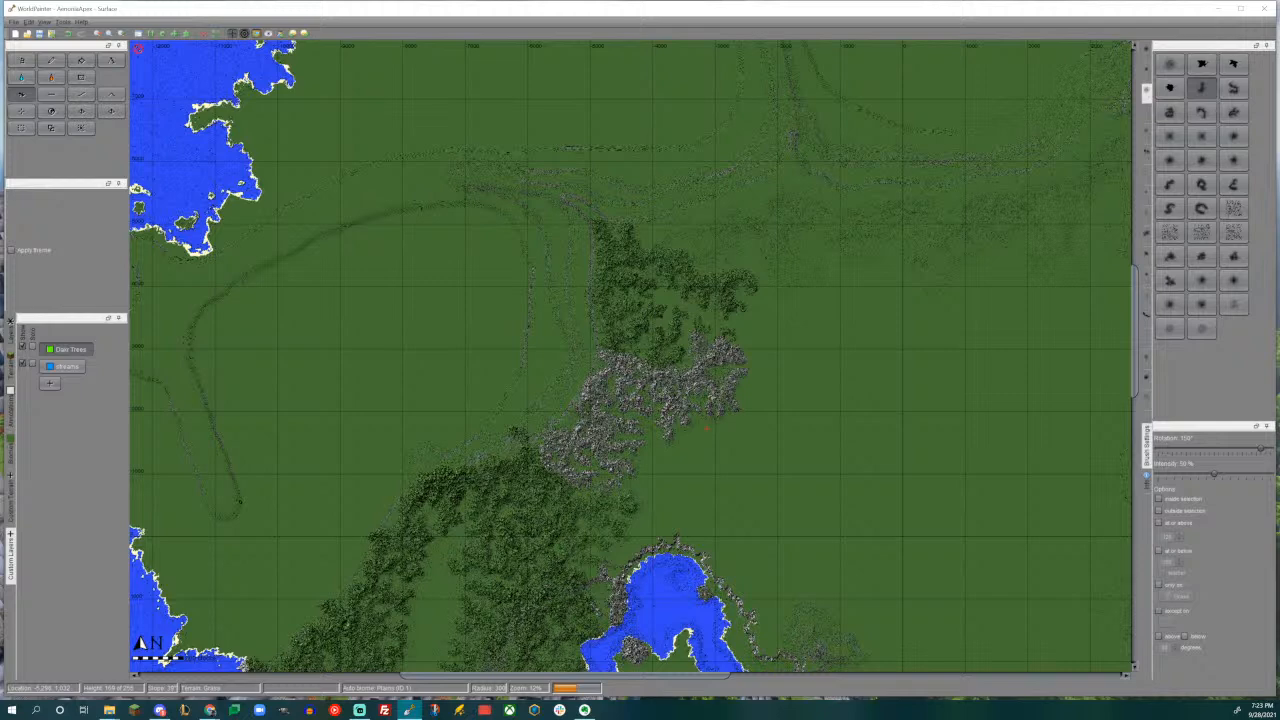
pyautogui.moveTo(592, 565); pyautogui.dragTo(563, 680, button='middle')
pyautogui.keyDown('ctrl'); pyautogui.scroll(1, 700, 404); pyautogui.keyUp('ctrl')
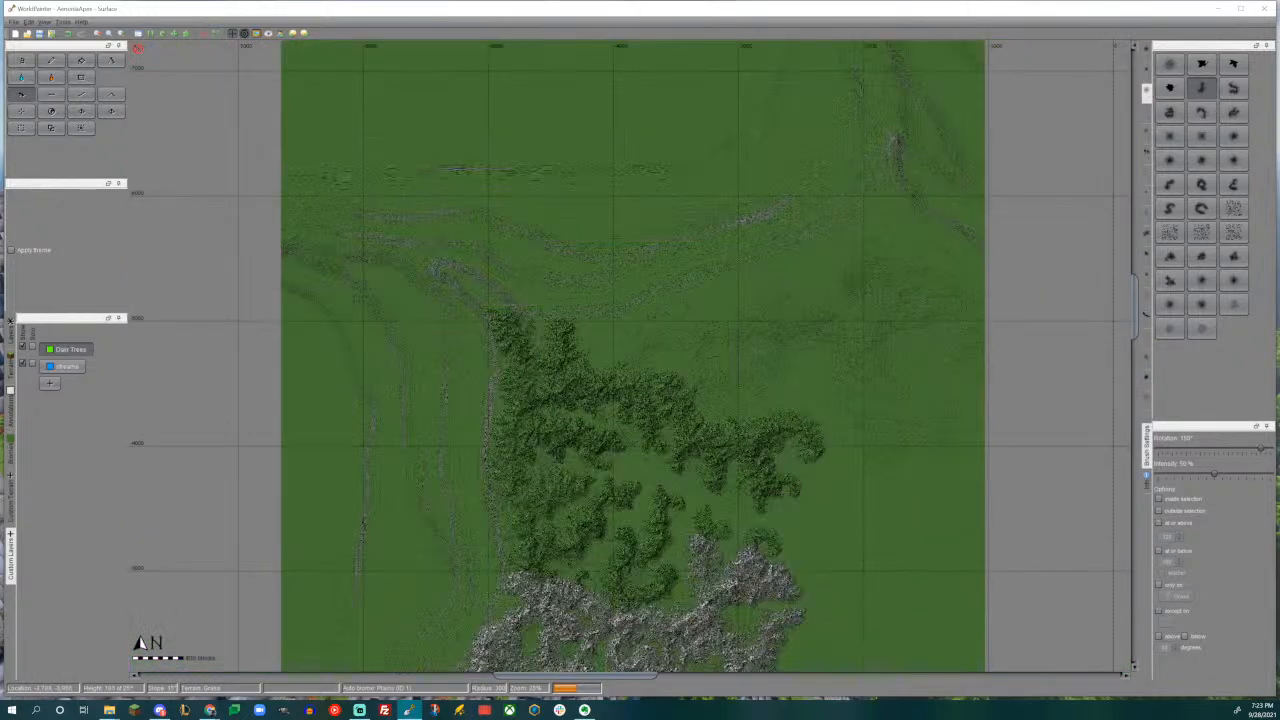
pyautogui.scroll(2, 630, 355)
pyautogui.moveTo(838, 451); pyautogui.dragTo(905, 433, button='middle')
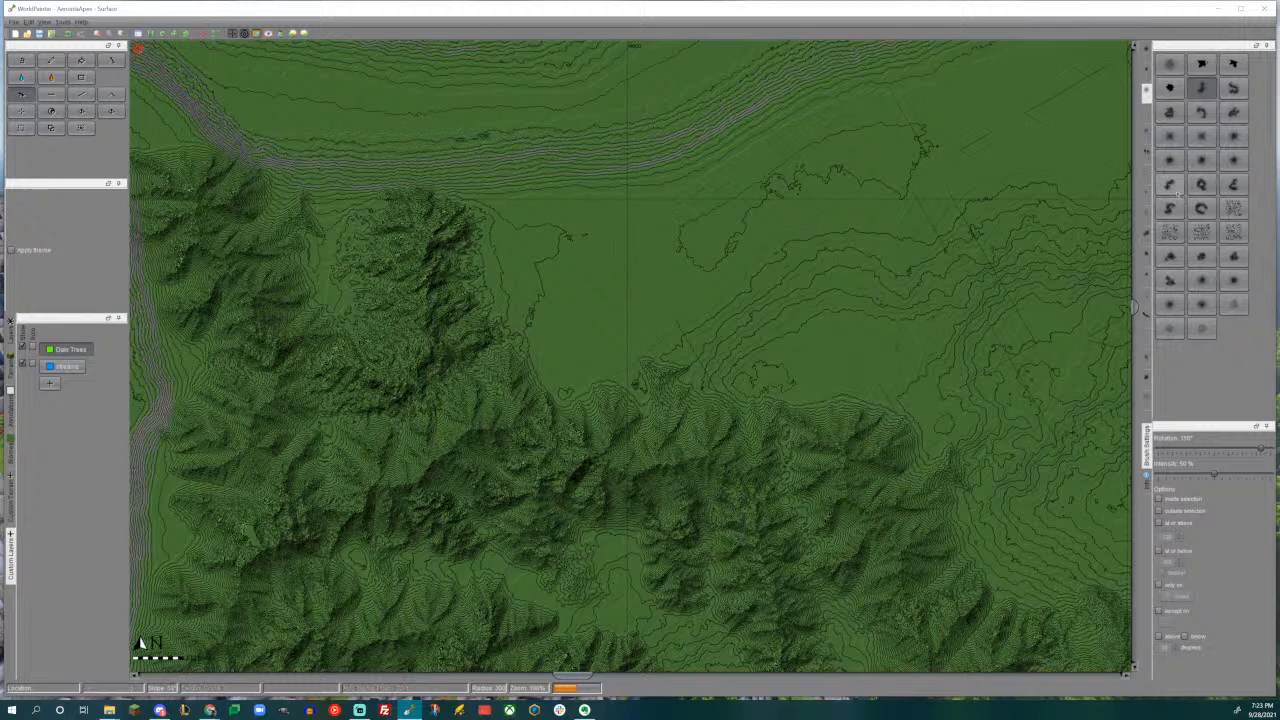
pyautogui.click(1169, 184)
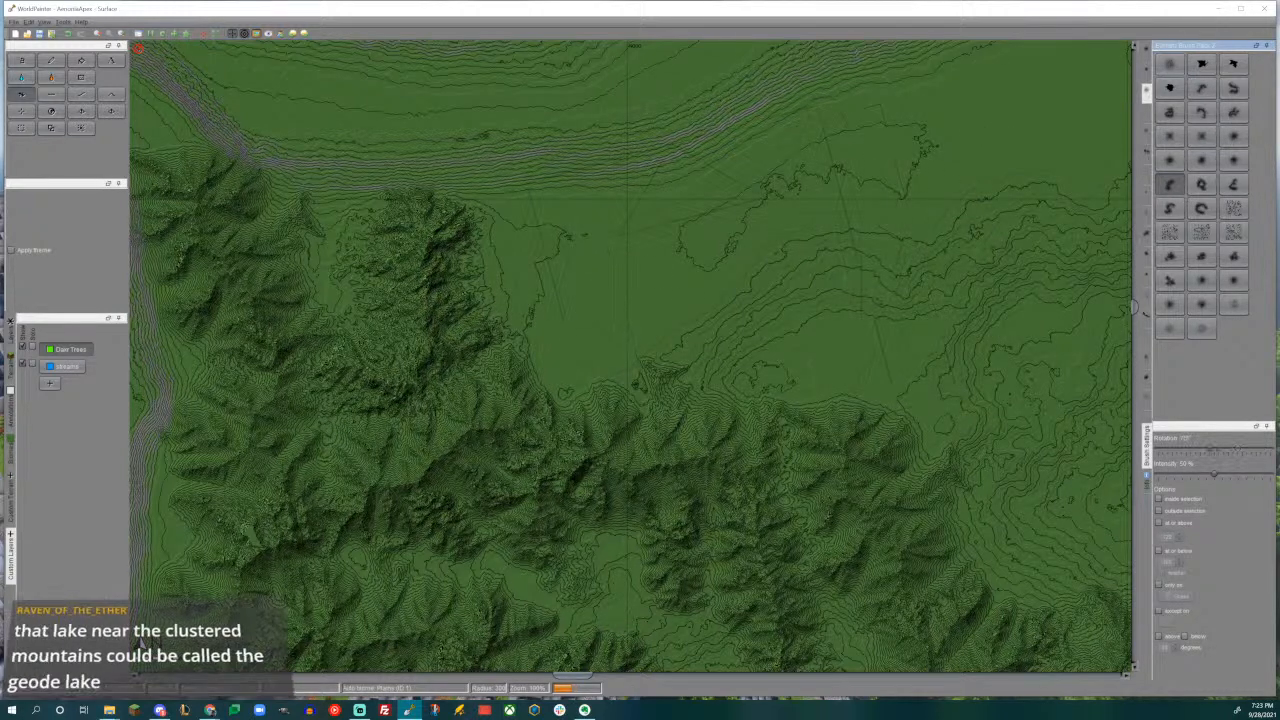
pyautogui.moveTo(690, 305); pyautogui.dragTo(686, 311)
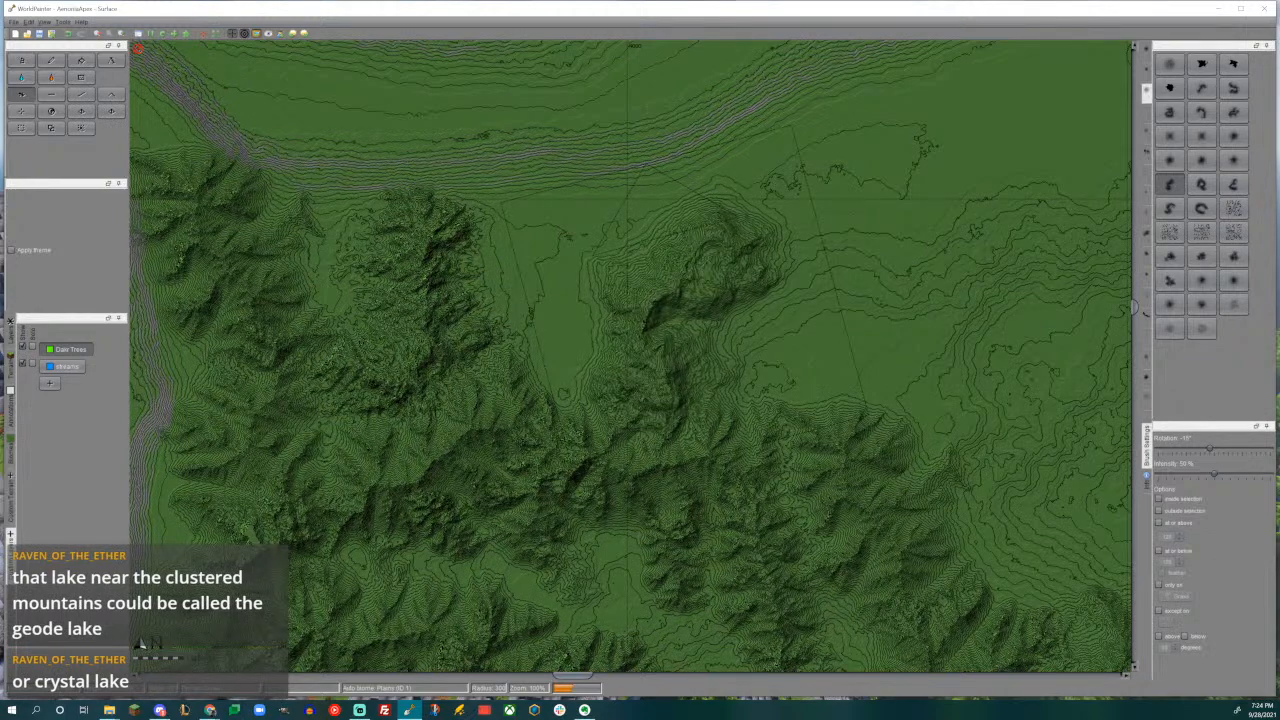
# - Survey the southwestern part of the map, examining the grey mountains, the coastline and the islands
pyautogui.keyDown('ctrl'); pyautogui.scroll(-2, 686, 311); pyautogui.keyUp('ctrl')
pyautogui.moveTo(690, 420); pyautogui.dragTo(725, 127, button='middle')
pyautogui.moveTo(612, 488); pyautogui.dragTo(772, 58, button='middle')
pyautogui.moveTo(608, 424); pyautogui.dragTo(748, 207, button='middle')
pyautogui.moveTo(467, 400); pyautogui.dragTo(632, 170, button='middle')
pyautogui.keyDown('ctrl'); pyautogui.scroll(-1, 684, 338); pyautogui.keyUp('ctrl')
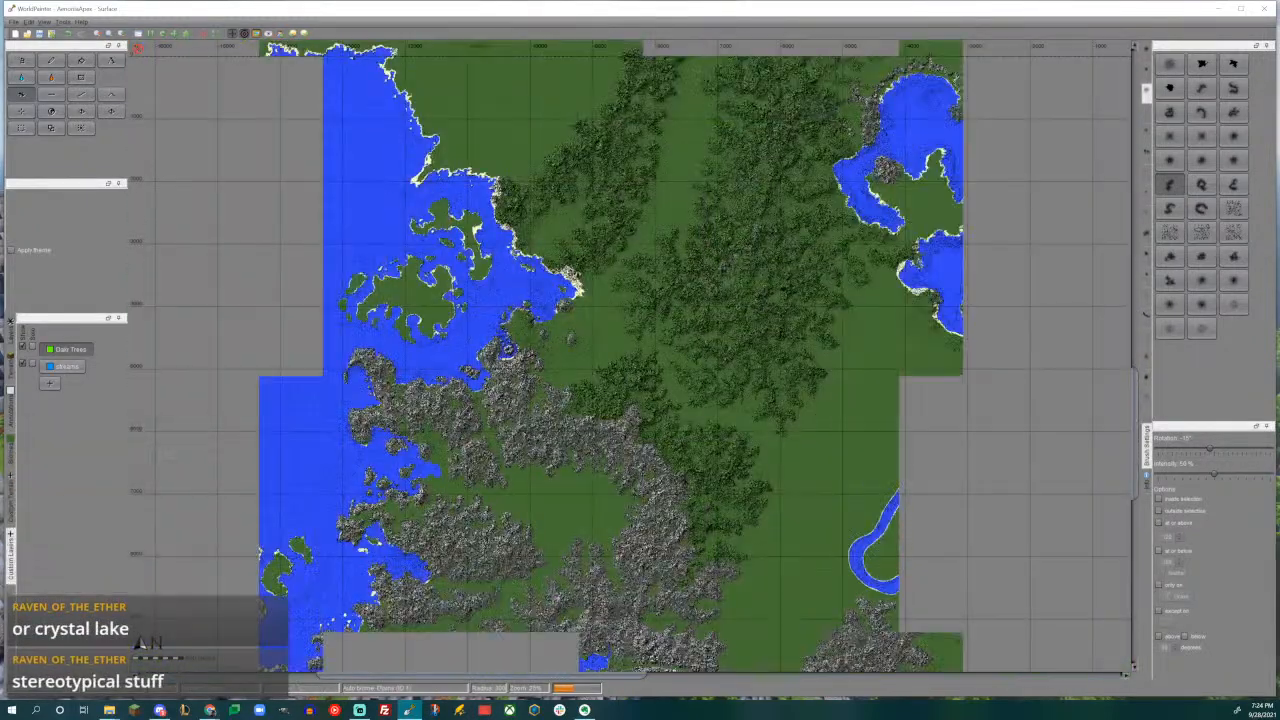
pyautogui.moveTo(684, 338); pyautogui.dragTo(673, 173, button='middle')
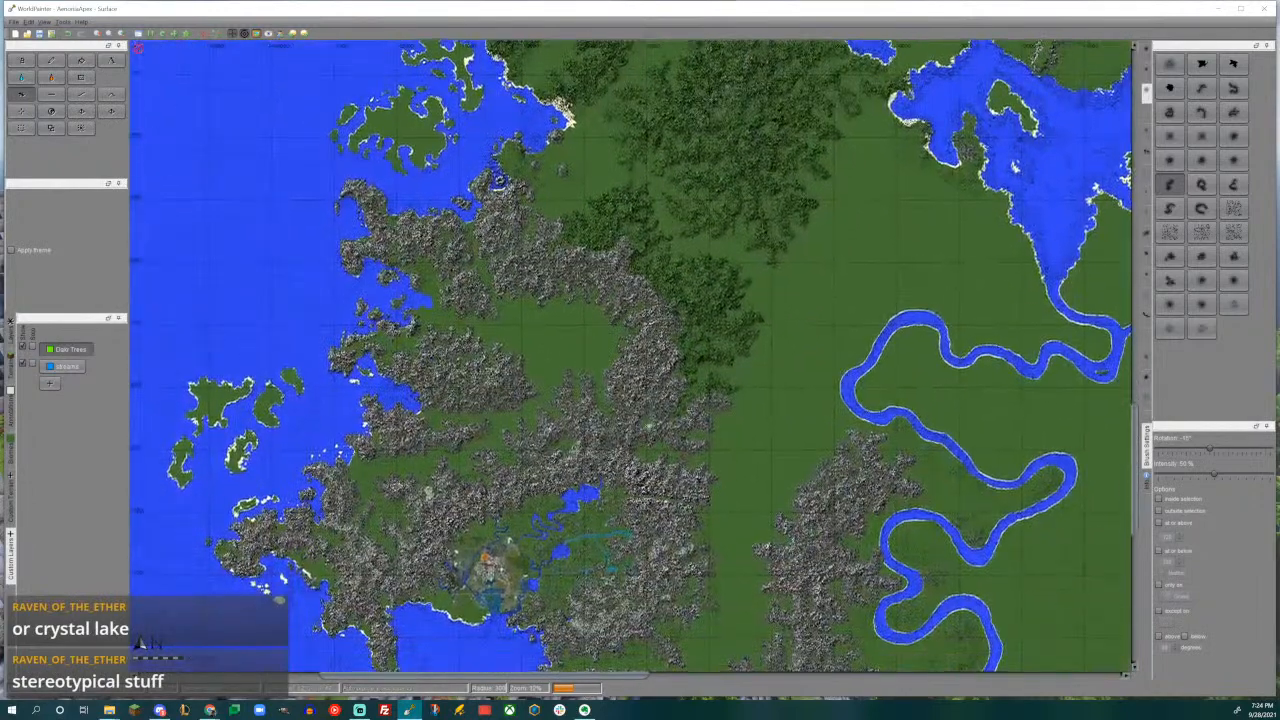
pyautogui.moveTo(642, 461); pyautogui.dragTo(660, 323, button='middle')
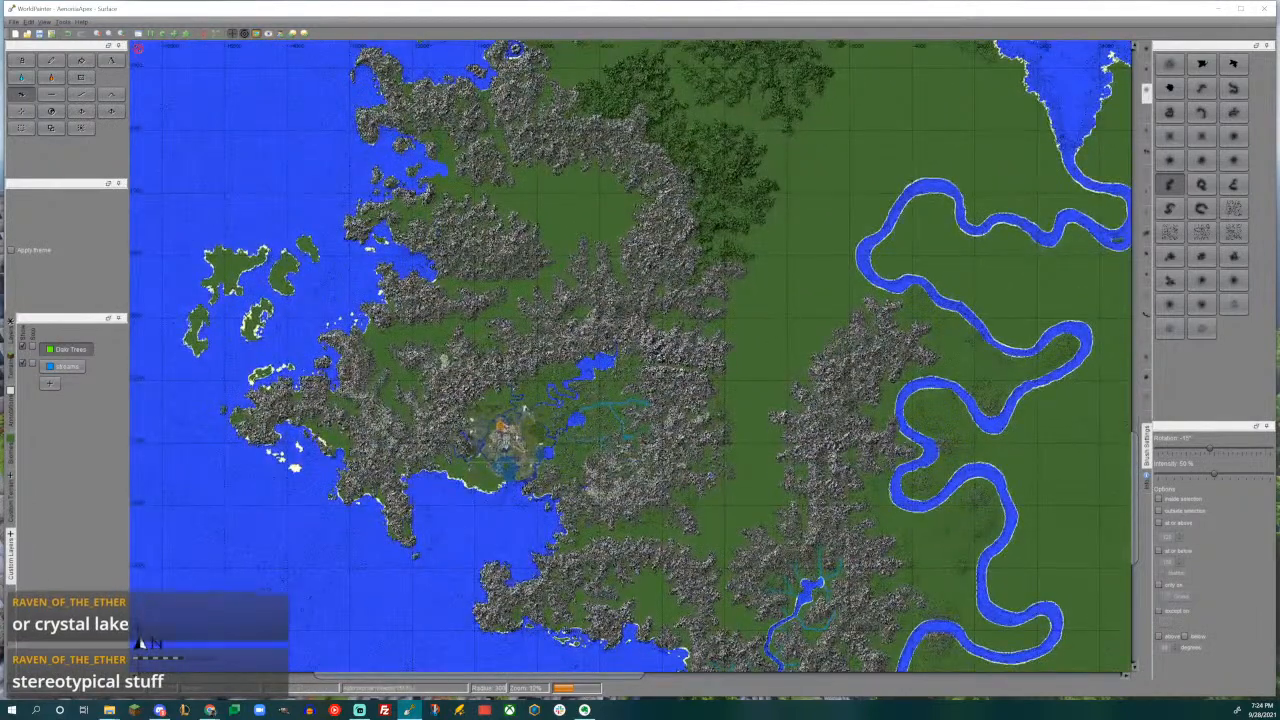
pyautogui.moveTo(660, 340); pyautogui.dragTo(640, 344, button='middle')
# - Examine the valley between the mountain ranges, the forested mountains to the north and the lakes and rivers around the city
pyautogui.scroll(1, 640, 346)
pyautogui.moveTo(1106, 460); pyautogui.dragTo(876, 430, button='middle')
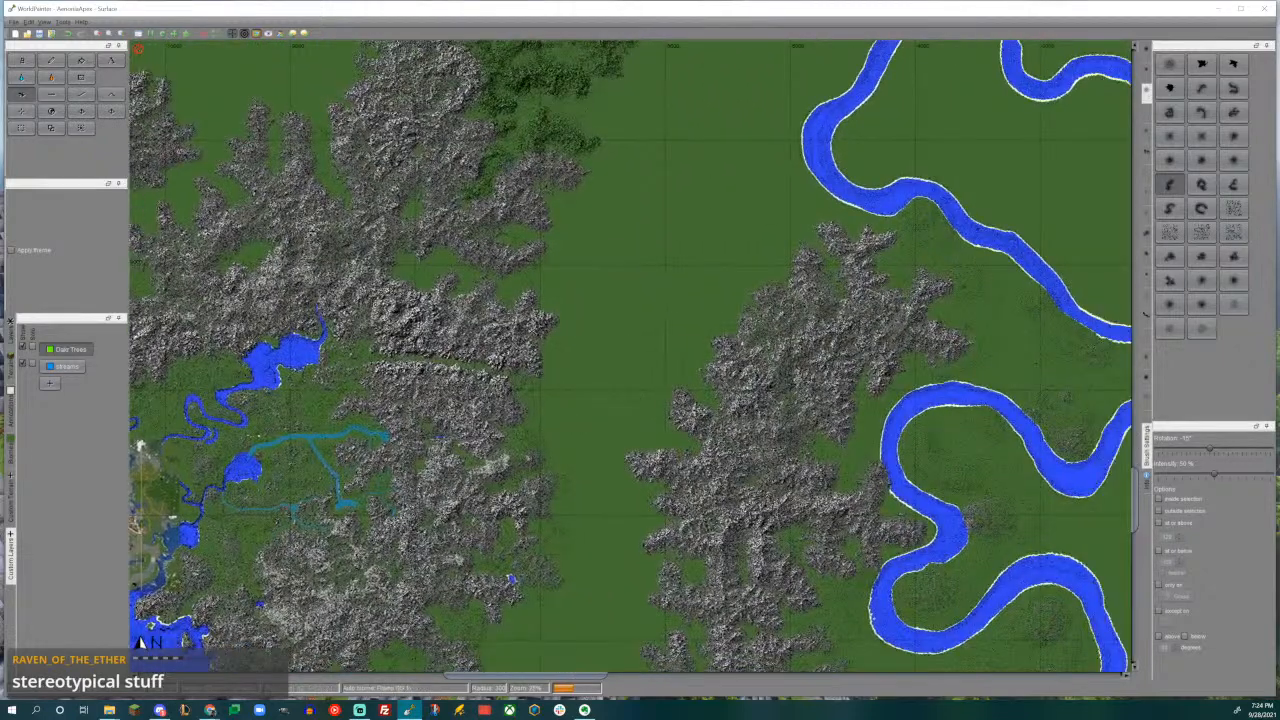
pyautogui.moveTo(589, 226); pyautogui.dragTo(651, 546, button='middle')
pyautogui.moveTo(617, 337); pyautogui.dragTo(603, 610, button='middle')
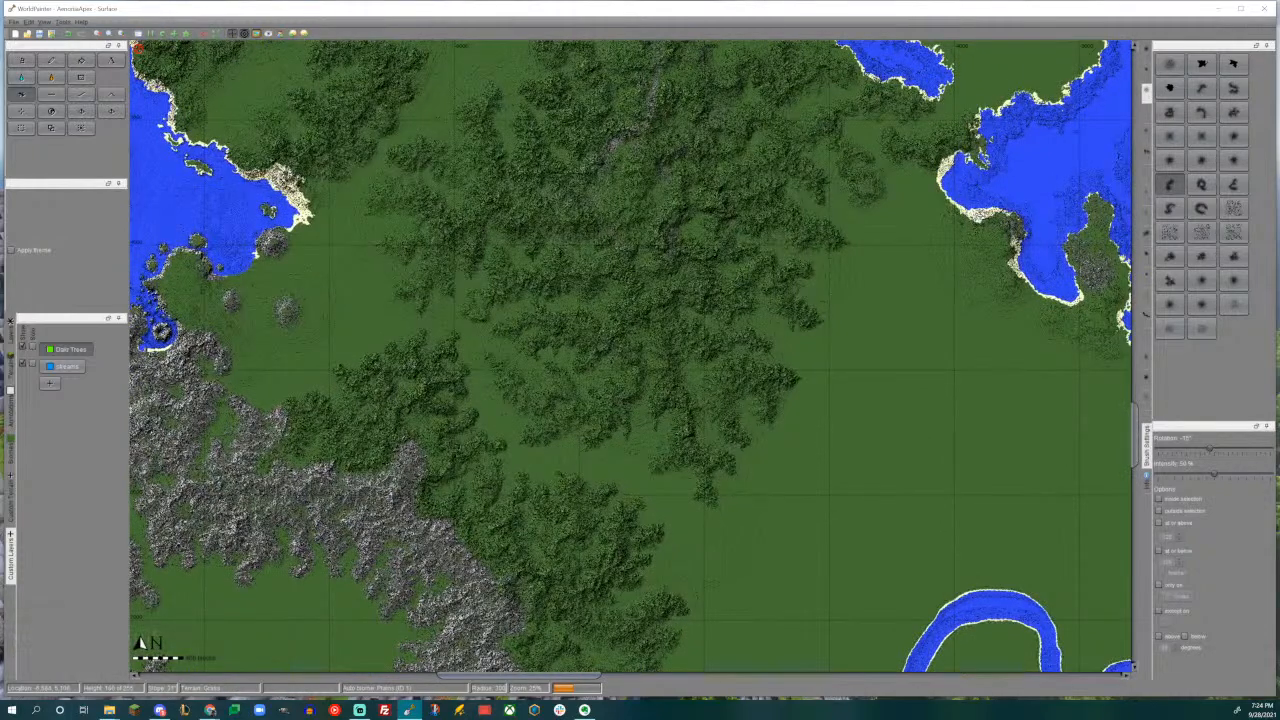
pyautogui.moveTo(587, 266); pyautogui.dragTo(652, 141, button='middle')
pyautogui.moveTo(499, 313); pyautogui.dragTo(656, 103, button='middle')
pyautogui.moveTo(557, 374); pyautogui.dragTo(637, 88, button='middle')
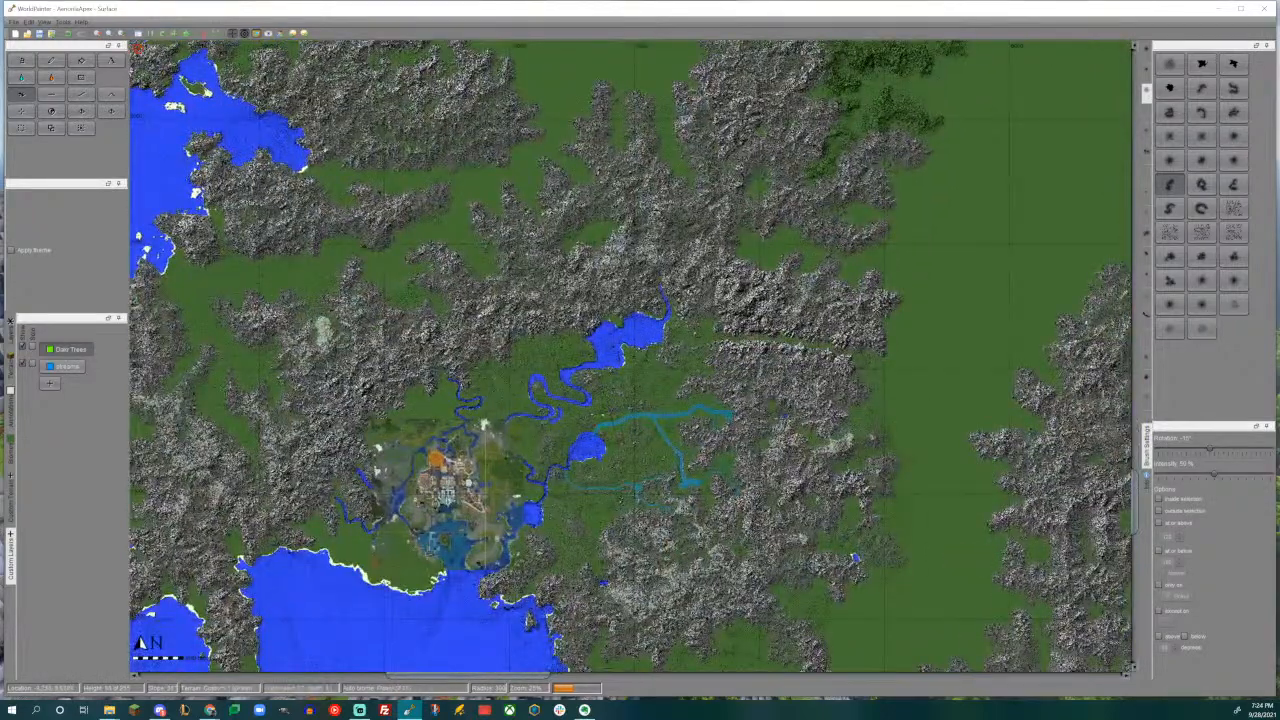
pyautogui.scroll(1, 620, 365)
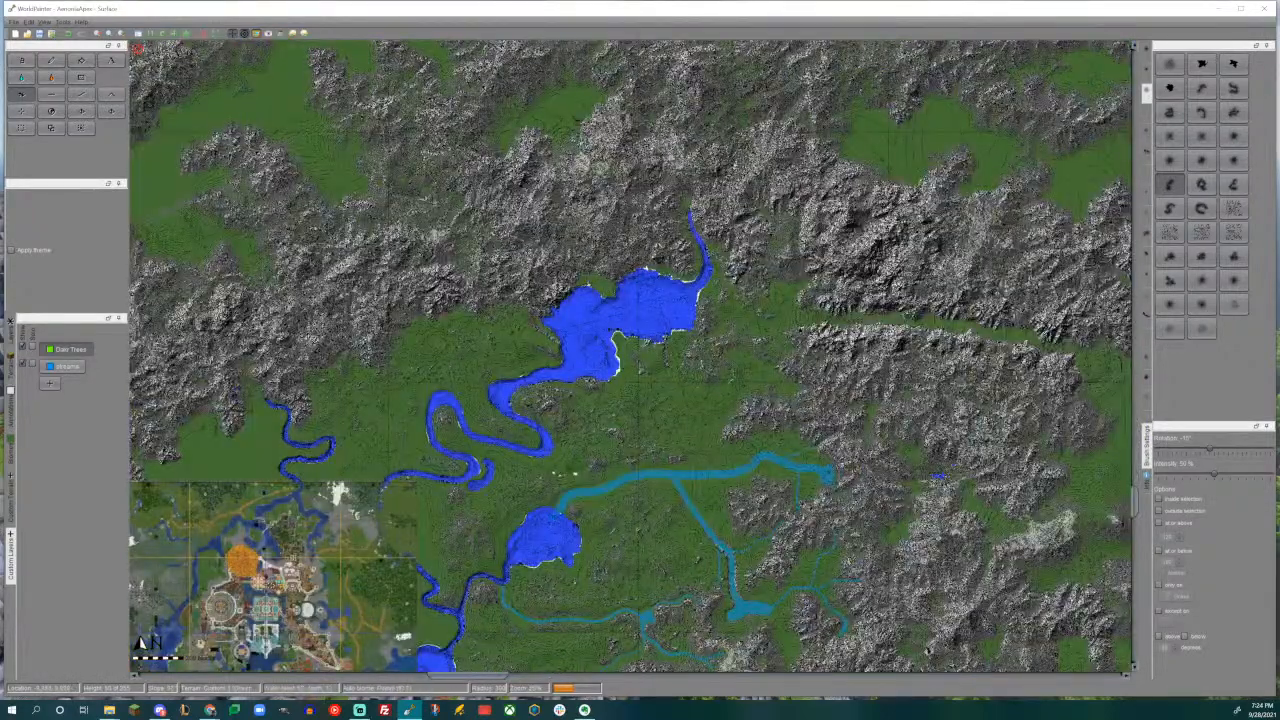
pyautogui.moveTo(600, 400); pyautogui.dragTo(641, 282, button='middle')
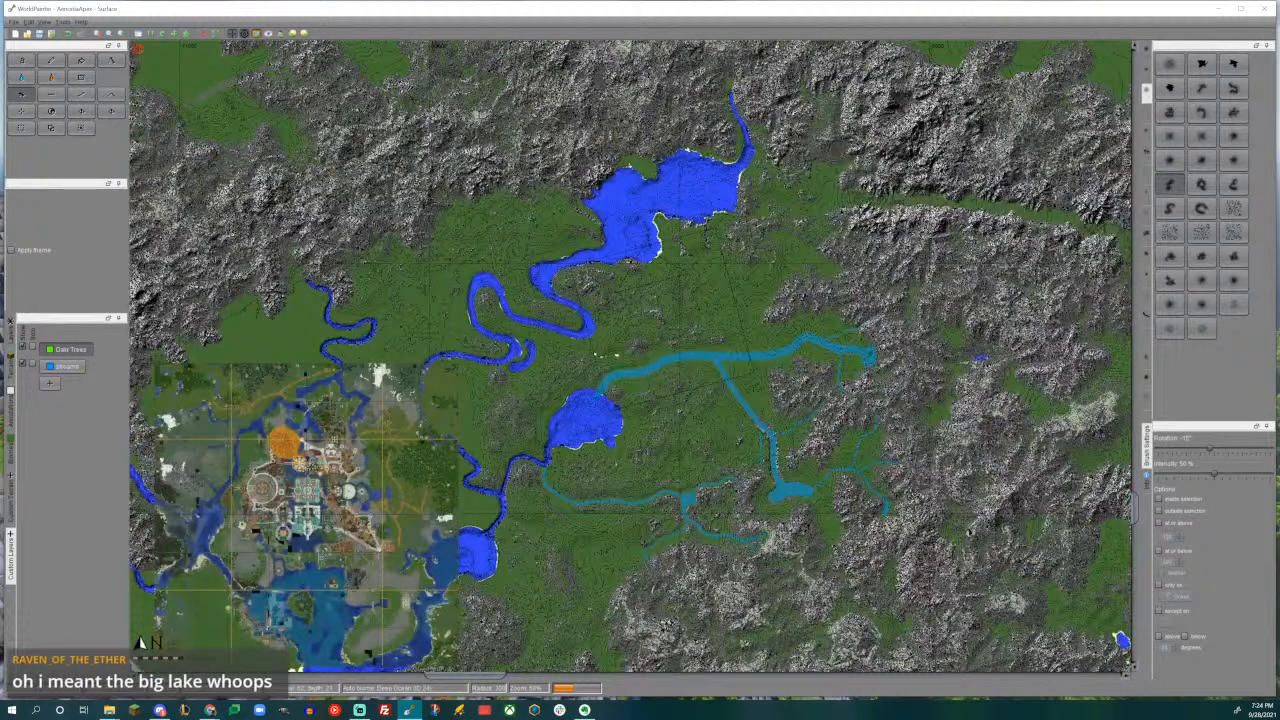
# - Examine the big lake to the northeast, including its islands, shoreline, river outlet and the smaller lake to its east
pyautogui.moveTo(969, 245); pyautogui.dragTo(611, 459, button='middle')
pyautogui.moveTo(814, 270); pyautogui.dragTo(583, 565, button='middle')
pyautogui.moveTo(838, 238); pyautogui.dragTo(422, 590, button='middle')
pyautogui.moveTo(714, 303); pyautogui.dragTo(325, 592, button='middle')
pyautogui.moveTo(790, 291); pyautogui.dragTo(701, 424, button='middle')
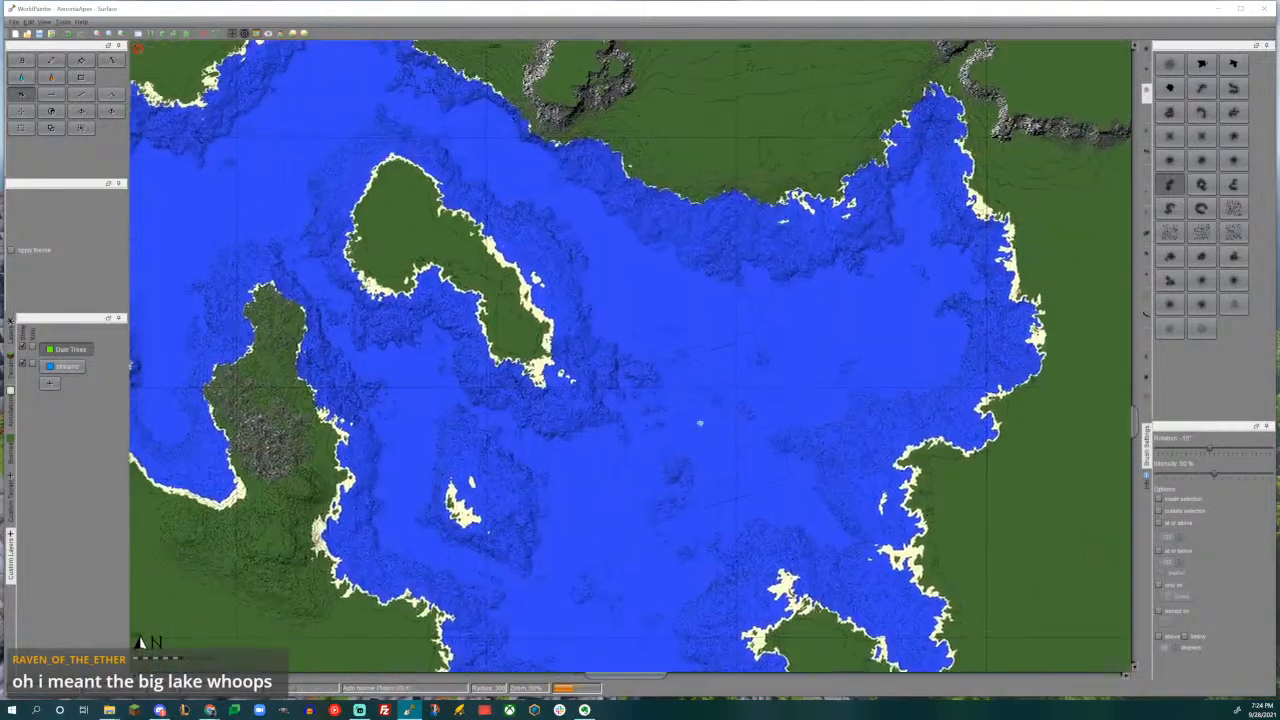
pyautogui.scroll(-4, 680, 380)
pyautogui.scroll(3, 660, 385)
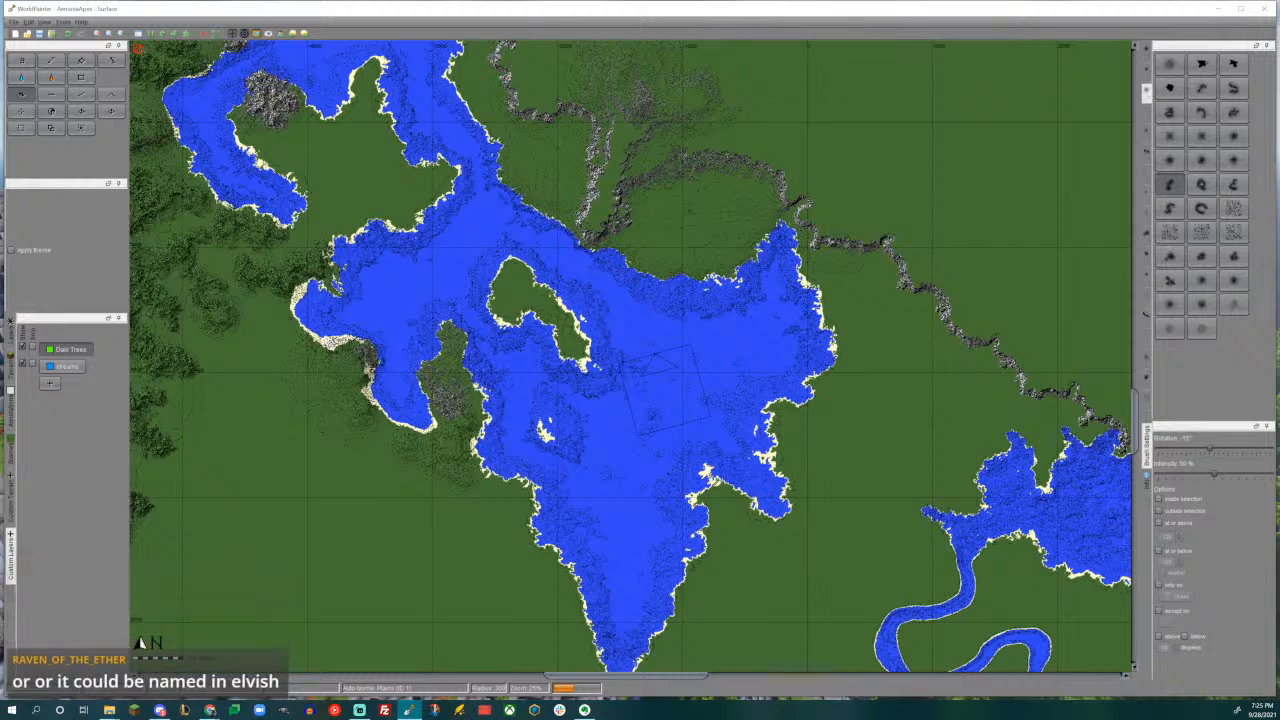
pyautogui.moveTo(669, 314); pyautogui.dragTo(729, 454, button='middle')
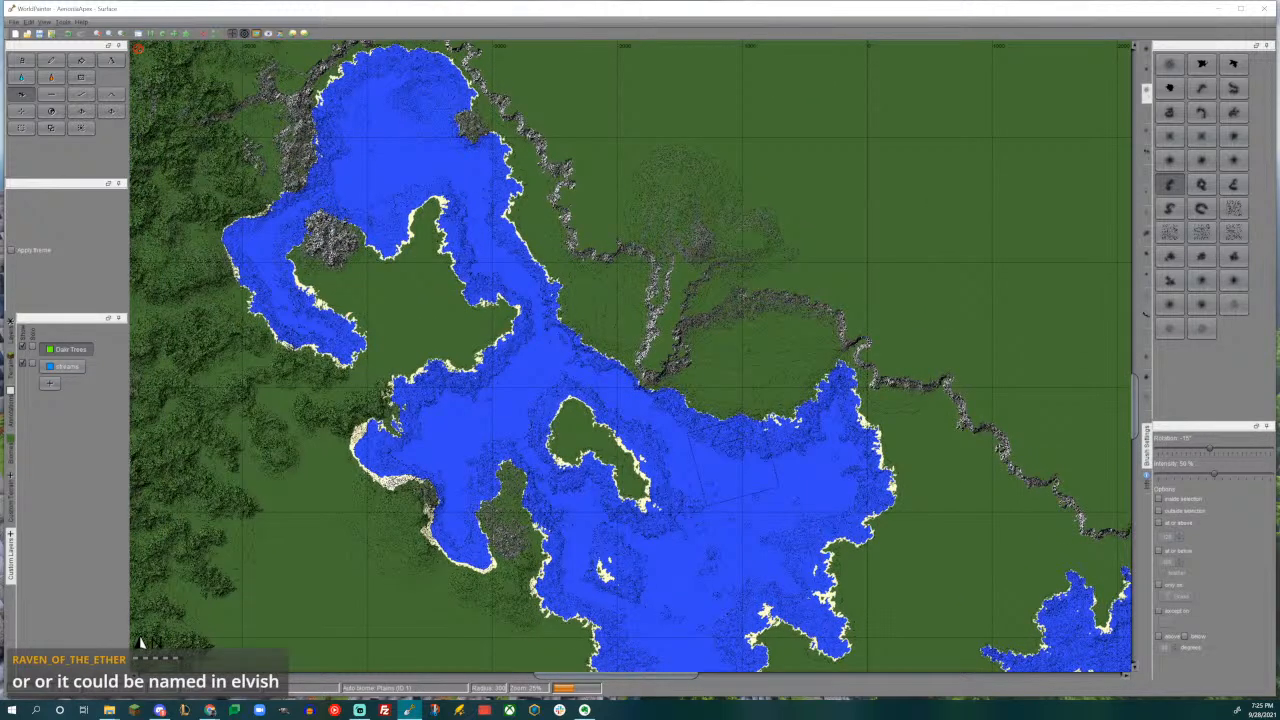
pyautogui.moveTo(804, 505); pyautogui.dragTo(573, 280, button='middle')
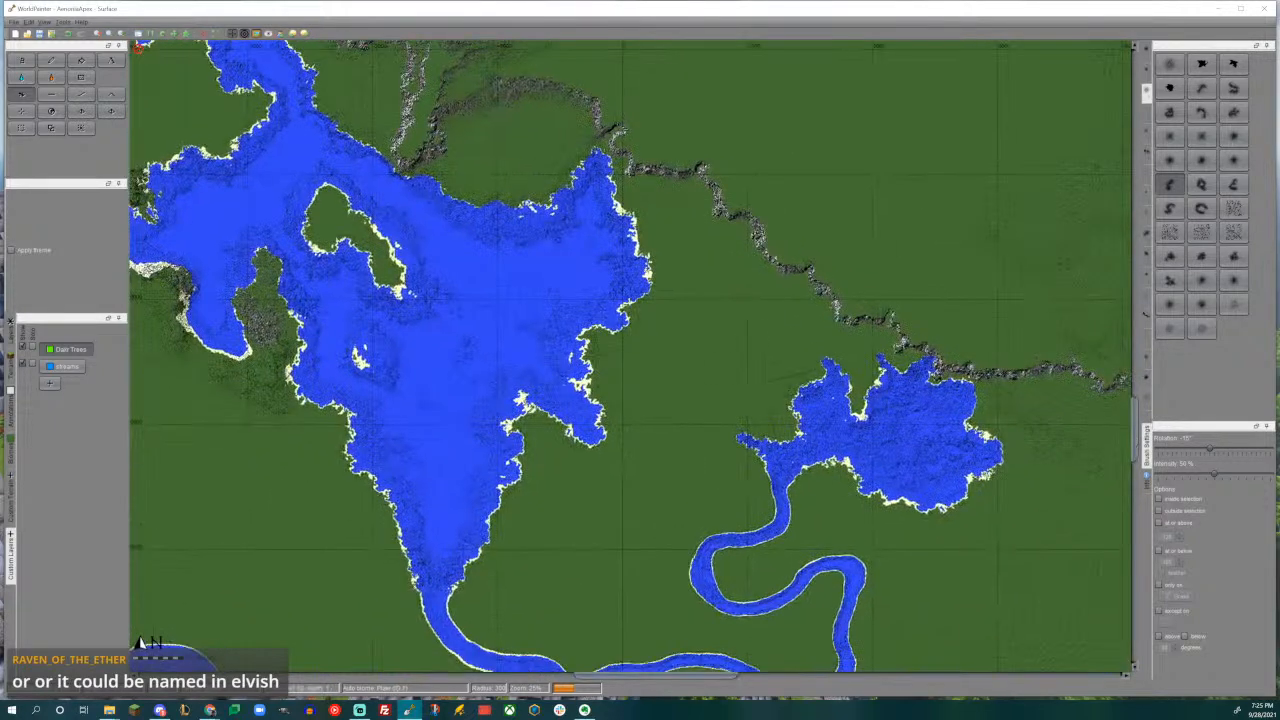
pyautogui.moveTo(907, 438); pyautogui.dragTo(1123, 514, button='middle')
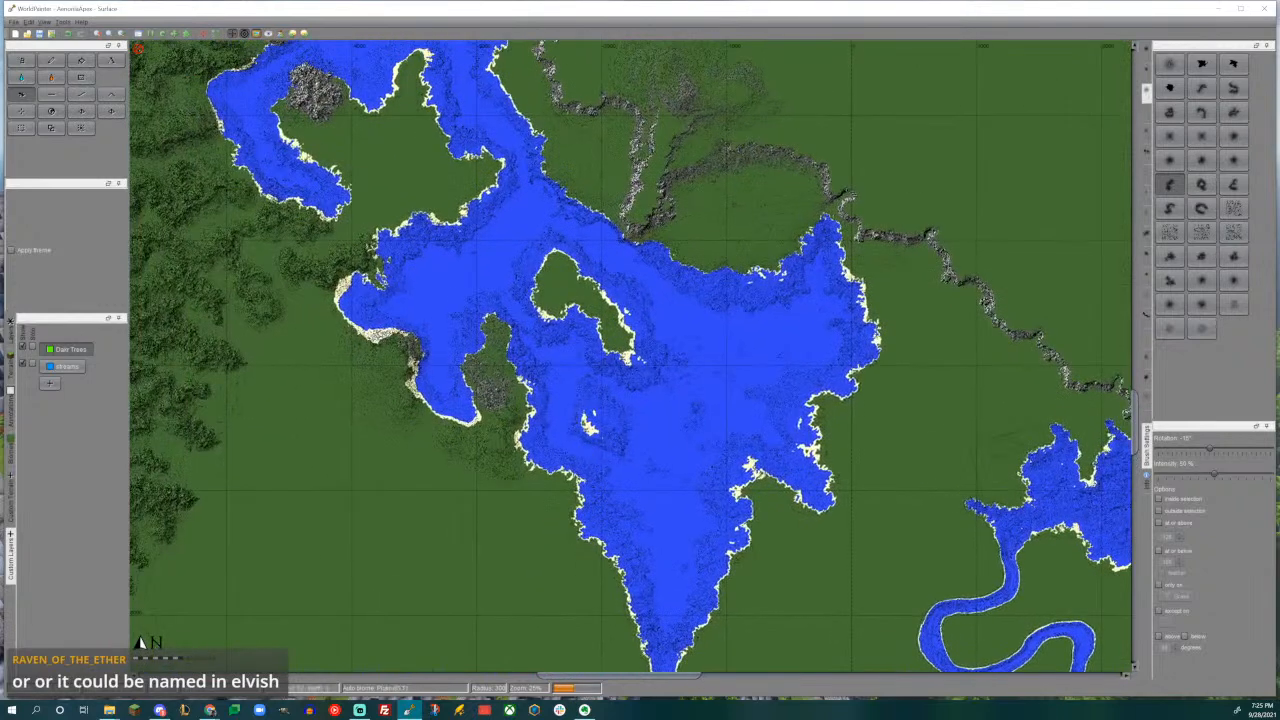
pyautogui.moveTo(776, 380); pyautogui.dragTo(800, 561, button='middle')
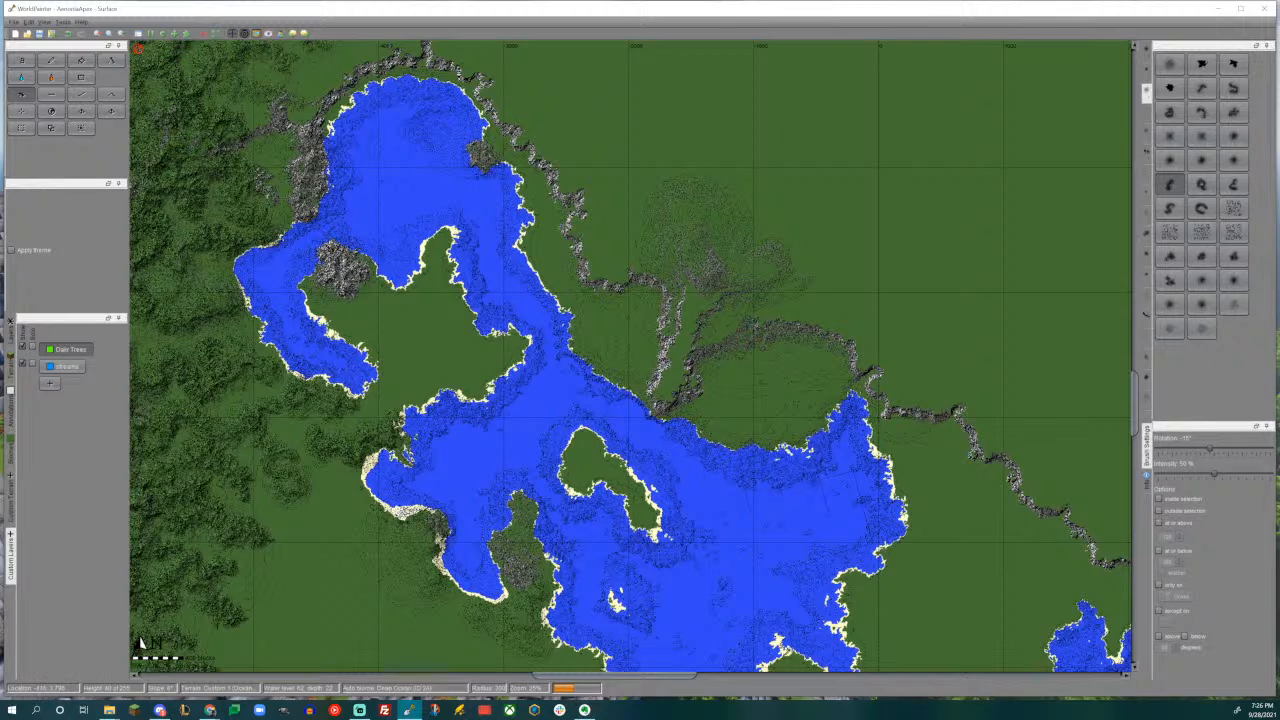
# - Examine the ridge running along the big lake's northeastern shore on the map and in the 3D view
pyautogui.moveTo(774, 488)
pyautogui.mouseDown(button='middle')
pyautogui.moveTo(727, 279)
pyautogui.moveTo(690, 231)
pyautogui.mouseUp(button='middle')
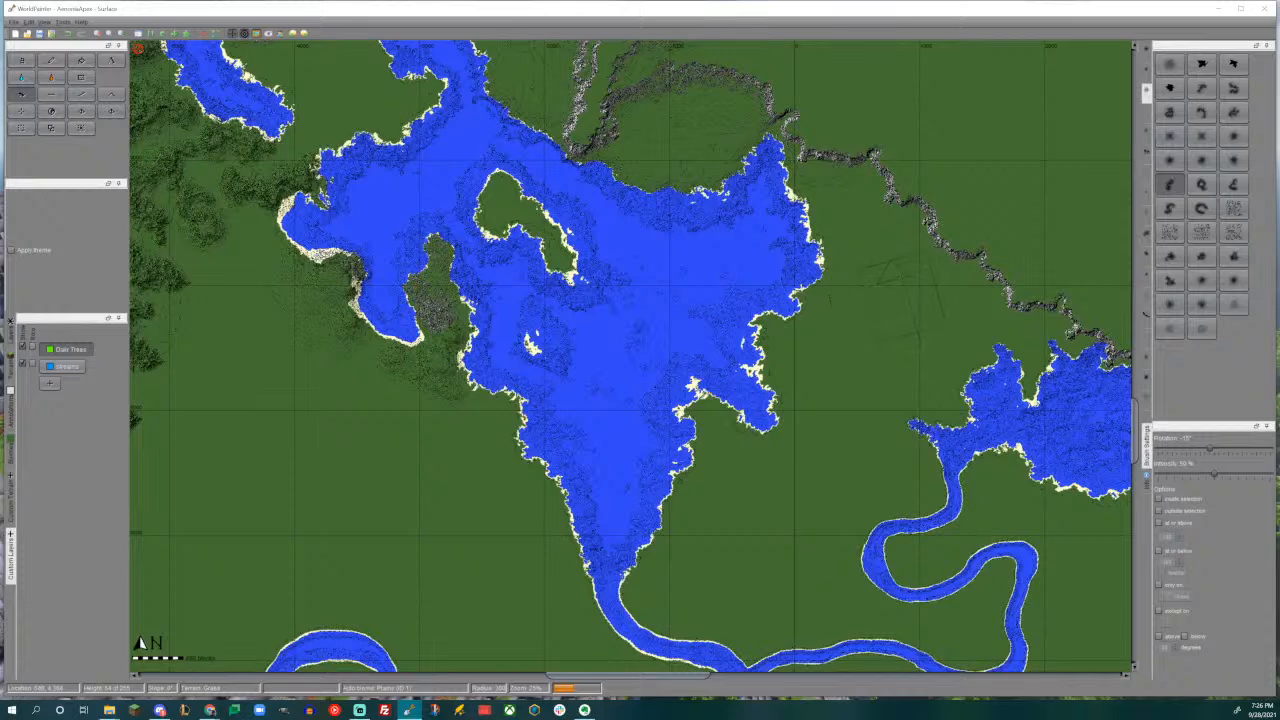
pyautogui.moveTo(865, 292); pyautogui.dragTo(755, 438, button='middle')
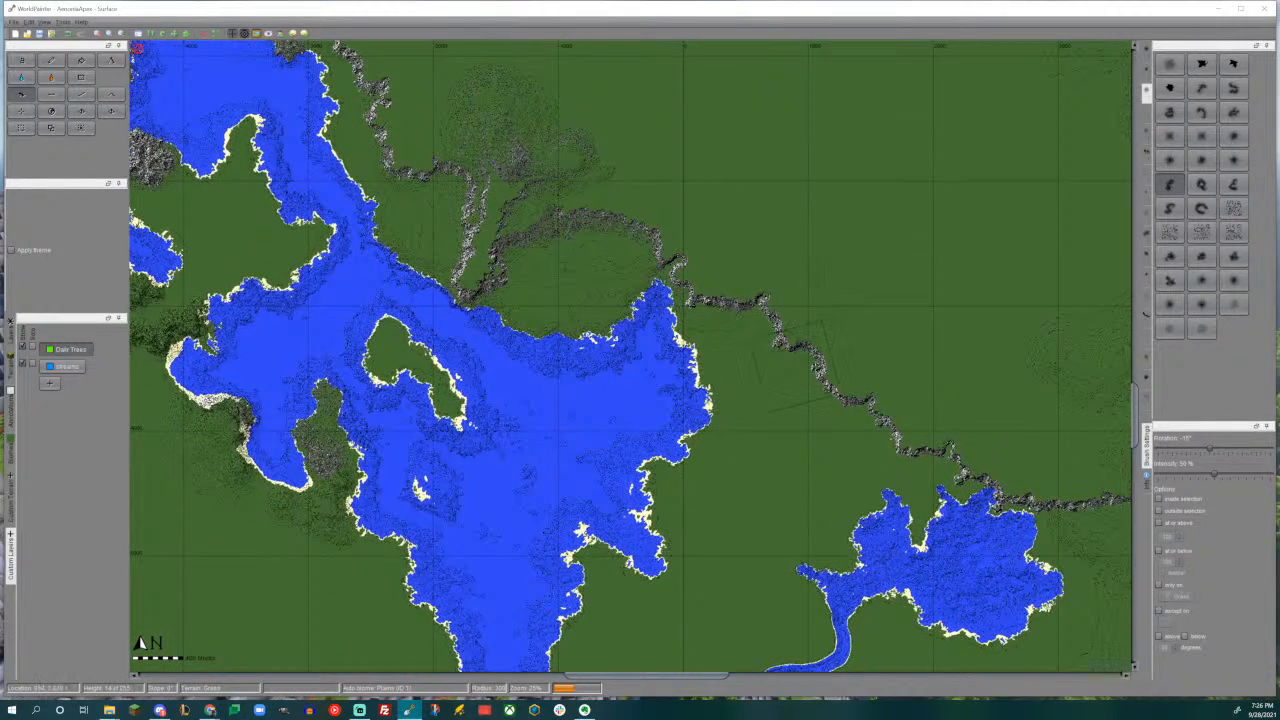
pyautogui.scroll(1, 985, 375)
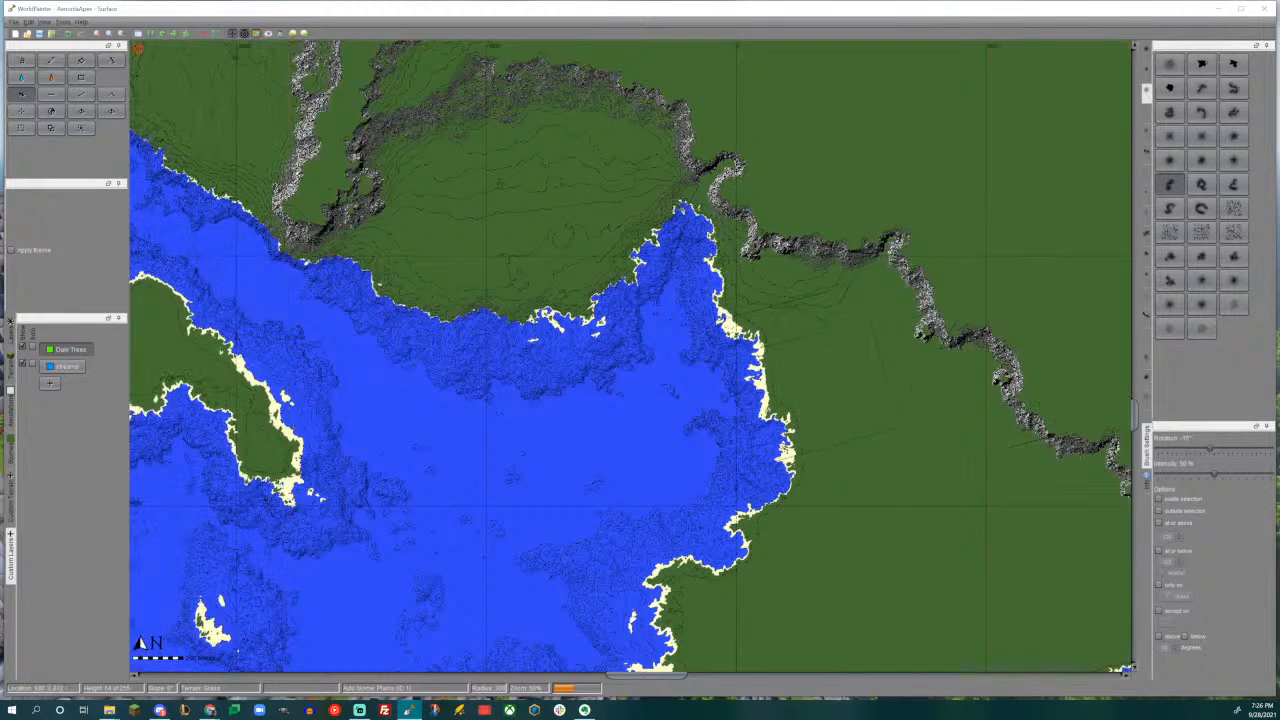
pyautogui.hotkey('ctrl', '3')
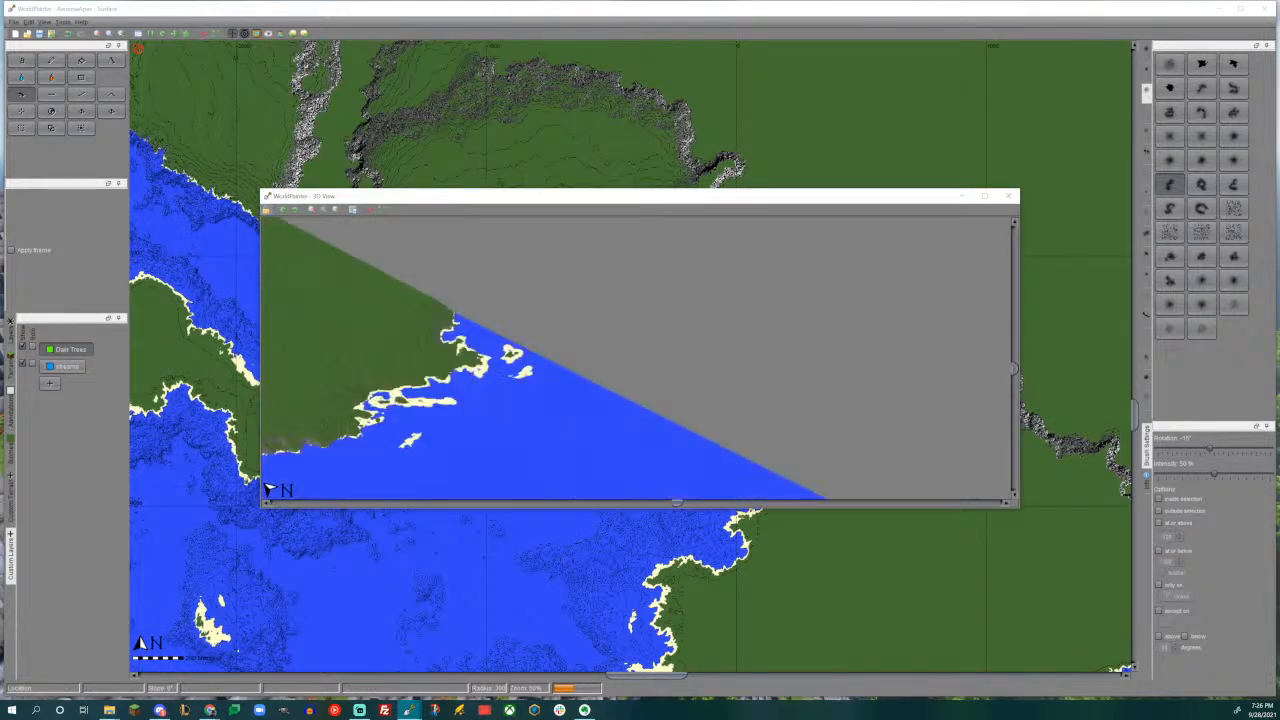
pyautogui.moveTo(675, 318); pyautogui.dragTo(666, 445)
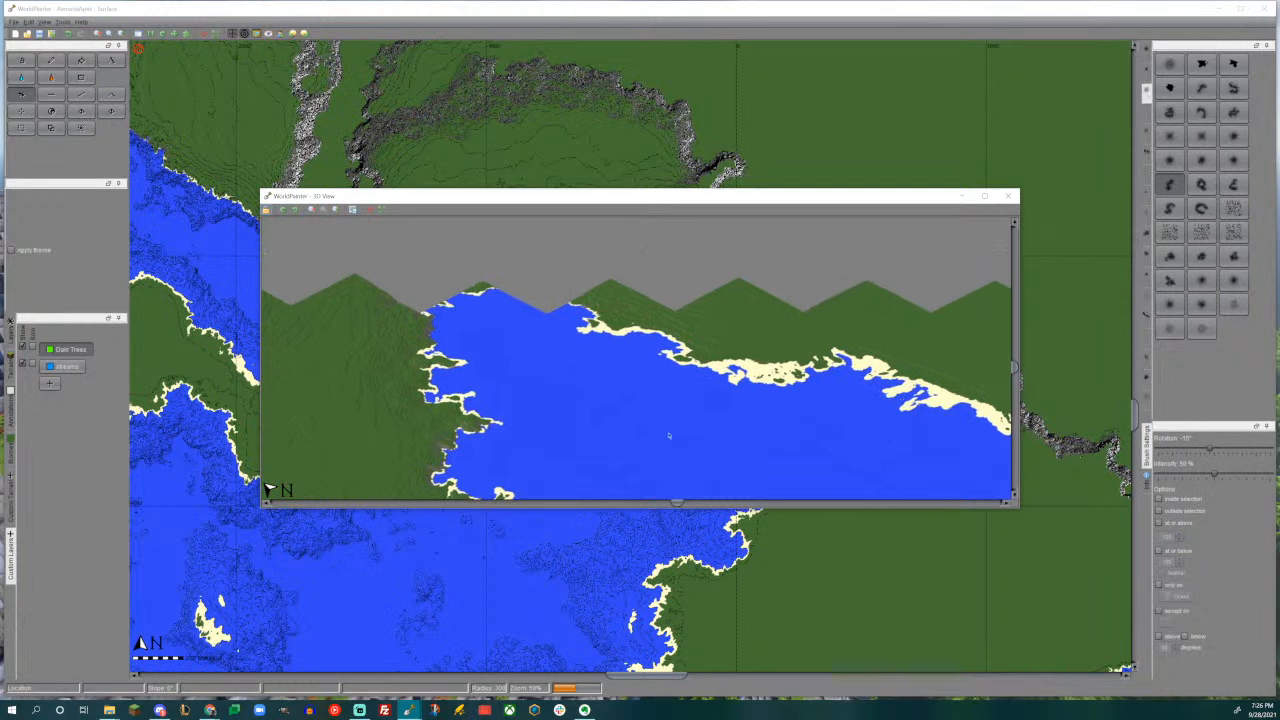
pyautogui.moveTo(659, 306); pyautogui.dragTo(656, 380)
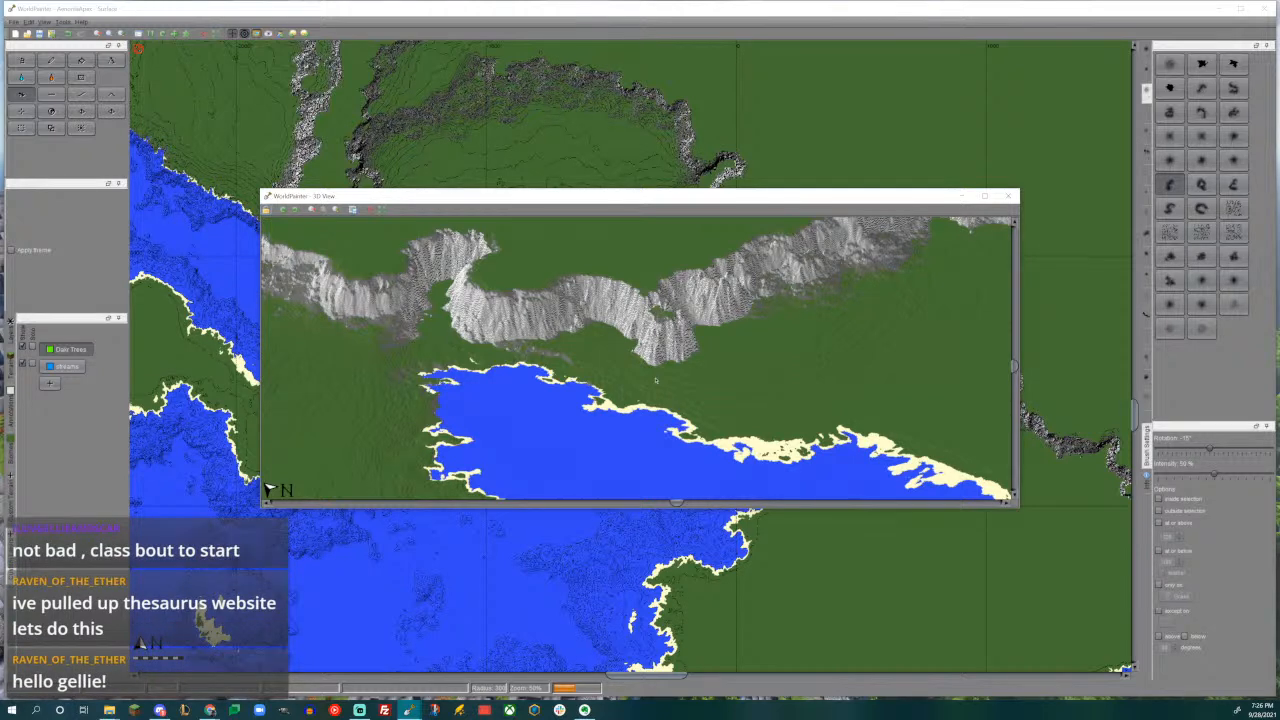
pyautogui.click(1009, 198)
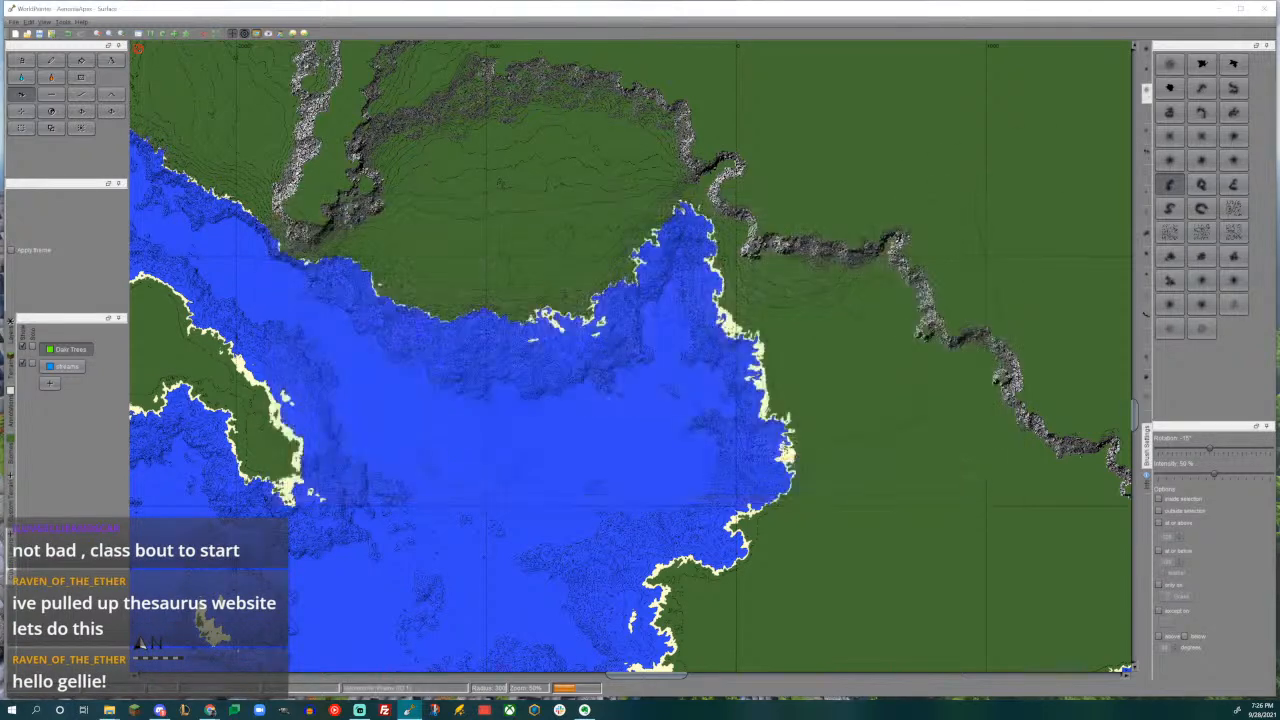
# - Survey the land northwest of the big lake, covering the grey and forested mountains and the low ridgelines north of them
pyautogui.keyDown('ctrl'); pyautogui.scroll(-1, 761, 398); pyautogui.keyUp('ctrl')
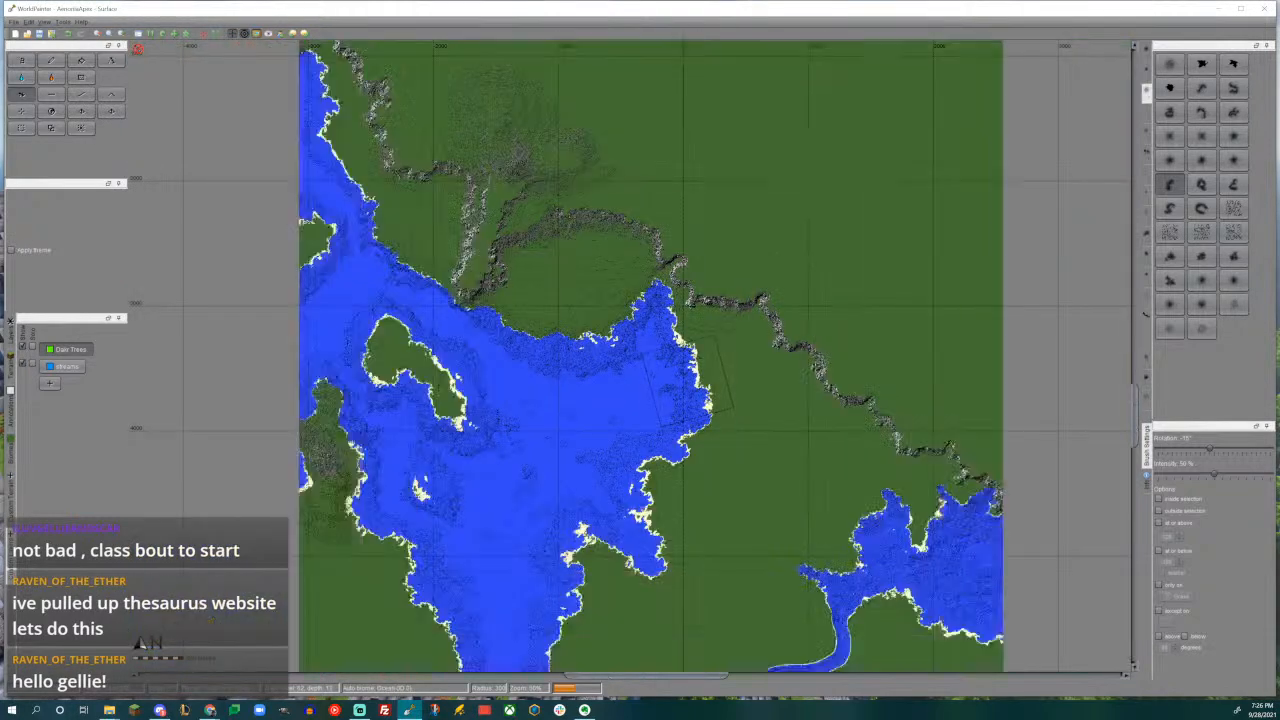
pyautogui.moveTo(568, 395); pyautogui.dragTo(855, 554, button='middle')
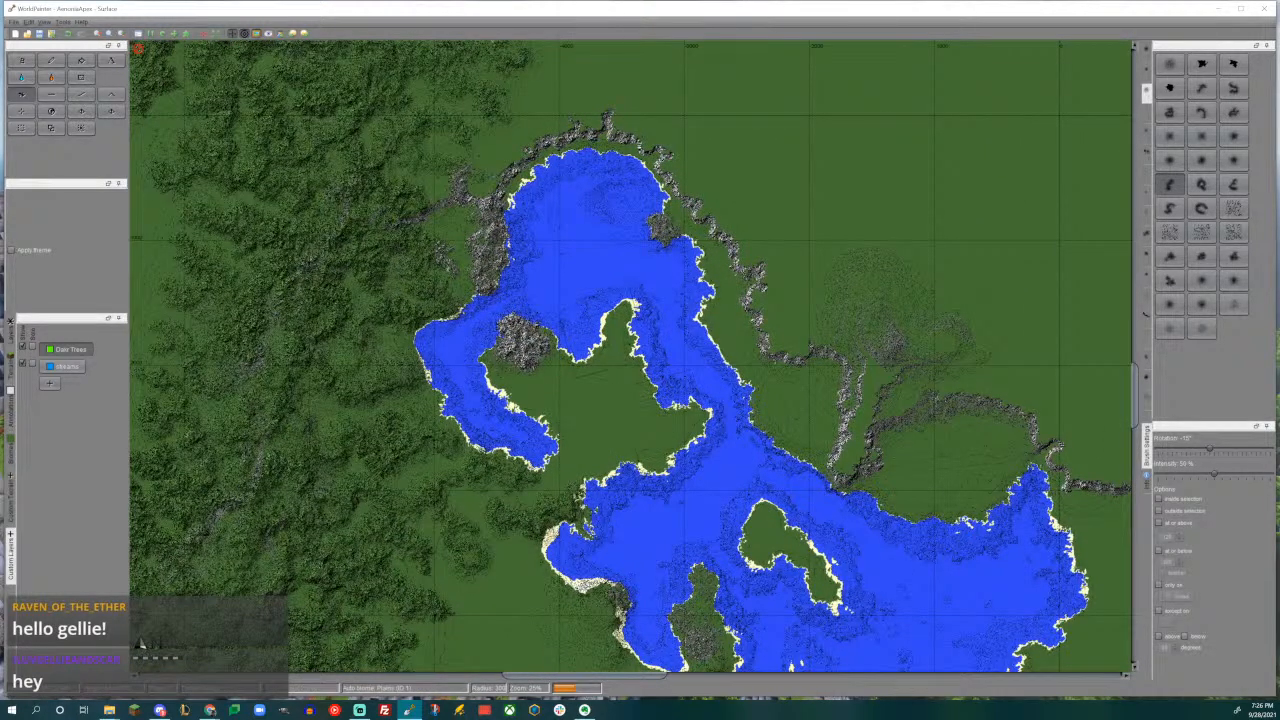
pyautogui.moveTo(619, 362); pyautogui.dragTo(797, 543, button='middle')
pyautogui.moveTo(845, 83); pyautogui.dragTo(710, 505, button='middle')
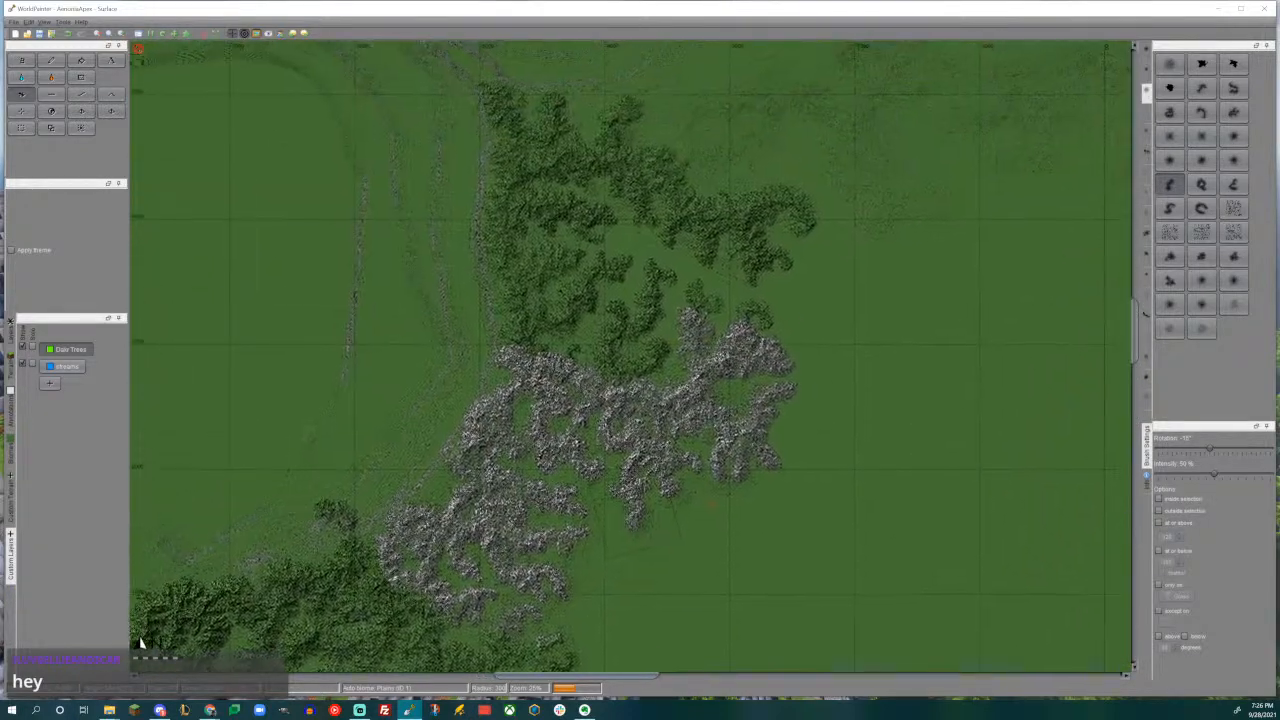
pyautogui.moveTo(657, 245); pyautogui.dragTo(636, 143, button='middle')
pyautogui.moveTo(669, 430); pyautogui.dragTo(766, 461, button='middle')
pyautogui.moveTo(645, 260); pyautogui.dragTo(513, 567, button='middle')
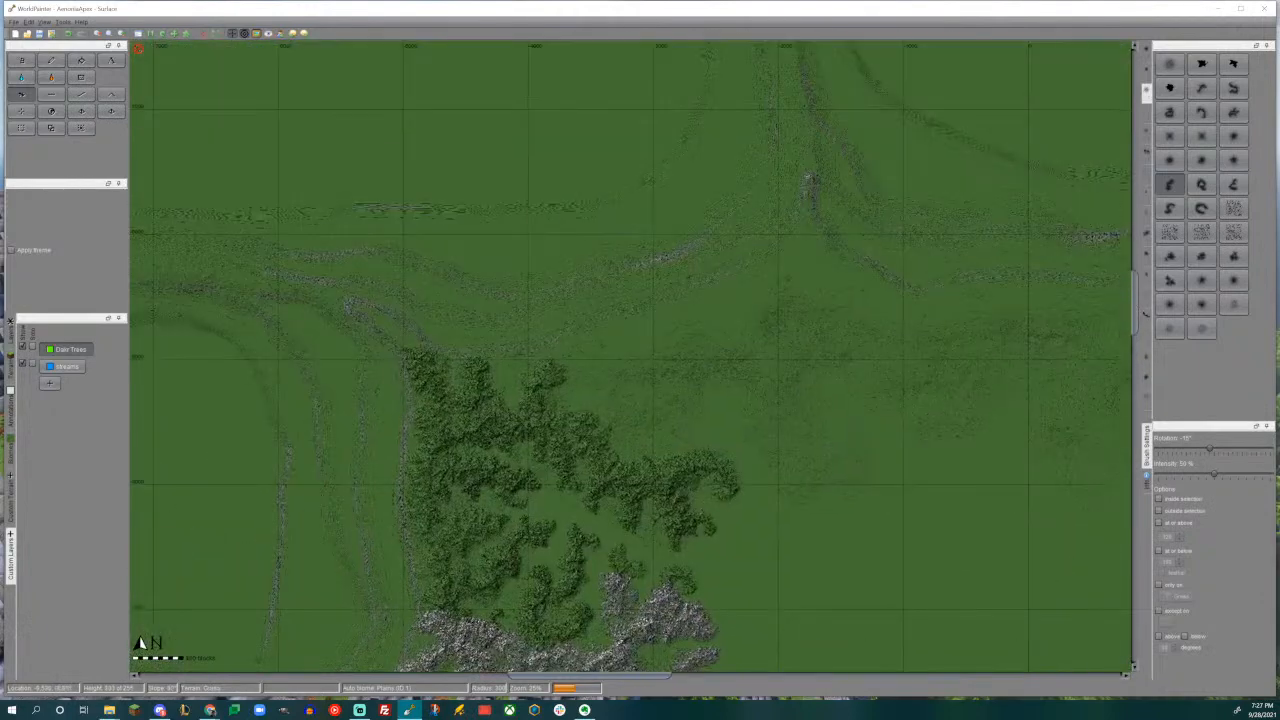
pyautogui.scroll(1, 633, 357)
pyautogui.scroll(-1, 562, 450)
pyautogui.moveTo(558, 460); pyautogui.dragTo(783, 180, button='middle')
pyautogui.moveTo(594, 445); pyautogui.dragTo(562, 535, button='middle')
pyautogui.moveTo(745, 187); pyautogui.dragTo(535, 540, button='middle')
pyautogui.moveTo(728, 170); pyautogui.dragTo(654, 374, button='middle')
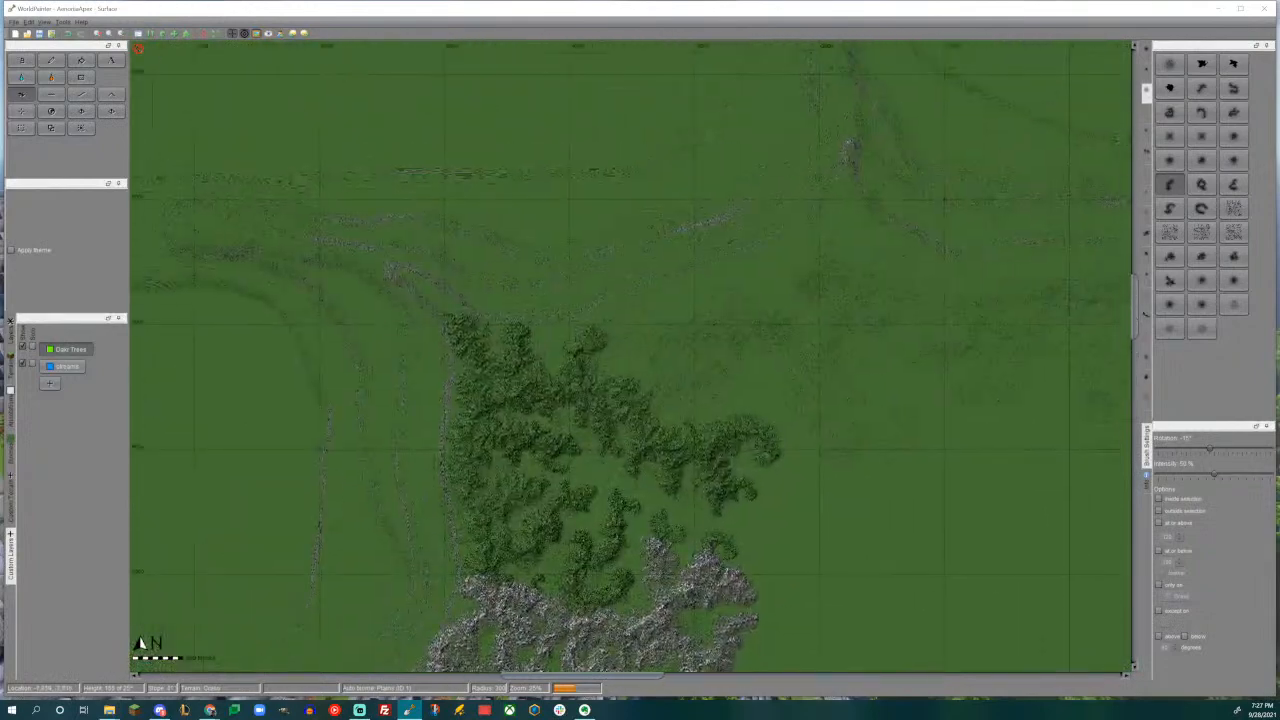
# - Add a small curved mountain on the northeastern edge of the forested mountains, using the curved brush rotated to 30°
pyautogui.scroll(1, 655, 376)
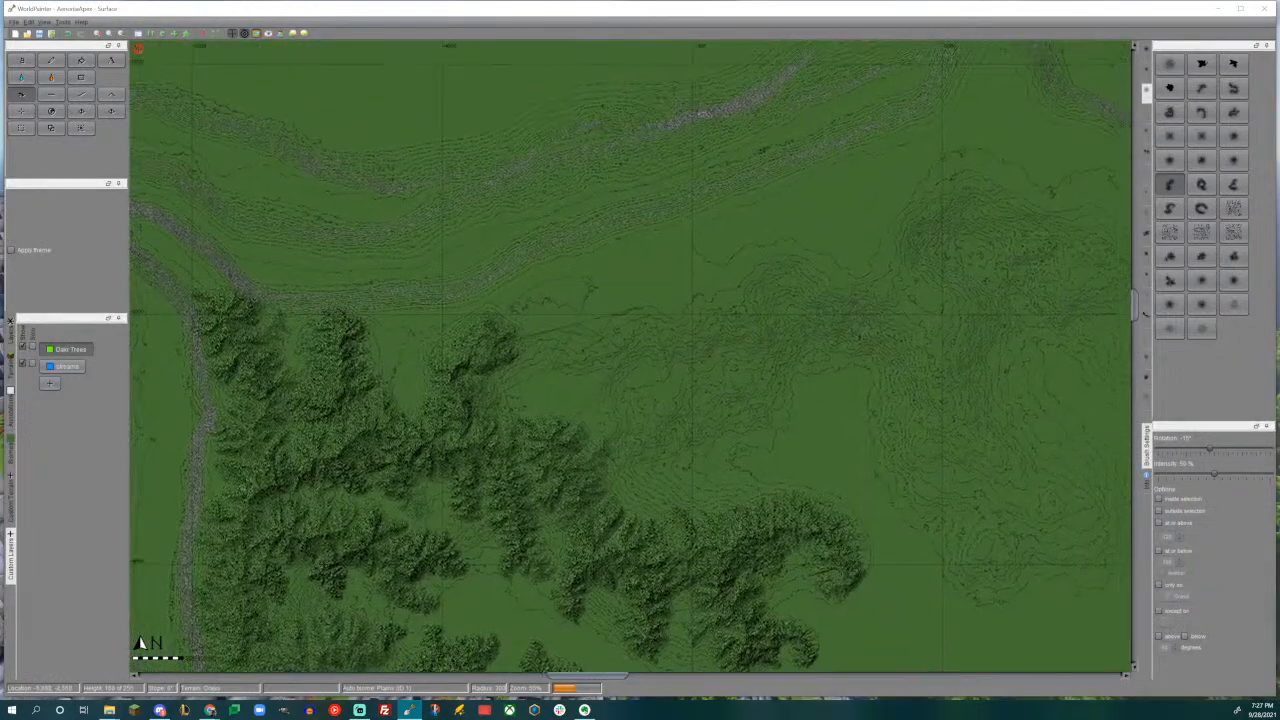
pyautogui.scroll(1, 597, 391)
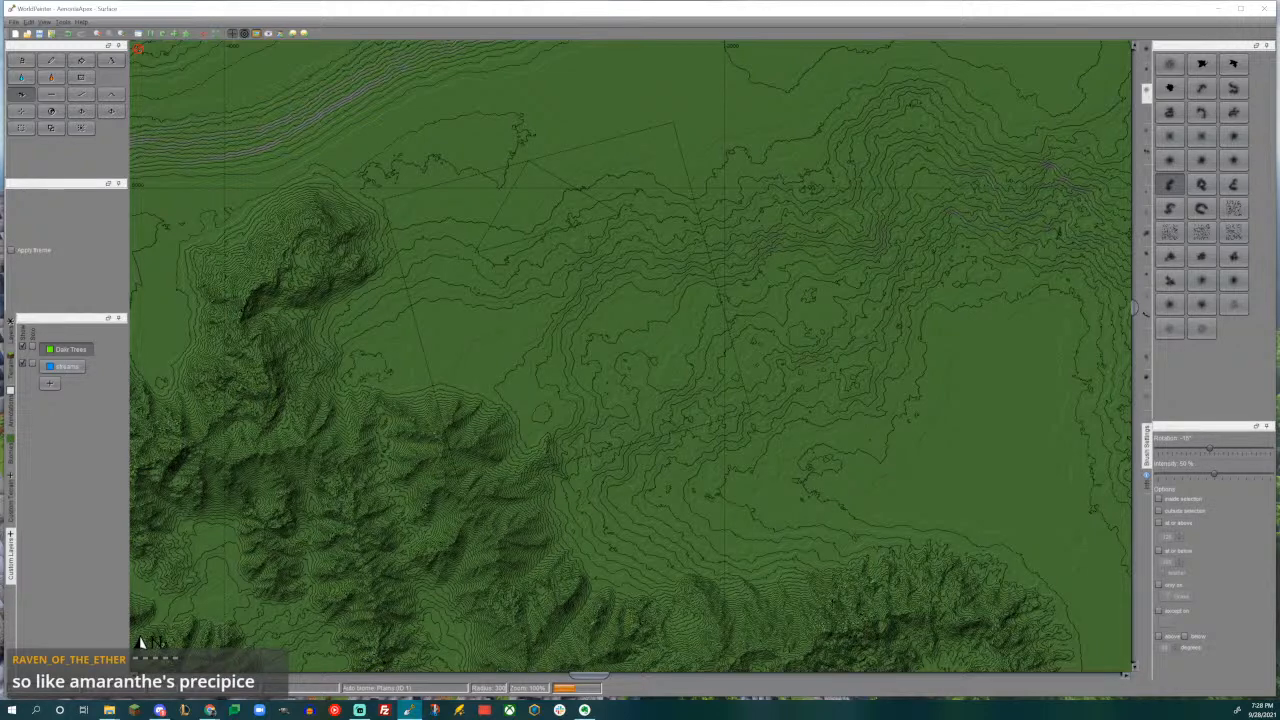
pyautogui.moveTo(757, 307); pyautogui.dragTo(876, 176, button='middle')
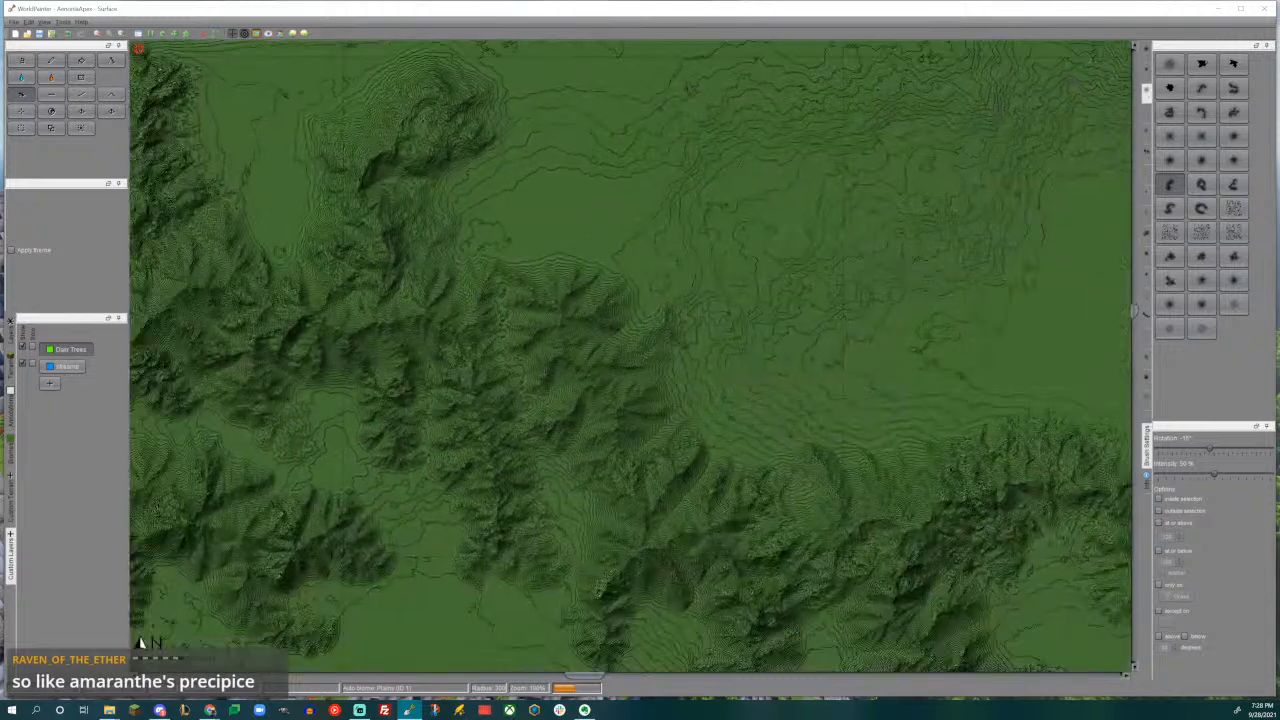
pyautogui.keyDown('ctrl'); pyautogui.scroll(-2, 631, 356); pyautogui.keyUp('ctrl')
pyautogui.keyDown('ctrl'); pyautogui.scroll(2, 631, 356); pyautogui.keyUp('ctrl')
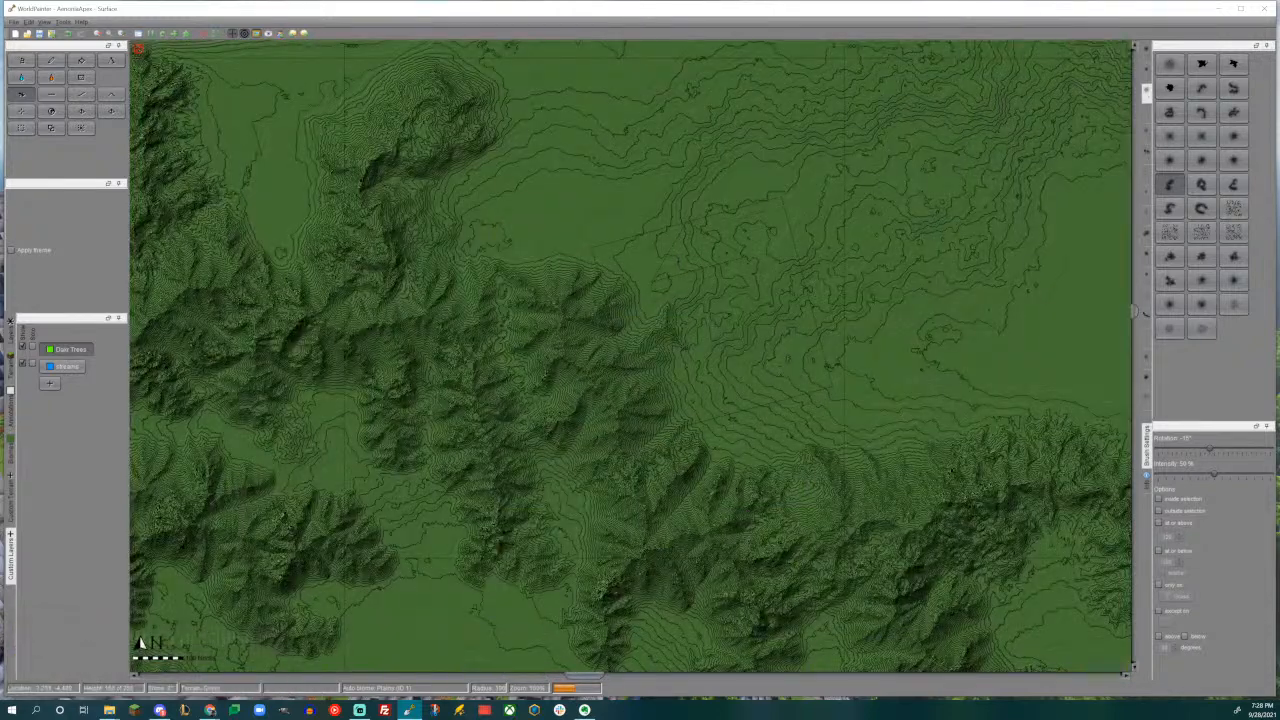
pyautogui.keyDown('alt'); pyautogui.scroll(-2, 715, 317); pyautogui.keyUp('alt')
pyautogui.keyDown('alt'); pyautogui.scroll(-1, 711, 317); pyautogui.keyUp('alt')
pyautogui.click(711, 317)
pyautogui.moveTo(711, 317); pyautogui.dragTo(705, 320)
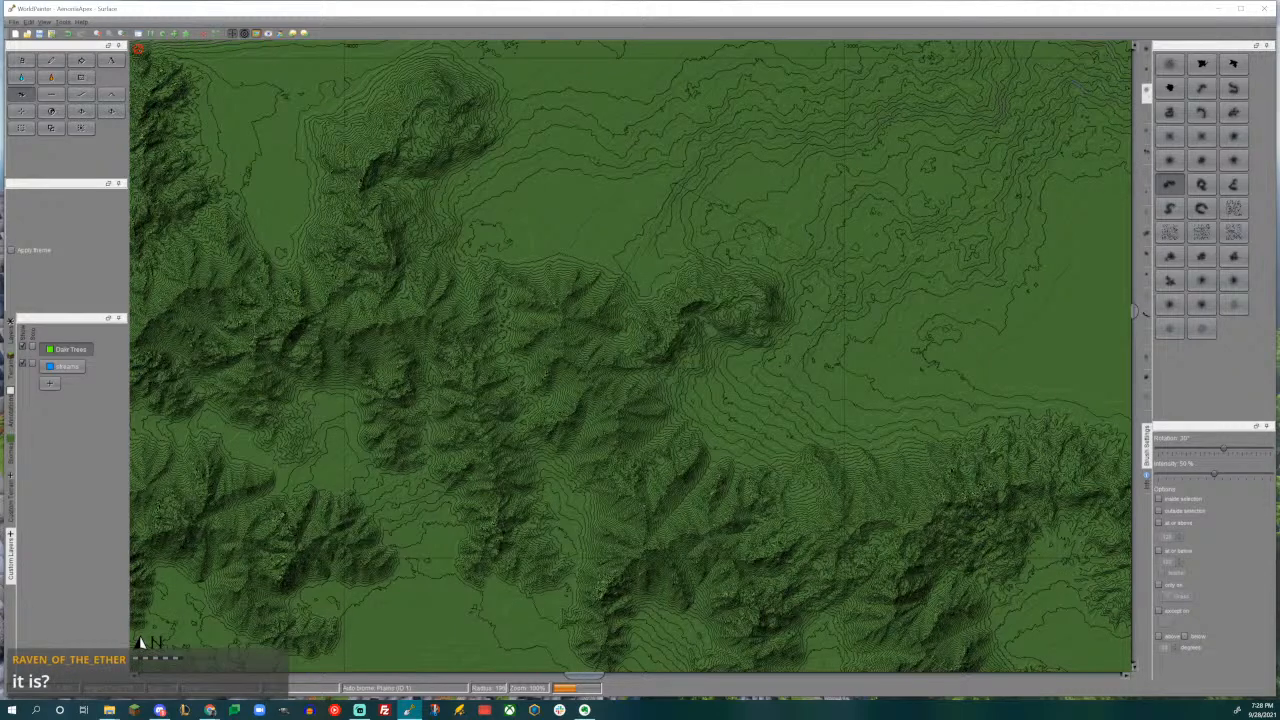
# - Extend the forested range's northern spur to the northeast with a larger curved mountain, using a different curved brush with changed rotation
pyautogui.moveTo(734, 287); pyautogui.dragTo(631, 356, button='middle')
pyautogui.scroll(-3, 610, 330)
pyautogui.moveTo(576, 304); pyautogui.dragTo(593, 398, button='middle')
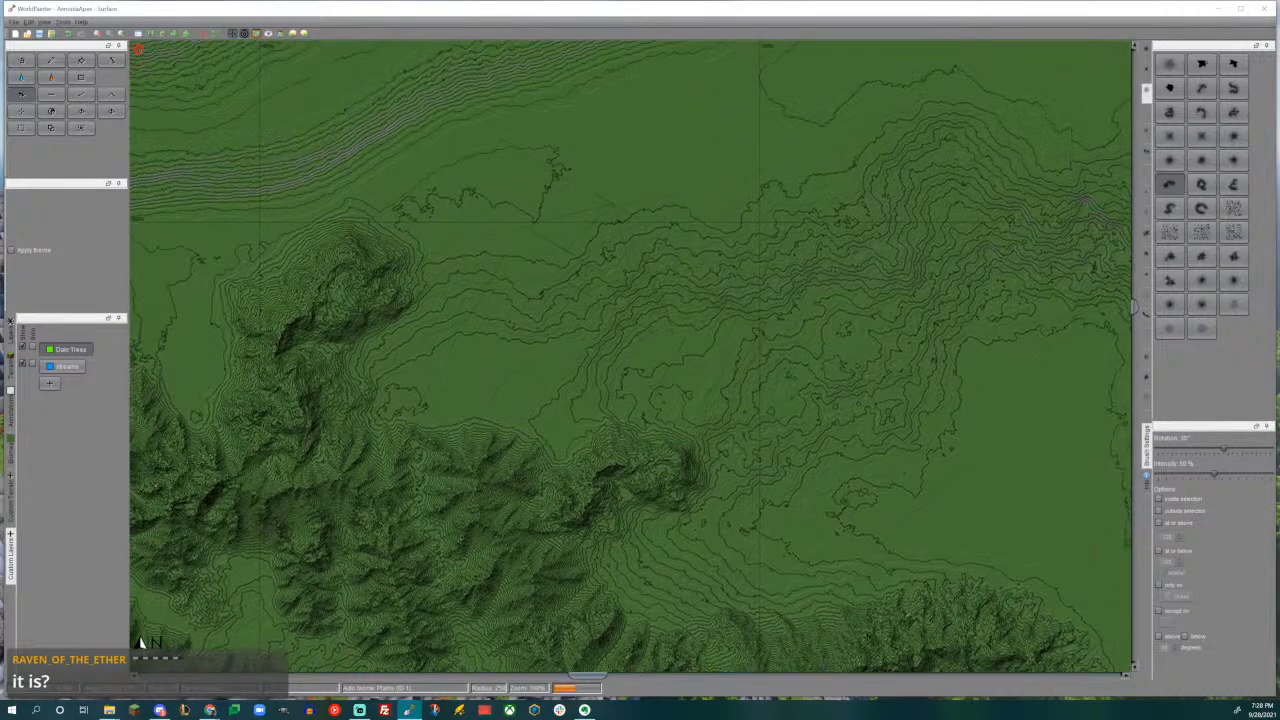
pyautogui.click(1202, 112)
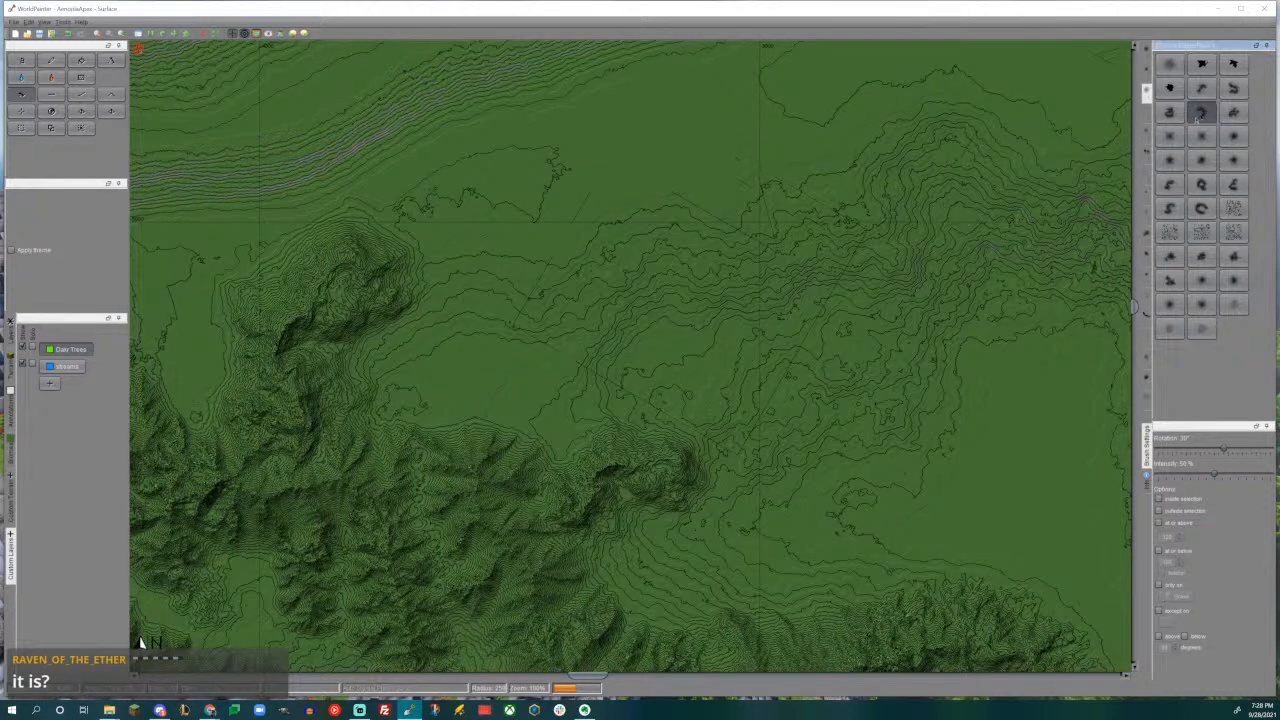
pyautogui.moveTo(650, 236); pyautogui.dragTo(833, 301, button='middle')
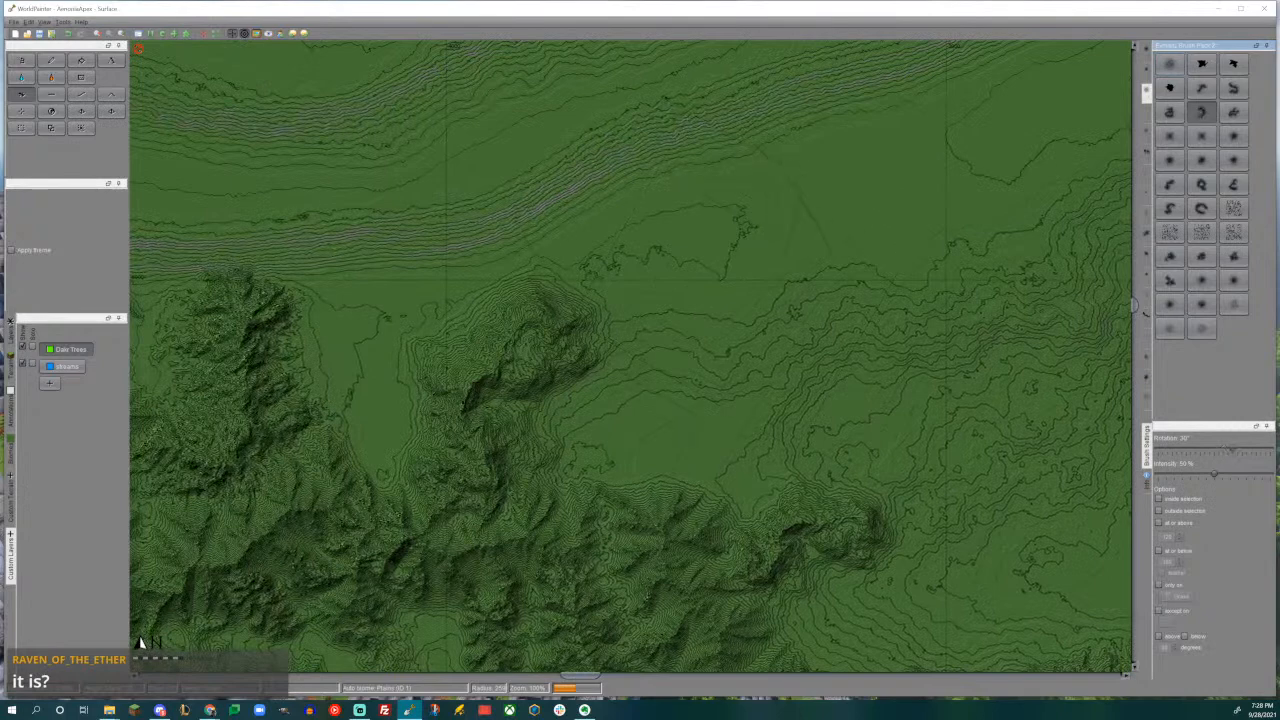
pyautogui.moveTo(677, 278); pyautogui.dragTo(680, 272)
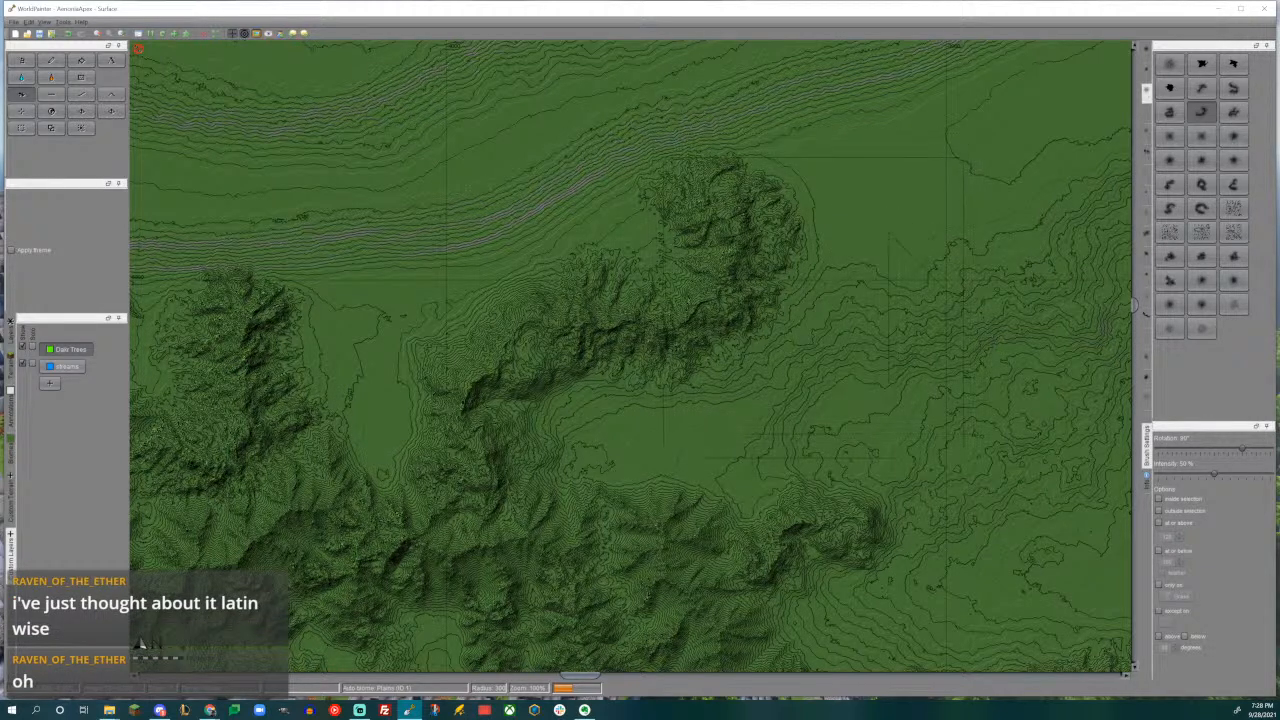
pyautogui.moveTo(754, 357); pyautogui.dragTo(729, 306, button='middle')
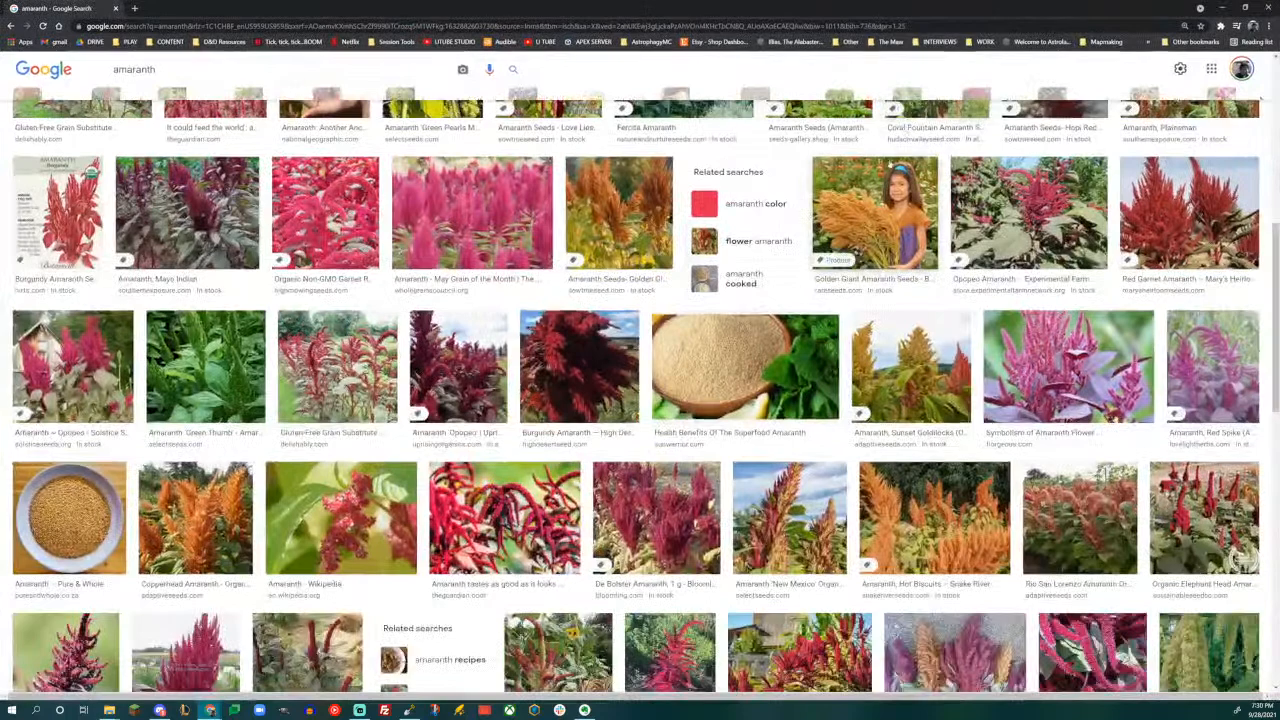
# - View enlarged amaranth photos from the Google image results, including the Rojo, Polish, De Bolster and Burgundy varieties
pyautogui.scroll(10, 827, 310)
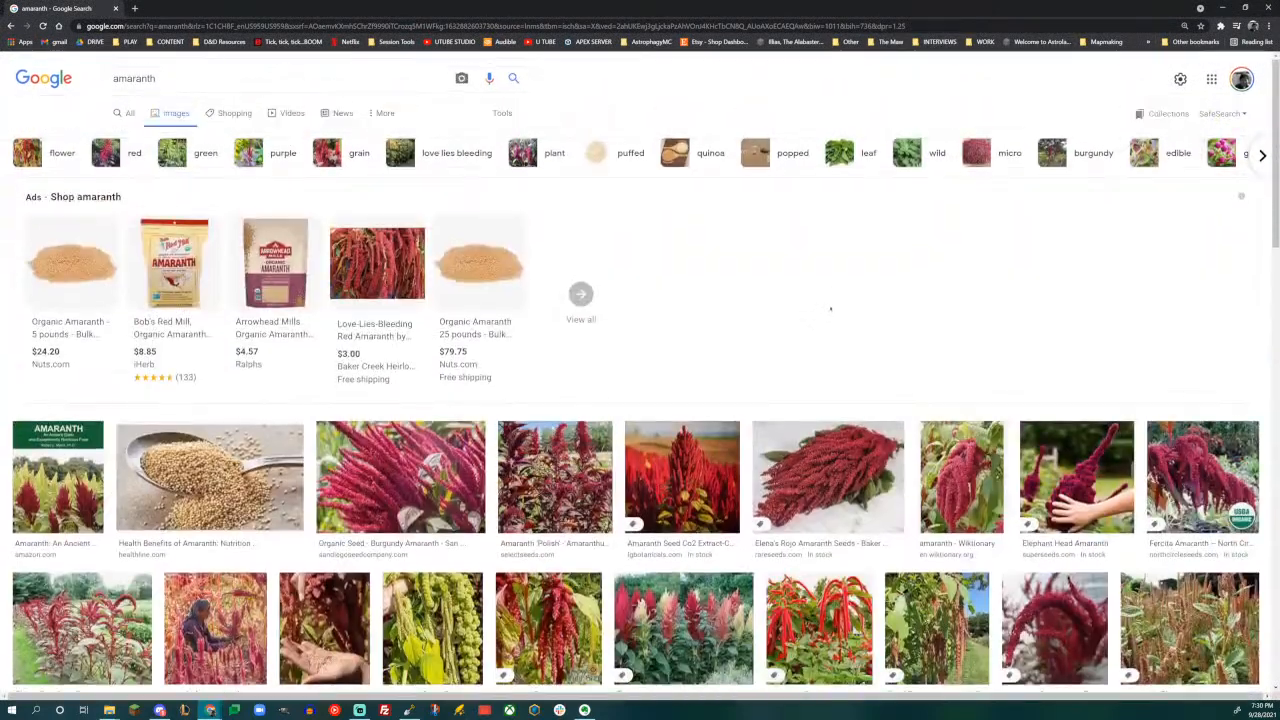
pyautogui.scroll(-2, 827, 310)
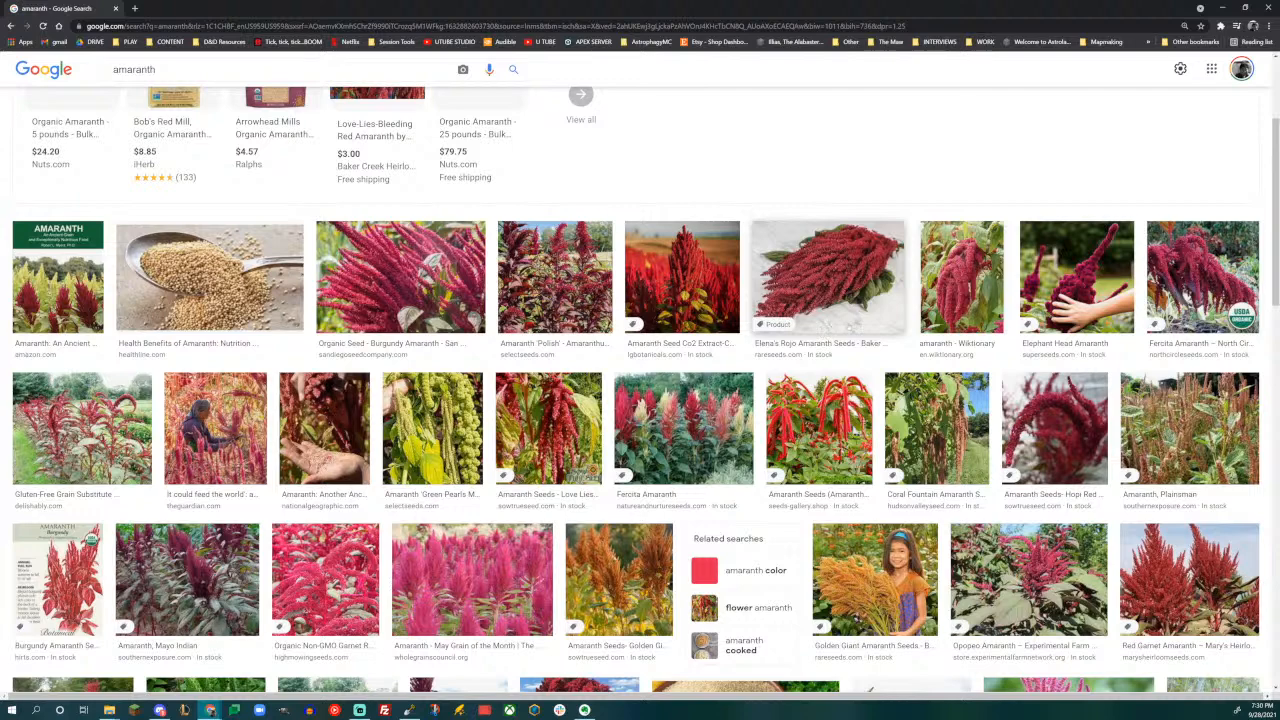
pyautogui.click(826, 278)
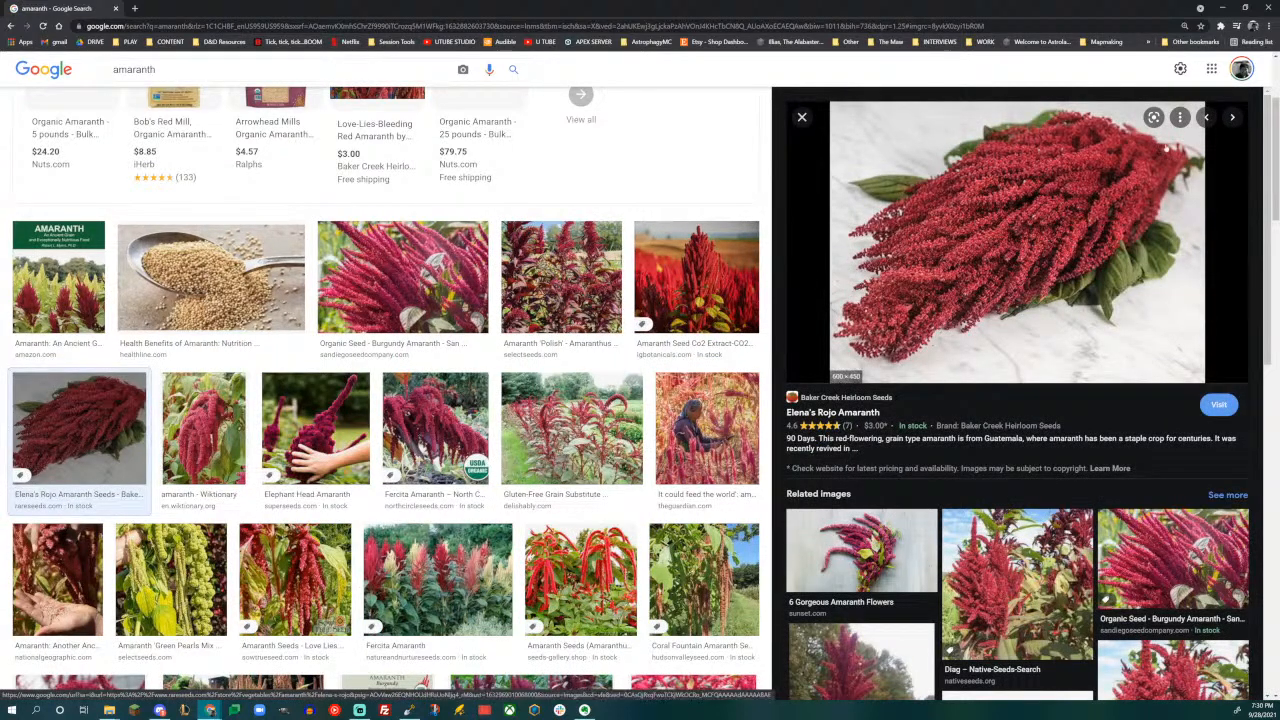
pyautogui.click(681, 290)
pyautogui.click(570, 280)
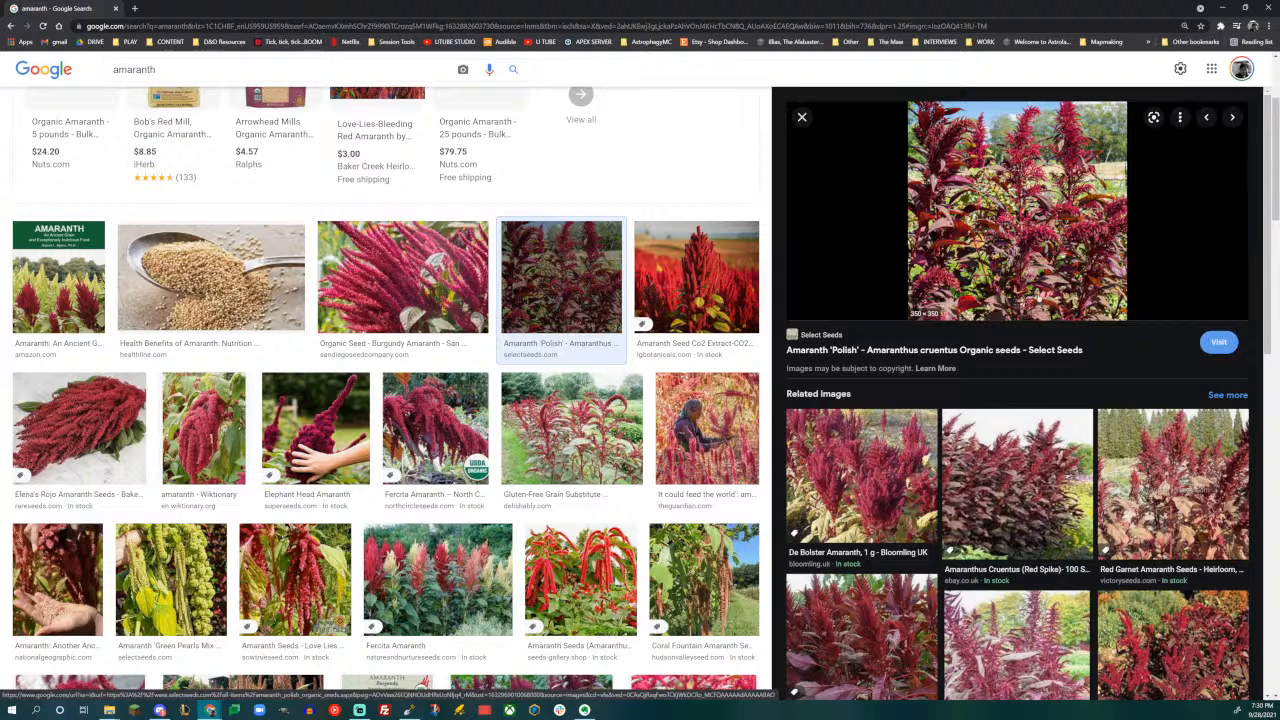
pyautogui.click(900, 466)
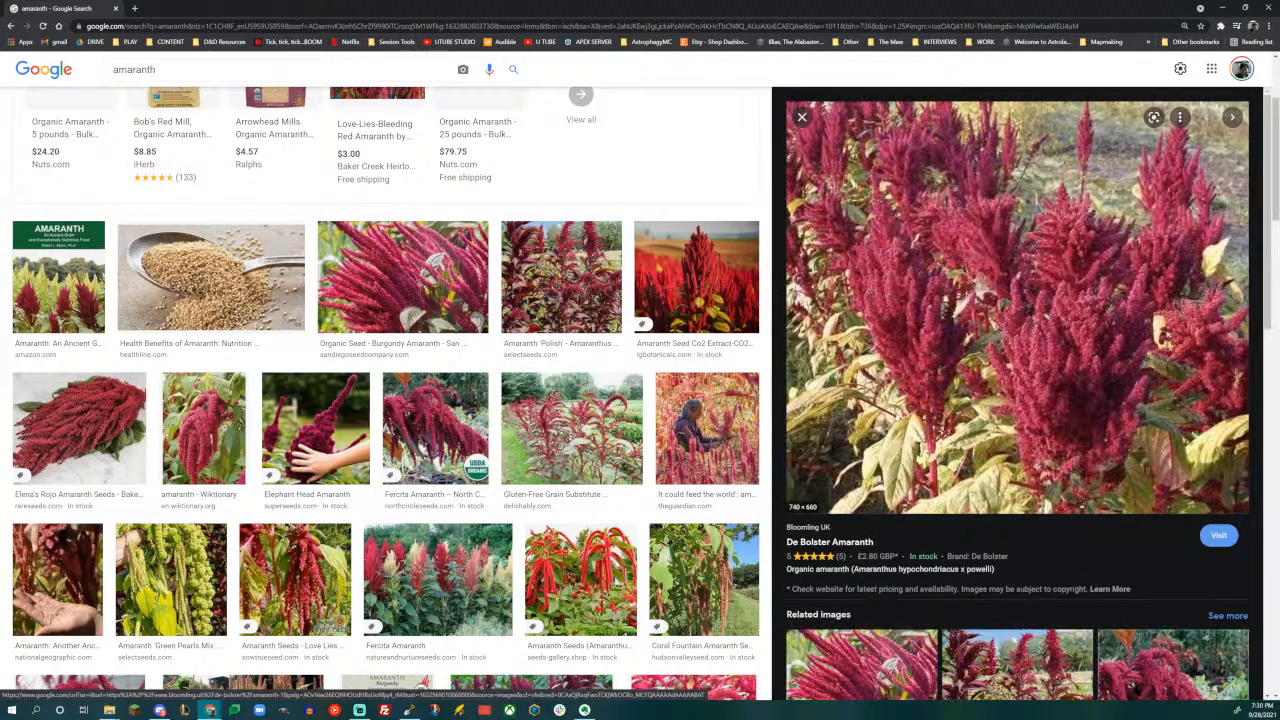
pyautogui.click(406, 305)
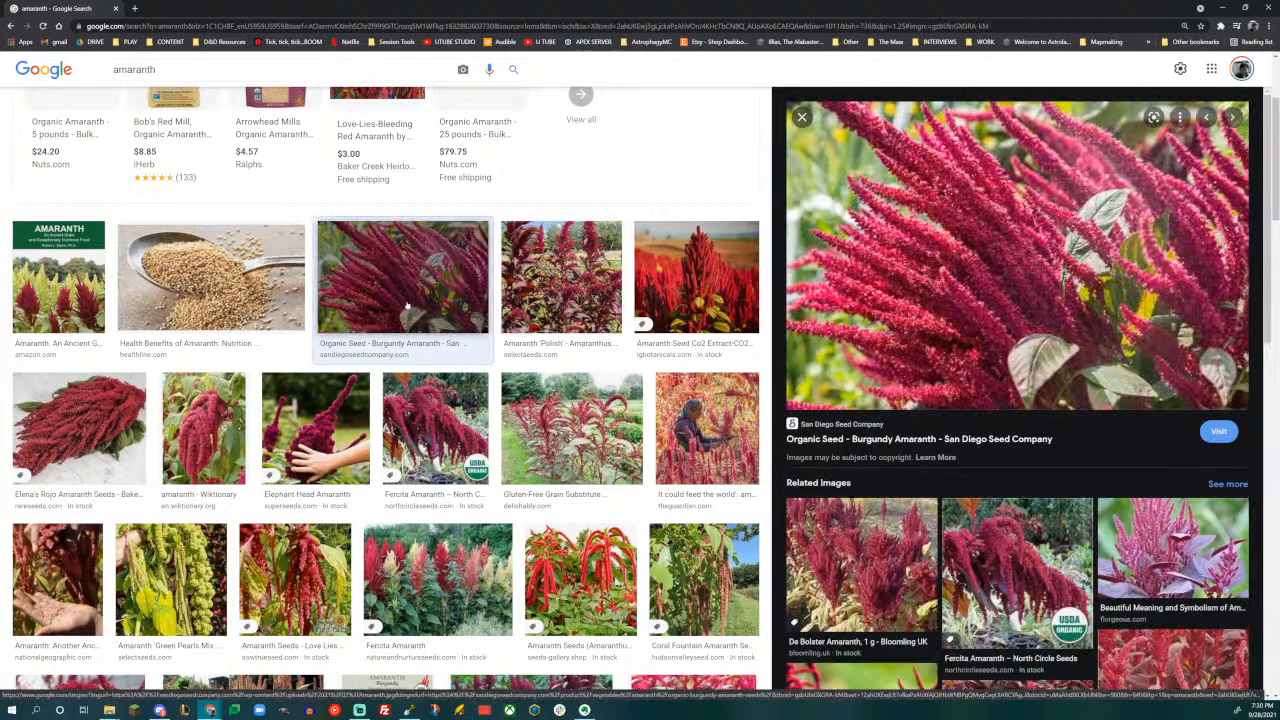
# - Look through the rest of the amaranth image results, comparing the flower colours and shapes of further varieties
pyautogui.scroll(-10, 409, 326)
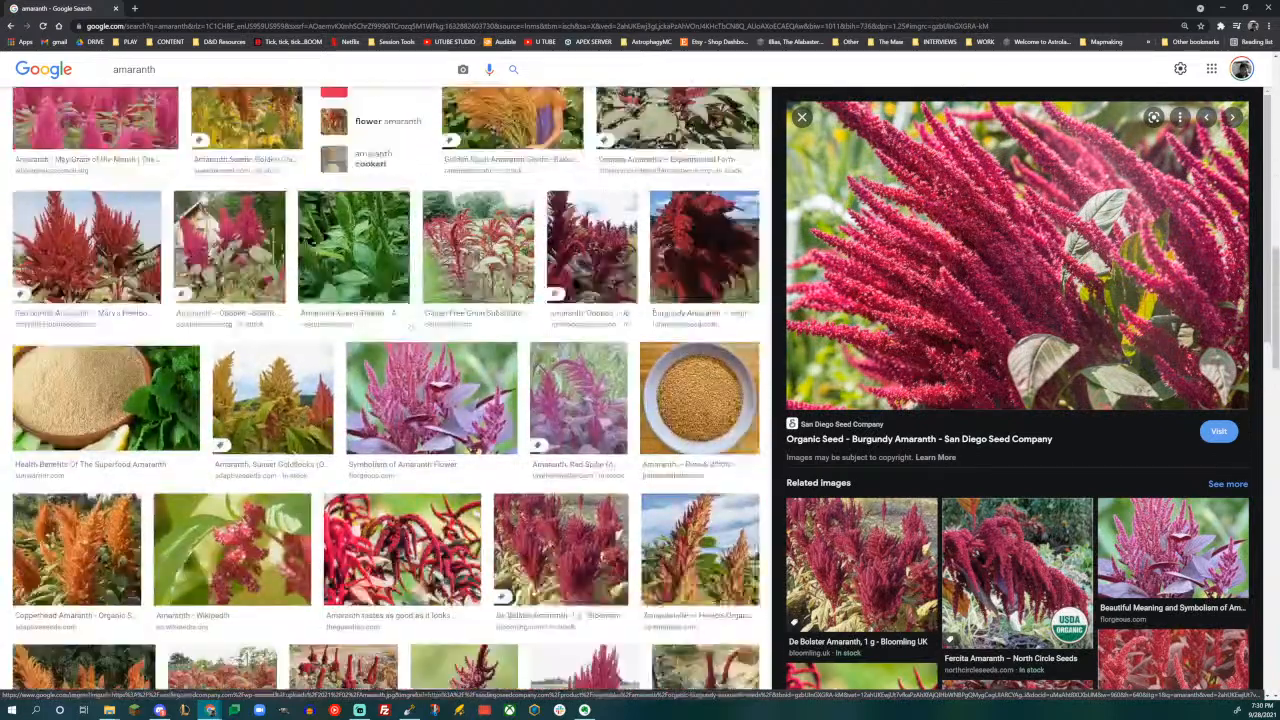
pyautogui.scroll(-2, 428, 327)
pyautogui.scroll(2, 428, 327)
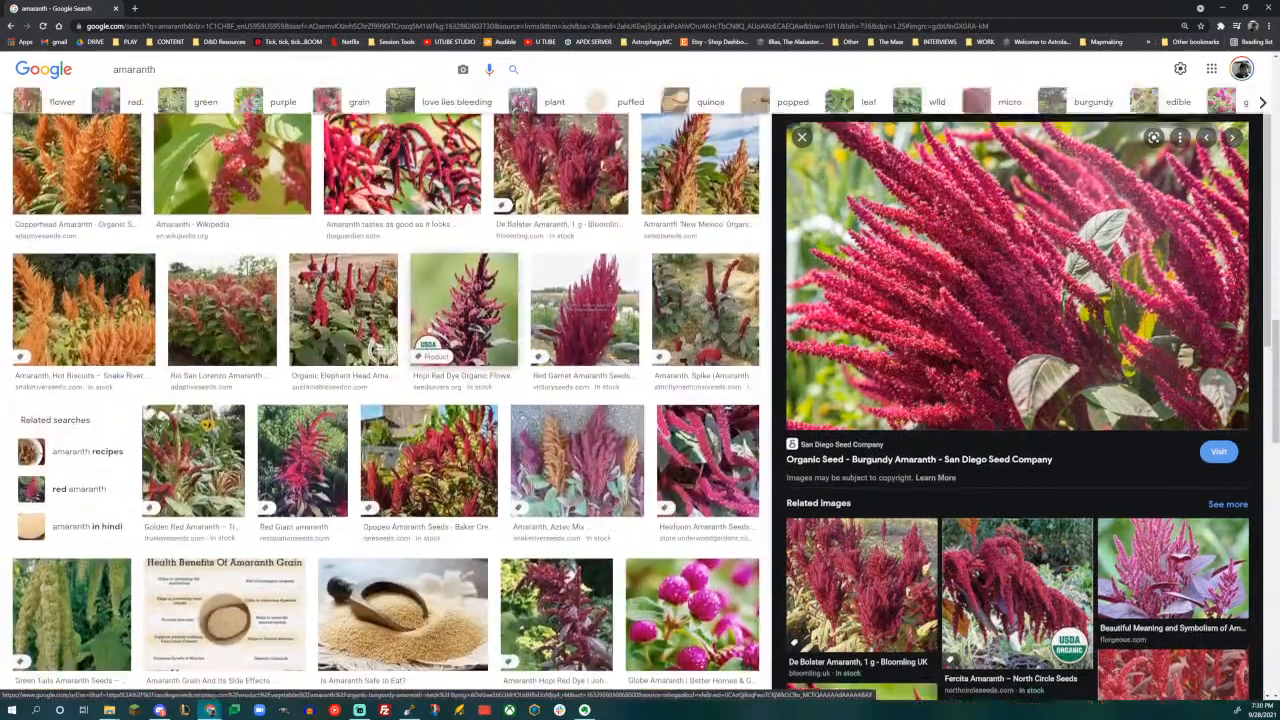
pyautogui.scroll(3, 428, 328)
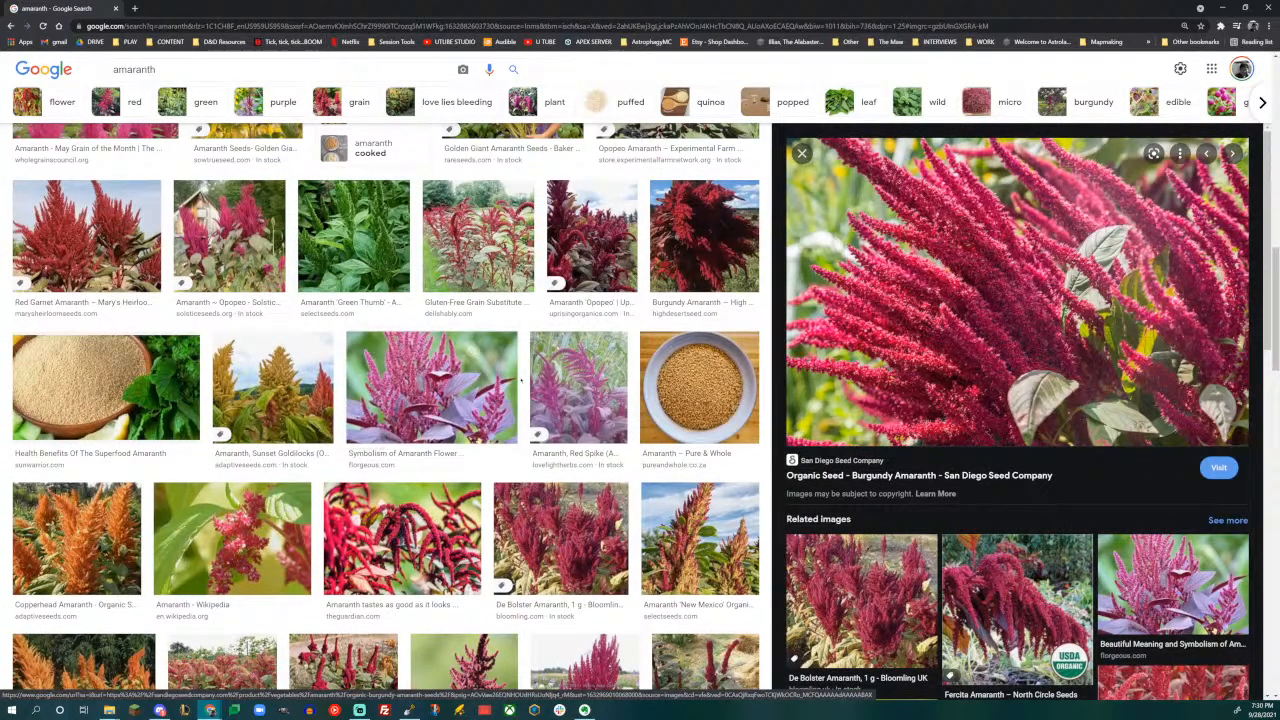
pyautogui.scroll(-10, 529, 384)
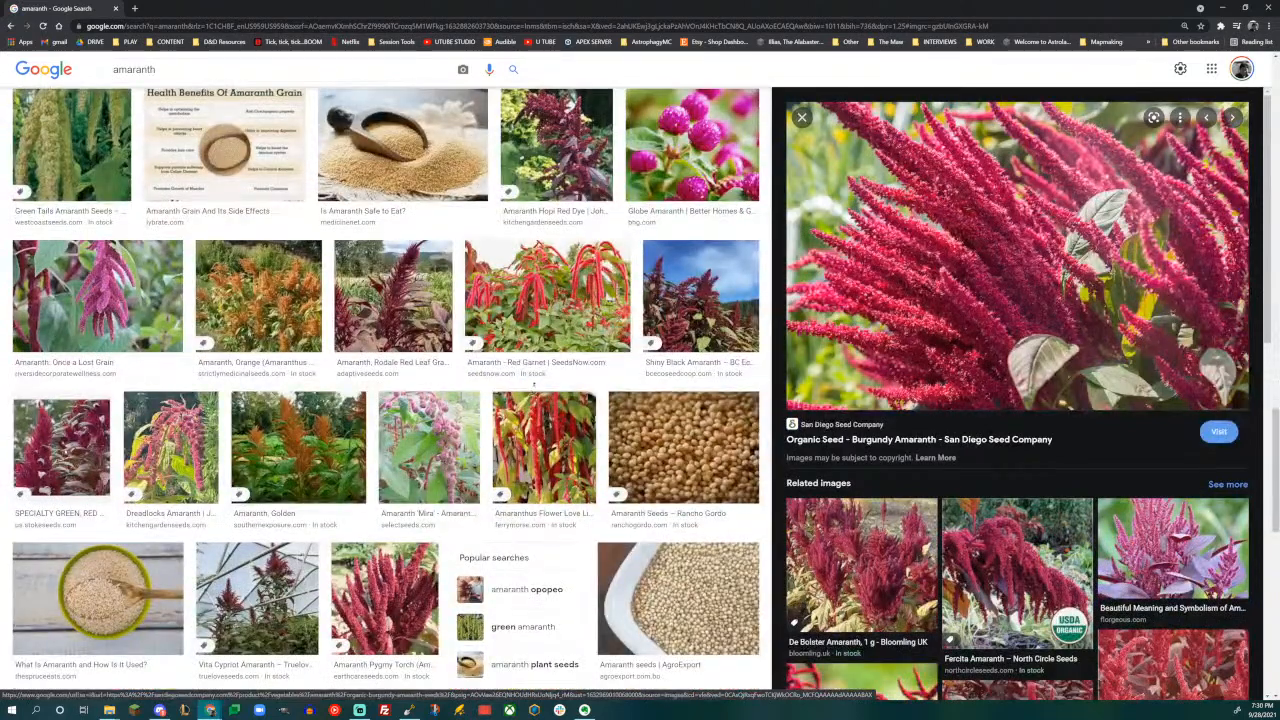
pyautogui.scroll(-3, 529, 384)
pyautogui.scroll(-6, 529, 370)
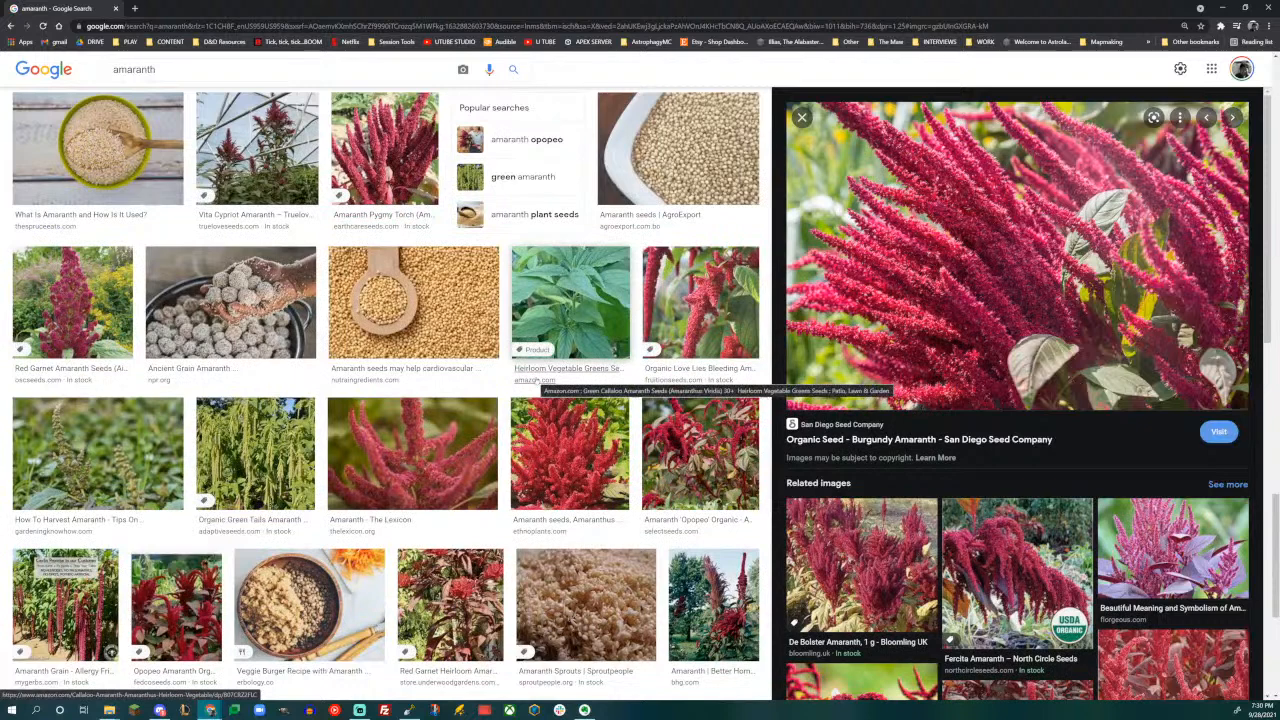
pyautogui.scroll(-4, 535, 380)
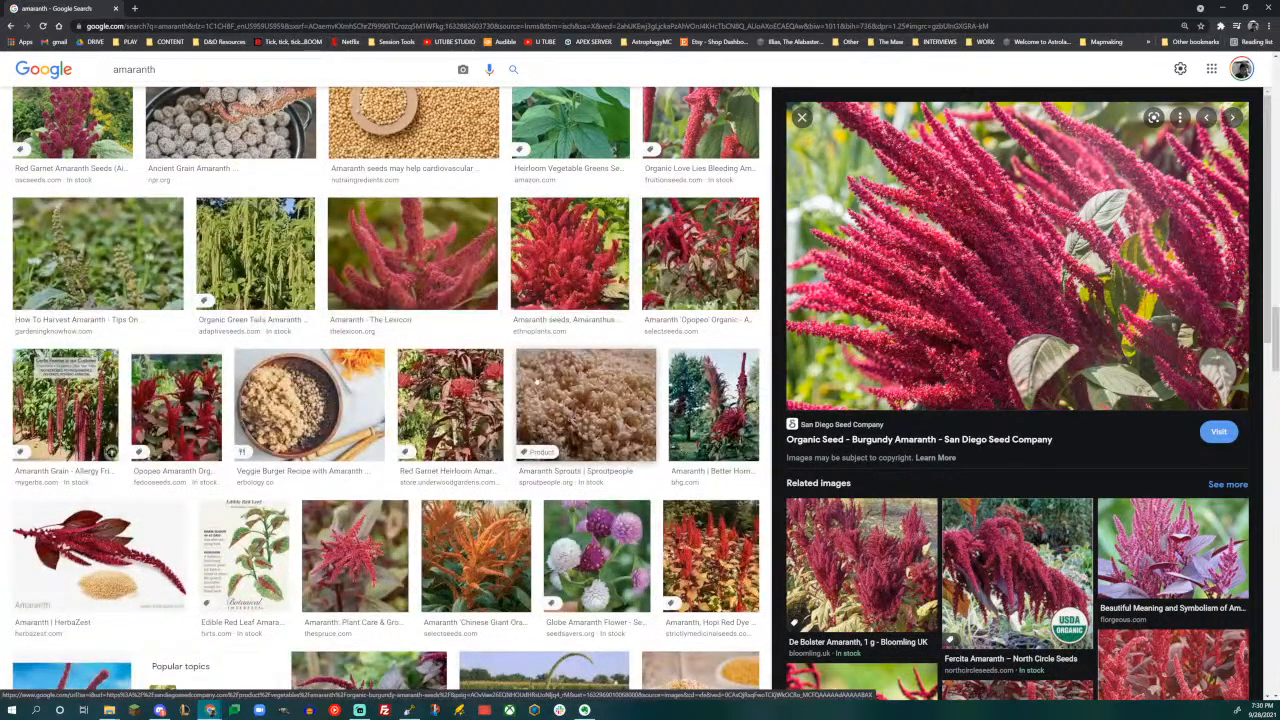
pyautogui.scroll(-3, 537, 380)
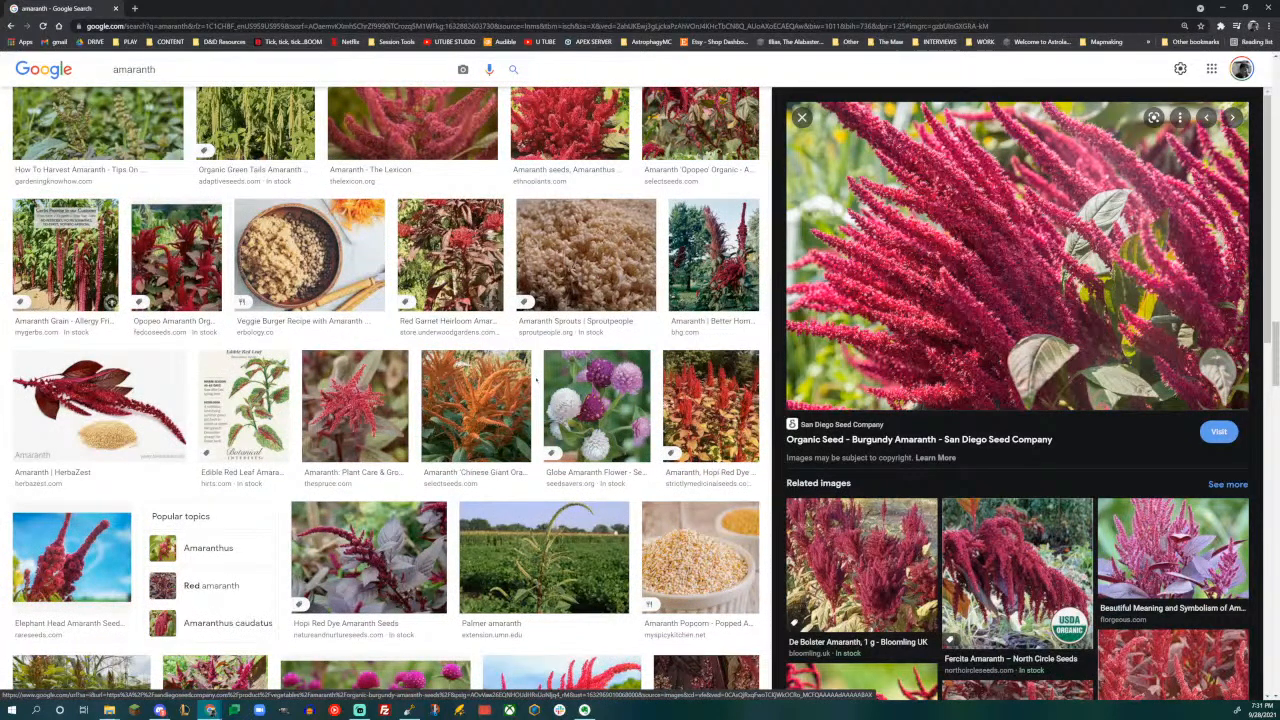
# - Look through further amaranth image results, and leave the browser to return to the WorldPainter map
pyautogui.scroll(-3, 536, 378)
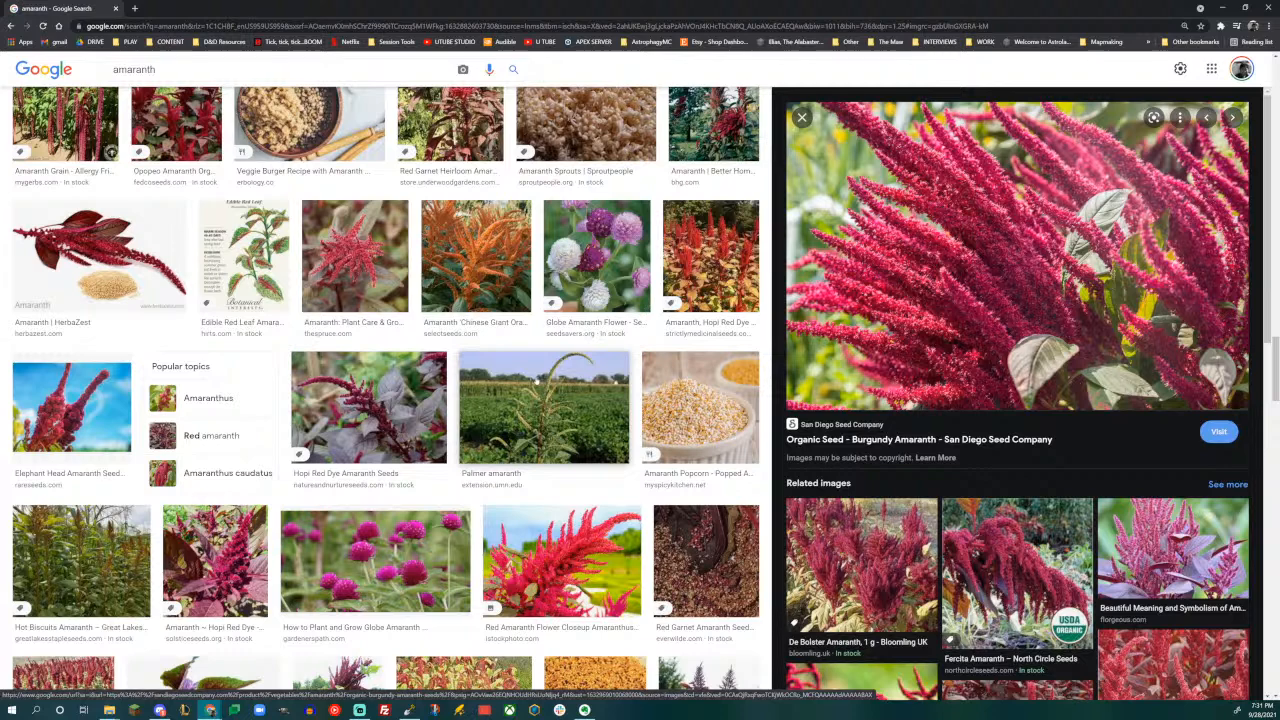
pyautogui.scroll(-3, 536, 380)
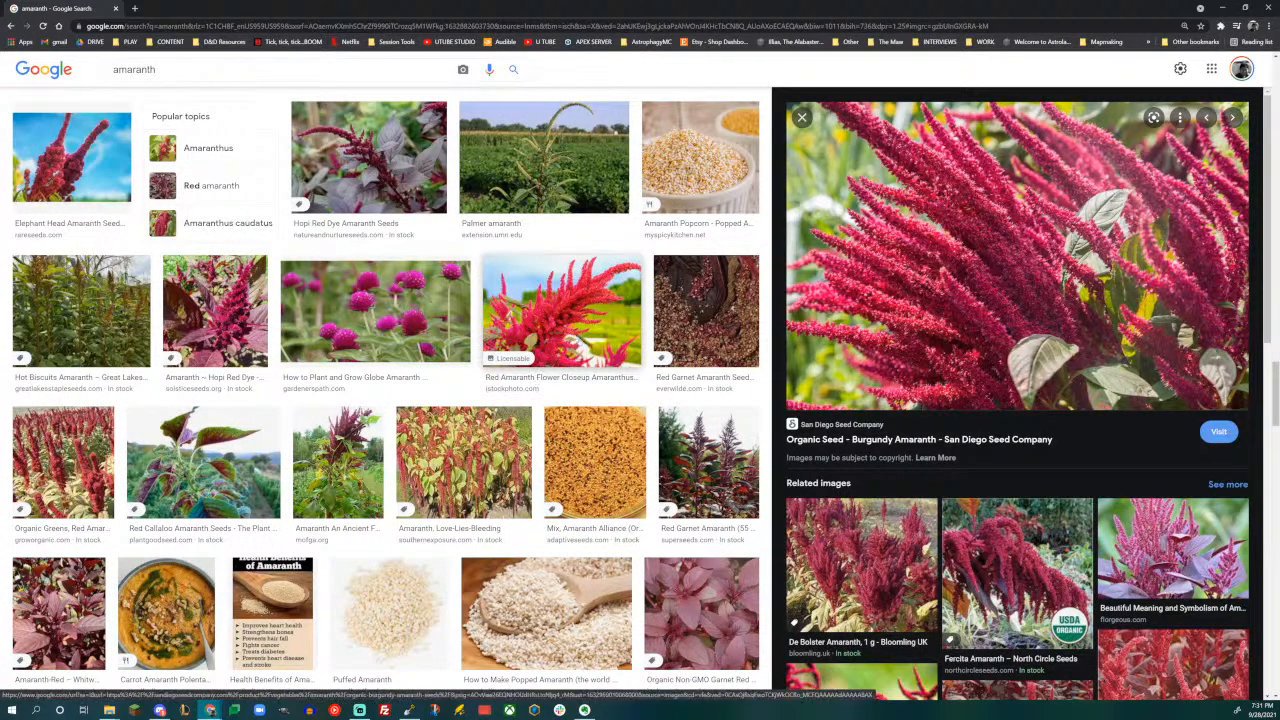
pyautogui.scroll(5, 536, 380)
pyautogui.click(1268, 7)
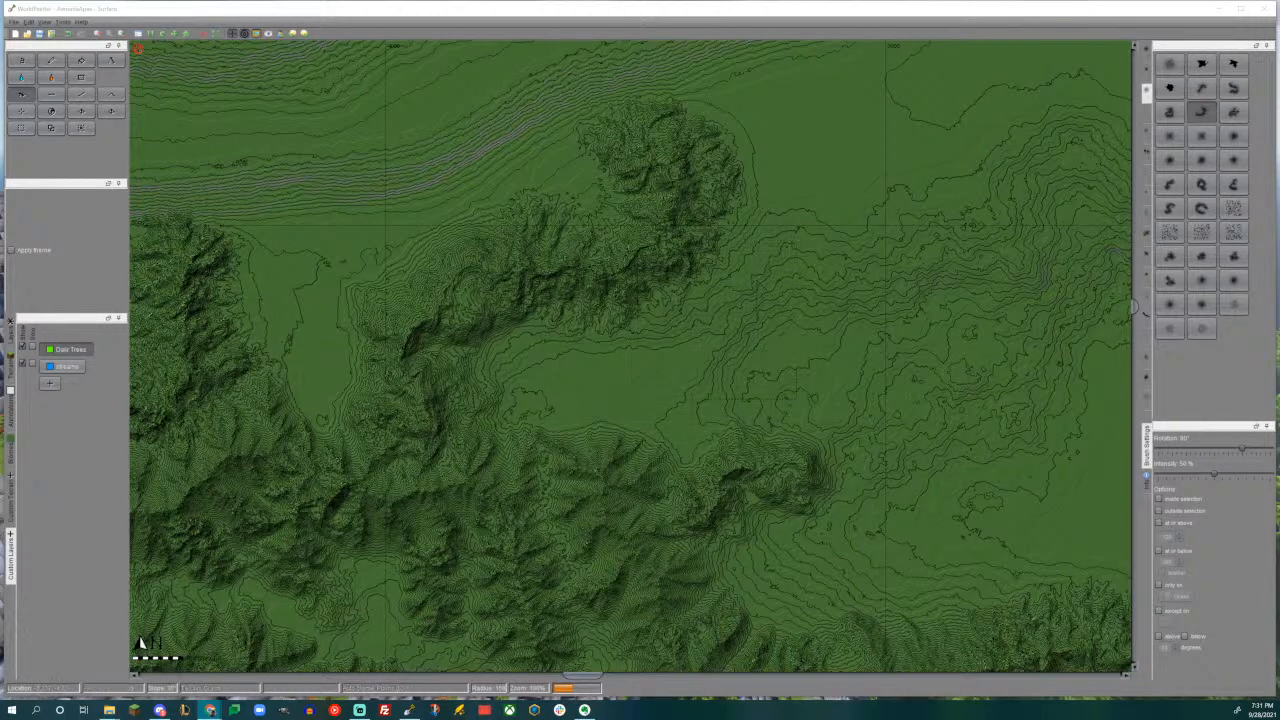
# - Extend the northern spur to the southeast with a large curved mountain, using the curved brush rotated to 165°
pyautogui.click(57, 458)
pyautogui.moveTo(717, 337); pyautogui.dragTo(582, 391, button='middle')
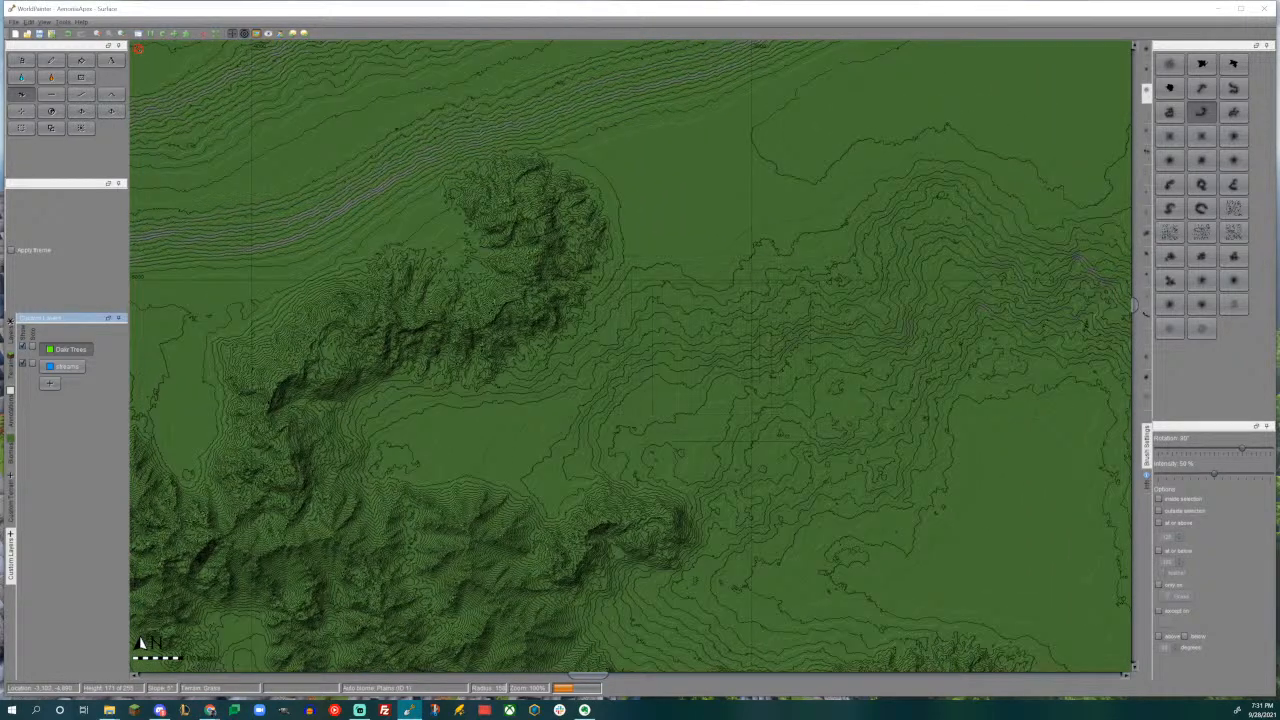
pyautogui.keyDown('alt'); pyautogui.scroll(-2, 691, 358); pyautogui.keyUp('alt')
pyautogui.moveTo(688, 330); pyautogui.dragTo(688, 330)
pyautogui.moveTo(675, 337); pyautogui.dragTo(676, 337)
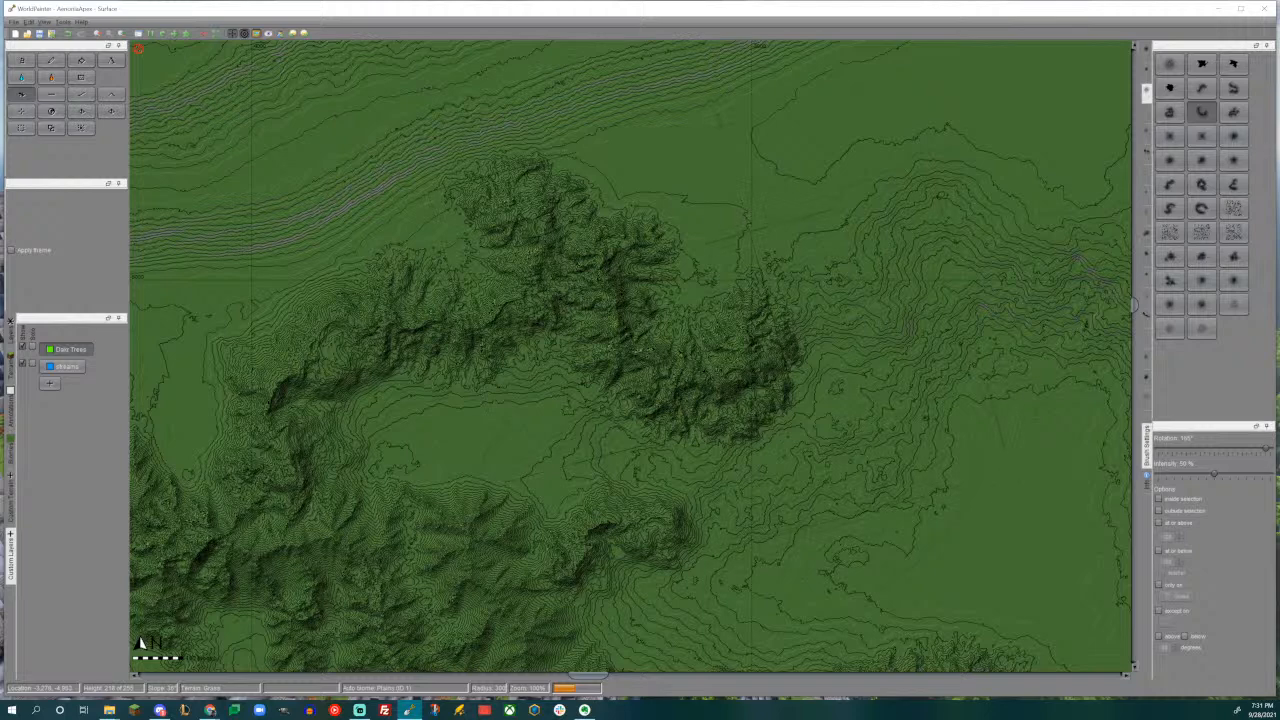
# - Continue the new curved mountain southeast with a narrow rugged ridge, using a different curved brush rotated to 105°
pyautogui.moveTo(866, 352); pyautogui.dragTo(790, 261, button='middle')
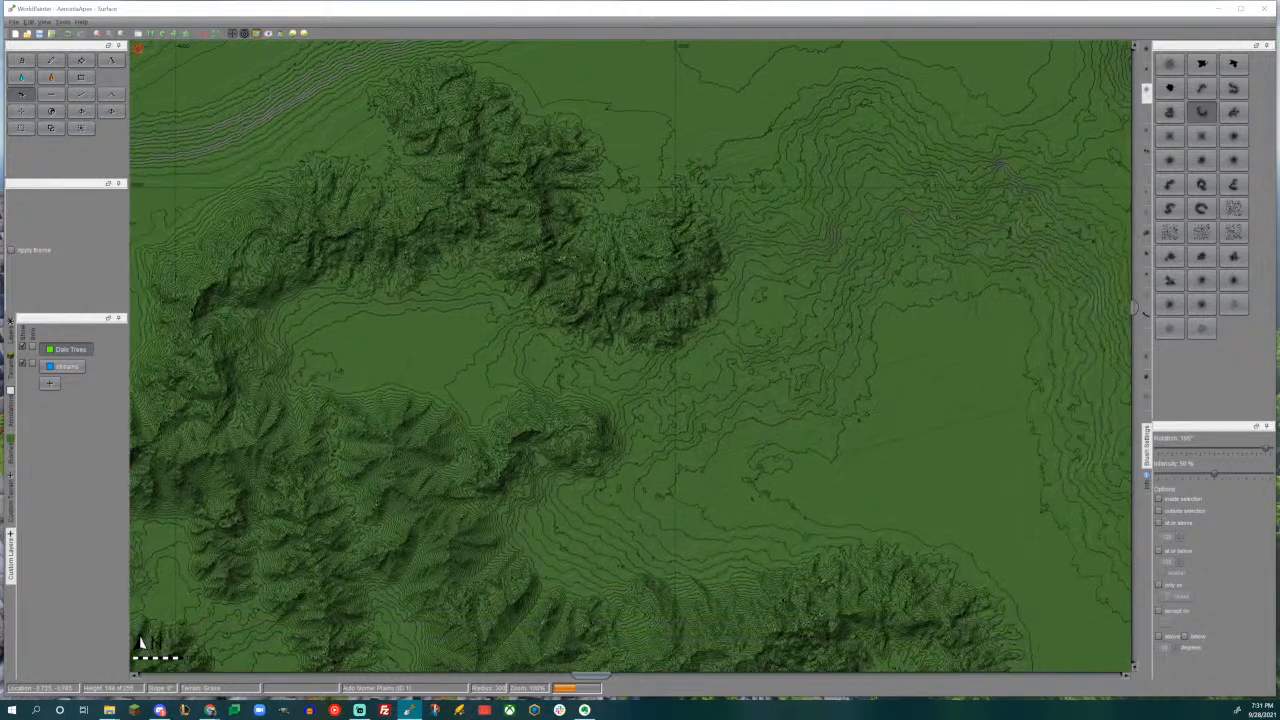
pyautogui.click(1201, 88)
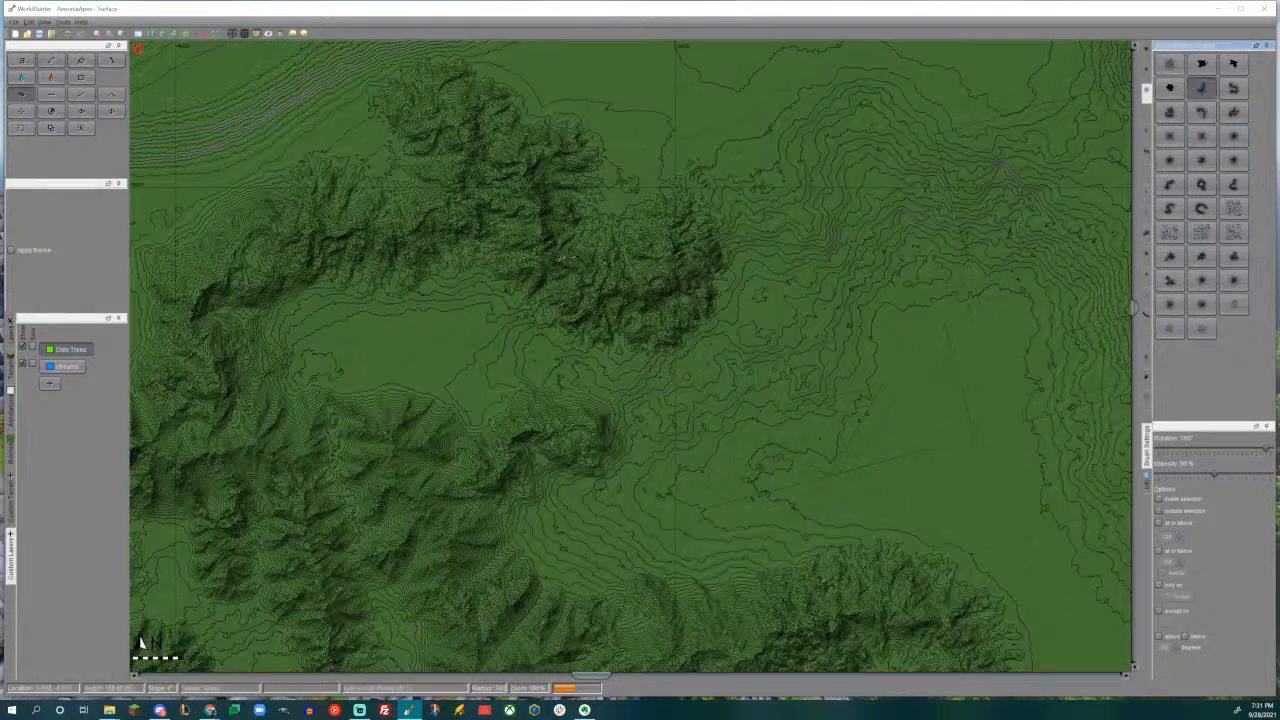
pyautogui.click(753, 352)
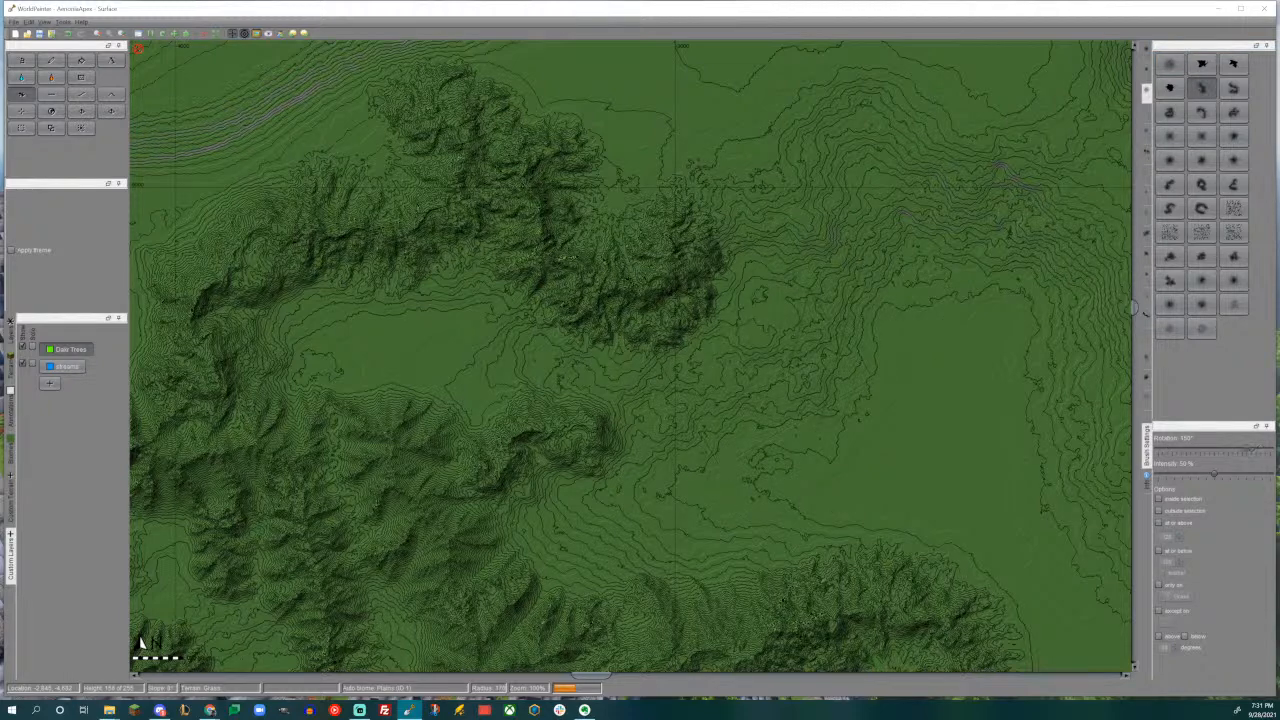
pyautogui.click(735, 384)
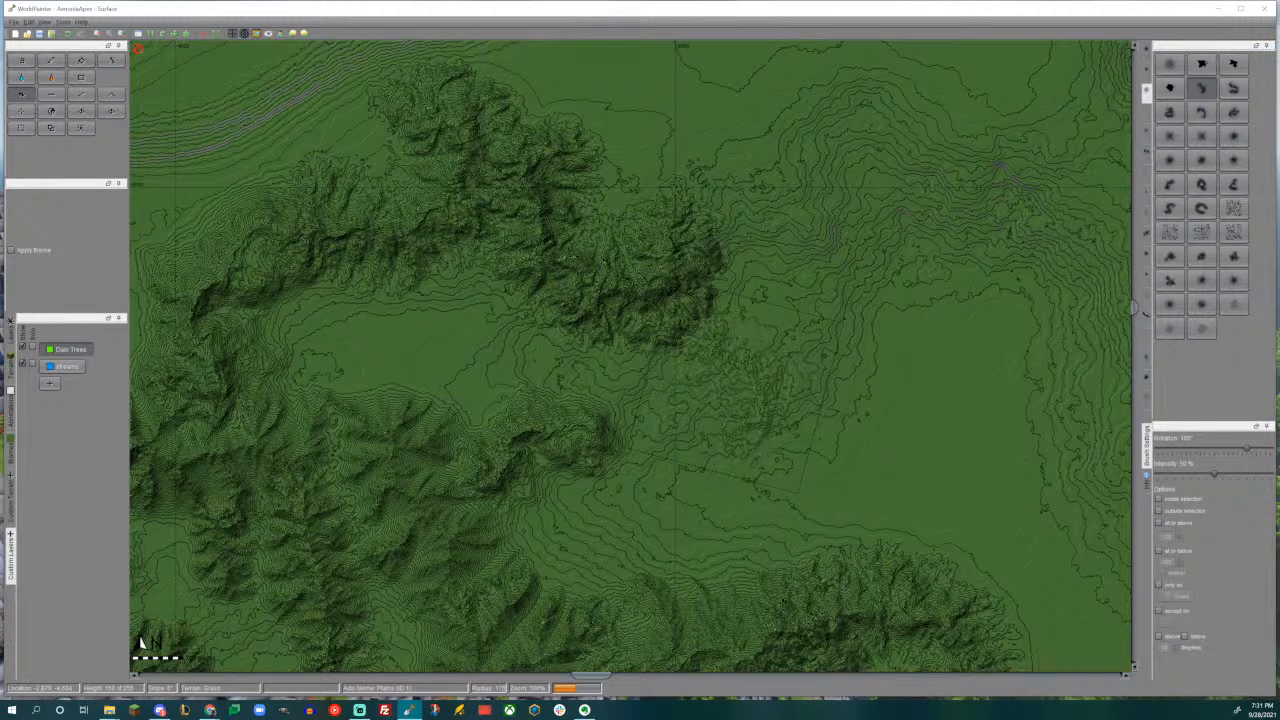
pyautogui.moveTo(735, 384); pyautogui.dragTo(735, 384)
# - Stamp another narrow rugged ridge on the southern side of the small curved mountain southwest of the new ridge
pyautogui.moveTo(735, 384)
pyautogui.mouseDown(button='middle')
pyautogui.moveTo(745, 207)
pyautogui.moveTo(695, 272)
pyautogui.mouseUp(button='middle')
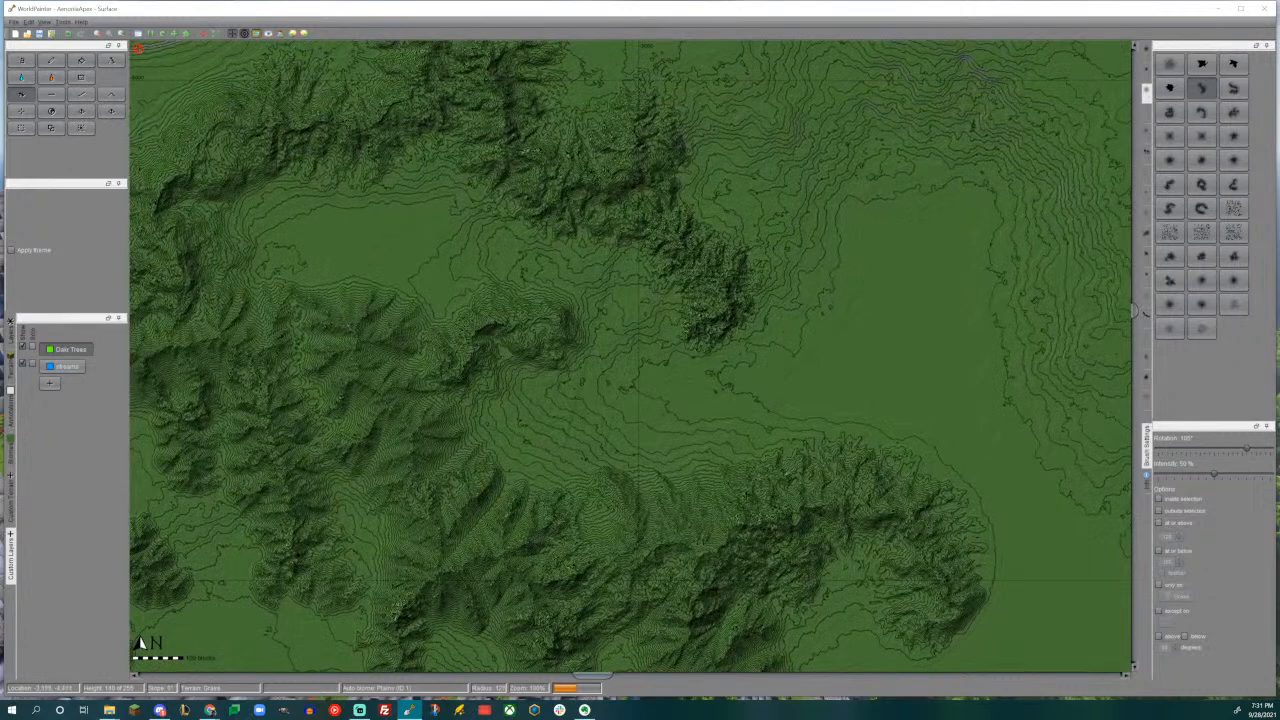
pyautogui.moveTo(525, 410); pyautogui.dragTo(525, 410)
pyautogui.moveTo(609, 371); pyautogui.dragTo(912, 450, button='middle')
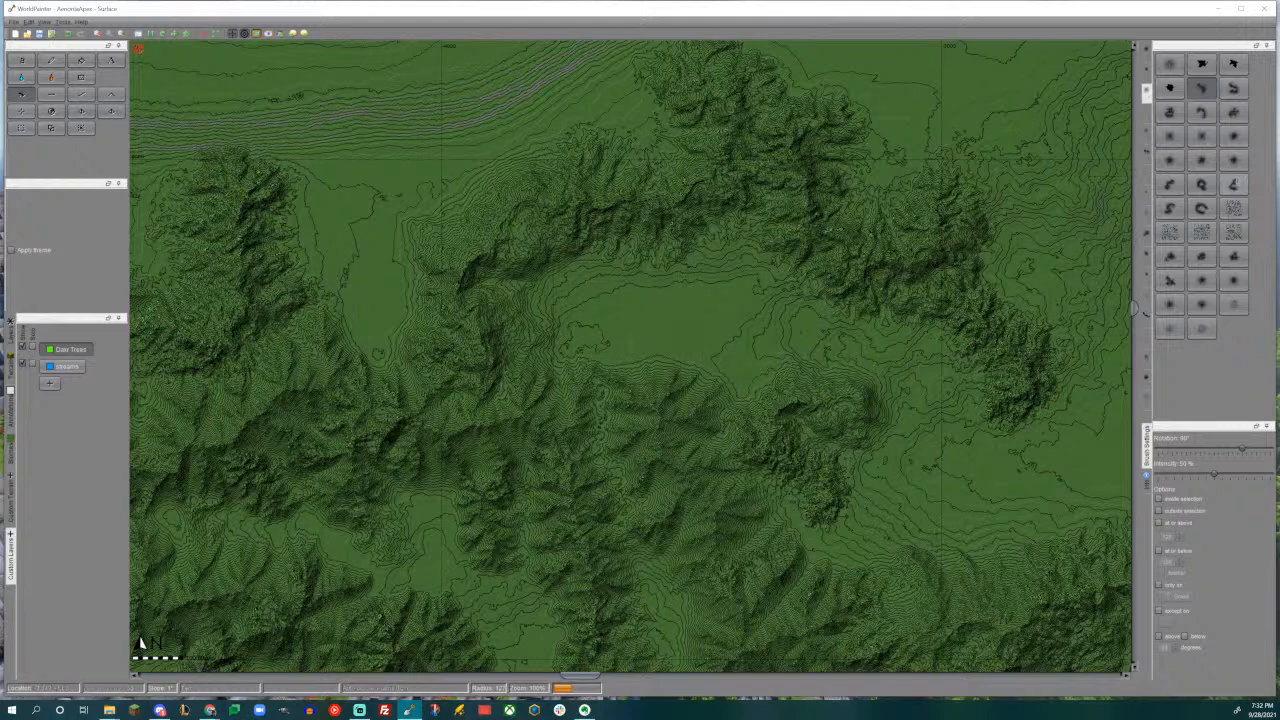
# - Fill the western part of the enclosed valley with a broad rugged mountain block, and inspect it in the 3D view
pyautogui.click(1171, 116)
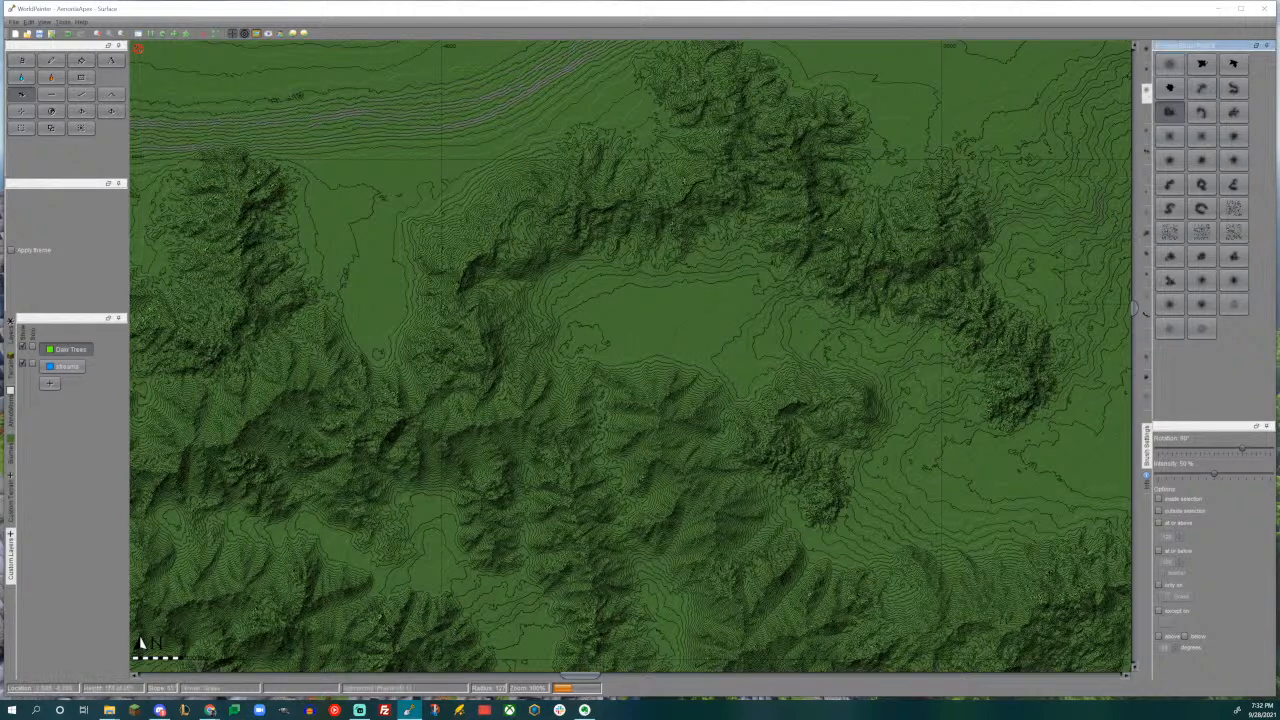
pyautogui.moveTo(626, 306)
pyautogui.mouseDown()
pyautogui.moveTo(640, 305)
pyautogui.moveTo(608, 318)
pyautogui.moveTo(610, 270)
pyautogui.moveTo(620, 300)
pyautogui.moveTo(590, 260)
pyautogui.moveTo(580, 292)
pyautogui.mouseUp()
pyautogui.moveTo(753, 306); pyautogui.dragTo(668, 299, button='middle')
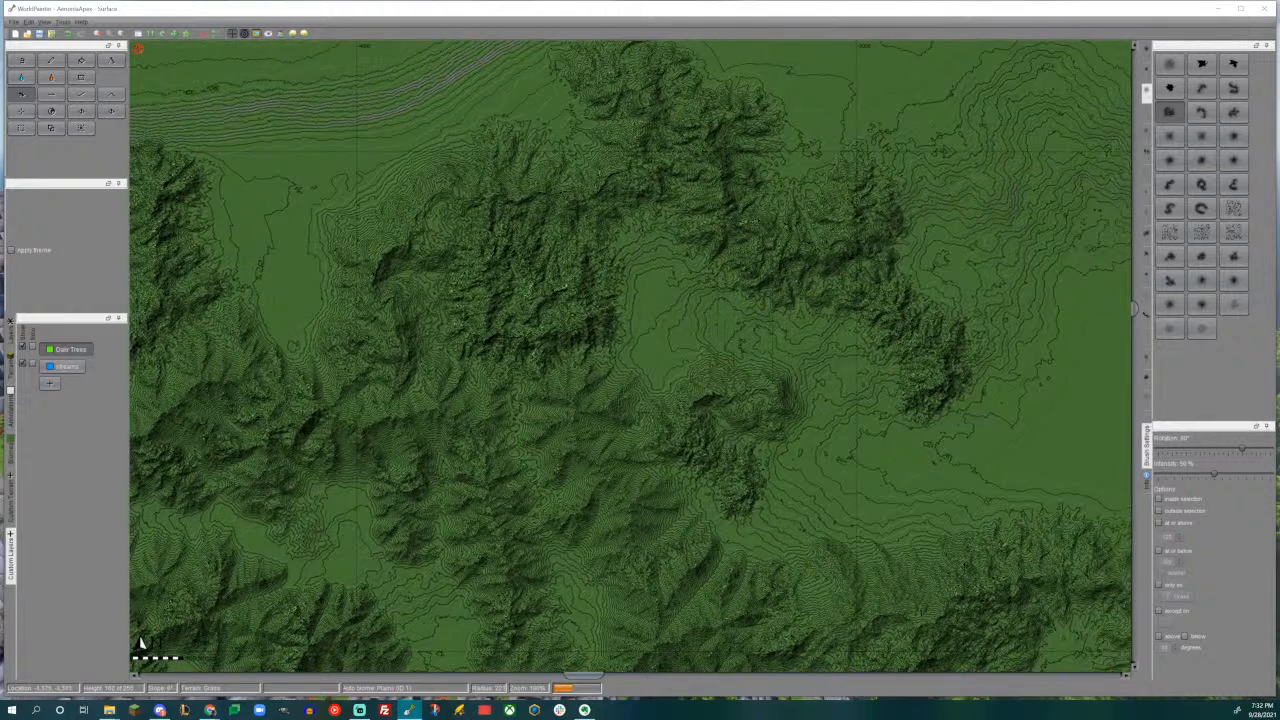
pyautogui.hotkey('ctrl', '3')
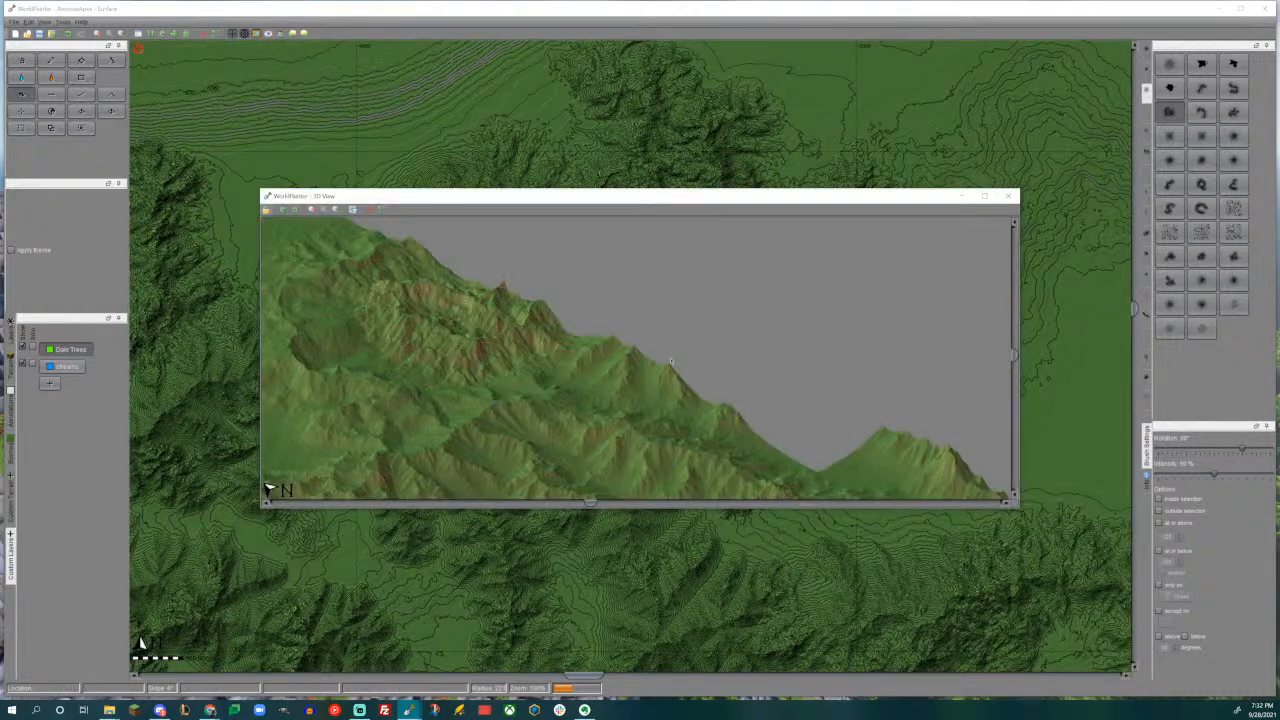
pyautogui.moveTo(677, 292); pyautogui.dragTo(658, 380)
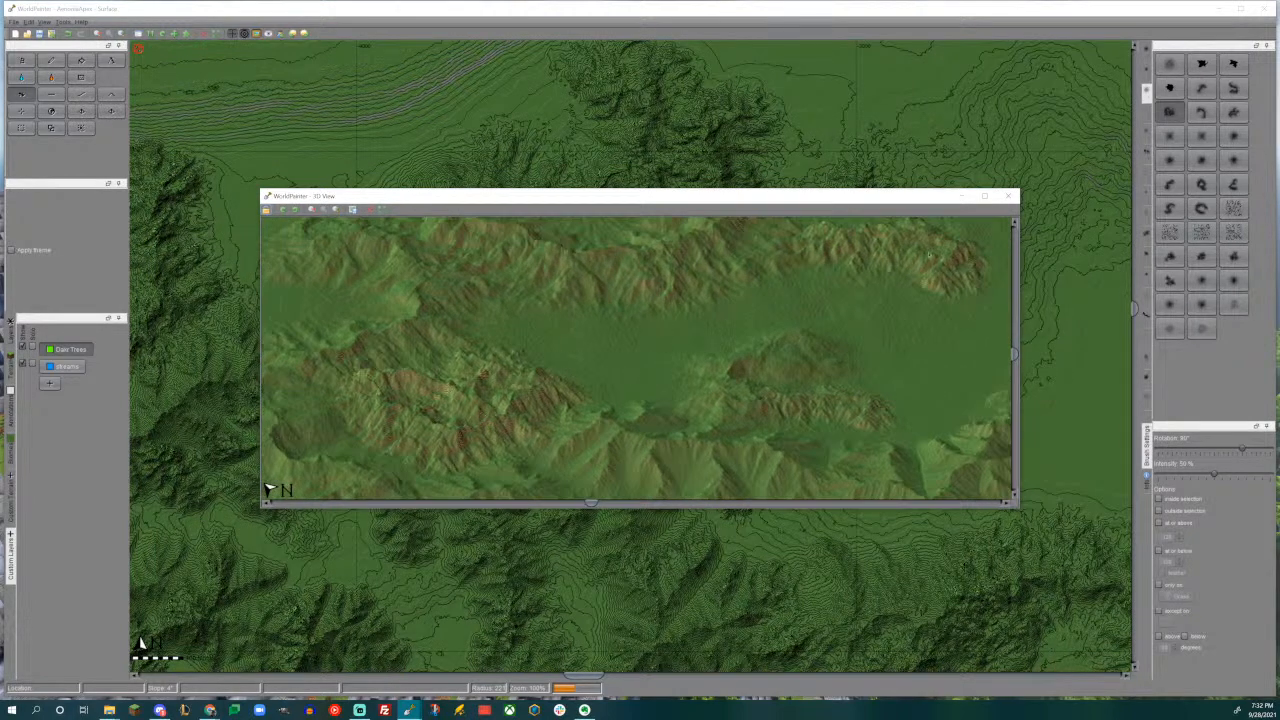
pyautogui.click(1005, 196)
# - Add a horseshoe mountain just east of the broad block, using the horseshoe brush rotated to 45°, and inspect it in 3D
pyautogui.moveTo(694, 392); pyautogui.dragTo(664, 372, button='middle')
pyautogui.click(1205, 211)
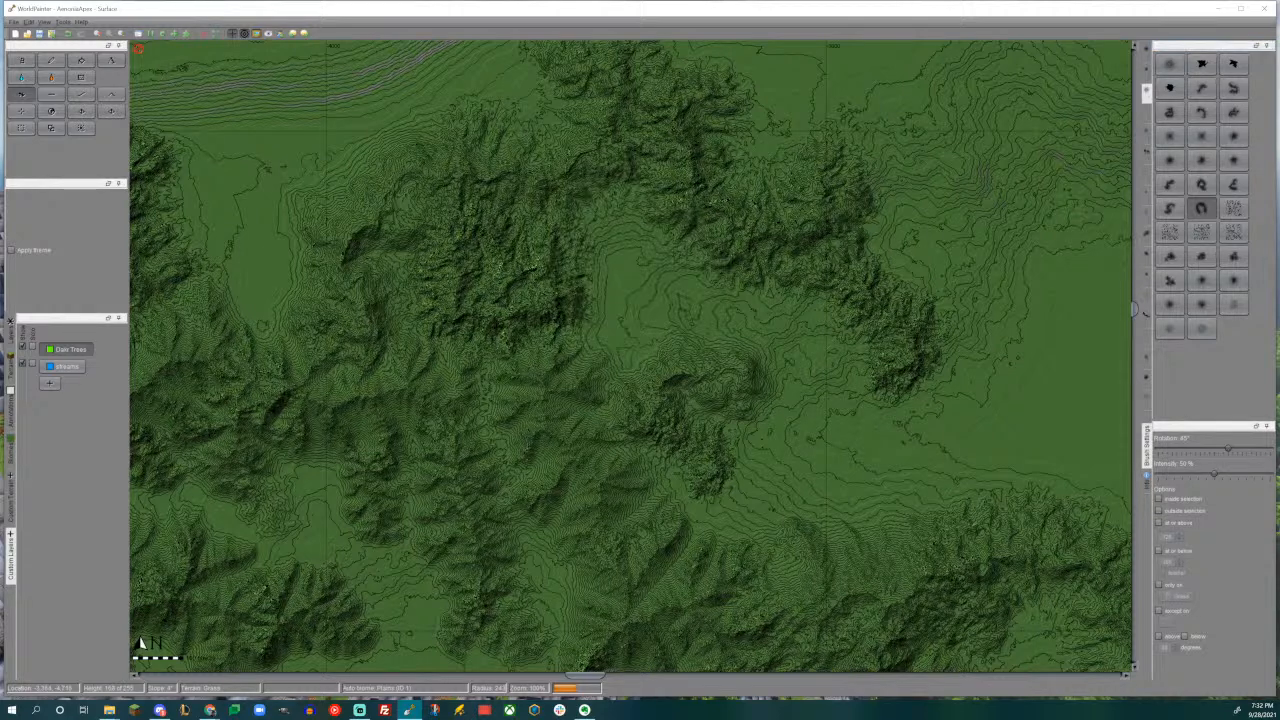
pyautogui.moveTo(586, 222)
pyautogui.mouseDown()
pyautogui.moveTo(640, 240)
pyautogui.moveTo(600, 210)
pyautogui.moveTo(610, 300)
pyautogui.moveTo(670, 283)
pyautogui.moveTo(640, 205)
pyautogui.moveTo(665, 270)
pyautogui.moveTo(605, 210)
pyautogui.moveTo(640, 200)
pyautogui.moveTo(580, 238)
pyautogui.mouseUp()
pyautogui.press('F3')
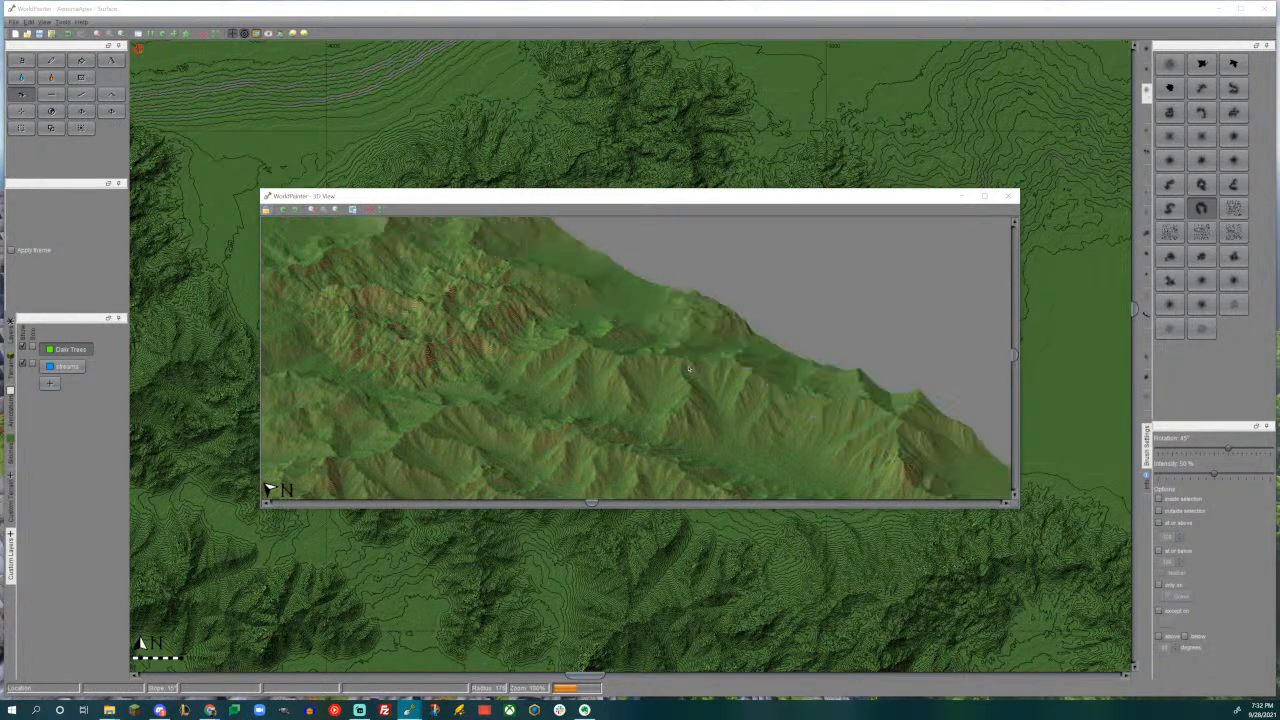
pyautogui.moveTo(655, 325); pyautogui.dragTo(627, 378)
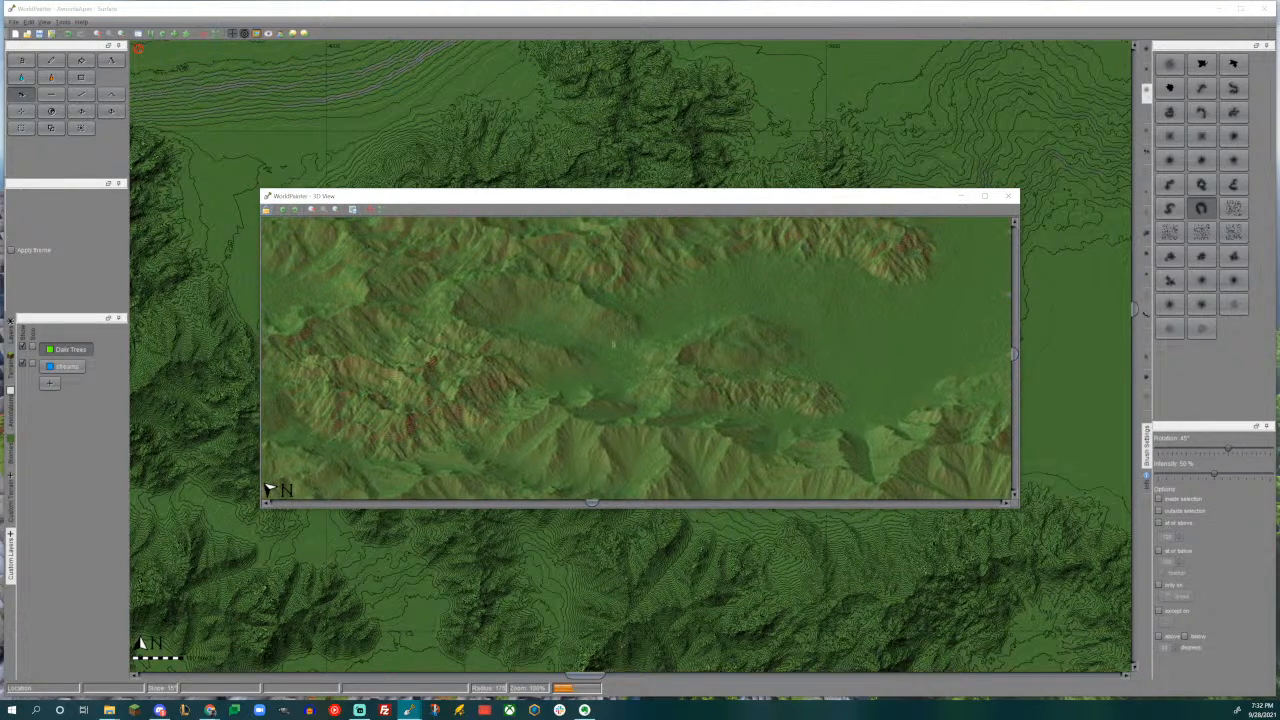
pyautogui.click(1006, 196)
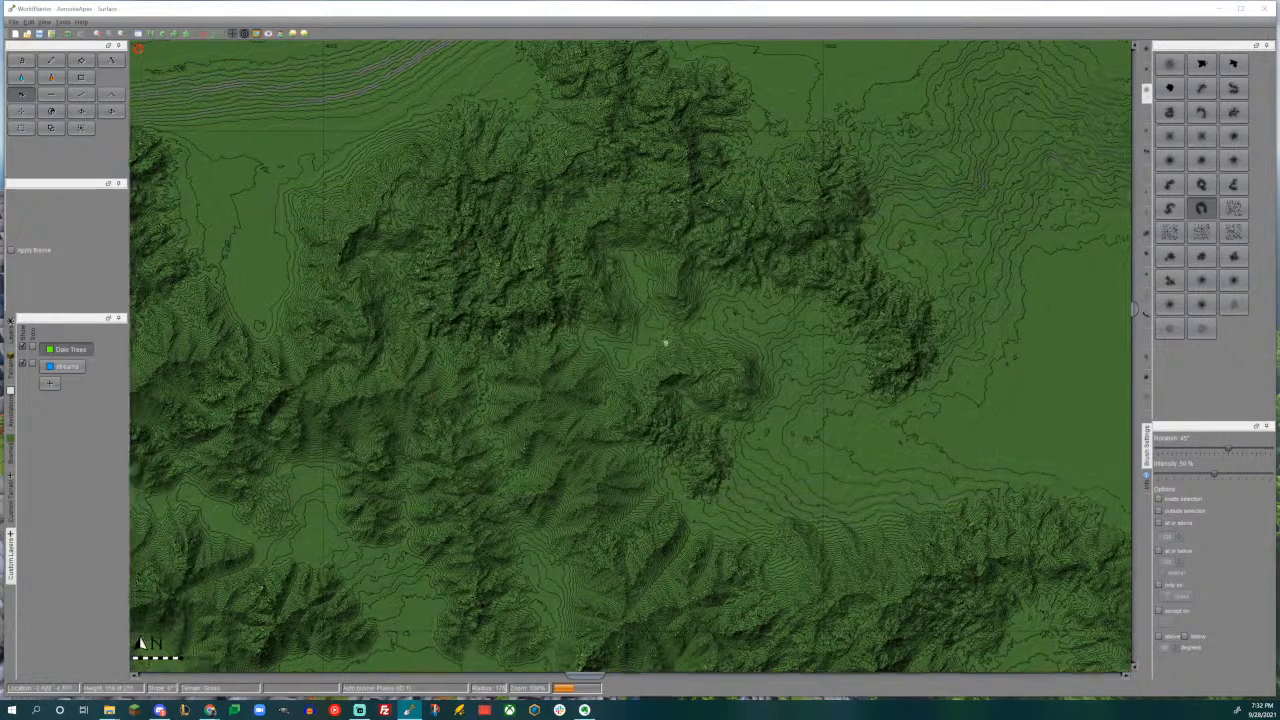
# - Add a smaller horseshoe mountain on the east side of the small curved mountain in the valley, with the brush at 0° rotation
pyautogui.scroll(2, 669, 343)
pyautogui.moveTo(660, 411); pyautogui.dragTo(653, 405)
pyautogui.moveTo(653, 405); pyautogui.dragTo(571, 463, button='middle')
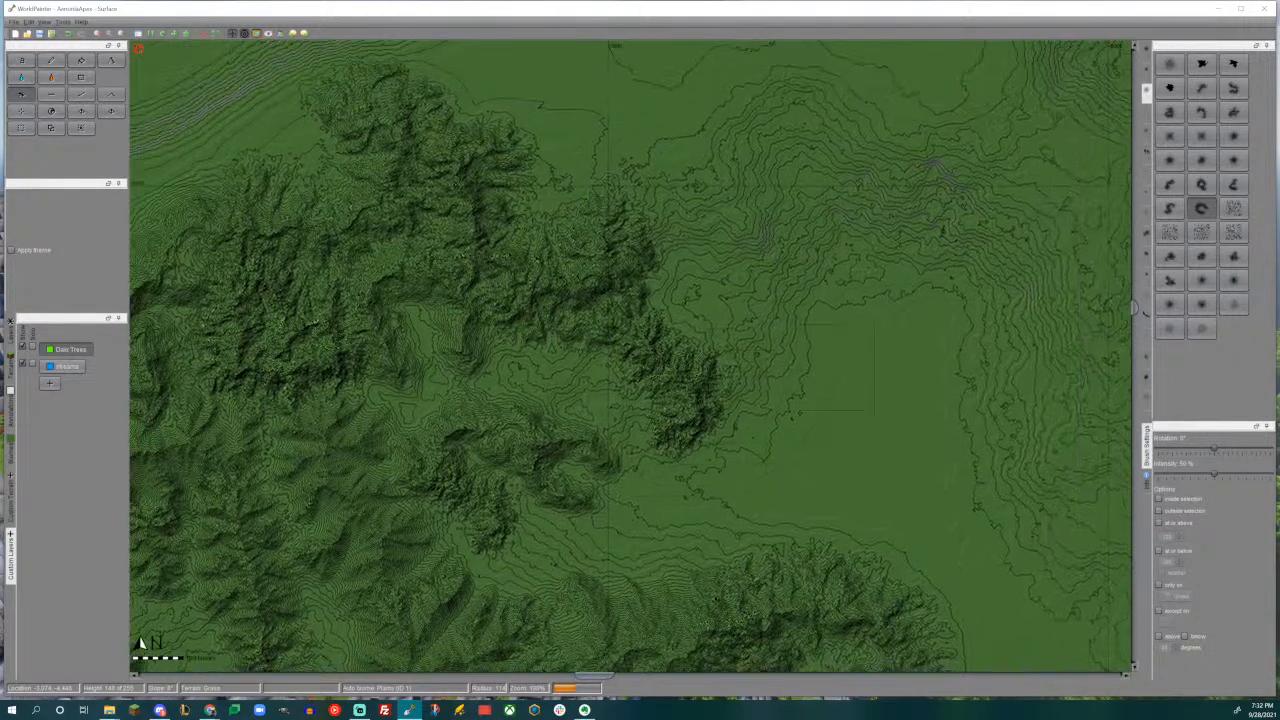
# - Extend the southeastern end of the rugged ridge with a winding mountain, using the S-shaped brush rotated to 60°
pyautogui.click(1169, 207)
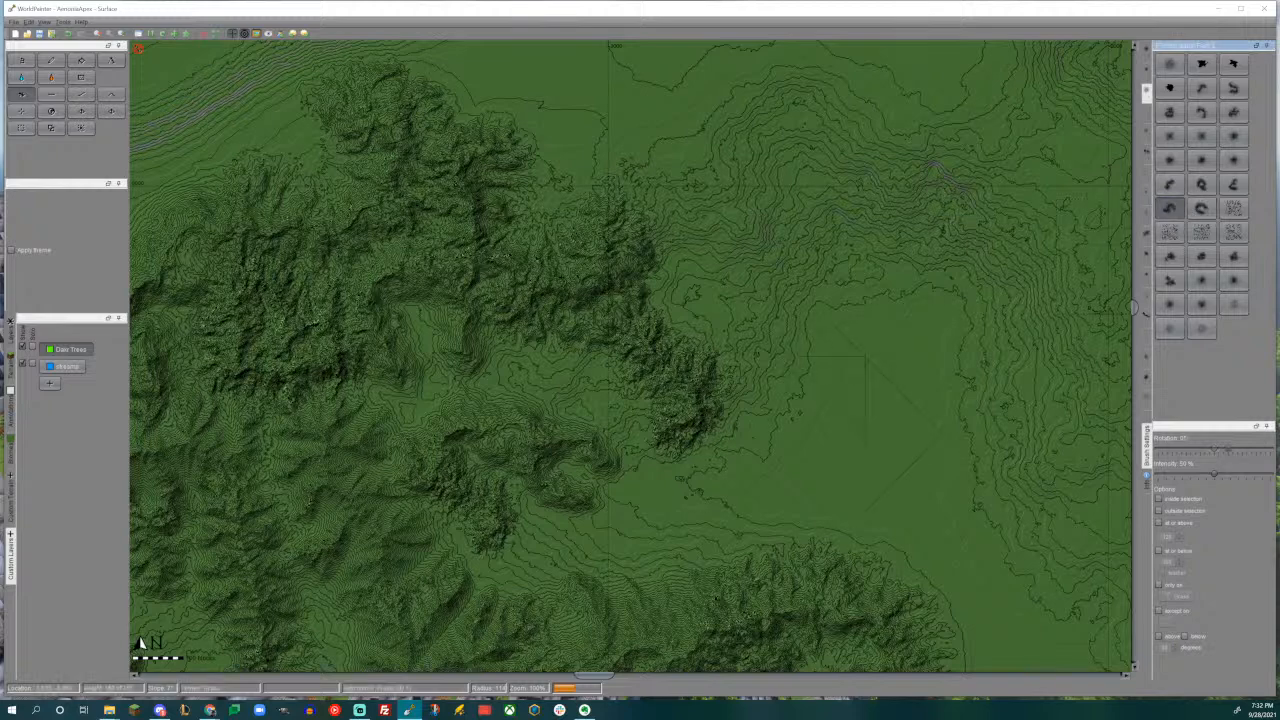
pyautogui.moveTo(788, 428); pyautogui.dragTo(787, 429)
pyautogui.scroll(3, 751, 371)
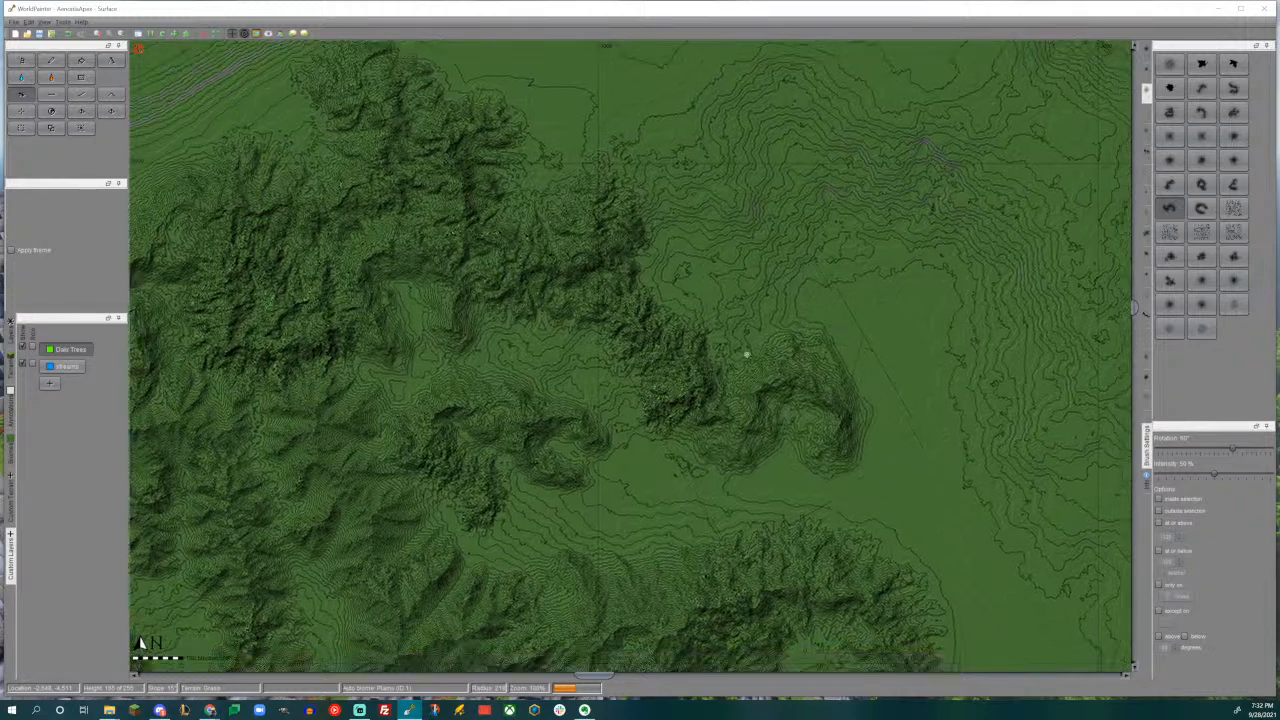
# - Extend the southern tip of the large arc-shaped mountain with a smaller winding mountain, using the rotated S-shaped brush
pyautogui.moveTo(778, 370); pyautogui.dragTo(675, 193, button='middle')
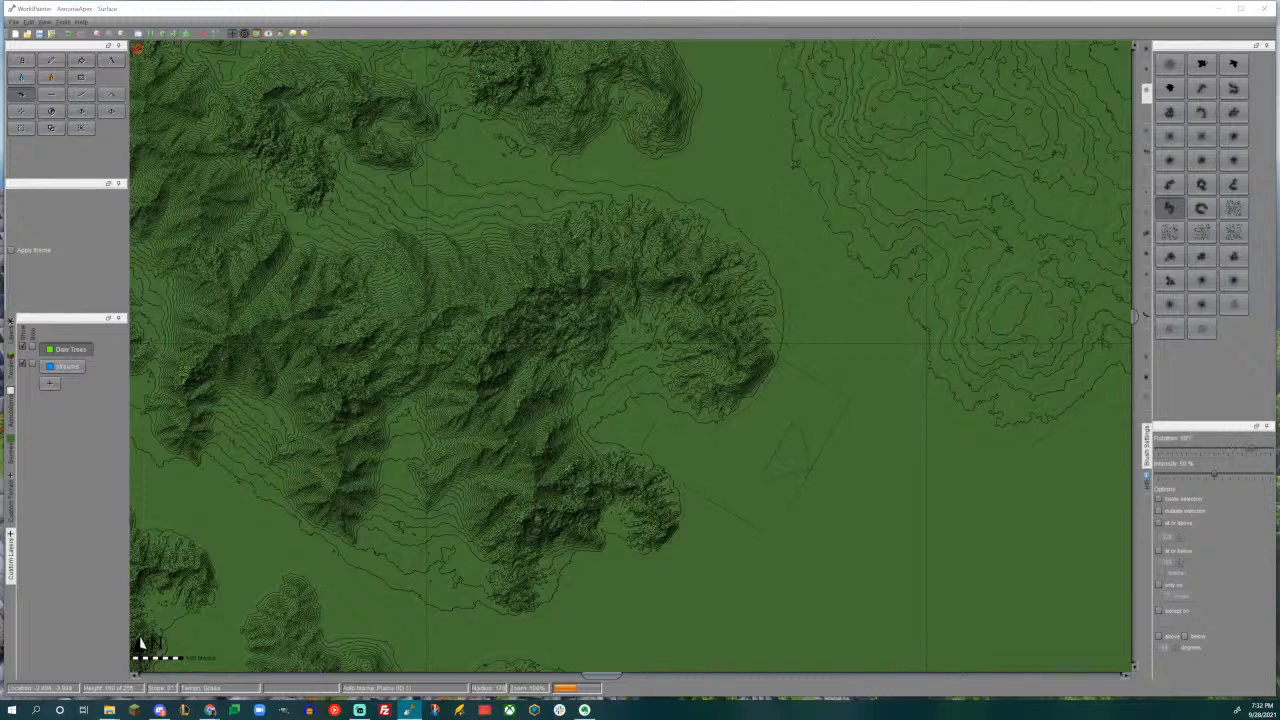
pyautogui.moveTo(720, 448); pyautogui.dragTo(720, 448)
pyautogui.moveTo(698, 342); pyautogui.dragTo(650, 432, button='middle')
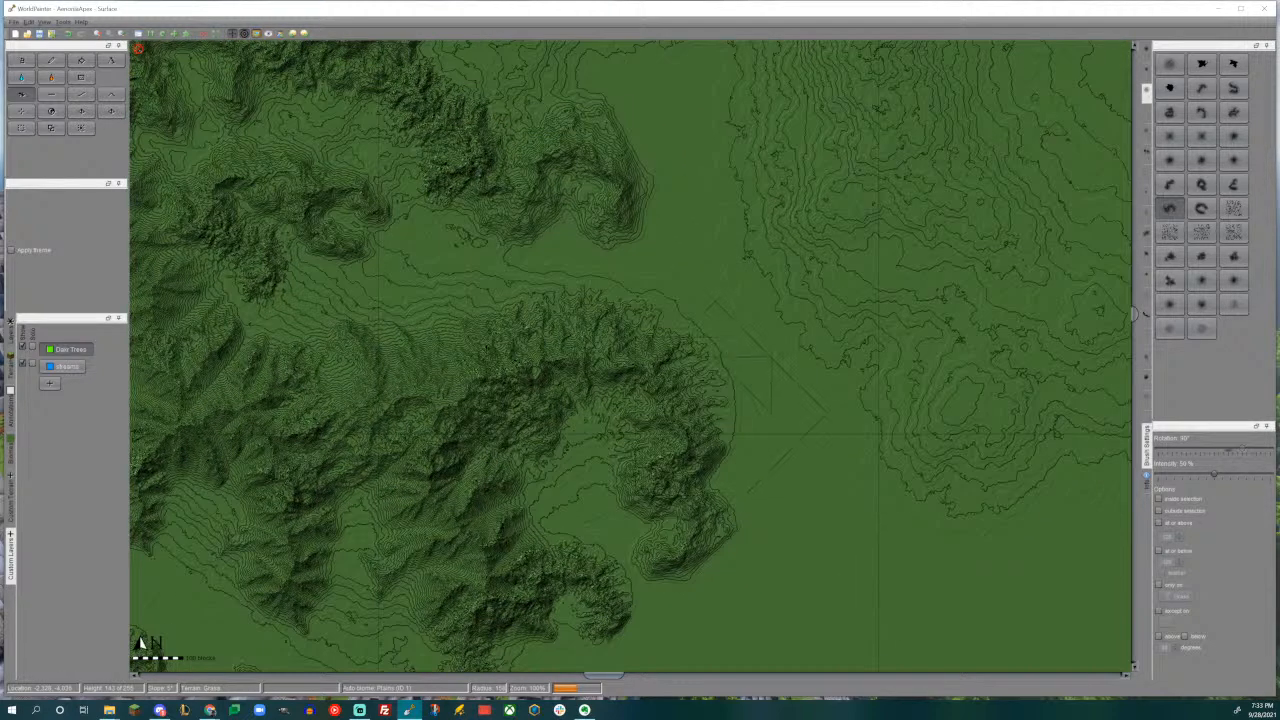
pyautogui.hotkey('alt', 'space')
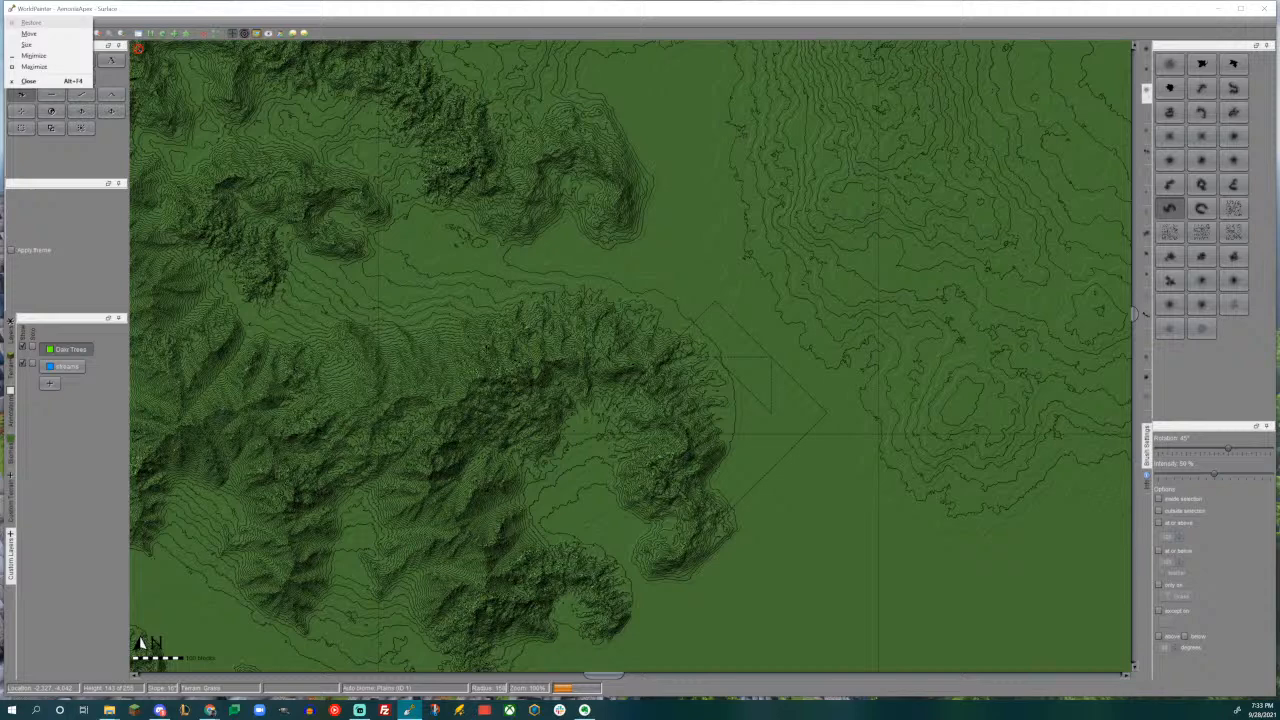
pyautogui.press('Escape')
# - Add a large curved mountain running north from the northern range's eastern mountain, using another curved brush rotated to -15°
pyautogui.moveTo(541, 348); pyautogui.dragTo(618, 628, button='middle')
pyautogui.moveTo(641, 428); pyautogui.dragTo(768, 568, button='middle')
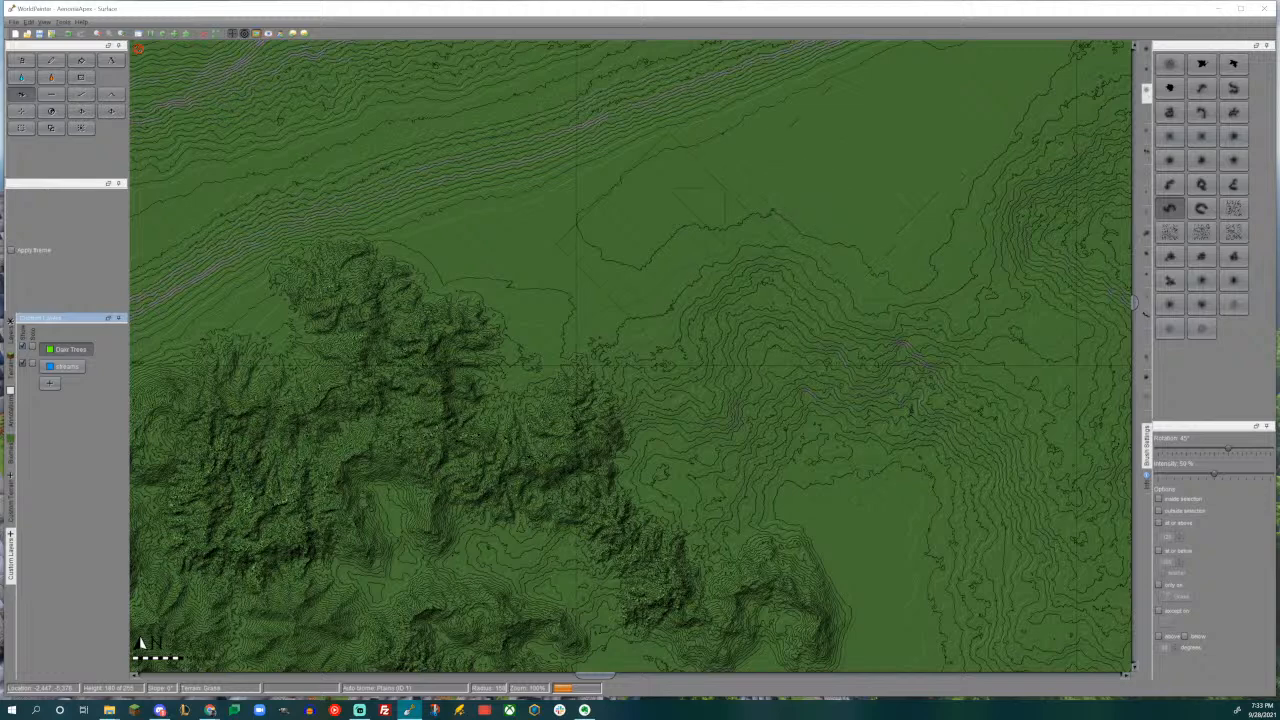
pyautogui.moveTo(540, 320); pyautogui.dragTo(622, 328, button='middle')
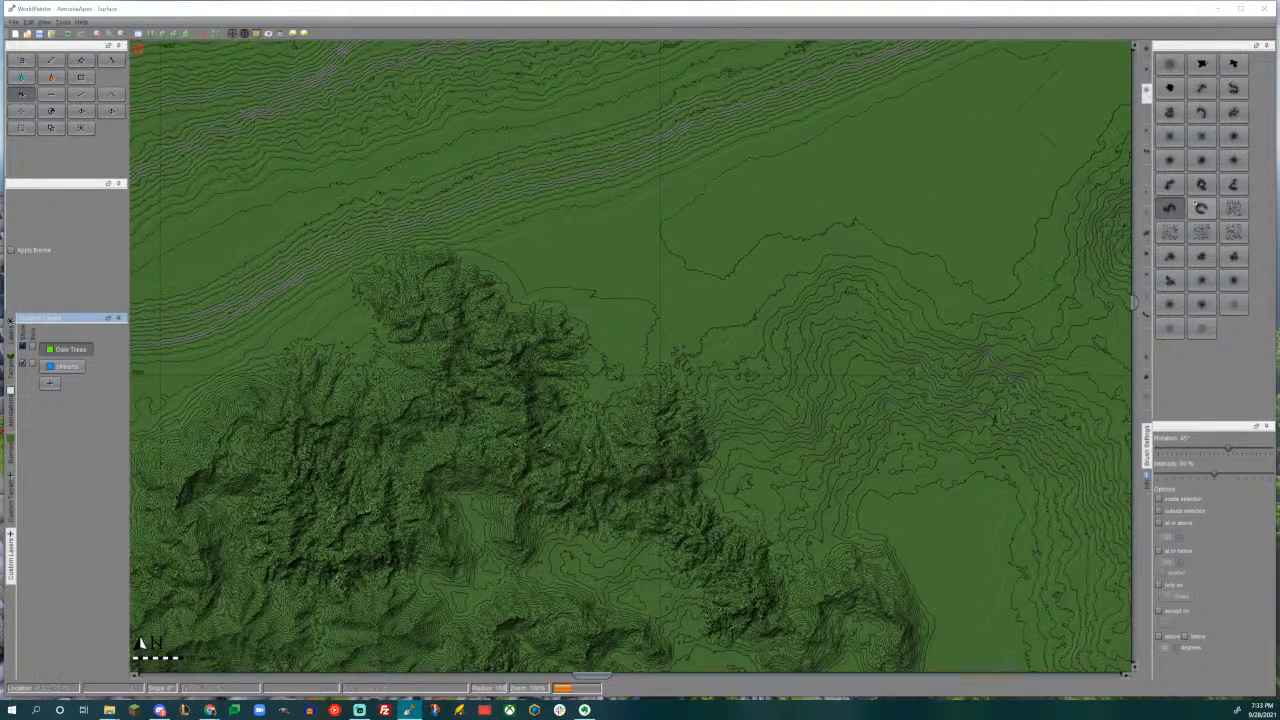
pyautogui.click(1169, 186)
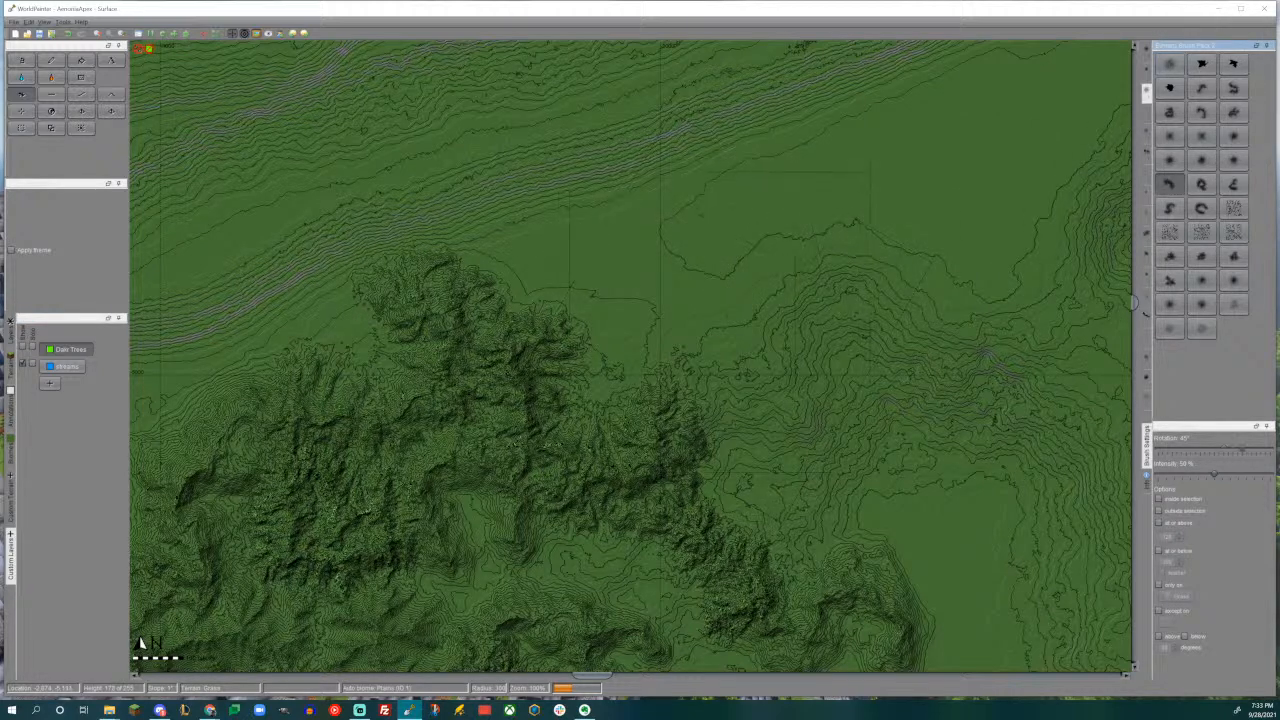
pyautogui.keyDown('alt'); pyautogui.scroll(1, 720, 309); pyautogui.keyUp('alt')
pyautogui.moveTo(711, 306); pyautogui.dragTo(710, 308)
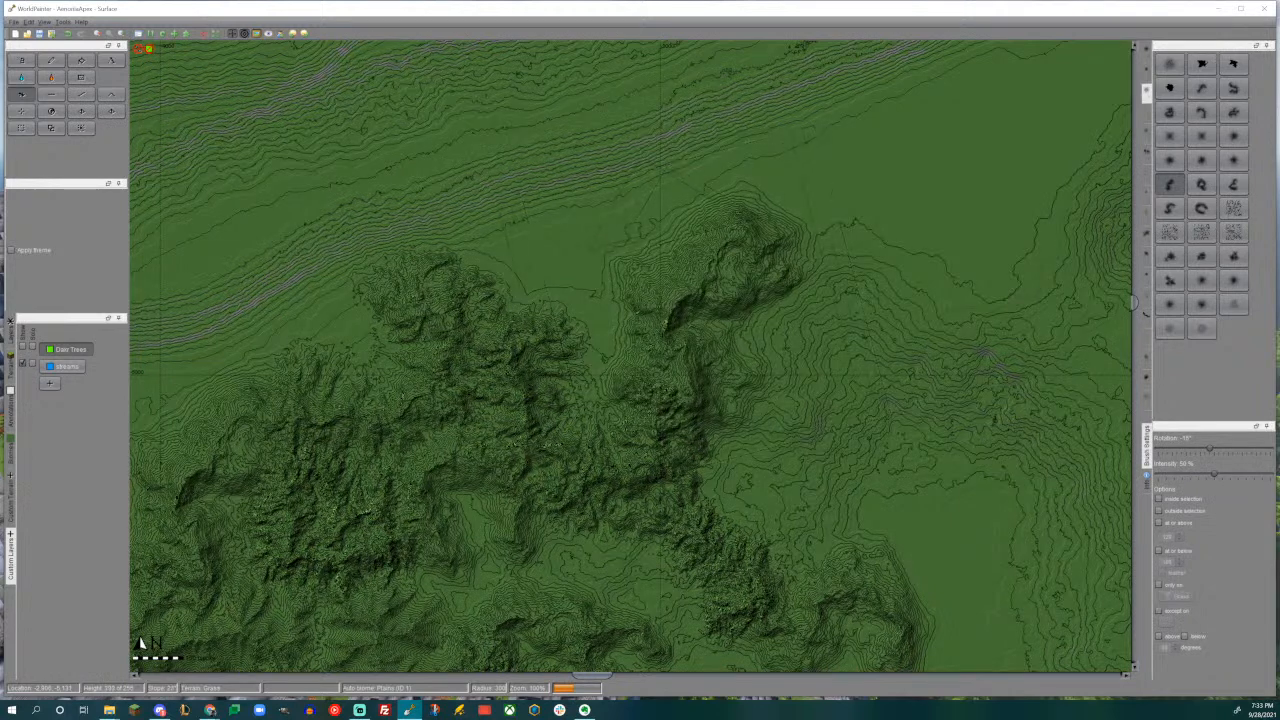
# - Add a rugged arc-shaped mountain on the east side just south of the new northern mountain, using an arc brush at -15°
pyautogui.moveTo(787, 260); pyautogui.dragTo(643, 370, button='middle')
pyautogui.moveTo(686, 331); pyautogui.dragTo(686, 186, button='middle')
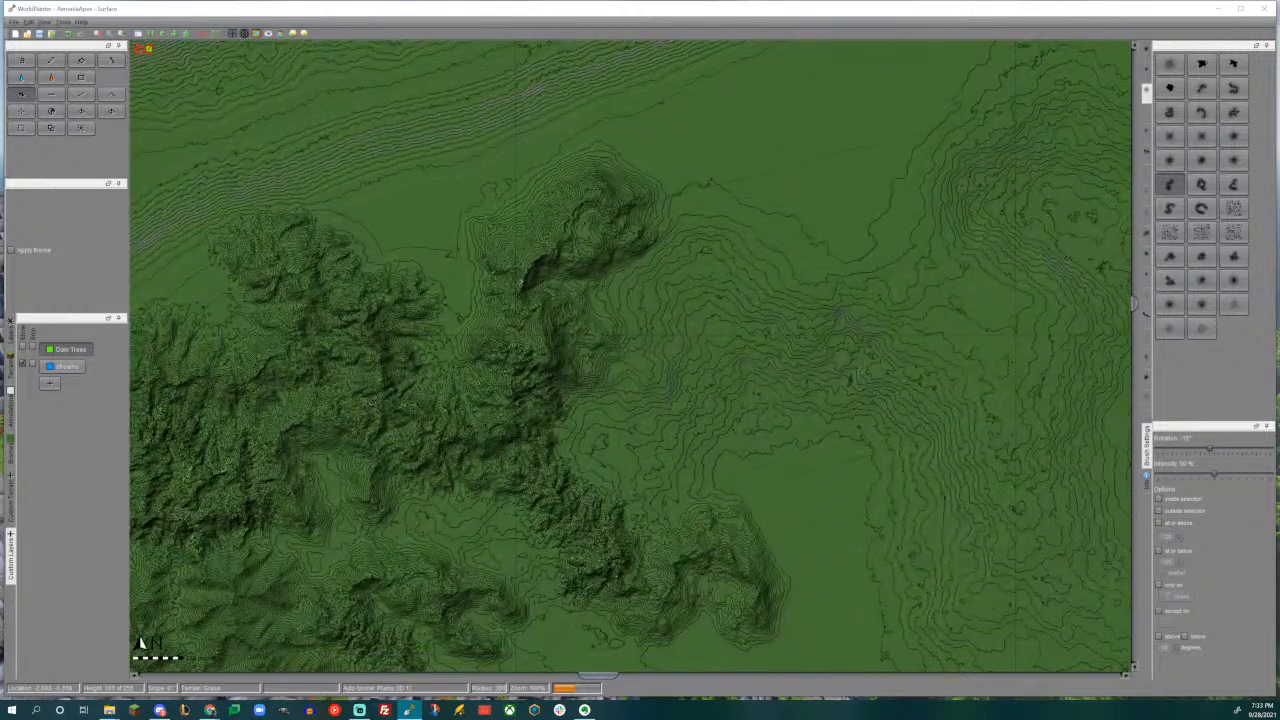
pyautogui.click(1201, 112)
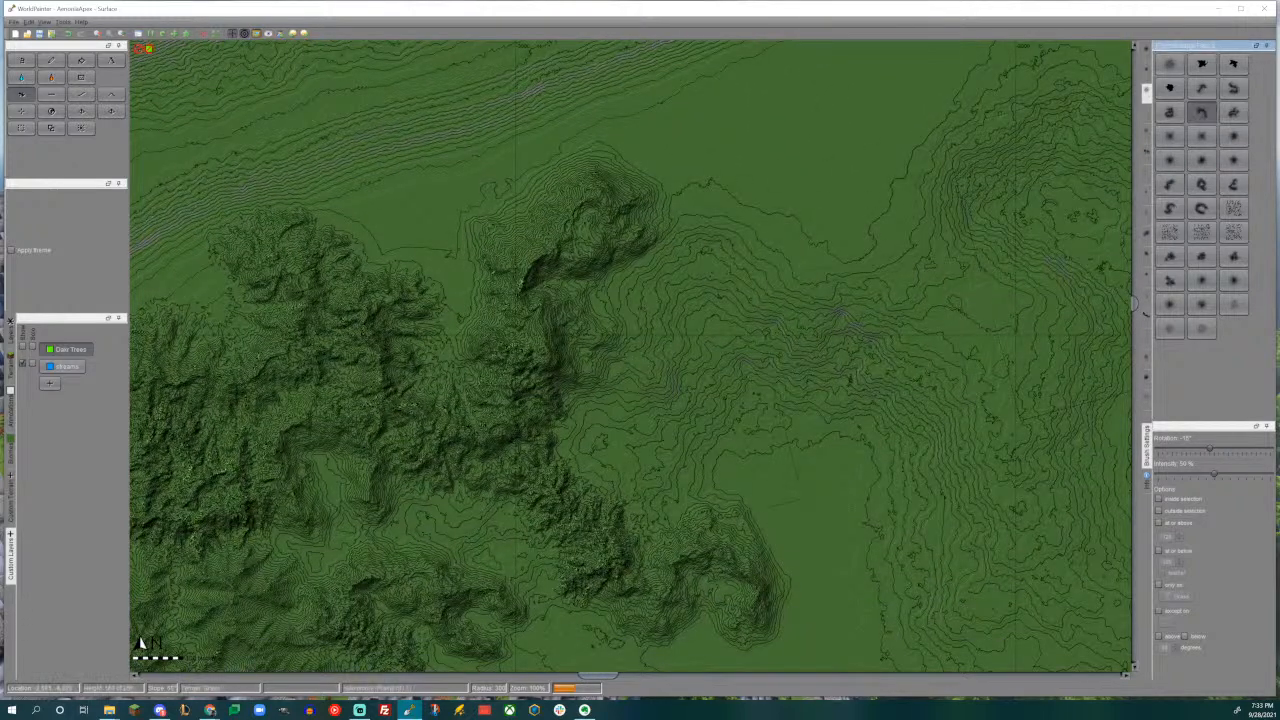
pyautogui.moveTo(660, 365); pyautogui.dragTo(630, 380)
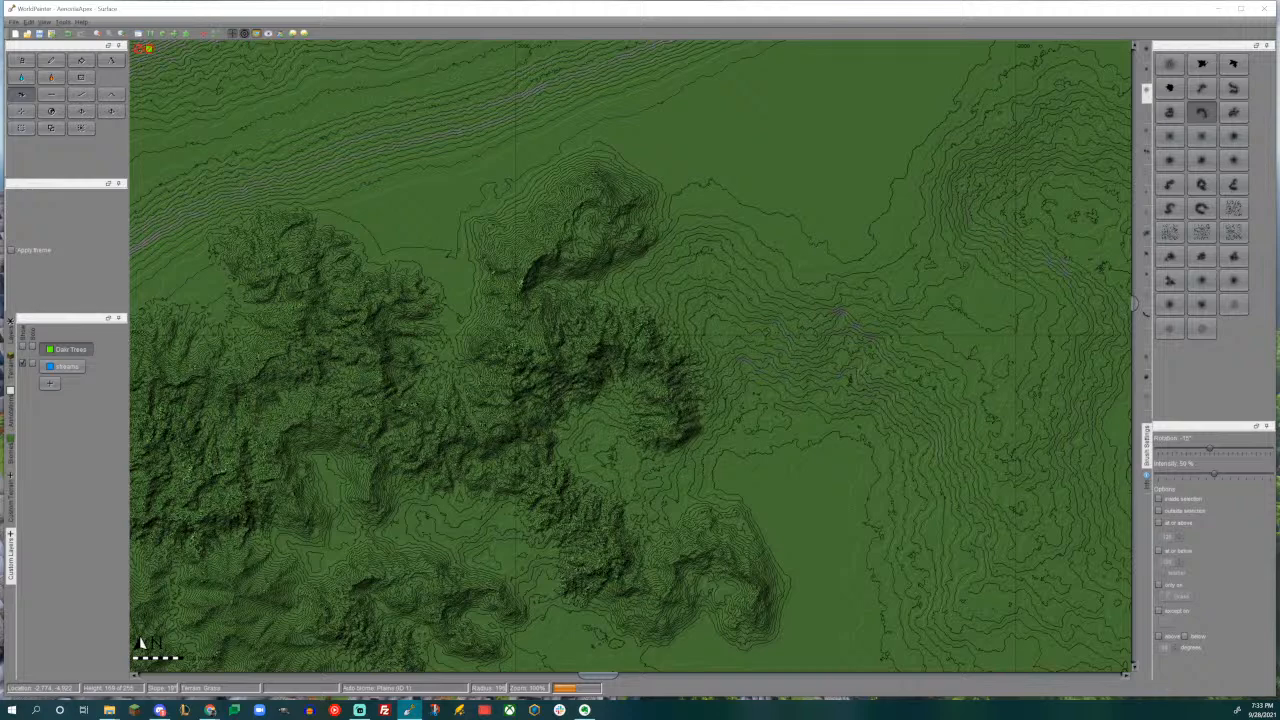
# - Stamp two smaller arc mountains rotated to -75°, one northeast of the winding mountain and one on the ridge west of it
pyautogui.moveTo(807, 405); pyautogui.dragTo(706, 299, button='middle')
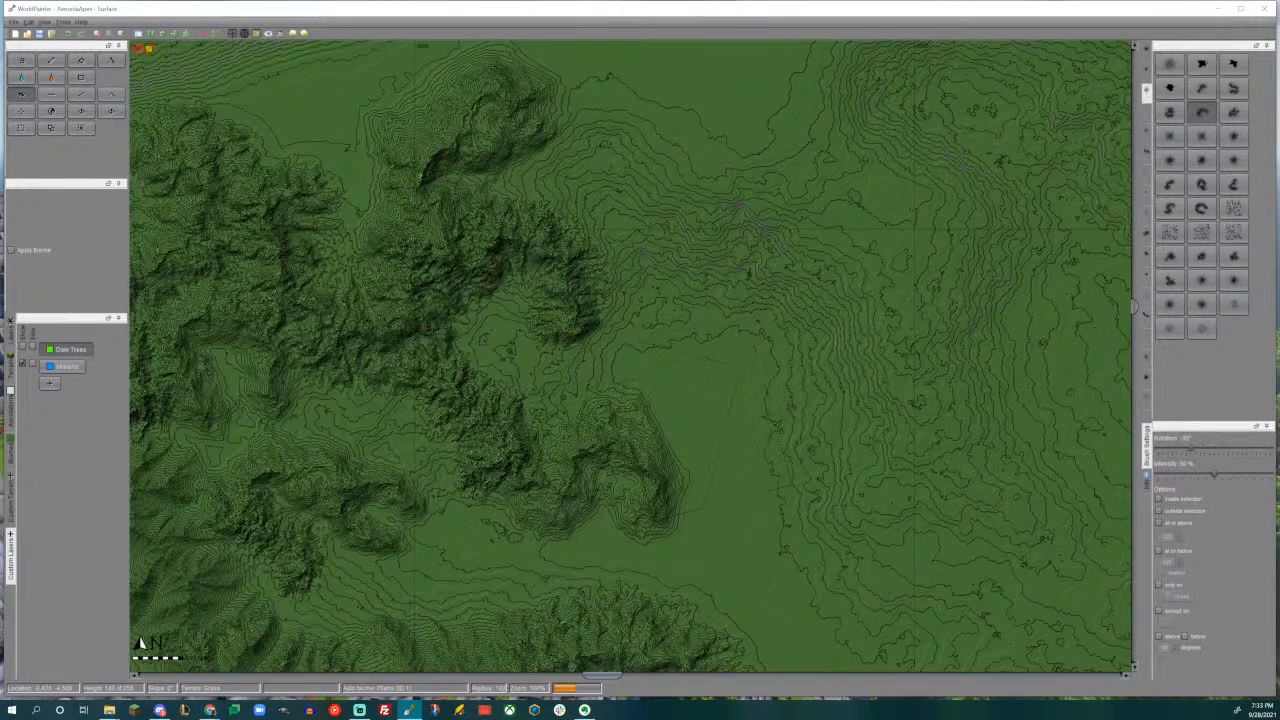
pyautogui.moveTo(655, 435); pyautogui.dragTo(662, 414)
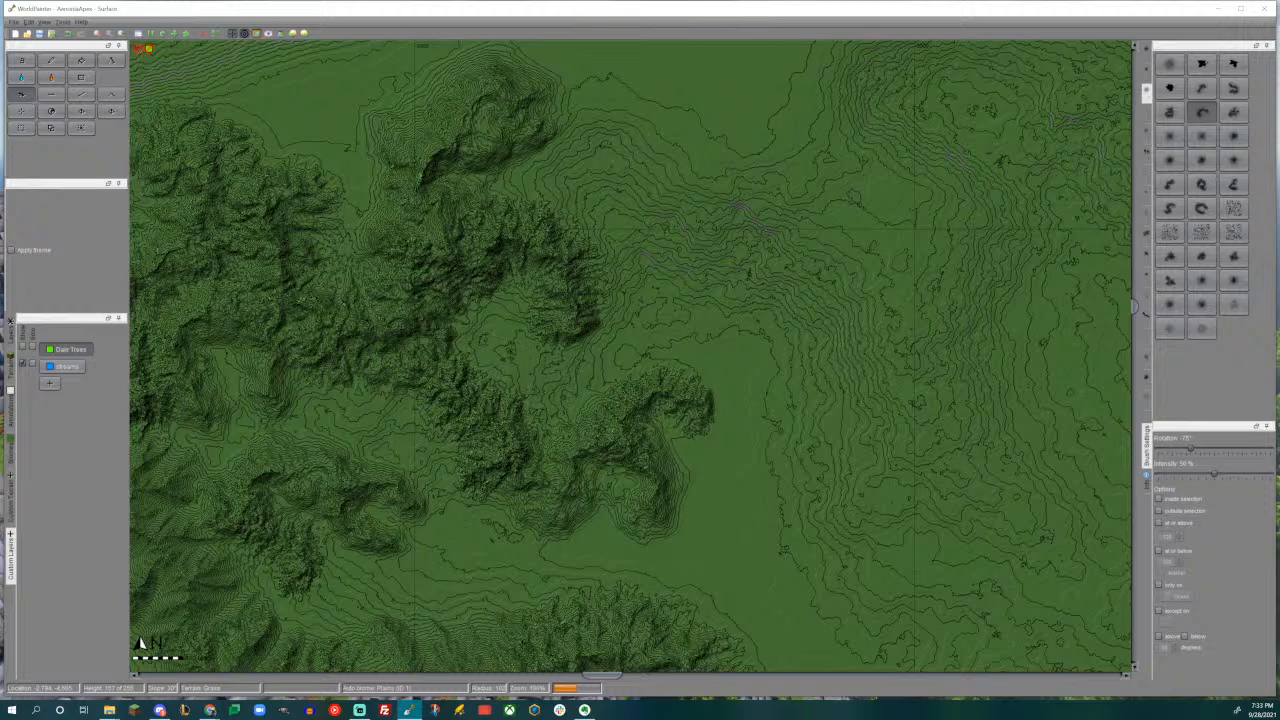
pyautogui.moveTo(519, 396); pyautogui.dragTo(516, 390)
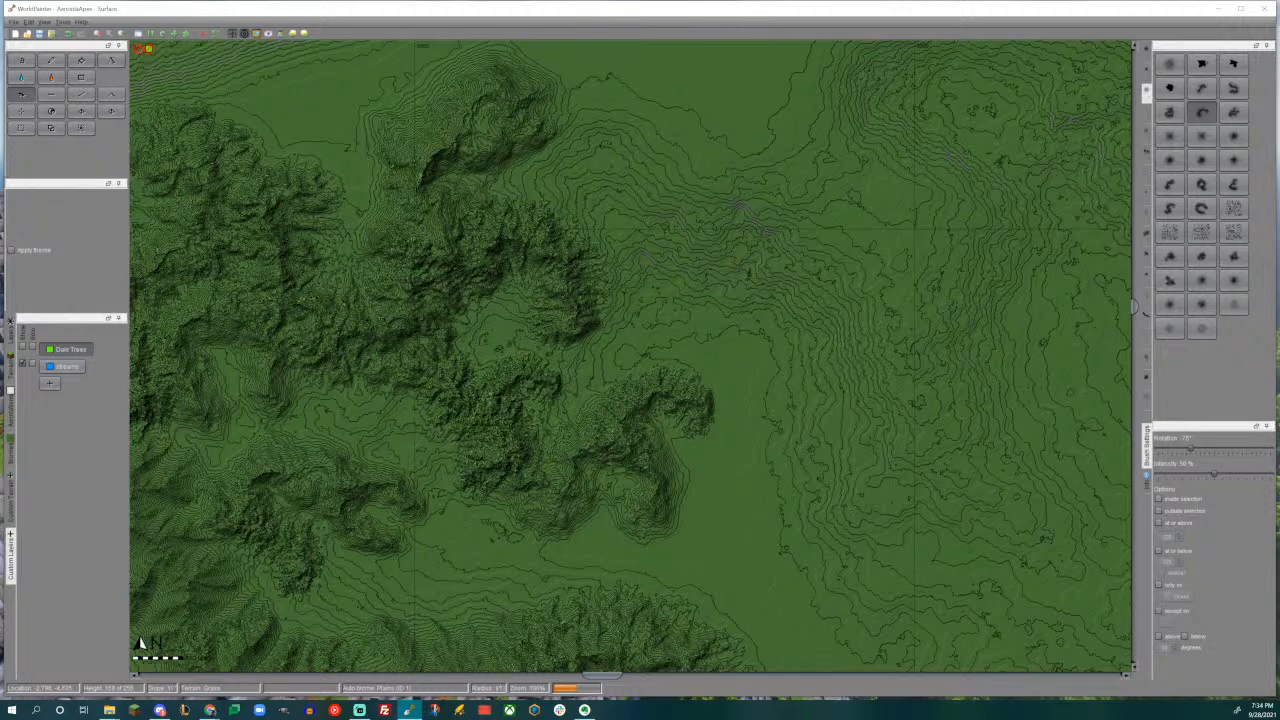
# - Add a small arc ridge inside the eastern mountain's curve, and extend the northern mountain eastward with the winding S-shaped brush
pyautogui.moveTo(490, 318); pyautogui.dragTo(490, 318)
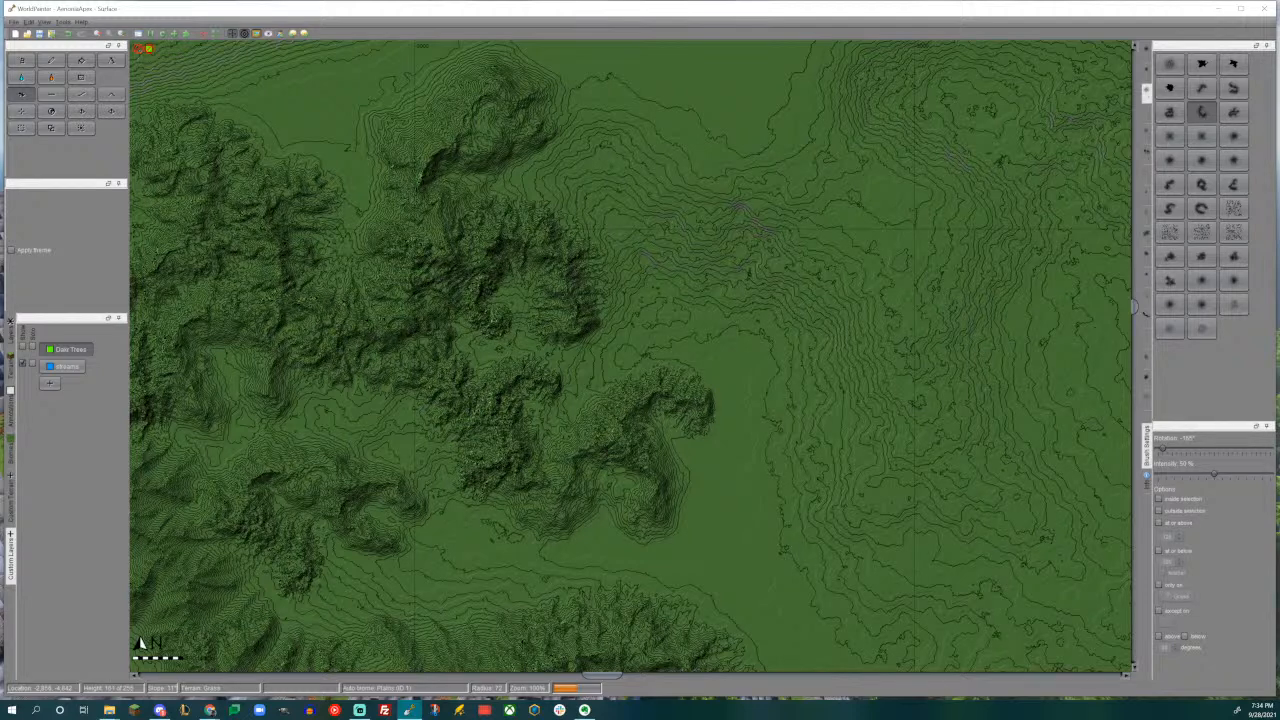
pyautogui.moveTo(594, 267); pyautogui.dragTo(655, 399, button='middle')
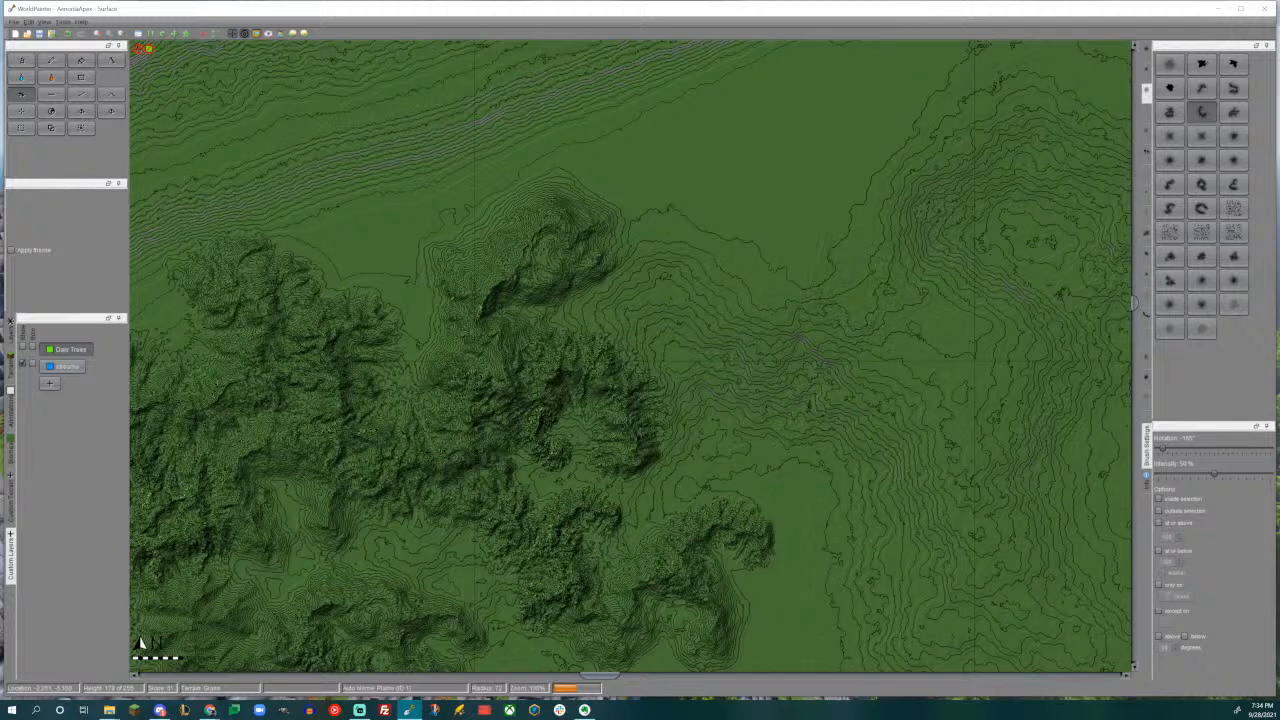
pyautogui.click(1201, 88)
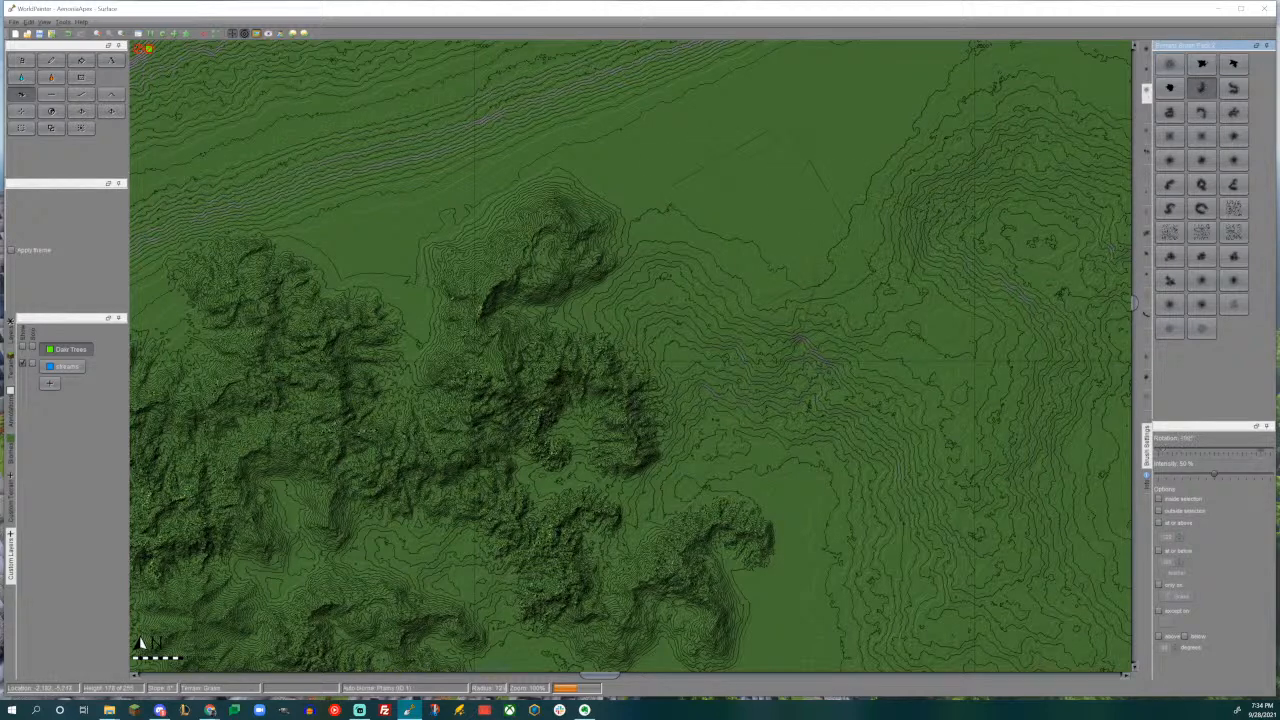
pyautogui.moveTo(705, 195); pyautogui.dragTo(705, 195)
# - Continue the northern range eastward with a rugged curved mountain, using the arc brush rotated to 75°
pyautogui.click(1169, 184)
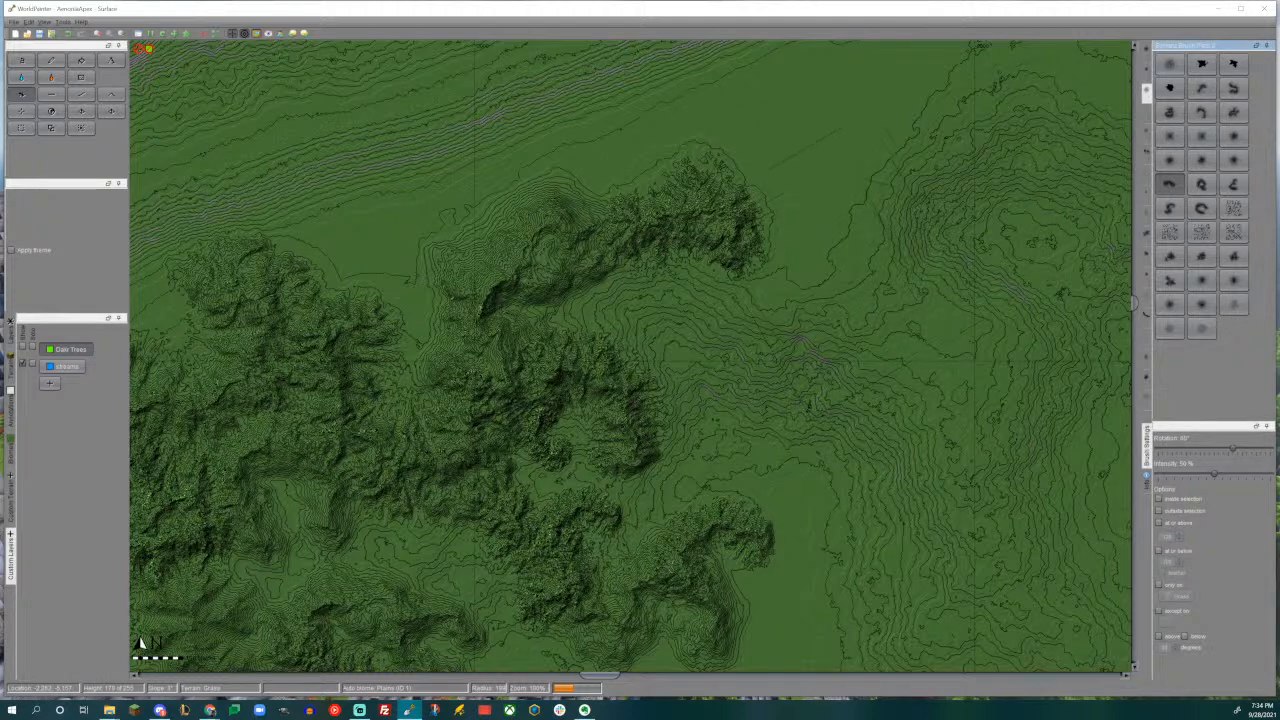
pyautogui.moveTo(838, 244); pyautogui.dragTo(838, 244)
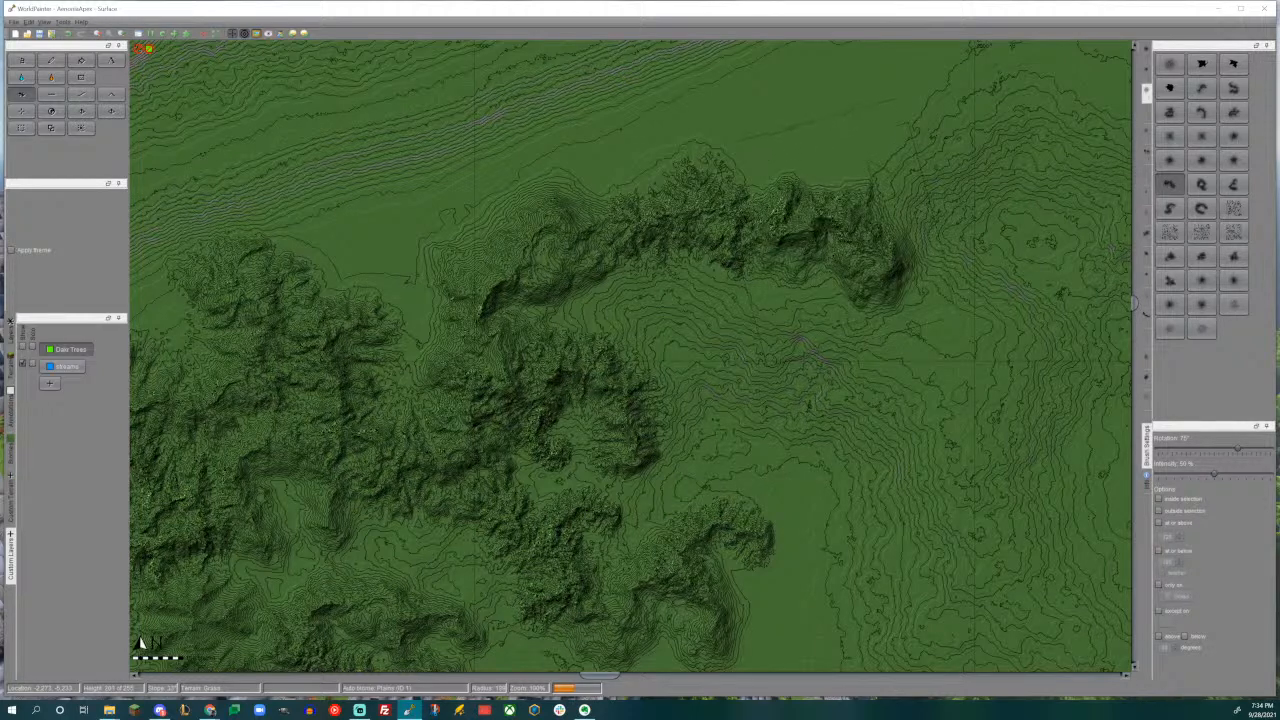
pyautogui.moveTo(893, 311); pyautogui.dragTo(594, 205, button='middle')
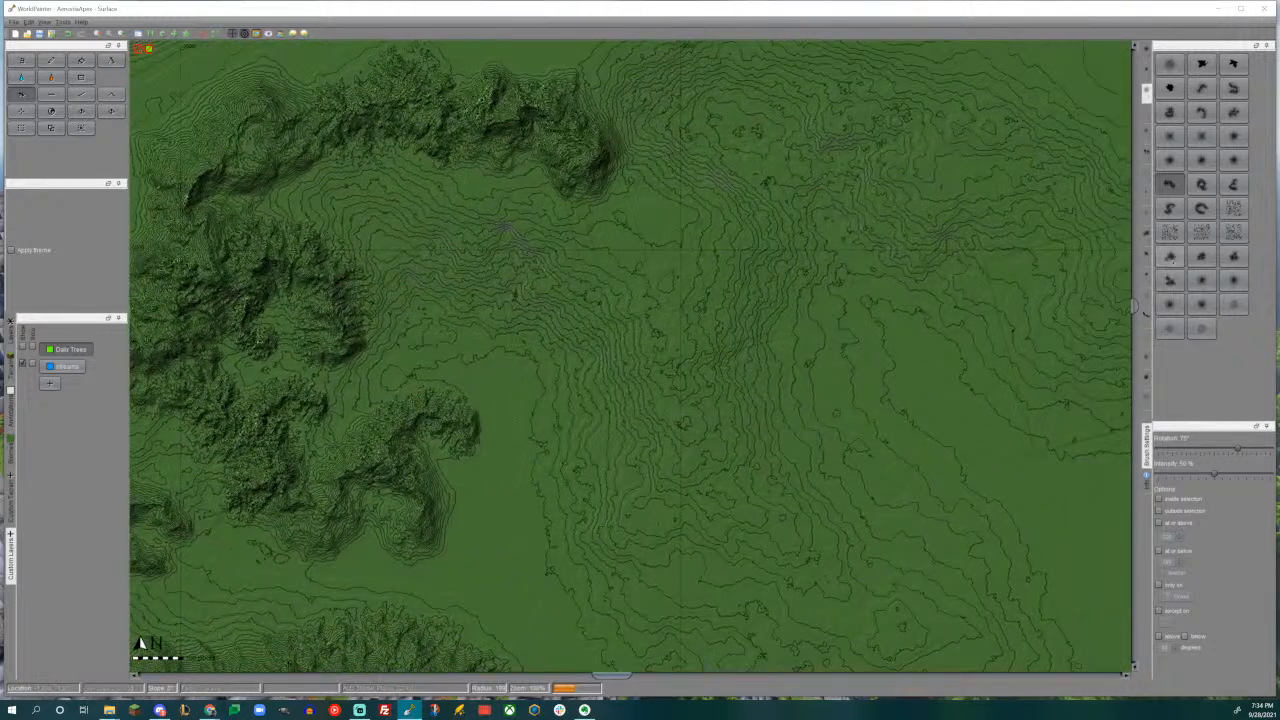
# - Stamp a large fan-shaped mountain at 0° rotation southeast of the northern range's eastern end, and save the world
pyautogui.click(1145, 140)
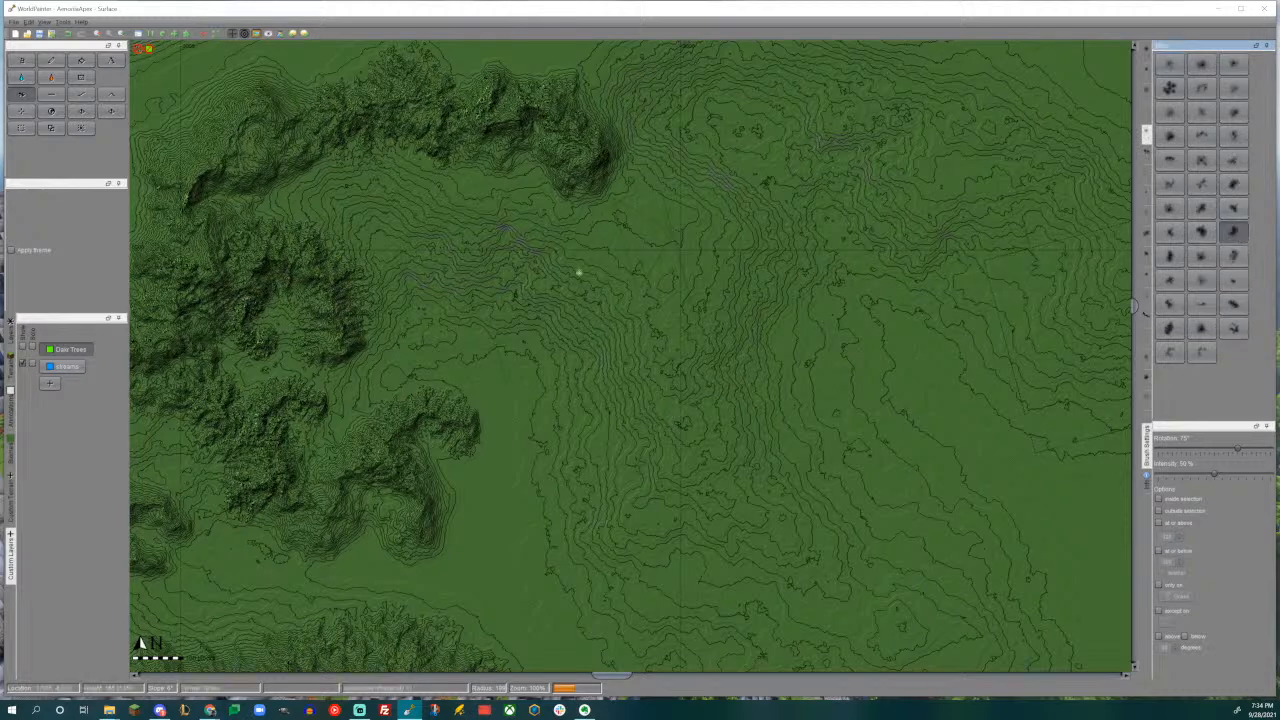
pyautogui.moveTo(577, 257); pyautogui.dragTo(642, 347, button='middle')
pyautogui.moveTo(1237, 449); pyautogui.dragTo(1219, 450)
pyautogui.keyDown('alt'); pyautogui.scroll(1, 703, 338); pyautogui.keyUp('alt')
pyautogui.click(703, 338)
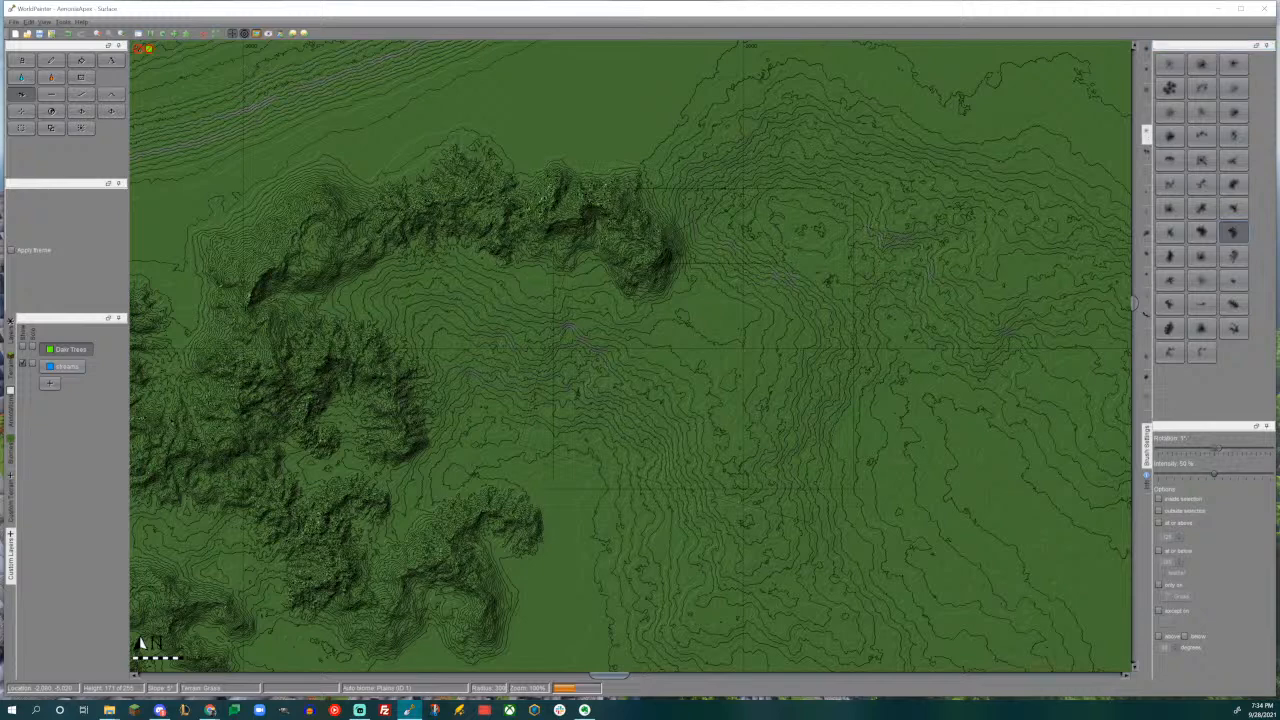
pyautogui.moveTo(703, 338); pyautogui.dragTo(703, 338)
pyautogui.moveTo(703, 338)
pyautogui.mouseDown(button='middle')
pyautogui.moveTo(689, 117)
pyautogui.moveTo(719, 332)
pyautogui.mouseUp(button='middle')
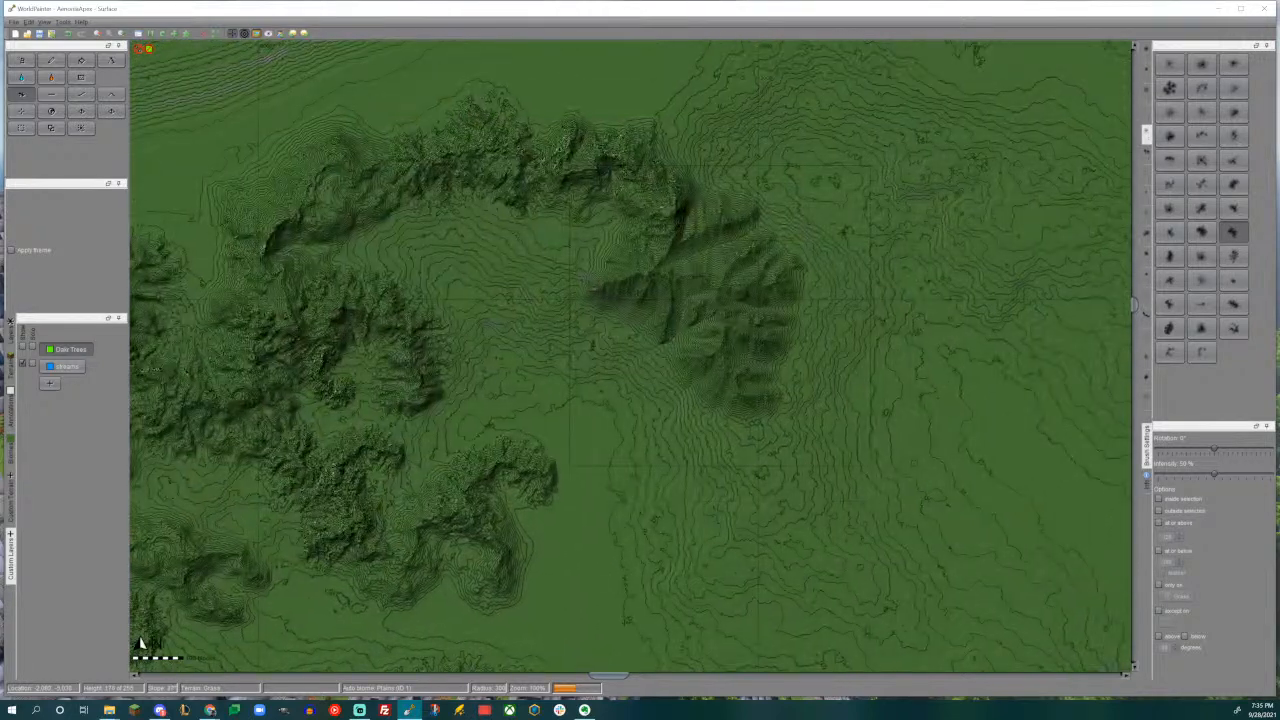
pyautogui.hotkey('ctrl', 's')
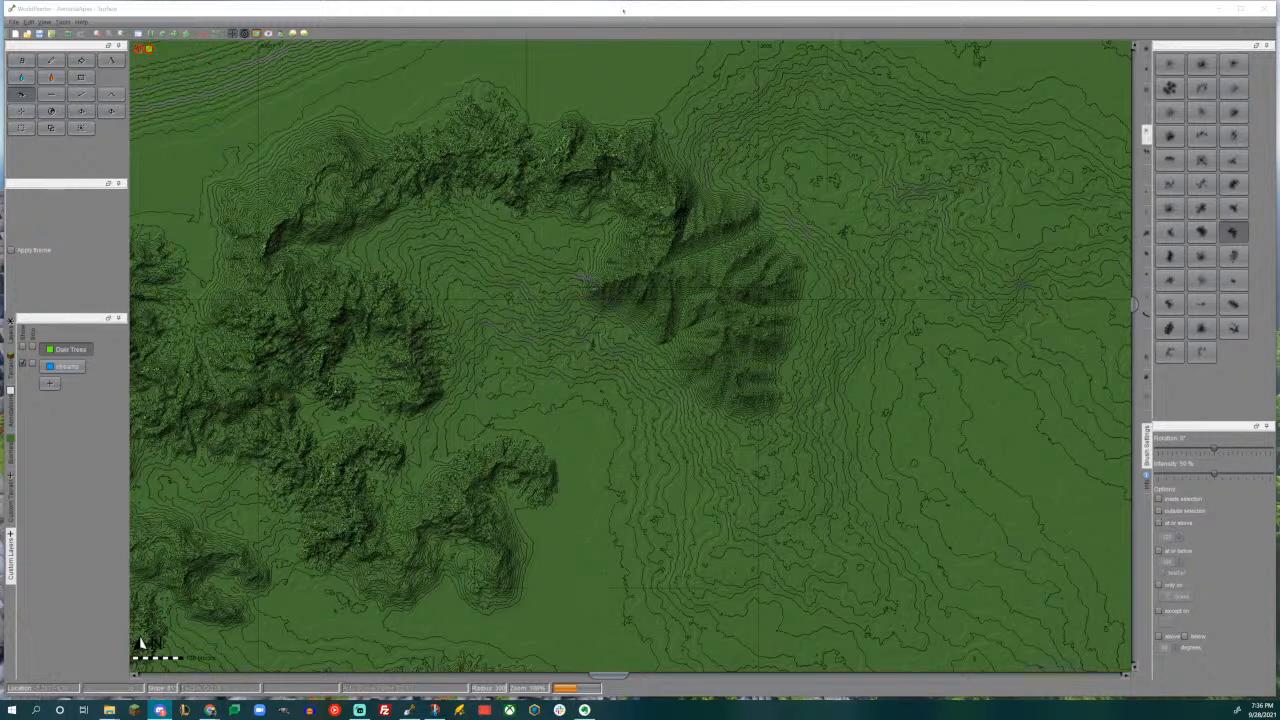
# - Extend the fan-shaped mountain southward with two overlapping stamps of the elongated ridge brush, one at 30° and one at 120°
pyautogui.moveTo(747, 422); pyautogui.dragTo(739, 340, button='middle')
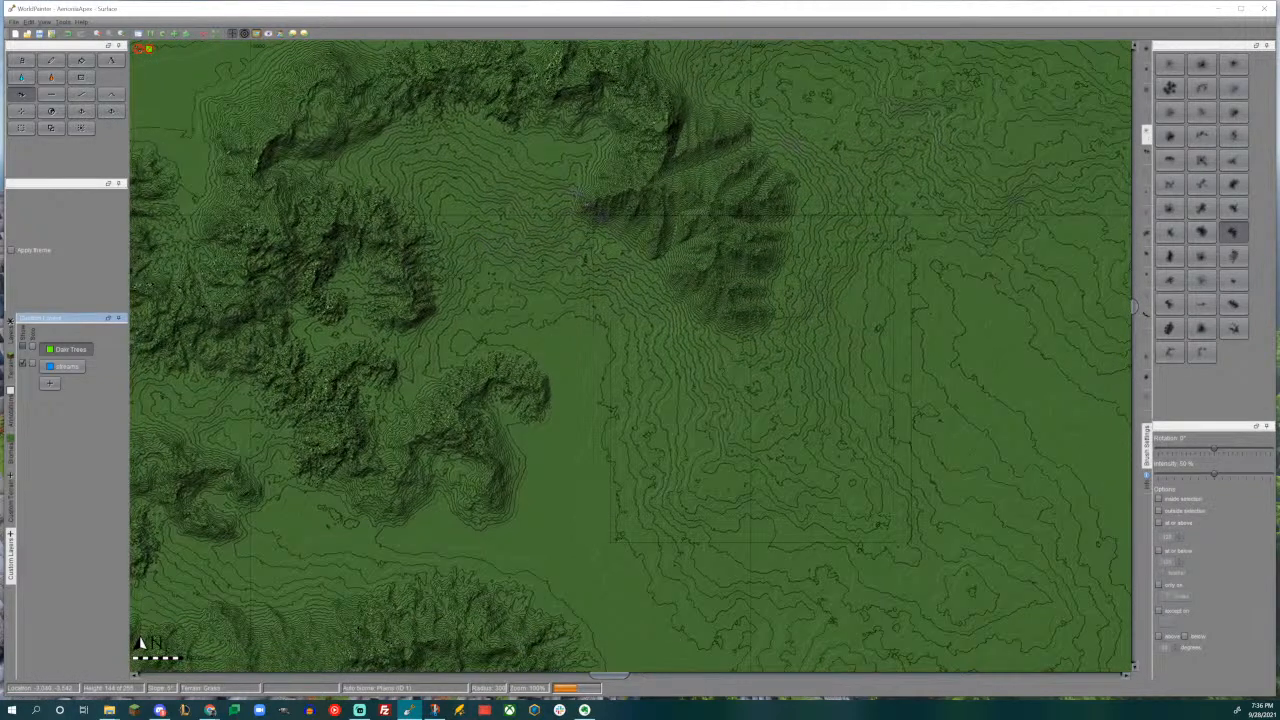
pyautogui.click(1233, 304)
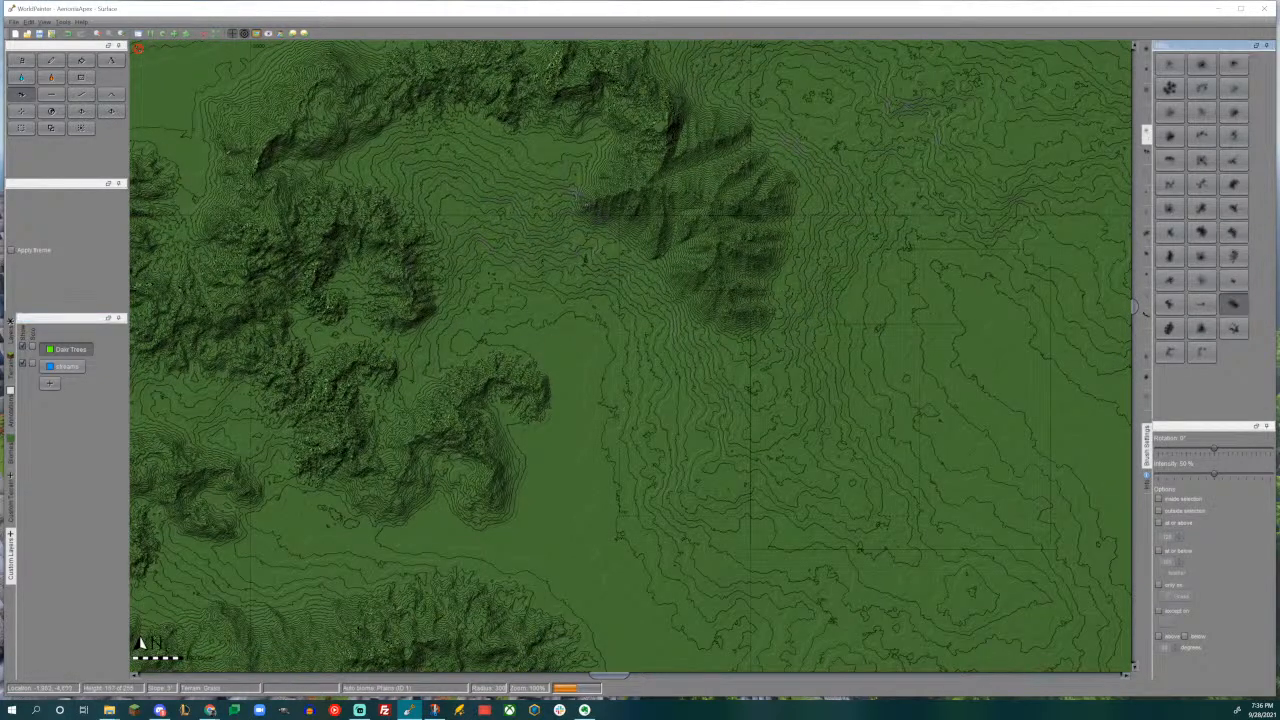
pyautogui.keyDown('alt'); pyautogui.scroll(-3, 934, 407); pyautogui.keyUp('alt')
pyautogui.keyDown('alt'); pyautogui.scroll(2, 764, 430); pyautogui.keyUp('alt')
pyautogui.click(727, 410)
pyautogui.moveTo(727, 410)
pyautogui.mouseDown()
pyautogui.moveTo(740, 440)
pyautogui.moveTo(735, 415)
pyautogui.mouseUp()
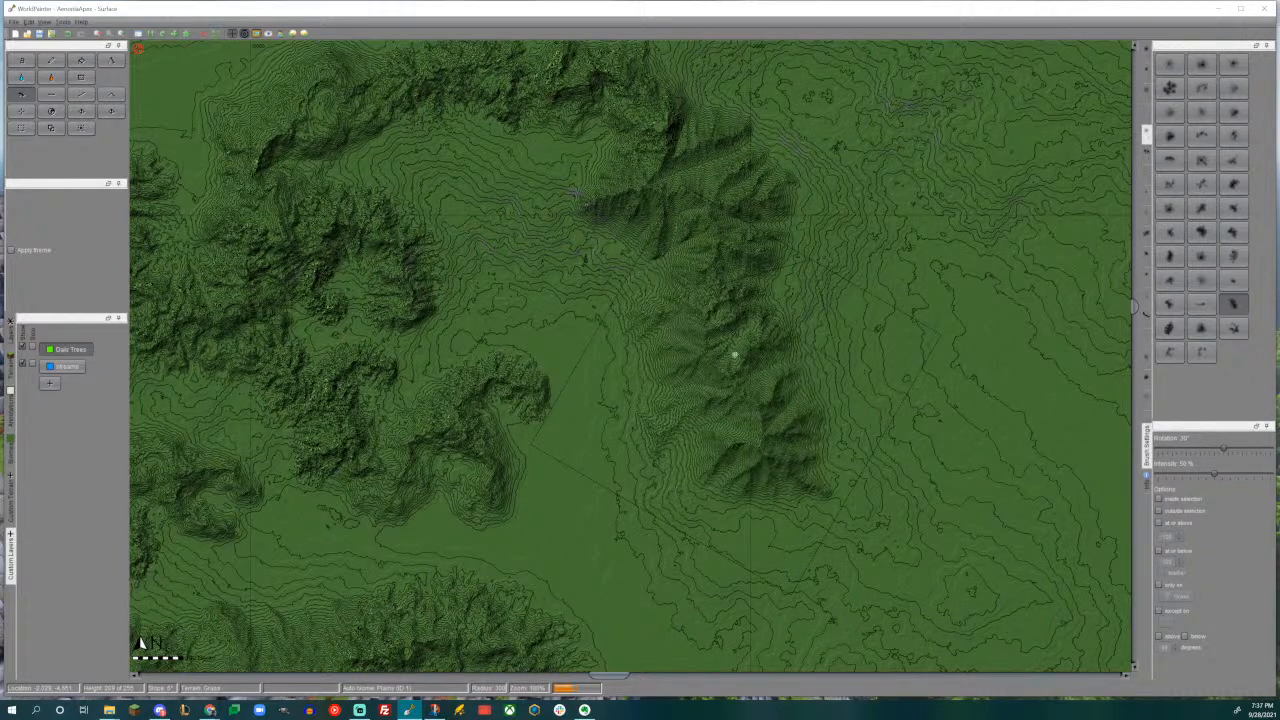
pyautogui.moveTo(734, 368); pyautogui.dragTo(762, 204, button='middle')
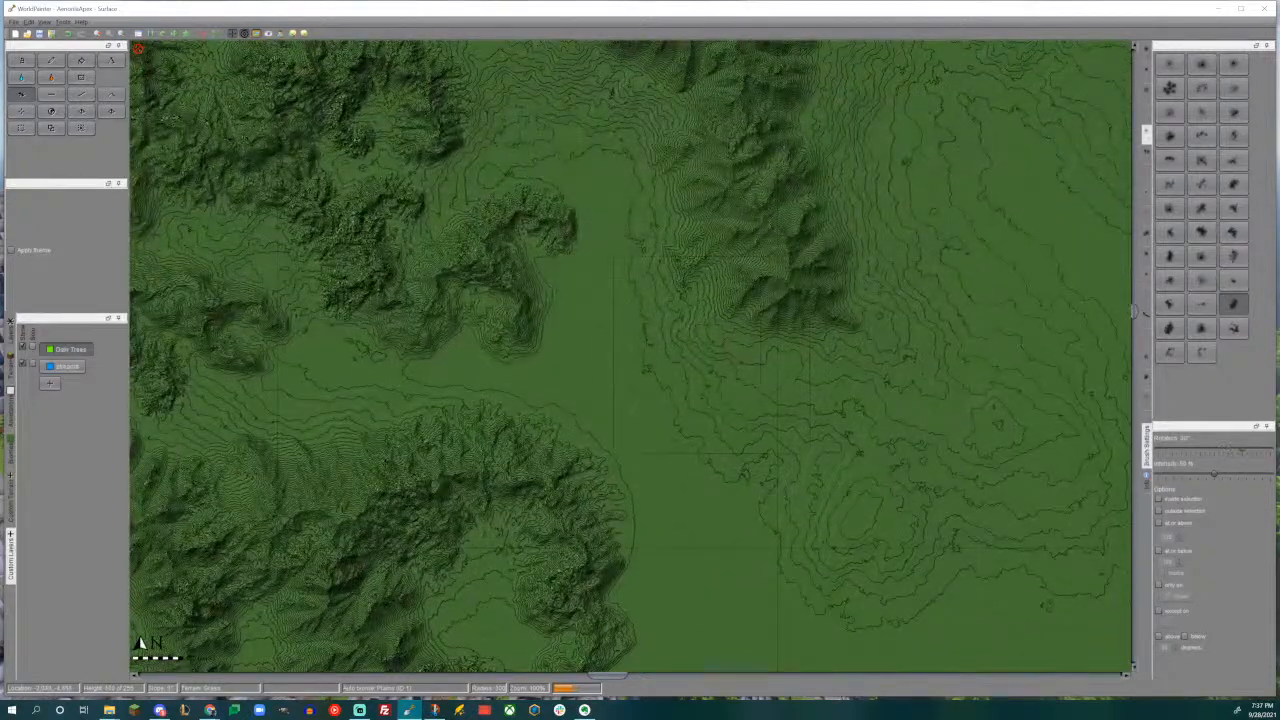
pyautogui.moveTo(702, 388); pyautogui.dragTo(702, 388)
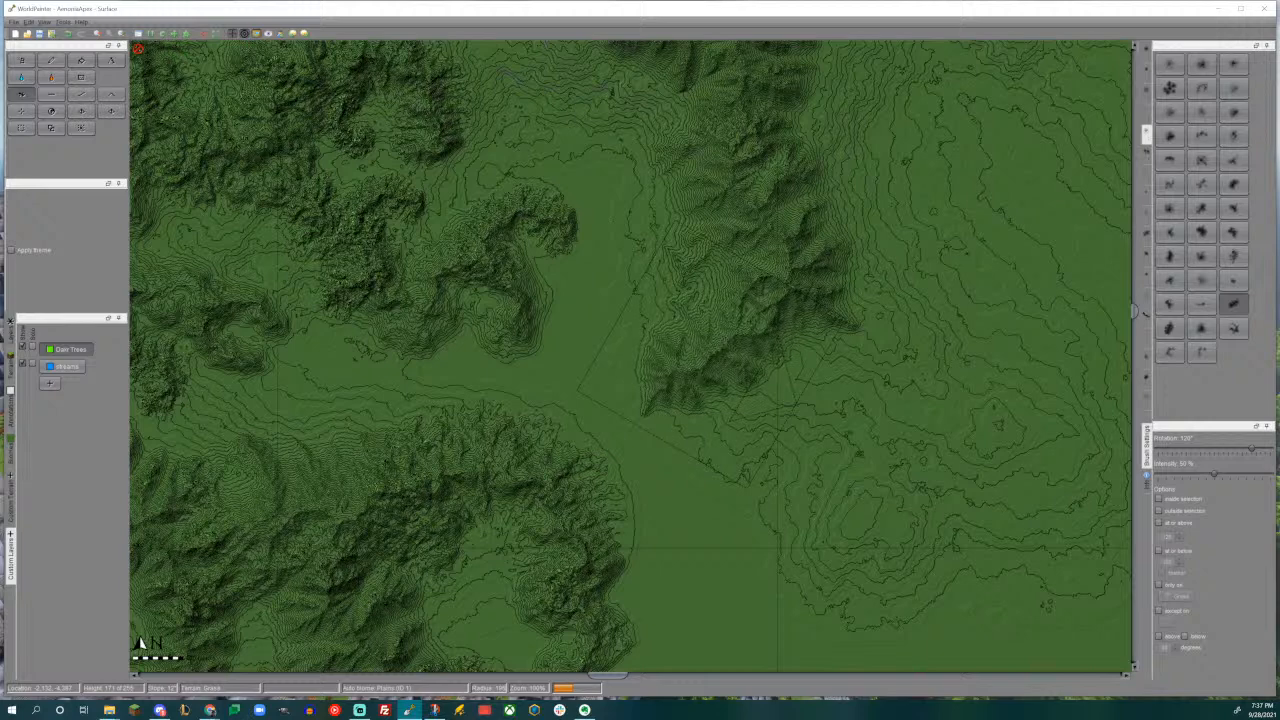
# - Add a ridge branching southwest from the fan-shaped mountain into the valley, using the elongated brush at 90°
pyautogui.moveTo(640, 245); pyautogui.dragTo(625, 438, button='middle')
pyautogui.keyDown('alt'); pyautogui.scroll(2, 595, 278); pyautogui.keyUp('alt')
pyautogui.moveTo(592, 286); pyautogui.dragTo(592, 286)
pyautogui.moveTo(418, 239); pyautogui.dragTo(601, 351, button='middle')
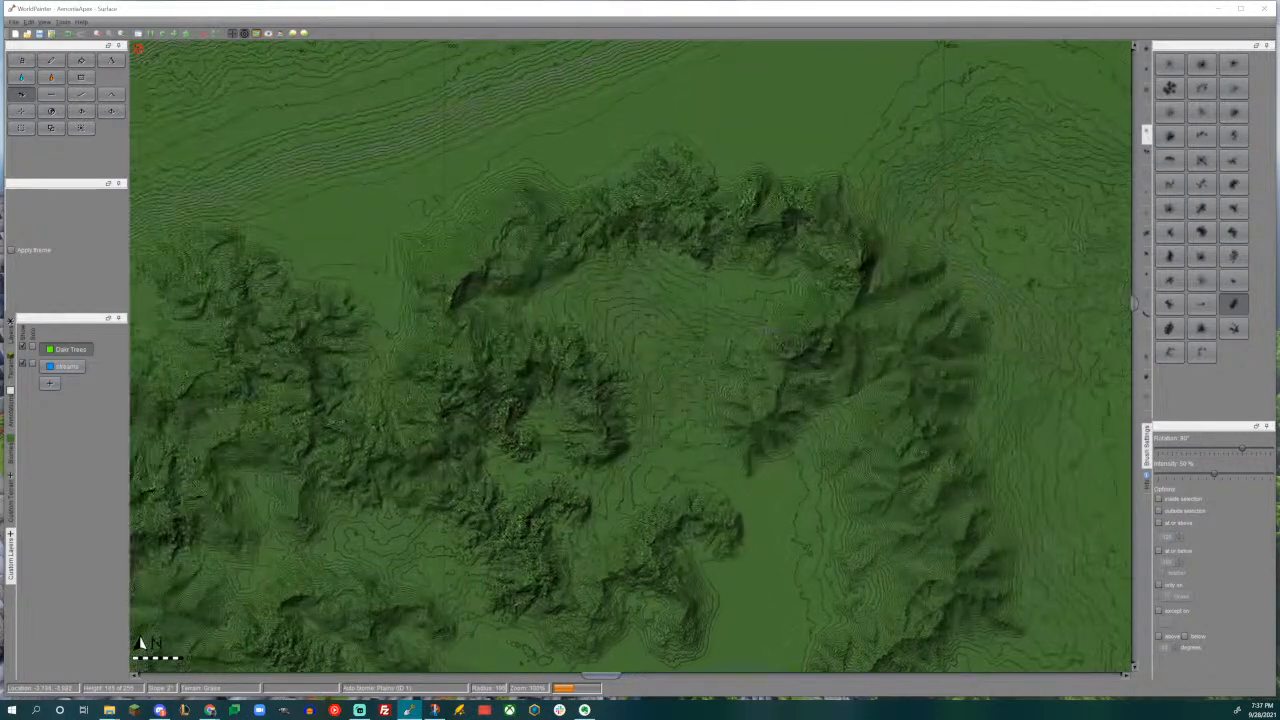
# - Stamp two more elongated ridges at 135°, one across the valley's north side and one on the eastern range's west flank
pyautogui.keyDown('alt'); pyautogui.scroll(-5, 596, 312); pyautogui.keyUp('alt')
pyautogui.keyDown('alt'); pyautogui.scroll(2, 655, 318); pyautogui.keyUp('alt')
pyautogui.moveTo(655, 318); pyautogui.dragTo(665, 317)
pyautogui.moveTo(622, 344); pyautogui.dragTo(624, 195, button='middle')
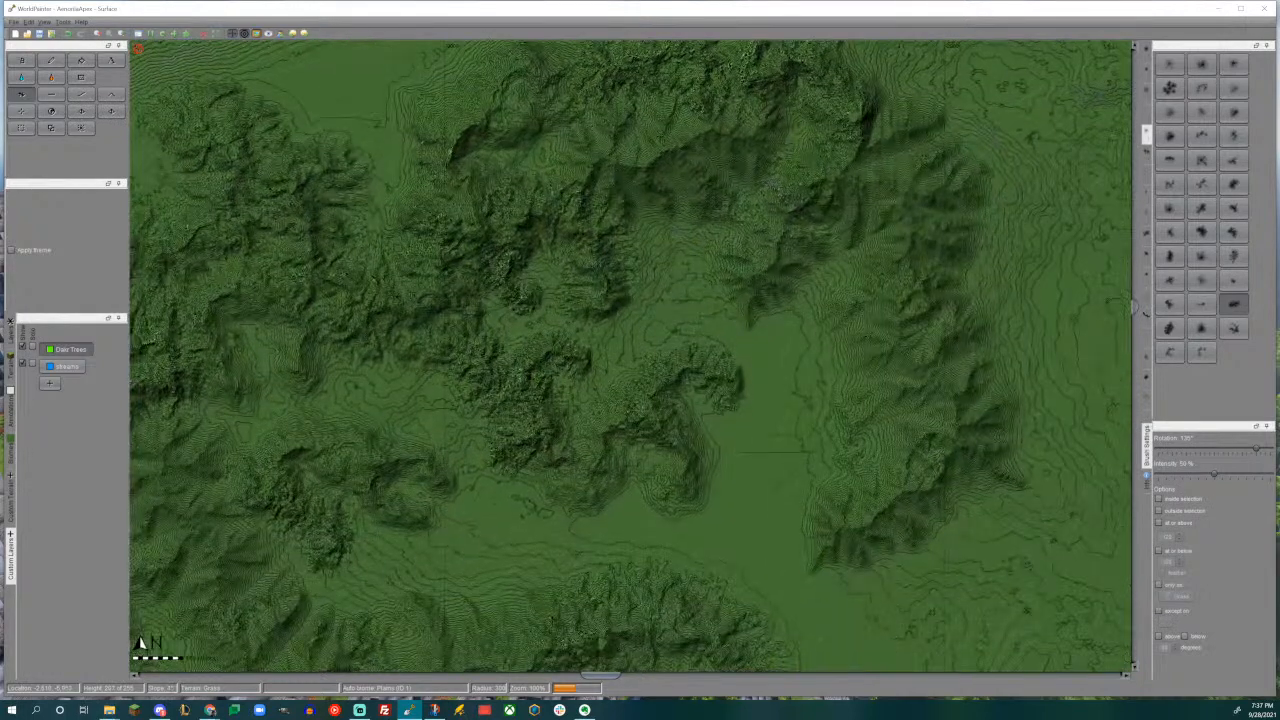
pyautogui.moveTo(828, 370); pyautogui.dragTo(828, 370)
pyautogui.moveTo(828, 370); pyautogui.dragTo(398, 215, button='middle')
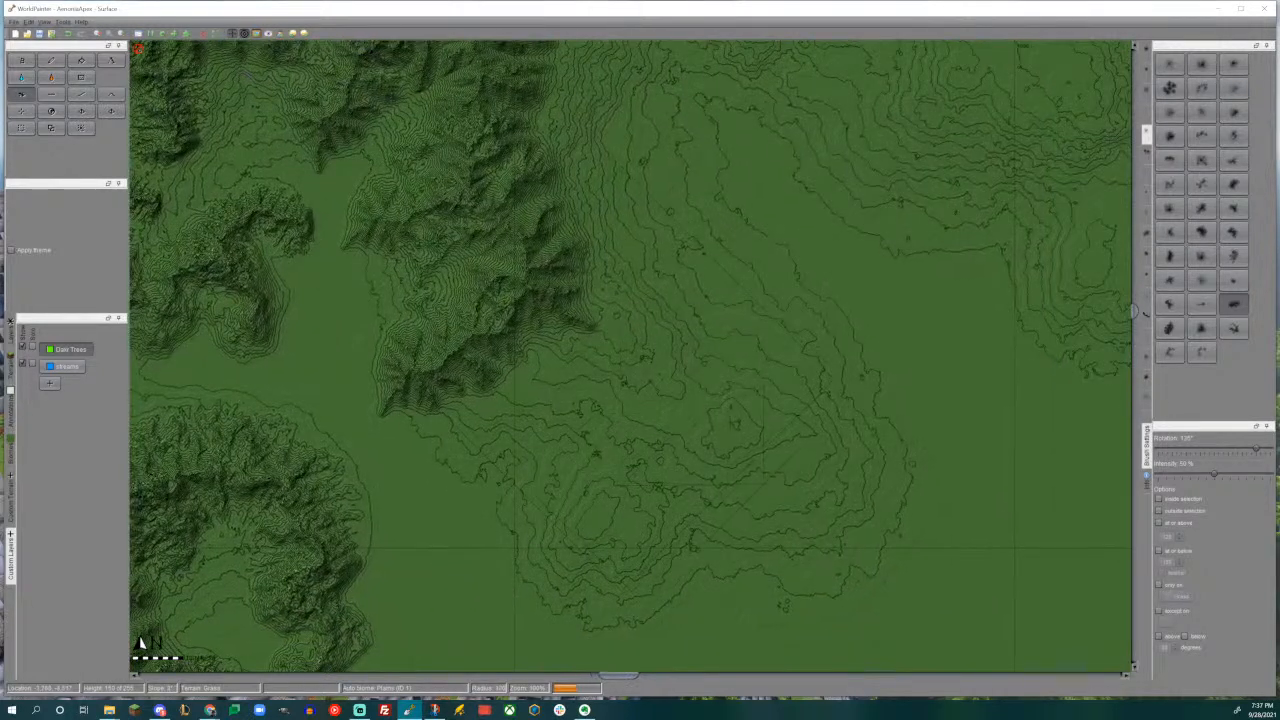
# - Stamp a fan-shaped mountain rotated to 180° on the southeast side of the eastern range
pyautogui.click(1233, 231)
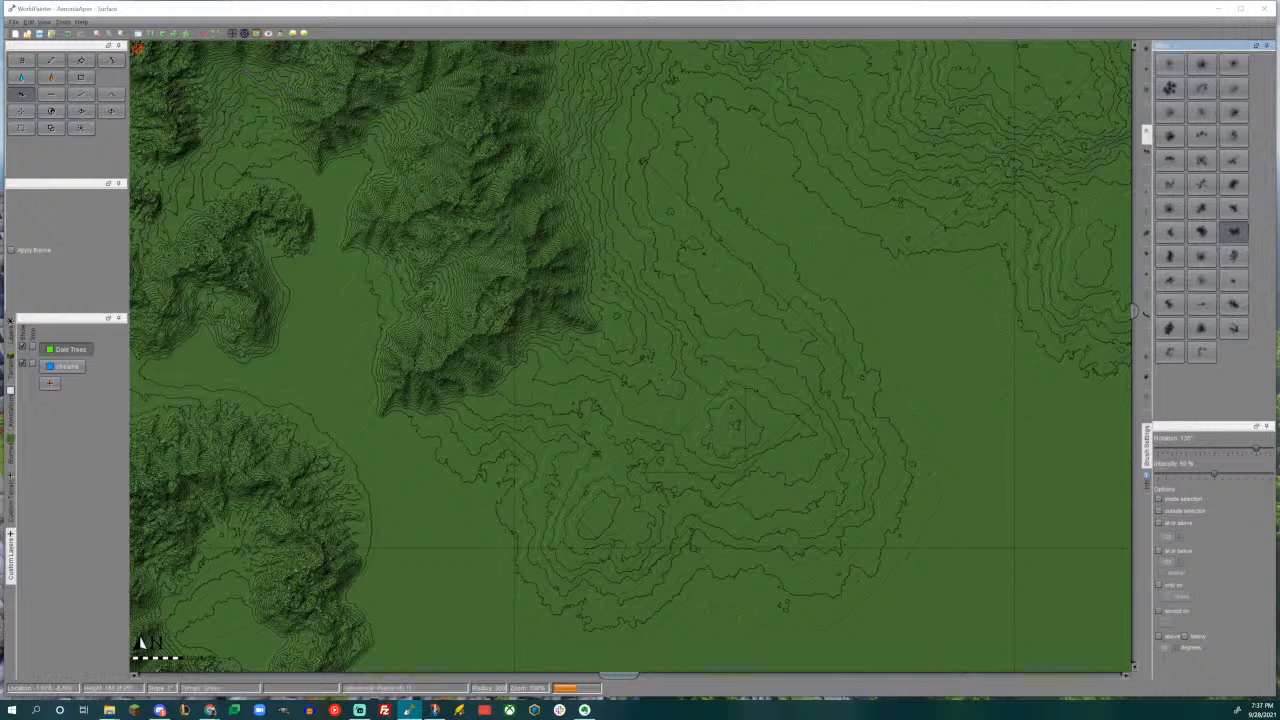
pyautogui.keyDown('alt'); pyautogui.scroll(-3, 594, 319); pyautogui.keyUp('alt')
pyautogui.moveTo(662, 330); pyautogui.dragTo(662, 330)
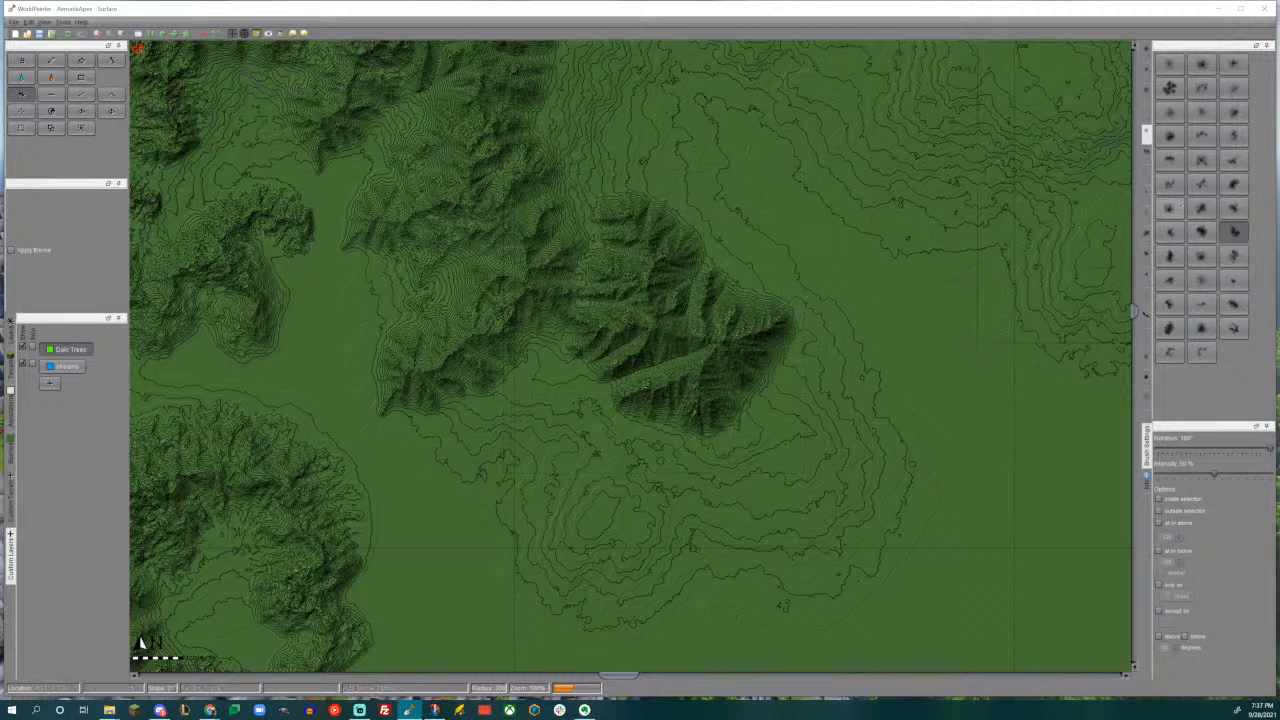
# - Examine the shape of the new southeastern mountains in the 3D view
pyautogui.click(1200, 306)
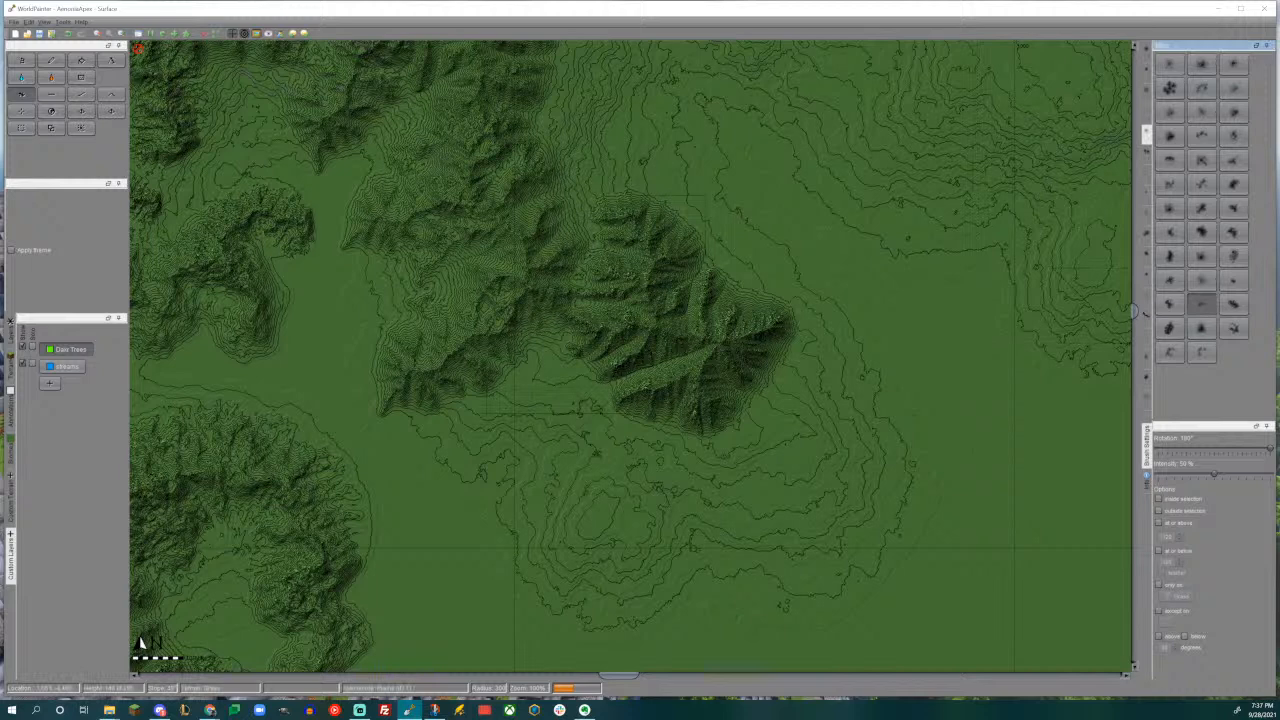
pyautogui.keyDown('alt'); pyautogui.scroll(4, 575, 365); pyautogui.keyUp('alt')
pyautogui.keyDown('alt'); pyautogui.scroll(4, 624, 320); pyautogui.keyUp('alt')
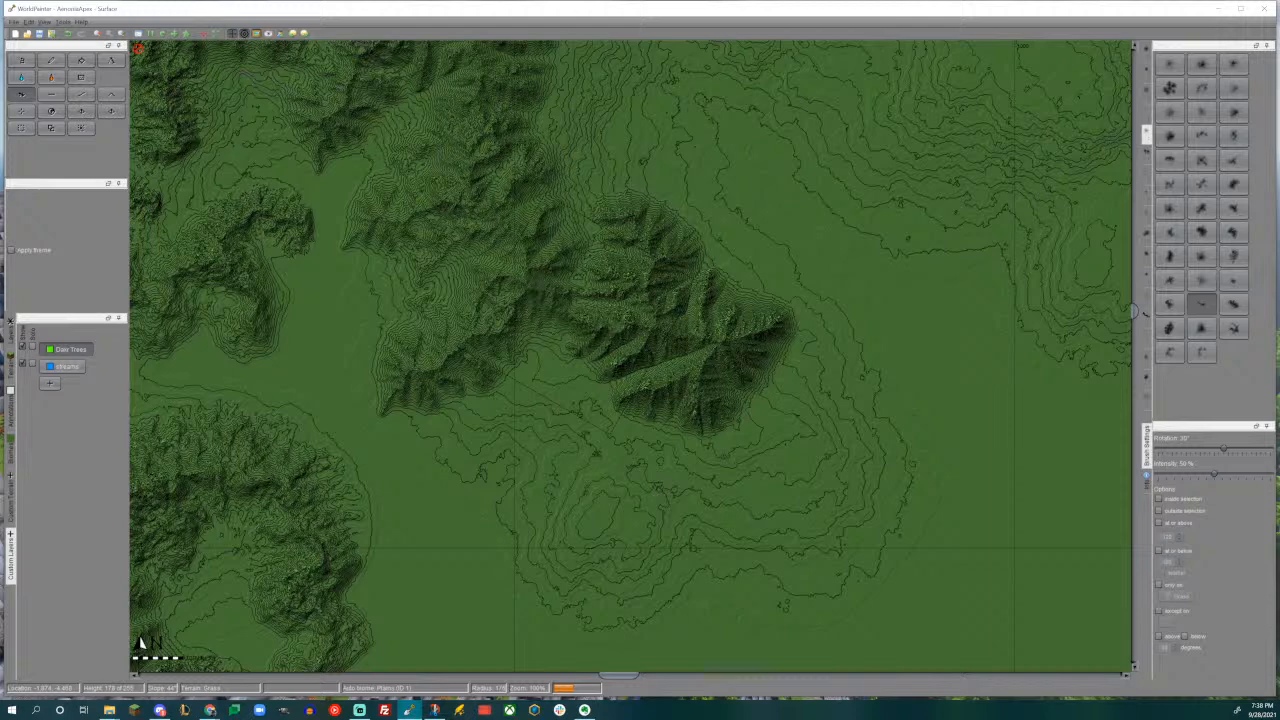
pyautogui.hotkey('ctrl', '3')
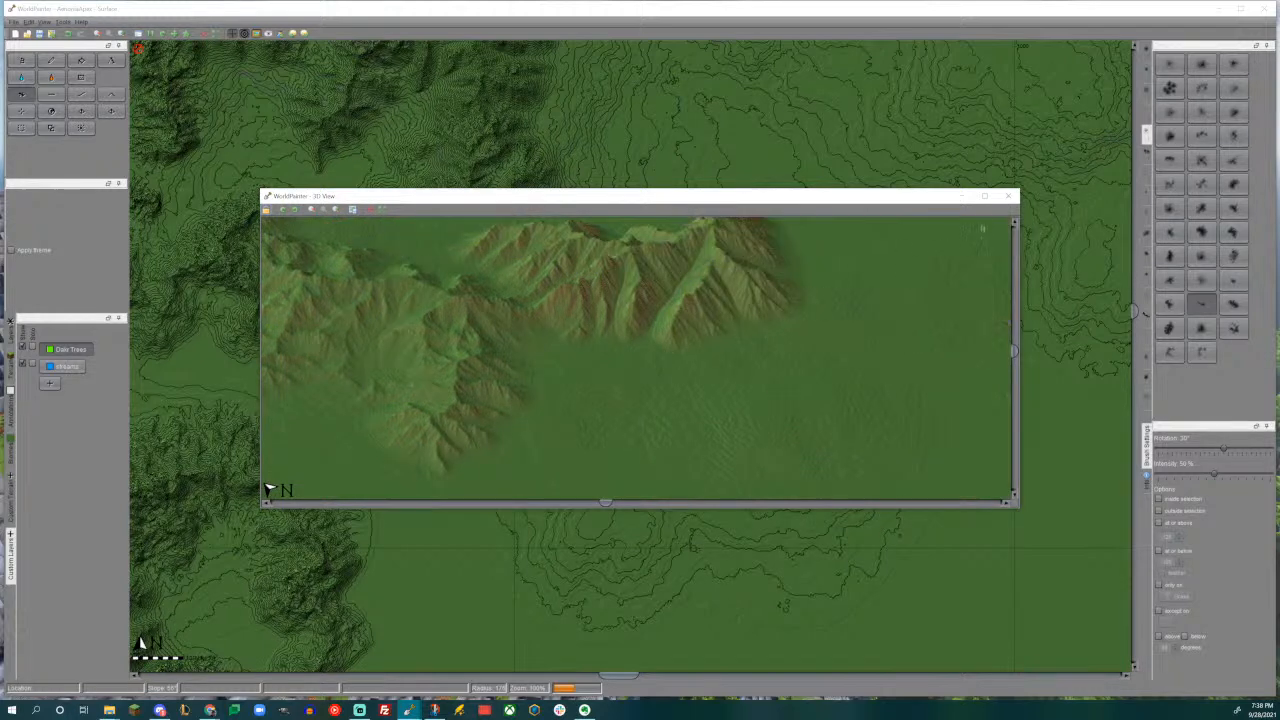
pyautogui.click(1007, 196)
# - Add a broad mountain running southwest from the southern end of the 180° fan-shaped mountain, using a different mountain brush
pyautogui.click(1242, 308)
pyautogui.moveTo(689, 372); pyautogui.dragTo(763, 255, button='middle')
pyautogui.click(1170, 256)
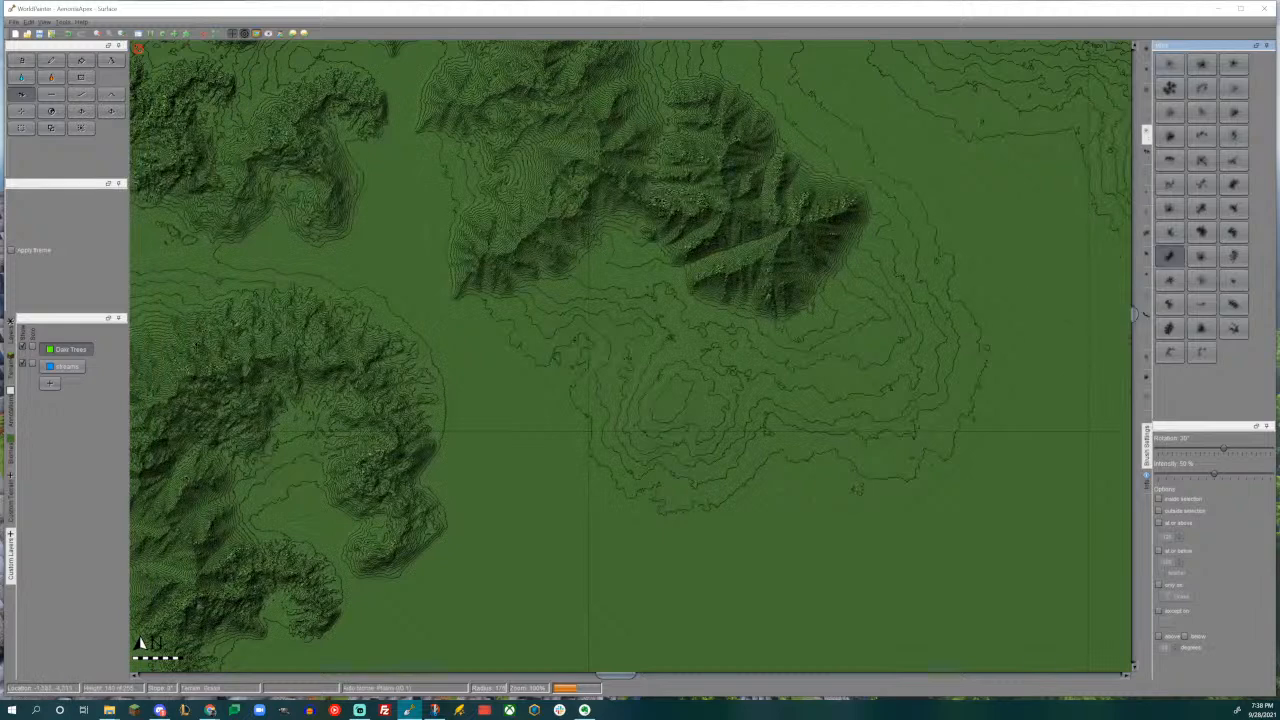
pyautogui.keyDown('alt'); pyautogui.scroll(-1, 654, 331); pyautogui.keyUp('alt')
pyautogui.moveTo(689, 364); pyautogui.dragTo(690, 366)
pyautogui.moveTo(794, 319); pyautogui.dragTo(655, 447, button='middle')
# - Add an elongated mountain east of the new southern mountain, using the ridge brush rotated to 15°
pyautogui.click(1231, 311)
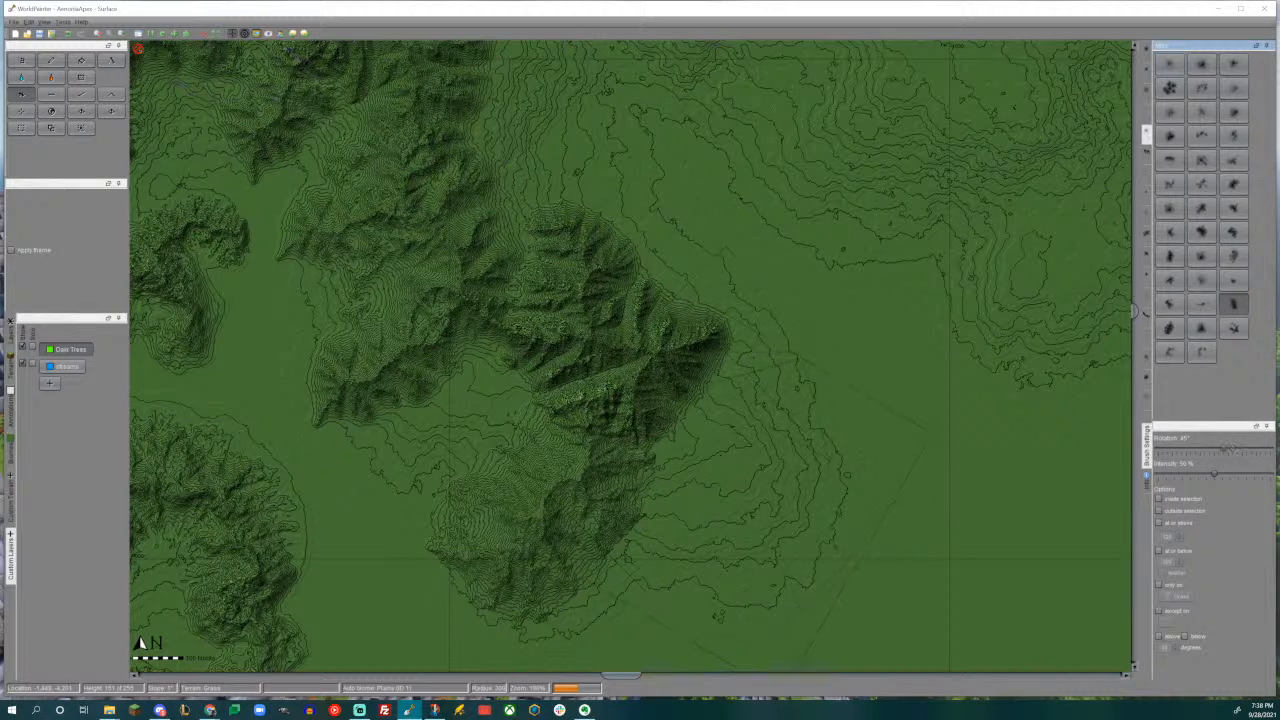
pyautogui.moveTo(720, 485); pyautogui.dragTo(720, 485, button='right')
pyautogui.moveTo(721, 485); pyautogui.dragTo(721, 485)
pyautogui.moveTo(721, 485)
pyautogui.mouseDown(button='middle')
pyautogui.moveTo(773, 396)
pyautogui.moveTo(943, 266)
pyautogui.mouseUp(button='middle')
# - Extend the southern mountain with a narrower ridge pointing south, using the elongated brush rotated to 60°
pyautogui.keyDown('ctrl'); pyautogui.scroll(-1, 943, 266); pyautogui.keyUp('ctrl')
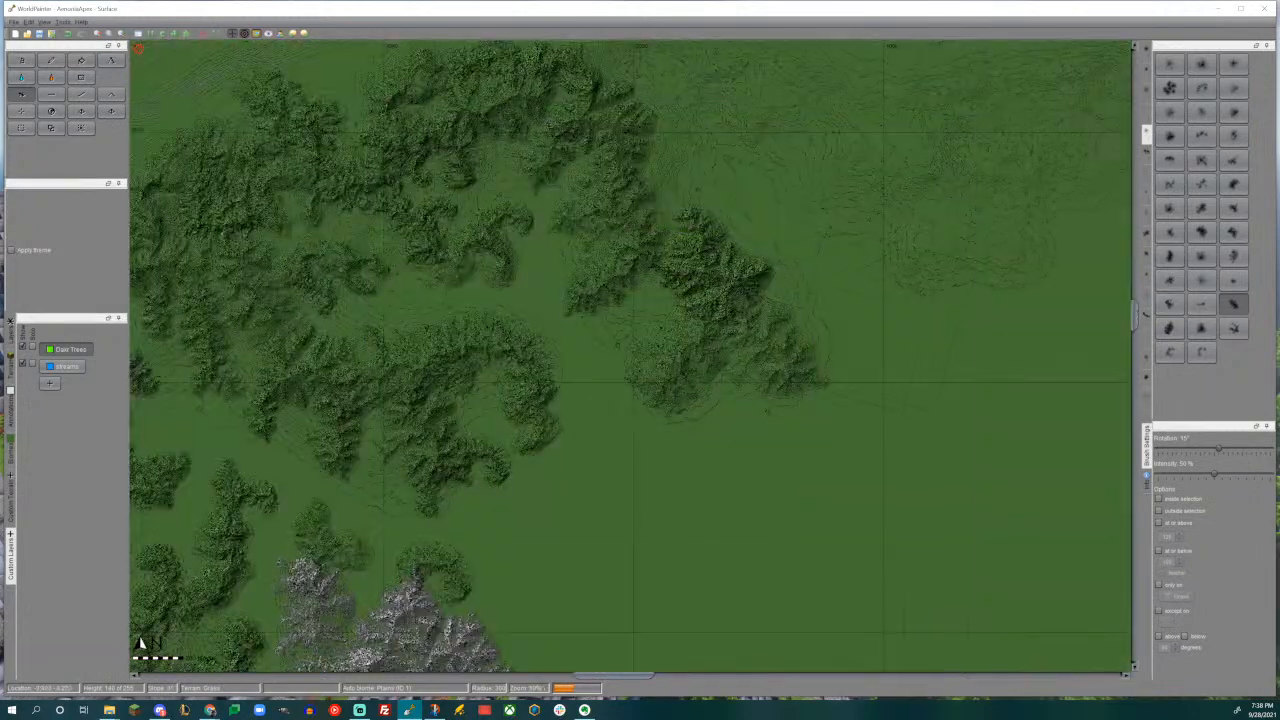
pyautogui.keyDown('ctrl'); pyautogui.scroll(2, 830, 331); pyautogui.keyUp('ctrl')
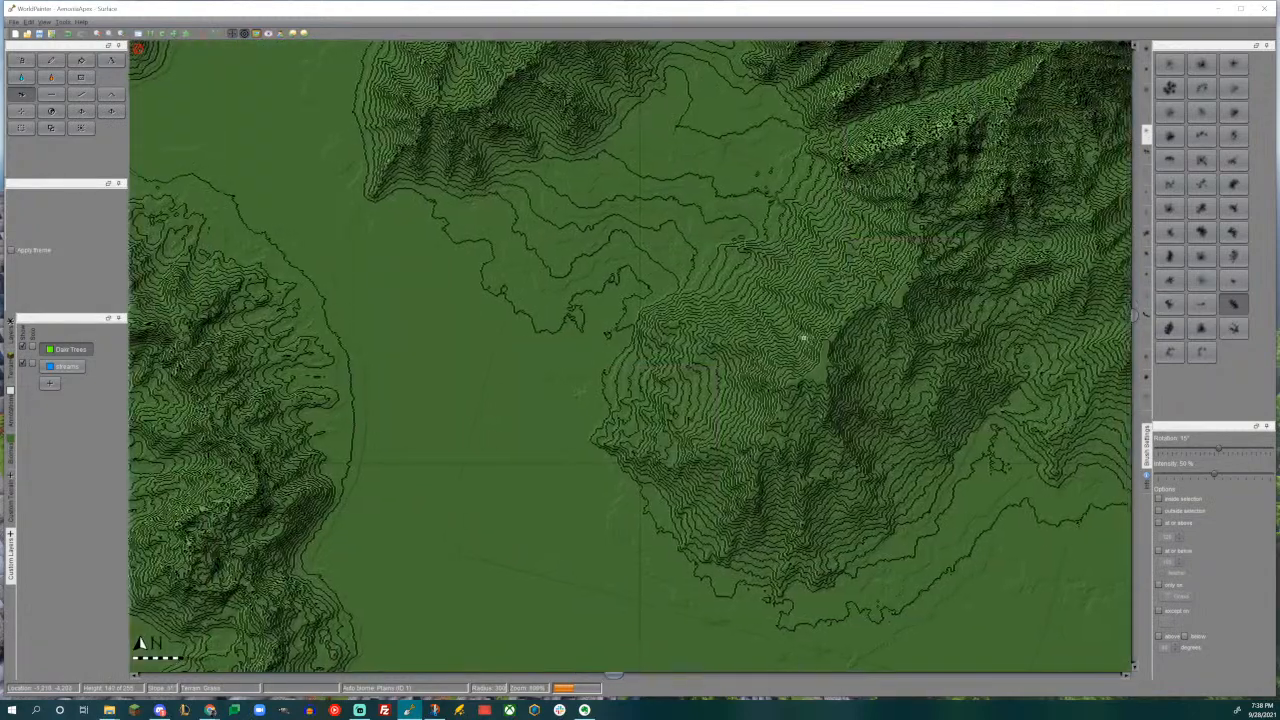
pyautogui.moveTo(830, 331); pyautogui.dragTo(525, 412, button='middle')
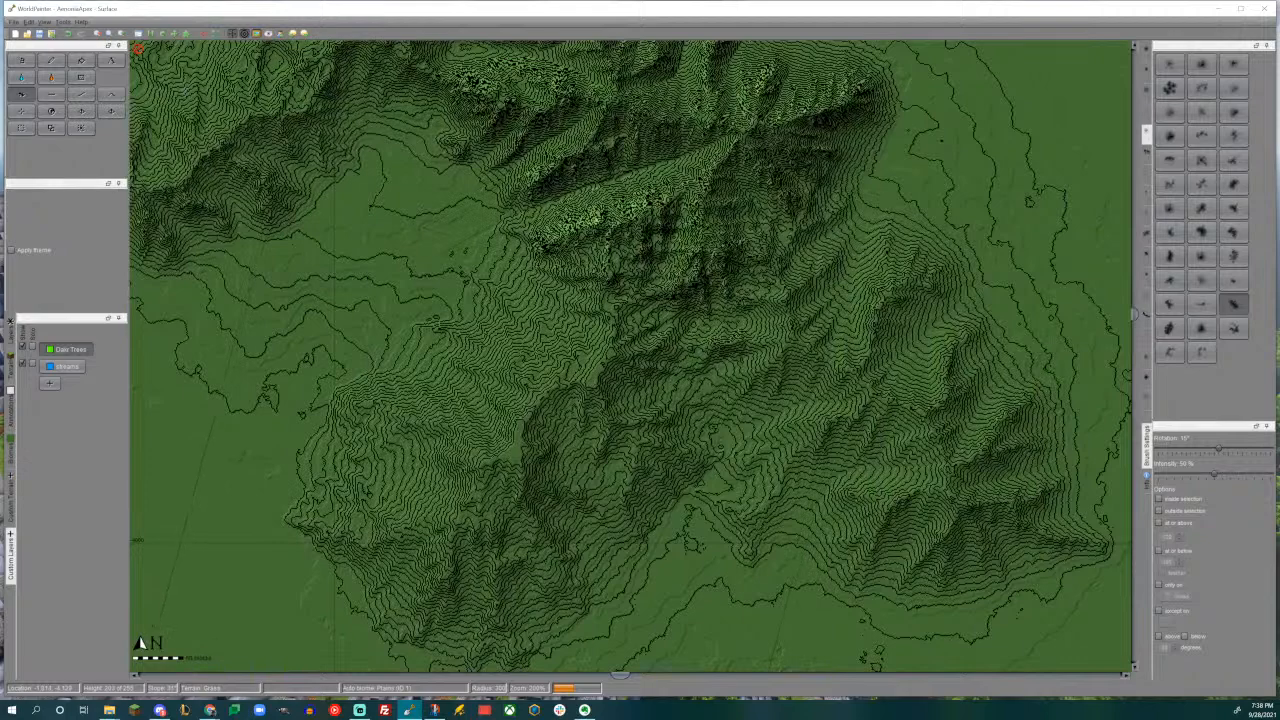
pyautogui.keyDown('ctrl'); pyautogui.scroll(1, 704, 414); pyautogui.keyUp('ctrl')
pyautogui.keyDown('ctrl'); pyautogui.scroll(-2, 704, 414); pyautogui.keyUp('ctrl')
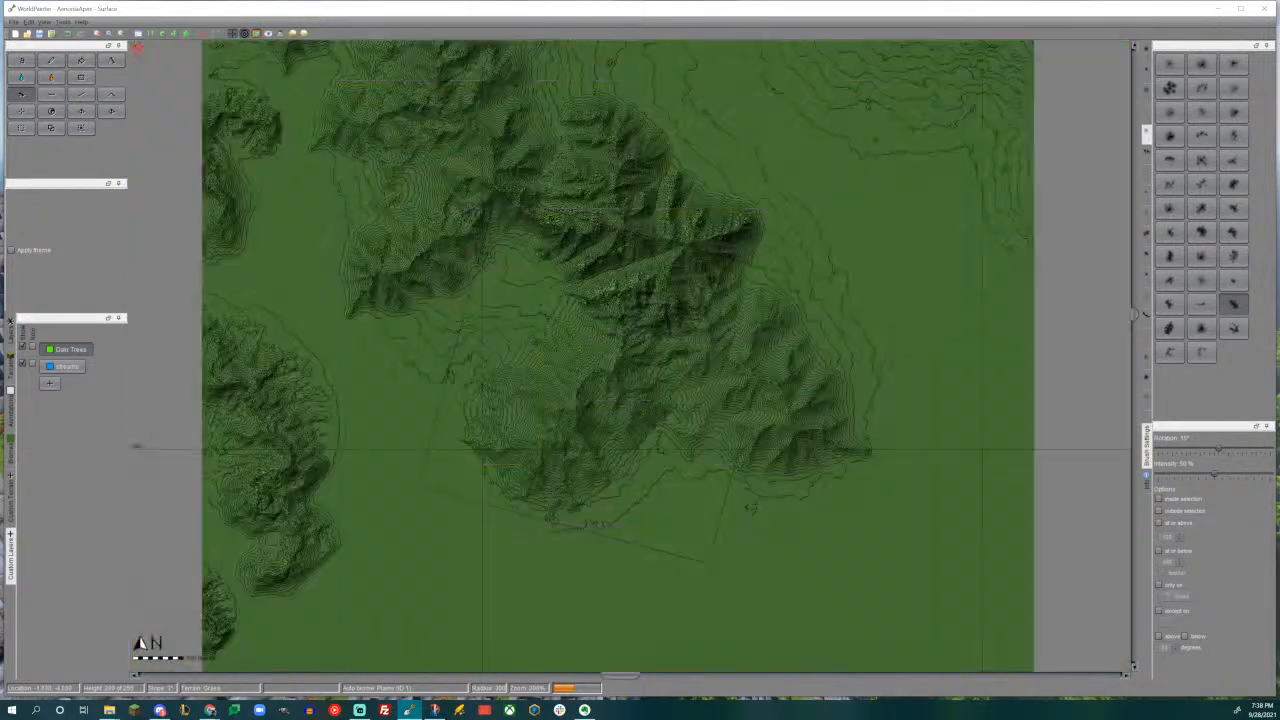
pyautogui.moveTo(548, 381); pyautogui.dragTo(692, 249, button='middle')
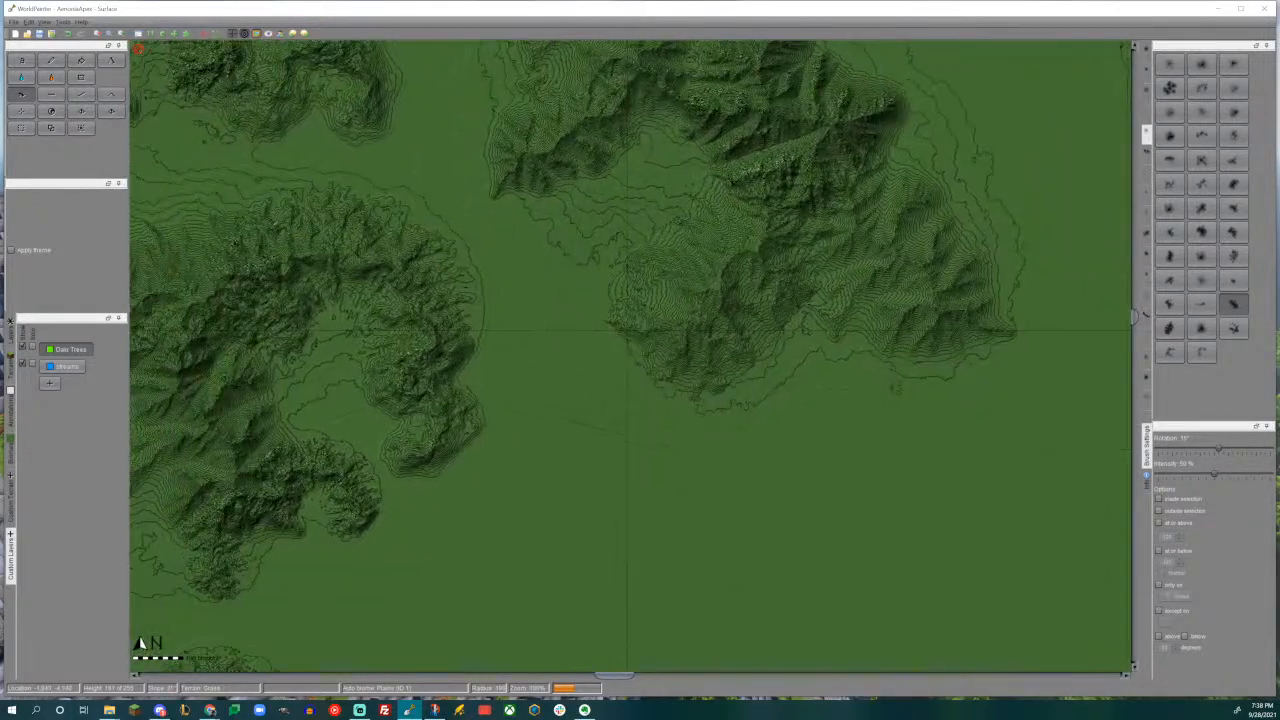
pyautogui.moveTo(705, 433); pyautogui.dragTo(706, 401)
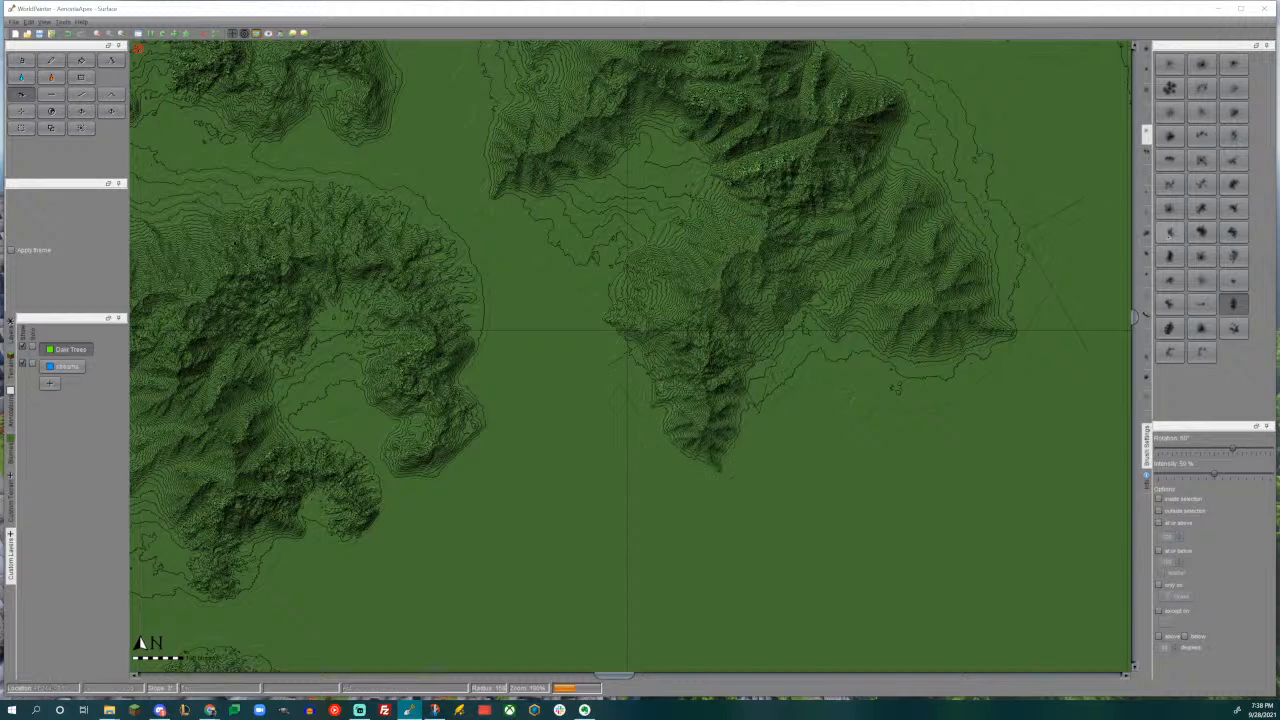
# - Stamp two smaller fan-shaped mountains, one on the southern mountain's west side and one at 0° on the southeastern mountain's south edge
pyautogui.click(1233, 231)
pyautogui.moveTo(625, 285)
pyautogui.mouseDown()
pyautogui.moveTo(610, 280)
pyautogui.moveTo(570, 336)
pyautogui.moveTo(627, 331)
pyautogui.mouseUp()
pyautogui.moveTo(572, 339); pyautogui.dragTo(322, 469, button='middle')
pyautogui.keyDown('alt'); pyautogui.scroll(-1, 610, 481); pyautogui.keyUp('alt')
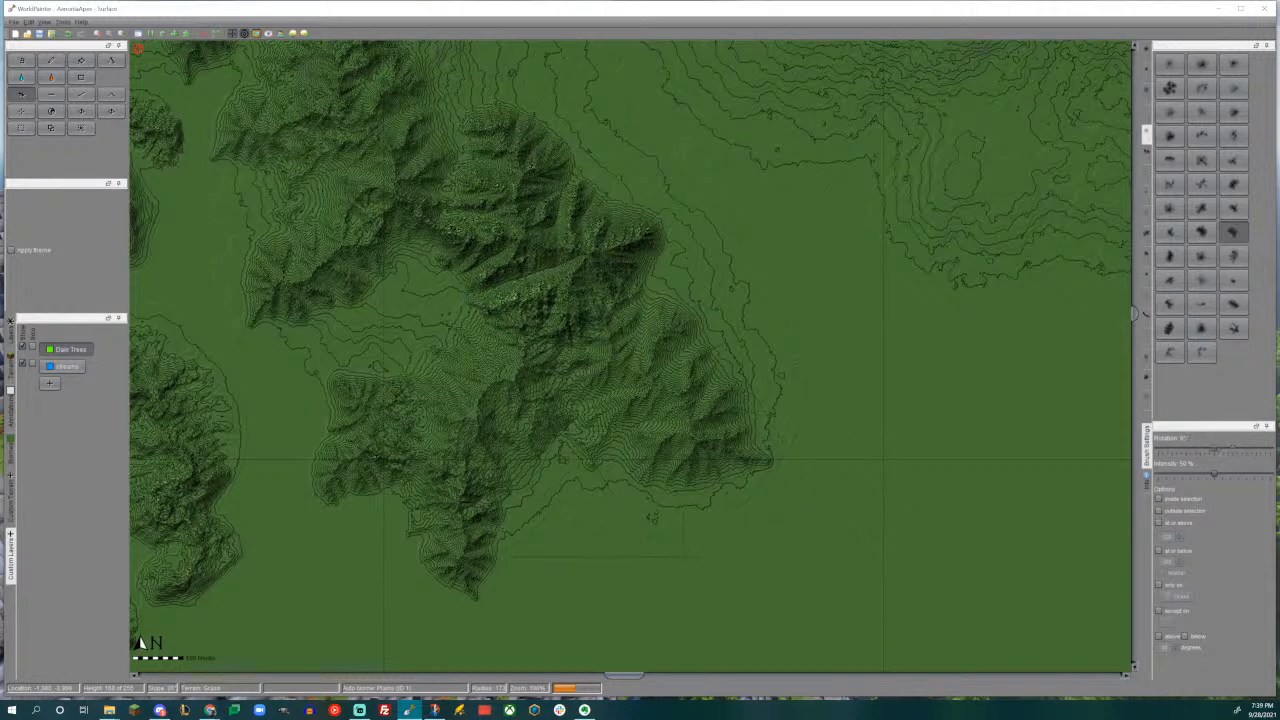
pyautogui.moveTo(674, 496); pyautogui.dragTo(675, 494)
pyautogui.moveTo(725, 371); pyautogui.dragTo(626, 553, button='middle')
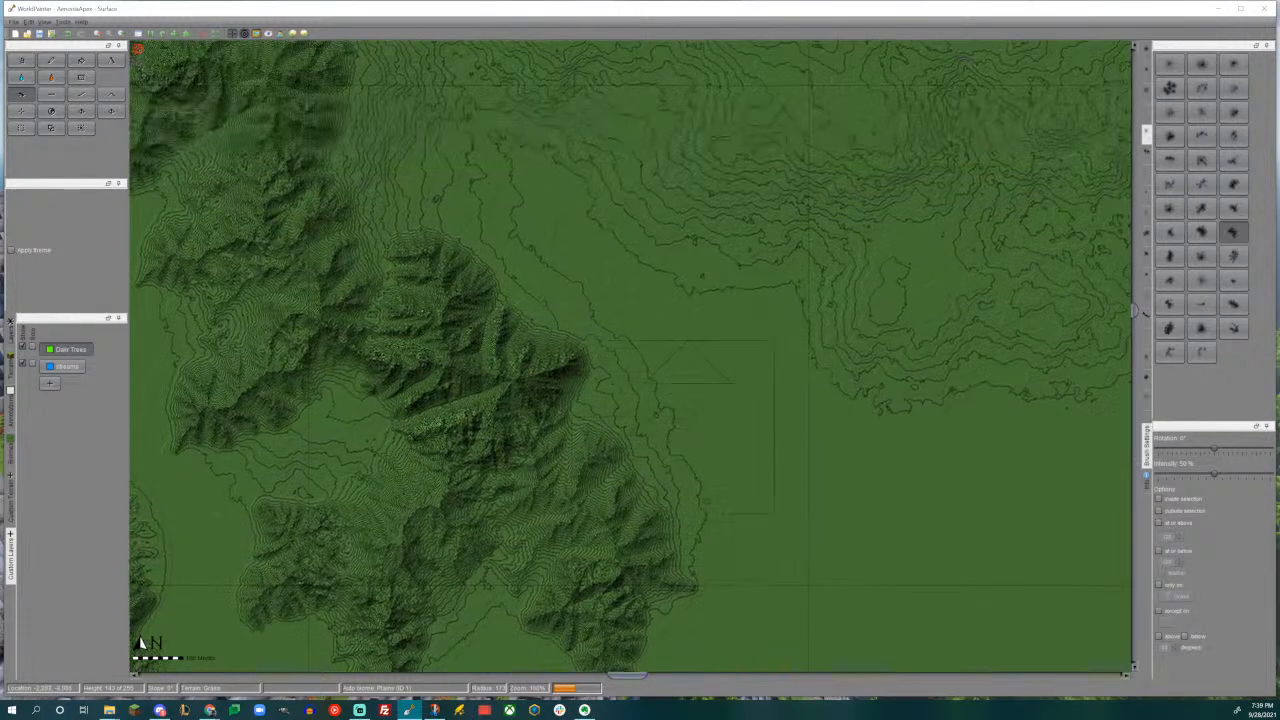
# - Add an elongated mountain along the east side of the southeastern range, using the ridge brush
pyautogui.click(1233, 304)
pyautogui.scroll(-6, 655, 381)
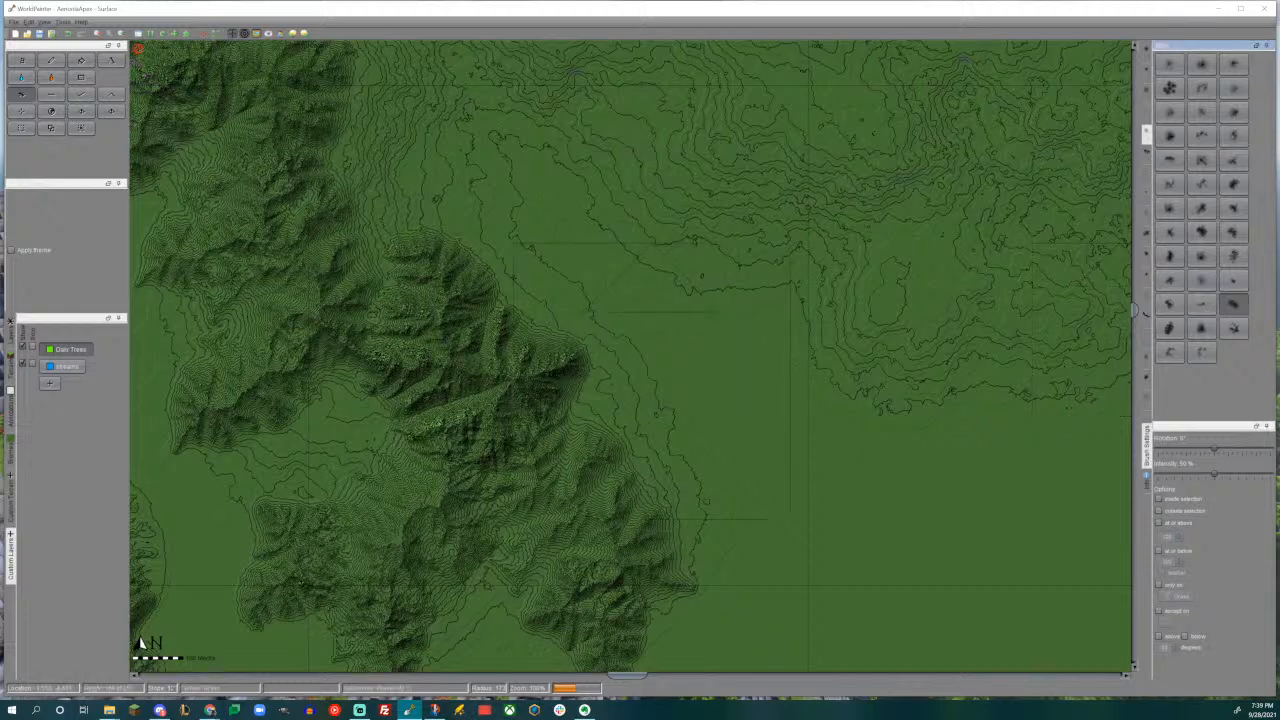
pyautogui.keyDown('alt'); pyautogui.scroll(1, 637, 401); pyautogui.keyUp('alt')
pyautogui.moveTo(641, 399); pyautogui.dragTo(641, 399)
pyautogui.moveTo(527, 333); pyautogui.dragTo(711, 513, button='middle')
pyautogui.moveTo(592, 380); pyautogui.dragTo(893, 200, button='middle')
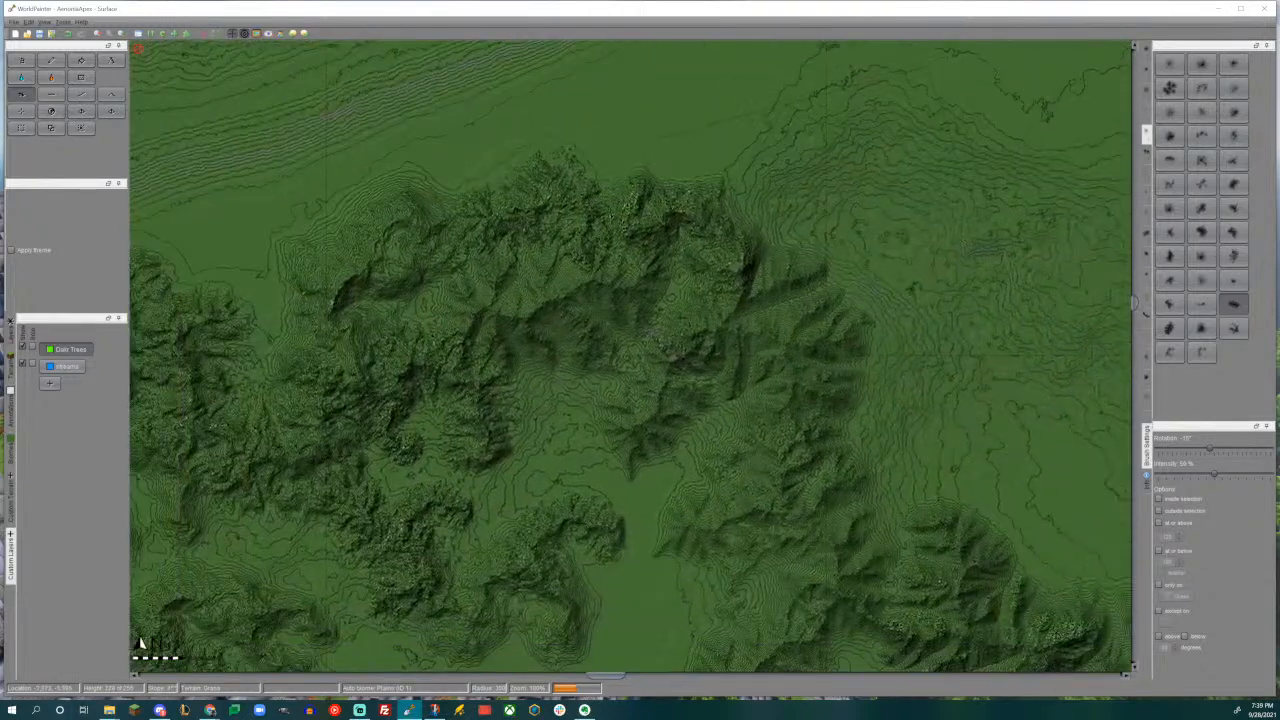
# - Inspect the mountain ranges in the 3D view, looking across them and then from farther out
pyautogui.hotkey('ctrl', 'alt', '3')
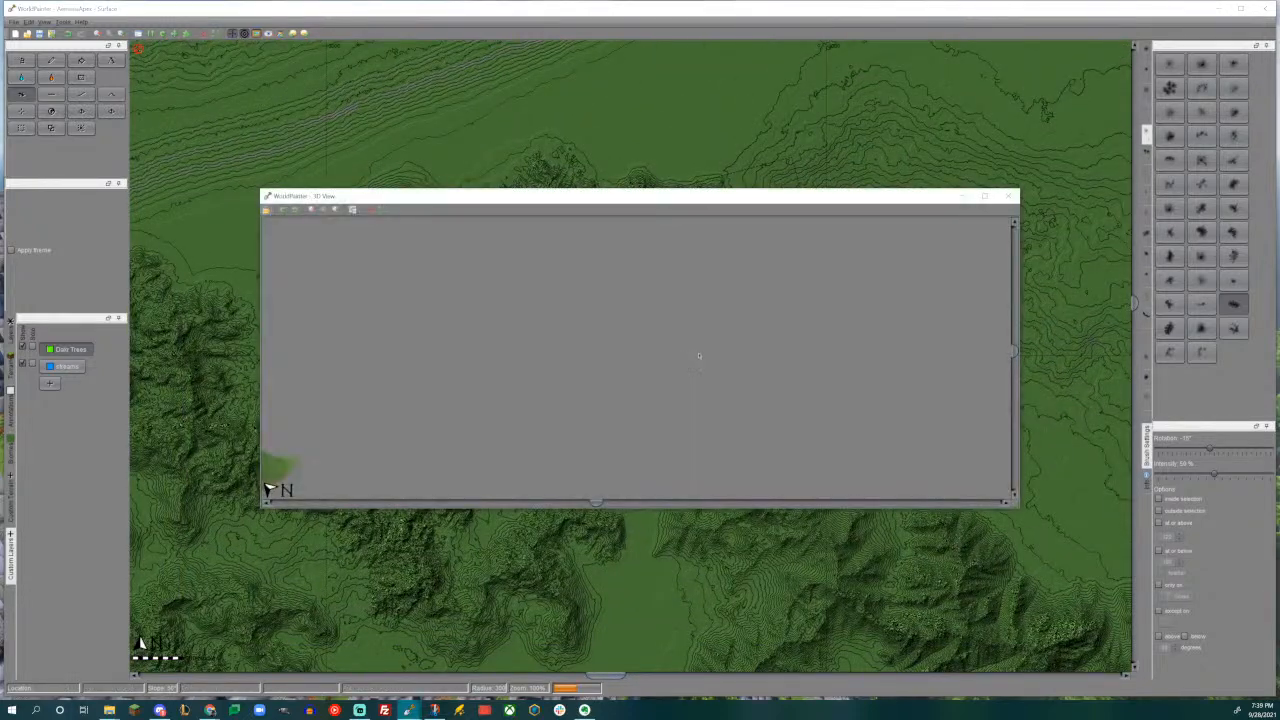
pyautogui.moveTo(683, 362); pyautogui.dragTo(443, 357, button='middle')
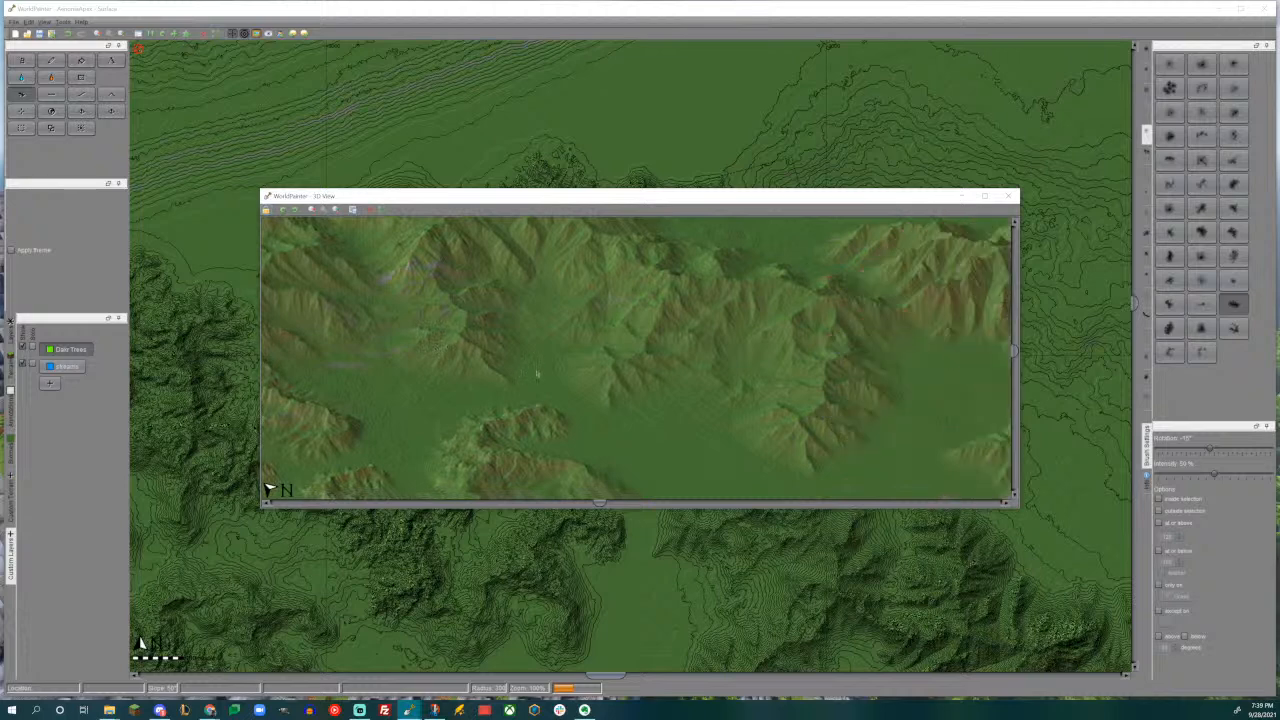
pyautogui.scroll(-2, 537, 374)
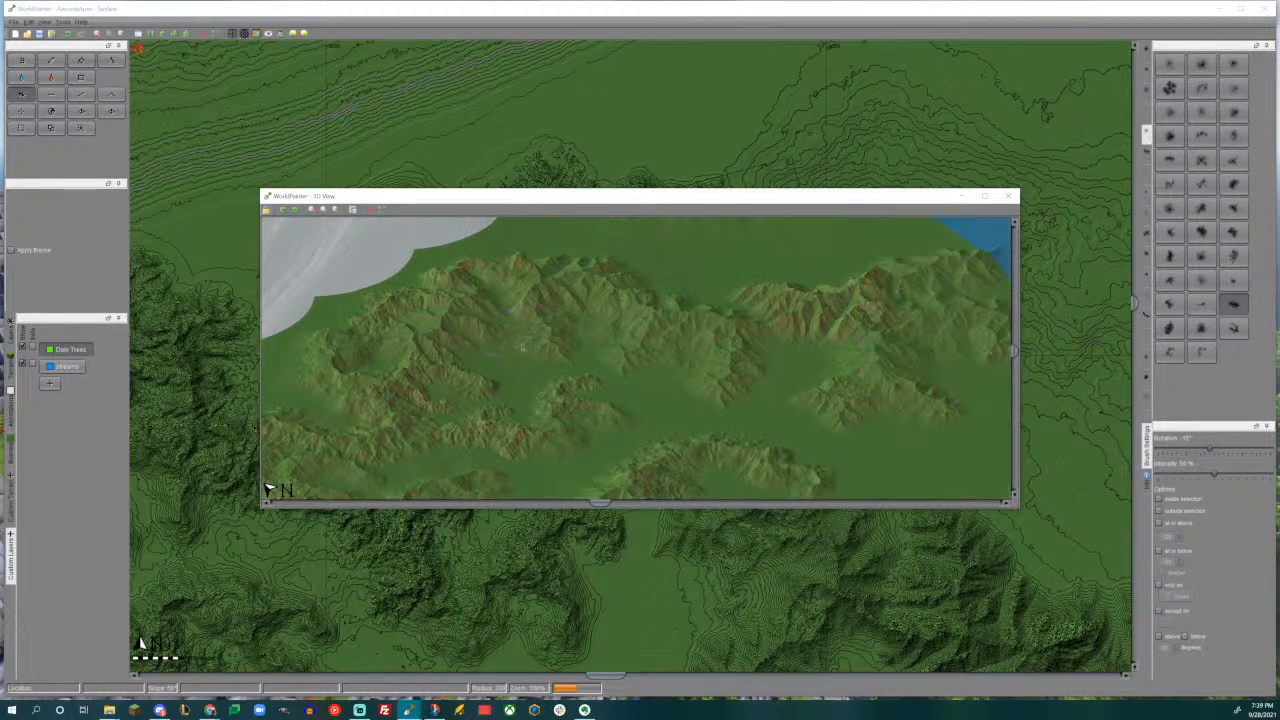
pyautogui.click(1010, 198)
# - Stamp a fan-shaped mountain on the north edge of the northern range, with the brush rotated to -75°
pyautogui.moveTo(859, 431); pyautogui.dragTo(597, 223, button='middle')
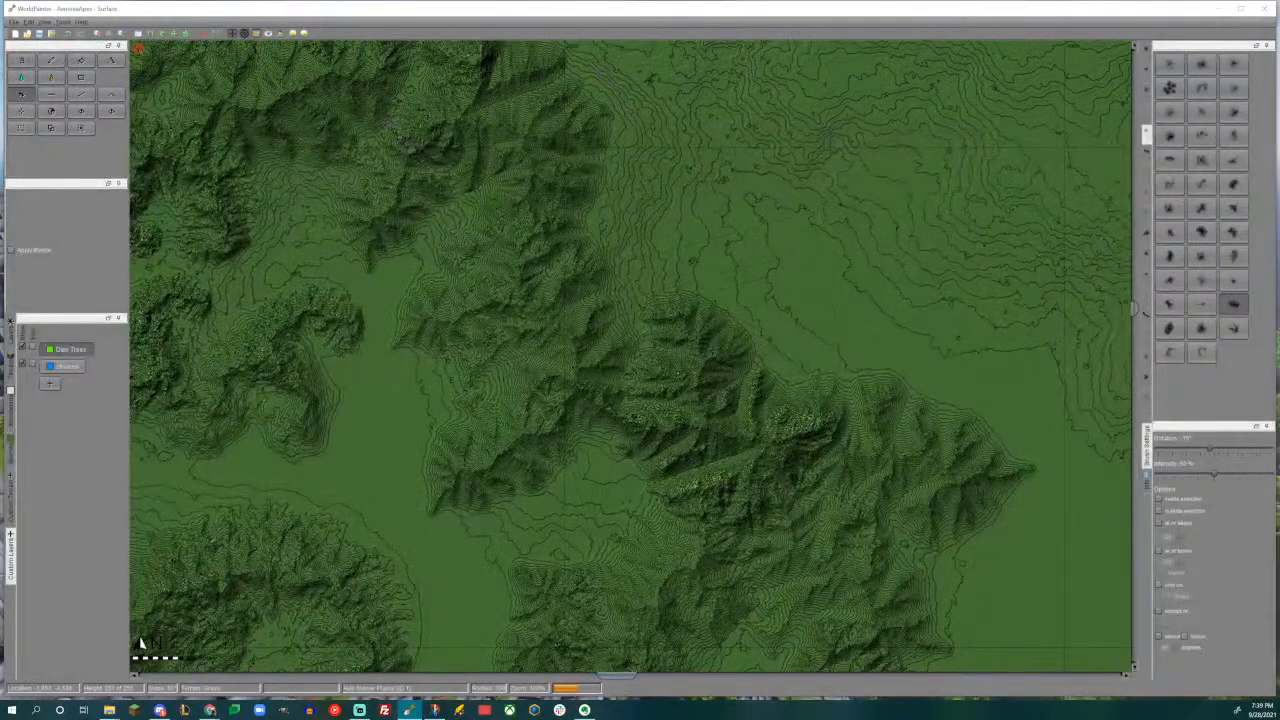
pyautogui.click(1201, 63)
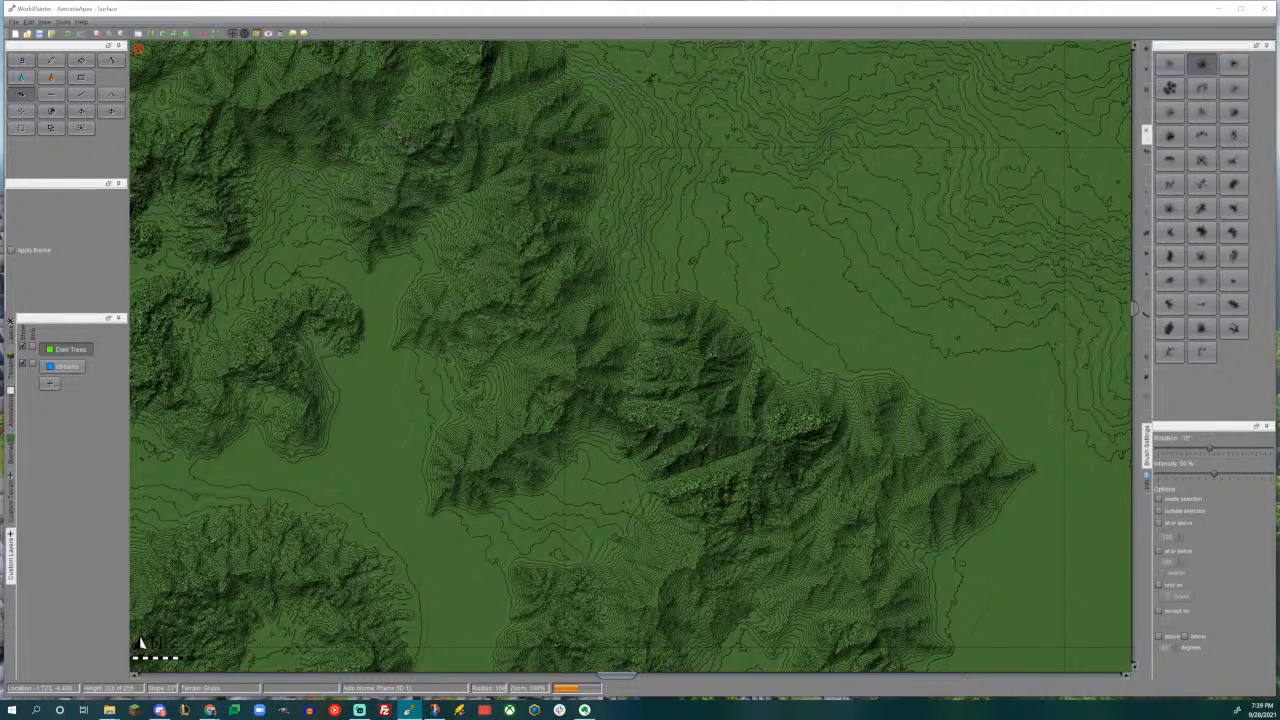
pyautogui.moveTo(651, 392); pyautogui.dragTo(781, 564, button='middle')
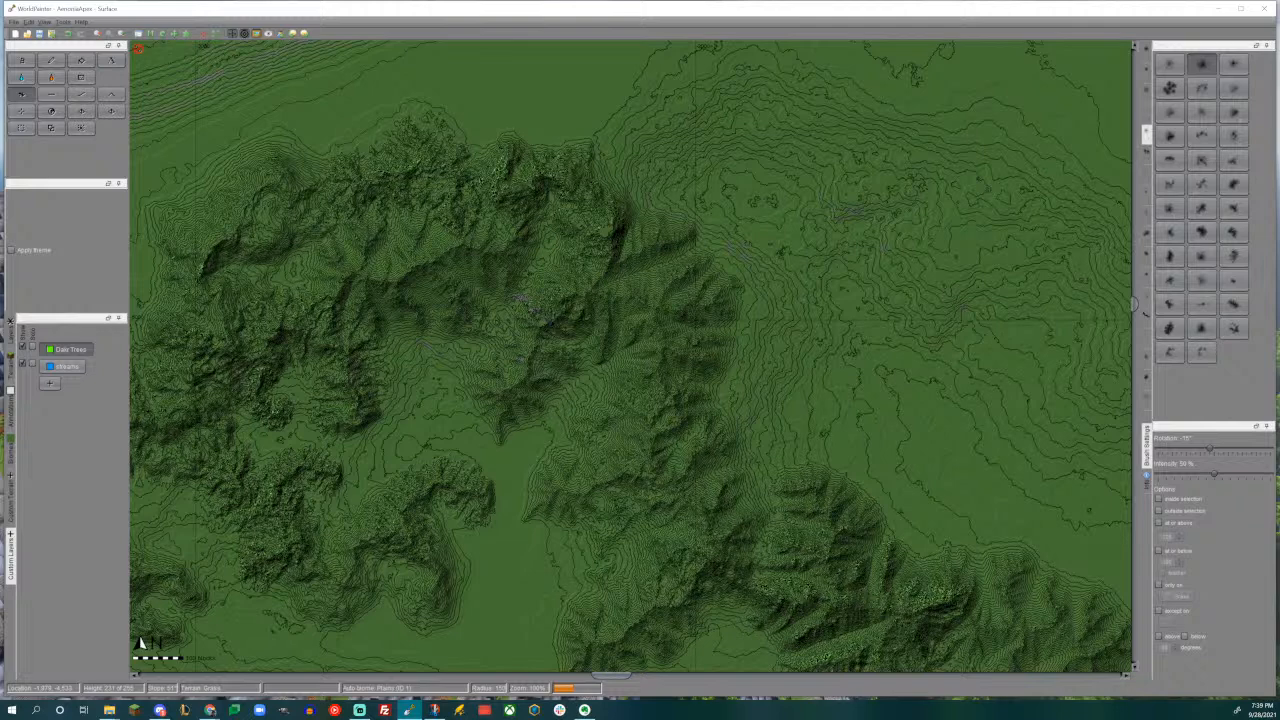
pyautogui.moveTo(642, 304); pyautogui.dragTo(633, 549, button='middle')
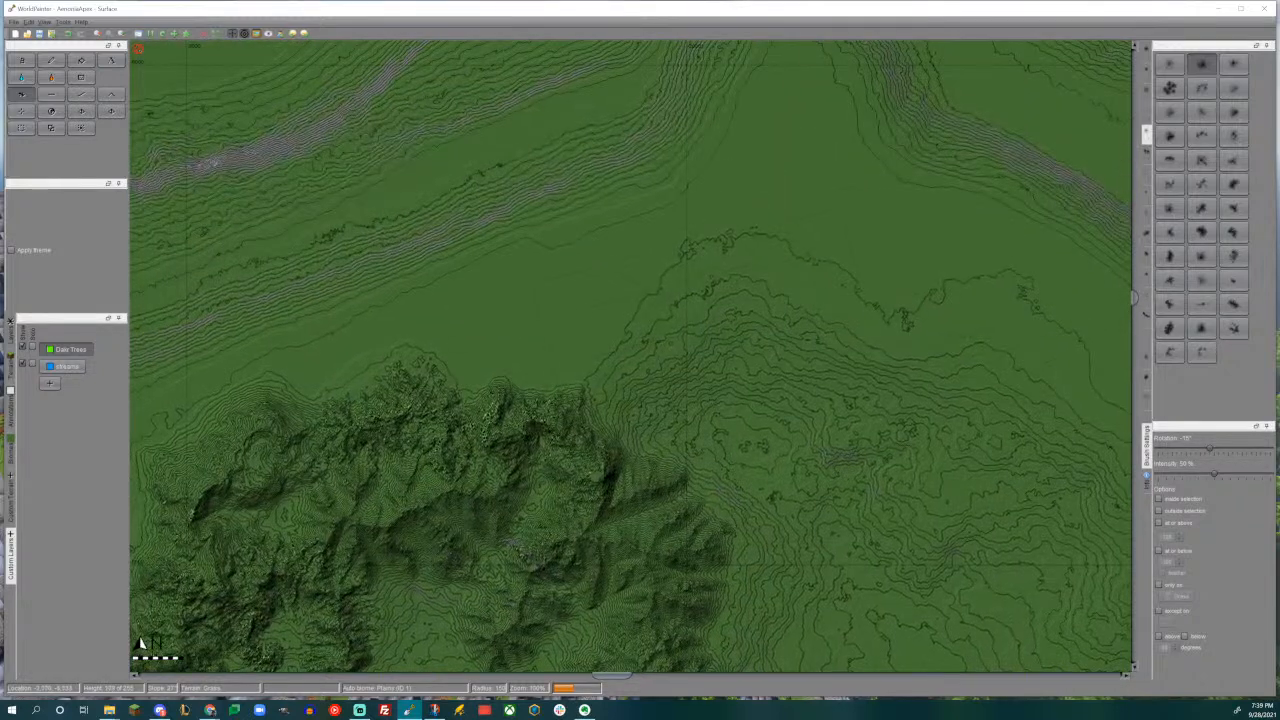
pyautogui.click(1234, 232)
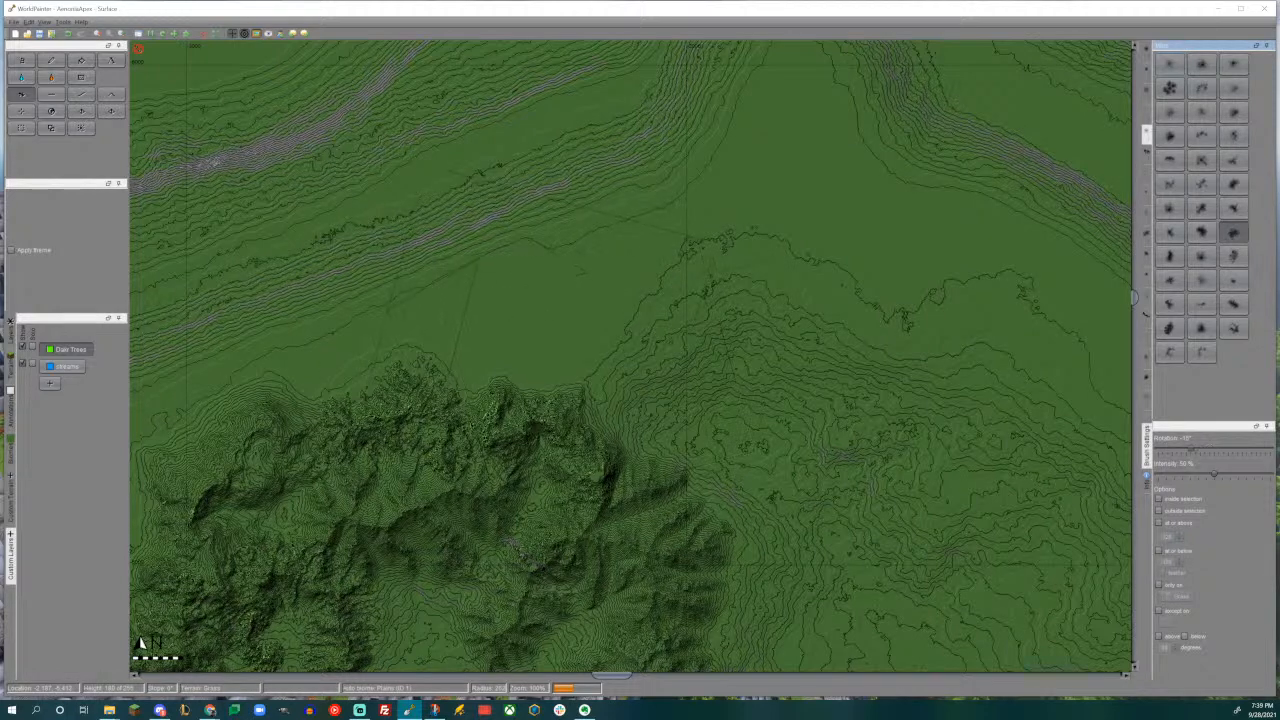
pyautogui.moveTo(509, 338); pyautogui.dragTo(503, 331)
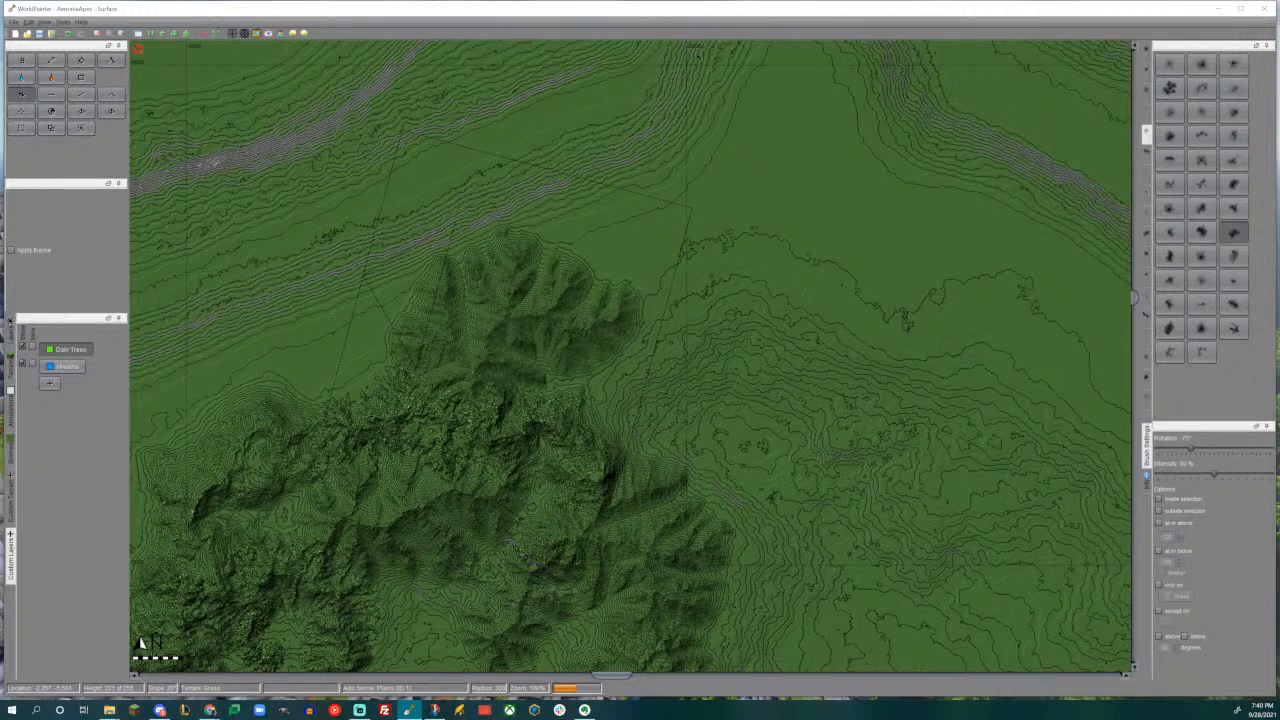
# - Extend the new northern mountain to the northeast with an elongated mountain, using the ridge brush rotated to -15°
pyautogui.moveTo(640, 306)
pyautogui.mouseDown(button='middle')
pyautogui.moveTo(820, 220)
pyautogui.moveTo(674, 351)
pyautogui.mouseUp(button='middle')
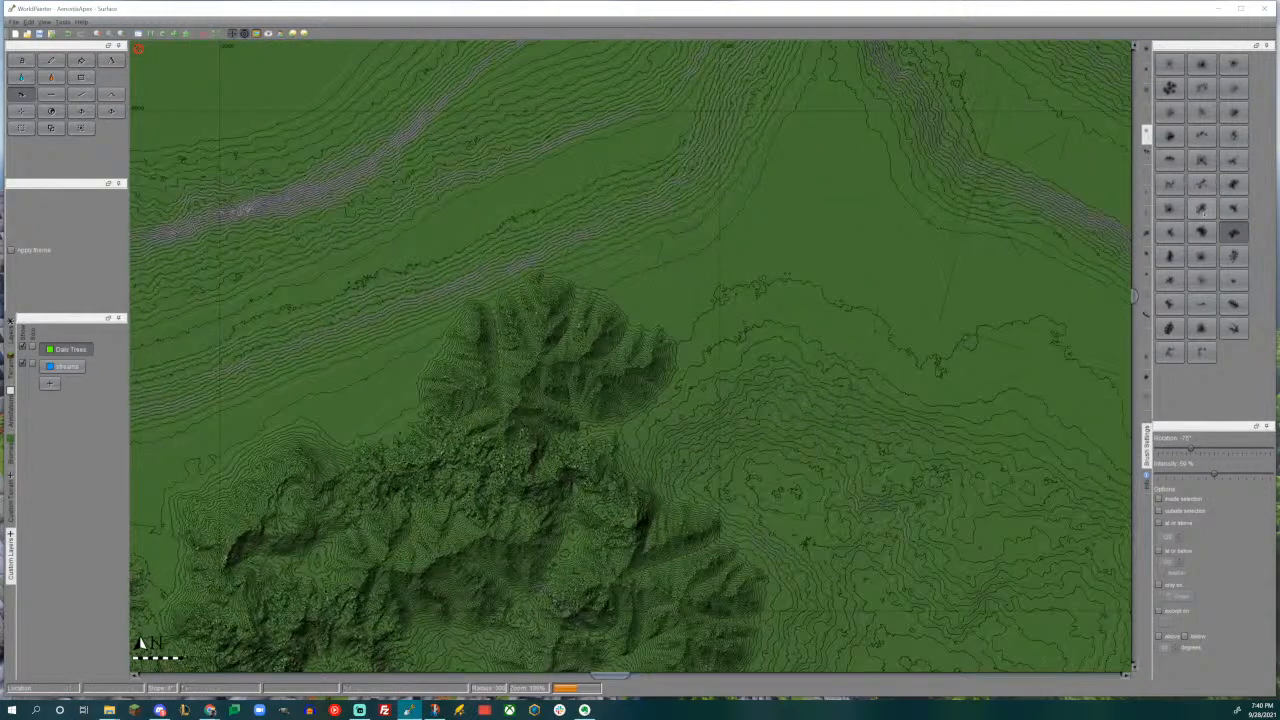
pyautogui.click(1233, 304)
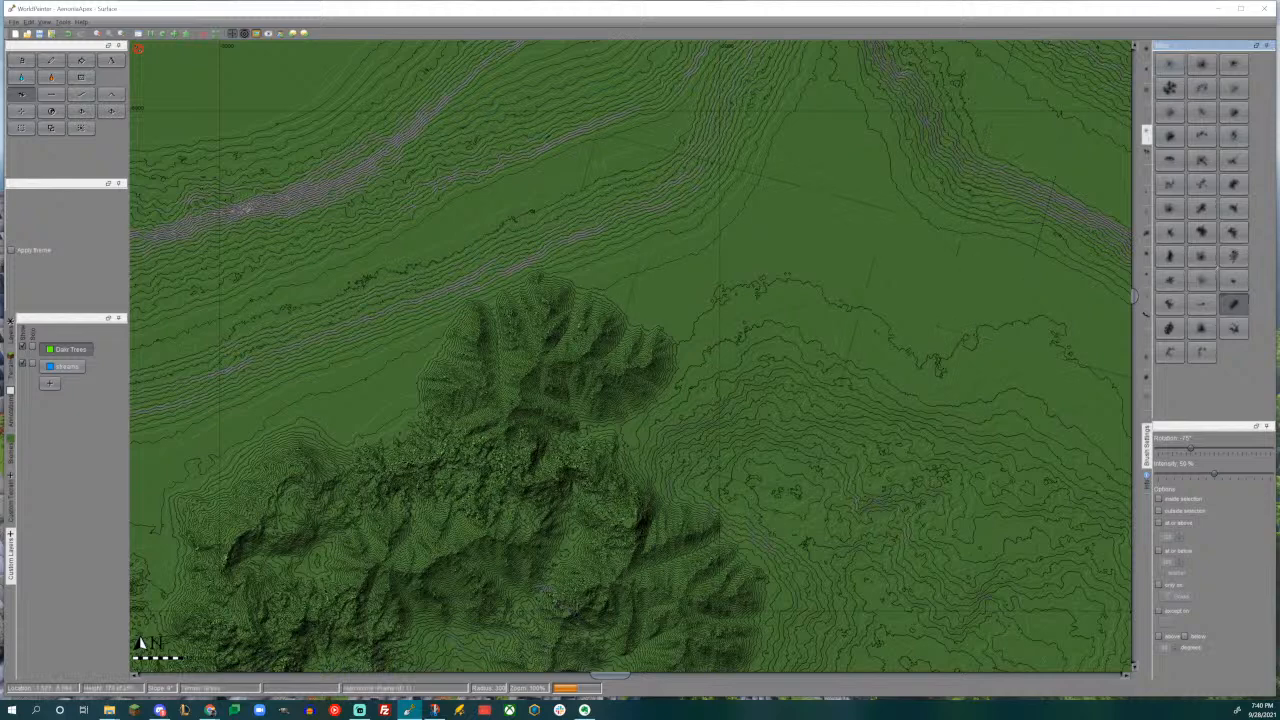
pyautogui.keyDown('alt'); pyautogui.scroll(-5, 691, 309); pyautogui.keyUp('alt')
pyautogui.keyDown('alt'); pyautogui.scroll(1, 695, 301); pyautogui.keyUp('alt')
pyautogui.click(695, 300)
pyautogui.moveTo(695, 300); pyautogui.dragTo(703, 292)
pyautogui.hotkey('ctrl', 'z')
pyautogui.keyDown('alt'); pyautogui.scroll(1, 703, 292); pyautogui.keyUp('alt')
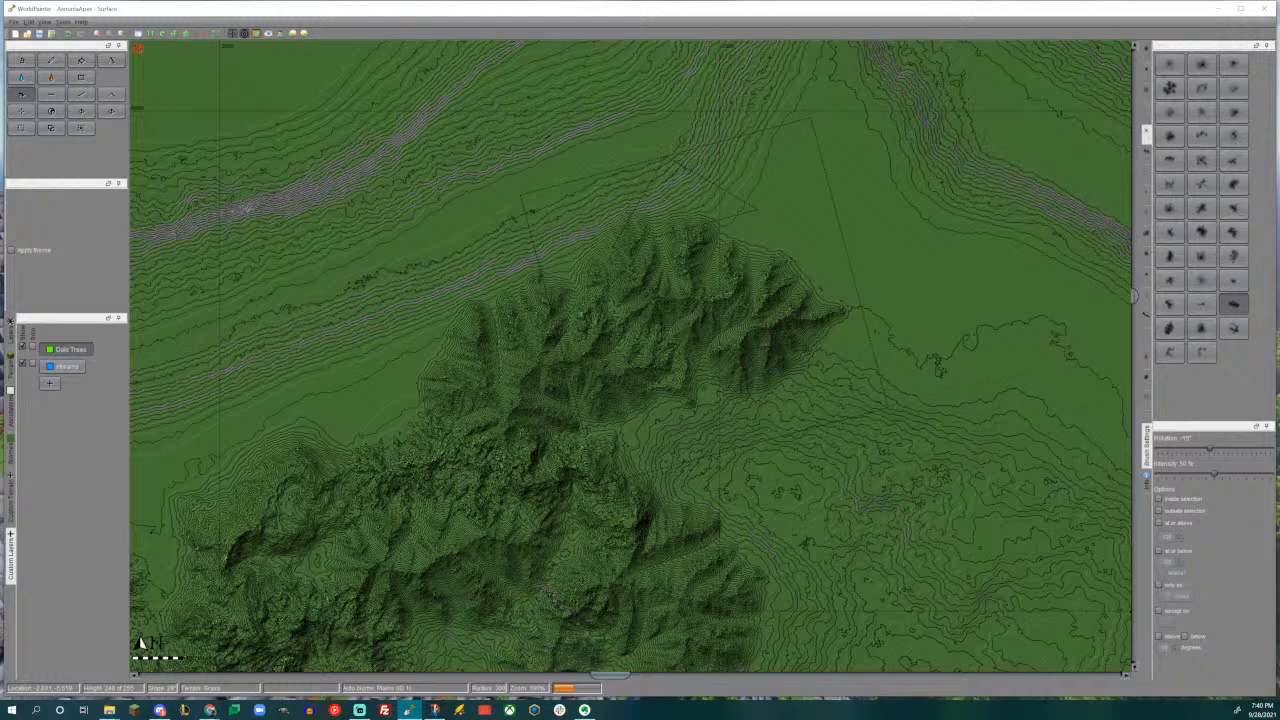
# - Inspect the extended northern range in the 3D view
pyautogui.moveTo(701, 297); pyautogui.dragTo(599, 237, button='middle')
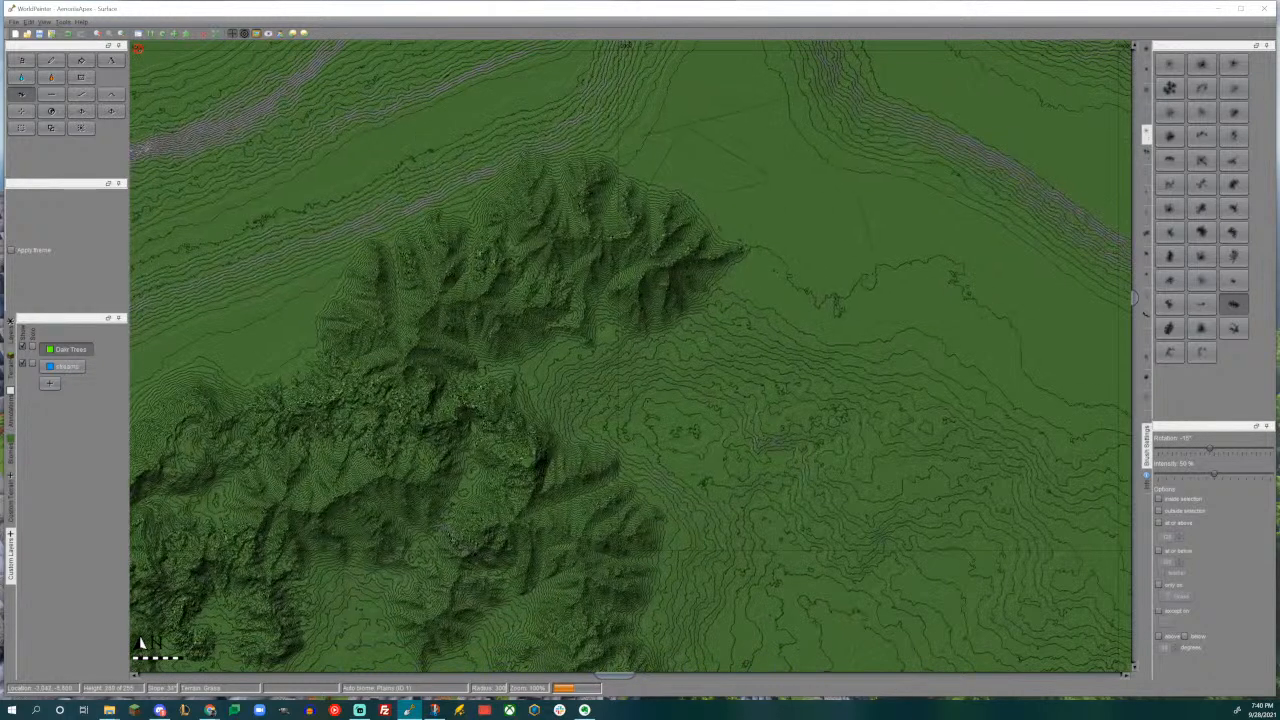
pyautogui.hotkey('ctrl', '3')
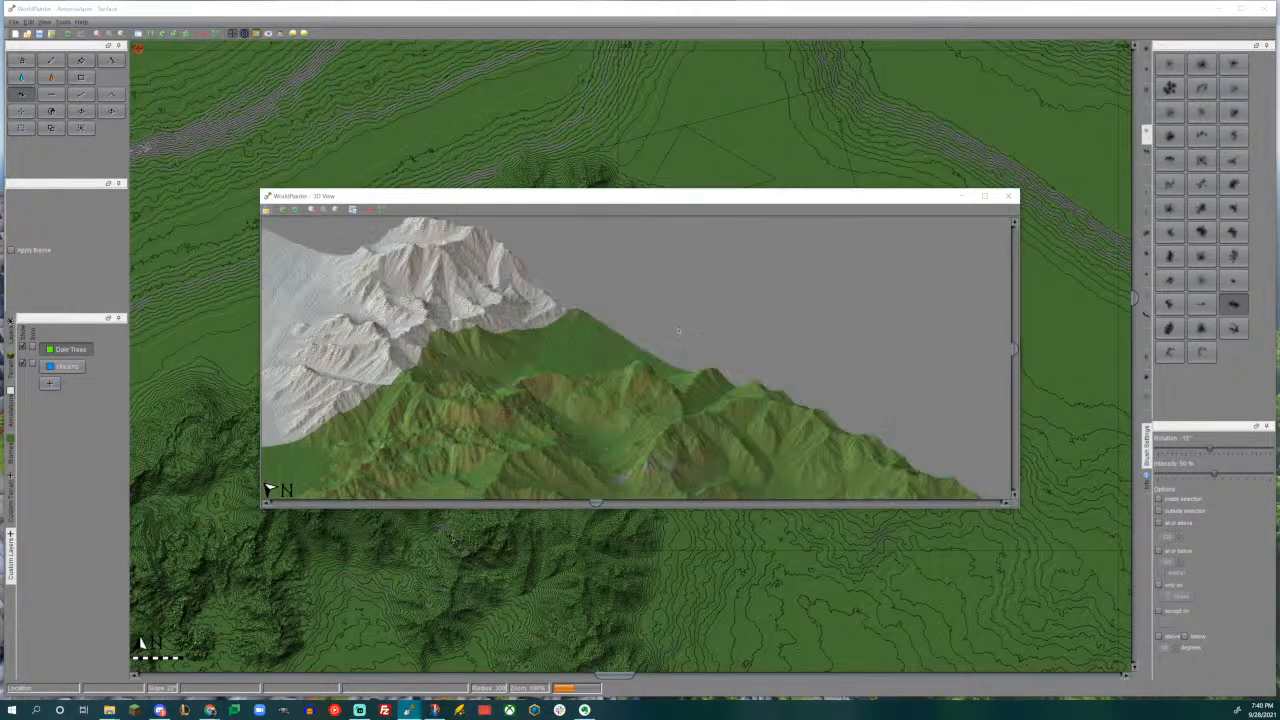
pyautogui.moveTo(641, 289); pyautogui.dragTo(712, 291, button='middle')
pyautogui.click(1008, 196)
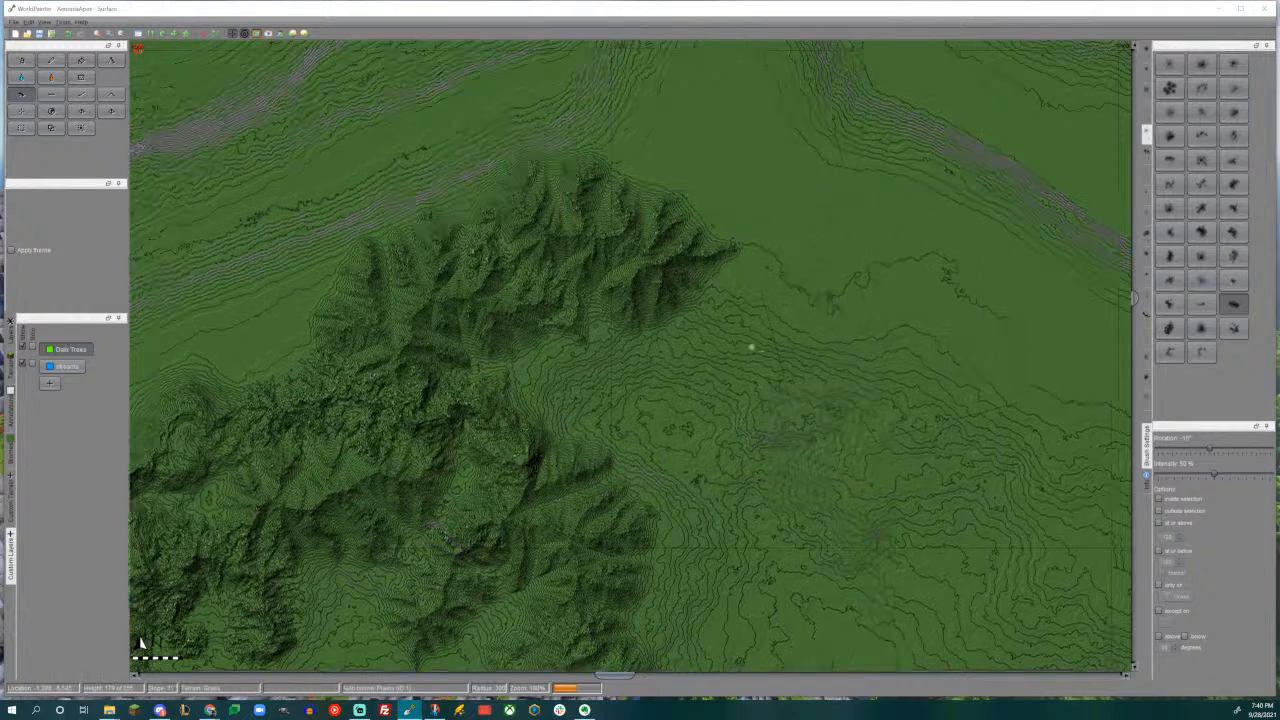
# - Stamp a broad mountain bending south at the east end of the northern range, using a different mountain brush at -15°
pyautogui.moveTo(768, 356); pyautogui.dragTo(670, 296, button='middle')
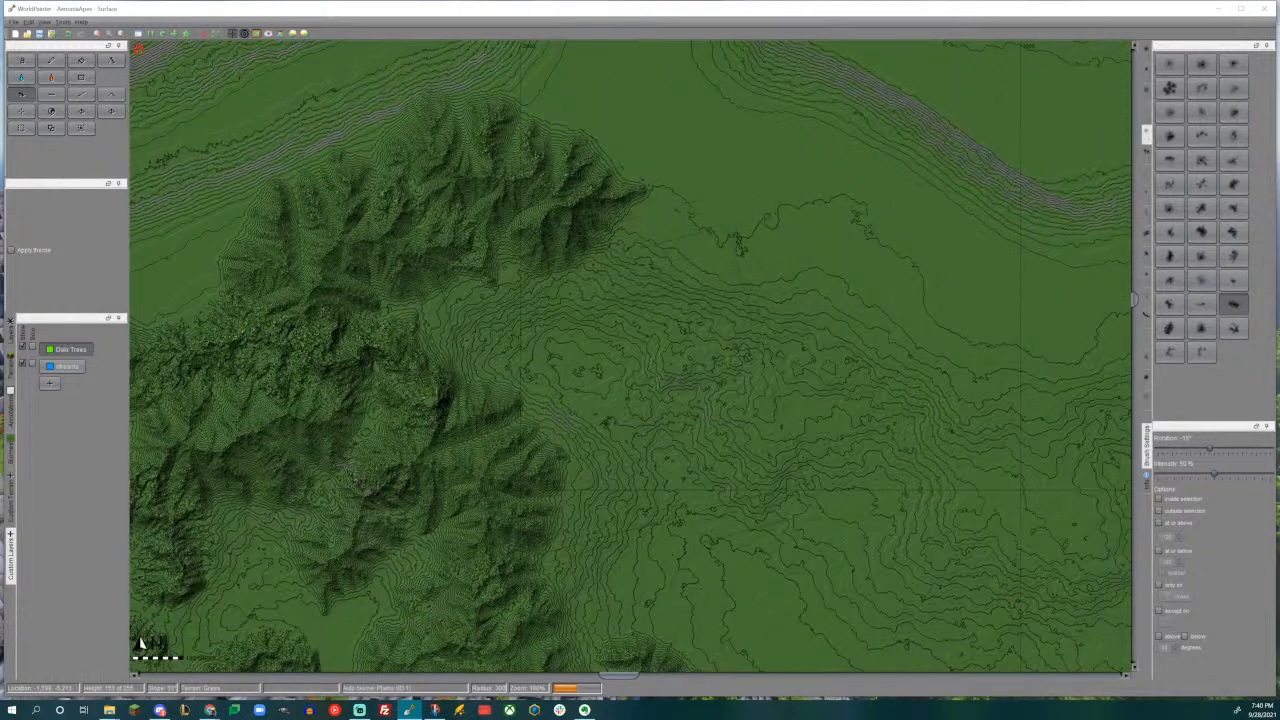
pyautogui.moveTo(727, 197); pyautogui.dragTo(727, 285, button='middle')
pyautogui.click(1233, 234)
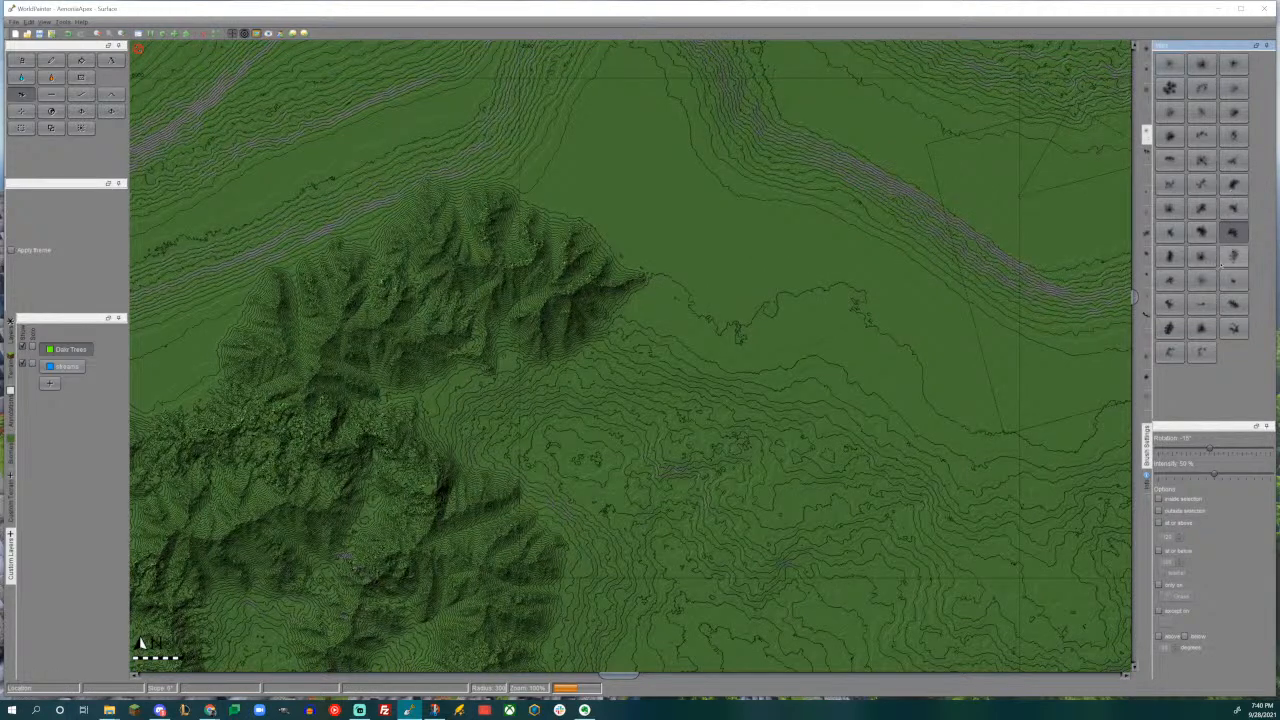
pyautogui.click(1169, 256)
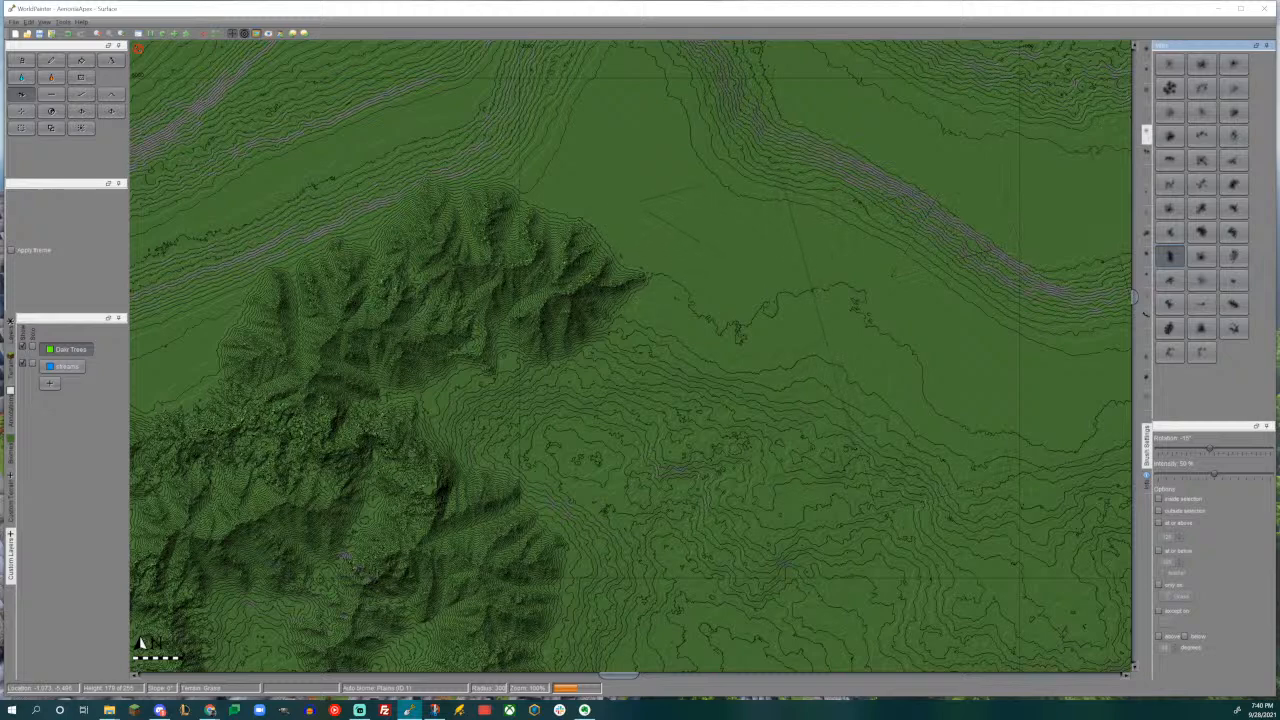
pyautogui.moveTo(682, 334); pyautogui.dragTo(677, 334)
# - Stamp a fan-shaped mountain on the southeast side of the broad eastern mountain, with the brush rotated to 45°
pyautogui.moveTo(541, 377); pyautogui.dragTo(613, 297, button='middle')
pyautogui.moveTo(722, 345); pyautogui.dragTo(568, 40, button='middle')
pyautogui.moveTo(643, 163); pyautogui.dragTo(589, 532, button='middle')
pyautogui.click(1235, 233)
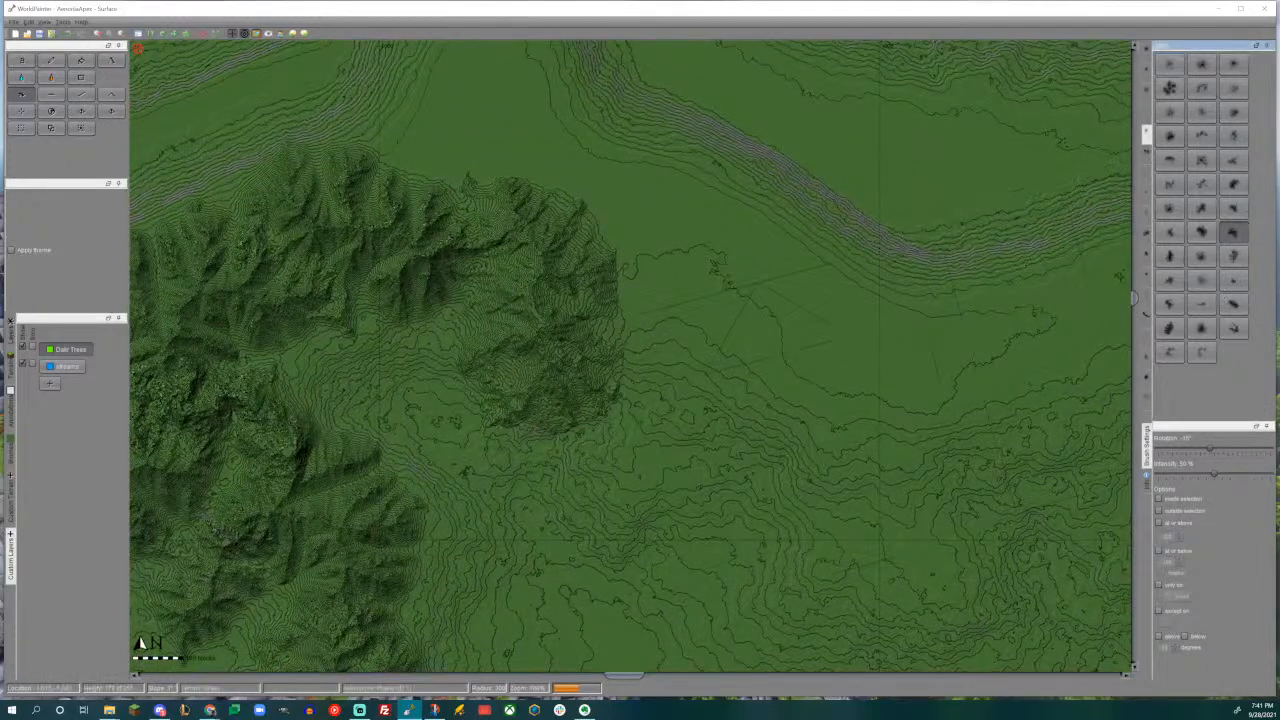
pyautogui.click(653, 415)
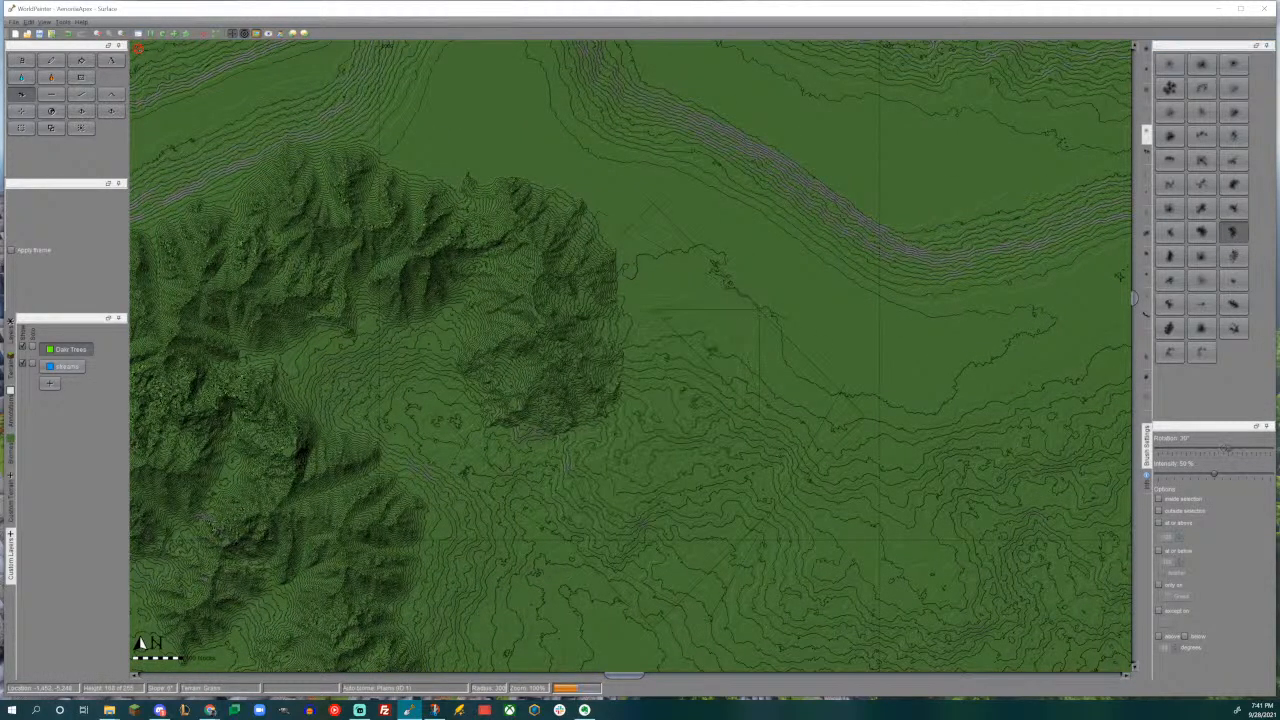
pyautogui.moveTo(653, 415); pyautogui.dragTo(653, 415)
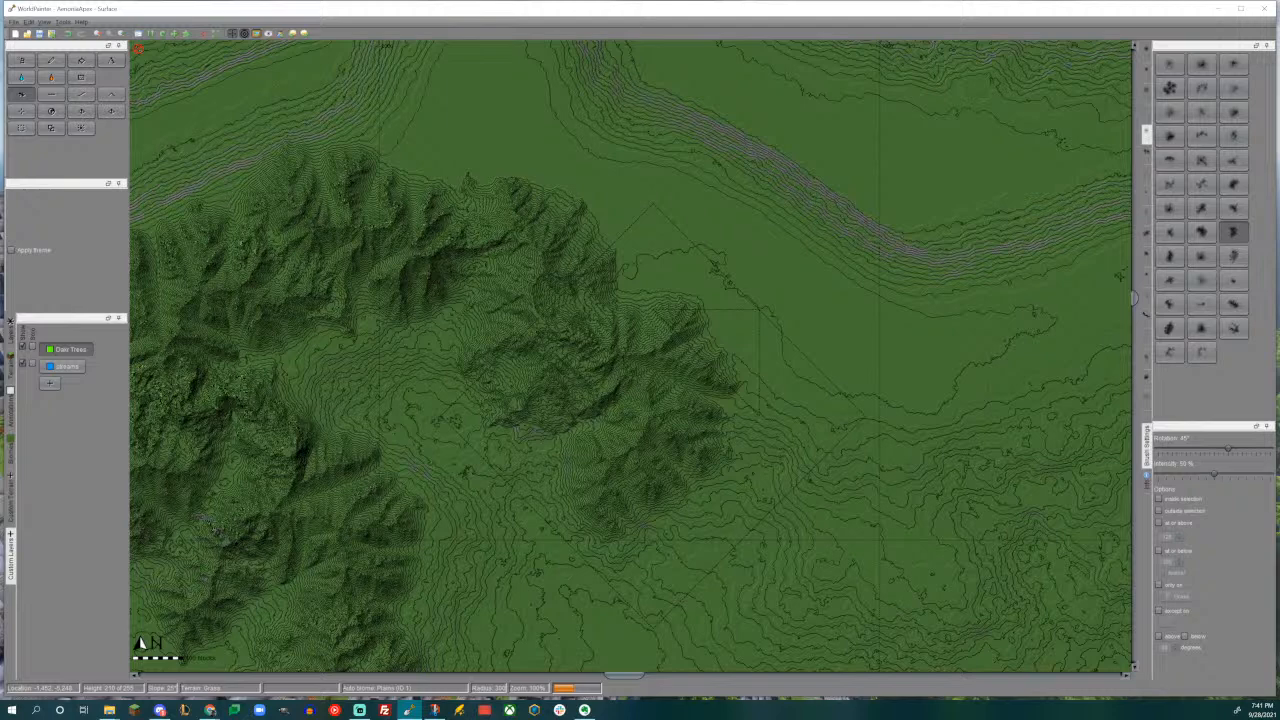
# - Add an elongated mountain northeast of the fan-shaped one, using the ridge brush rotated to -30°
pyautogui.moveTo(653, 415); pyautogui.dragTo(637, 308, button='middle')
pyautogui.moveTo(751, 347); pyautogui.dragTo(537, 329, button='middle')
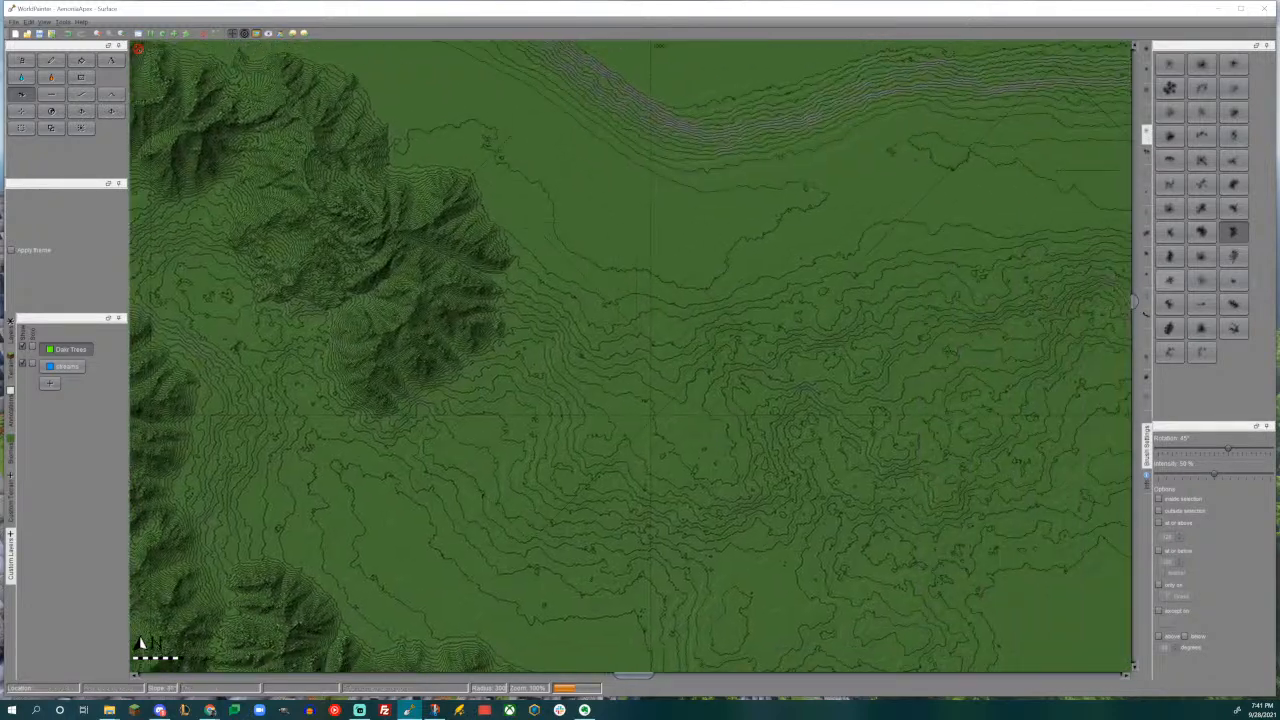
pyautogui.click(1234, 304)
pyautogui.moveTo(620, 300); pyautogui.dragTo(676, 413, button='middle')
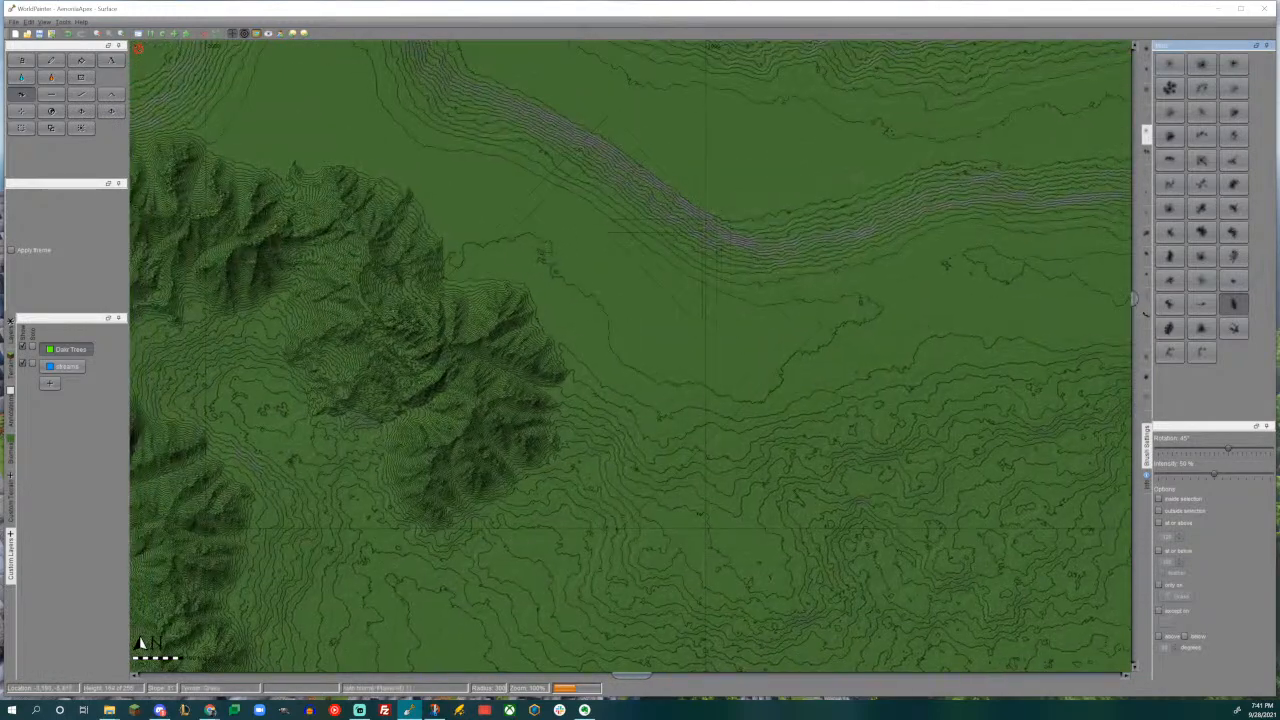
pyautogui.click(620, 270)
pyautogui.moveTo(583, 308); pyautogui.dragTo(610, 285)
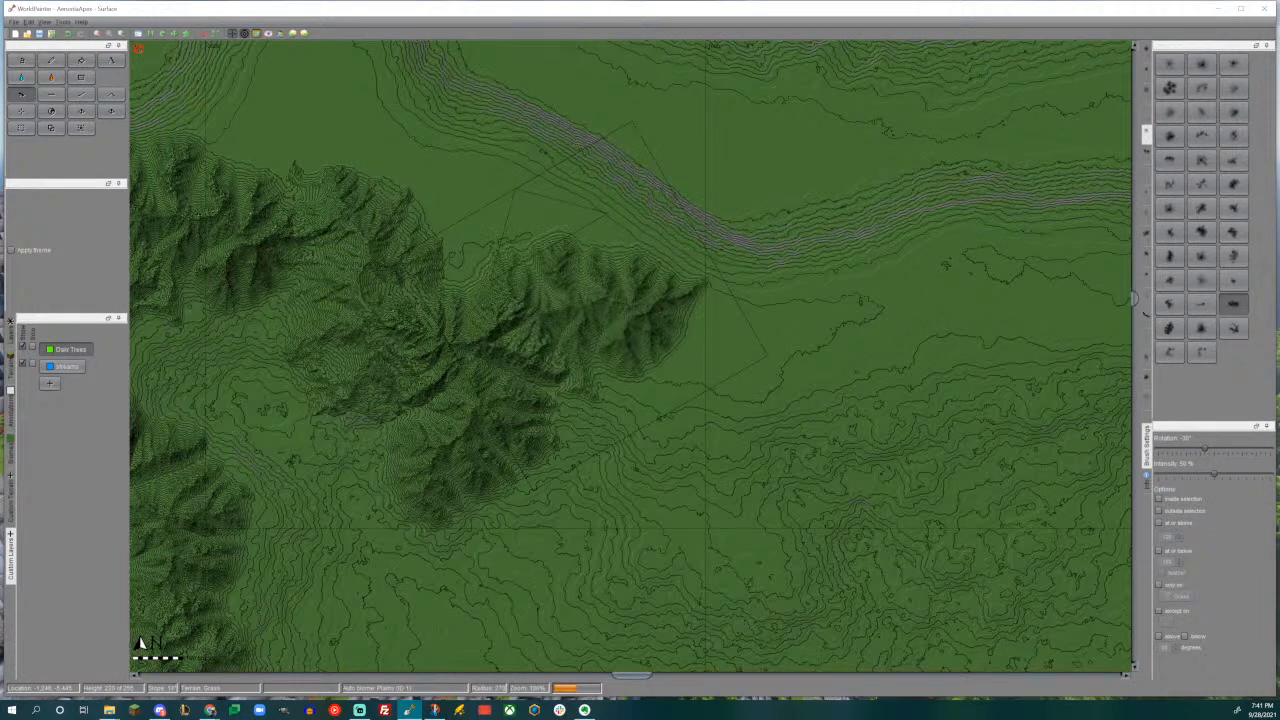
# - Rotate the ridge brush and stamp an elongated mountain running south from the east tip of the northeastern ridge
pyautogui.moveTo(738, 382); pyautogui.dragTo(691, 249, button='middle')
pyautogui.keyDown('alt'); pyautogui.scroll(-7, 720, 335); pyautogui.keyUp('alt')
pyautogui.keyDown('alt'); pyautogui.scroll(3, 608, 272); pyautogui.keyUp('alt')
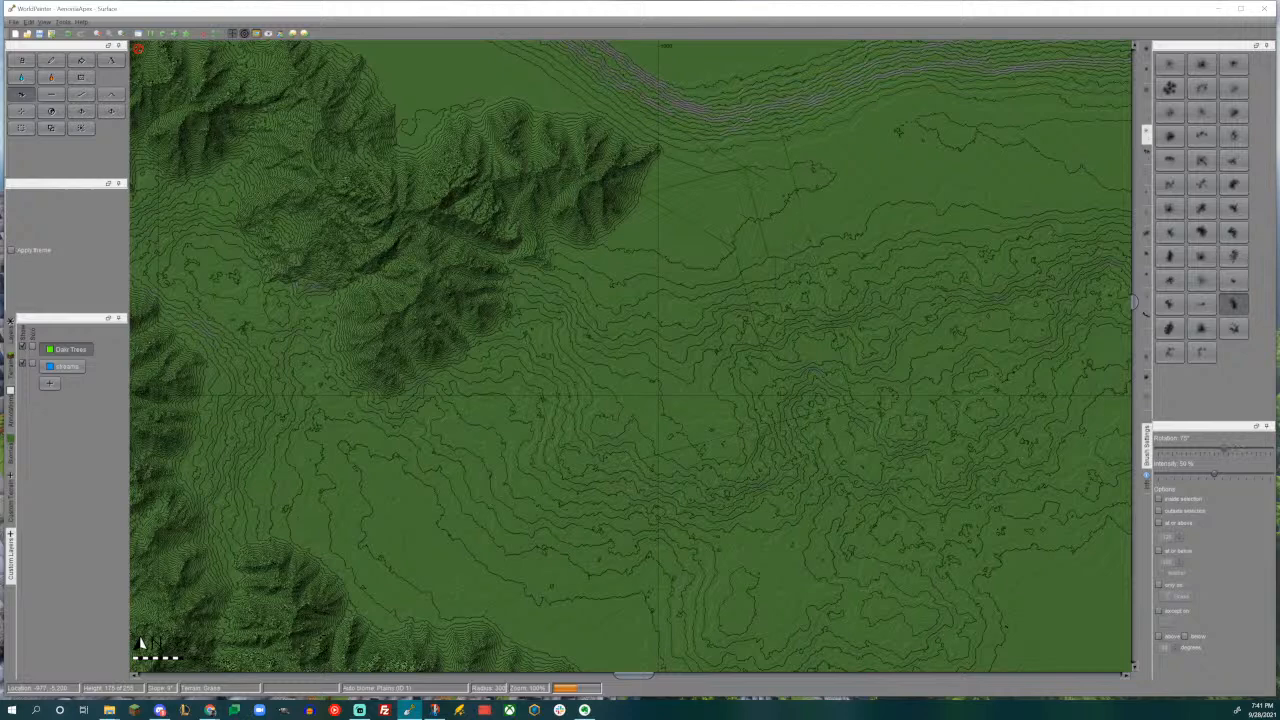
pyautogui.keyDown('alt'); pyautogui.scroll(2, 716, 205); pyautogui.keyUp('alt')
pyautogui.keyDown('alt'); pyautogui.scroll(1, 645, 310); pyautogui.keyUp('alt')
pyautogui.moveTo(636, 306); pyautogui.dragTo(622, 292)
# - Extend the south-running mountain to the southwest with a smaller ridge, using the elongated brush rotated to 90°
pyautogui.moveTo(621, 312); pyautogui.dragTo(720, 207, button='middle')
pyautogui.keyDown('alt'); pyautogui.scroll(-4, 689, 322); pyautogui.keyUp('alt')
pyautogui.moveTo(689, 345); pyautogui.dragTo(690, 346)
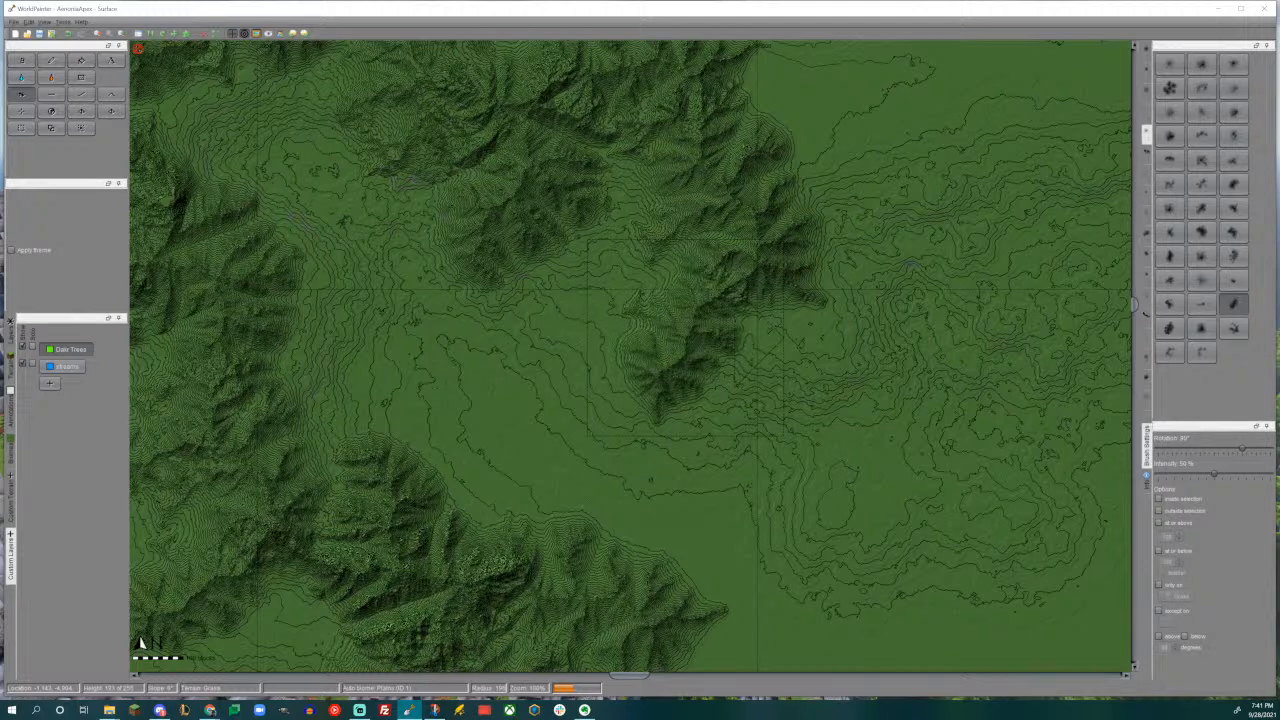
# - Stamp a fan-shaped mountain across the south end of the eastern range, with the brush rotated to -30°
pyautogui.moveTo(687, 338); pyautogui.dragTo(430, 304, button='middle')
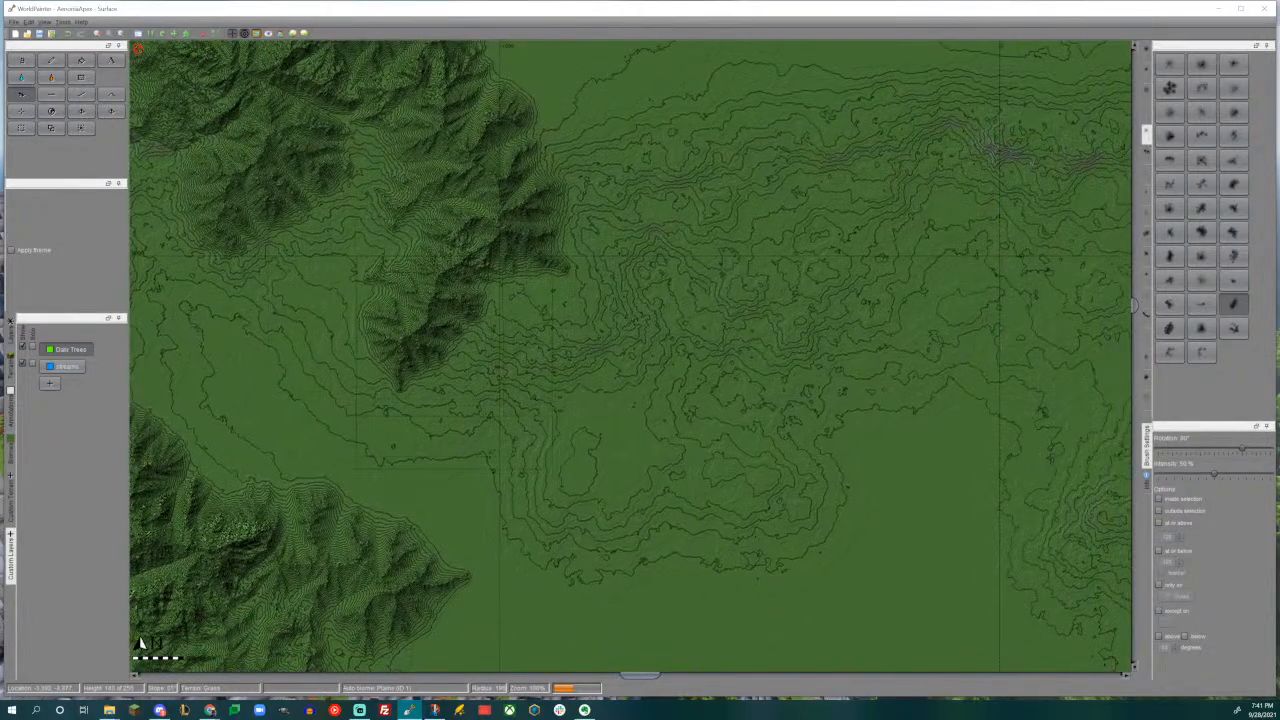
pyautogui.click(1234, 232)
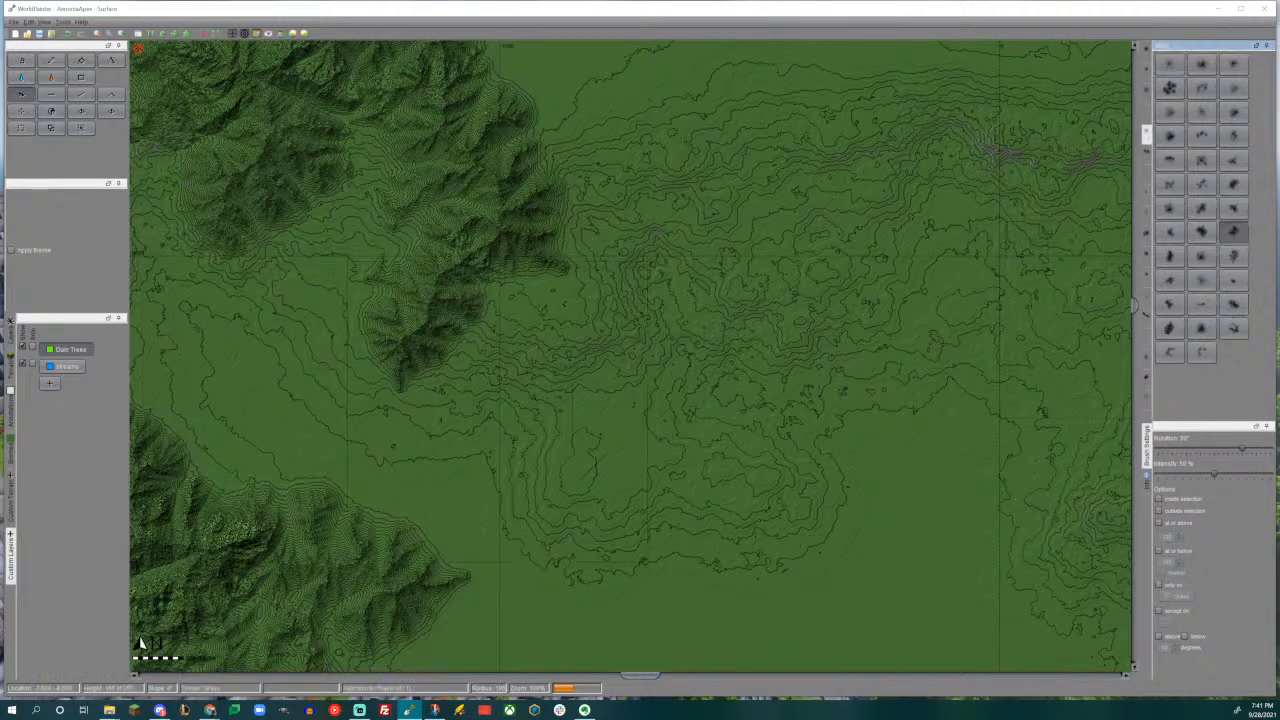
pyautogui.keyDown('alt'); pyautogui.scroll(1, 551, 353); pyautogui.keyUp('alt')
pyautogui.moveTo(547, 359); pyautogui.dragTo(546, 360)
pyautogui.moveTo(535, 305)
pyautogui.mouseDown()
pyautogui.moveTo(490, 315)
pyautogui.moveTo(475, 285)
pyautogui.mouseUp()
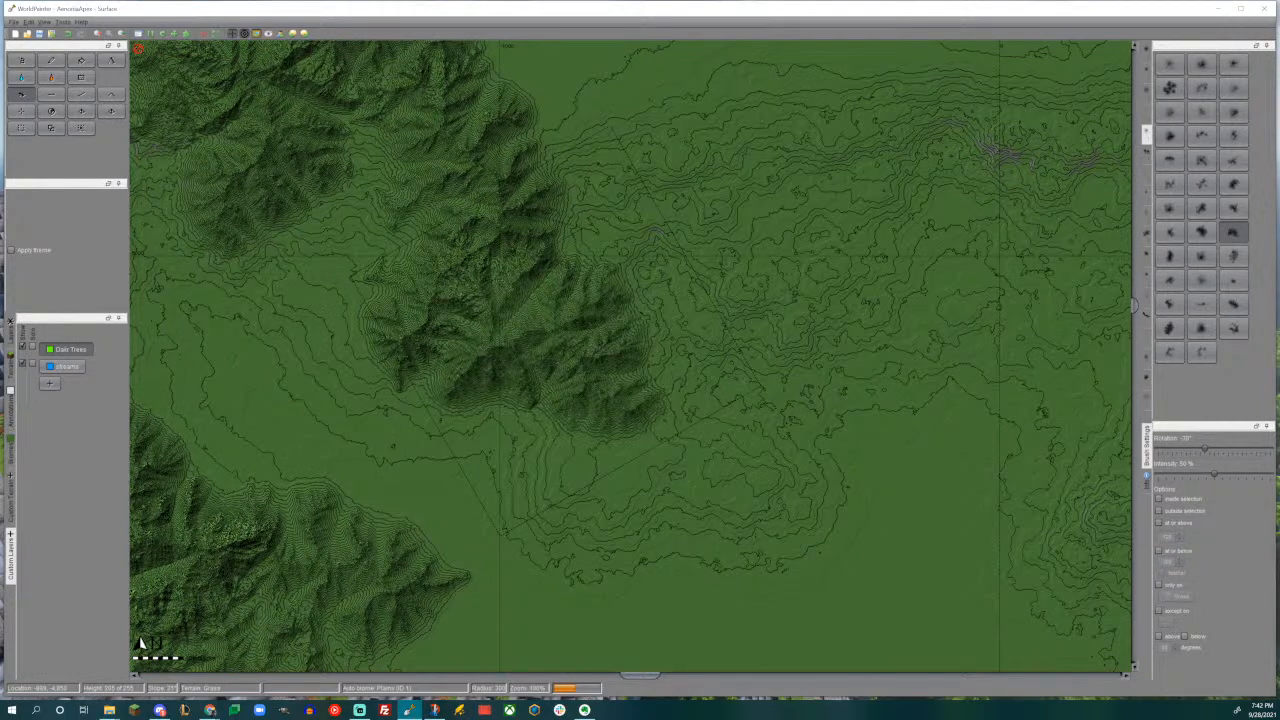
# - Extend the eastern range to the southeast with an elongated mountain, using the ridge brush at 0°
pyautogui.moveTo(702, 407); pyautogui.dragTo(771, 301, button='middle')
pyautogui.click(1233, 306)
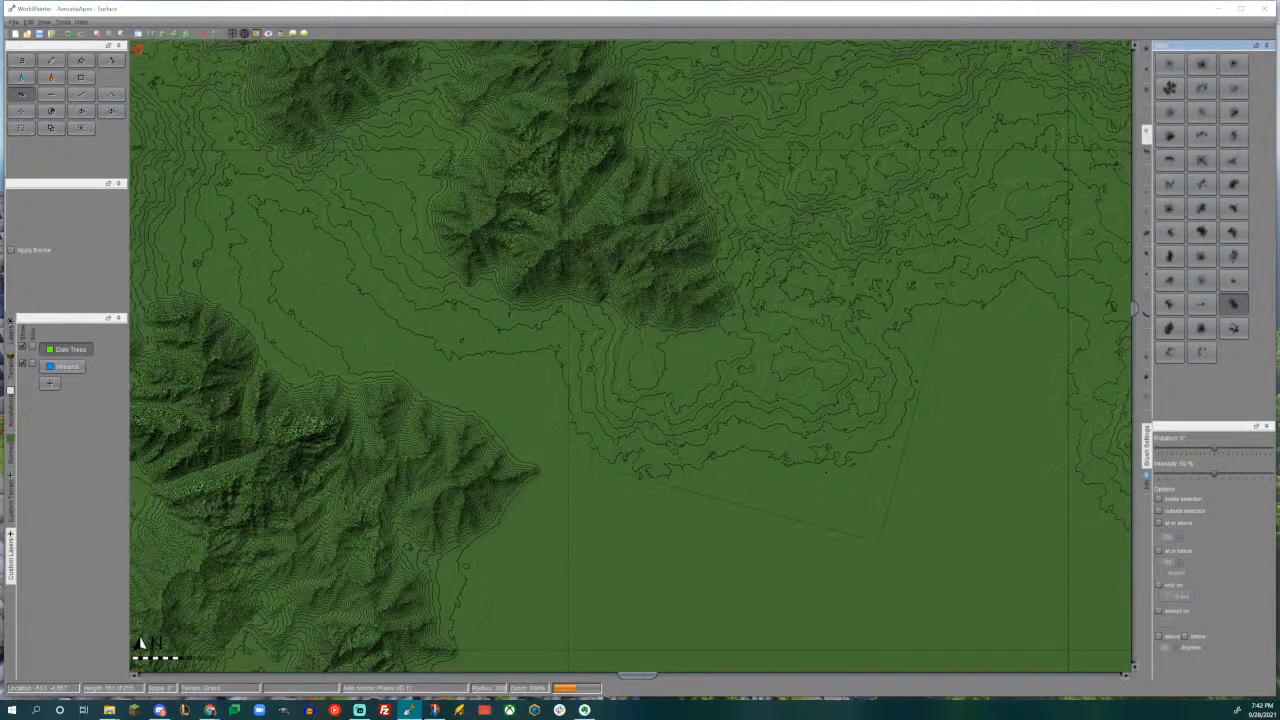
pyautogui.moveTo(772, 365)
pyautogui.mouseDown()
pyautogui.moveTo(775, 355)
pyautogui.moveTo(810, 390)
pyautogui.moveTo(805, 405)
pyautogui.moveTo(810, 385)
pyautogui.moveTo(795, 410)
pyautogui.moveTo(800, 392)
pyautogui.moveTo(785, 397)
pyautogui.mouseUp()
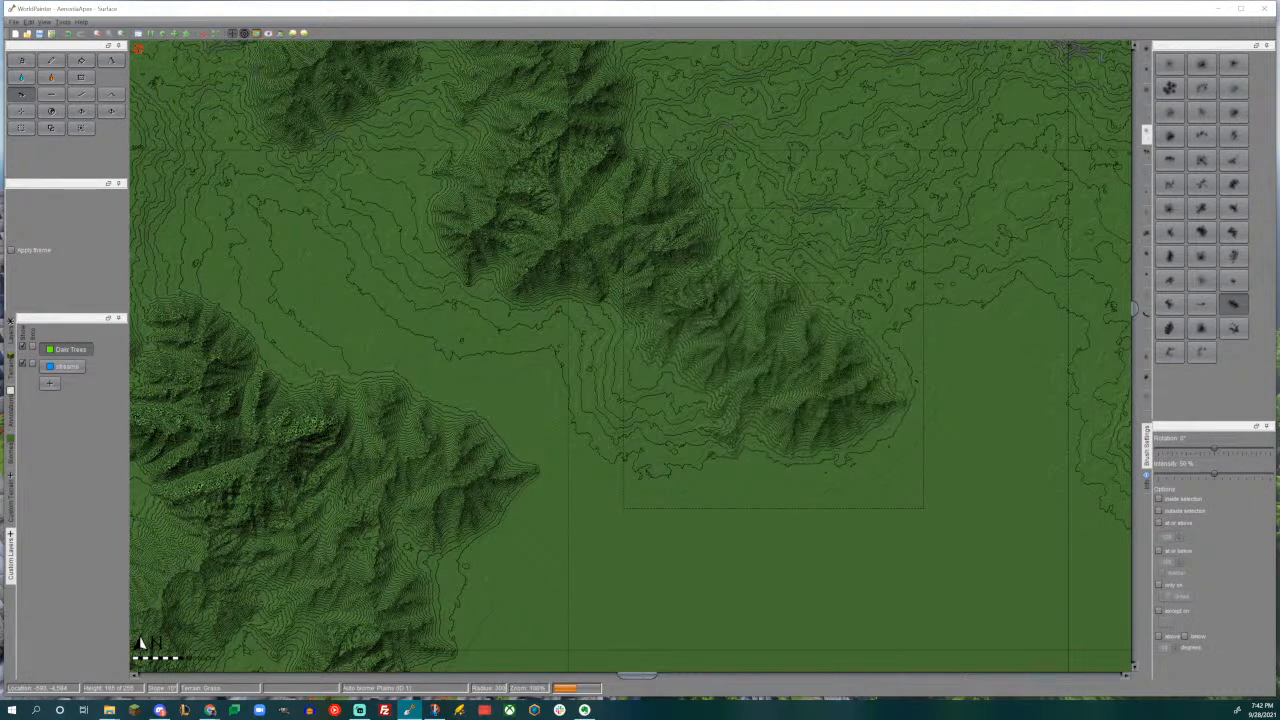
# - Add an elongated spur pointing northeast from the eastern range's northern part, using the ridge brush rotated to -45°
pyautogui.moveTo(764, 344); pyautogui.dragTo(858, 586, button='middle')
pyautogui.moveTo(755, 239)
pyautogui.mouseDown(button='middle')
pyautogui.moveTo(685, 318)
pyautogui.moveTo(683, 302)
pyautogui.mouseUp(button='middle')
pyautogui.keyDown('alt'); pyautogui.scroll(3, 683, 302); pyautogui.keyUp('alt')
pyautogui.moveTo(680, 285); pyautogui.dragTo(680, 285)
pyautogui.moveTo(619, 304); pyautogui.dragTo(849, 266, button='middle')
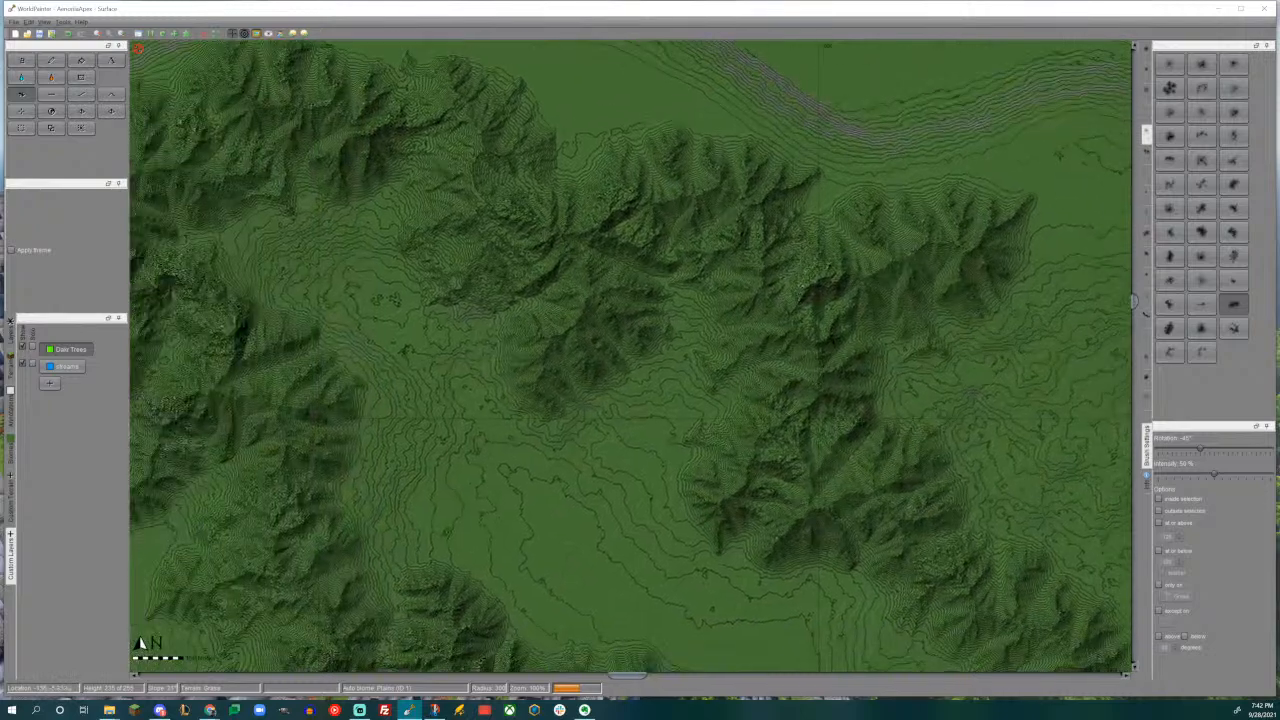
pyautogui.scroll(-1, 690, 346)
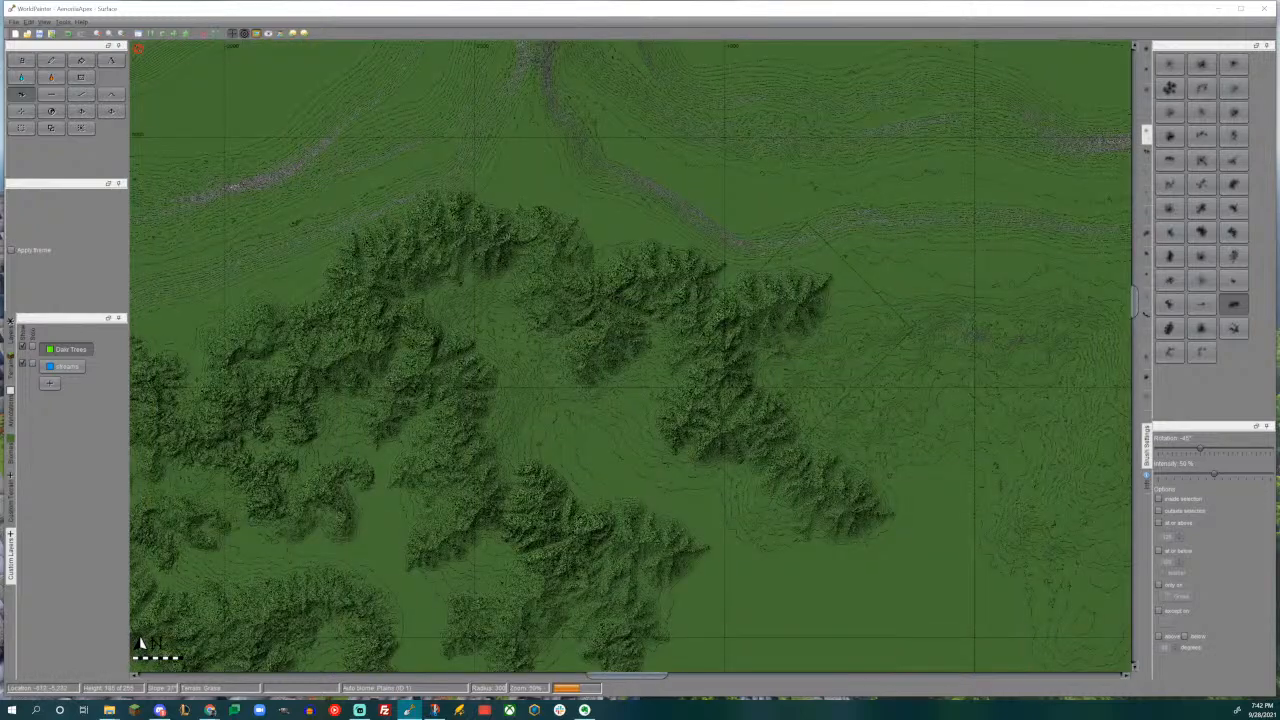
pyautogui.scroll(1, 690, 346)
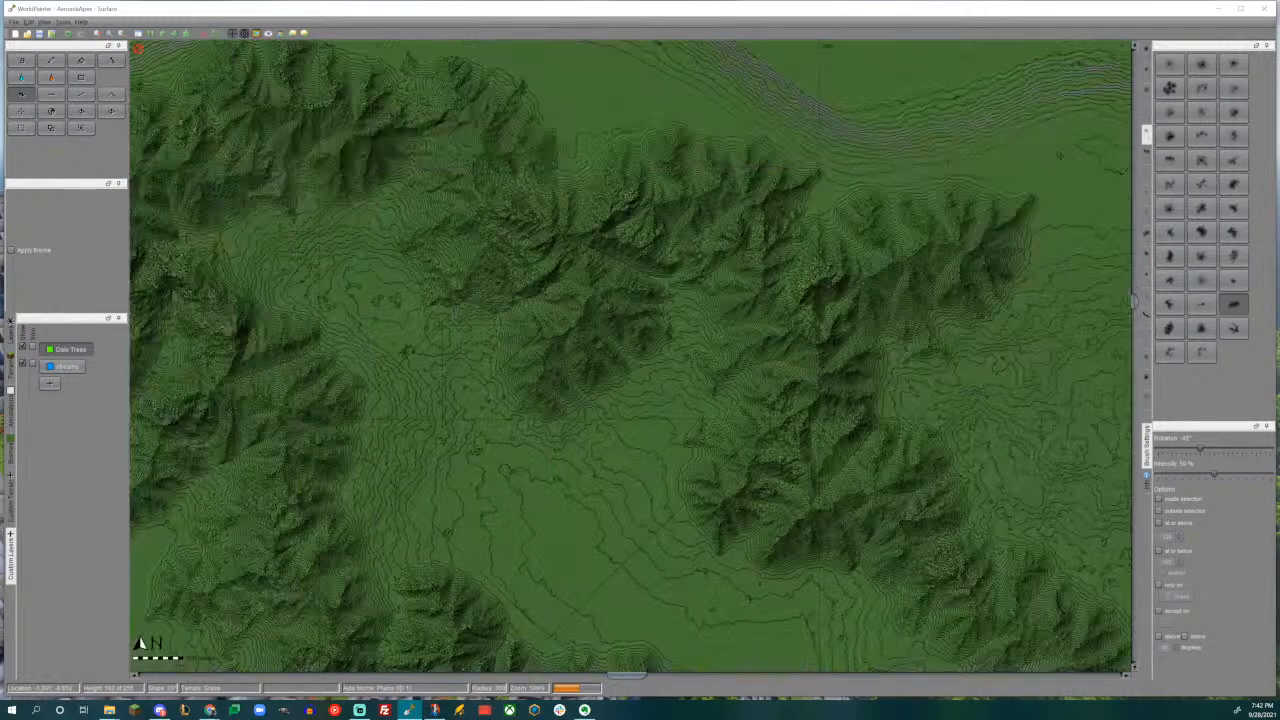
# - Switch to another brush set for working on the valley between the western and eastern ranges
pyautogui.moveTo(445, 427); pyautogui.dragTo(828, 421, button='middle')
pyautogui.moveTo(706, 408); pyautogui.dragTo(622, 392, button='middle')
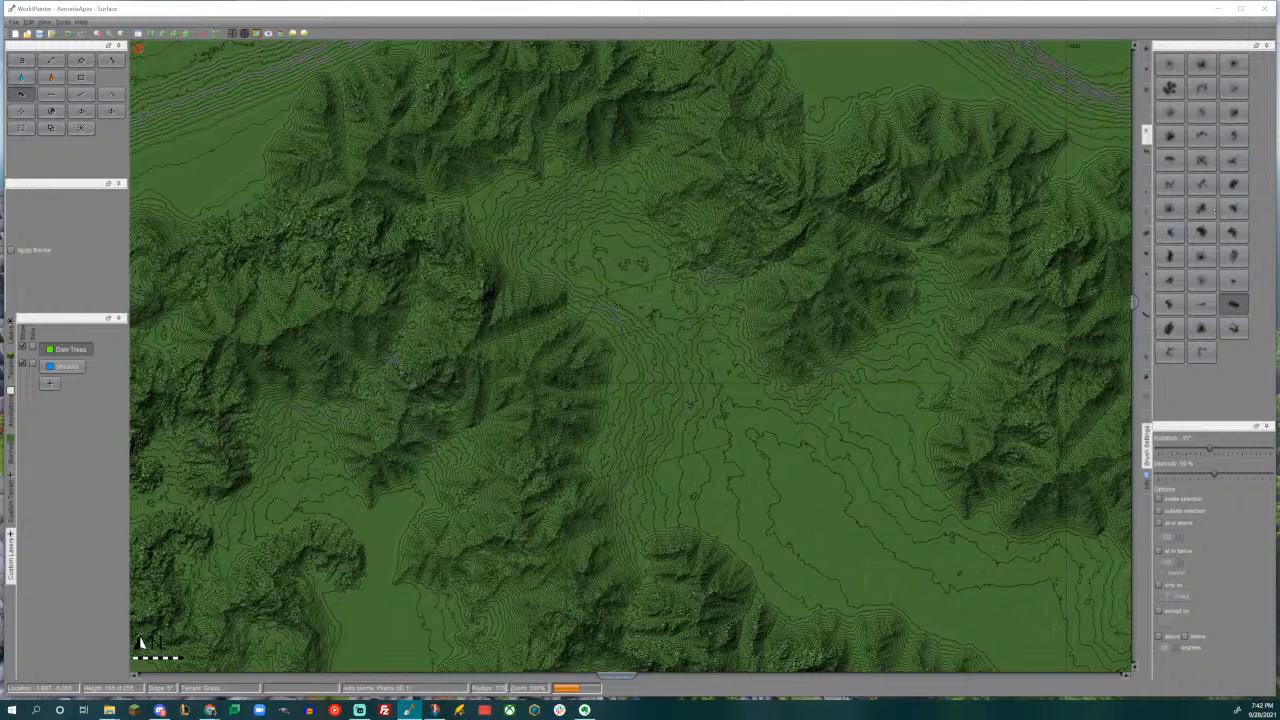
pyautogui.click(1146, 72)
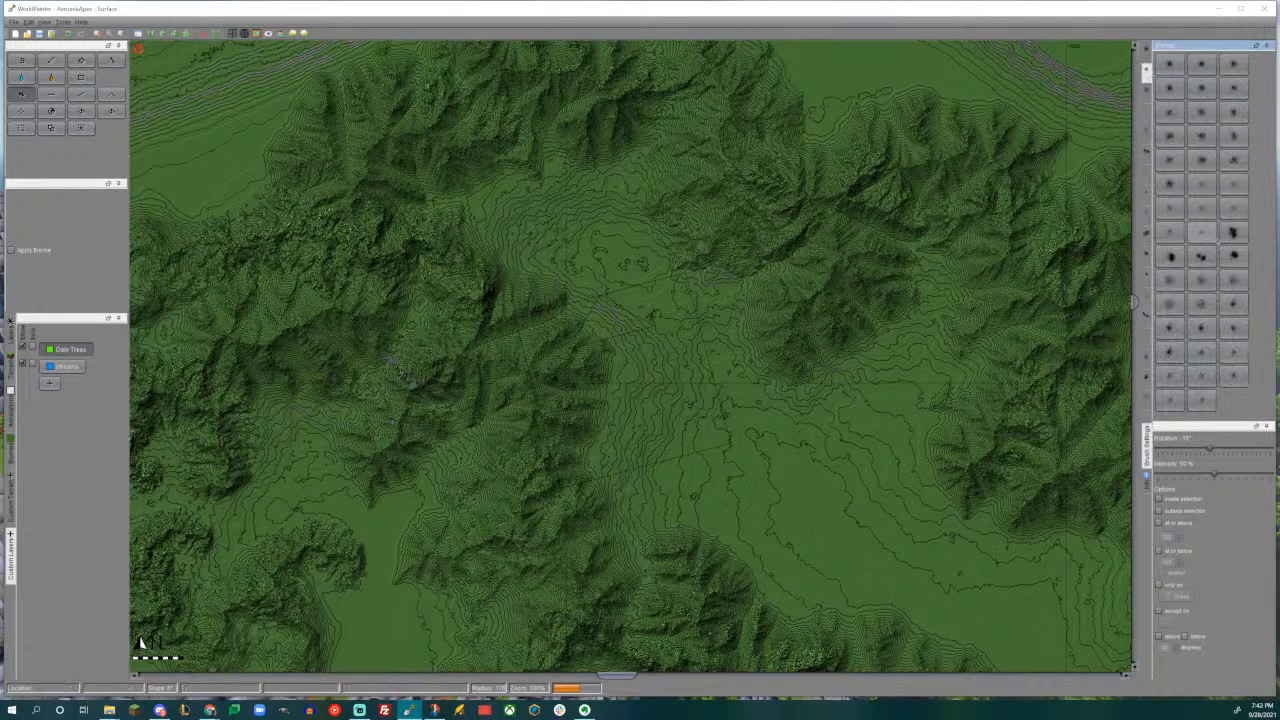
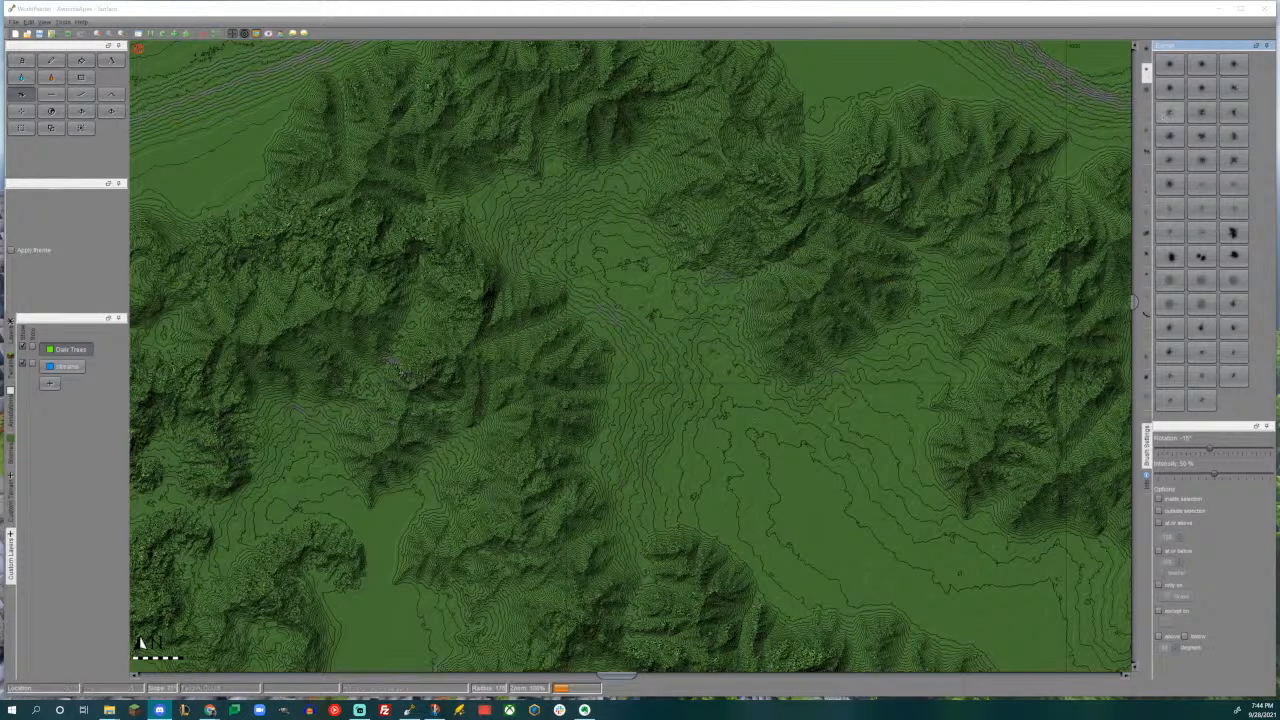
# - Build up the valley's western slope with the soft round brush from another brush set
pyautogui.click(1146, 92)
pyautogui.click(1202, 160)
pyautogui.scroll(-1, 620, 300)
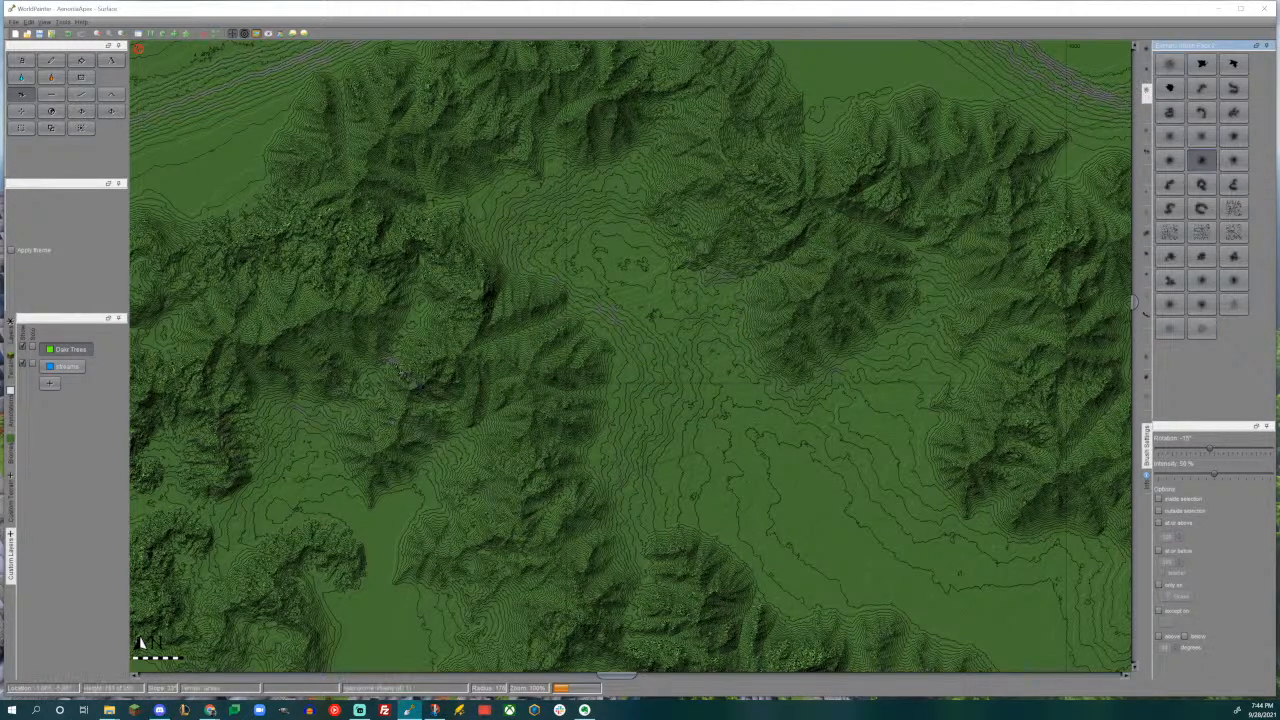
pyautogui.moveTo(610, 290); pyautogui.dragTo(720, 335)
pyautogui.moveTo(614, 389); pyautogui.dragTo(620, 388)
pyautogui.scroll(-1, 616, 392)
pyautogui.moveTo(577, 264); pyautogui.dragTo(575, 382, button='middle')
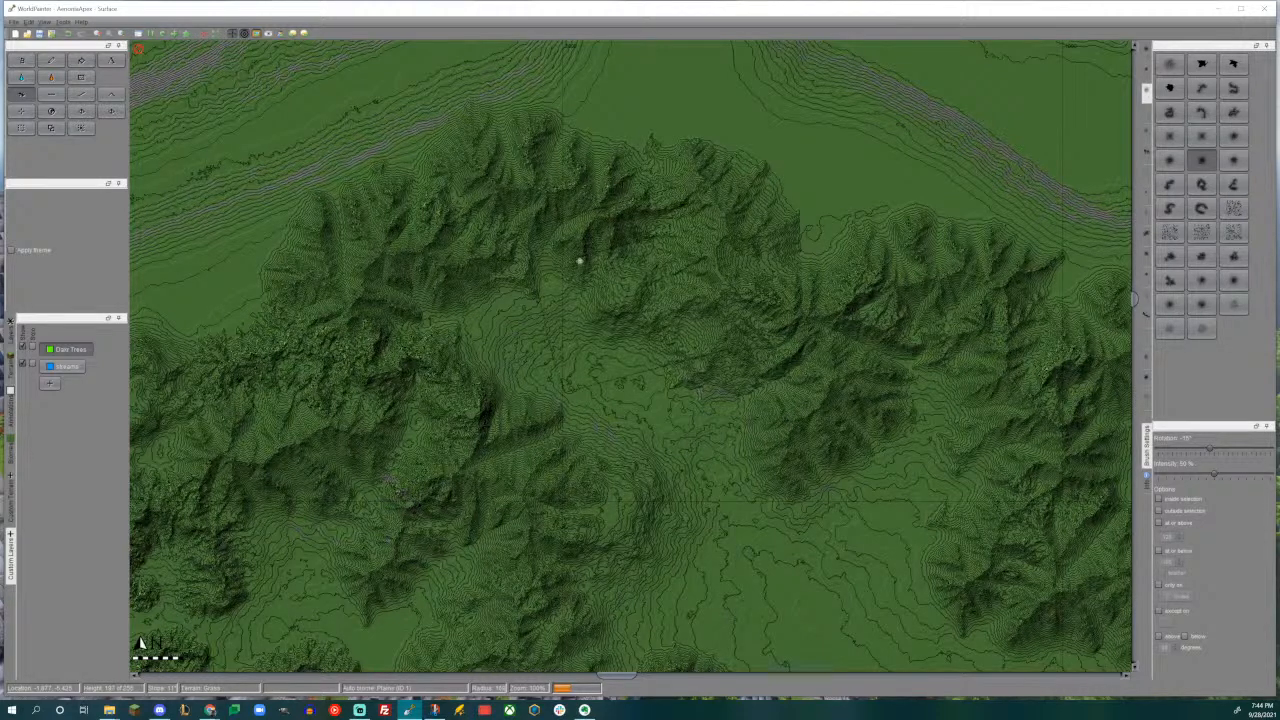
pyautogui.moveTo(606, 280); pyautogui.dragTo(446, 170, button='middle')
pyautogui.moveTo(621, 291); pyautogui.dragTo(589, 253, button='middle')
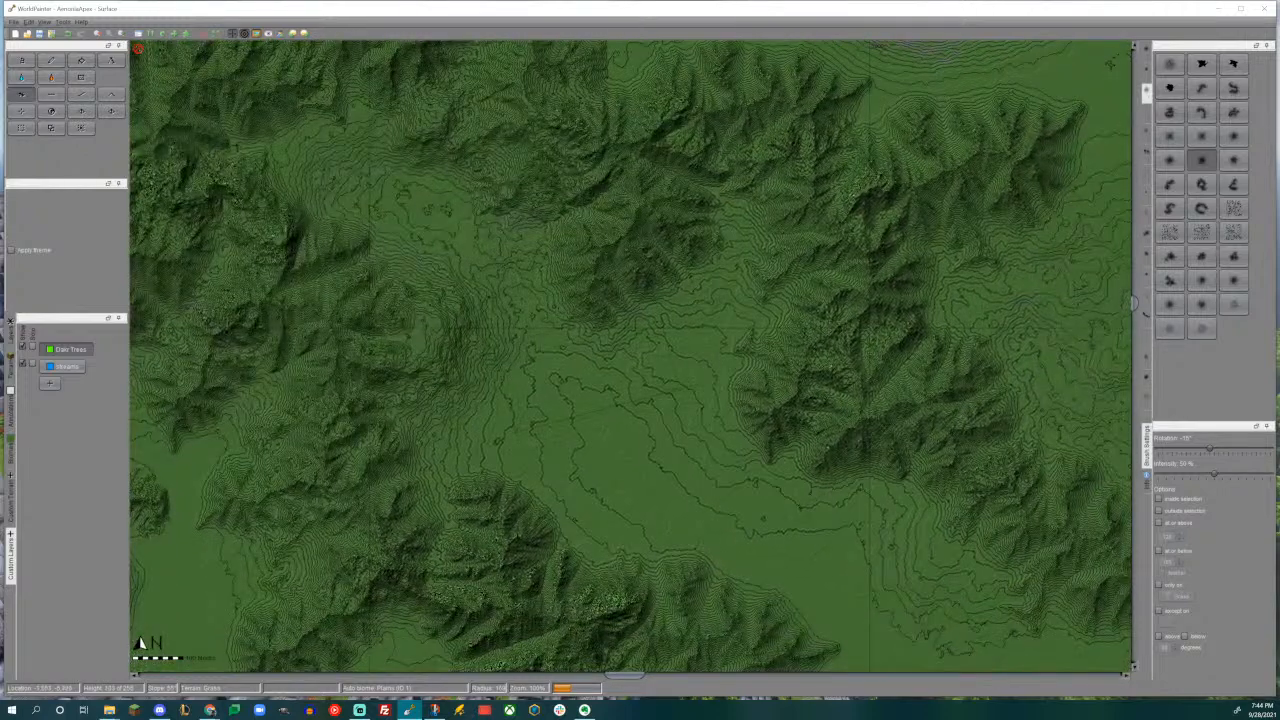
# - Raise the foot of the central spur, the slopes southwest of the valley and the valley's northwestern edge
pyautogui.moveTo(600, 302); pyautogui.dragTo(596, 306)
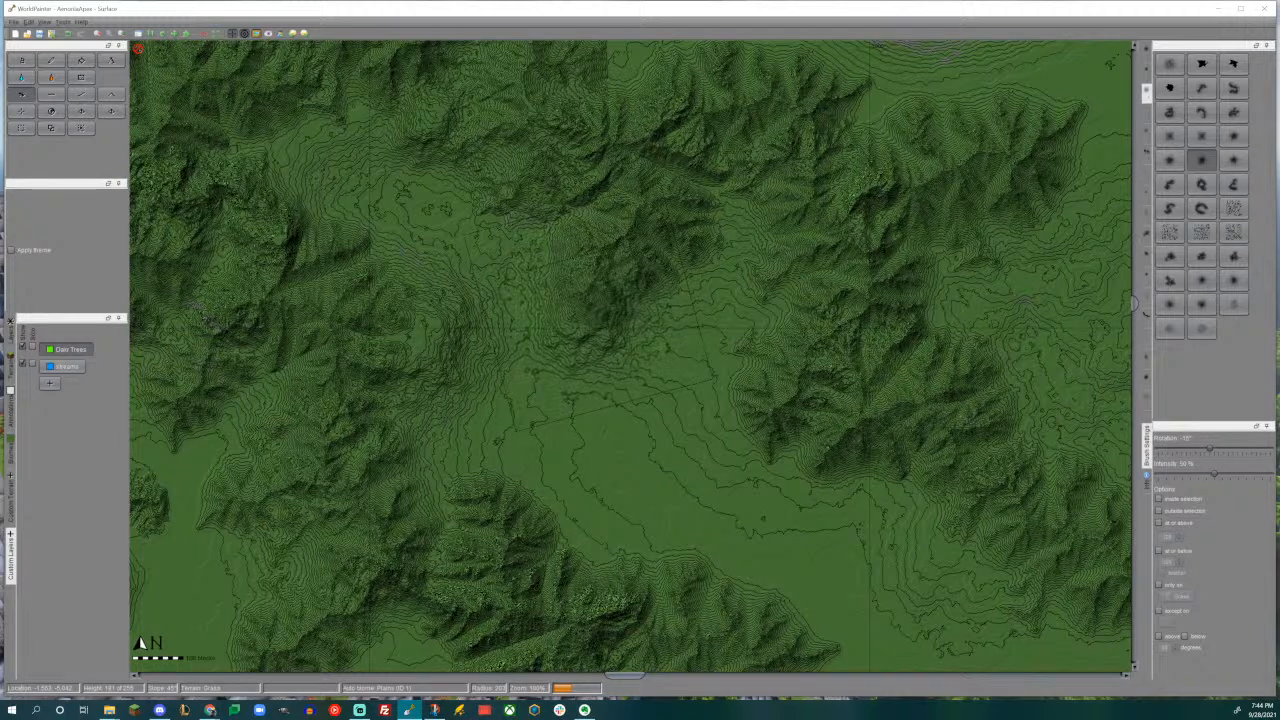
pyautogui.moveTo(596, 306); pyautogui.dragTo(601, 237, button='middle')
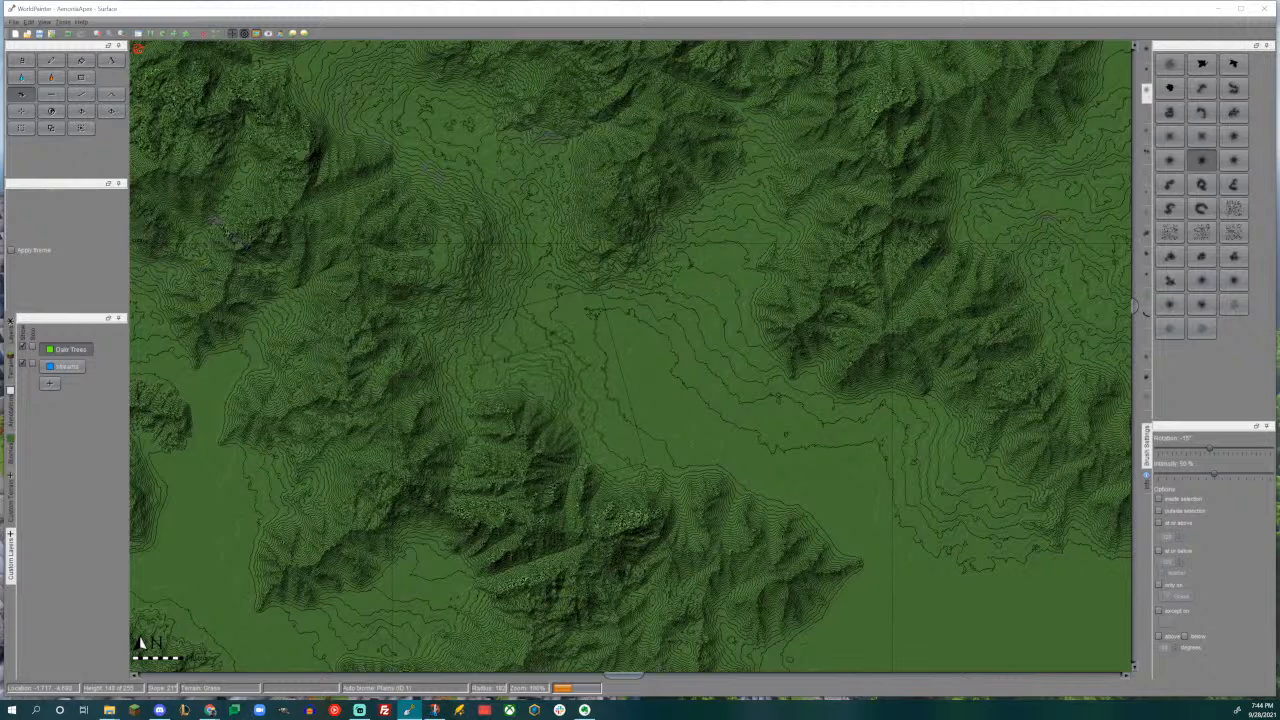
pyautogui.moveTo(522, 388); pyautogui.dragTo(462, 390)
pyautogui.moveTo(634, 373); pyautogui.dragTo(702, 487, button='middle')
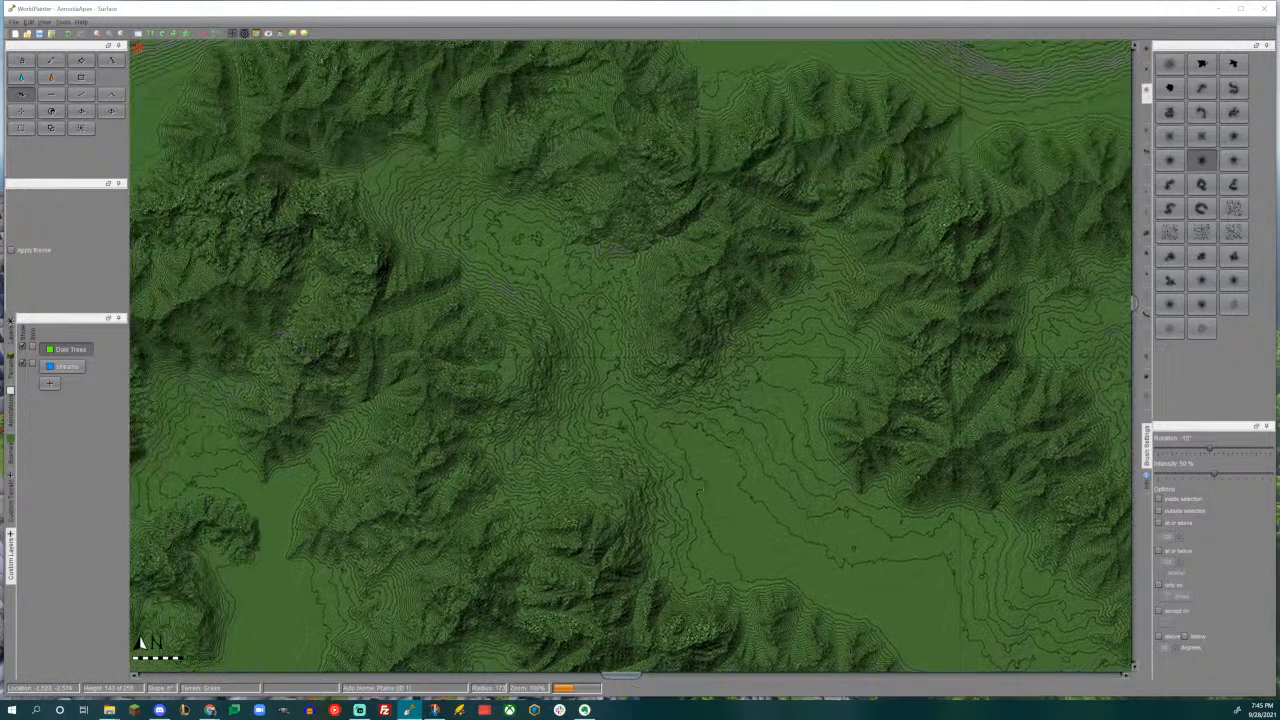
pyautogui.moveTo(507, 357); pyautogui.dragTo(519, 418, button='middle')
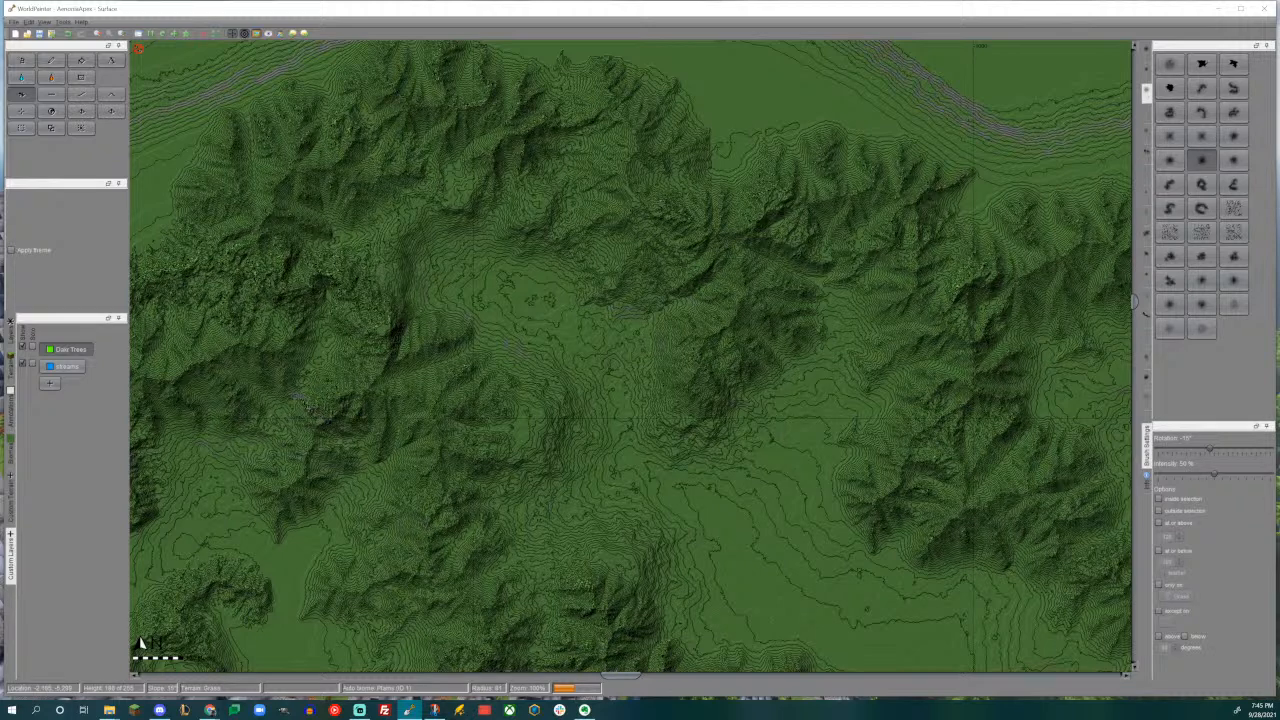
# - Inspect the reshaped valley and its surrounding ridges in the 3D view
pyautogui.hotkey('ctrl', '3')
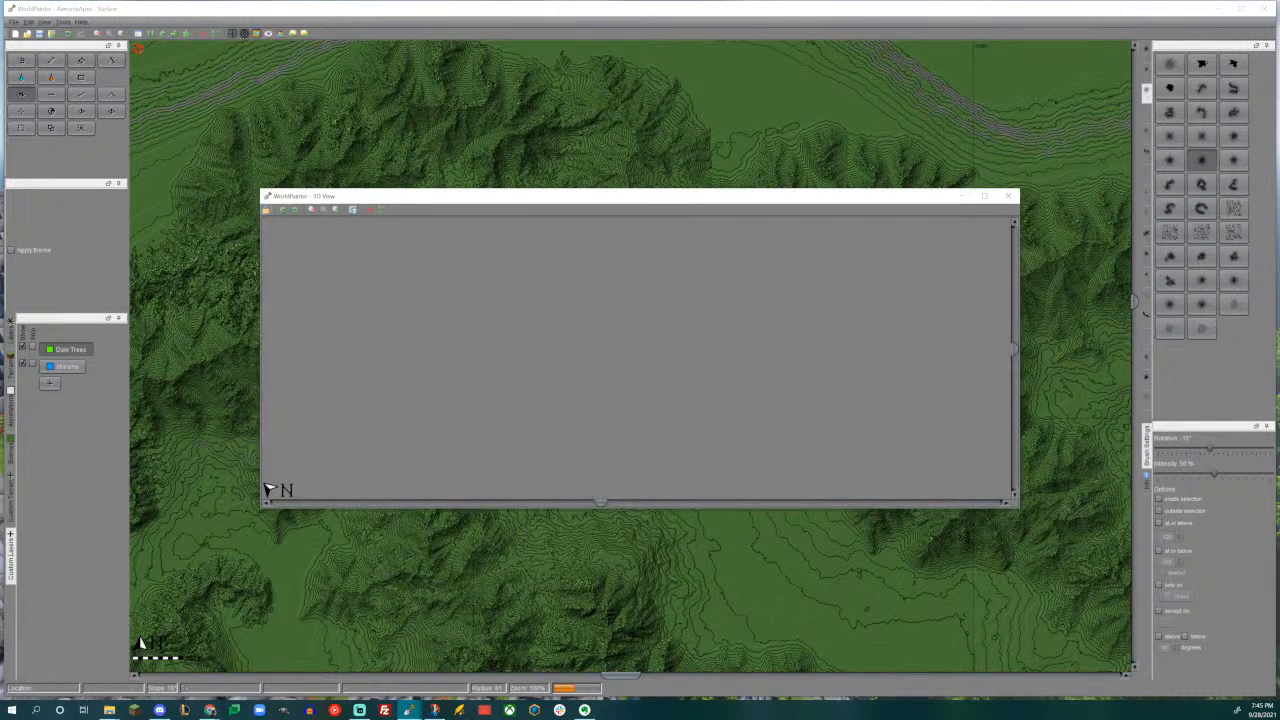
pyautogui.moveTo(452, 318); pyautogui.dragTo(522, 405)
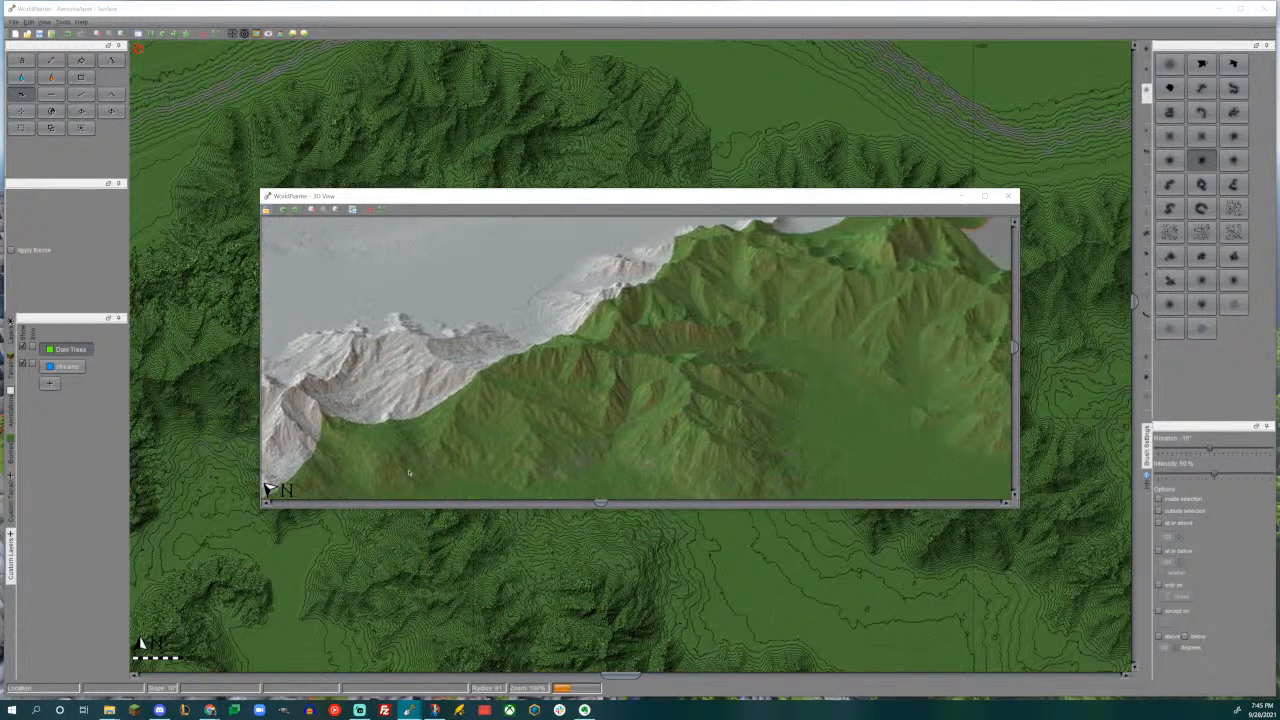
pyautogui.moveTo(655, 384); pyautogui.dragTo(670, 274)
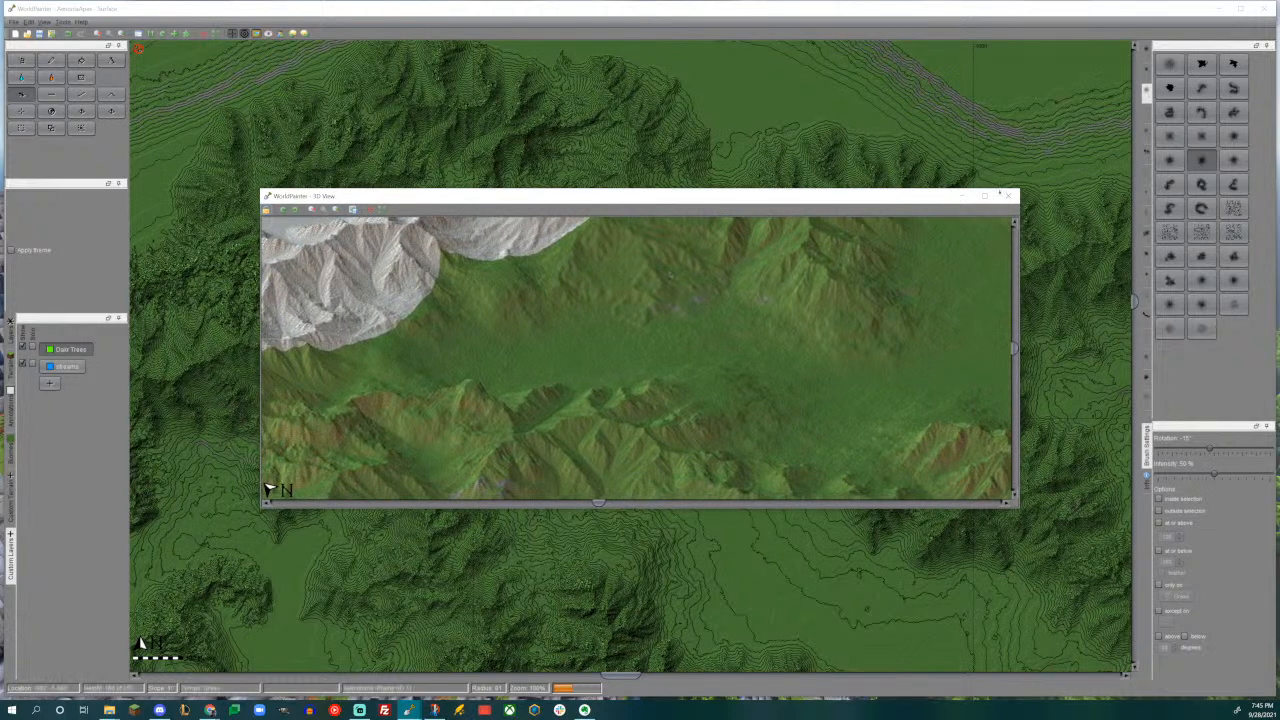
pyautogui.click(1008, 196)
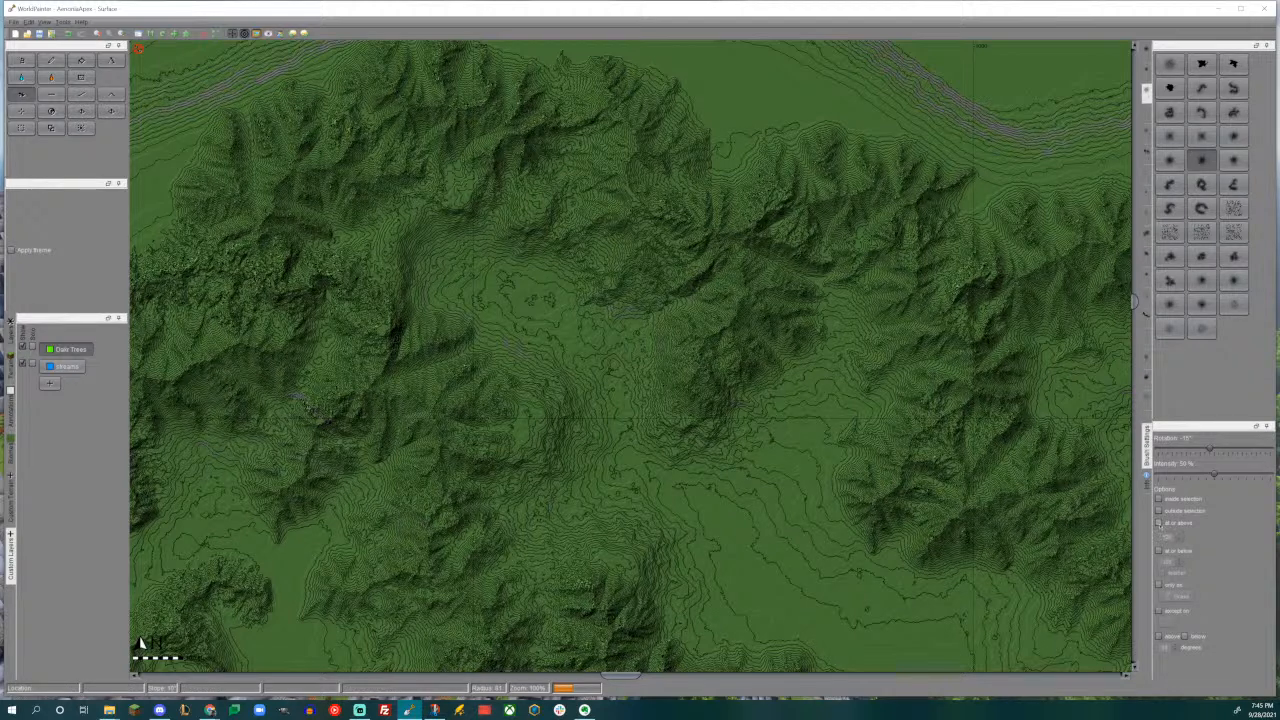
# - Limit the brush to terrain at or below 200 and raise a level plateau northwest of the valley basin
pyautogui.click(1159, 550)
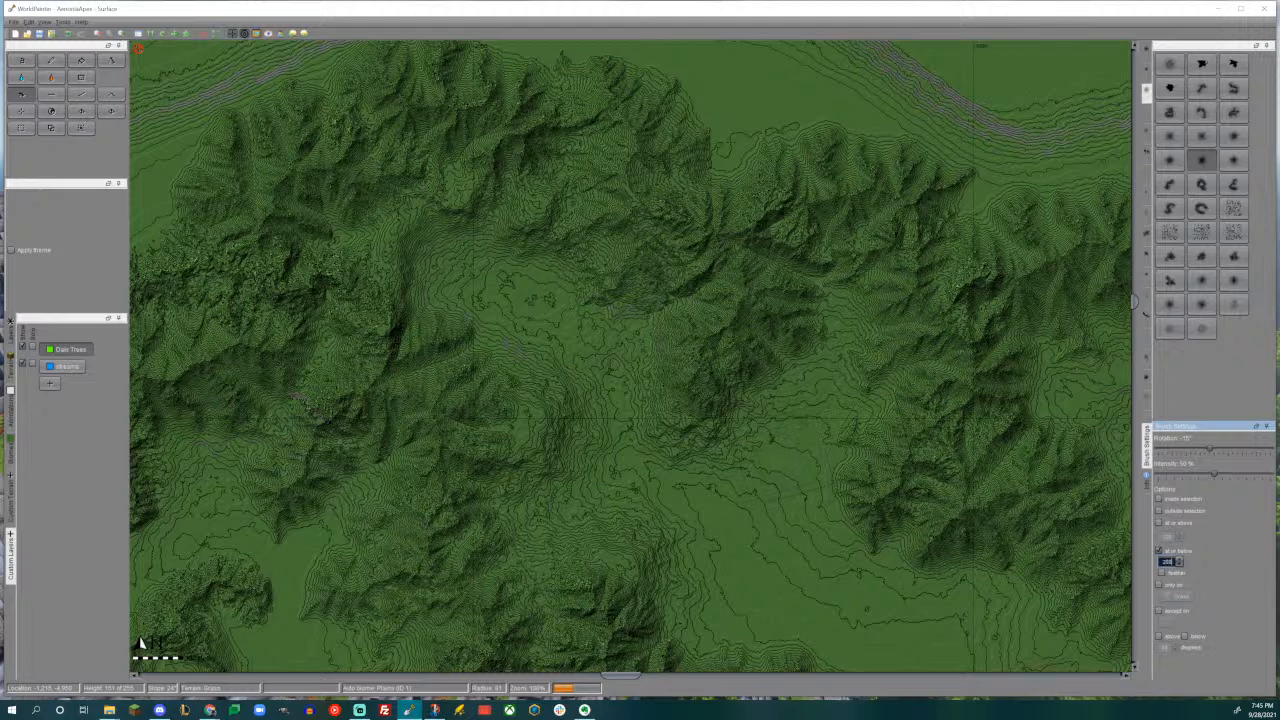
pyautogui.moveTo(387, 268); pyautogui.dragTo(390, 243)
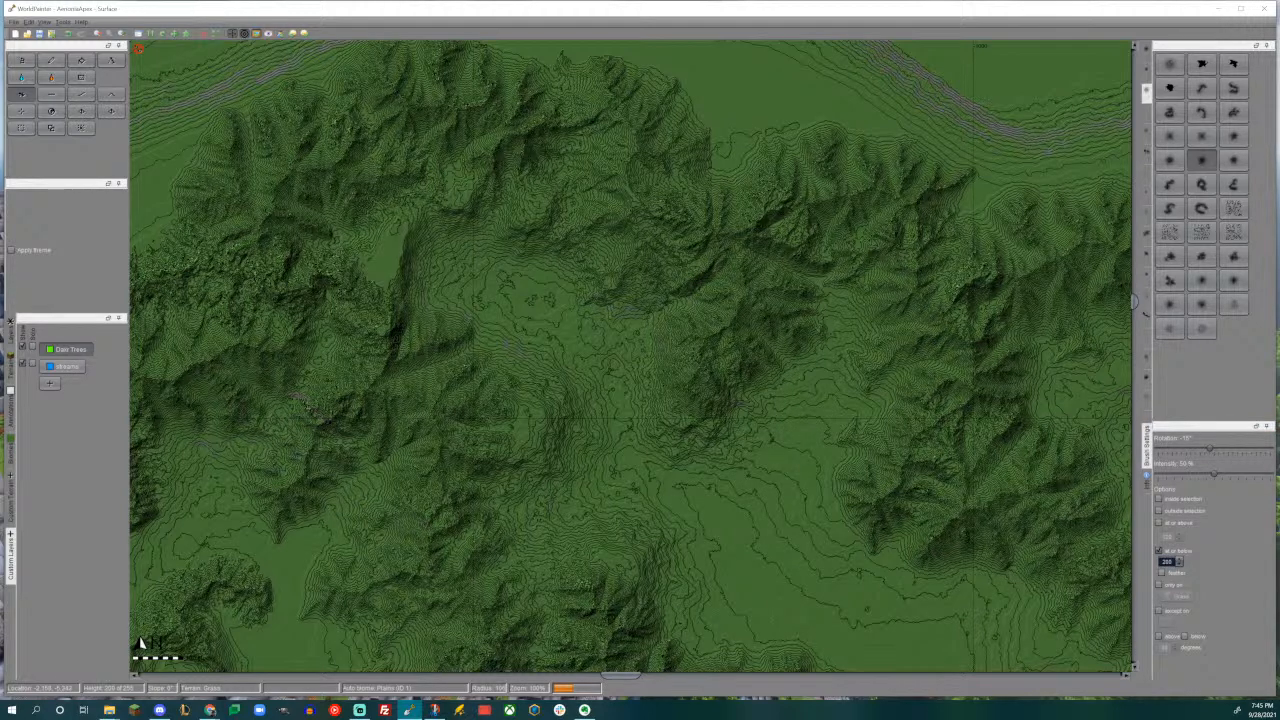
pyautogui.keyDown('ctrl'); pyautogui.scroll(1, 392, 248); pyautogui.keyUp('ctrl')
pyautogui.moveTo(405, 258); pyautogui.dragTo(818, 489, button='middle')
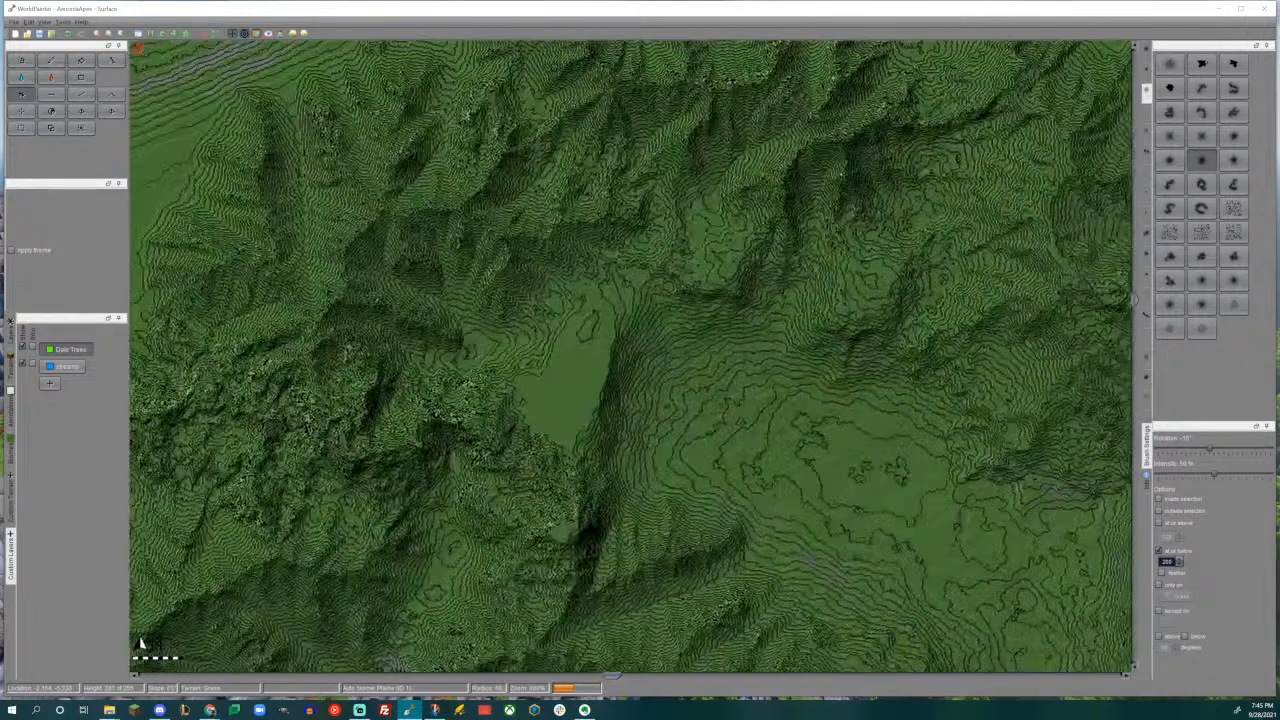
pyautogui.moveTo(625, 312)
pyautogui.mouseDown()
pyautogui.moveTo(684, 284)
pyautogui.moveTo(816, 286)
pyautogui.moveTo(785, 272)
pyautogui.moveTo(762, 290)
pyautogui.moveTo(812, 272)
pyautogui.moveTo(725, 270)
pyautogui.moveTo(700, 215)
pyautogui.moveTo(710, 188)
pyautogui.moveTo(612, 250)
pyautogui.moveTo(653, 208)
pyautogui.moveTo(520, 330)
pyautogui.moveTo(410, 365)
pyautogui.moveTo(450, 302)
pyautogui.moveTo(440, 355)
pyautogui.moveTo(550, 300)
pyautogui.moveTo(660, 305)
pyautogui.moveTo(665, 318)
pyautogui.moveTo(662, 300)
pyautogui.moveTo(665, 318)
pyautogui.mouseUp()
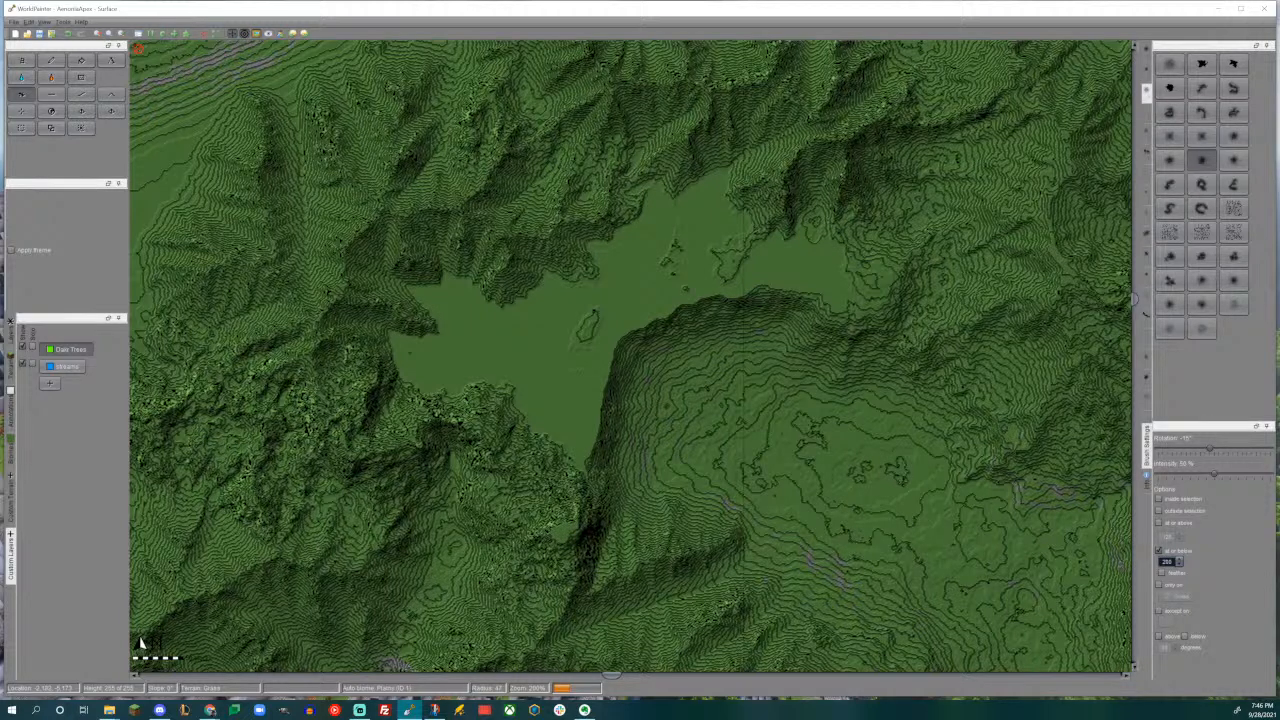
# - Extend the plateau's southern tip and eastern lobe, keeping the brush limited to terrain at or below 200
pyautogui.click(1159, 550)
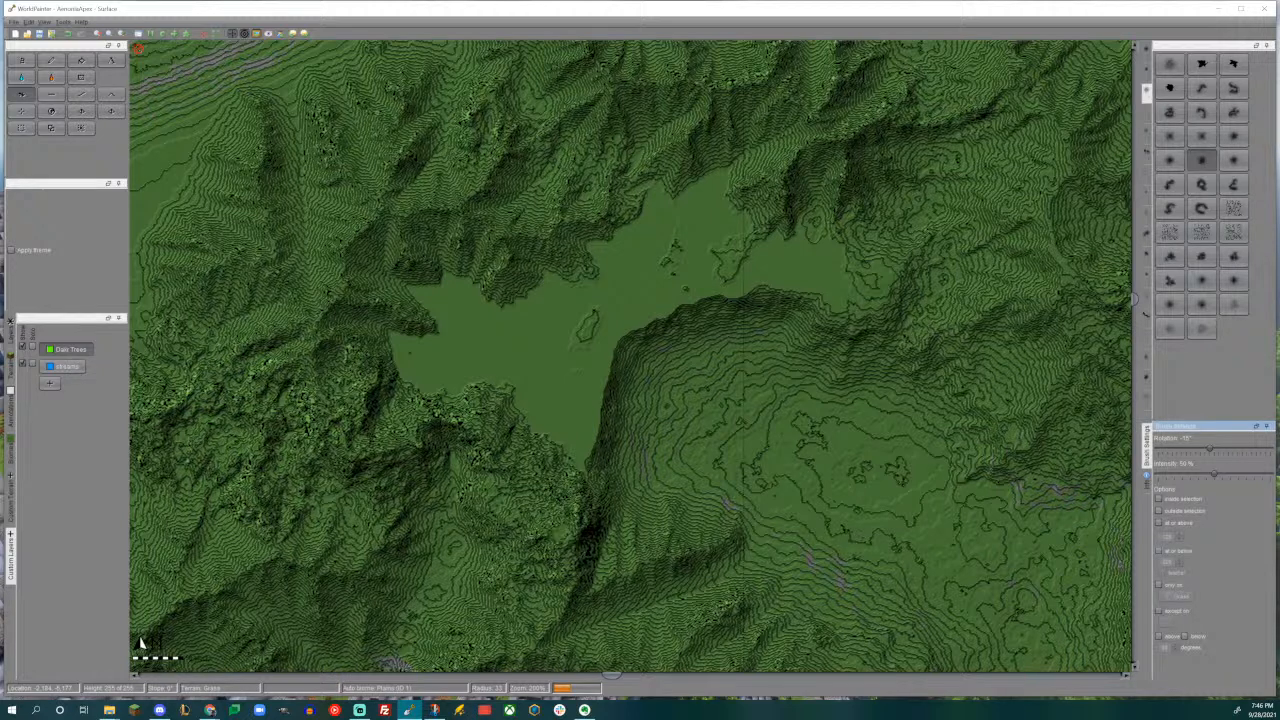
pyautogui.scroll(-3, 560, 530)
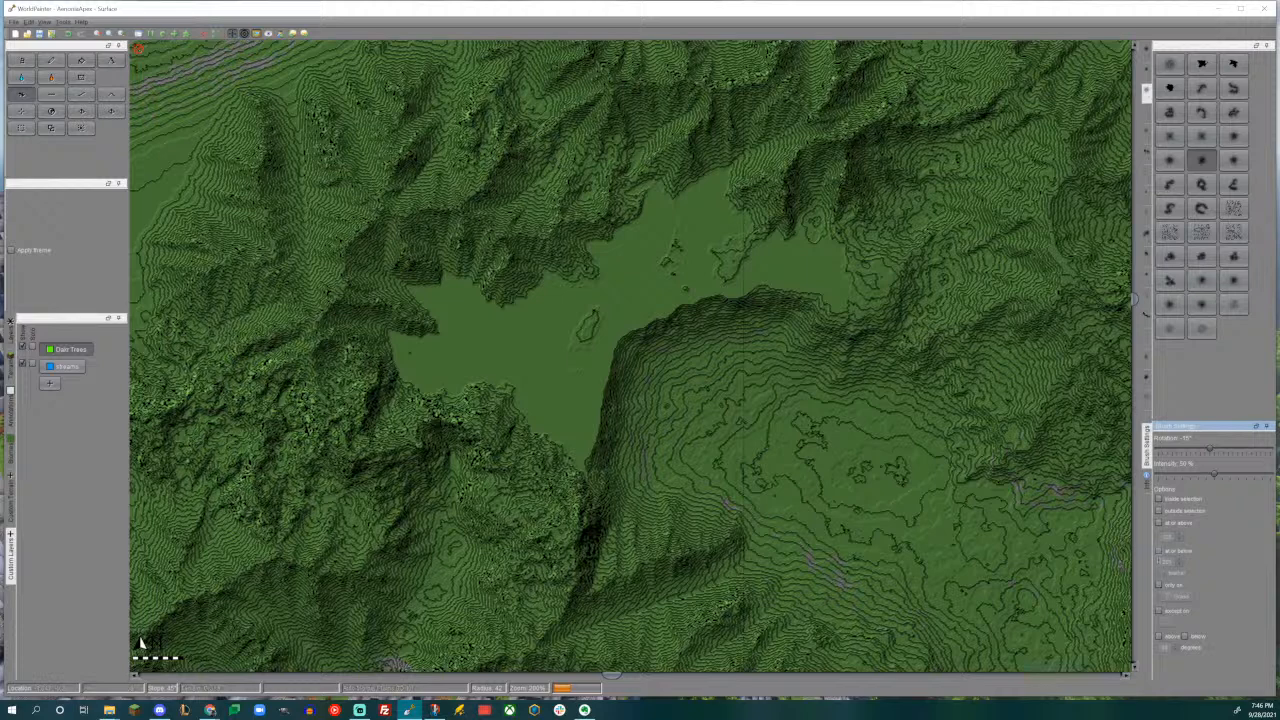
pyautogui.click(1159, 552)
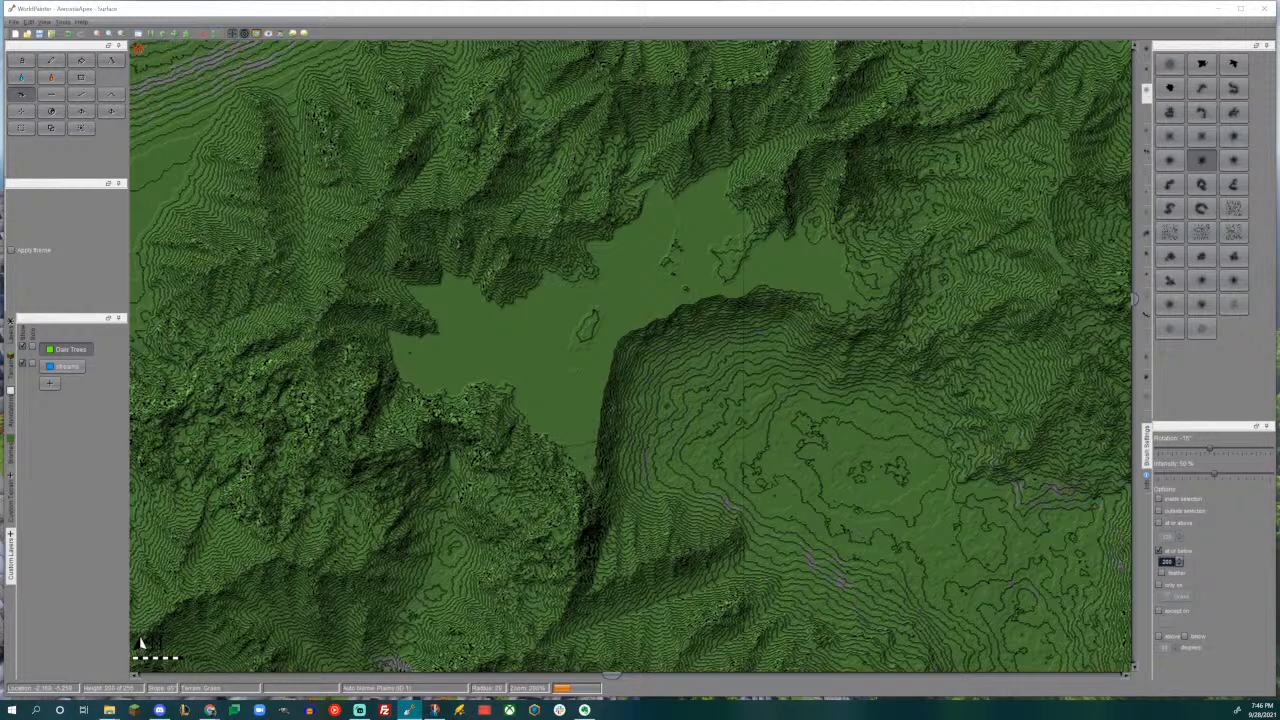
pyautogui.scroll(6, 605, 465)
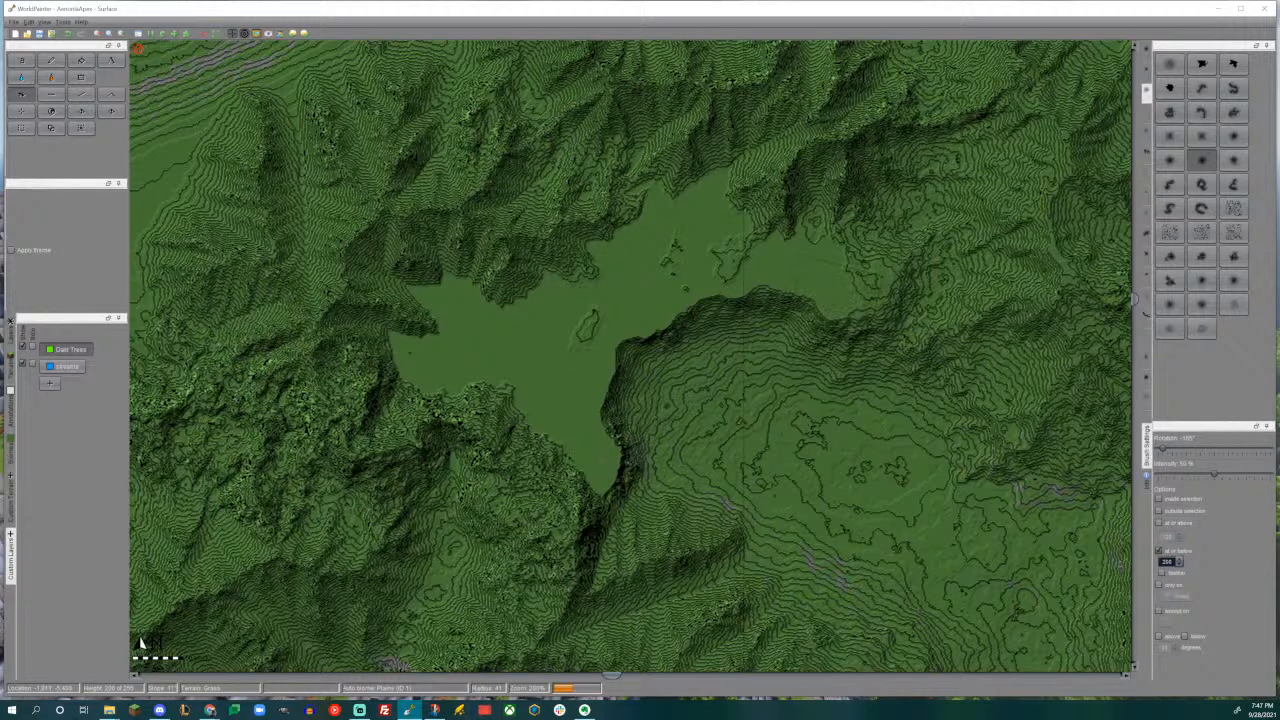
pyautogui.moveTo(832, 316); pyautogui.dragTo(832, 324)
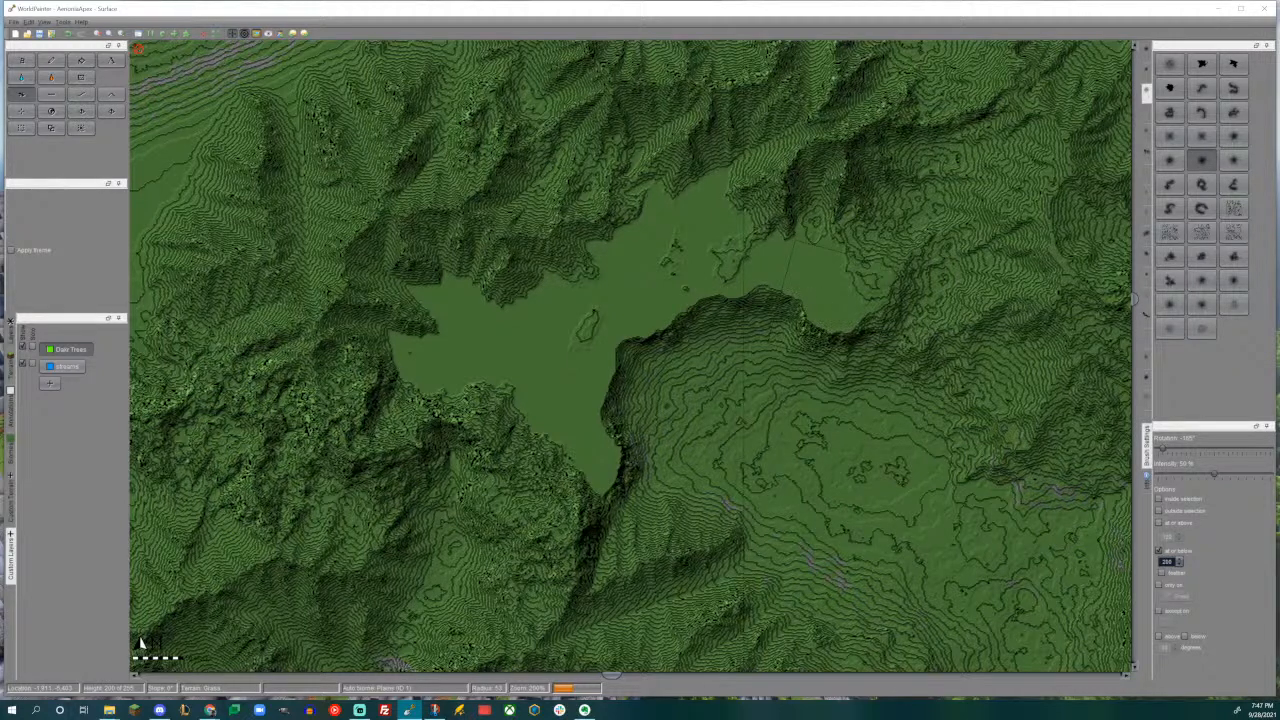
# - Inspect the plateau above the valley in the 3D view
pyautogui.hotkey('ctrl', 'alt', '3')
pyautogui.moveTo(655, 419); pyautogui.dragTo(603, 393)
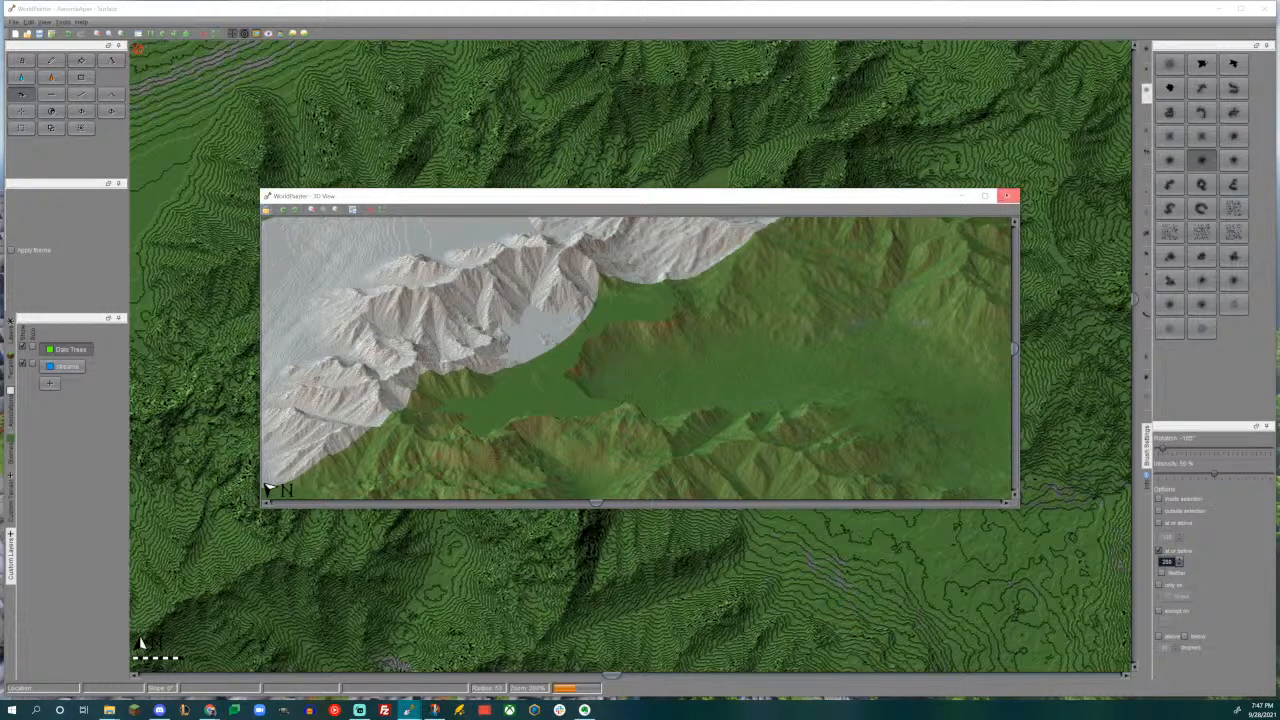
pyautogui.click(1008, 196)
# - Remove the brush's height limit, raise low mounds across the plateau and check them in 3D
pyautogui.click(1159, 551)
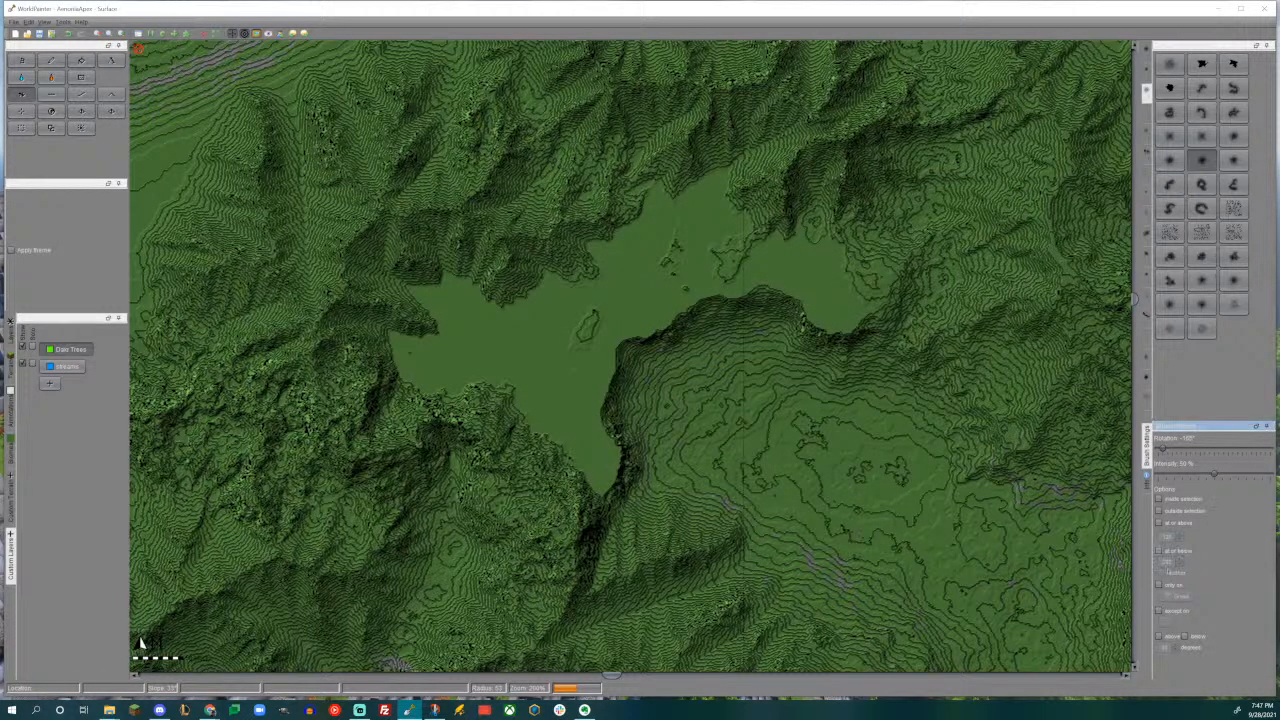
pyautogui.moveTo(456, 417)
pyautogui.mouseDown()
pyautogui.moveTo(450, 320)
pyautogui.moveTo(580, 435)
pyautogui.moveTo(582, 340)
pyautogui.moveTo(706, 224)
pyautogui.moveTo(832, 270)
pyautogui.moveTo(840, 295)
pyautogui.moveTo(795, 262)
pyautogui.moveTo(700, 268)
pyautogui.moveTo(560, 380)
pyautogui.moveTo(585, 470)
pyautogui.moveTo(445, 358)
pyautogui.moveTo(466, 322)
pyautogui.moveTo(548, 305)
pyautogui.moveTo(658, 230)
pyautogui.mouseUp()
pyautogui.hotkey('ctrl', 'alt', '3')
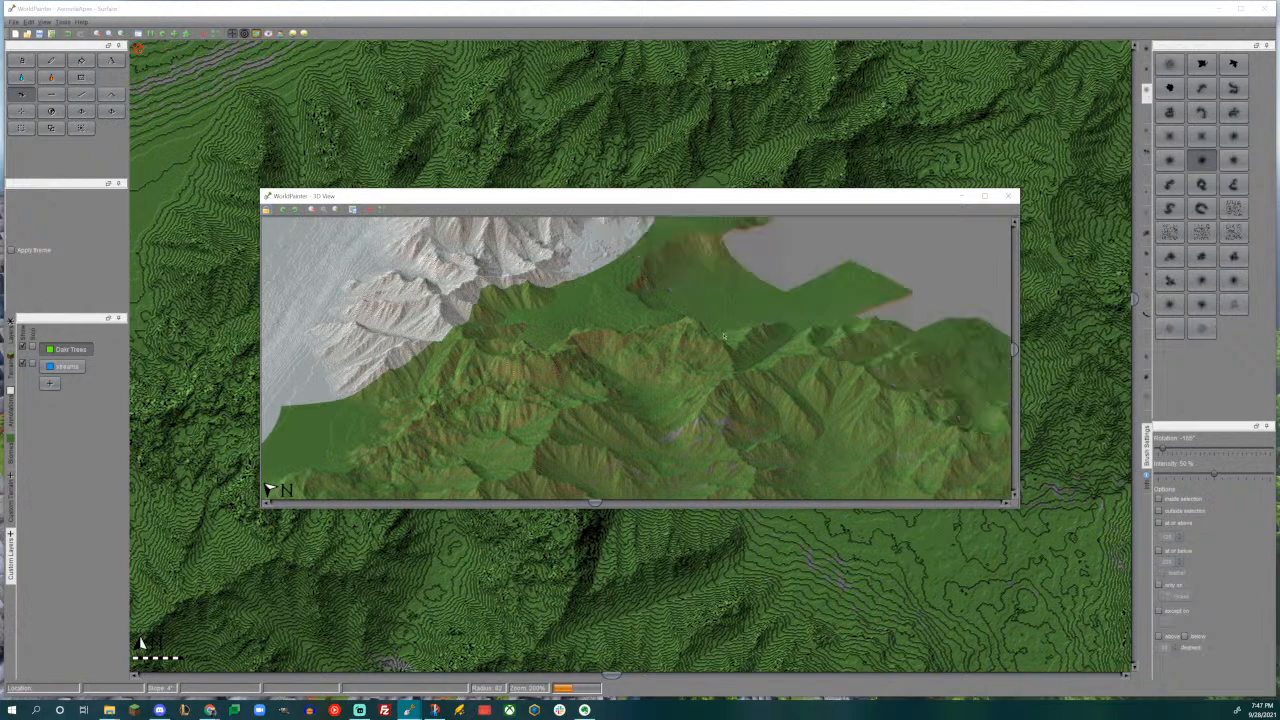
pyautogui.click(1008, 196)
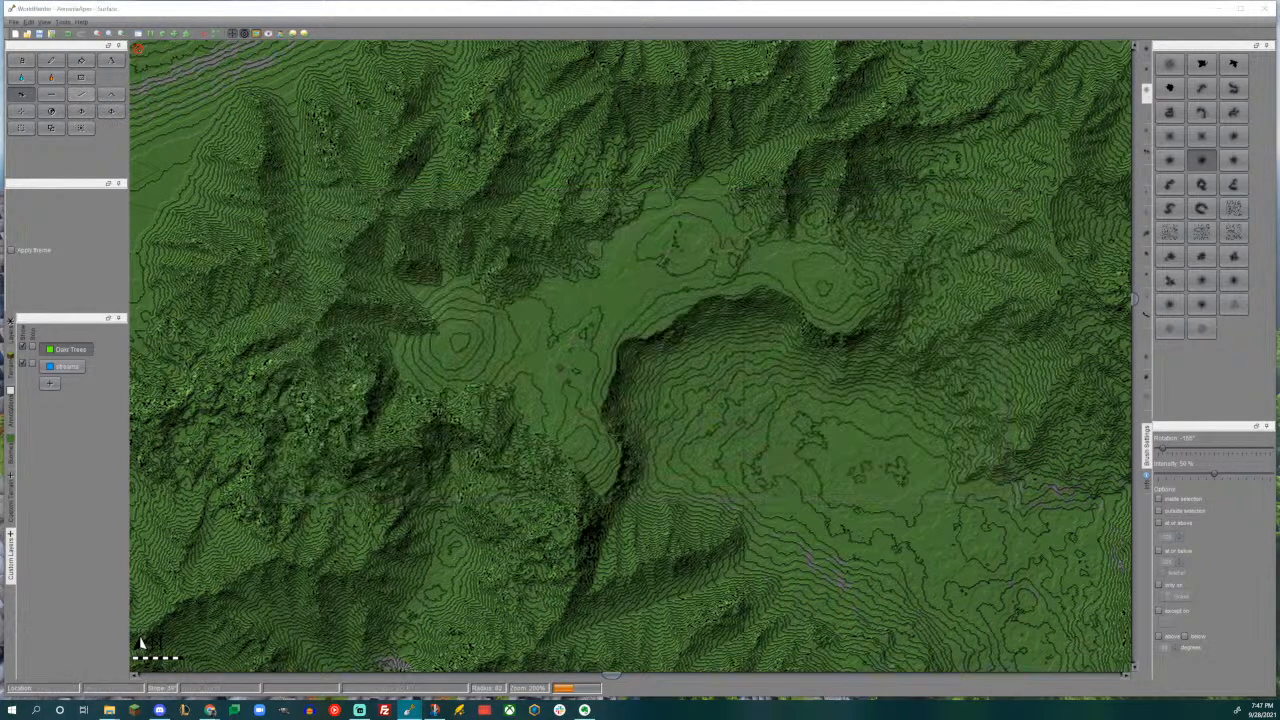
# - Smooth the plateau's northern rim and flatten its outer edges into the surrounding mountain slopes
pyautogui.click(82, 94)
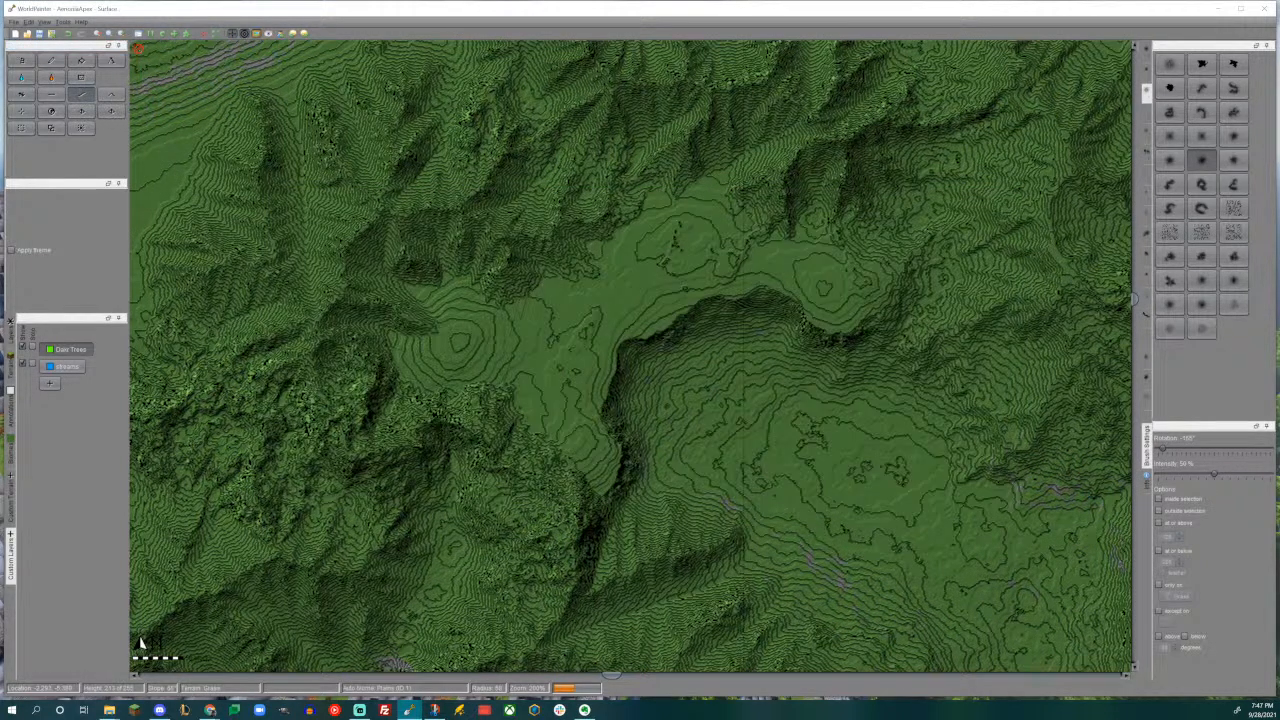
pyautogui.moveTo(548, 236)
pyautogui.mouseDown()
pyautogui.moveTo(658, 190)
pyautogui.moveTo(756, 226)
pyautogui.mouseUp()
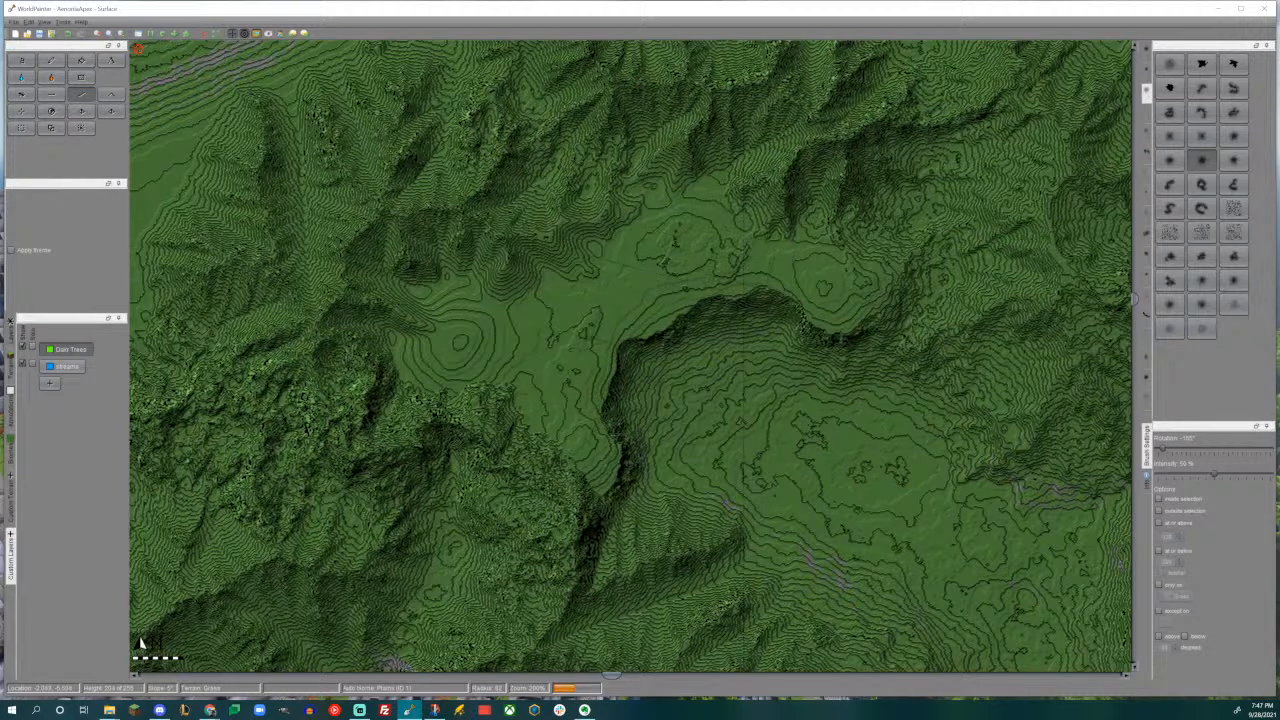
pyautogui.click(51, 95)
pyautogui.scroll(-3, 497, 392)
pyautogui.moveTo(497, 392)
pyautogui.mouseDown()
pyautogui.moveTo(448, 404)
pyautogui.moveTo(412, 335)
pyautogui.moveTo(385, 361)
pyautogui.mouseUp()
pyautogui.moveTo(480, 326)
pyautogui.mouseDown()
pyautogui.moveTo(495, 262)
pyautogui.moveTo(432, 276)
pyautogui.moveTo(412, 308)
pyautogui.mouseUp()
pyautogui.moveTo(556, 256)
pyautogui.mouseDown()
pyautogui.moveTo(690, 180)
pyautogui.moveTo(764, 206)
pyautogui.mouseUp()
pyautogui.moveTo(674, 310); pyautogui.dragTo(514, 242, button='middle')
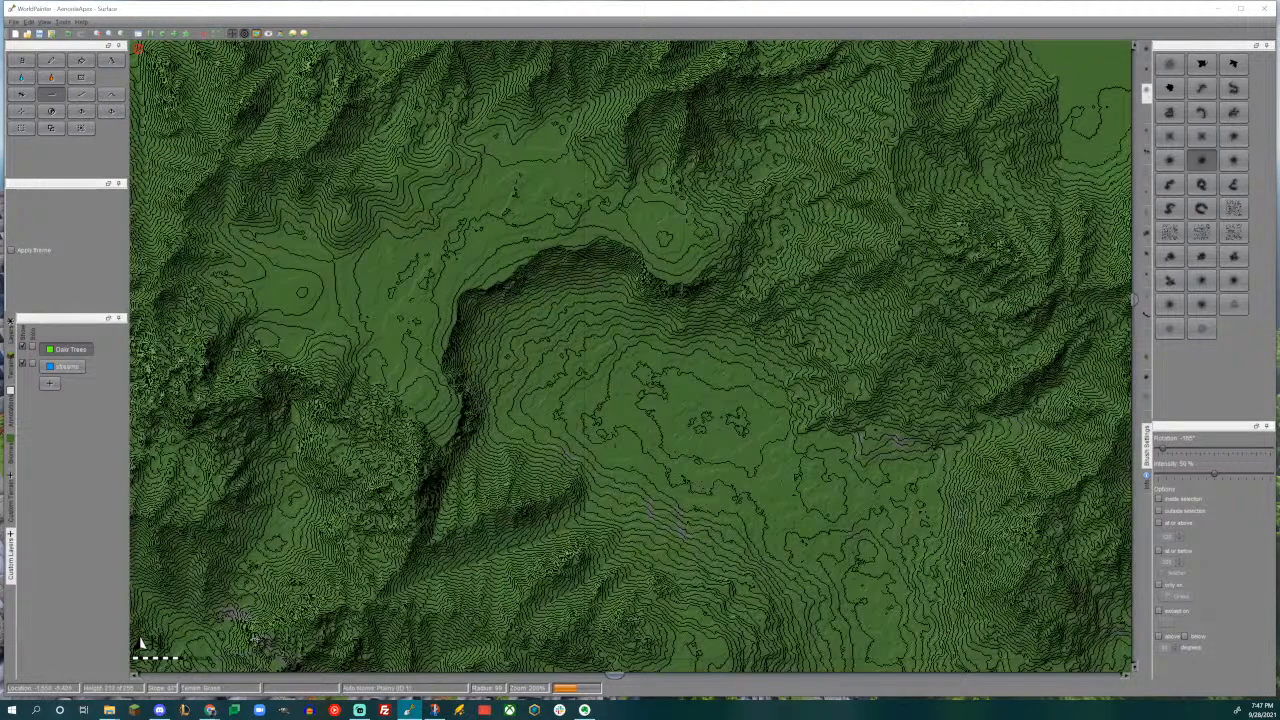
# - Raise the knoll on the plateau's eastern lobe and further mounds in its northern and southwestern parts
pyautogui.click(22, 95)
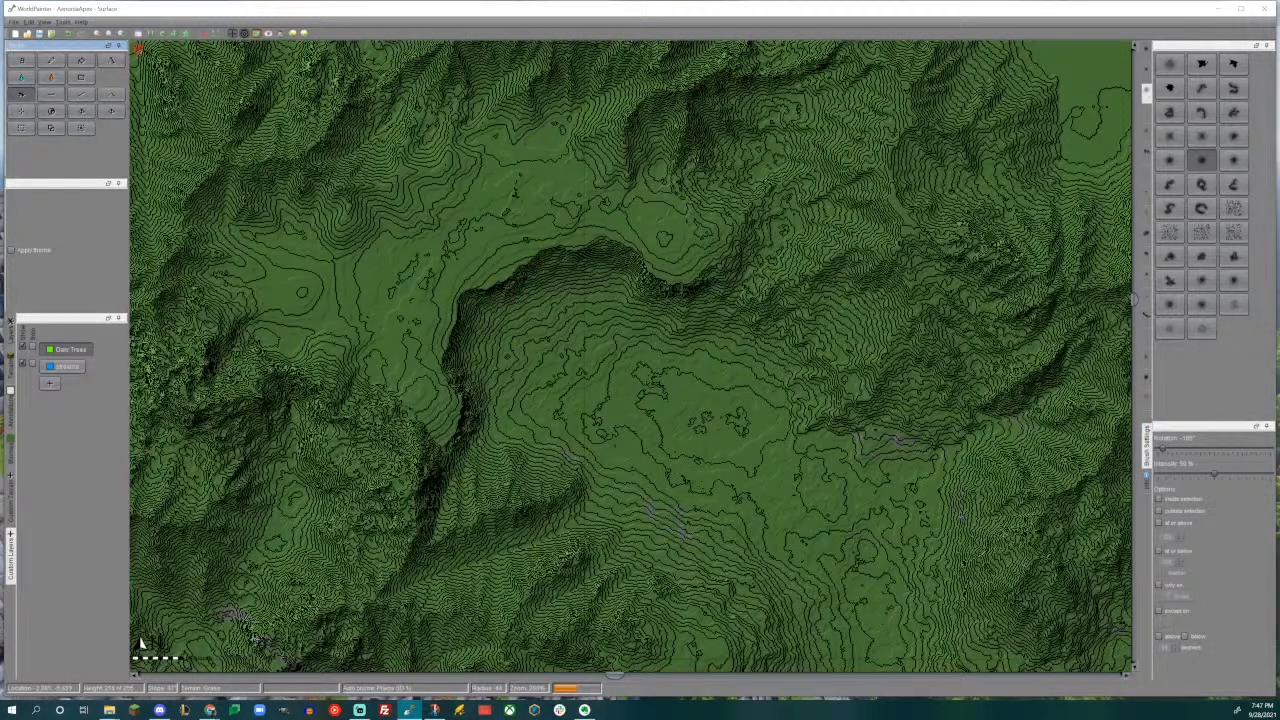
pyautogui.moveTo(666, 236); pyautogui.dragTo(666, 236)
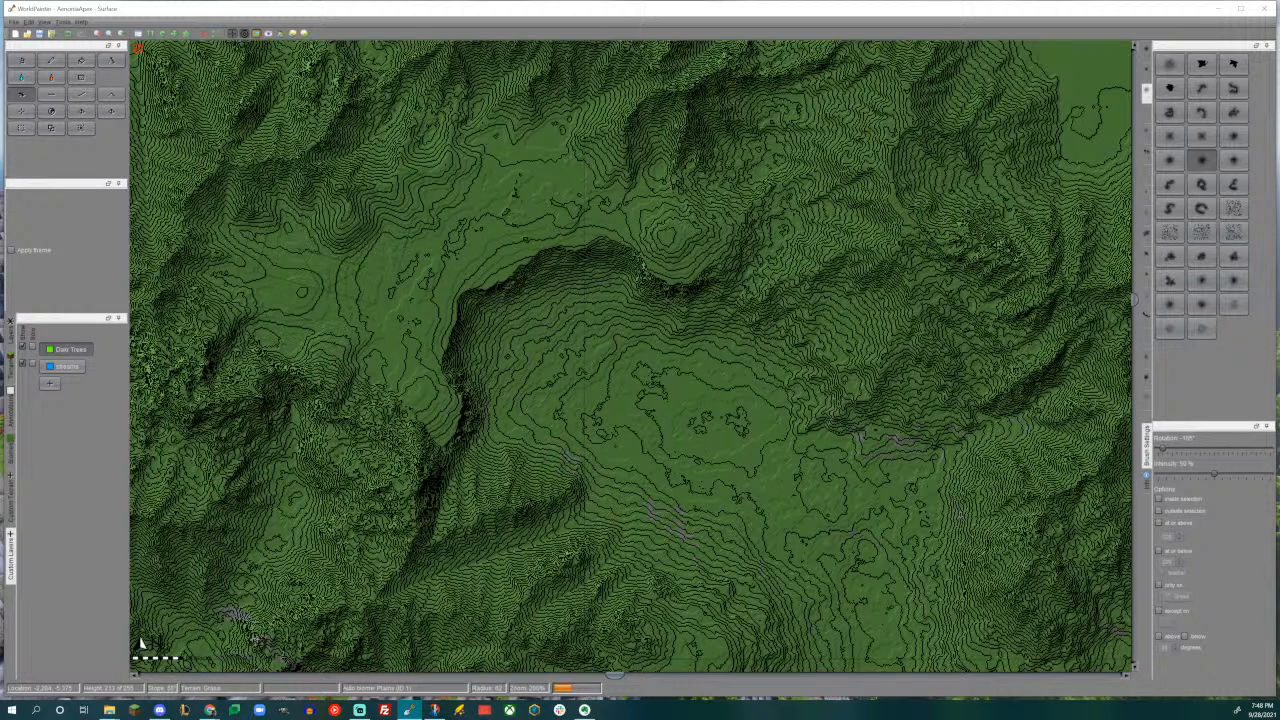
pyautogui.moveTo(452, 168); pyautogui.dragTo(467, 177)
pyautogui.moveTo(354, 329); pyautogui.dragTo(355, 335)
pyautogui.moveTo(506, 215); pyautogui.dragTo(474, 177, button='middle')
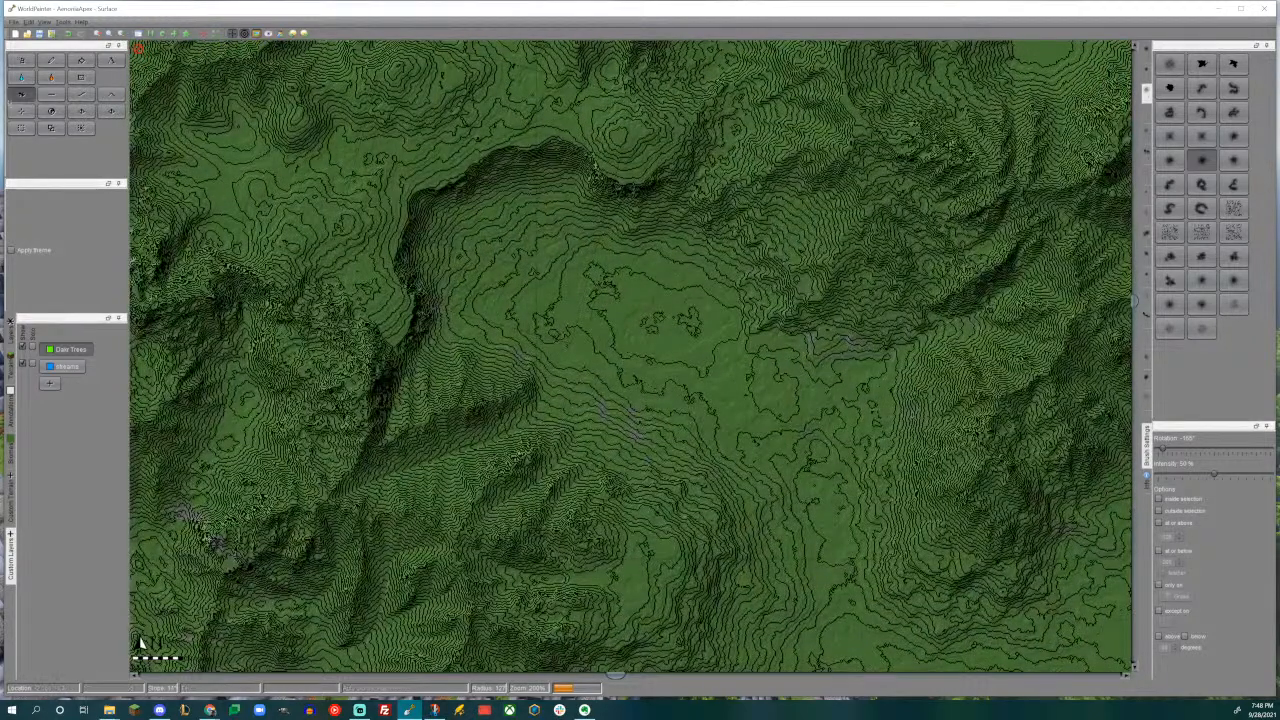
# - Raise a hooked mountain ridge from the southern range's northern edge into the valley mouth, using a curved mountain brush
pyautogui.click(21, 111)
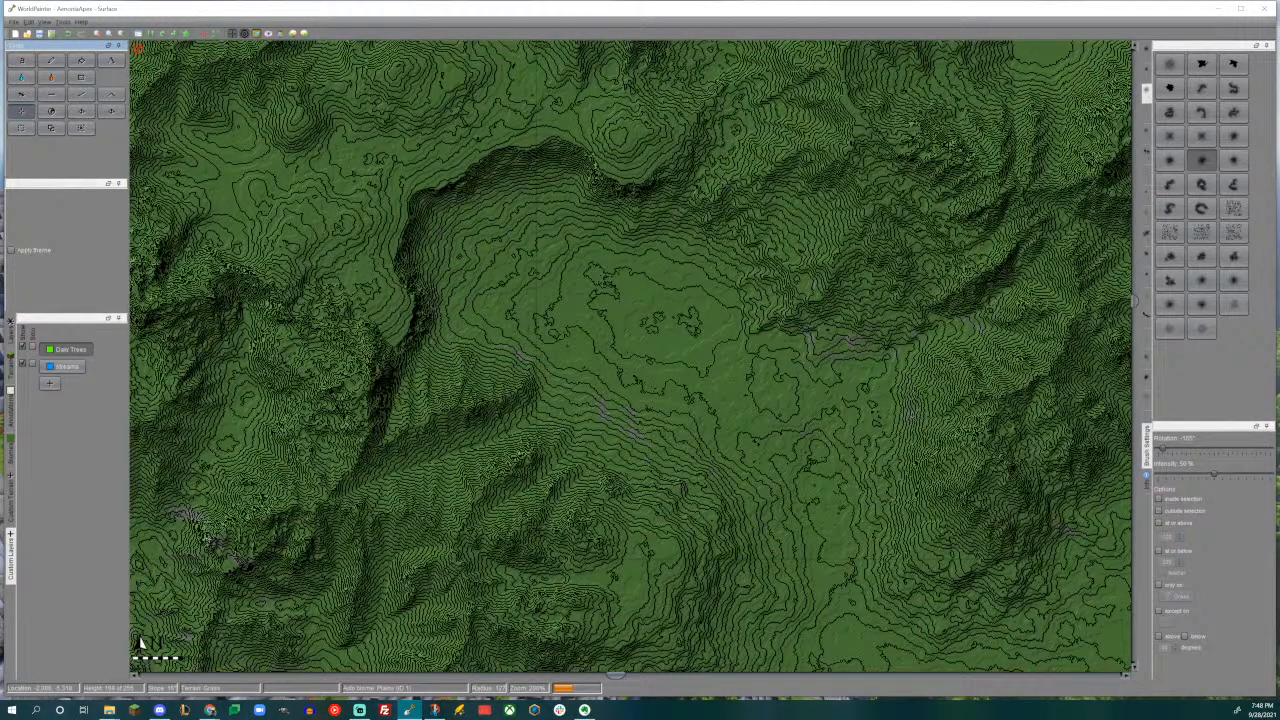
pyautogui.moveTo(670, 239); pyautogui.dragTo(454, 224, button='middle')
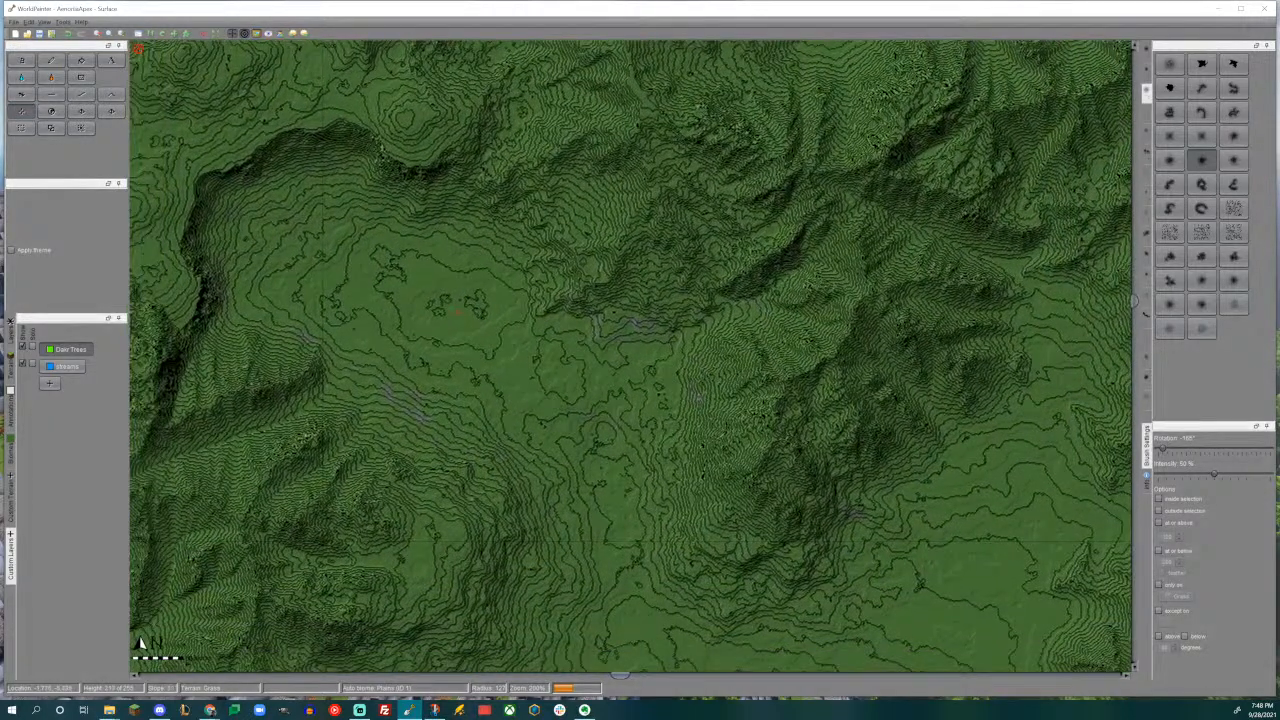
pyautogui.moveTo(680, 332); pyautogui.dragTo(552, 160, button='middle')
pyautogui.scroll(-2, 632, 354)
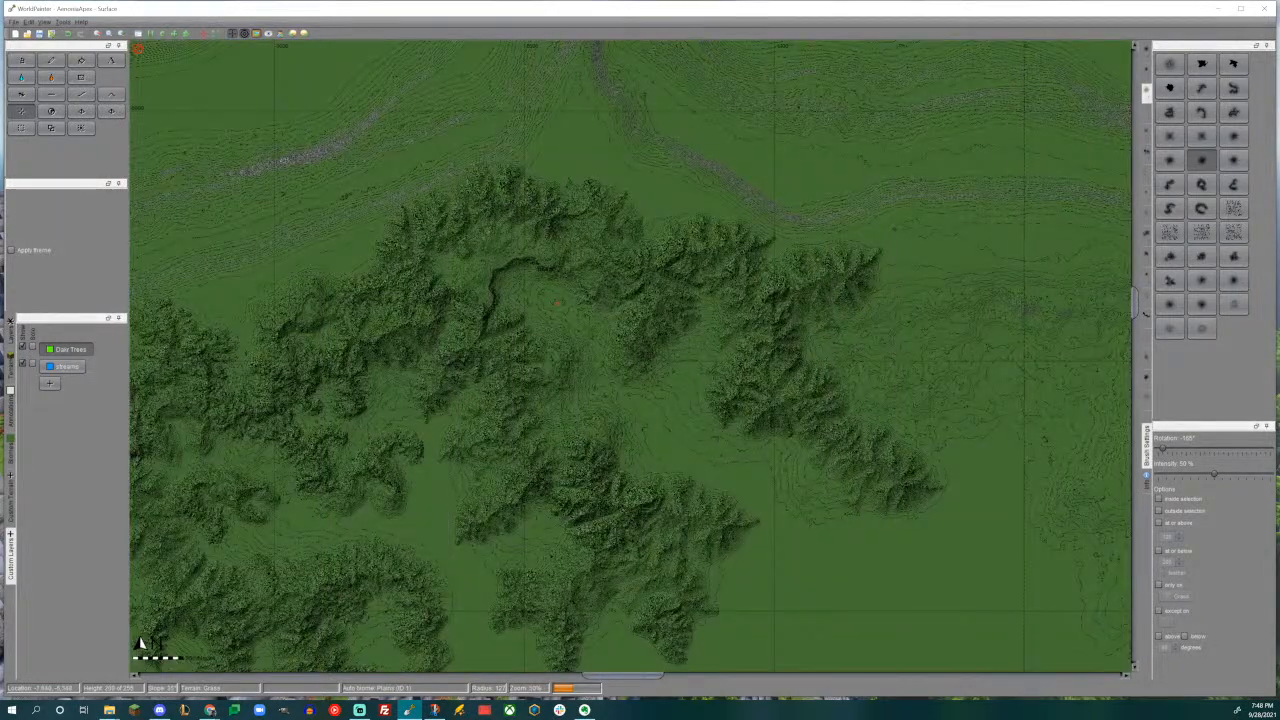
pyautogui.scroll(1, 600, 305)
pyautogui.moveTo(598, 305); pyautogui.dragTo(539, 114, button='middle')
pyautogui.click(1202, 113)
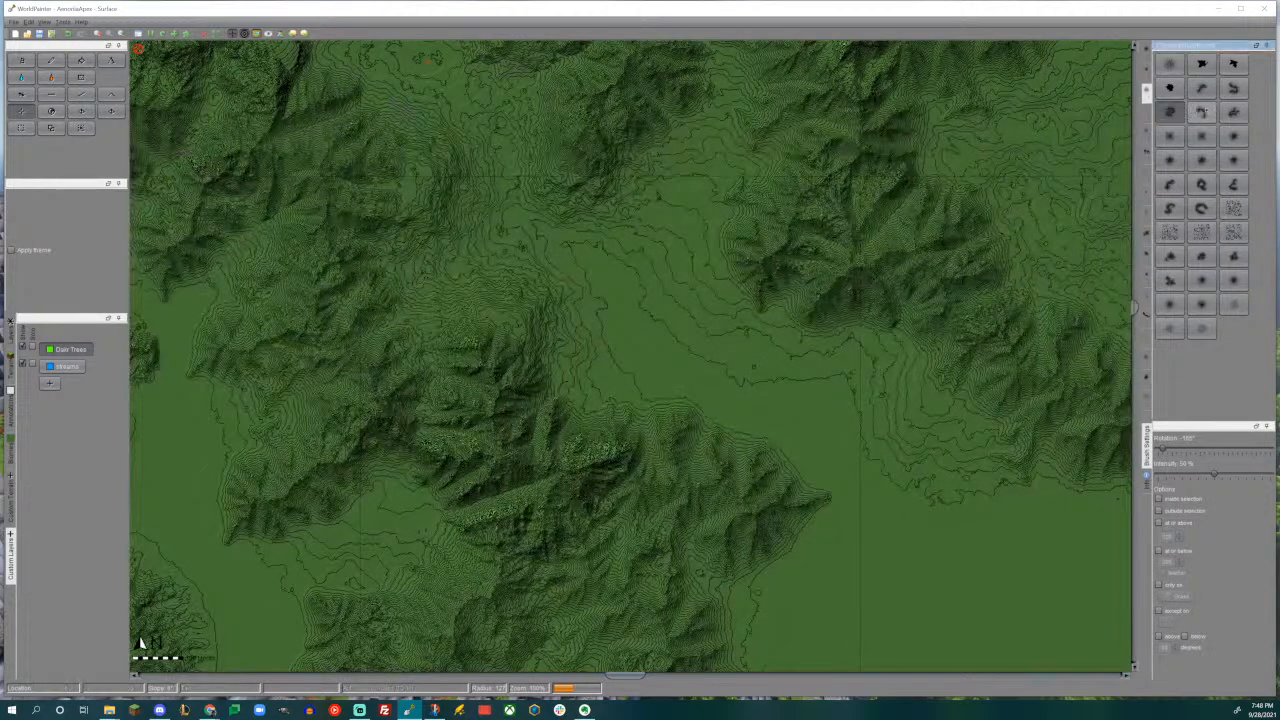
pyautogui.moveTo(784, 377); pyautogui.dragTo(735, 308, button='middle')
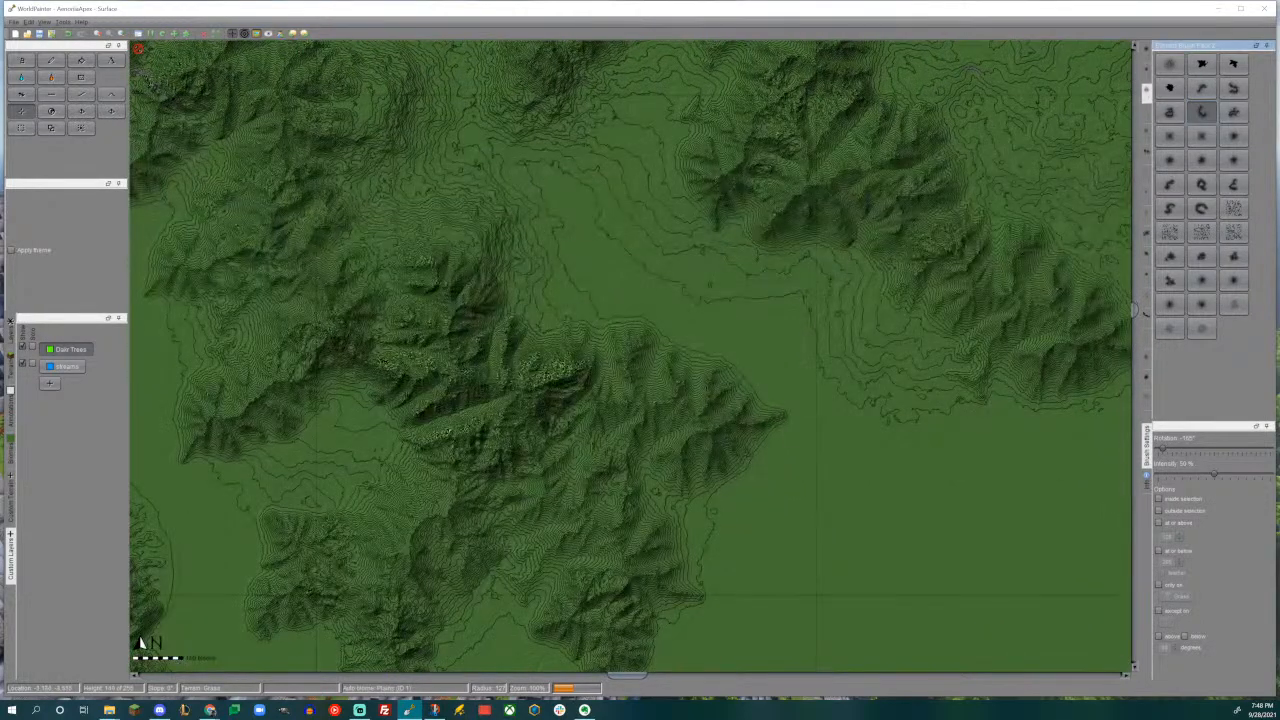
pyautogui.click(22, 95)
pyautogui.keyDown('alt'); pyautogui.scroll(-3, 625, 310); pyautogui.keyUp('alt')
pyautogui.moveTo(632, 304); pyautogui.dragTo(645, 311)
pyautogui.hotkey('ctrl', 'z')
pyautogui.keyDown('alt'); pyautogui.scroll(-2, 643, 310); pyautogui.keyUp('alt')
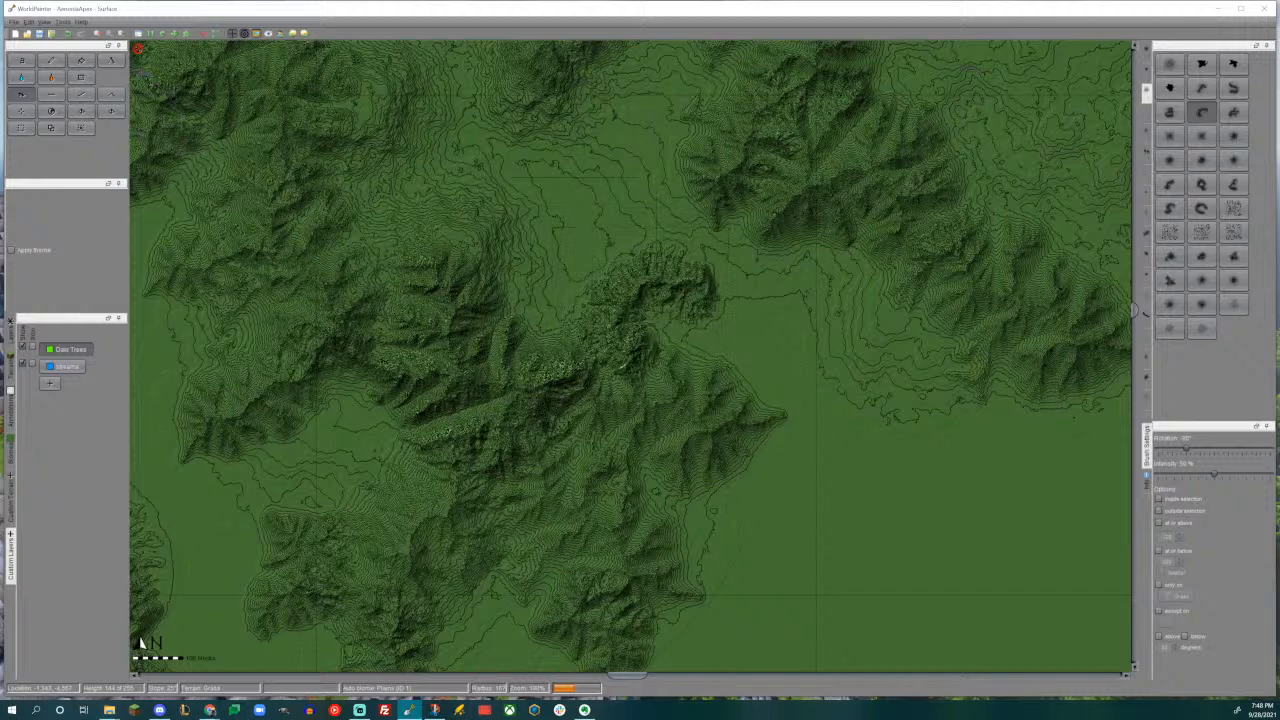
# - Extend the central range south of the plateau with a short curved spur at its southern tip
pyautogui.moveTo(586, 178); pyautogui.dragTo(590, 302, button='middle')
pyautogui.keyDown('alt'); pyautogui.scroll(-5, 612, 219); pyautogui.keyUp('alt')
pyautogui.scroll(3, 620, 219)
pyautogui.moveTo(630, 219)
pyautogui.mouseDown()
pyautogui.moveTo(622, 229)
pyautogui.moveTo(618, 215)
pyautogui.moveTo(578, 205)
pyautogui.mouseUp()
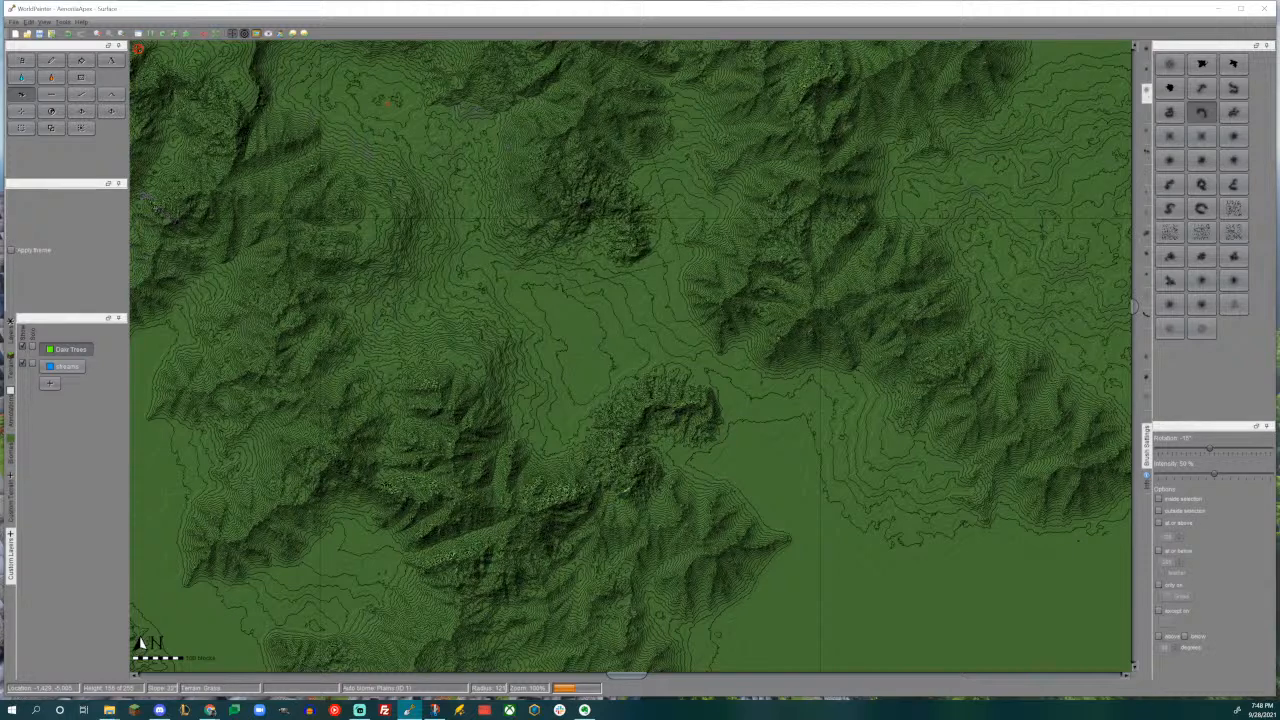
# - Raise extra slopes at the central range's southern foot and a low hill west of the valley with another curved brush
pyautogui.click(1169, 184)
pyautogui.moveTo(573, 264); pyautogui.dragTo(774, 424, button='middle')
pyautogui.moveTo(645, 350); pyautogui.dragTo(628, 240, button='middle')
pyautogui.keyDown('alt'); pyautogui.scroll(1, 726, 264); pyautogui.keyUp('alt')
pyautogui.keyDown('alt'); pyautogui.scroll(4, 724, 294); pyautogui.keyUp('alt')
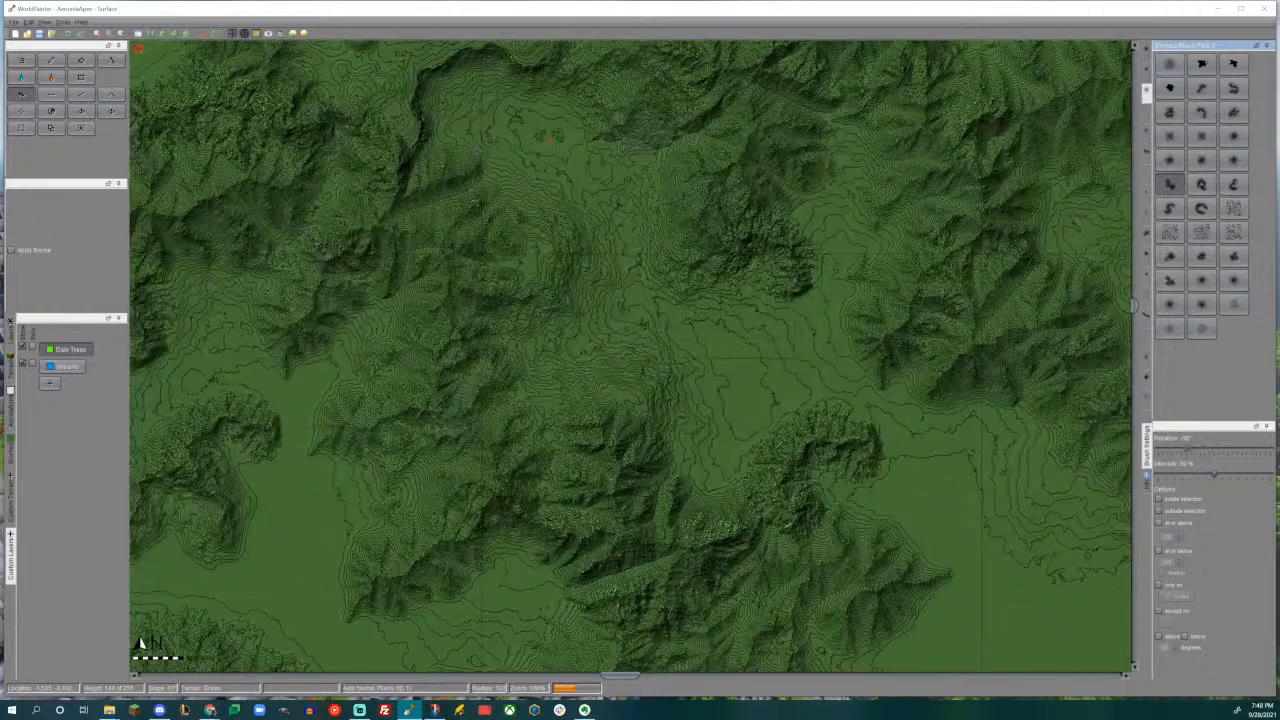
pyautogui.keyDown('alt'); pyautogui.scroll(5, 724, 298); pyautogui.keyUp('alt')
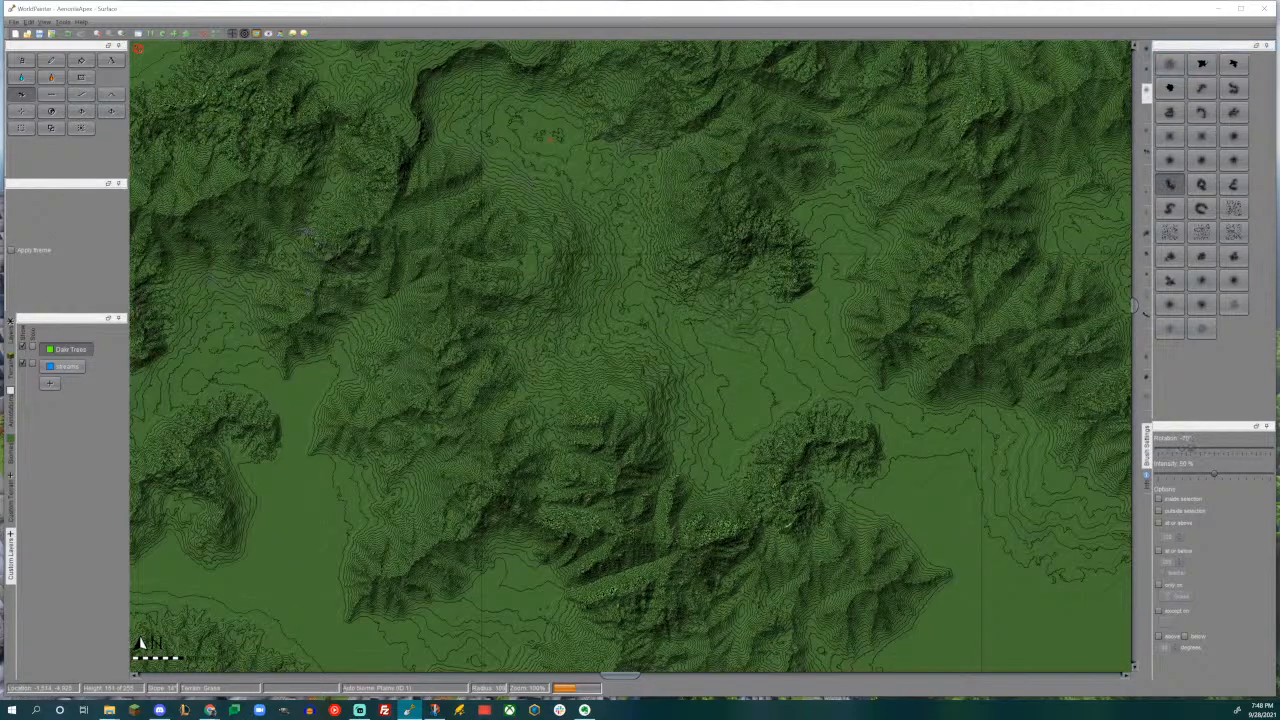
pyautogui.keyDown('alt'); pyautogui.scroll(6, 724, 300); pyautogui.keyUp('alt')
pyautogui.moveTo(707, 420)
pyautogui.mouseDown()
pyautogui.moveTo(724, 404)
pyautogui.moveTo(690, 415)
pyautogui.moveTo(745, 380)
pyautogui.moveTo(700, 420)
pyautogui.moveTo(735, 385)
pyautogui.moveTo(692, 402)
pyautogui.mouseUp()
pyautogui.moveTo(692, 402); pyautogui.dragTo(417, 287, button='middle')
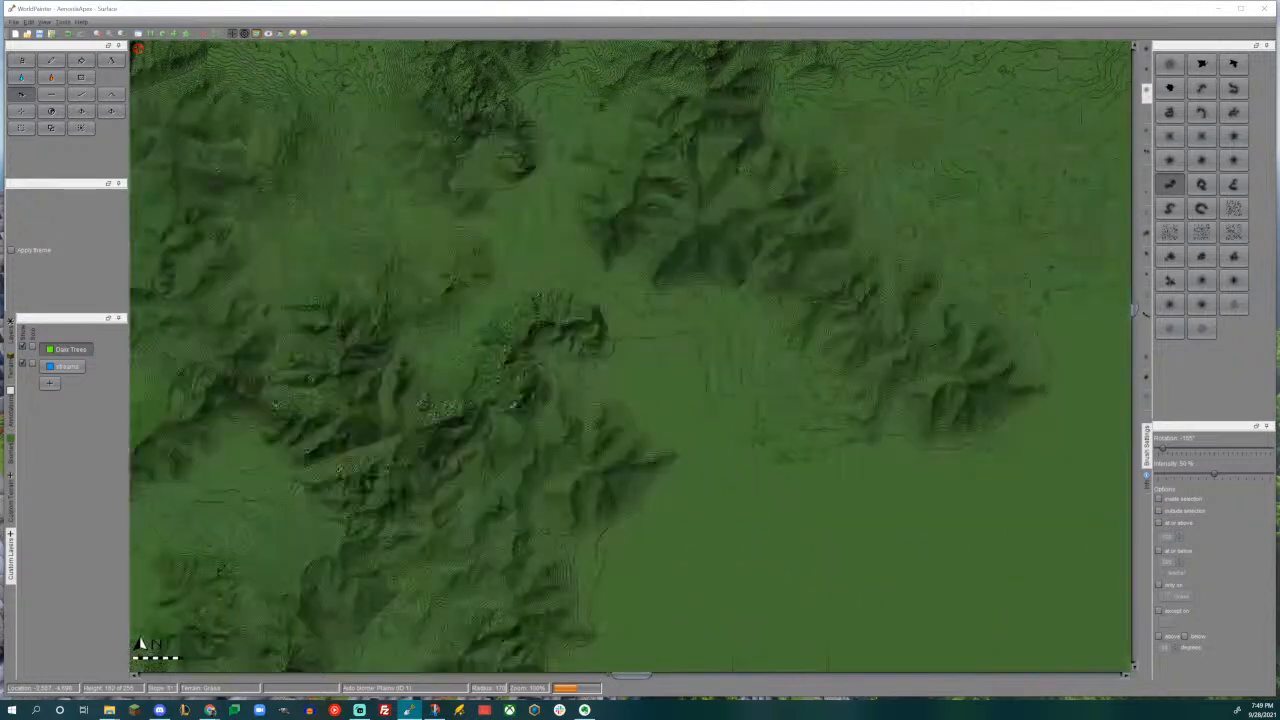
# - Raise a mountain spur running south from the southwestern side of the eastern range
pyautogui.scroll(-4, 772, 402)
pyautogui.keyDown('alt'); pyautogui.scroll(-5, 775, 404); pyautogui.keyUp('alt')
pyautogui.keyDown('alt'); pyautogui.scroll(2, 770, 410); pyautogui.keyUp('alt')
pyautogui.moveTo(770, 411); pyautogui.dragTo(775, 408)
pyautogui.keyDown('alt'); pyautogui.scroll(-5, 771, 411); pyautogui.keyUp('alt')
pyautogui.moveTo(775, 388); pyautogui.dragTo(752, 276, button='middle')
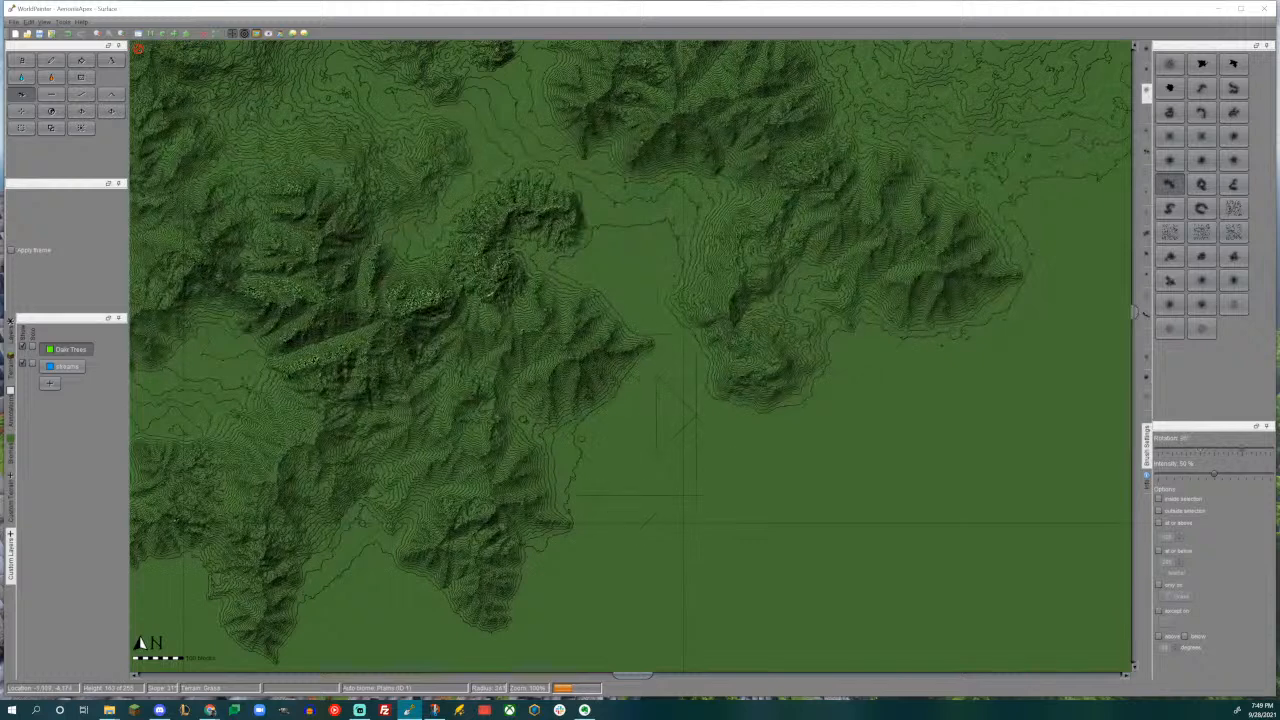
# - Extend the southern range's eastern tip with a small curved spur on the plain
pyautogui.moveTo(618, 416)
pyautogui.mouseDown()
pyautogui.moveTo(608, 421)
pyautogui.moveTo(620, 418)
pyautogui.mouseUp()
pyautogui.moveTo(662, 289); pyautogui.dragTo(659, 426, button='middle')
pyautogui.keyDown('ctrl'); pyautogui.scroll(-1, 645, 420); pyautogui.keyUp('ctrl')
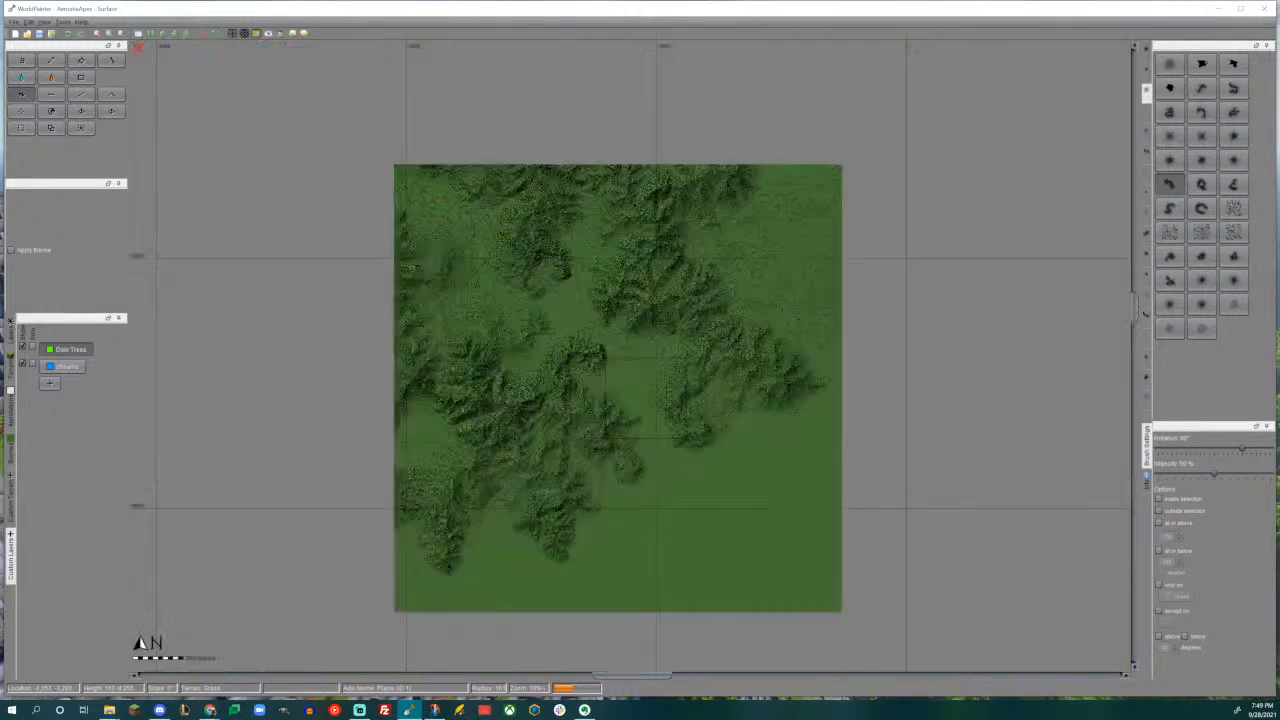
# - Raise a broad low mass on the flat ground north of the plateau with an irregular brush from the Misc set
pyautogui.moveTo(504, 279); pyautogui.dragTo(651, 471, button='middle')
pyautogui.keyDown('ctrl'); pyautogui.scroll(1, 737, 297); pyautogui.keyUp('ctrl')
pyautogui.moveTo(743, 330); pyautogui.dragTo(649, 403, button='middle')
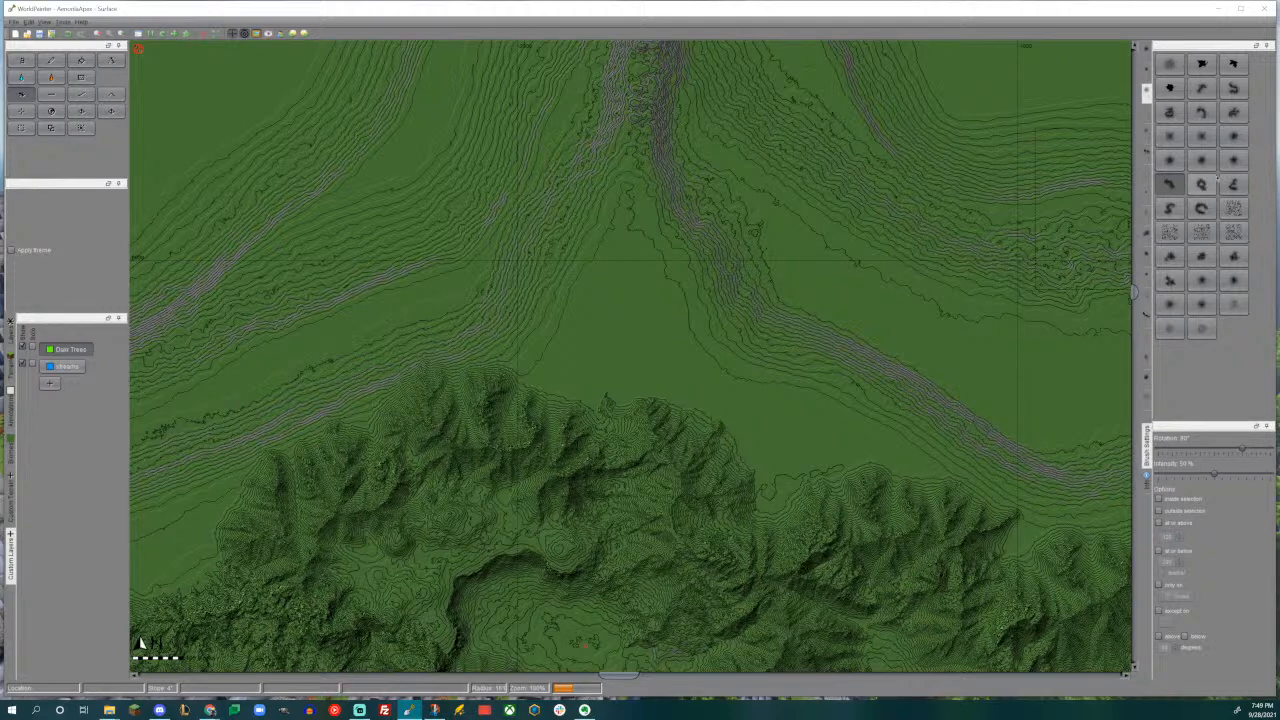
pyautogui.click(1147, 132)
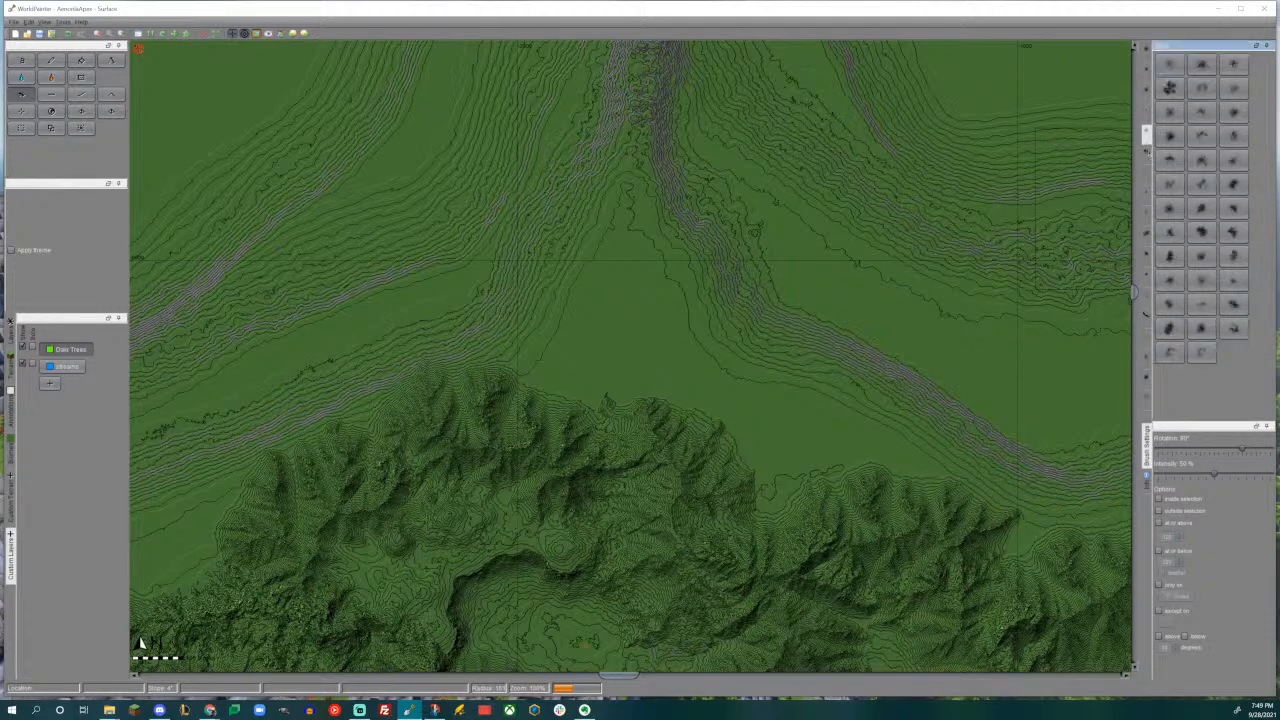
pyautogui.click(1233, 231)
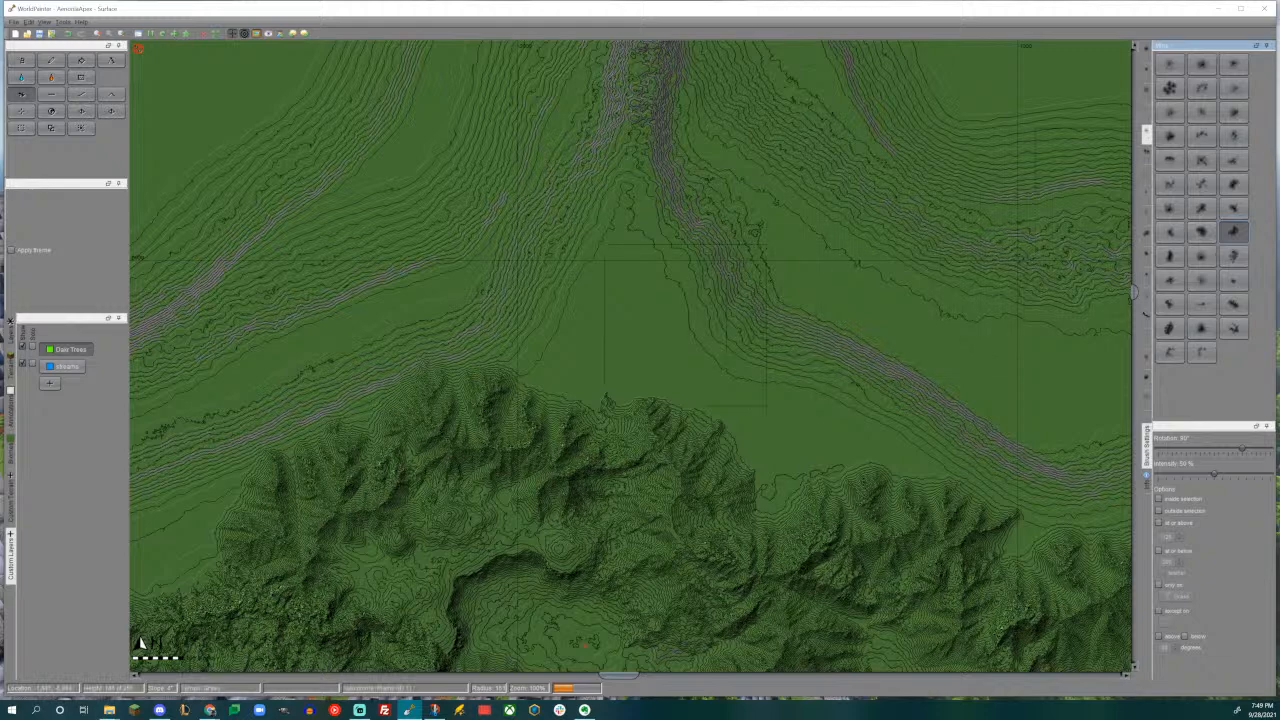
pyautogui.click(1201, 231)
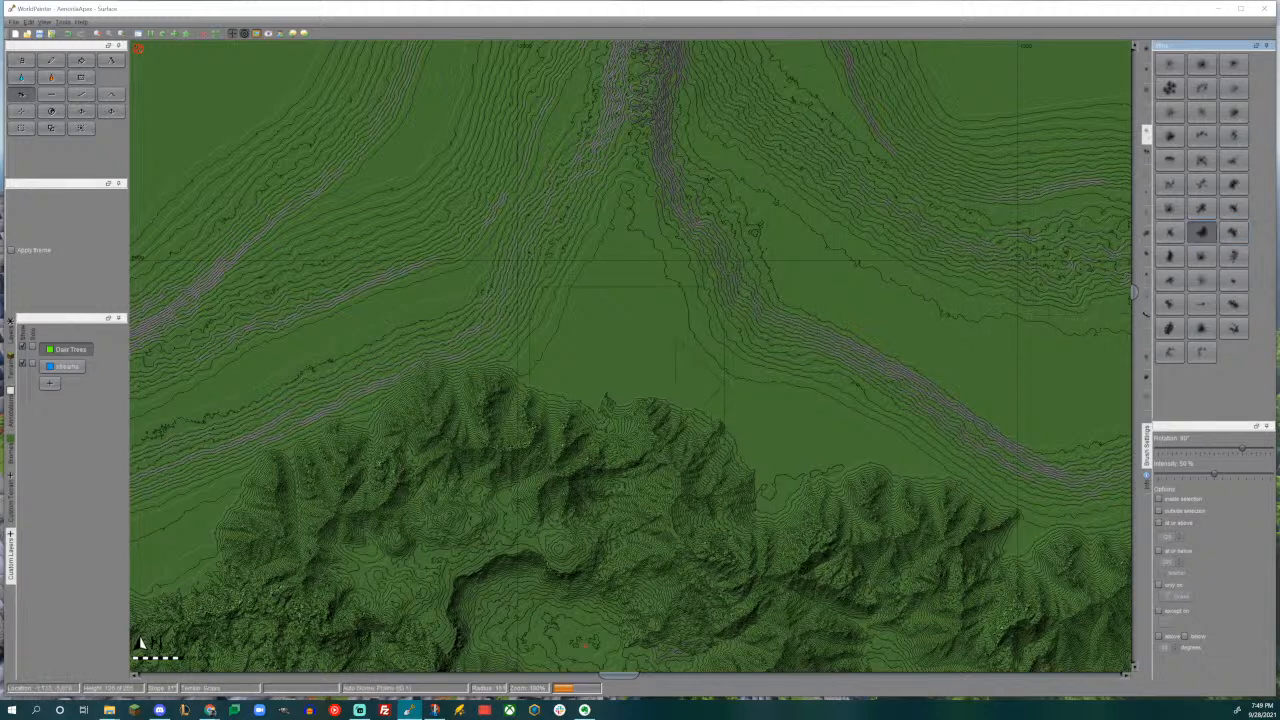
pyautogui.click(627, 358)
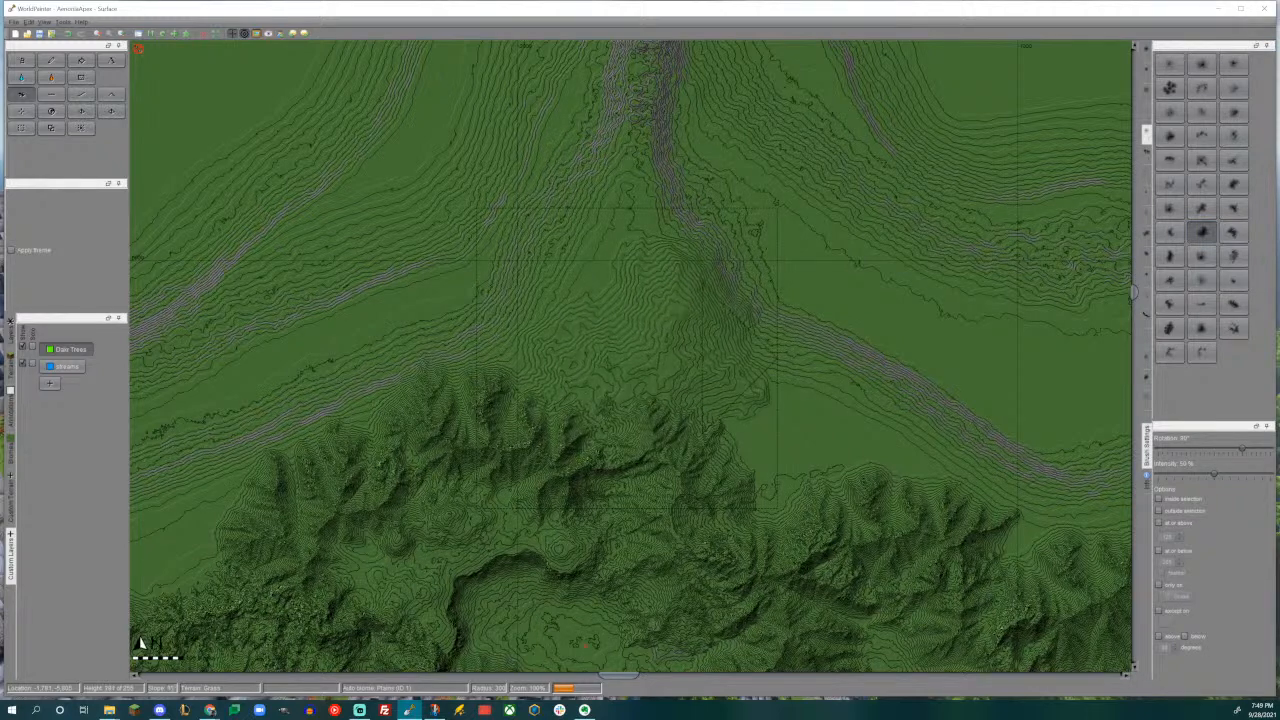
# - Raise a chain of ridges from the northern high point down to the mountains above the plateau with an elongated ridge brush
pyautogui.click(1238, 306)
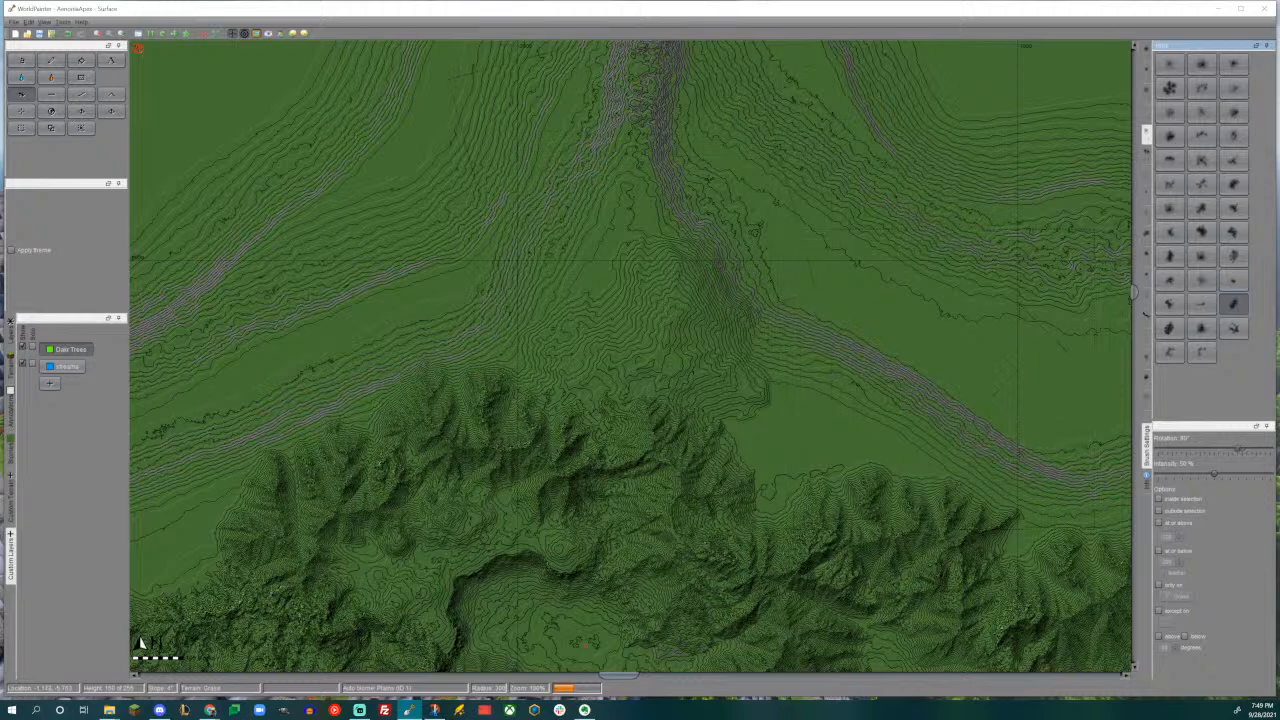
pyautogui.keyDown('alt'); pyautogui.scroll(1, 634, 186); pyautogui.keyUp('alt')
pyautogui.moveTo(634, 186); pyautogui.dragTo(634, 186)
pyautogui.moveTo(634, 186); pyautogui.dragTo(662, 193, button='middle')
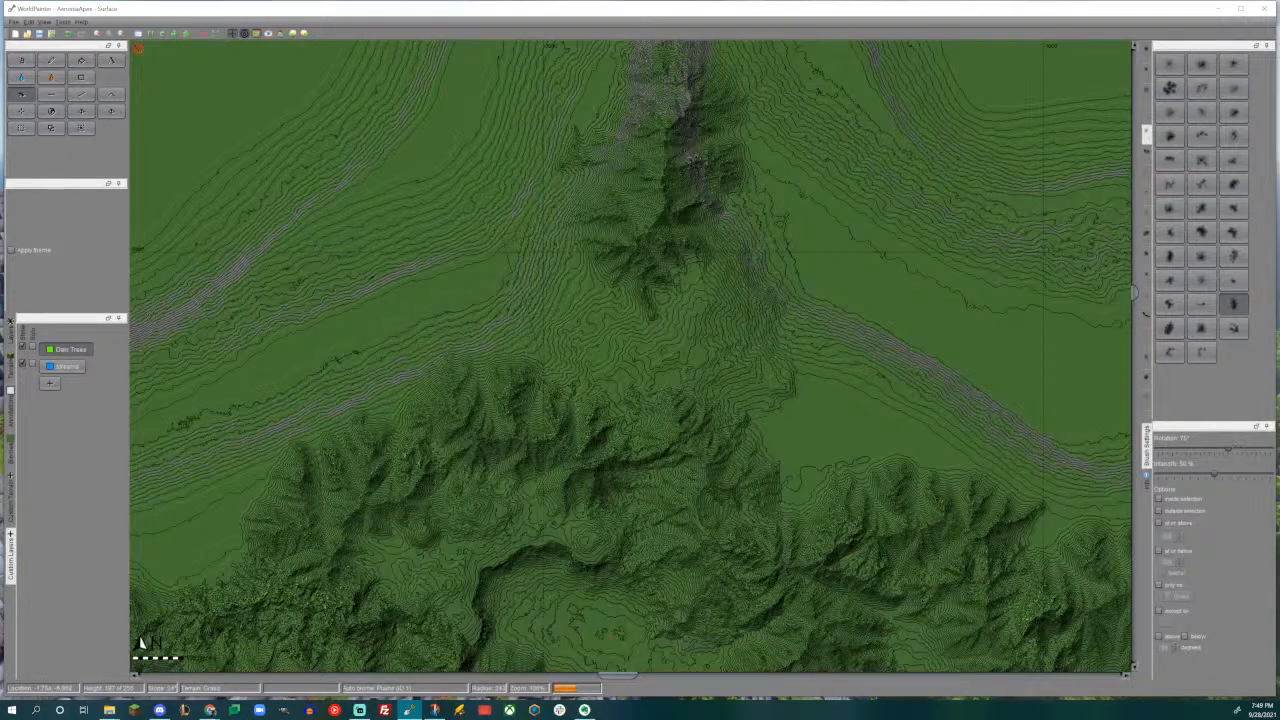
pyautogui.moveTo(663, 344); pyautogui.dragTo(670, 340)
pyautogui.moveTo(670, 340); pyautogui.dragTo(748, 328, button='middle')
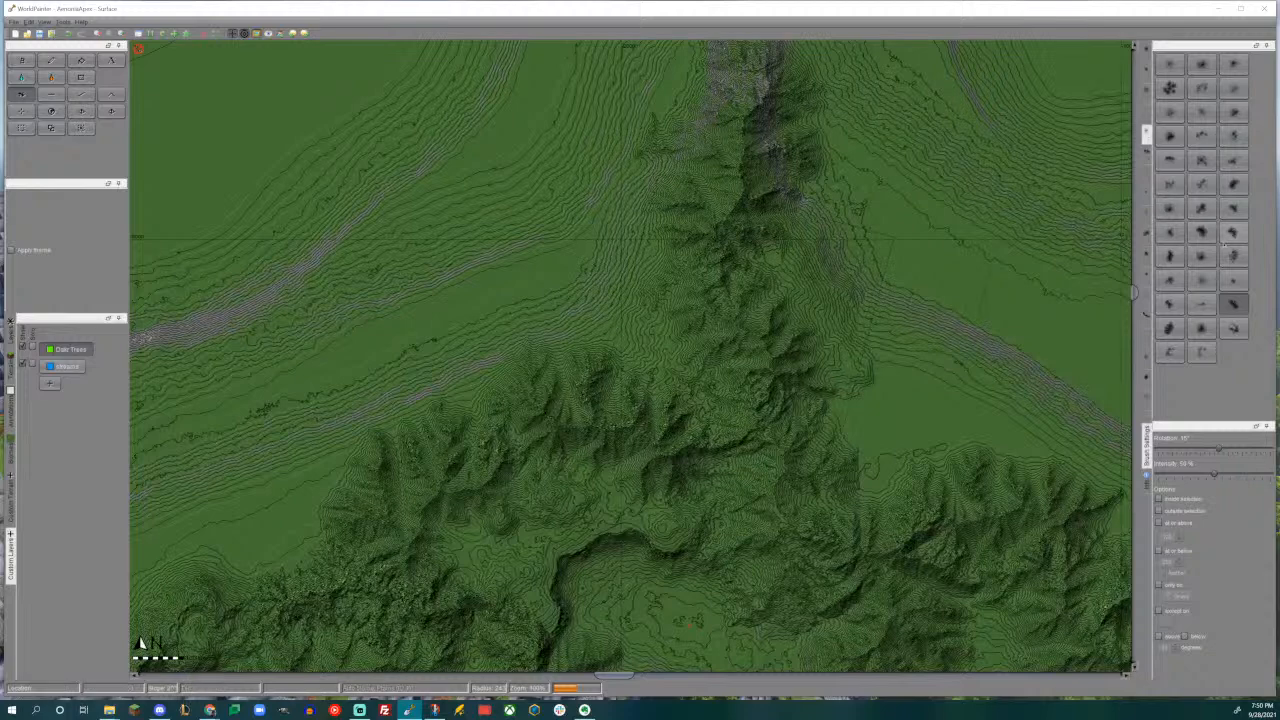
# - Raise a wide mountain branch along the western side of the new northern ridge with a rotated irregular brush
pyautogui.click(1233, 231)
pyautogui.keyDown('alt'); pyautogui.scroll(-12, 690, 326); pyautogui.keyUp('alt')
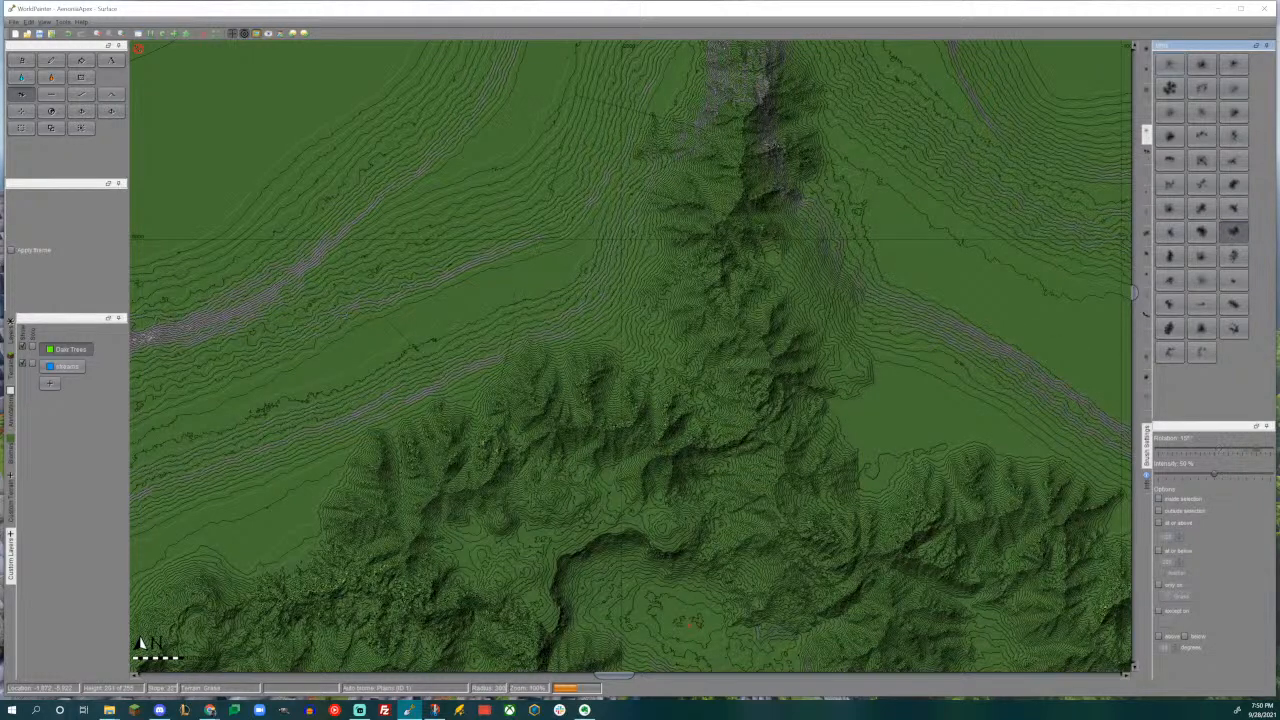
pyautogui.keyDown('alt'); pyautogui.scroll(2, 600, 303); pyautogui.keyUp('alt')
pyautogui.keyDown('alt'); pyautogui.scroll(2, 590, 317); pyautogui.keyUp('alt')
pyautogui.moveTo(594, 316)
pyautogui.mouseDown()
pyautogui.moveTo(600, 290)
pyautogui.moveTo(591, 303)
pyautogui.mouseUp()
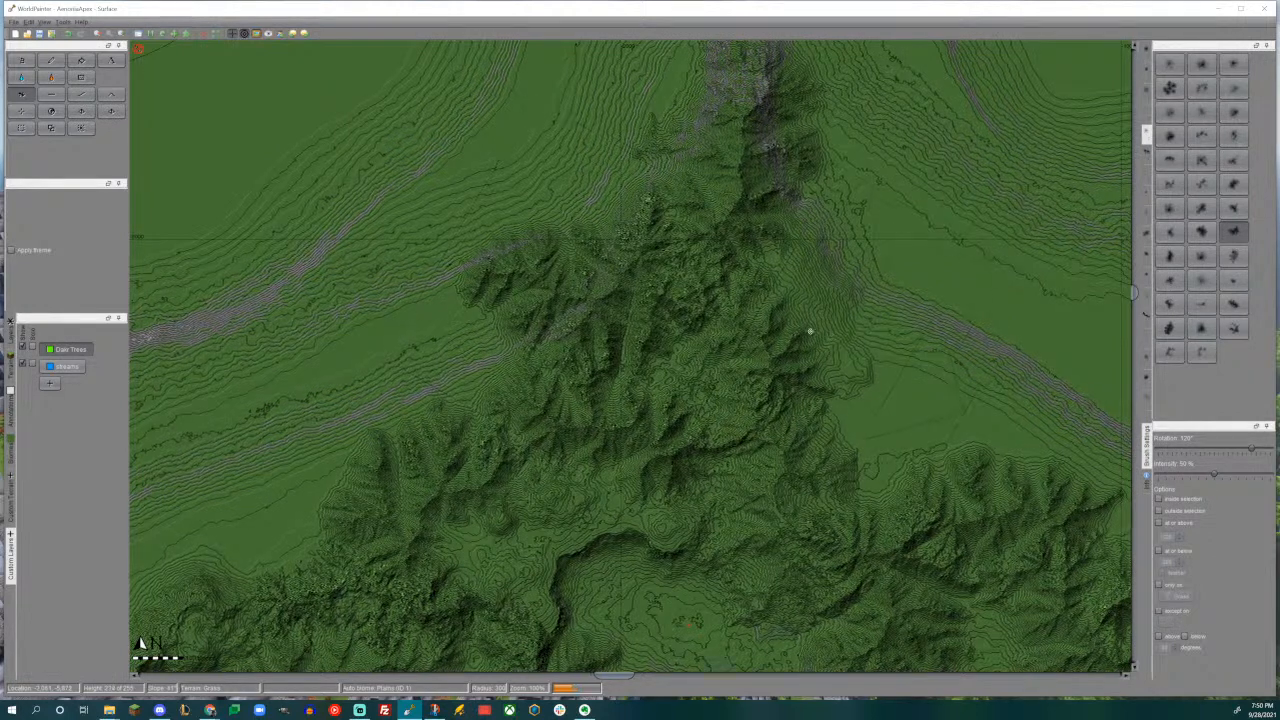
# - Fill the flat gap east of the northern ridge with mountains, joining it to the northeastern range with the elongated ridge brush
pyautogui.moveTo(824, 335); pyautogui.dragTo(734, 293, button='middle')
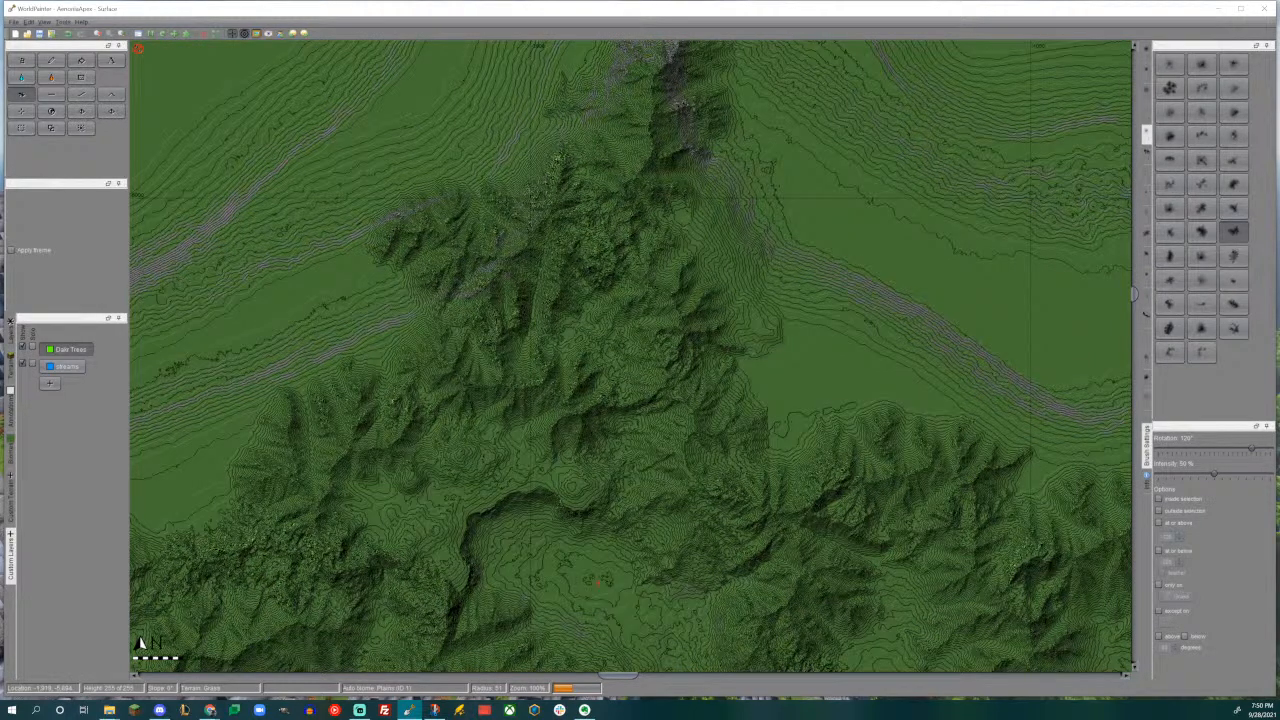
pyautogui.moveTo(694, 315); pyautogui.dragTo(560, 353, button='middle')
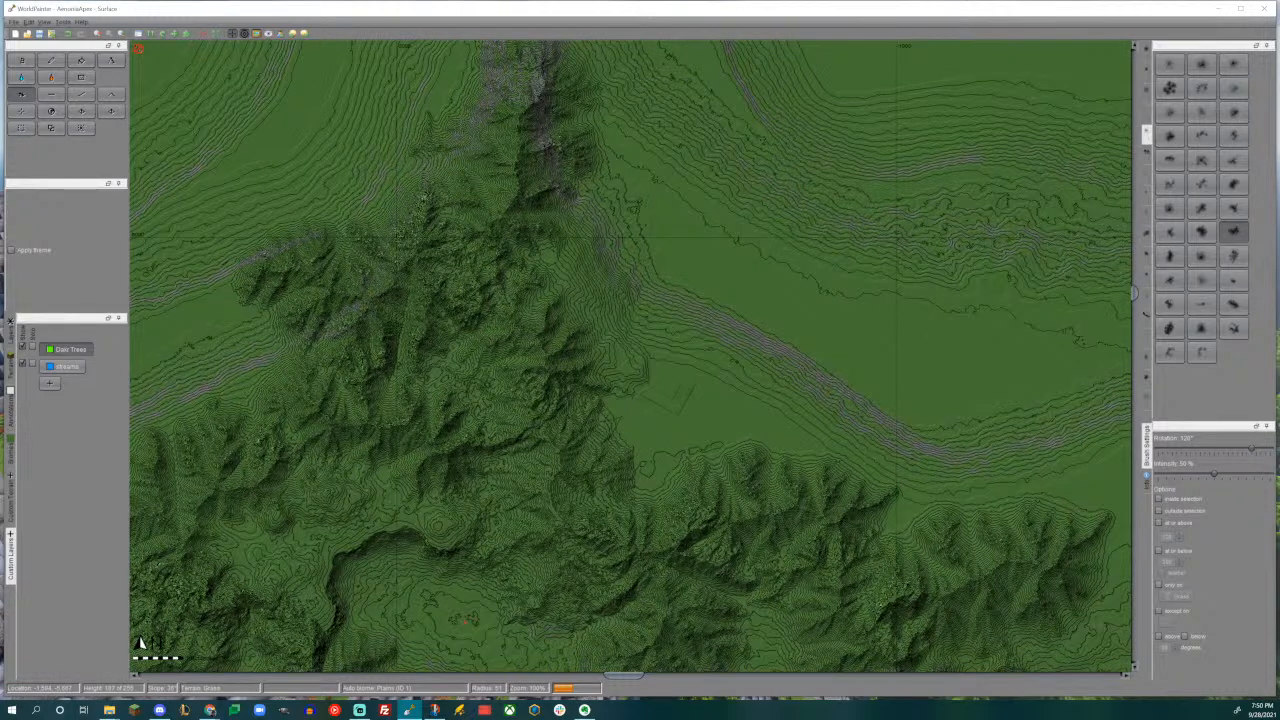
pyautogui.click(1232, 305)
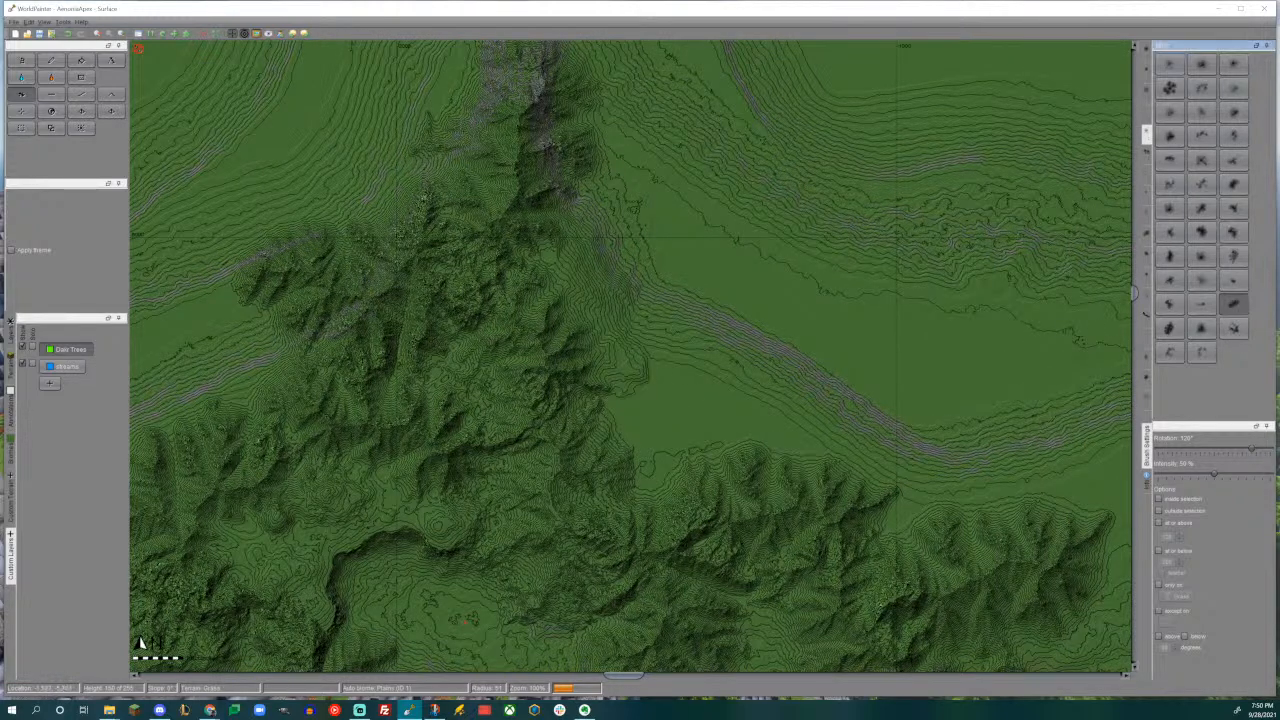
pyautogui.scroll(2, 580, 404)
pyautogui.moveTo(581, 404); pyautogui.dragTo(572, 292, button='middle')
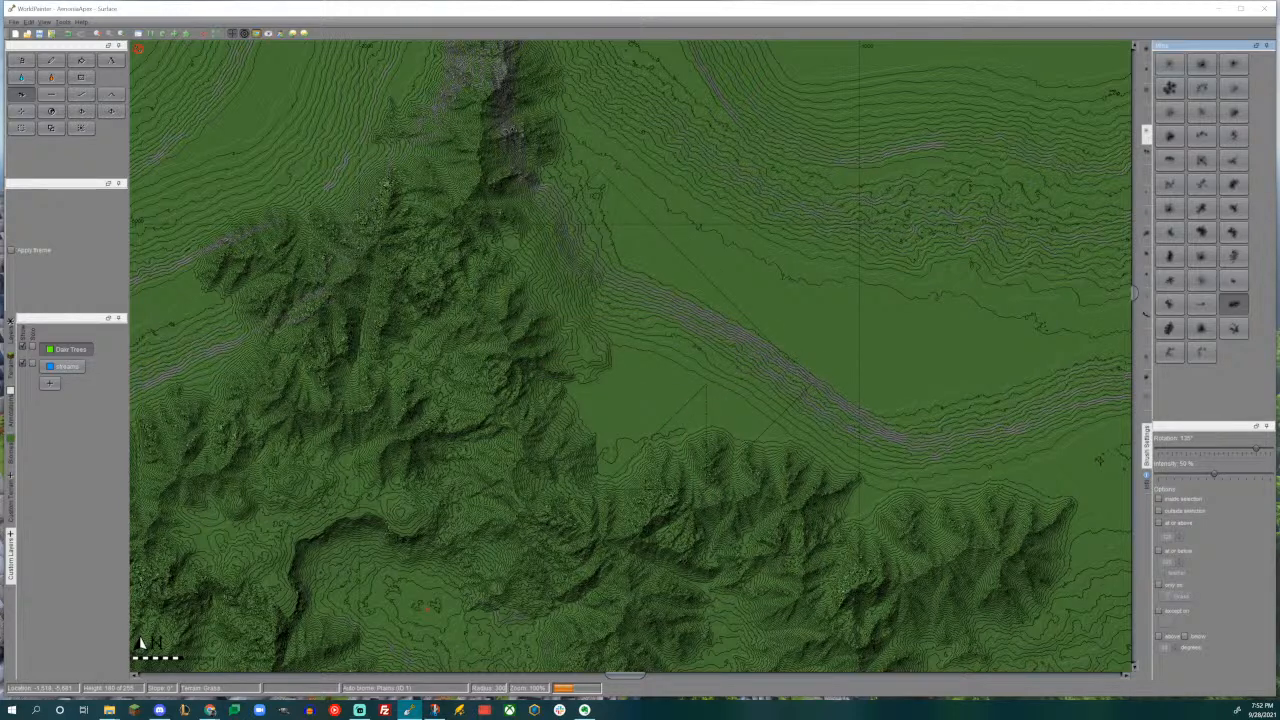
pyautogui.keyDown('ctrl'); pyautogui.scroll(-4, 604, 382); pyautogui.keyUp('ctrl')
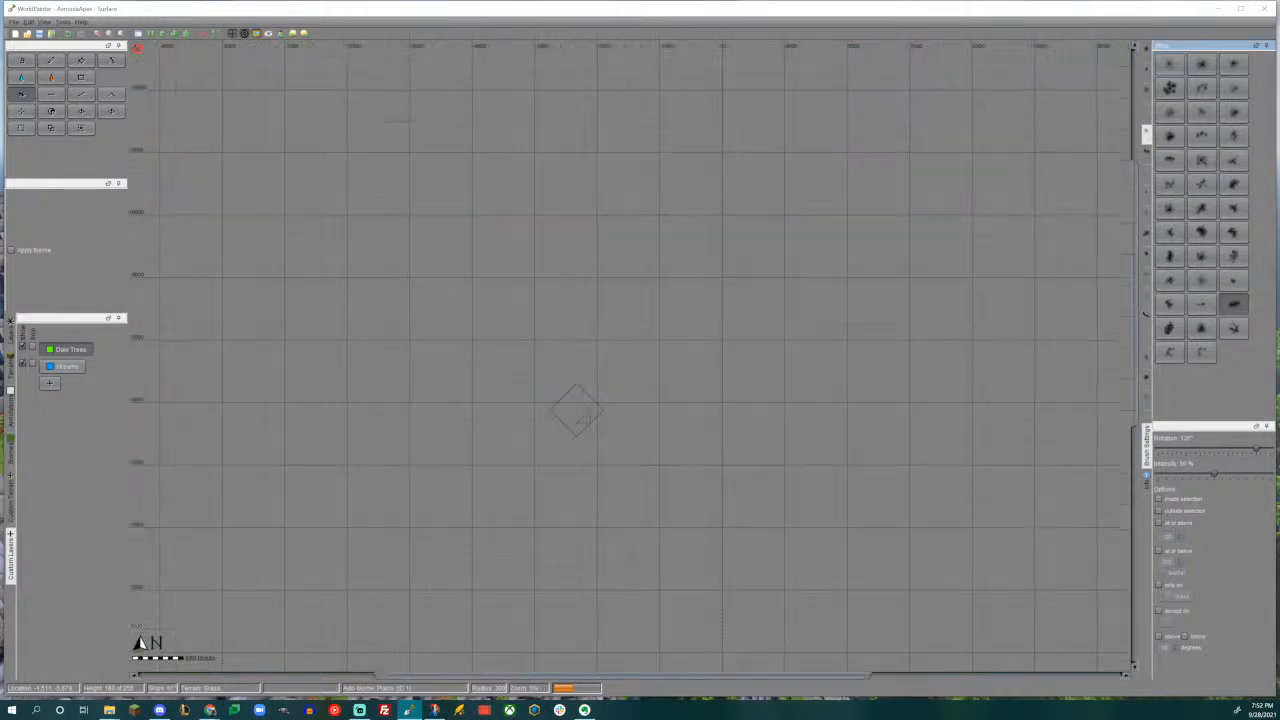
pyautogui.scroll(4, 604, 382)
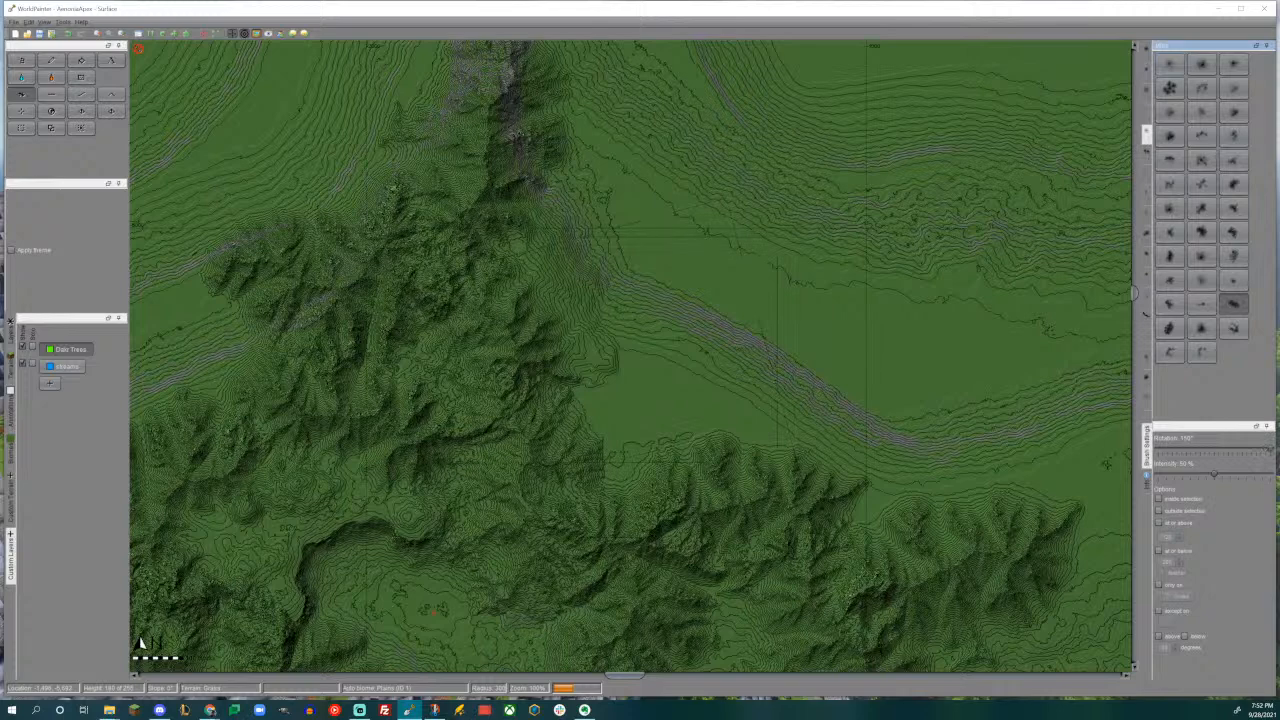
pyautogui.moveTo(620, 385); pyautogui.dragTo(647, 385)
pyautogui.moveTo(647, 385); pyautogui.dragTo(806, 161, button='middle')
pyautogui.scroll(-1, 630, 358)
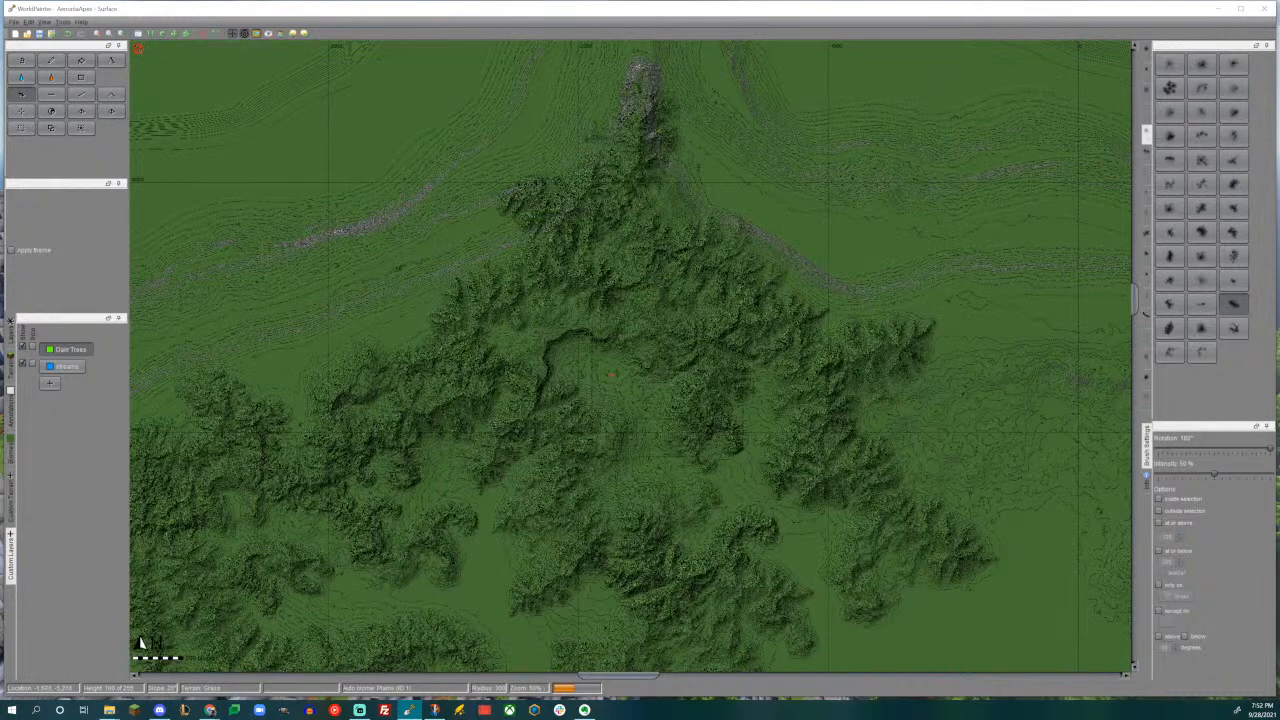
# - Set the Pencil tool to a solid circular brush and remove its at-or-below height limit and only-on terrain restriction
pyautogui.click(51, 60)
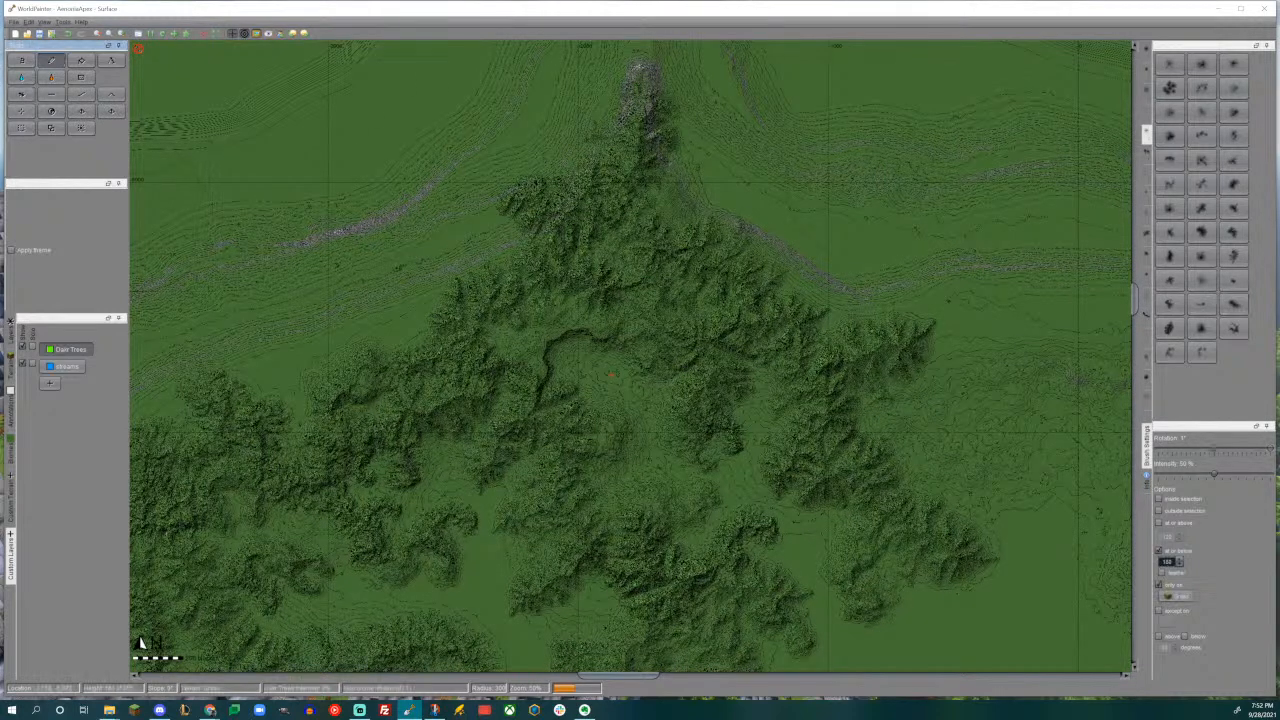
pyautogui.click(1146, 50)
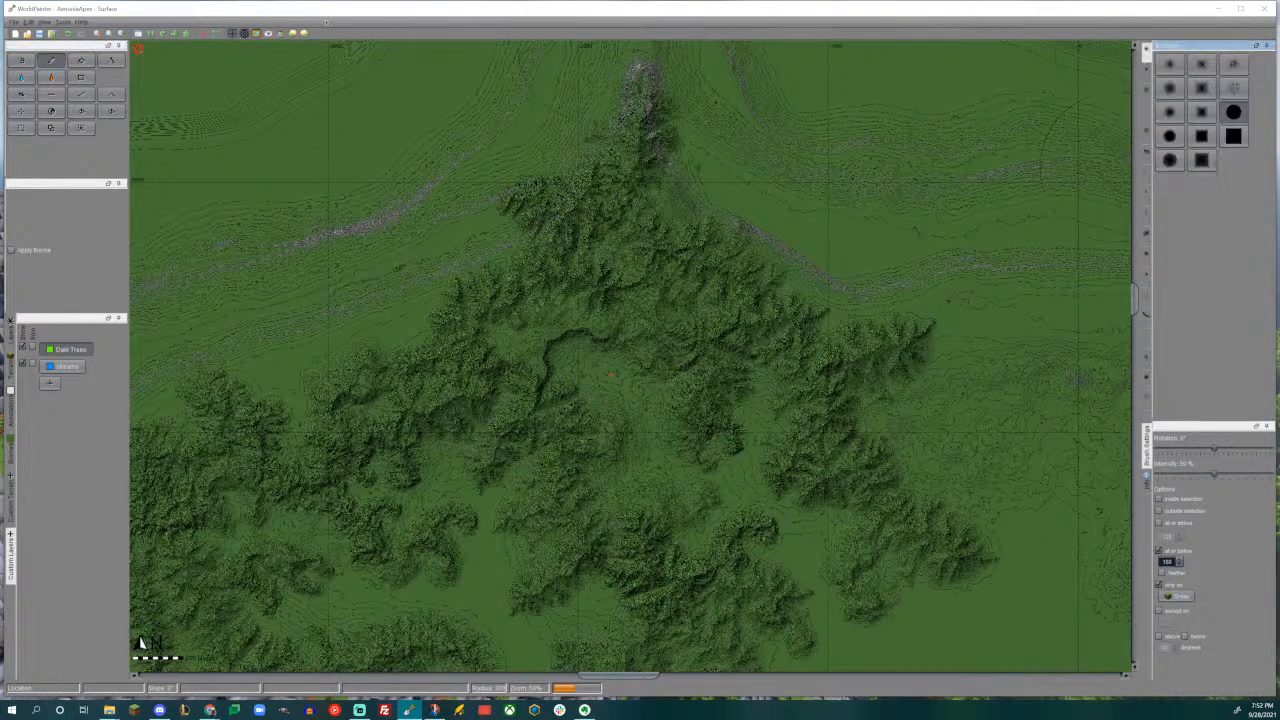
pyautogui.click(29, 22)
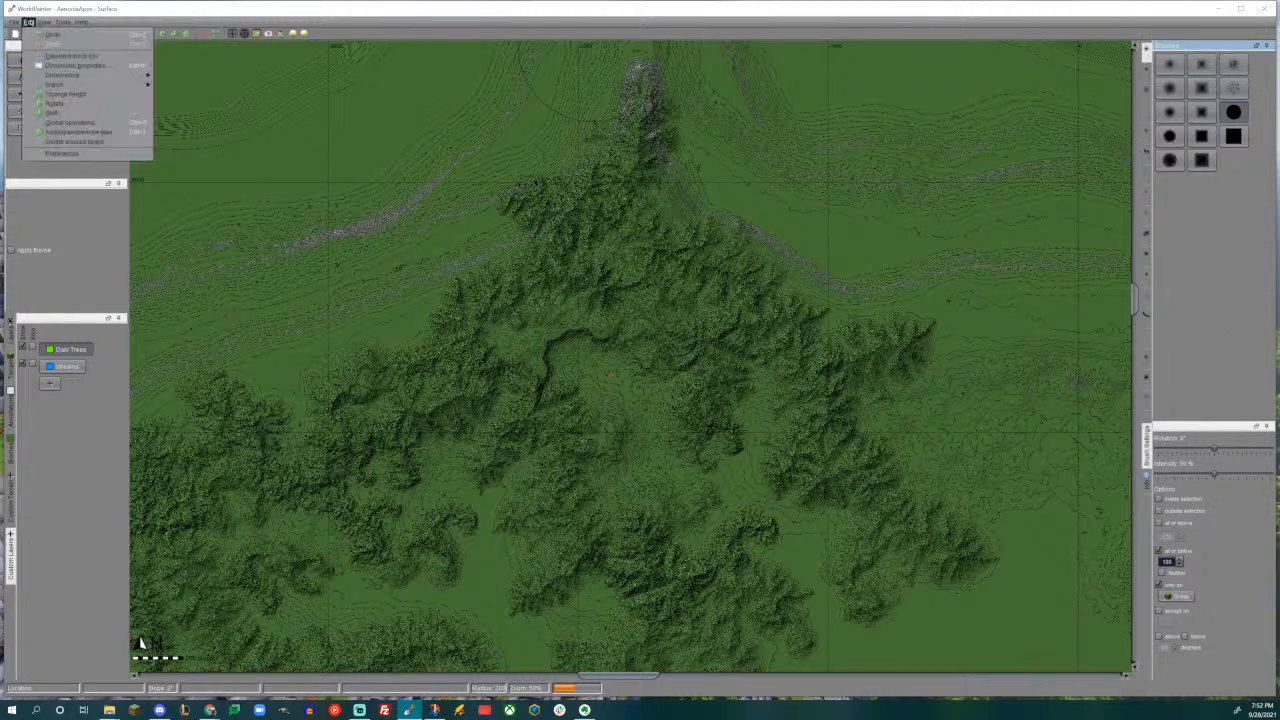
pyautogui.click(62, 153)
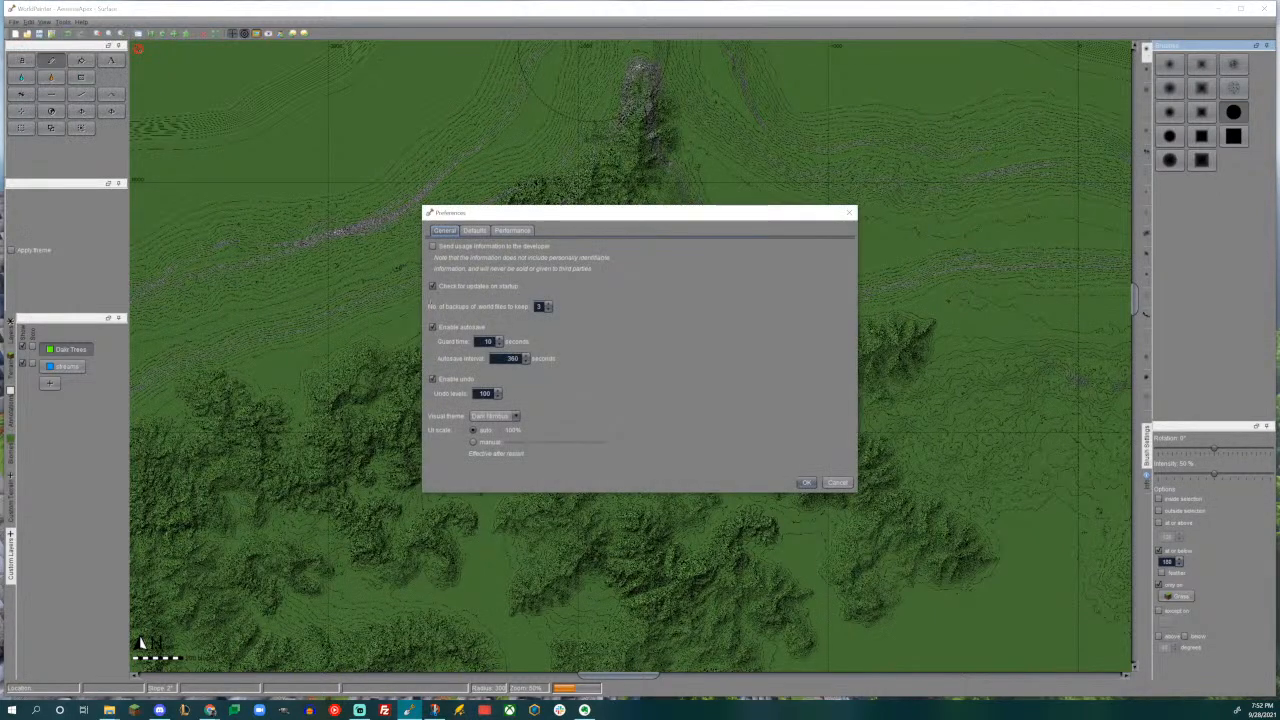
pyautogui.click(806, 483)
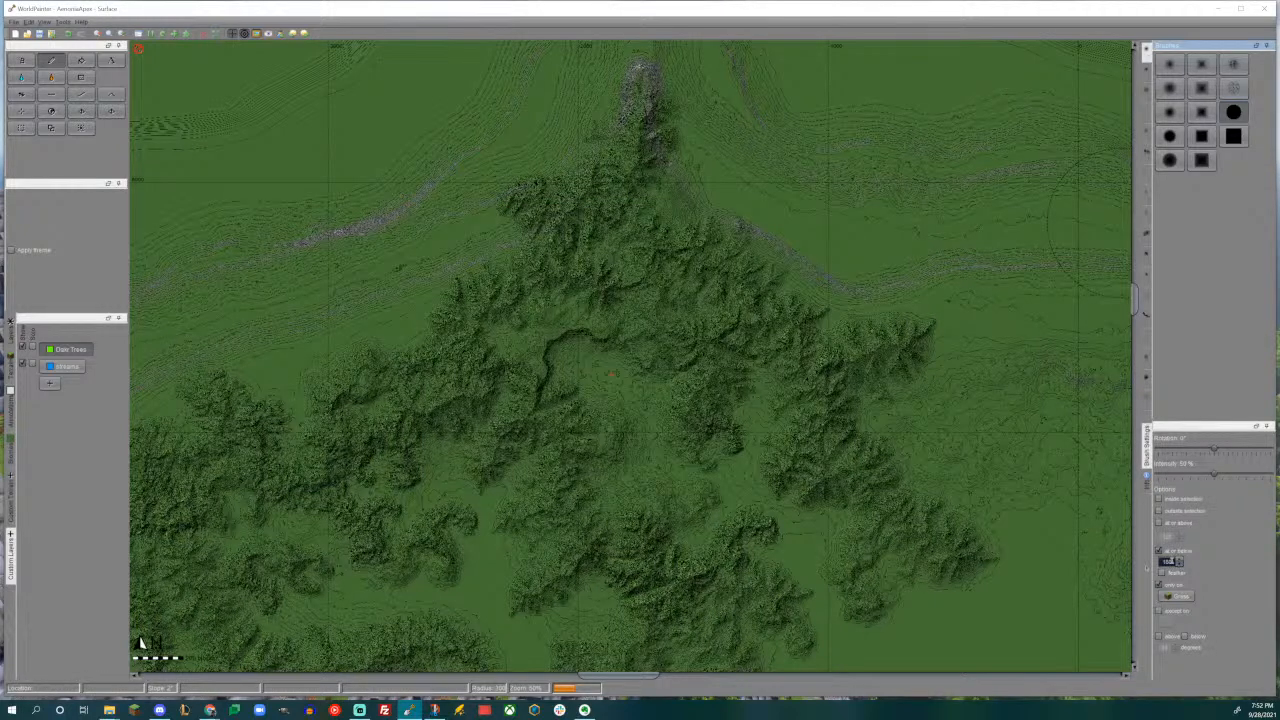
pyautogui.click(1160, 551)
pyautogui.click(1160, 585)
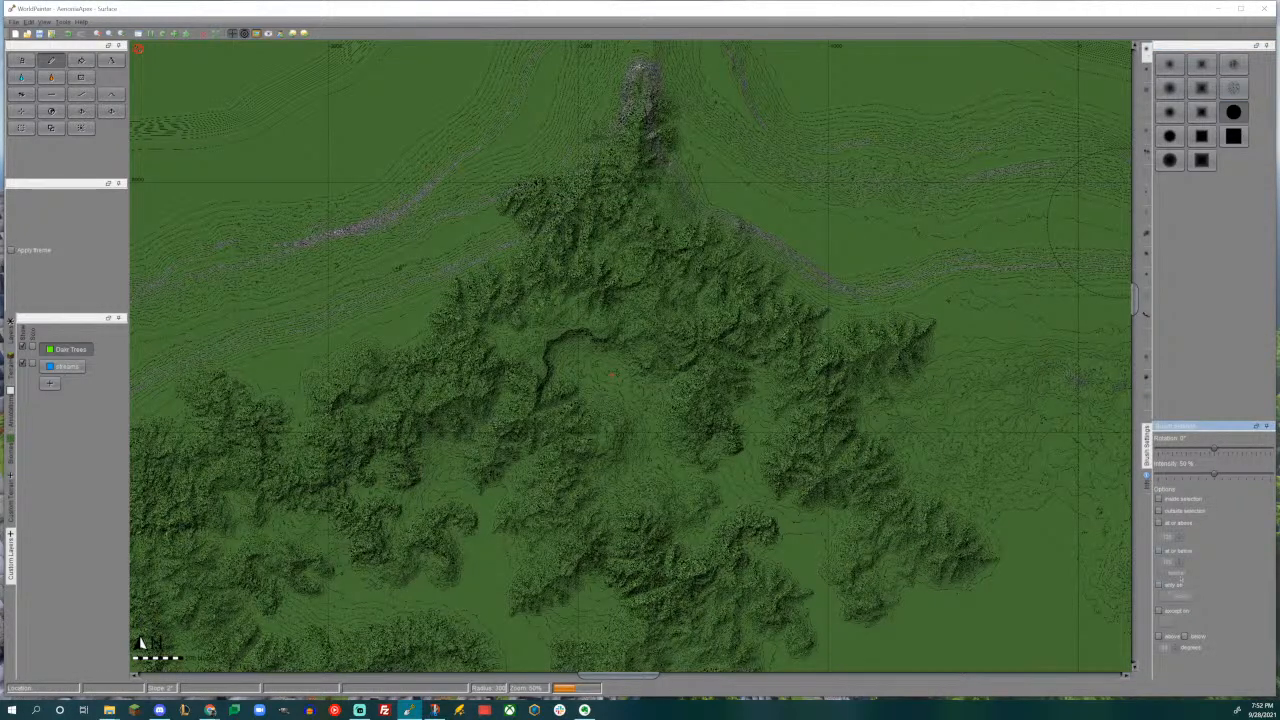
# - Choose the dark grey custom terrain and limit the Pencil to grass on slopes above 25 degrees
pyautogui.moveTo(601, 459); pyautogui.dragTo(635, 316, button='middle')
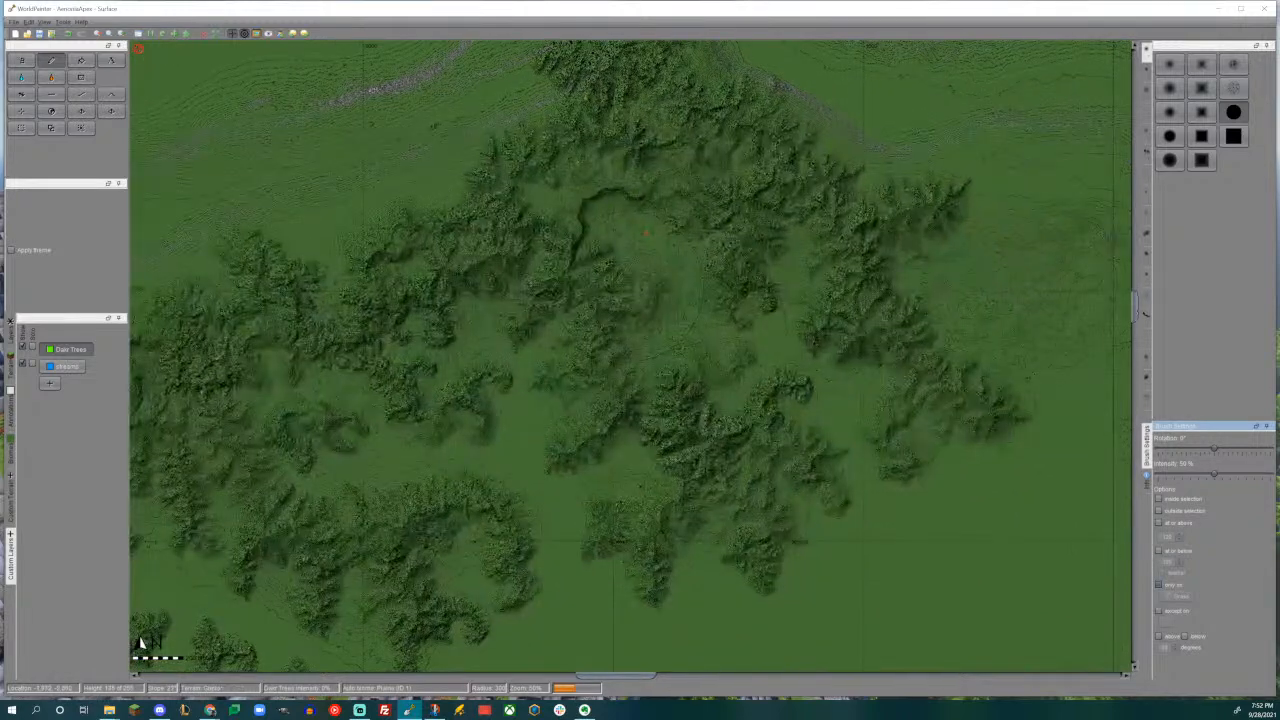
pyautogui.click(11, 498)
pyautogui.click(85, 333)
pyautogui.click(1159, 636)
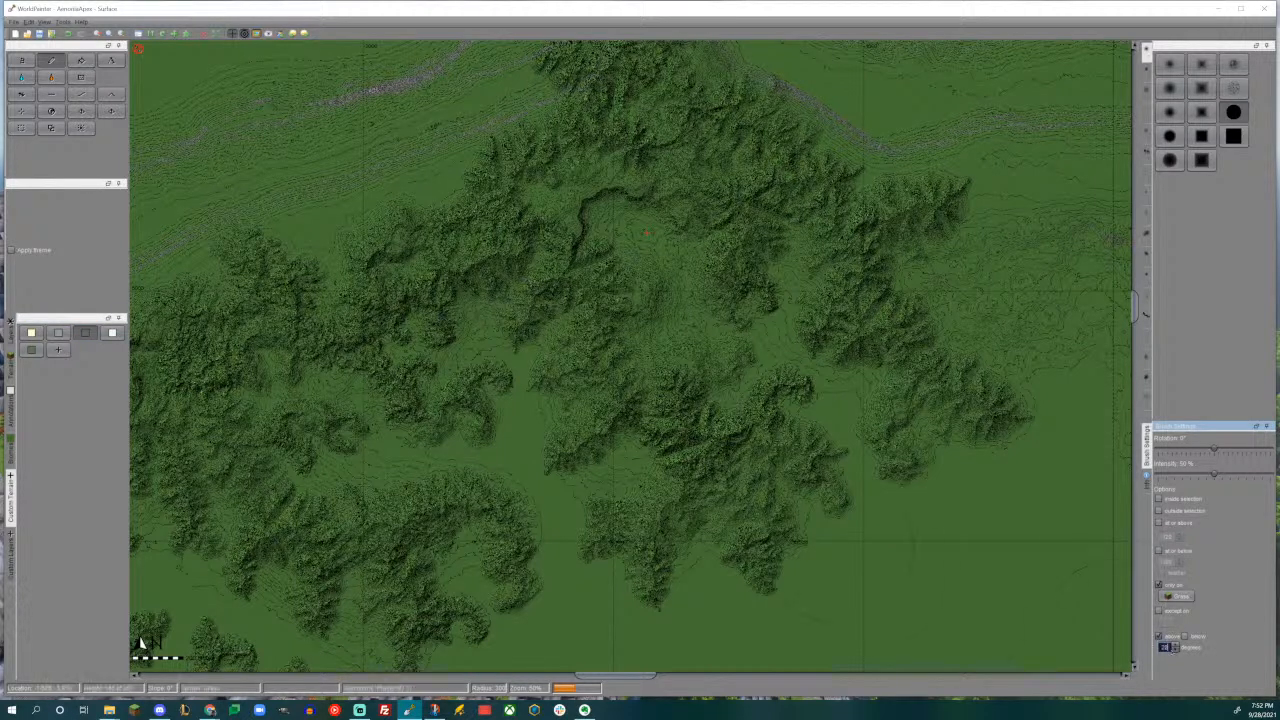
# - Paint the dark grey terrain over the steep slopes of the mountains around and south of the plateau
pyautogui.moveTo(592, 350); pyautogui.dragTo(620, 542, button='middle')
pyautogui.moveTo(634, 388); pyautogui.dragTo(592, 387)
pyautogui.keyDown('ctrl'); pyautogui.scroll(1, 591, 387); pyautogui.keyUp('ctrl')
pyautogui.moveTo(591, 387); pyautogui.dragTo(629, 287, button='middle')
pyautogui.moveTo(575, 295)
pyautogui.mouseDown()
pyautogui.moveTo(572, 450)
pyautogui.moveTo(660, 535)
pyautogui.mouseUp()
pyautogui.moveTo(660, 535); pyautogui.dragTo(628, 309, button='middle')
pyautogui.moveTo(700, 315)
pyautogui.mouseDown()
pyautogui.moveTo(715, 475)
pyautogui.moveTo(645, 530)
pyautogui.mouseUp()
pyautogui.moveTo(605, 455)
pyautogui.mouseDown()
pyautogui.moveTo(552, 435)
pyautogui.moveTo(525, 275)
pyautogui.moveTo(342, 230)
pyautogui.moveTo(885, 514)
pyautogui.mouseUp()
pyautogui.moveTo(885, 514); pyautogui.dragTo(675, 381, button='middle')
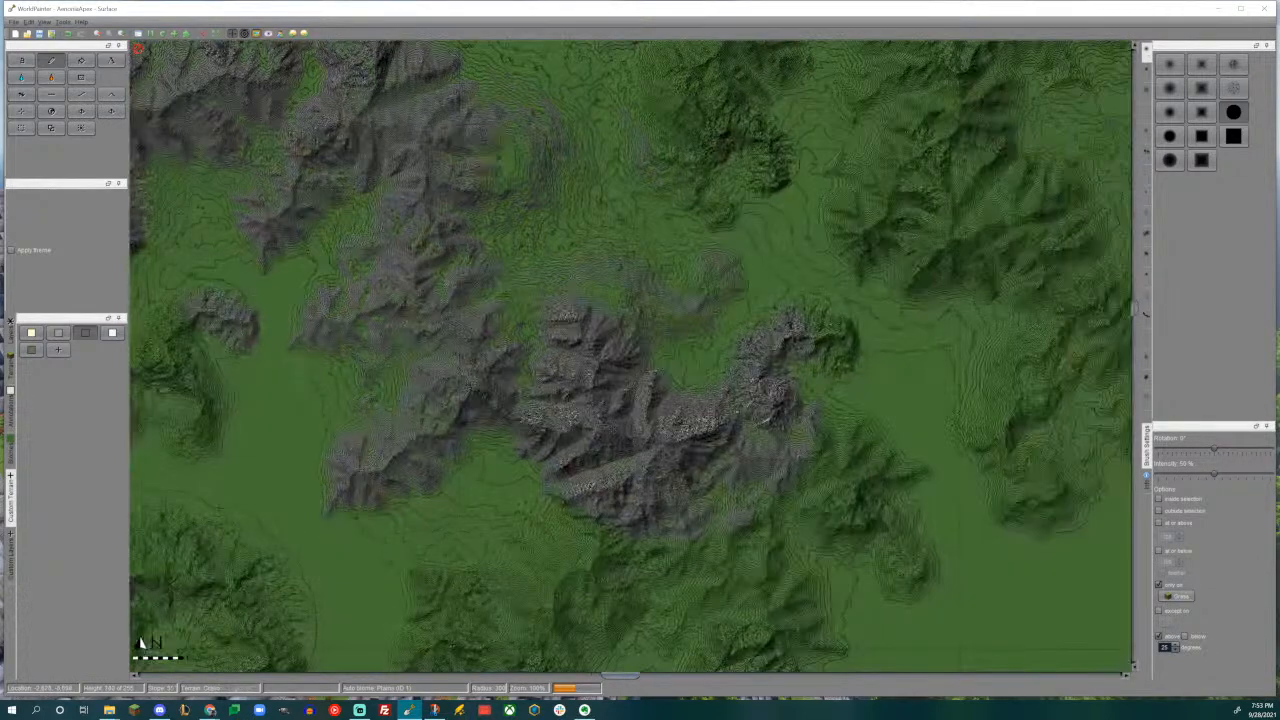
# - Cover the steep slopes of the remaining ranges with dark grey terrain, out to the curved ridge in the southwest
pyautogui.moveTo(650, 465); pyautogui.dragTo(670, 308, button='middle')
pyautogui.moveTo(670, 308)
pyautogui.mouseDown()
pyautogui.moveTo(525, 470)
pyautogui.moveTo(765, 483)
pyautogui.moveTo(862, 360)
pyautogui.mouseUp()
pyautogui.moveTo(862, 360); pyautogui.dragTo(657, 580, button='middle')
pyautogui.moveTo(850, 530)
pyautogui.mouseDown()
pyautogui.moveTo(965, 410)
pyautogui.moveTo(1060, 430)
pyautogui.mouseUp()
pyautogui.moveTo(880, 280); pyautogui.dragTo(838, 484, button='middle')
pyautogui.moveTo(838, 484); pyautogui.dragTo(775, 465)
pyautogui.moveTo(775, 518)
pyautogui.mouseDown()
pyautogui.moveTo(694, 458)
pyautogui.moveTo(553, 430)
pyautogui.mouseUp()
pyautogui.moveTo(553, 432); pyautogui.dragTo(579, 574, button='middle')
pyautogui.moveTo(655, 425)
pyautogui.mouseDown()
pyautogui.moveTo(845, 430)
pyautogui.moveTo(500, 350)
pyautogui.mouseUp()
pyautogui.moveTo(452, 398); pyautogui.dragTo(683, 563, button='middle')
pyautogui.moveTo(560, 420); pyautogui.dragTo(427, 320)
pyautogui.moveTo(525, 175)
pyautogui.mouseDown()
pyautogui.moveTo(640, 120)
pyautogui.moveTo(735, 290)
pyautogui.moveTo(835, 350)
pyautogui.mouseUp()
pyautogui.moveTo(537, 472); pyautogui.dragTo(733, 257, button='middle')
pyautogui.moveTo(516, 454); pyautogui.dragTo(826, 229, button='middle')
pyautogui.moveTo(642, 328)
pyautogui.mouseDown()
pyautogui.moveTo(586, 345)
pyautogui.moveTo(412, 275)
pyautogui.moveTo(397, 300)
pyautogui.mouseUp()
pyautogui.moveTo(539, 457)
pyautogui.mouseDown(button='middle')
pyautogui.moveTo(451, 200)
pyautogui.moveTo(489, 224)
pyautogui.mouseUp(button='middle')
pyautogui.click(740, 510)
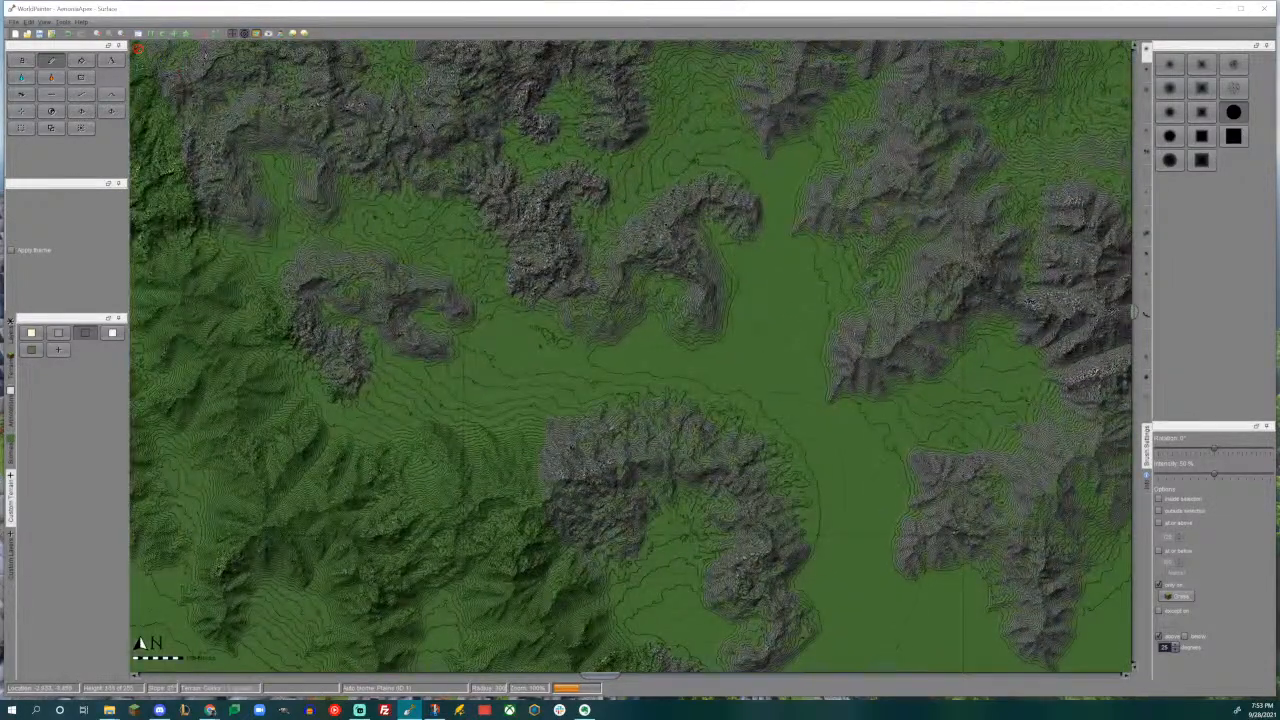
# - Switch to the lighter grey custom terrain for slopes above 45 degrees and remove the grass-only restriction
pyautogui.click(58, 333)
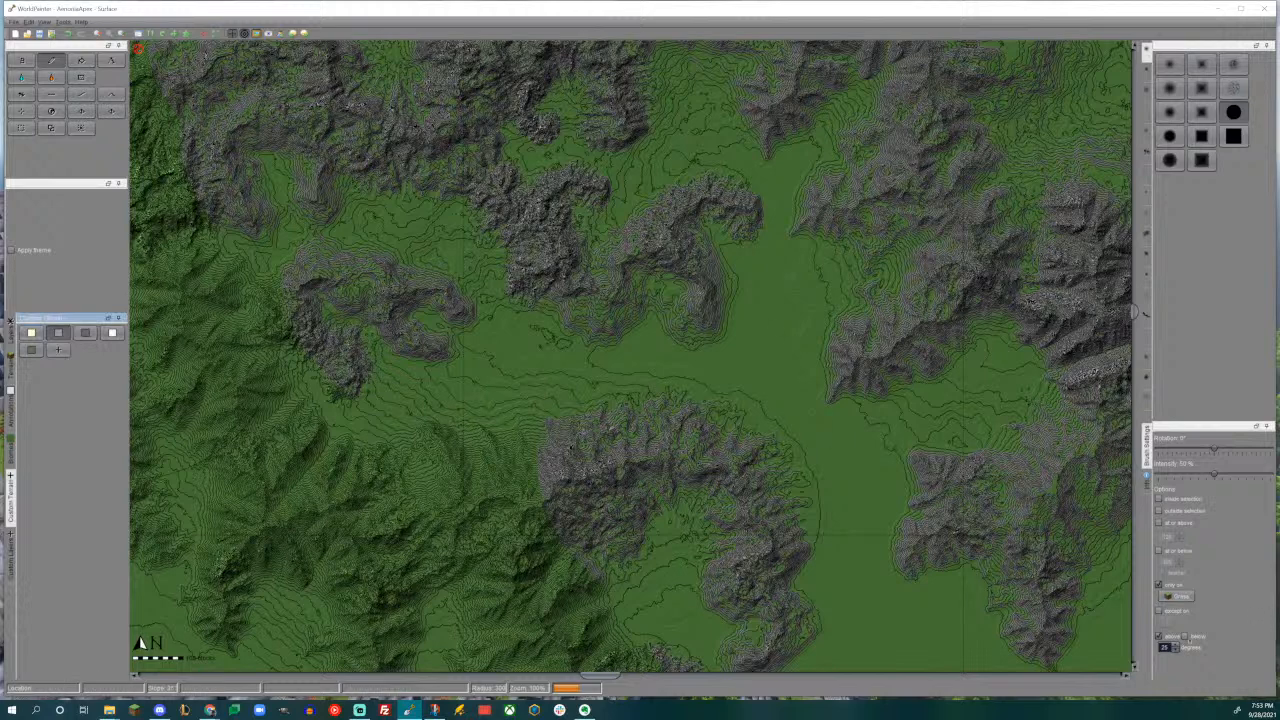
pyautogui.doubleClick(1165, 648)
pyautogui.write('45')
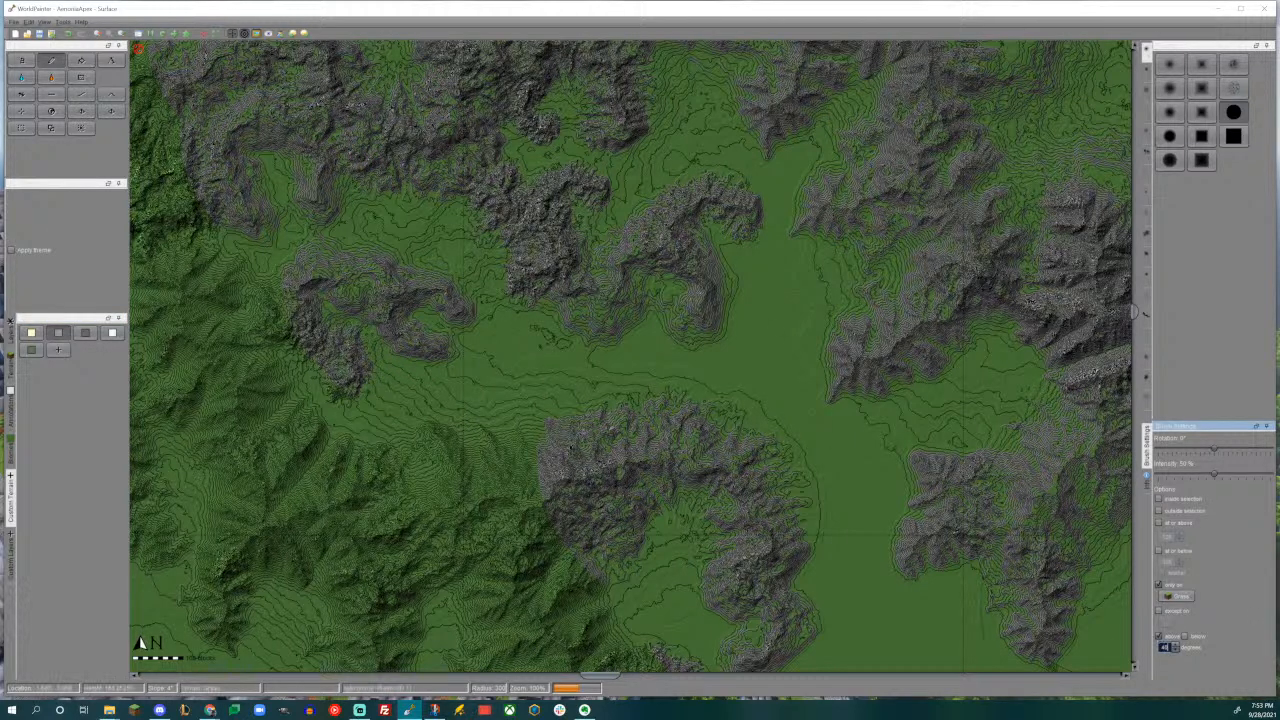
pyautogui.moveTo(665, 515); pyautogui.dragTo(770, 545)
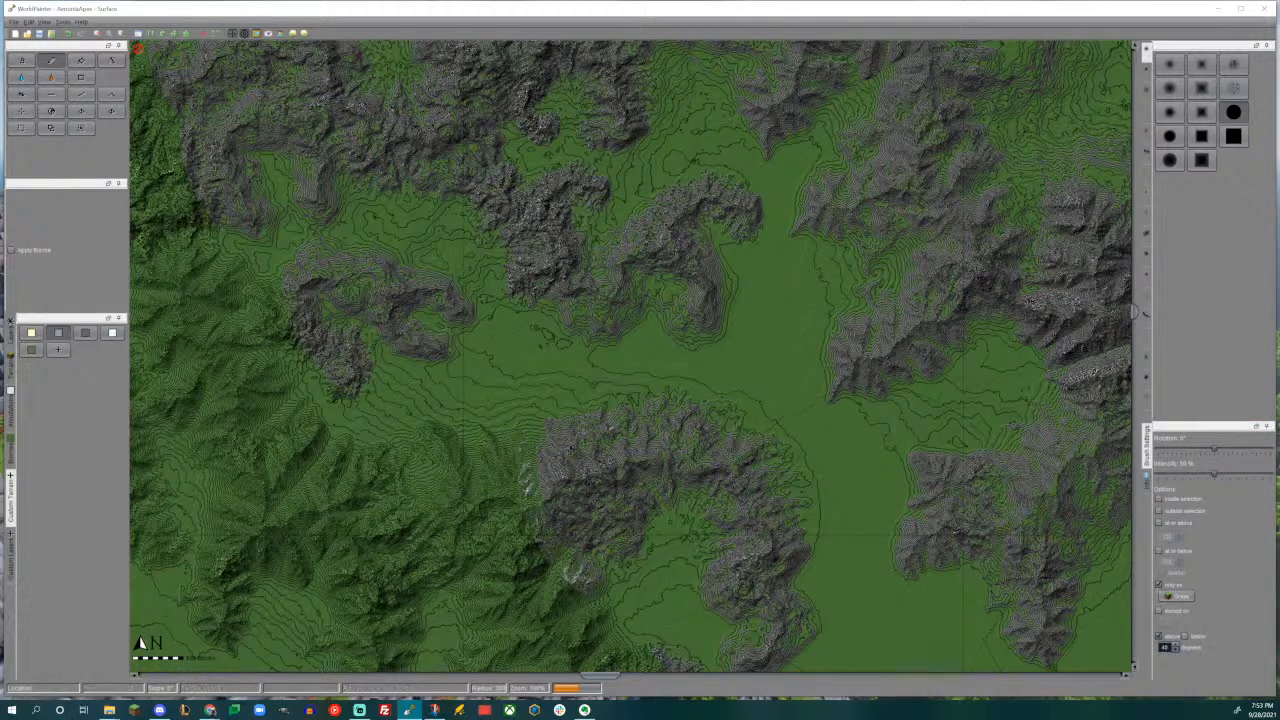
pyautogui.click(1159, 586)
# - Paint the lighter grey terrain on the steepest faces of the southwestern curved ridge and the central southern mountains
pyautogui.moveTo(688, 512); pyautogui.dragTo(795, 555)
pyautogui.moveTo(1012, 537); pyautogui.dragTo(758, 487, button='middle')
pyautogui.click(758, 487)
pyautogui.moveTo(758, 487); pyautogui.dragTo(884, 440)
pyautogui.moveTo(884, 440); pyautogui.dragTo(718, 547, button='middle')
pyautogui.moveTo(728, 475)
pyautogui.mouseDown()
pyautogui.moveTo(746, 370)
pyautogui.moveTo(860, 375)
pyautogui.mouseUp()
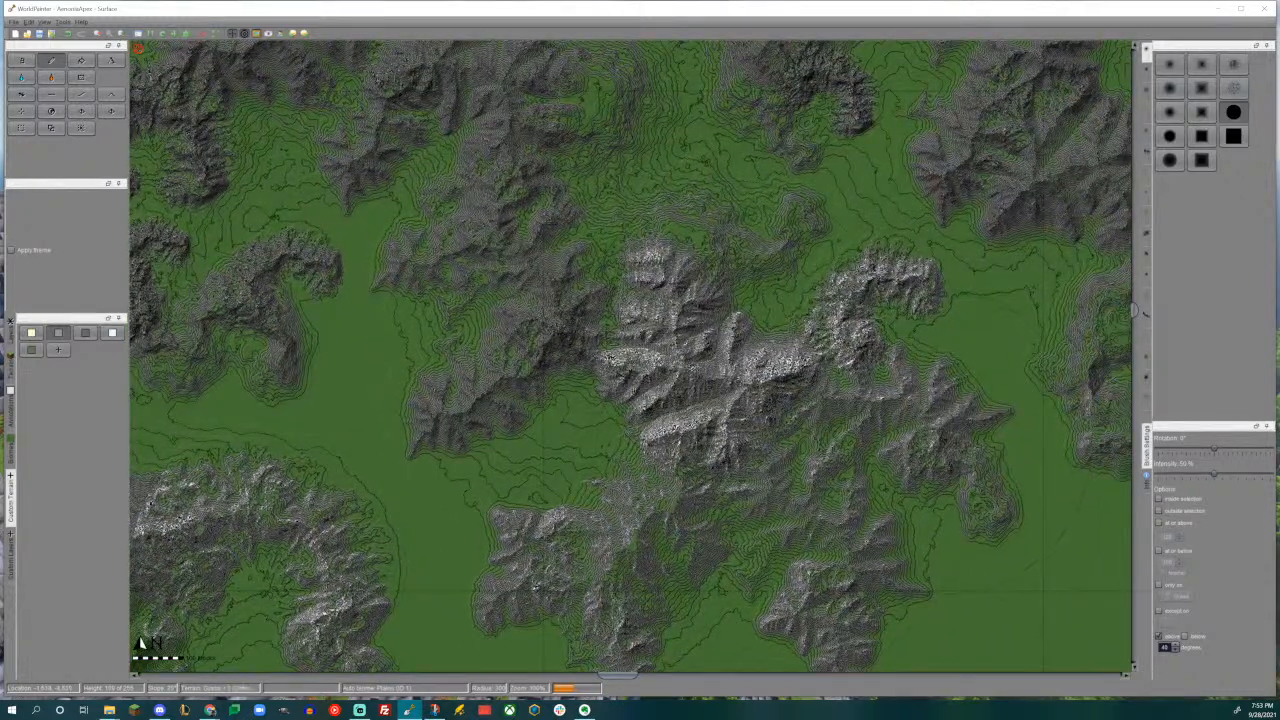
# - Add the lighter grey terrain to the steepest faces of all the other painted mountain ranges
pyautogui.moveTo(601, 347); pyautogui.dragTo(834, 489, button='middle')
pyautogui.moveTo(810, 470)
pyautogui.mouseDown()
pyautogui.moveTo(772, 425)
pyautogui.moveTo(735, 305)
pyautogui.moveTo(575, 285)
pyautogui.moveTo(458, 430)
pyautogui.mouseUp()
pyautogui.moveTo(652, 416)
pyautogui.mouseDown(button='middle')
pyautogui.moveTo(871, 443)
pyautogui.moveTo(1038, 441)
pyautogui.mouseUp(button='middle')
pyautogui.moveTo(645, 435)
pyautogui.mouseDown()
pyautogui.moveTo(660, 375)
pyautogui.moveTo(550, 490)
pyautogui.moveTo(452, 282)
pyautogui.moveTo(697, 252)
pyautogui.mouseUp()
pyautogui.moveTo(697, 252); pyautogui.dragTo(396, 485, button='middle')
pyautogui.moveTo(385, 515)
pyautogui.mouseDown()
pyautogui.moveTo(590, 405)
pyautogui.moveTo(646, 290)
pyautogui.moveTo(848, 240)
pyautogui.mouseUp()
pyautogui.moveTo(848, 240)
pyautogui.mouseDown(button='middle')
pyautogui.moveTo(476, 287)
pyautogui.moveTo(553, 448)
pyautogui.moveTo(546, 462)
pyautogui.mouseUp(button='middle')
pyautogui.moveTo(510, 440)
pyautogui.mouseDown()
pyautogui.moveTo(455, 400)
pyautogui.moveTo(478, 250)
pyautogui.mouseUp()
pyautogui.moveTo(478, 250); pyautogui.dragTo(448, 342, button='middle')
pyautogui.moveTo(448, 342)
pyautogui.mouseDown()
pyautogui.moveTo(550, 350)
pyautogui.moveTo(610, 420)
pyautogui.mouseUp()
pyautogui.moveTo(610, 420); pyautogui.dragTo(502, 194, button='middle')
pyautogui.moveTo(672, 352); pyautogui.dragTo(698, 472)
pyautogui.moveTo(698, 472); pyautogui.dragTo(688, 386, button='middle')
pyautogui.moveTo(890, 350); pyautogui.dragTo(897, 400)
pyautogui.moveTo(897, 400); pyautogui.dragTo(626, 356, button='middle')
pyautogui.moveTo(785, 285)
pyautogui.mouseDown()
pyautogui.moveTo(810, 312)
pyautogui.moveTo(668, 463)
pyautogui.mouseUp()
pyautogui.moveTo(668, 463); pyautogui.dragTo(721, 258, button='middle')
pyautogui.moveTo(721, 258)
pyautogui.mouseDown()
pyautogui.moveTo(705, 315)
pyautogui.moveTo(897, 497)
pyautogui.moveTo(821, 528)
pyautogui.mouseUp()
pyautogui.moveTo(466, 387); pyautogui.dragTo(809, 581, button='middle')
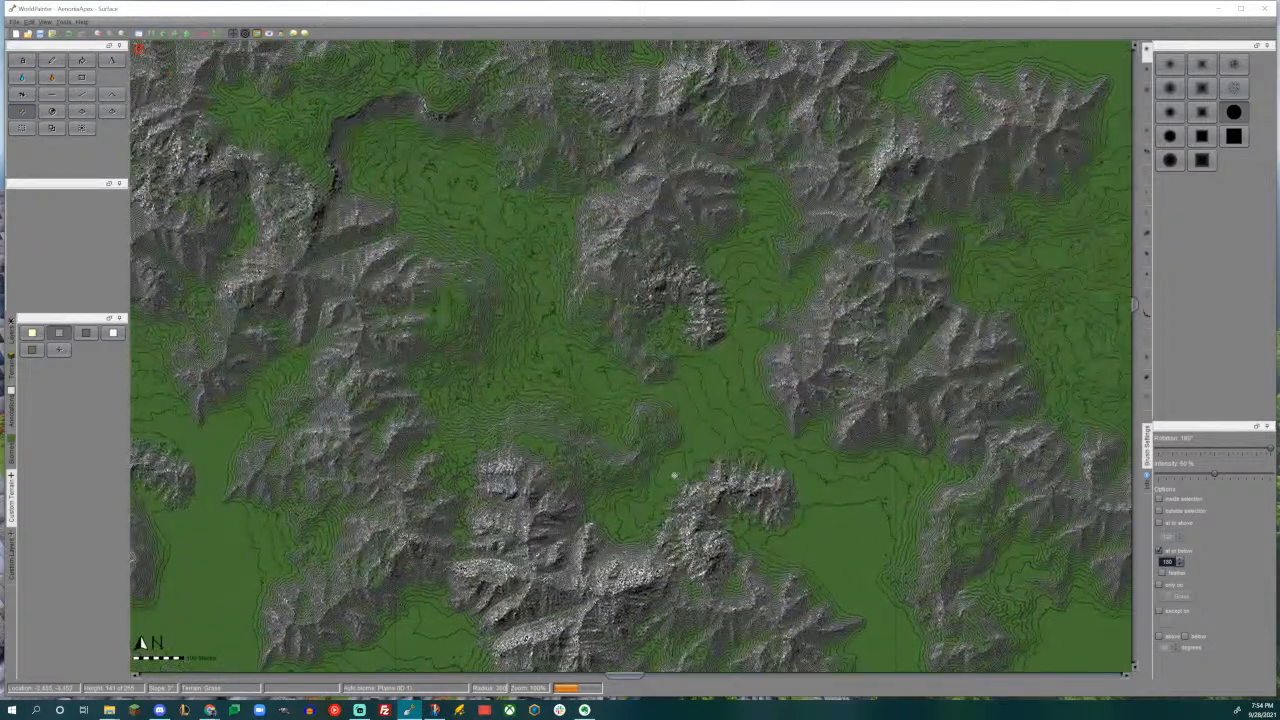
pyautogui.moveTo(674, 475); pyautogui.dragTo(632, 431, button='middle')
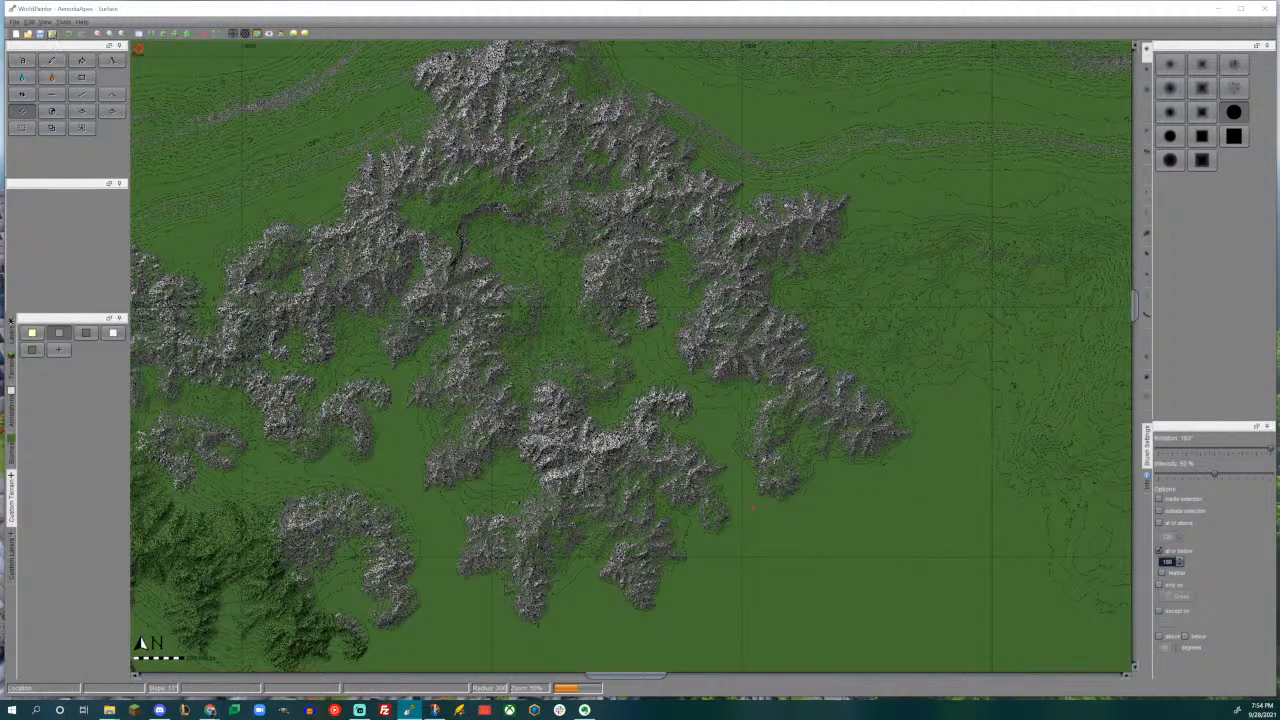
# - Name the world export "Secret Valley"
pyautogui.doubleClick(498, 257)
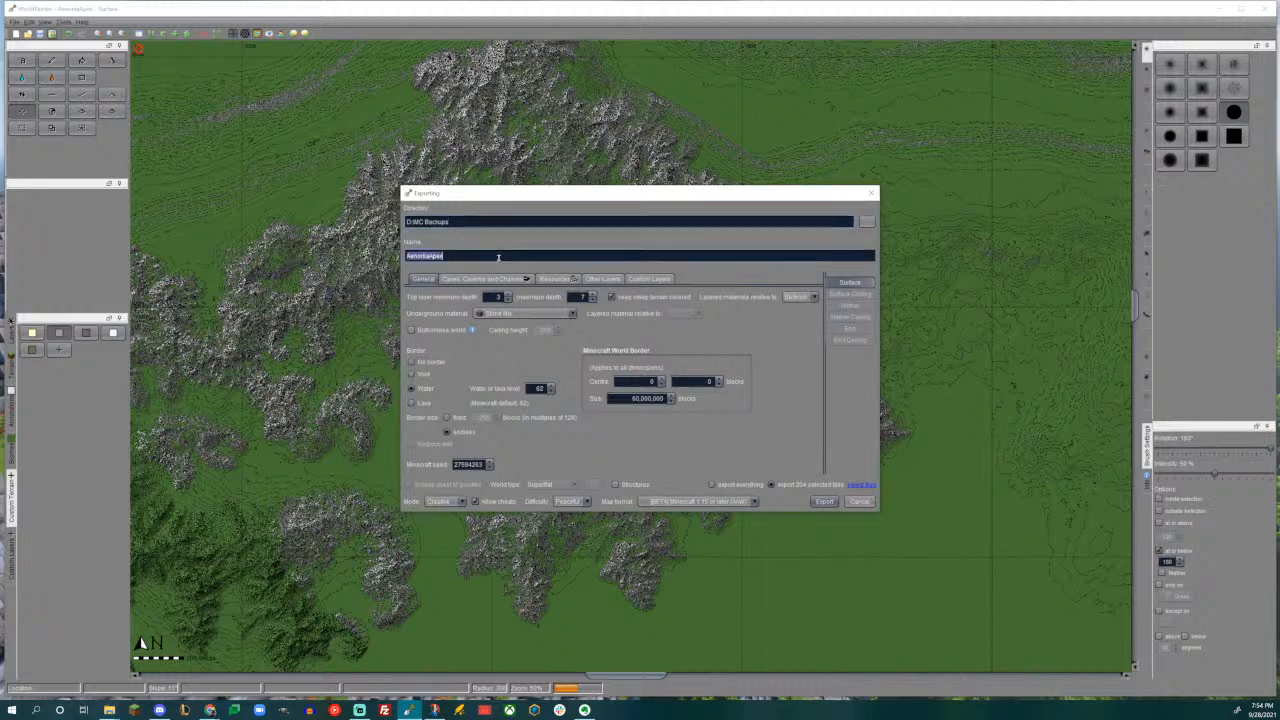
pyautogui.write('Secret Valley')
# - Select a rectangle of export tiles covering the valley, the plateau and most of the surrounding mountains
pyautogui.click(860, 485)
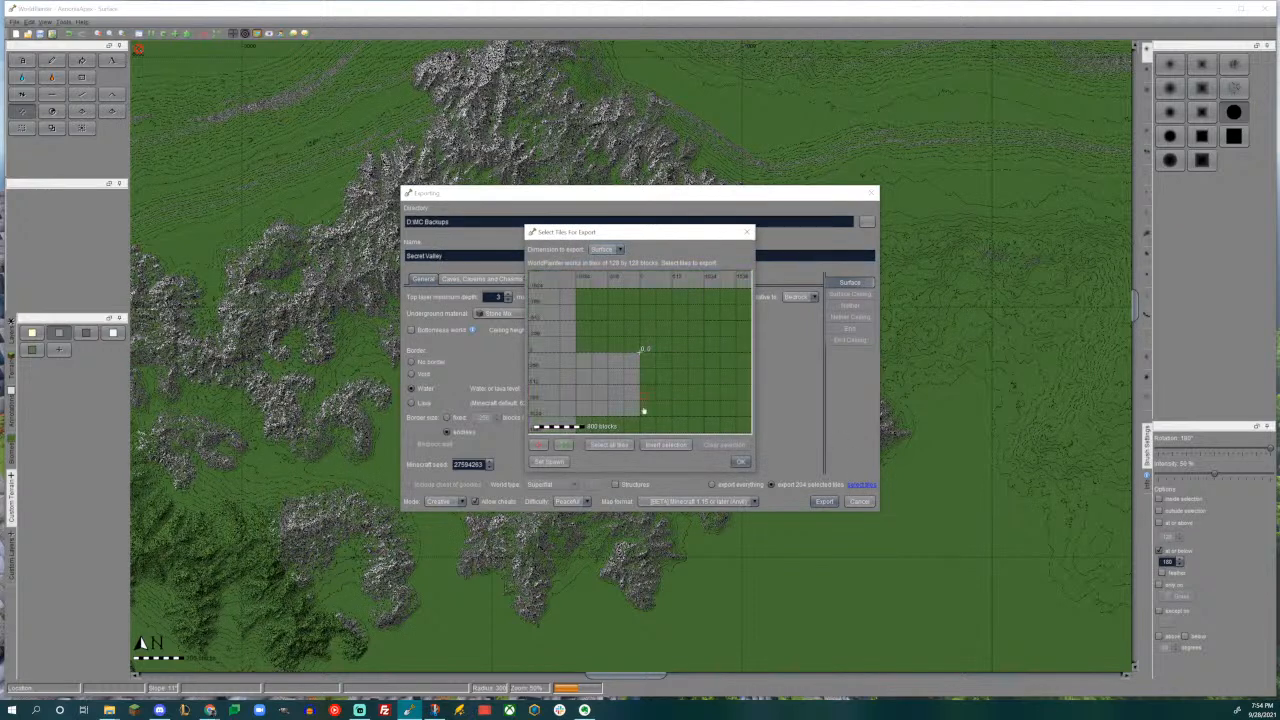
pyautogui.scroll(-1, 624, 400)
pyautogui.moveTo(590, 330); pyautogui.dragTo(688, 434, button='middle')
pyautogui.moveTo(689, 340); pyautogui.dragTo(638, 401, button='middle')
pyautogui.scroll(1, 664, 376)
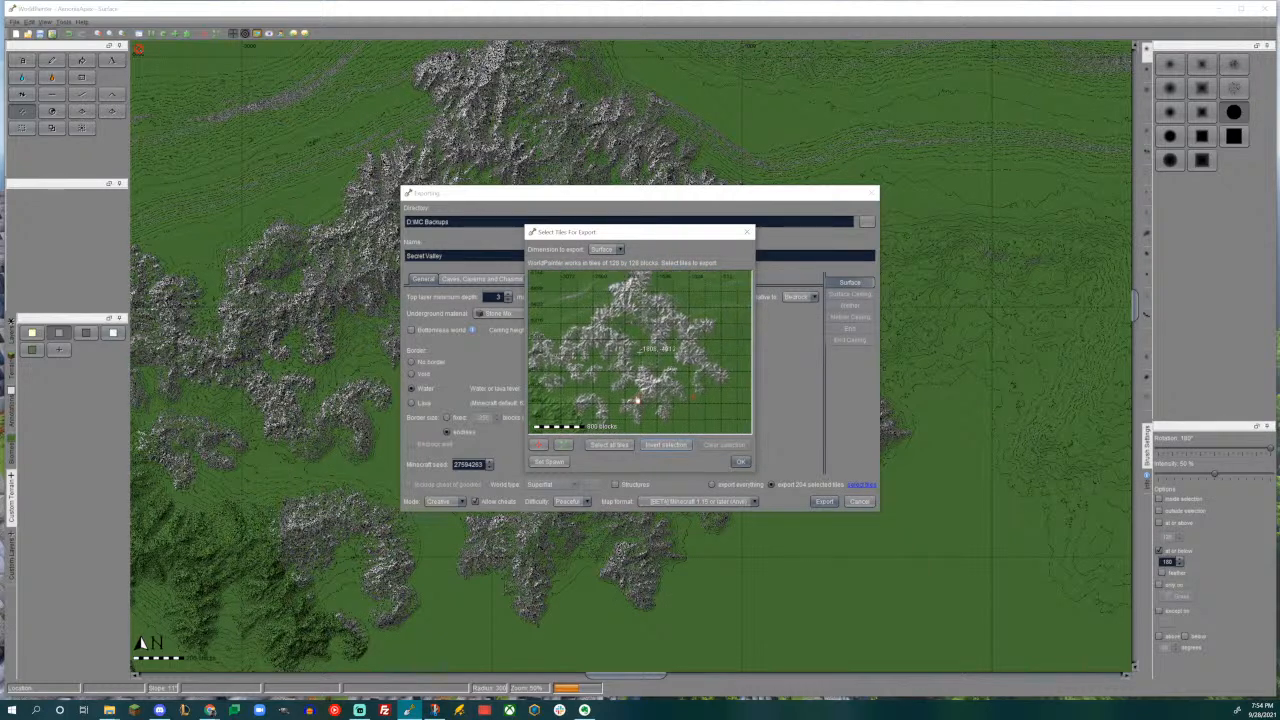
pyautogui.moveTo(577, 292); pyautogui.dragTo(728, 418)
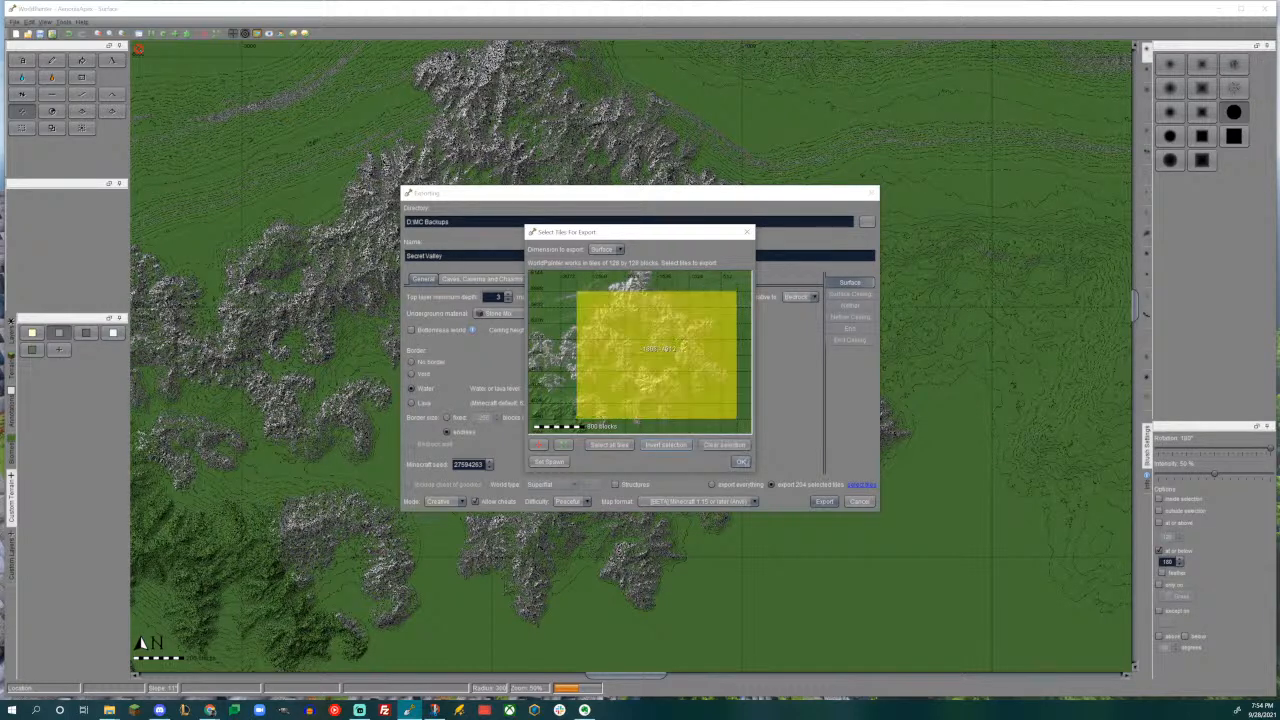
pyautogui.click(741, 461)
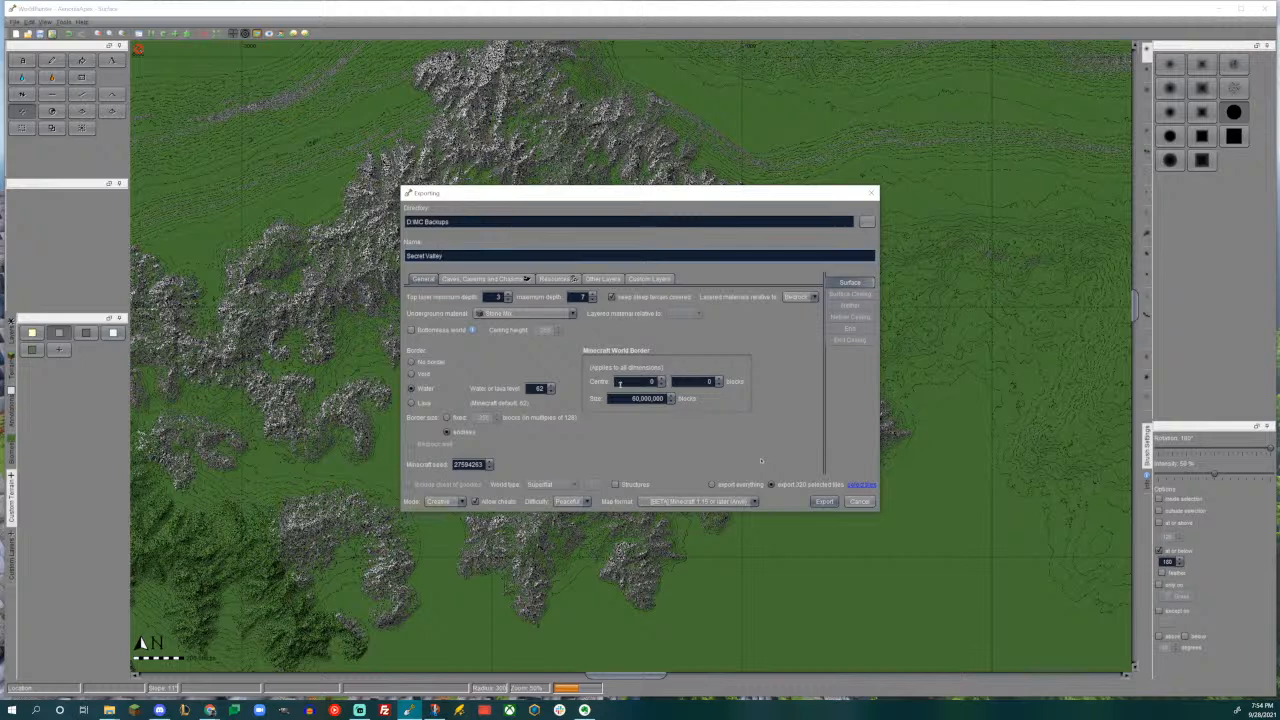
# - Export the selected tiles as a Minecraft world and switch to File Explorer
pyautogui.click(821, 501)
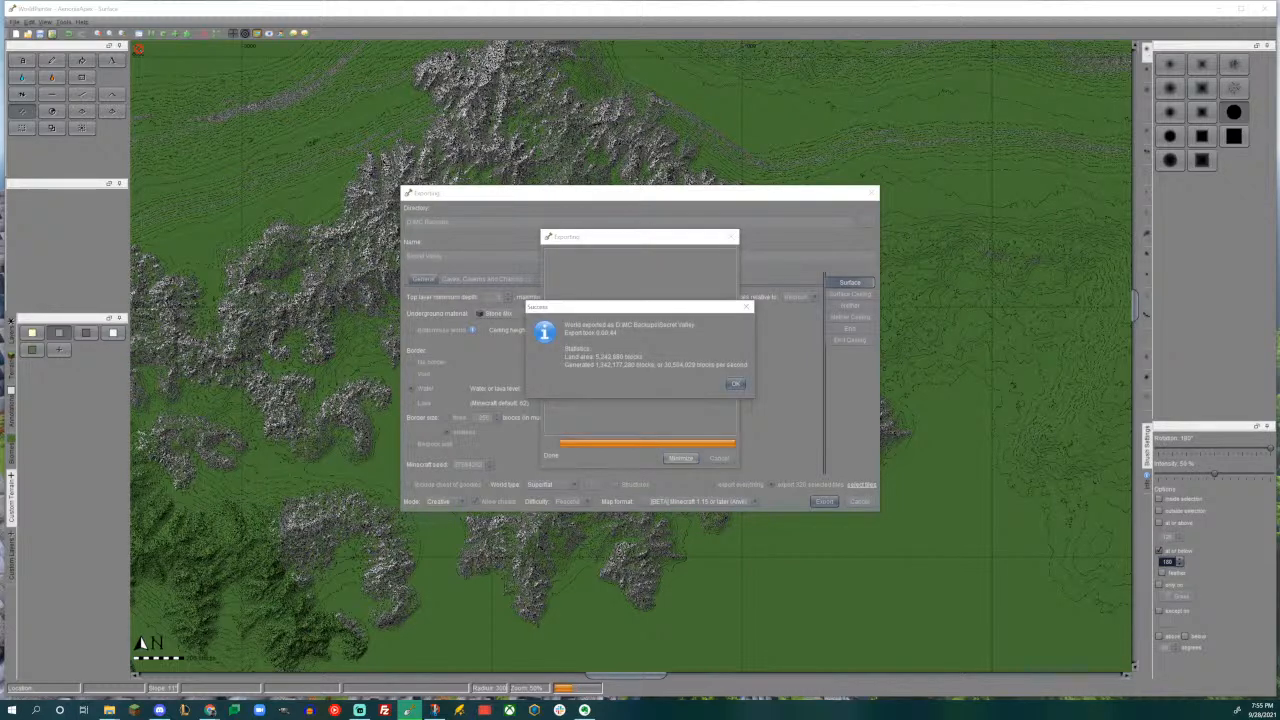
pyautogui.click(735, 384)
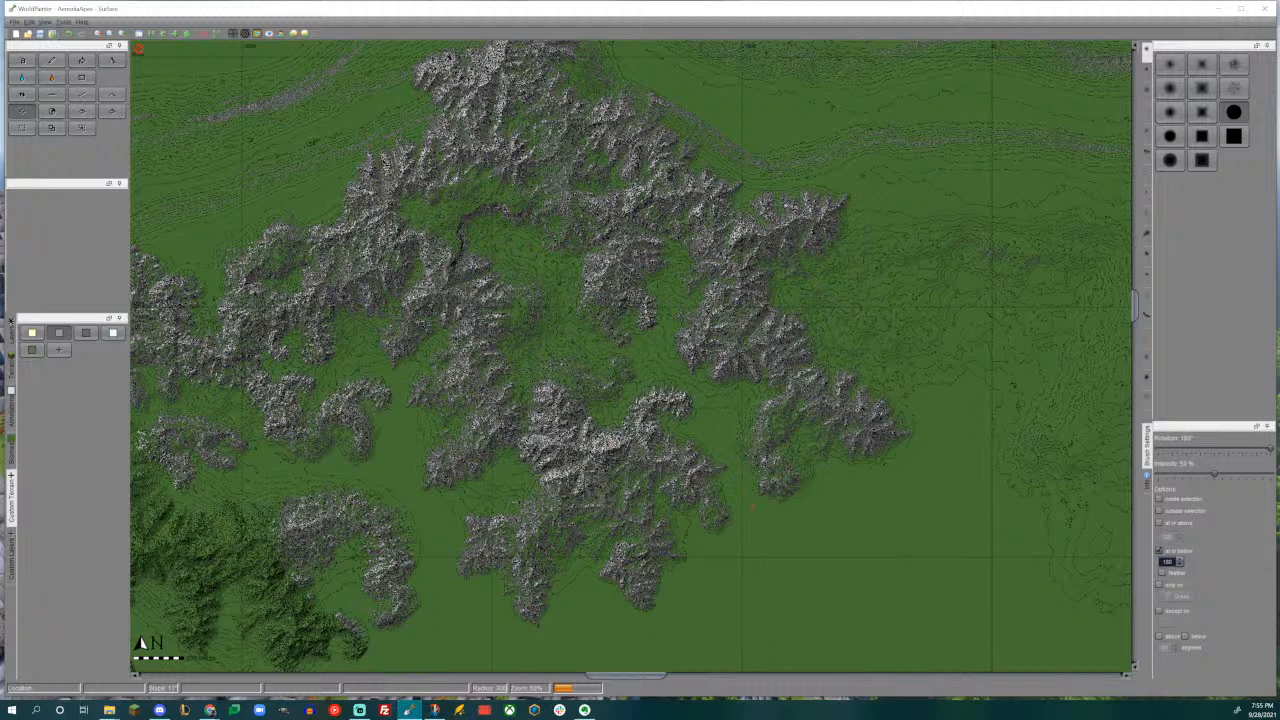
pyautogui.click(109, 710)
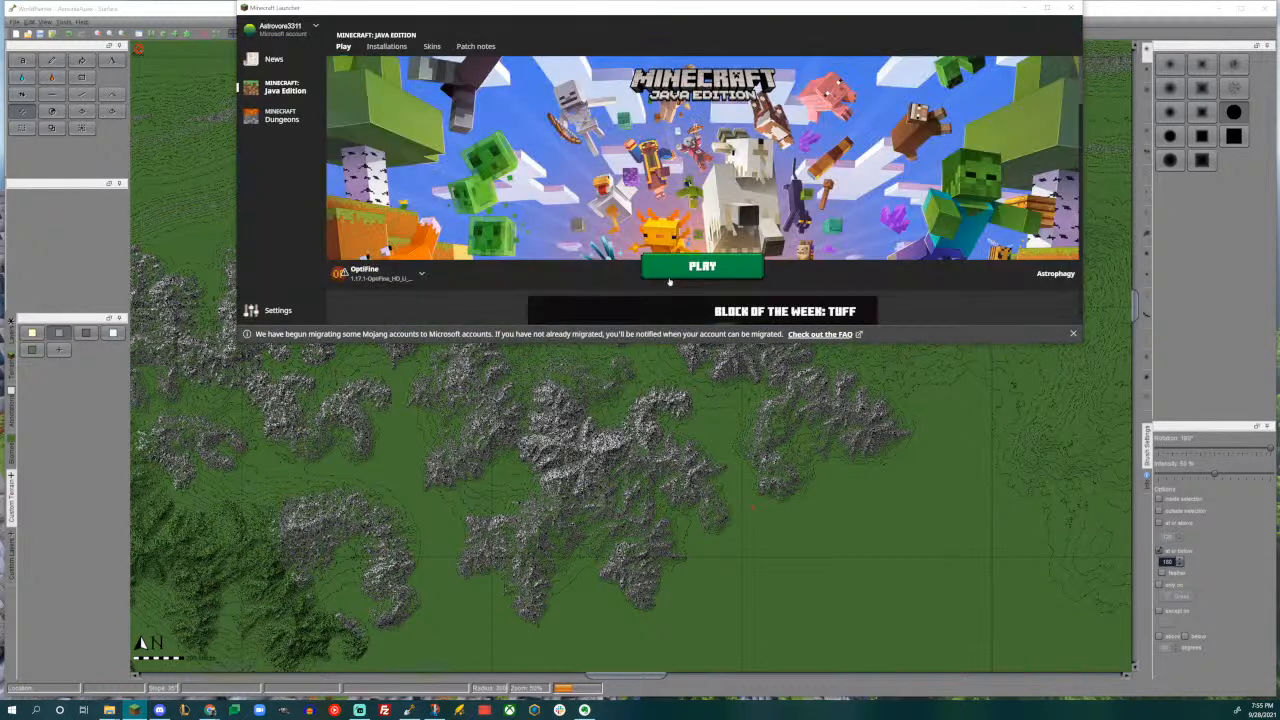
# - Start Minecraft with the OptiFine profile and save the WorldPainter project while the game loads
pyautogui.click(689, 269)
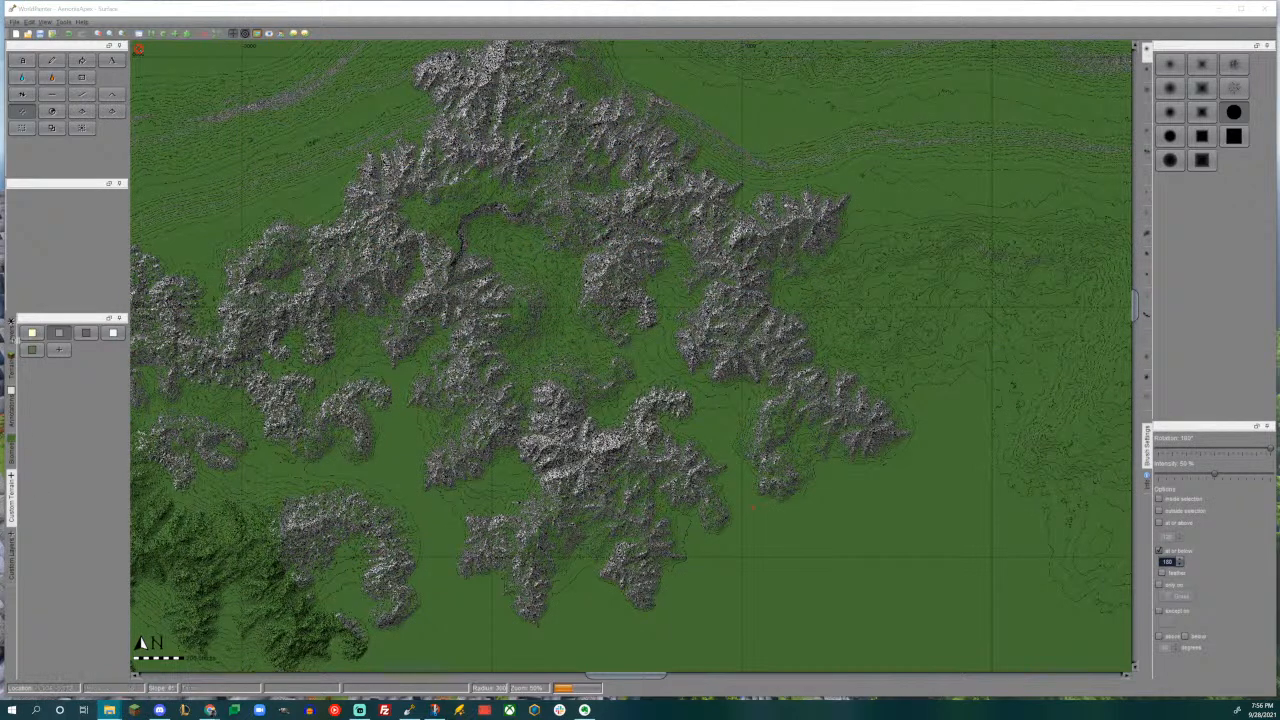
pyautogui.click(40, 34)
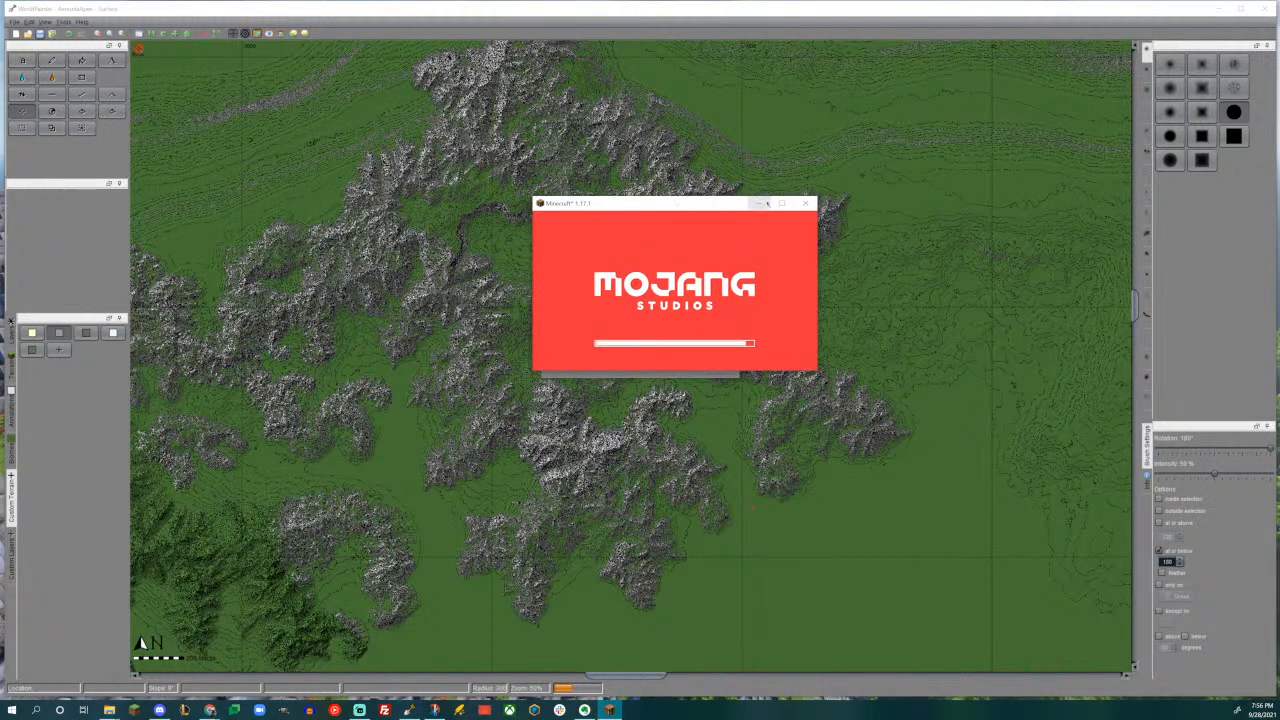
# - Maximize the Minecraft window and open the exported world in singleplayer
pyautogui.click(783, 203)
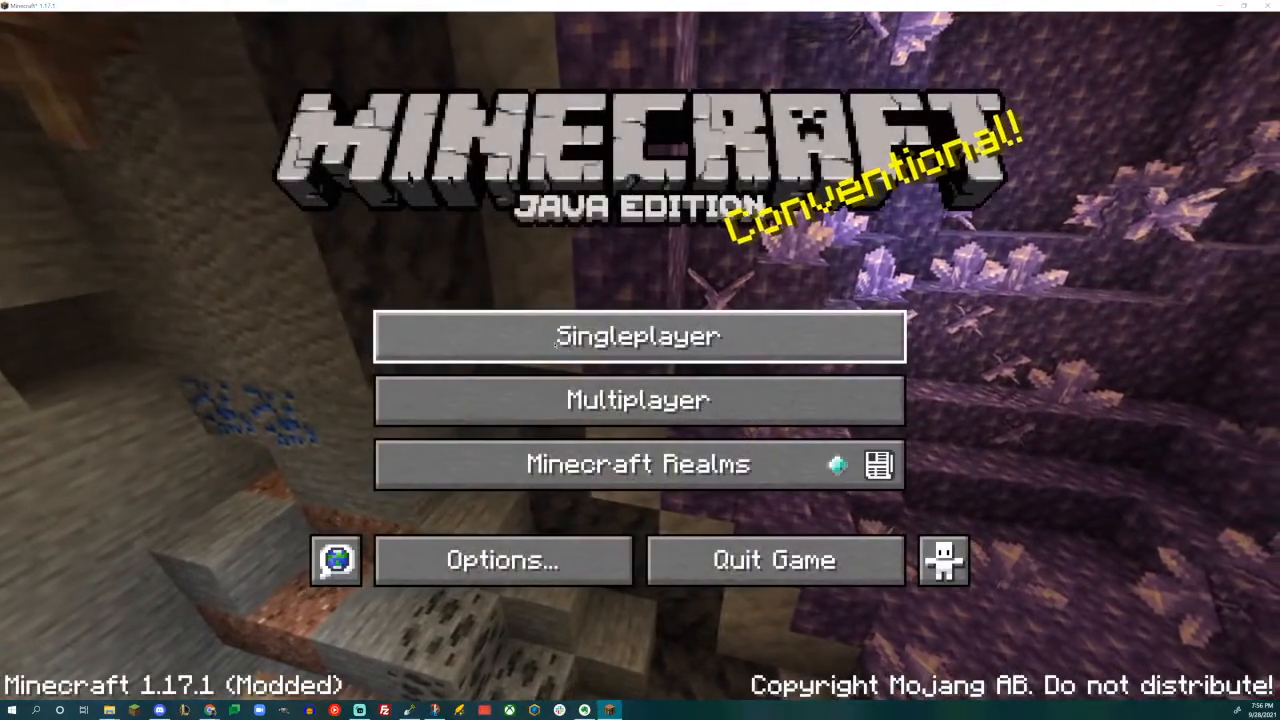
pyautogui.click(556, 340)
pyautogui.click(348, 197)
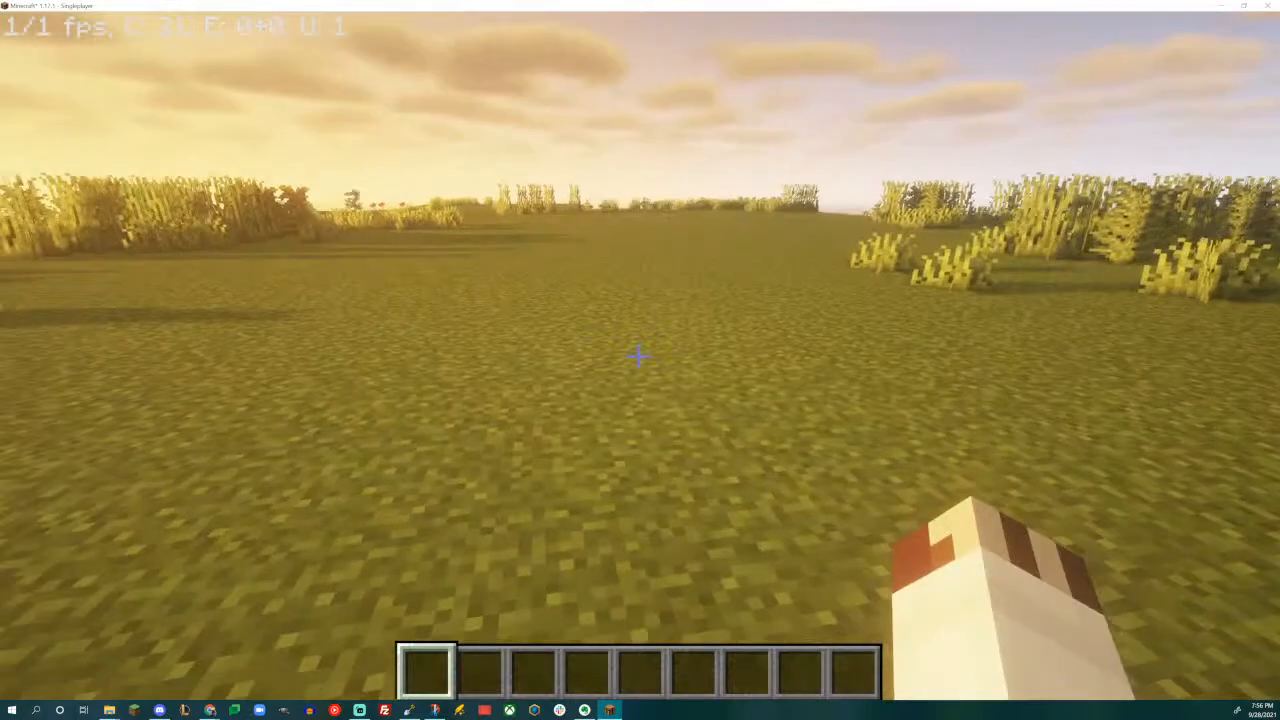
# - Set the world's time to noon and change the game mode to Spectator
pyautogui.write('/t')
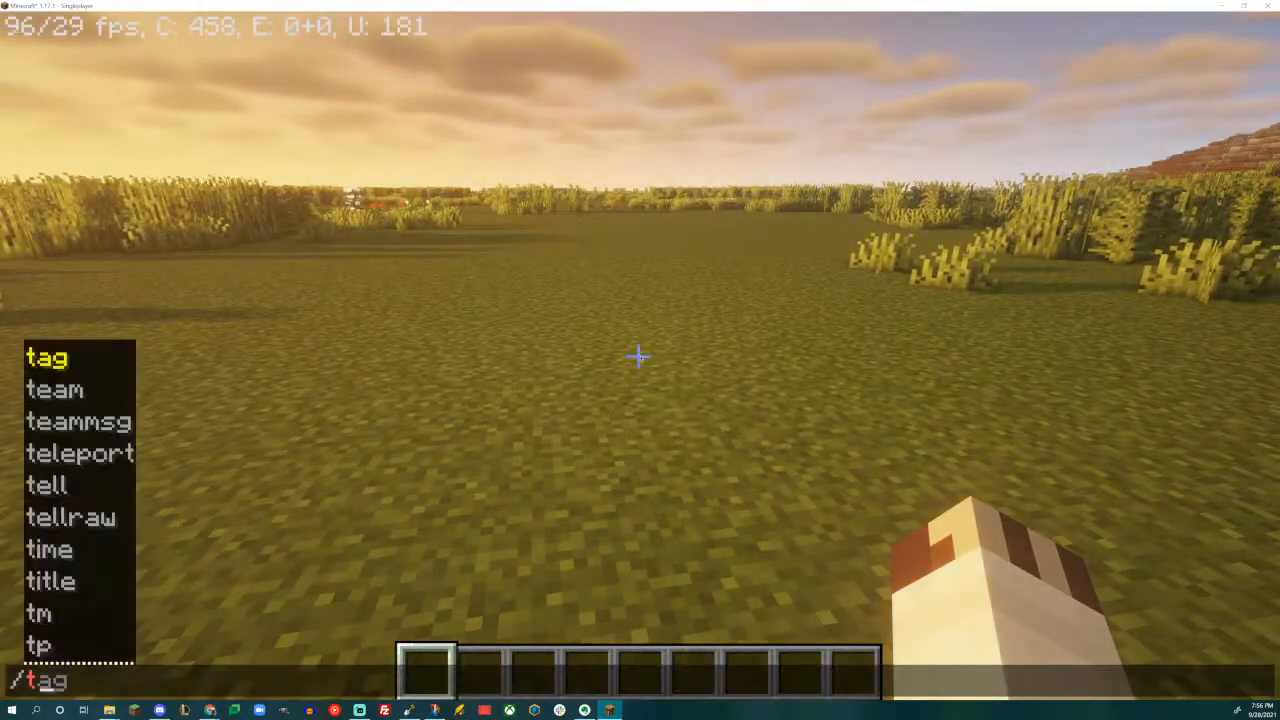
pyautogui.write('ime set noon')
pyautogui.press('Return')
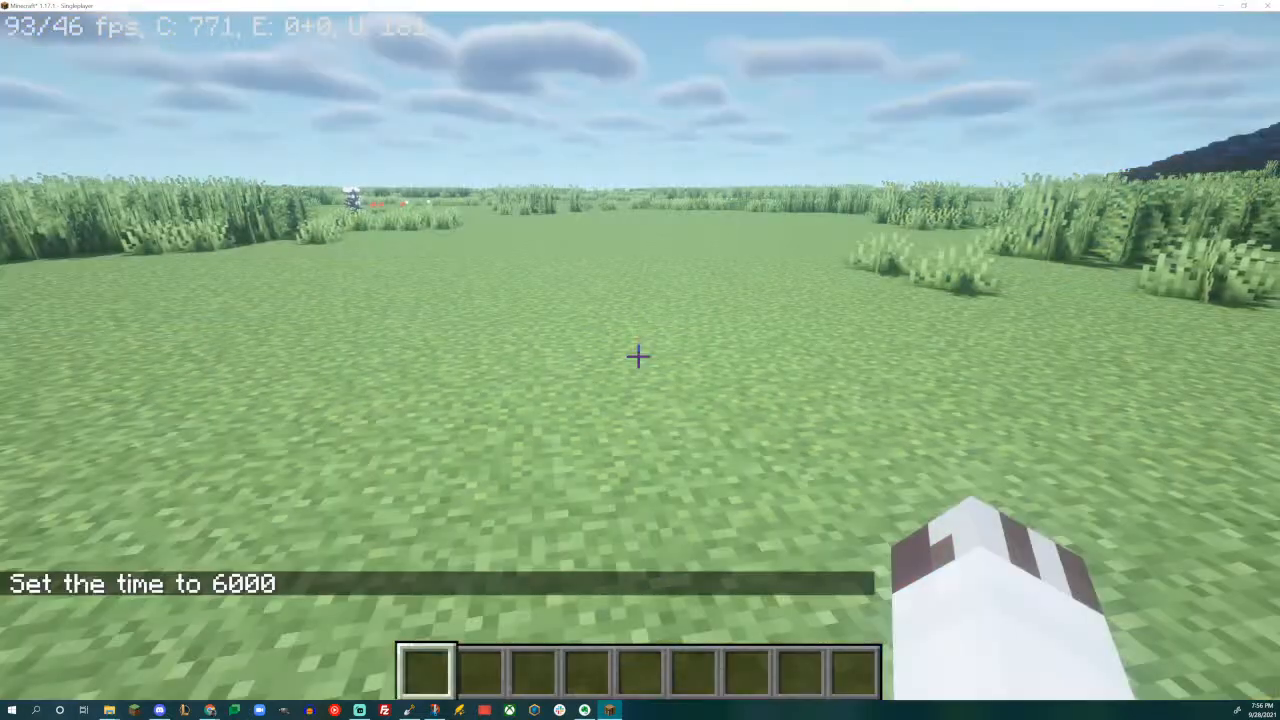
pyautogui.hotkey('F3', 'F4')
pyautogui.hotkey('F3', 'F4')
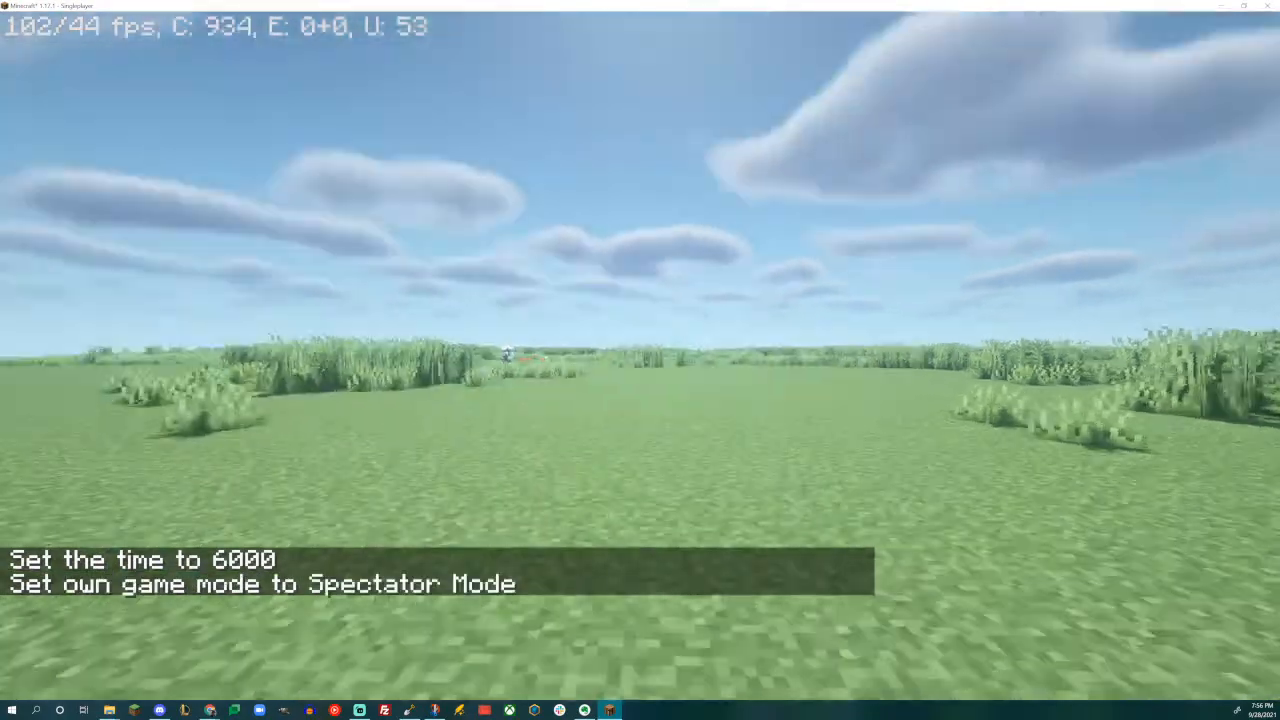
# - Fly over the exported map to examine the mountain shapes, valley floor and painted slopes from several sides
pyautogui.press('w')
pyautogui.press('space')
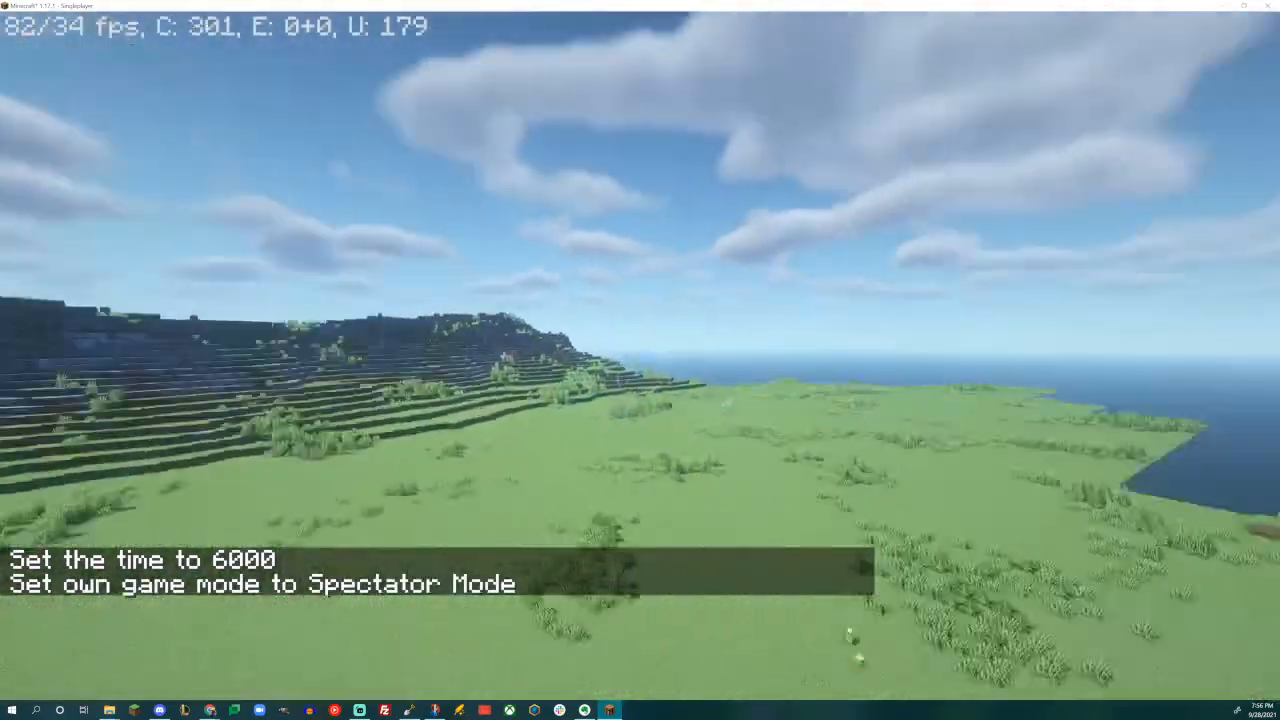
pyautogui.press('w')
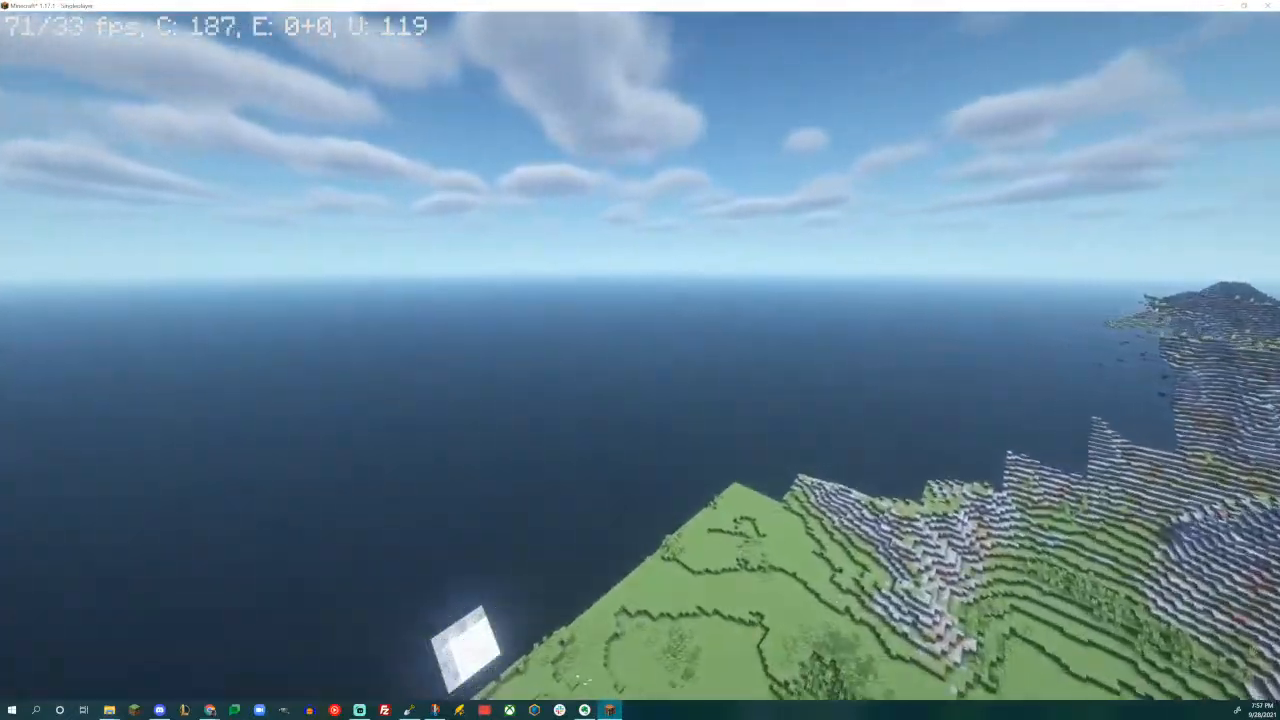
pyautogui.press('w')
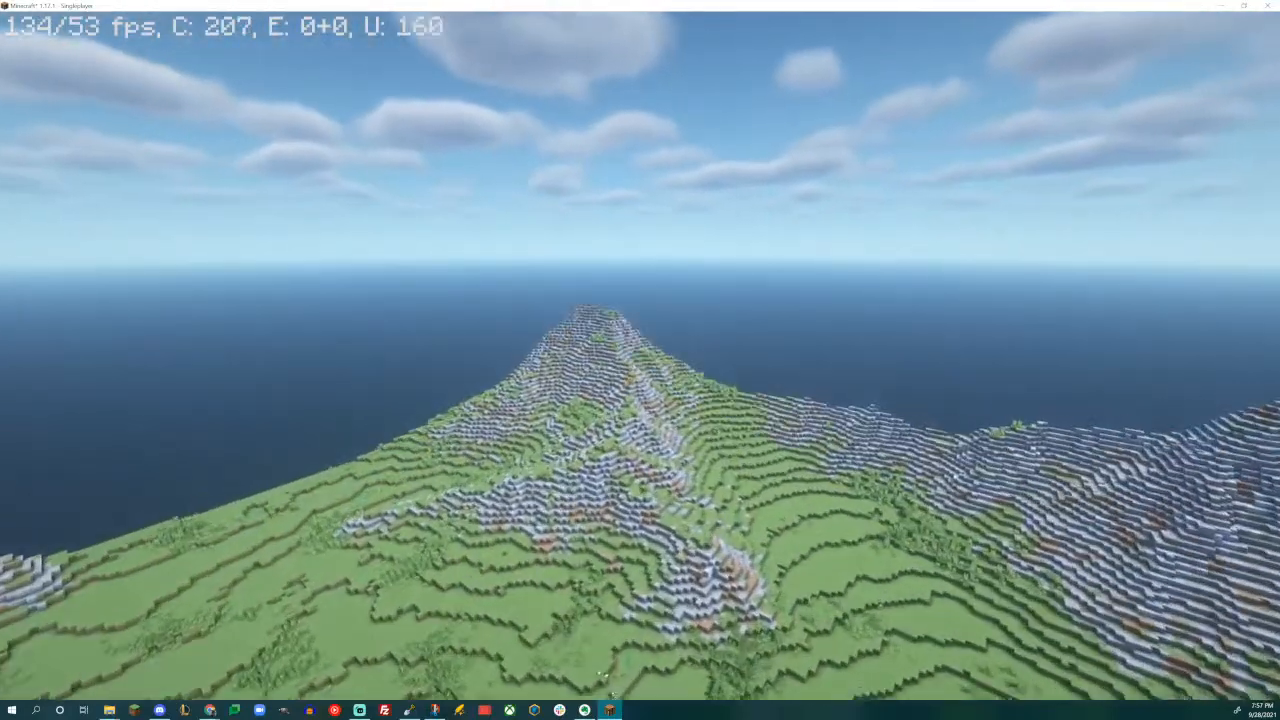
pyautogui.press('w')
pyautogui.press('w')
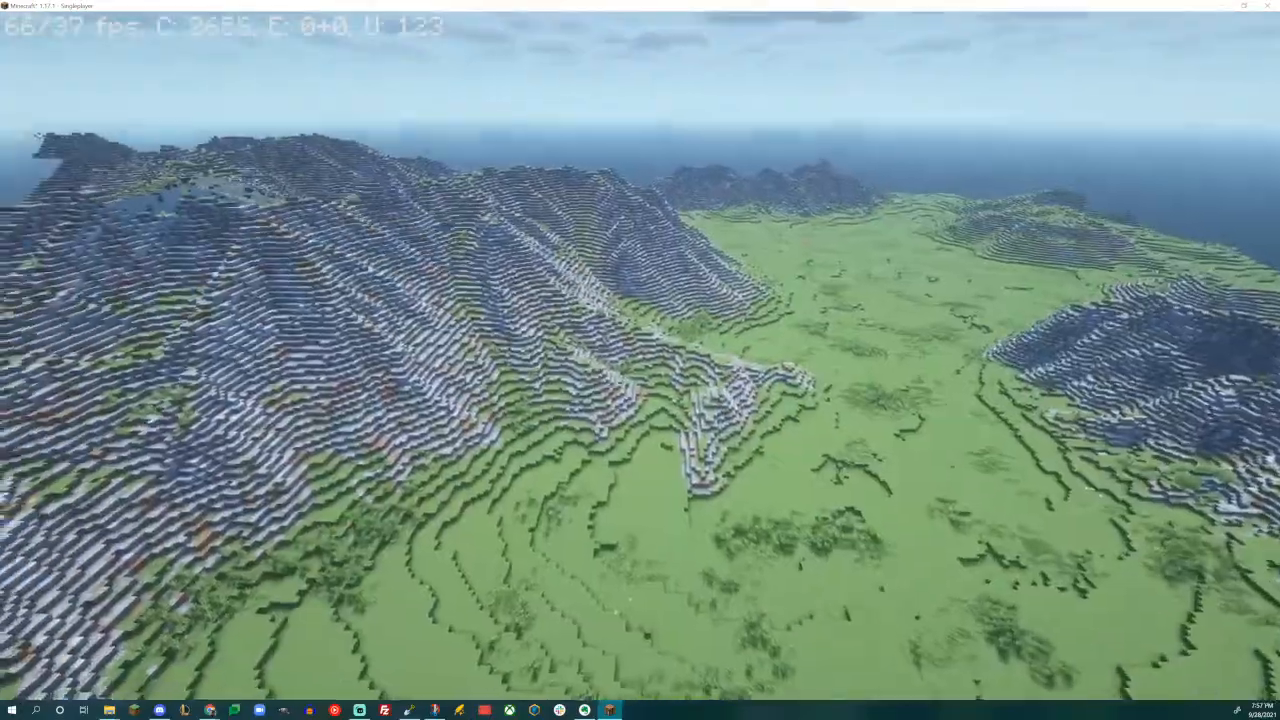
pyautogui.press('w')
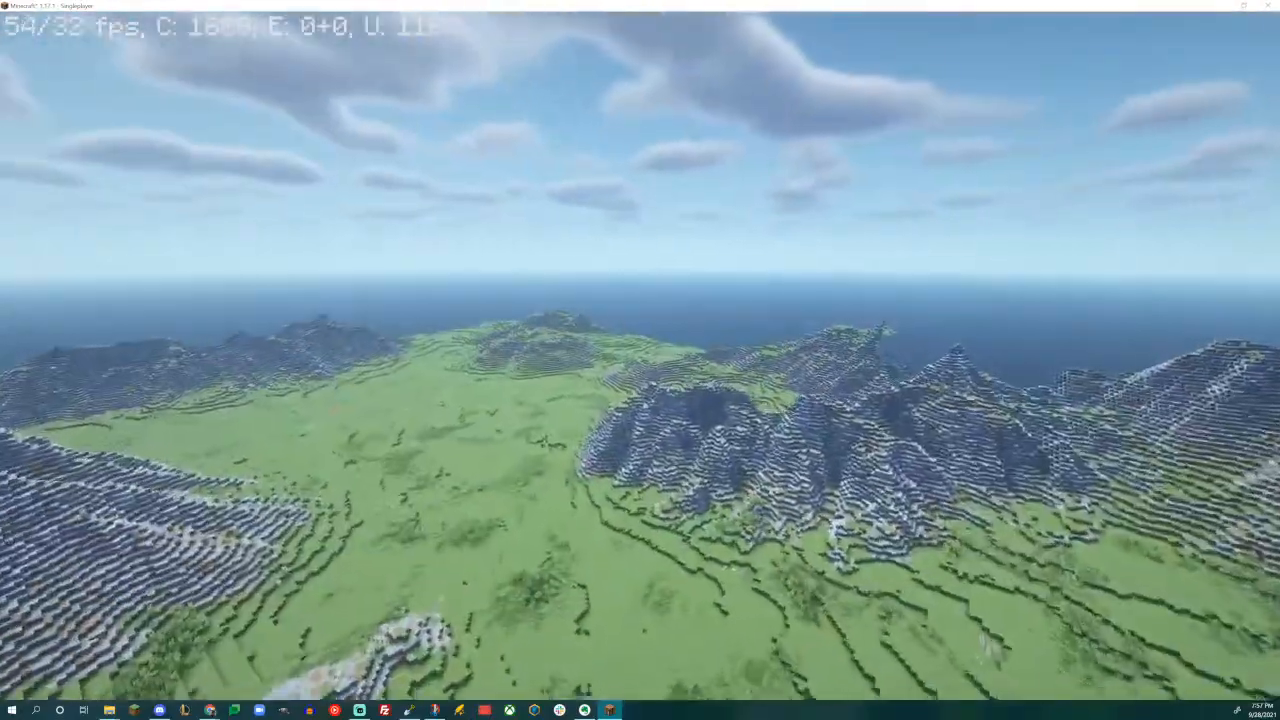
pyautogui.press('w')
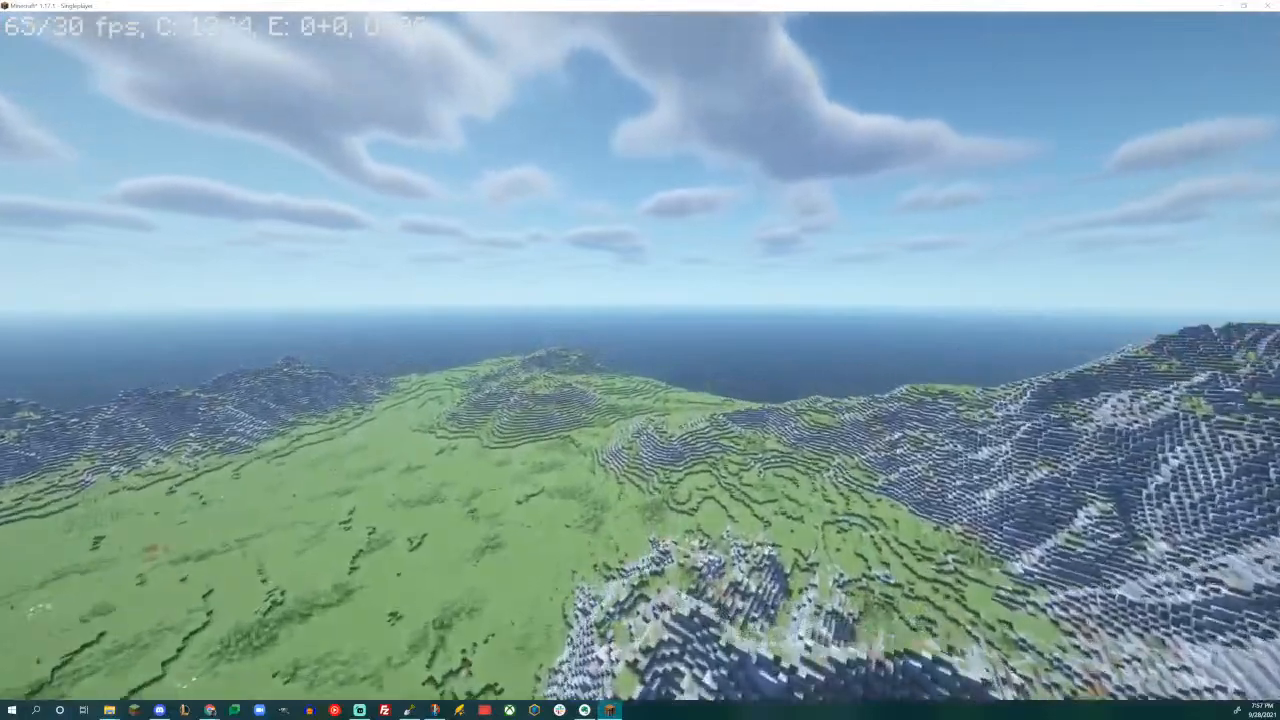
pyautogui.press('w')
pyautogui.press('w')
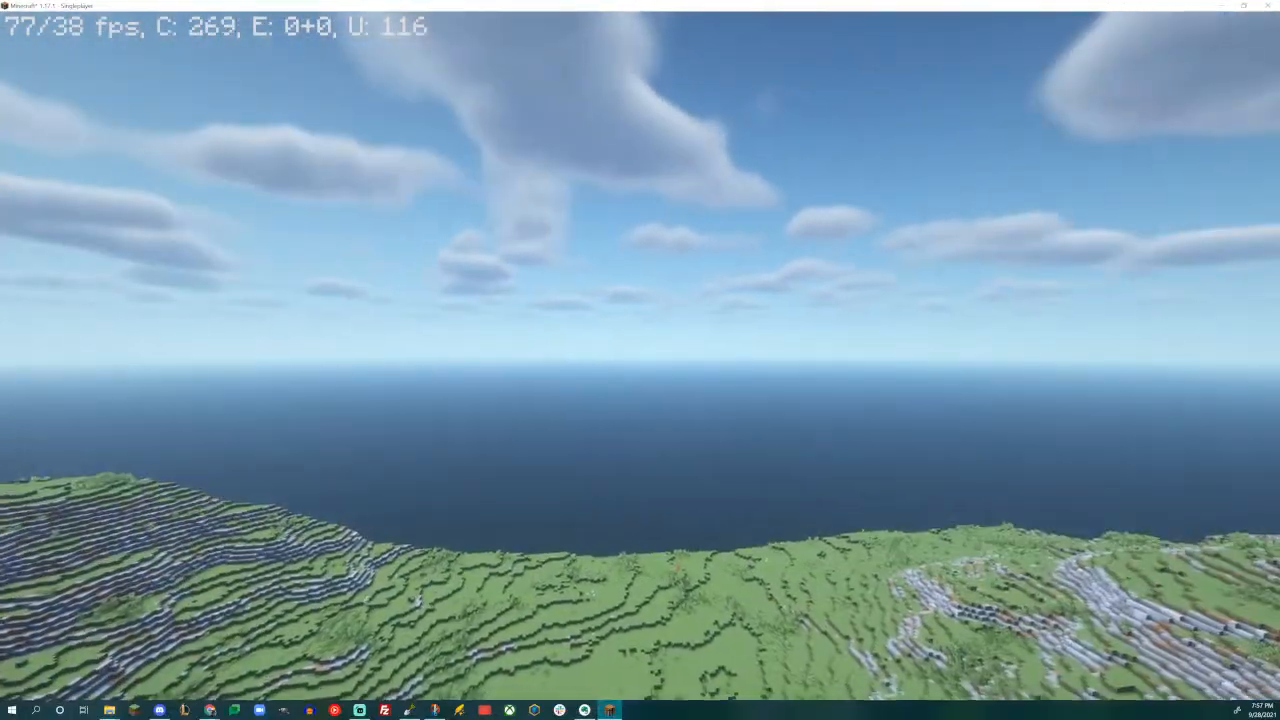
pyautogui.press('w')
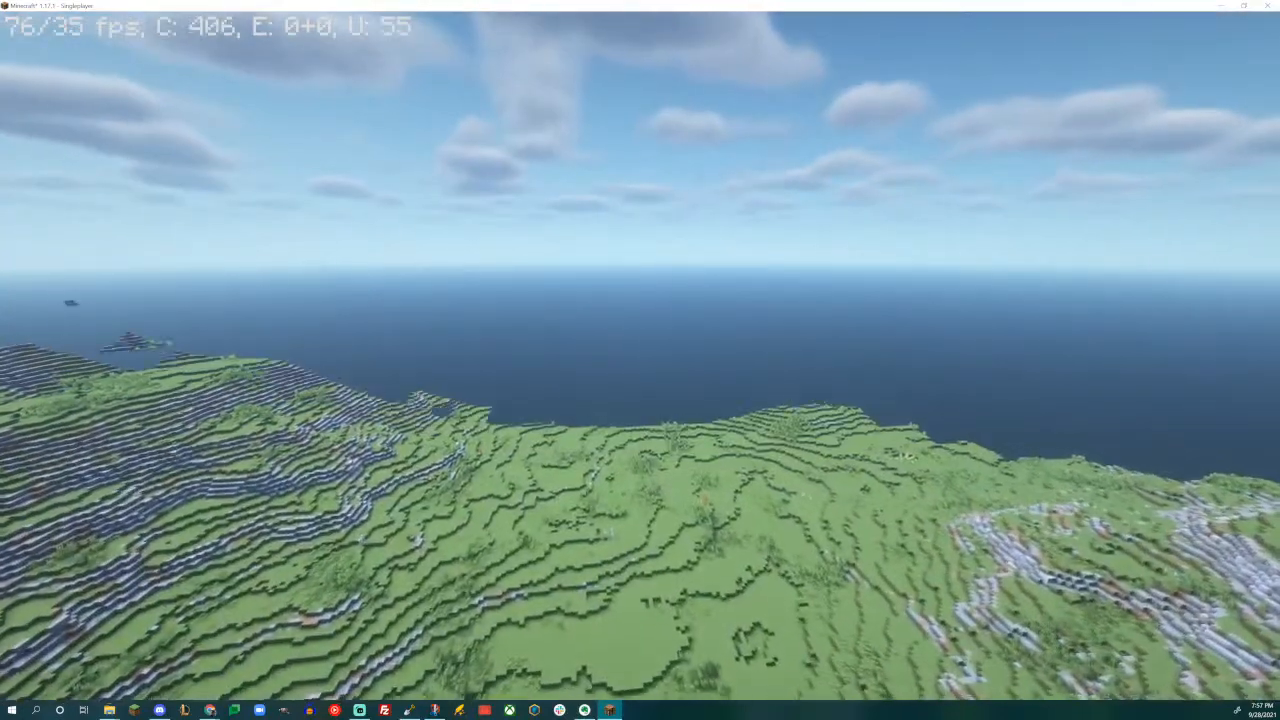
pyautogui.press('w')
pyautogui.press('shift')
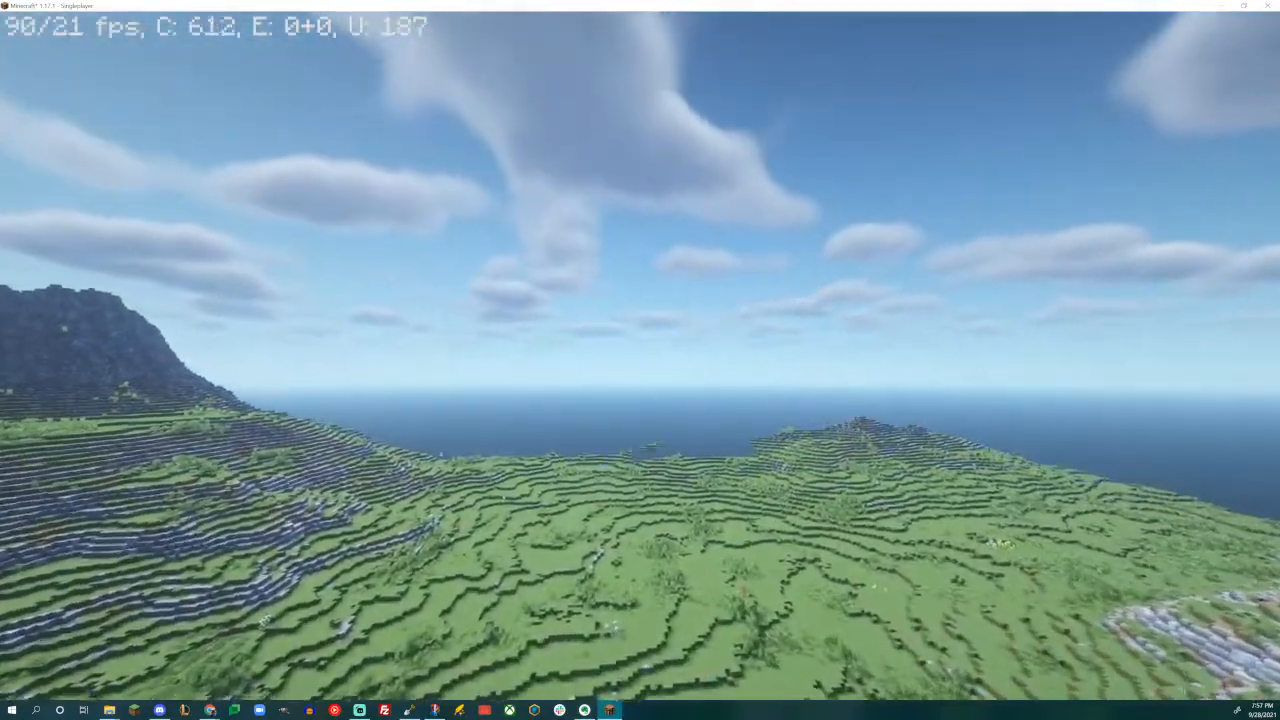
pyautogui.press('w')
pyautogui.press('shift')
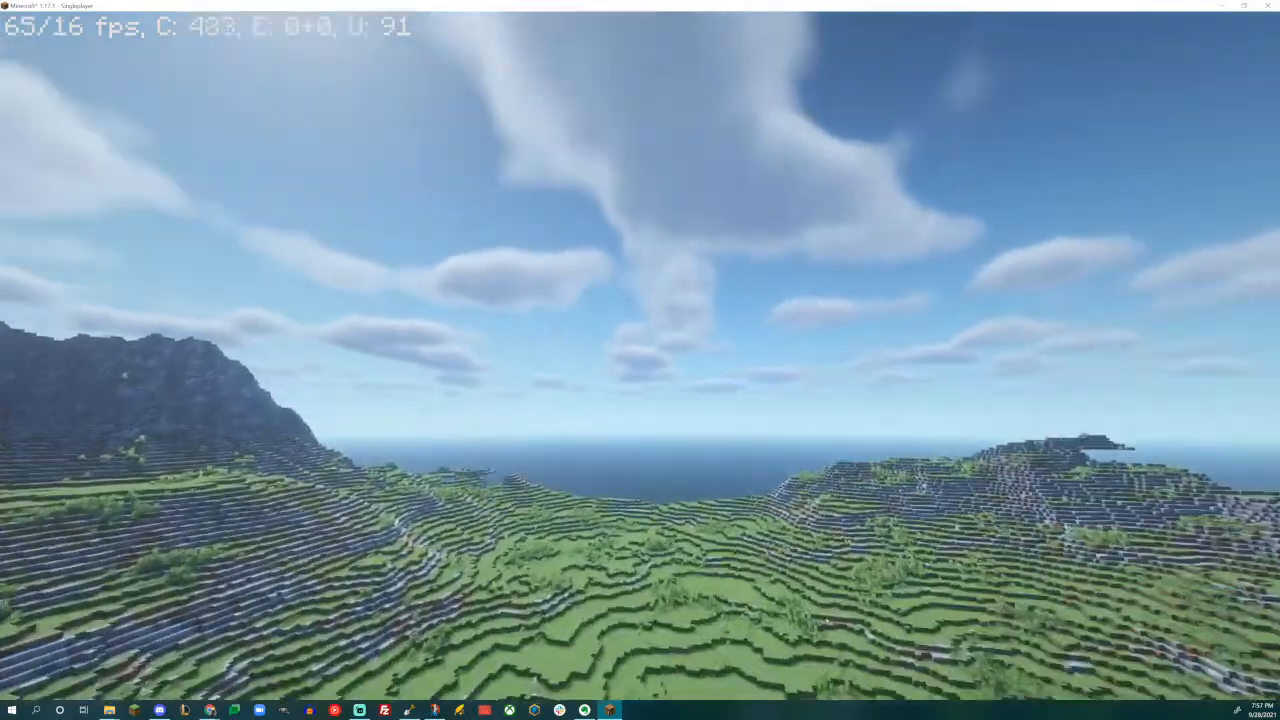
# - Fly low over the grassy valley to examine the surrounding mountains, the transitions onto rocky slopes, and the coastline
pyautogui.press('w')
pyautogui.press('shift')
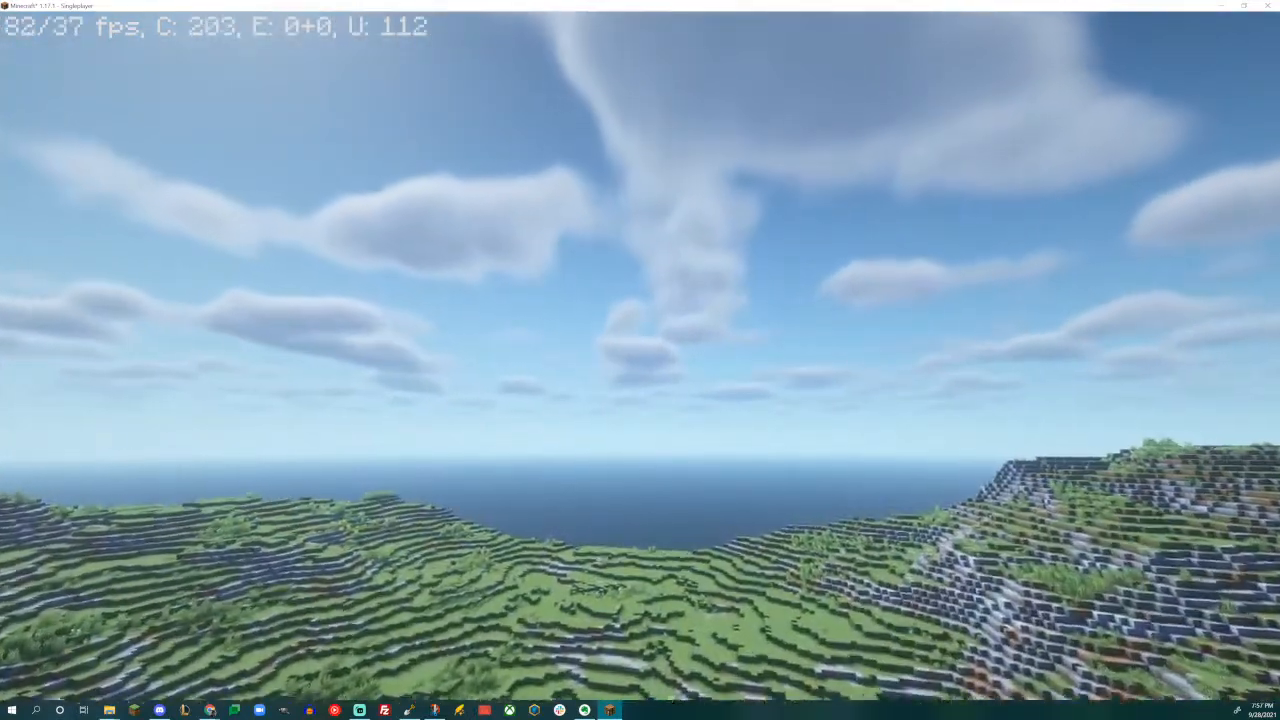
pyautogui.press('w')
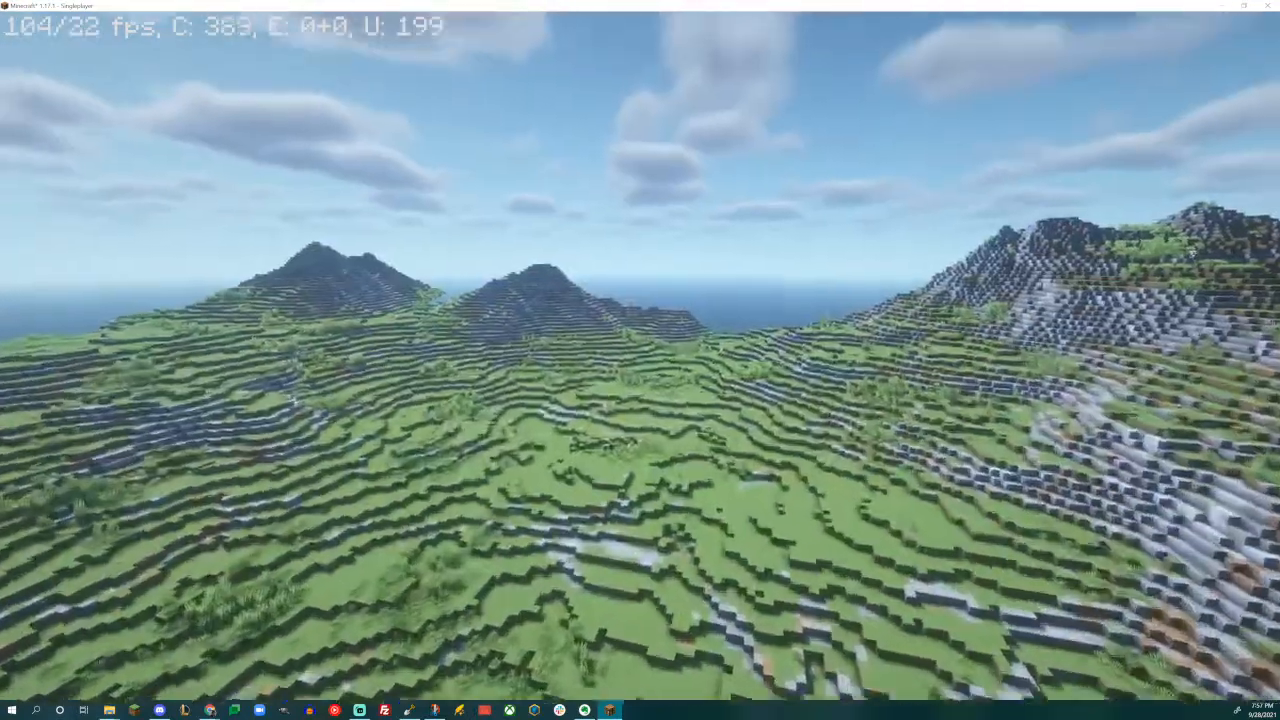
pyautogui.press('w')
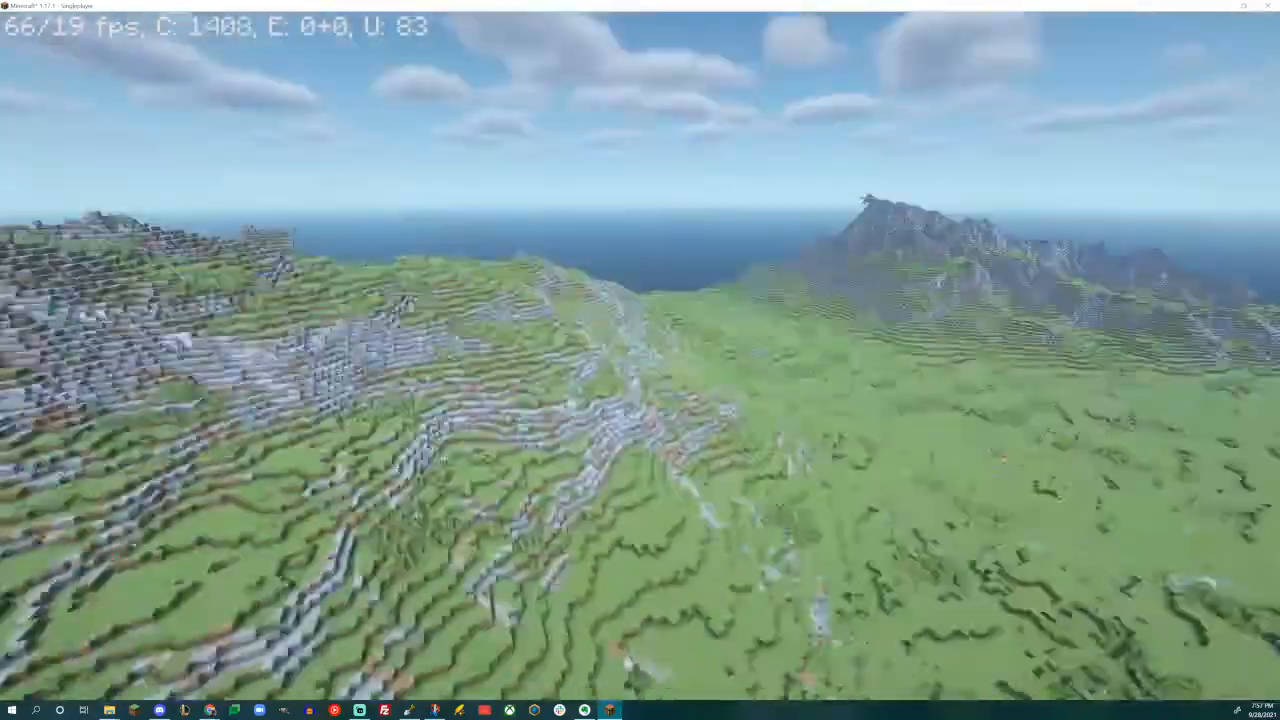
pyautogui.press('w')
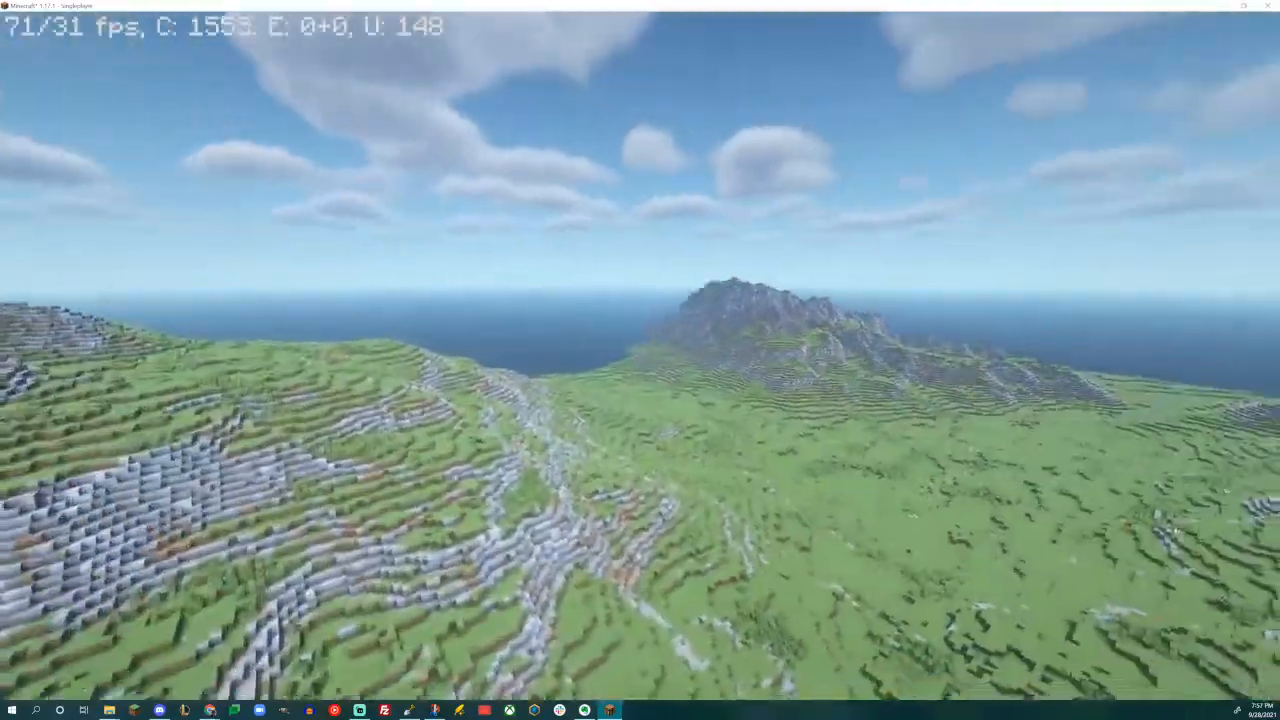
pyautogui.press('w')
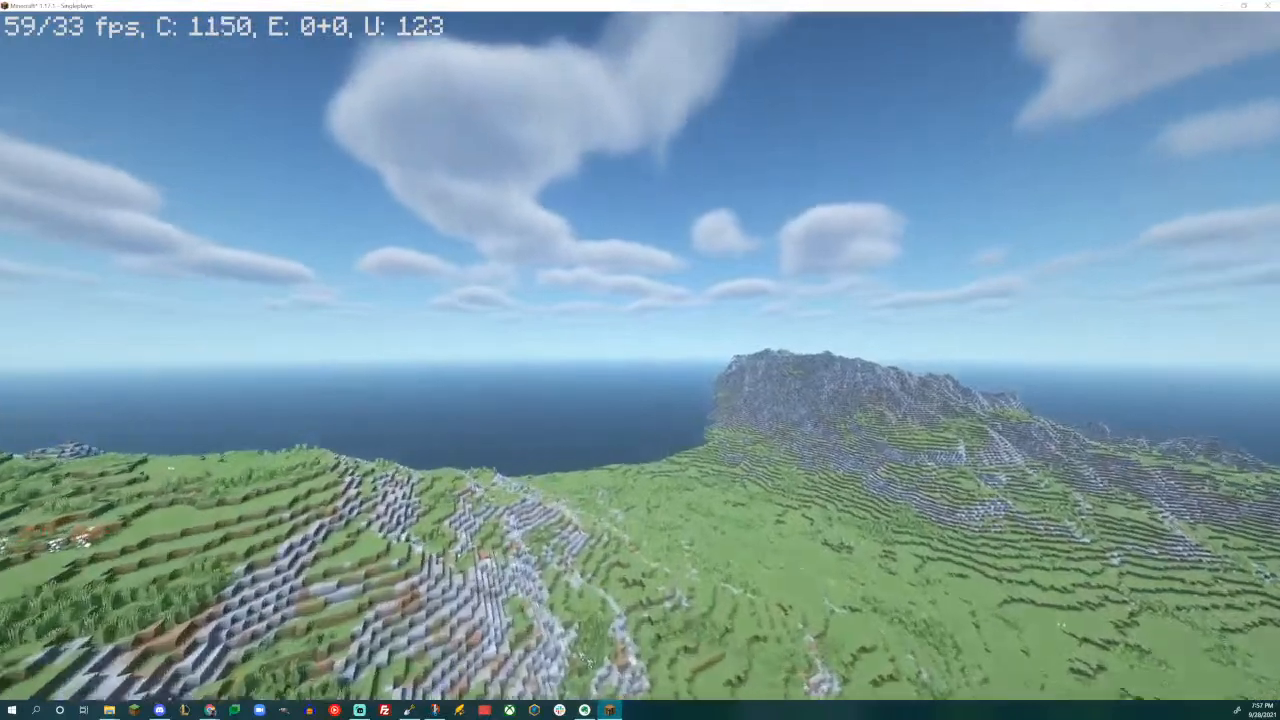
pyautogui.press('w')
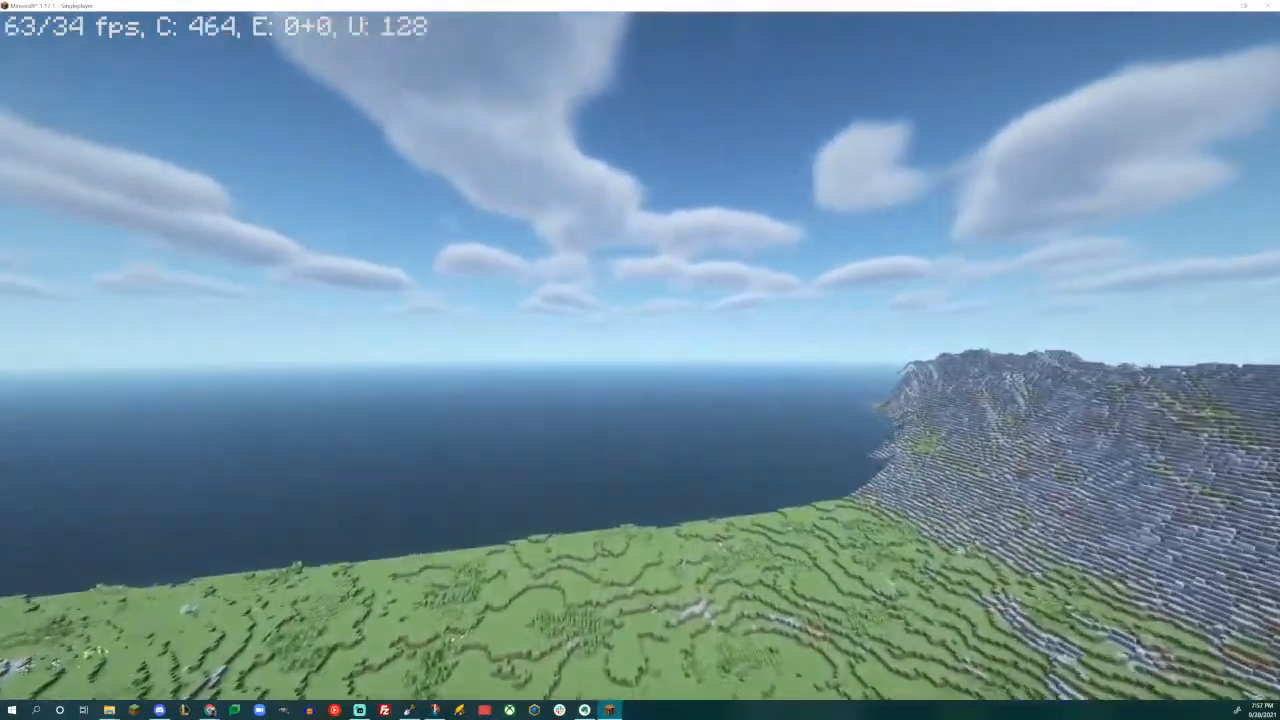
pyautogui.press('w')
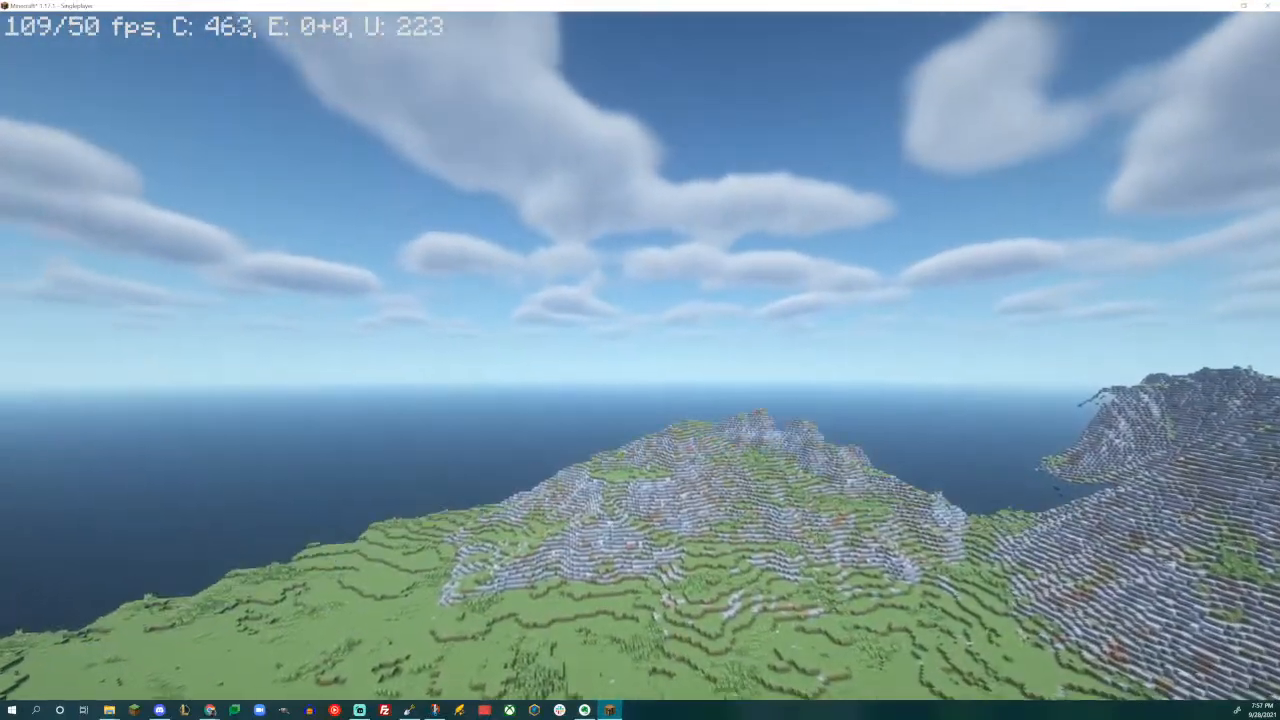
pyautogui.press('w')
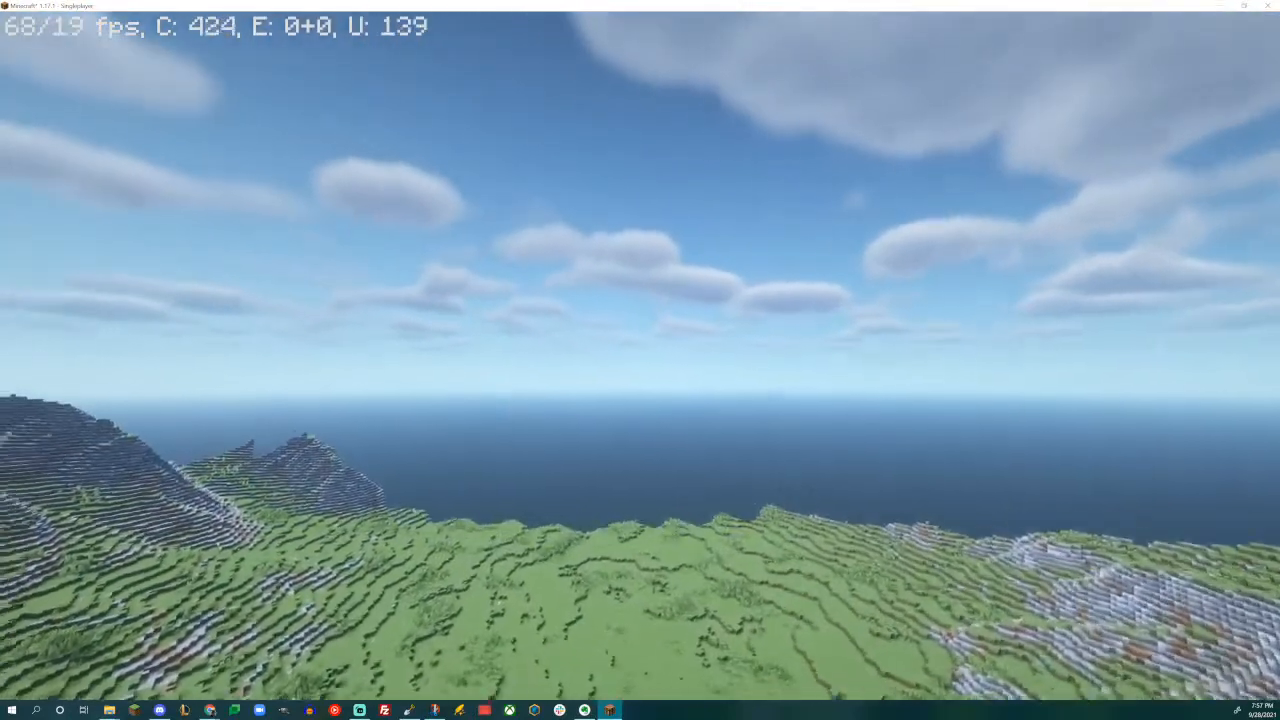
pyautogui.press('w')
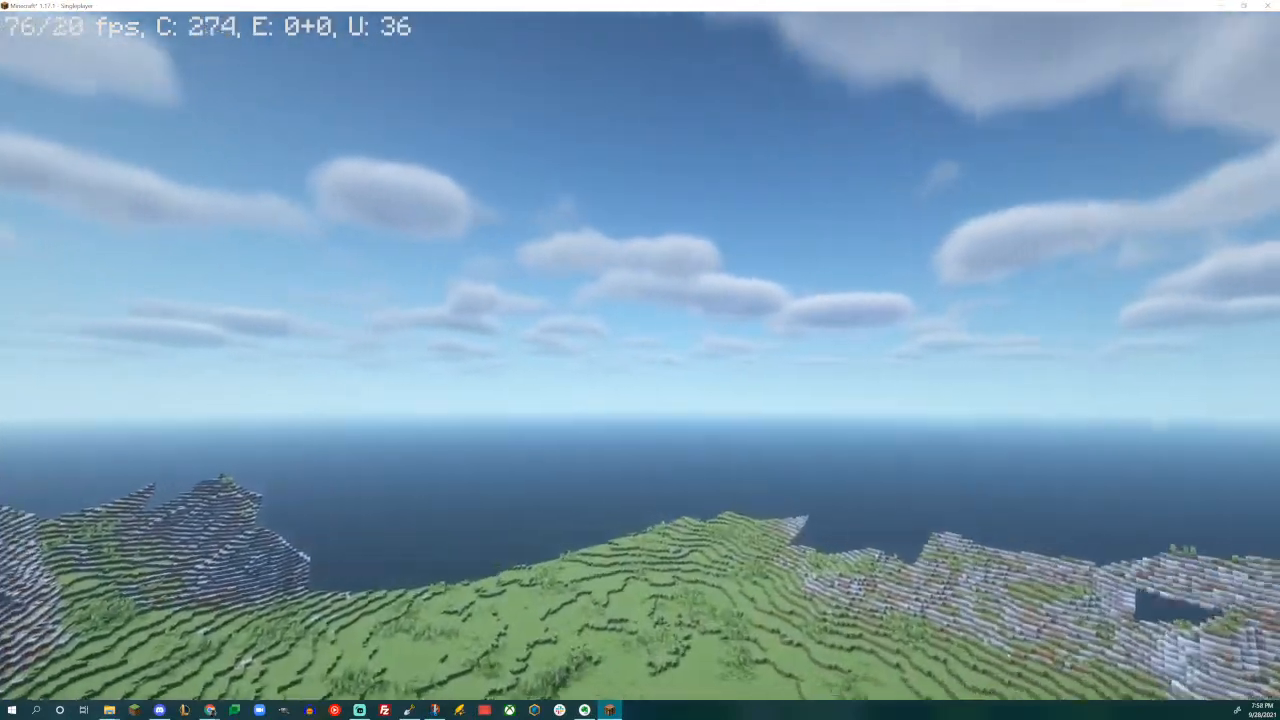
pyautogui.press('w')
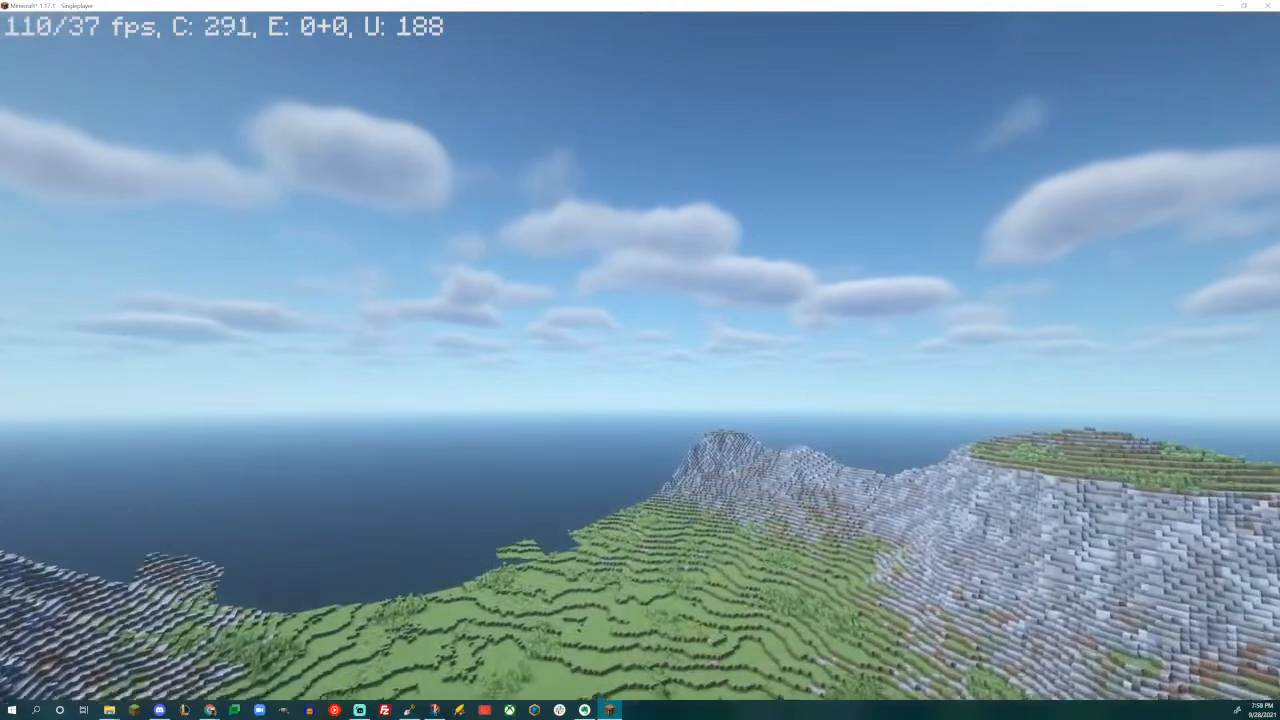
pyautogui.press('w')
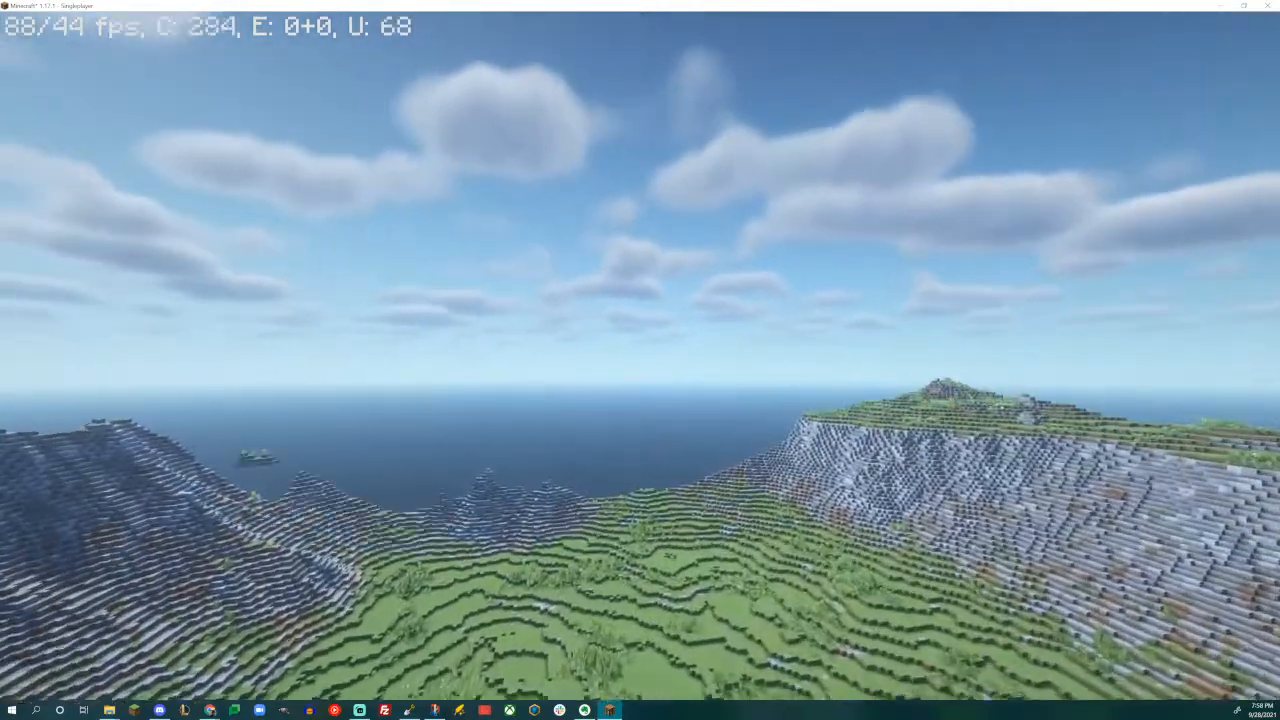
pyautogui.press('w')
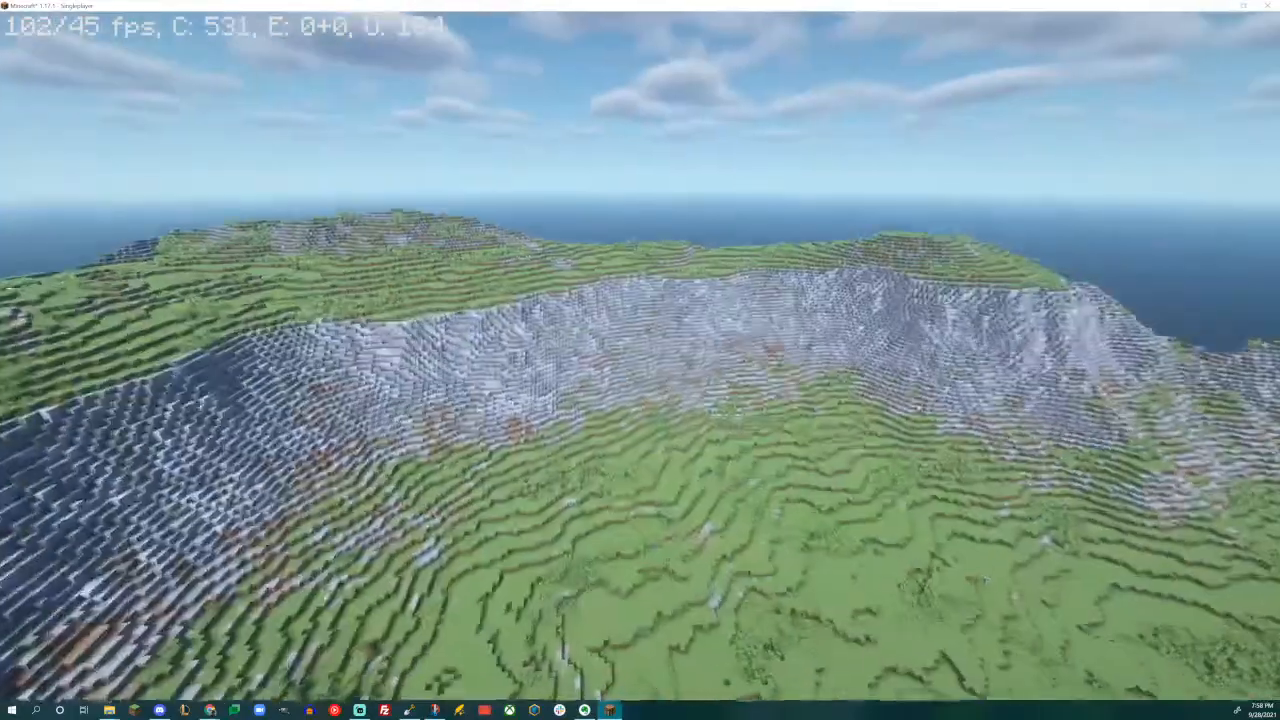
pyautogui.press('w')
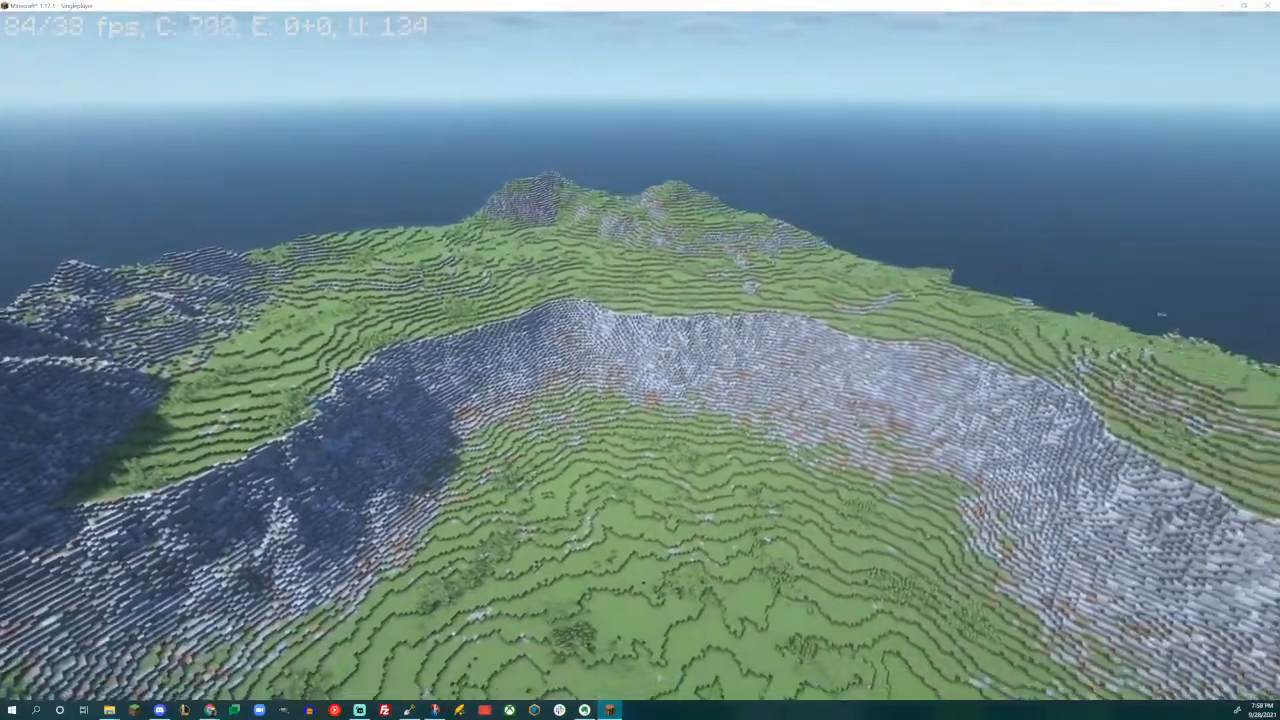
# - Fly along the rocky coastal ridge and out over the open valley to inspect the peaks, shoreline and offshore islands
pyautogui.press('d')
pyautogui.press('shift')
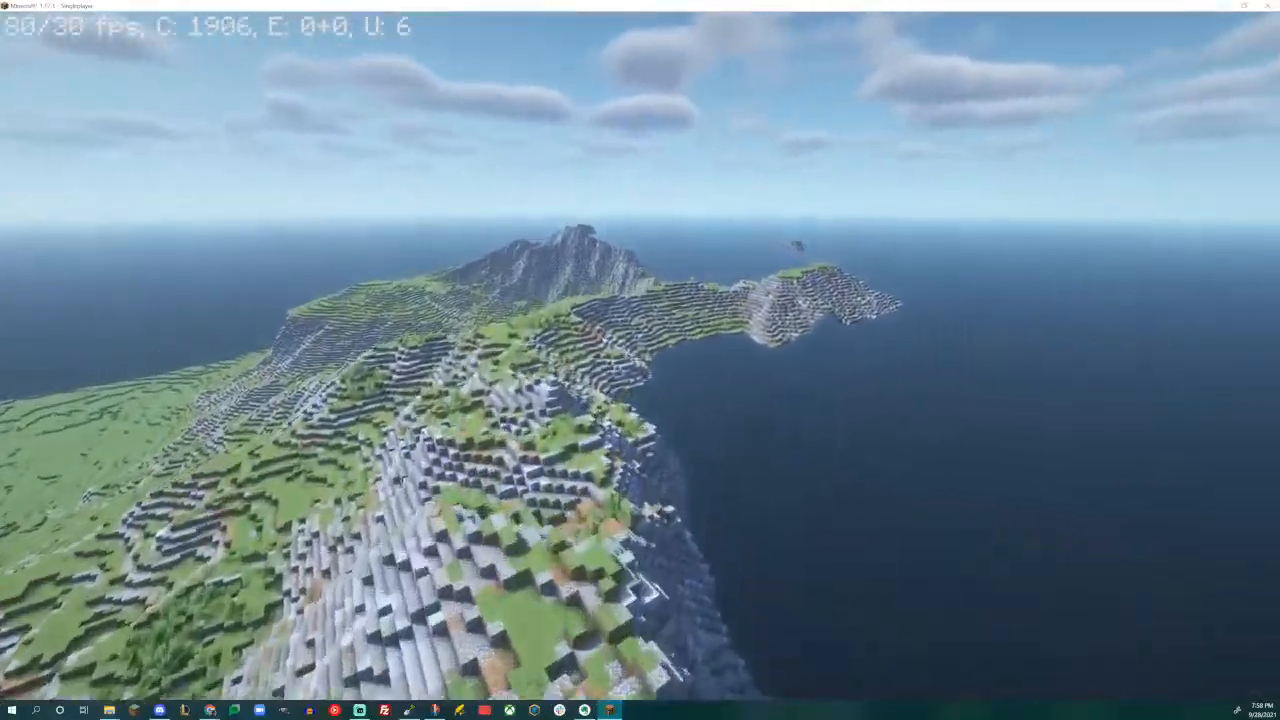
pyautogui.press('w')
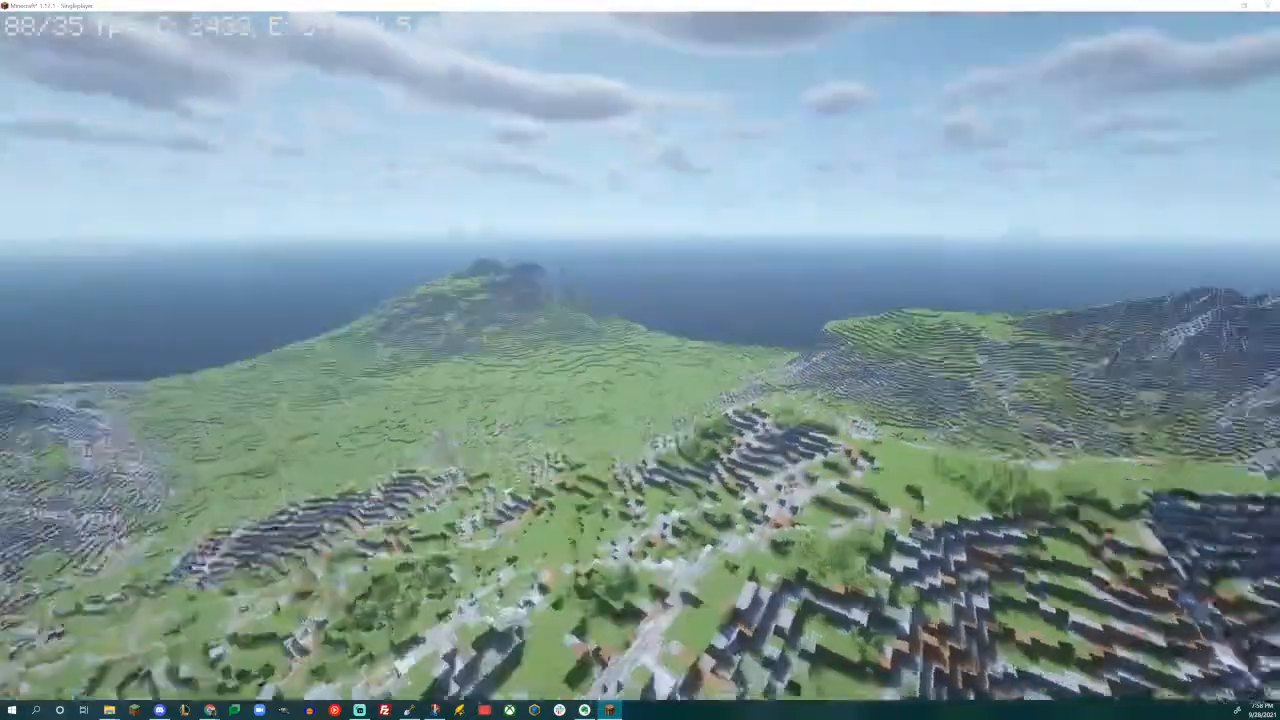
pyautogui.press('w')
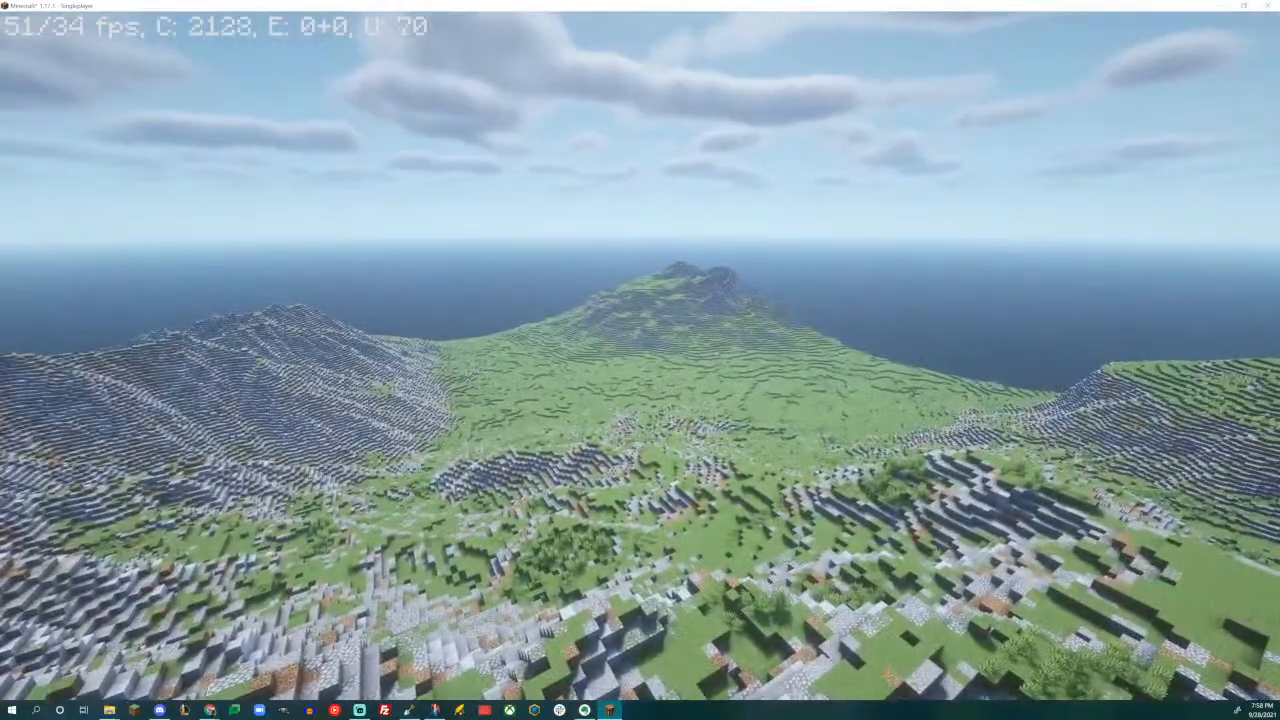
pyautogui.press('w')
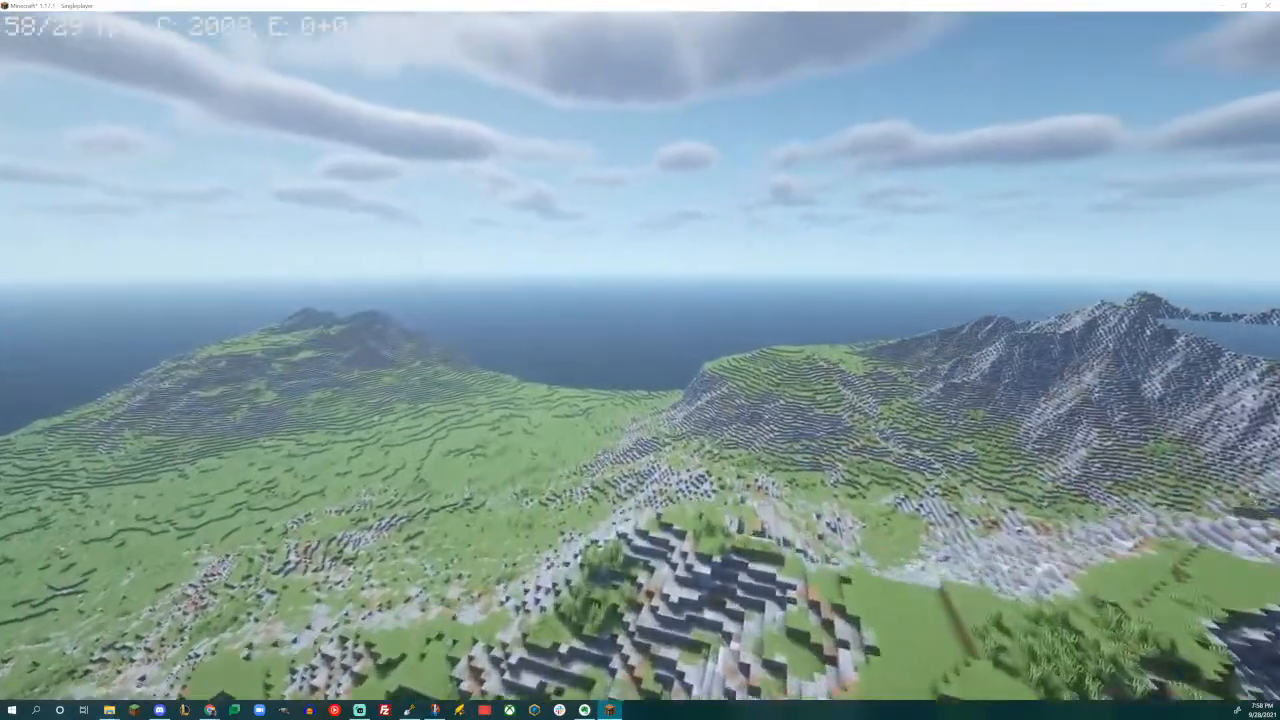
pyautogui.press('w')
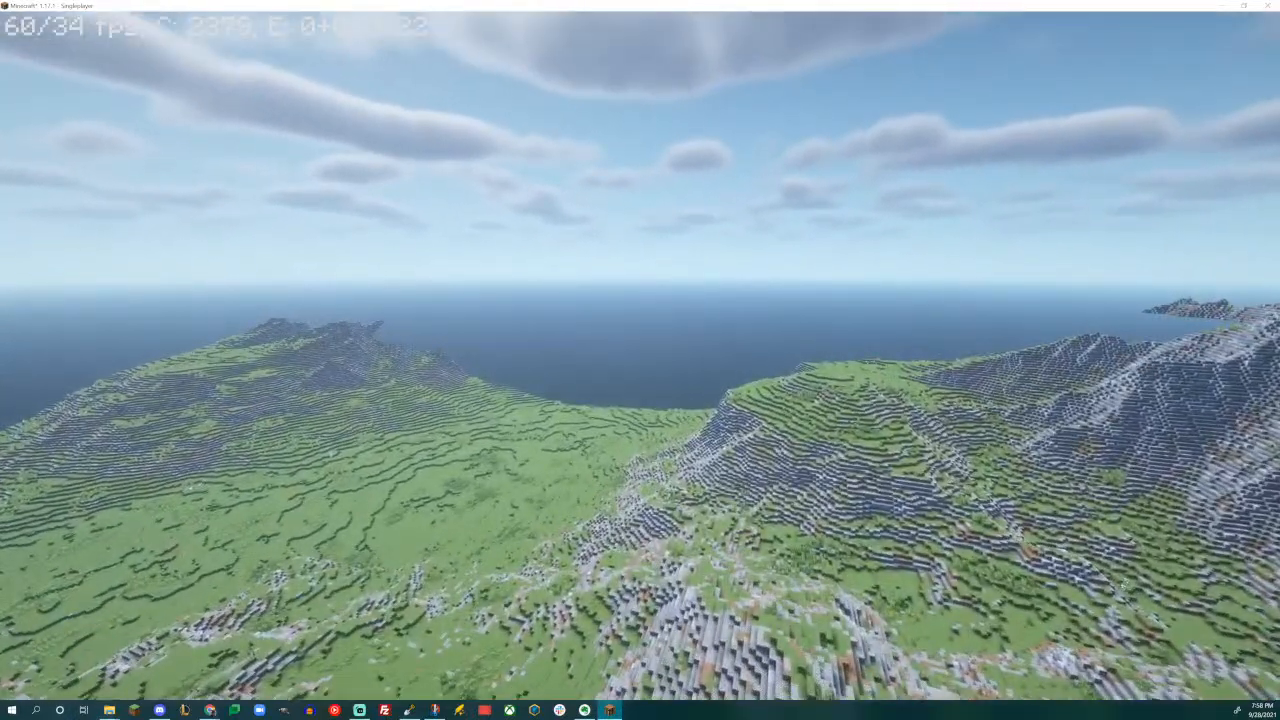
pyautogui.press('w')
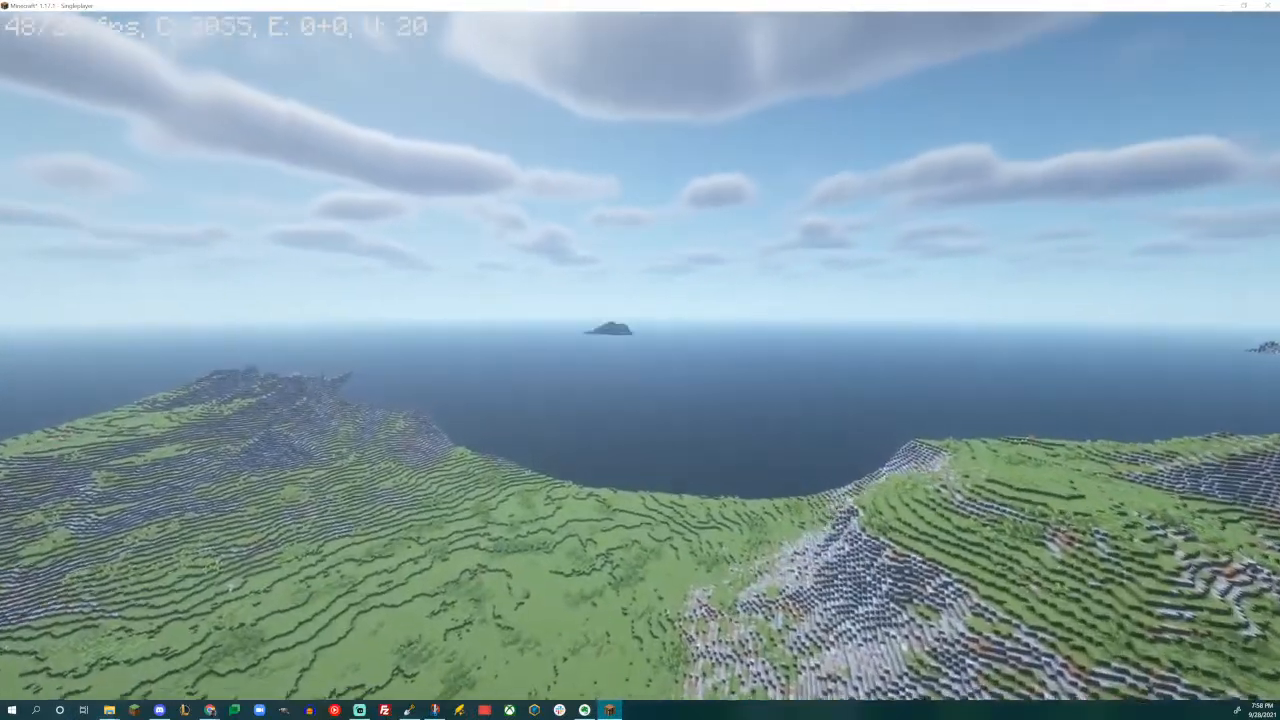
pyautogui.press('w')
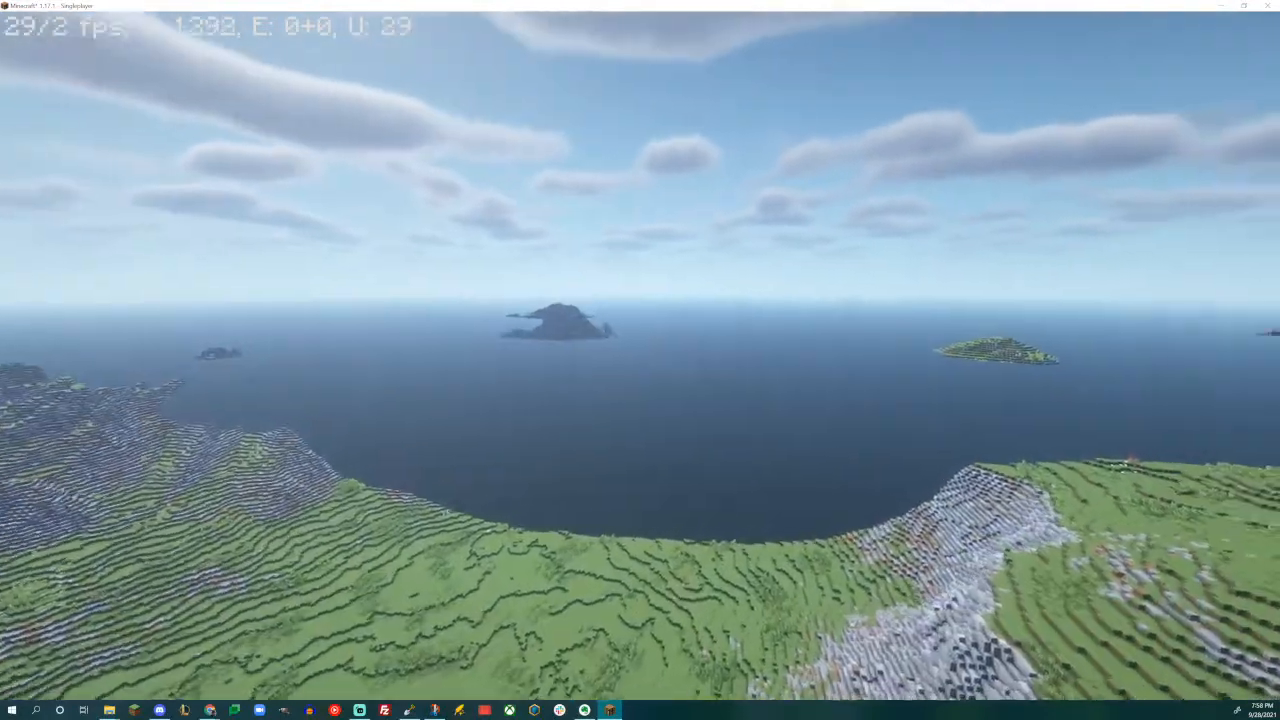
pyautogui.press('w')
pyautogui.press('w')
pyautogui.press('shift')
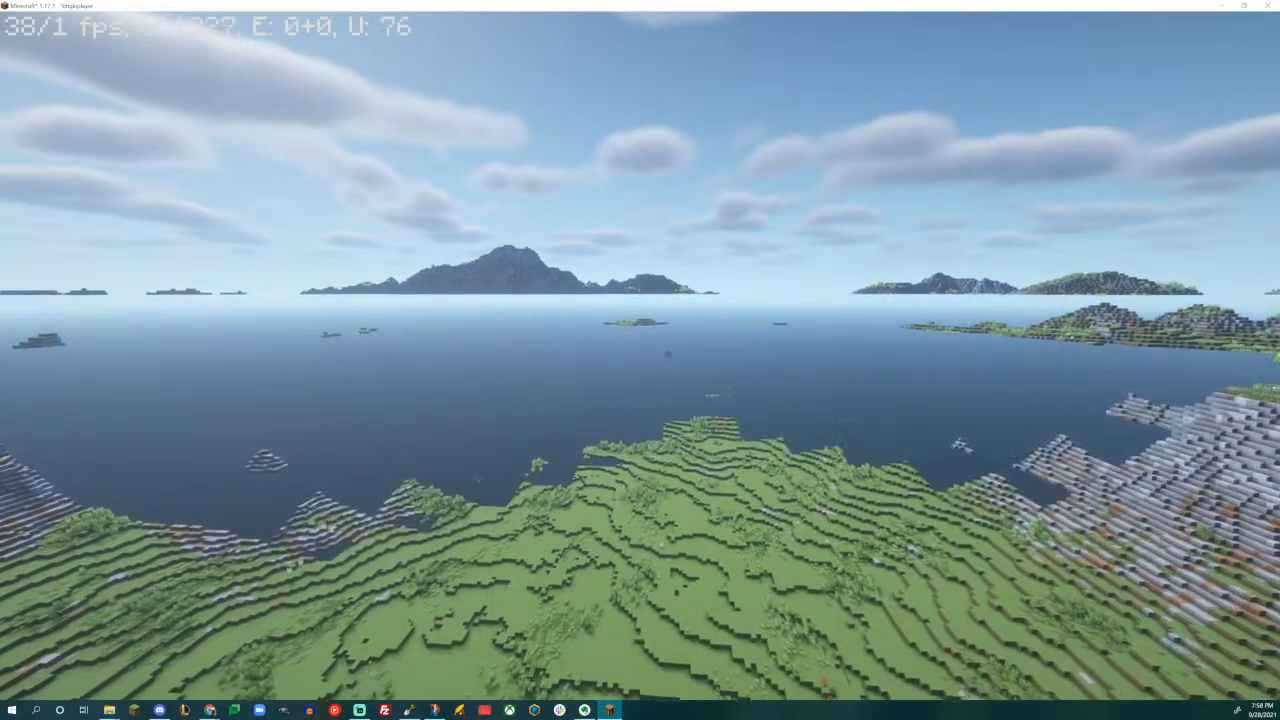
# - Inspect the steep rock walls around the grassy basin and the adjoining valley floor, and pause the game
pyautogui.press('w')
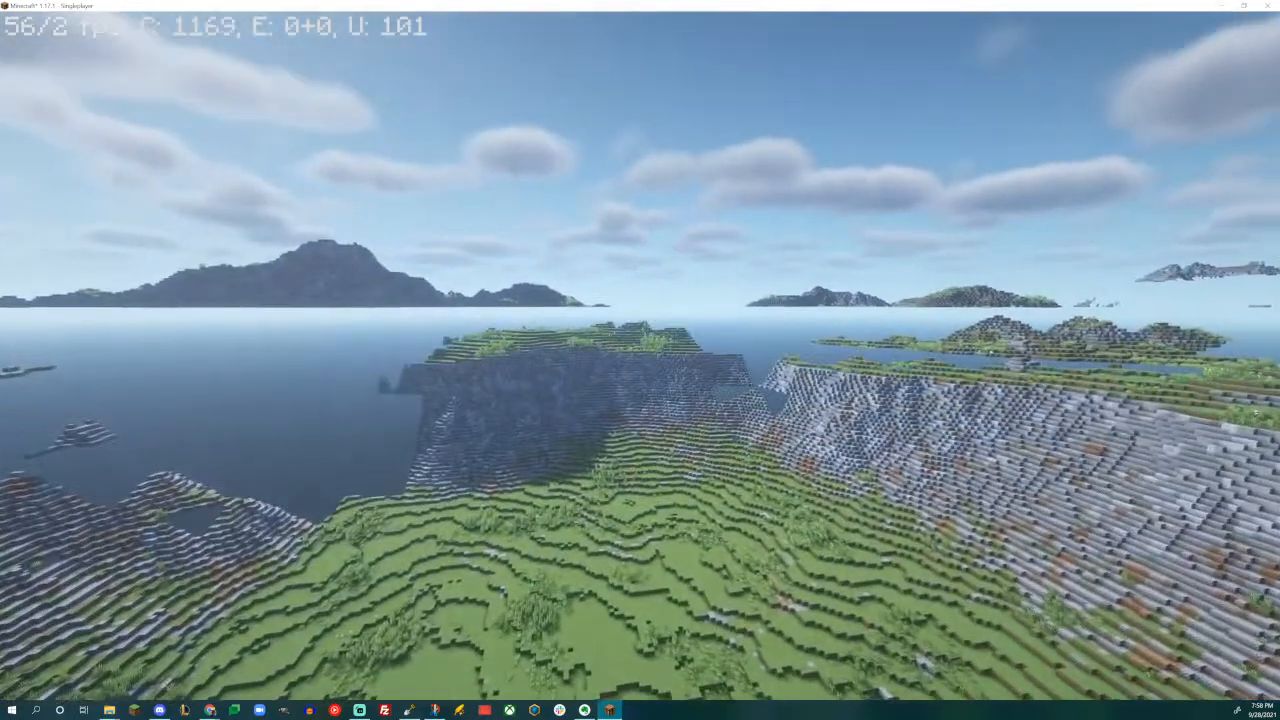
pyautogui.press('w')
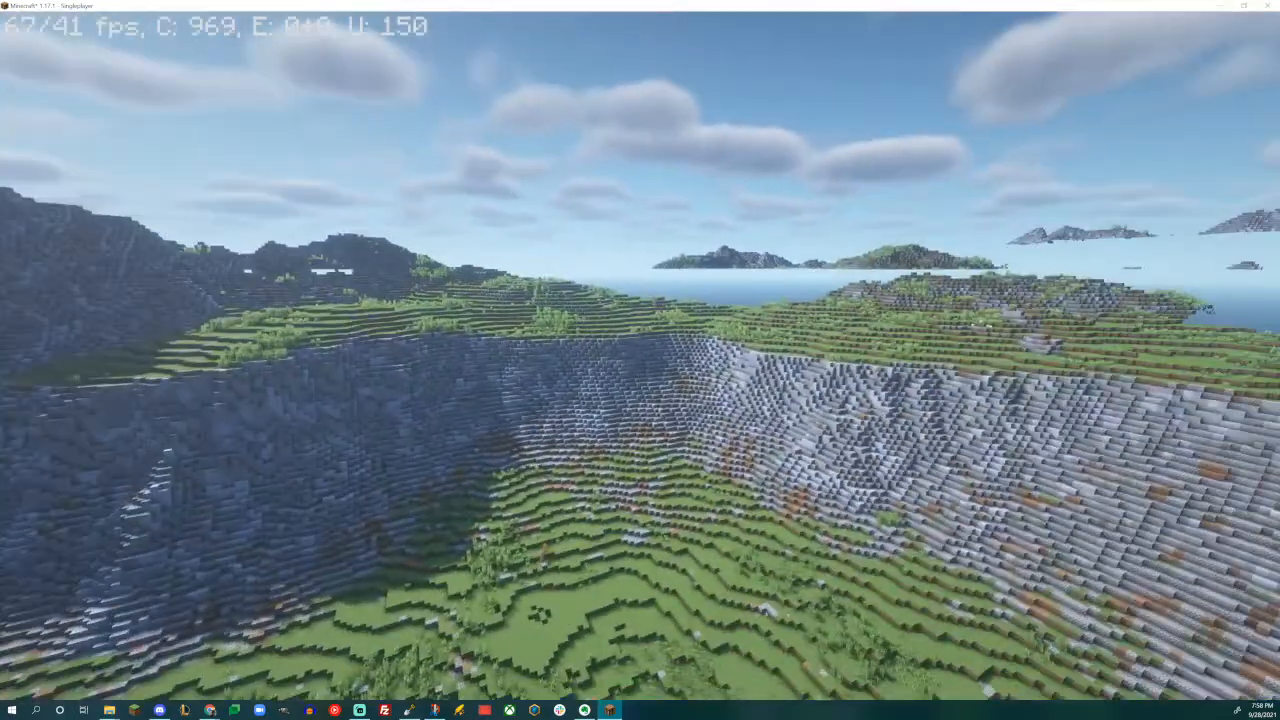
pyautogui.press('w')
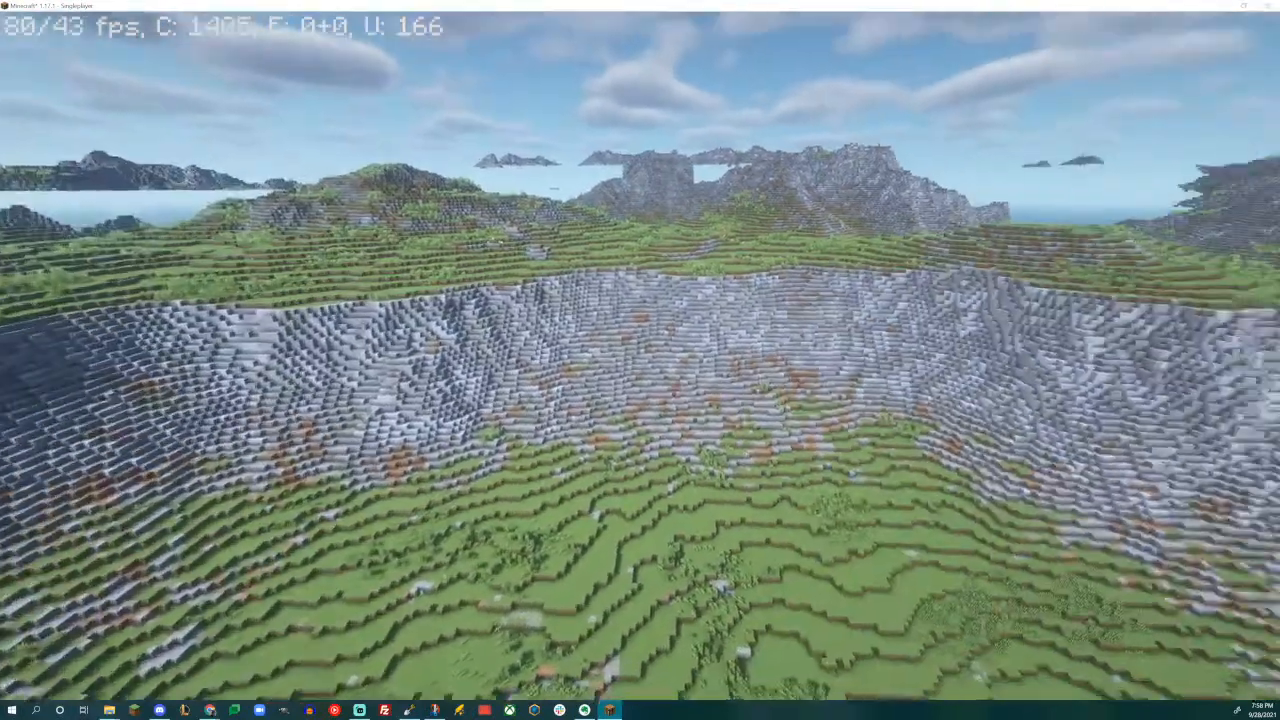
pyautogui.press('w')
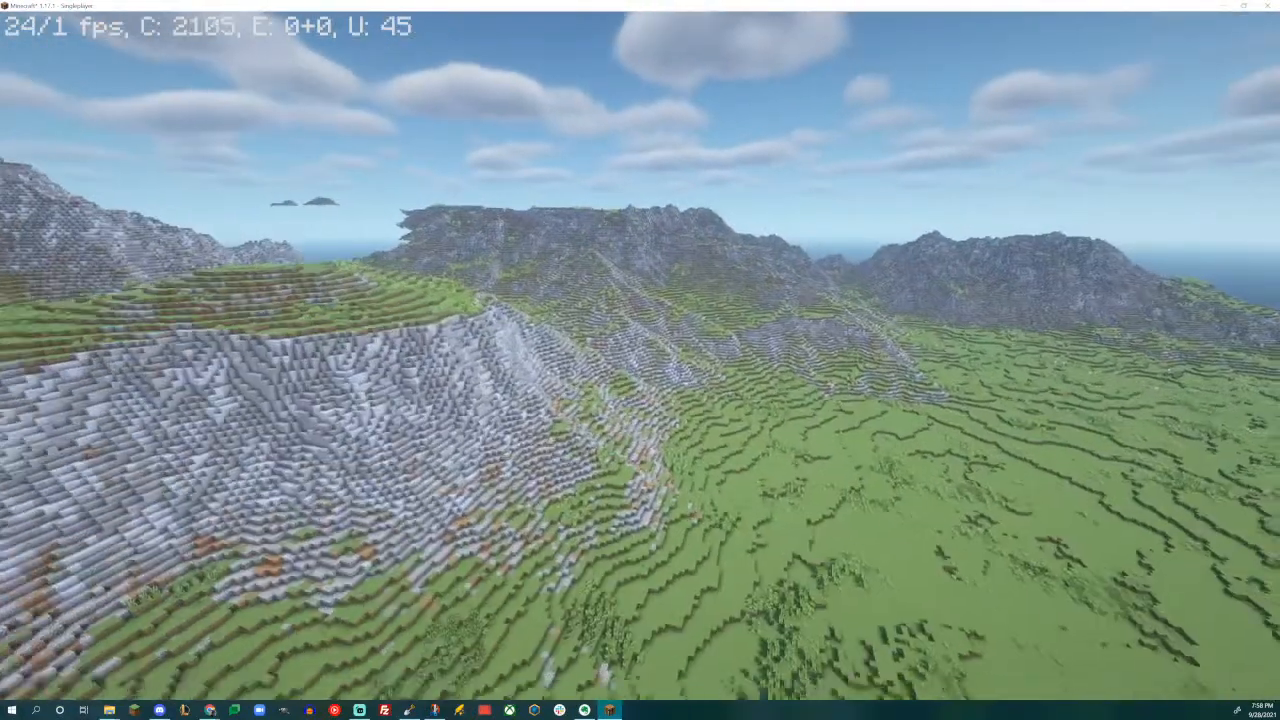
pyautogui.press('w')
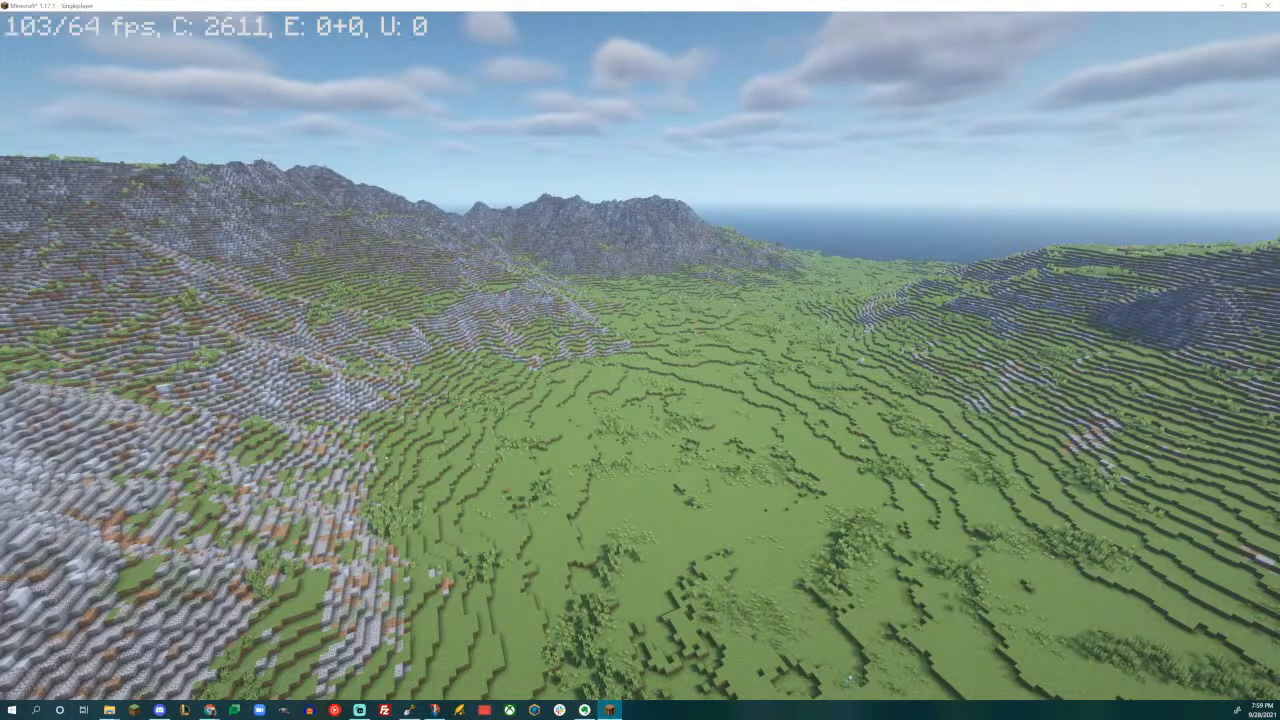
pyautogui.press('Escape')
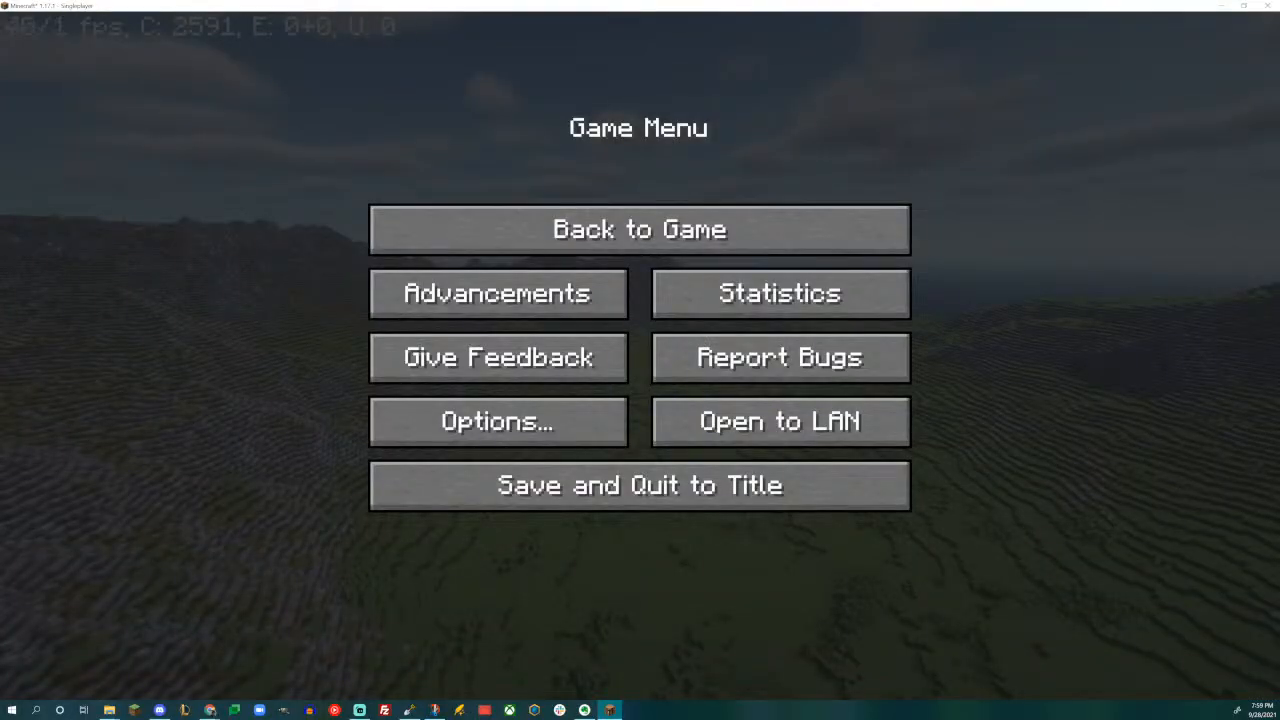
pyautogui.hotkey('alt', 'Tab')
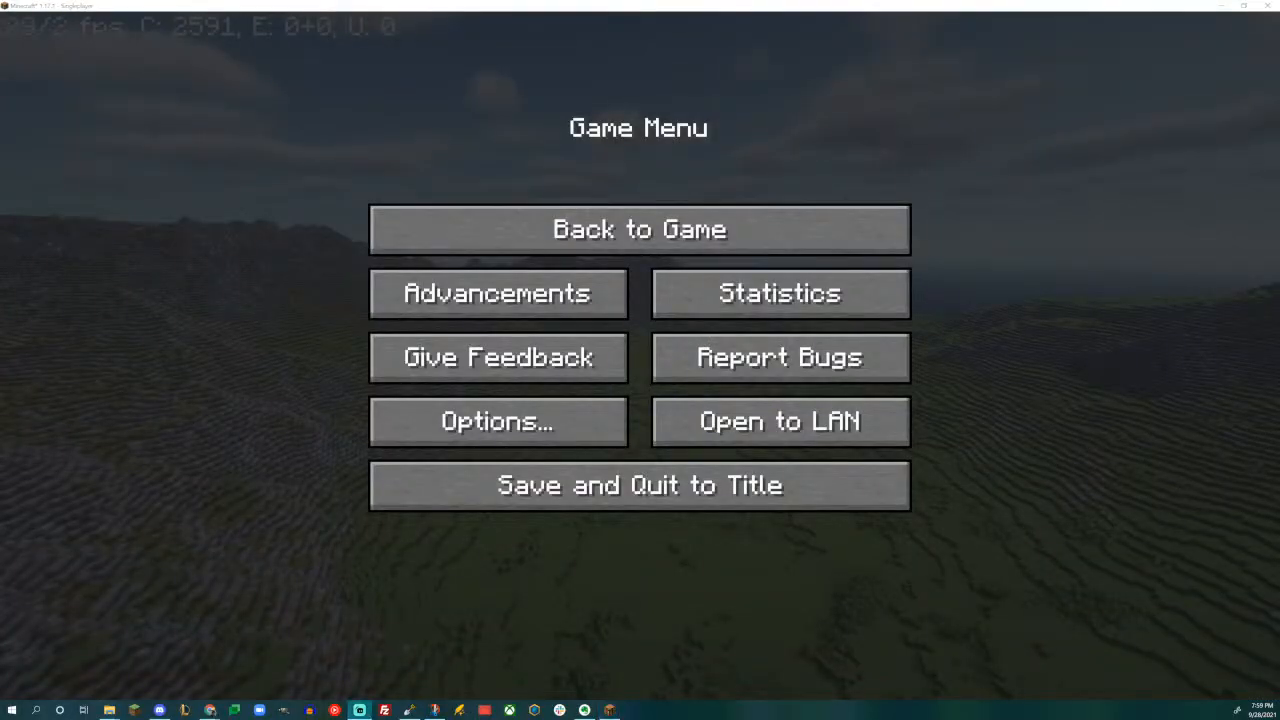